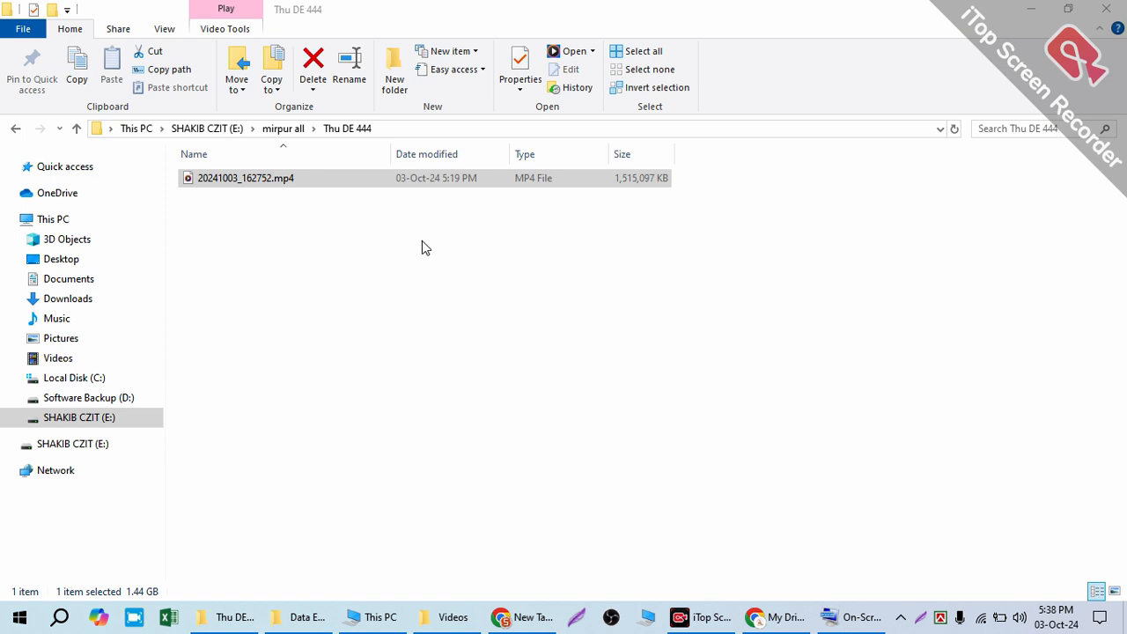
Step: Minimize the Thu DE 444 folder window and the Google Drive browser window
left_click(474, 277)
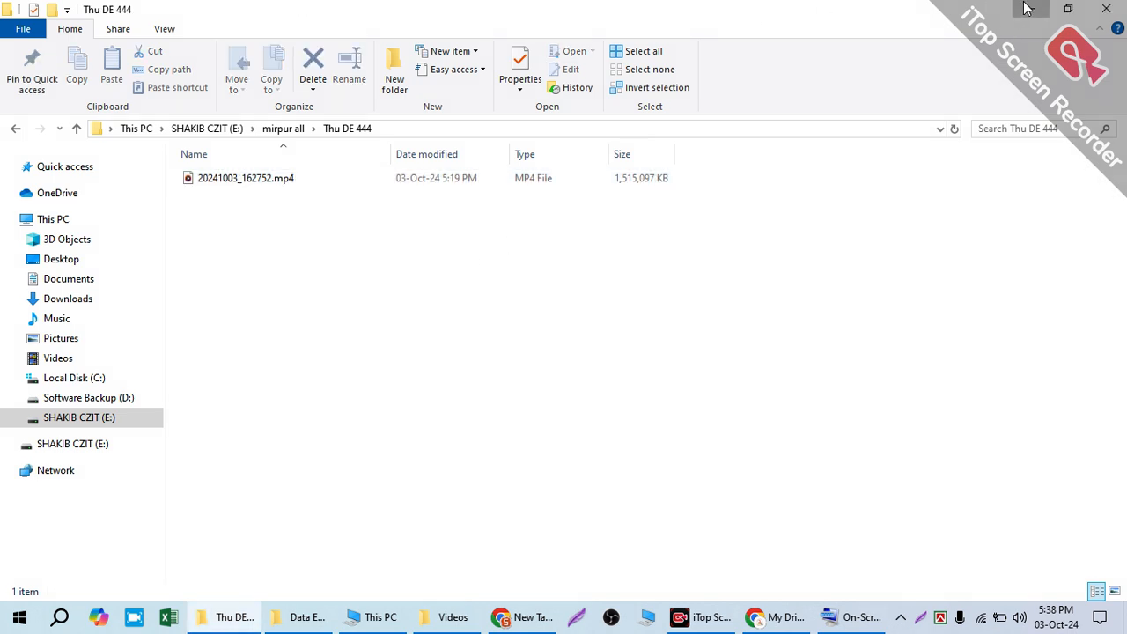
left_click(1027, 9)
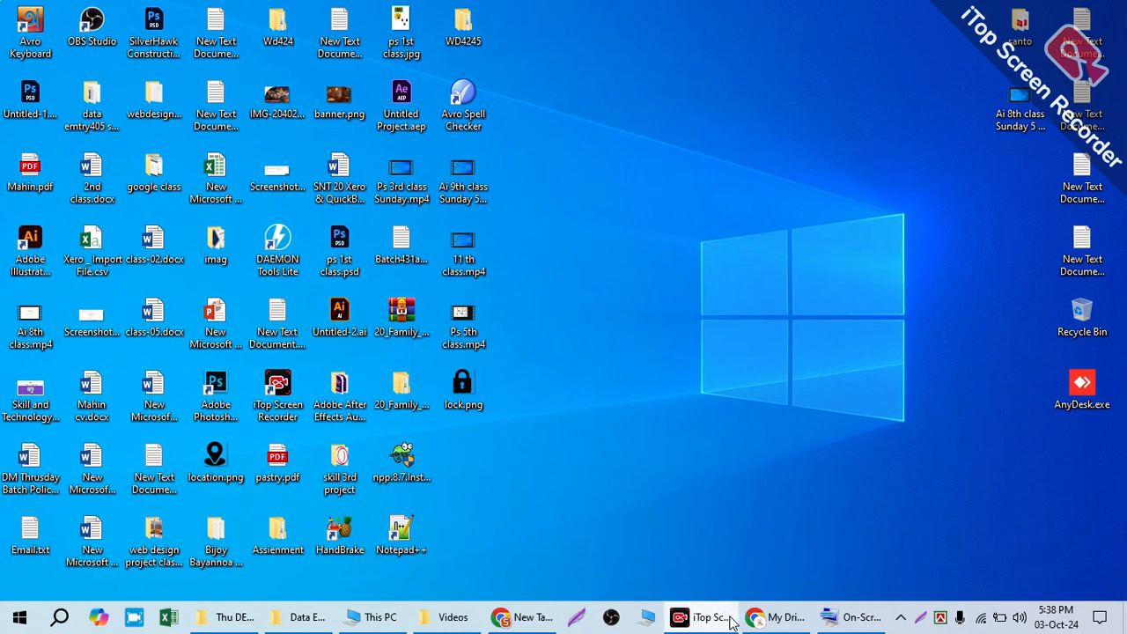
left_click(759, 622)
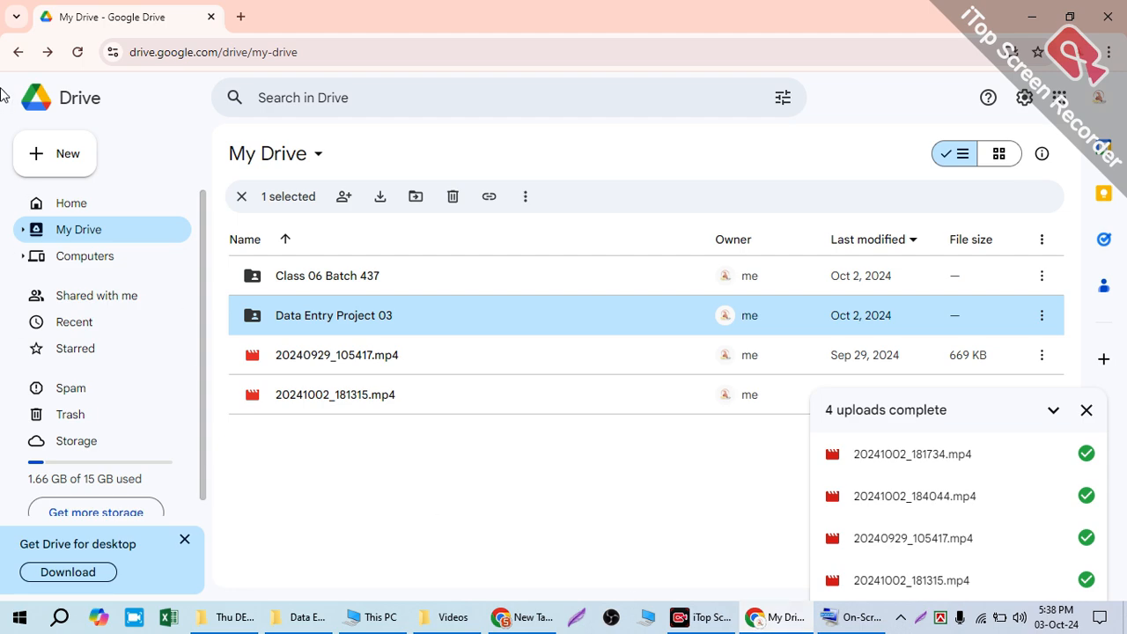
left_click(1032, 16)
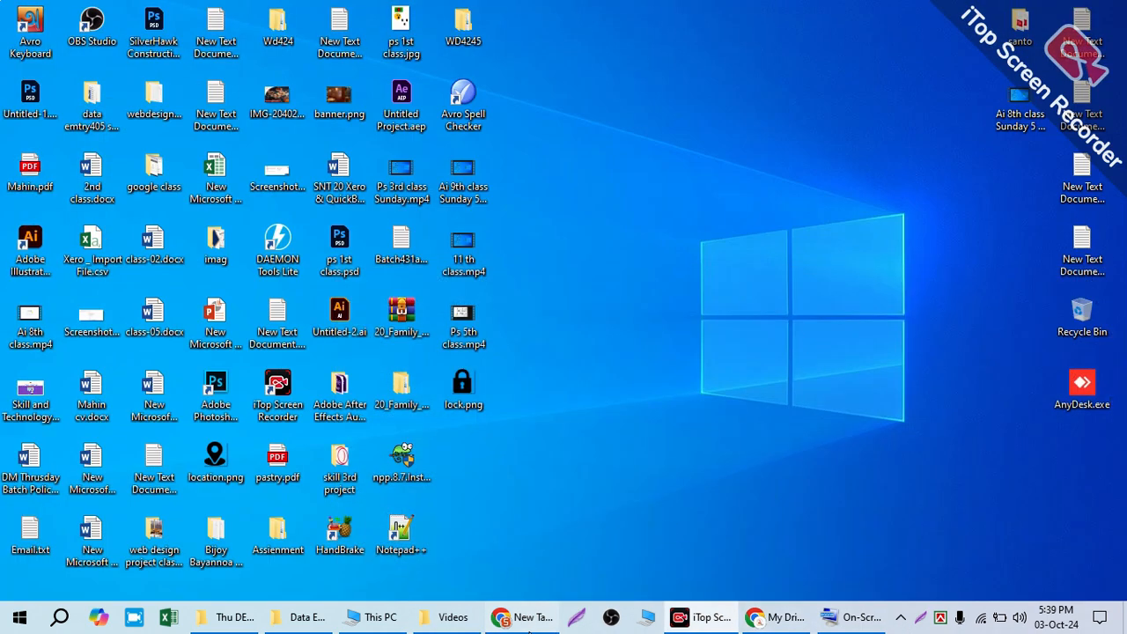
Step: Switch to the other Chrome window and load facebook.com in place of the Get Into PC page
left_click(515, 621)
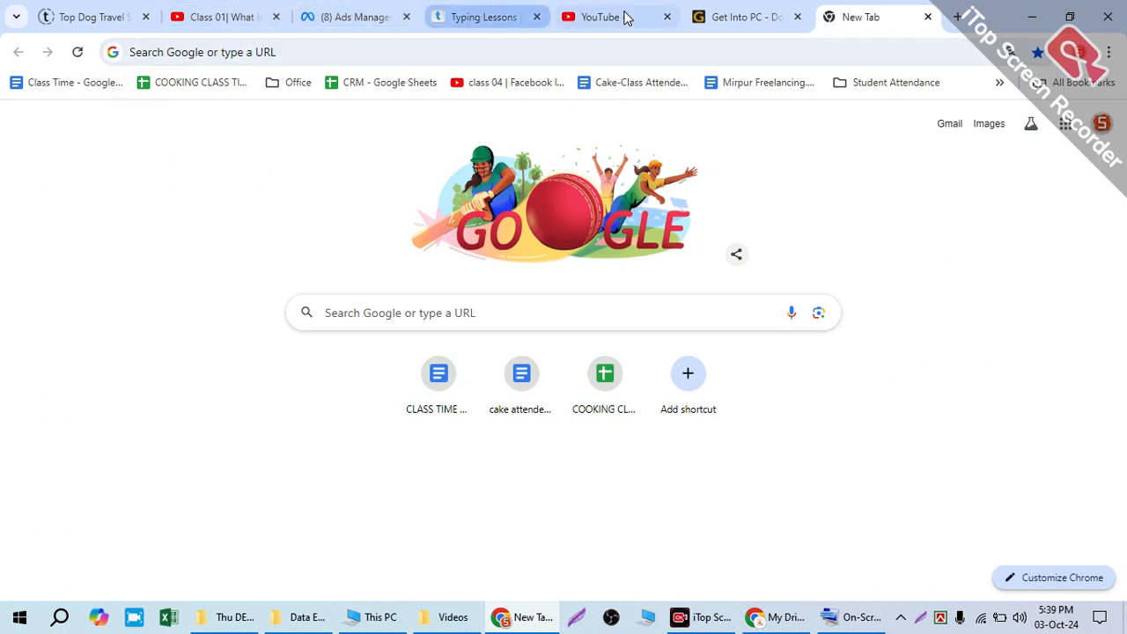
left_click(775, 17)
left_click(568, 51)
type("facebook.com")
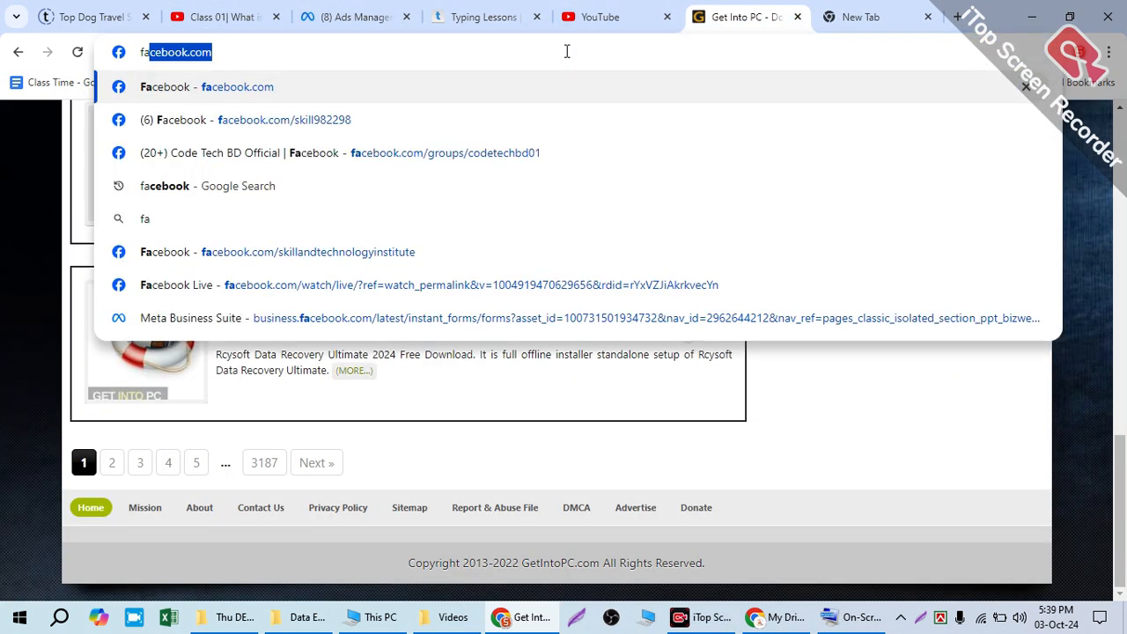
key("Return")
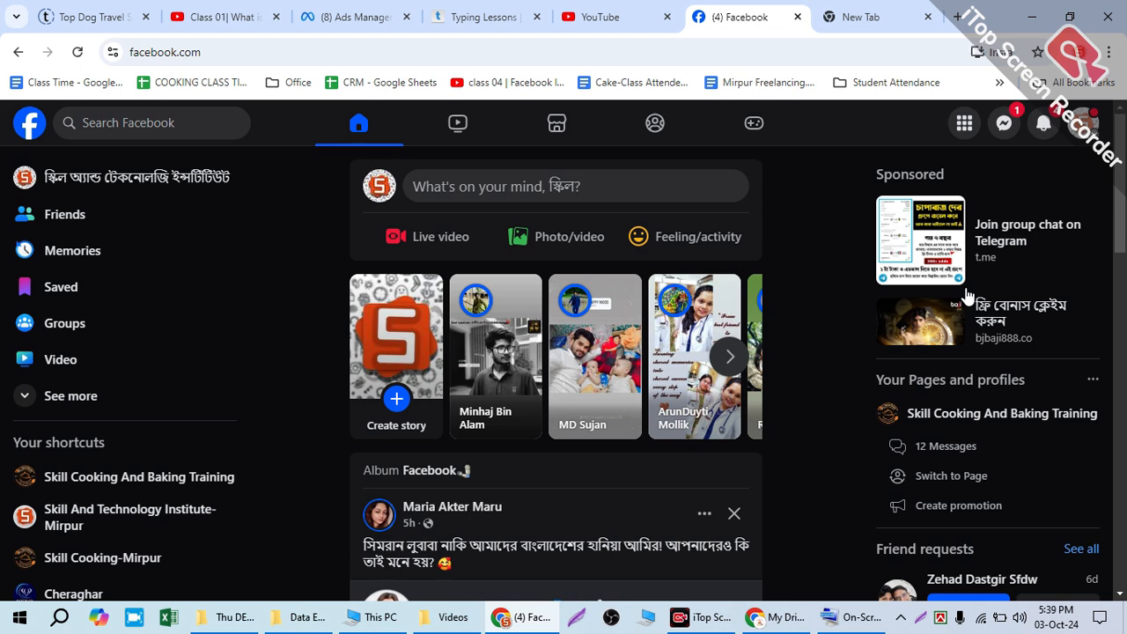
Step: Switch the active Facebook profile to the Skill And Technology Institute-Mirpur page
left_click(1084, 123)
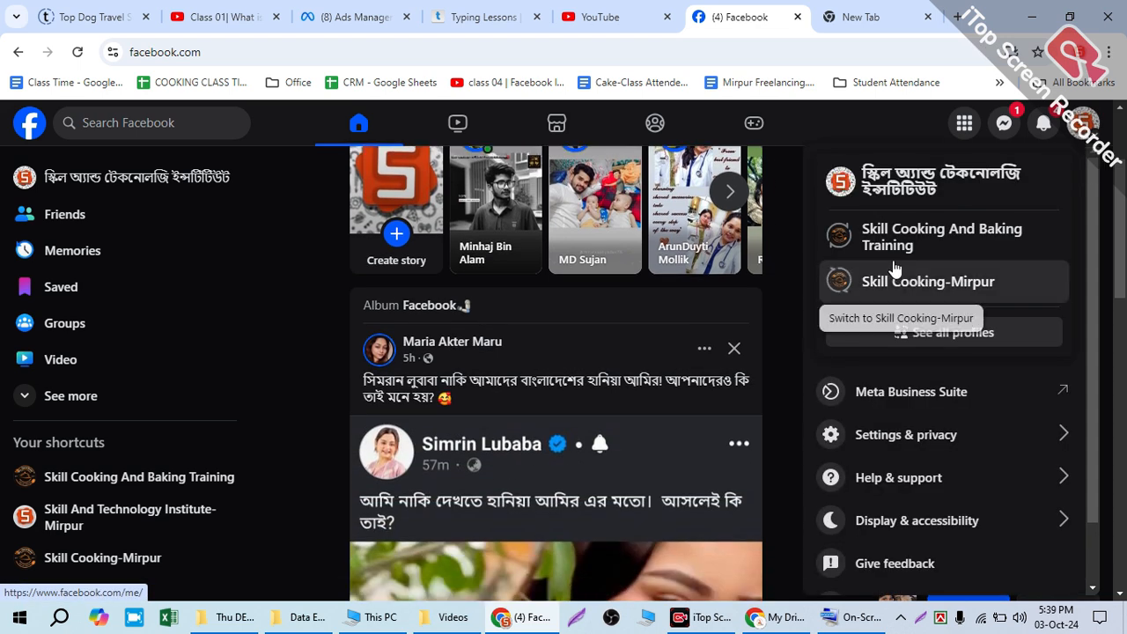
left_click(933, 339)
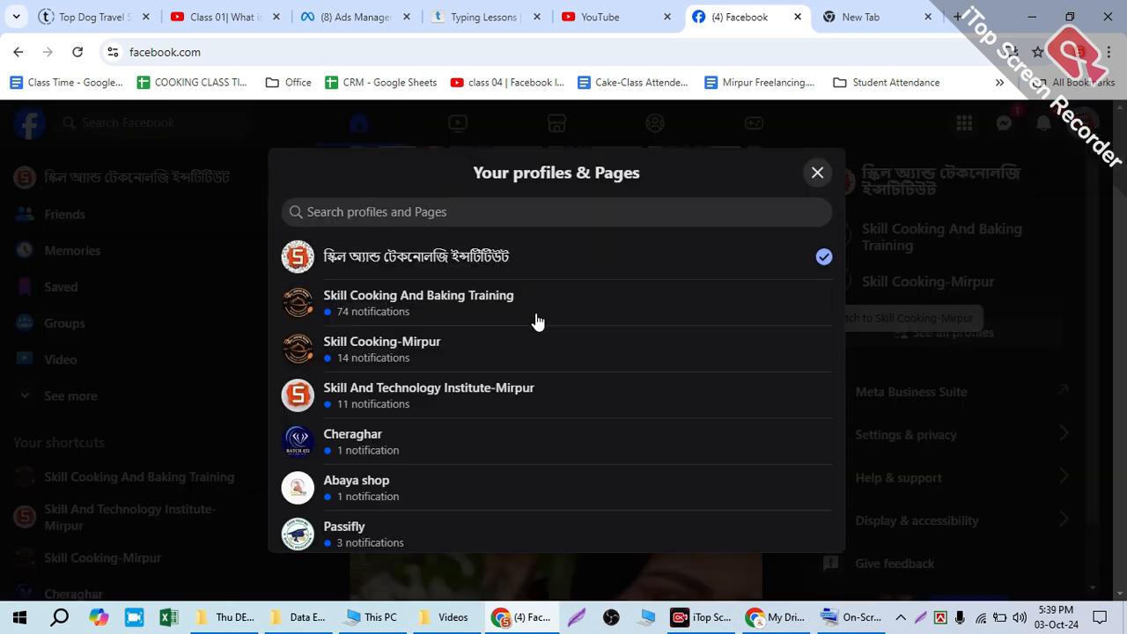
scroll(533, 326, "down", 5)
scroll(529, 330, "up", 1)
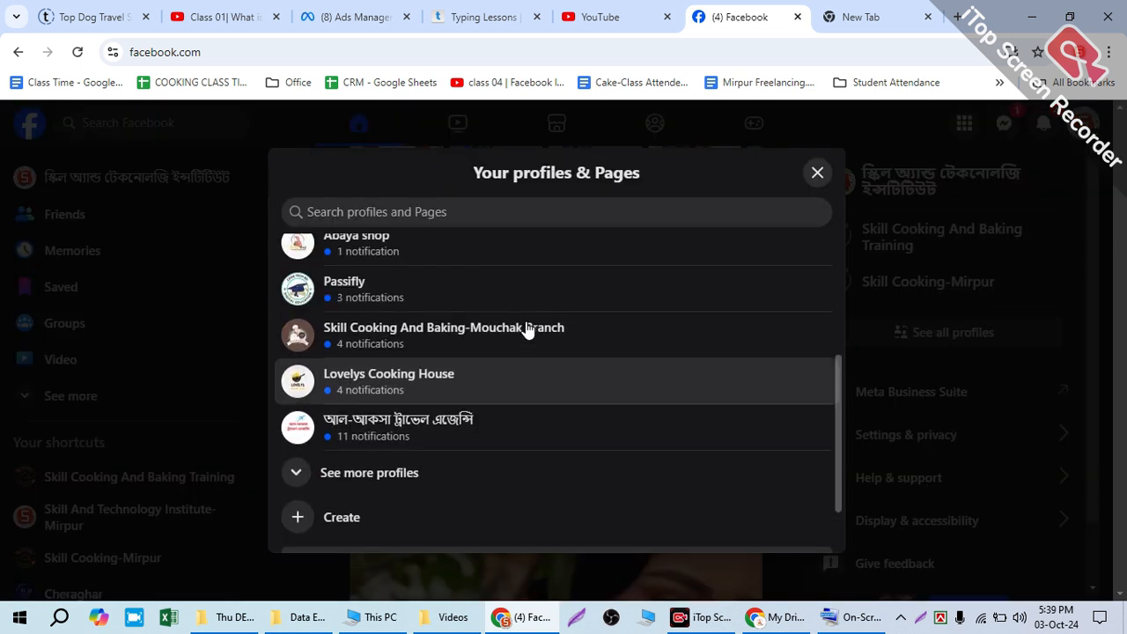
left_click(361, 470)
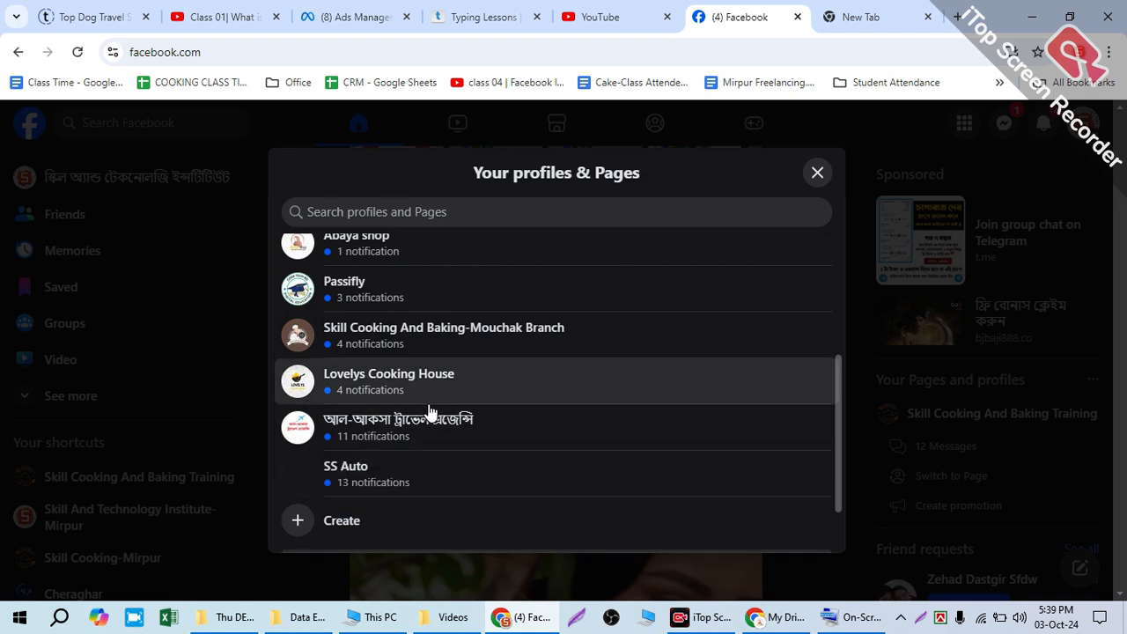
scroll(436, 421, "down", 2)
scroll(442, 423, "up", 1)
scroll(443, 421, "up", 3)
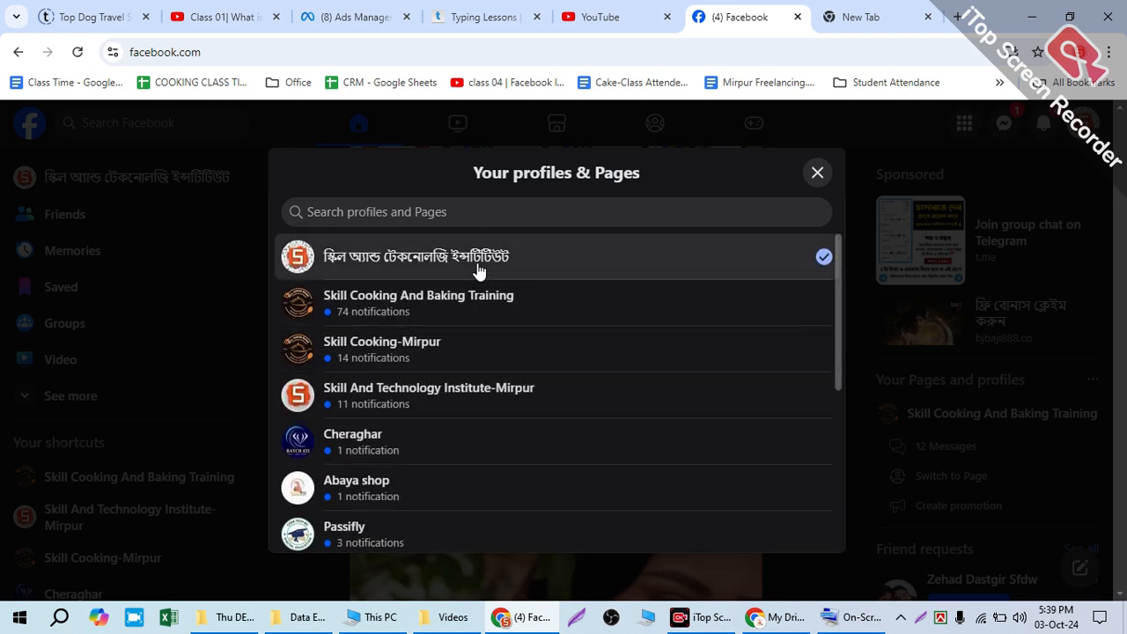
left_click(417, 398)
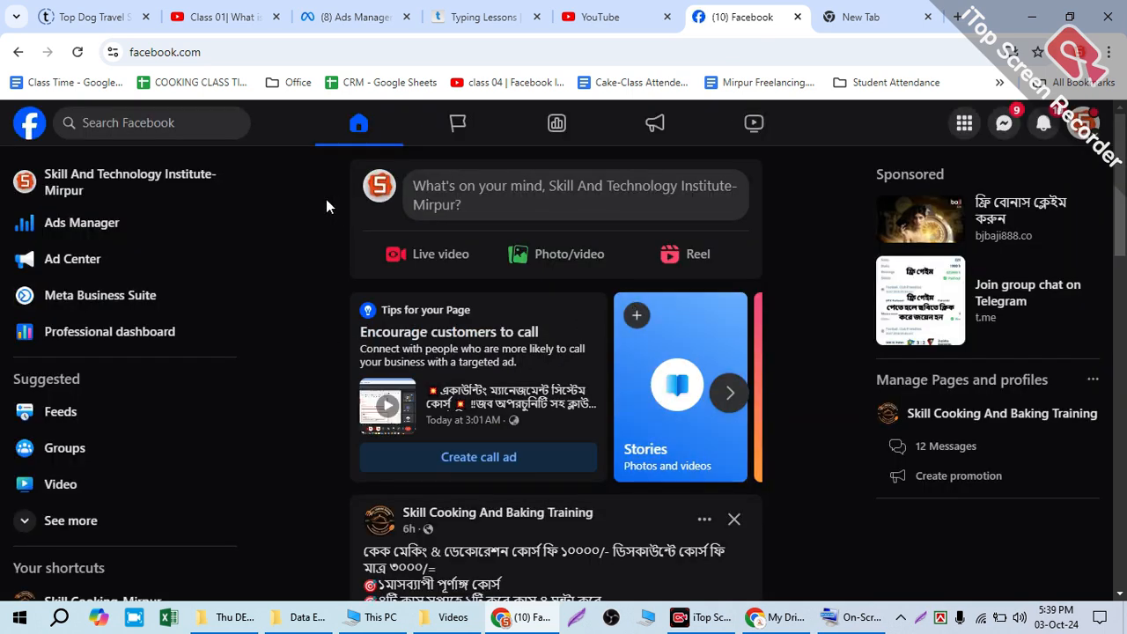
Step: Open the Skill And Technology Institute-Mirpur page and view the options for its profile picture
left_click(379, 186)
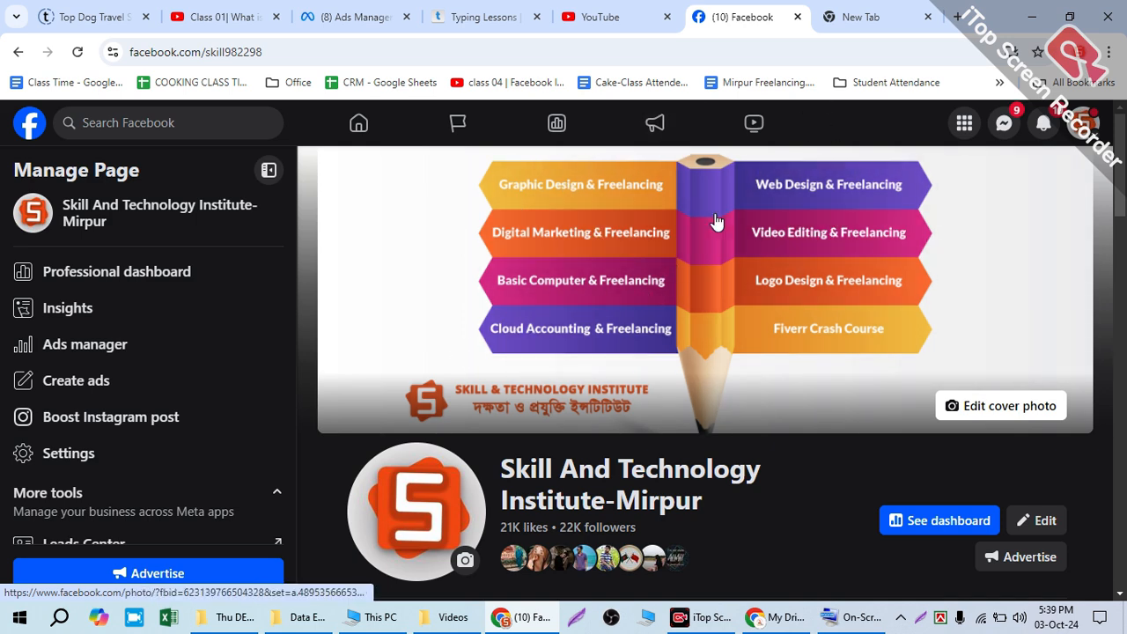
scroll(808, 375, "down", 4)
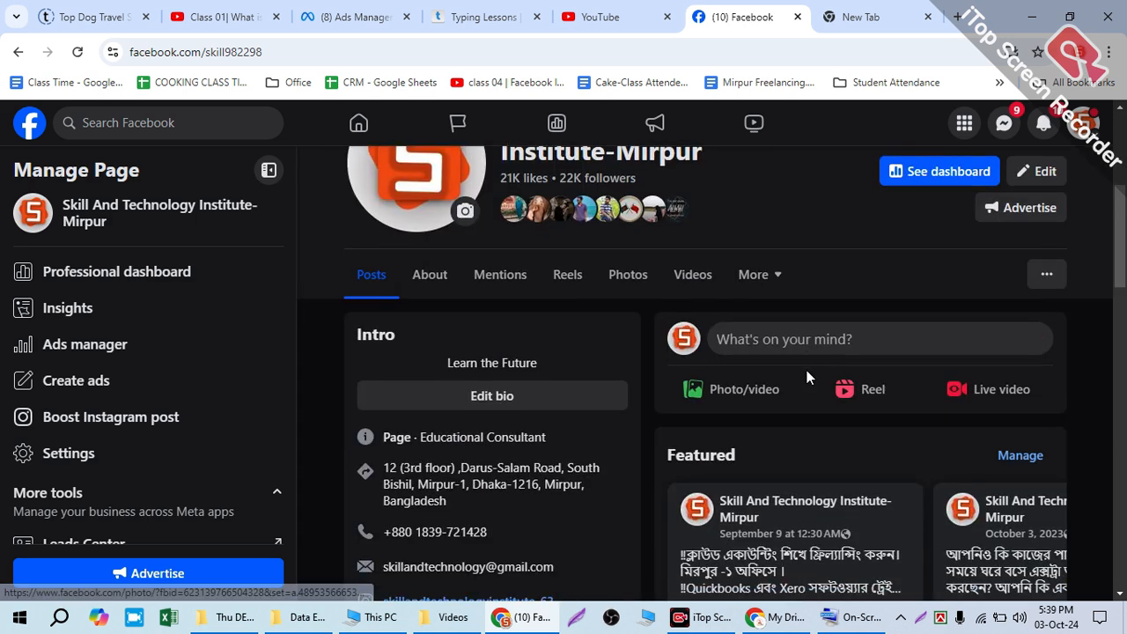
scroll(805, 357, "up", 2)
left_click(432, 256)
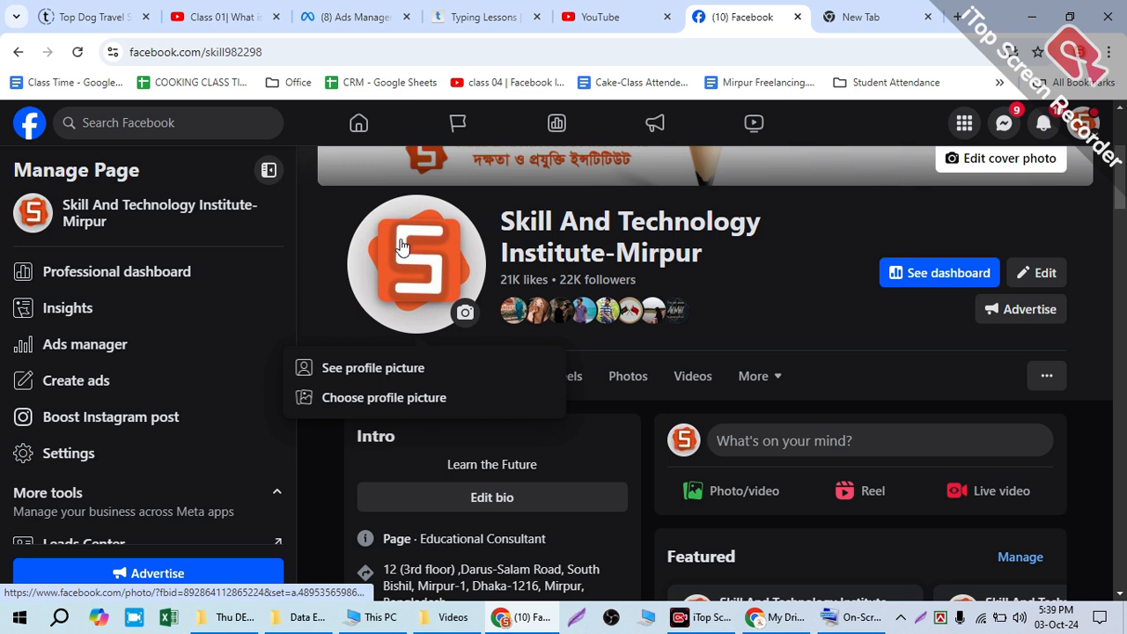
left_click(792, 273)
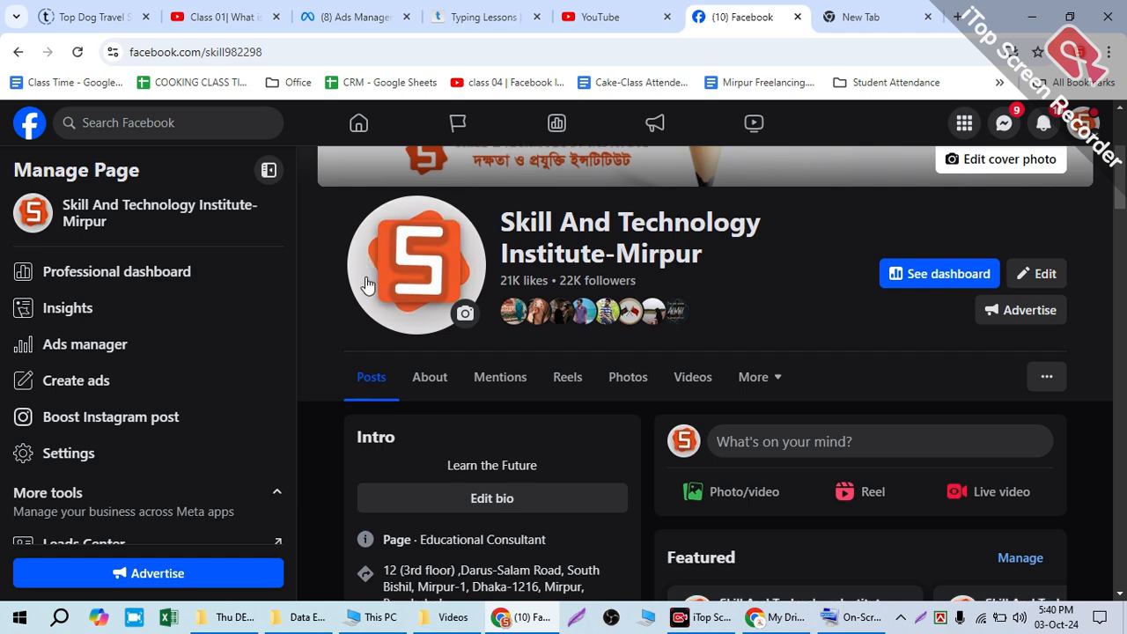
Step: Examine how the page's cover photo and profile picture are designed and placed
scroll(365, 282, "up", 3)
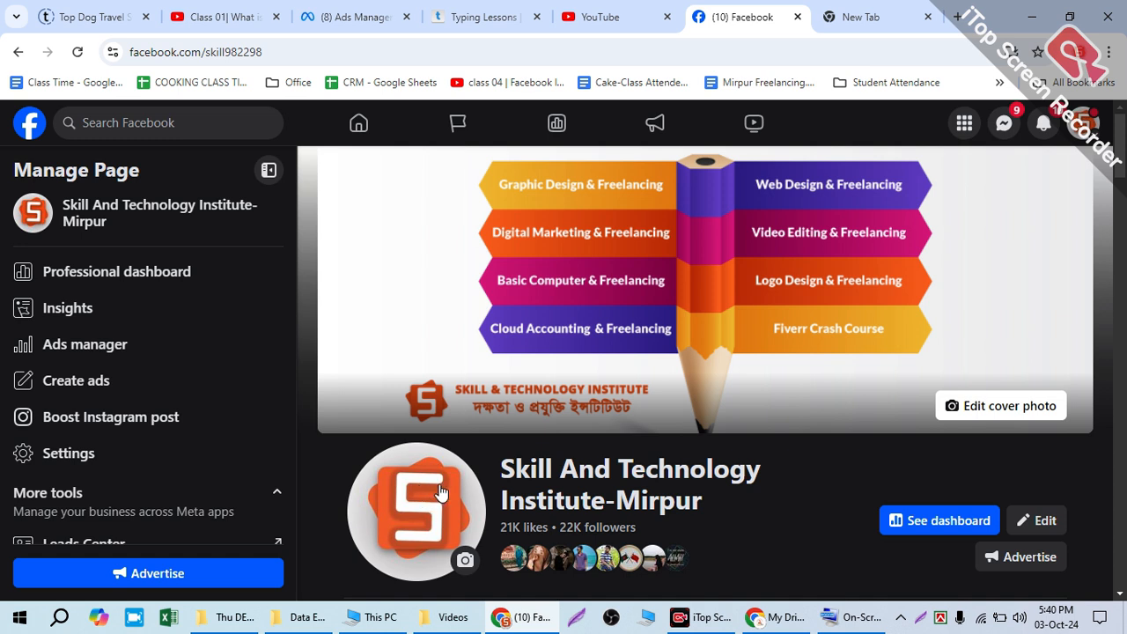
scroll(443, 491, "down", 1)
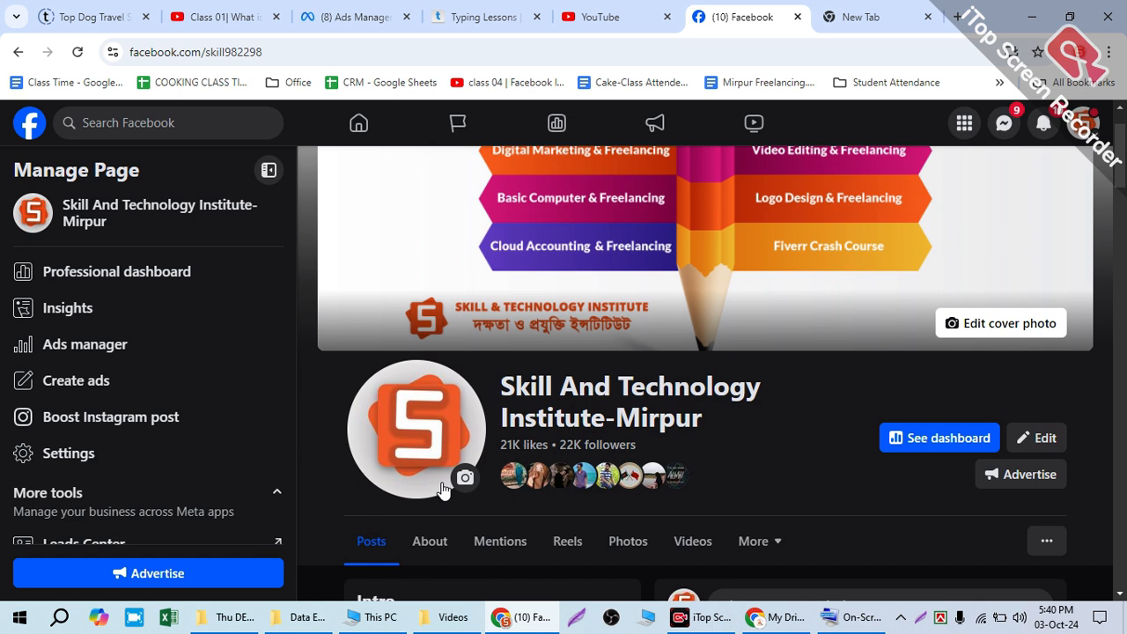
scroll(528, 348, "up", 1)
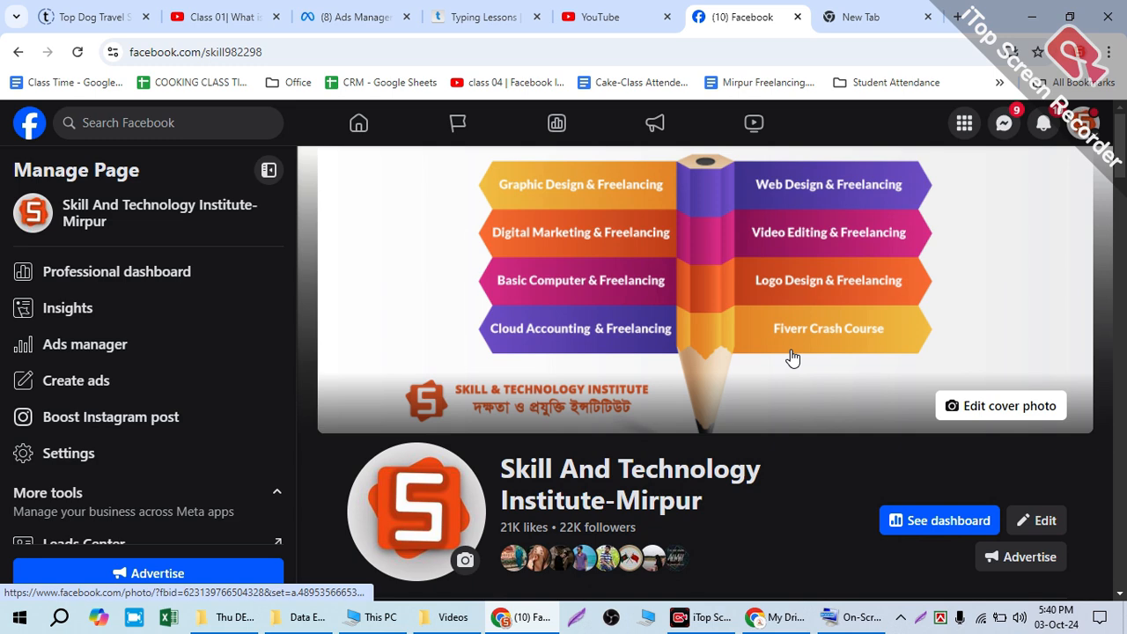
scroll(792, 357, "down", 1)
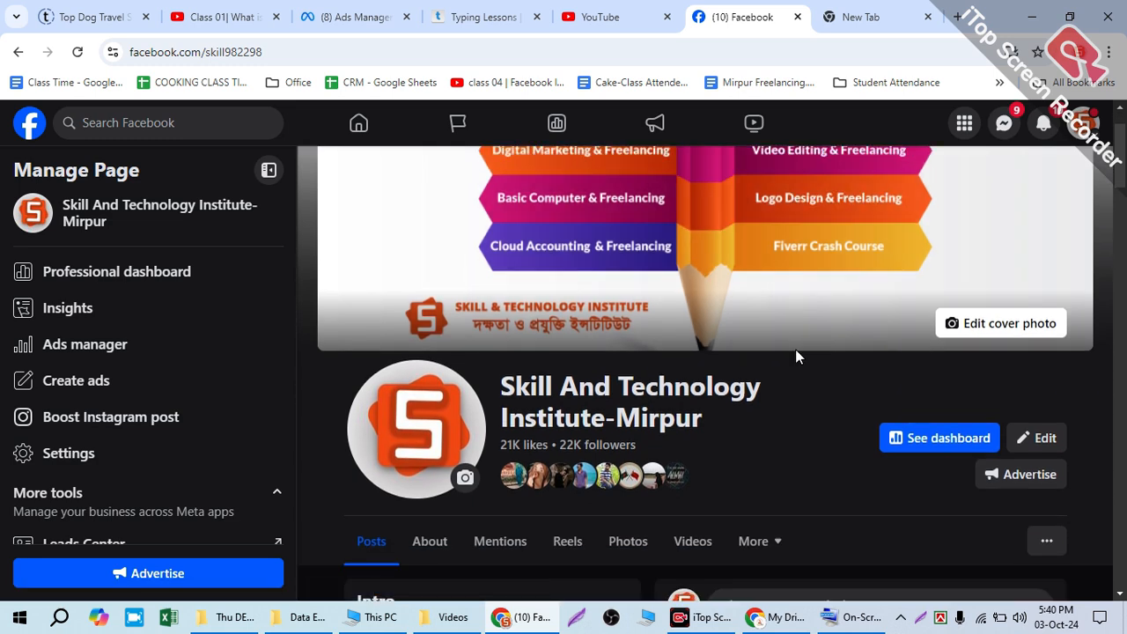
scroll(828, 357, "up", 1)
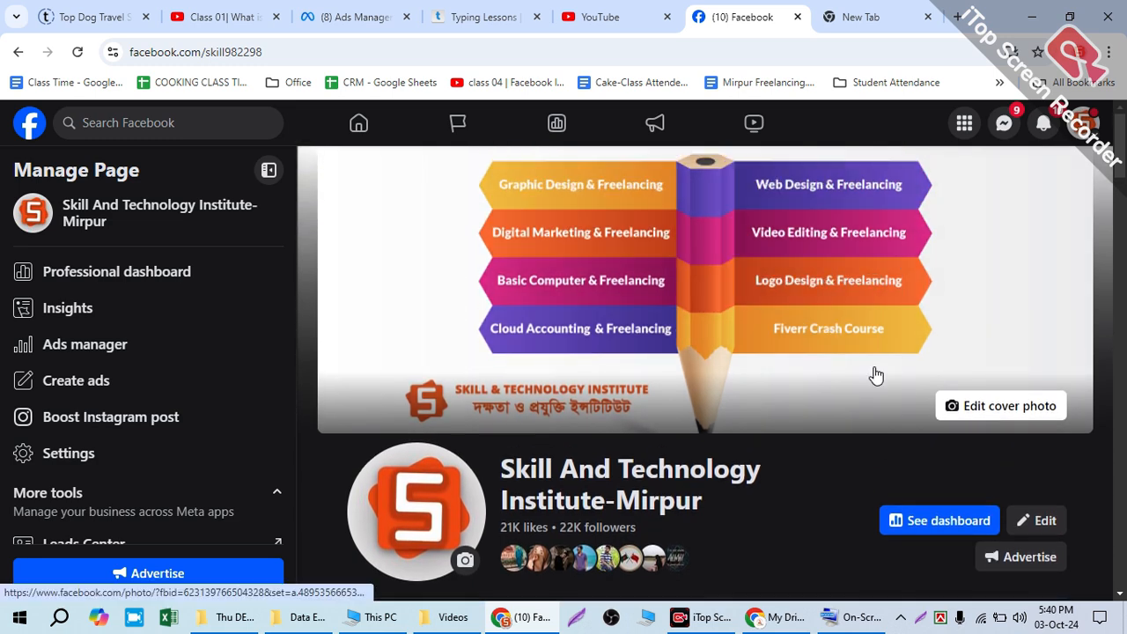
scroll(785, 370, "down", 5)
scroll(830, 367, "up", 5)
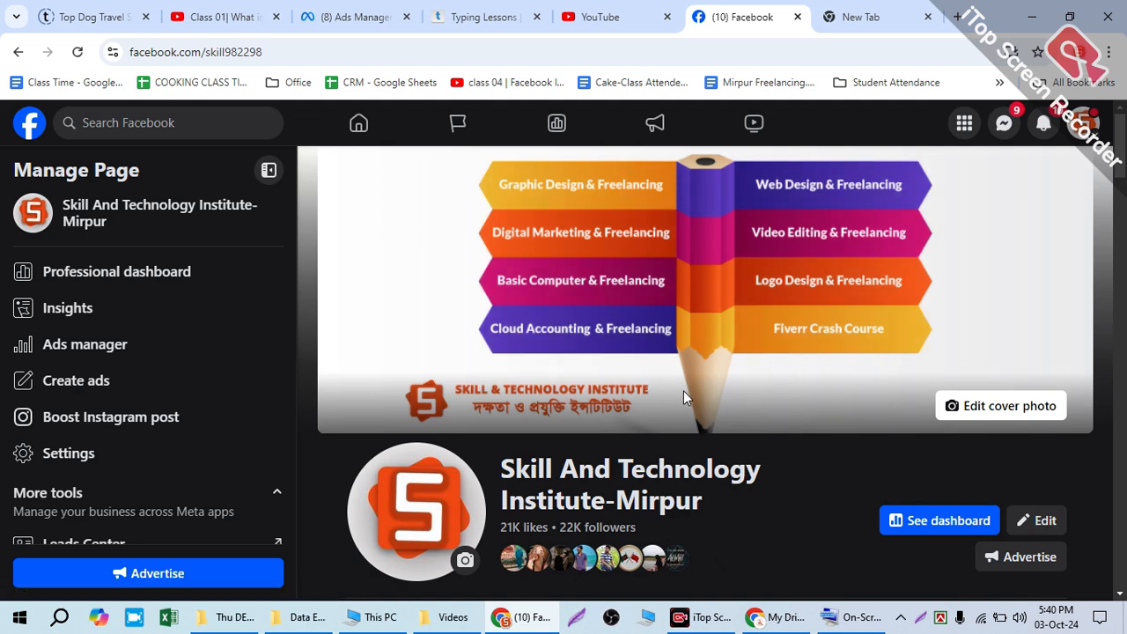
Step: Examine the page's name, intro details and featured posts, returning to the cover photo
scroll(730, 408, "down", 3)
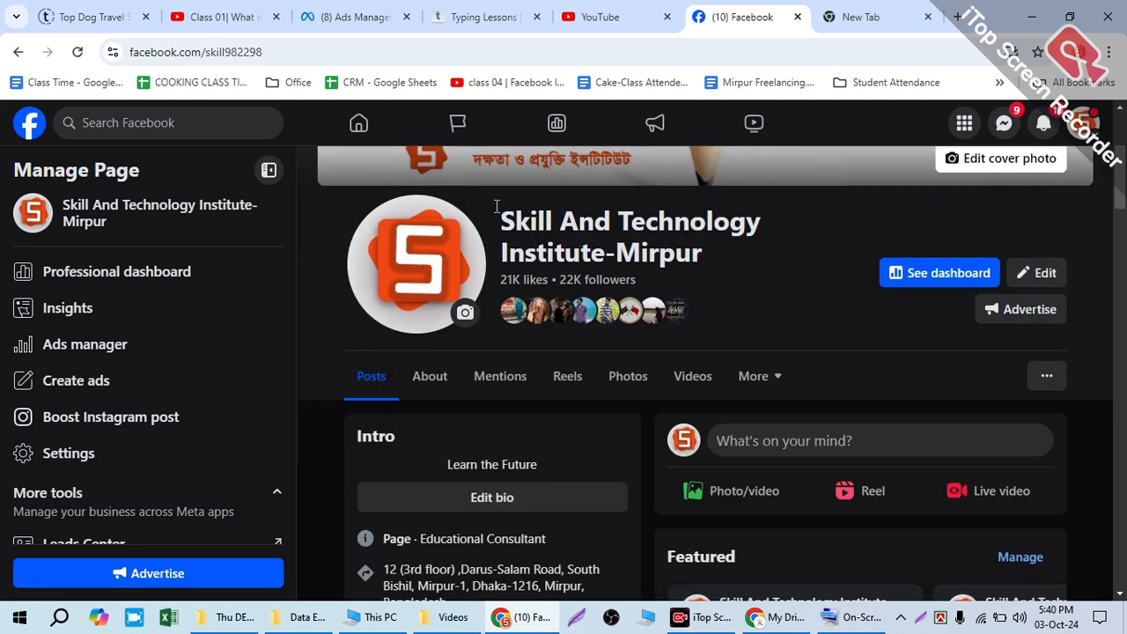
left_click_drag(497, 206, 712, 270)
left_click(801, 295)
scroll(690, 344, "down", 4)
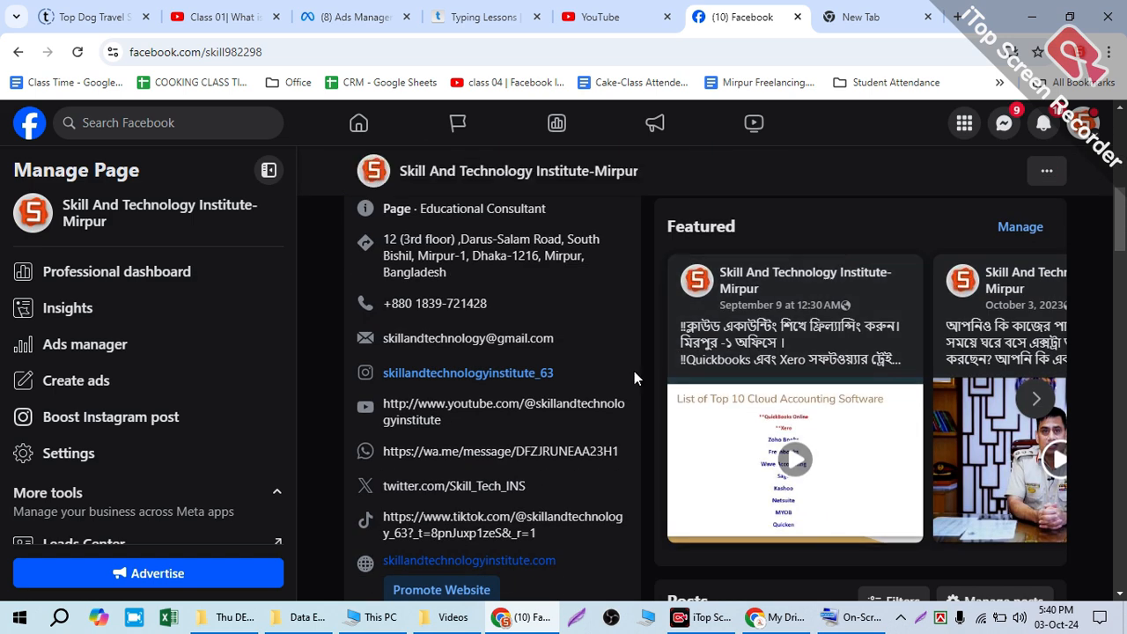
scroll(610, 392, "up", 5)
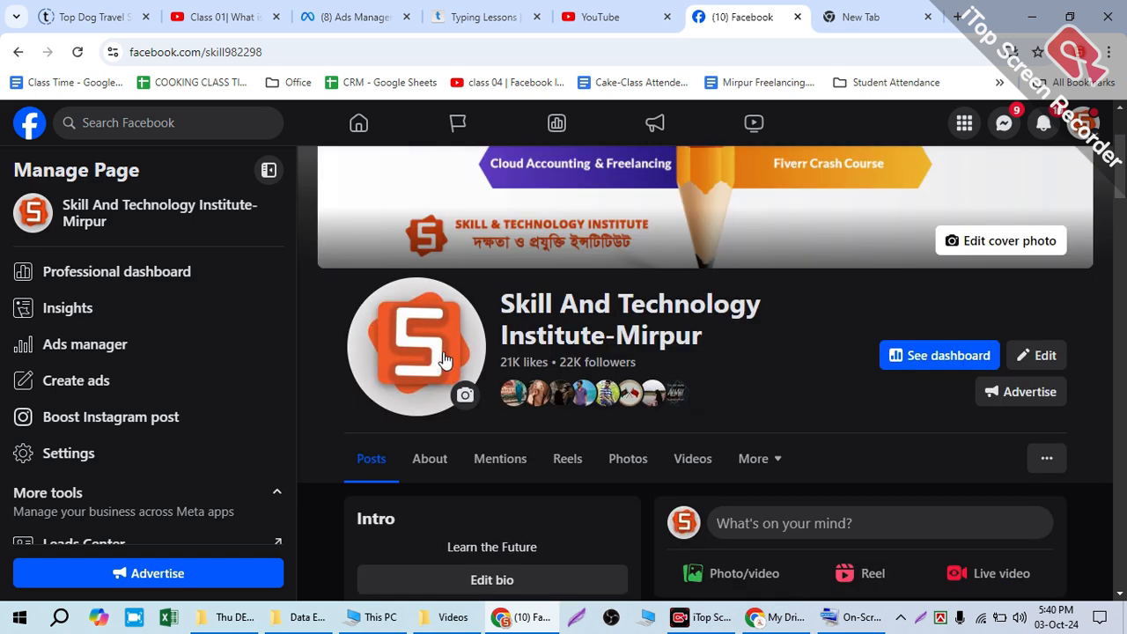
scroll(418, 370, "up", 3)
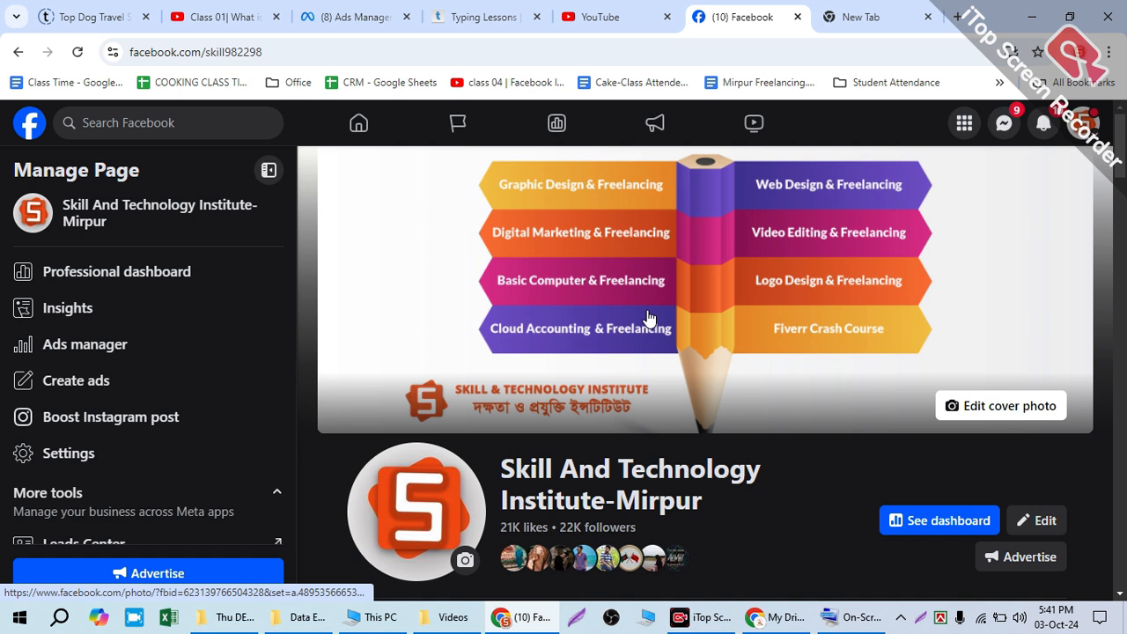
left_click(775, 617)
left_click(241, 17)
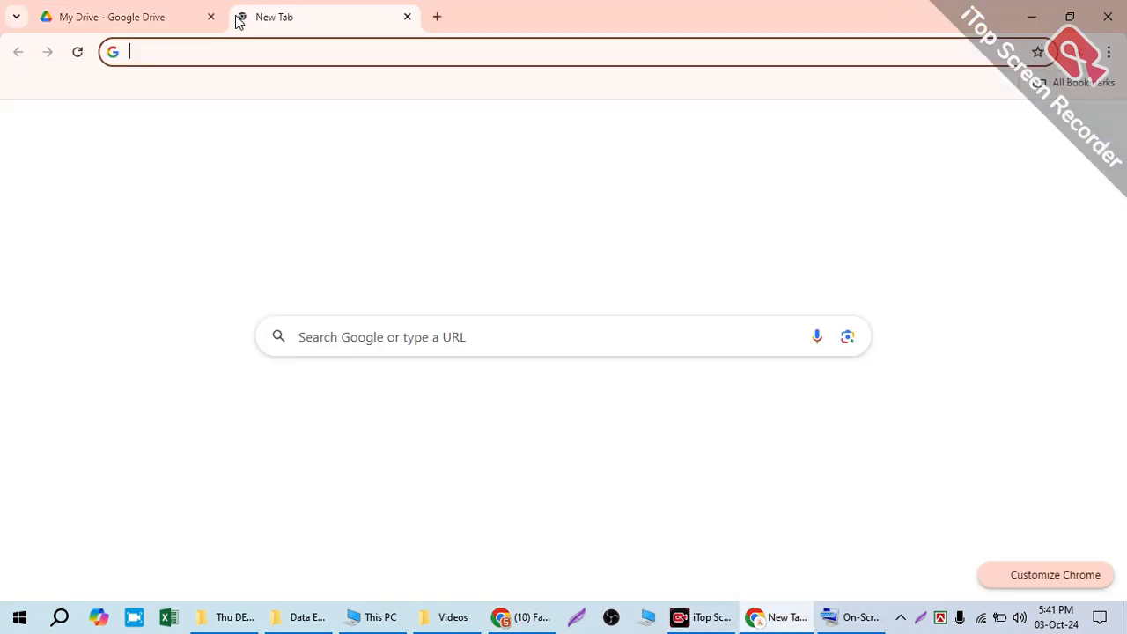
type("www.")
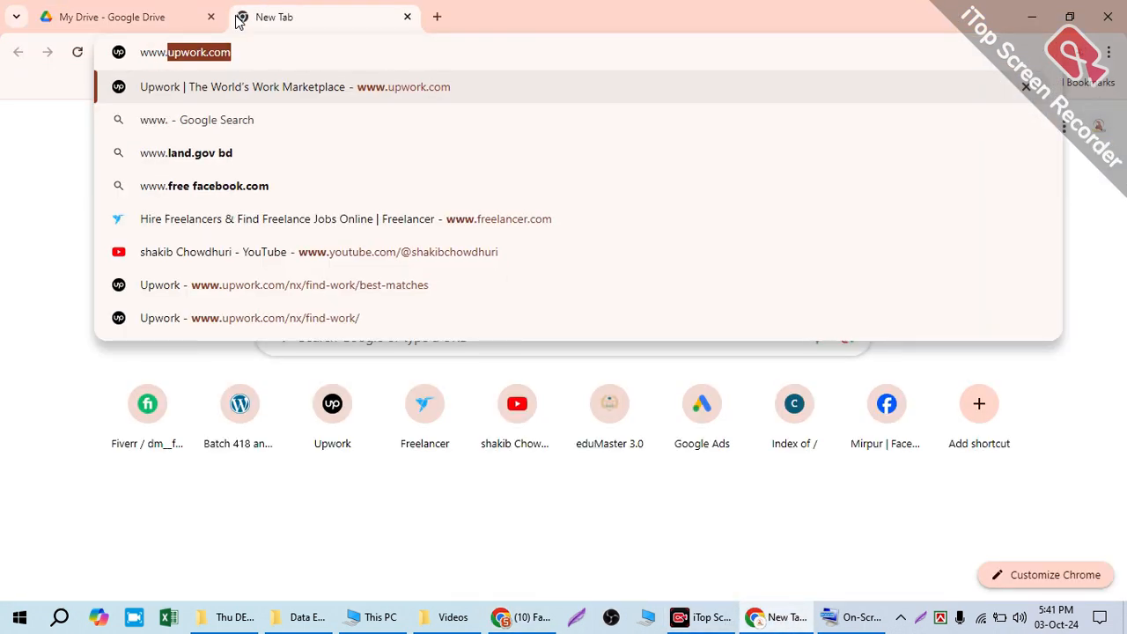
type("canvac")
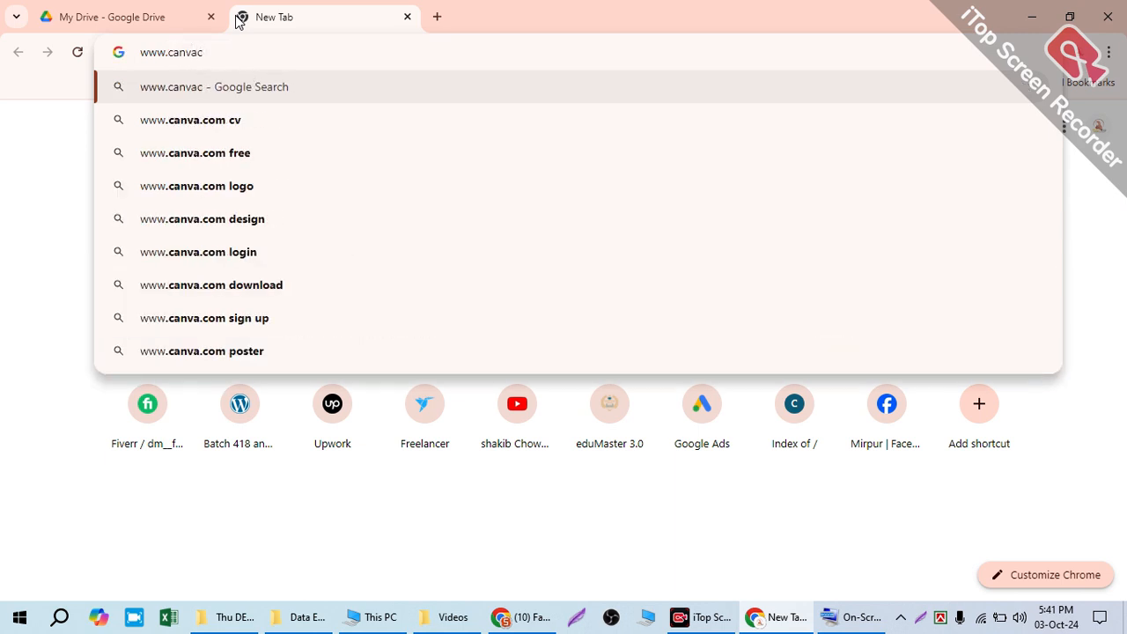
key("BackSpace")
type(".com")
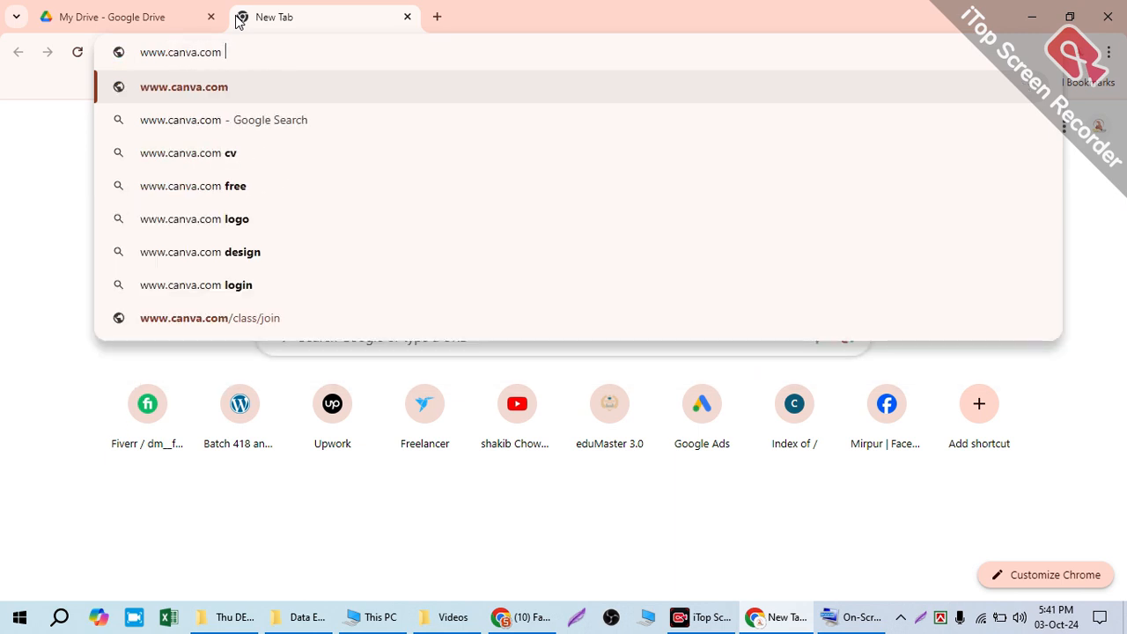
key("Return")
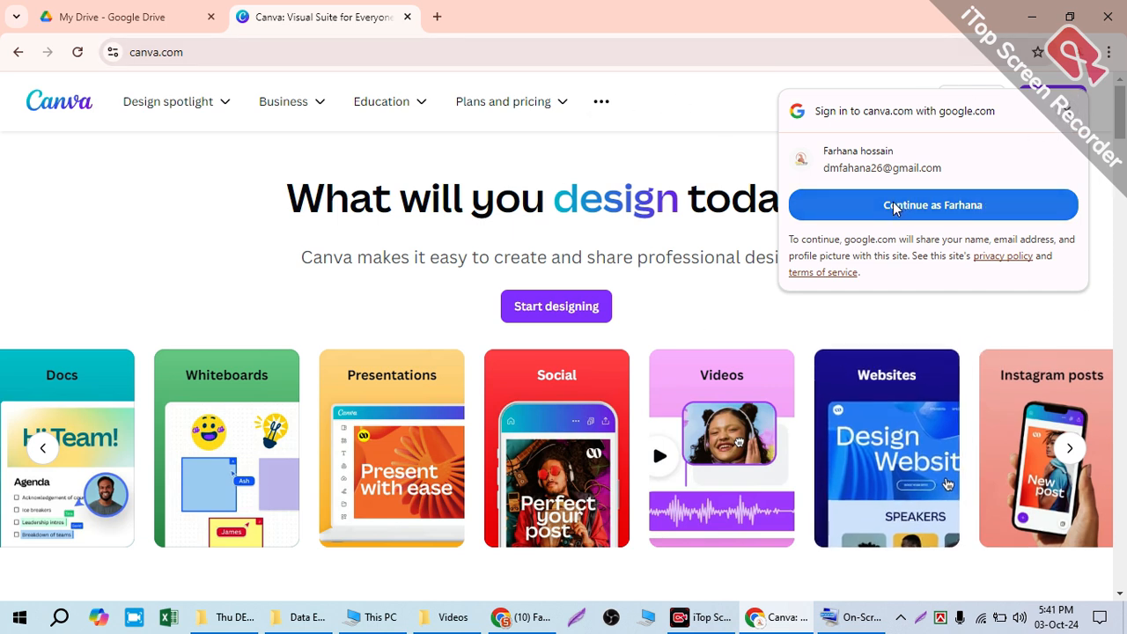
Step: Sign up for Canva with the existing Google account and approve sharing its details
left_click(983, 205)
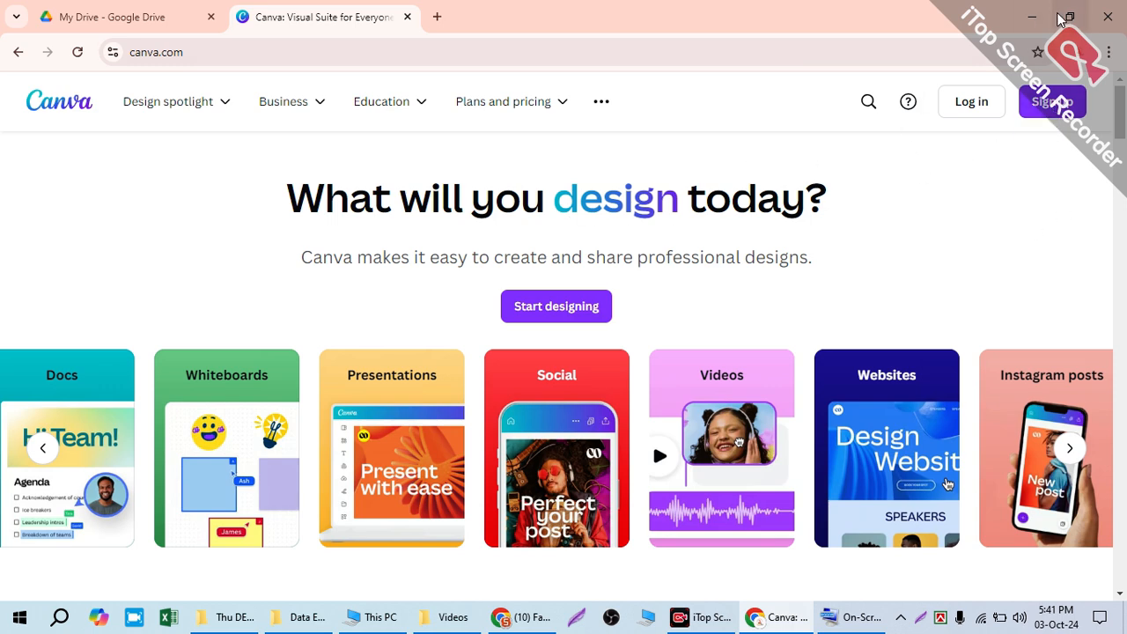
left_click(1037, 116)
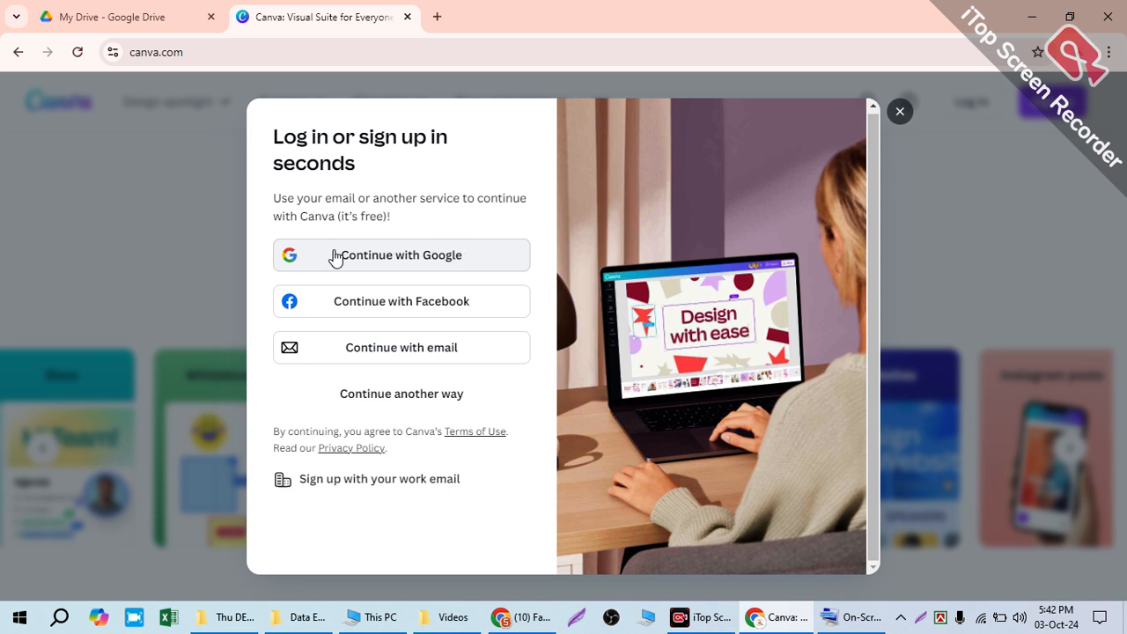
left_click(409, 258)
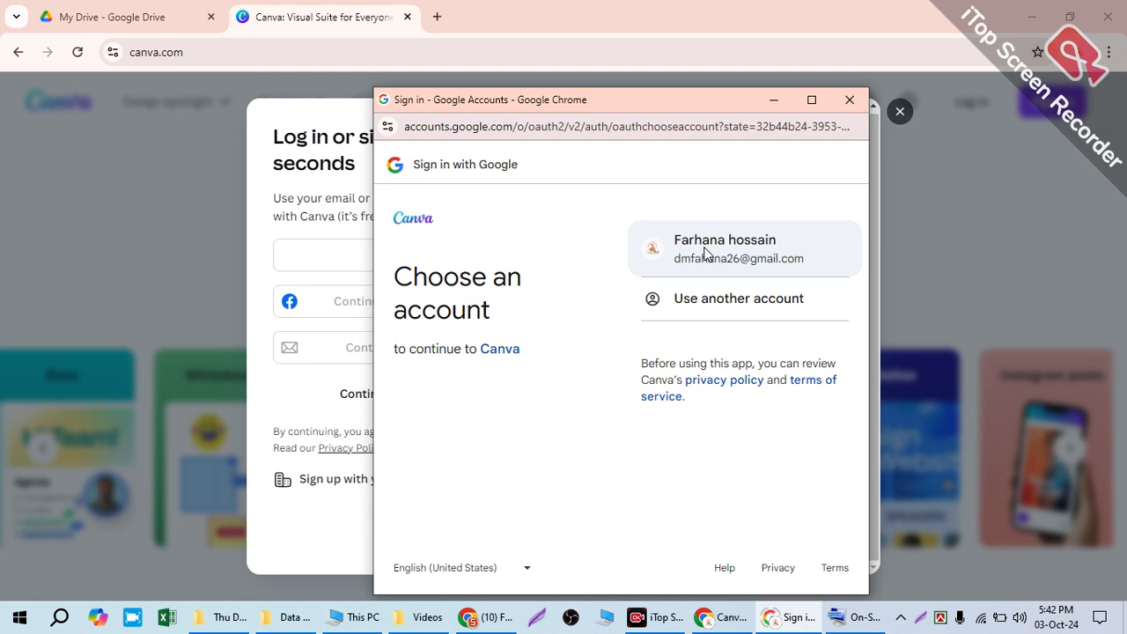
left_click(704, 253)
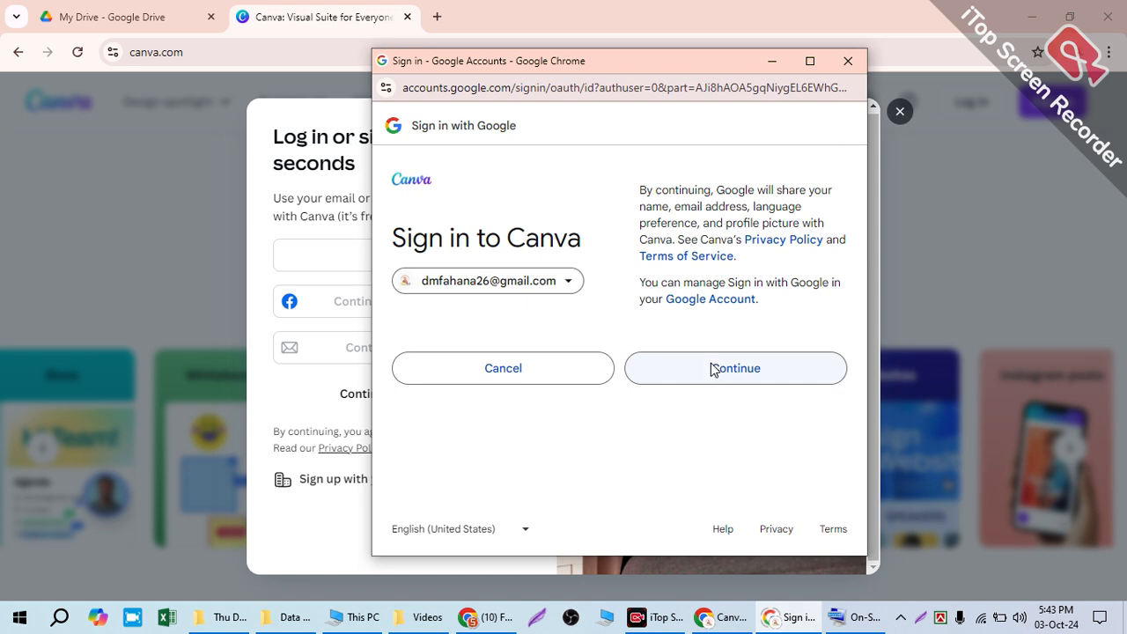
left_click(711, 369)
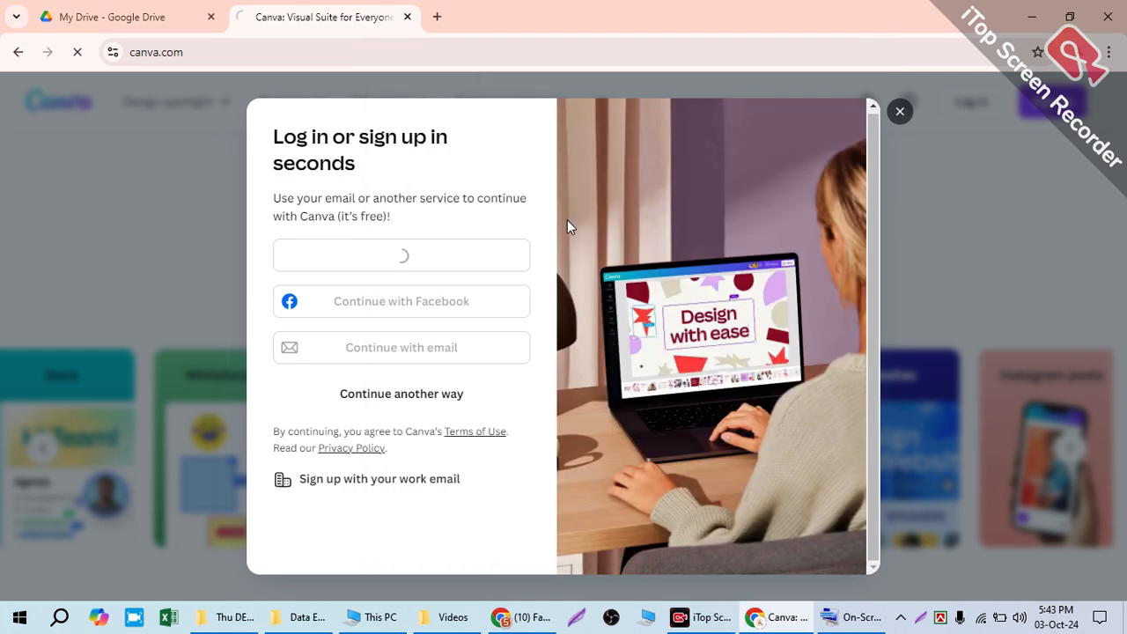
Step: Check in a new tab which Google account the Chrome profile uses, and return to the Canva tab
left_click(438, 15)
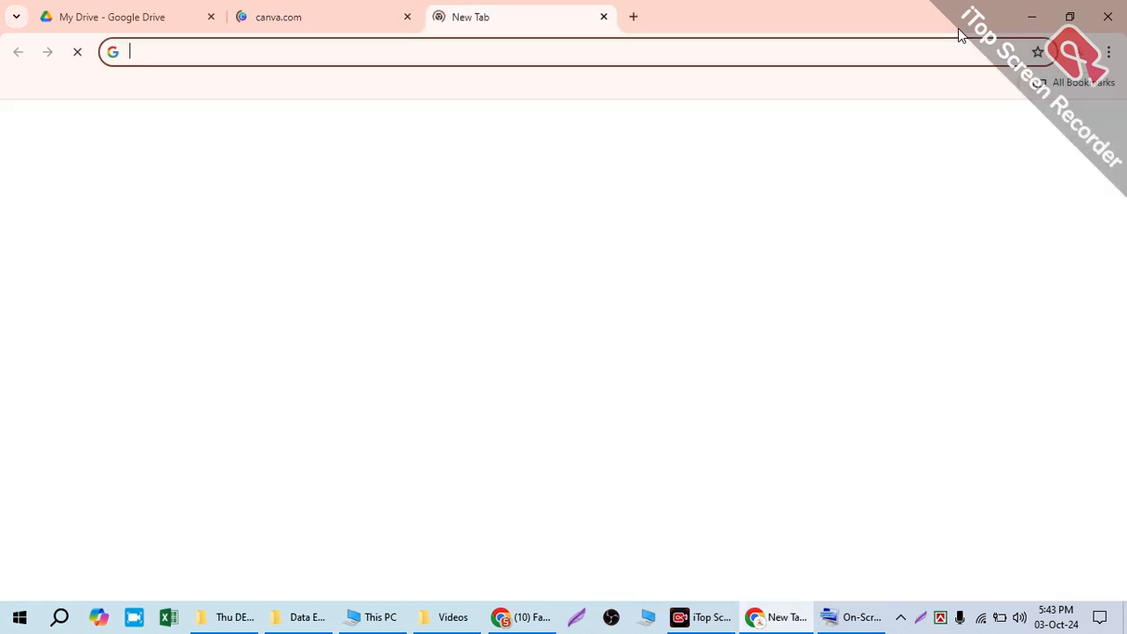
left_click(1072, 55)
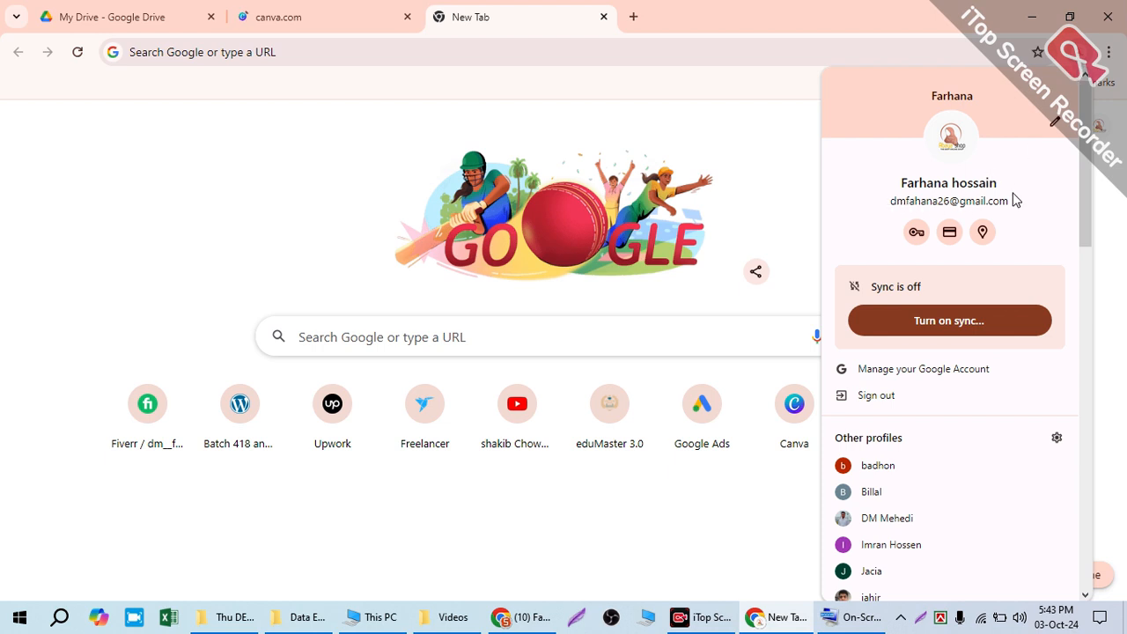
left_click(352, 7)
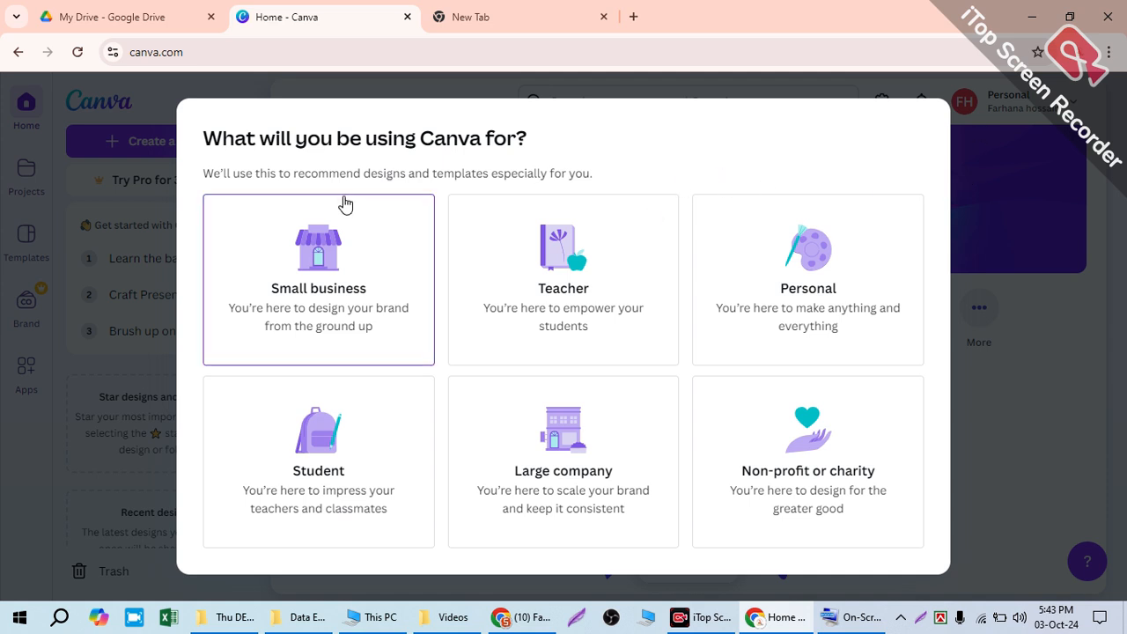
Step: Choose Small business as the Canva use, Marketing & advertising as the industry and Only me (1) as the company size
left_click(329, 305)
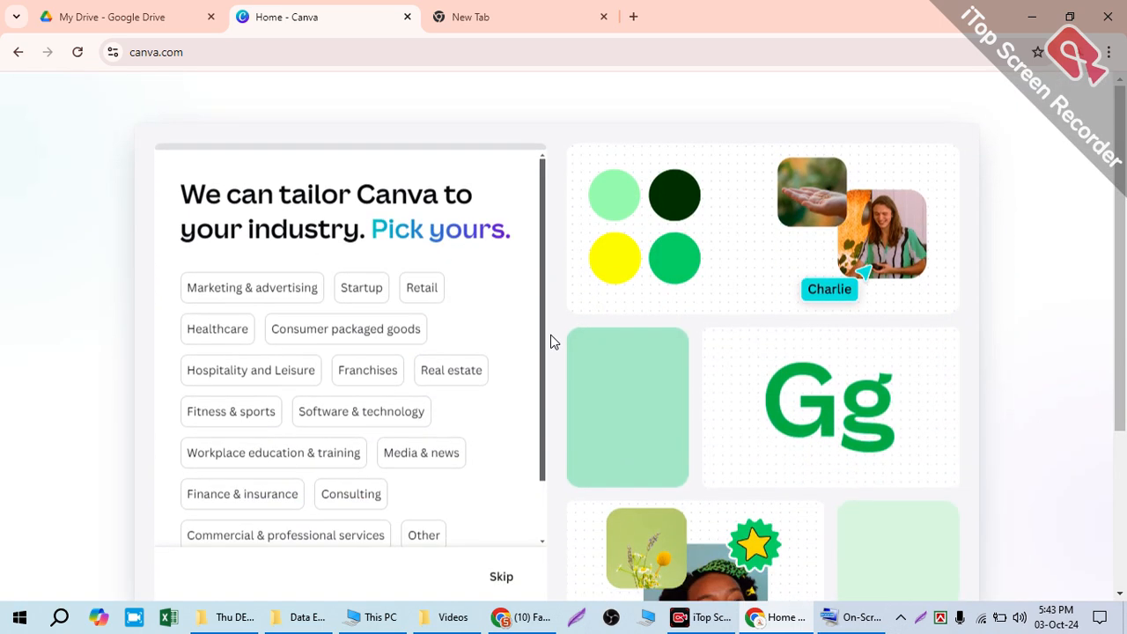
scroll(544, 330, "down", 2)
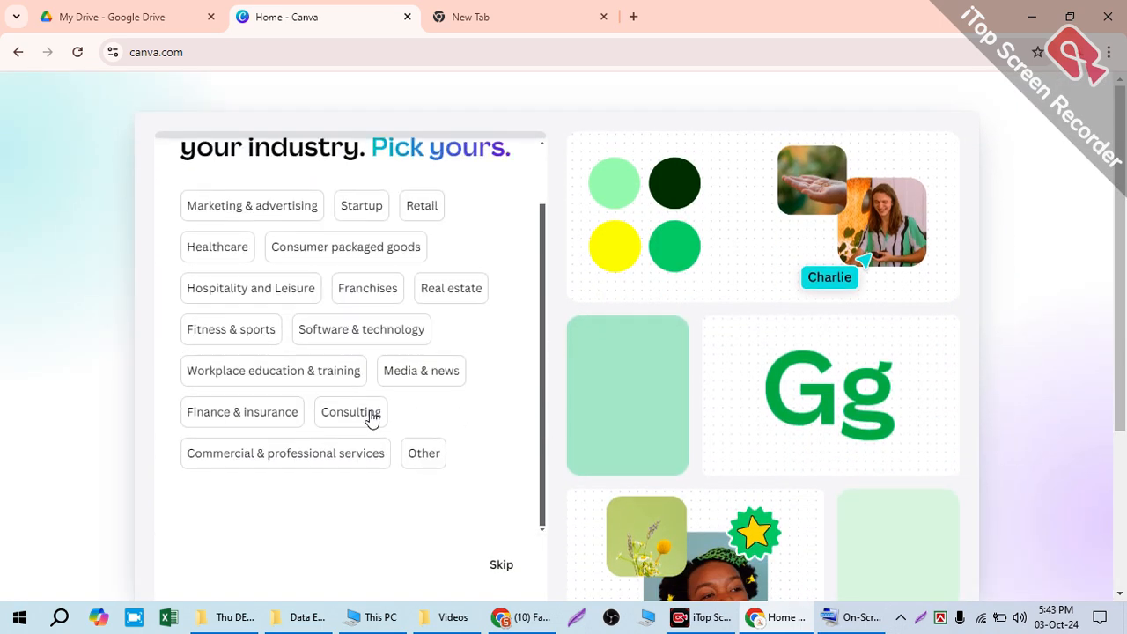
scroll(219, 405, "up", 2)
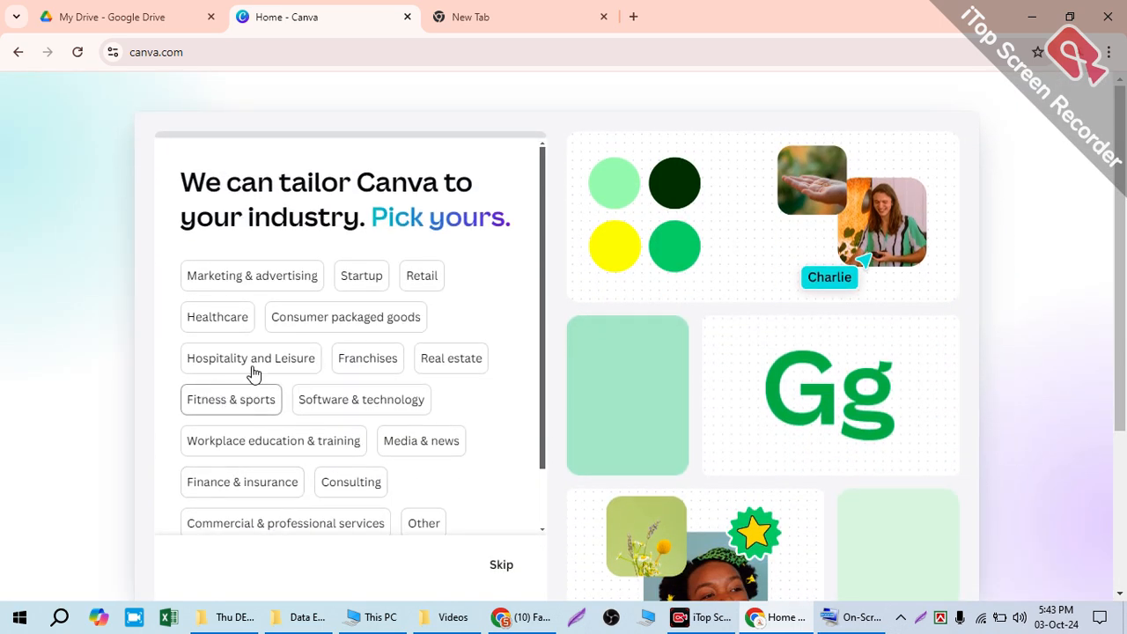
left_click(244, 278)
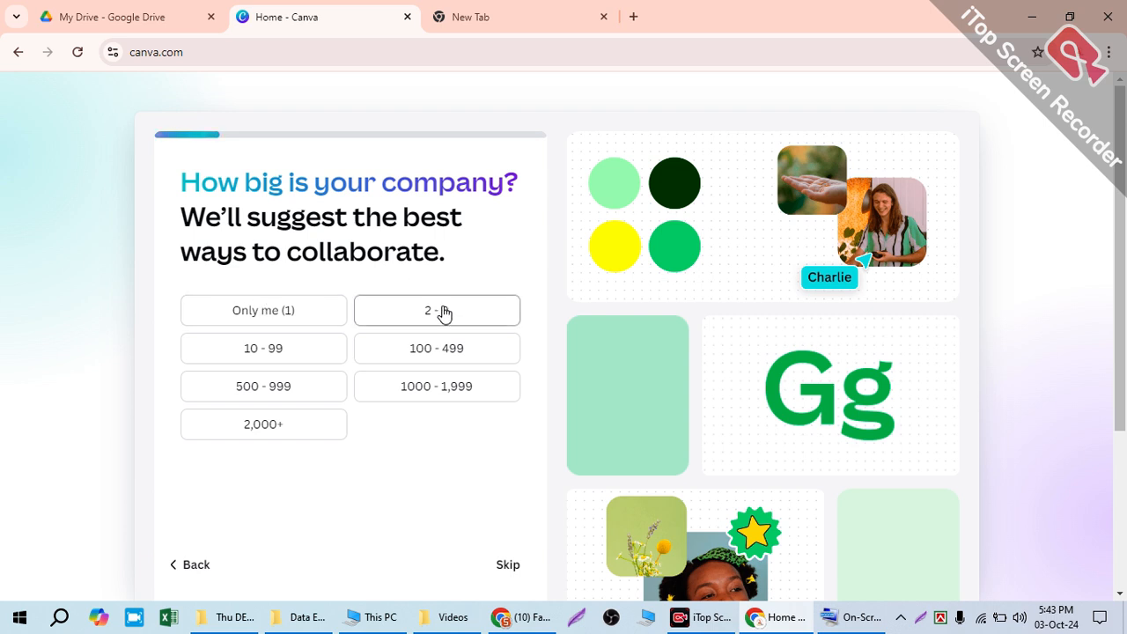
left_click(276, 321)
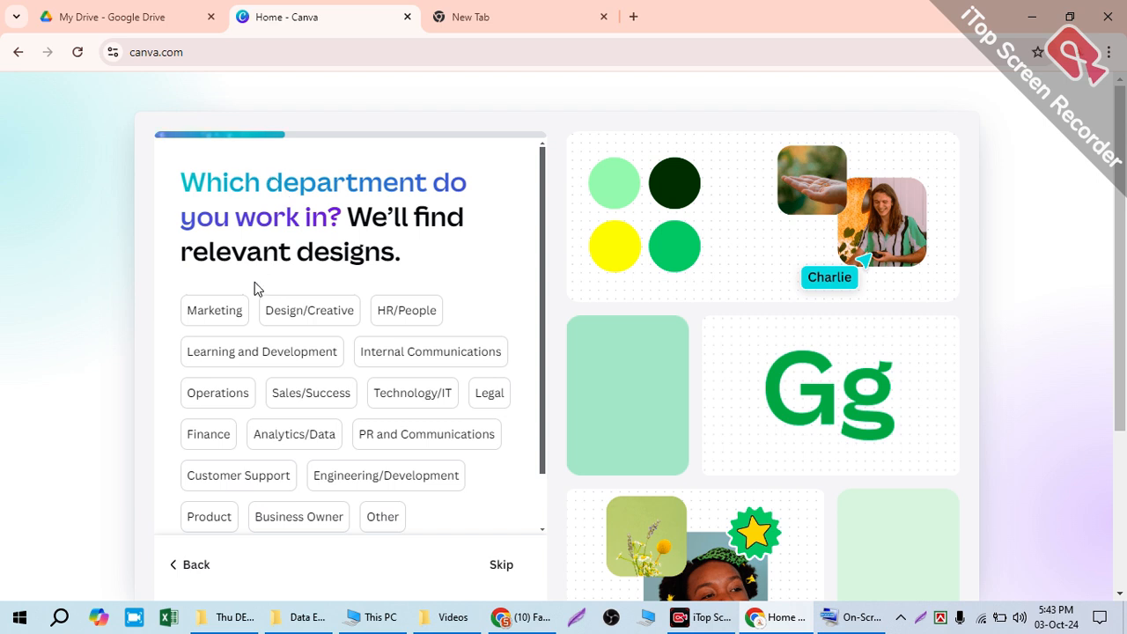
Step: Answer the remaining profile questions with Marketing, Business Owner and the work goal Design sales and marketing collaterals
left_click(219, 315)
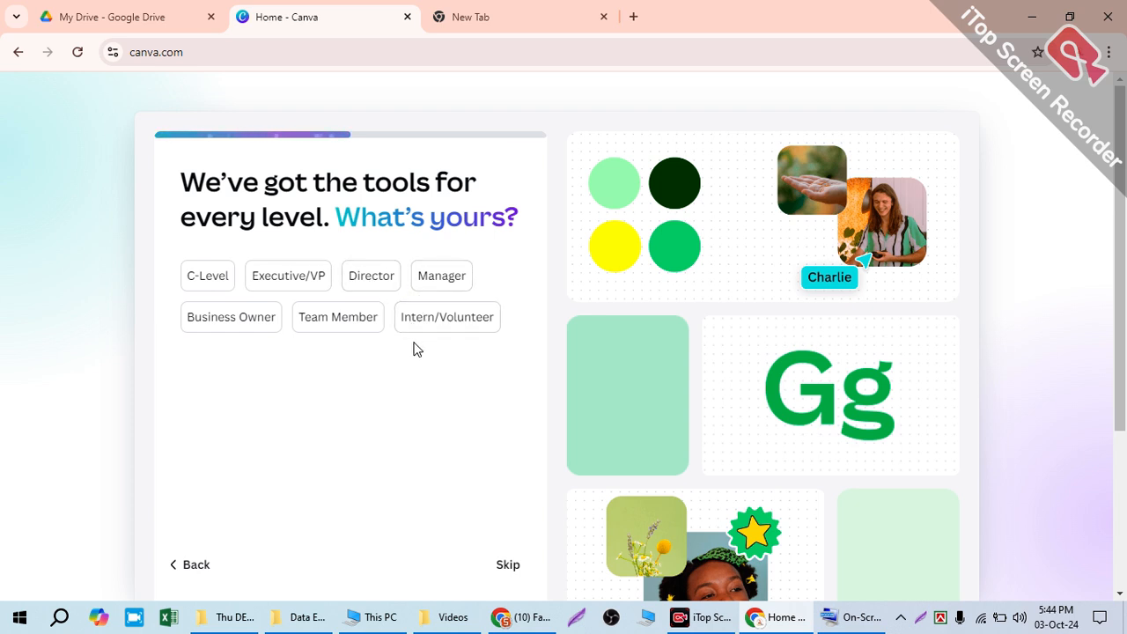
left_click(254, 324)
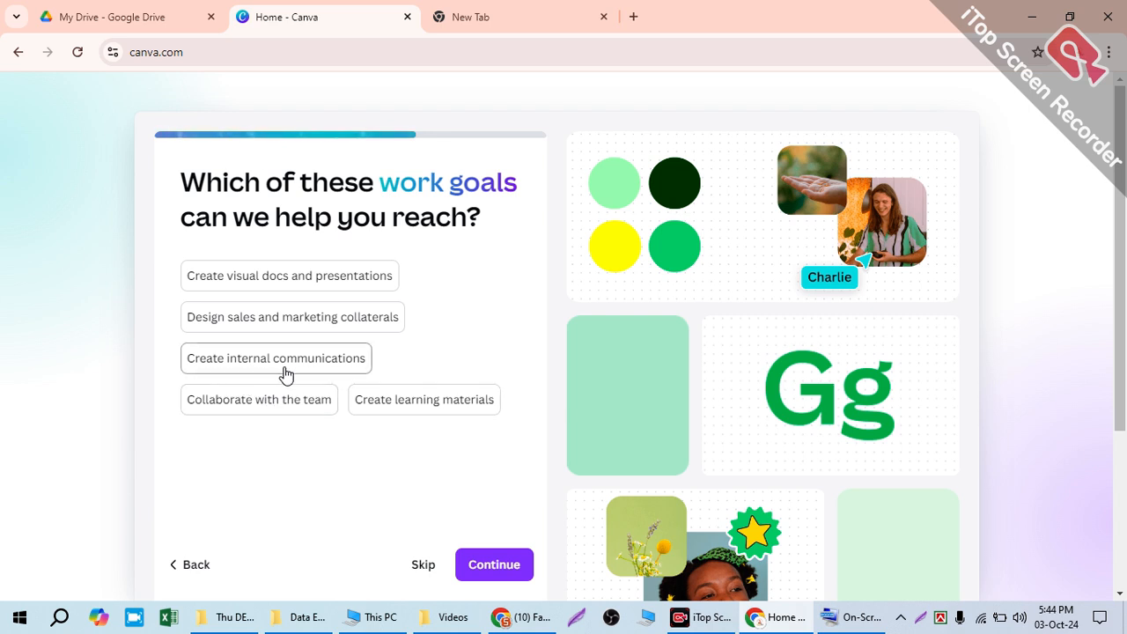
left_click(302, 326)
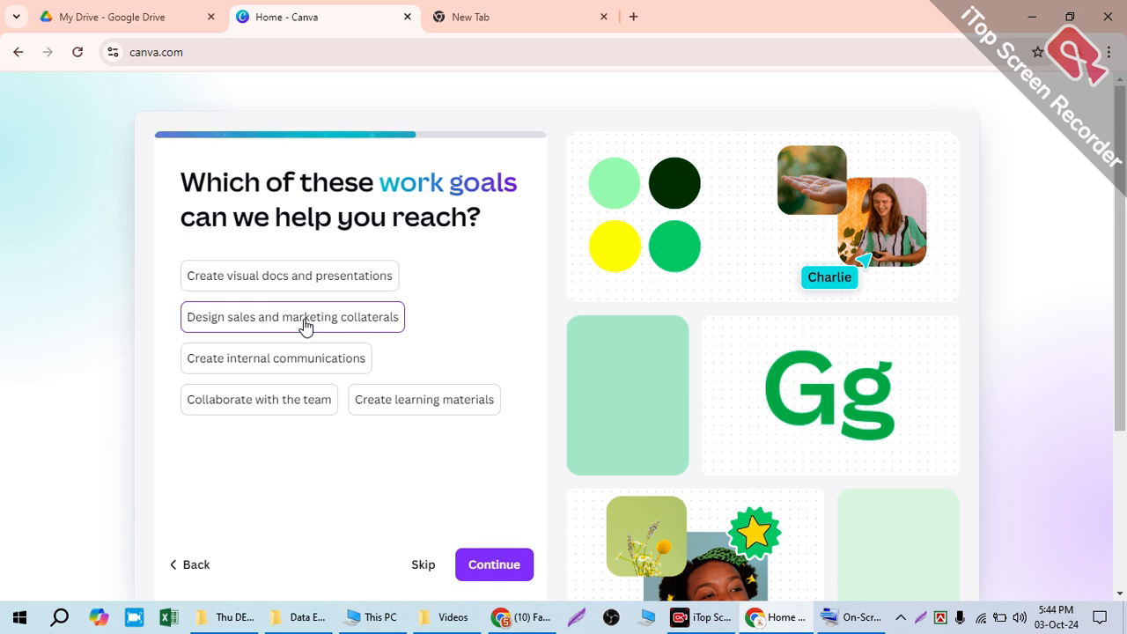
left_click(304, 326)
left_click(495, 568)
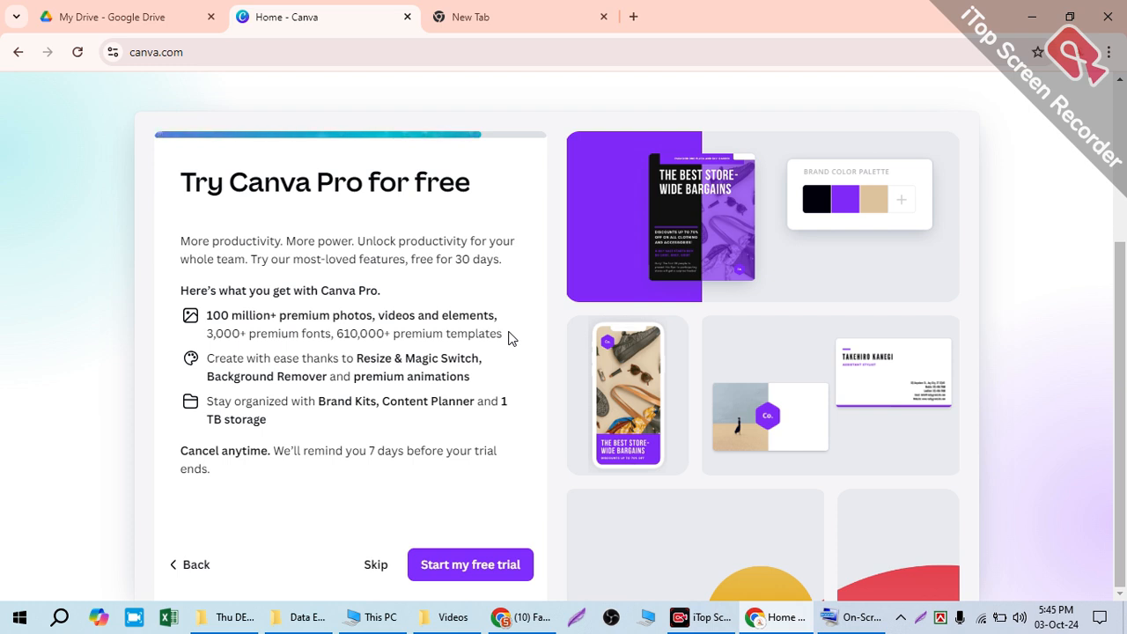
Step: View the Canva Pro trial's billing plans and payment methods, and skip the trial offer
left_click(465, 577)
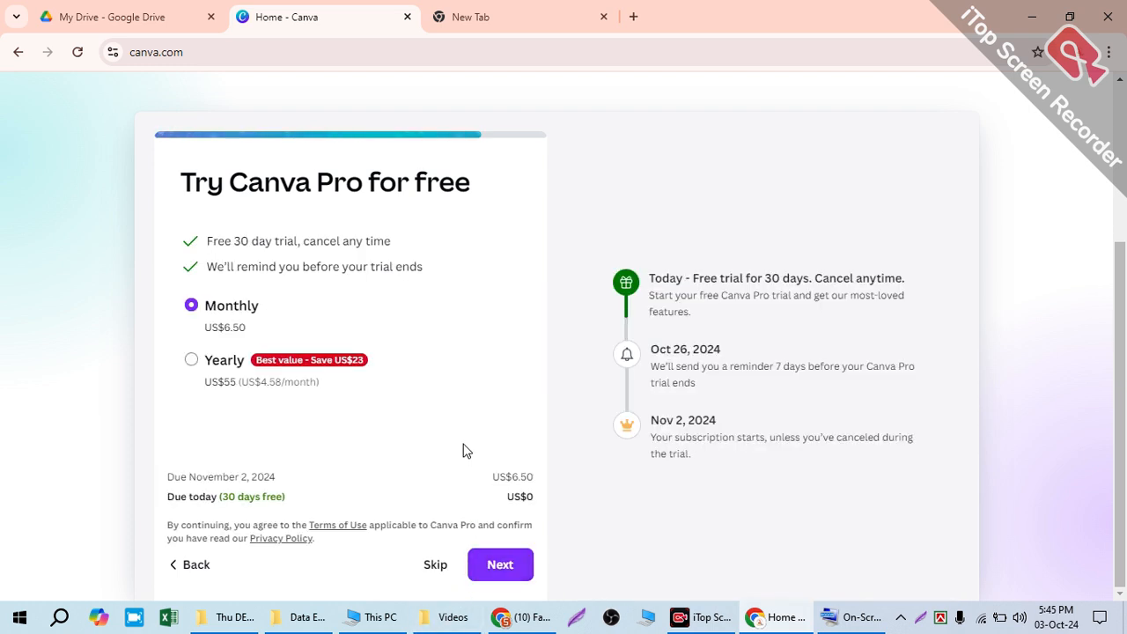
left_click(496, 563)
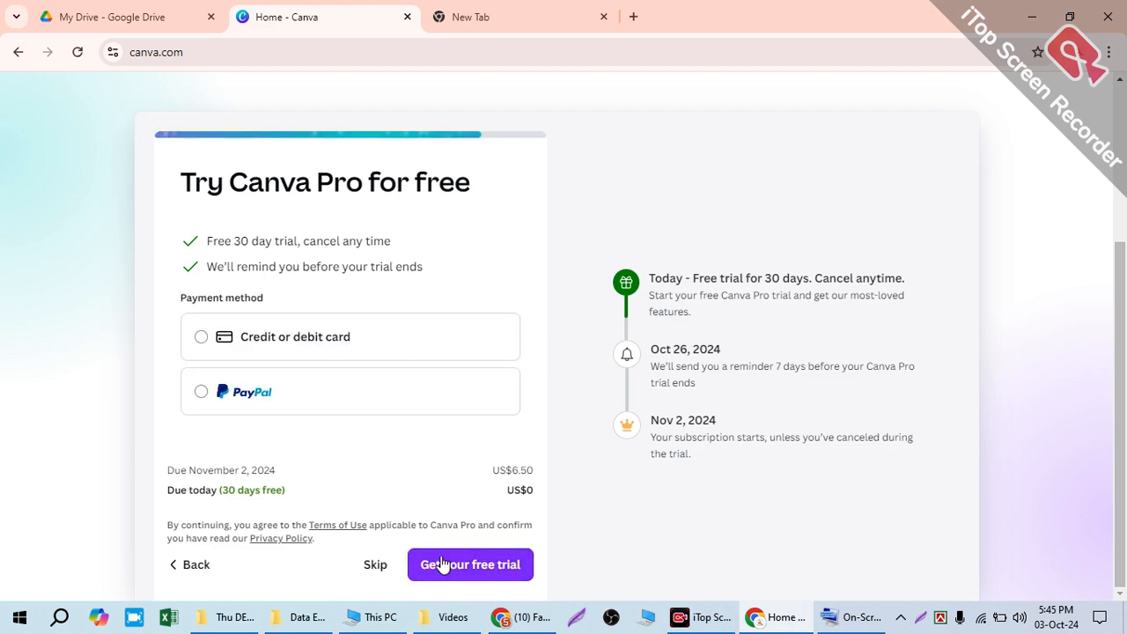
left_click(375, 567)
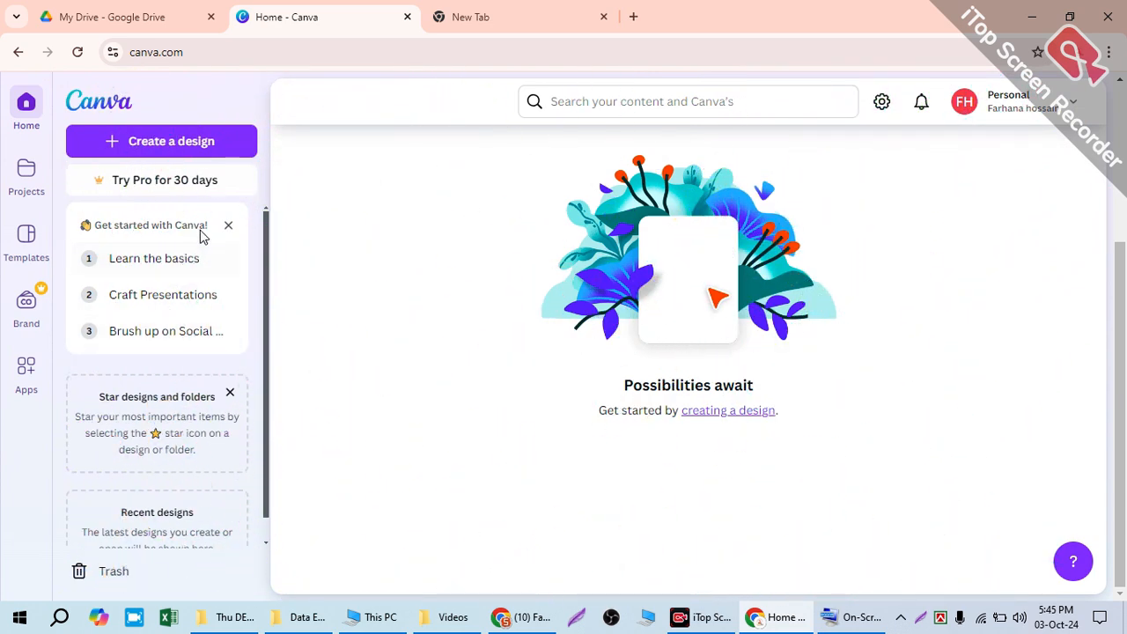
Step: Open the Learn the basics starter presentation and go back to the Canva home page
left_click(226, 244)
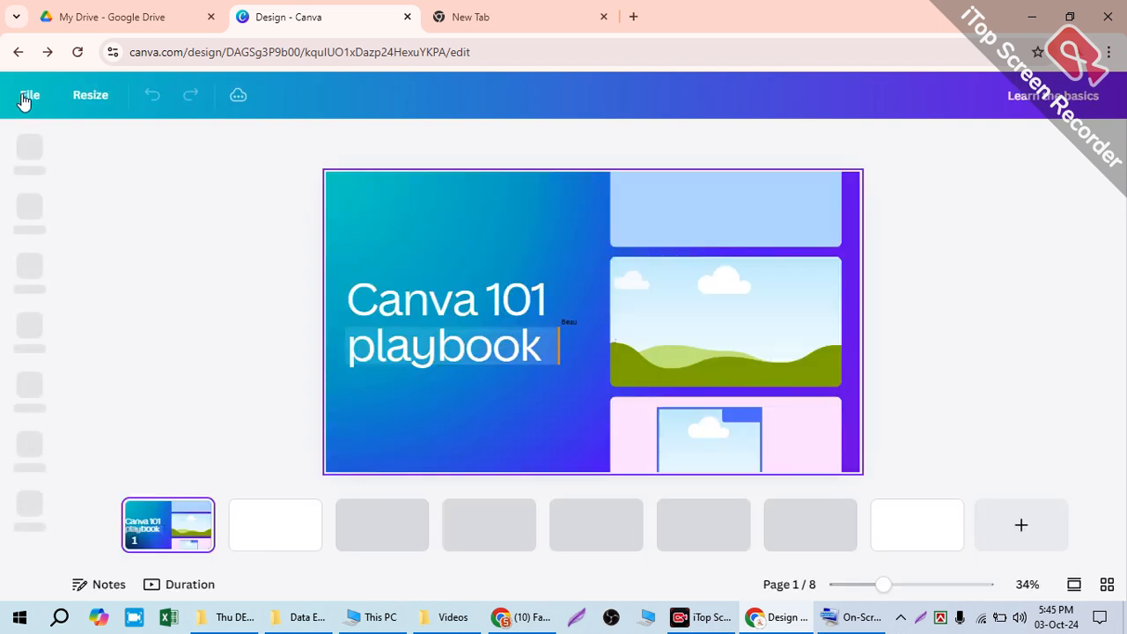
left_click(28, 96)
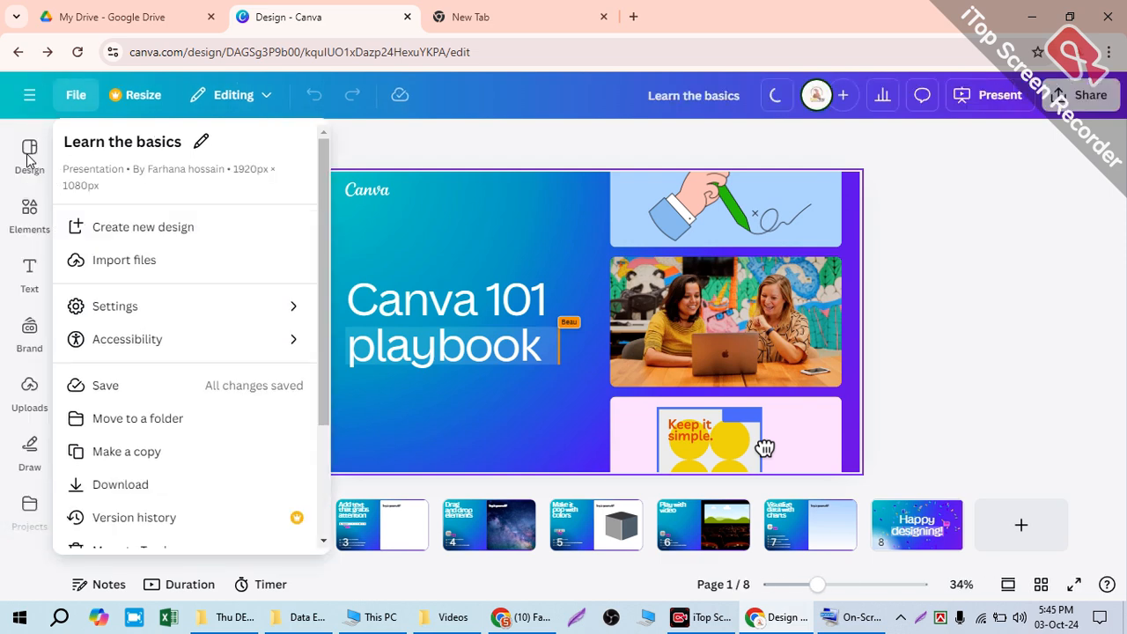
left_click(35, 148)
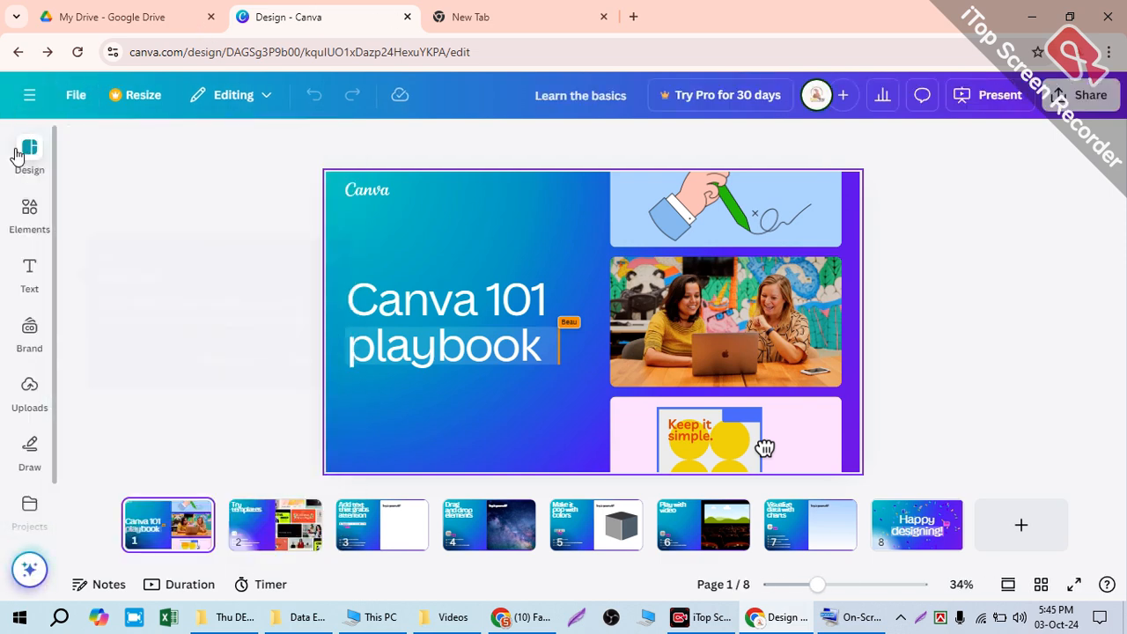
left_click(28, 99)
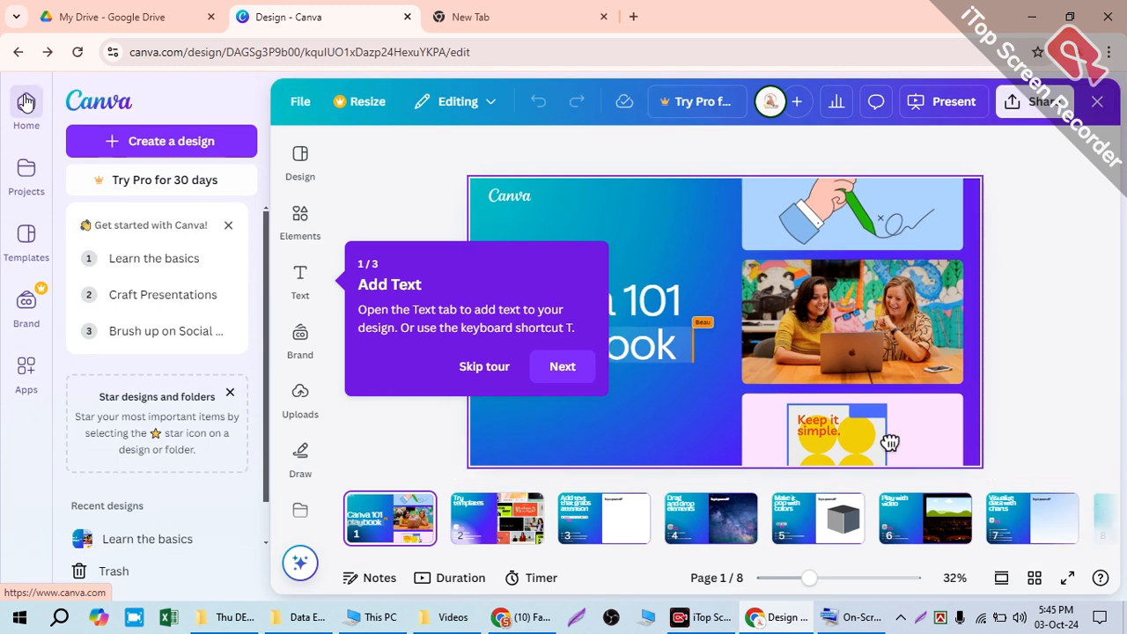
left_click(24, 106)
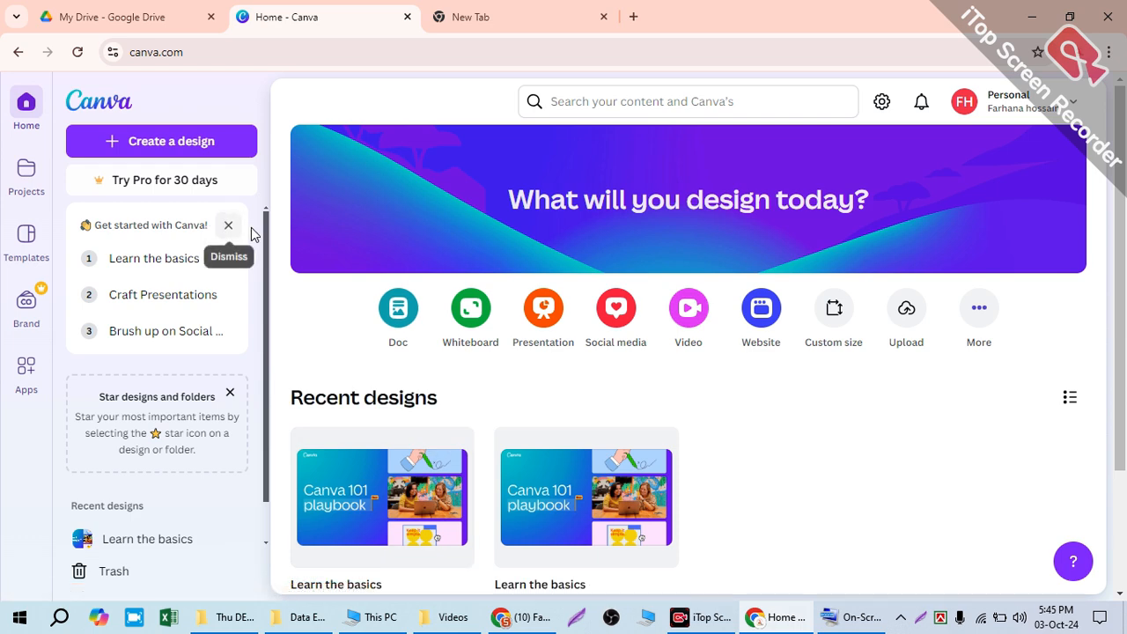
Step: Examine the home page and the full catalogue of design types, including more of the common layouts and sizes, and close the catalogue
scroll(687, 451, "down", 2)
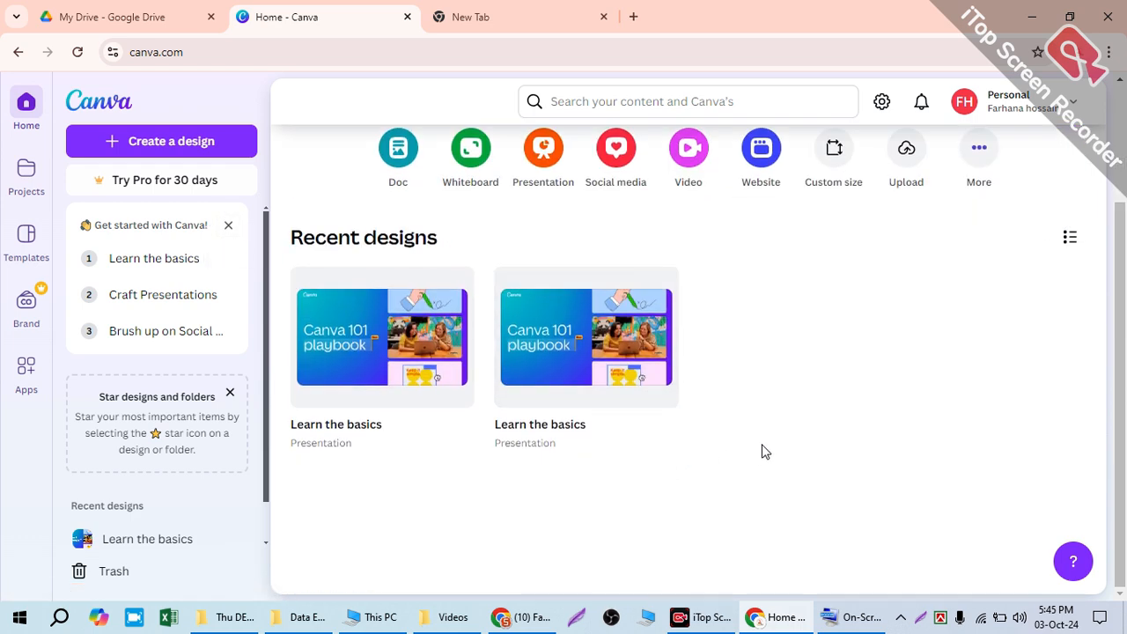
scroll(762, 453, "up", 2)
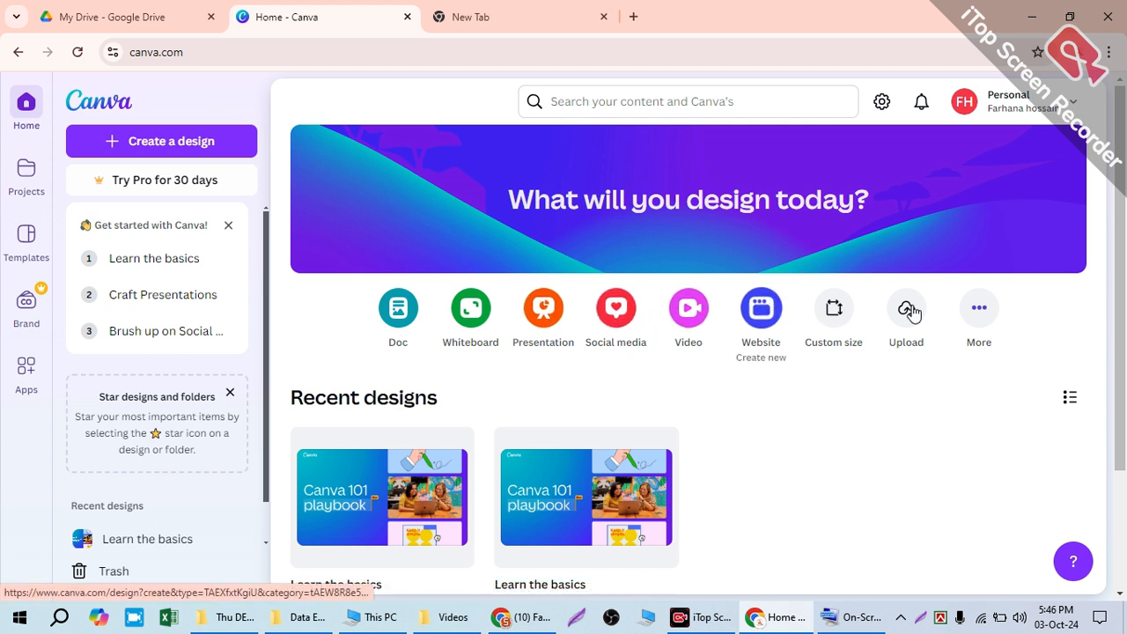
left_click(975, 315)
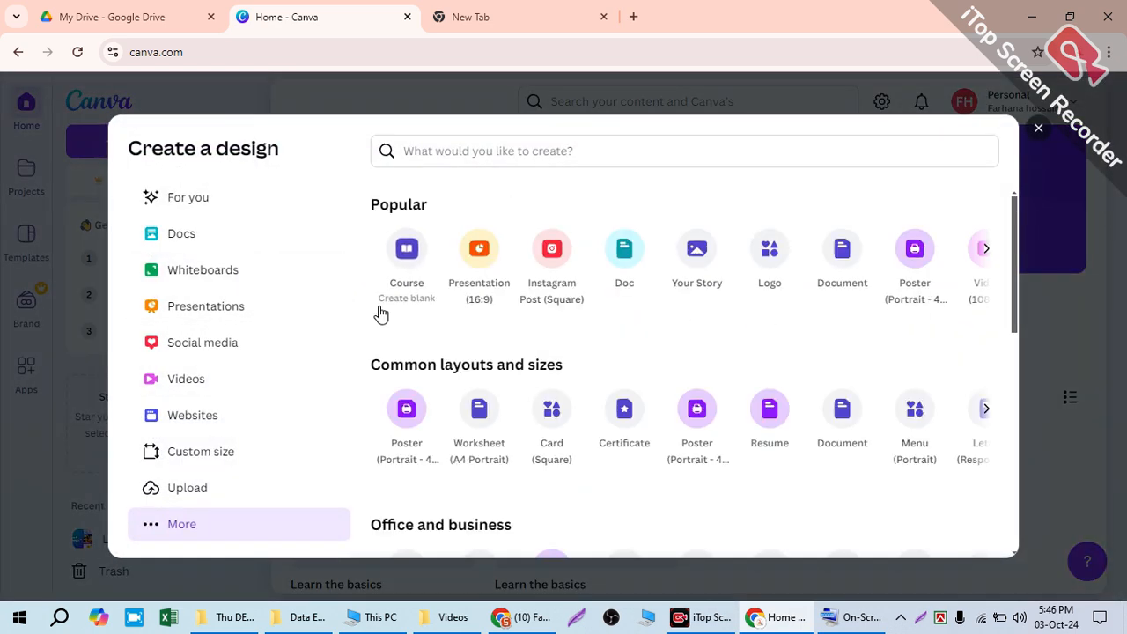
scroll(438, 440, "down", 1)
scroll(419, 405, "down", 5)
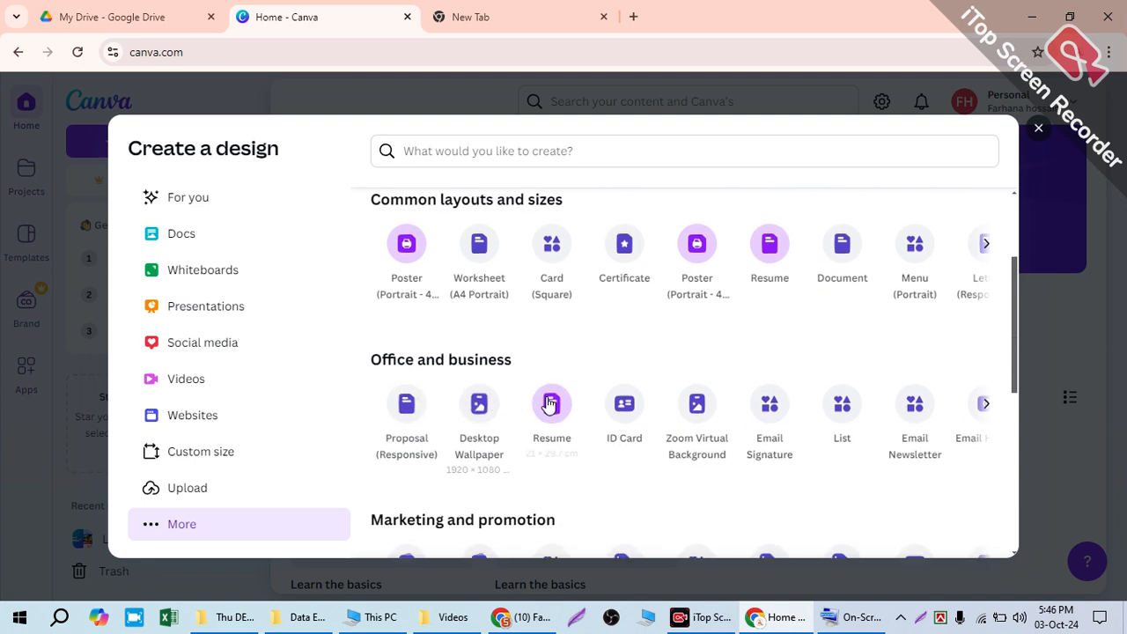
scroll(422, 283, "down", 1)
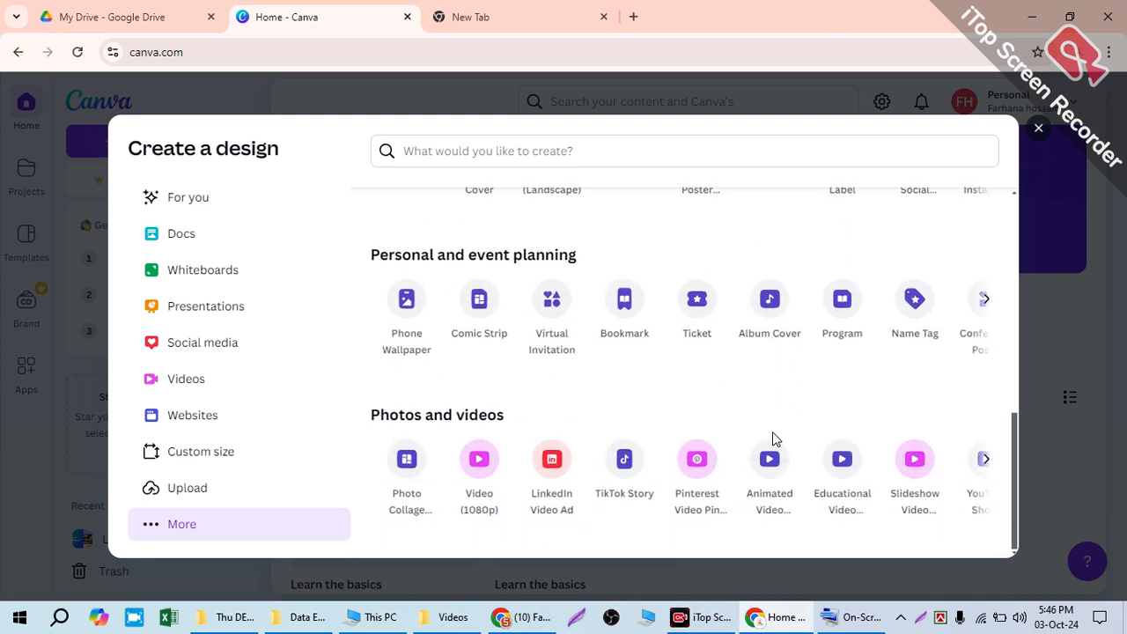
scroll(946, 443, "up", 5)
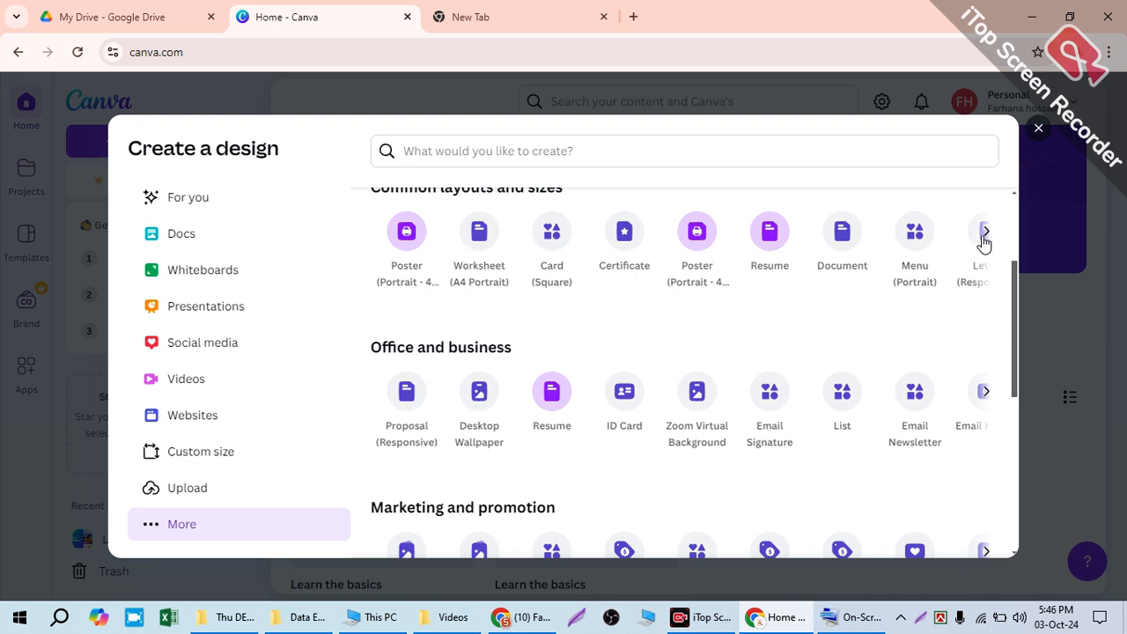
left_click(985, 233)
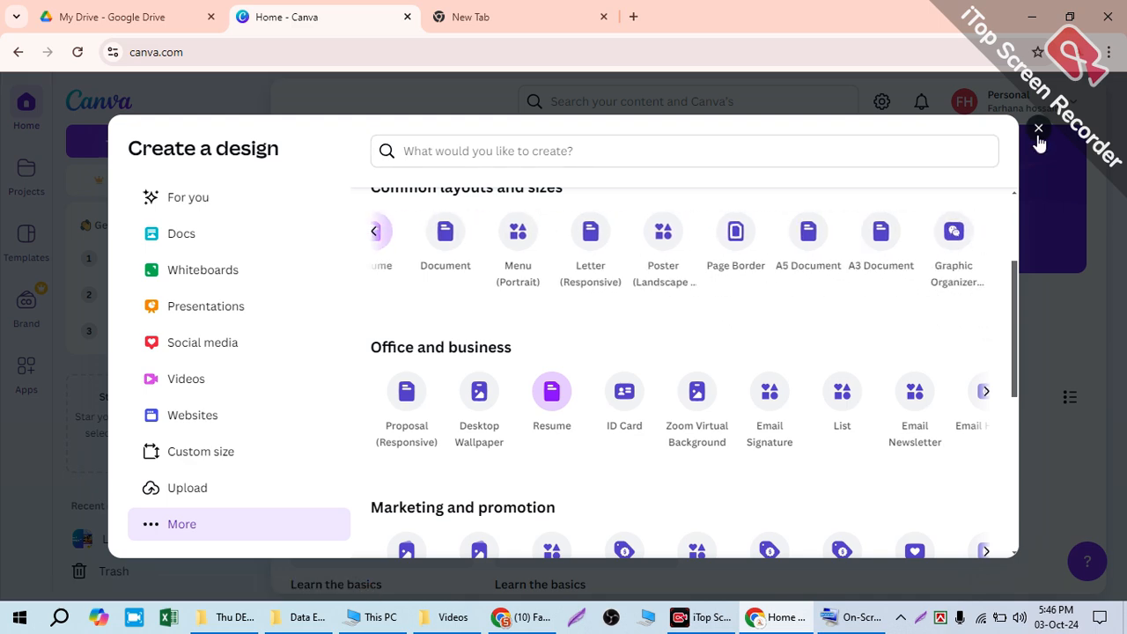
left_click(1039, 131)
Step: View the account details and options of the signed-in Personal account from the home page
scroll(793, 370, "down", 2)
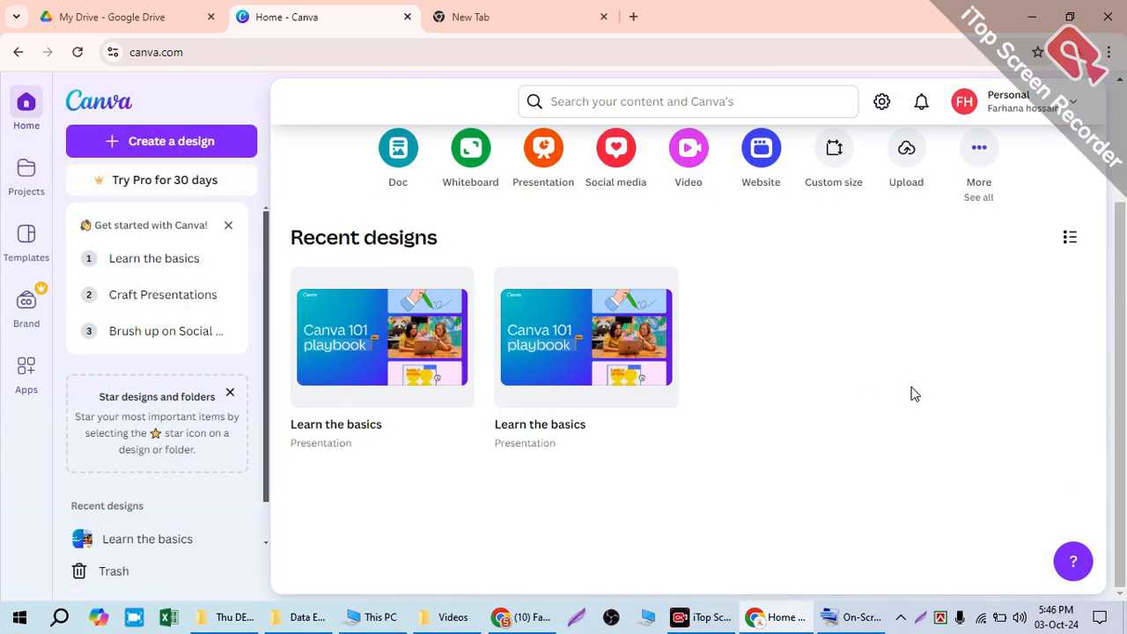
scroll(526, 384, "up", 2)
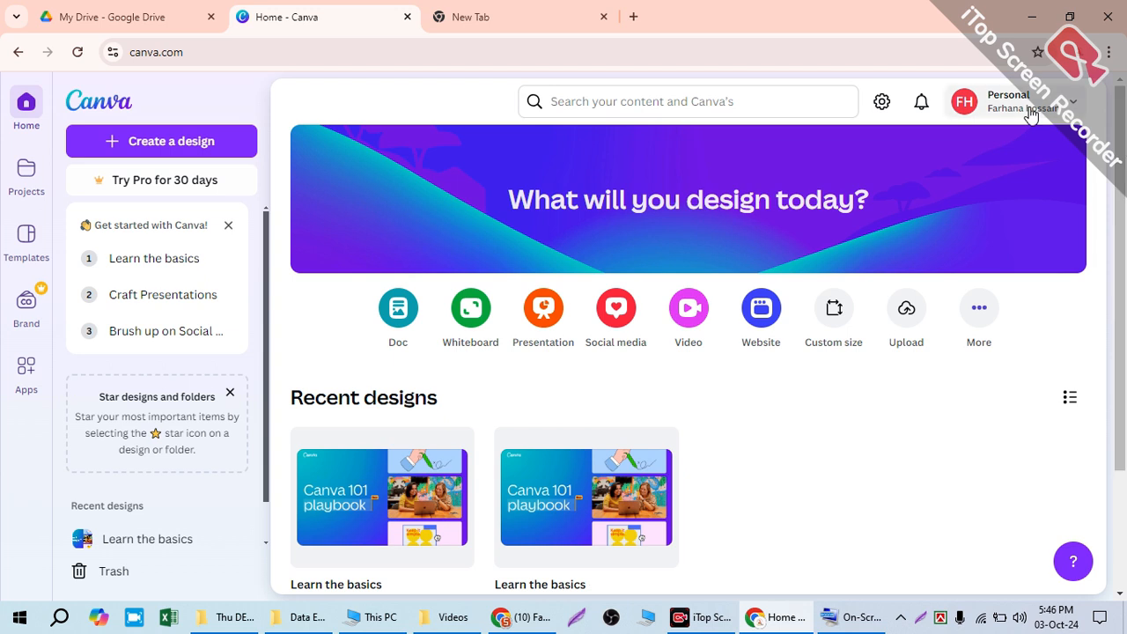
left_click(999, 101)
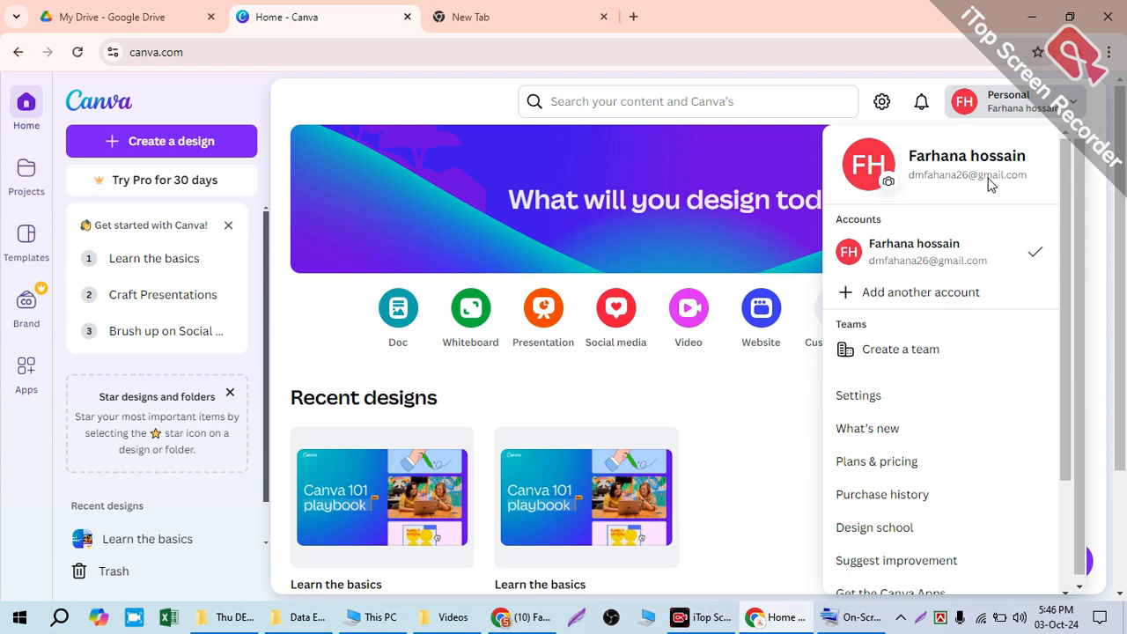
Step: Close the account options and search all content for "isalamic logo design"
left_click(1070, 107)
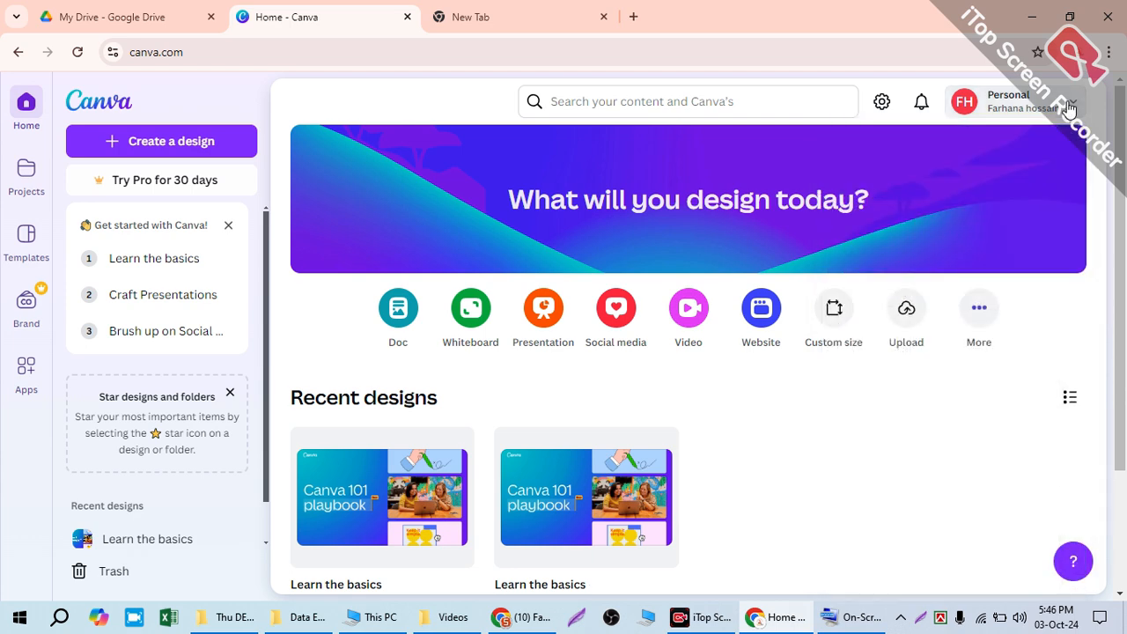
left_click(709, 98)
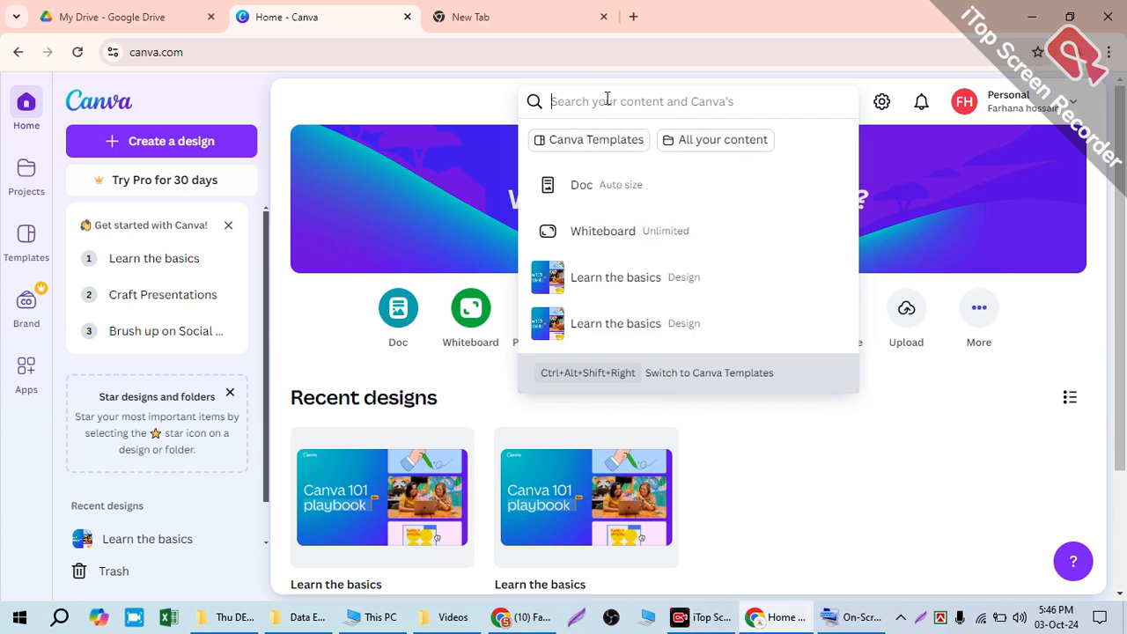
type("isal")
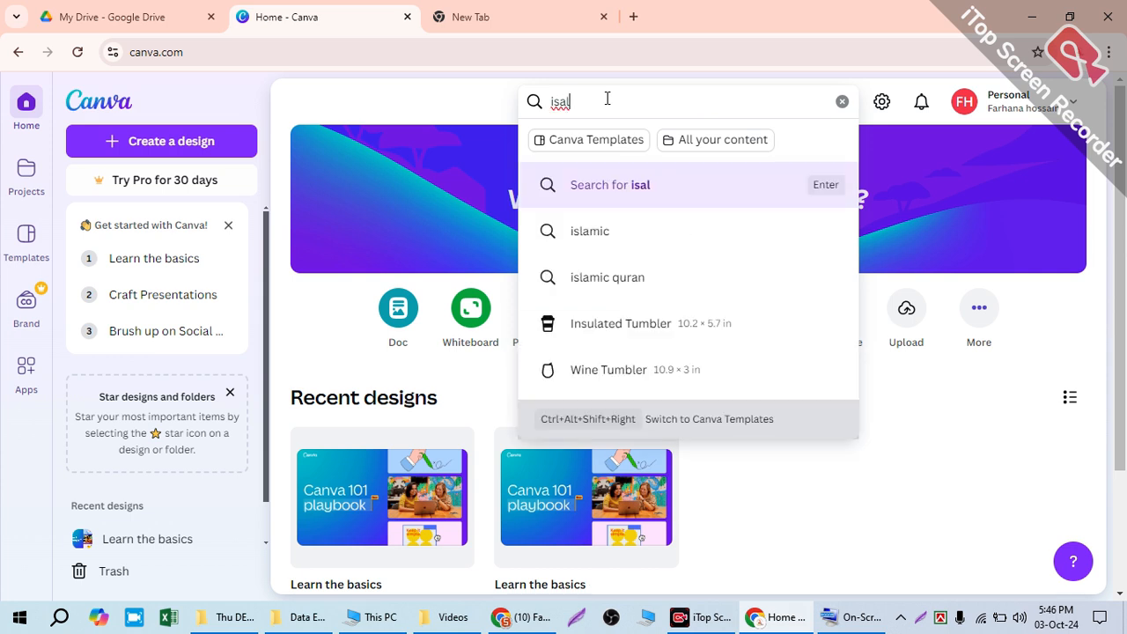
type("ammic")
key("BackSpace")
key("BackSpace")
key("BackSpace")
type("ic logo desi")
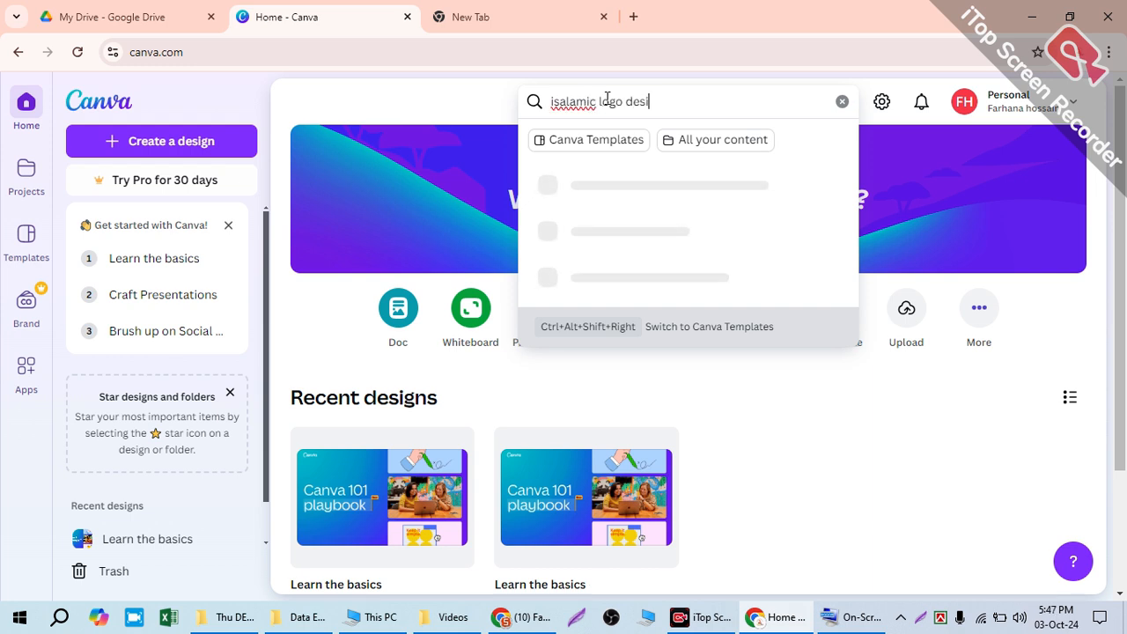
type("gn")
key("Return")
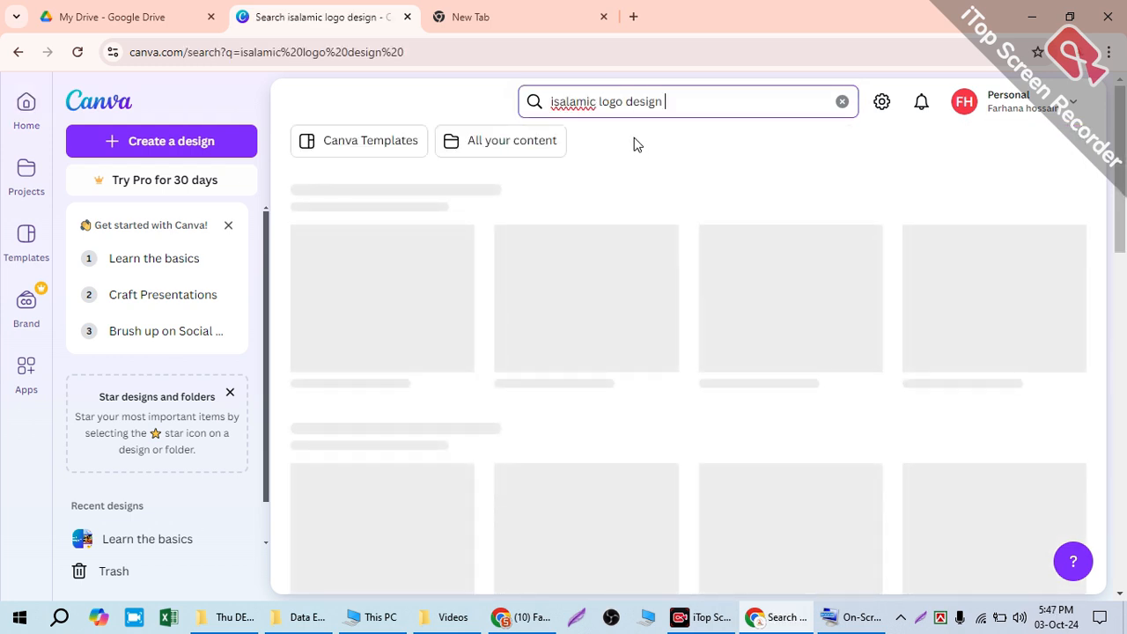
Step: Restrict the "isalamic logo design" search to Canva Templates and run it again
left_click_drag(665, 101, 578, 90)
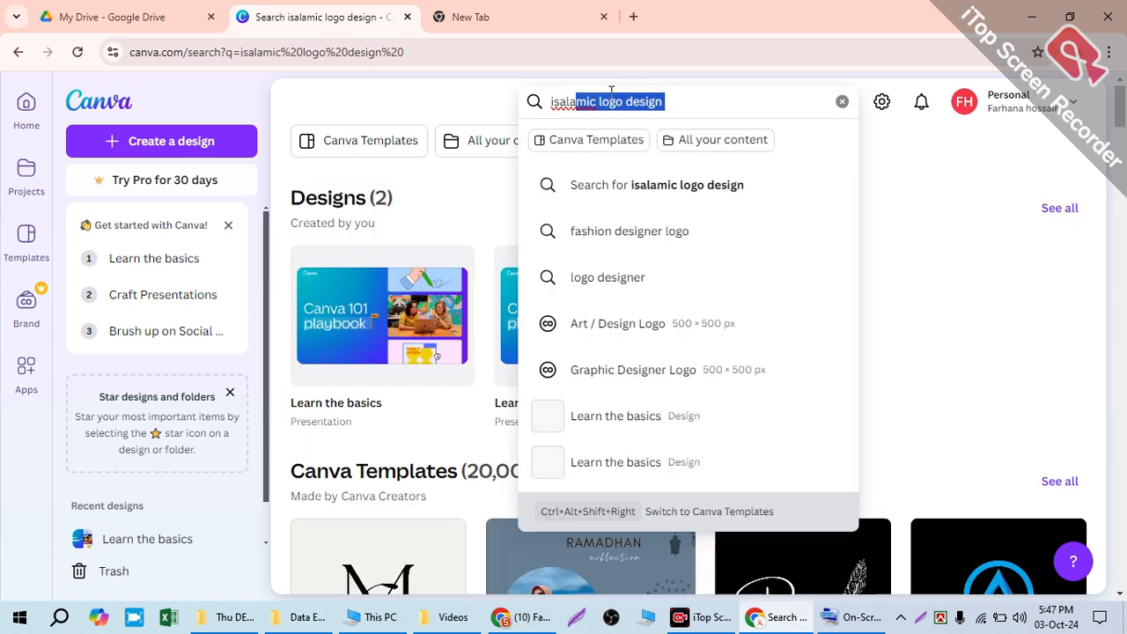
left_click(576, 93)
left_click_drag(670, 93, 486, 116)
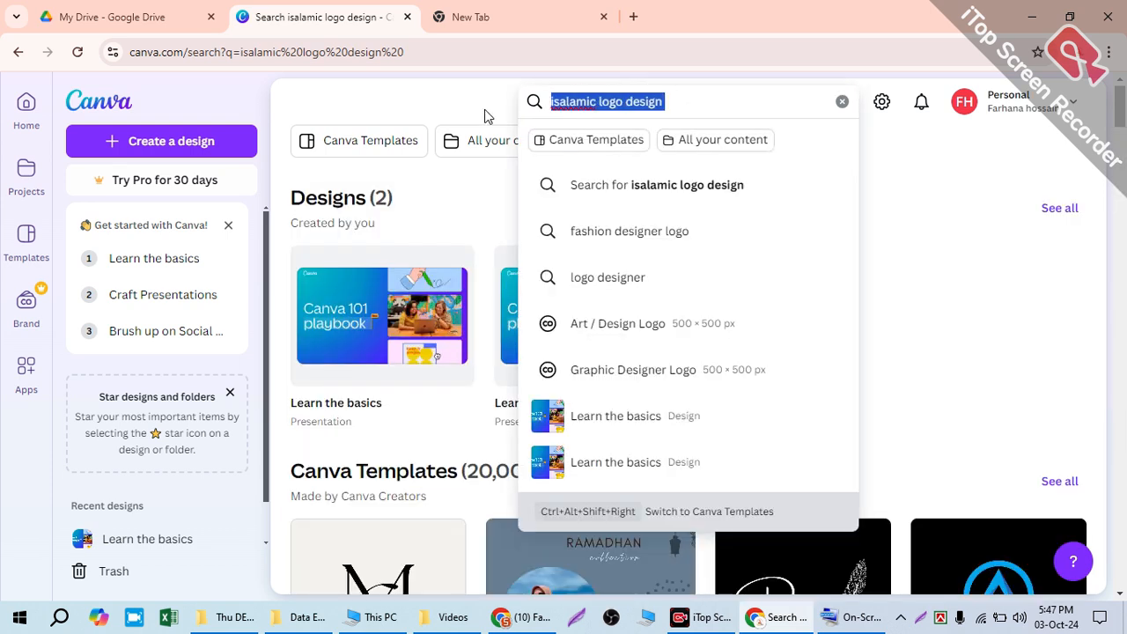
left_click(590, 148)
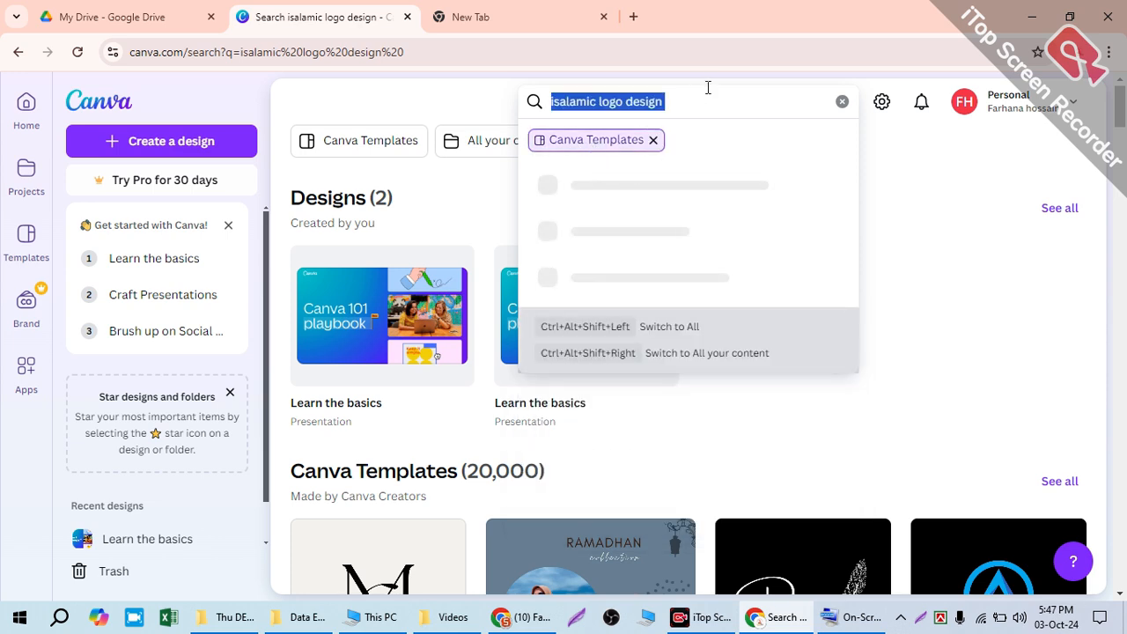
key("Return")
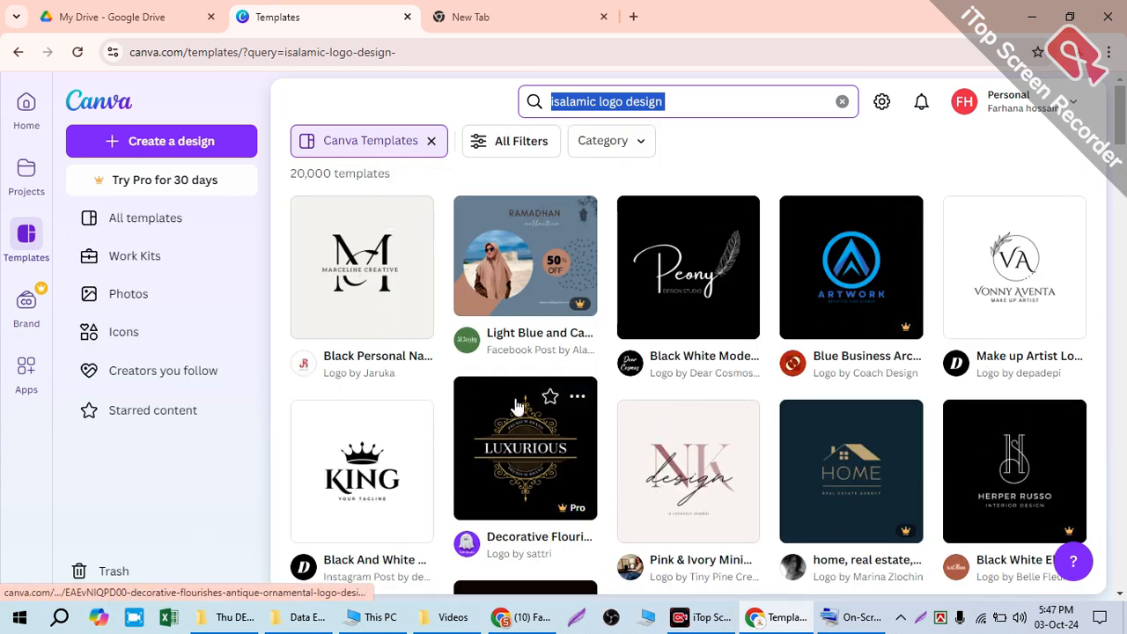
Step: Look over the template results and filter them to the Logos category under Marketing
scroll(813, 433, "down", 4)
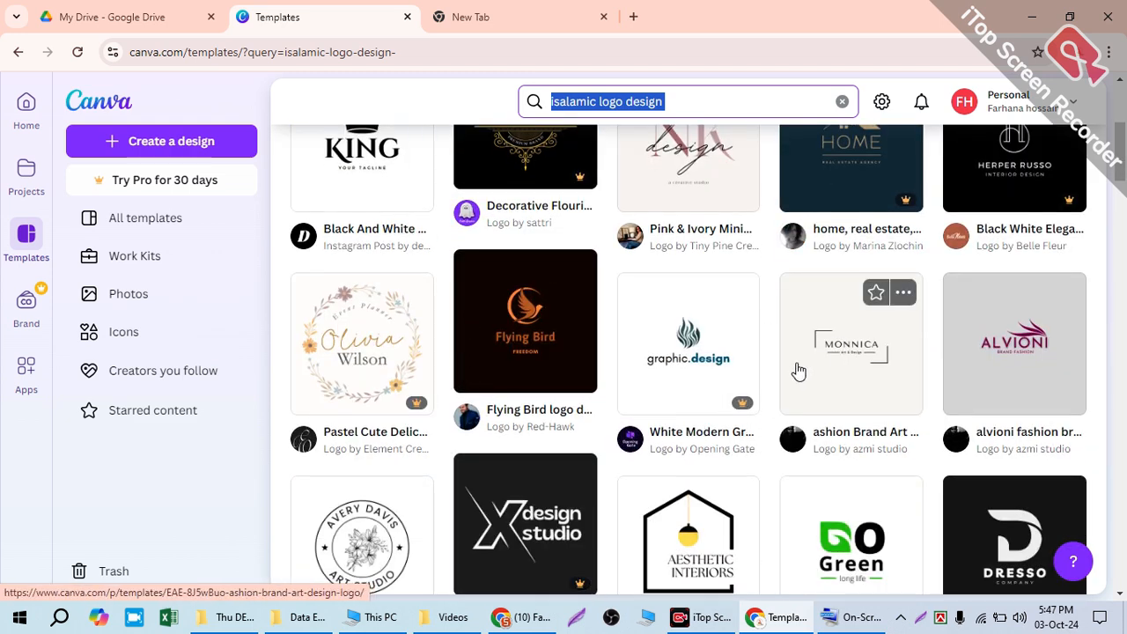
scroll(818, 370, "down", 1)
scroll(880, 474, "down", 3)
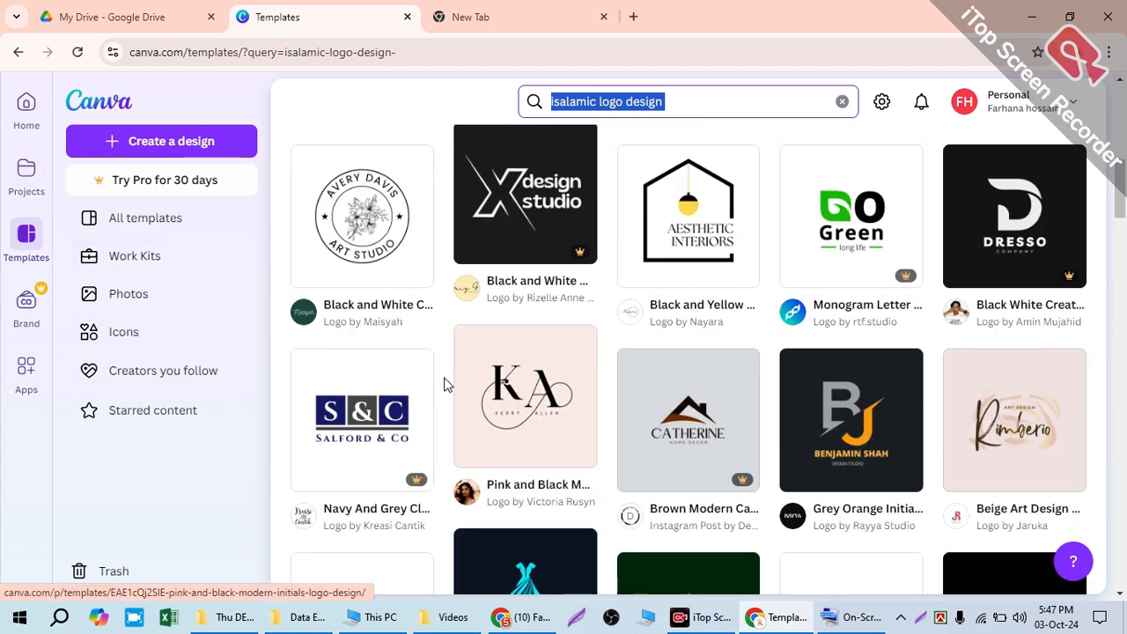
scroll(446, 388, "up", 5)
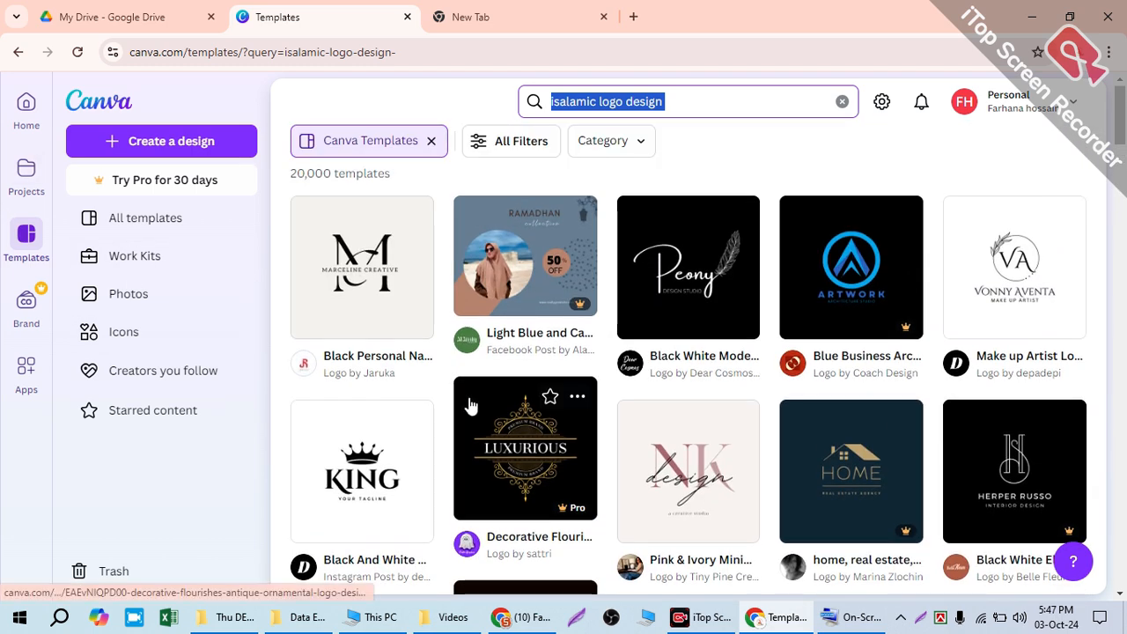
left_click(518, 144)
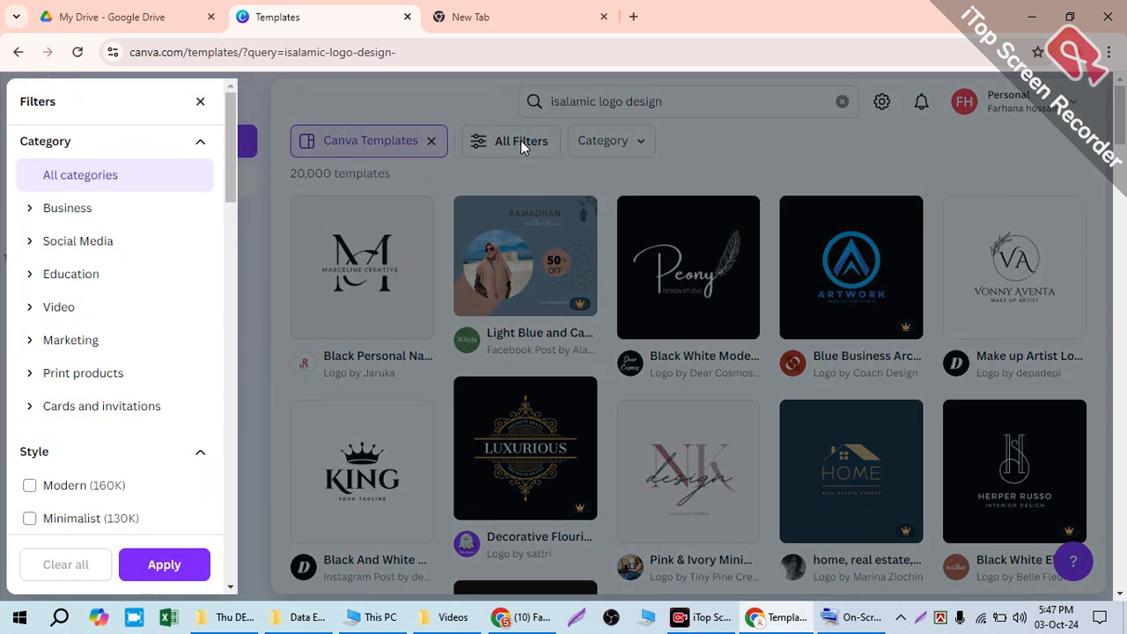
left_click(50, 338)
scroll(53, 344, "down", 2)
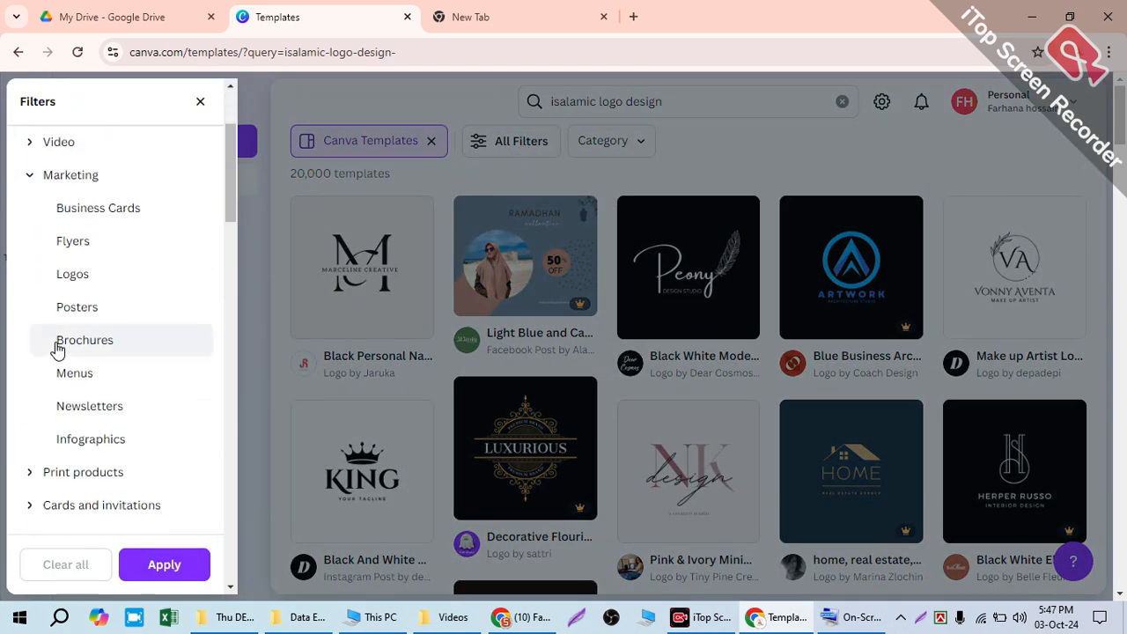
left_click(78, 276)
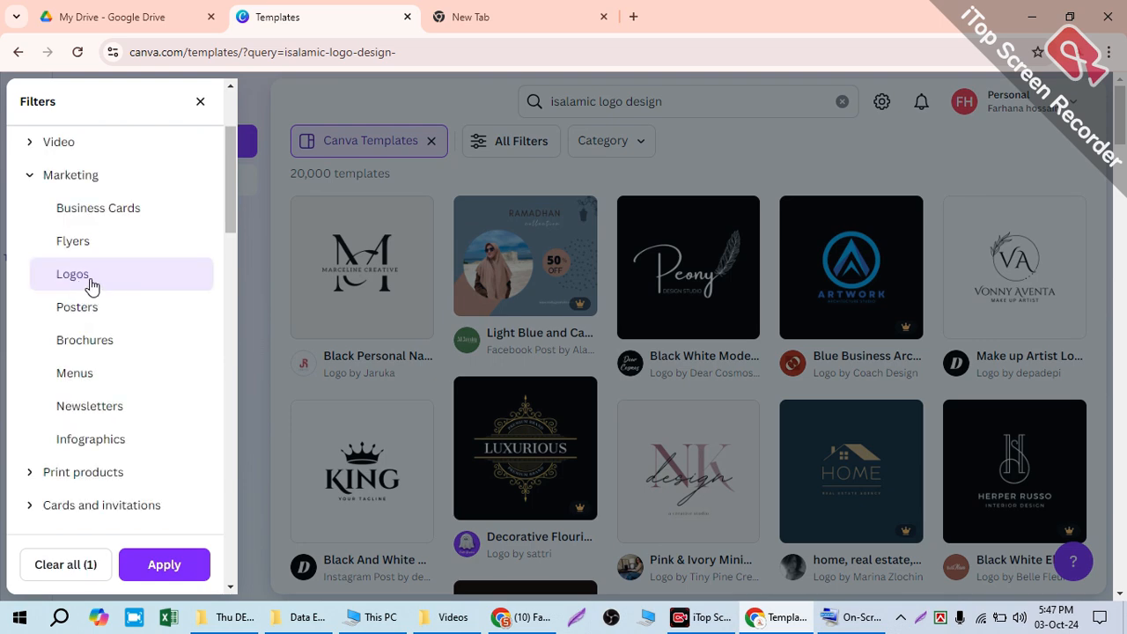
left_click(162, 565)
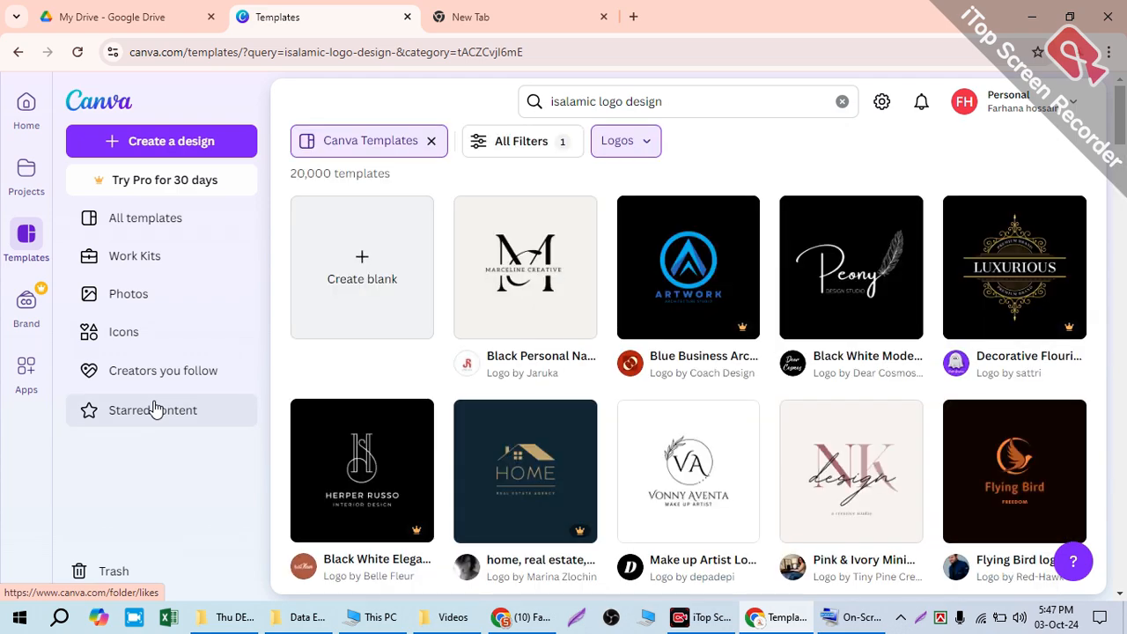
Step: Browse the filtered logo templates and open the details of the Black Modern Illustrative Roots Logo Design template
scroll(910, 385, "down", 5)
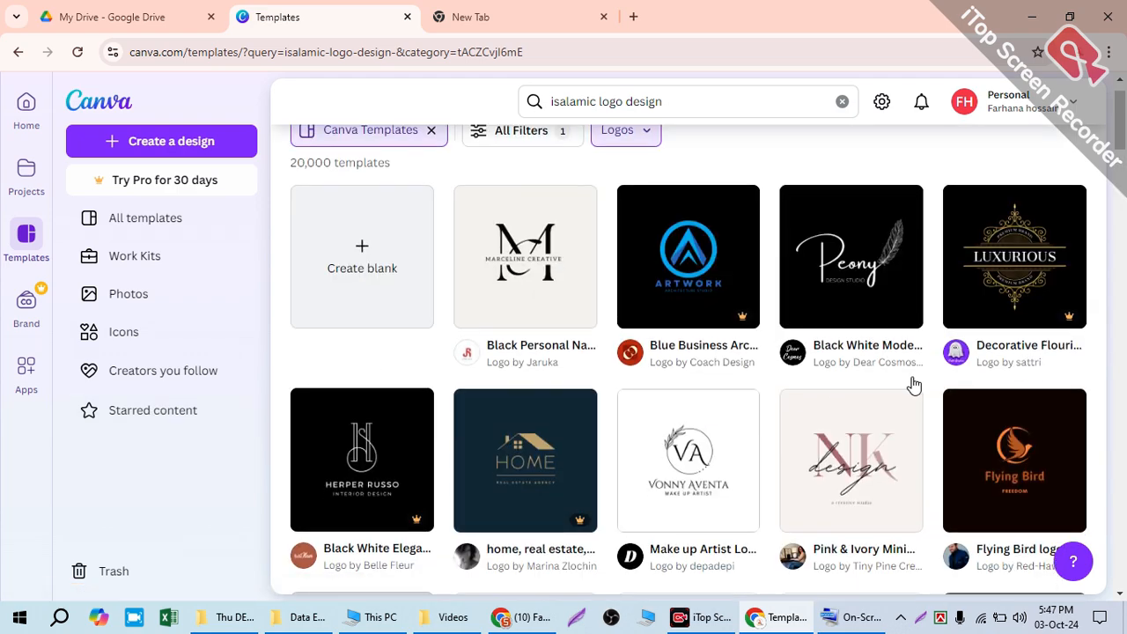
scroll(528, 379, "down", 3)
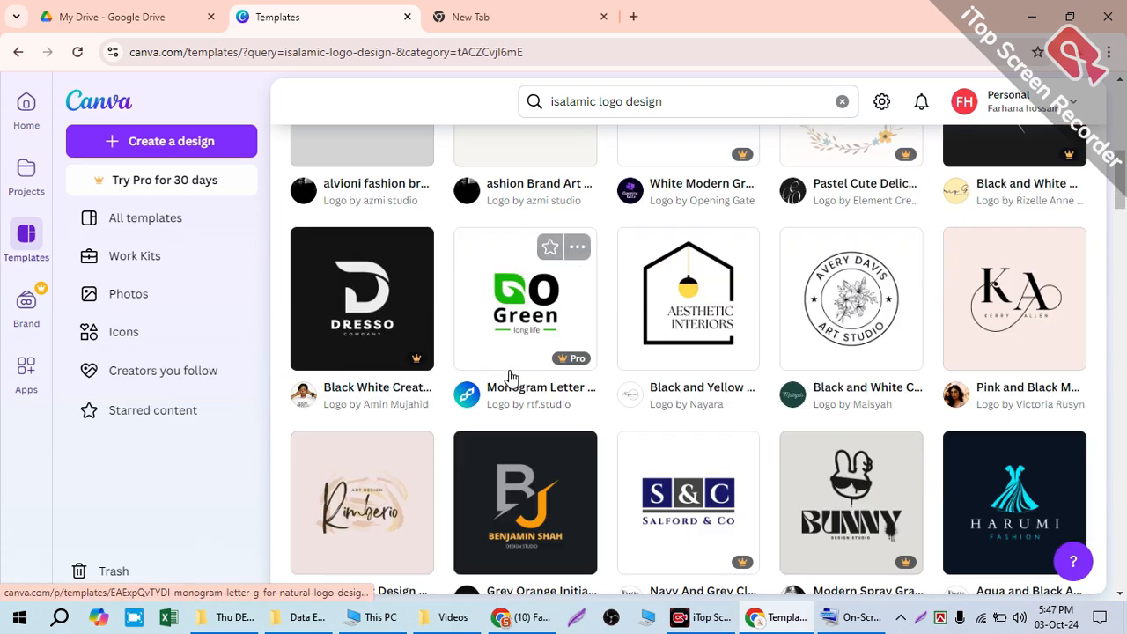
scroll(514, 369, "down", 8)
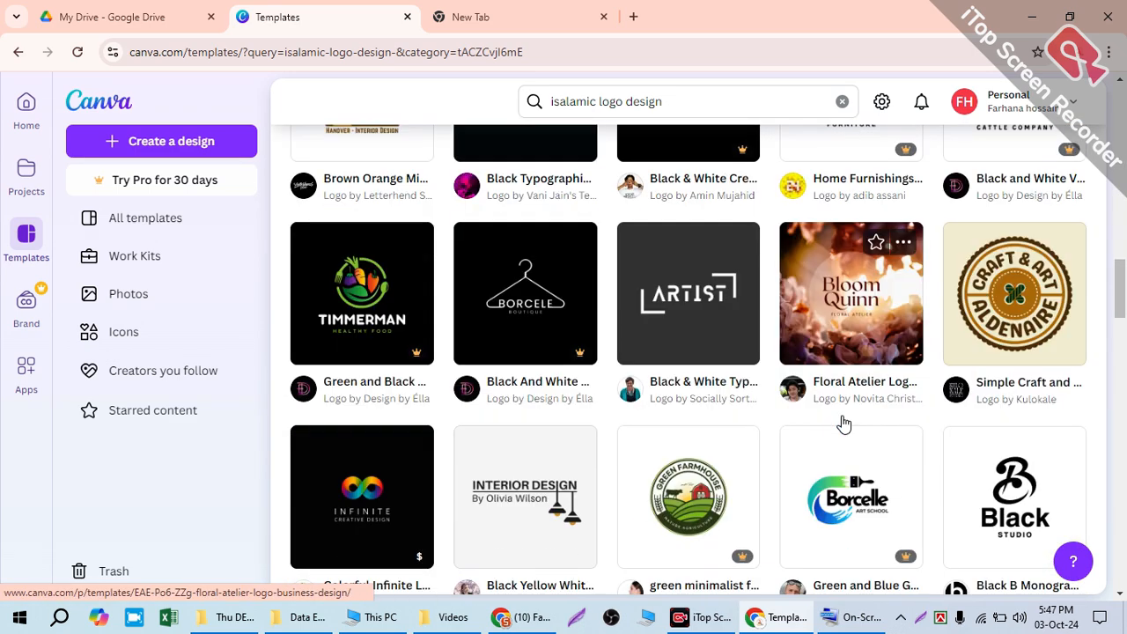
scroll(846, 421, "down", 6)
scroll(851, 420, "up", 2)
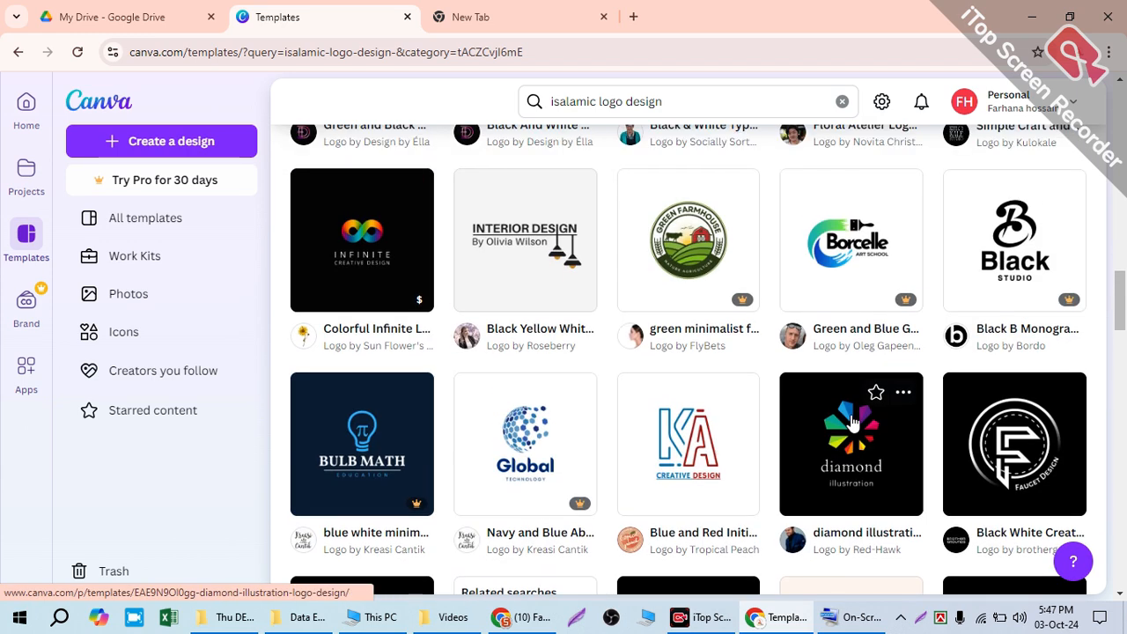
scroll(849, 414, "up", 1)
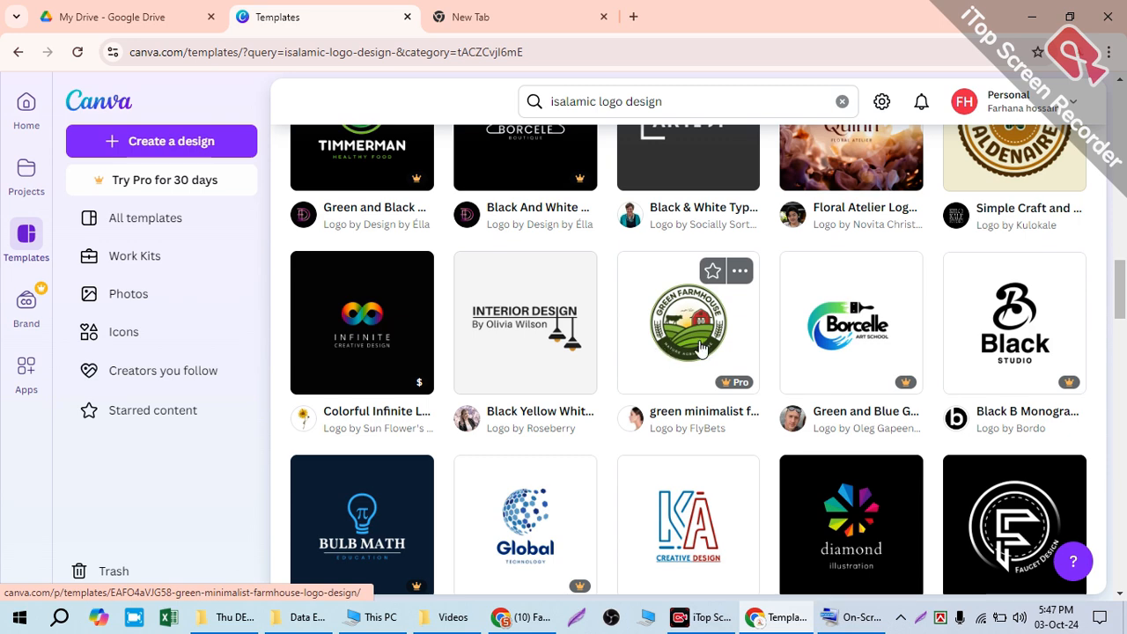
scroll(937, 352, "down", 4)
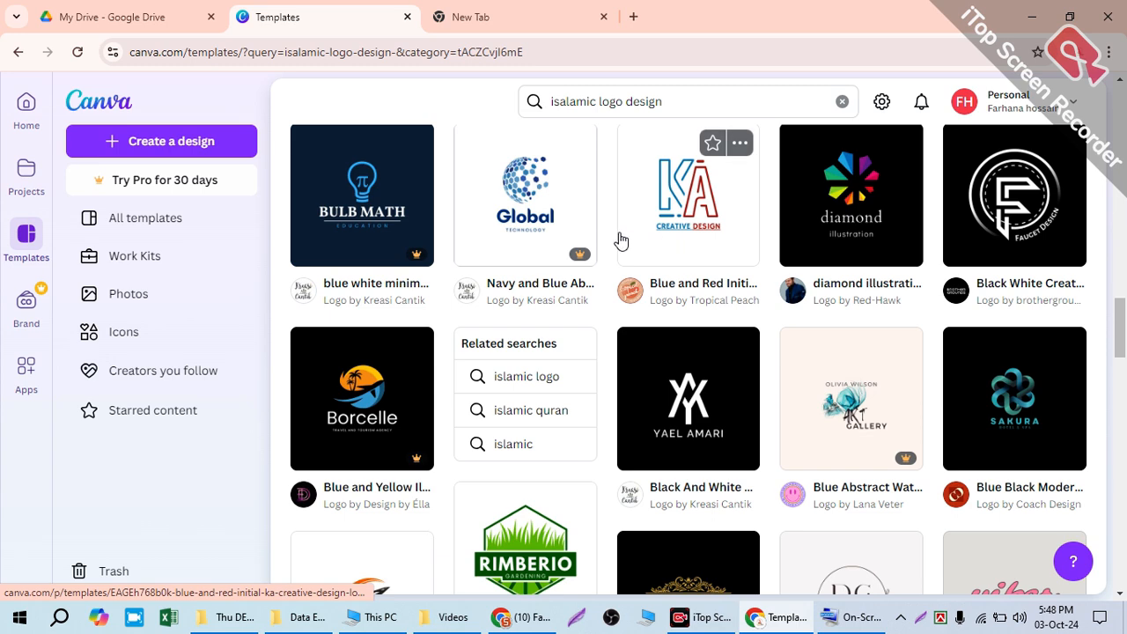
scroll(551, 233, "down", 7)
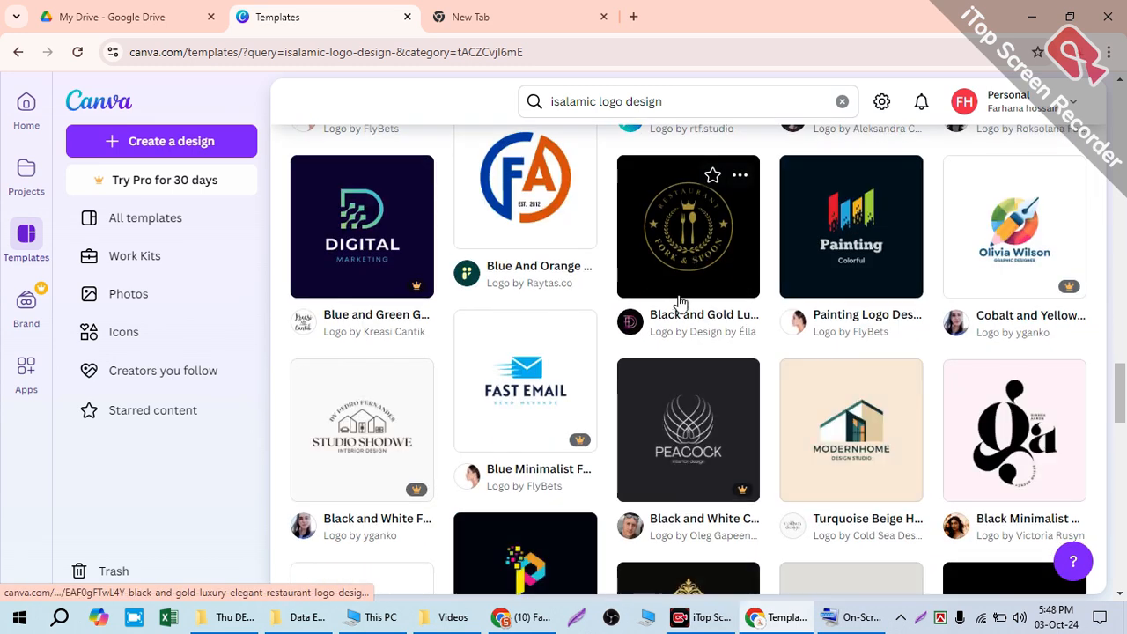
scroll(685, 290, "up", 4)
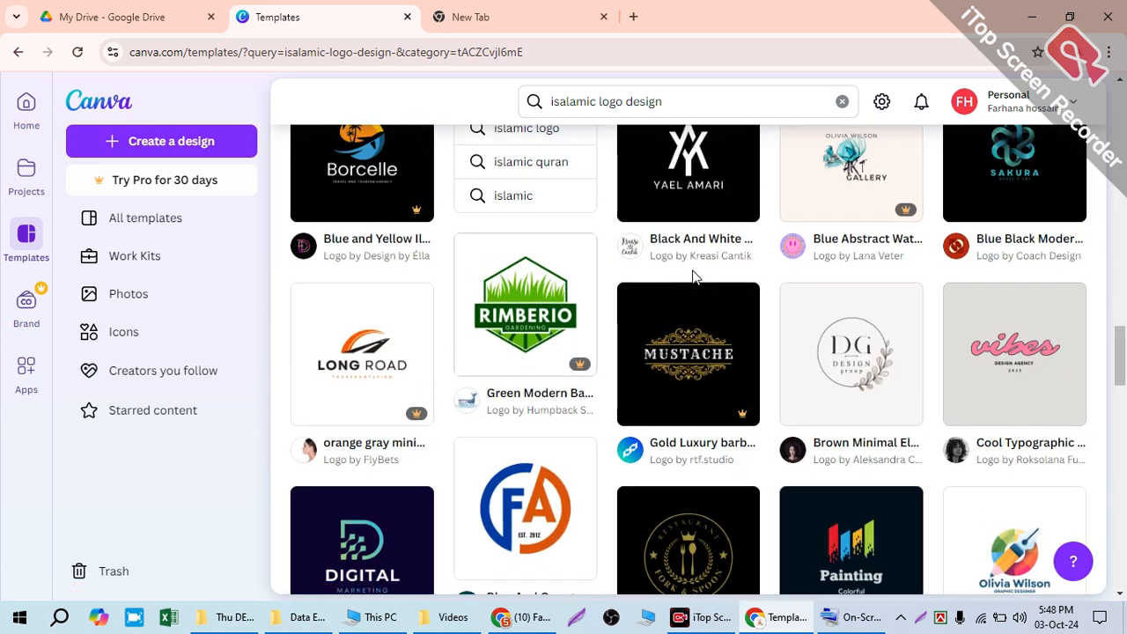
scroll(709, 257, "down", 5)
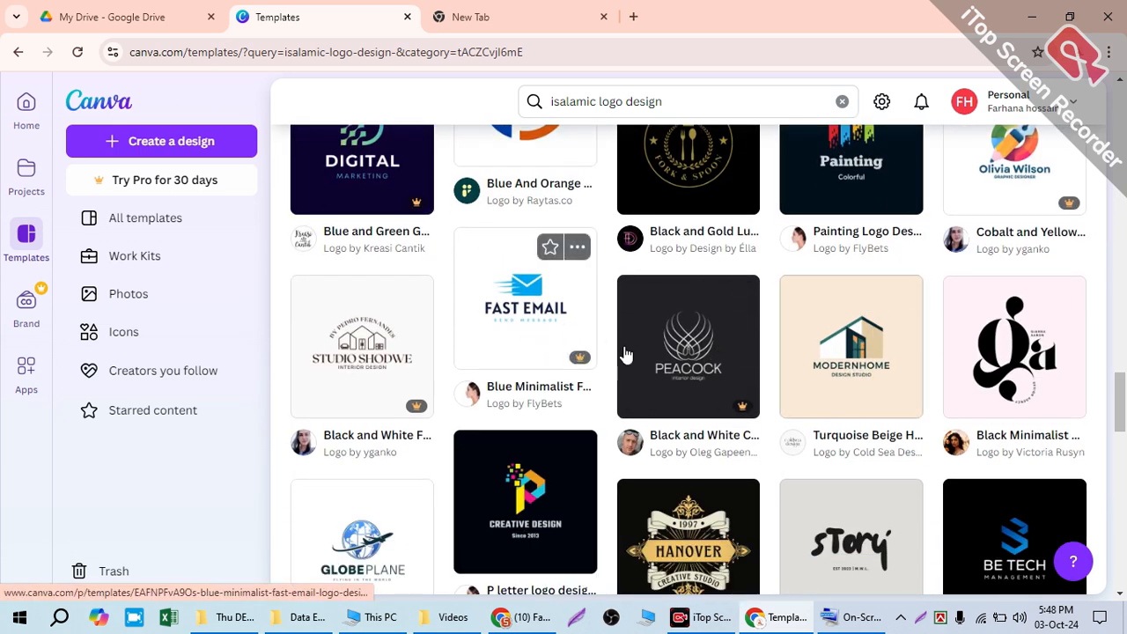
scroll(626, 354, "down", 2)
scroll(463, 334, "down", 1)
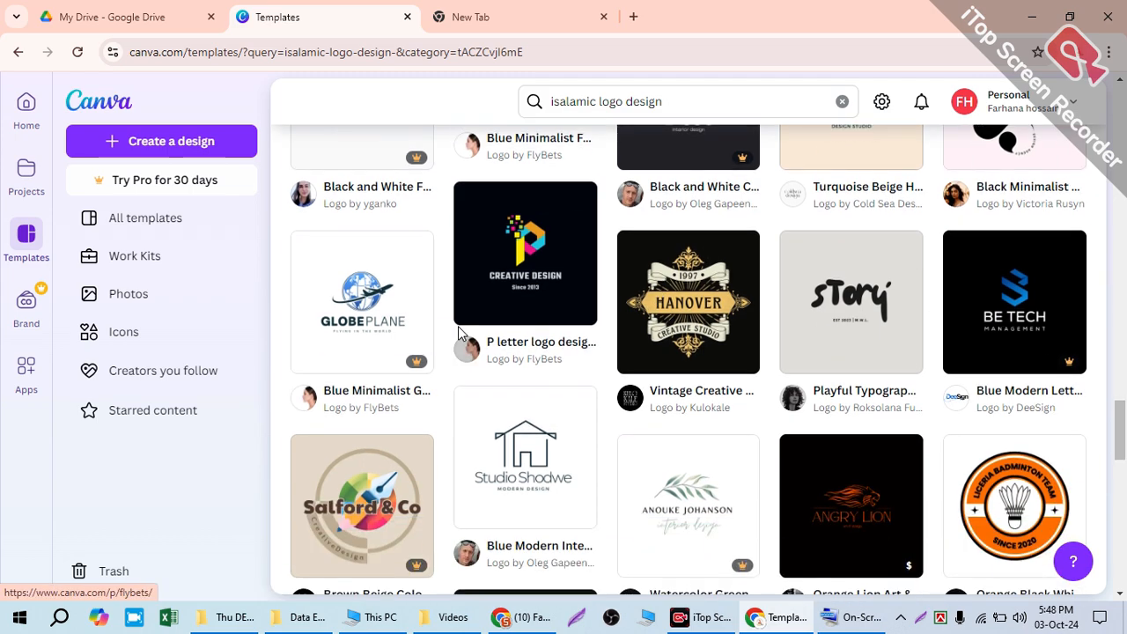
scroll(462, 331, "down", 3)
scroll(906, 399, "down", 4)
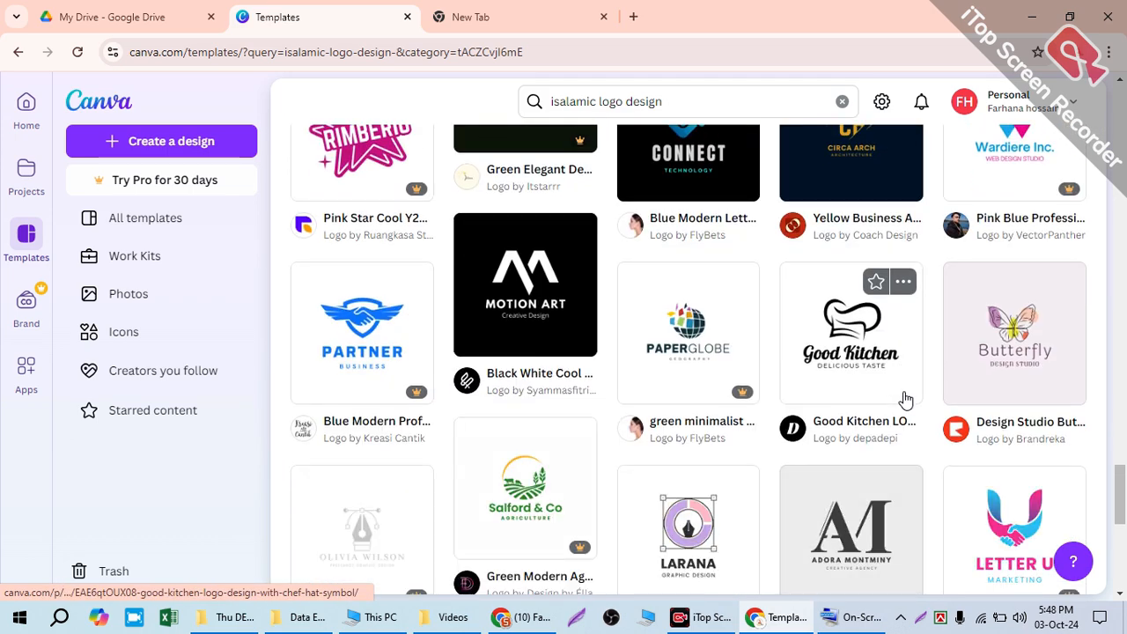
scroll(906, 399, "down", 5)
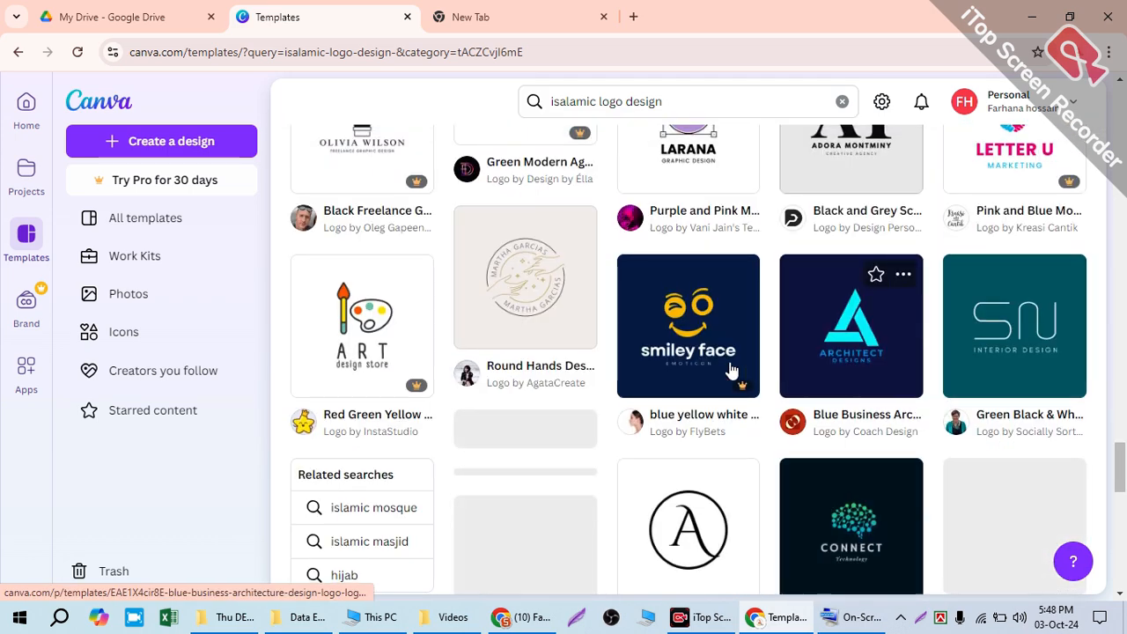
scroll(423, 326, "down", 1)
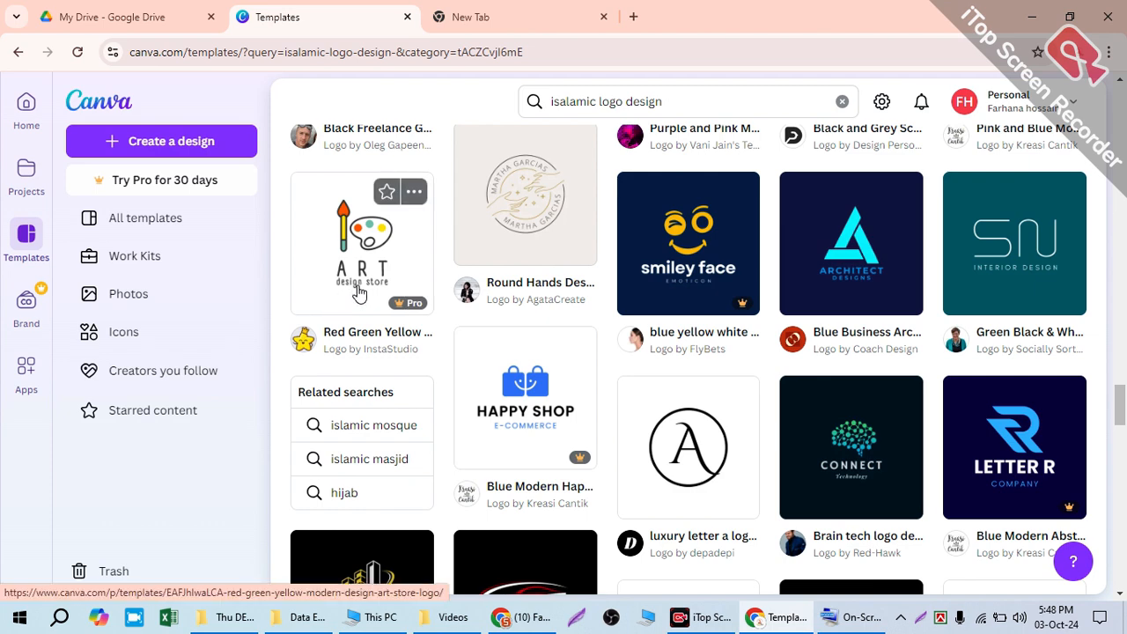
scroll(361, 290, "down", 4)
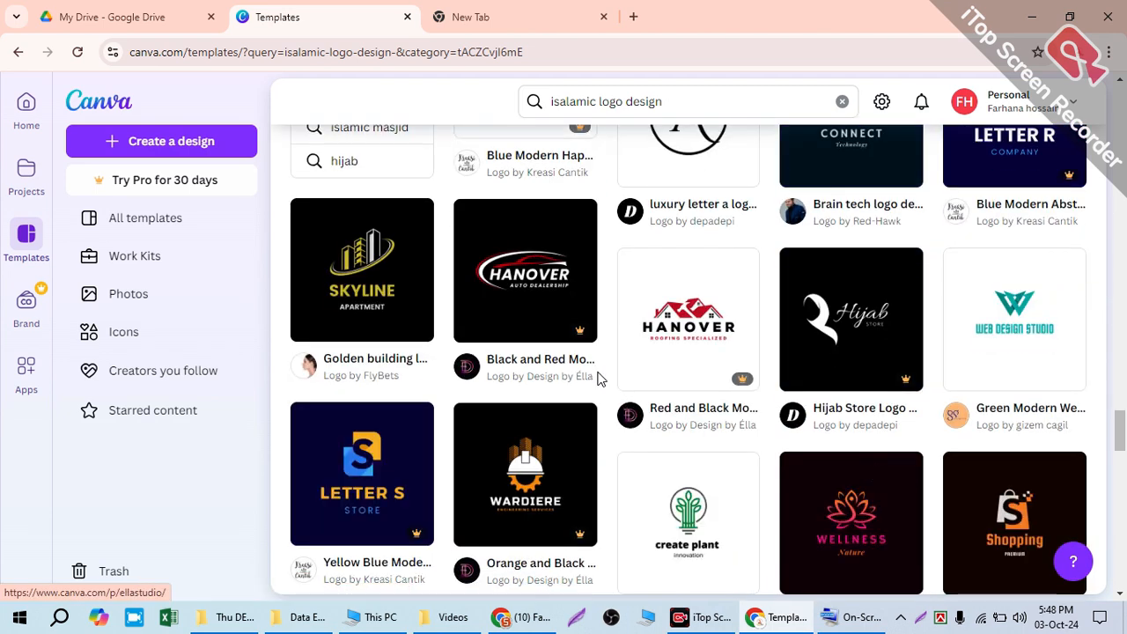
scroll(627, 311, "down", 3)
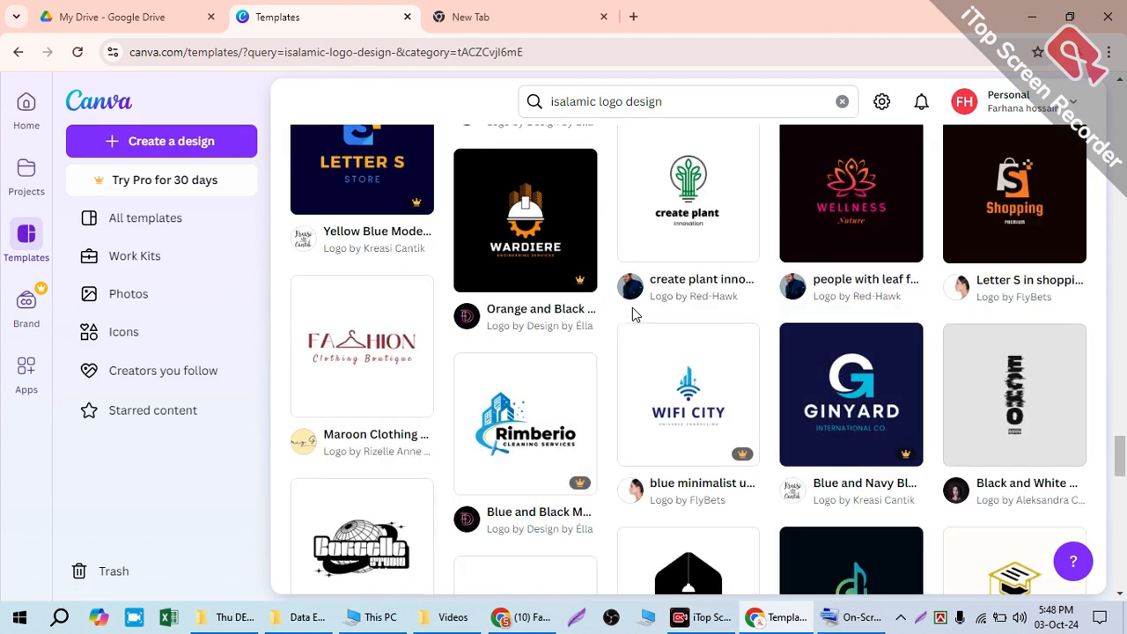
scroll(637, 320, "down", 10)
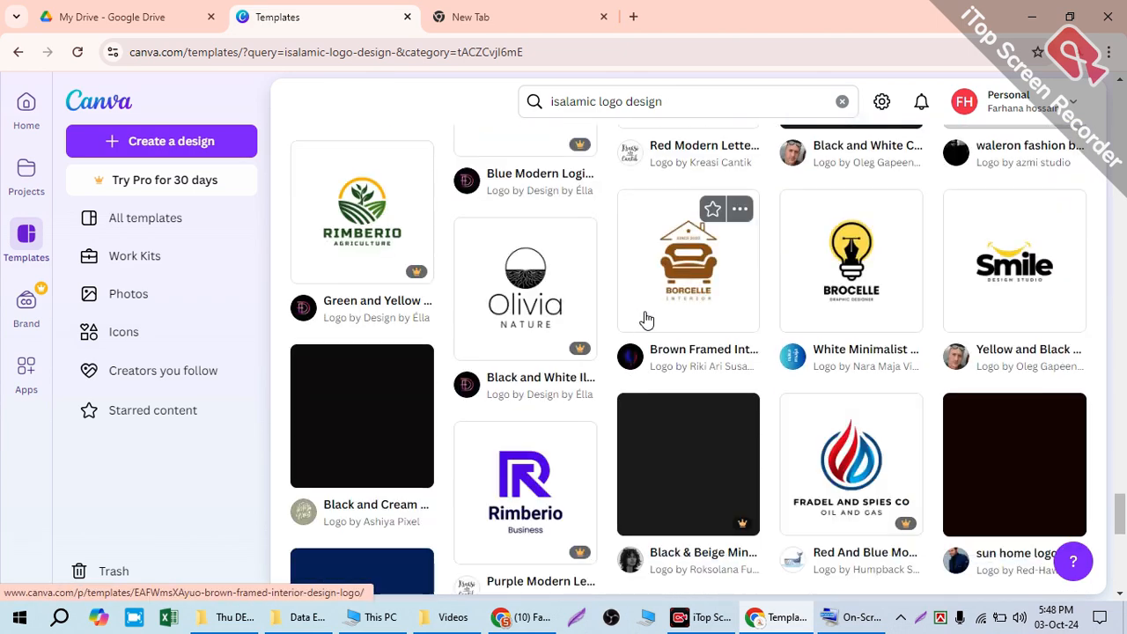
scroll(672, 317, "down", 2)
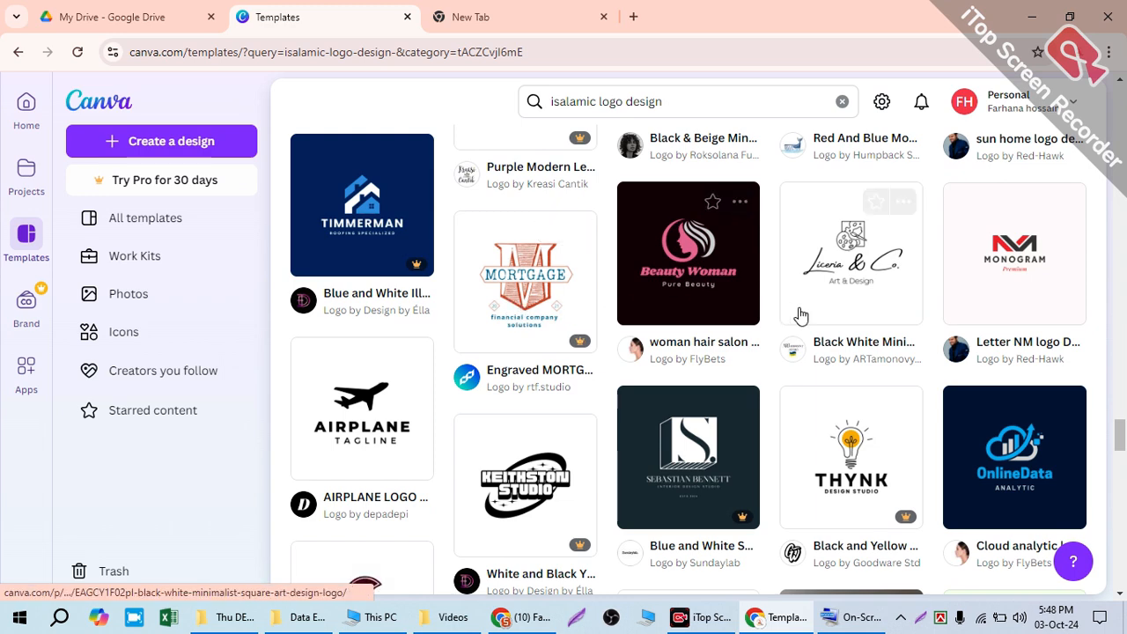
scroll(795, 322, "down", 6)
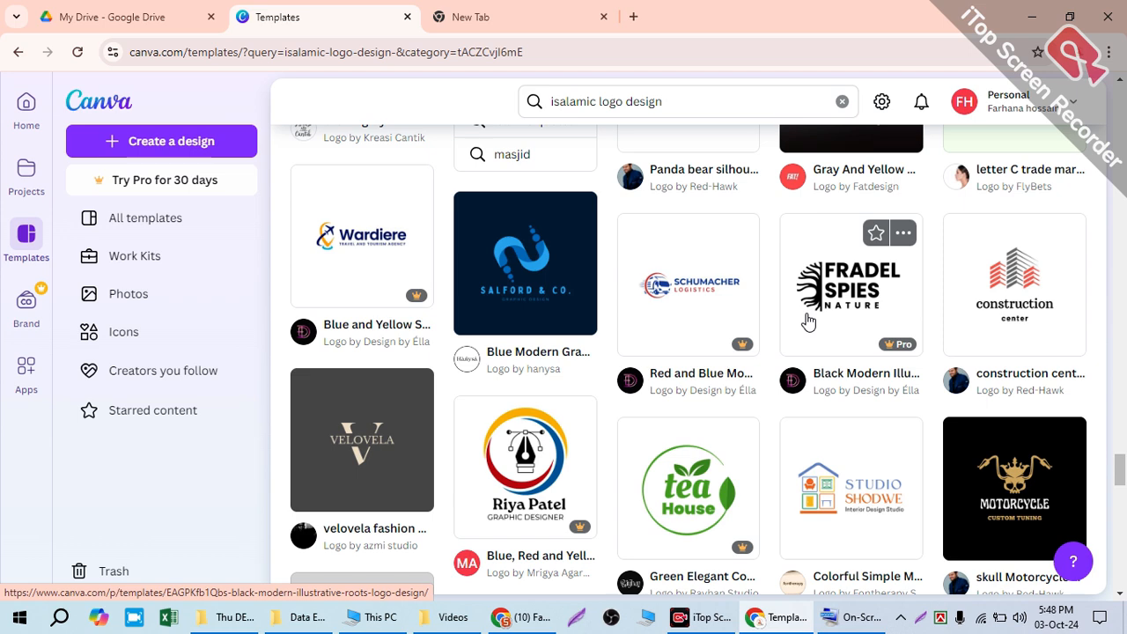
left_click(808, 295)
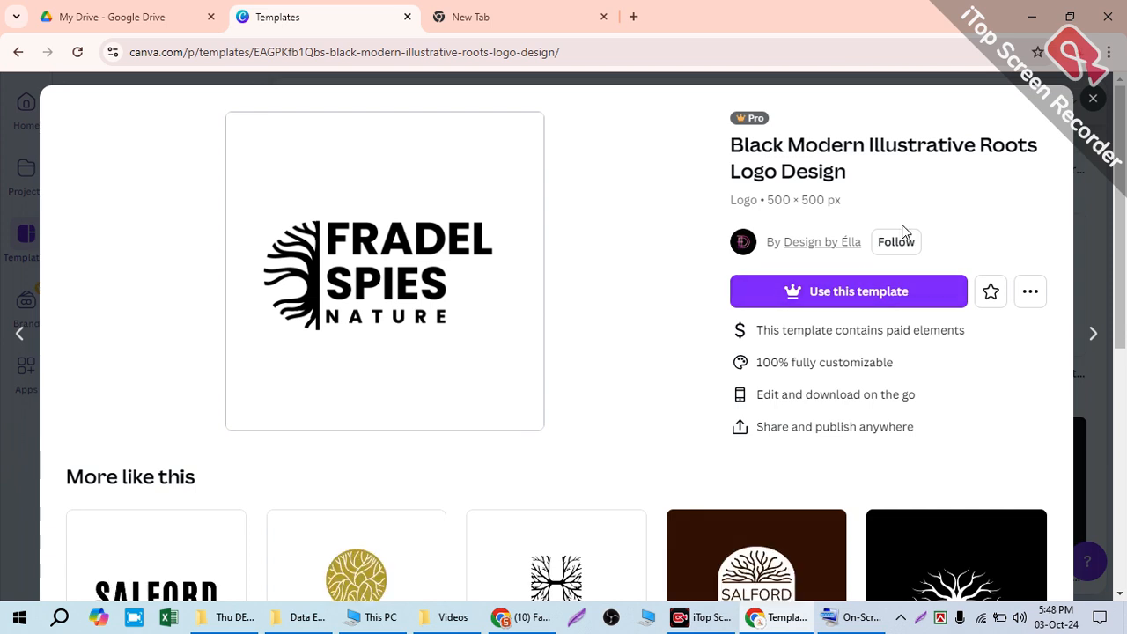
Step: Try to use the Black Modern Illustrative Roots Logo Design template and view the Canva Pro trial offer
left_click(827, 300)
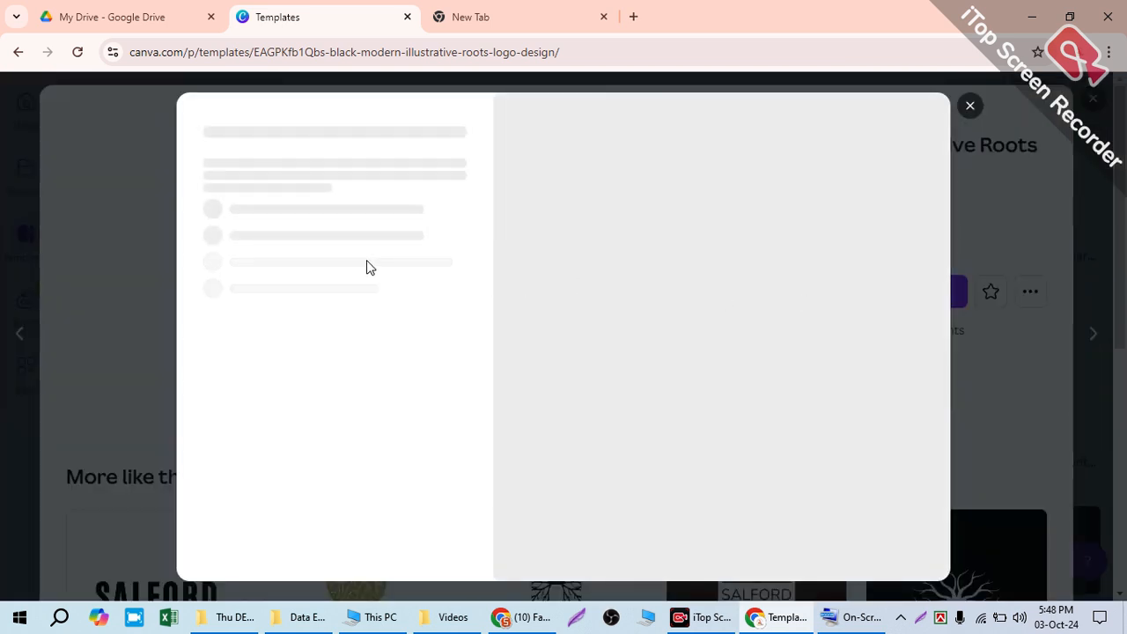
left_click_drag(657, 344, 719, 435)
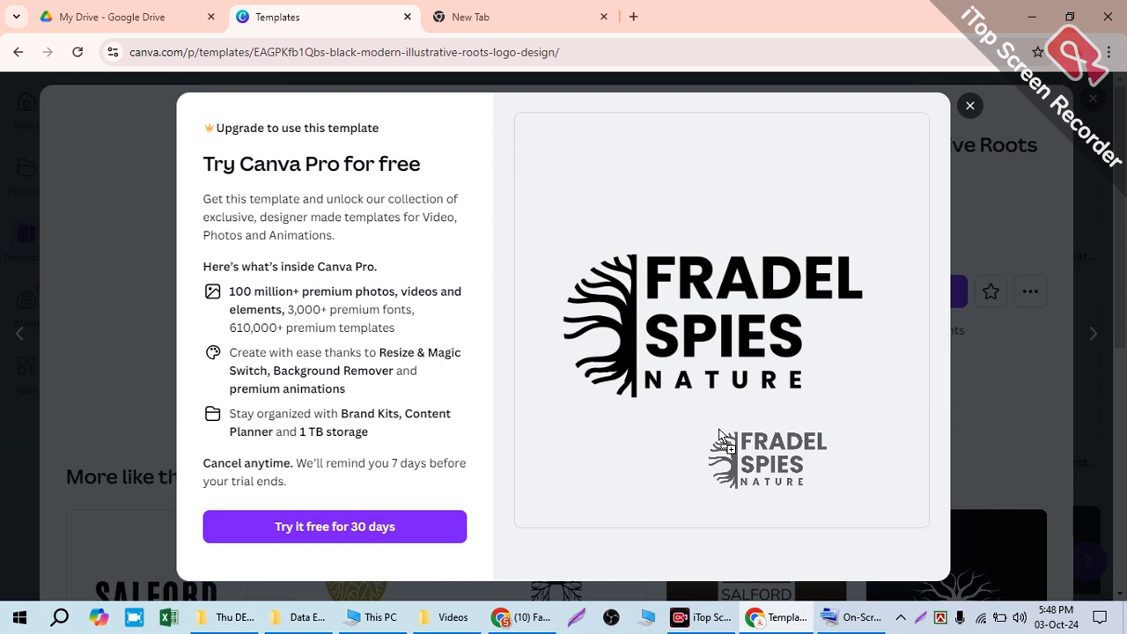
left_click_drag(719, 434, 722, 435)
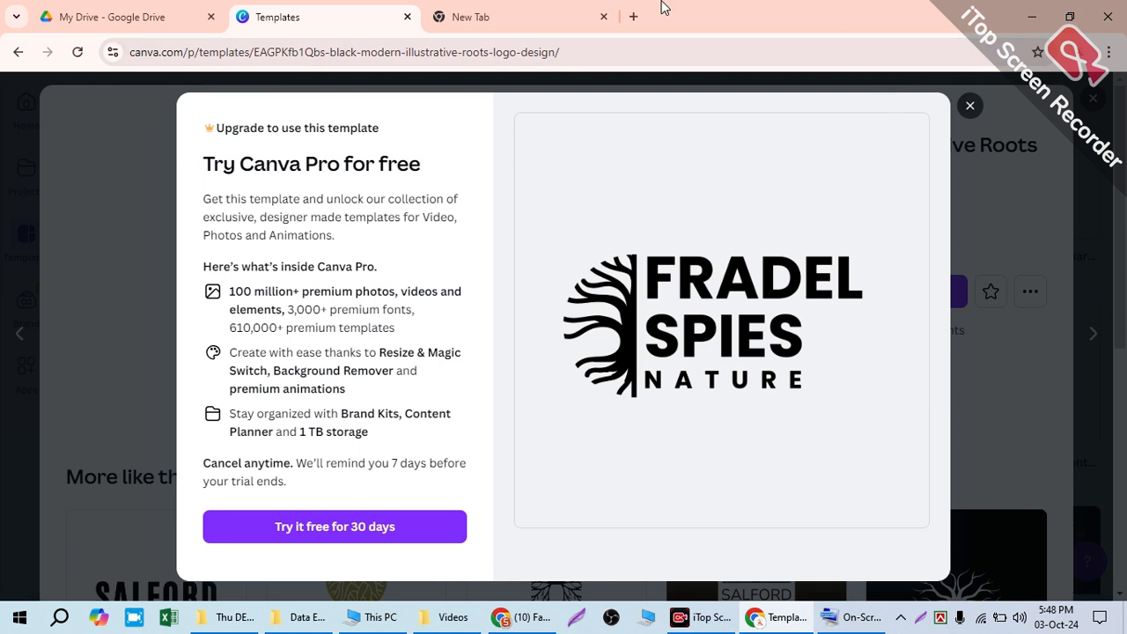
Step: Open canva.com in the existing blank browser tab
left_click(469, 26)
left_click(458, 51)
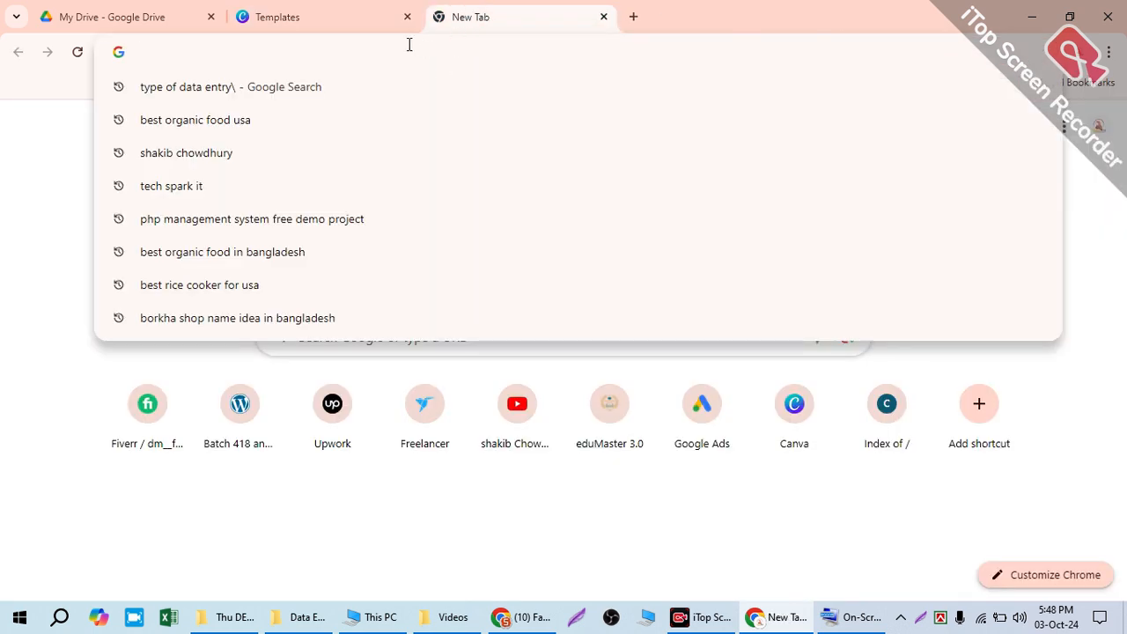
left_click(30, 118)
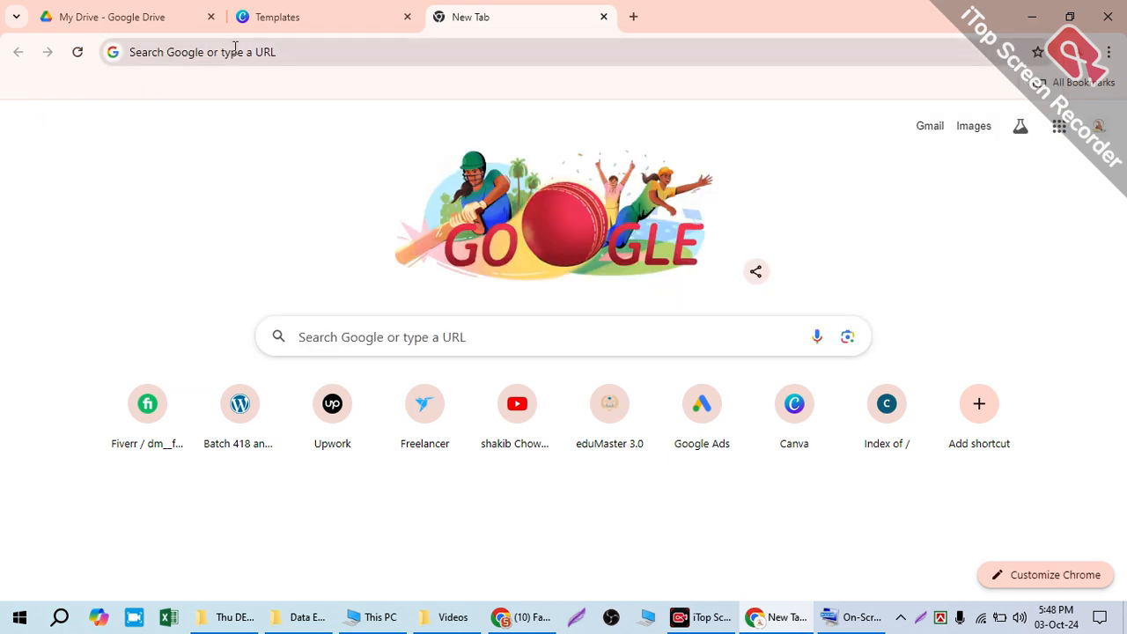
left_click(235, 50)
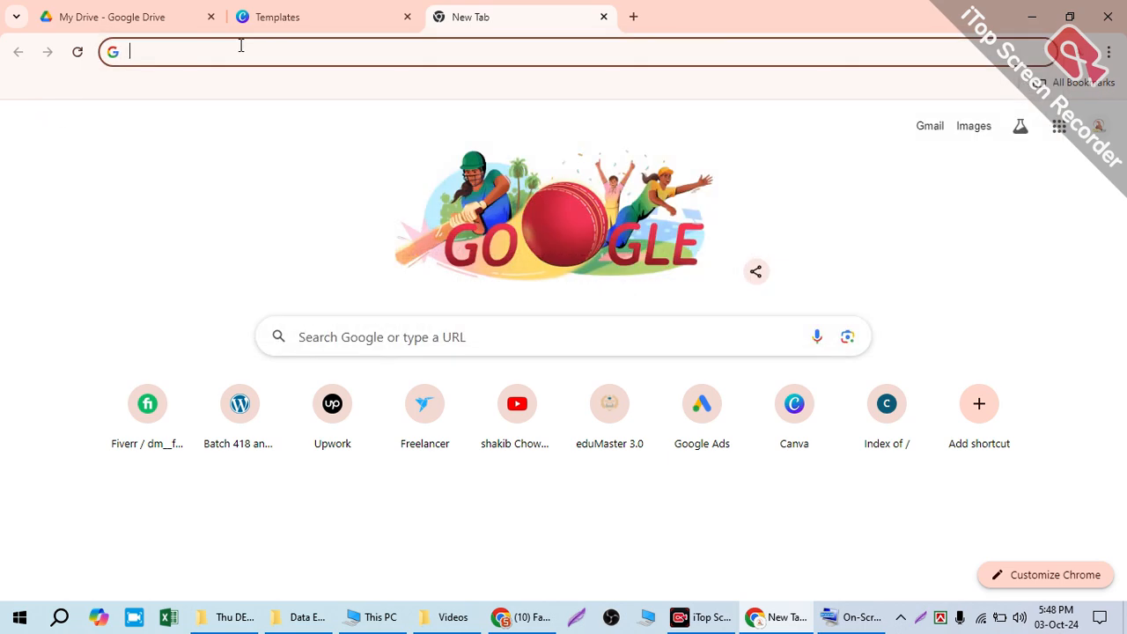
type("can")
key("Return")
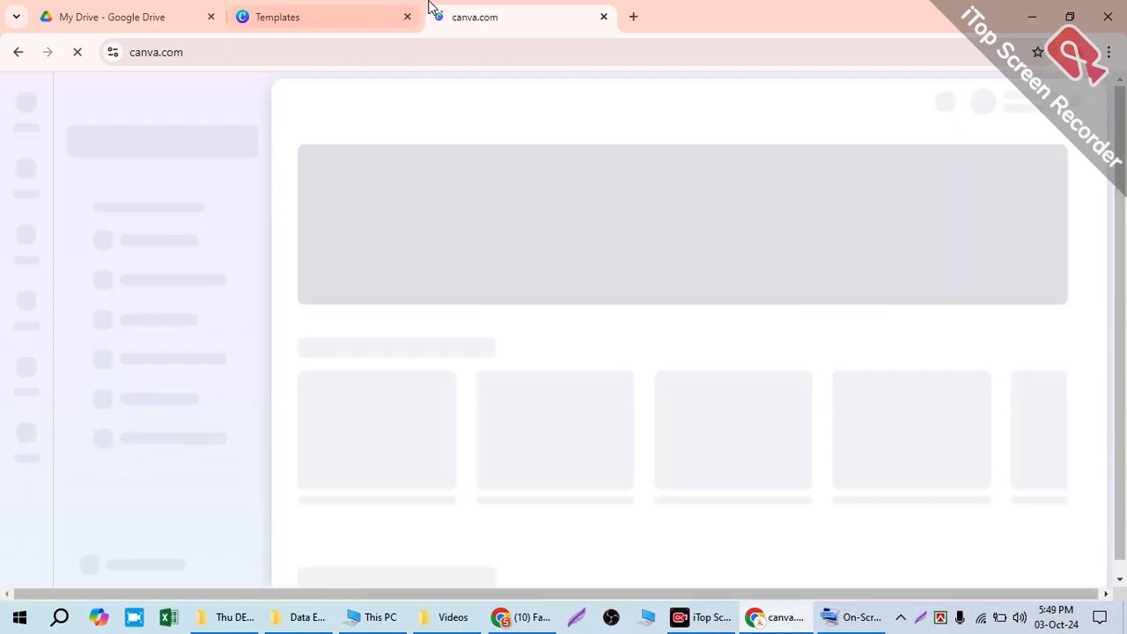
Step: Dismiss the Pro offer and template details in the Templates tab, and browse further logo templates
left_click(361, 9)
left_click(969, 106)
left_click(1093, 98)
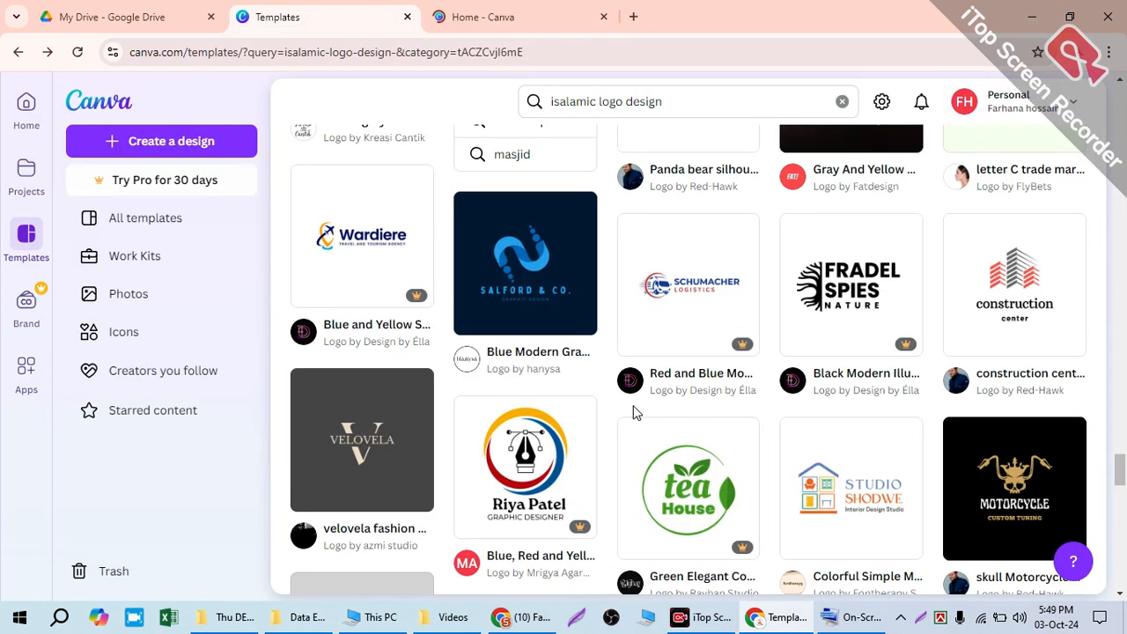
scroll(641, 414, "down", 15)
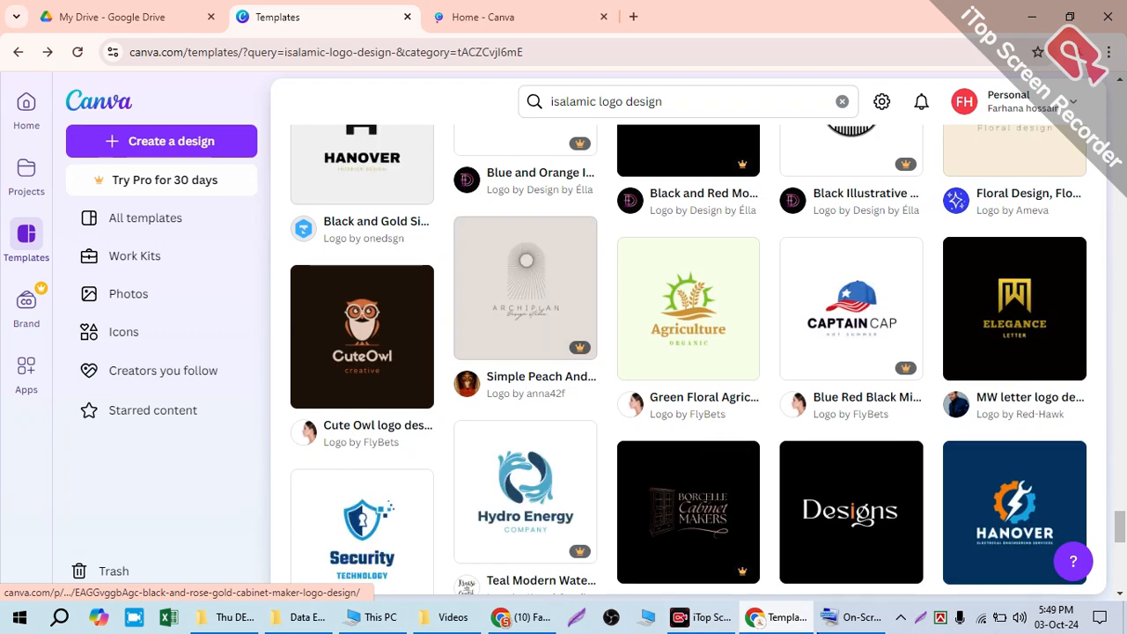
Step: Switch to the browser window with the Facebook page and look at its account and browser profile options
left_click(526, 617)
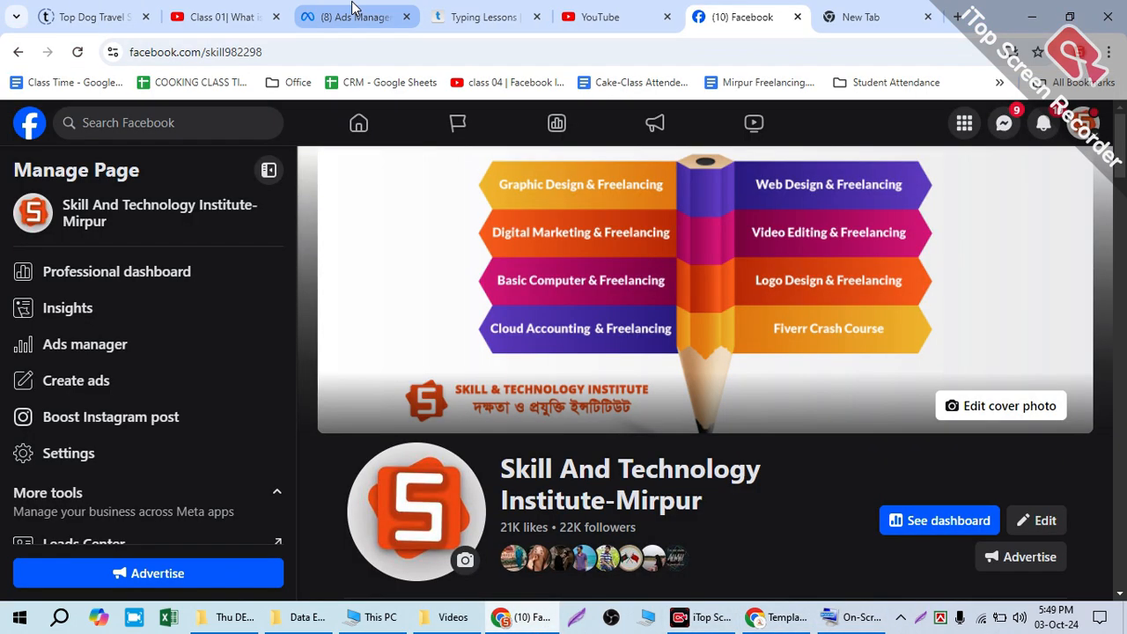
left_click(860, 17)
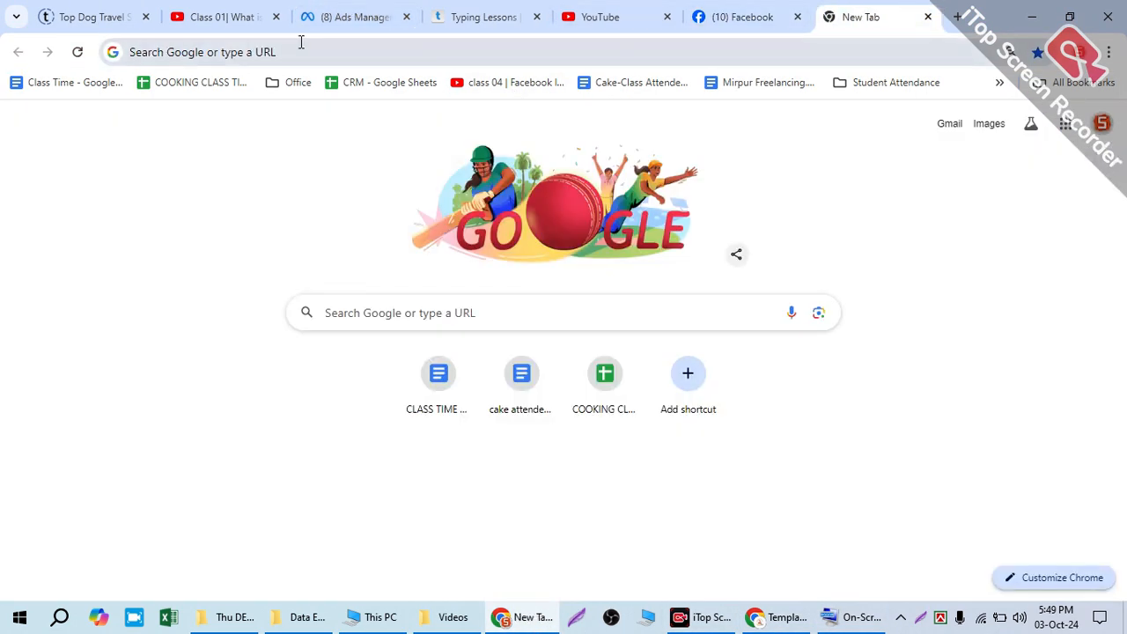
left_click(717, 16)
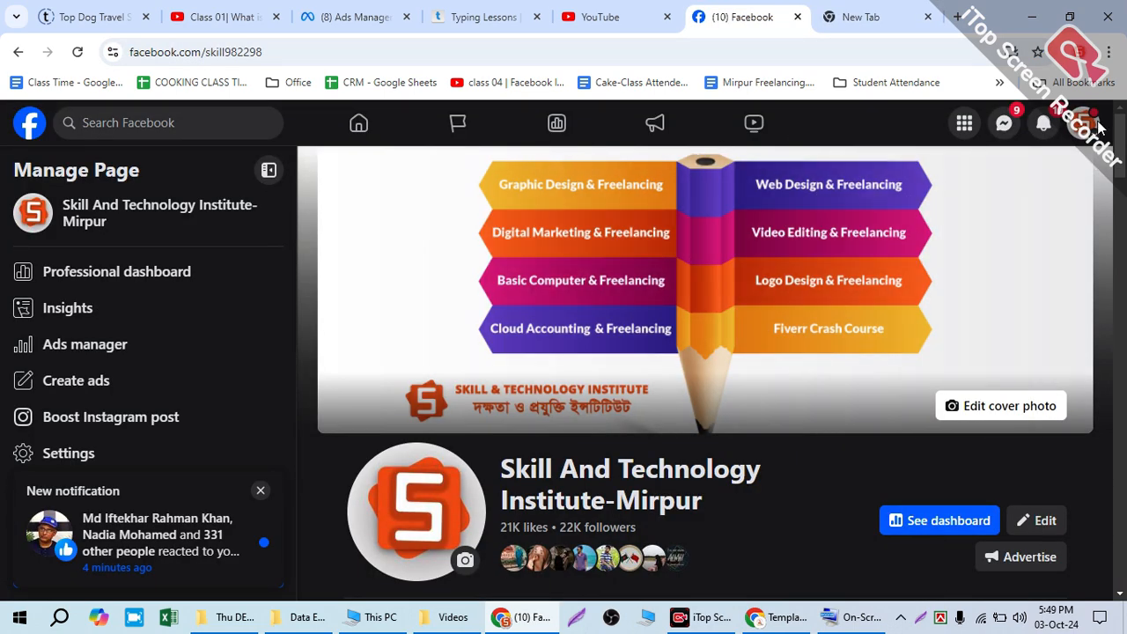
left_click(1091, 128)
left_click(1081, 52)
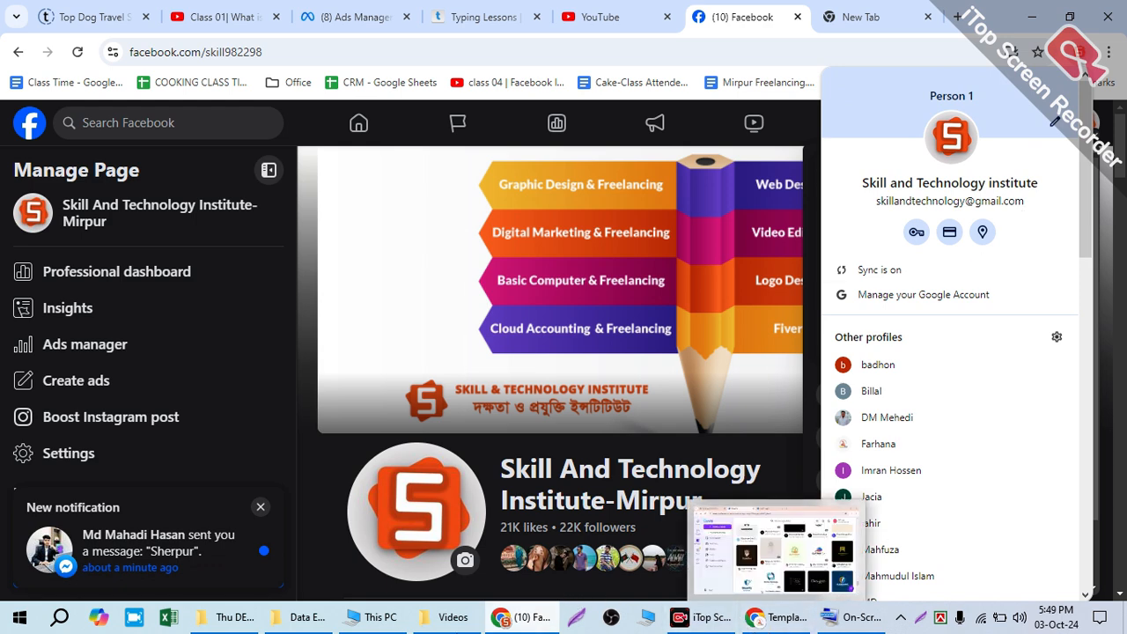
Step: Return to the Canva window and look over the Canva home page
left_click(760, 616)
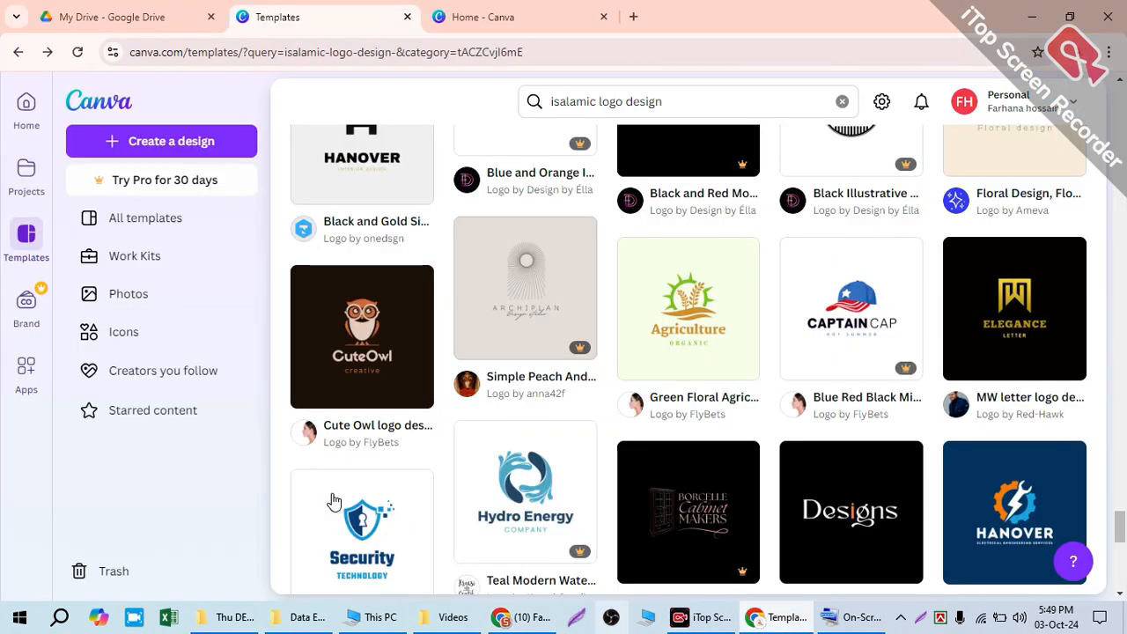
left_click(26, 102)
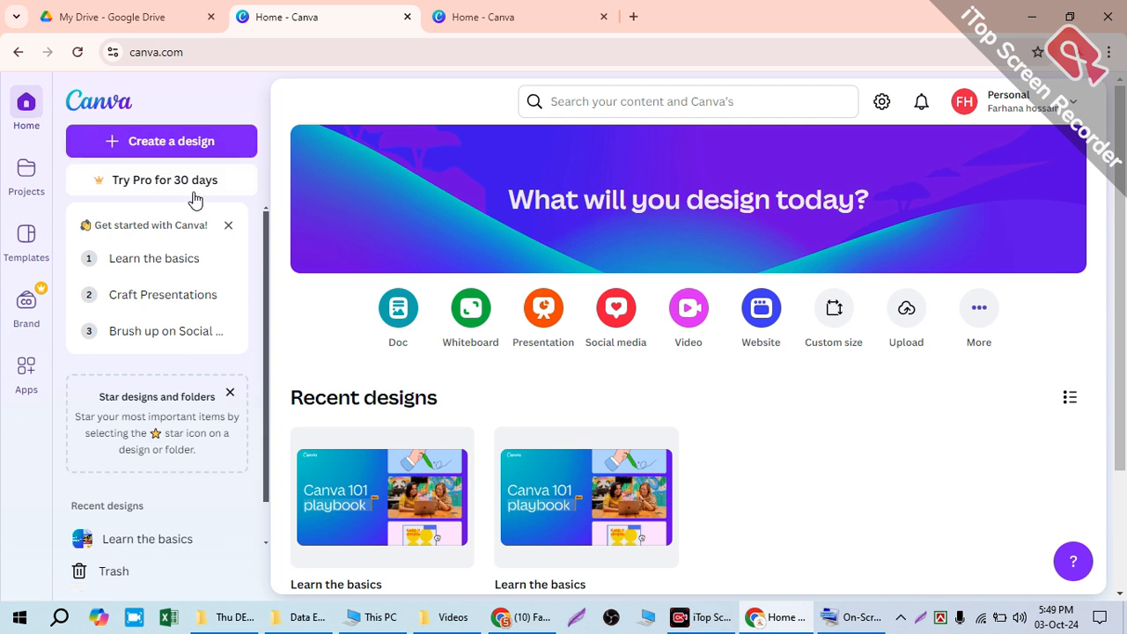
scroll(196, 201, "down", 3)
scroll(196, 201, "up", 3)
Step: Switch to the browser window with the Facebook page and open Canva in its blank tab
left_click(764, 622)
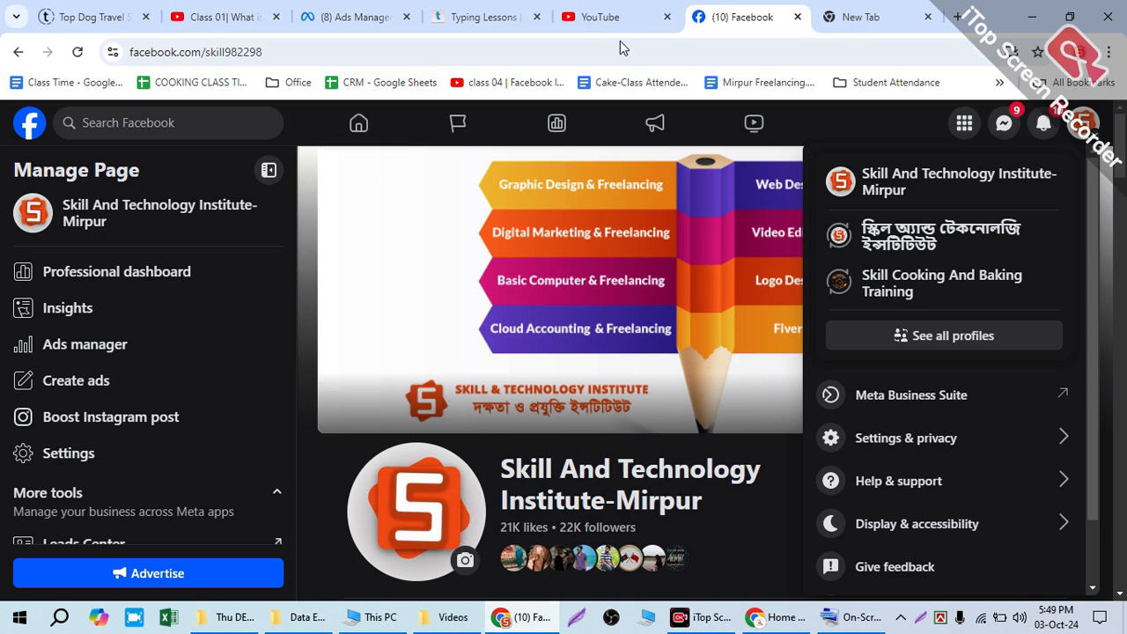
left_click(565, 50)
left_click(825, 22)
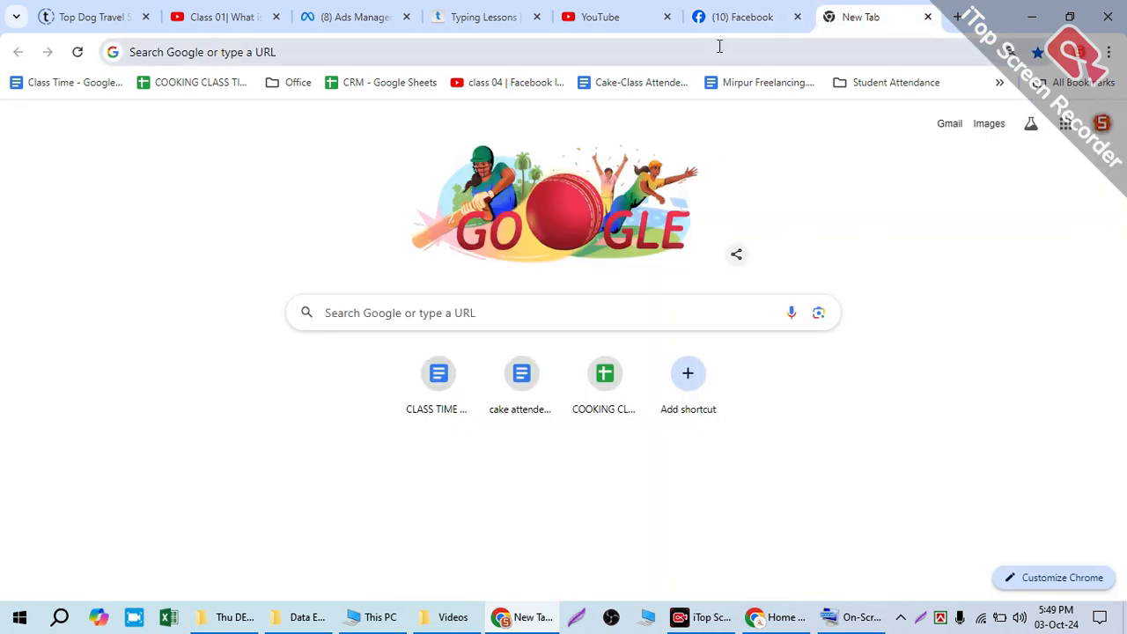
left_click(723, 45)
type("fa")
key("BackSpace")
key("BackSpace")
key("BackSpace")
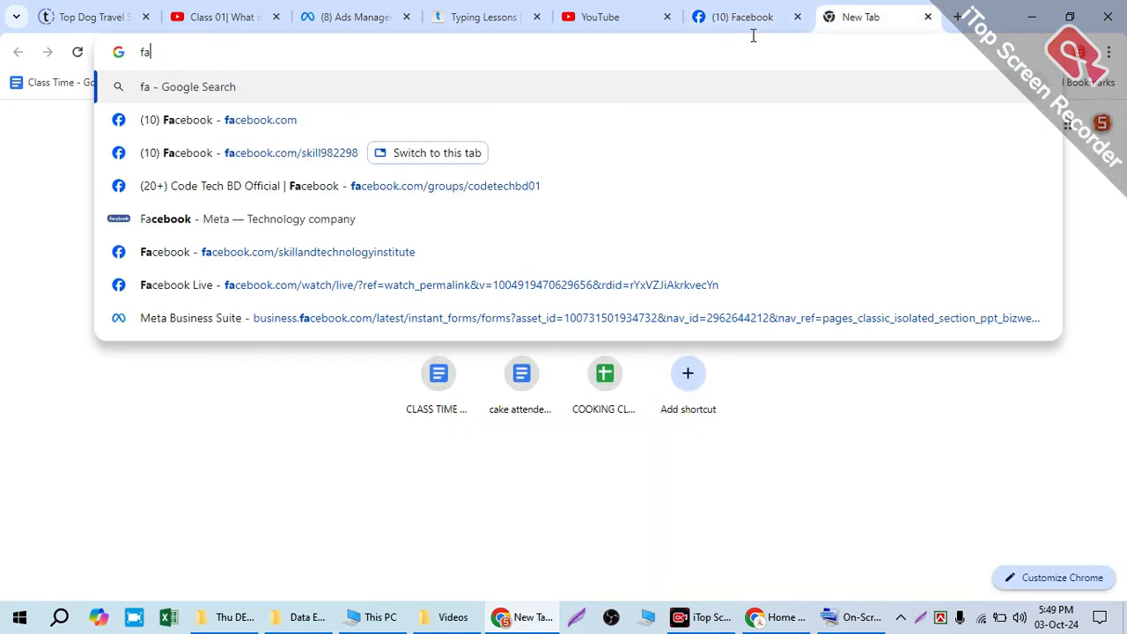
type("canva")
key("Return")
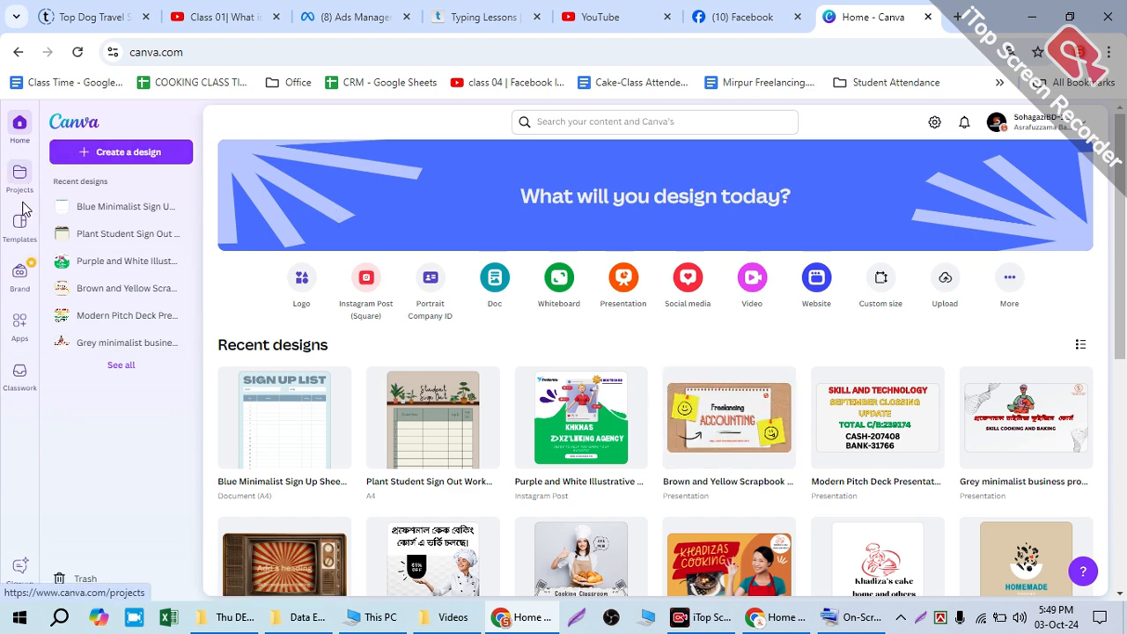
Step: Enlarge the page view and look over the account's recent designs on the Canva home page
key("ctrl+plus")
key("ctrl+plus")
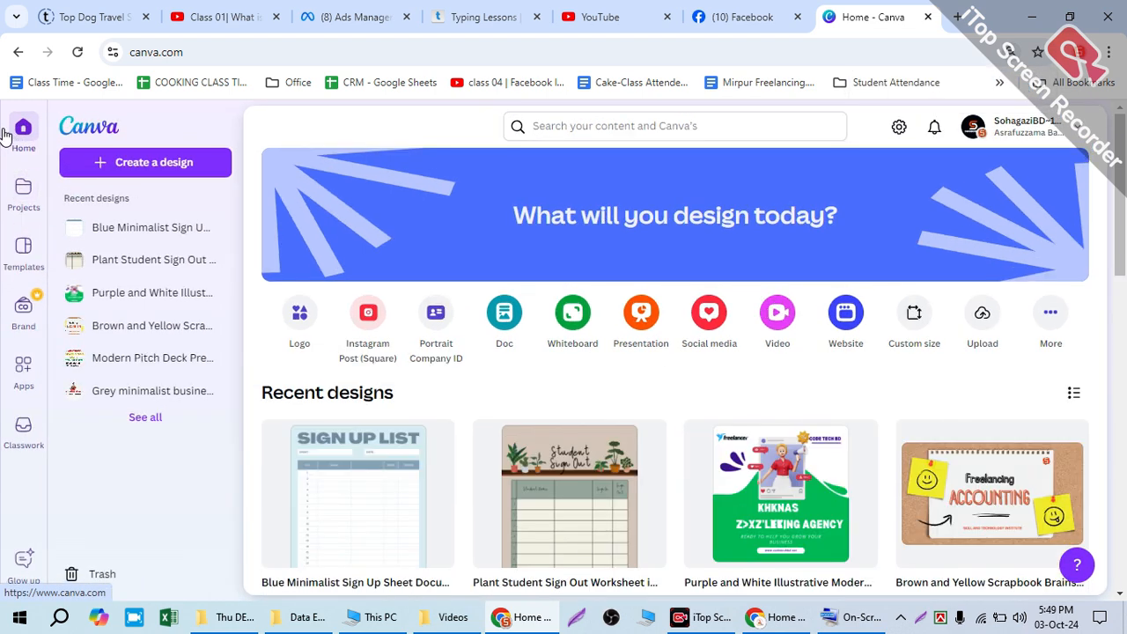
scroll(722, 379, "down", 10)
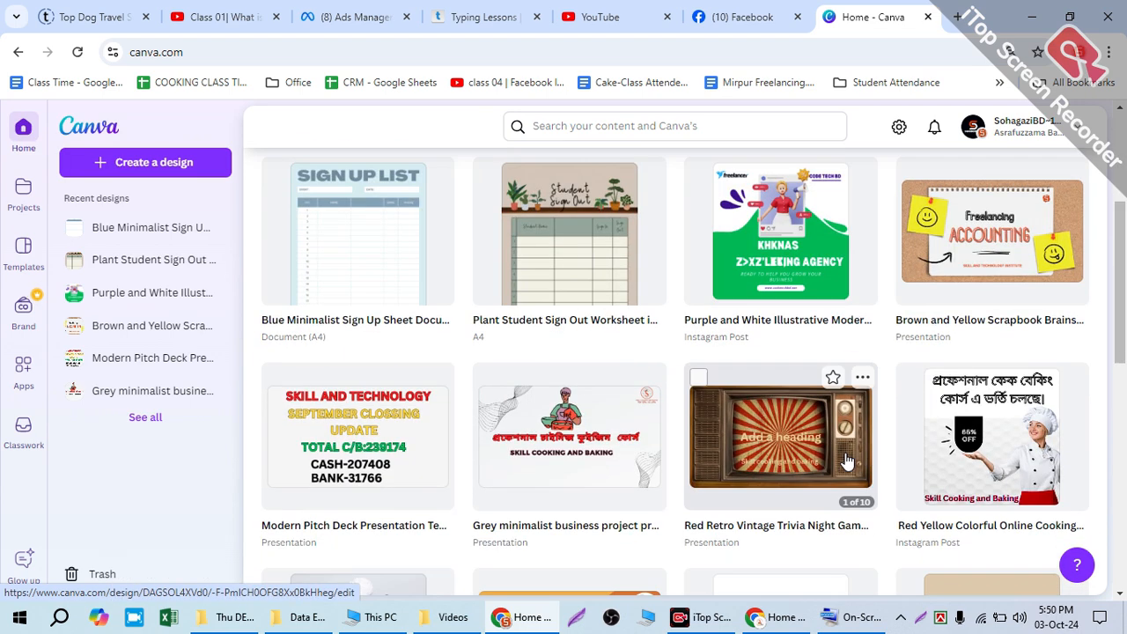
scroll(727, 387, "down", 1)
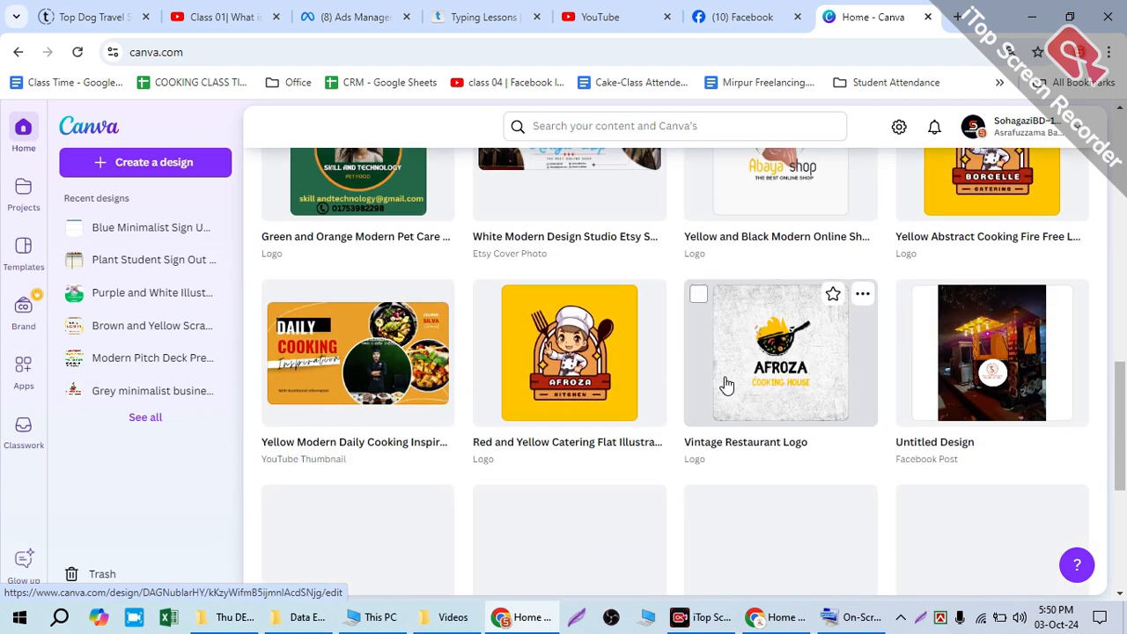
scroll(463, 252, "up", 2)
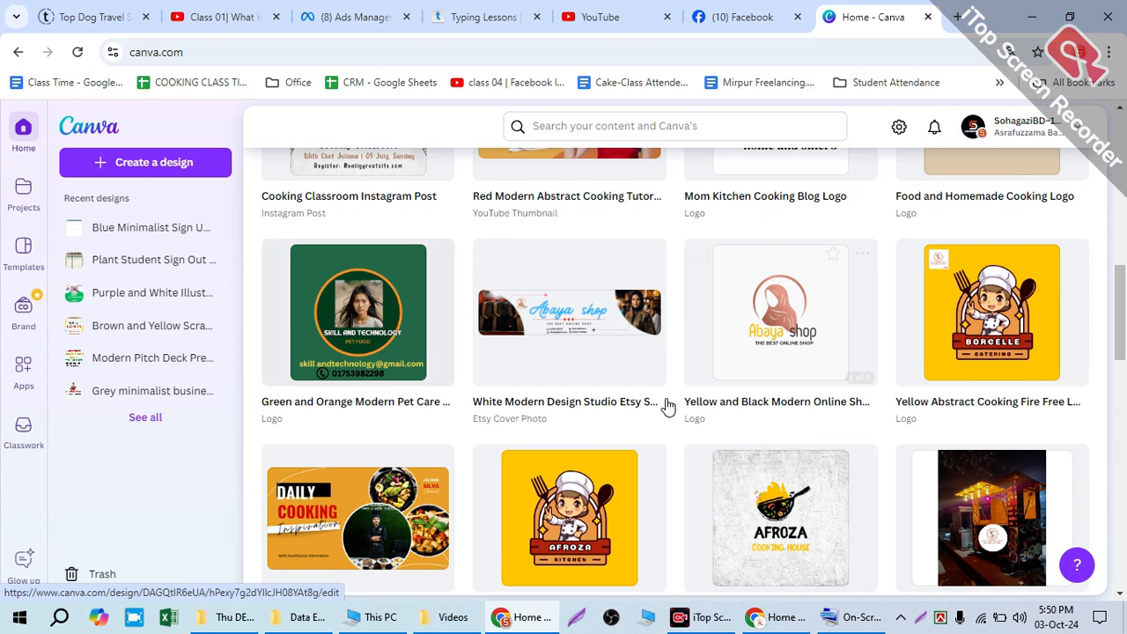
scroll(372, 352, "down", 8)
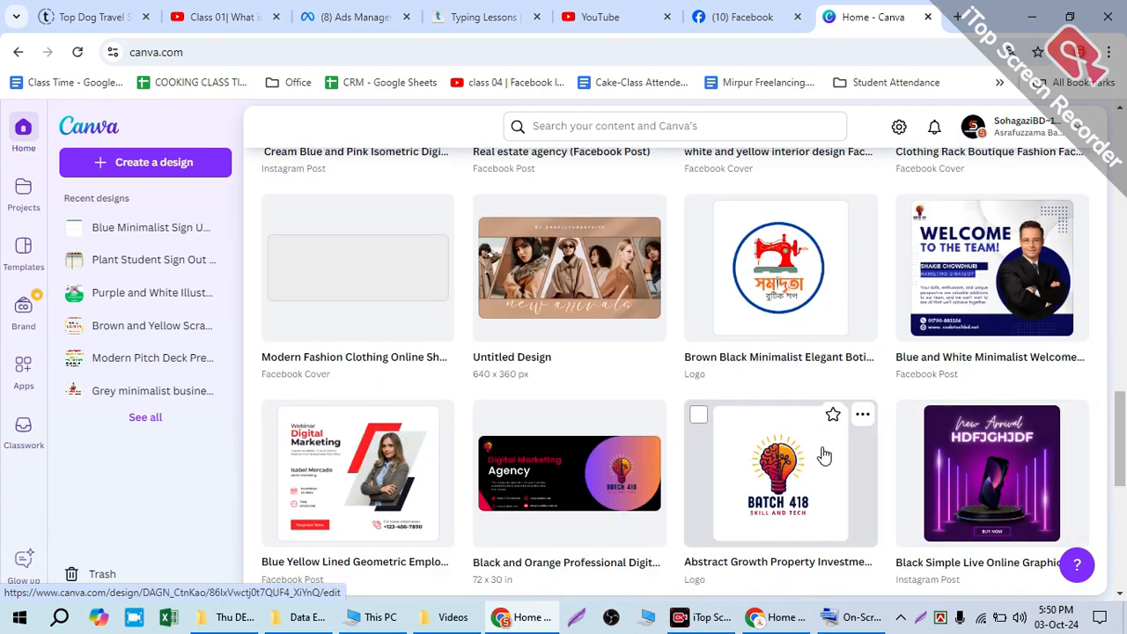
scroll(824, 436, "down", 4)
scroll(823, 436, "down", 3)
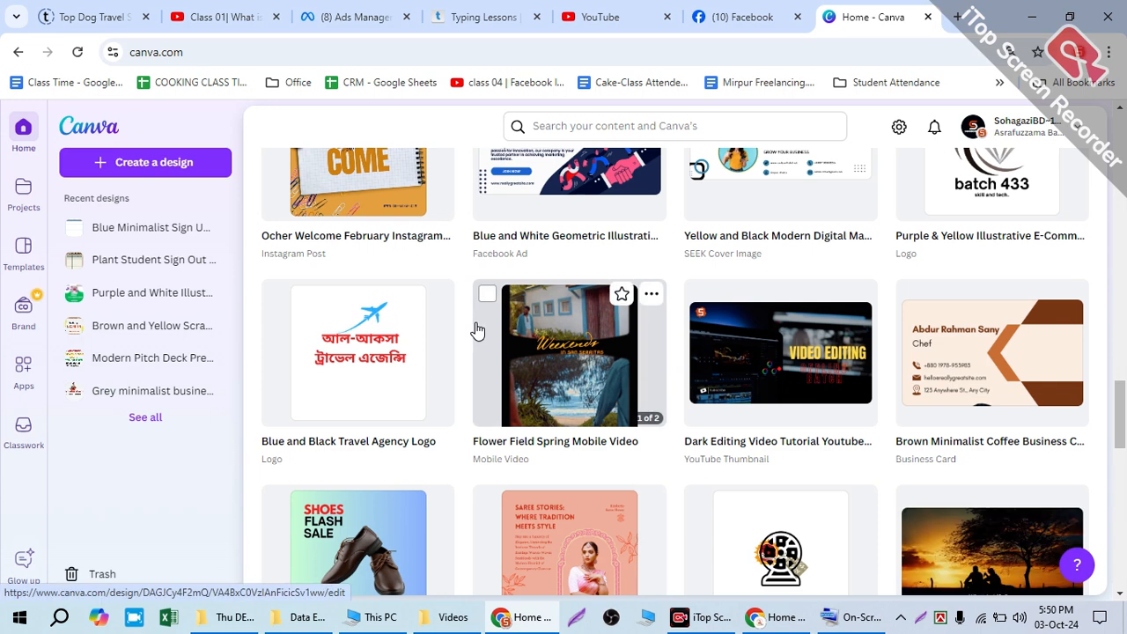
Step: Open Projects and look over all of its folders, designs and images
left_click(23, 189)
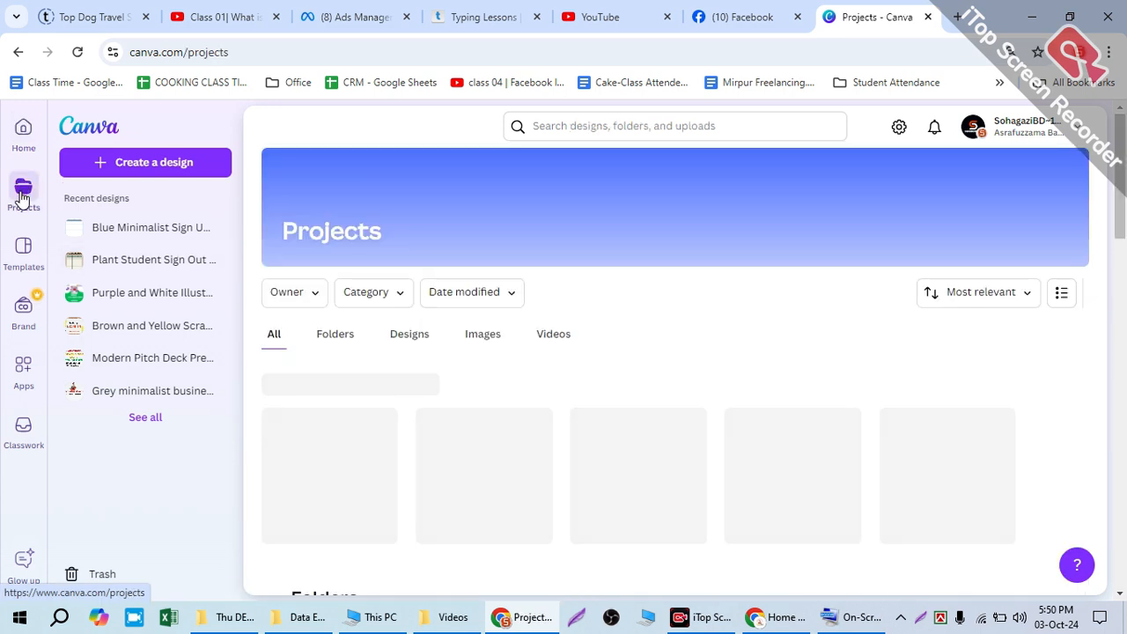
scroll(946, 385, "down", 5)
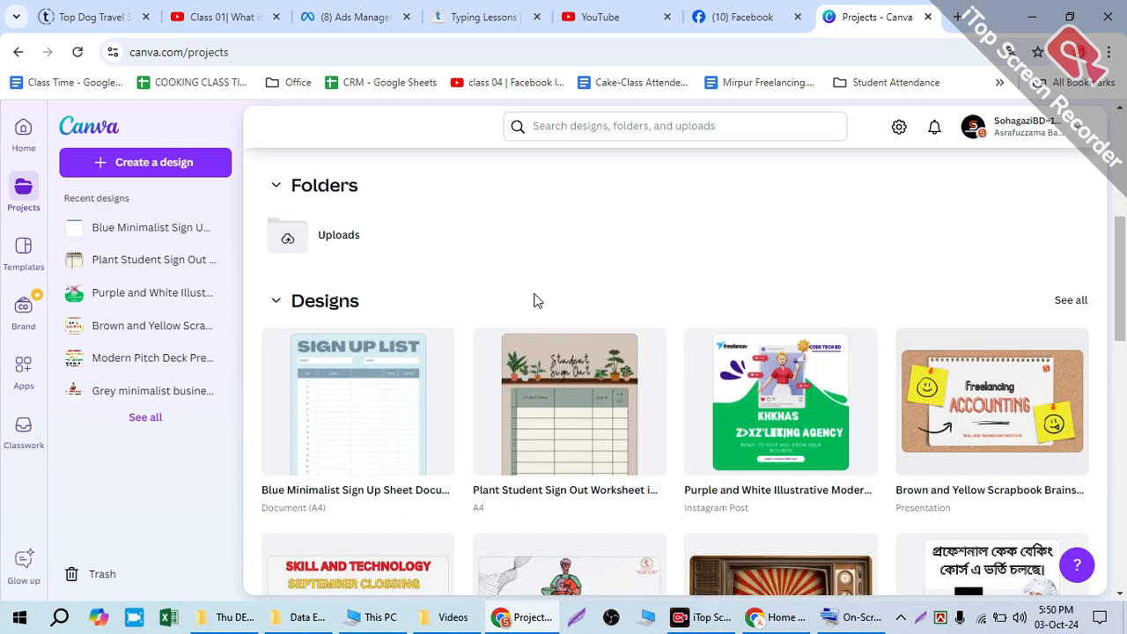
scroll(502, 296, "down", 7)
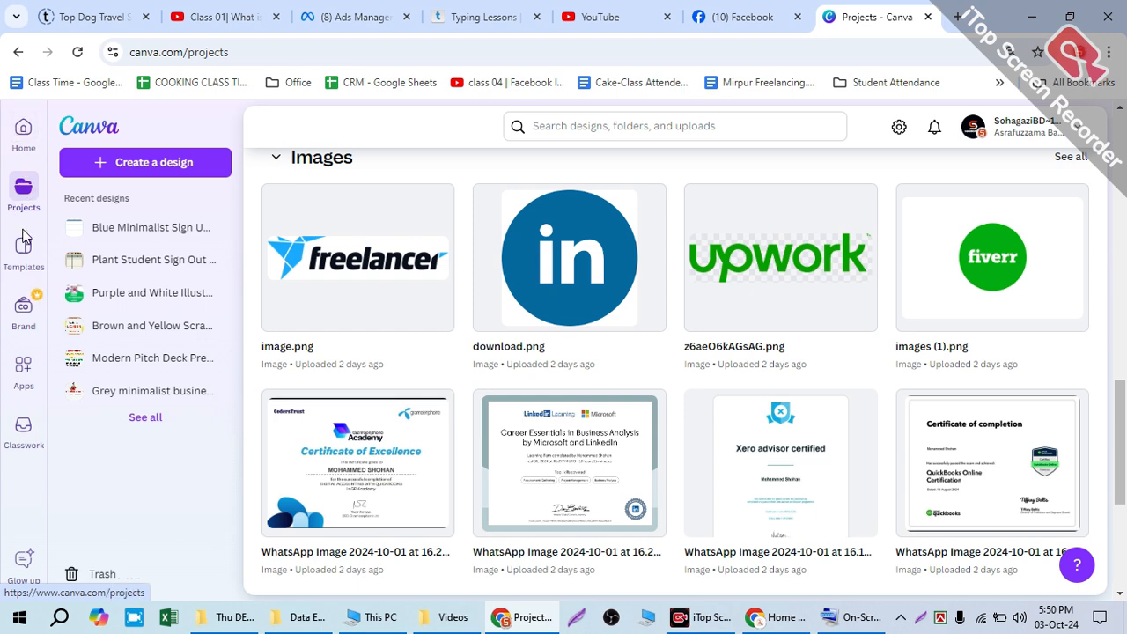
scroll(681, 451, "up", 8)
scroll(665, 438, "up", 2)
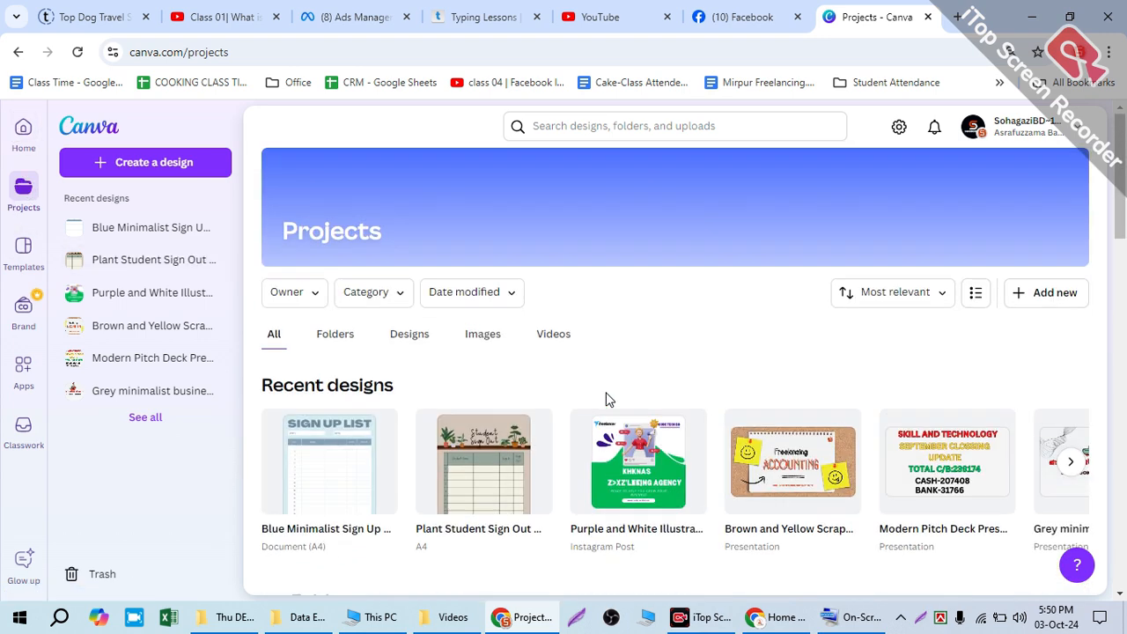
Step: Filter the projects by folders, designs and videos, and look through the uploaded images
left_click(348, 345)
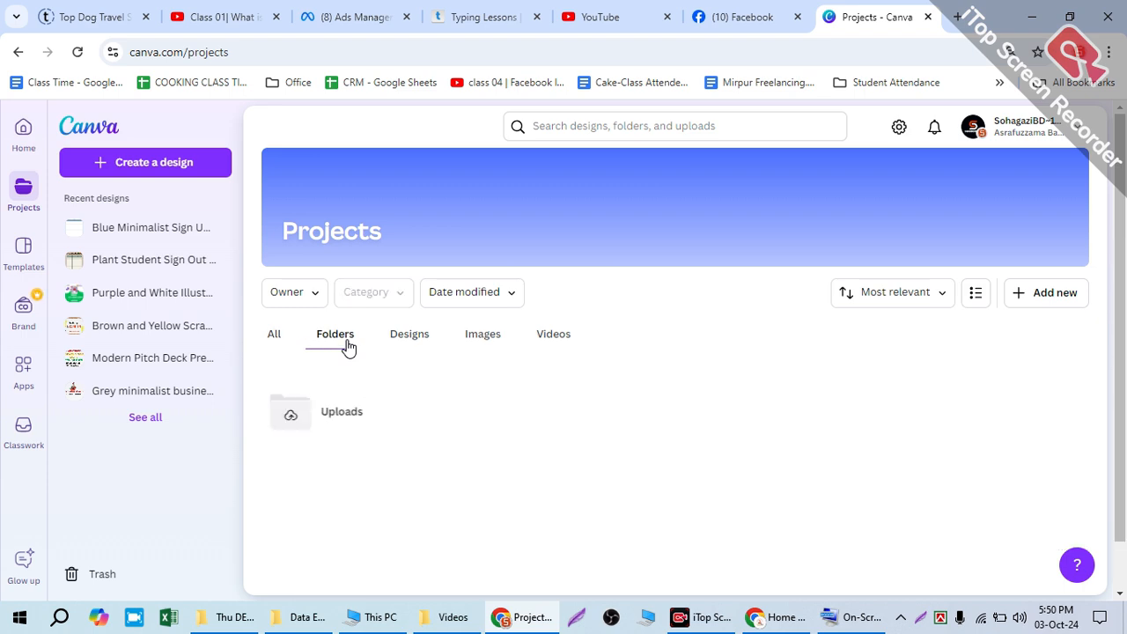
left_click(394, 343)
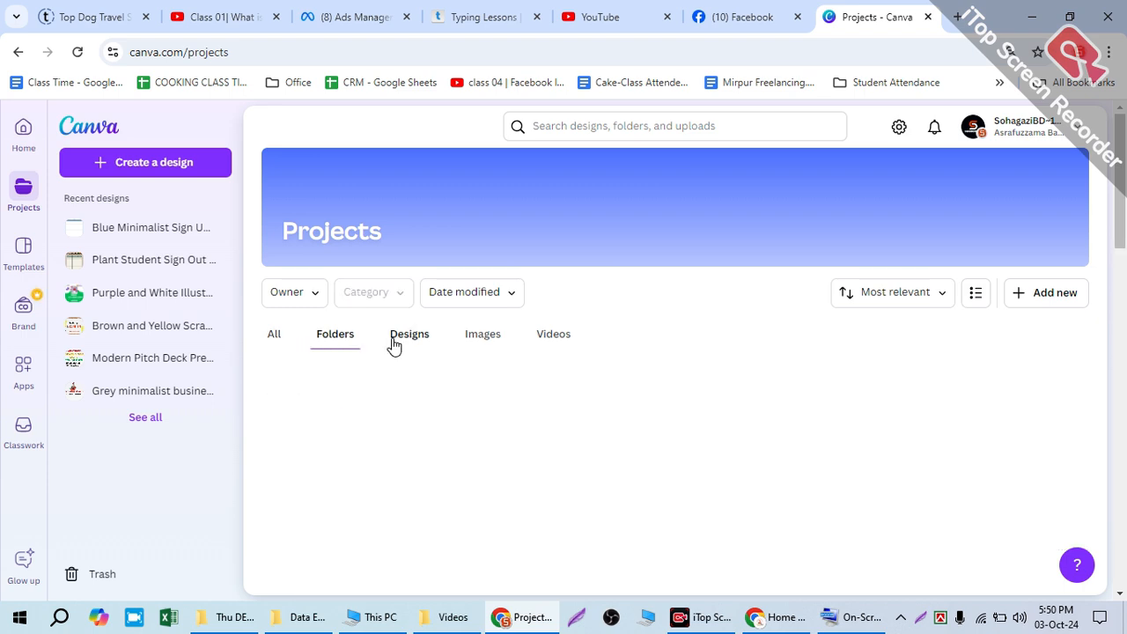
left_click(547, 342)
scroll(659, 433, "down", 1)
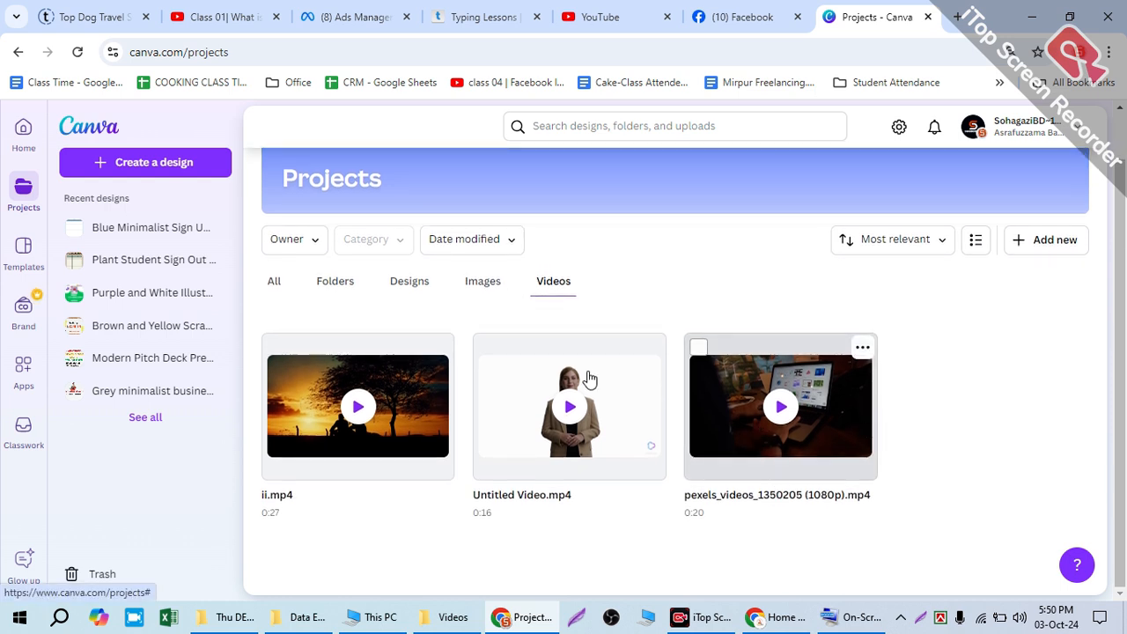
left_click(483, 286)
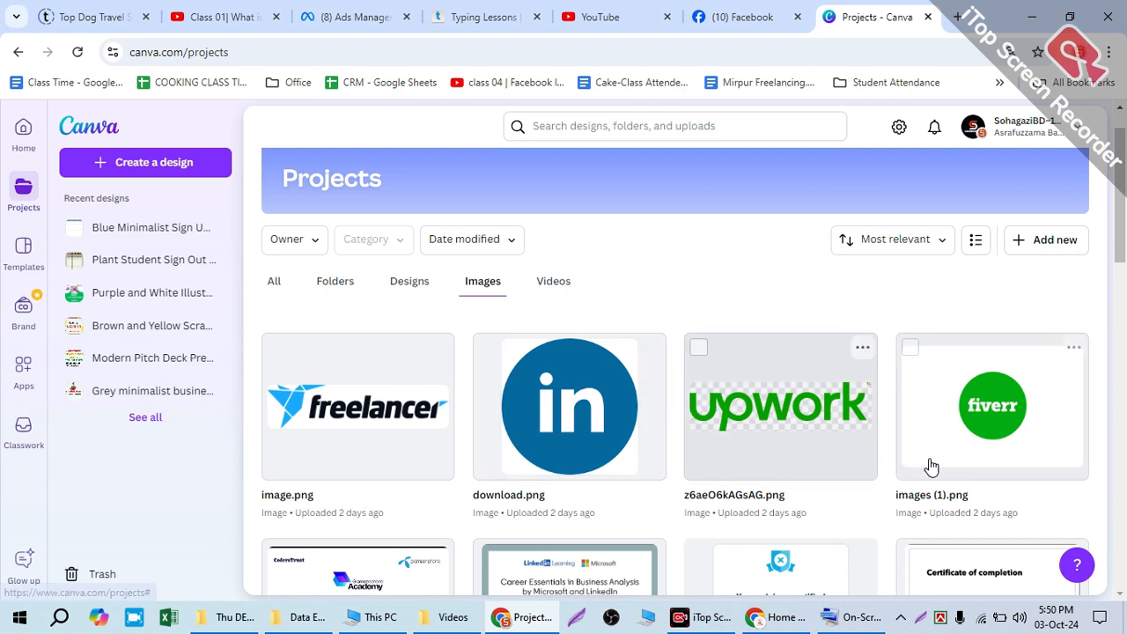
scroll(969, 475, "down", 3)
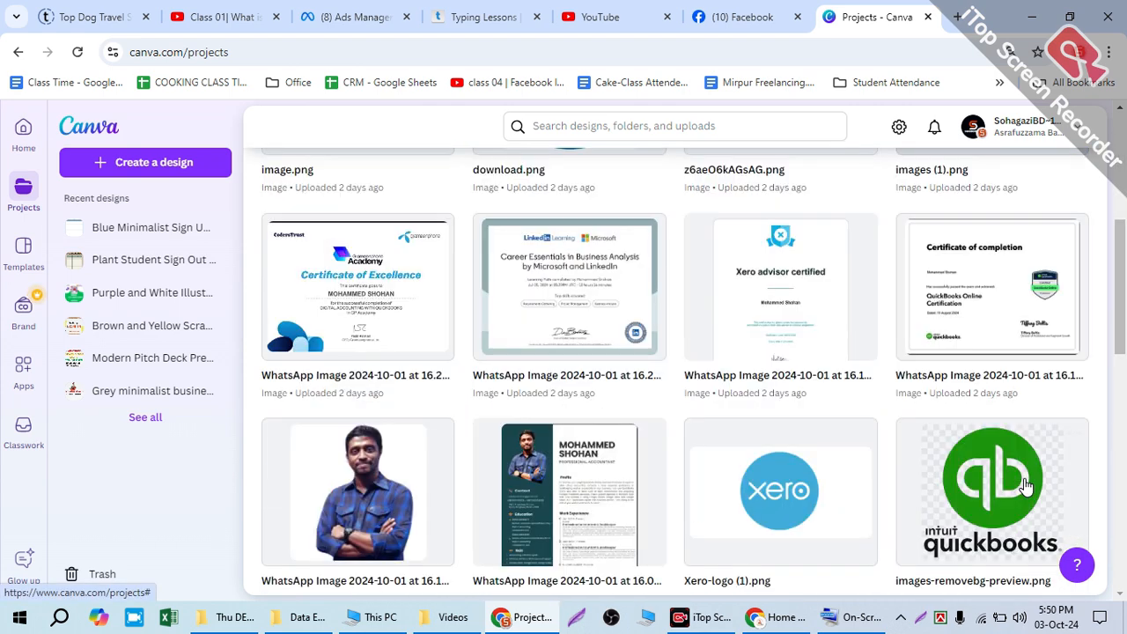
scroll(1026, 484, "down", 10)
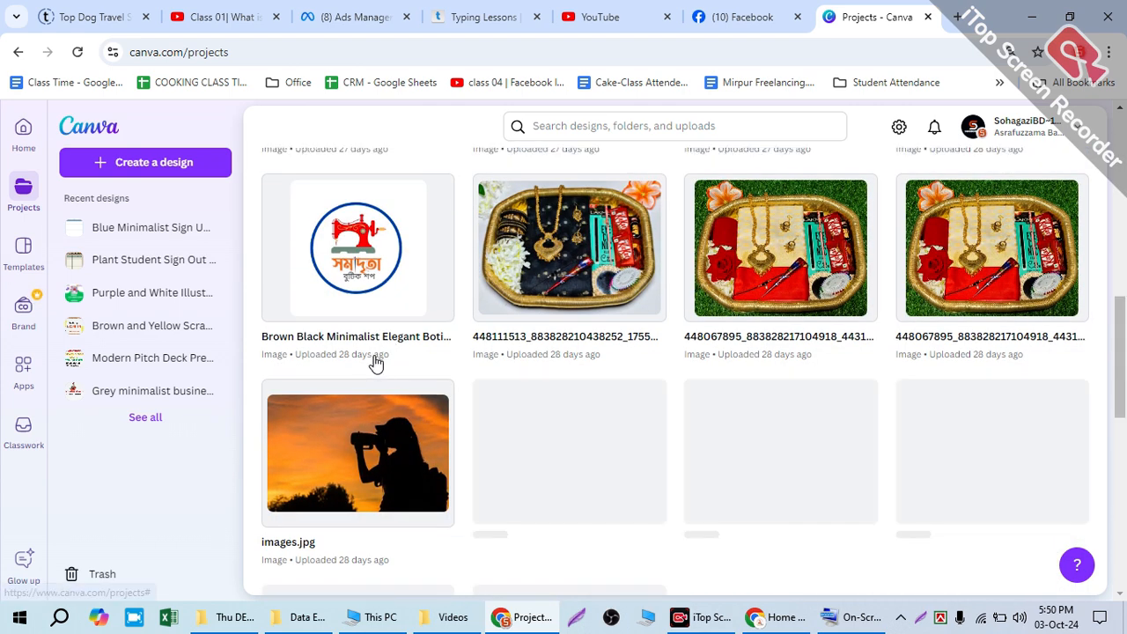
Step: Open Templates and look through its categories, including education presentations, classroom posters, worksheets and lesson plans
scroll(378, 358, "up", 6)
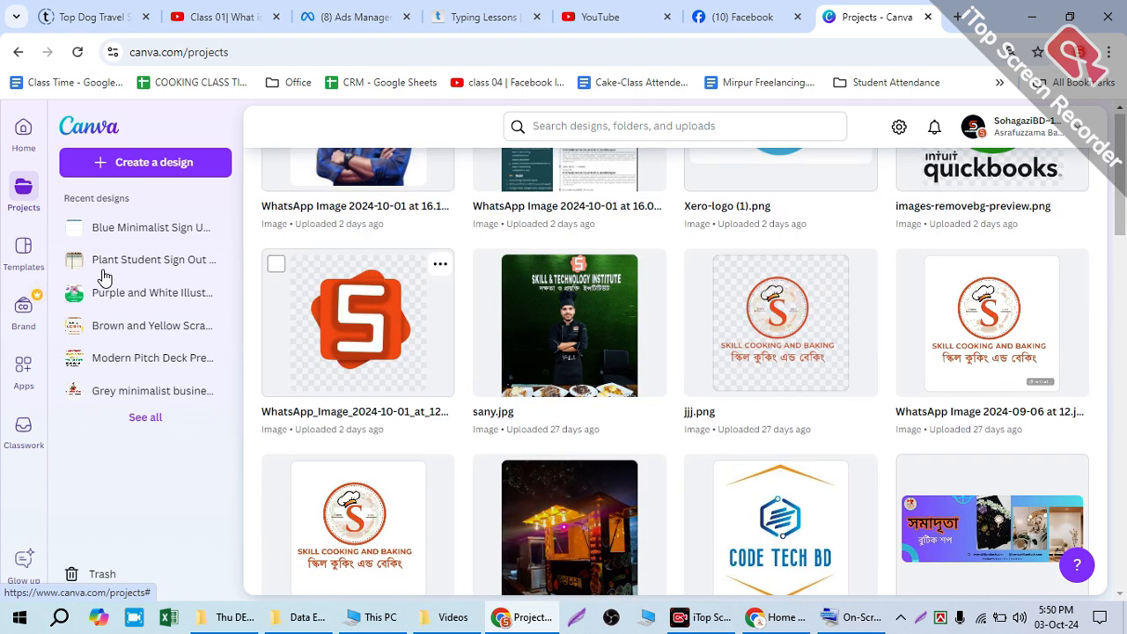
left_click(13, 267)
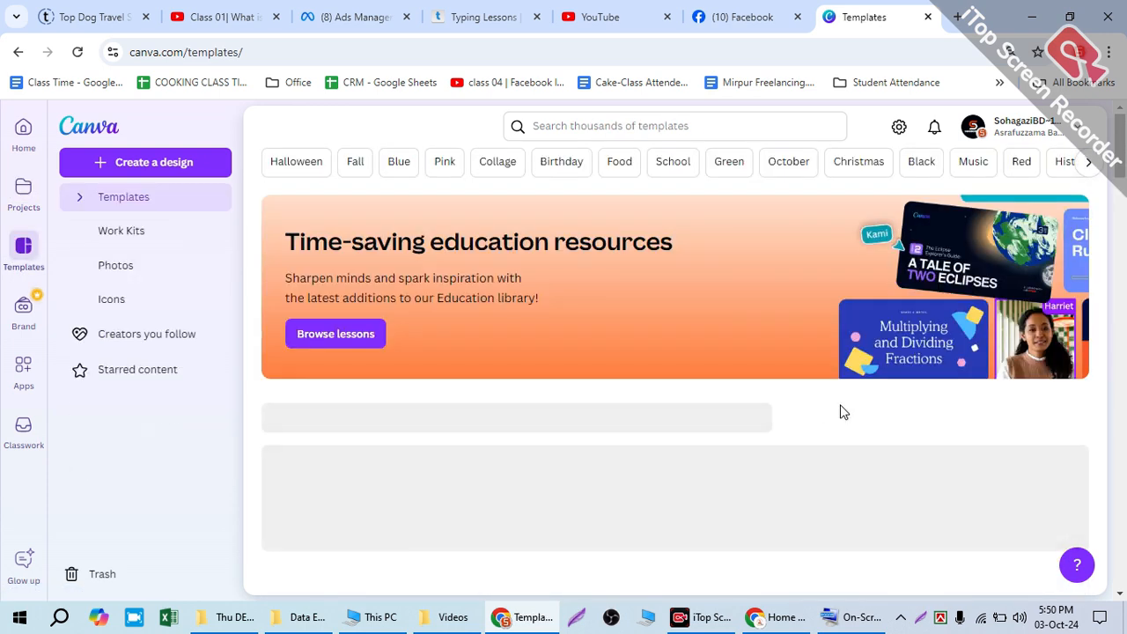
scroll(744, 393, "down", 4)
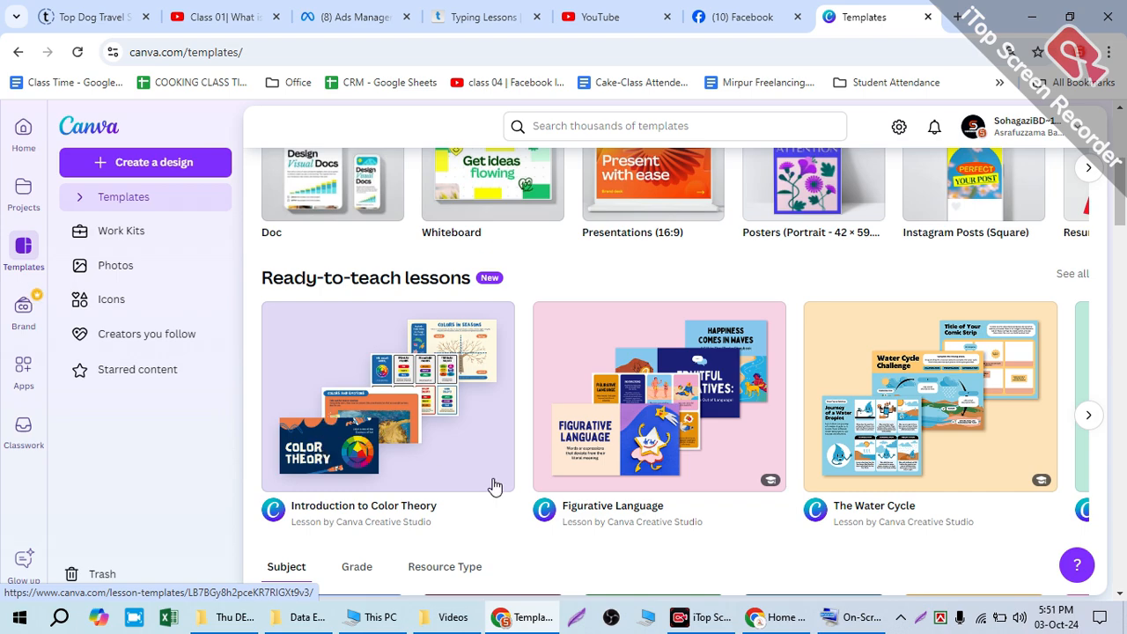
scroll(710, 436, "down", 9)
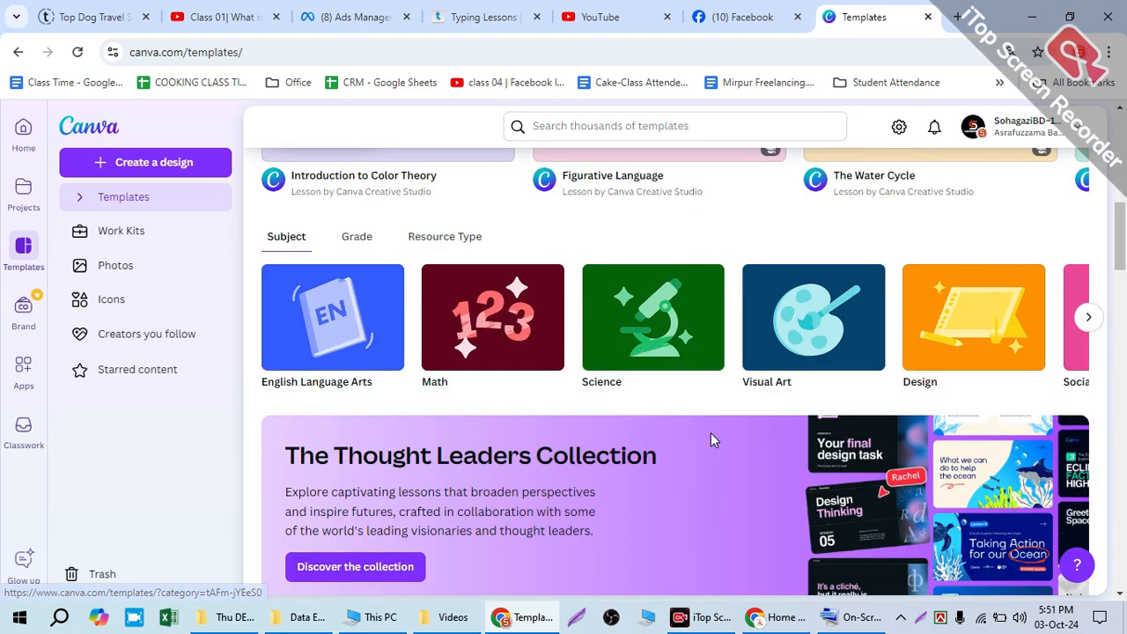
scroll(709, 445, "down", 5)
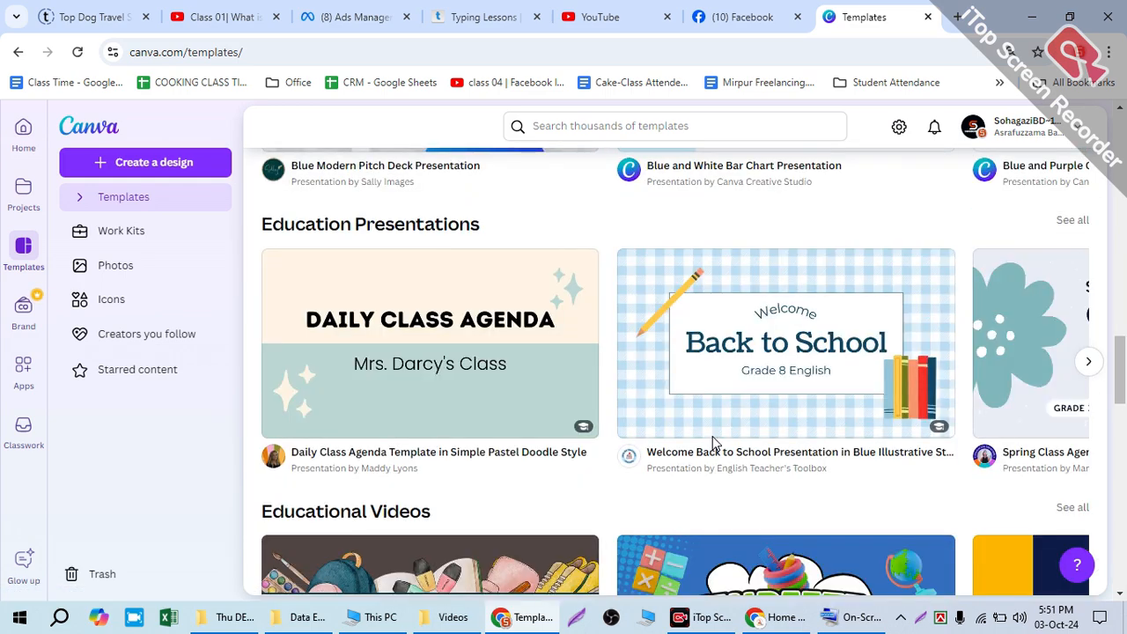
scroll(713, 443, "down", 8)
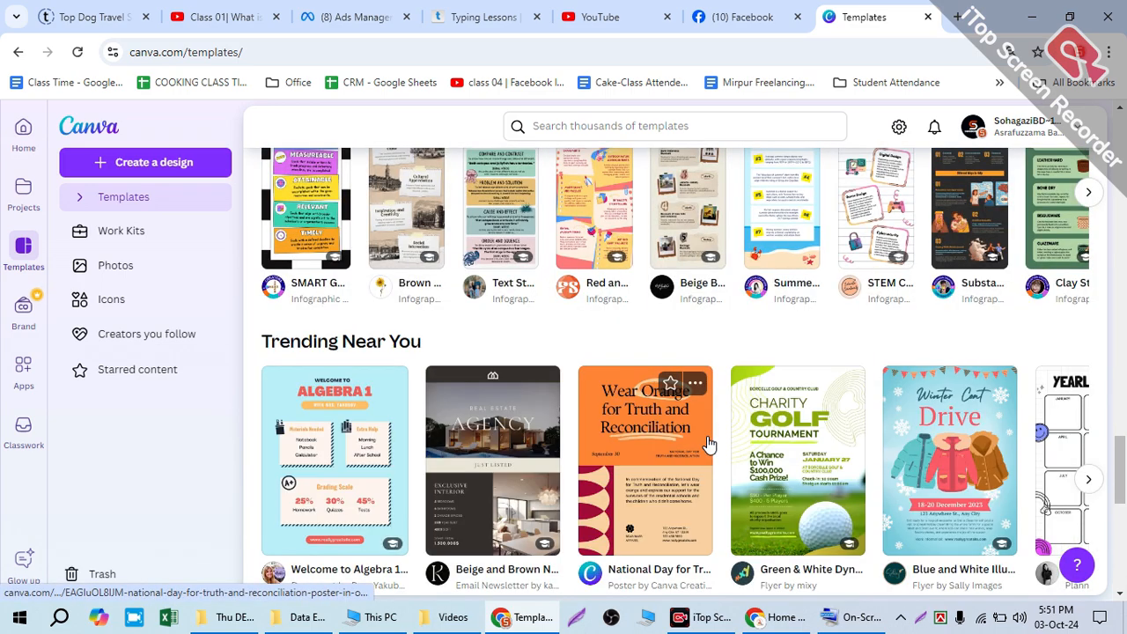
scroll(710, 445, "down", 5)
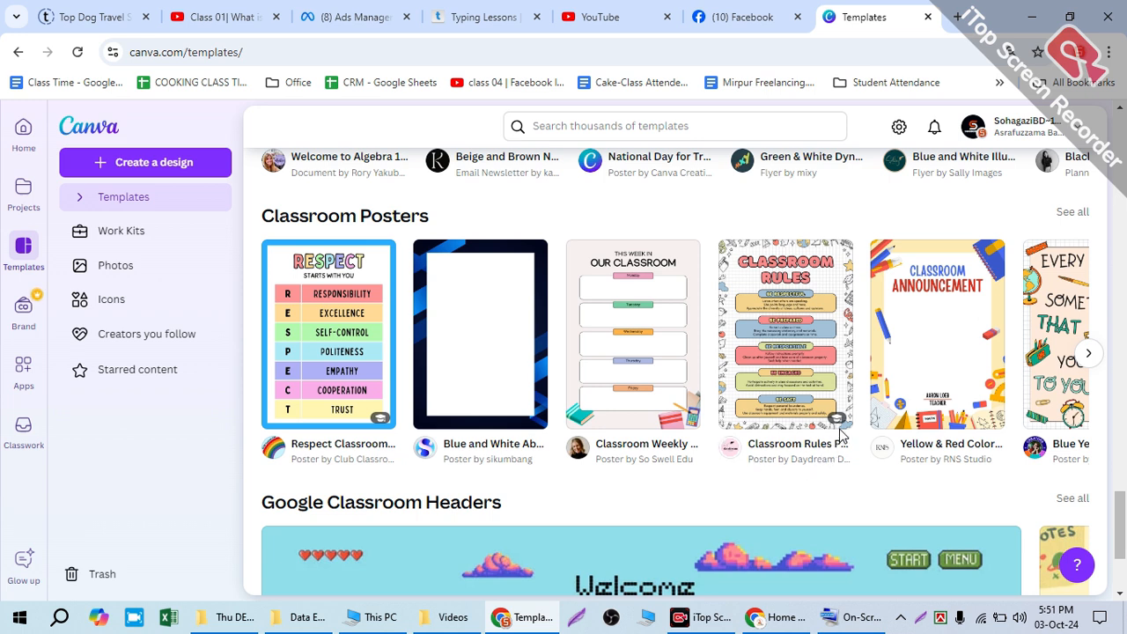
mouse_move(836, 428)
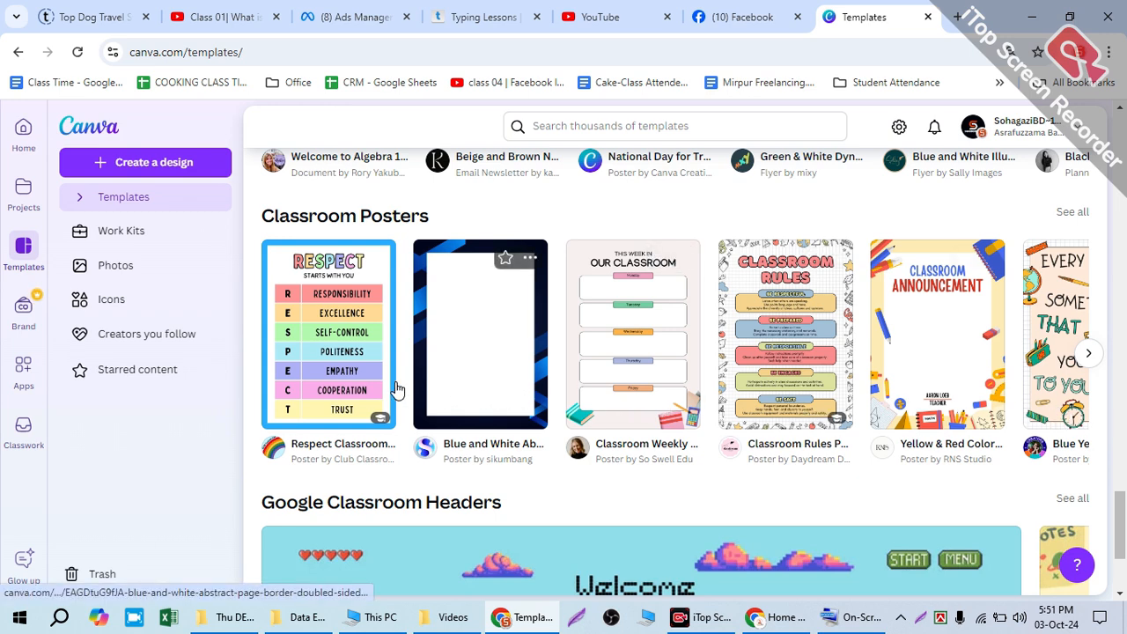
scroll(440, 361, "down", 6)
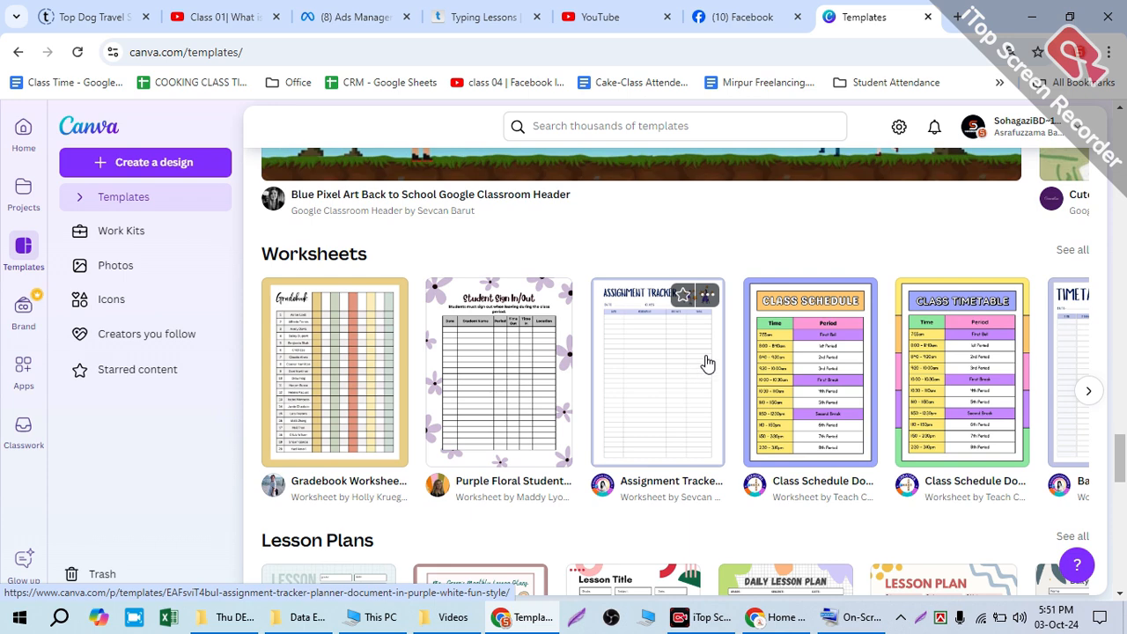
scroll(708, 363, "down", 3)
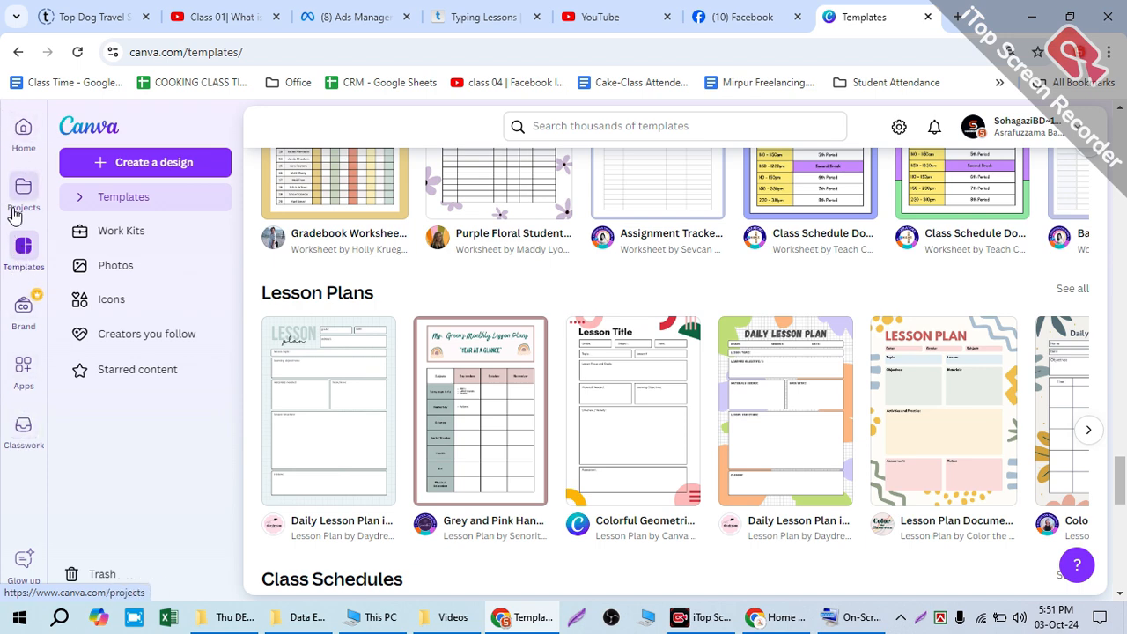
Step: Go back to the start of the templates page and view more of the suggested template topics
scroll(763, 312, "up", 10)
scroll(763, 311, "up", 15)
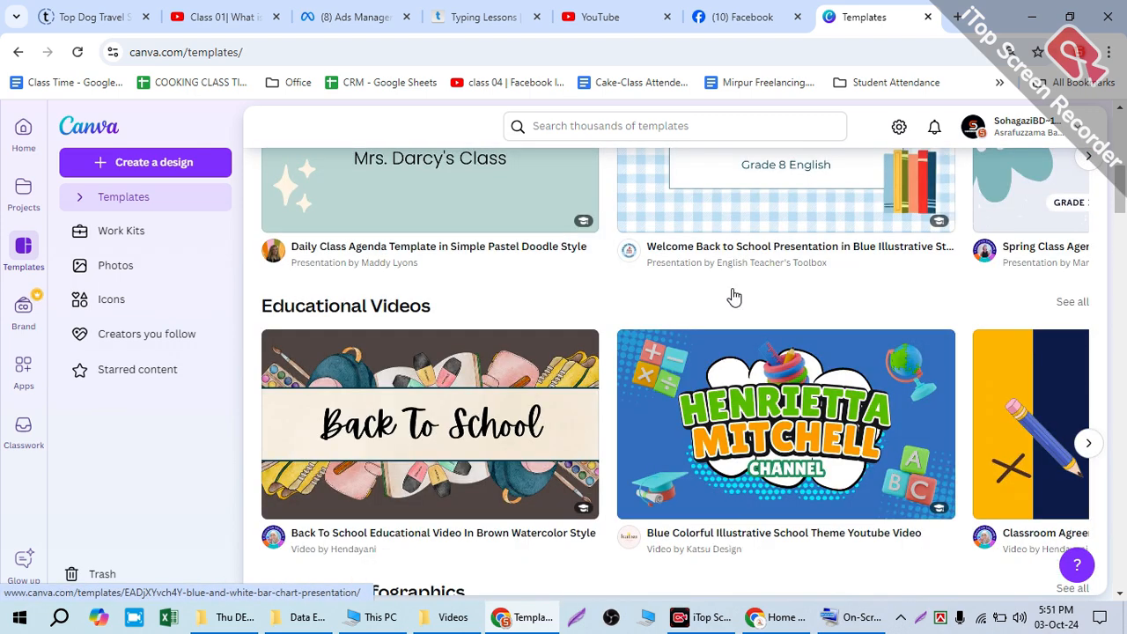
scroll(734, 297, "up", 10)
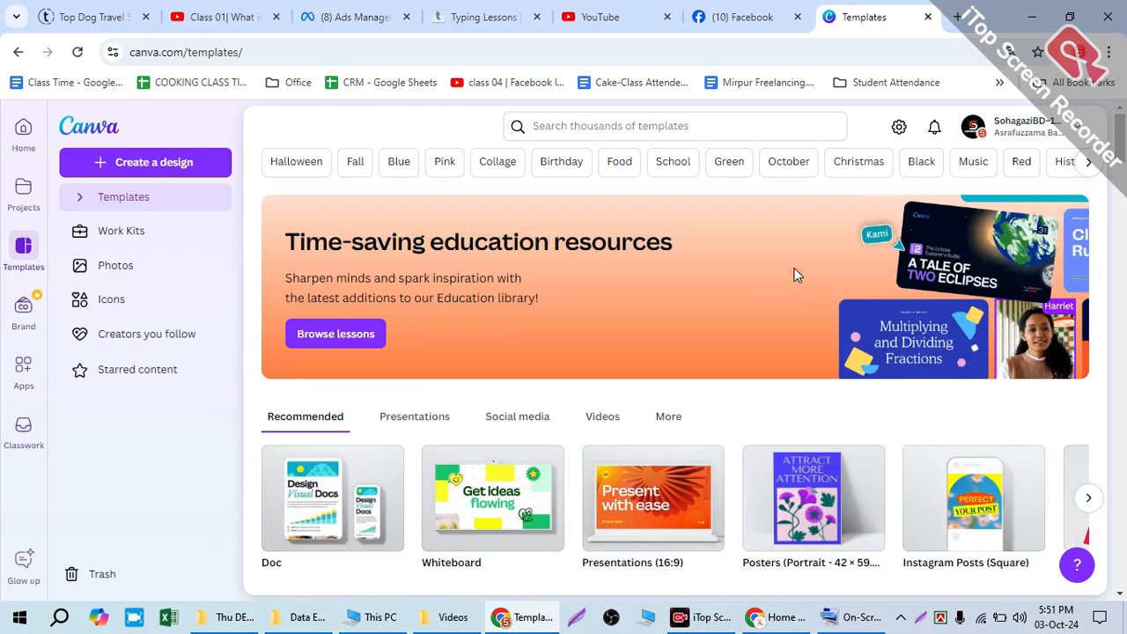
left_click(1089, 163)
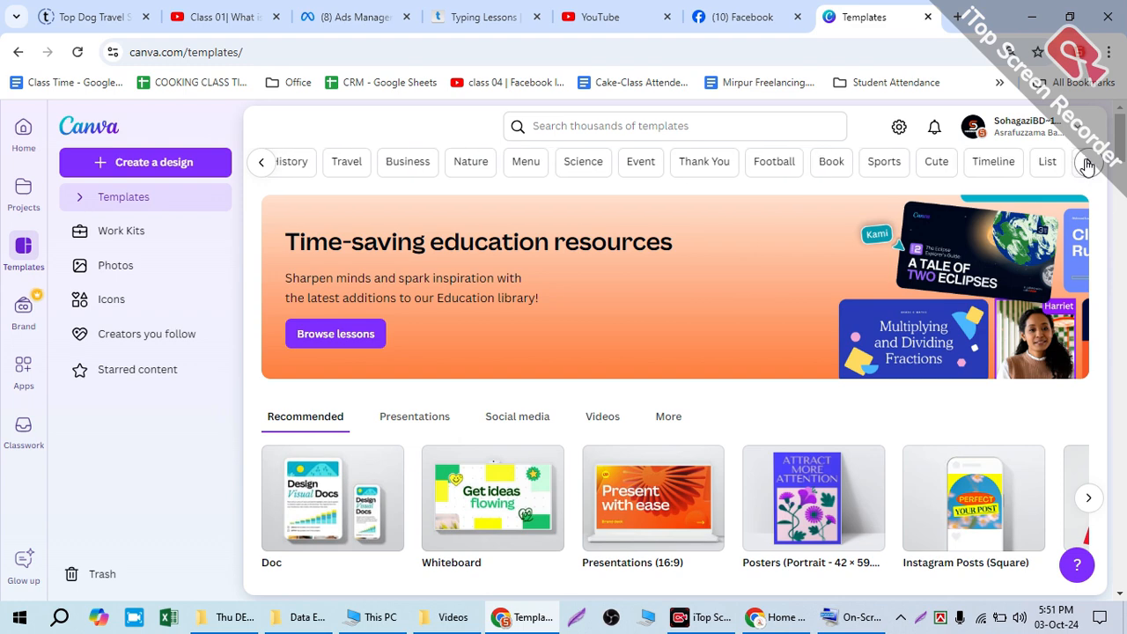
scroll(1088, 167, "down", 3)
scroll(1089, 168, "up", 3)
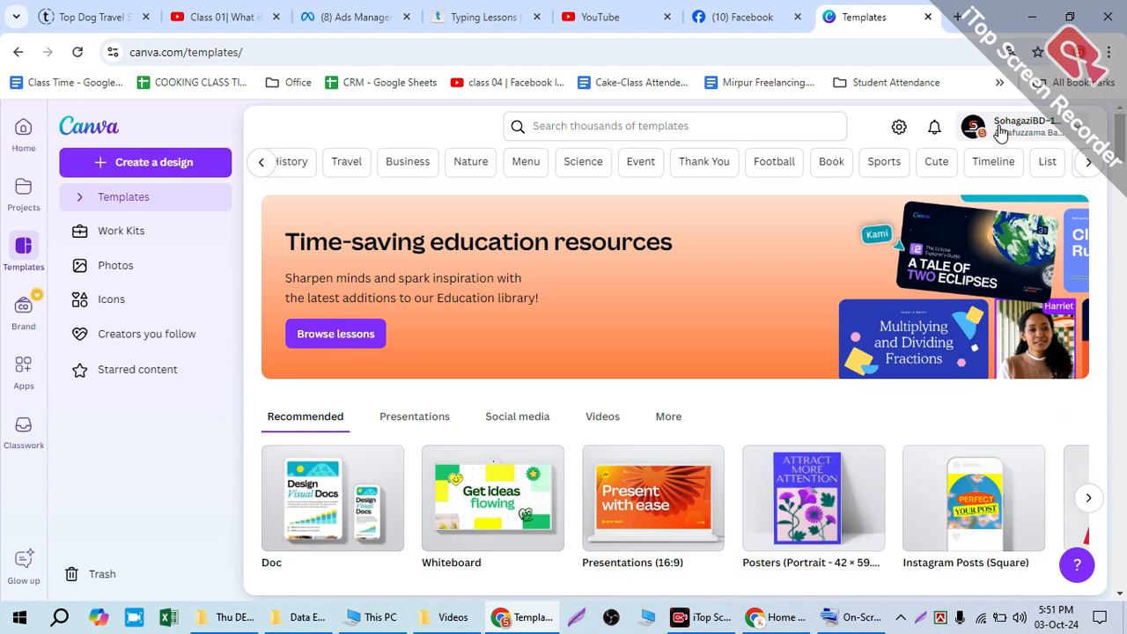
Step: Try to switch the account to the CANNVA PRO's team
left_click(1049, 129)
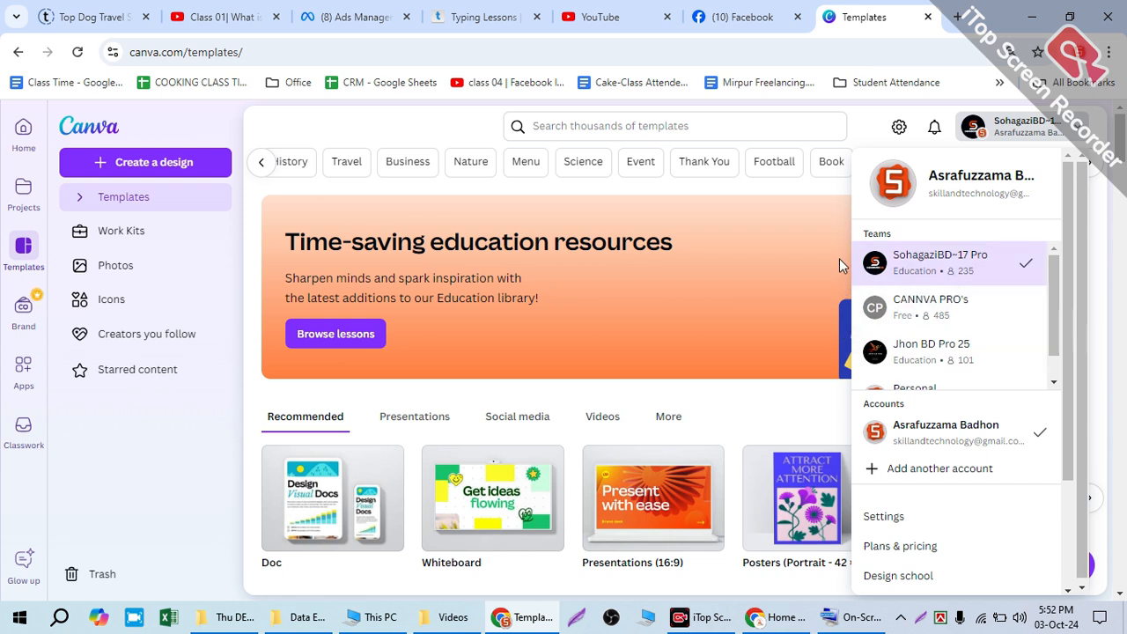
left_click(992, 325)
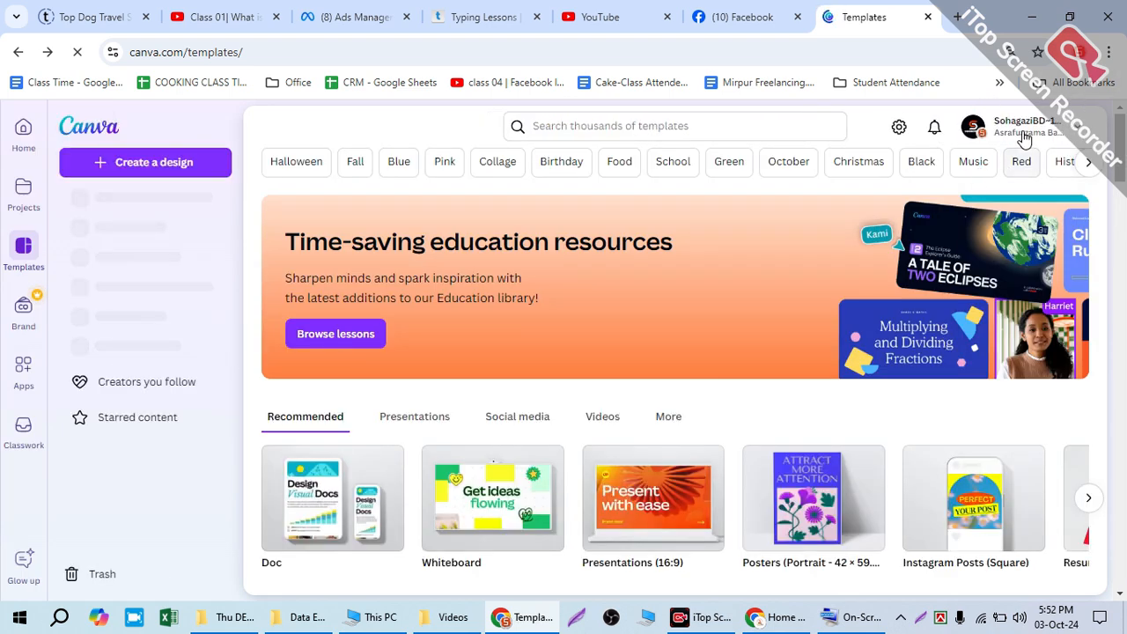
Step: Switch the account to the free Personal team
left_click(978, 126)
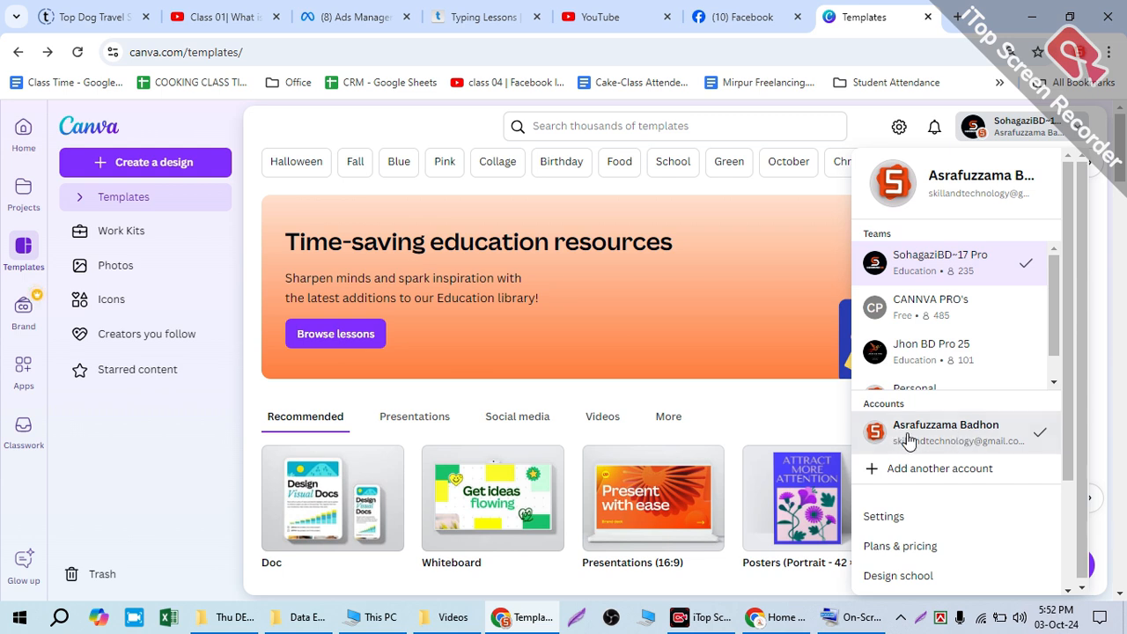
scroll(978, 352, "down", 1)
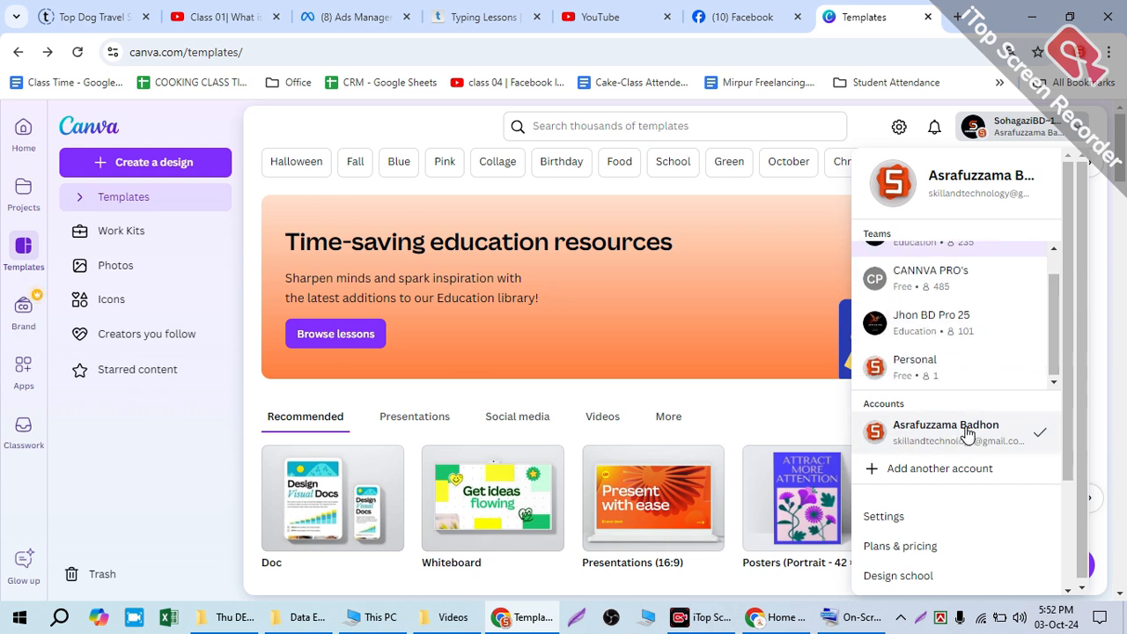
left_click(916, 377)
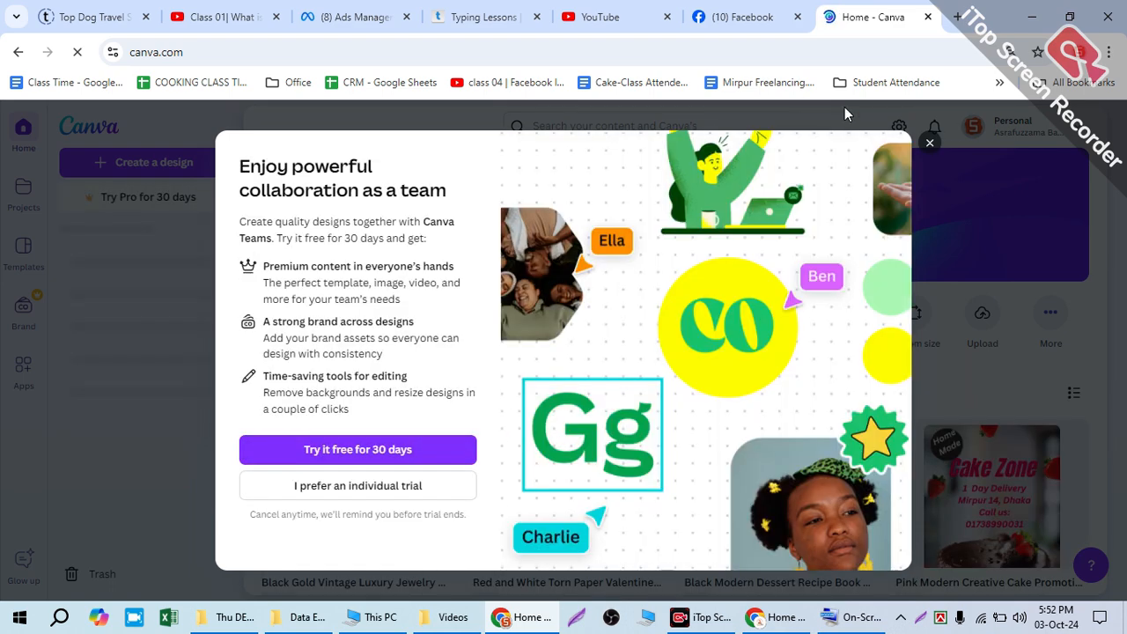
Step: Dismiss the Canva Teams trial offer and look through the Personal team's recent designs
left_click(930, 143)
scroll(969, 369, "down", 5)
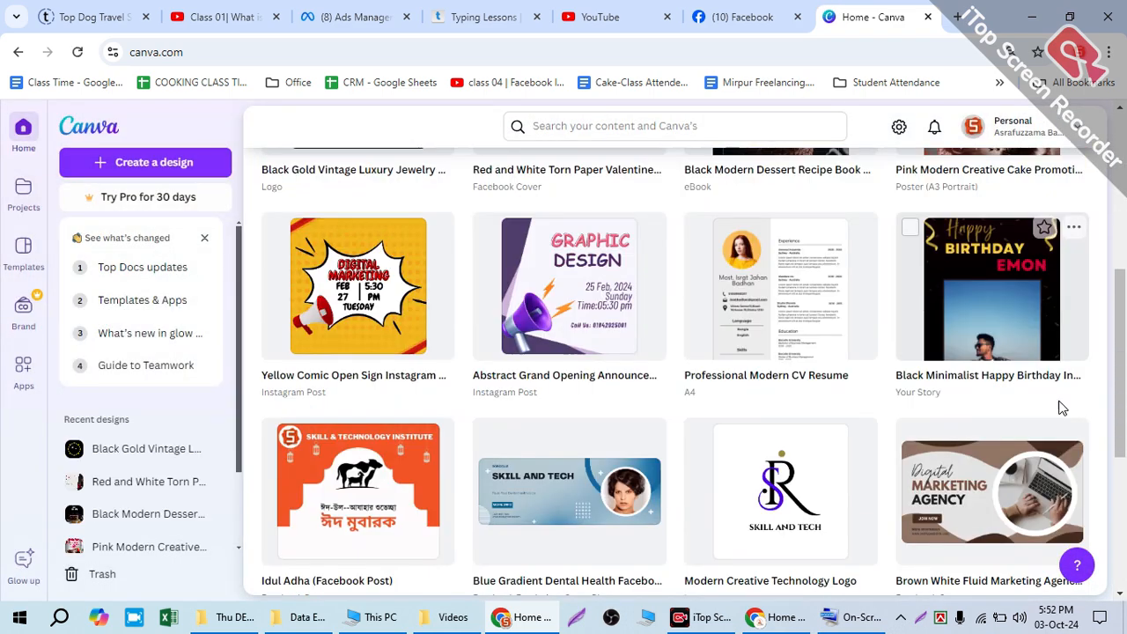
scroll(673, 310, "down", 4)
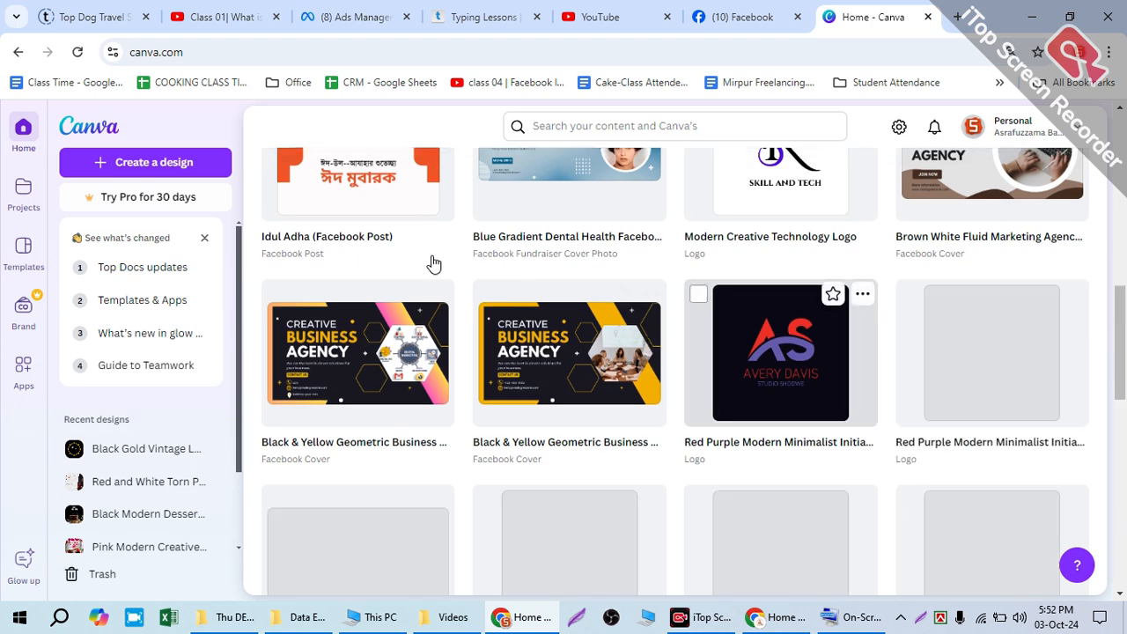
Step: Open Templates in the Personal team and look over the suggested logo, Instagram post and presentation templates
left_click(27, 255)
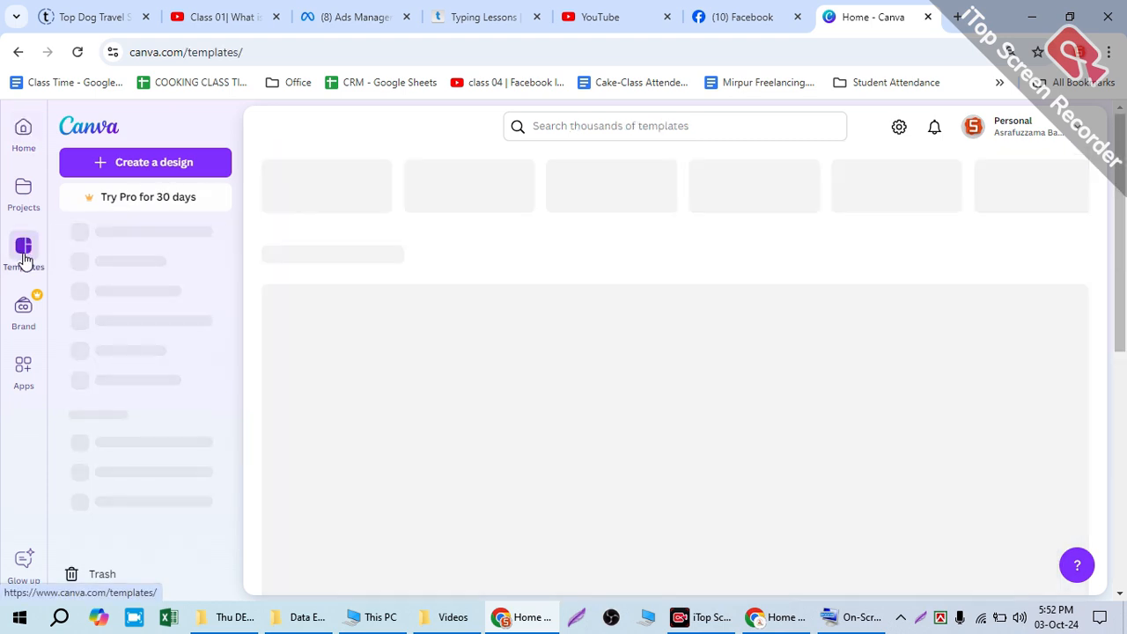
scroll(566, 397, "down", 1)
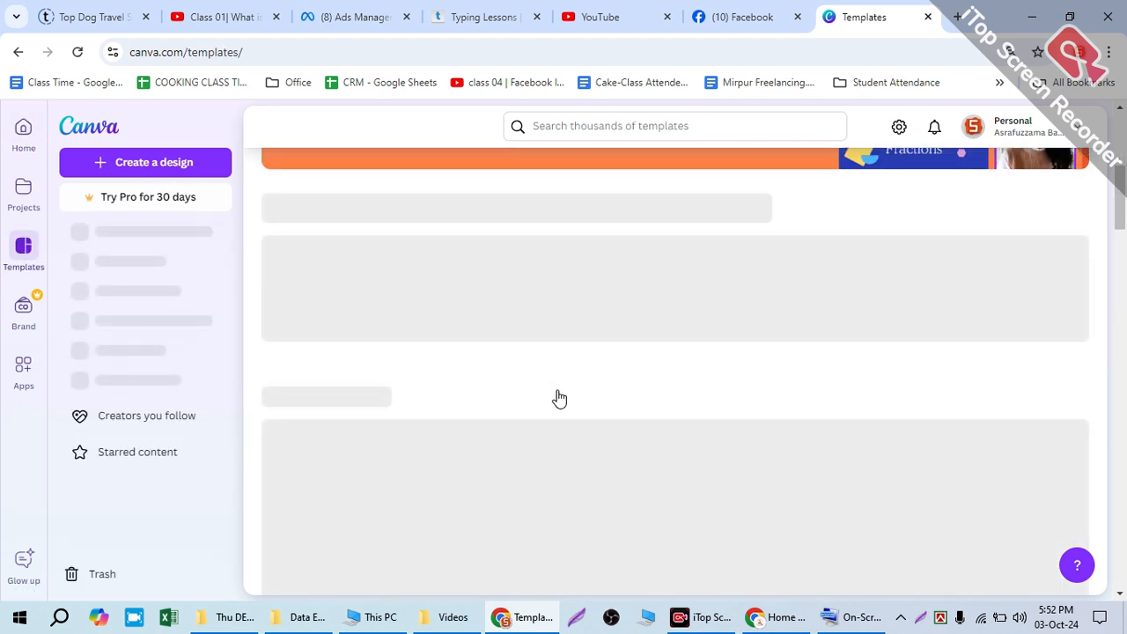
scroll(564, 397, "down", 3)
scroll(564, 397, "down", 5)
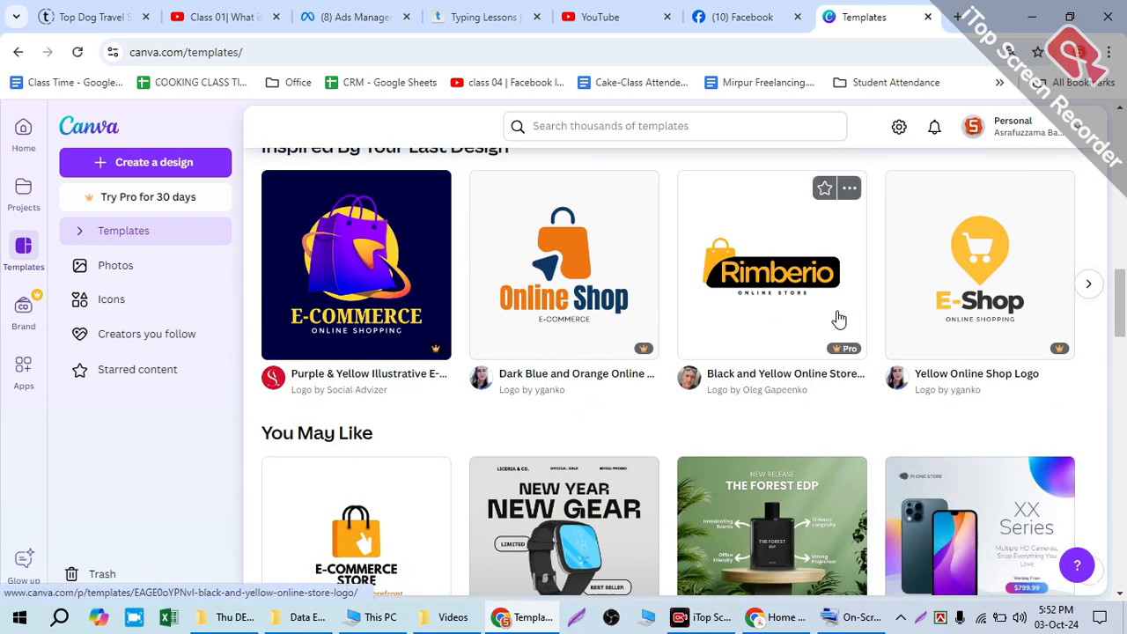
scroll(523, 385, "down", 3)
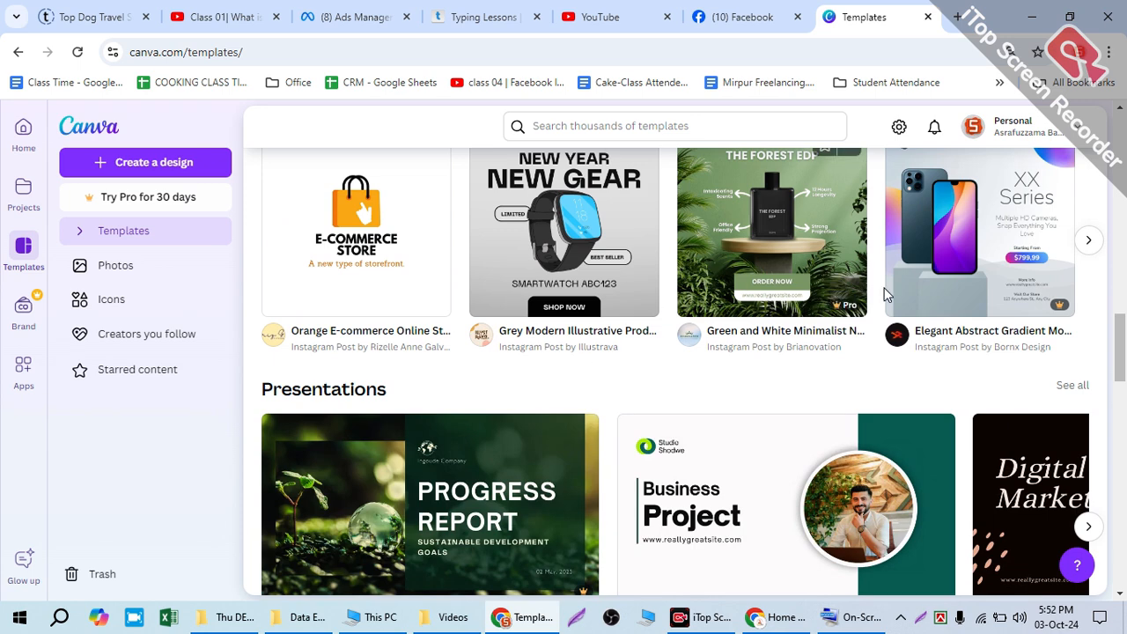
scroll(757, 284, "up", 2)
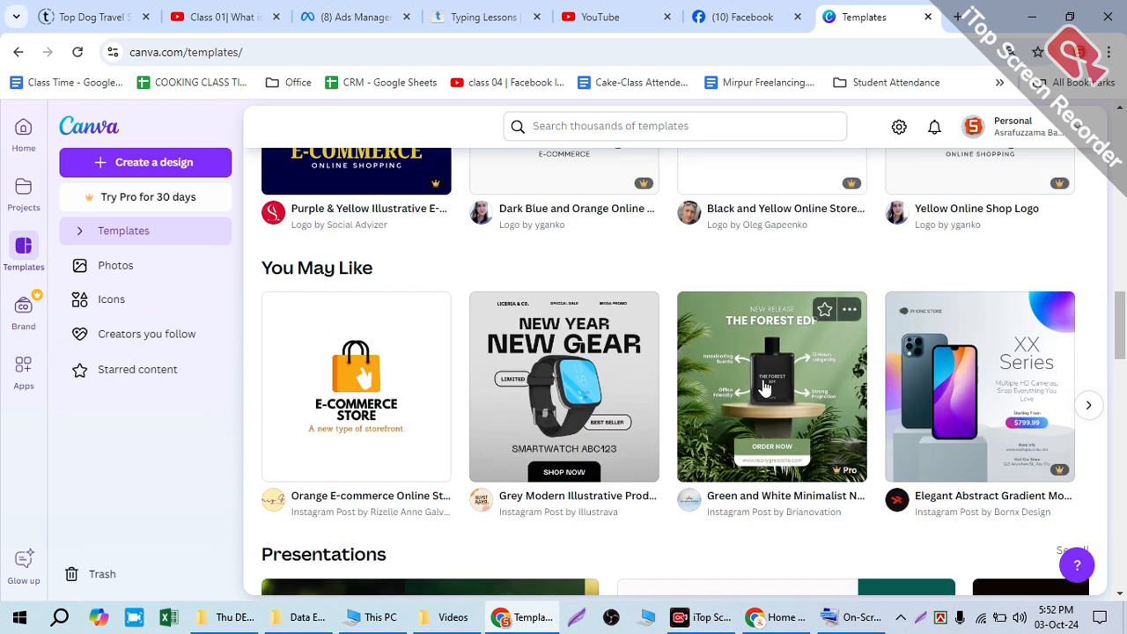
Step: Preview the Green and White Minimalist New Release Perfume Features Instagram Post template, look through similar templates, and close the preview
left_click(766, 386)
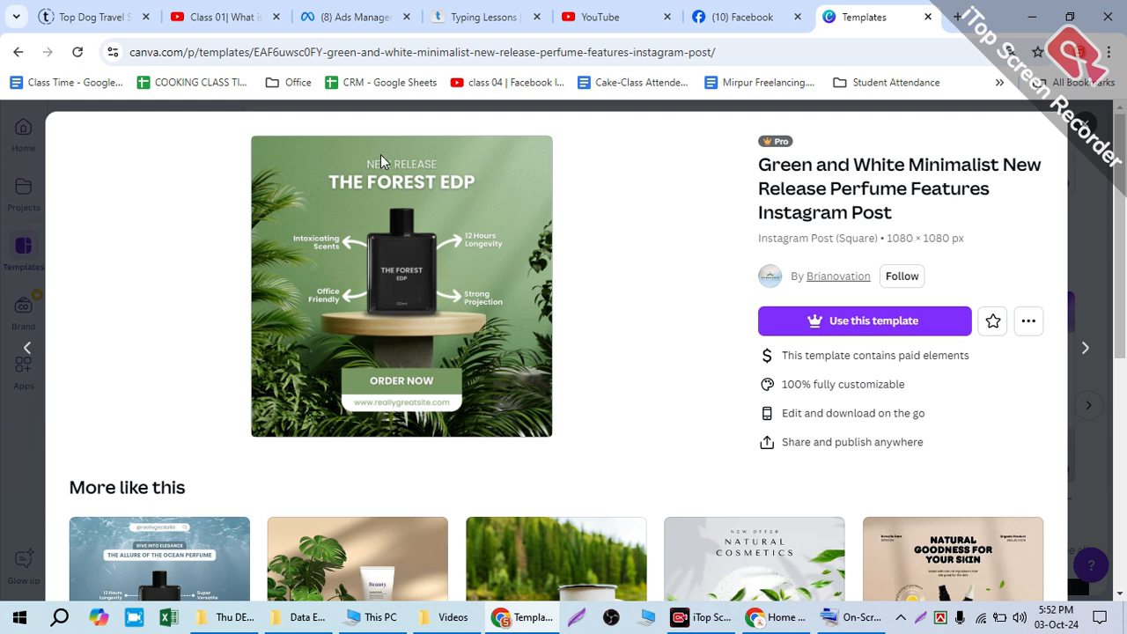
scroll(260, 335, "down", 4)
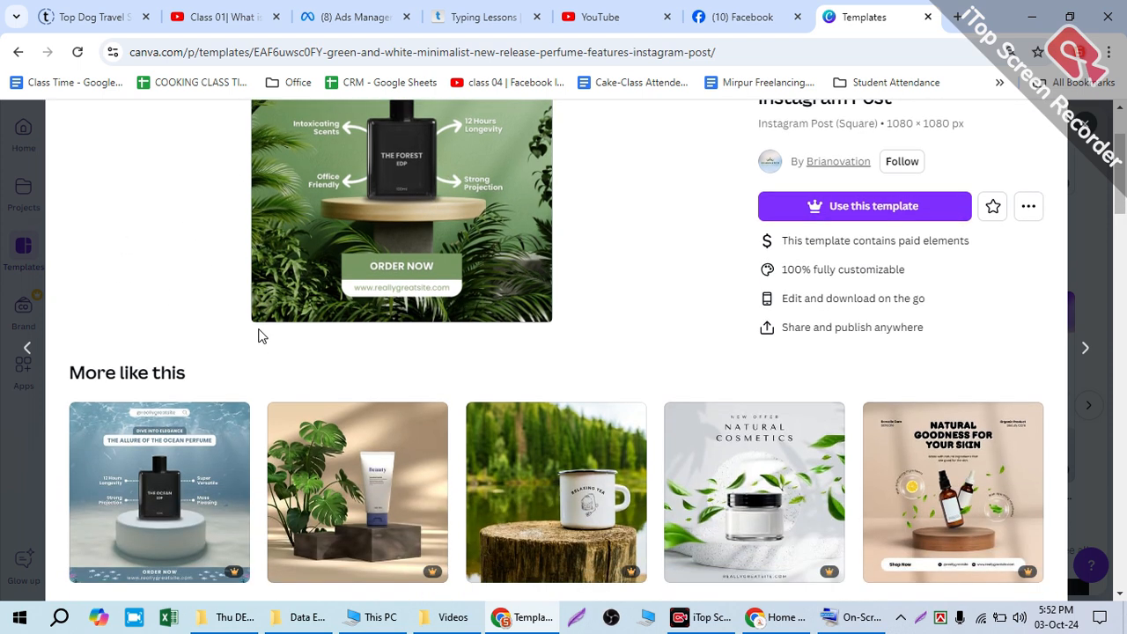
scroll(395, 410, "down", 5)
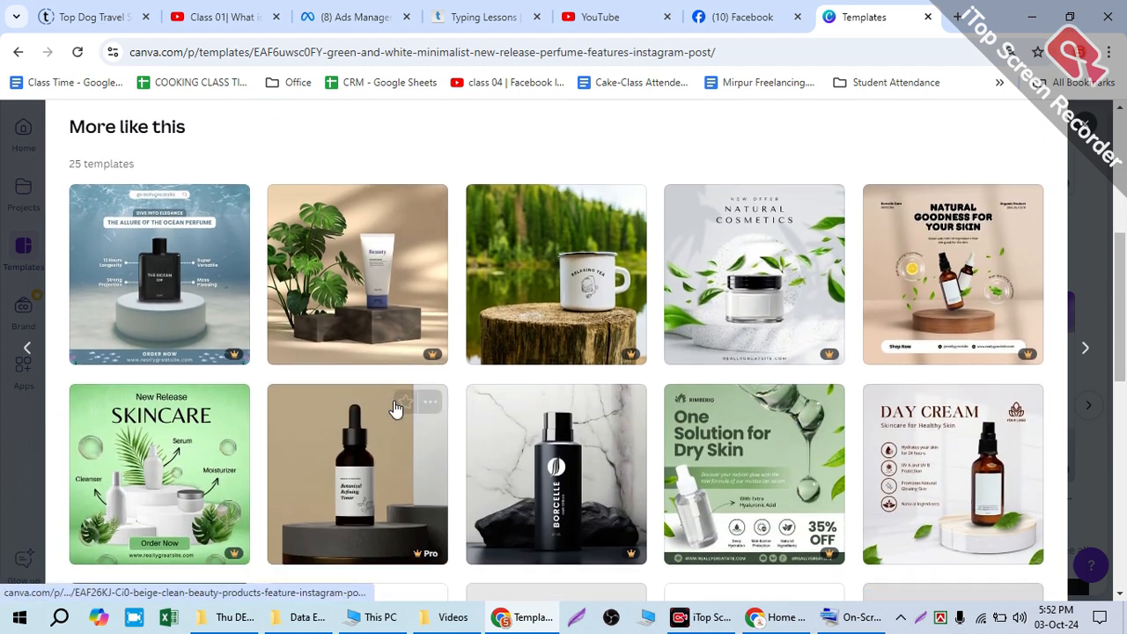
scroll(355, 285, "up", 2)
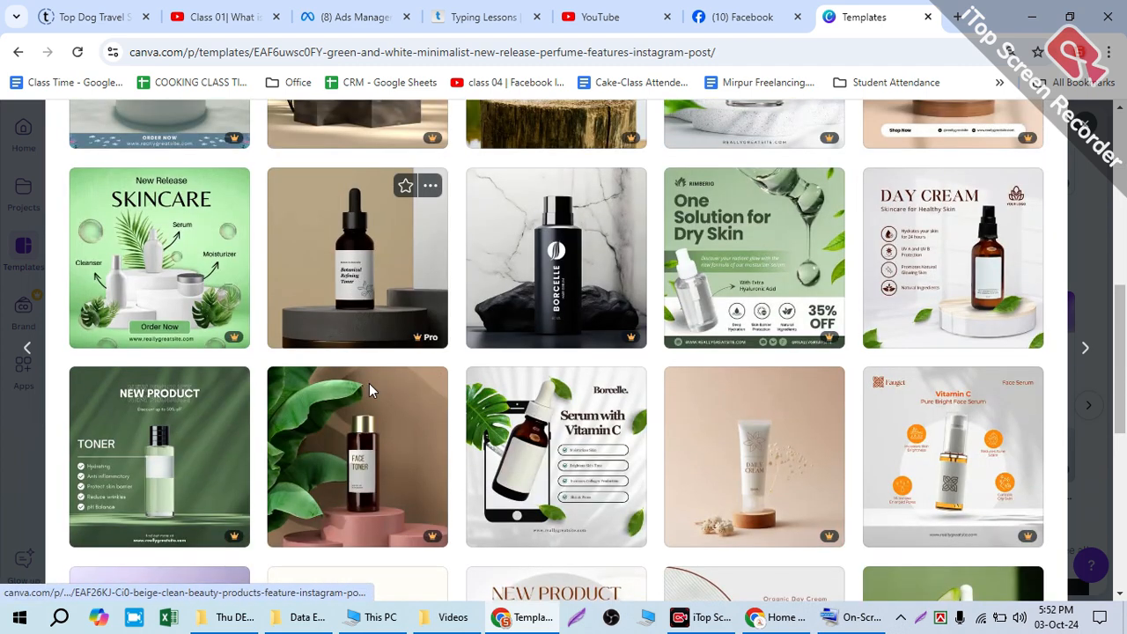
scroll(361, 295, "up", 3)
left_click(1083, 126)
scroll(910, 324, "up", 10)
scroll(913, 327, "up", 5)
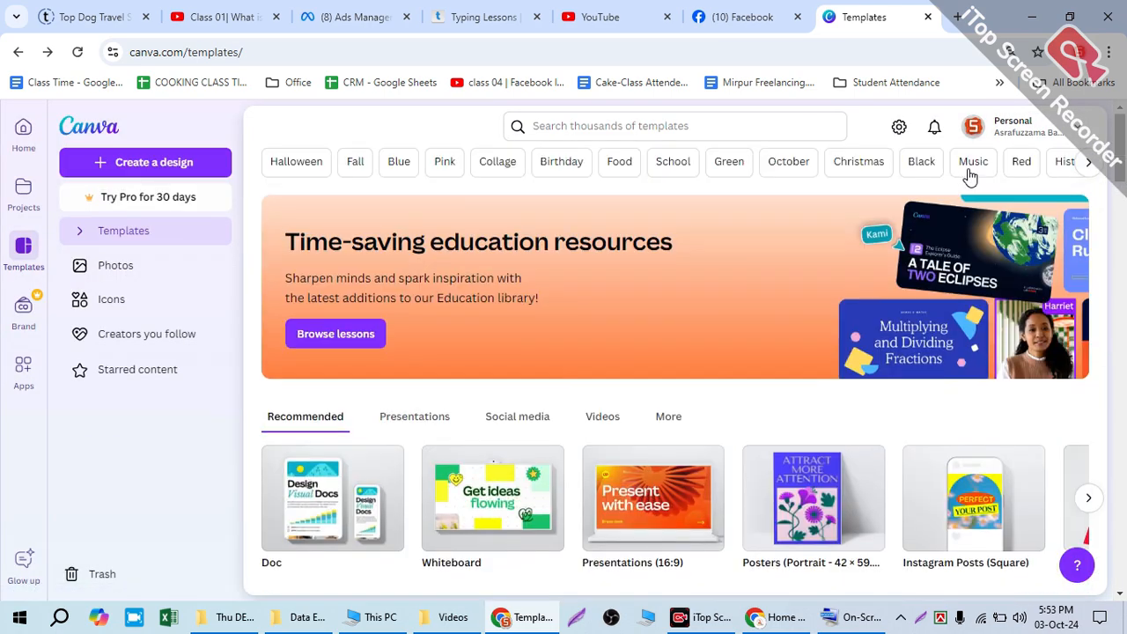
Step: Switch the account back to the 235-member Education team and look over its home page
left_click(973, 126)
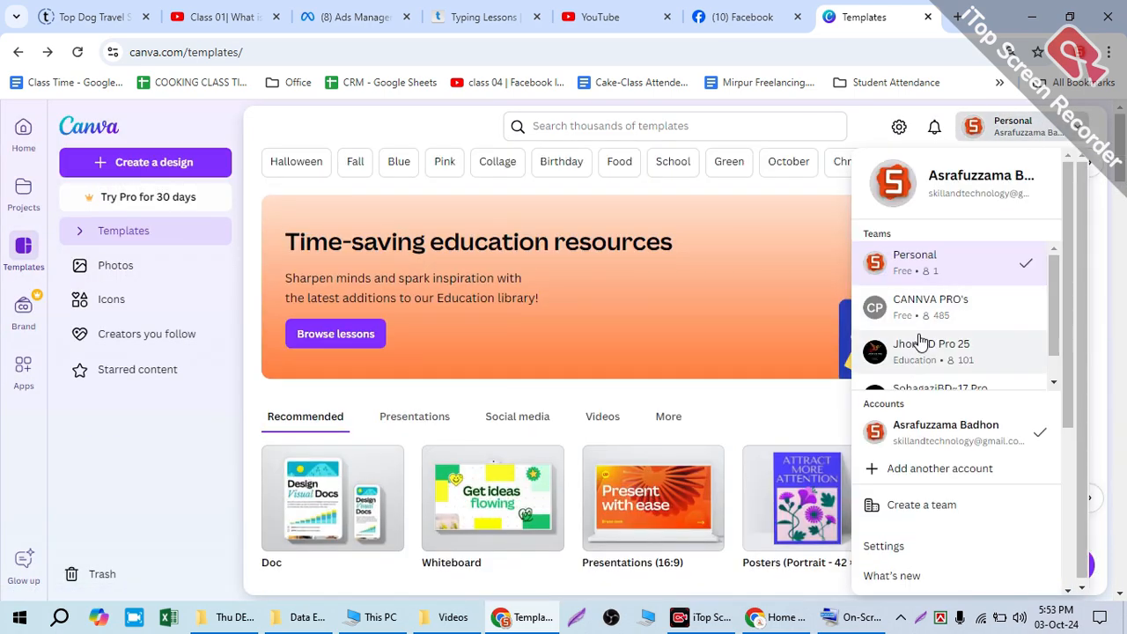
scroll(926, 335, "down", 1)
left_click(957, 368)
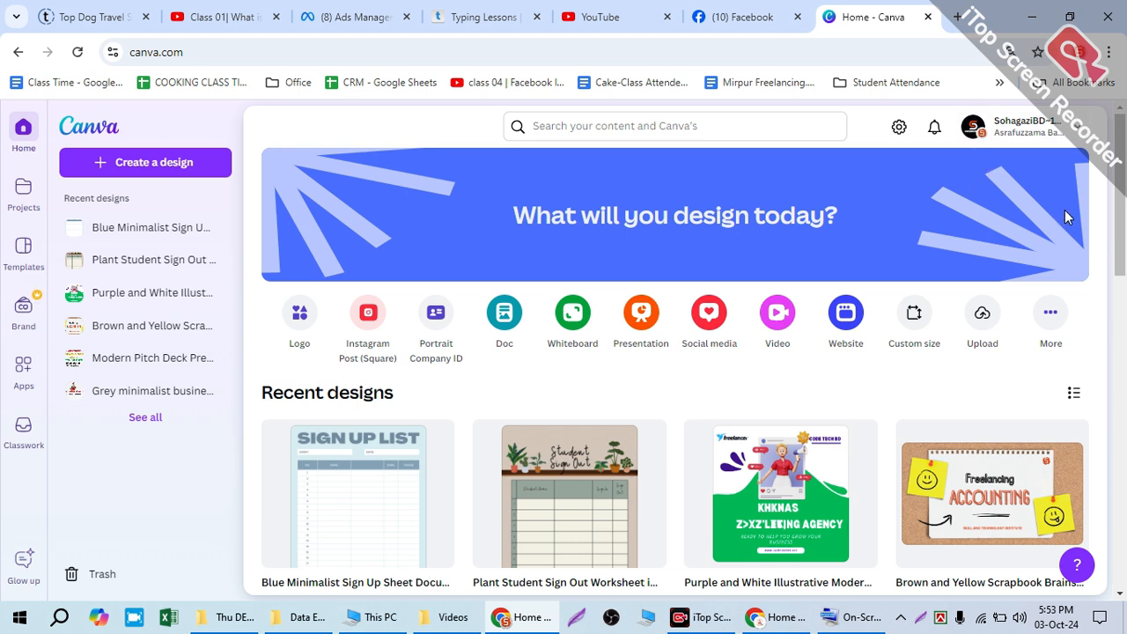
scroll(1057, 211, "down", 2)
scroll(1037, 216, "down", 1)
Step: Minimize the browser window to show the desktop
left_click(1033, 17)
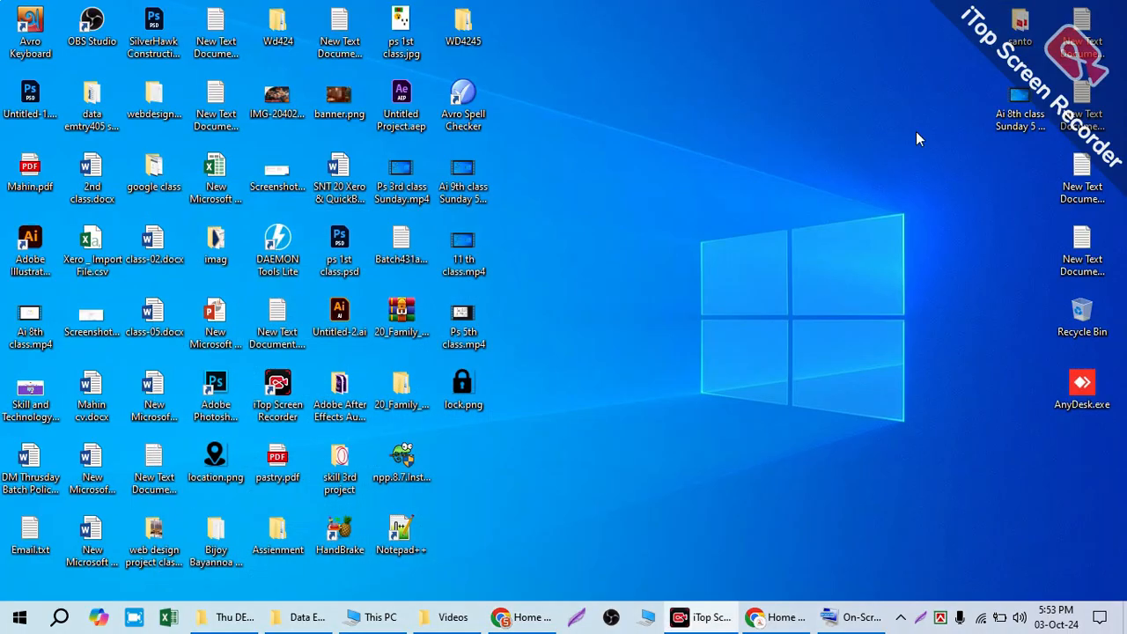
right_click(670, 182)
left_click(667, 201)
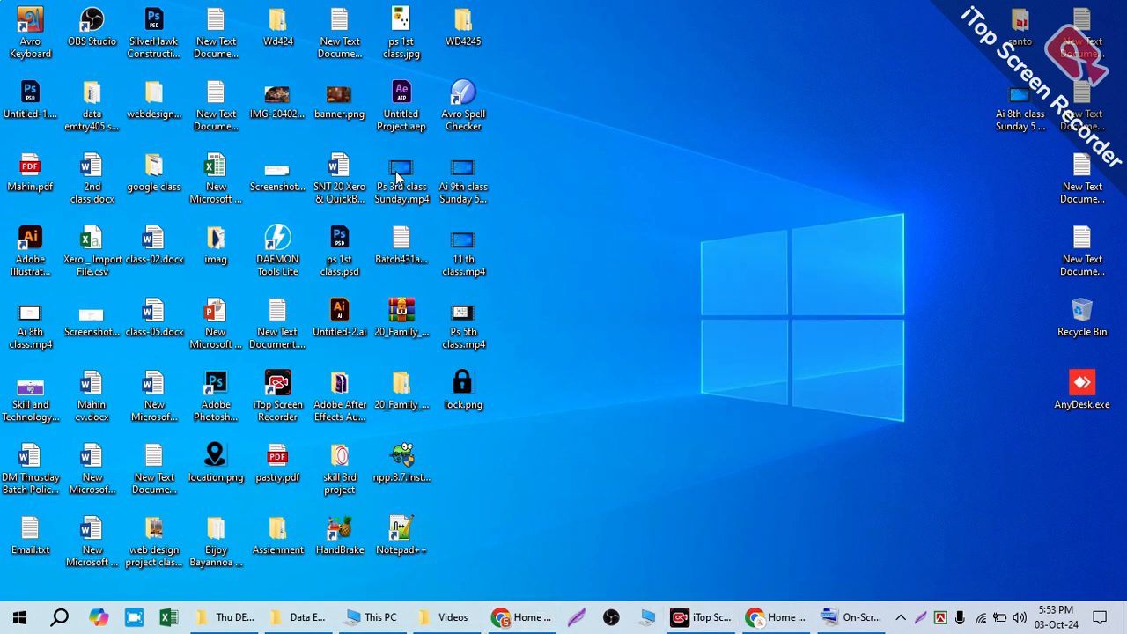
Step: Browse to the Thu DM 442 folder inside the mirpur all folder on the E: drive
double_click(86, 115)
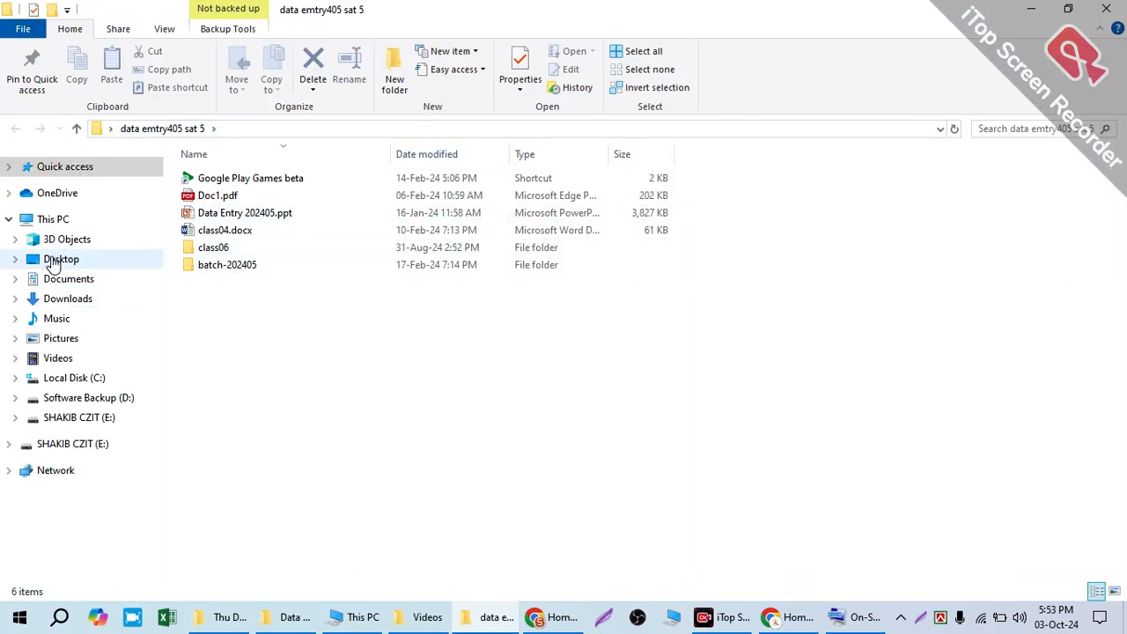
left_click(92, 417)
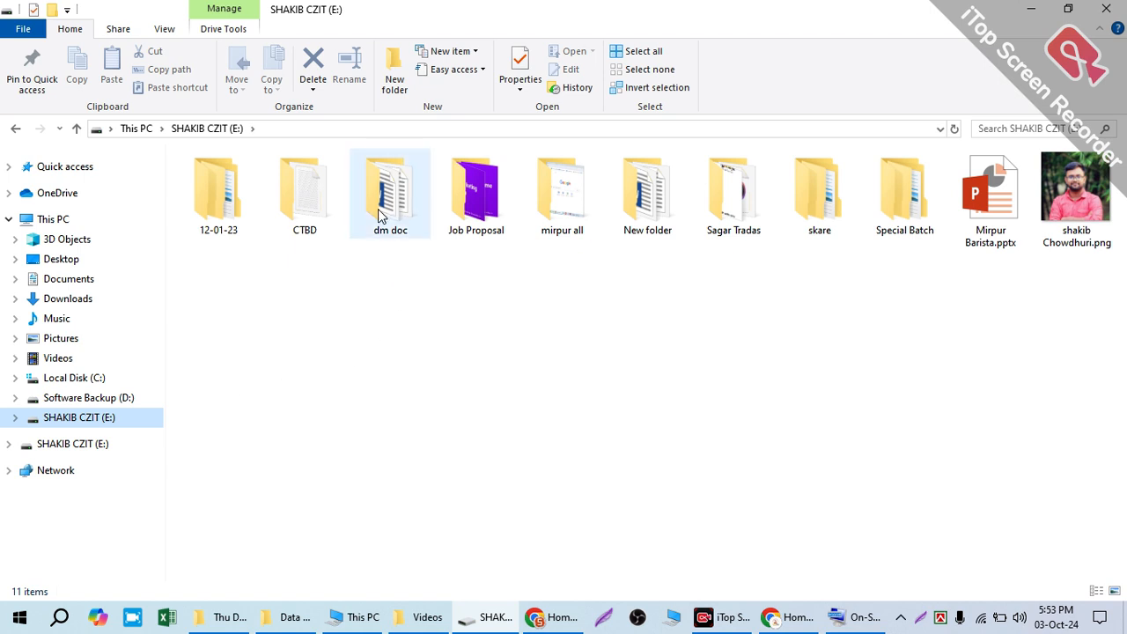
double_click(547, 211)
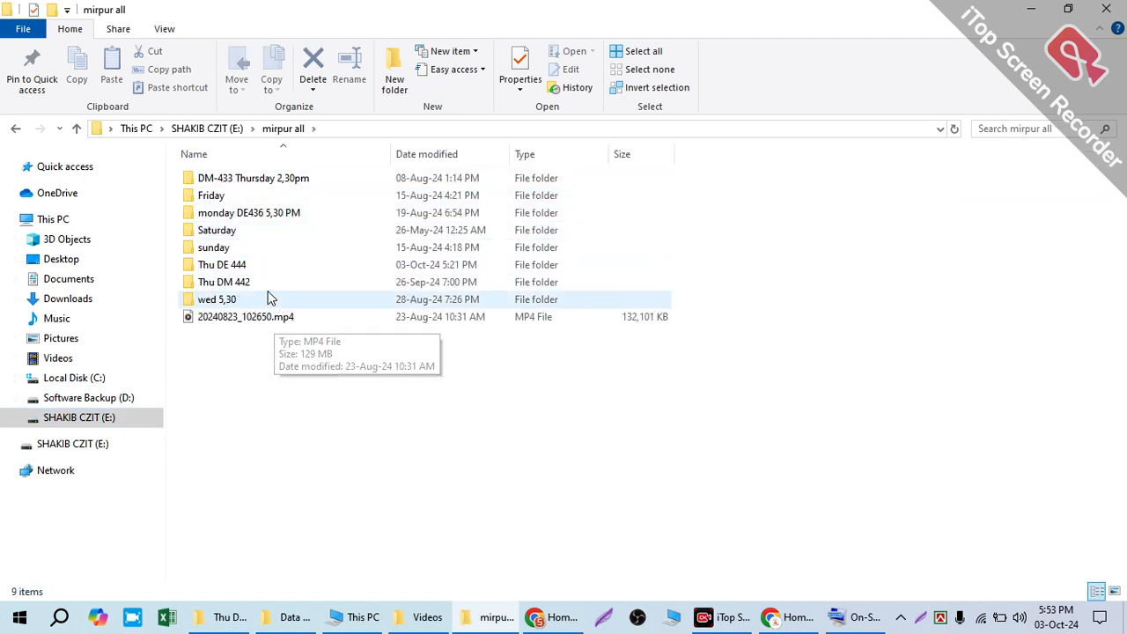
double_click(260, 290)
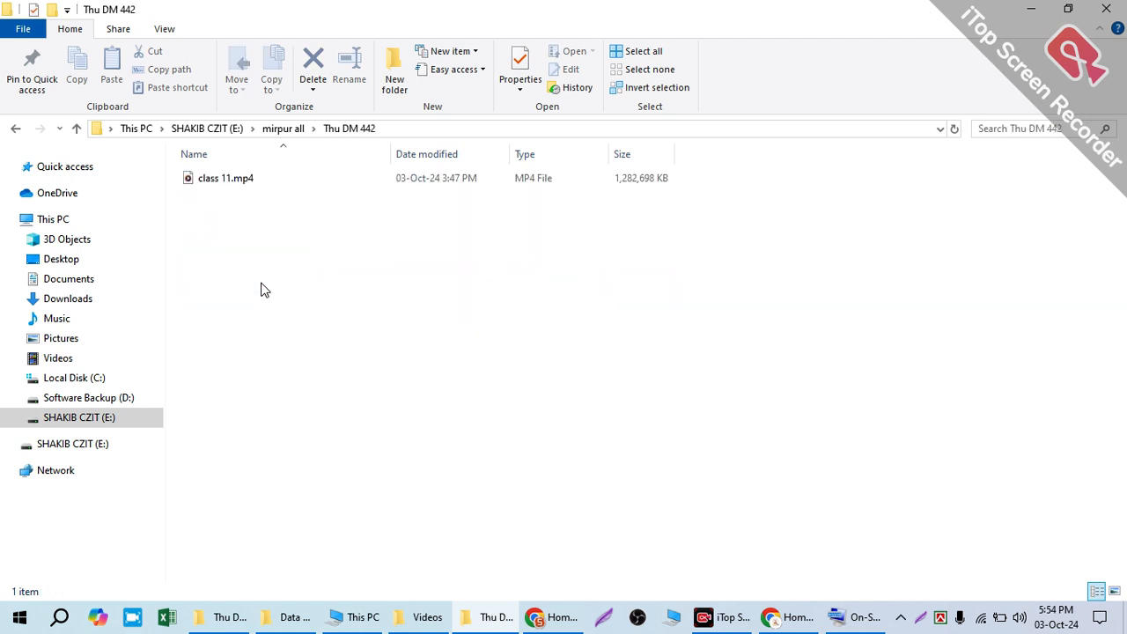
left_click(274, 130)
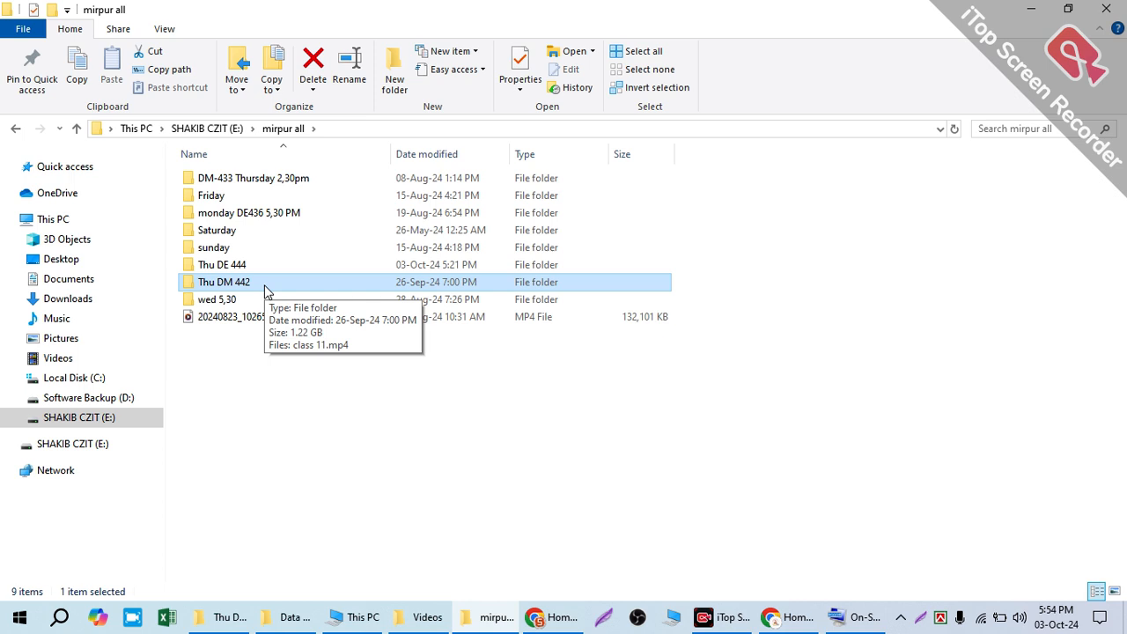
double_click(267, 291)
Step: Create a Word document named class 02.docx in the Thu DM 442 folder and open it
right_click(234, 218)
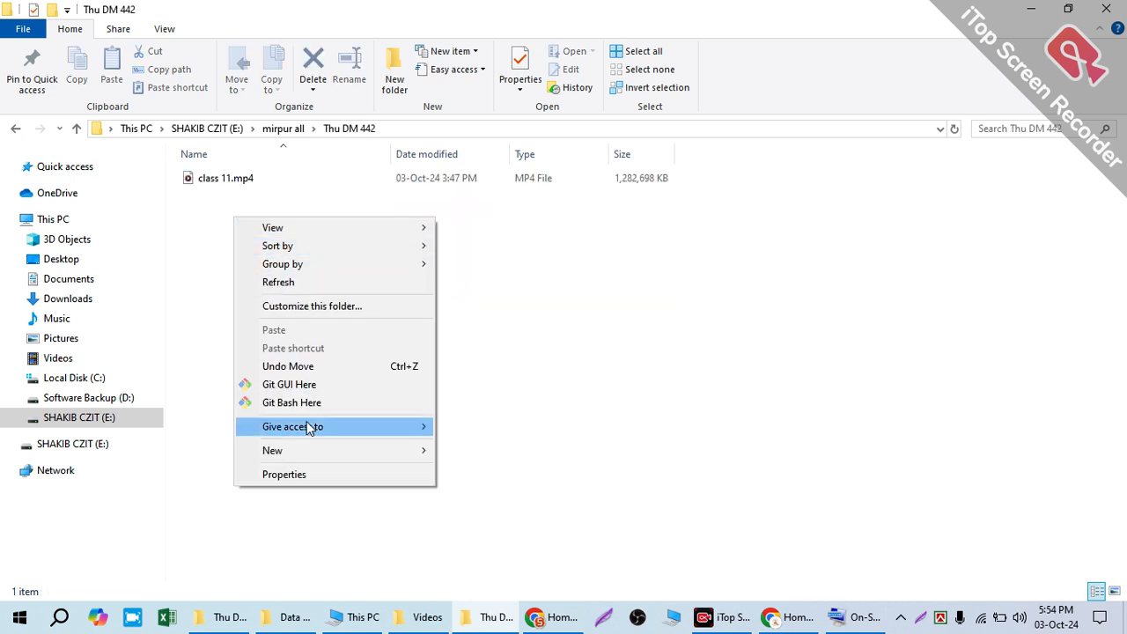
mouse_move(308, 448)
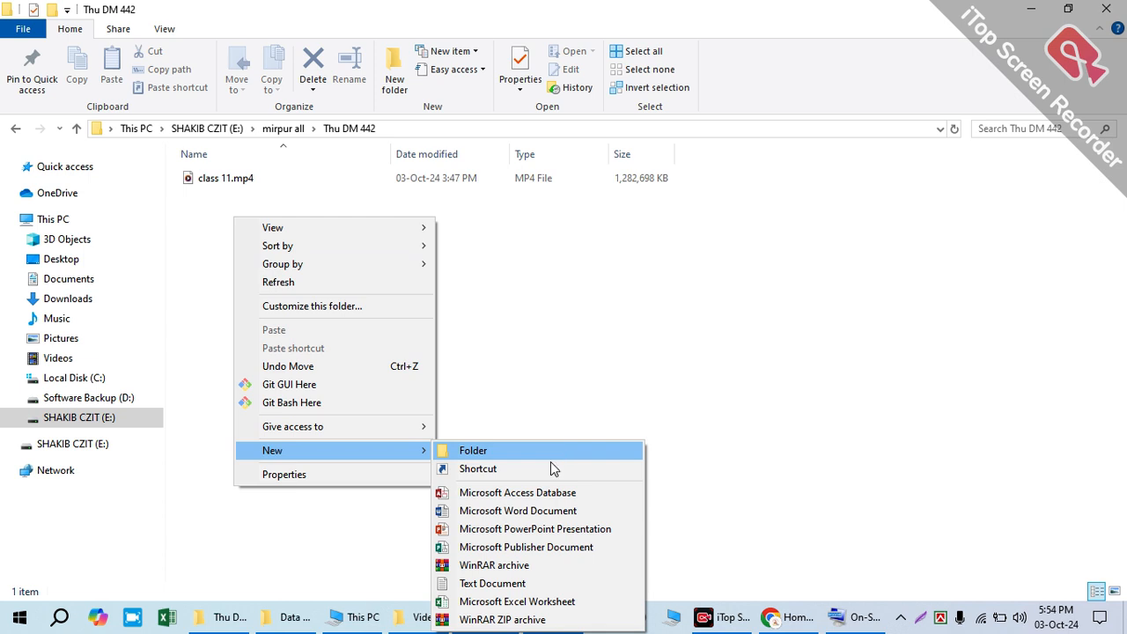
left_click(558, 511)
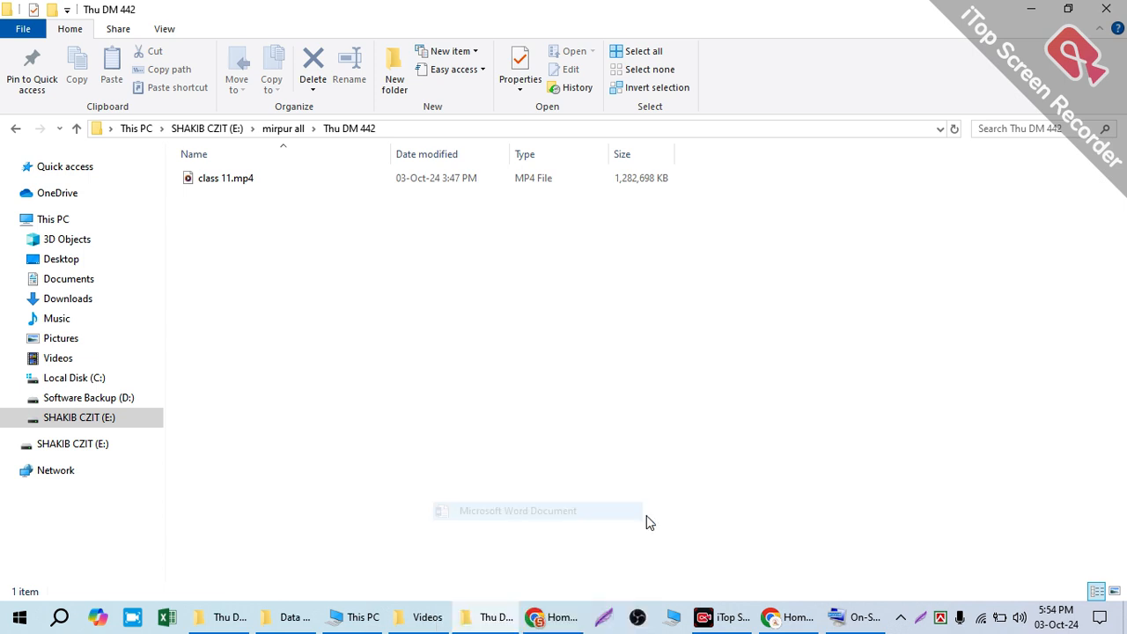
key("BackSpace")
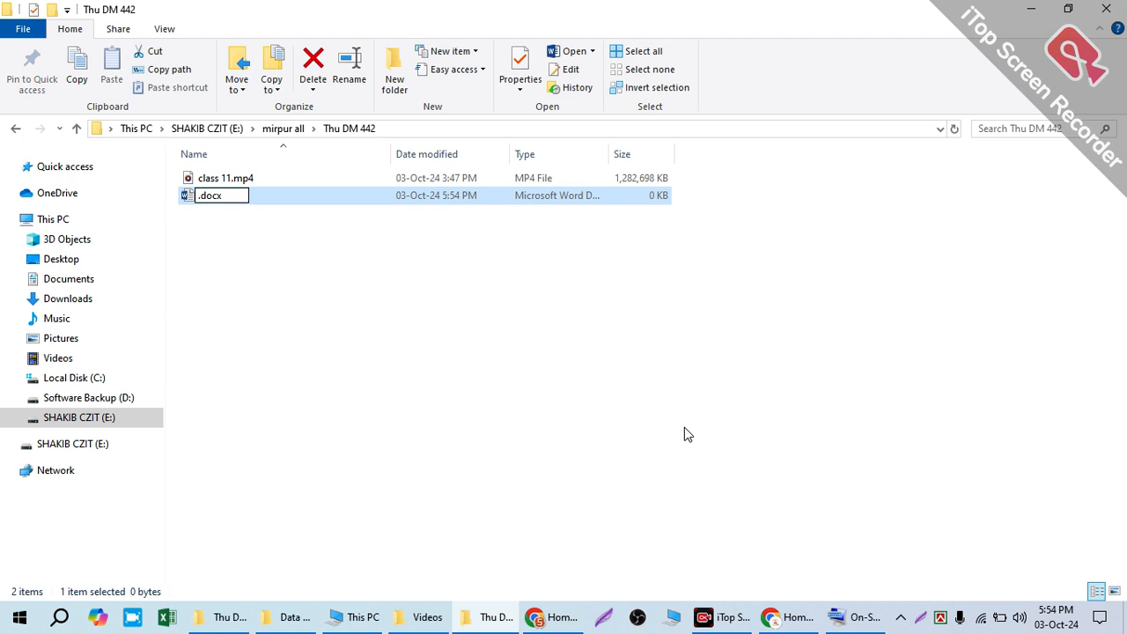
type("class 02")
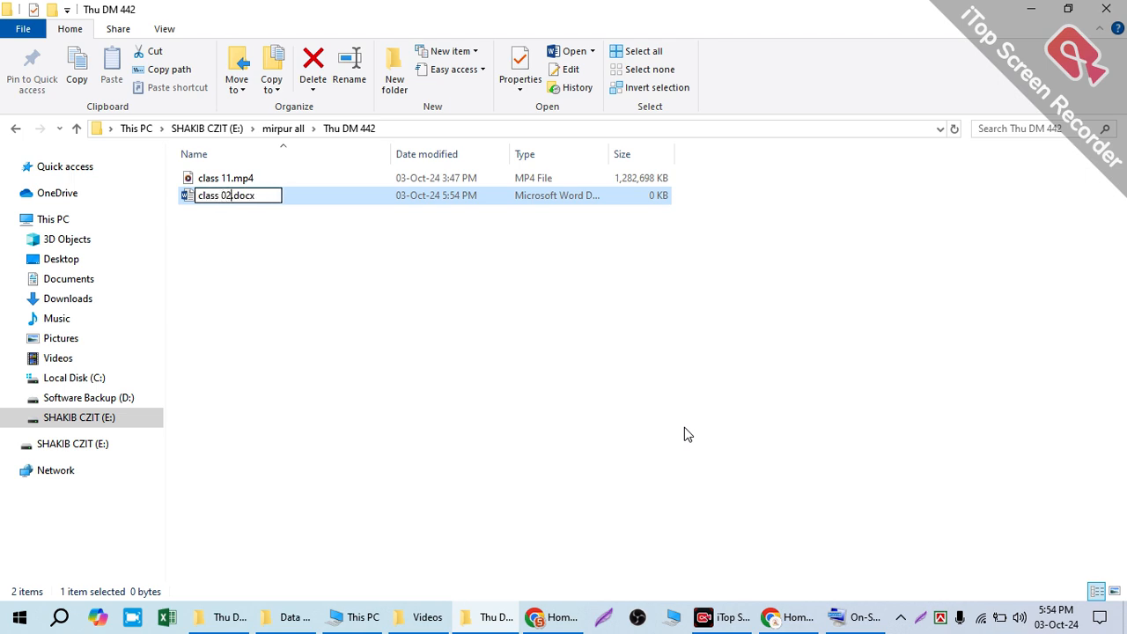
key("Return")
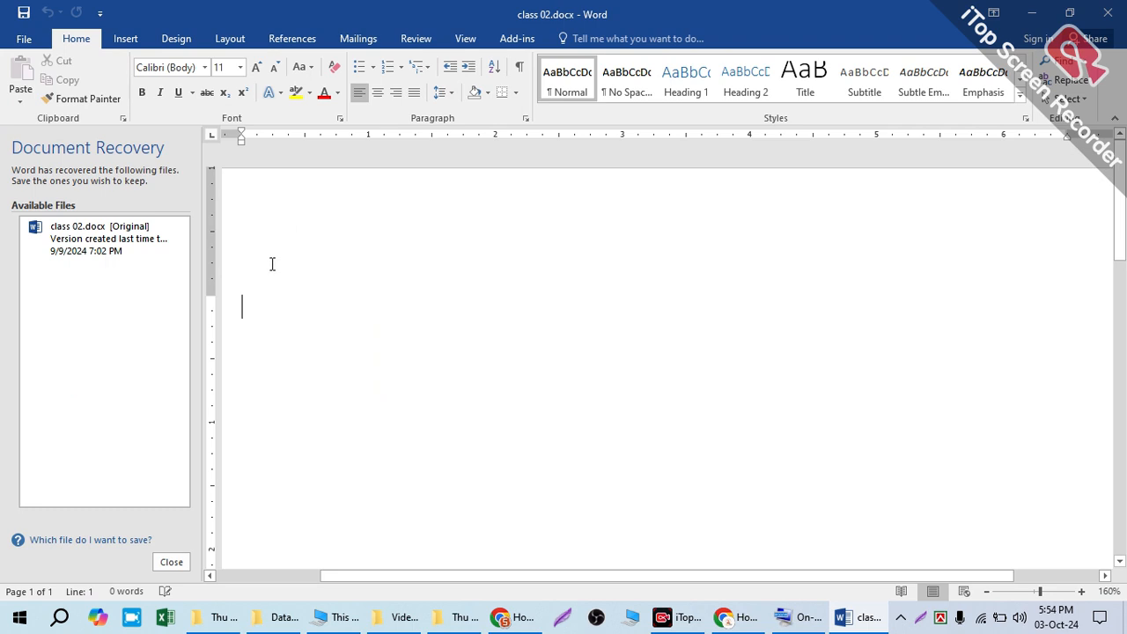
Step: Write "Page Name : Towba" as the first line of the document
type("Page")
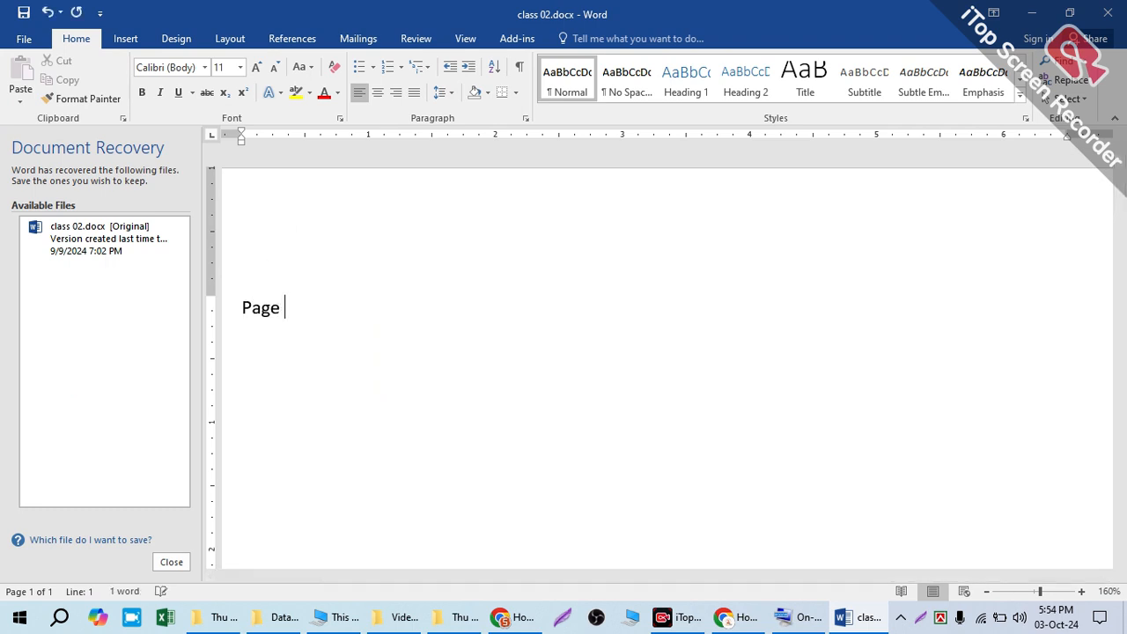
type(" Name : ")
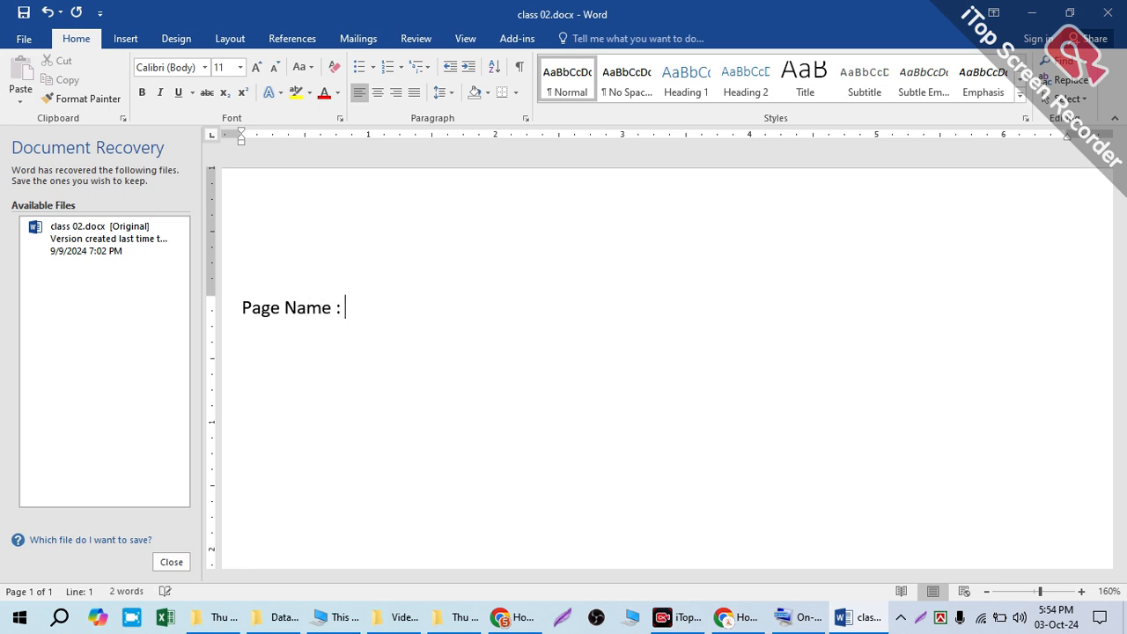
type("Tow")
key("BackSpace")
type("q")
key("BackSpace")
key("BackSpace")
type("oq")
key("BackSpace")
type("wba")
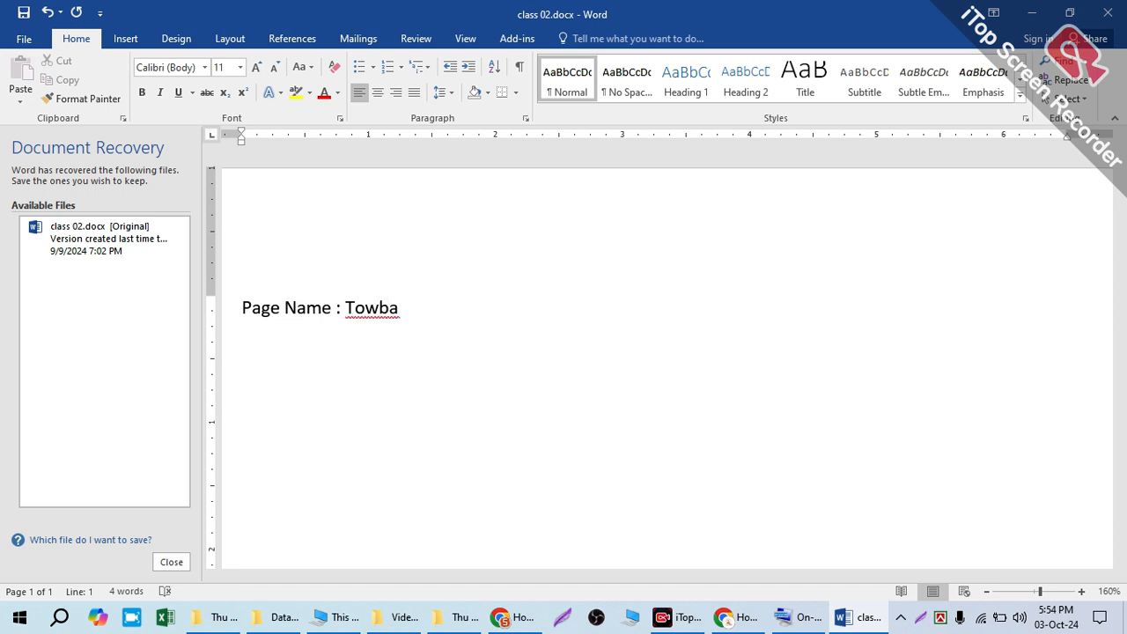
Step: Add a second line reading "Category : Islamic content creator"
key("Return")
type("va")
key("BackSpace")
key("BackSpace")
type("category ")
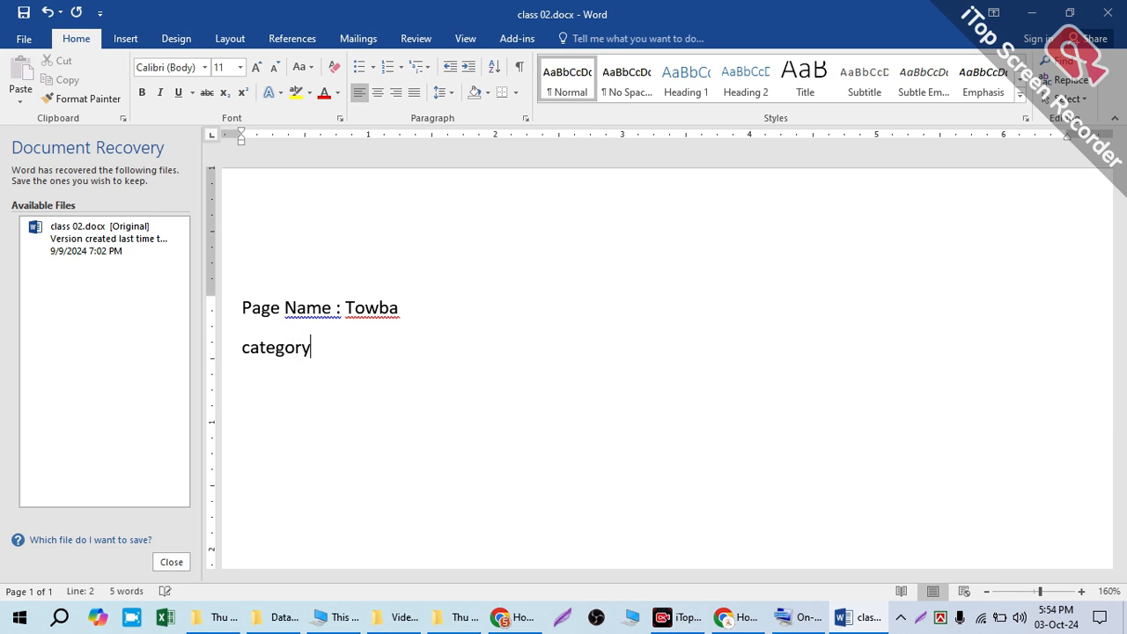
type(":  ism")
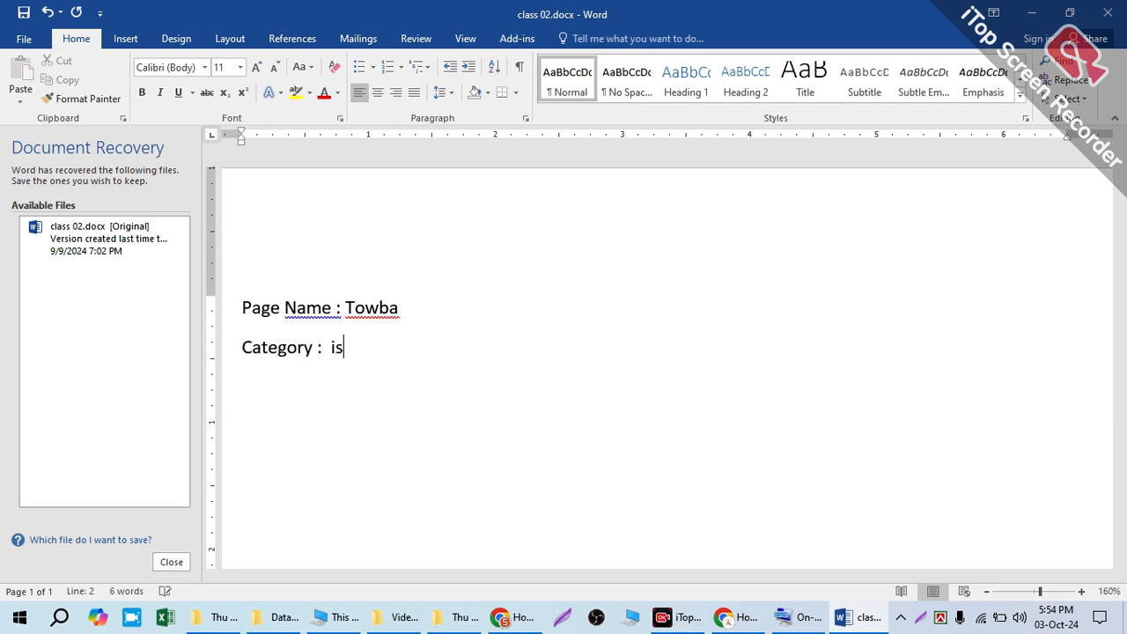
key("BackSpace")
type("lamic")
type("c co")
type("nten")
type("t csre")
key("BackSpace")
key("BackSpace")
key("BackSpace")
type("reator")
Step: Add a third line listing the page requirements "Email , phn, logo, banner, address"
key("Return")
type("email ")
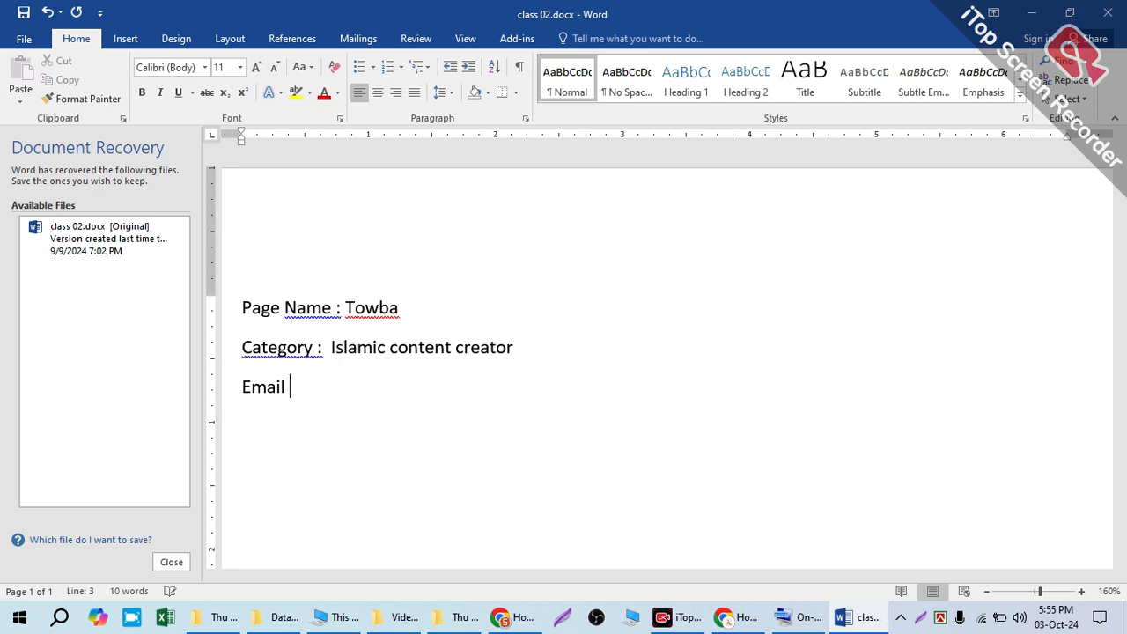
type(", phn.address")
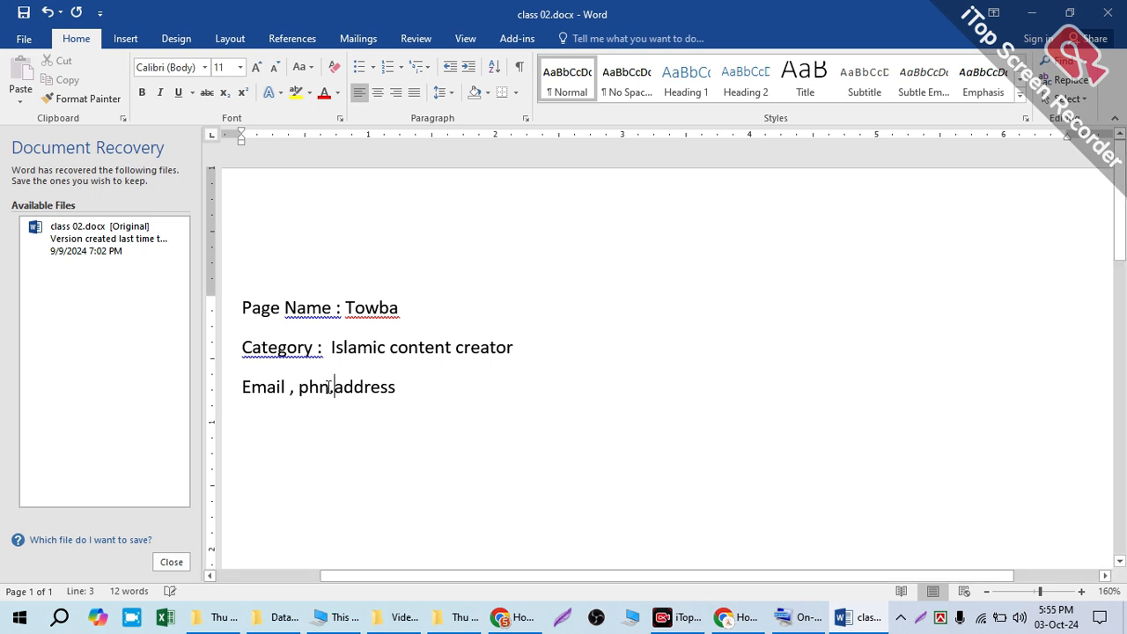
key("BackSpace")
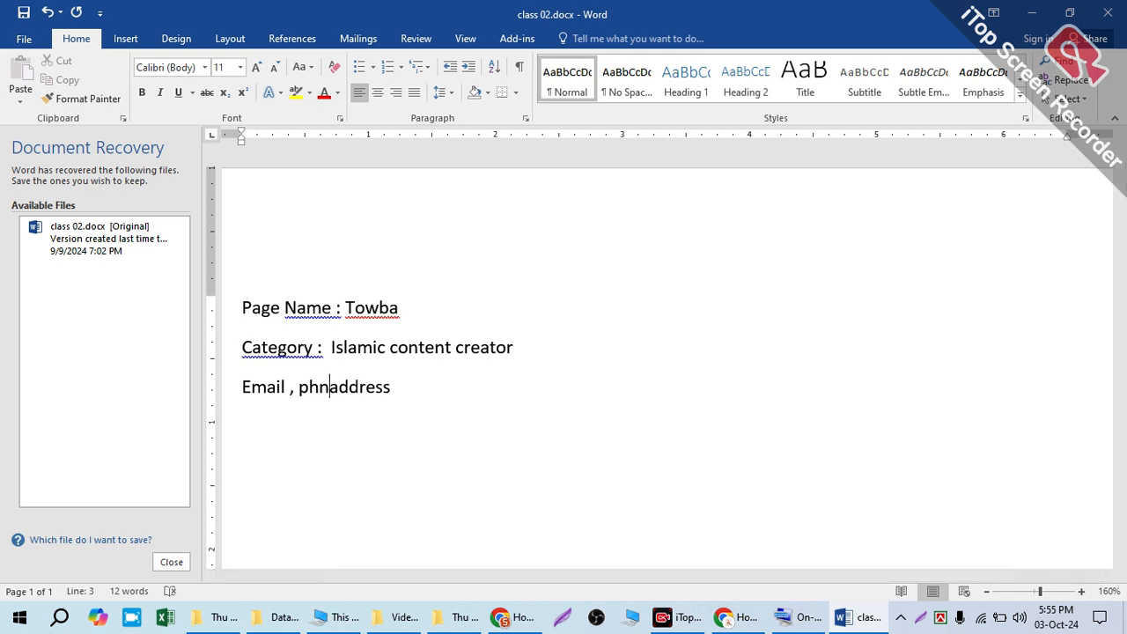
type(",logo,banner")
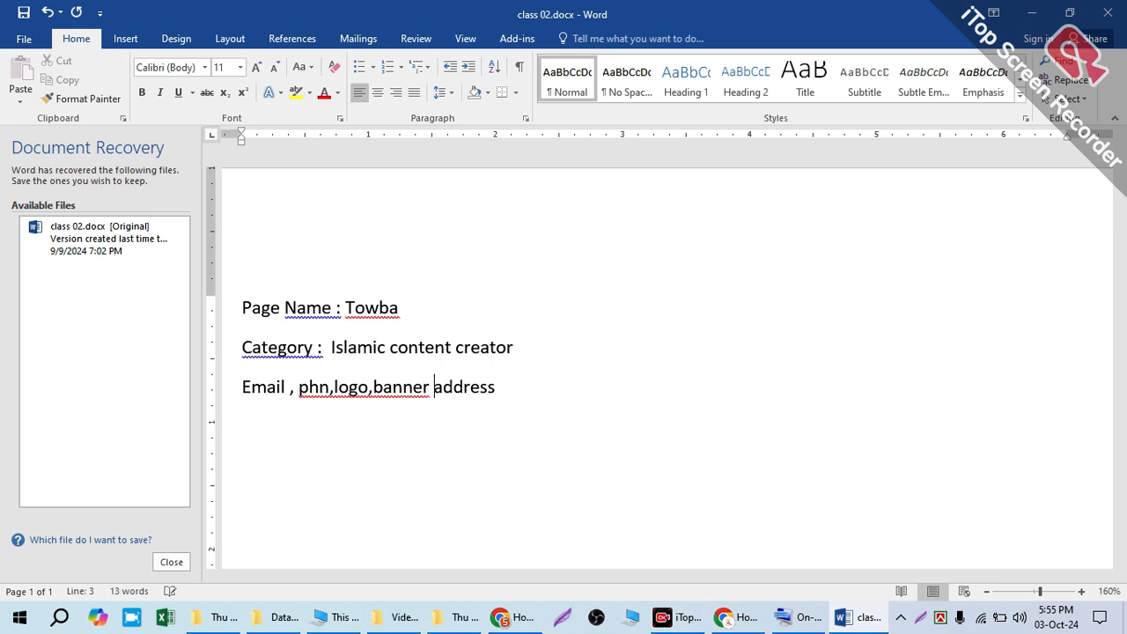
key("BackSpace")
type(",")
right_click(449, 343)
key("Escape")
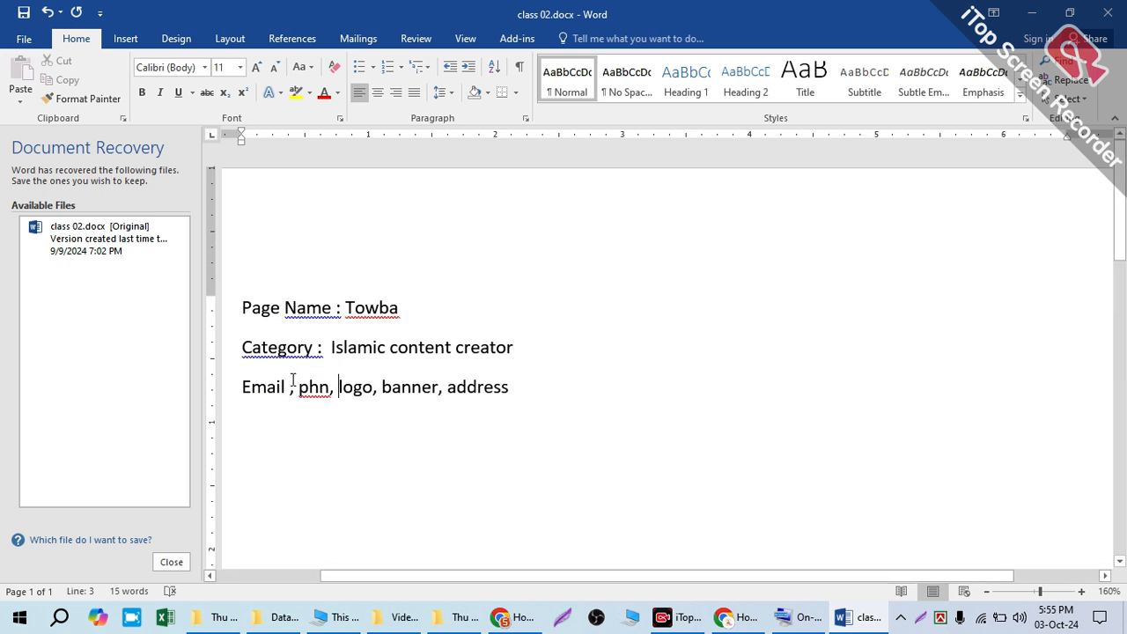
left_click_drag(529, 388, 214, 379)
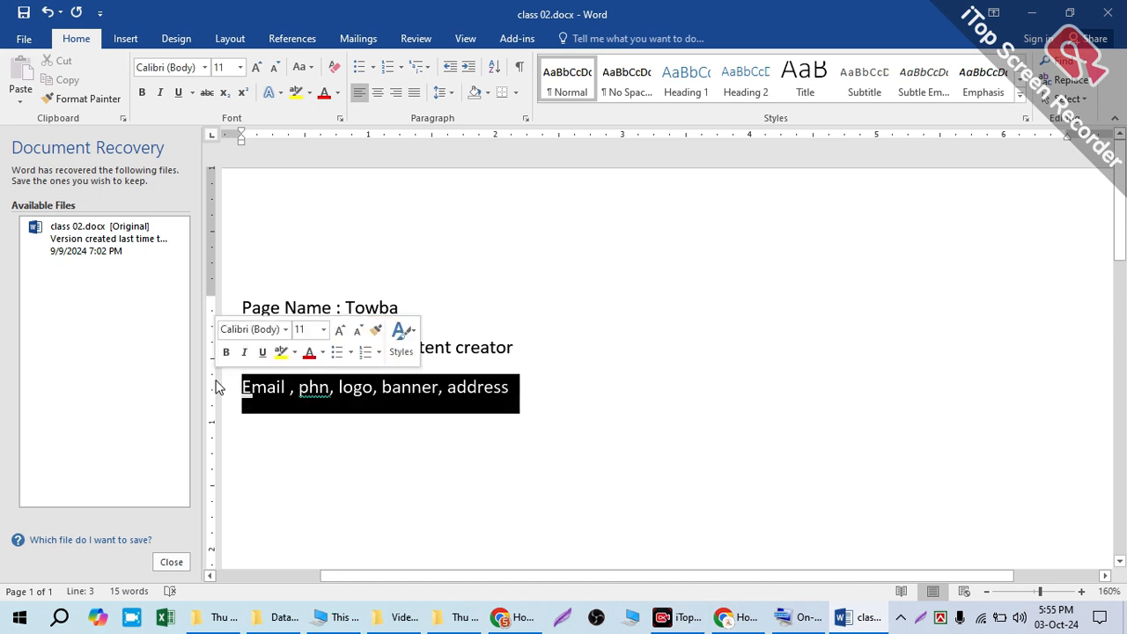
left_click(363, 389)
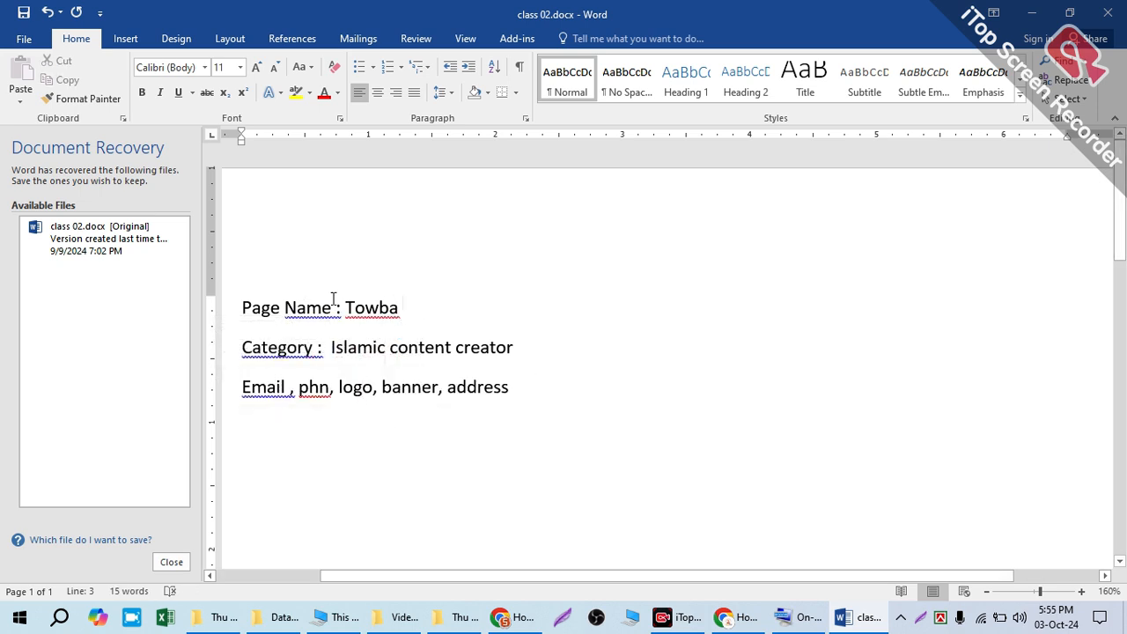
Step: Correct the spelling of the page name to "Tawba"
left_click_drag(351, 300, 332, 296)
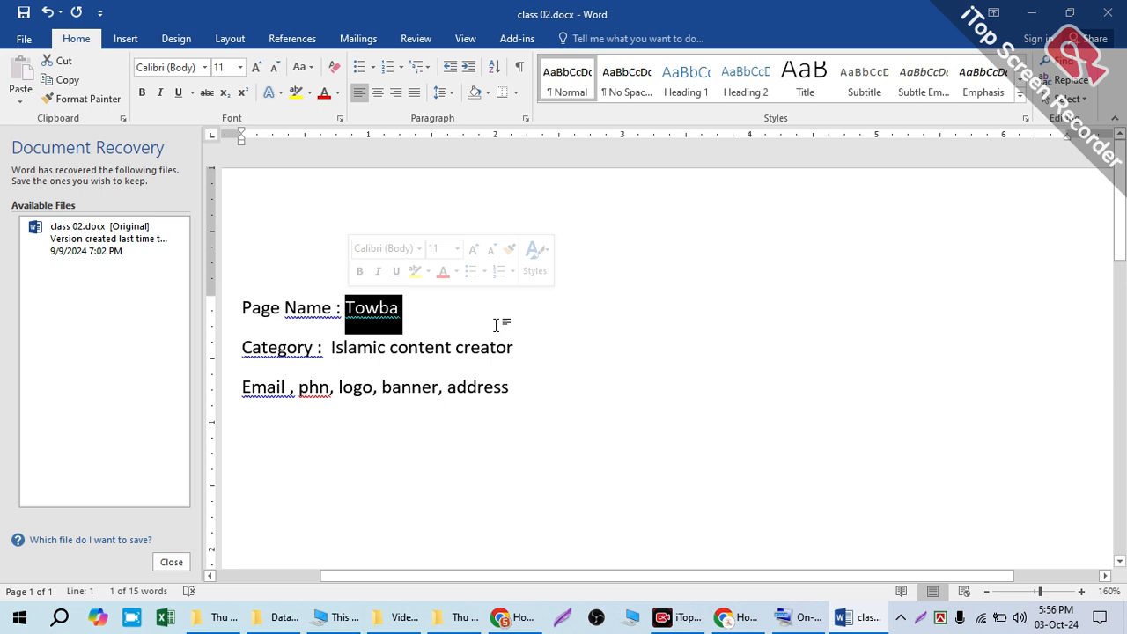
left_click(363, 310)
key("BackSpace")
type("a")
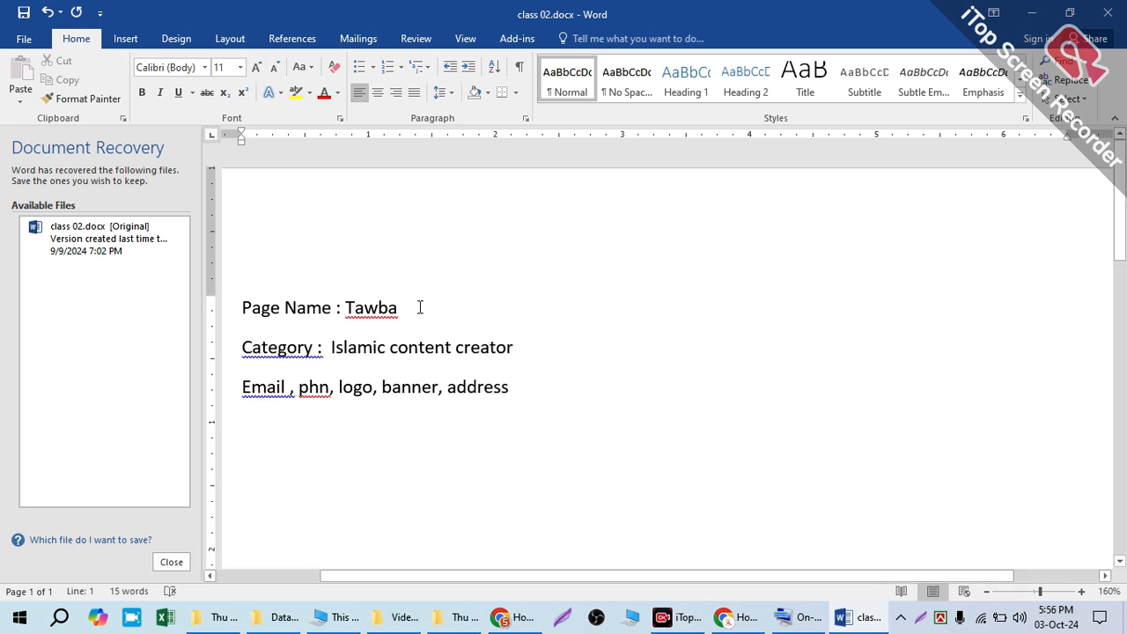
left_click_drag(319, 345, 655, 330)
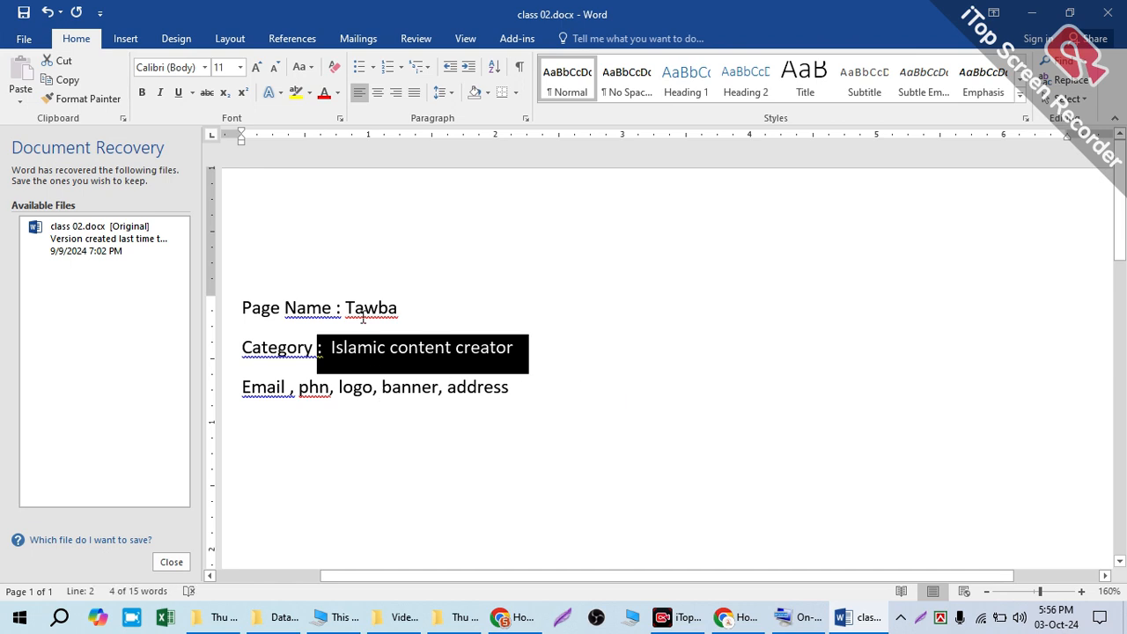
double_click(344, 300)
left_click(473, 308)
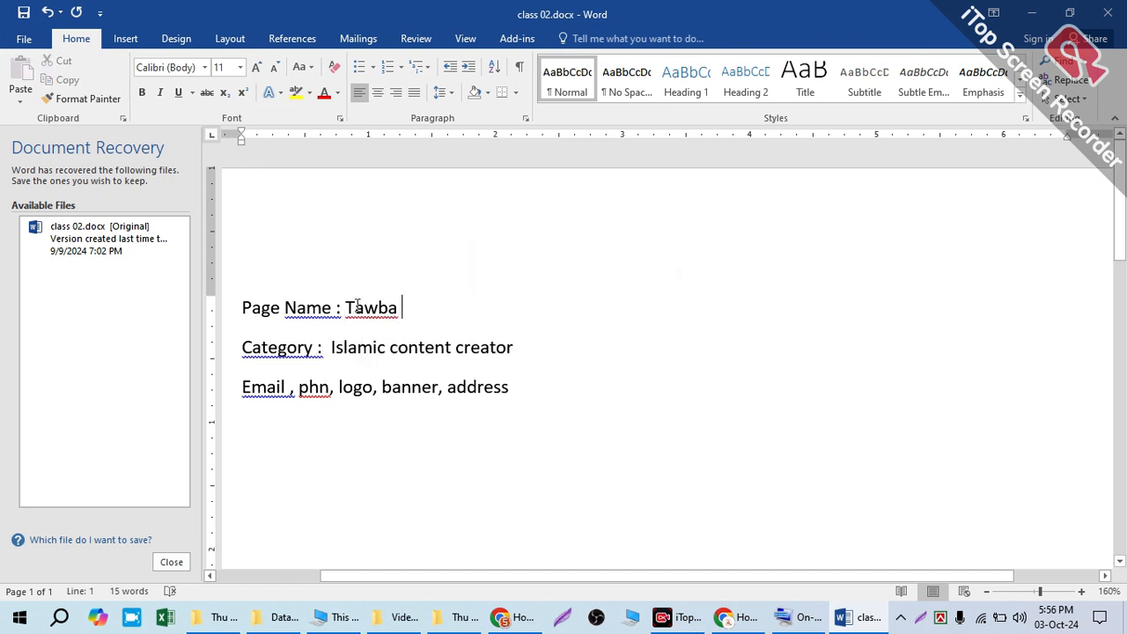
left_click_drag(340, 306, 417, 296)
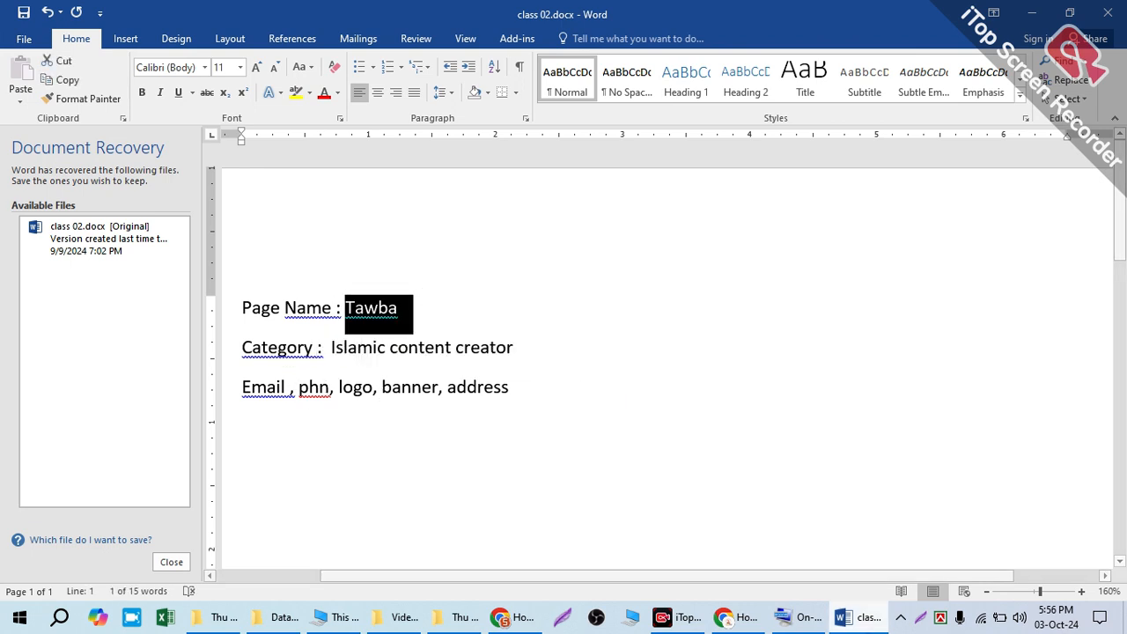
Step: Switch to Canva in the Education team's browser window and search Canva Templates for "Islamic content cretor logo"
left_click(725, 619)
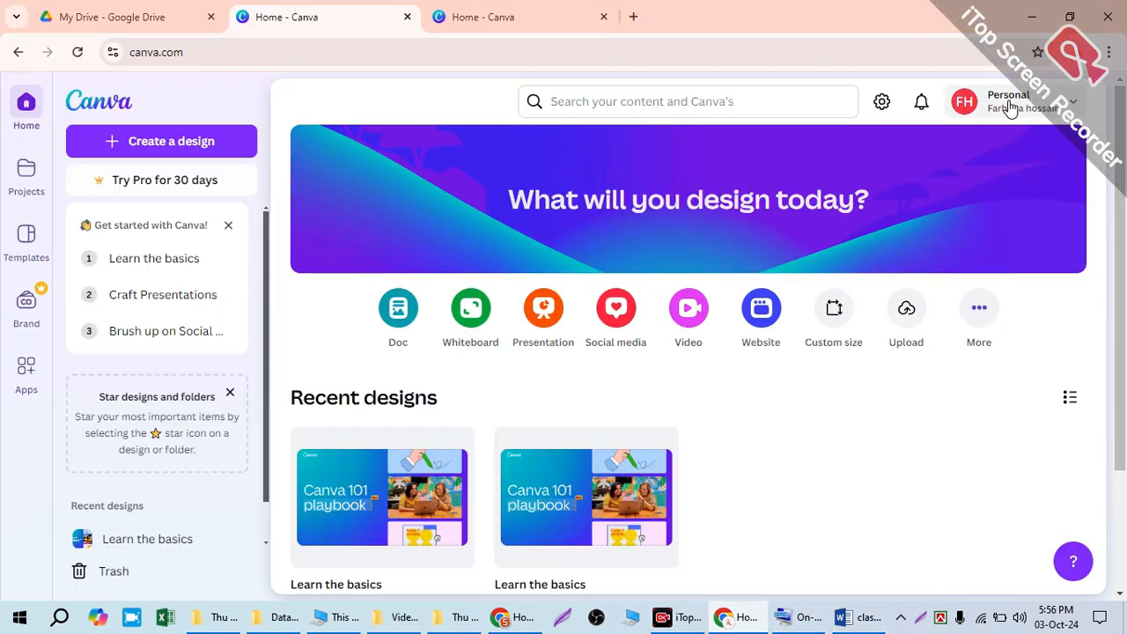
left_click(500, 620)
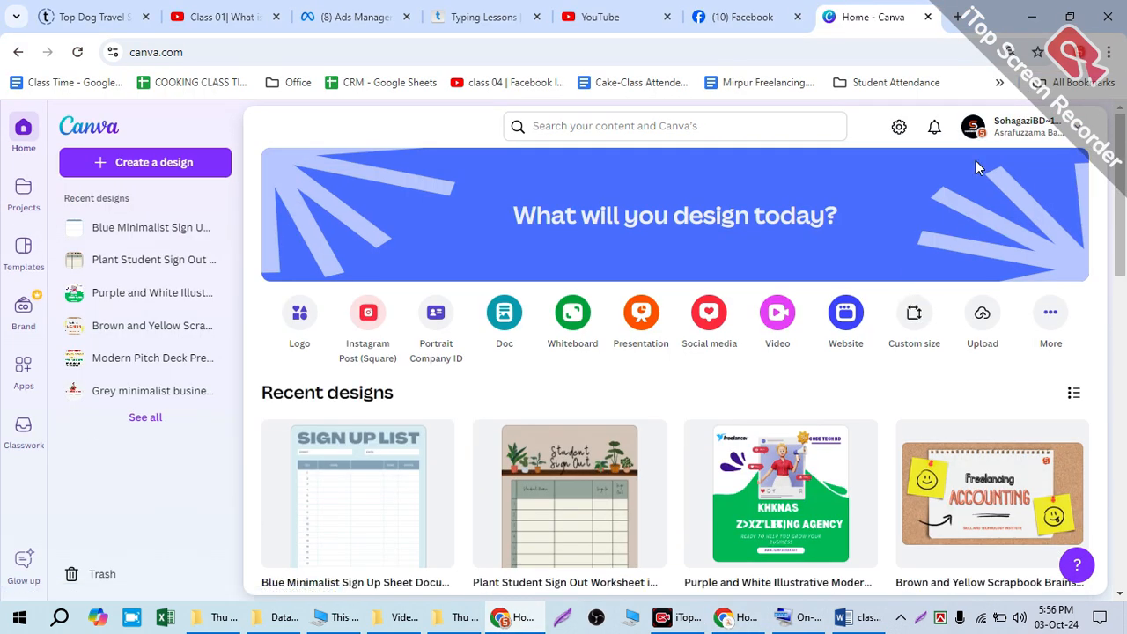
left_click(558, 116)
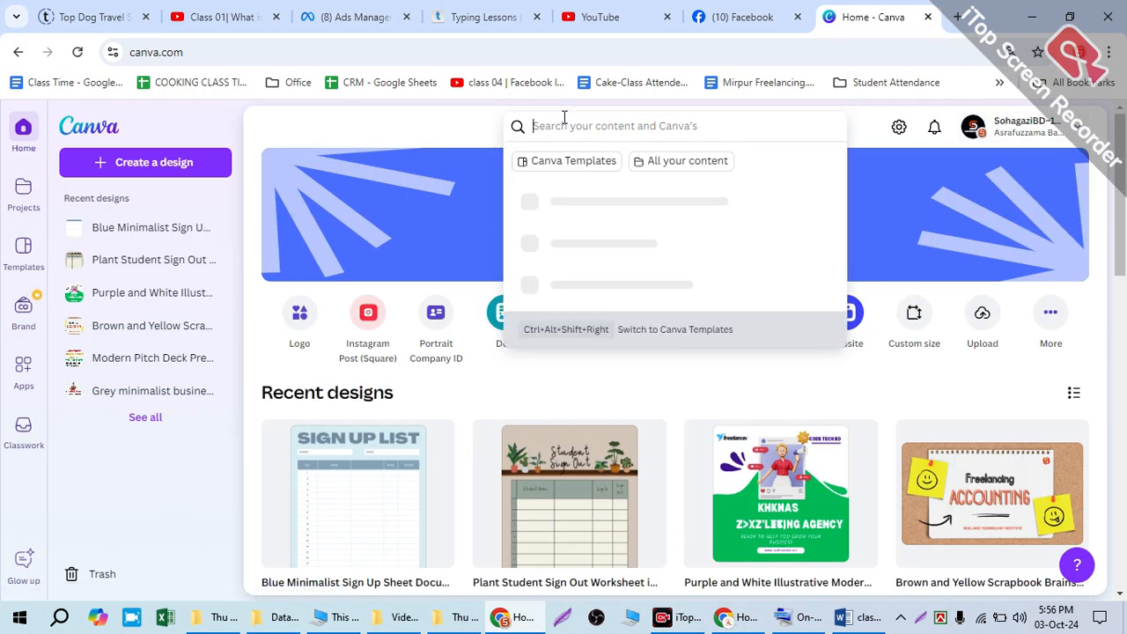
left_click(554, 160)
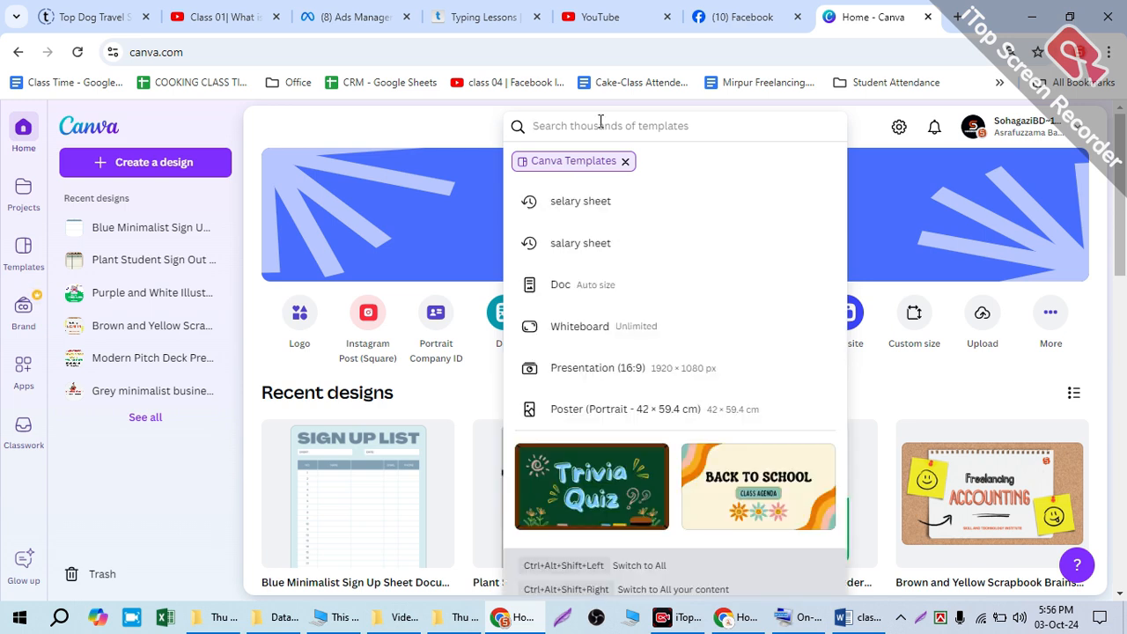
type("l")
type("slam")
type("ic cont")
type("ent cr")
type("et")
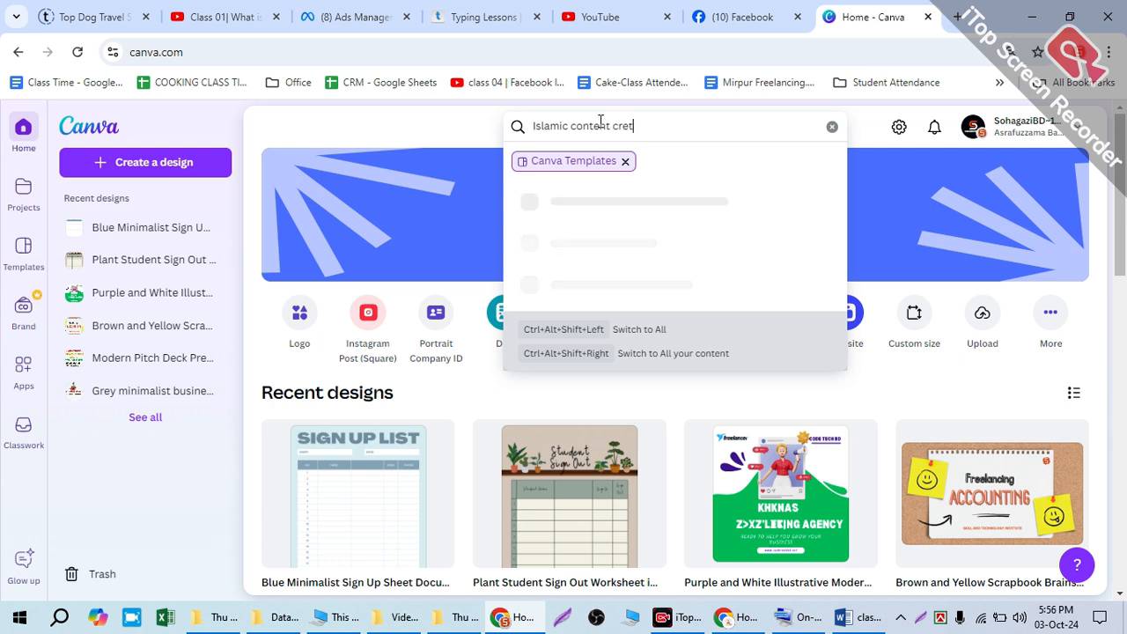
type("or logo")
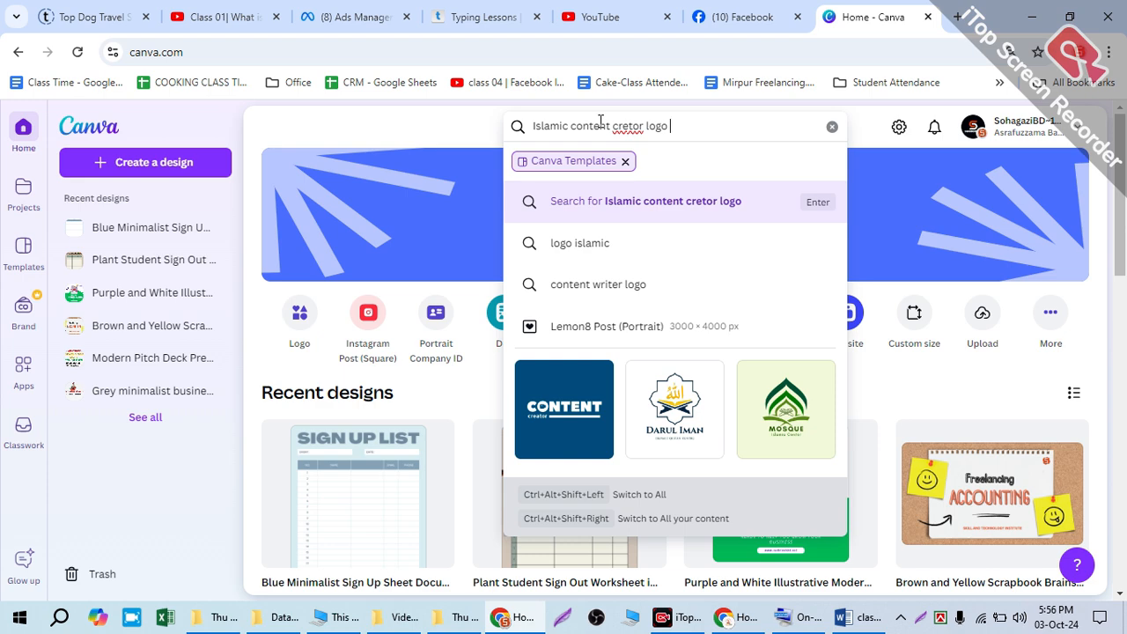
key("Return")
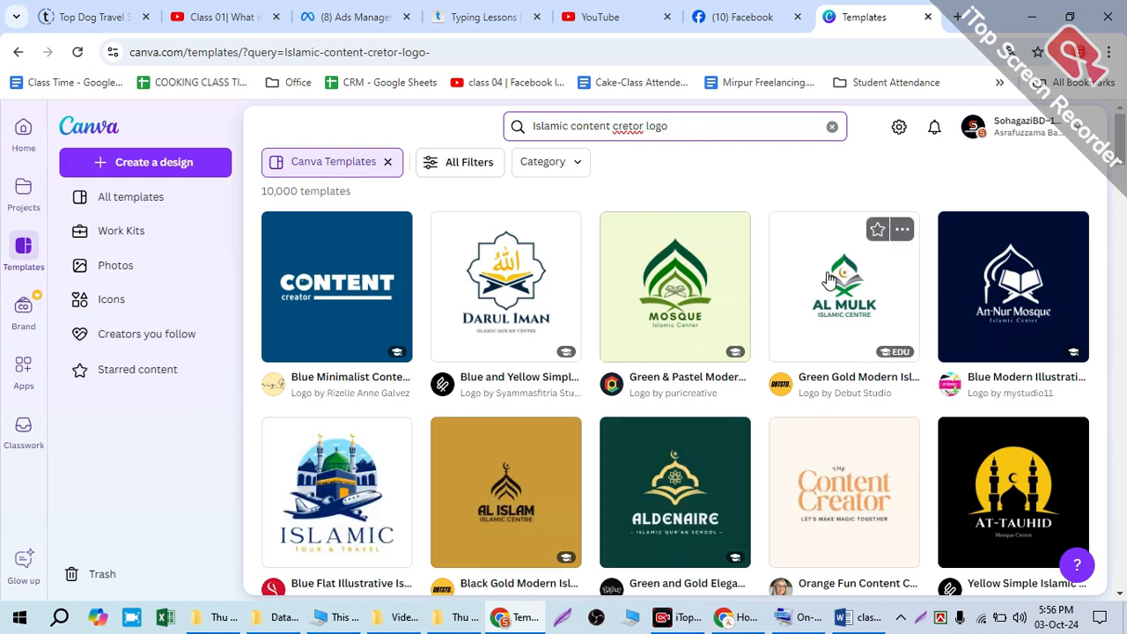
Step: Filter the template search results to the Logos category under Marketing
scroll(523, 402, "down", 3)
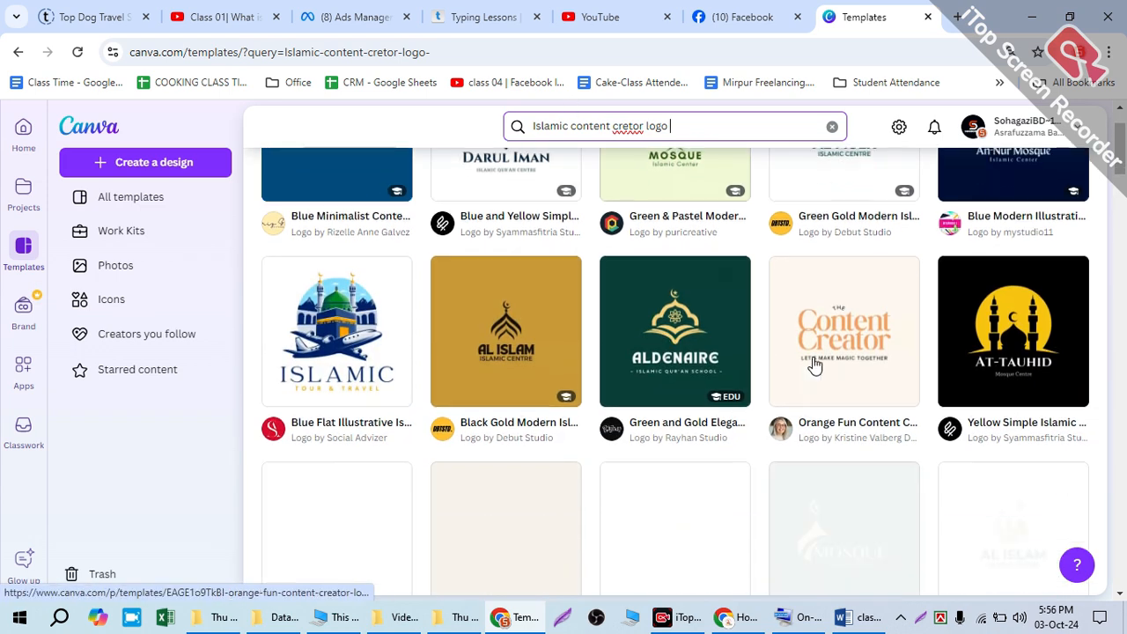
scroll(933, 373, "up", 2)
scroll(934, 379, "down", 5)
scroll(816, 376, "up", 6)
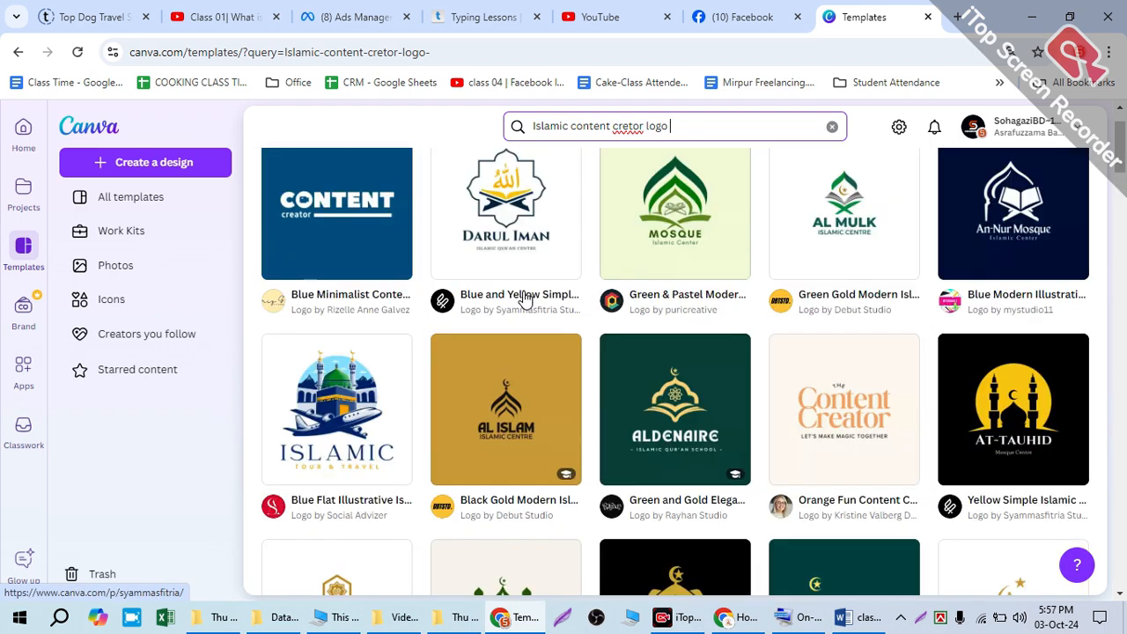
left_click(444, 174)
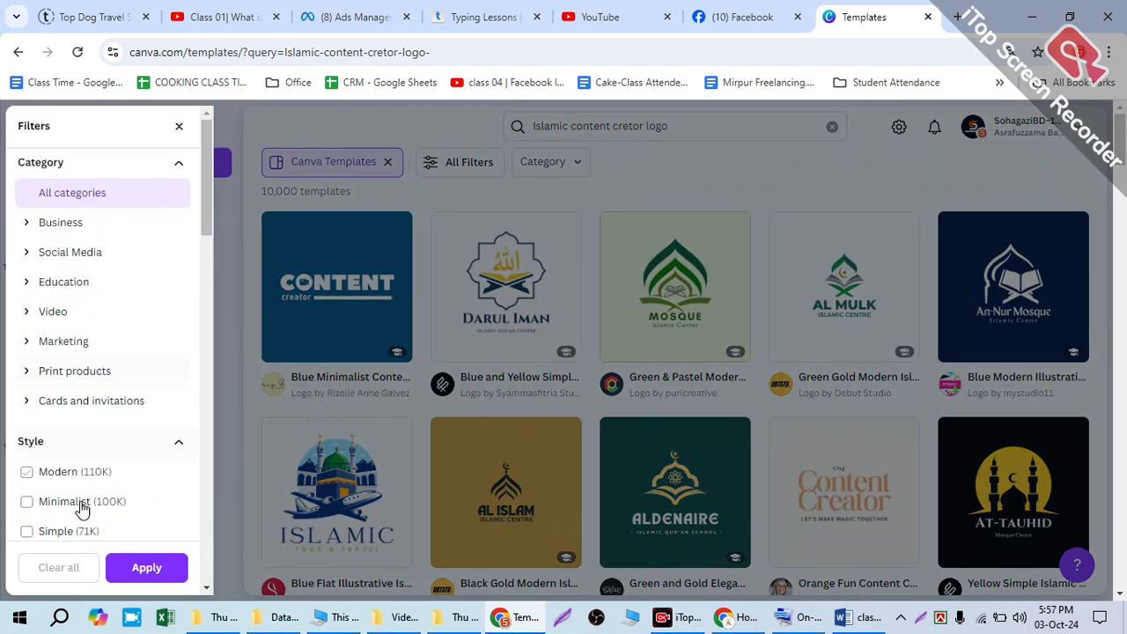
scroll(53, 370, "down", 1)
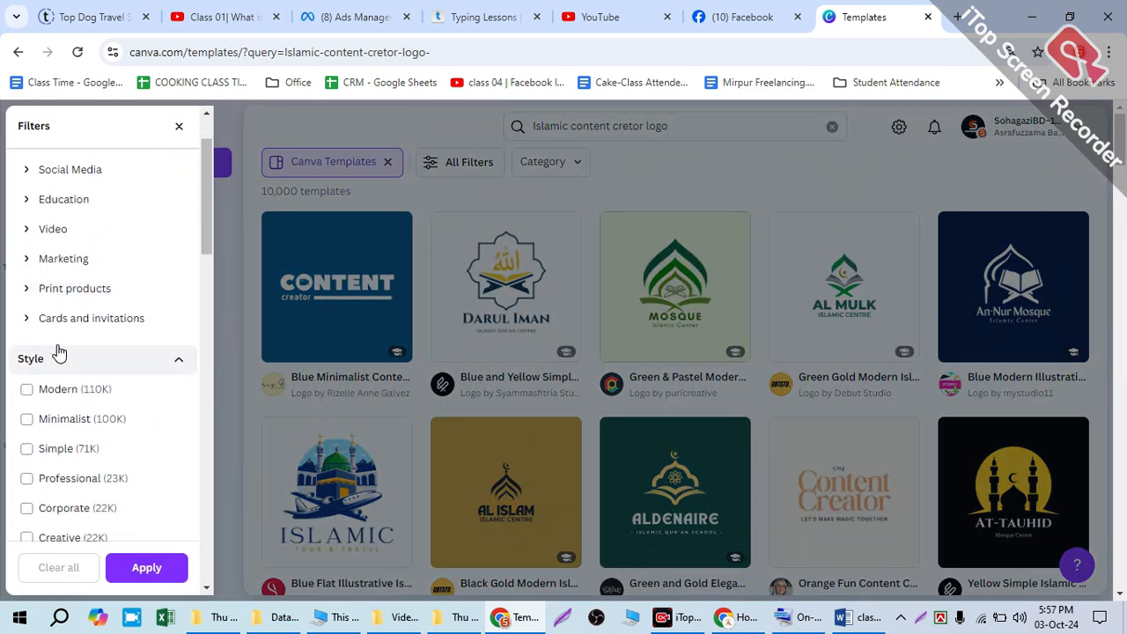
left_click(27, 256)
scroll(44, 272, "down", 2)
left_click(53, 184)
left_click(146, 568)
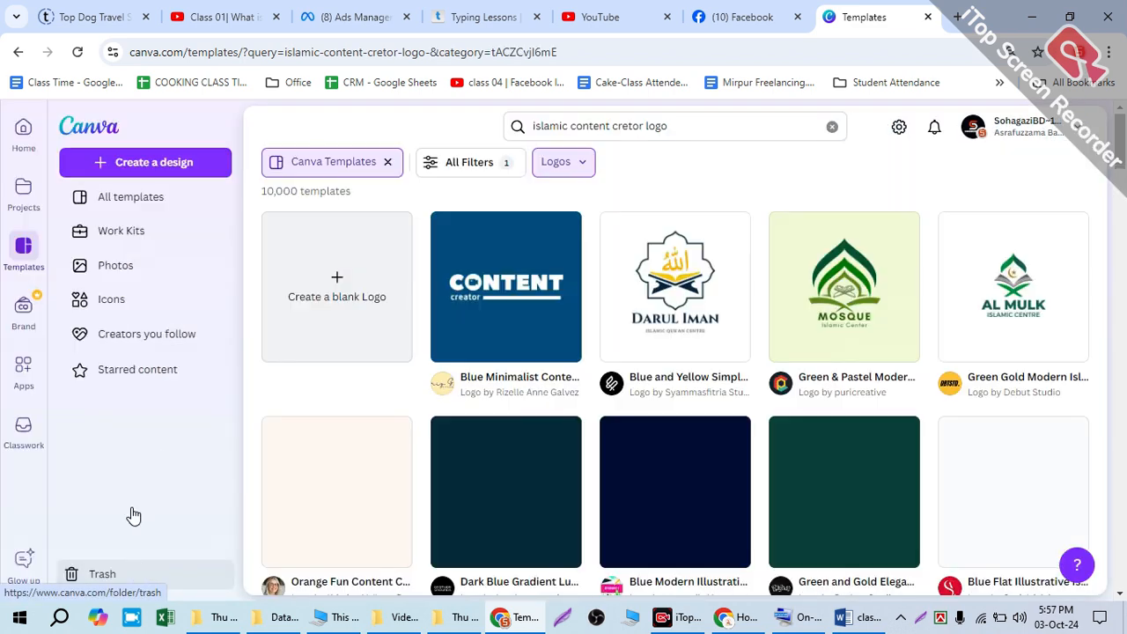
Step: Browse the filtered Islamic logo templates for a suitable design and check the EDU badge on the light-blue Islamic Mosque Logo
scroll(957, 351, "down", 3)
scroll(958, 351, "down", 3)
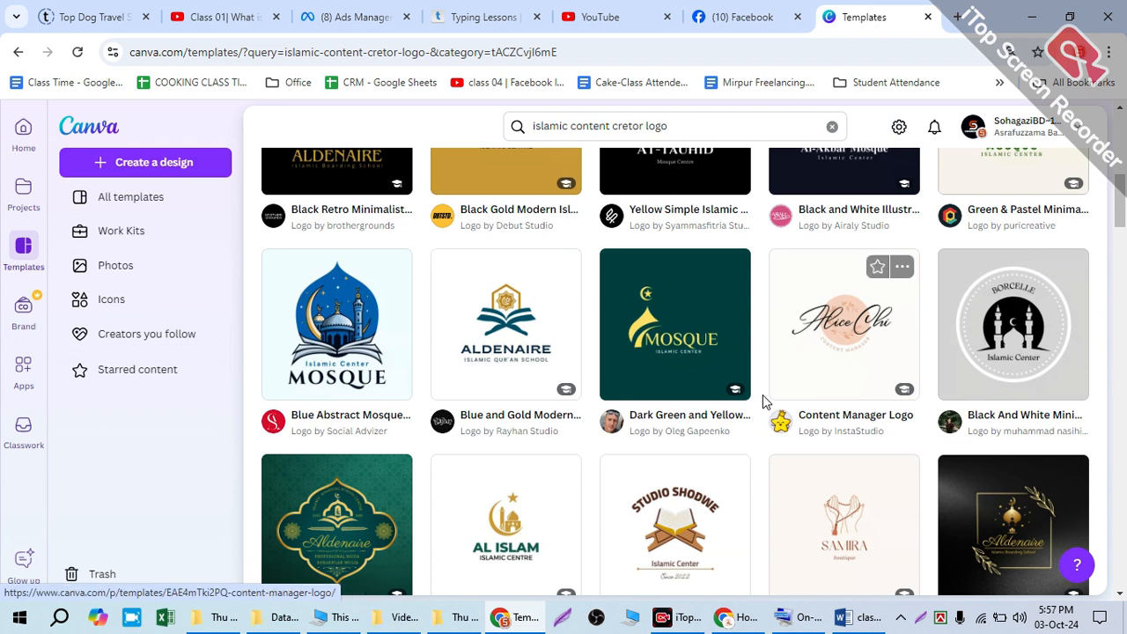
scroll(765, 397, "down", 1)
scroll(922, 428, "down", 4)
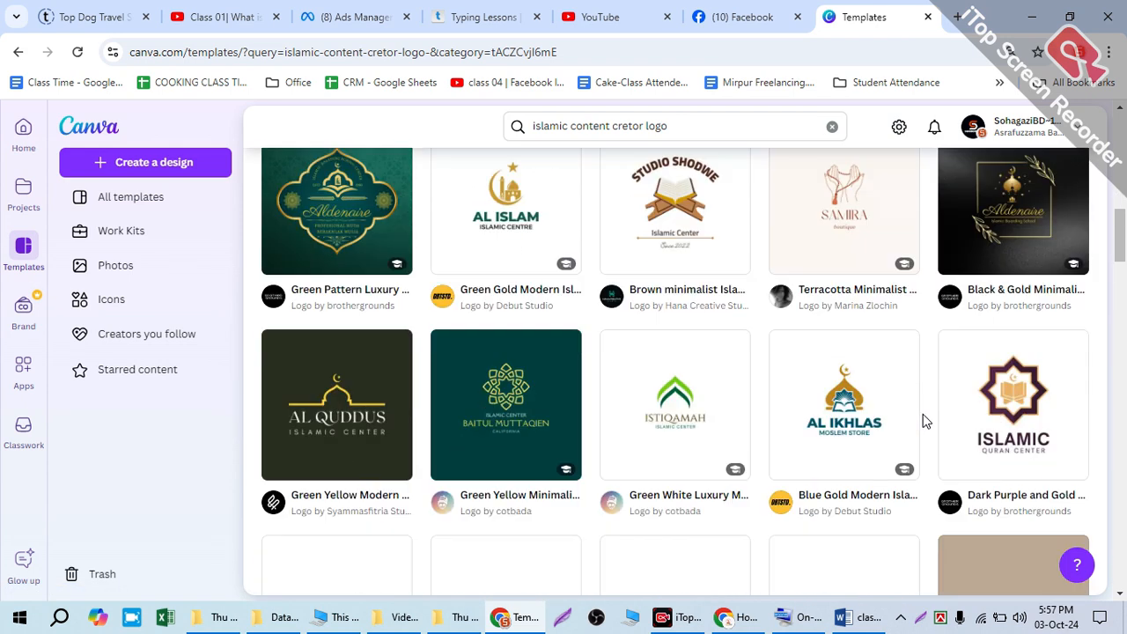
scroll(872, 415, "down", 1)
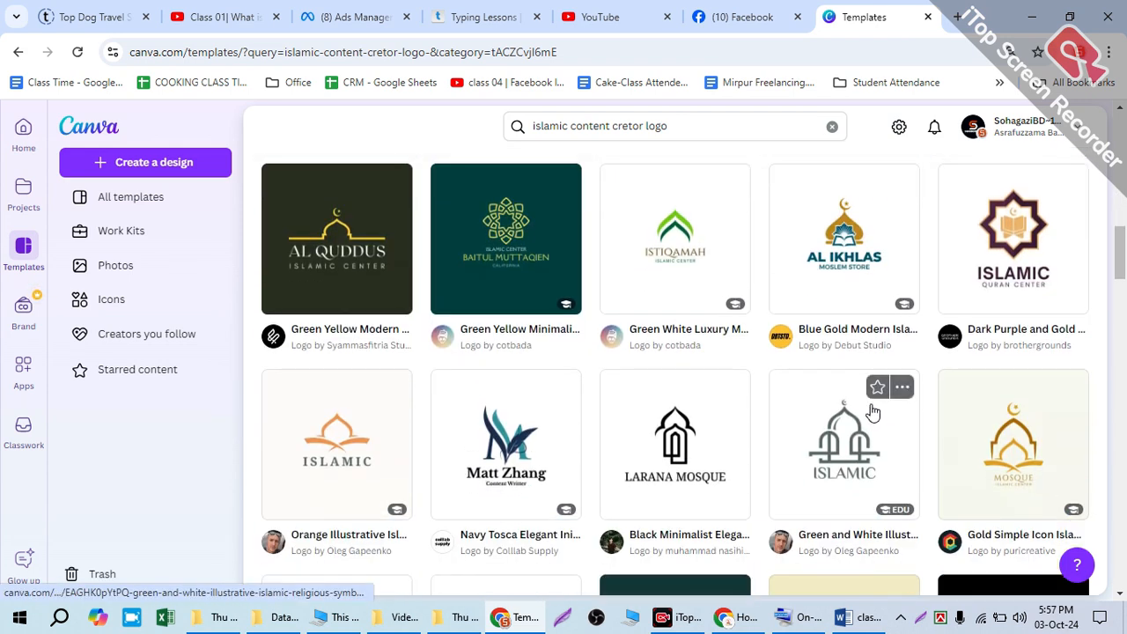
scroll(872, 412, "down", 4)
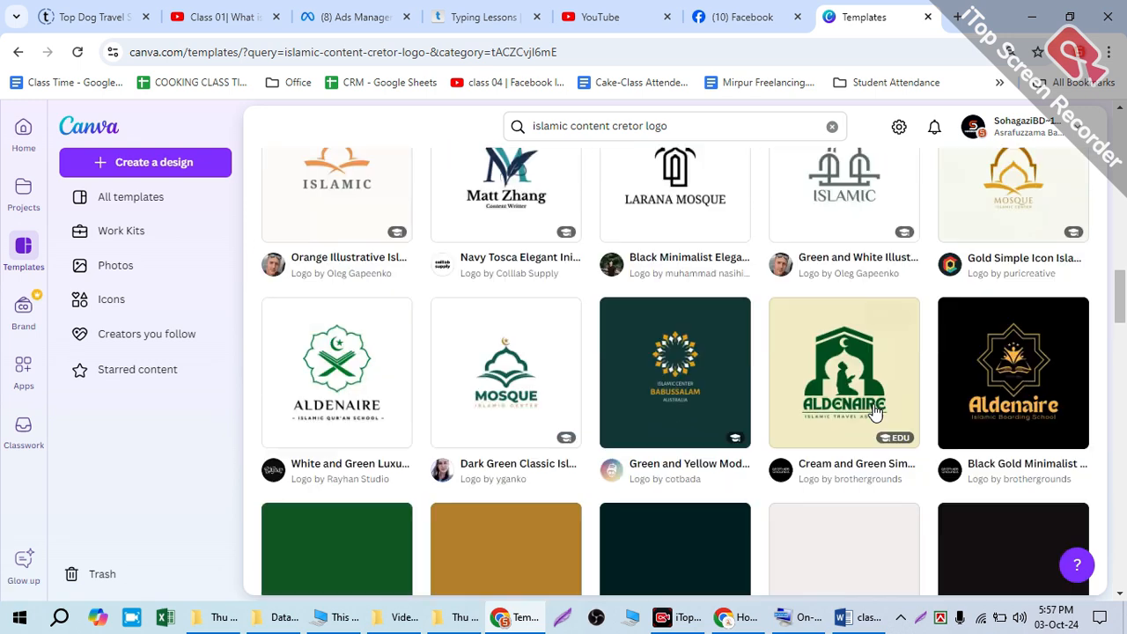
scroll(433, 370, "down", 2)
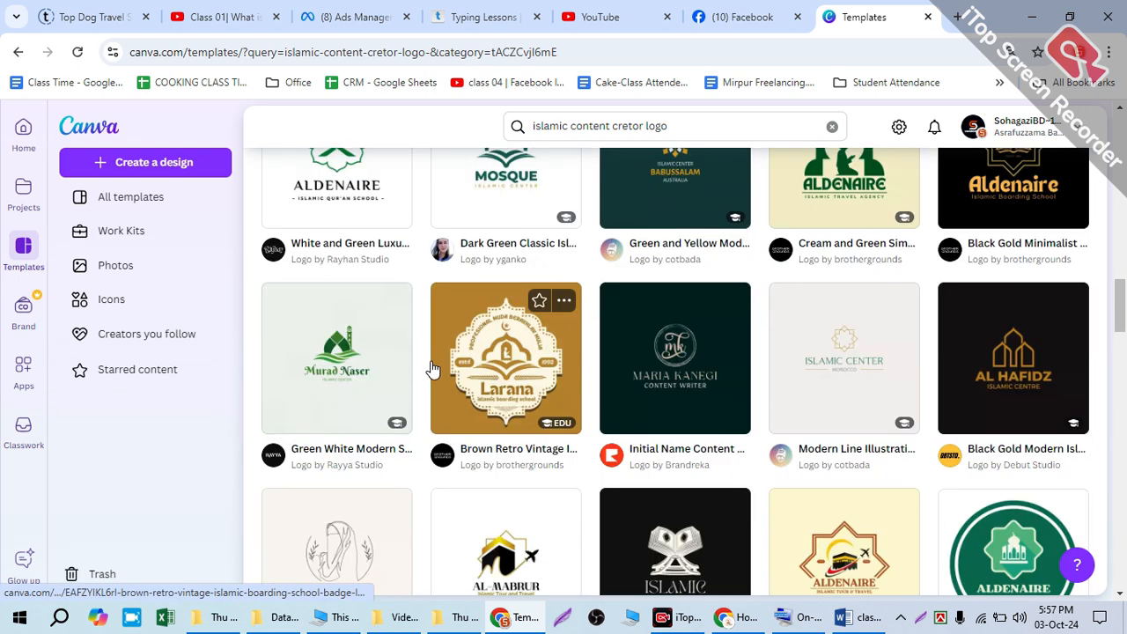
scroll(432, 324, "down", 4)
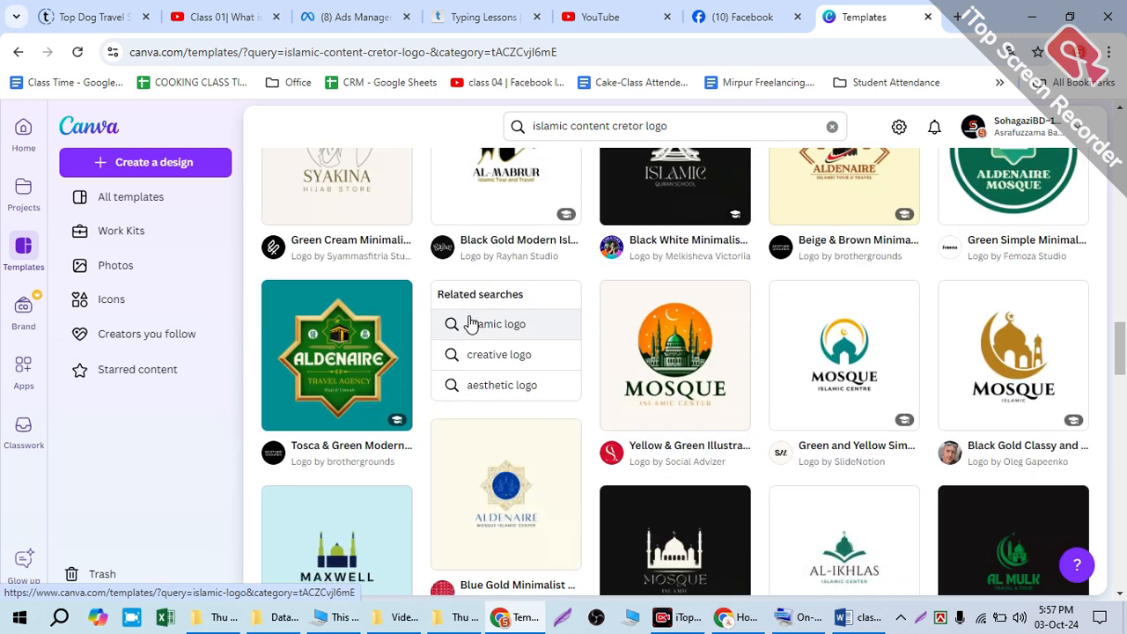
scroll(473, 324, "down", 3)
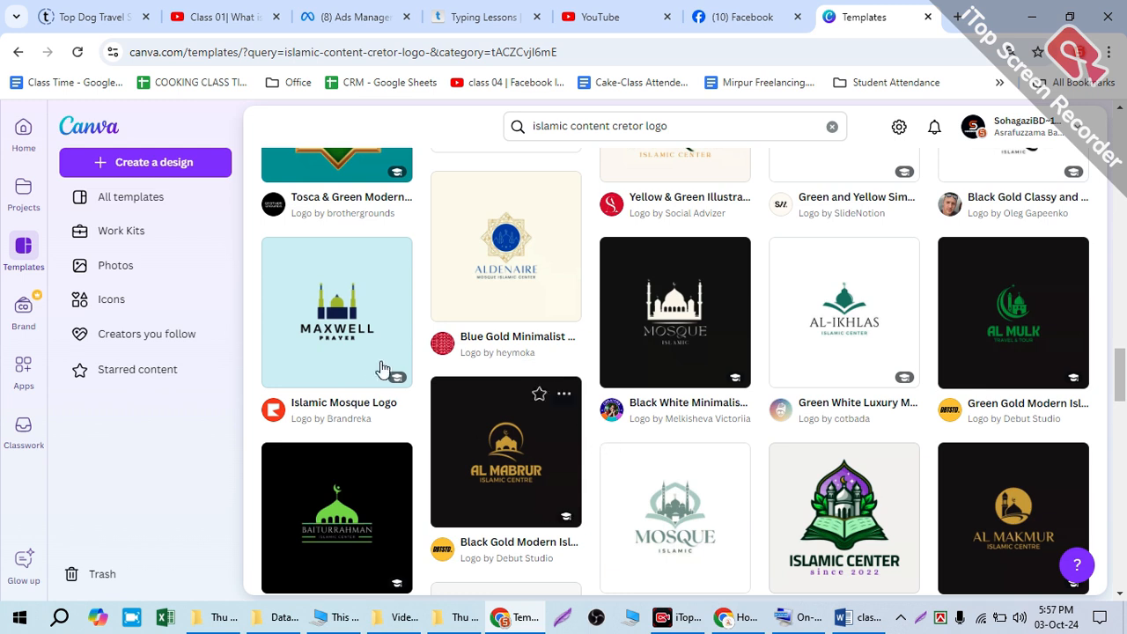
mouse_move(393, 382)
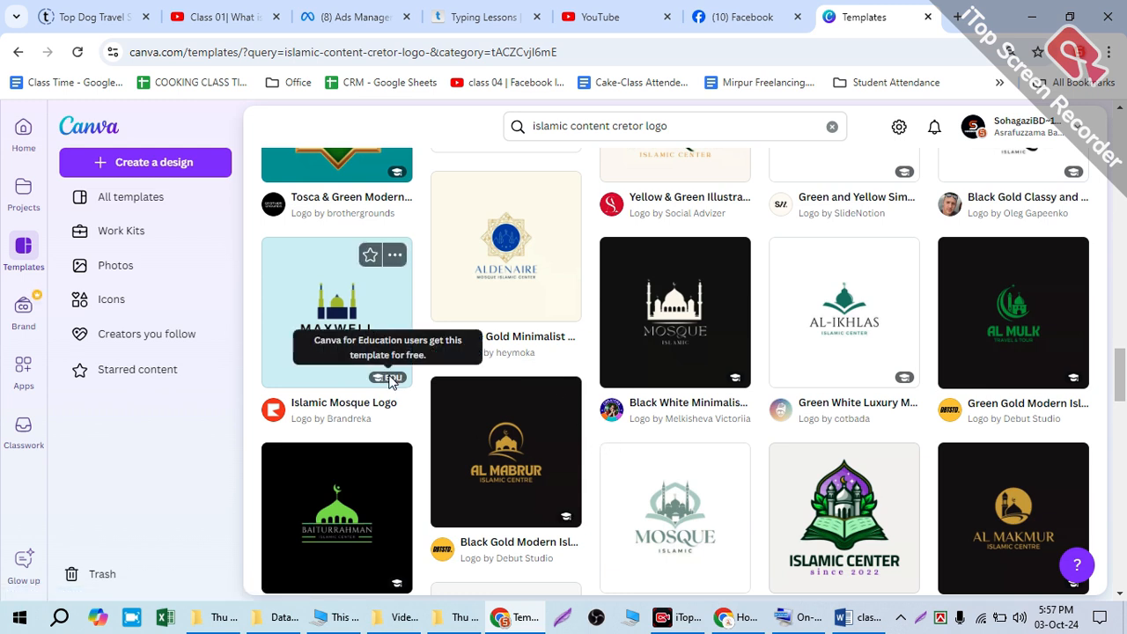
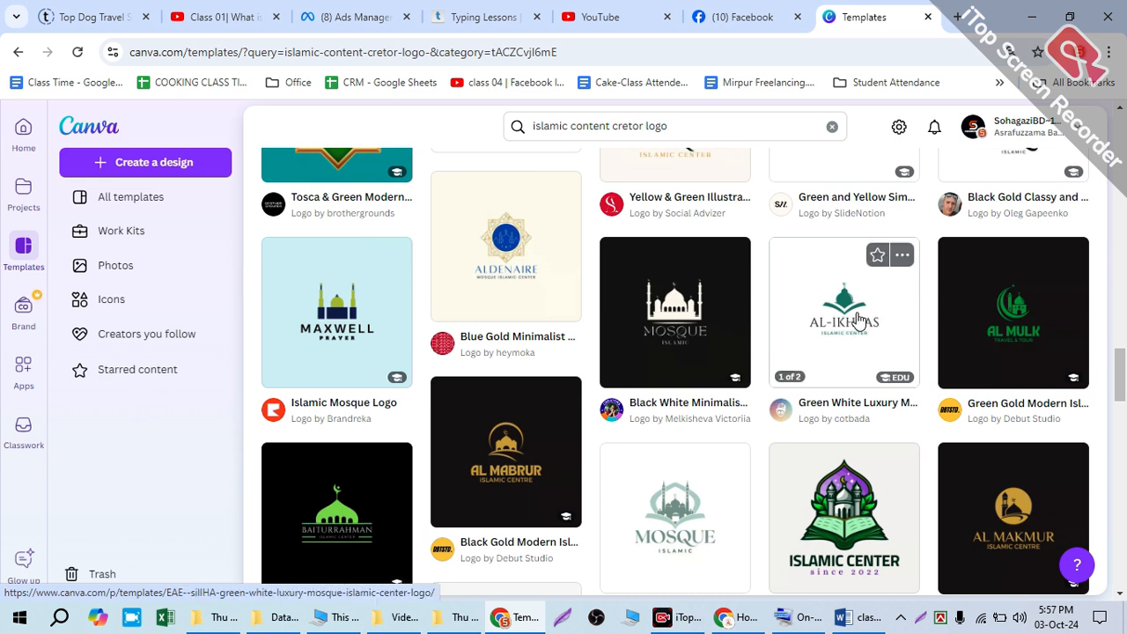
Step: Look further through the Logos results for more Islamic mosque and centre logo designs
scroll(859, 319, "down", 1)
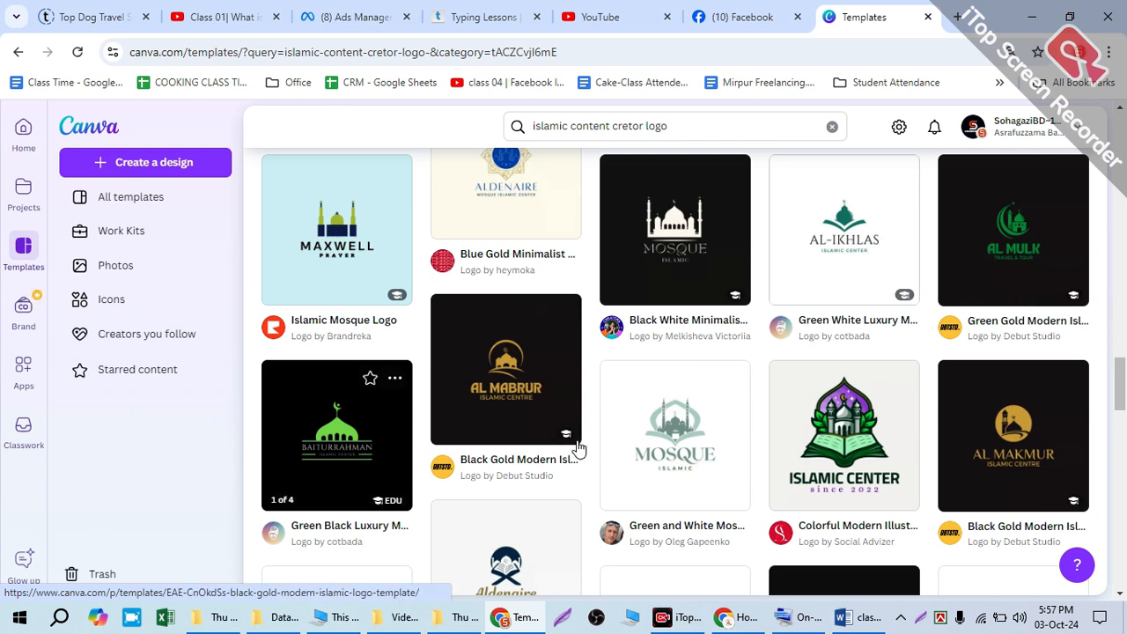
scroll(976, 423, "down", 4)
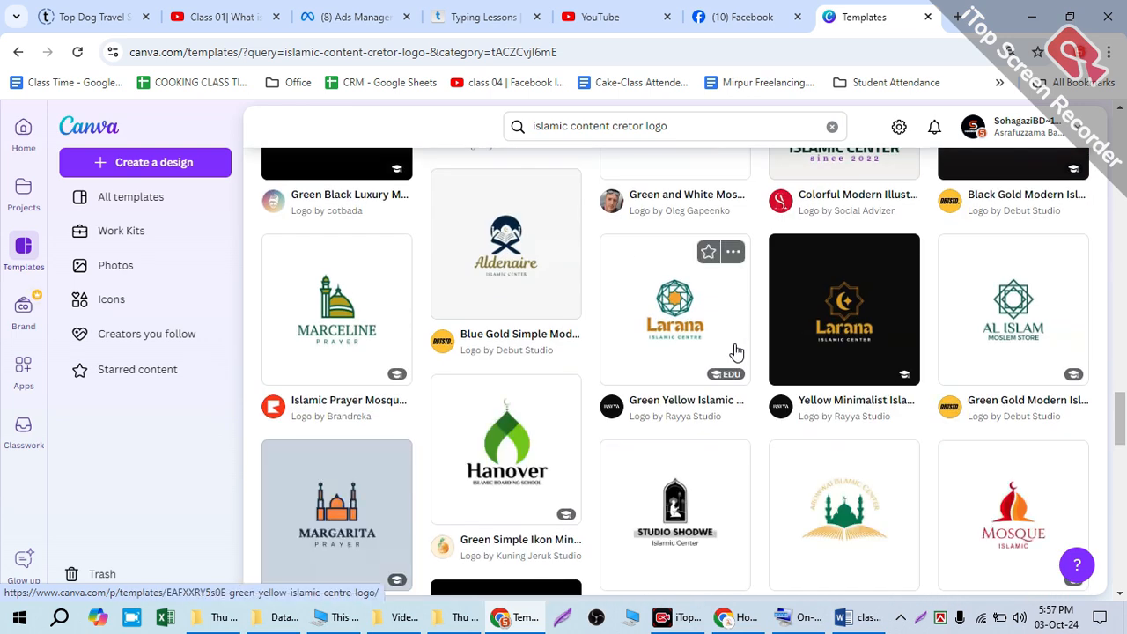
scroll(739, 350, "down", 4)
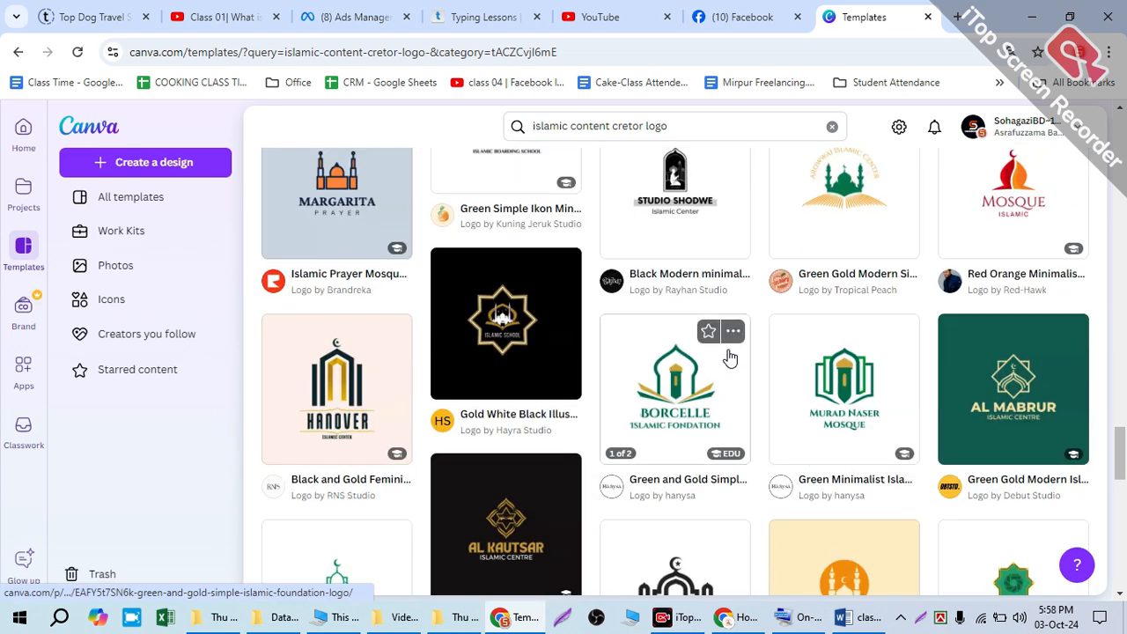
scroll(735, 361, "down", 4)
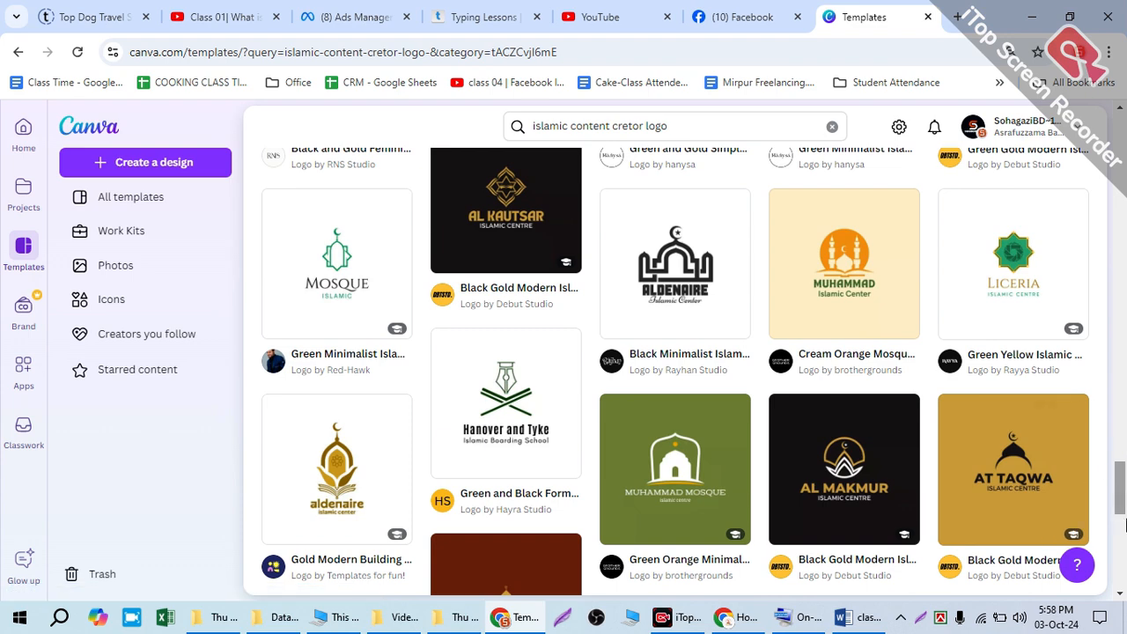
Step: Extend the template search to "islamic content cretor logo named "tawba"" and run it
left_click_drag(1121, 492, 1041, 40)
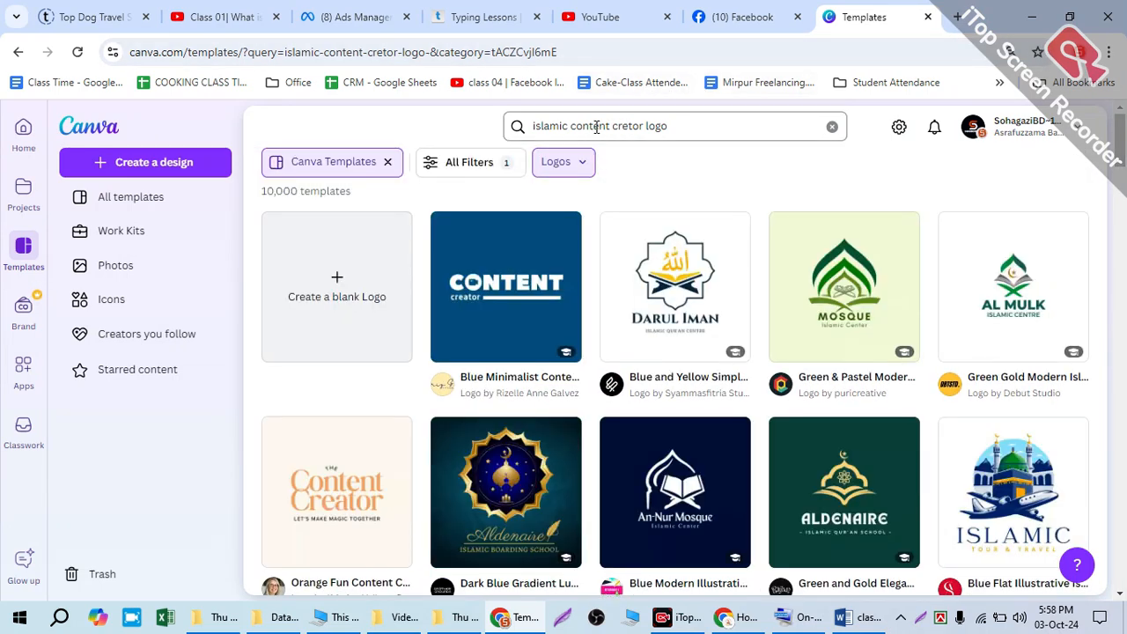
left_click(670, 122)
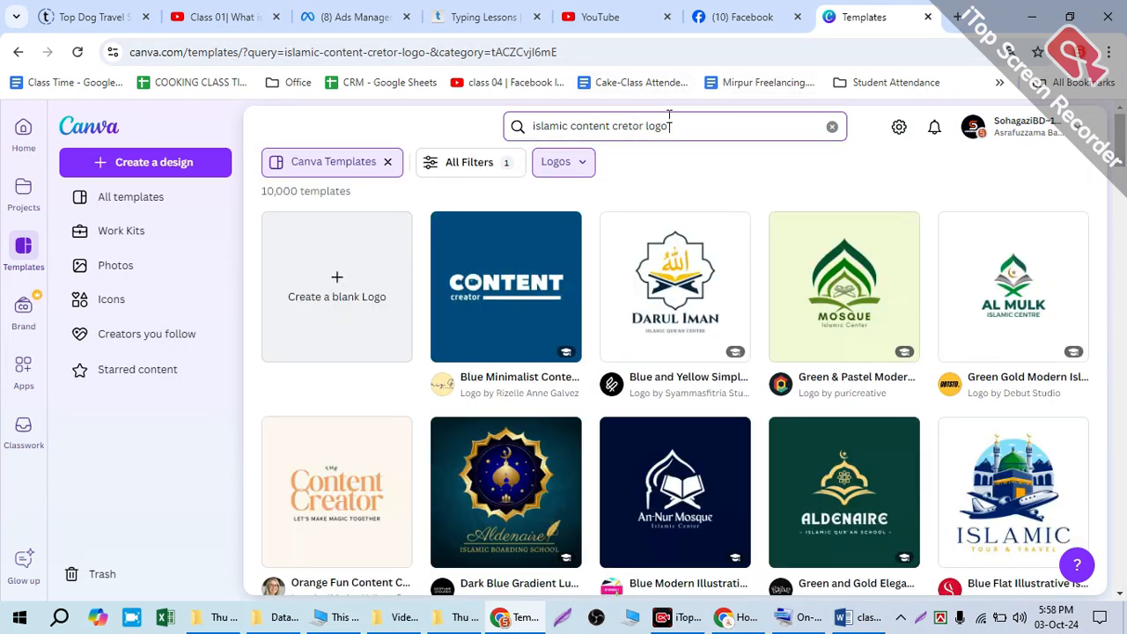
type("named")
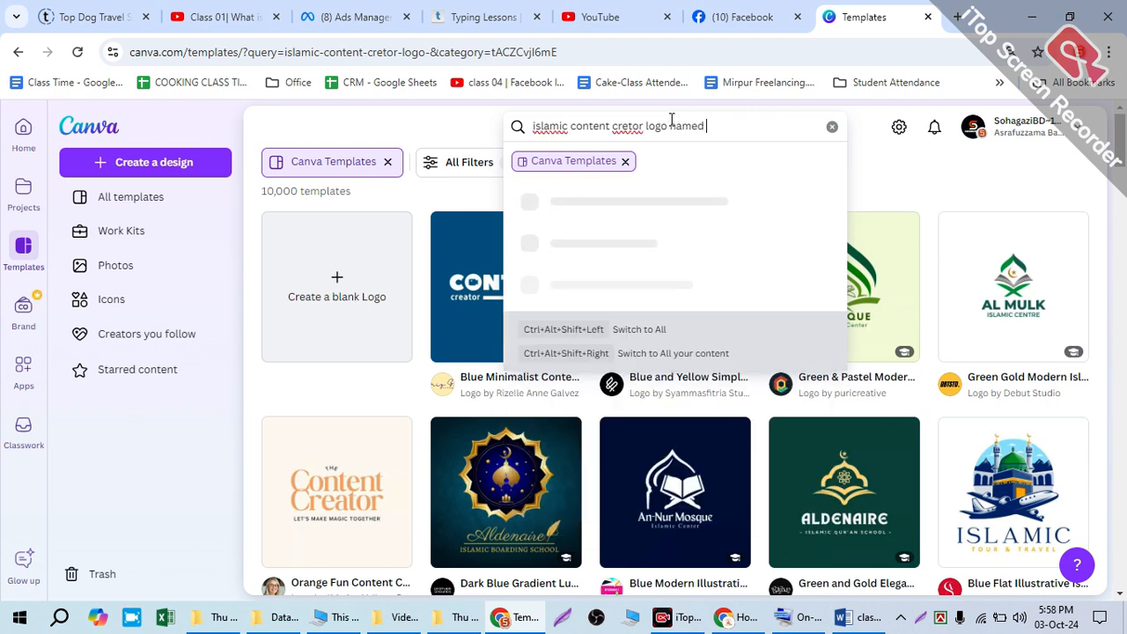
type(" \"\"")
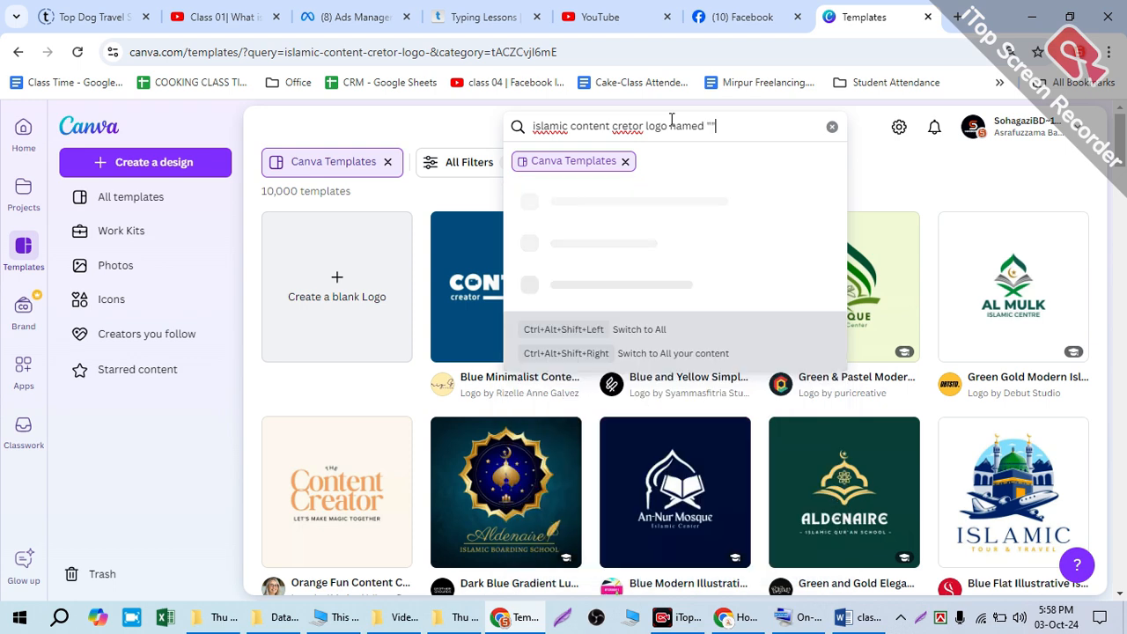
type("tao")
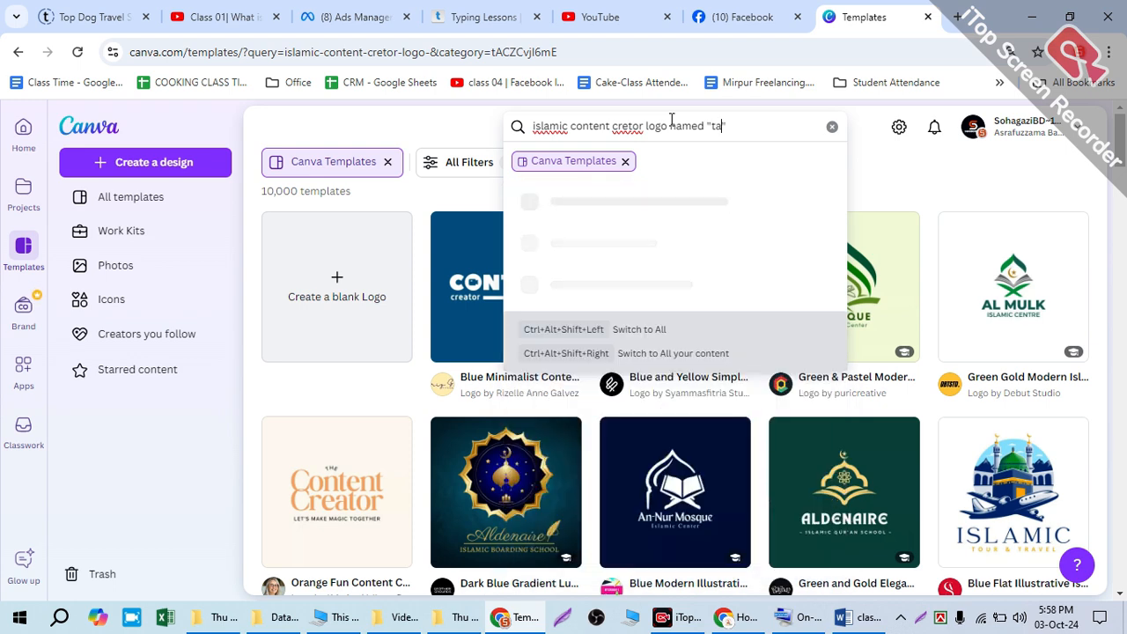
type("ba")
key("Return")
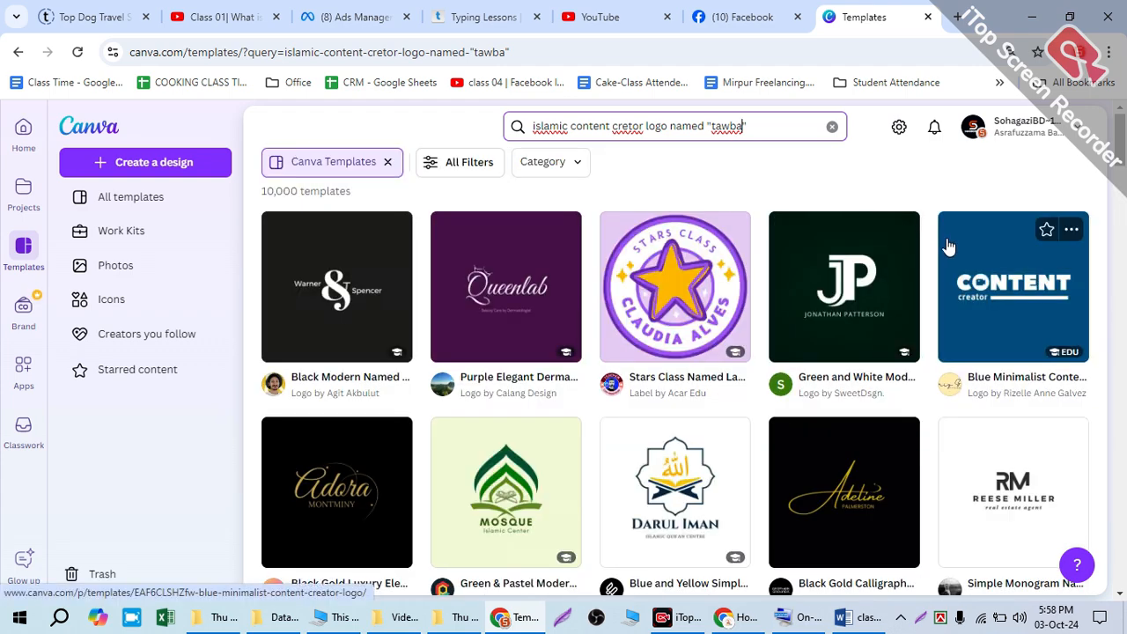
Step: Look through the unfiltered template results of the "tawba" search for a suitable Islamic logo
scroll(938, 426, "down", 6)
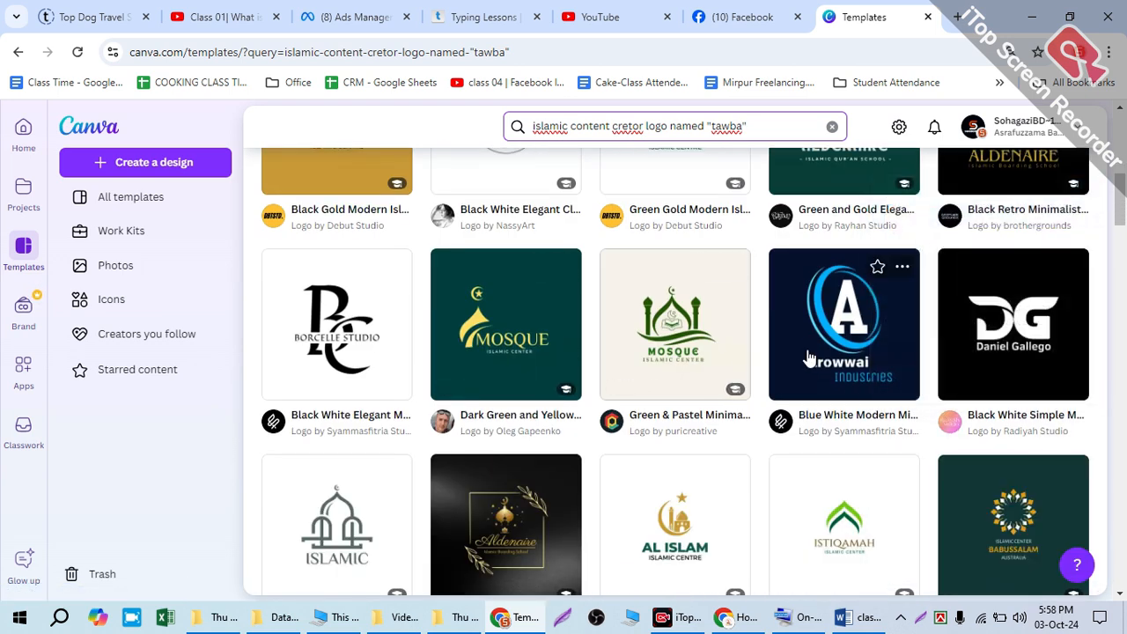
scroll(939, 388, "down", 2)
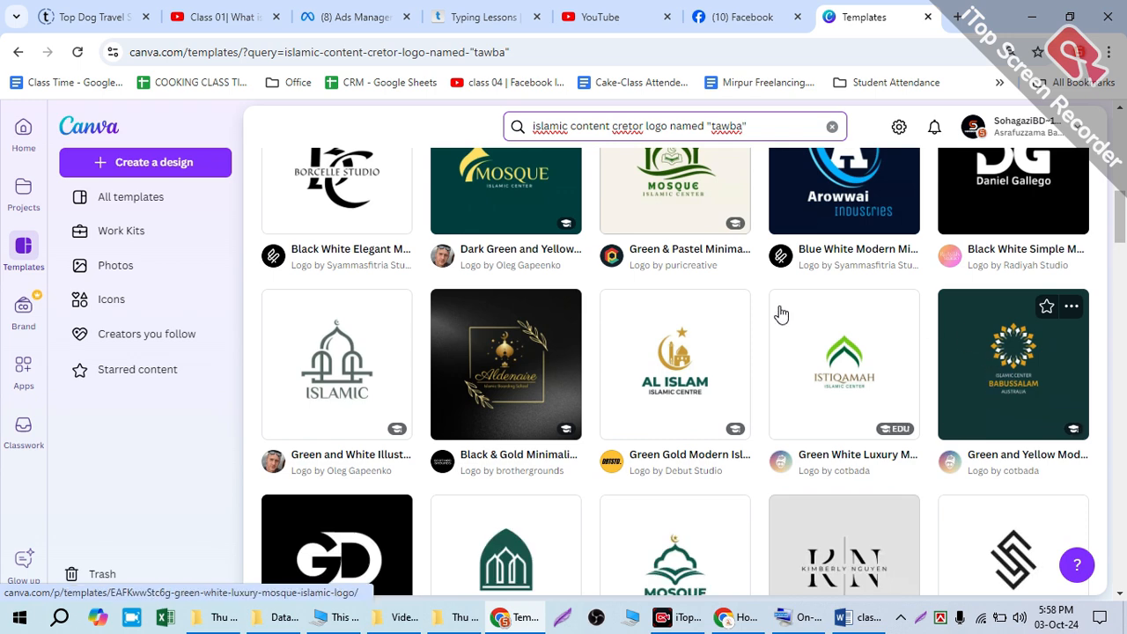
scroll(622, 327, "down", 2)
scroll(937, 373, "down", 3)
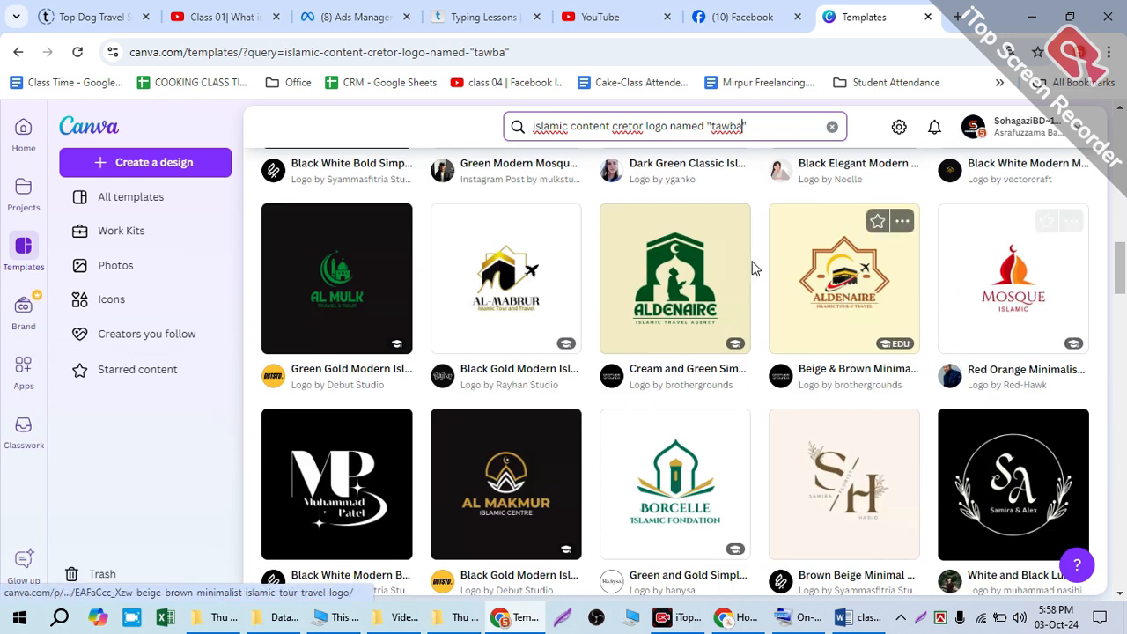
scroll(300, 302, "down", 1)
scroll(300, 302, "down", 3)
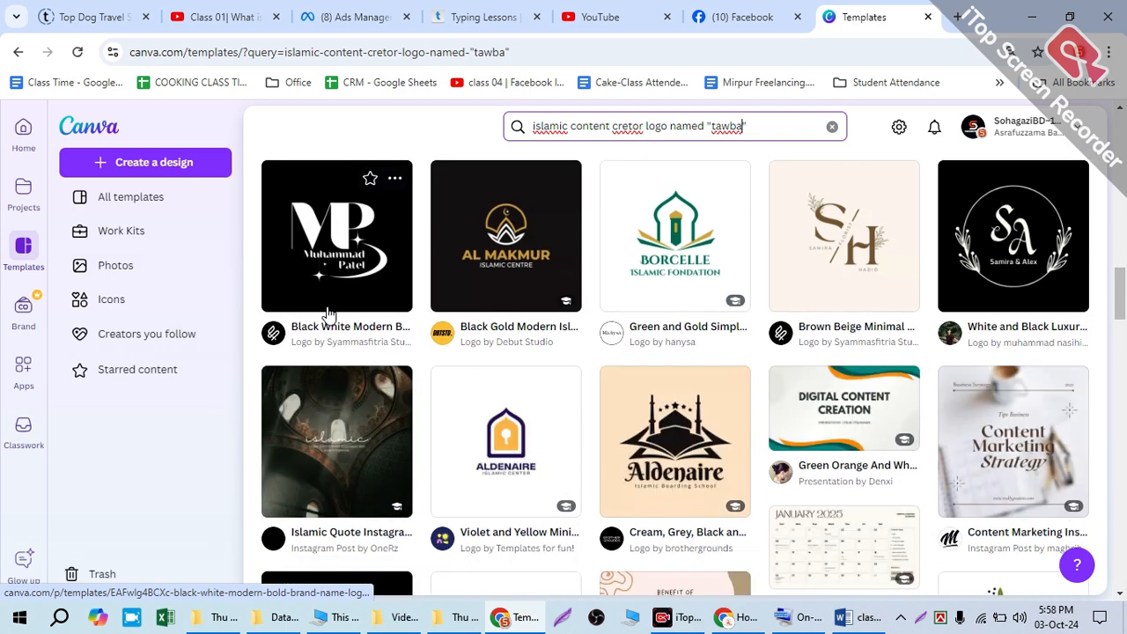
scroll(328, 314, "down", 5)
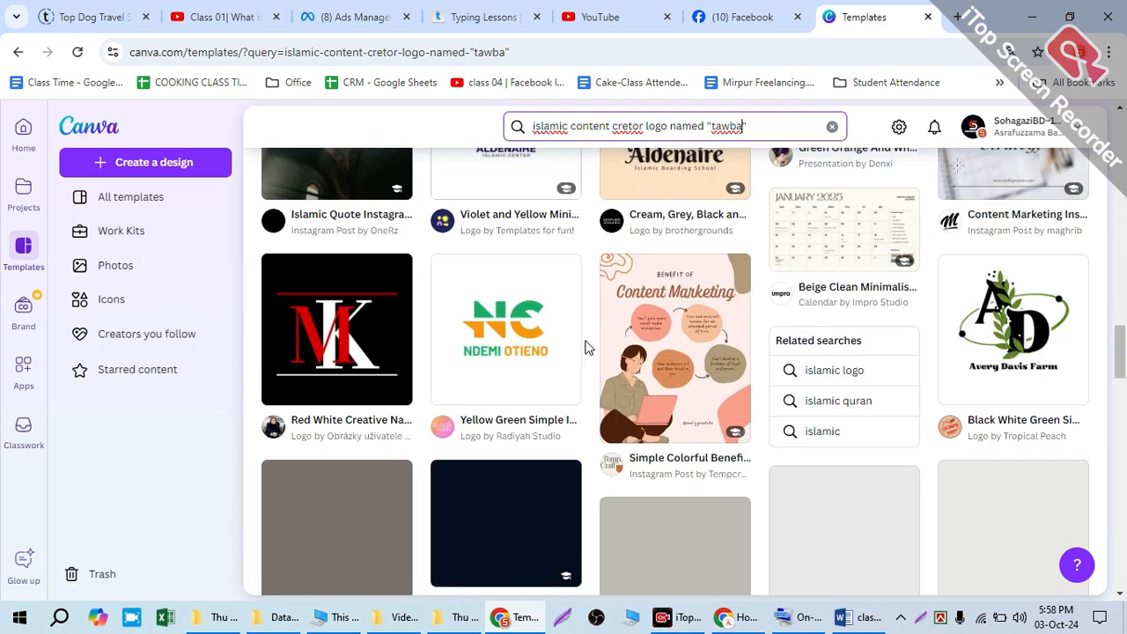
scroll(675, 370, "down", 3)
scroll(682, 357, "up", 8)
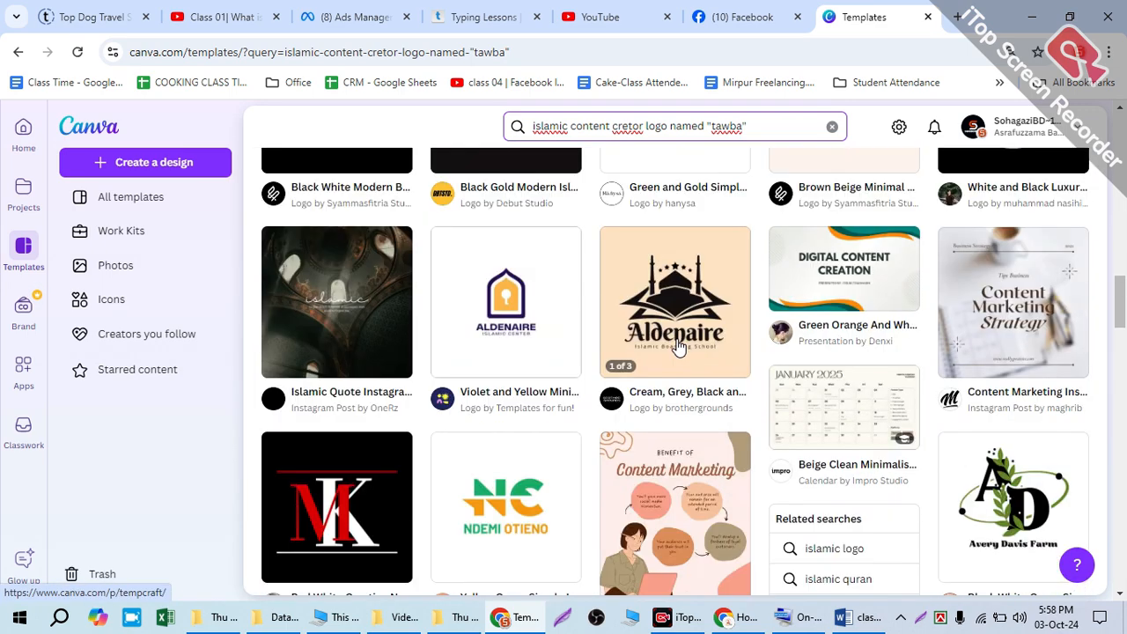
scroll(674, 332, "up", 5)
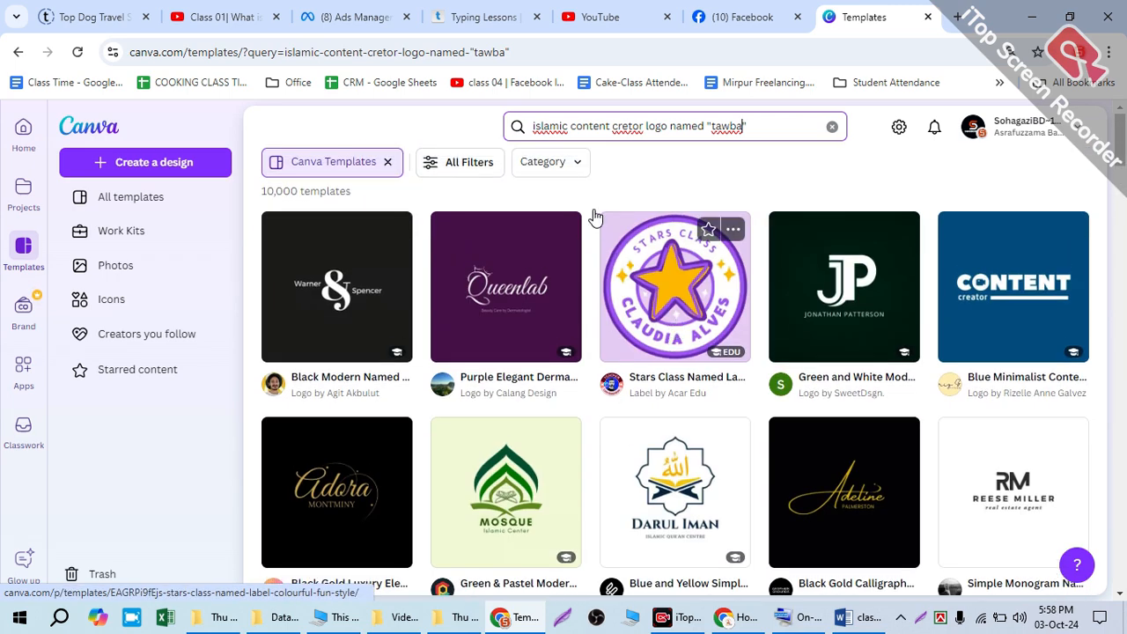
Step: Restrict the "tawba" search results to the Logos category under Marketing
left_click(458, 162)
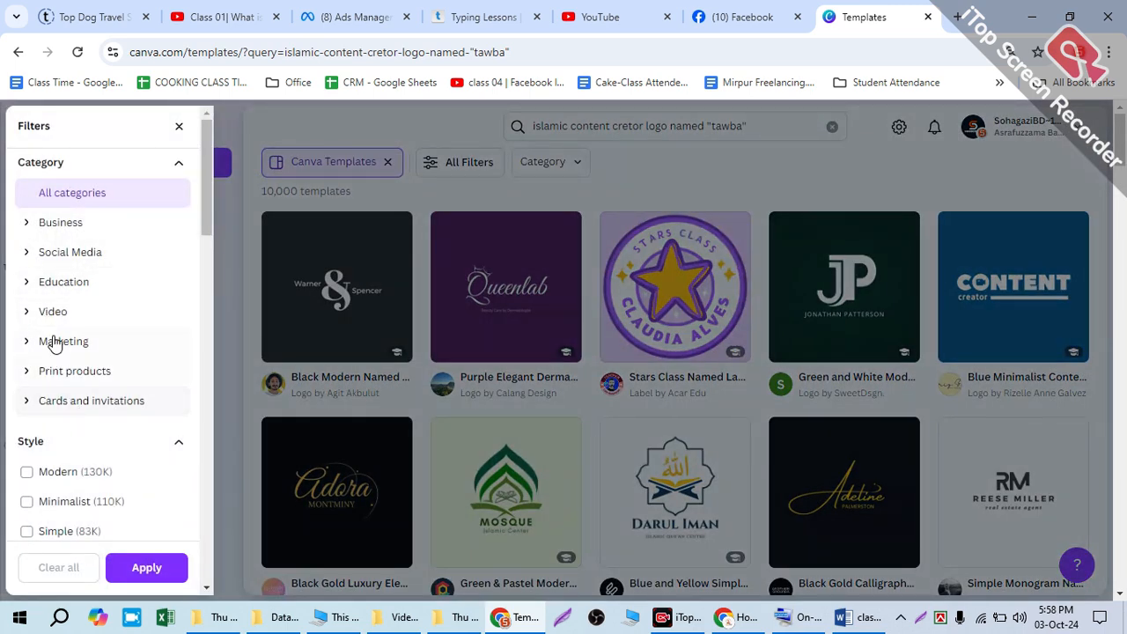
left_click(55, 343)
left_click(146, 568)
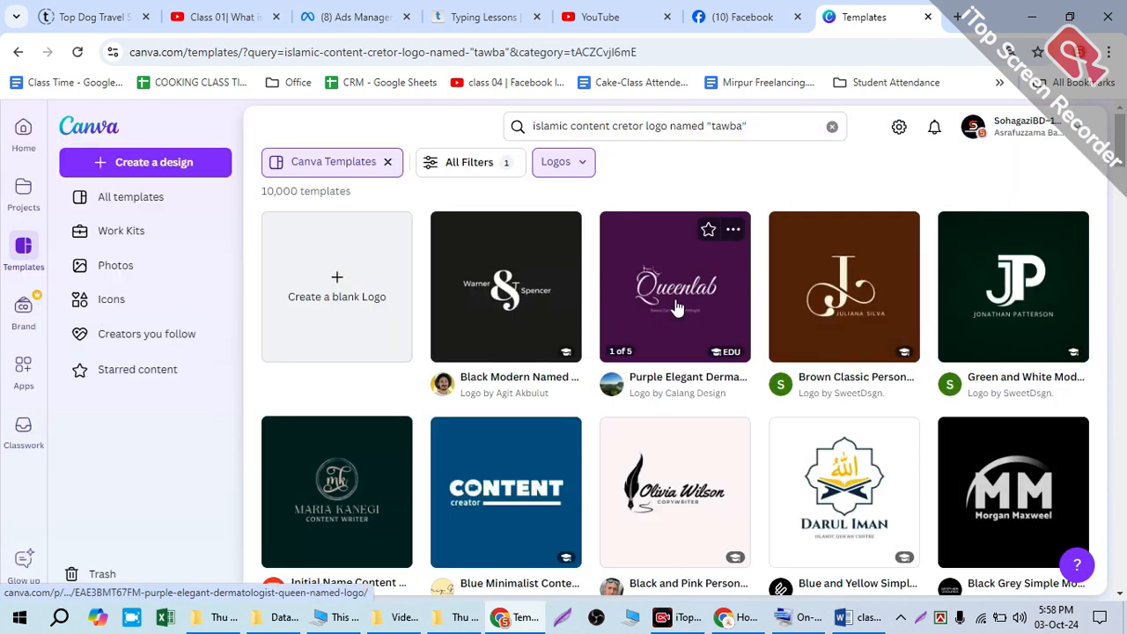
Step: Examine the Logos results of the "tawba" search for a mosque or Islamic centre design that suits the page
scroll(681, 311, "down", 1)
scroll(824, 399, "down", 2)
scroll(835, 277, "down", 8)
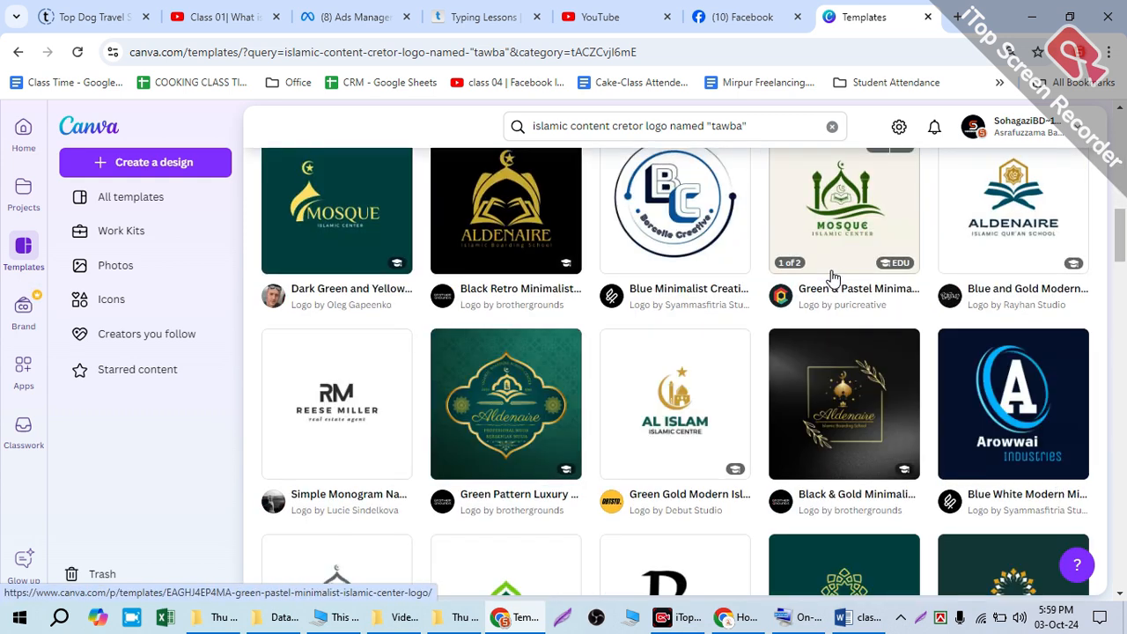
scroll(835, 277, "down", 4)
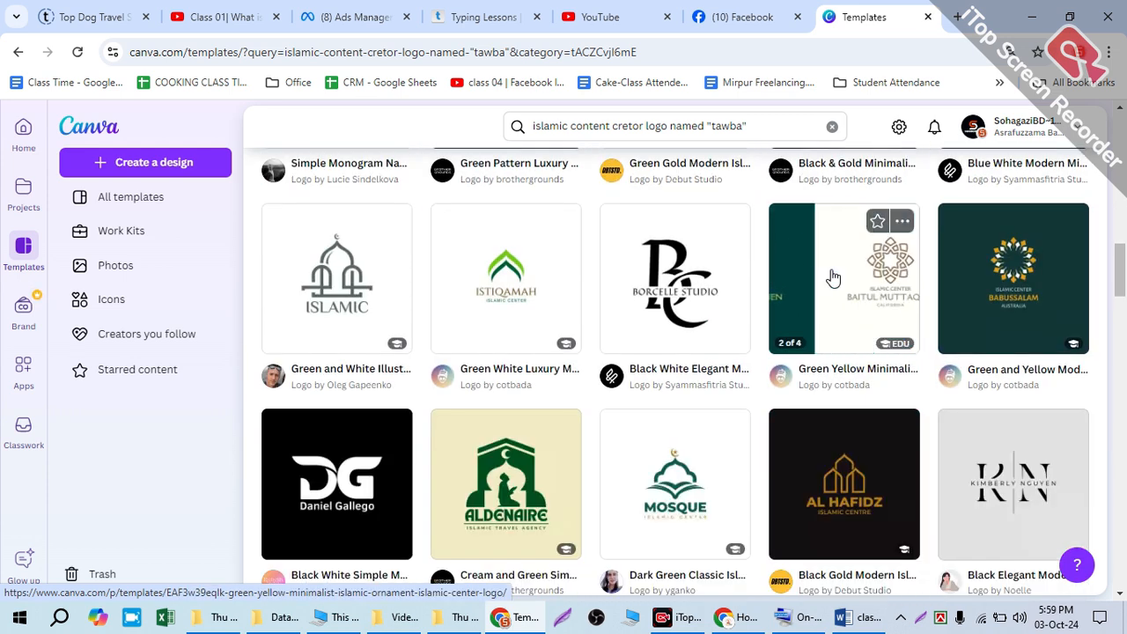
scroll(832, 278, "down", 2)
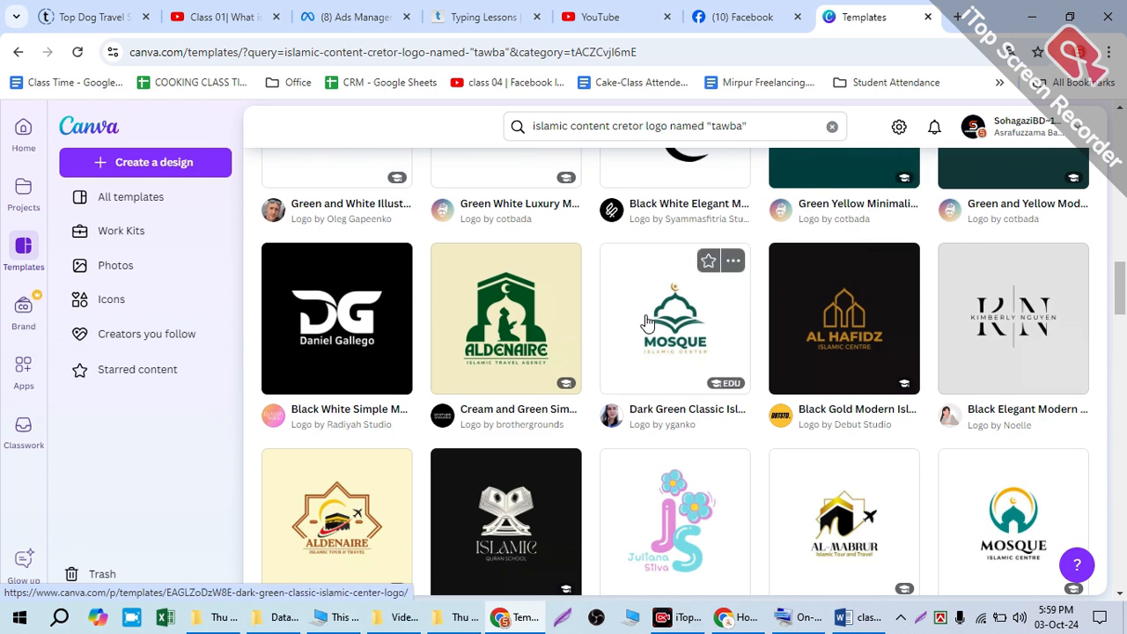
scroll(647, 322, "down", 1)
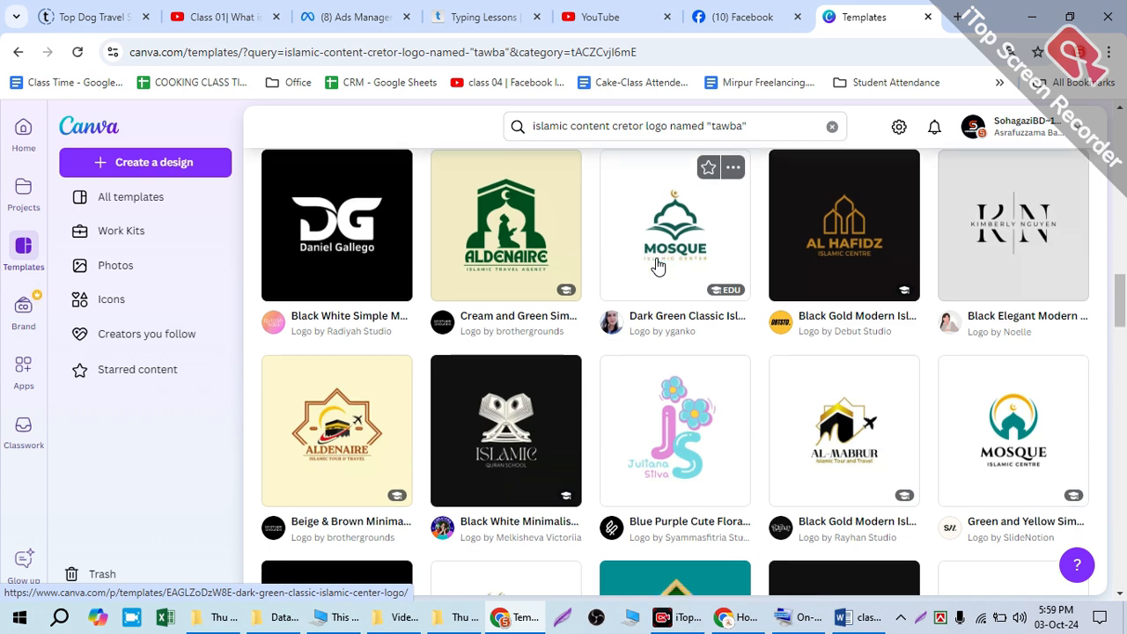
scroll(656, 266, "down", 3)
scroll(656, 266, "down", 5)
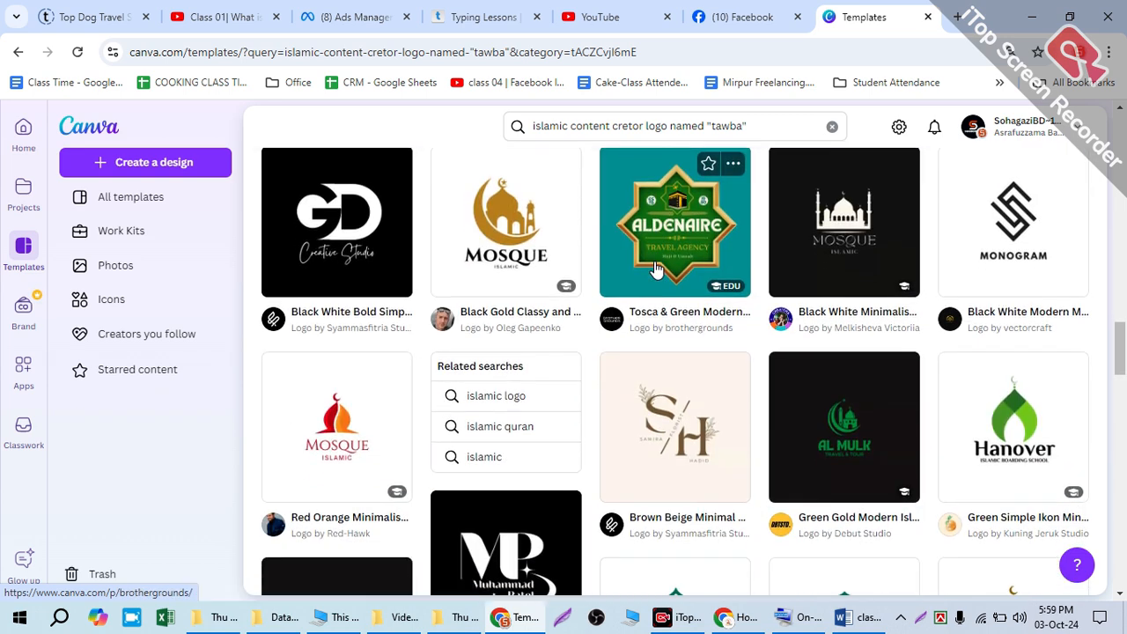
scroll(656, 269, "down", 7)
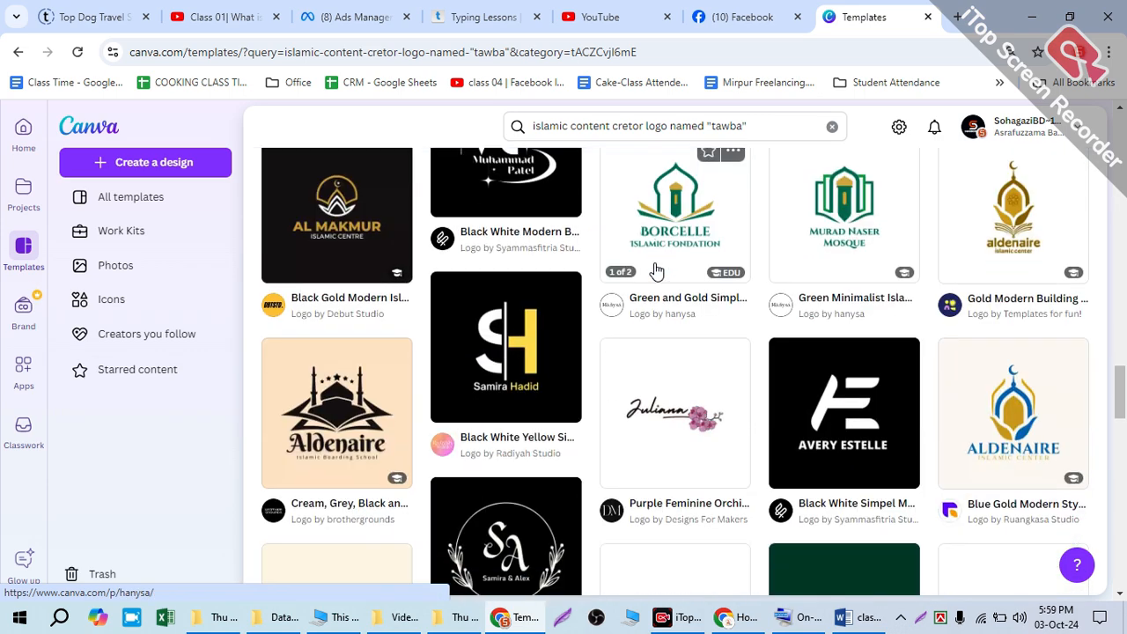
scroll(514, 269, "up", 2)
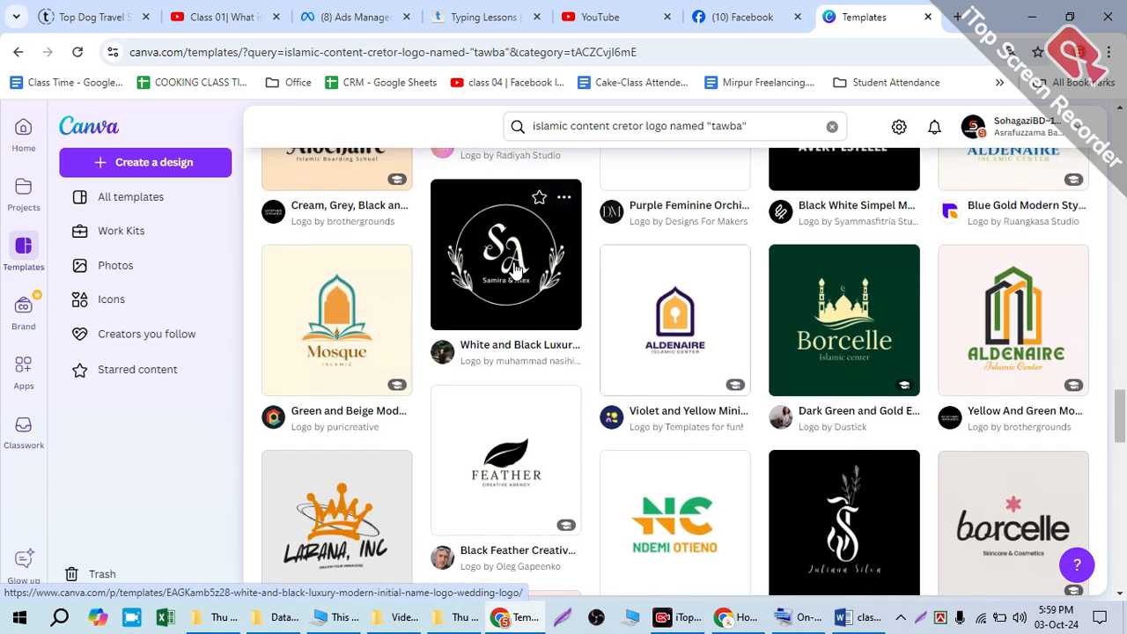
scroll(674, 305, "up", 5)
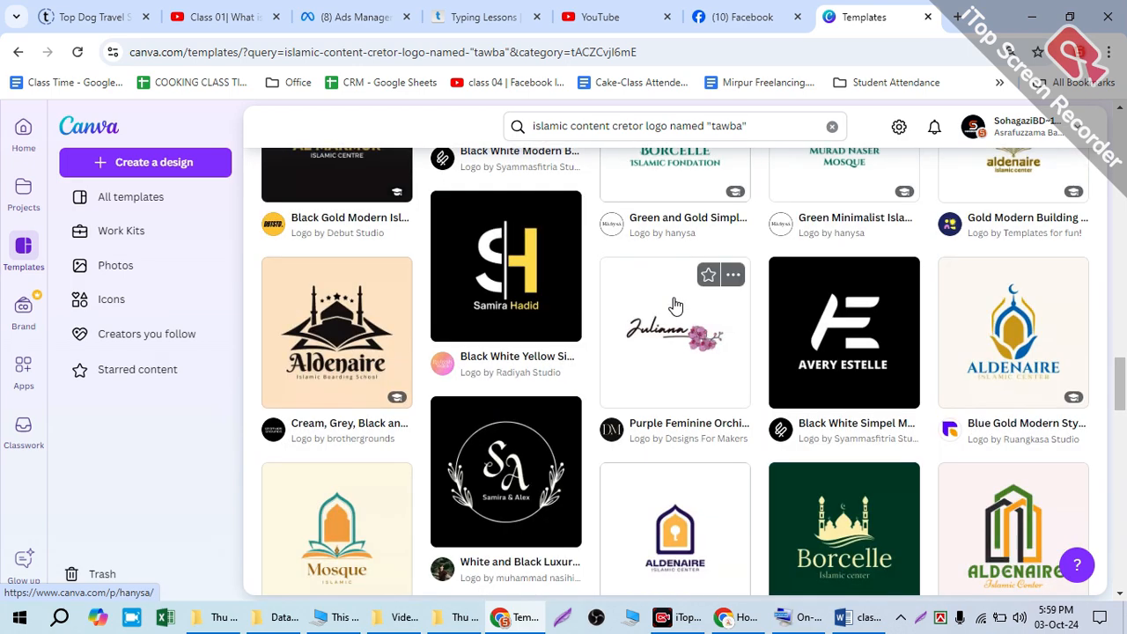
Step: Compare the green mosque-style logos and open the details of the cream and green Aldenaire Islamic Travel Agency logo template
scroll(644, 318, "up", 7)
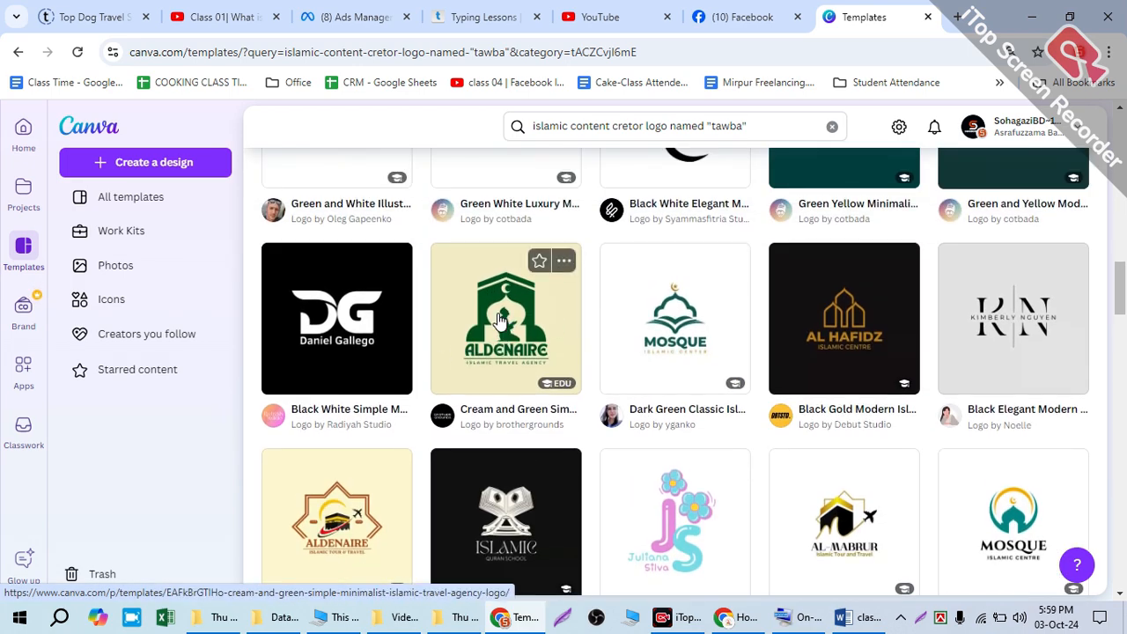
scroll(499, 322, "down", 2)
scroll(503, 322, "up", 2)
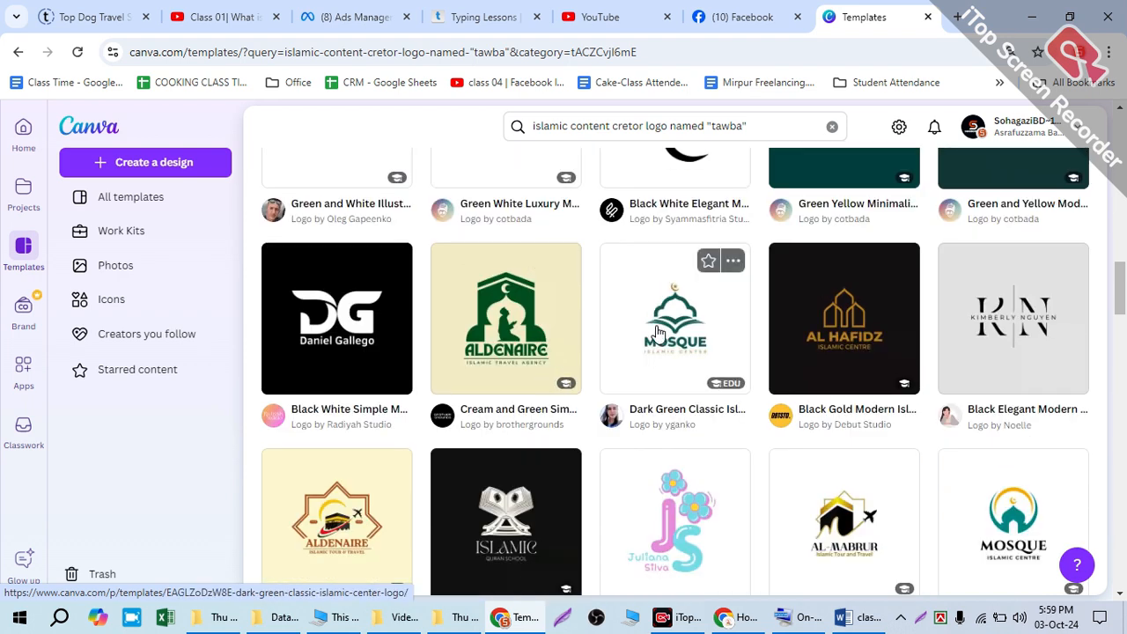
scroll(654, 333, "up", 2)
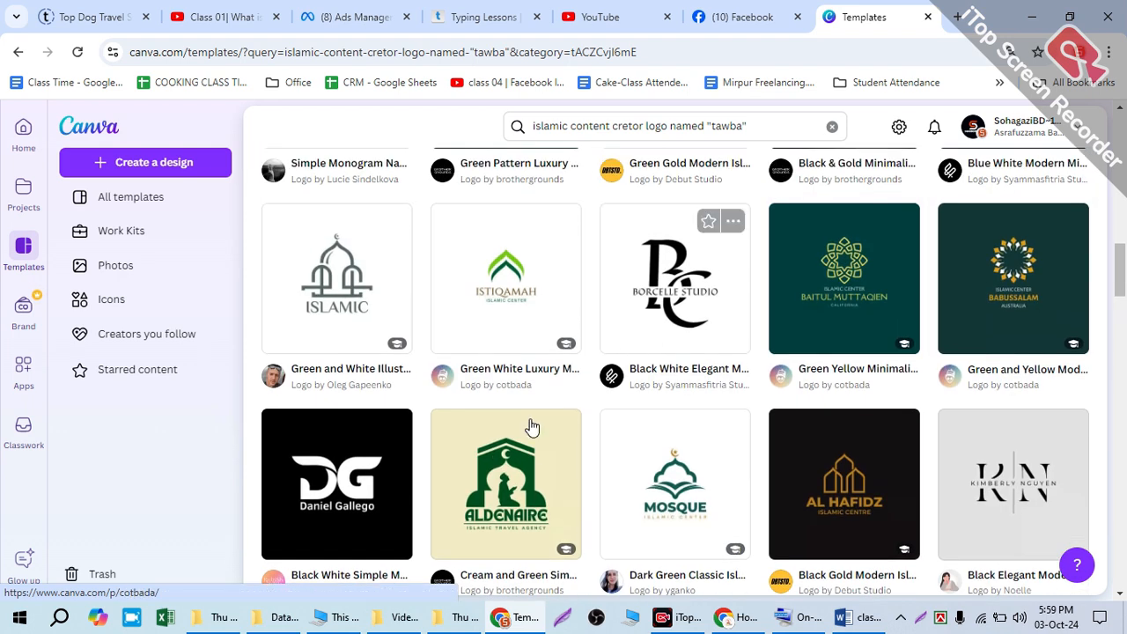
scroll(529, 422, "down", 2)
scroll(603, 414, "down", 2)
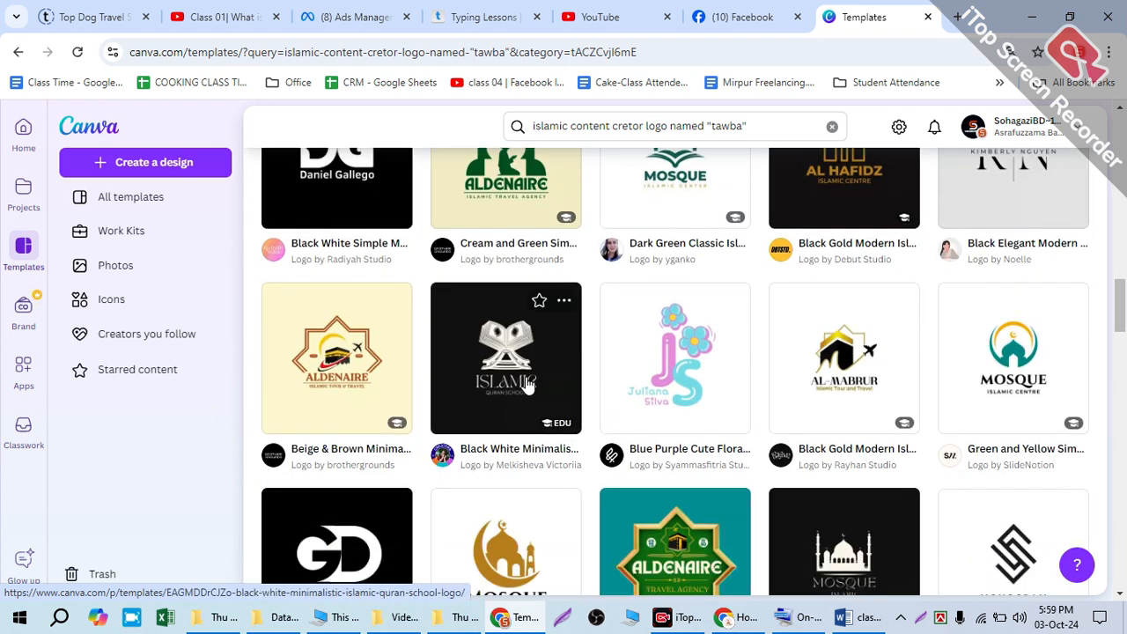
scroll(524, 369, "up", 2)
left_click(481, 324)
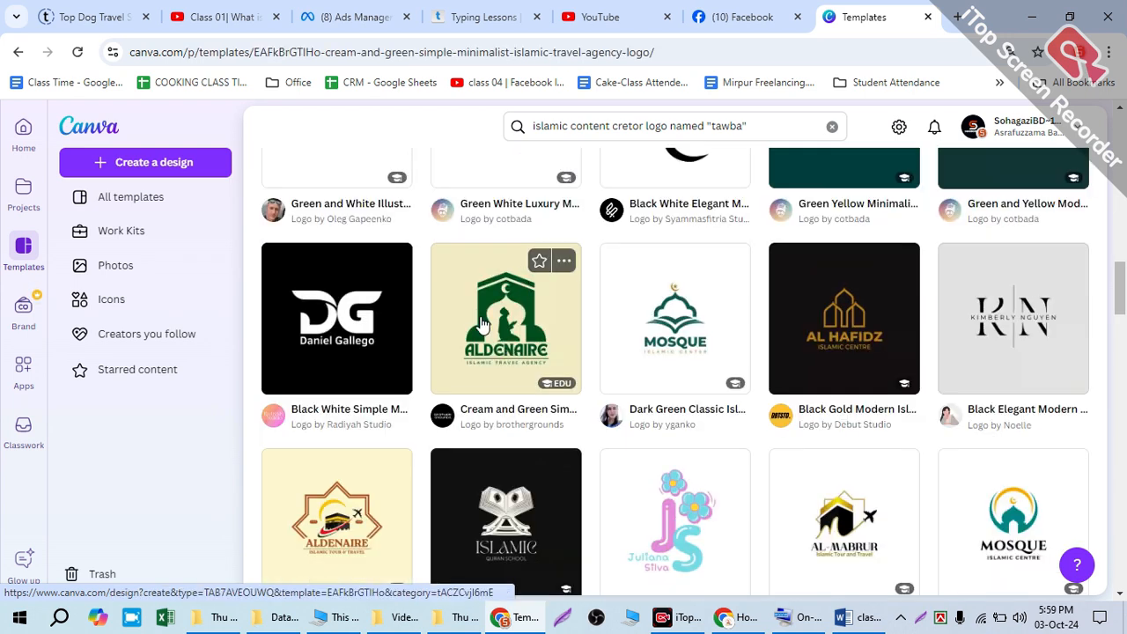
Step: Look through the similar templates suggested below the Aldenaire Islamic Travel Agency logo
scroll(478, 335, "down", 2)
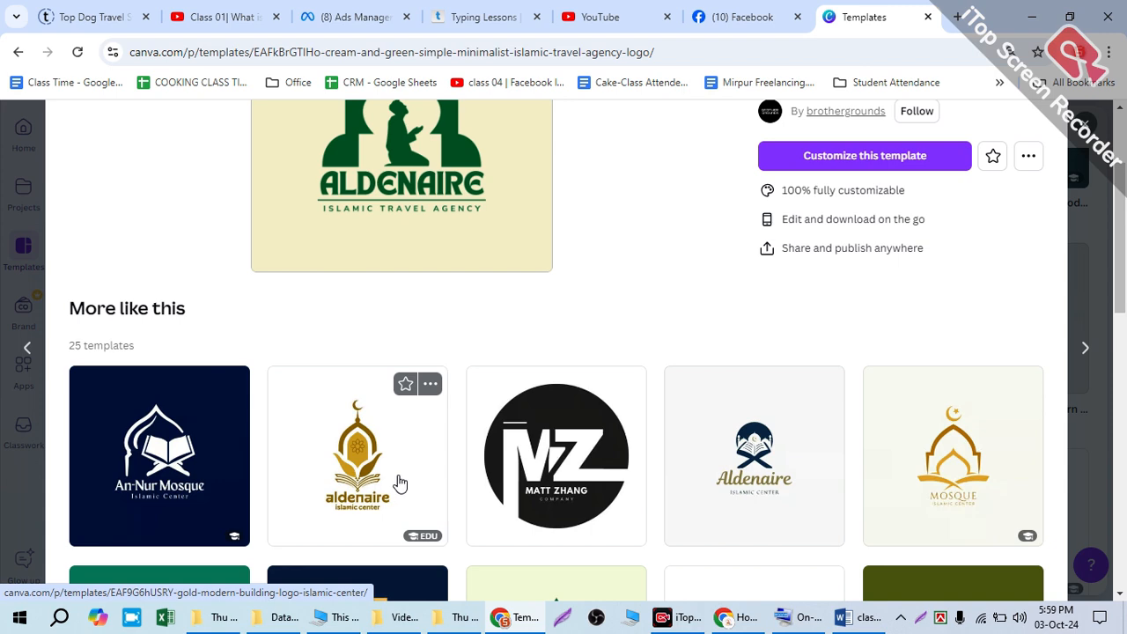
scroll(290, 315, "down", 3)
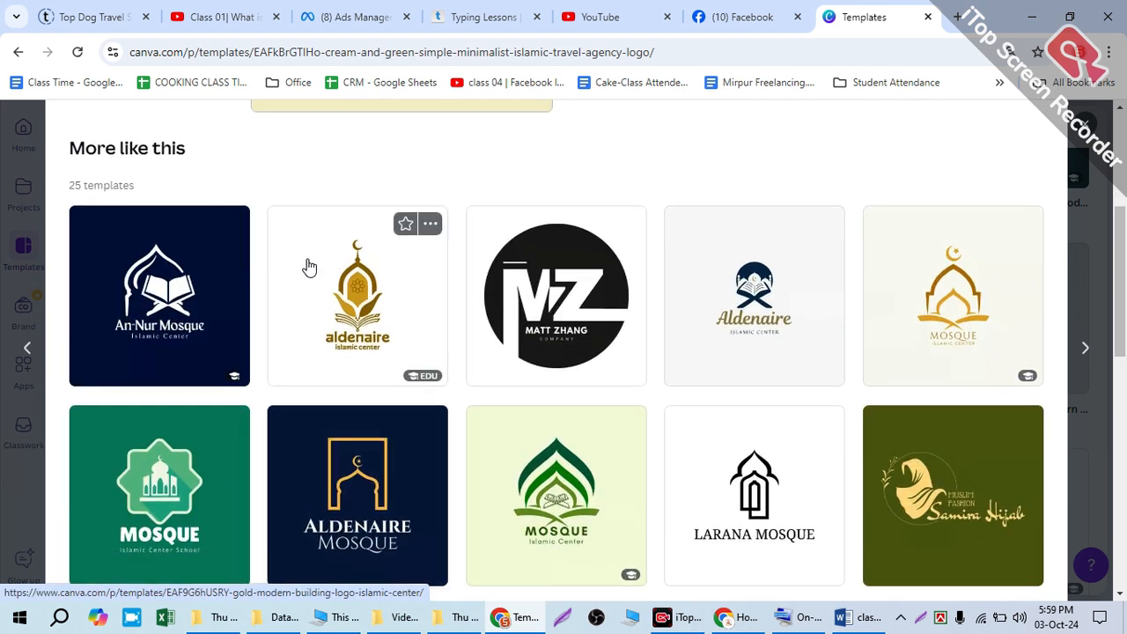
scroll(307, 264, "up", 4)
scroll(344, 335, "down", 3)
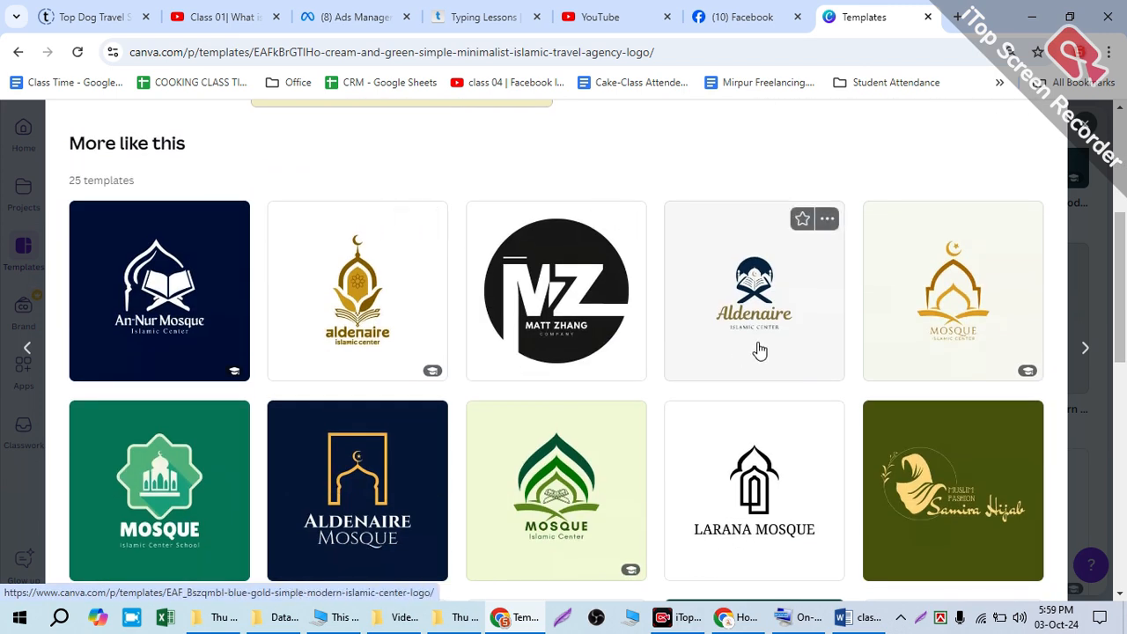
Step: Compare the mosque and Islamic centre logos under "More like this" with the Aldenaire Islamic Travel Agency design
scroll(544, 392, "down", 1)
scroll(264, 418, "down", 2)
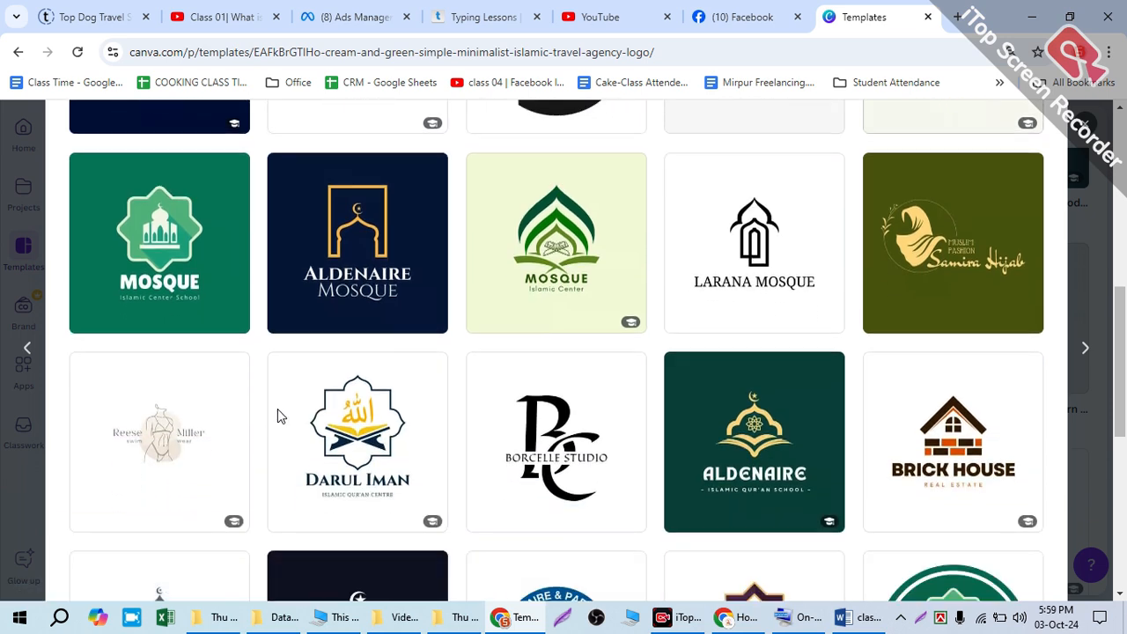
scroll(543, 409, "down", 2)
scroll(544, 410, "down", 4)
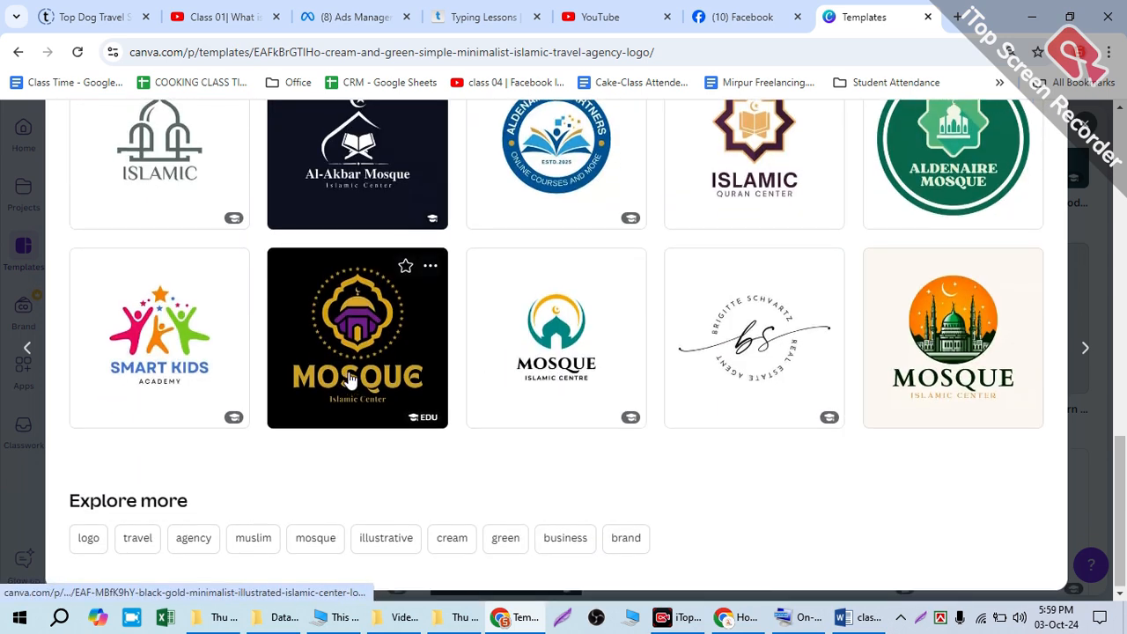
scroll(370, 349, "up", 10)
scroll(379, 339, "down", 3)
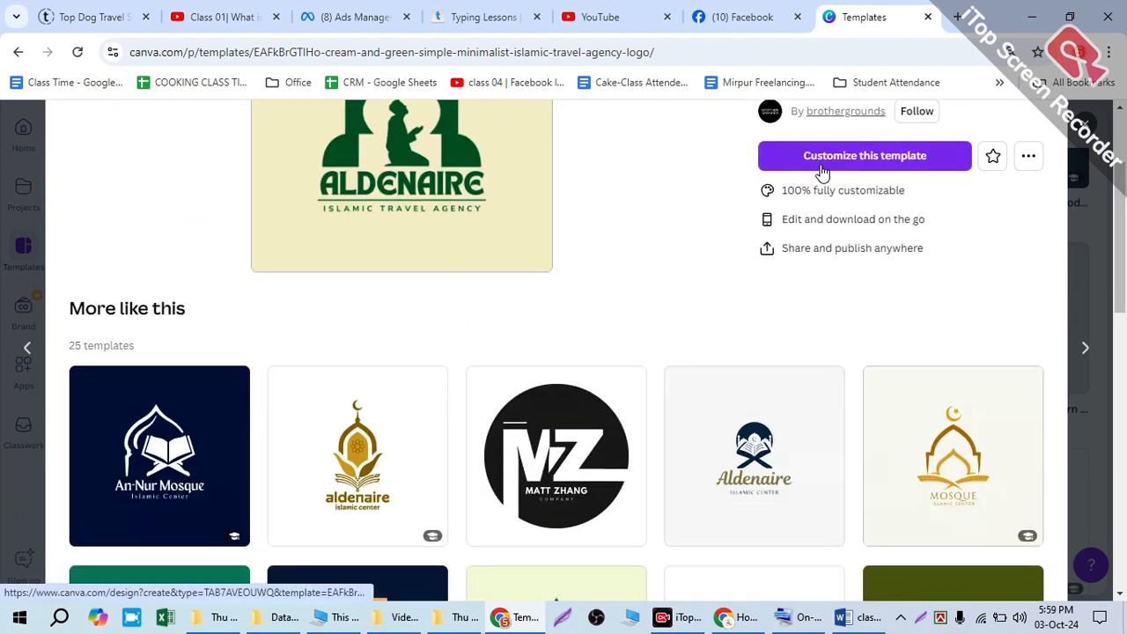
scroll(401, 393, "down", 1)
scroll(401, 394, "down", 3)
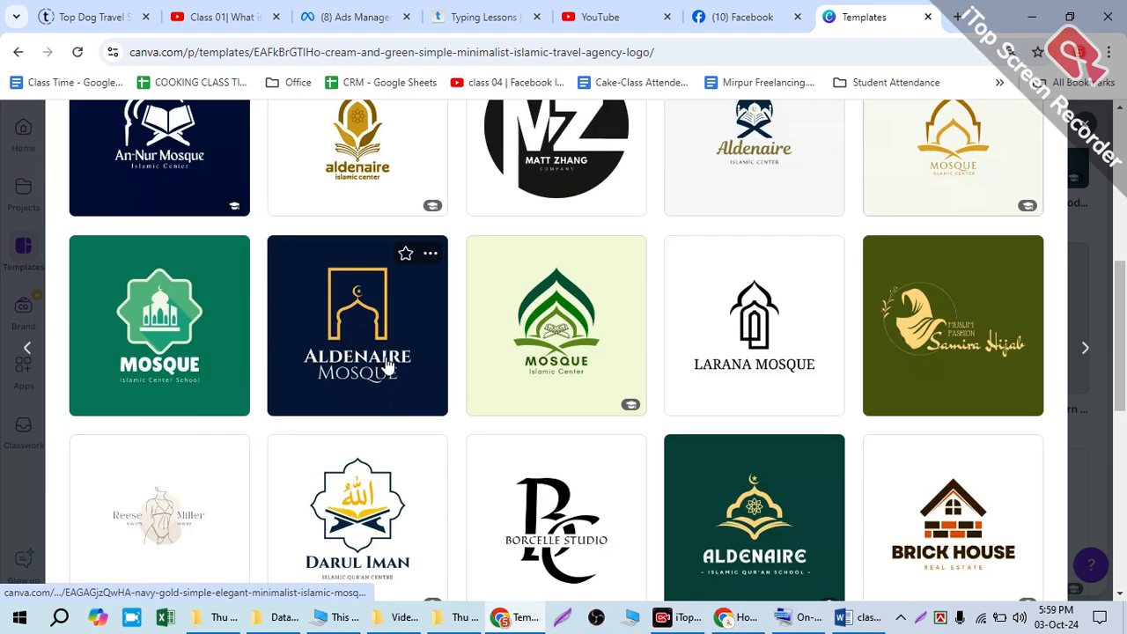
scroll(388, 361, "up", 5)
scroll(390, 358, "down", 4)
scroll(390, 356, "down", 3)
scroll(390, 356, "down", 4)
scroll(391, 361, "up", 8)
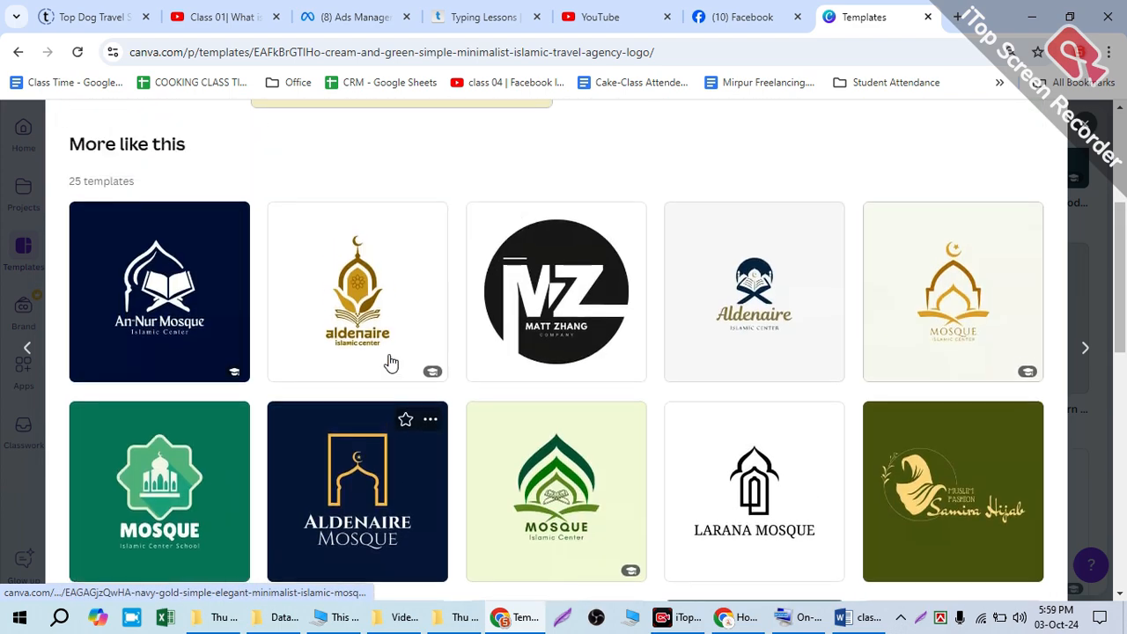
scroll(391, 361, "up", 4)
scroll(401, 326, "down", 3)
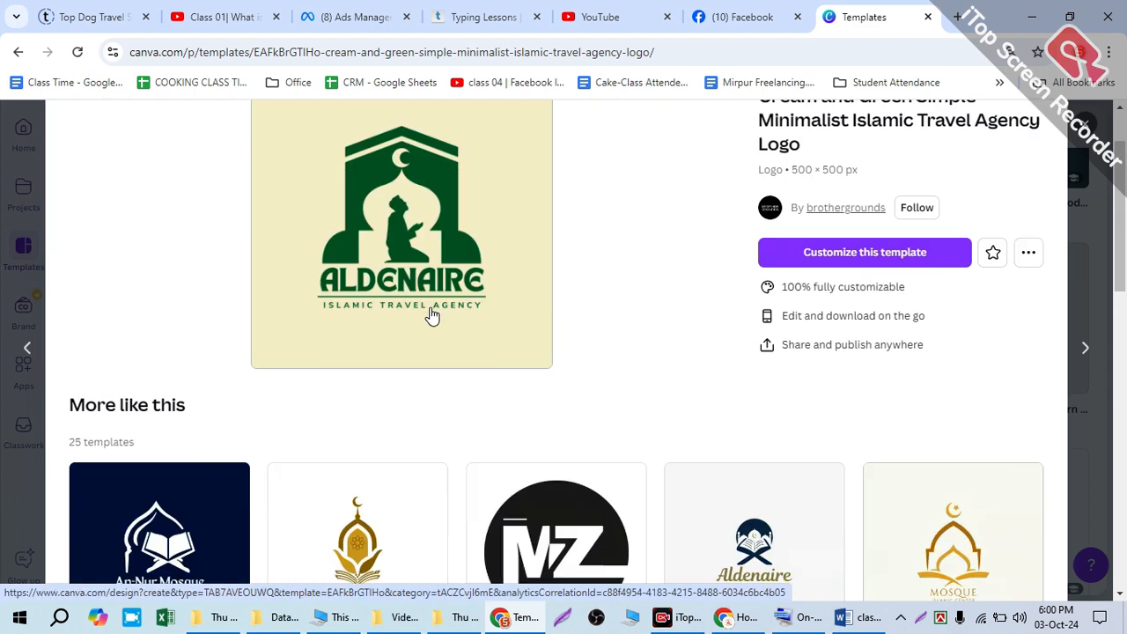
scroll(344, 387, "down", 2)
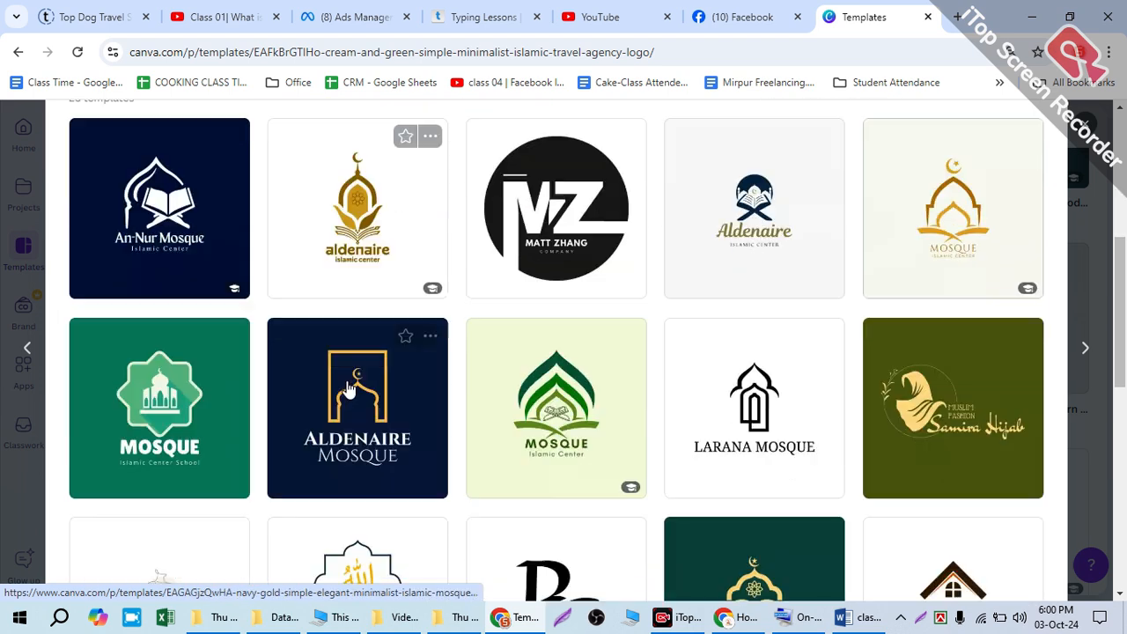
scroll(335, 409, "down", 2)
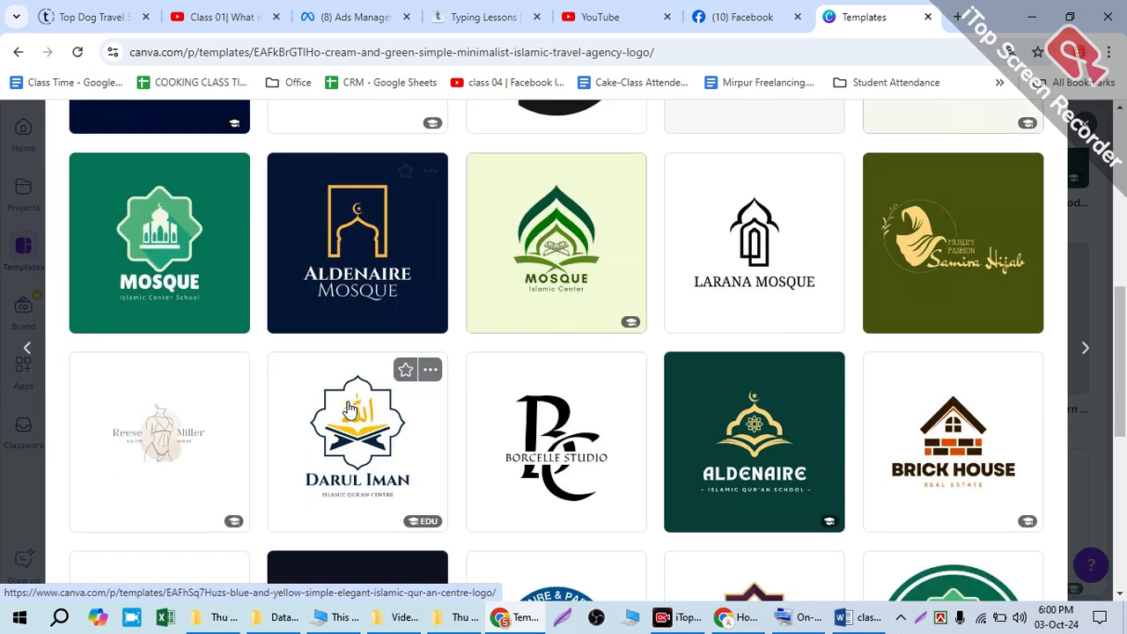
scroll(423, 427, "up", 7)
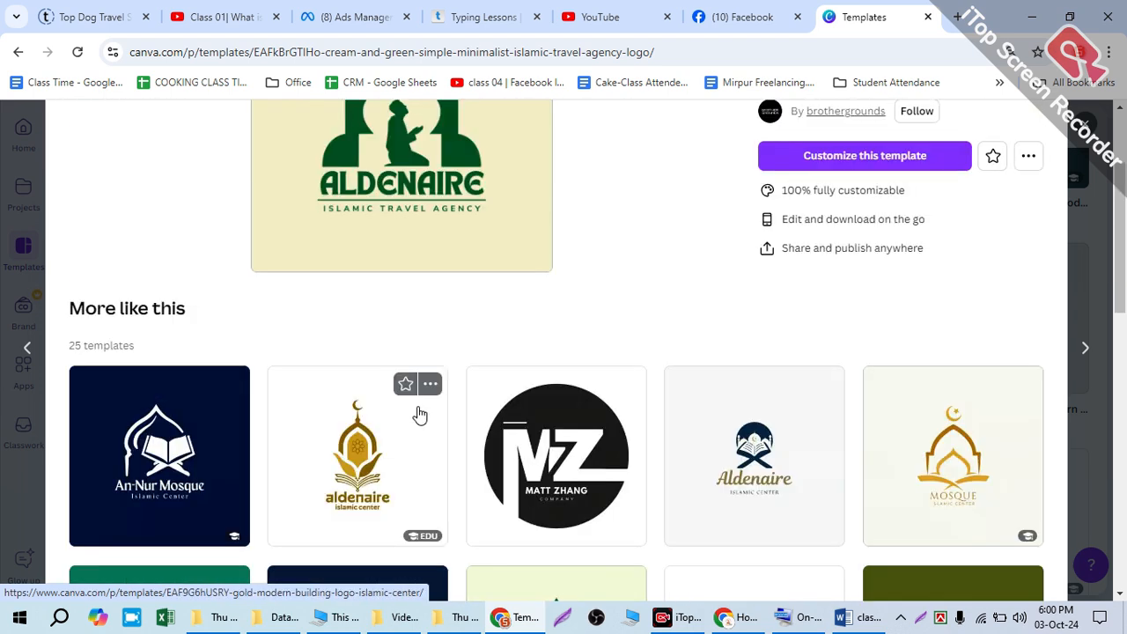
Step: Open the Aldenaire Islamic Travel Agency template for customizing and browse all recently used logo templates in the editor
left_click(872, 320)
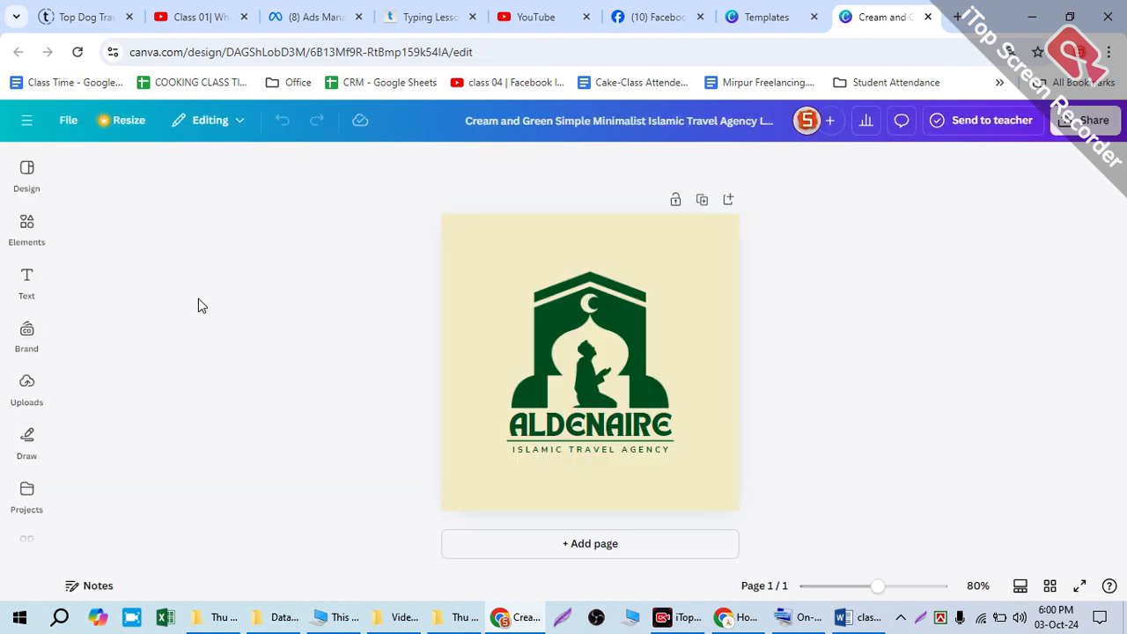
left_click(26, 173)
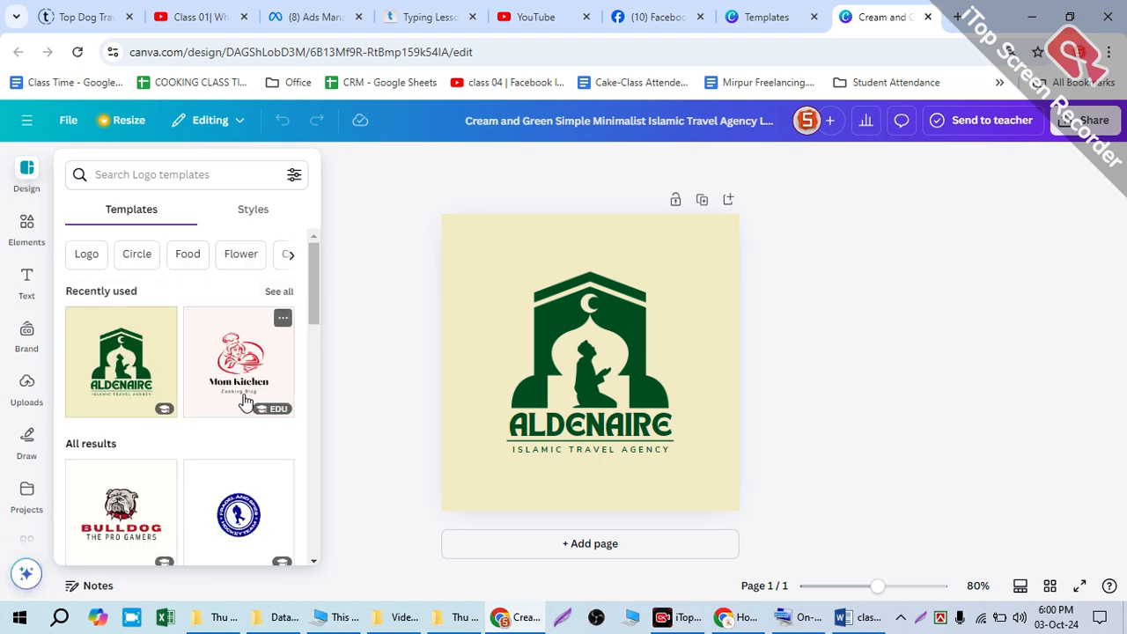
scroll(210, 407, "down", 1)
scroll(218, 395, "up", 1)
left_click(279, 293)
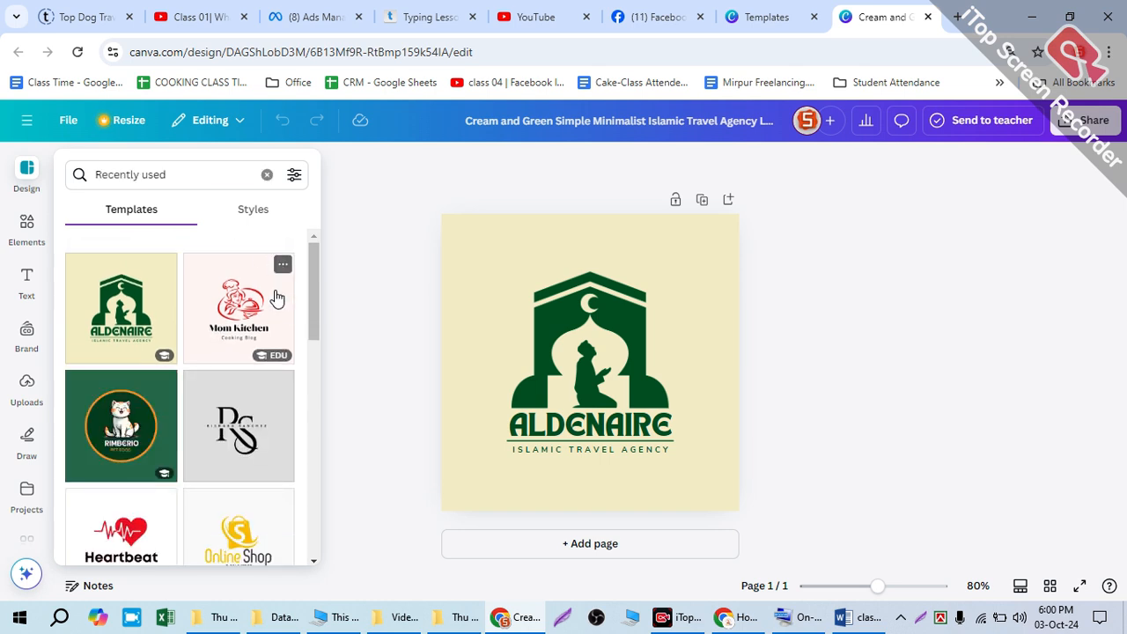
scroll(229, 379, "down", 2)
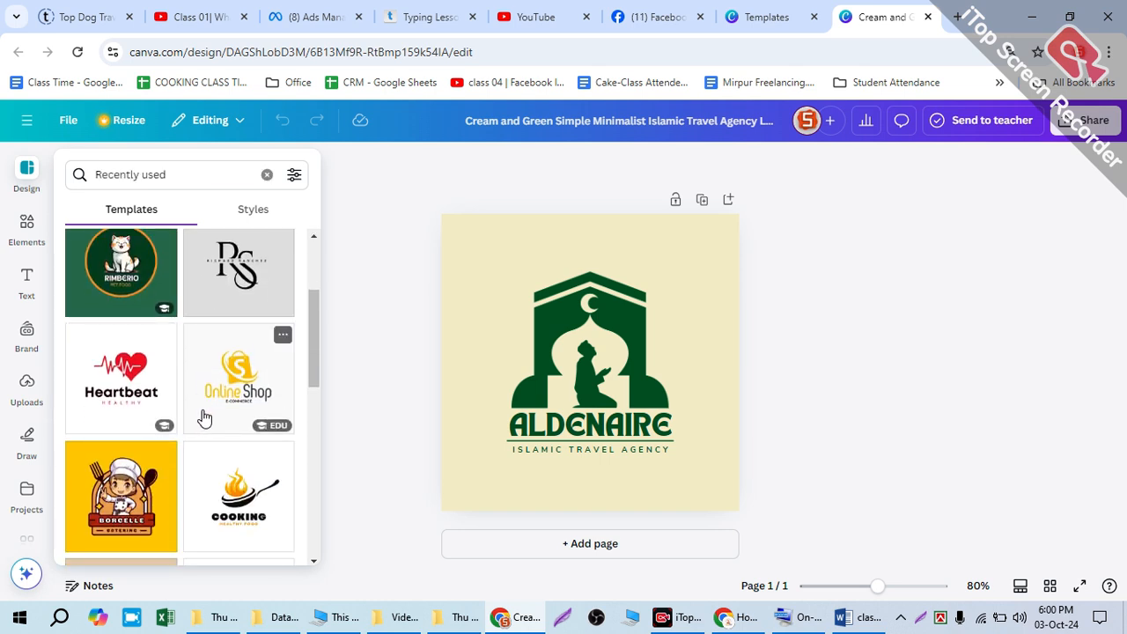
scroll(204, 418, "up", 2)
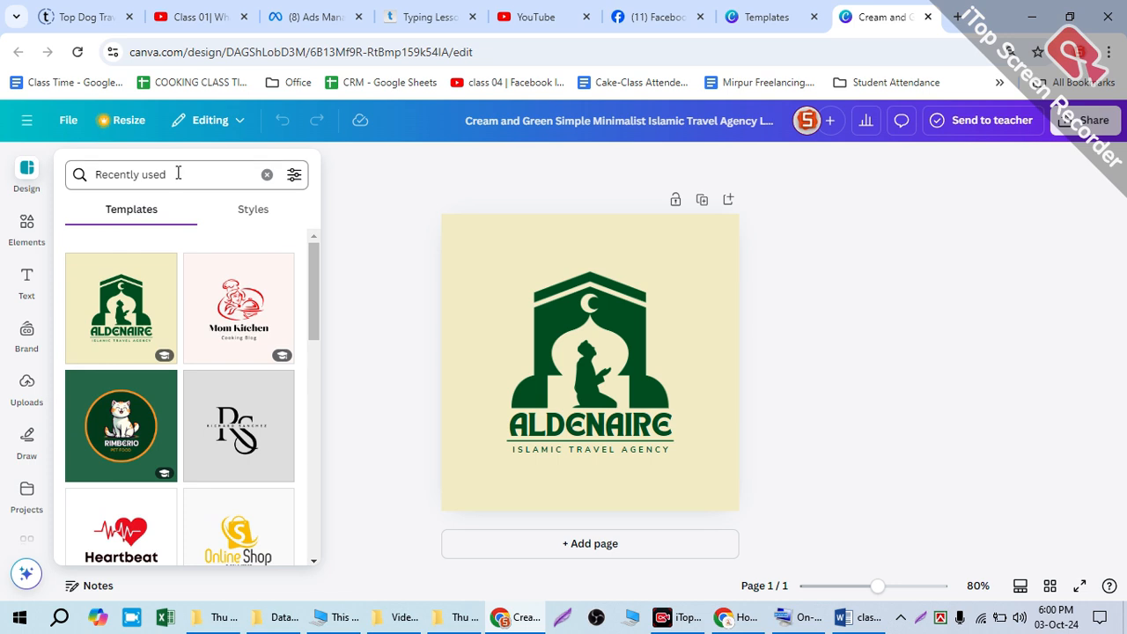
Step: Clear the recently used filter and search the editor's logo templates for "tawba"
left_click_drag(113, 174, 204, 174)
left_click(267, 176)
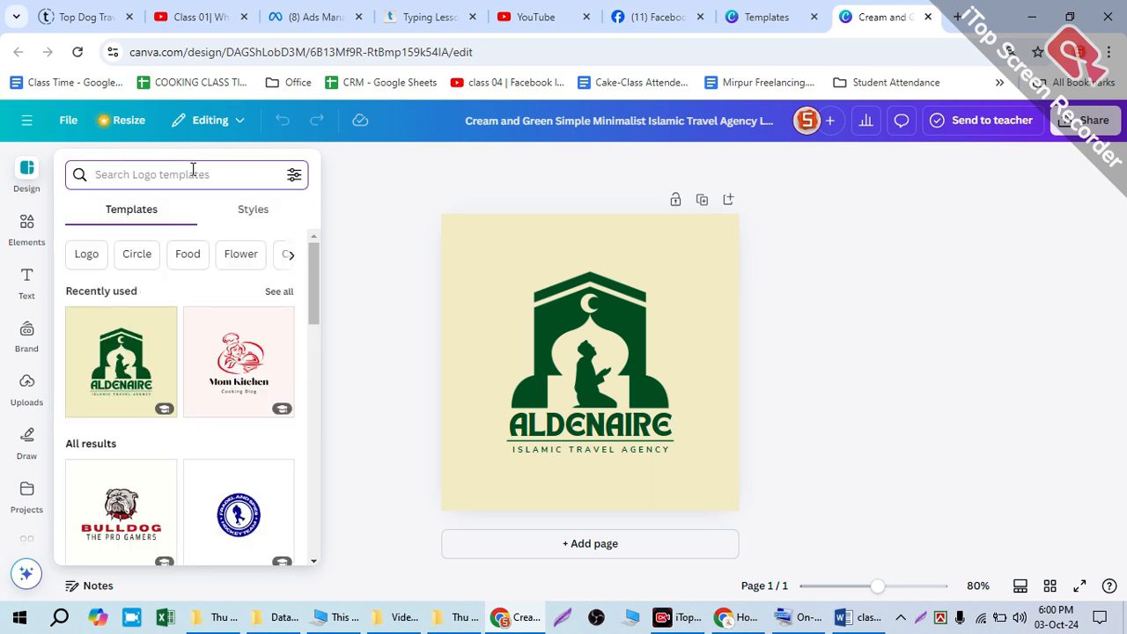
type("tawba")
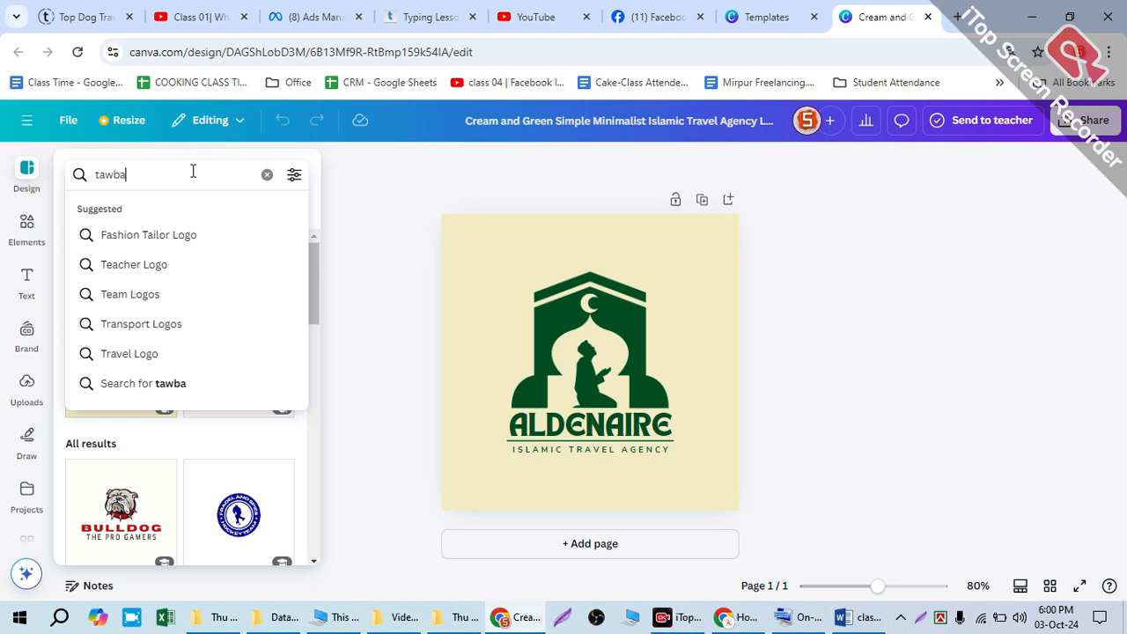
key("Return")
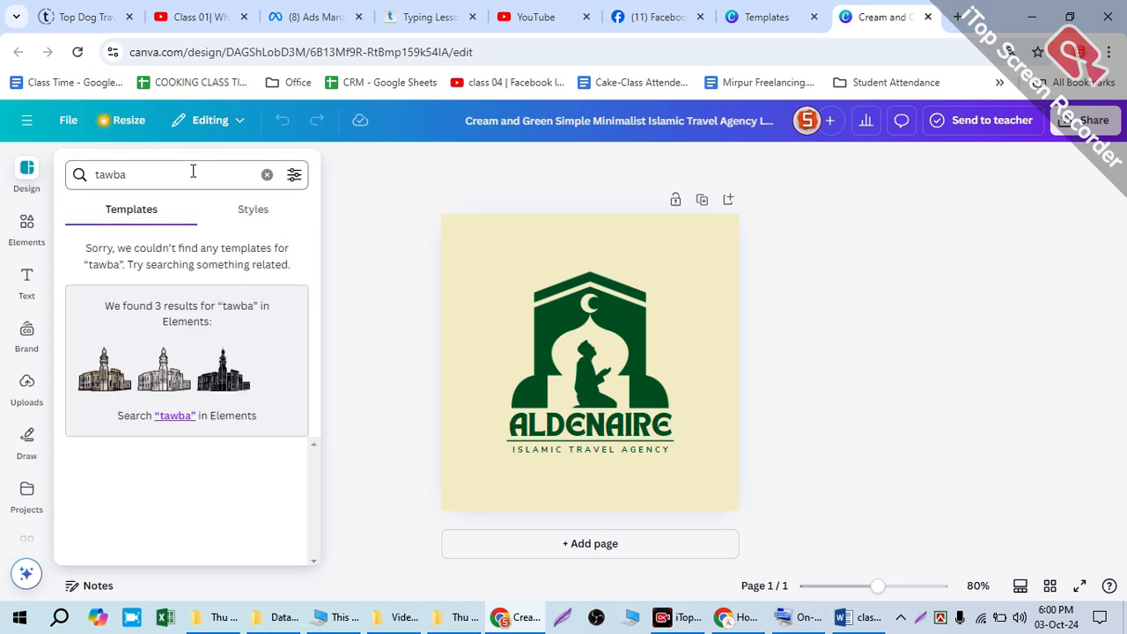
Step: Search the editor's design elements for "tawba"
left_click(158, 167)
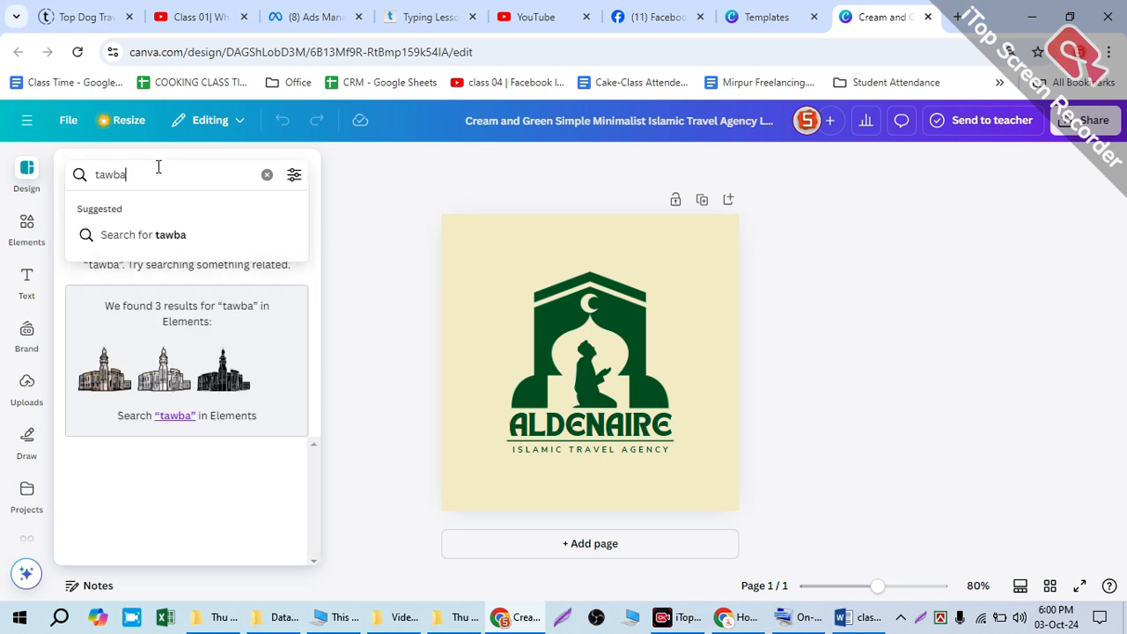
double_click(162, 168)
left_click(26, 226)
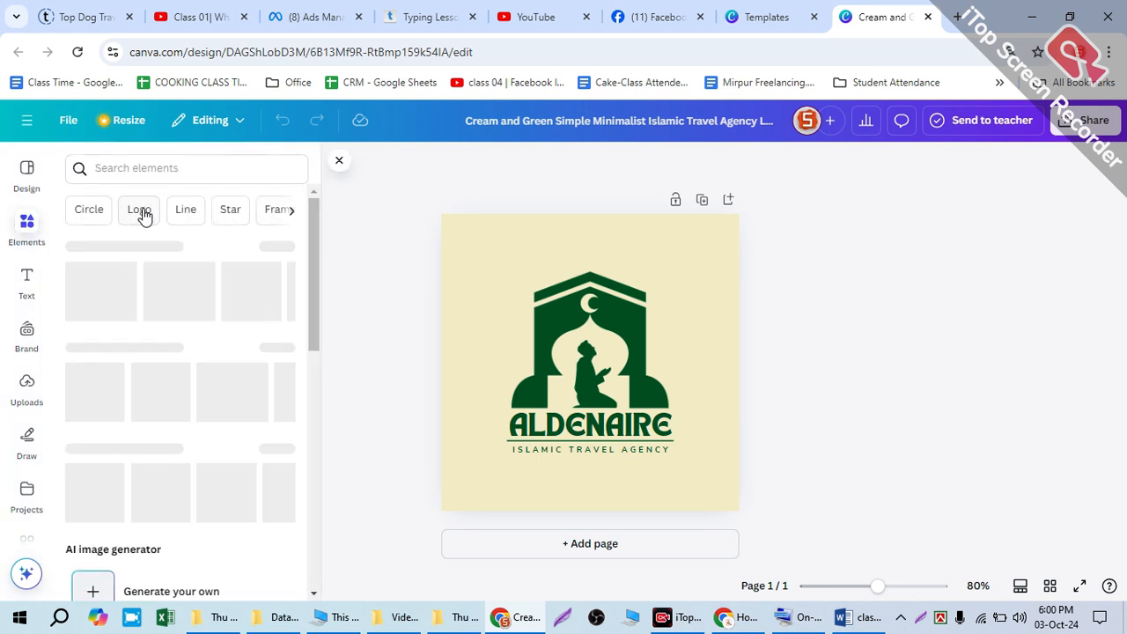
left_click(161, 167)
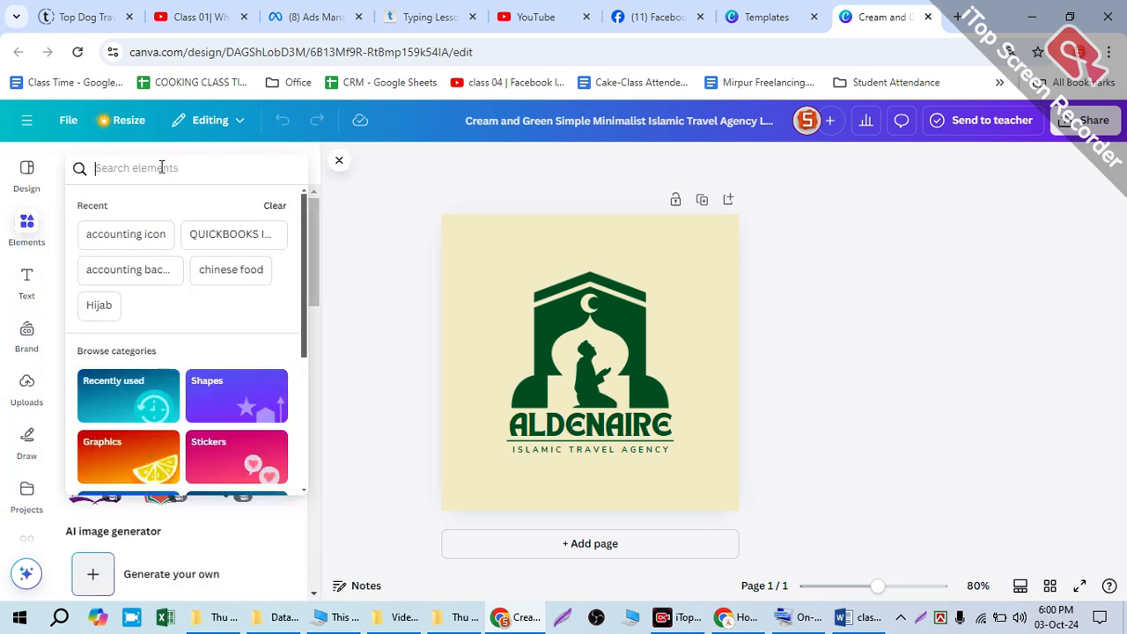
type("tawba")
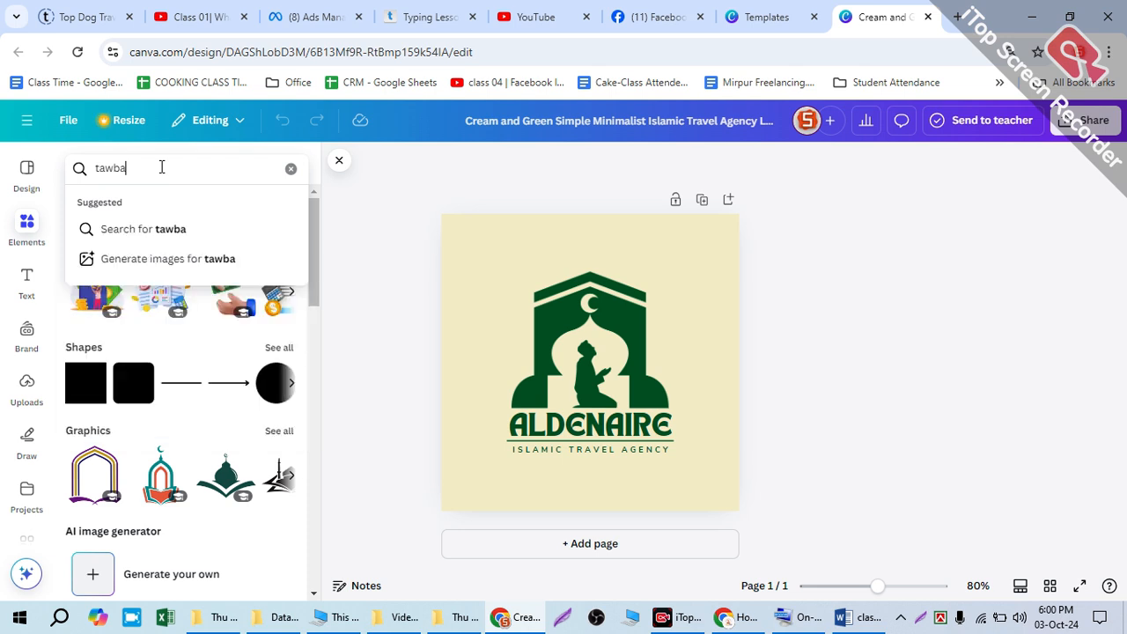
key("Return")
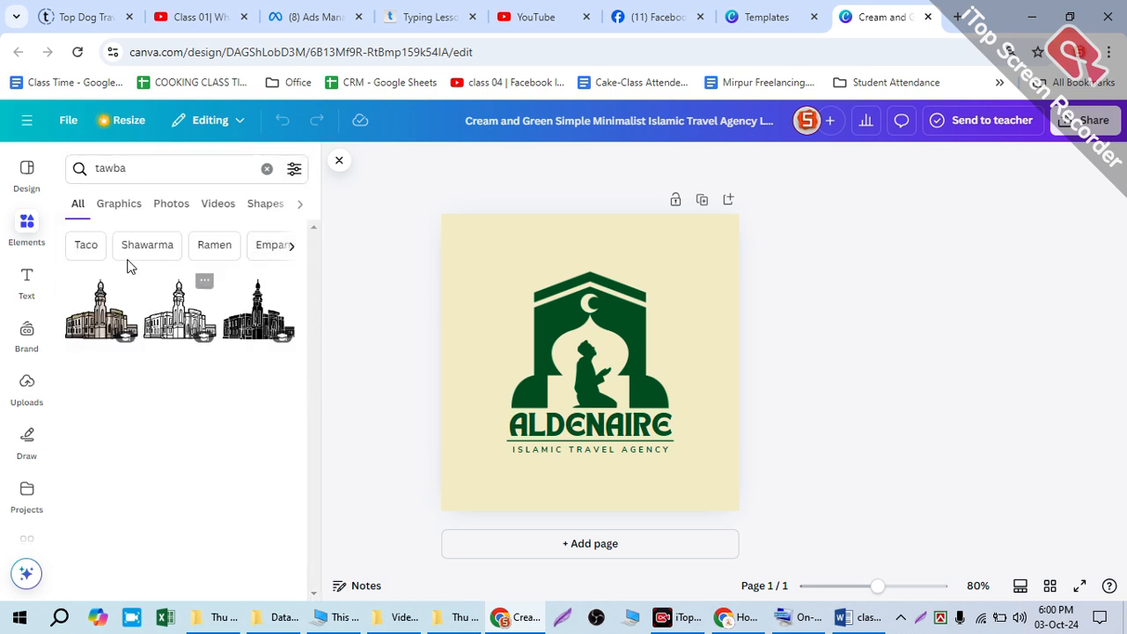
Step: Check the graphics, photos and videos results of the "tawba" element search
left_click(108, 215)
left_click(163, 212)
left_click(216, 205)
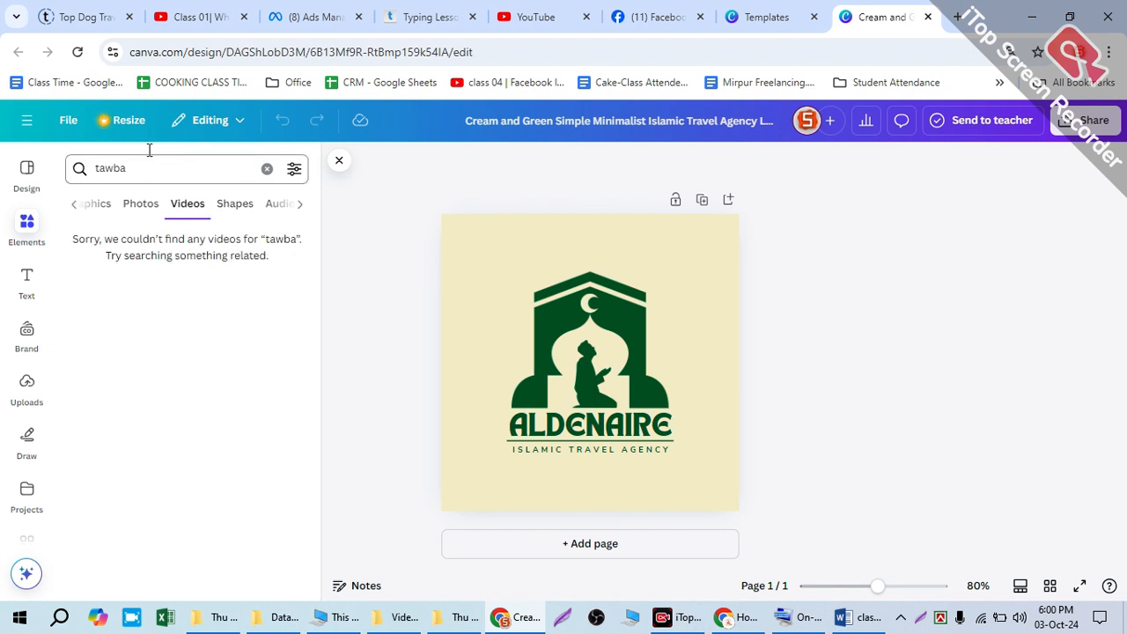
Step: Search the elements again with the alternative spelling "towba"
left_click(100, 158)
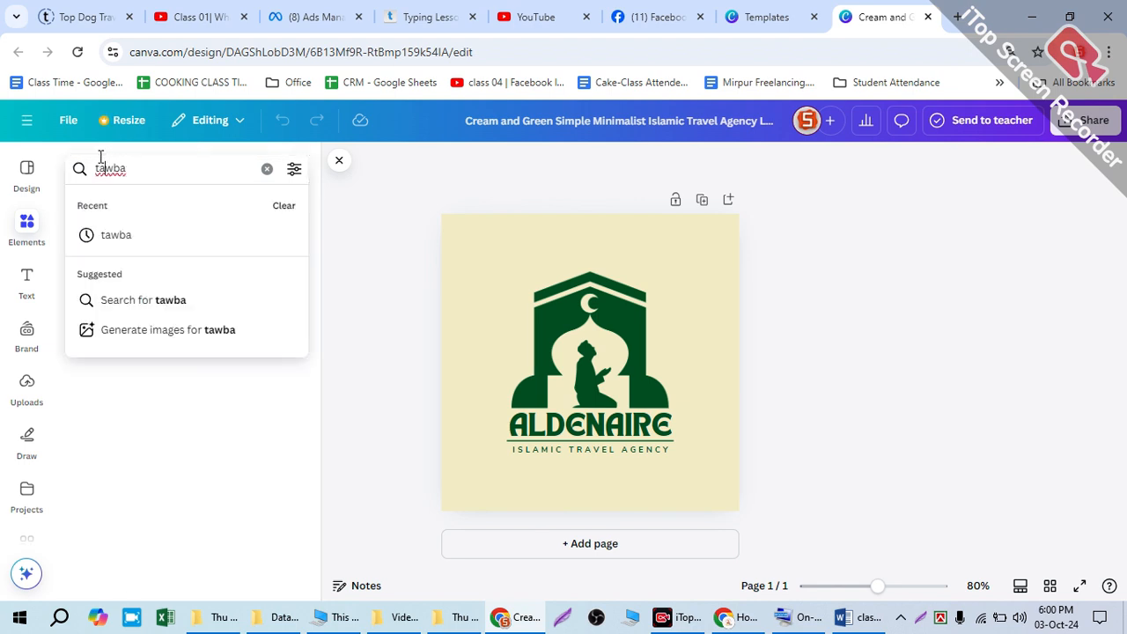
key("BackSpace")
left_click(194, 229)
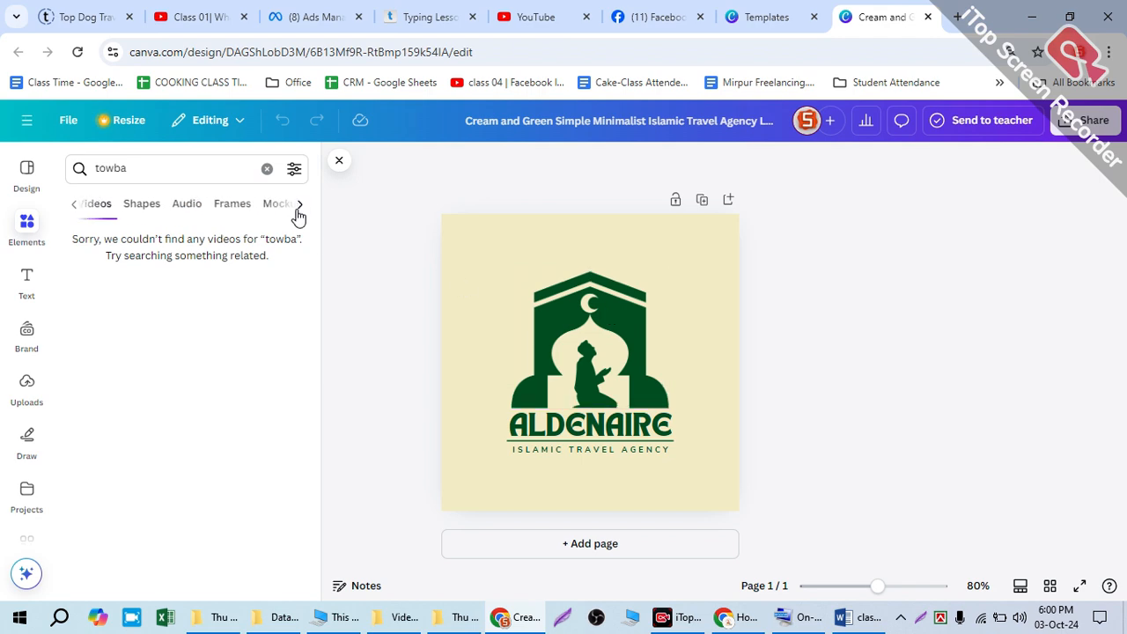
Step: Return to the Aldenaire template's details page and view its suggested similar logos down to the end
left_click(753, 13)
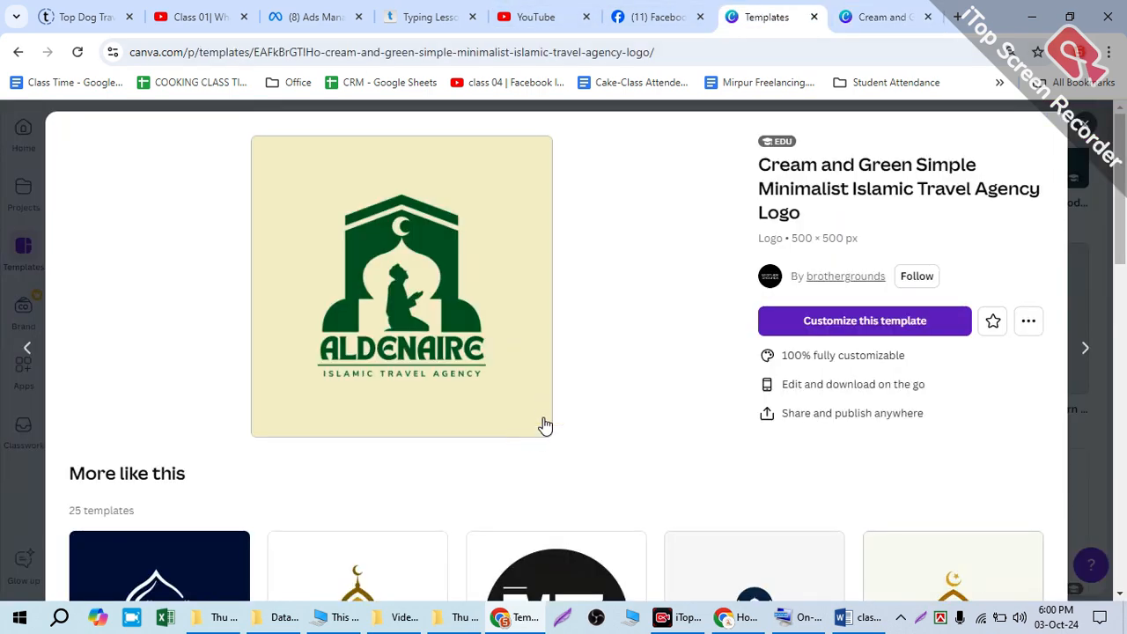
scroll(680, 426, "down", 5)
scroll(639, 407, "down", 5)
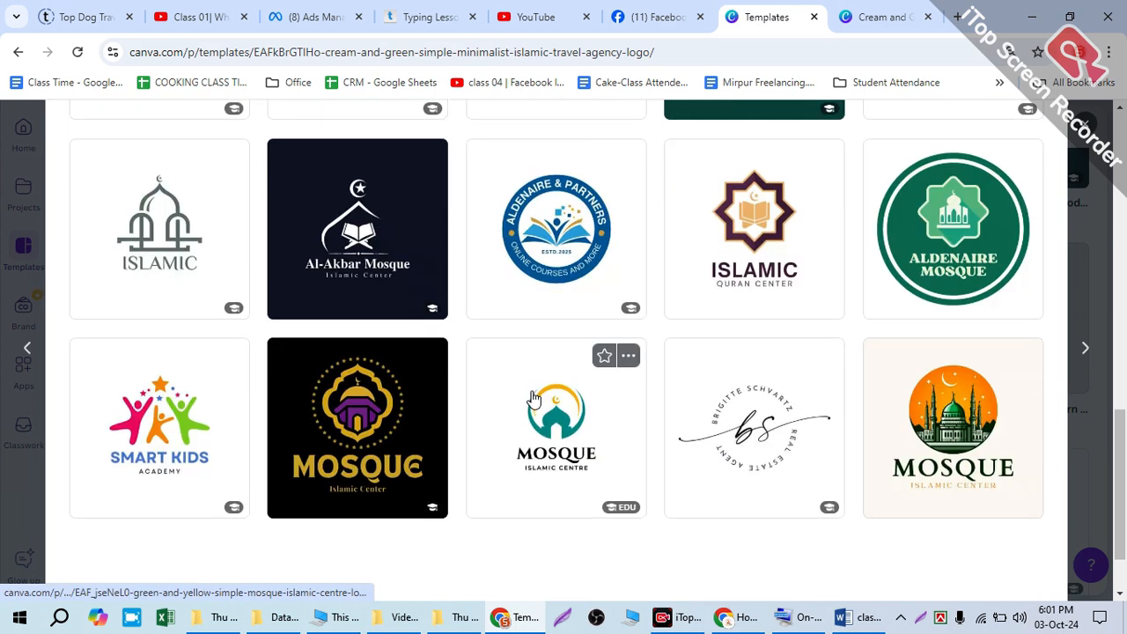
scroll(581, 399, "down", 2)
Step: Close the template details and browse the general "logo" template results
left_click(863, 591)
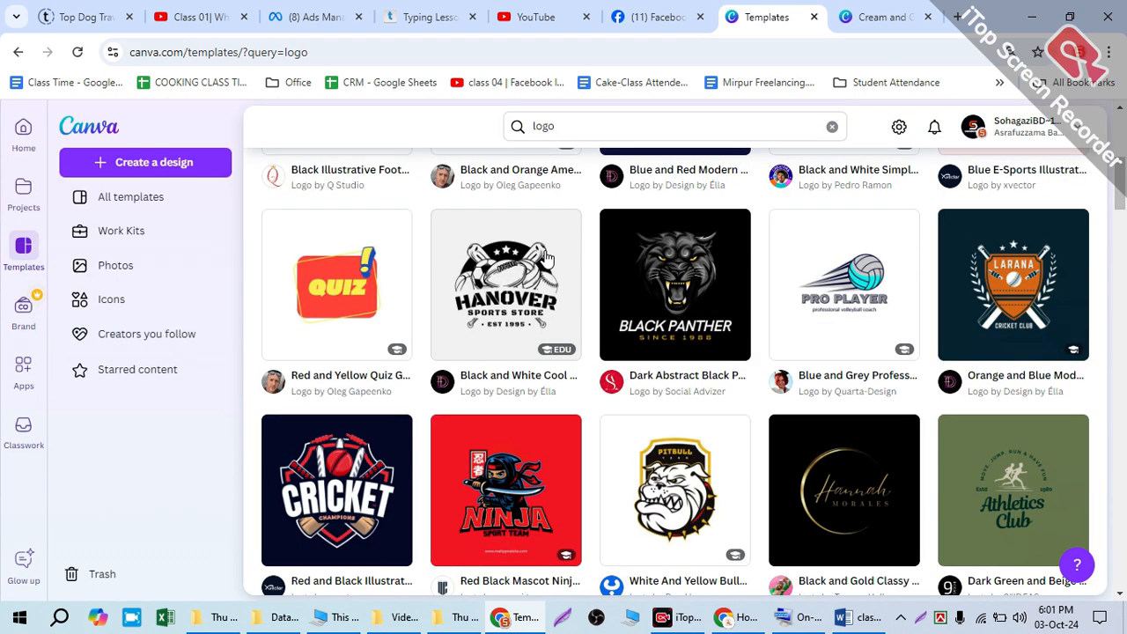
scroll(642, 335, "down", 5)
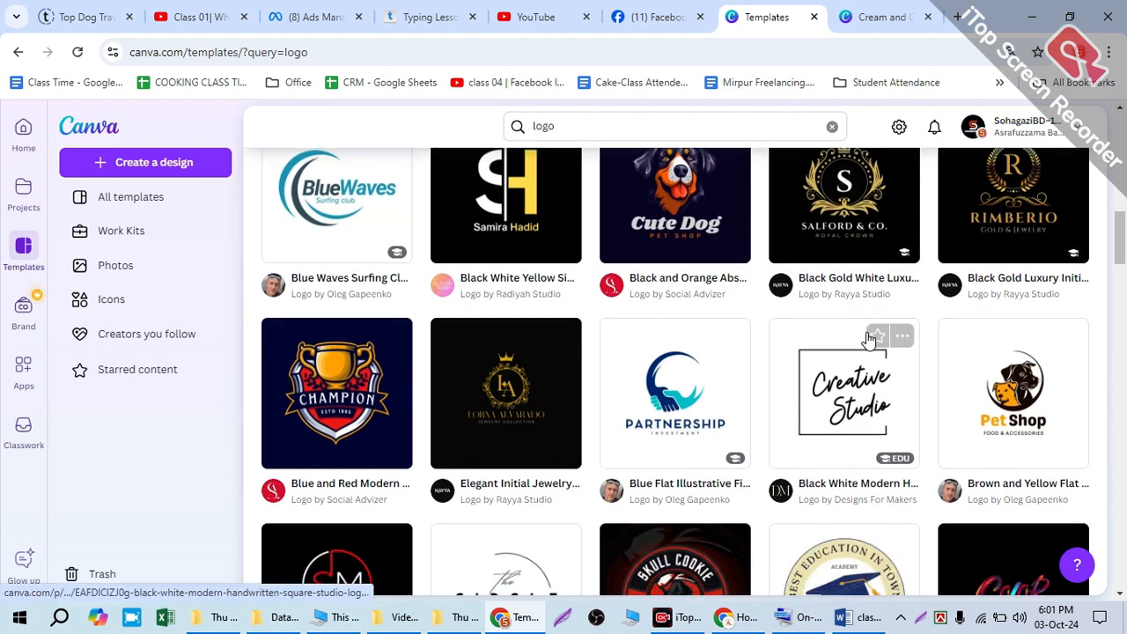
scroll(871, 338, "down", 2)
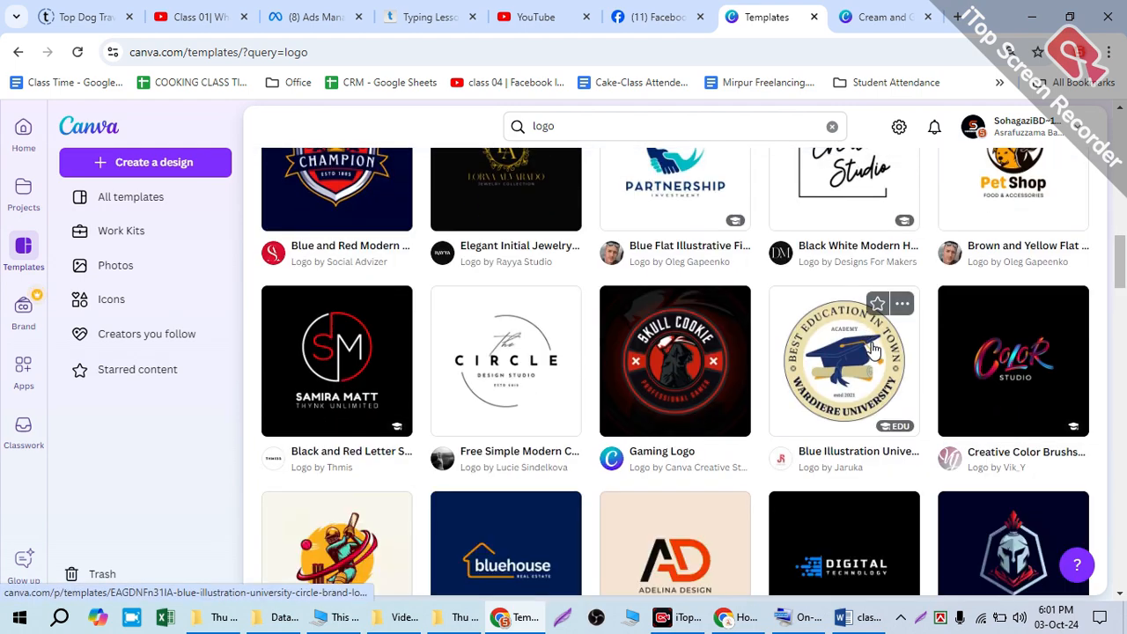
scroll(645, 348, "down", 5)
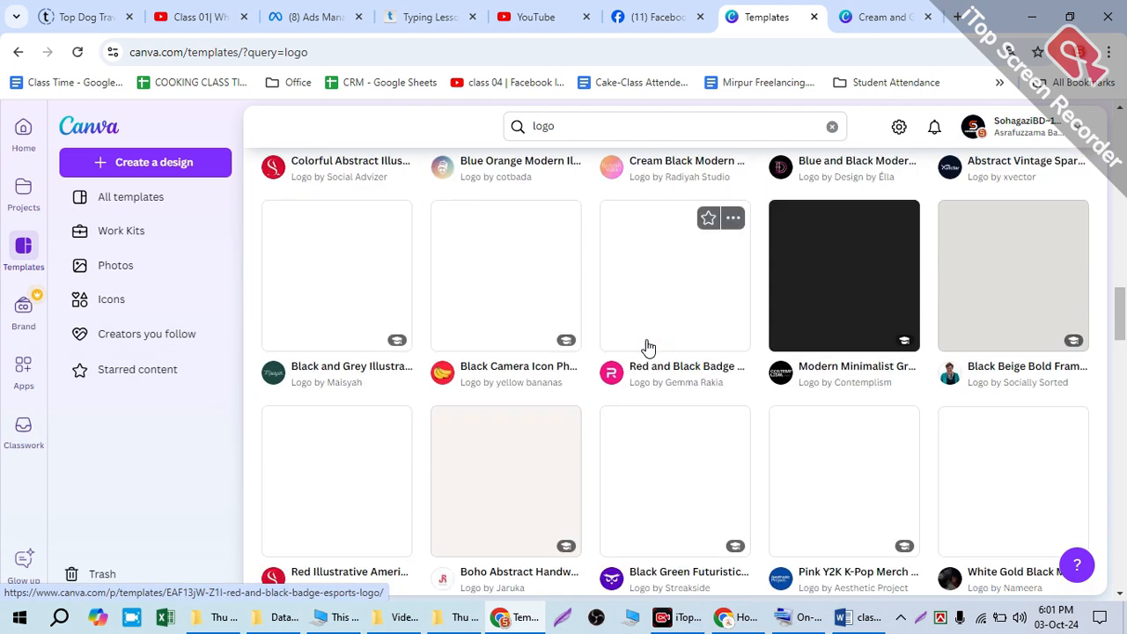
Step: Search the Canva templates for "tawba islamic logo"
left_click(509, 126)
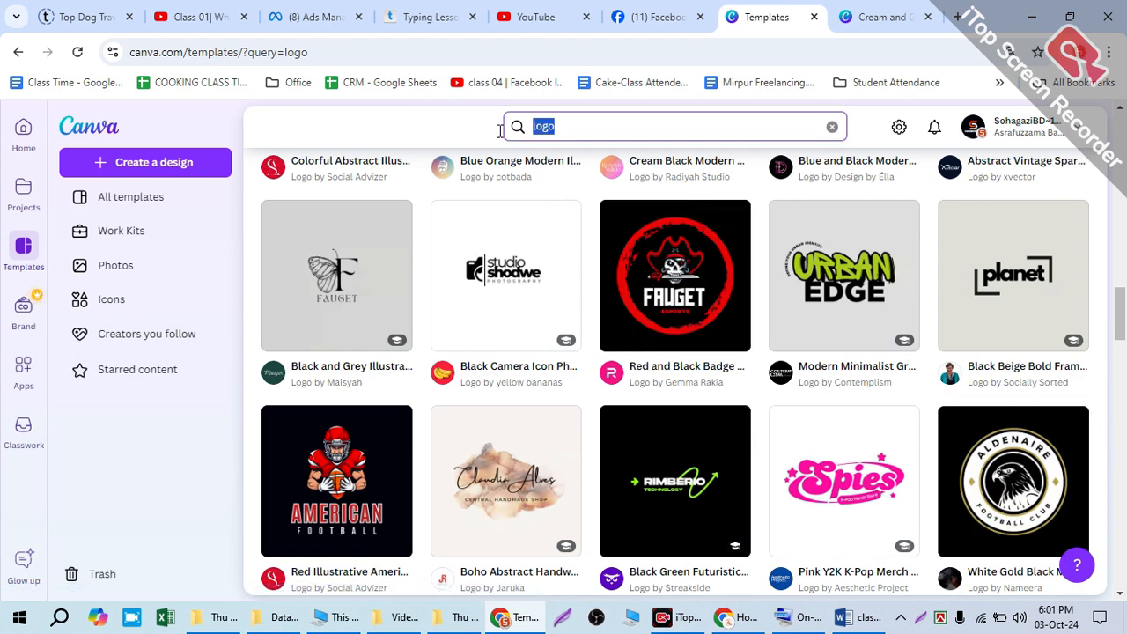
type("to")
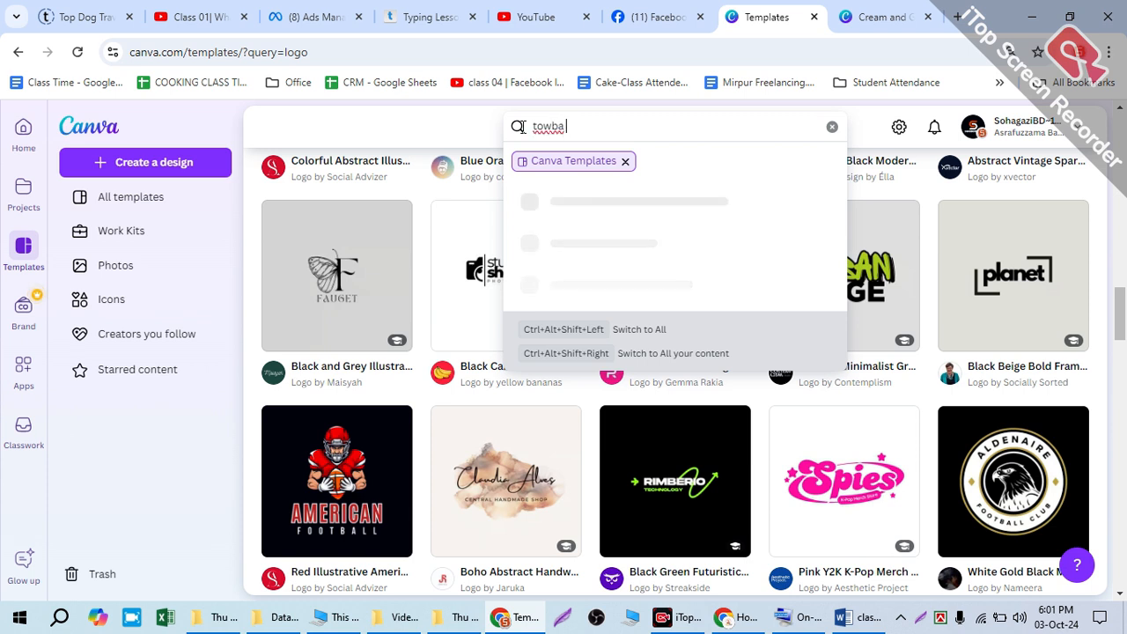
type("wba islamic logo")
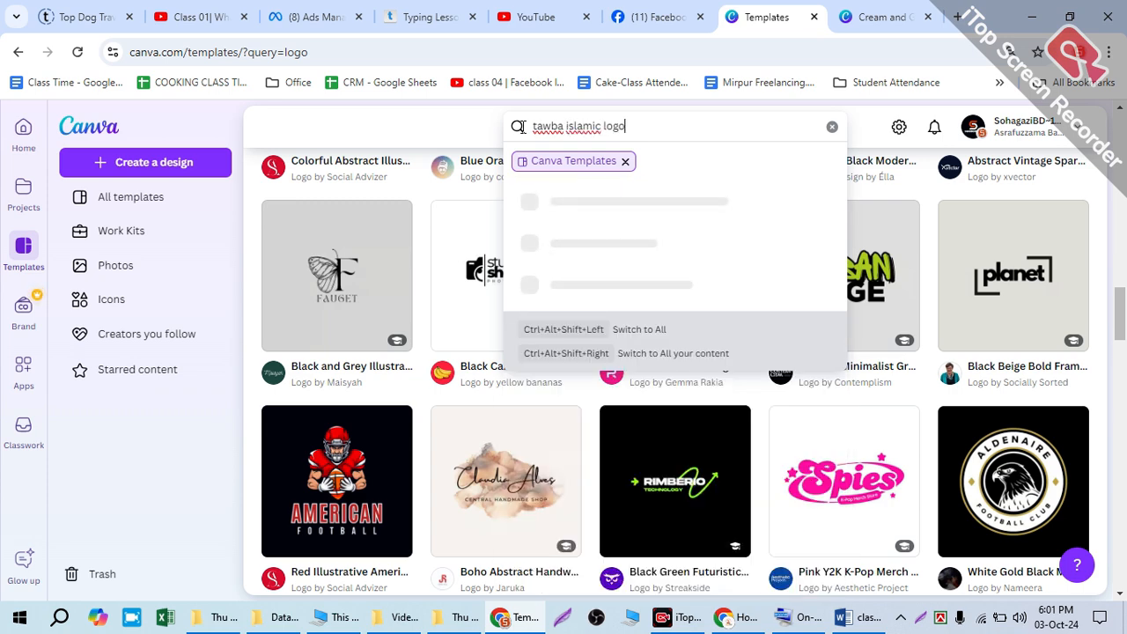
key("Return")
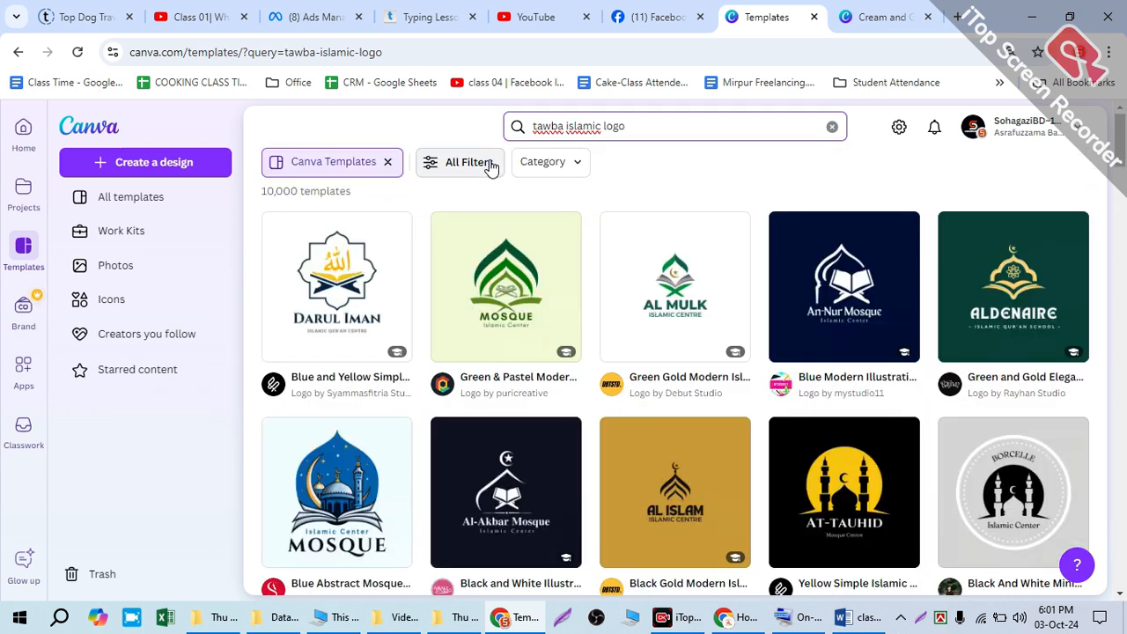
Step: Browse the "tawba islamic logo" results, open the Terracotta Minimalist Islamic Boutique Logo and view its similar templates
scroll(596, 333, "down", 2)
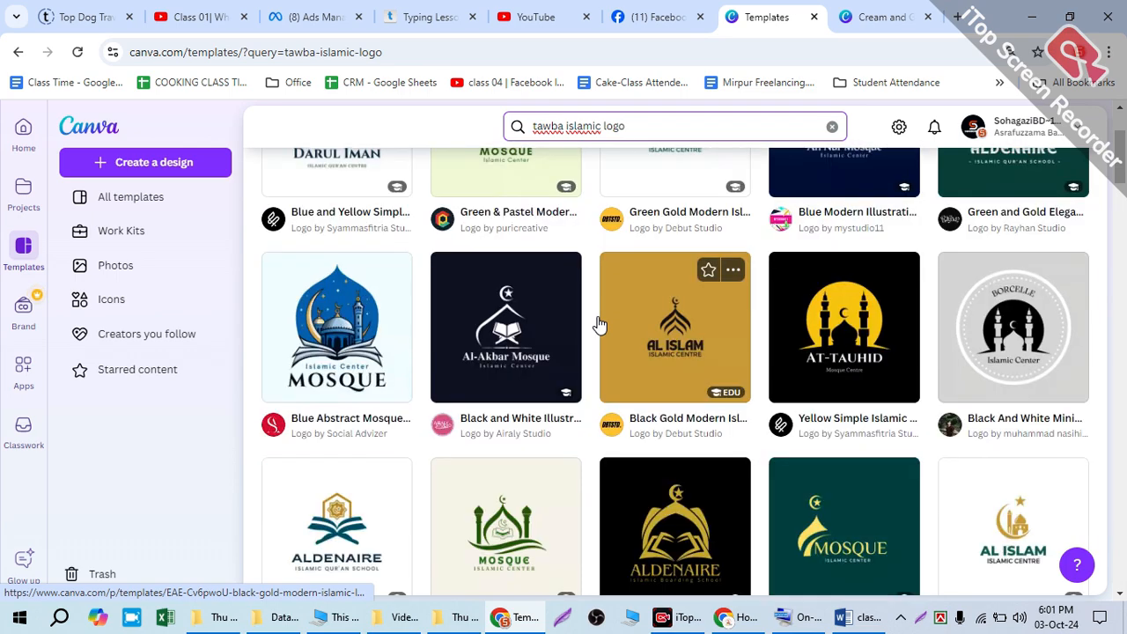
scroll(616, 325, "up", 2)
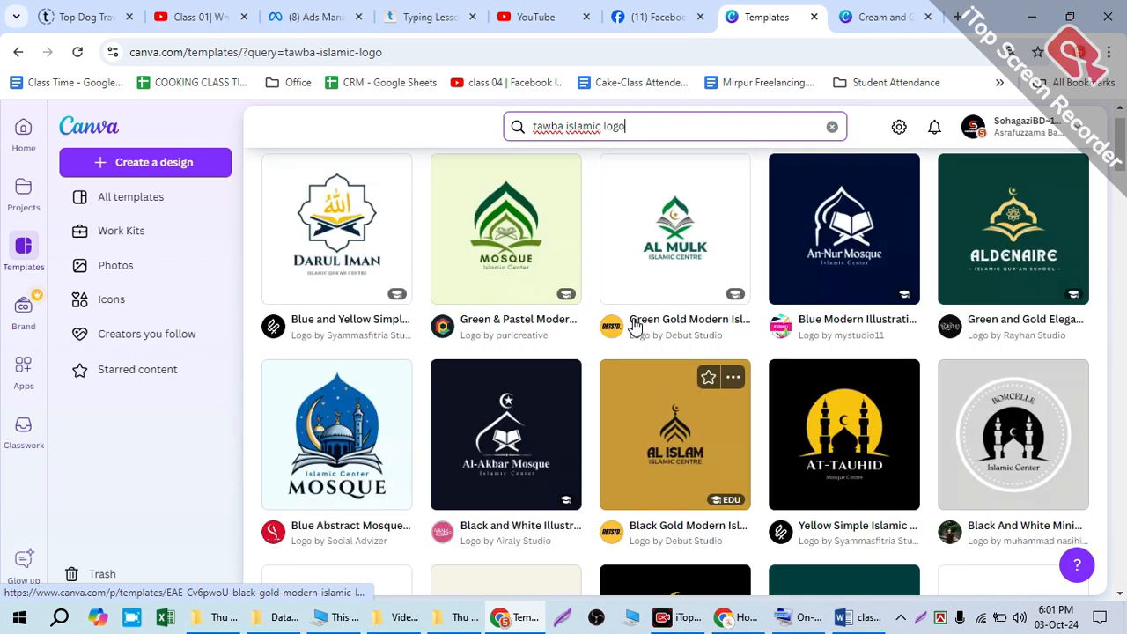
scroll(635, 328, "down", 8)
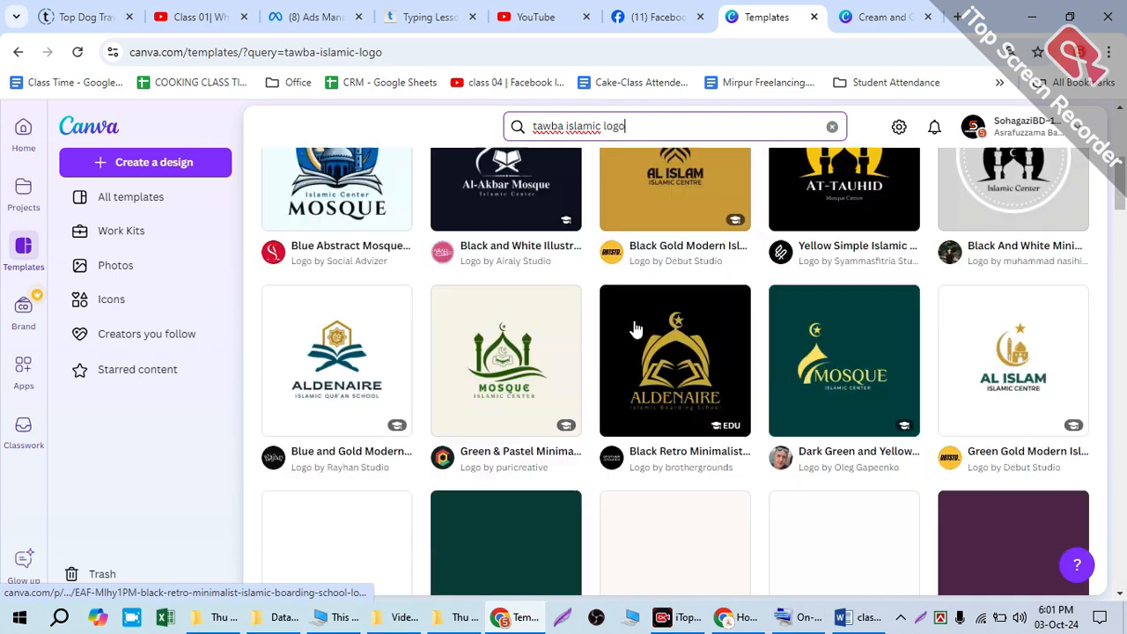
scroll(636, 330, "down", 1)
scroll(640, 331, "up", 1)
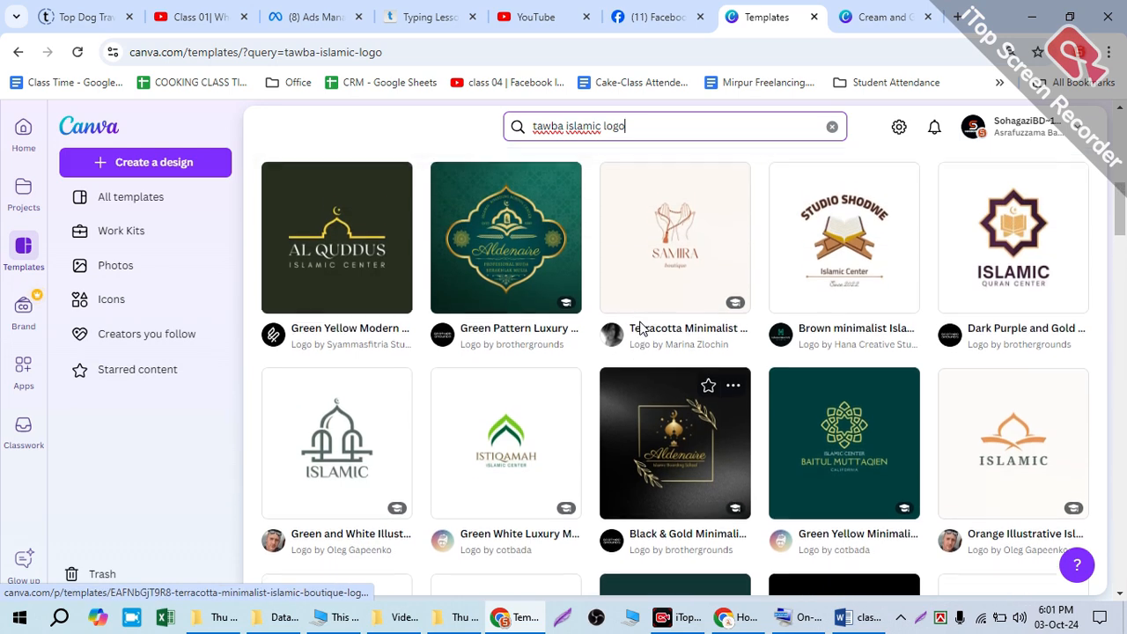
left_click(670, 239)
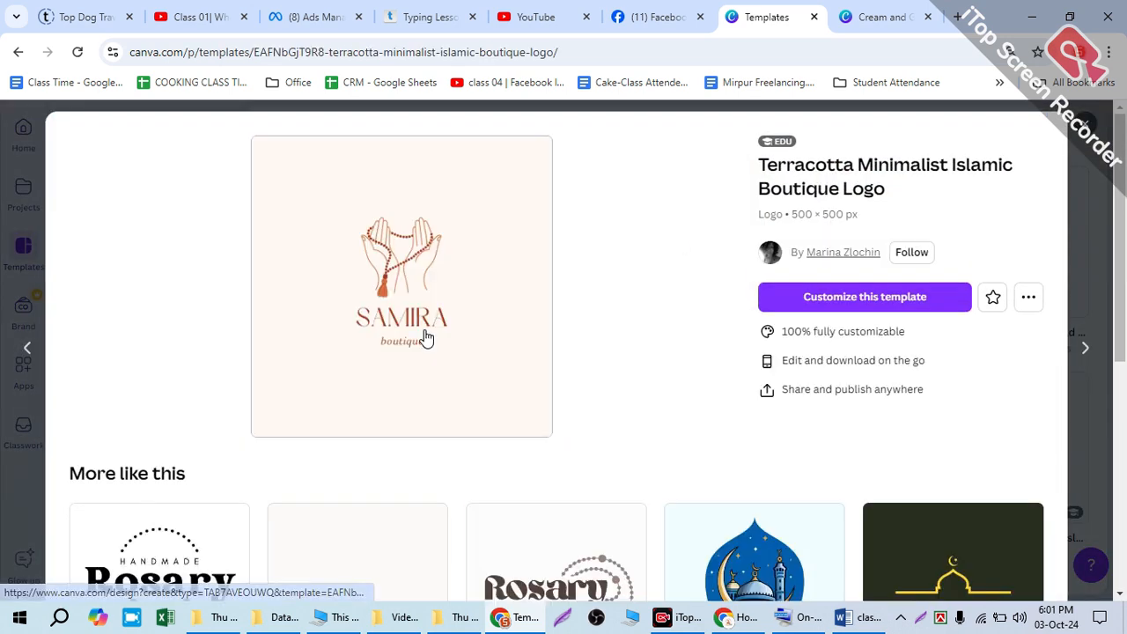
scroll(428, 341, "down", 5)
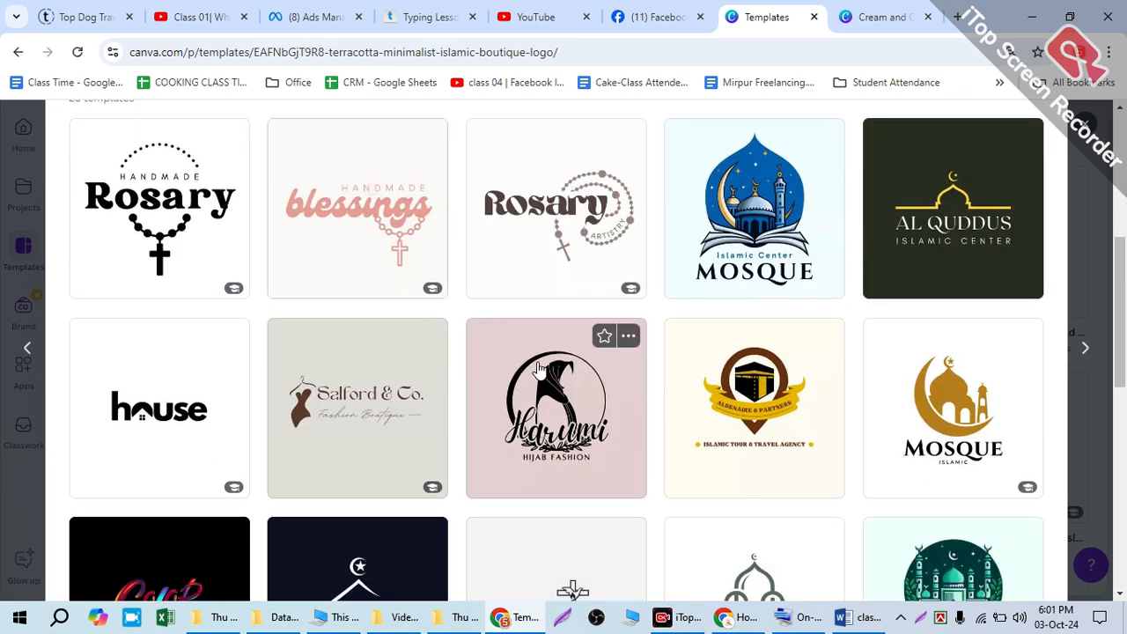
scroll(489, 430, "down", 7)
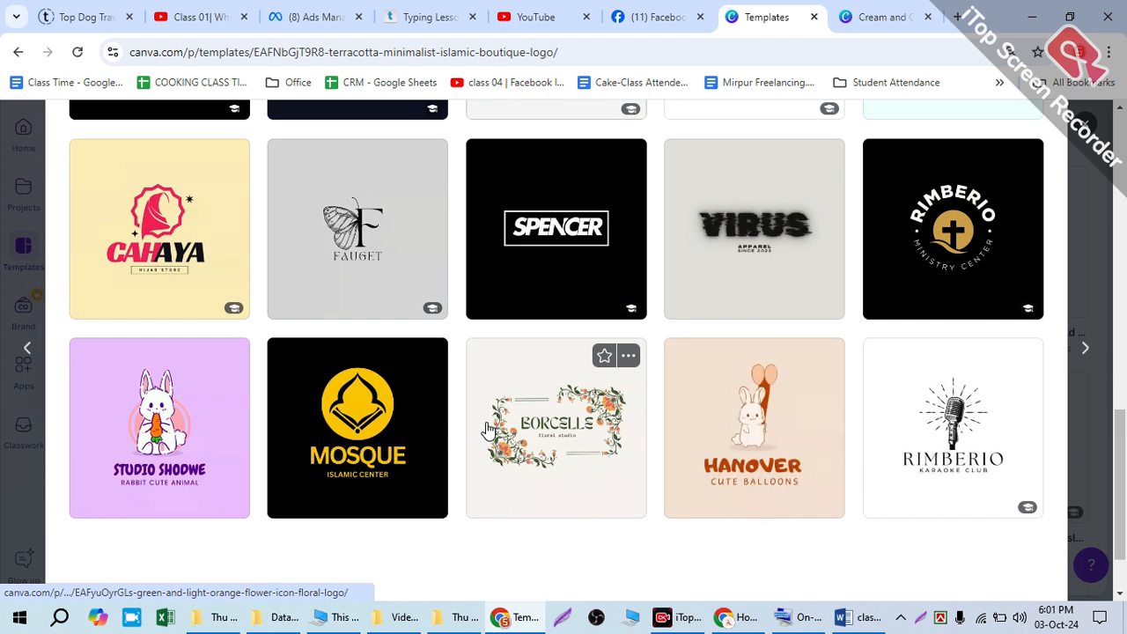
scroll(489, 430, "up", 5)
Step: View the Black Pink Illustrative Hijab Logo and its similar templates, and close the details to return to the search results
left_click(523, 207)
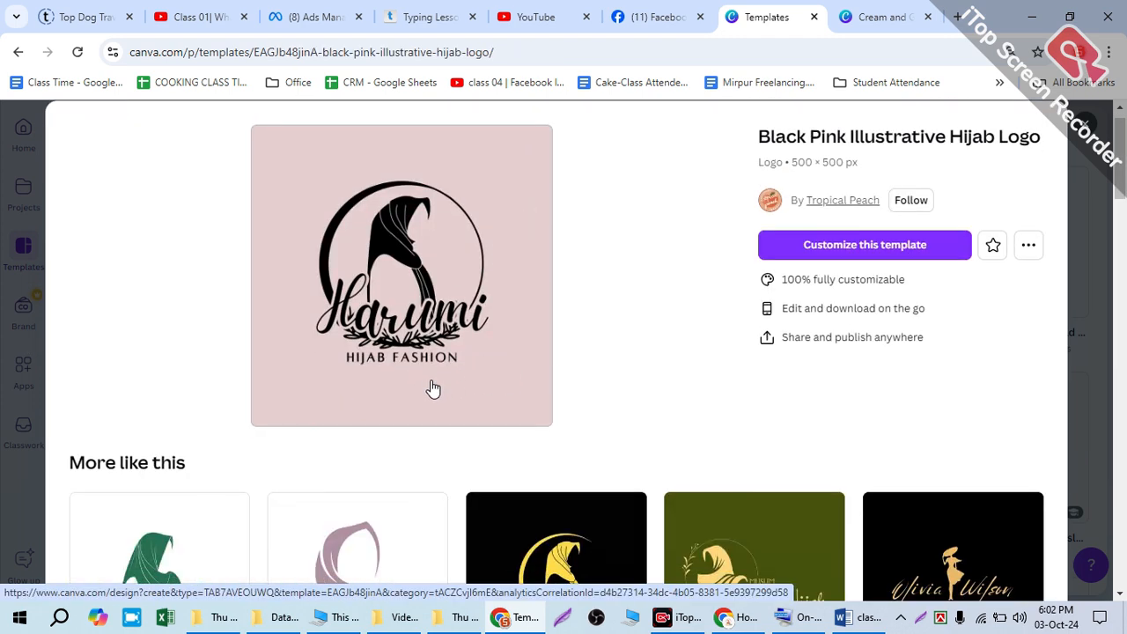
scroll(434, 389, "down", 3)
scroll(520, 398, "down", 5)
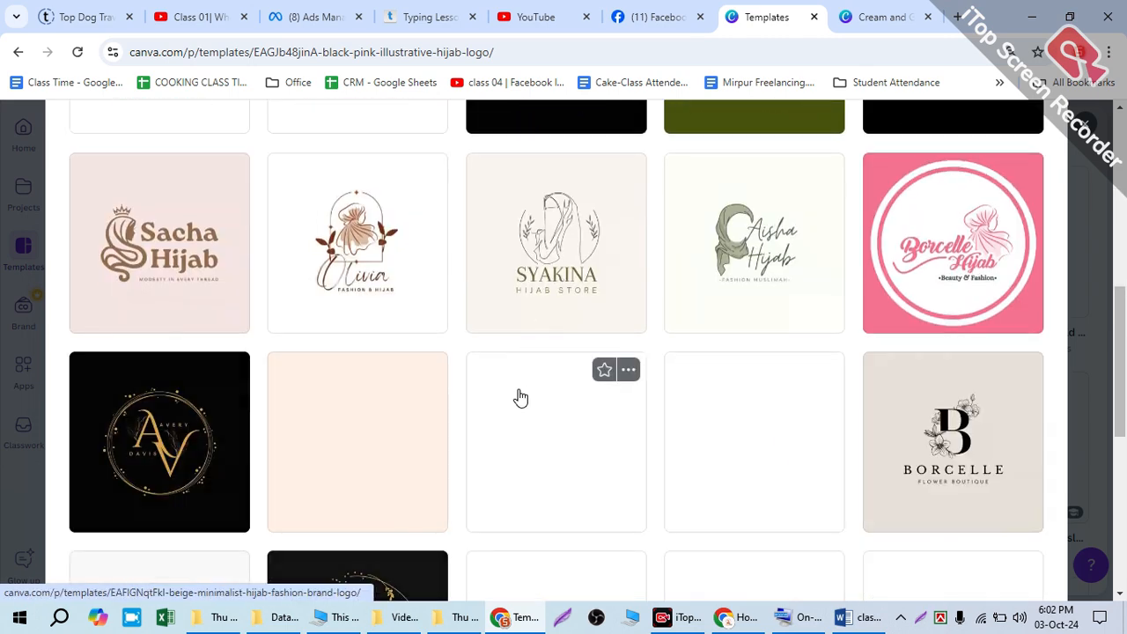
scroll(461, 391, "down", 5)
scroll(392, 403, "down", 2)
scroll(367, 344, "up", 15)
scroll(296, 420, "down", 2)
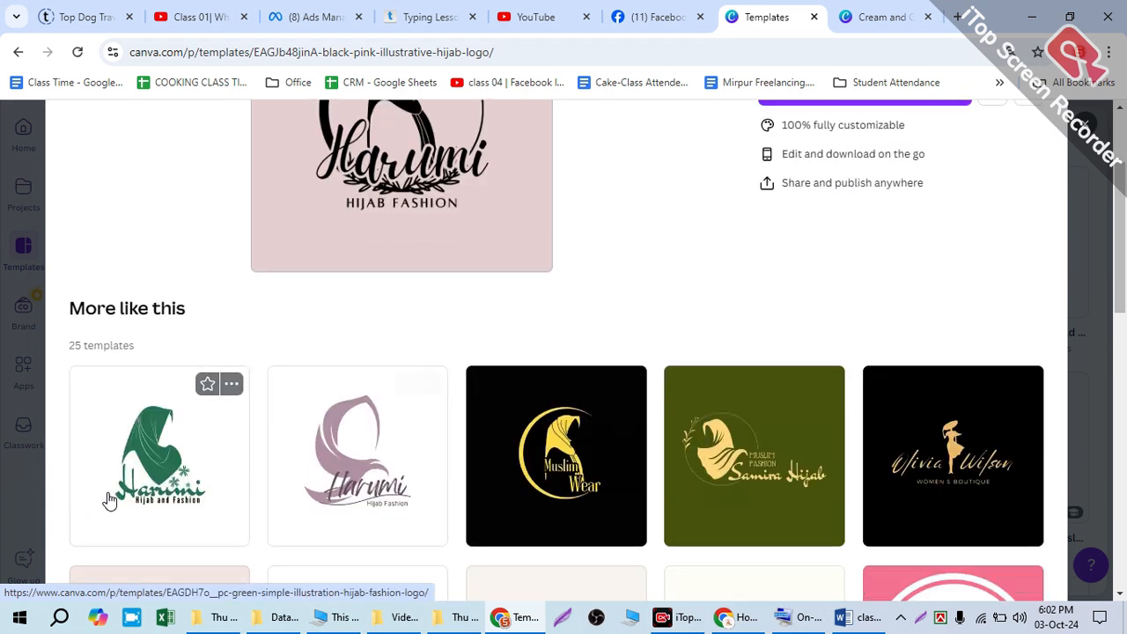
scroll(286, 436, "up", 2)
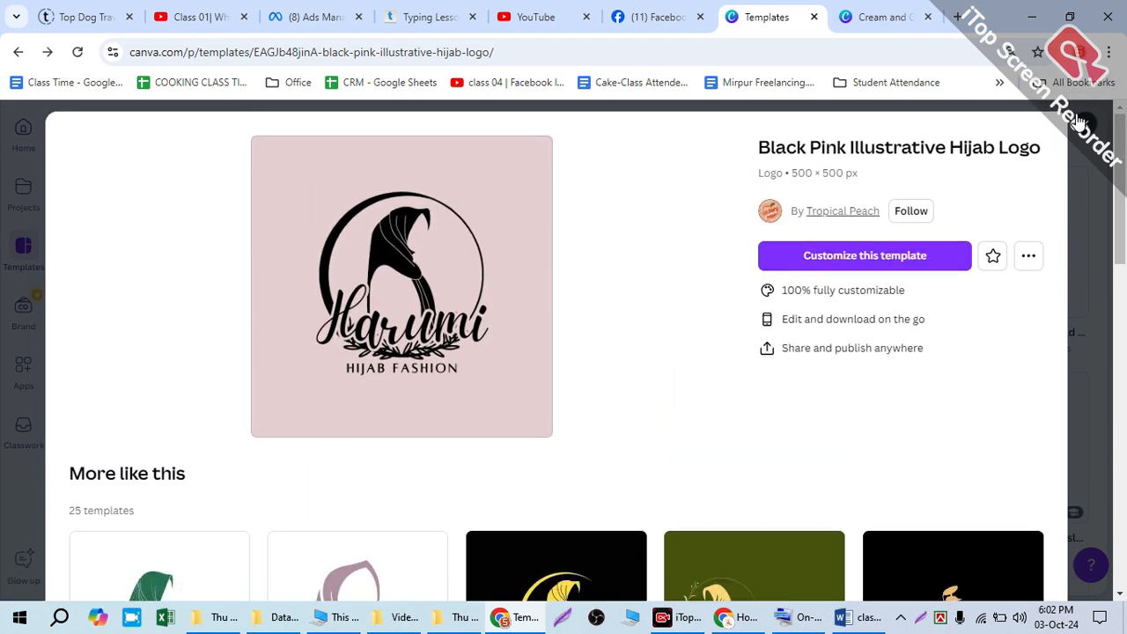
left_click(1081, 121)
Step: Open the Green Yellow Modern Simple Mosque Islamic Center Logo for customization, and close its details on the templates page
scroll(392, 327, "up", 1)
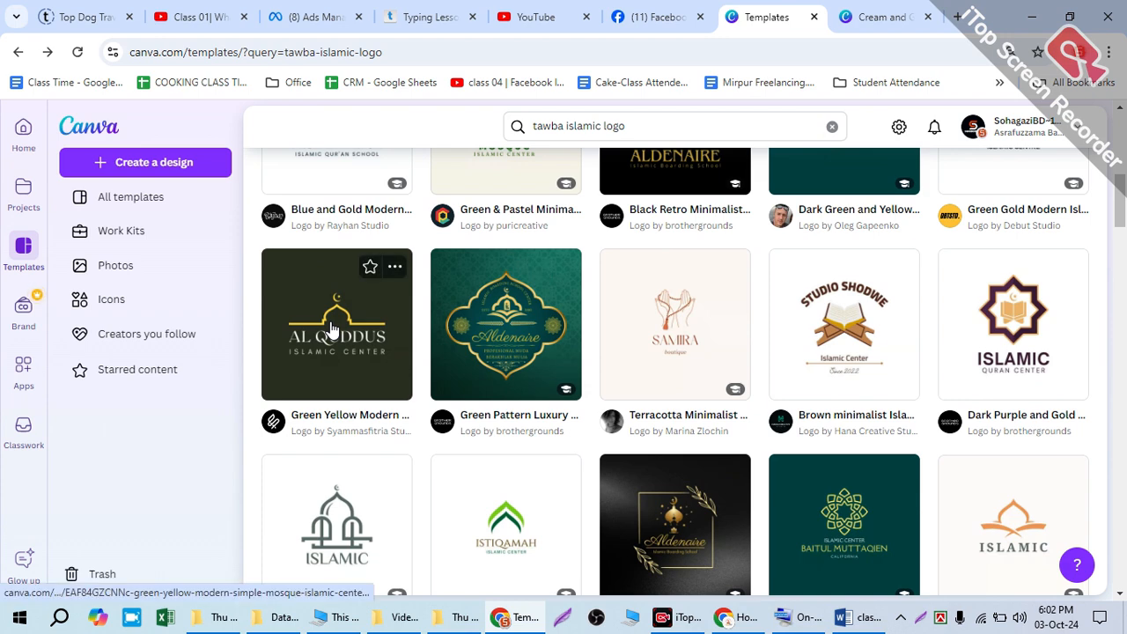
left_click(333, 329)
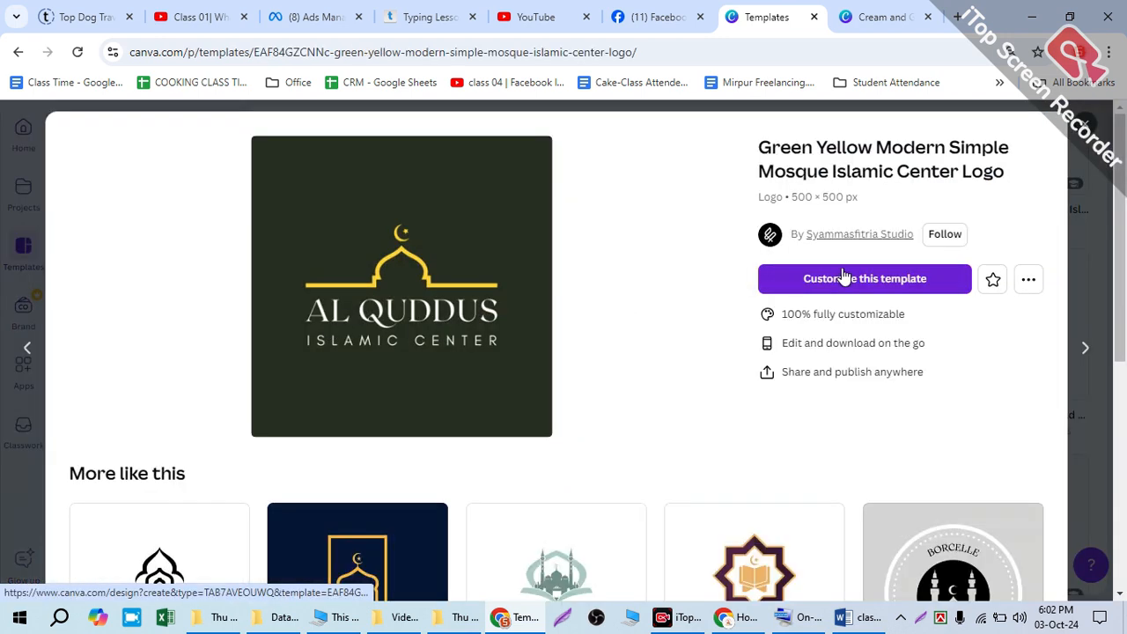
left_click(846, 276)
left_click(685, 9)
left_click(1085, 124)
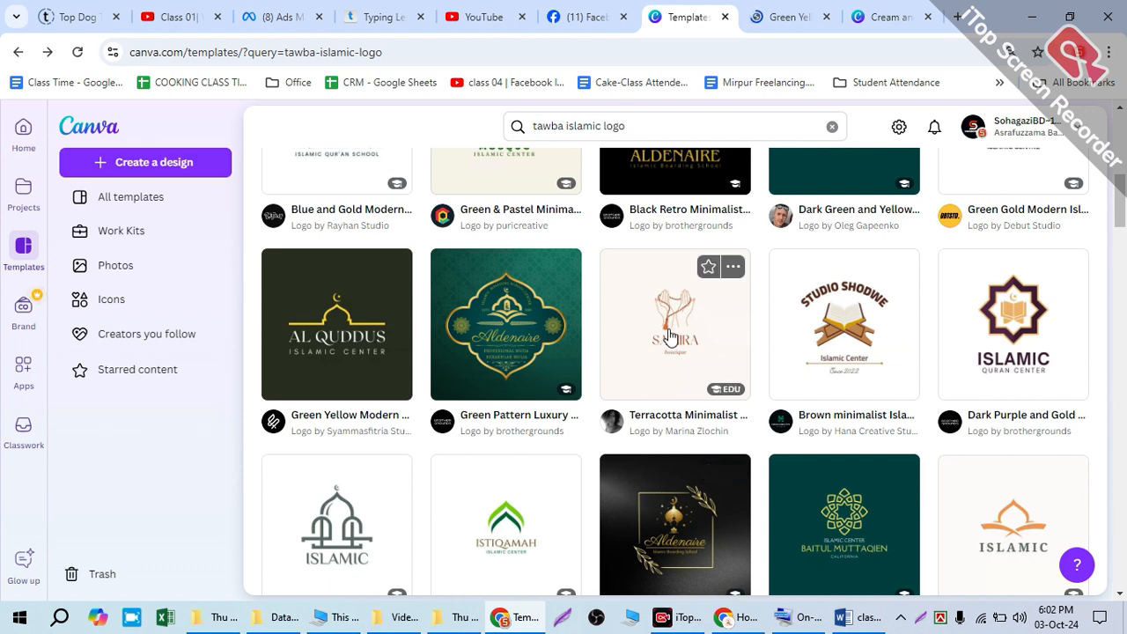
Step: Review the Terracotta Minimalist Islamic Boutique Logo again and open it for customization
left_click(669, 336)
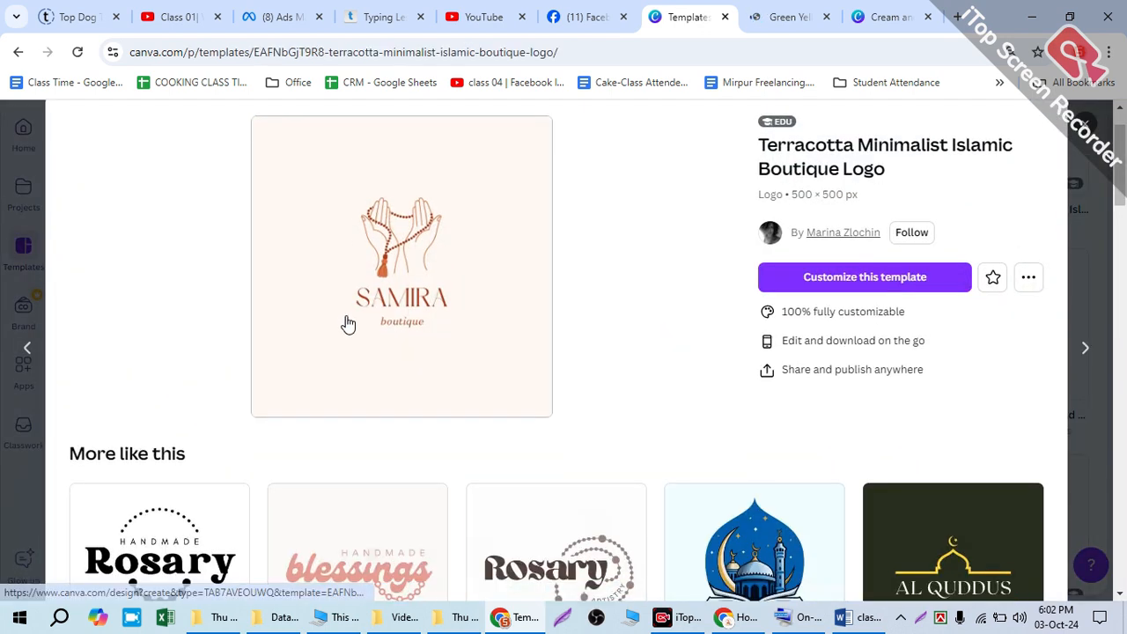
scroll(357, 322, "down", 2)
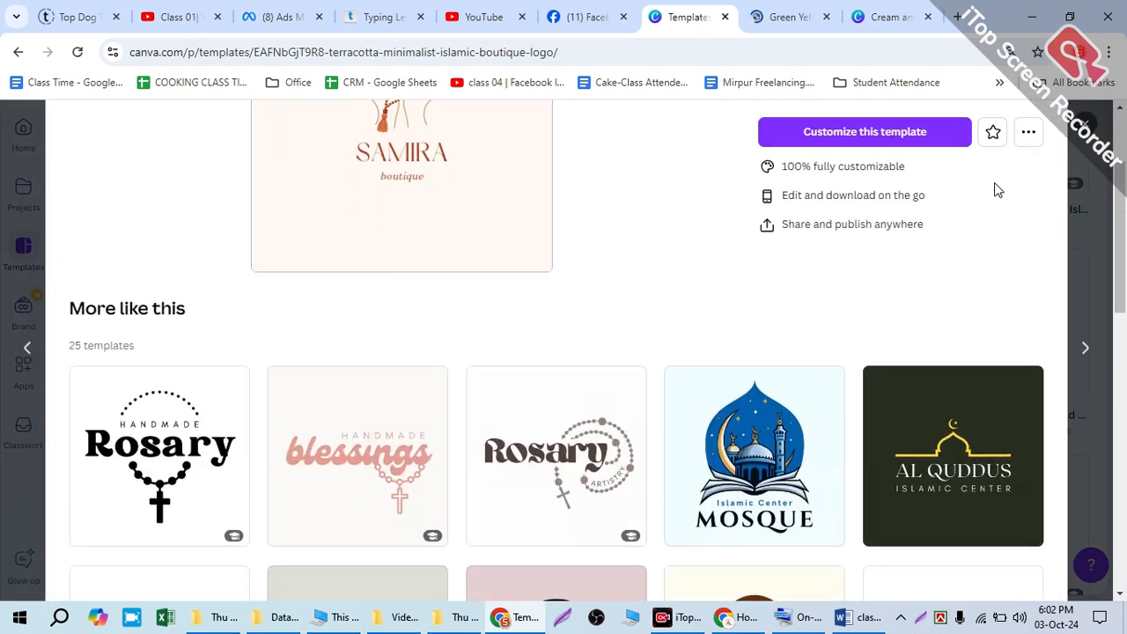
scroll(582, 290, "up", 2)
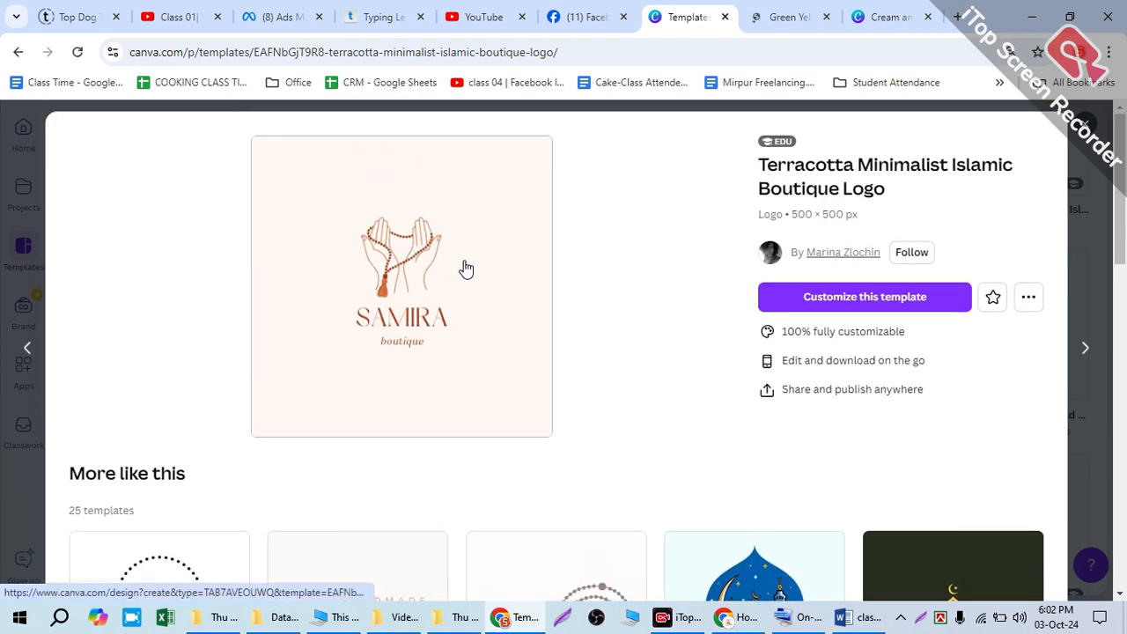
left_click(895, 308)
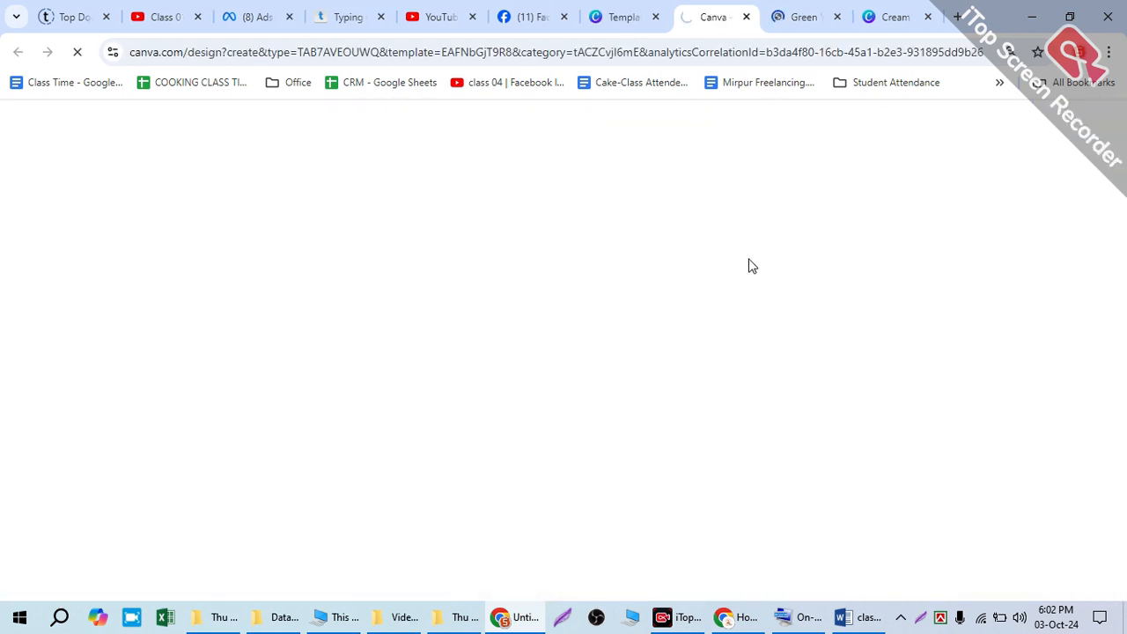
Step: In the green and yellow mosque logo design, replace the main name text "AL QUDDUS" with "TAWBA"
left_click(798, 14)
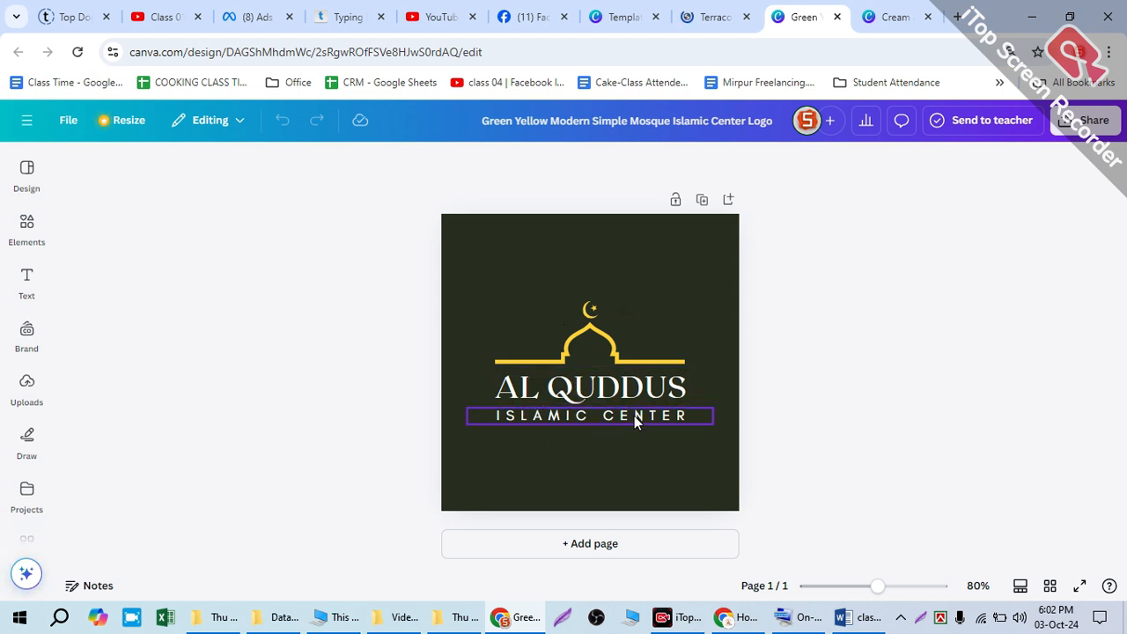
left_click(593, 389)
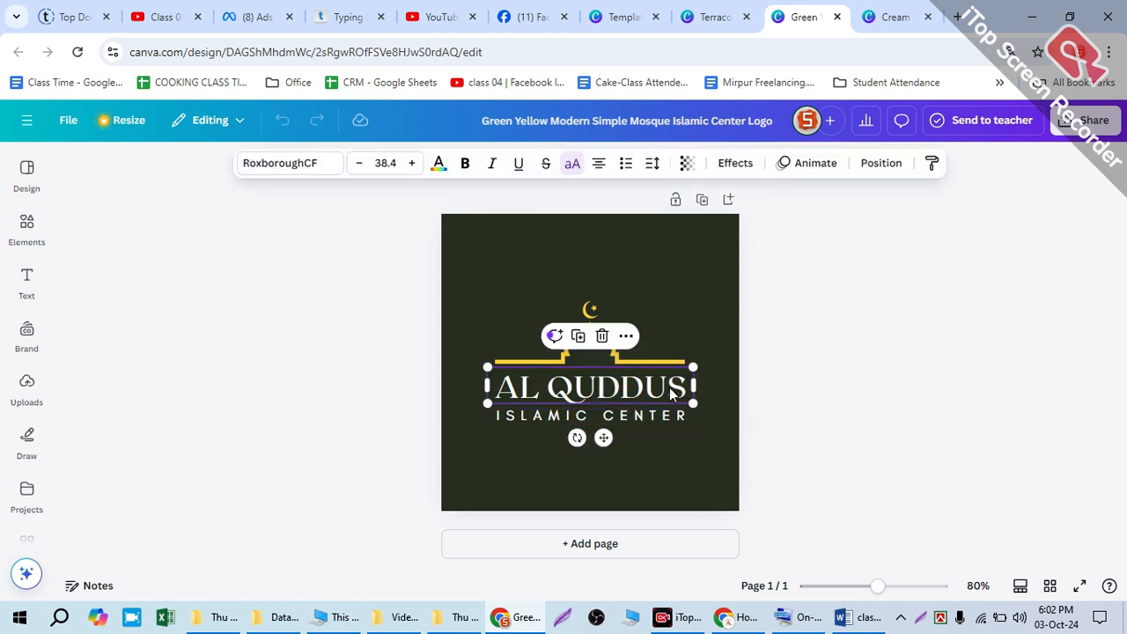
double_click(643, 384)
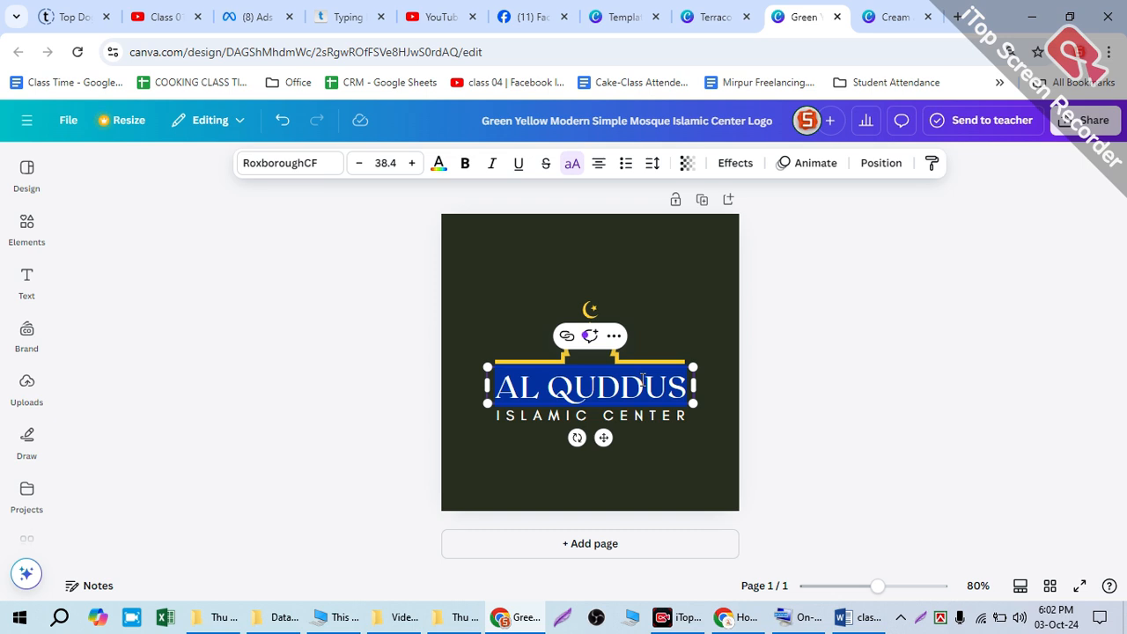
type("T")
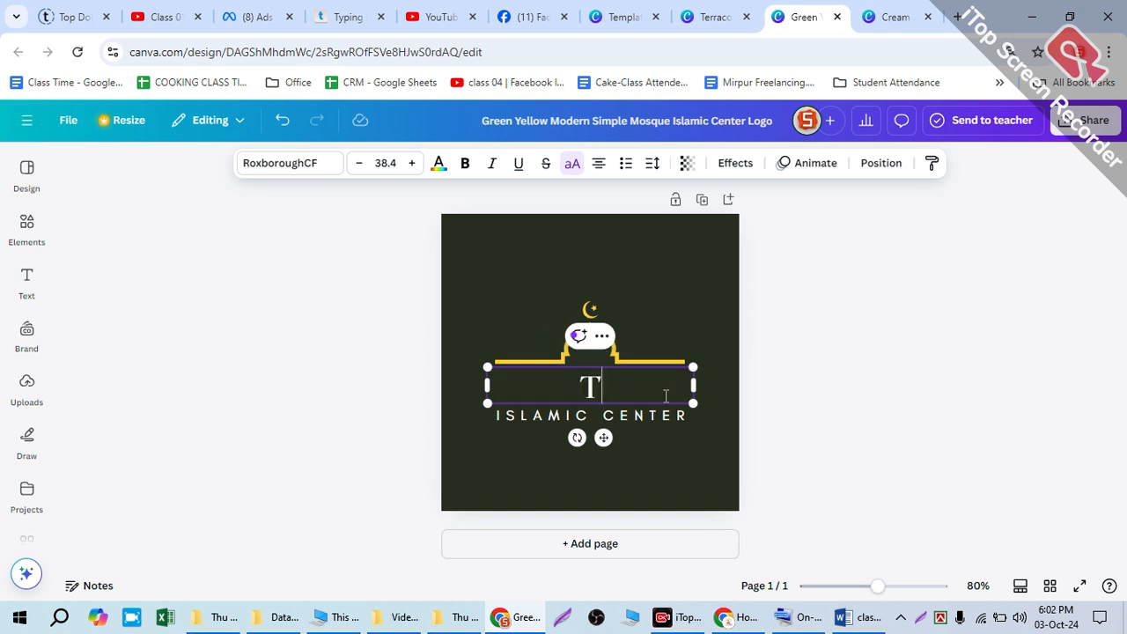
type("Q")
key("BackSpace")
type("AWBA")
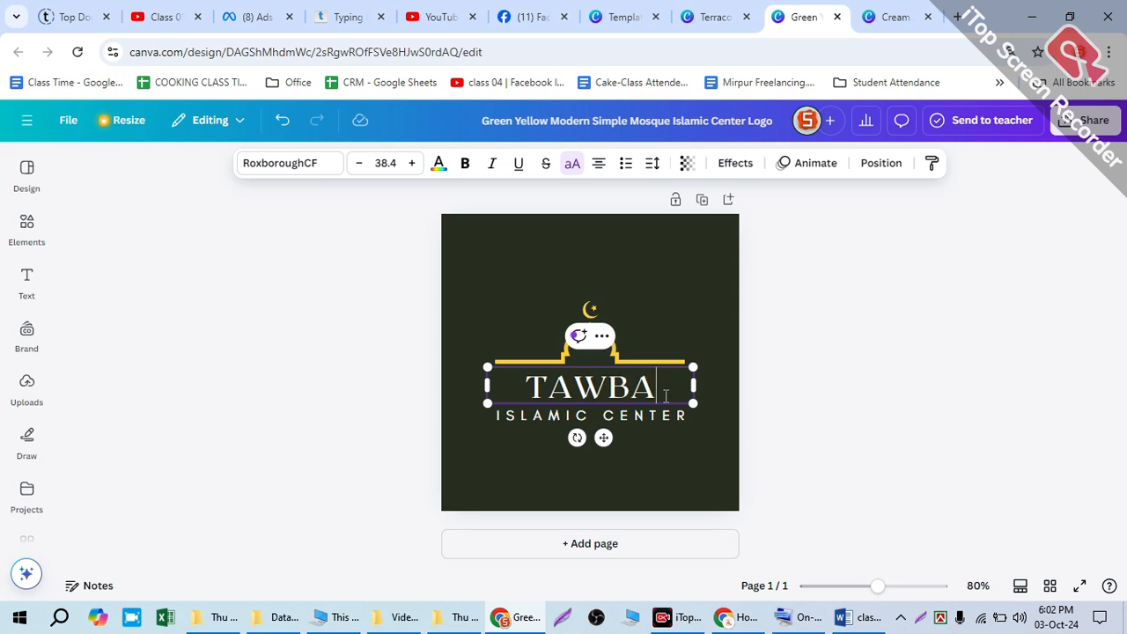
key("BackSpace")
key("BackSpace")
key("BackSpace")
key("BackSpace")
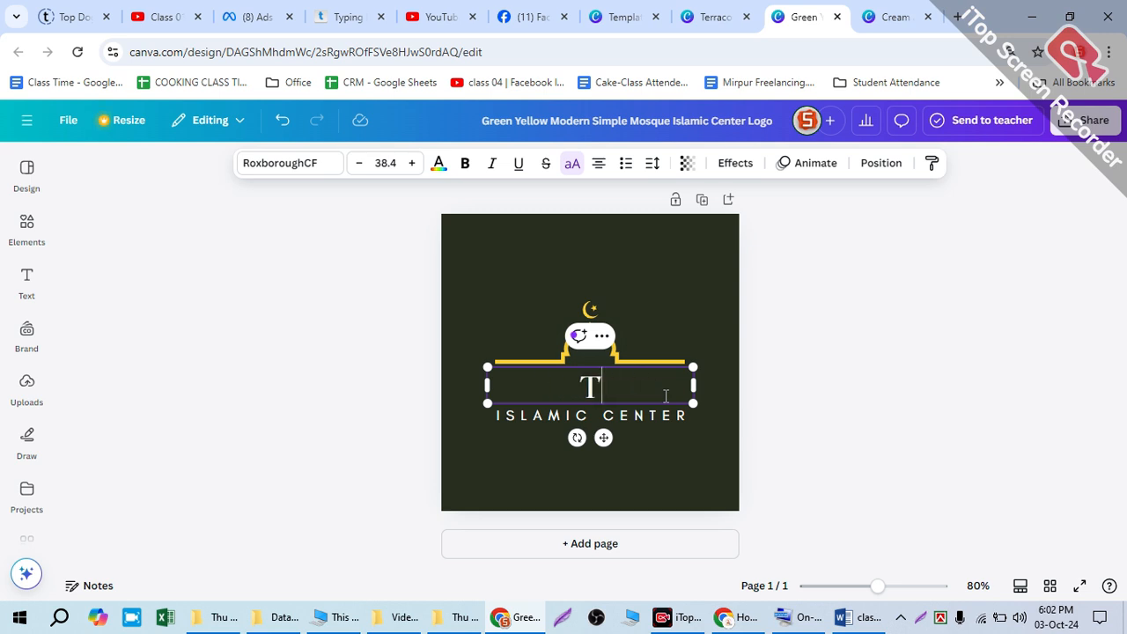
type("Q")
key("BackSpace")
type("A")
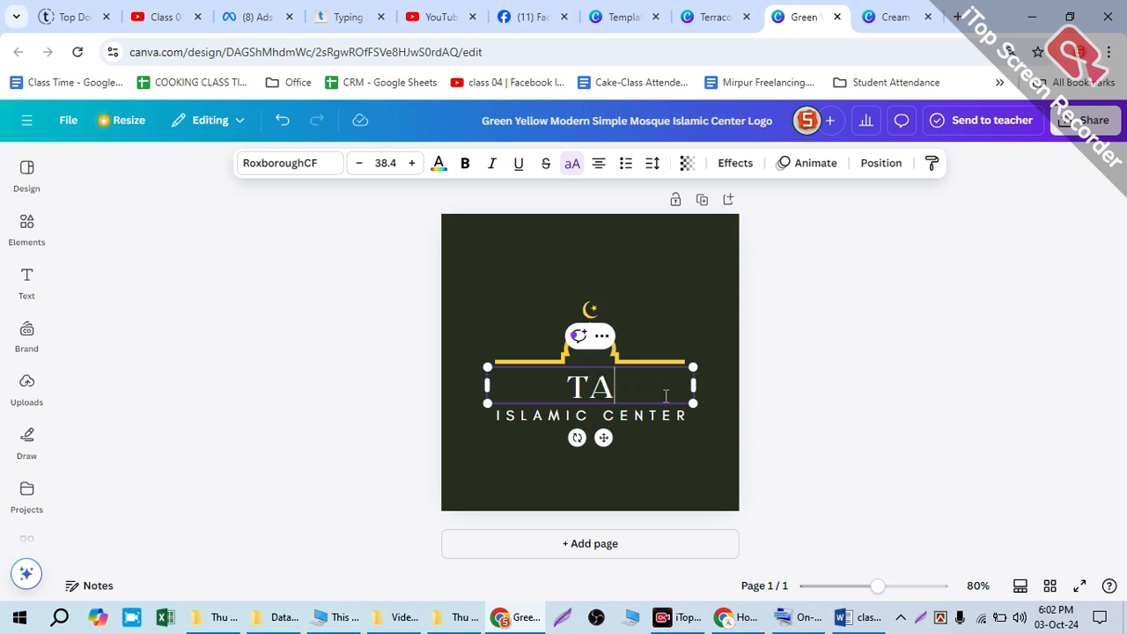
type("Q")
key("BackSpace")
type("WBA")
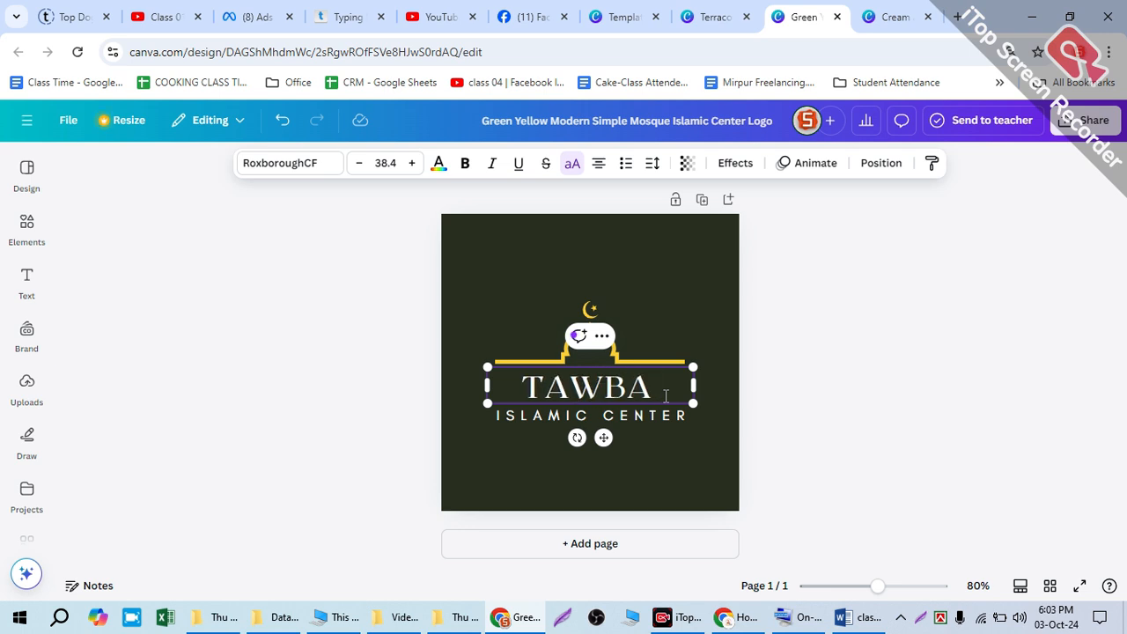
left_click(688, 312)
Step: Change the font of the TAWBA text to Li Alinur Bongobondhu
left_click(649, 377)
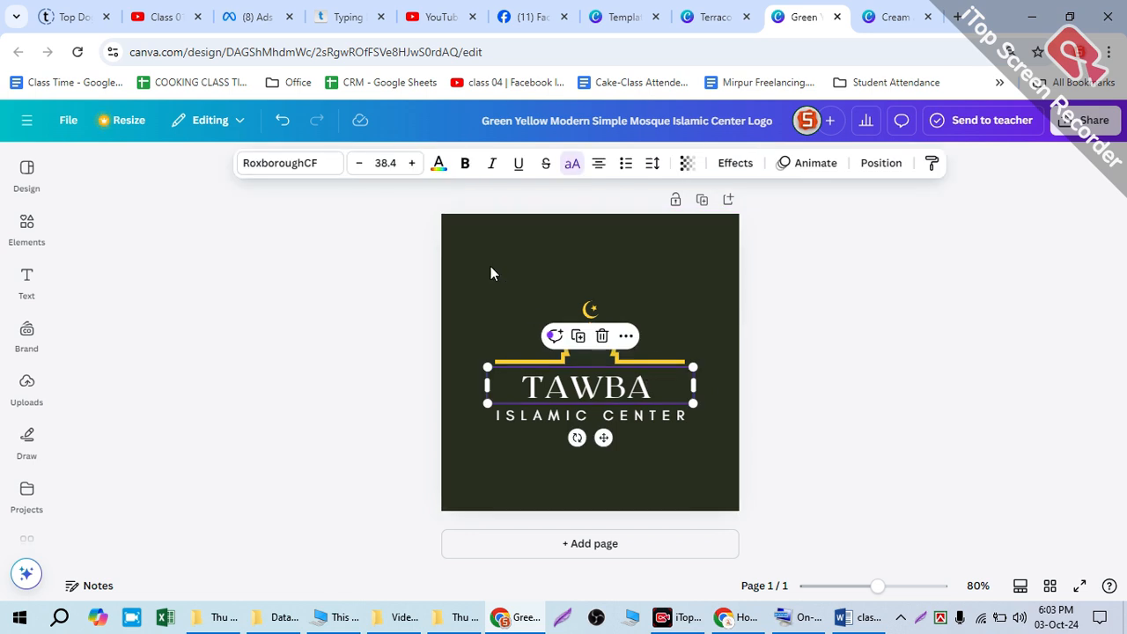
left_click(300, 163)
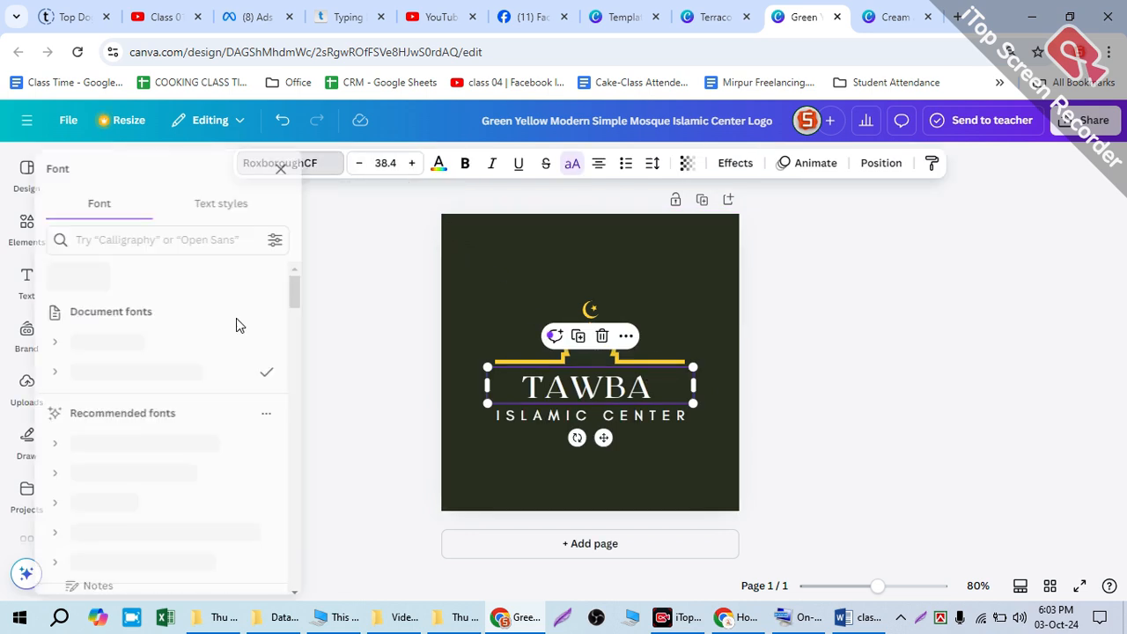
scroll(150, 497, "down", 3)
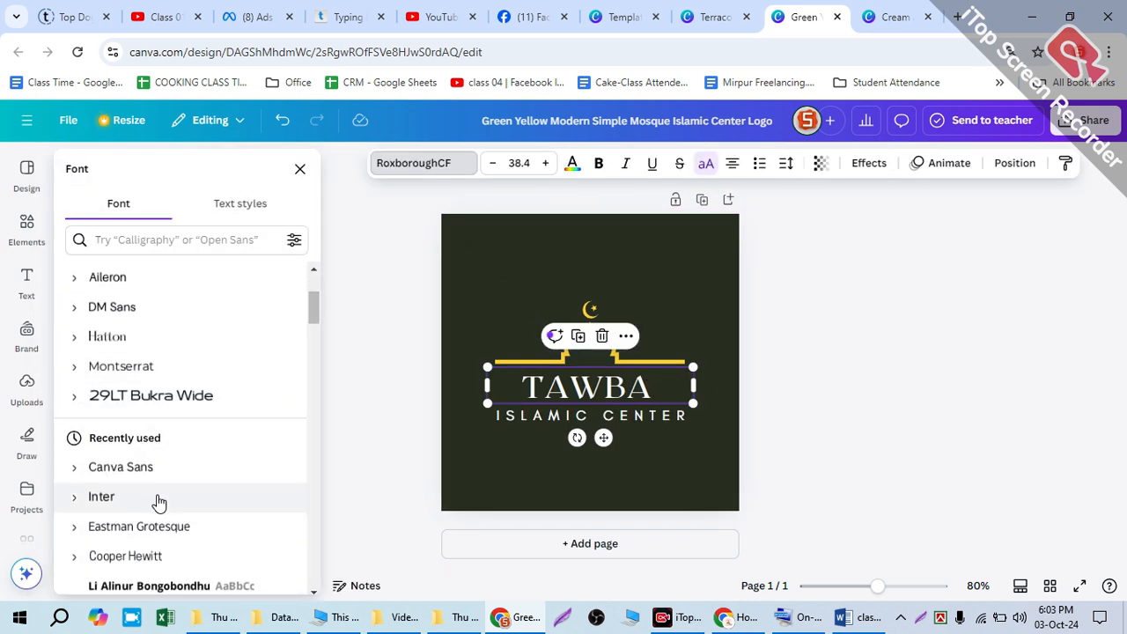
scroll(123, 396, "down", 10)
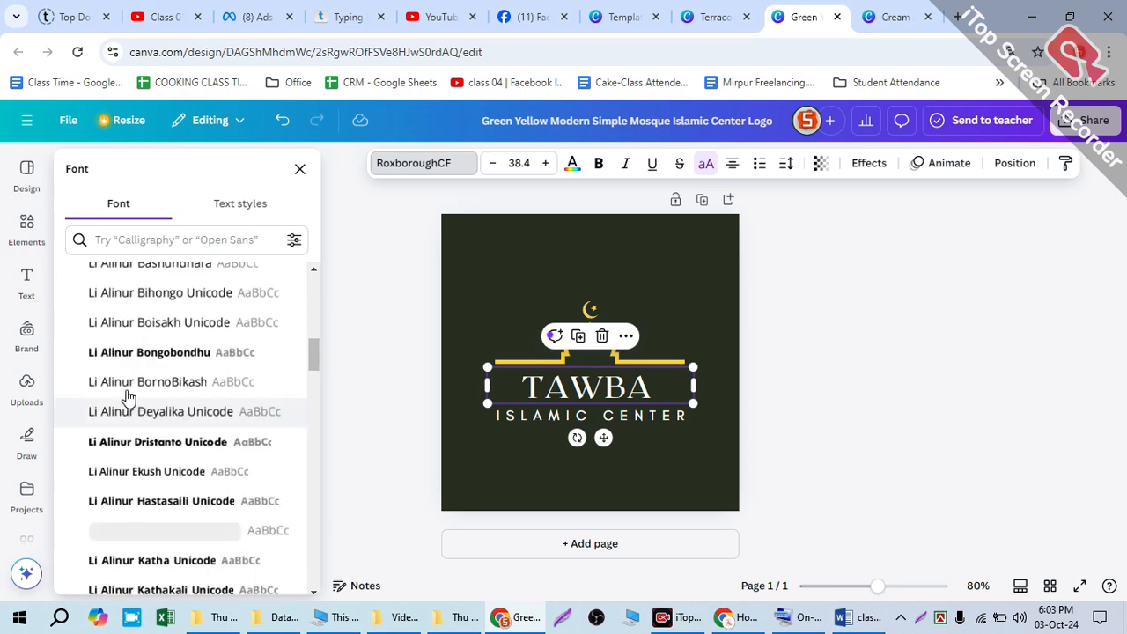
left_click(117, 359)
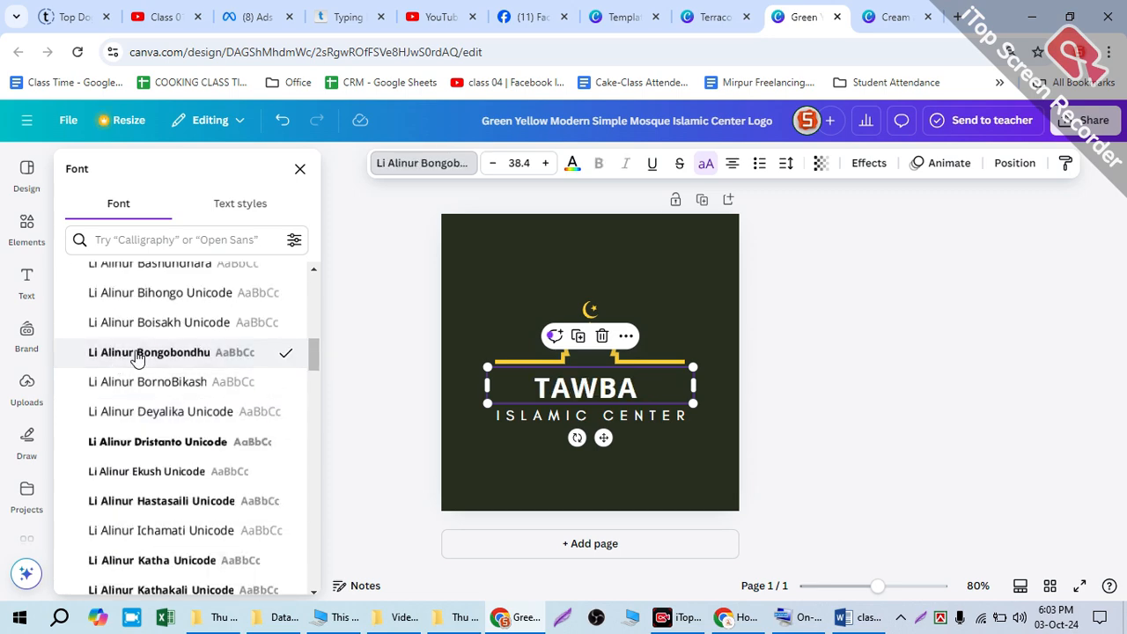
Step: Look through more fonts for the TAWBA text and search the font list for "islamic"
scroll(130, 374, "down", 5)
scroll(130, 374, "down", 15)
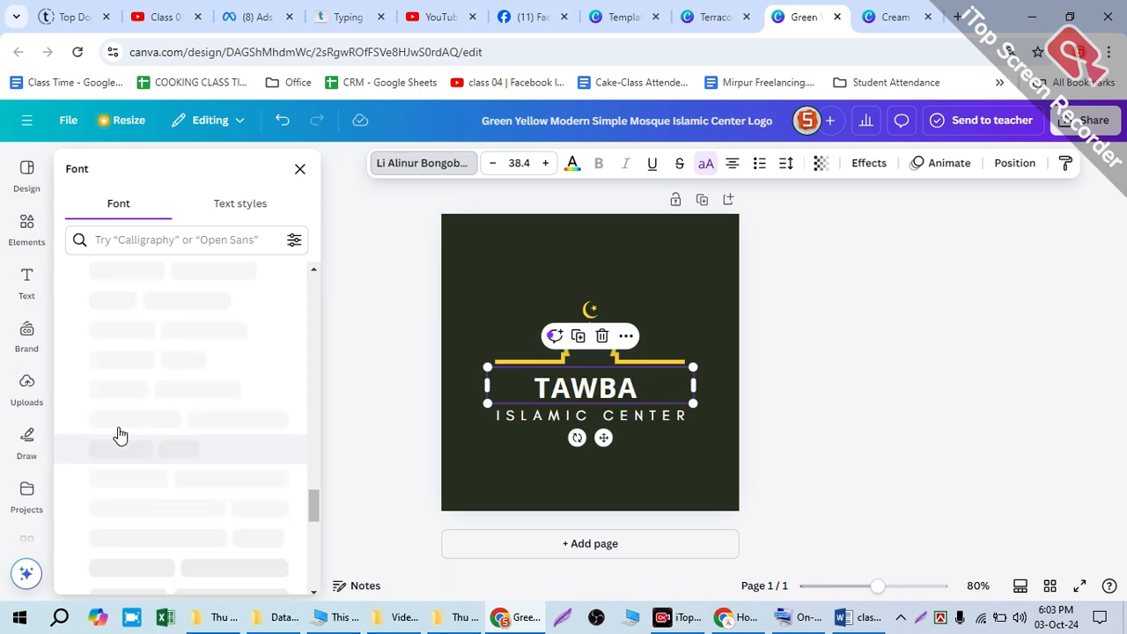
scroll(121, 421, "up", 3)
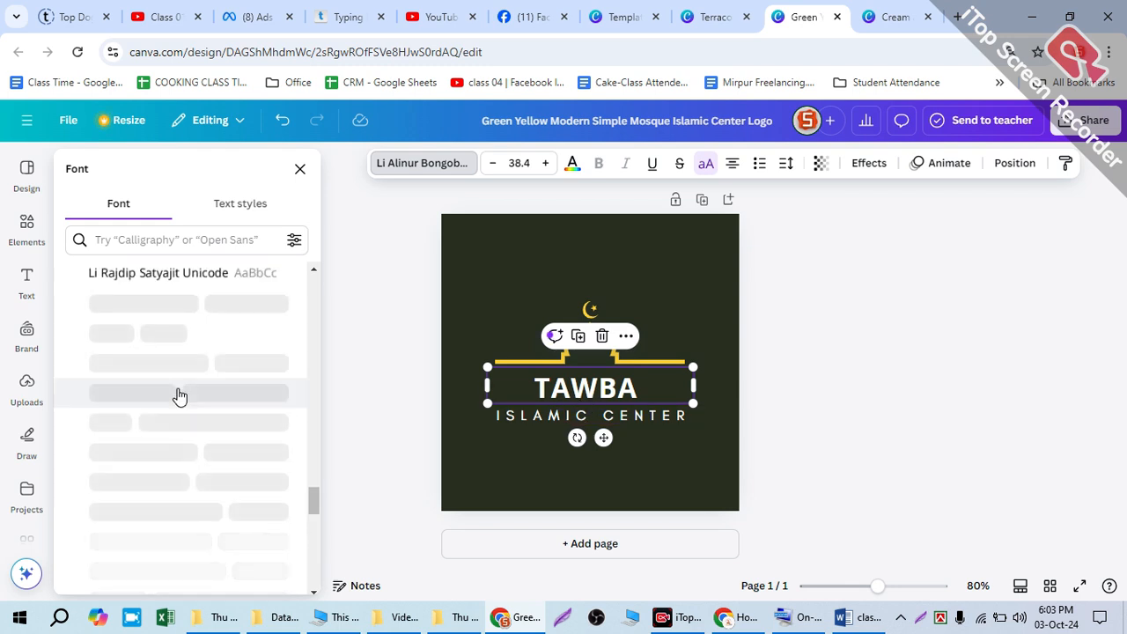
left_click(139, 240)
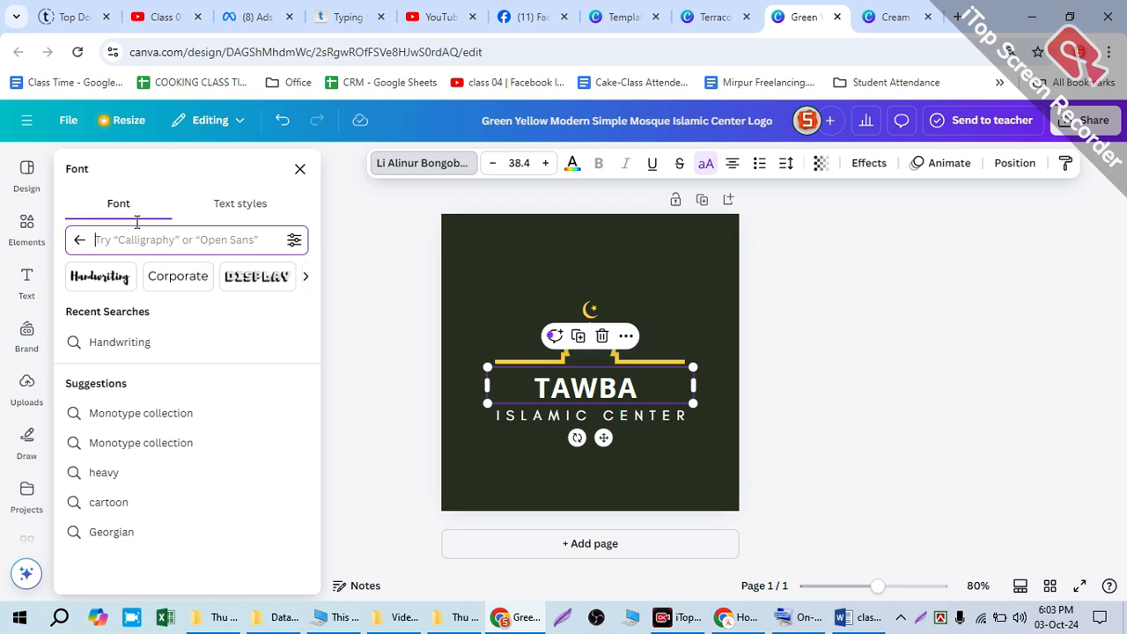
type("islamic")
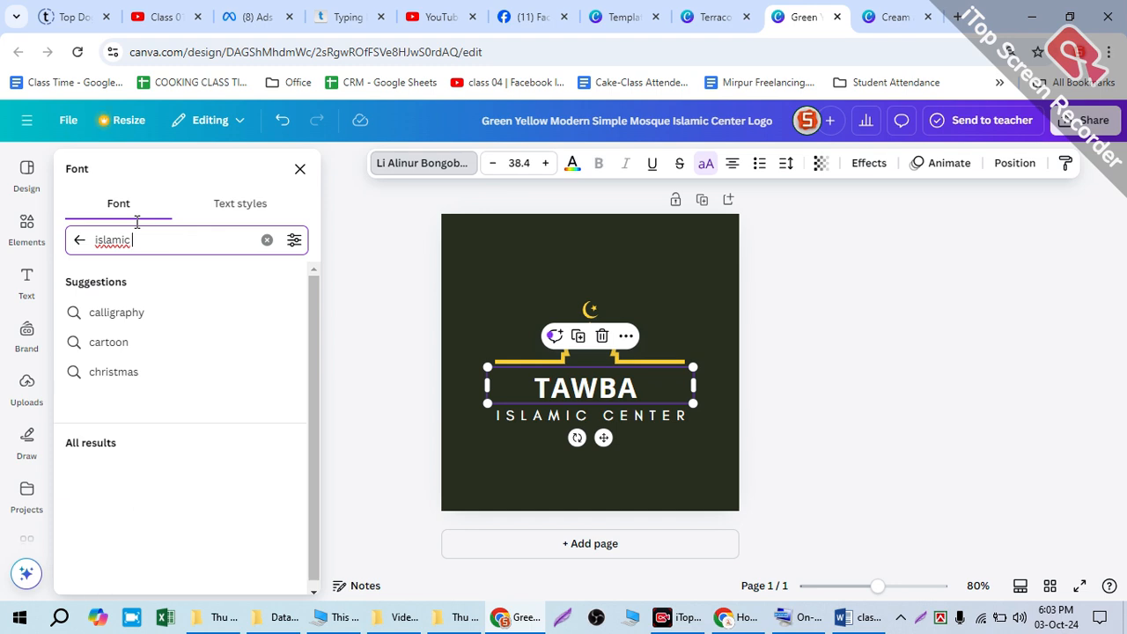
type(" \"call")
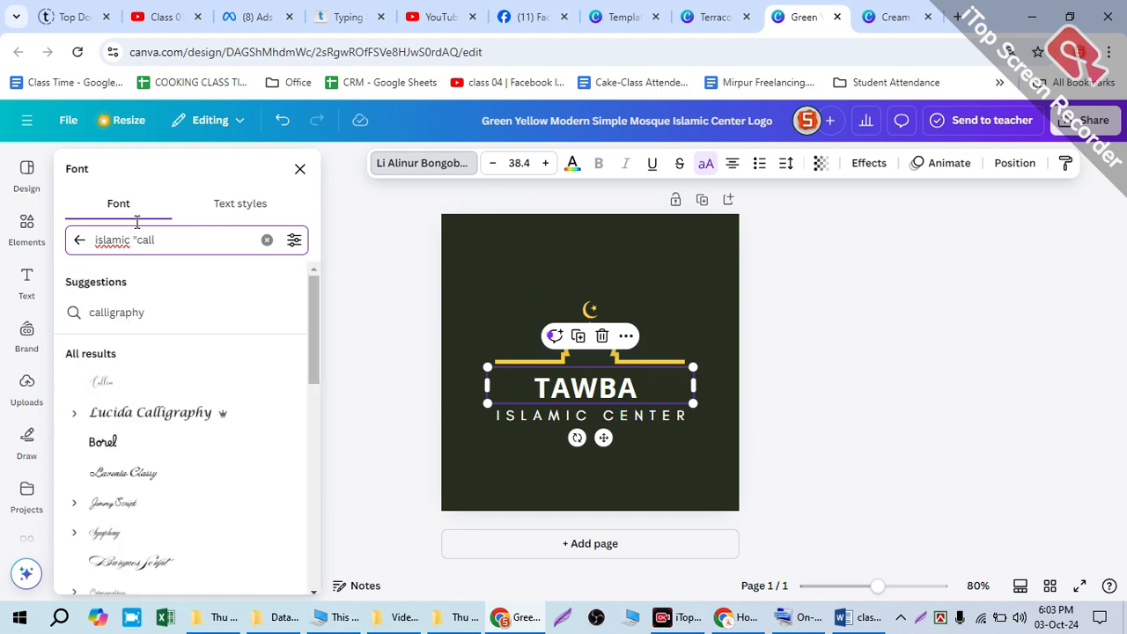
type("ig")
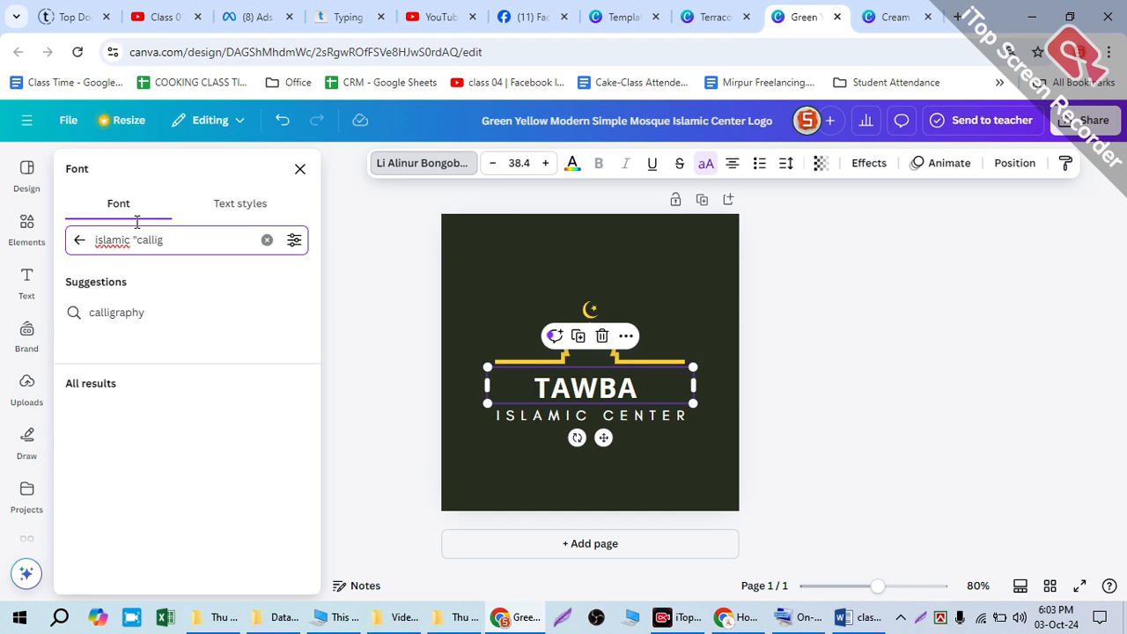
type("raphy\"")
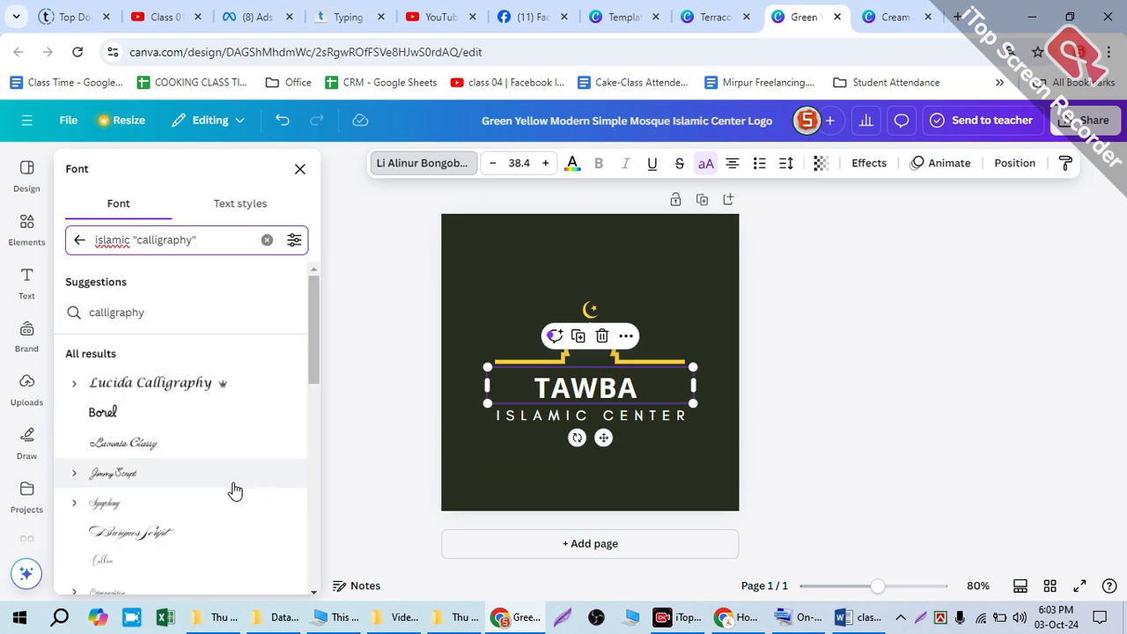
Step: Try the calligraphy fonts Lavonia Classy, Burgues Script, Style Swashes, Brusher, Amoresa and Mistrully on the TAWBA text
left_click(152, 455)
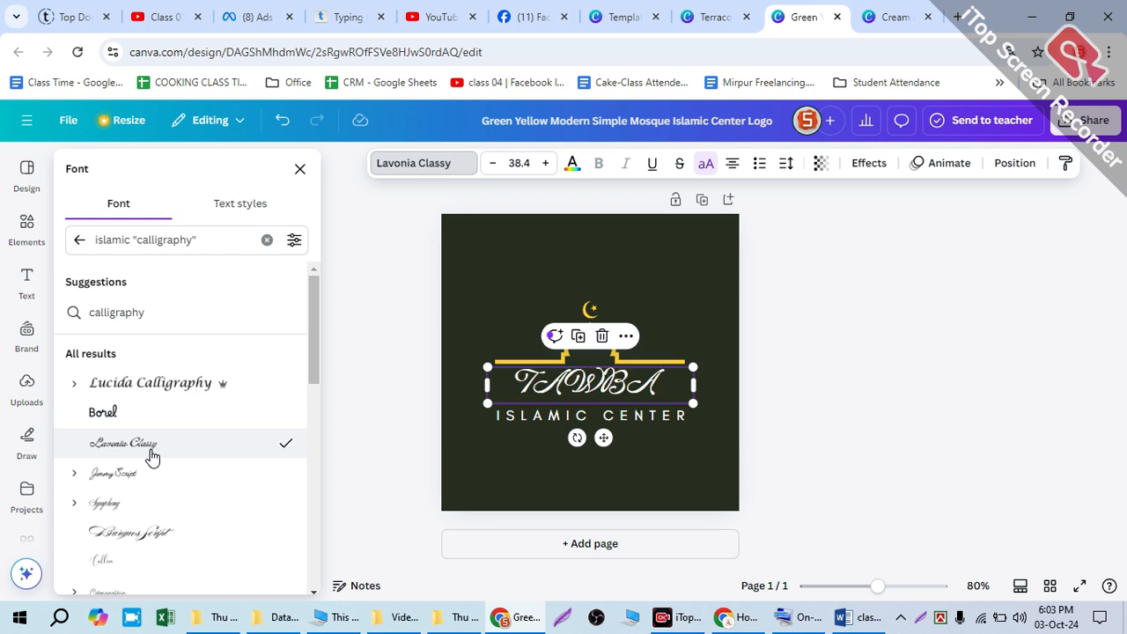
left_click(119, 480)
left_click(122, 531)
scroll(120, 523, "down", 3)
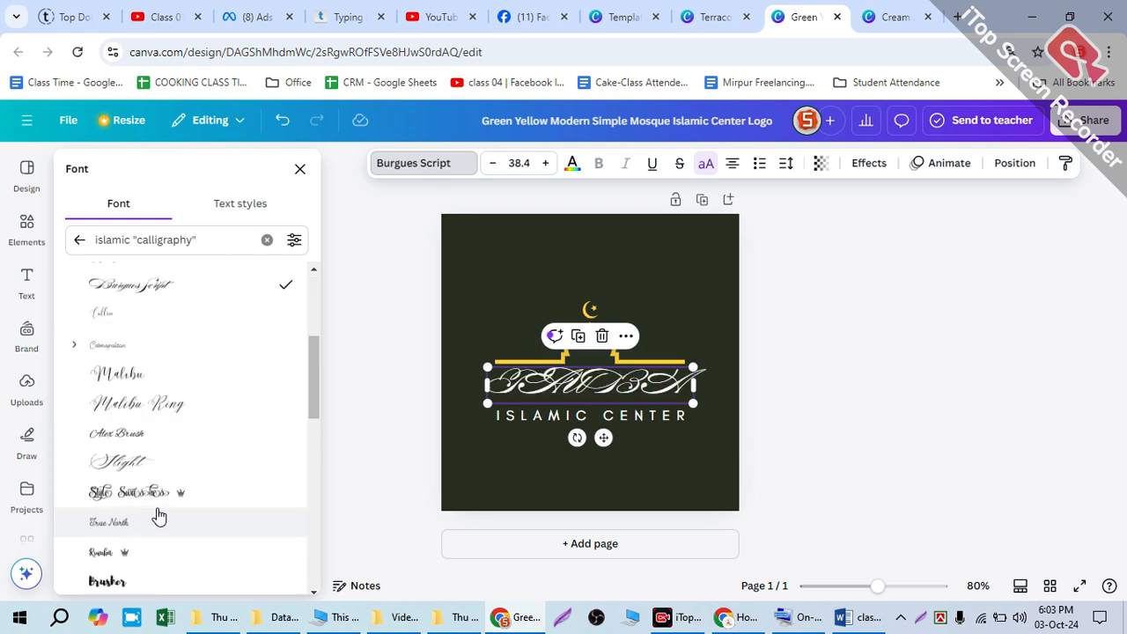
left_click(134, 498)
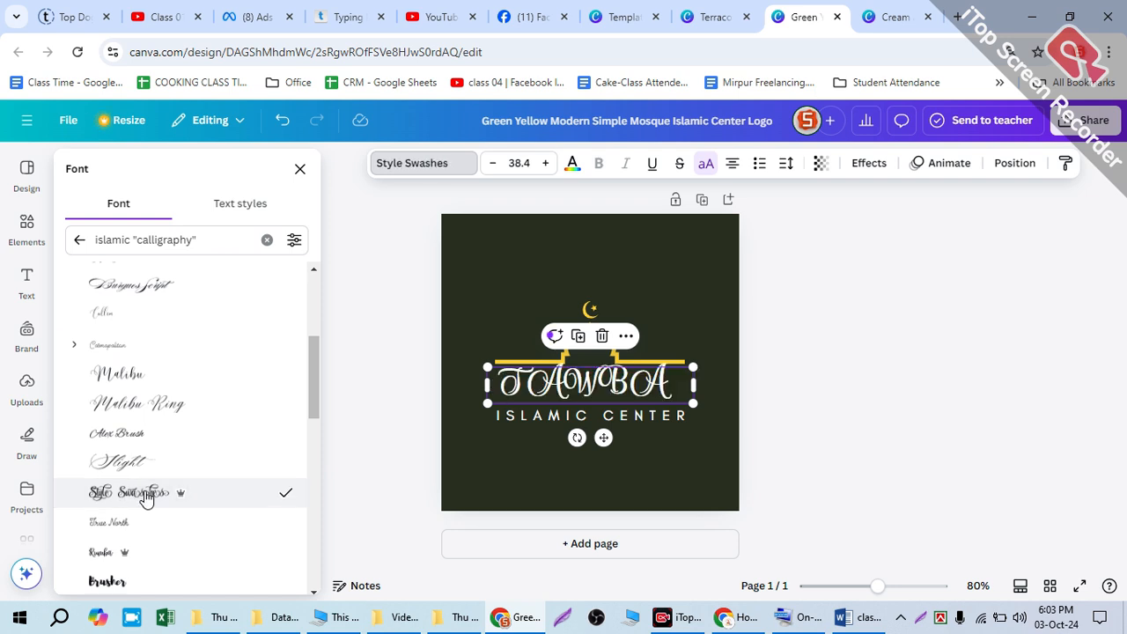
scroll(83, 495, "down", 1)
left_click(97, 499)
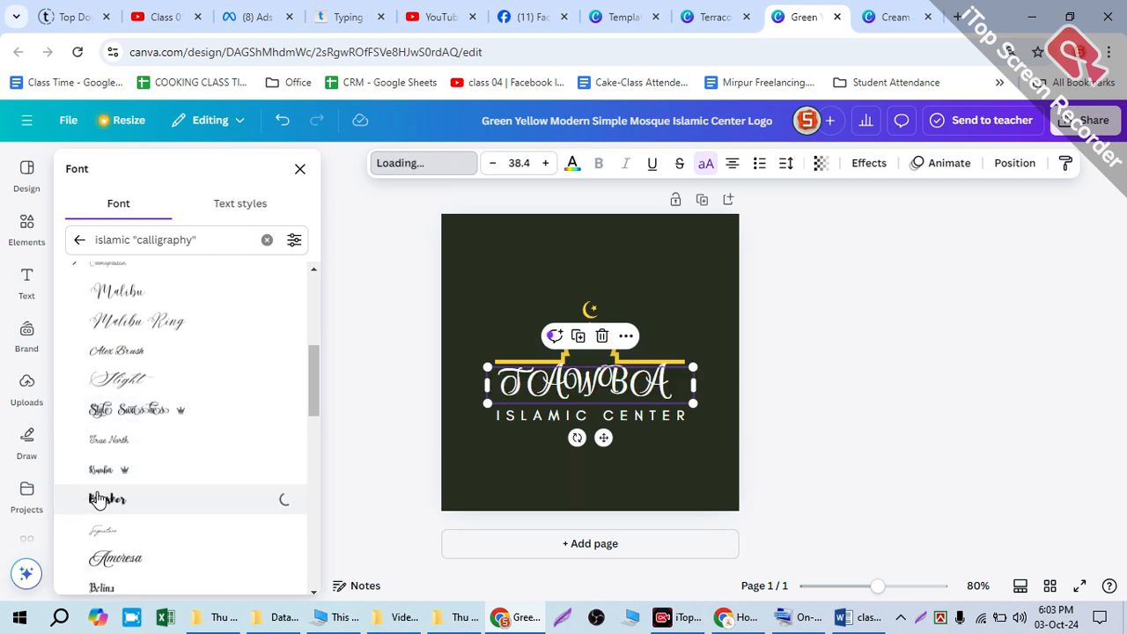
scroll(96, 502, "down", 1)
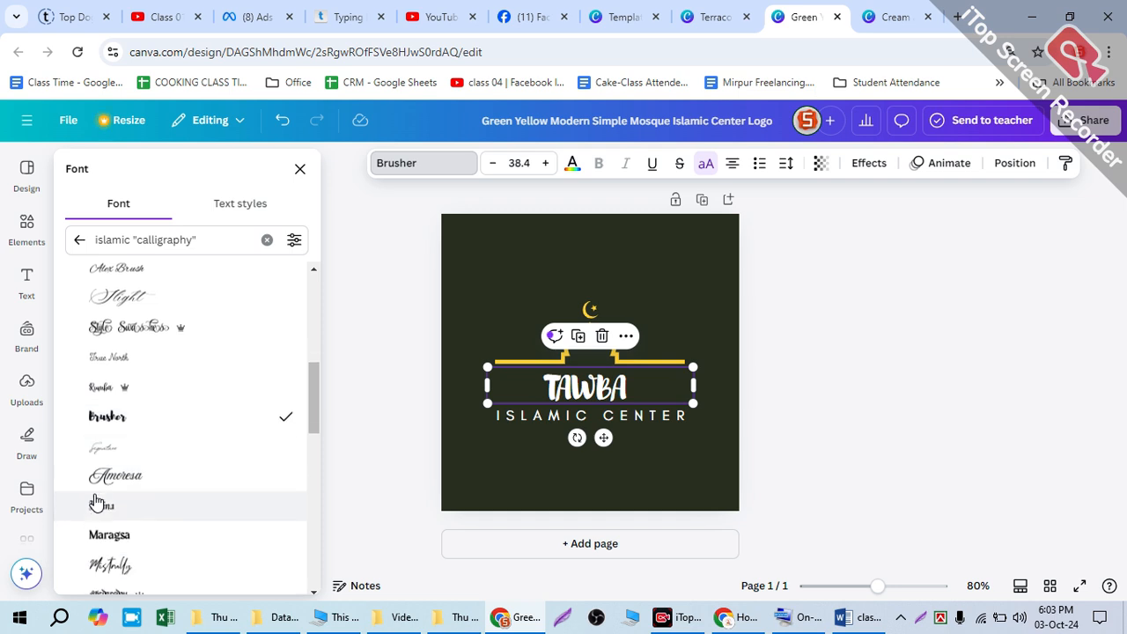
left_click(99, 480)
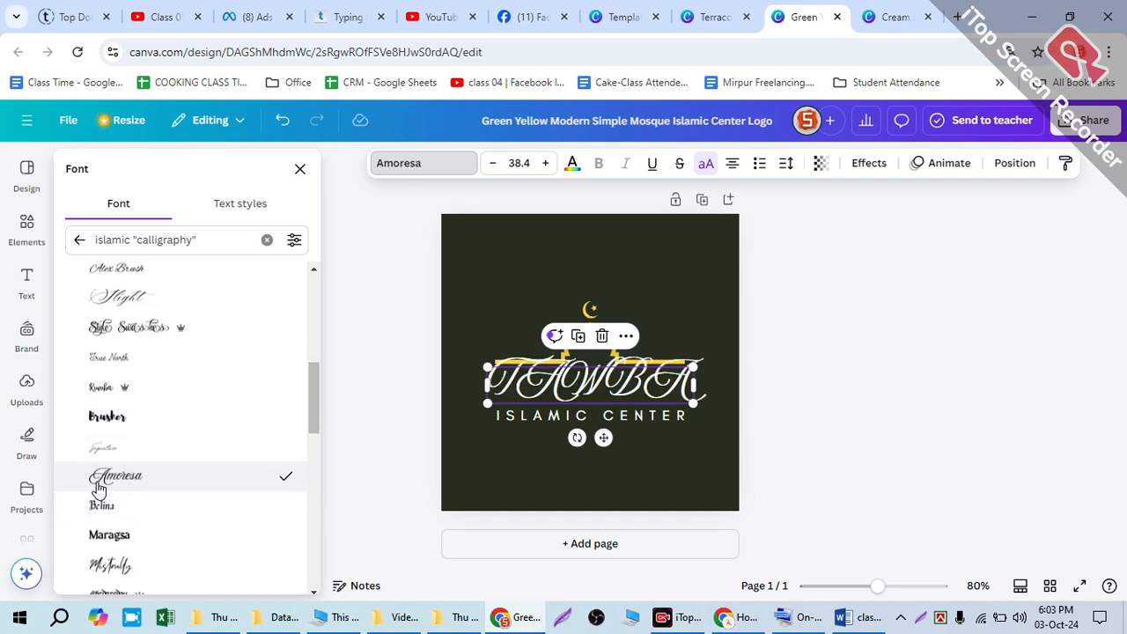
scroll(99, 487, "down", 2)
left_click(110, 400)
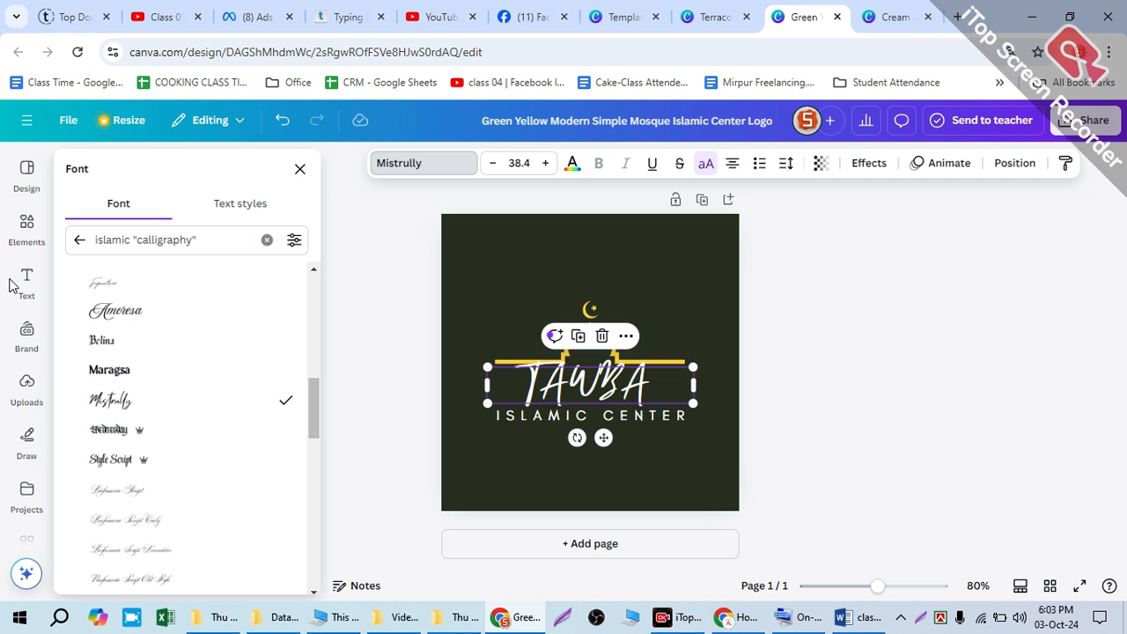
left_click(114, 313)
Step: Set the font of the TAWBA text to Brusher
scroll(159, 362, "up", 1)
scroll(155, 364, "up", 2)
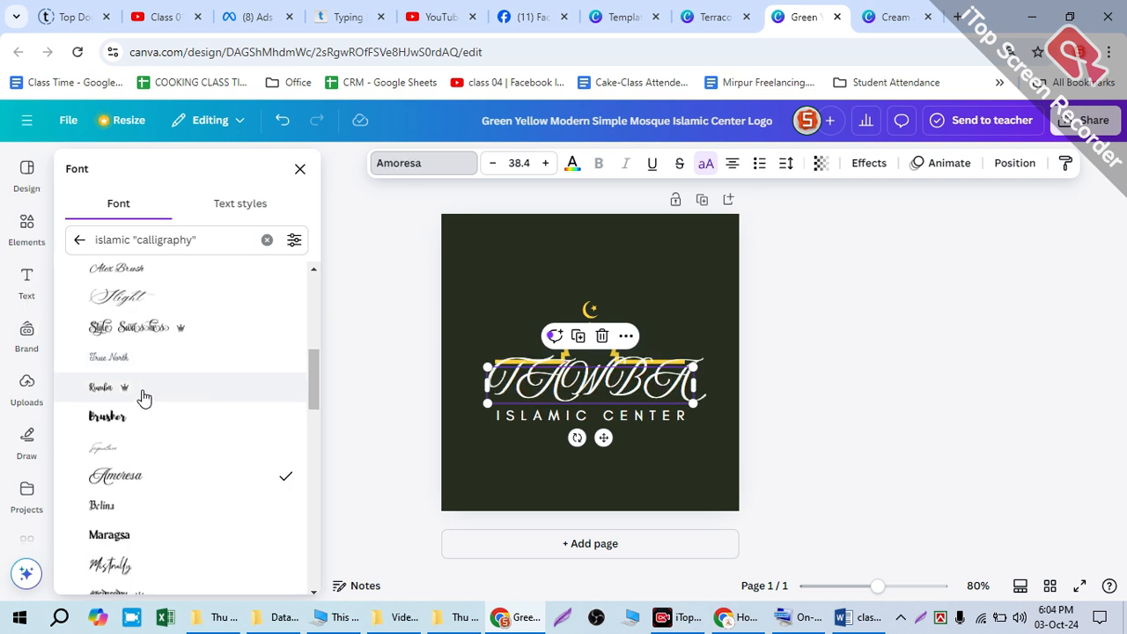
left_click(138, 419)
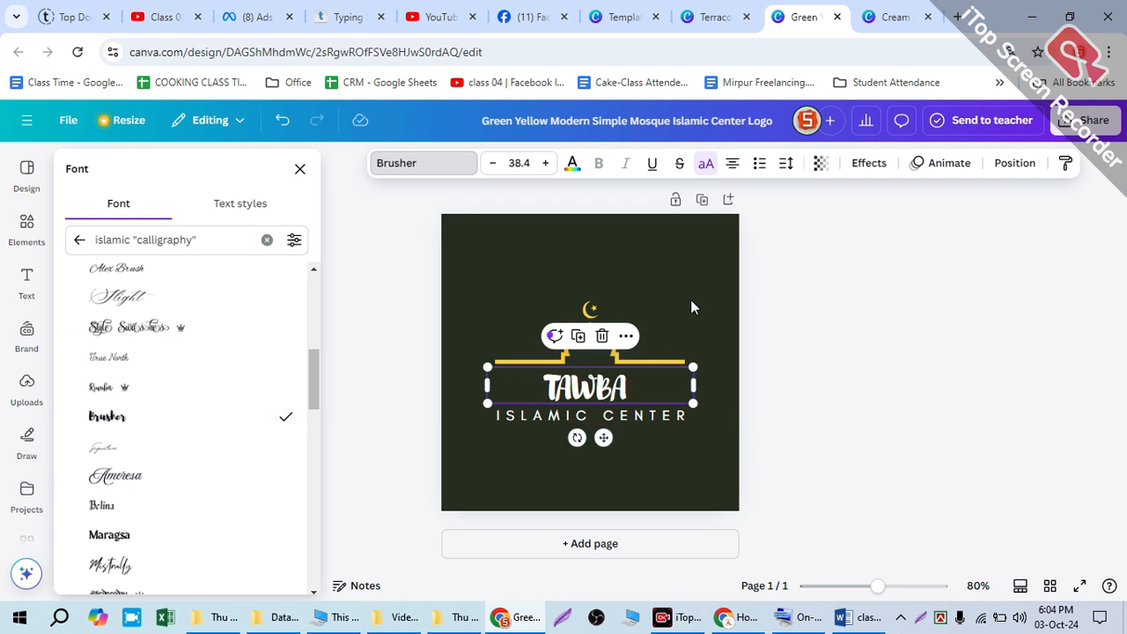
Step: Try moving the yellow mosque outline down over the TAWBA text, and undo the move
left_click(632, 364)
mouse_move(585, 345)
left_mouse_down()
mouse_move(579, 376)
mouse_move(580, 365)
left_mouse_up()
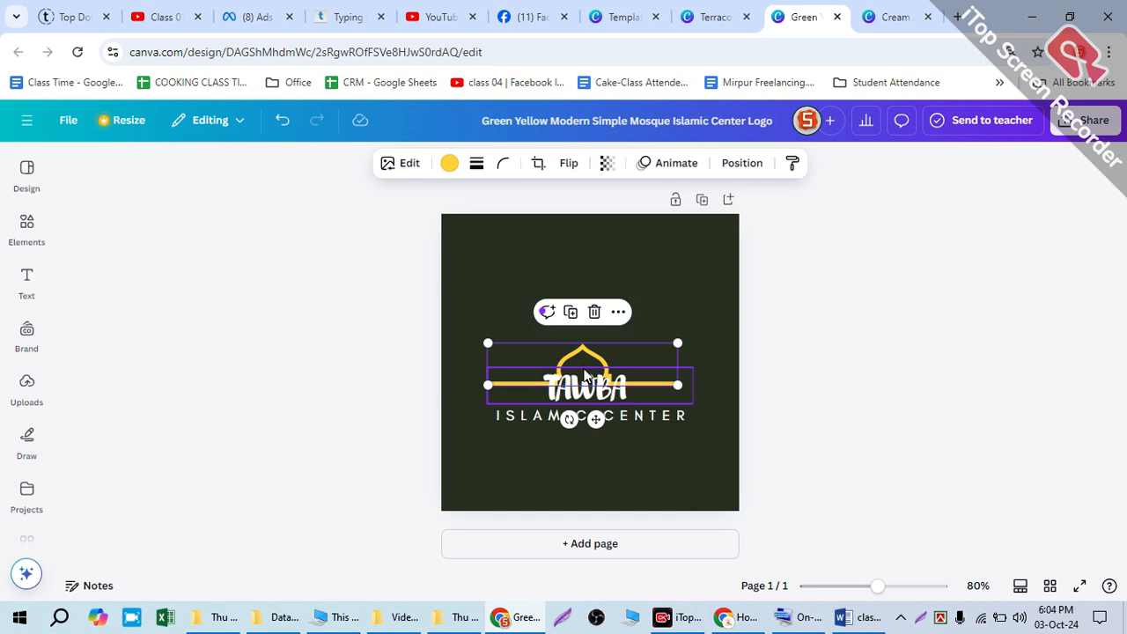
key("ctrl+z")
left_click(835, 358)
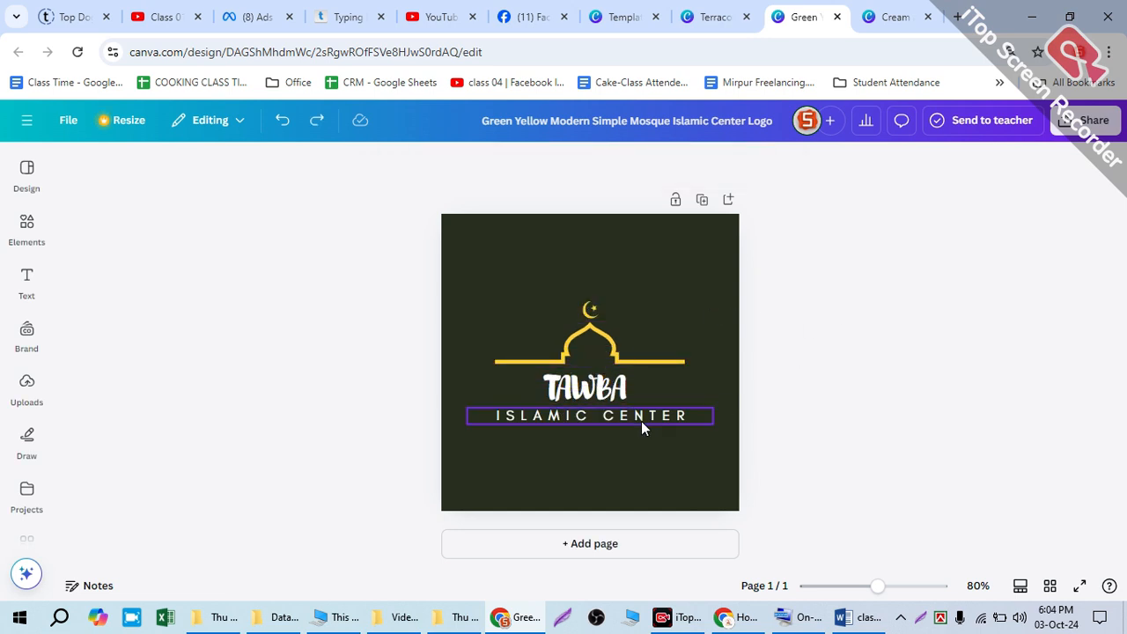
Step: Cut the praying-hands graphic from the Terracotta Minimalist Islamic Boutique Logo and paste it over the TAWBA text in the mosque logo design
left_click(716, 16)
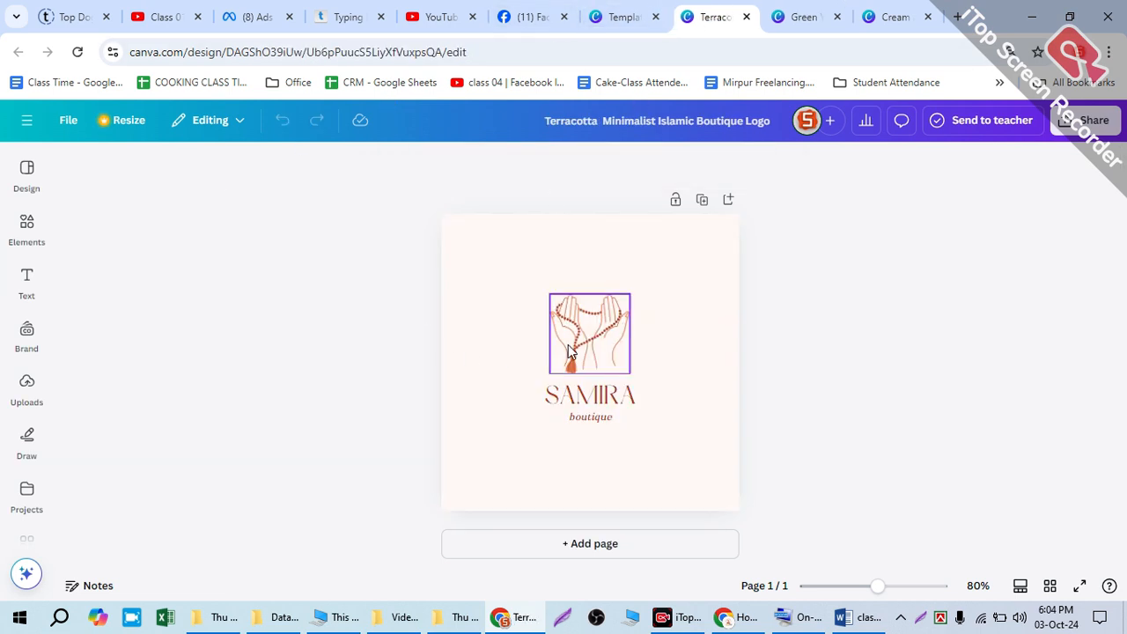
left_click(546, 355)
left_click(682, 379)
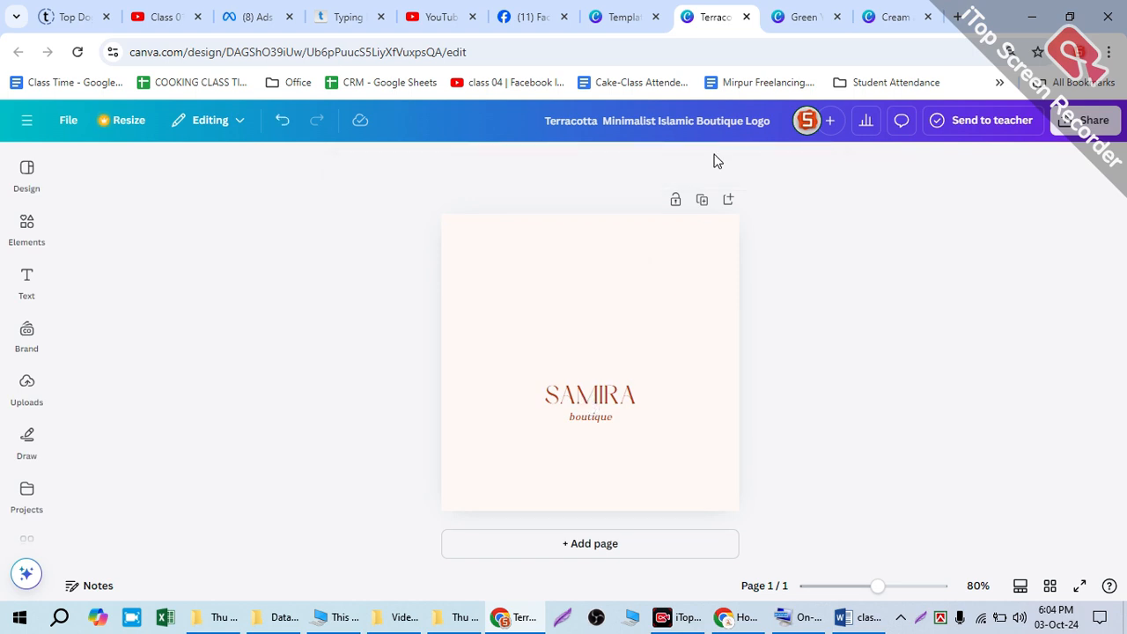
left_click(791, 17)
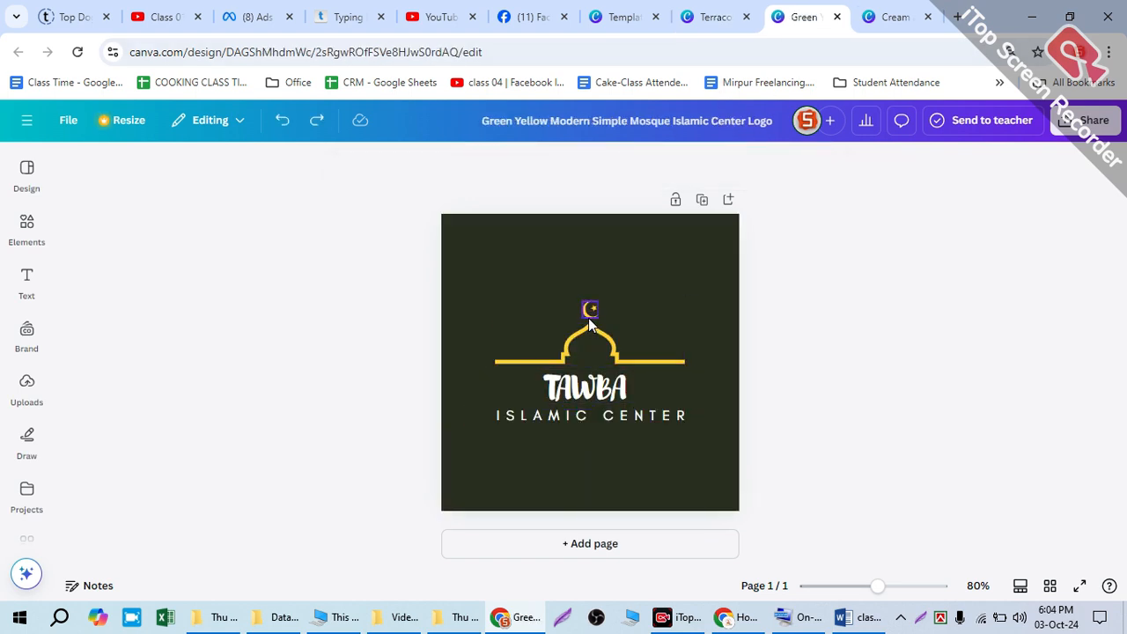
key("ctrl+v")
left_click_drag(587, 368, 584, 345)
left_click(711, 17)
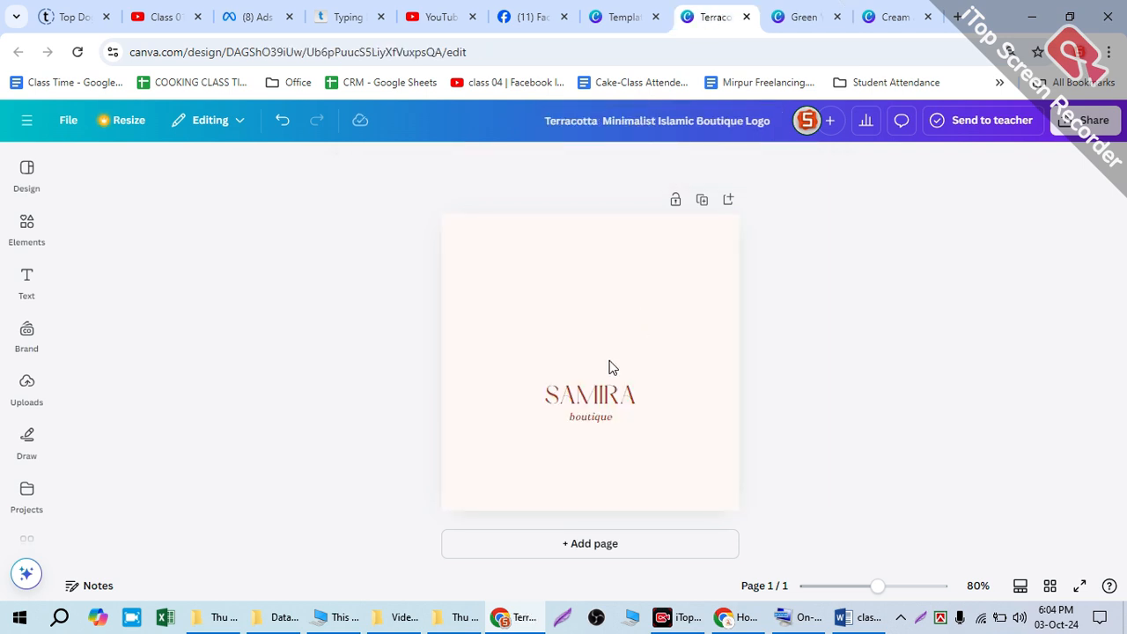
left_click(803, 17)
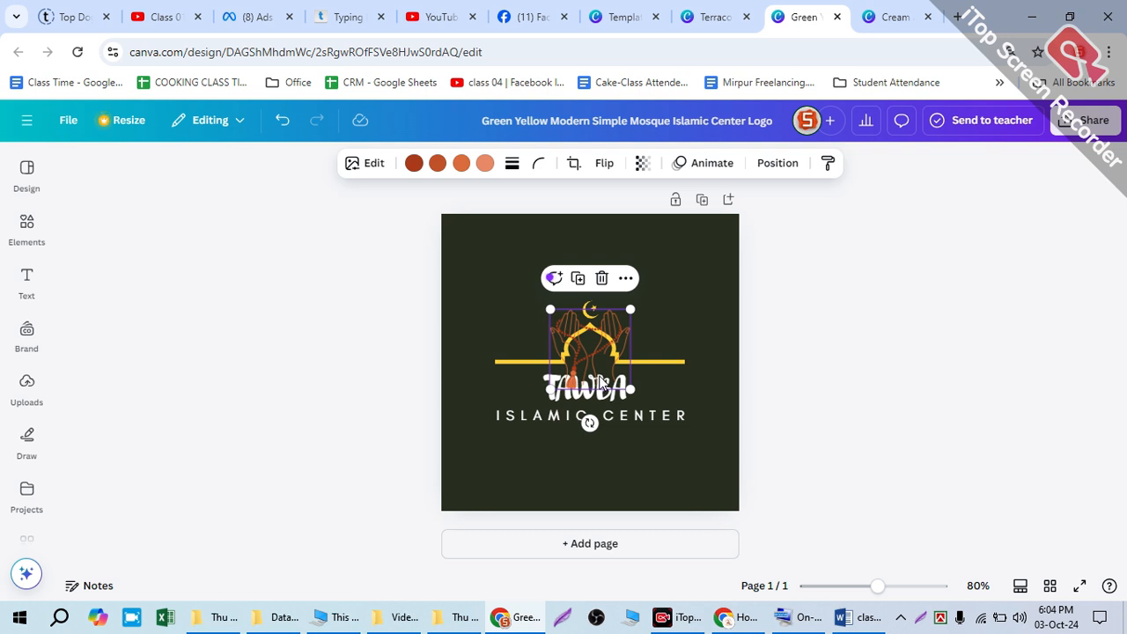
mouse_move(604, 365)
left_mouse_down()
mouse_move(582, 296)
mouse_move(587, 363)
left_mouse_up()
Step: Delete the yellow mosque outline and the crescent moon from the logo
left_click(658, 358)
key("Delete")
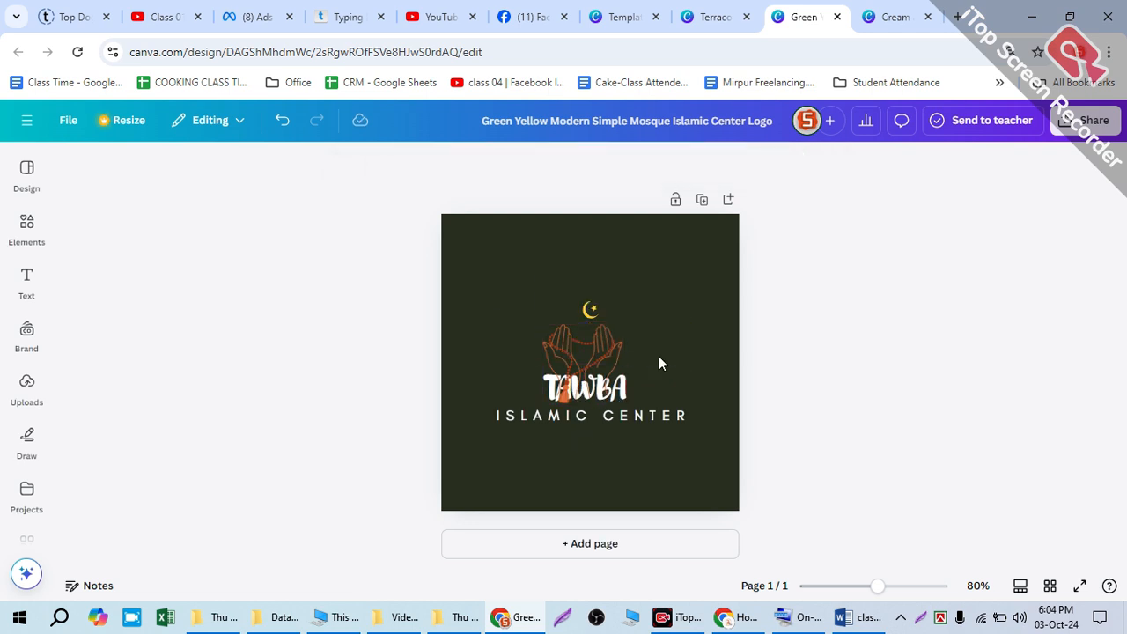
left_click(588, 311)
key("Delete")
Step: Send the praying-hands graphic to the back behind the TAWBA text and adjust its position slightly
left_click_drag(577, 334, 573, 338)
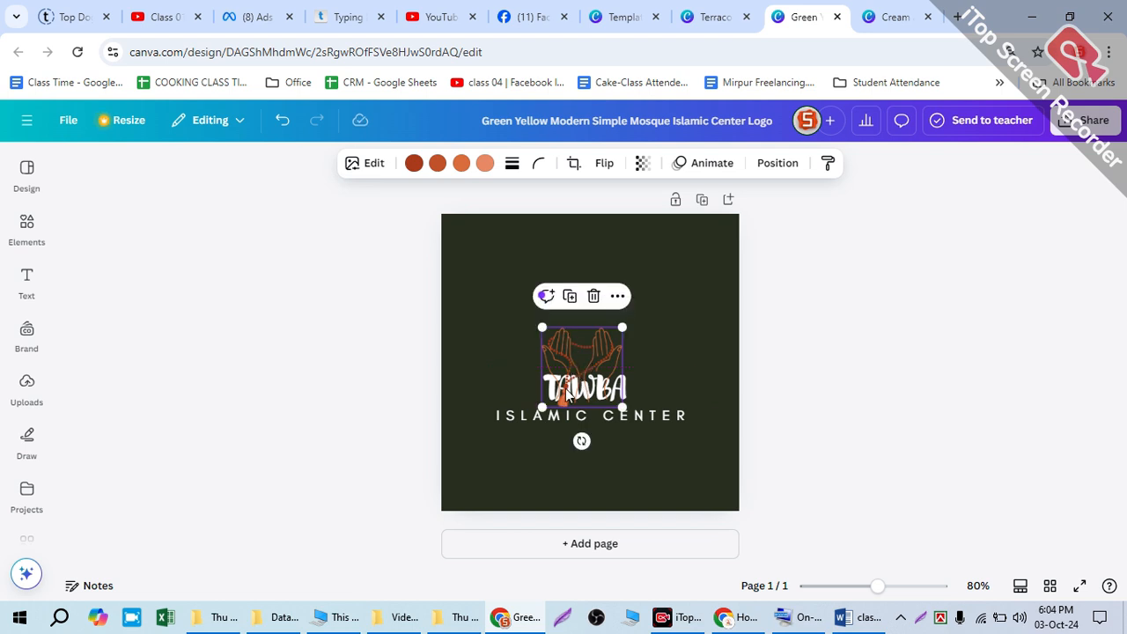
right_click(582, 347)
mouse_move(579, 349)
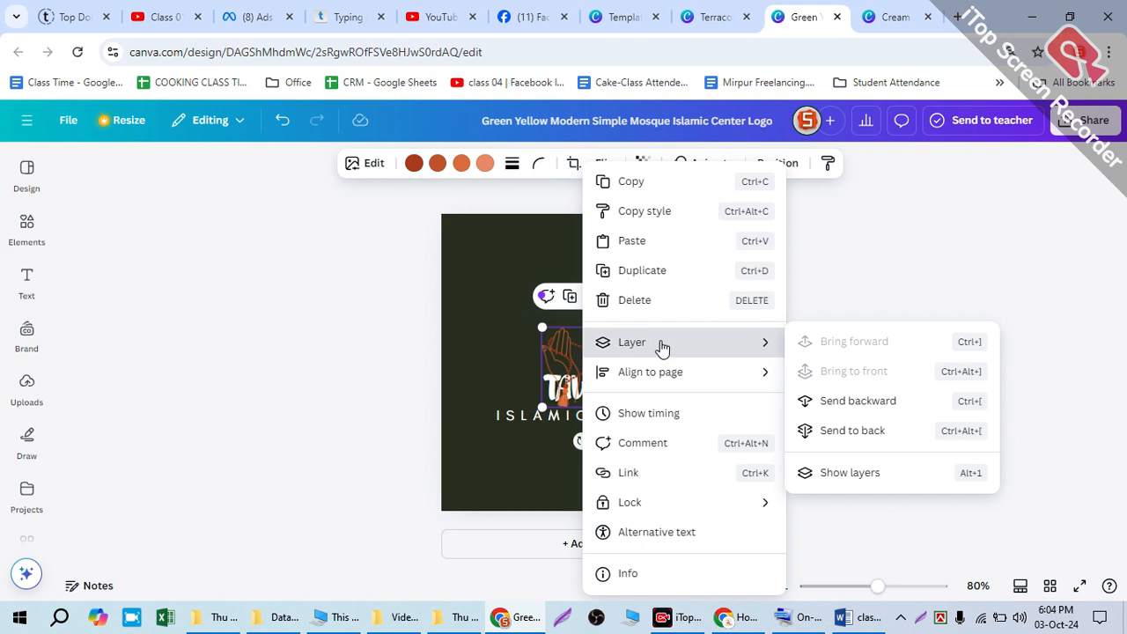
left_click(836, 432)
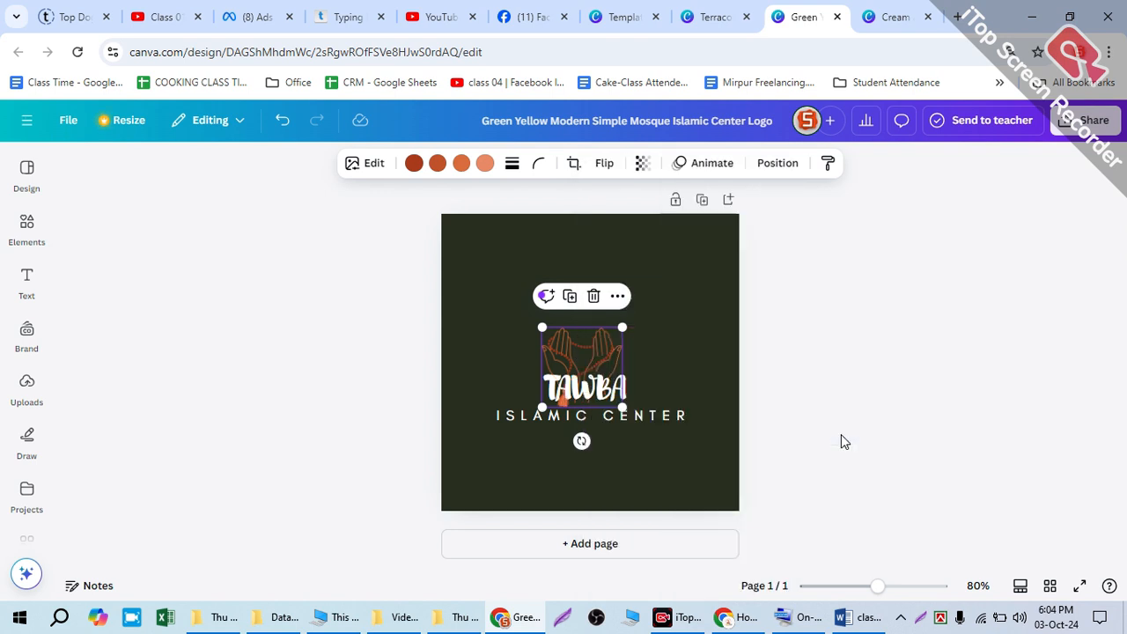
left_click(679, 349)
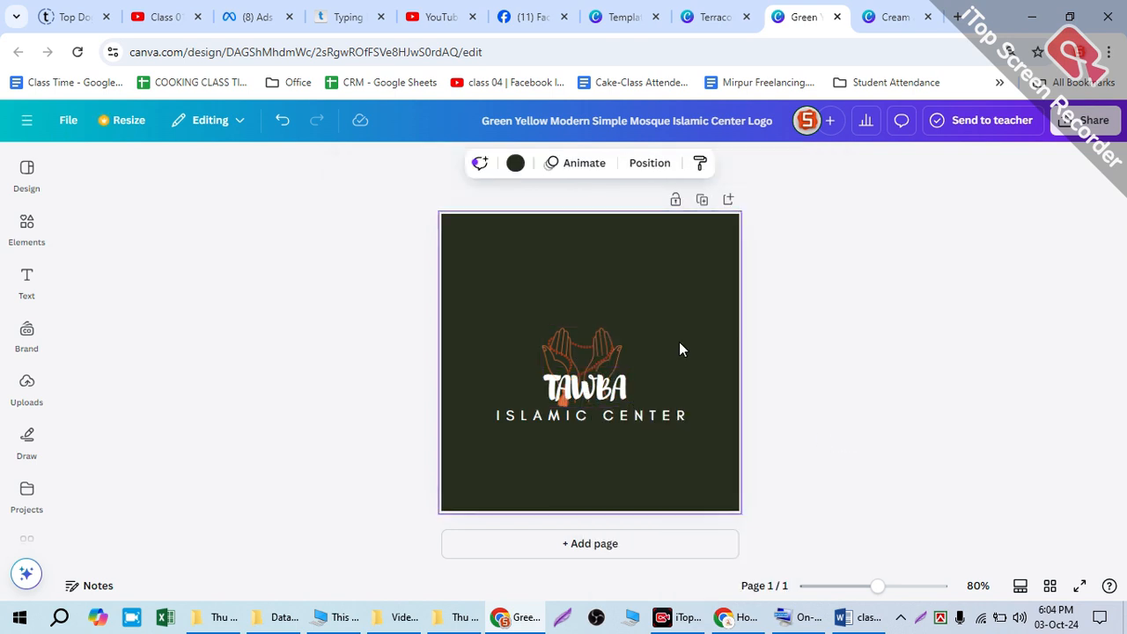
left_click(595, 354)
mouse_move(598, 357)
left_mouse_down()
mouse_move(589, 349)
mouse_move(598, 360)
left_mouse_up()
Step: Add a second page and apply the Blue and Yellow Simple Elegant Islamic Qur'an Centre Logo template to it
left_click(28, 179)
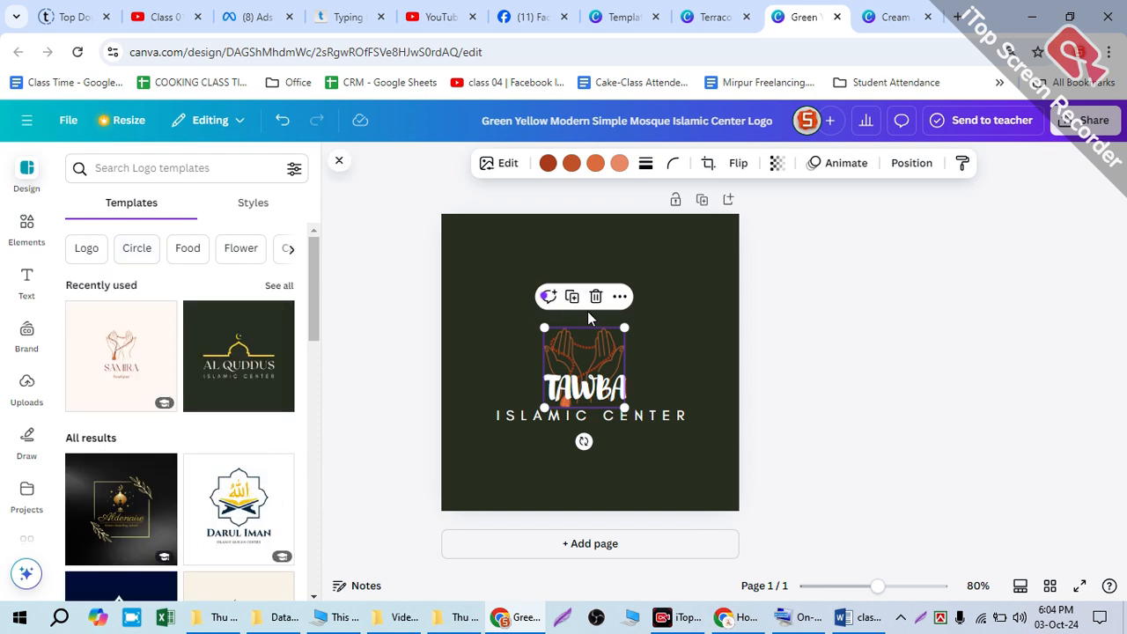
left_click(573, 557)
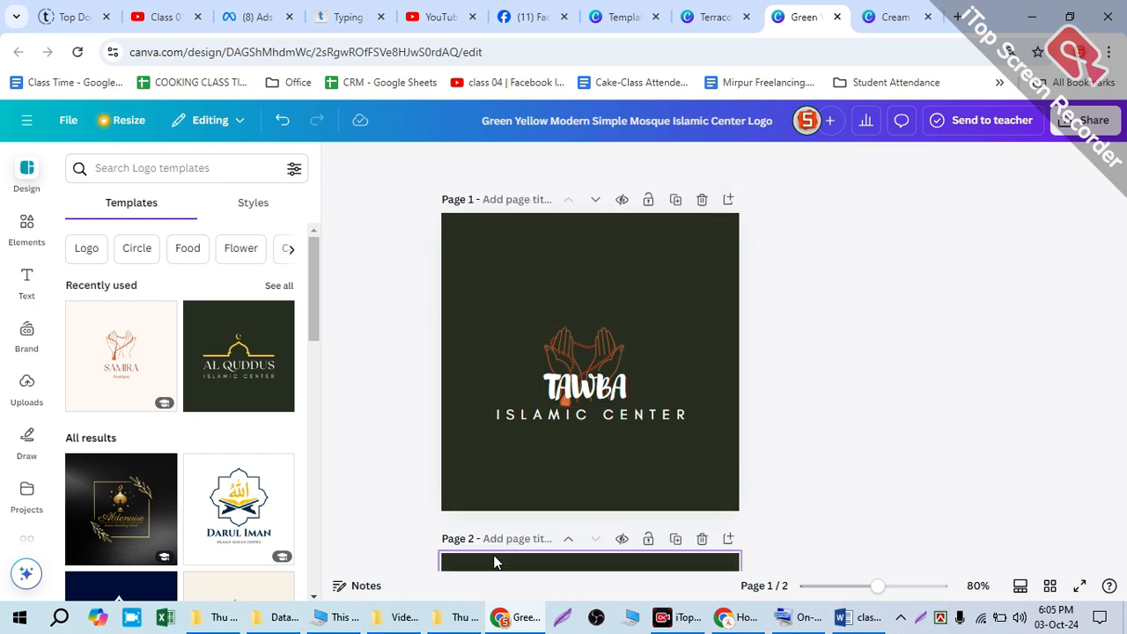
left_click(243, 512)
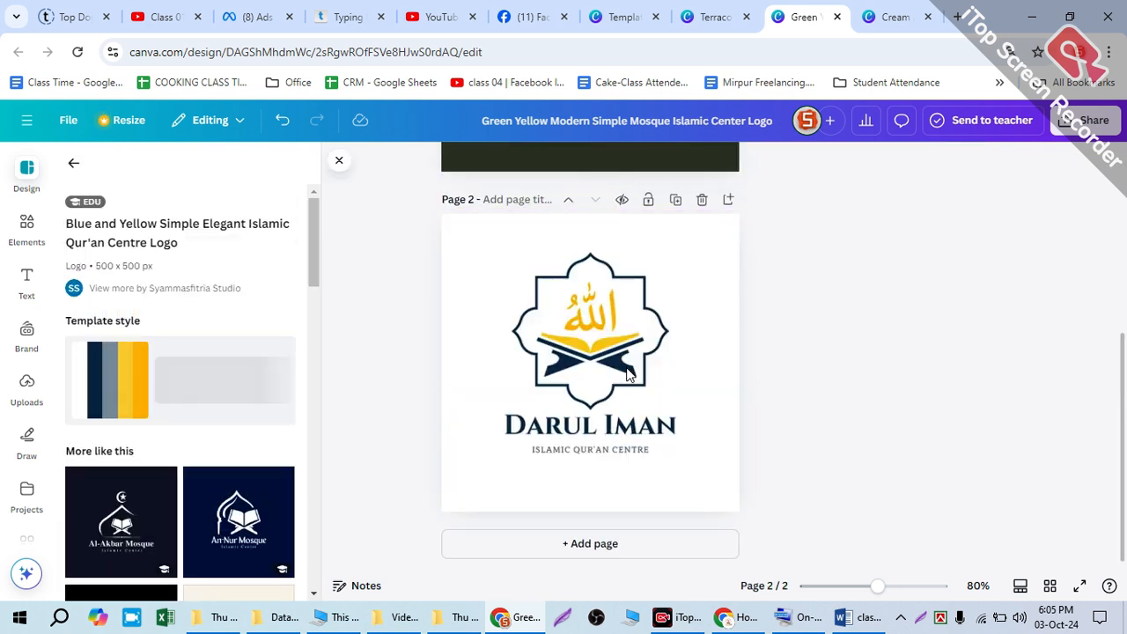
Step: Copy the dark blue ornamental frame from the page 2 logo onto page 1 around the hands and TAWBA text
scroll(614, 431, "up", 1)
left_click(616, 408)
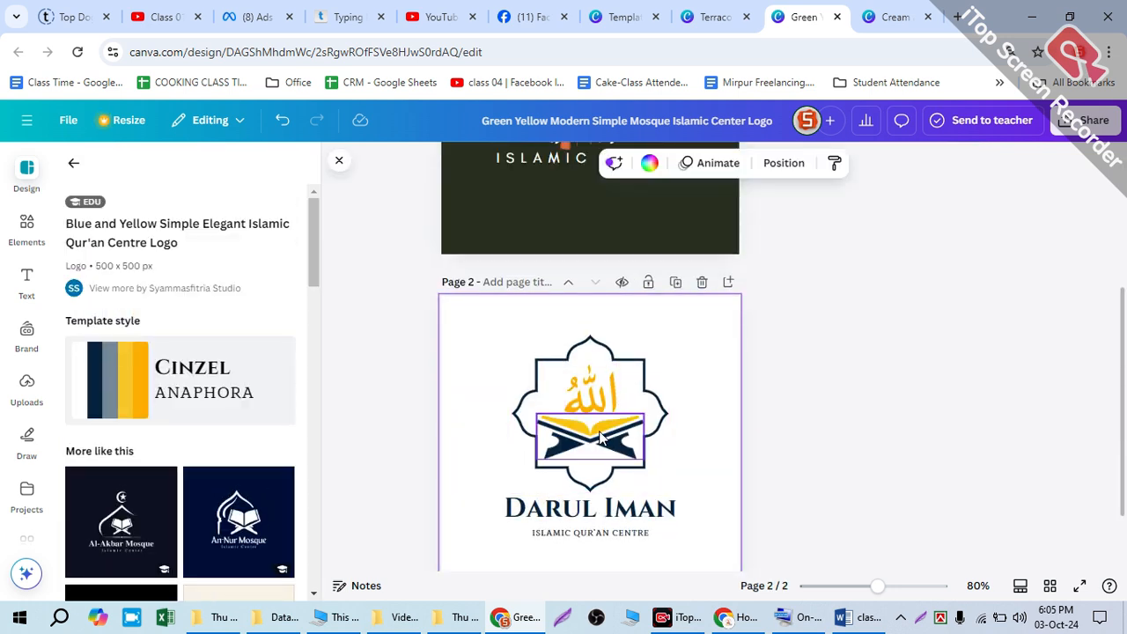
left_click(627, 380)
left_click_drag(626, 381, 575, 353)
left_click(518, 254)
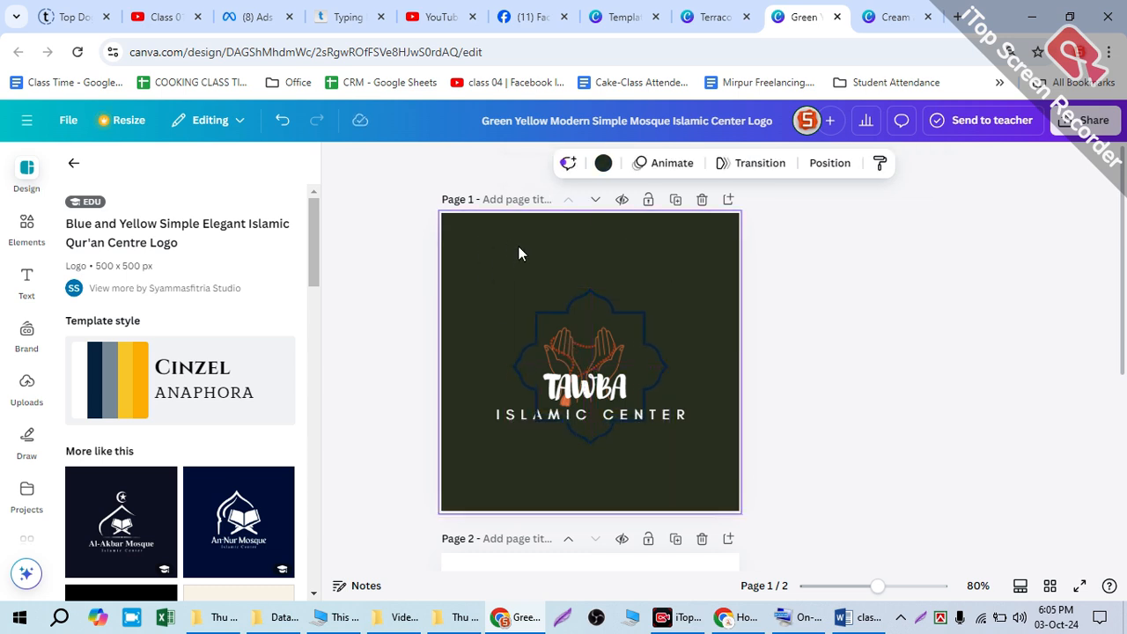
Step: Browse the templates similar to the Blue and Yellow Simple Elegant Islamic Qur'an Centre Logo for another usable graphic
scroll(235, 440, "down", 3)
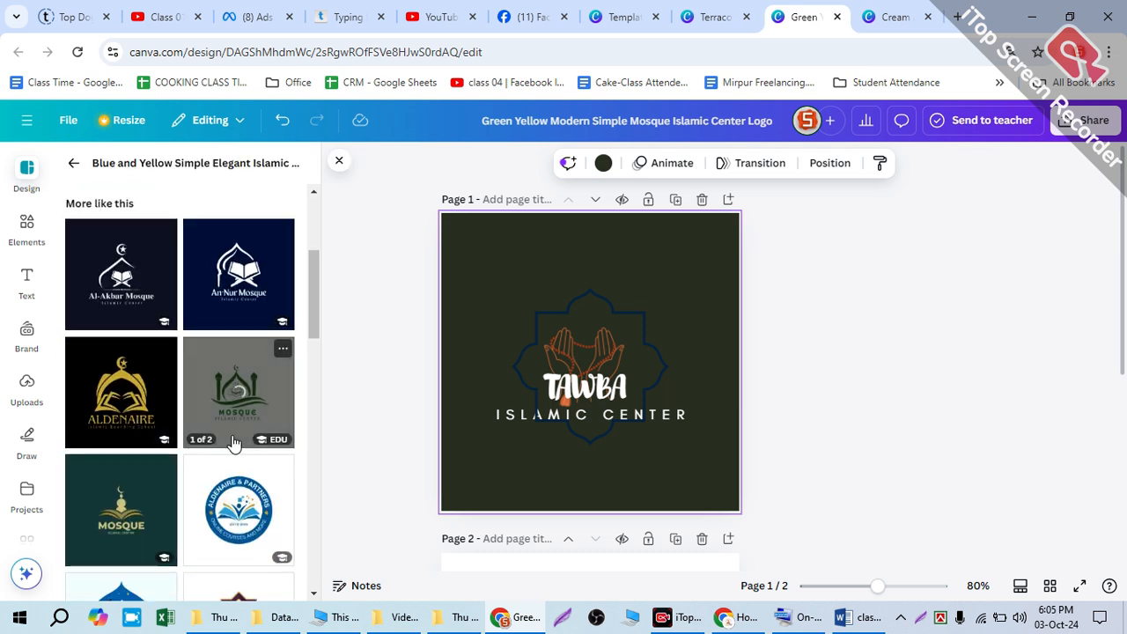
scroll(241, 428, "down", 1)
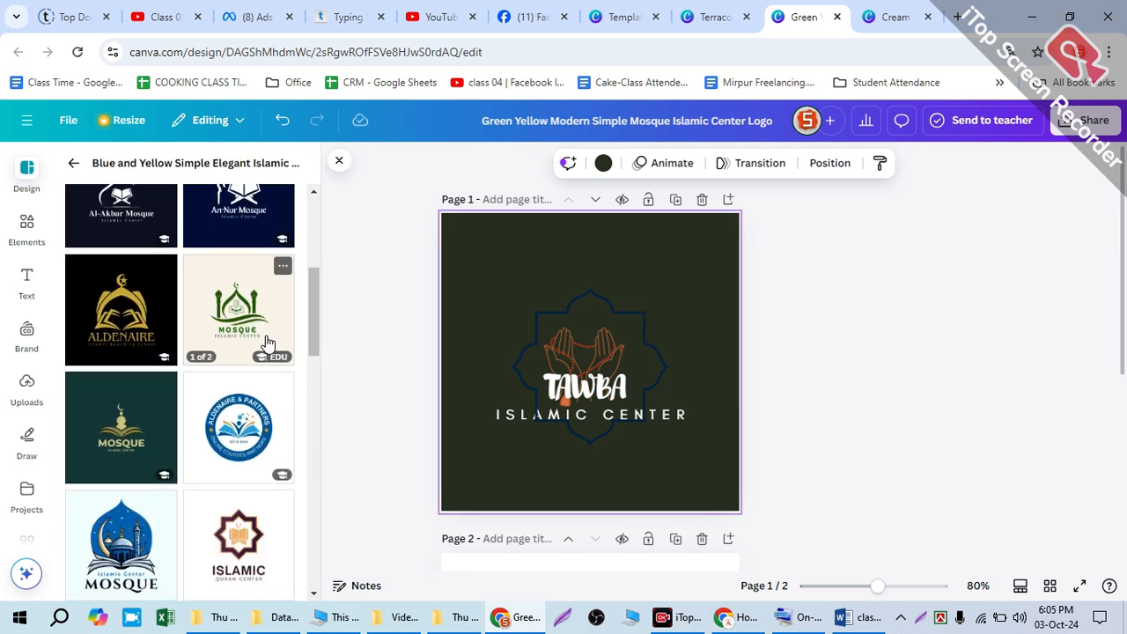
scroll(267, 479, "down", 1)
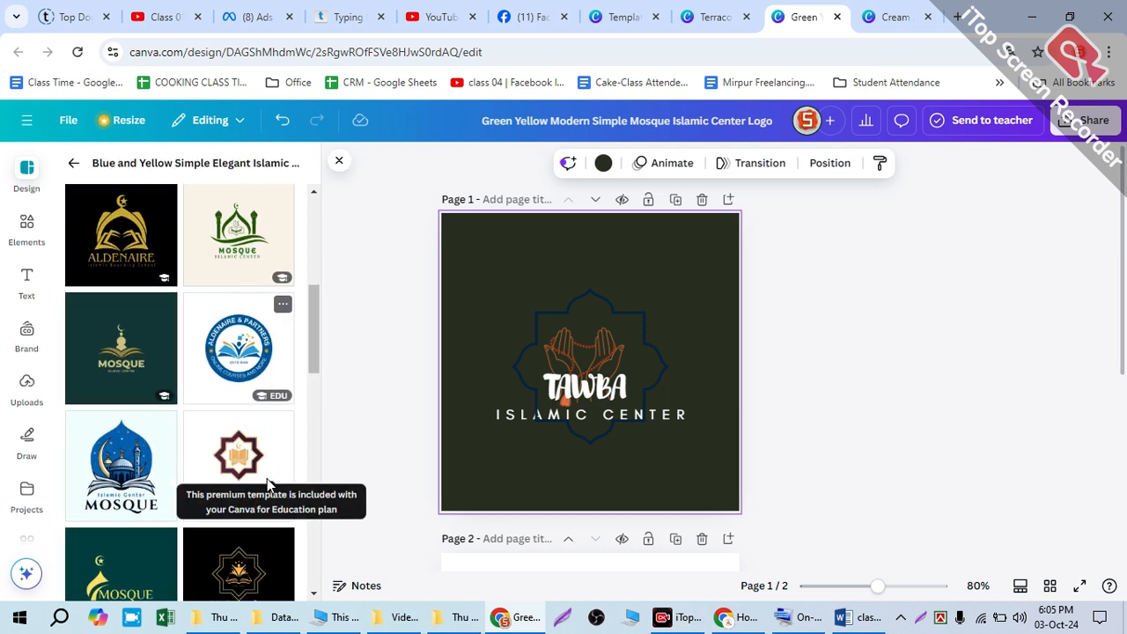
scroll(705, 440, "down", 2)
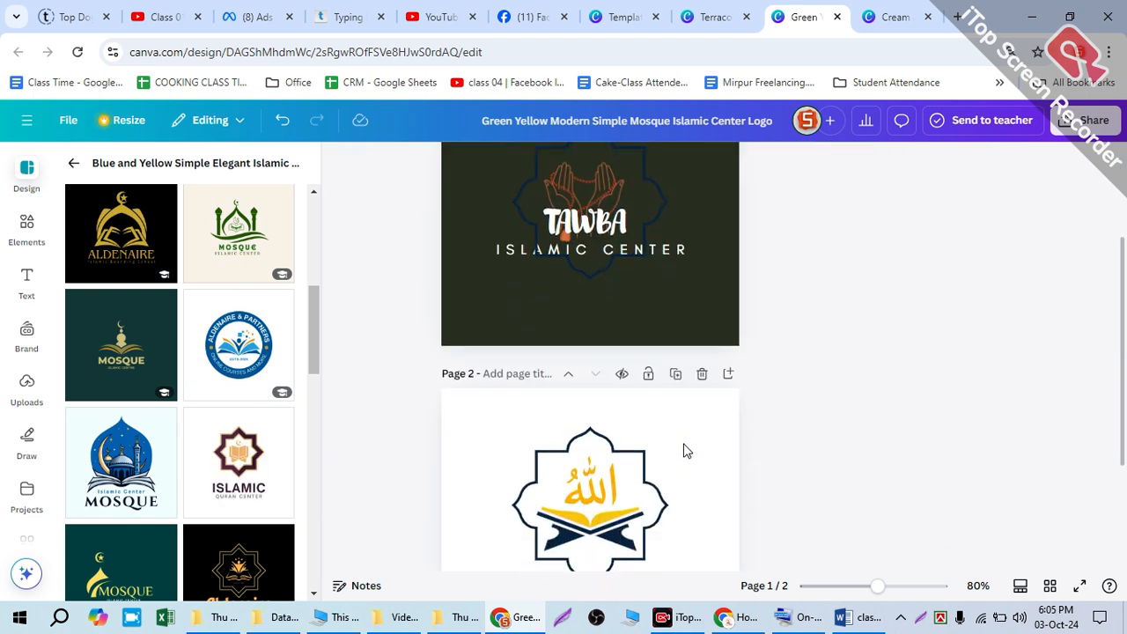
scroll(652, 480, "down", 2)
scroll(197, 495, "down", 5)
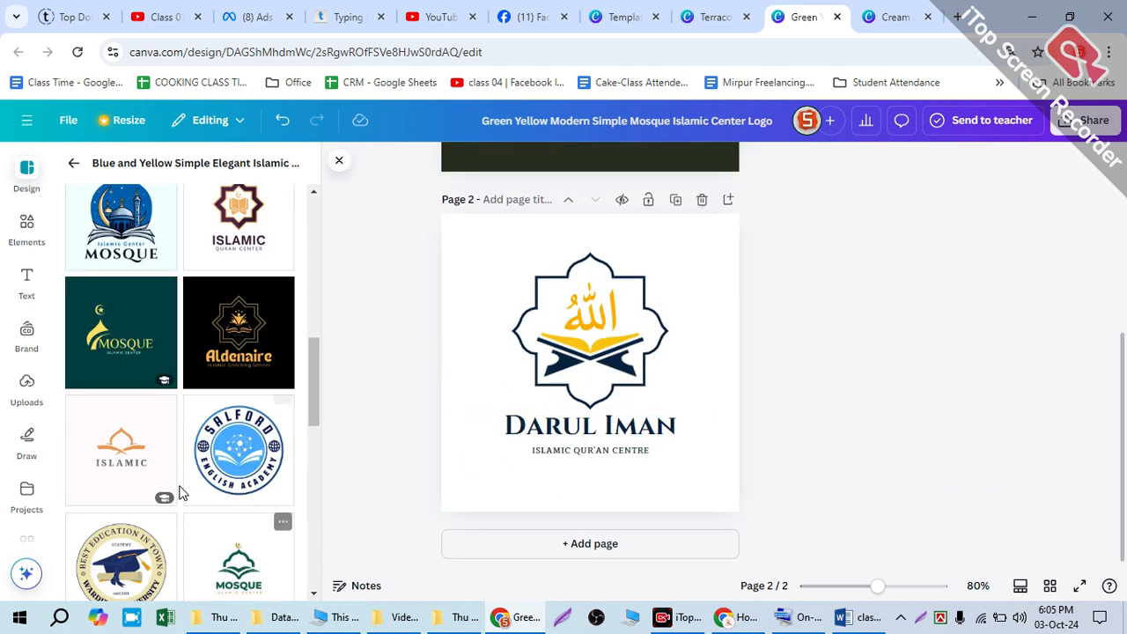
scroll(197, 495, "down", 2)
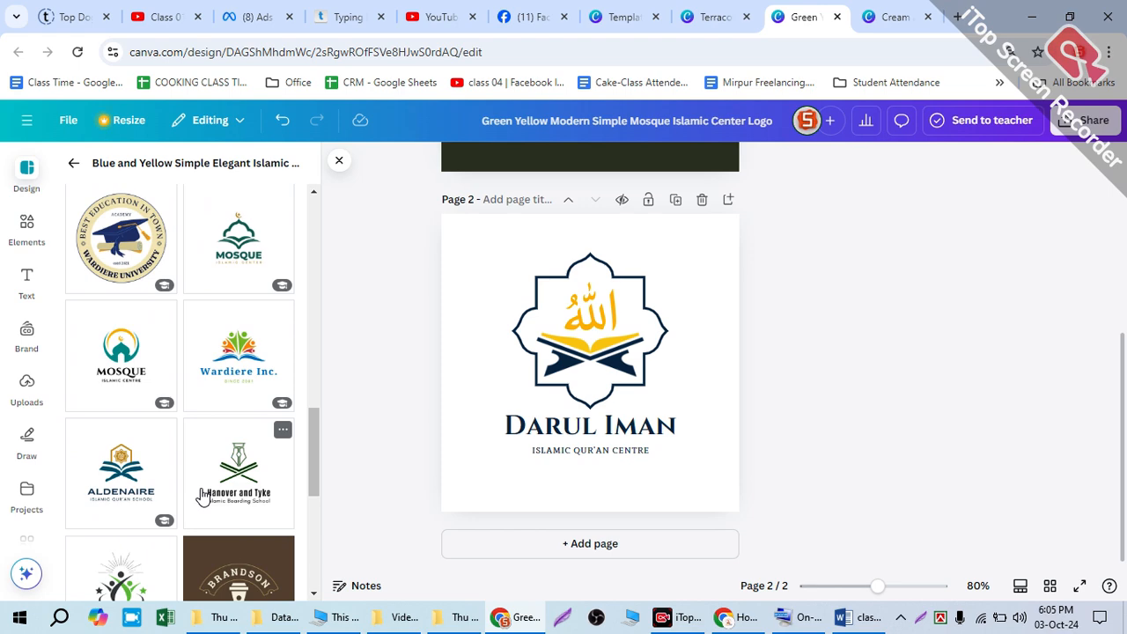
scroll(203, 498, "down", 4)
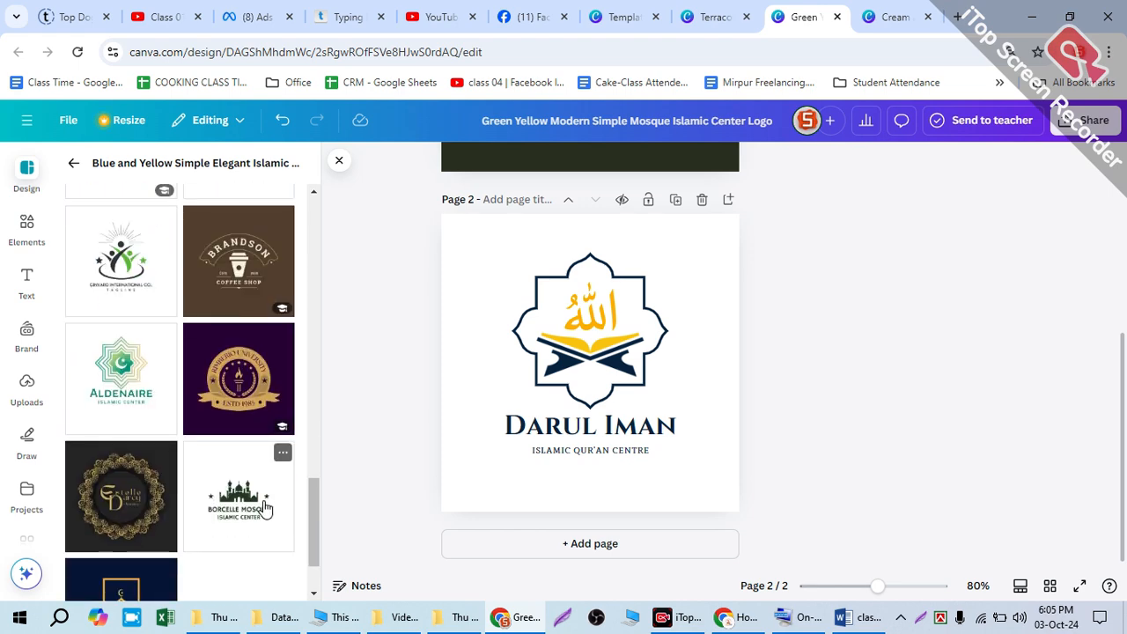
scroll(266, 508, "up", 4)
scroll(478, 420, "up", 2)
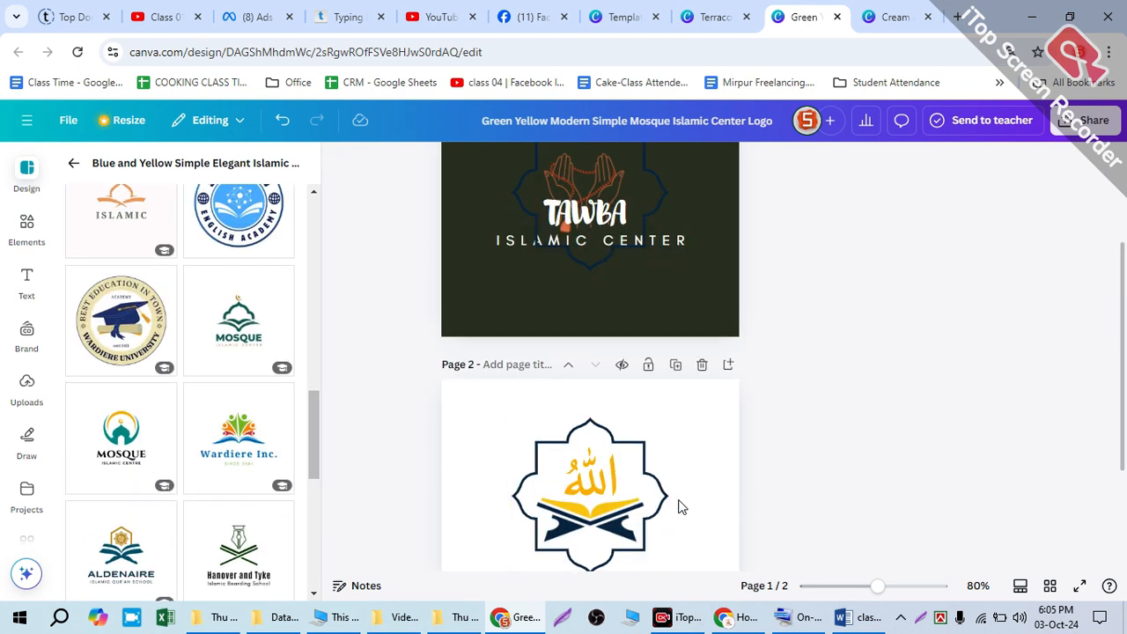
scroll(682, 505, "up", 2)
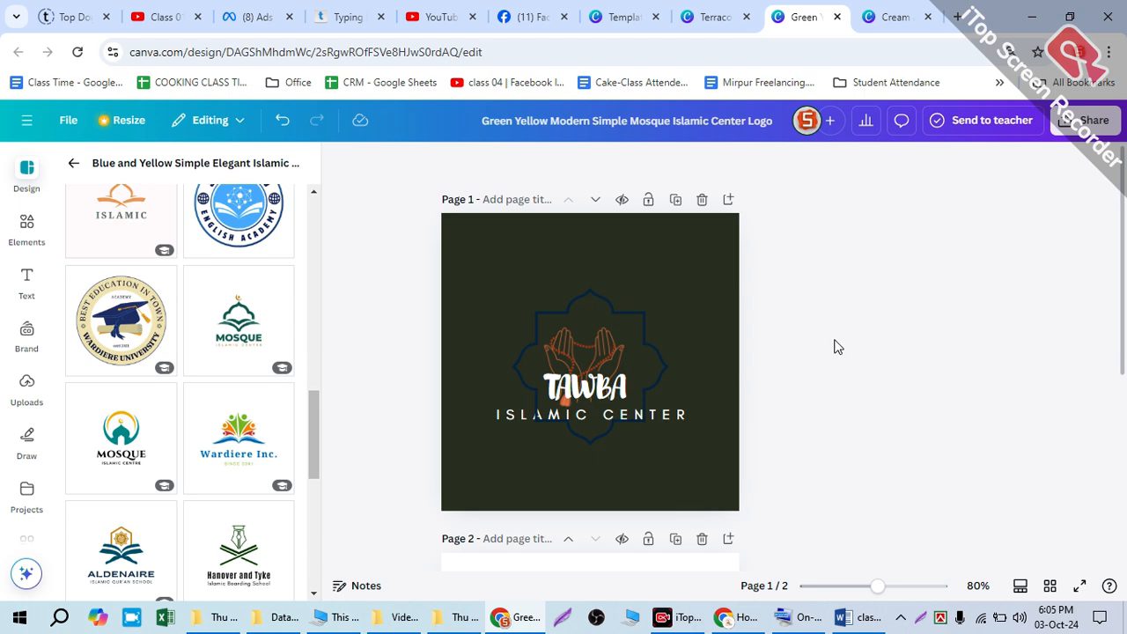
left_click(625, 335)
scroll(231, 368, "down", 5)
left_click(232, 368)
scroll(181, 307, "up", 2)
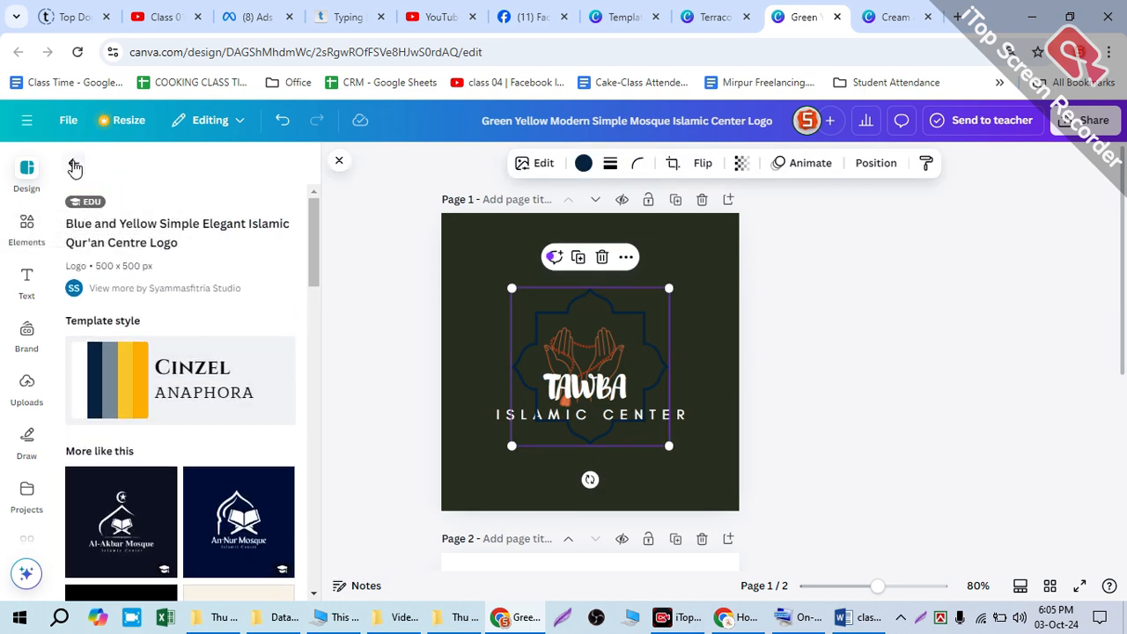
Step: View the Blue Modern Illustrative Religious & Spiritual Mosque Logo template without adding it and browse the designs similar to it
left_click(74, 163)
scroll(200, 397, "down", 5)
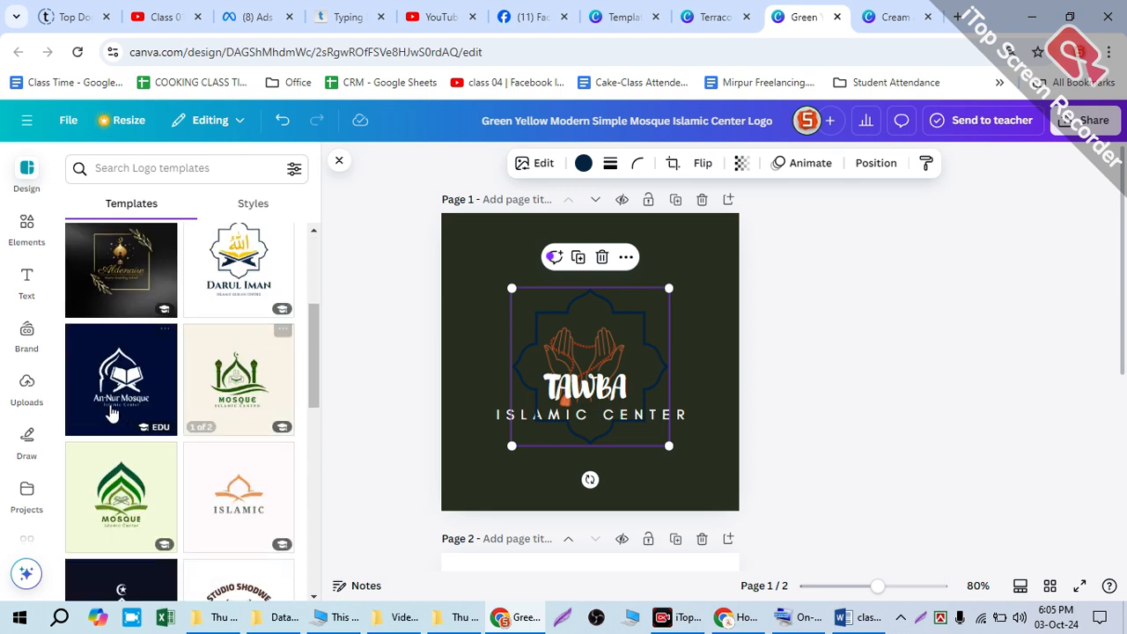
left_click(110, 385)
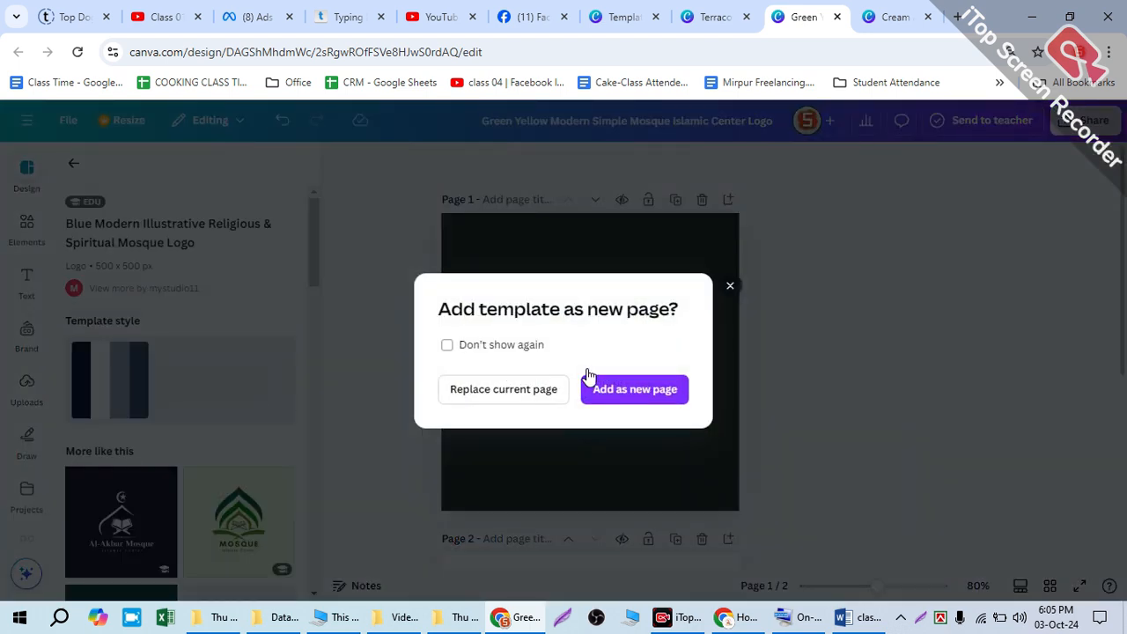
left_click(728, 283)
scroll(42, 550, "down", 2)
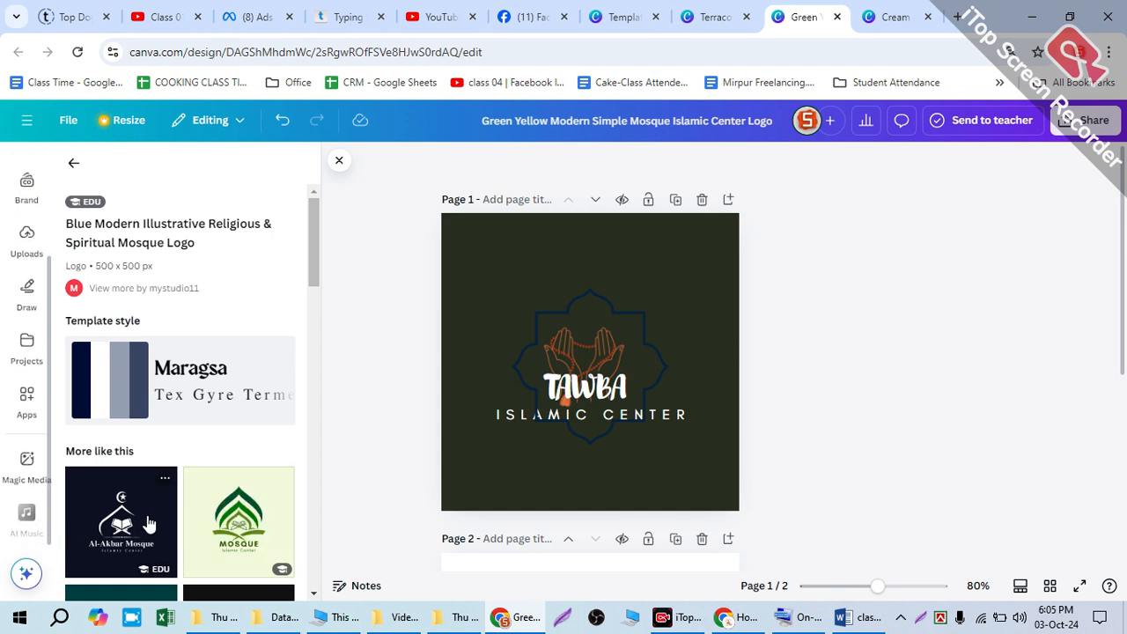
scroll(156, 515, "down", 2)
scroll(188, 520, "down", 3)
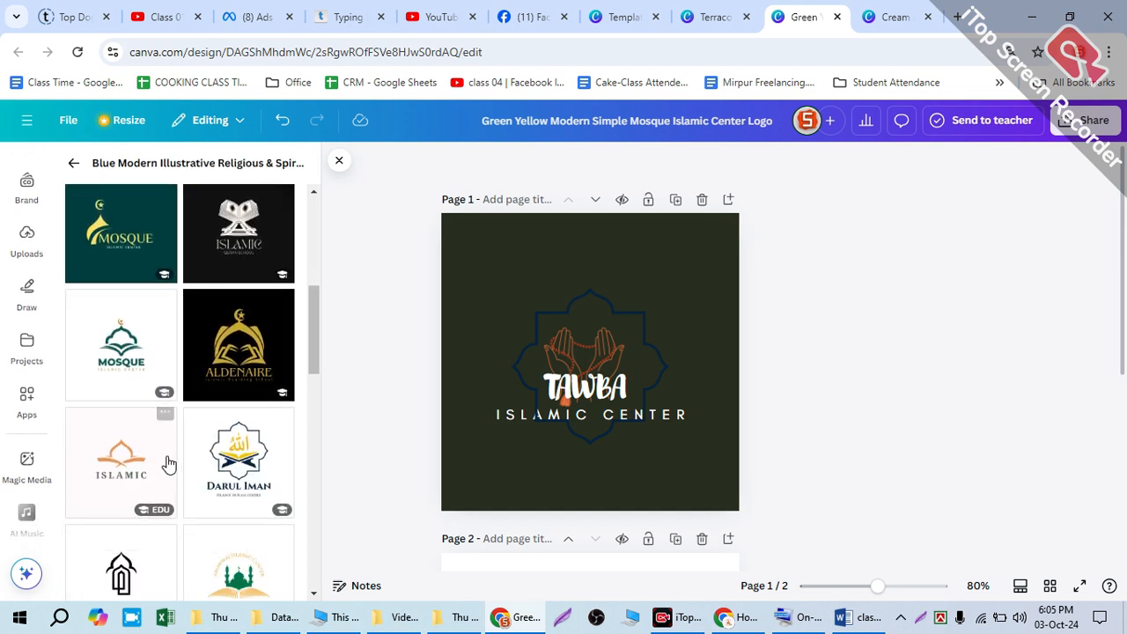
scroll(168, 468, "down", 2)
scroll(244, 471, "down", 1)
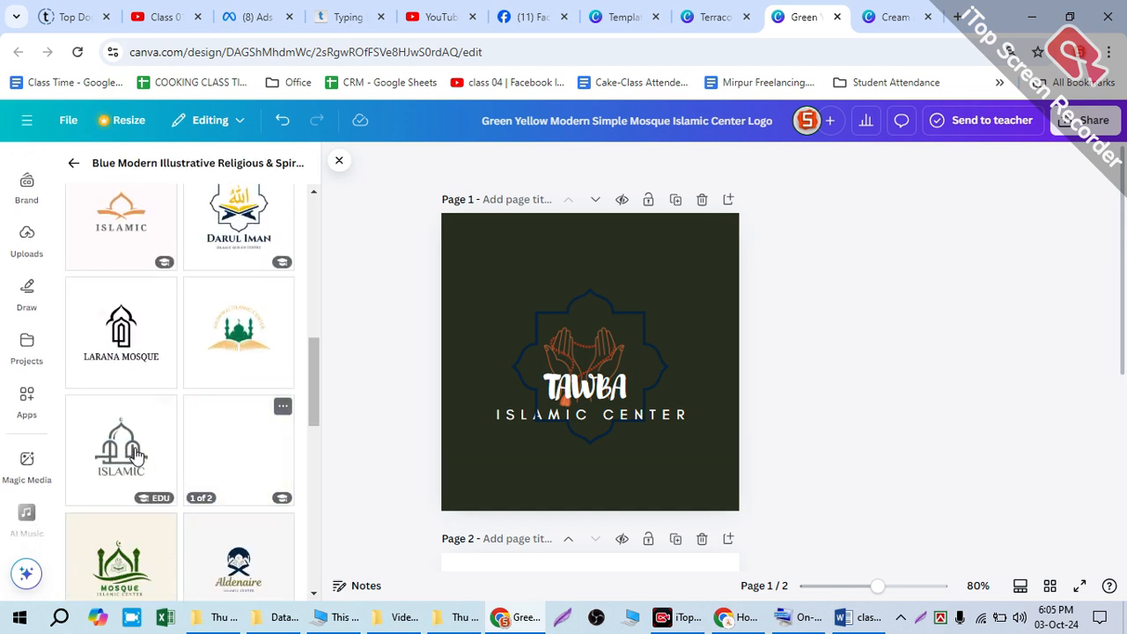
scroll(264, 414, "up", 2)
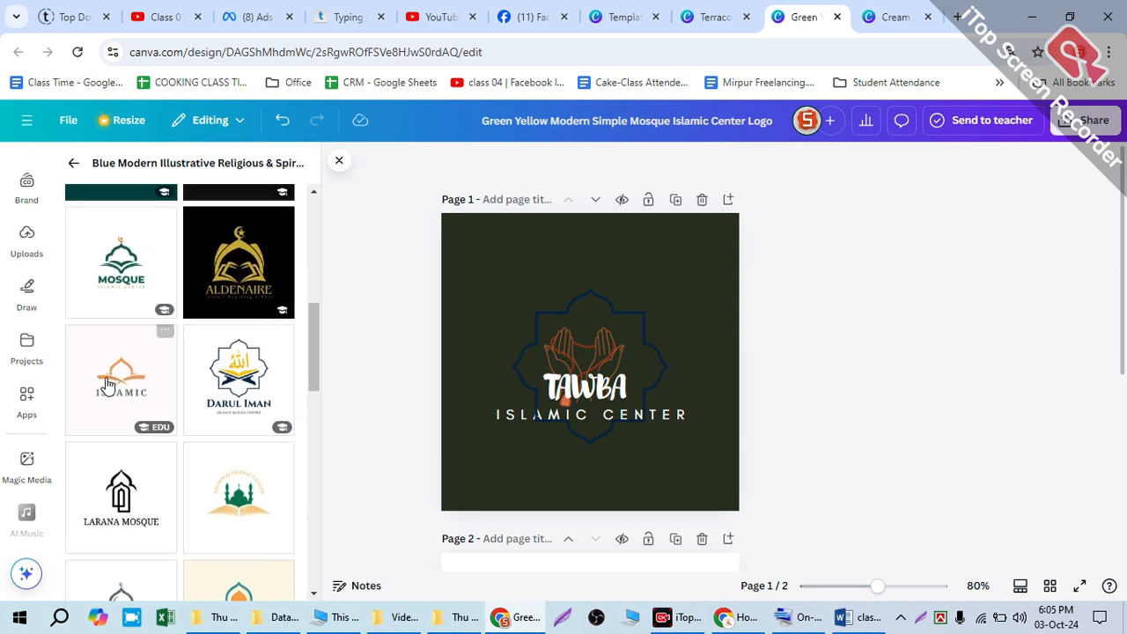
scroll(137, 339, "up", 1)
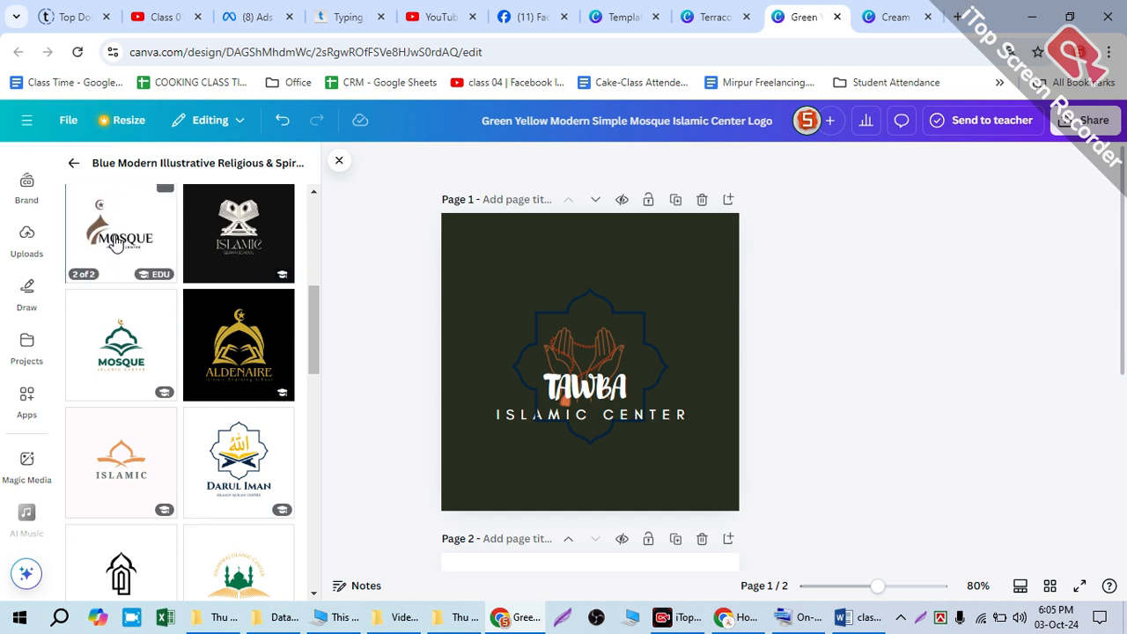
scroll(573, 553, "down", 2)
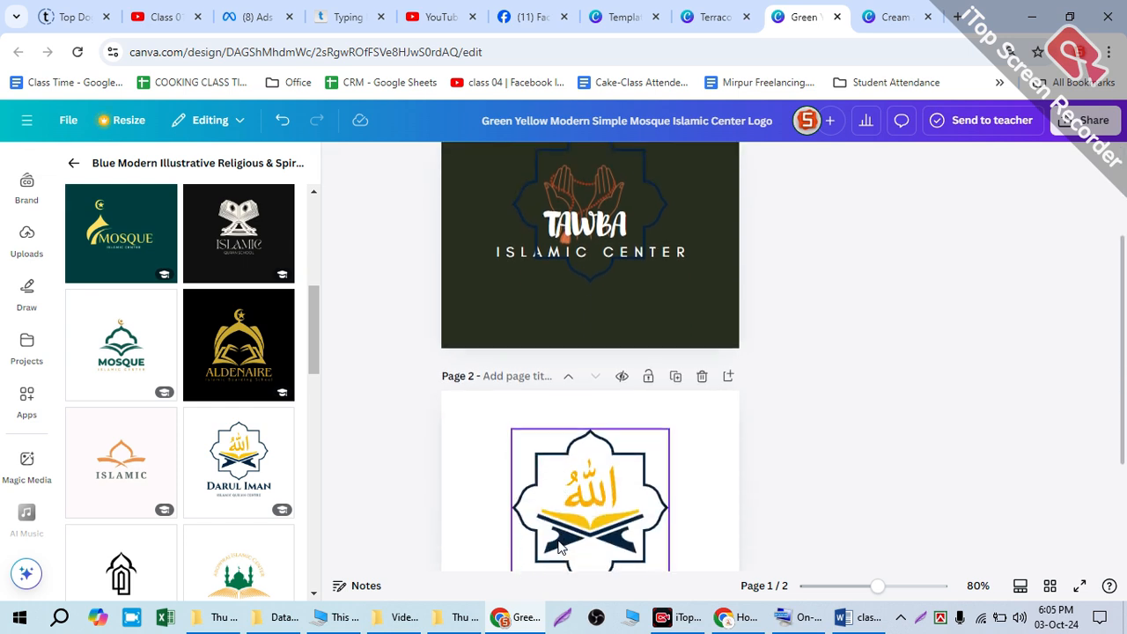
Step: Apply the dark green page of the Dark Green and Yellow Islamic Center Logo template to page 2
scroll(579, 547, "down", 2)
left_click(563, 425)
left_click(499, 344)
left_click(148, 250)
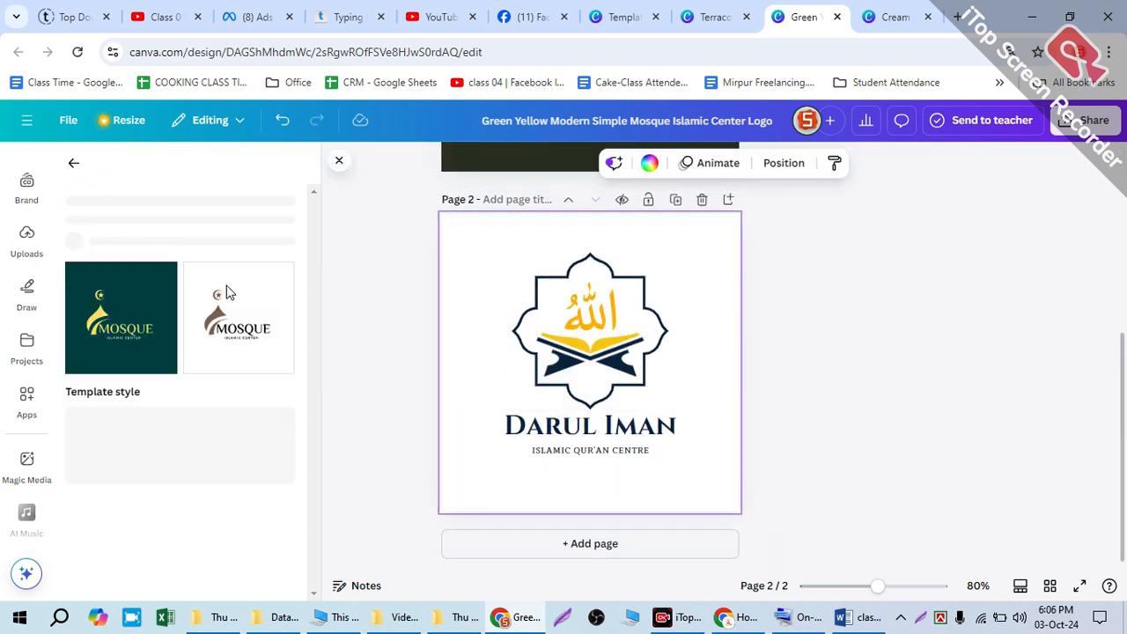
left_click(115, 405)
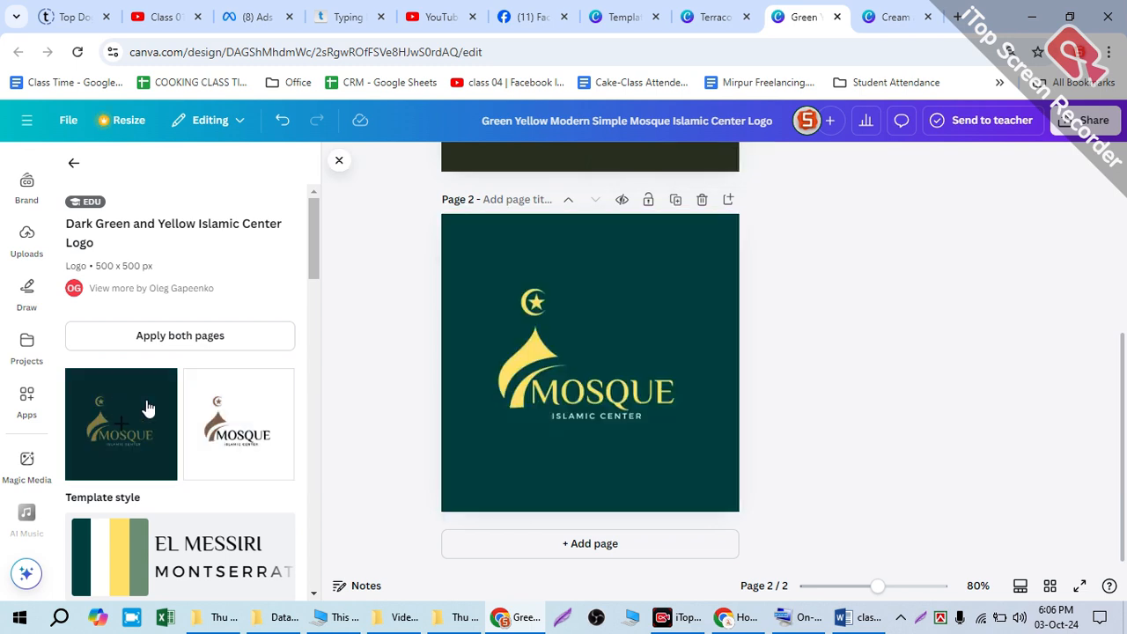
Step: Copy the yellow dome and crescent graphic from page 2 onto page 1, overlapping the start of the TAWBA text
left_click(73, 163)
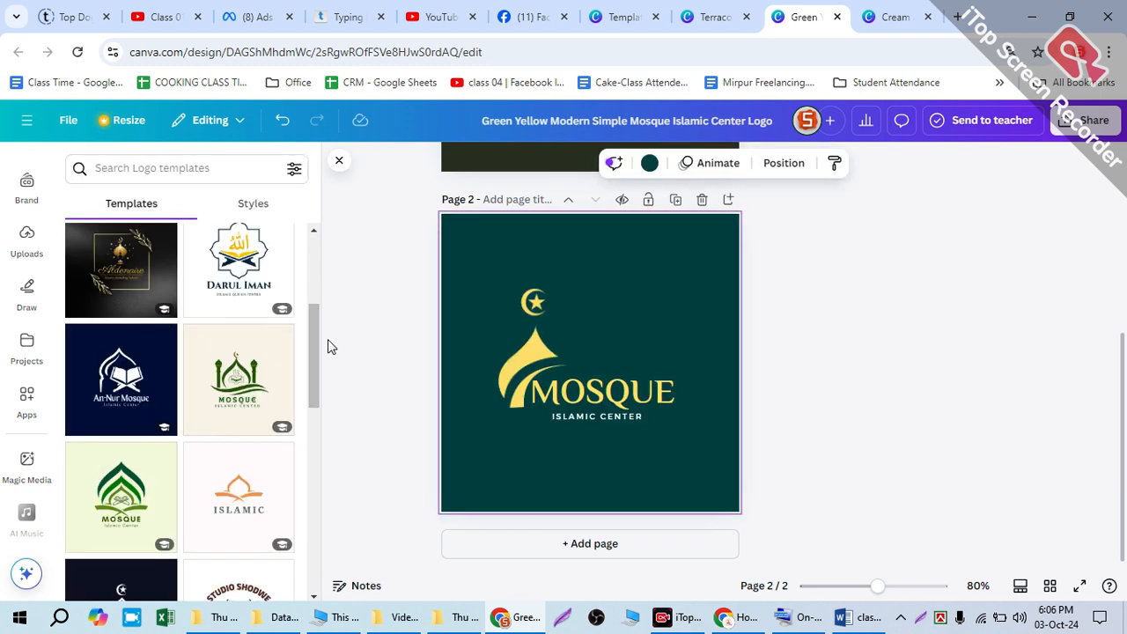
scroll(328, 344, "up", 1)
scroll(206, 397, "up", 1)
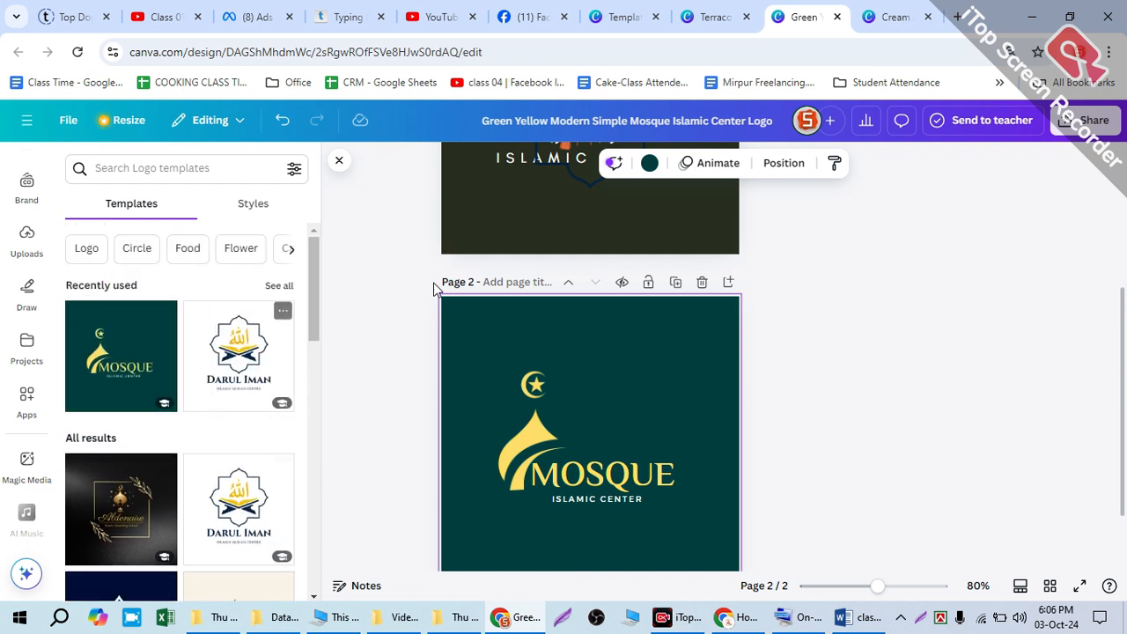
left_click_drag(522, 438, 513, 404)
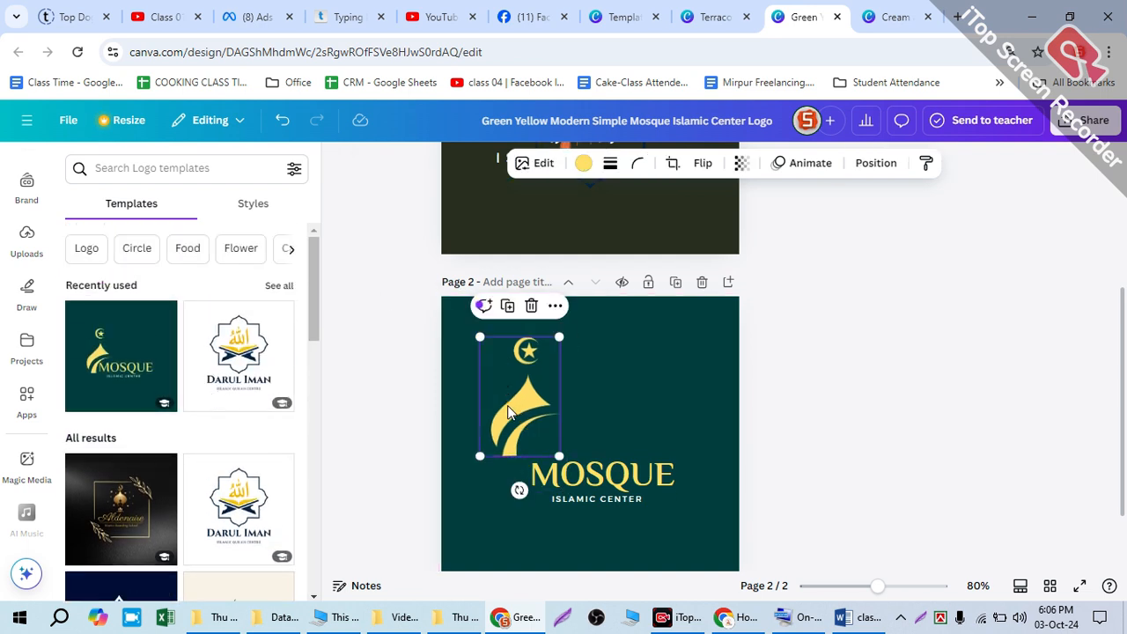
scroll(572, 399, "up", 3)
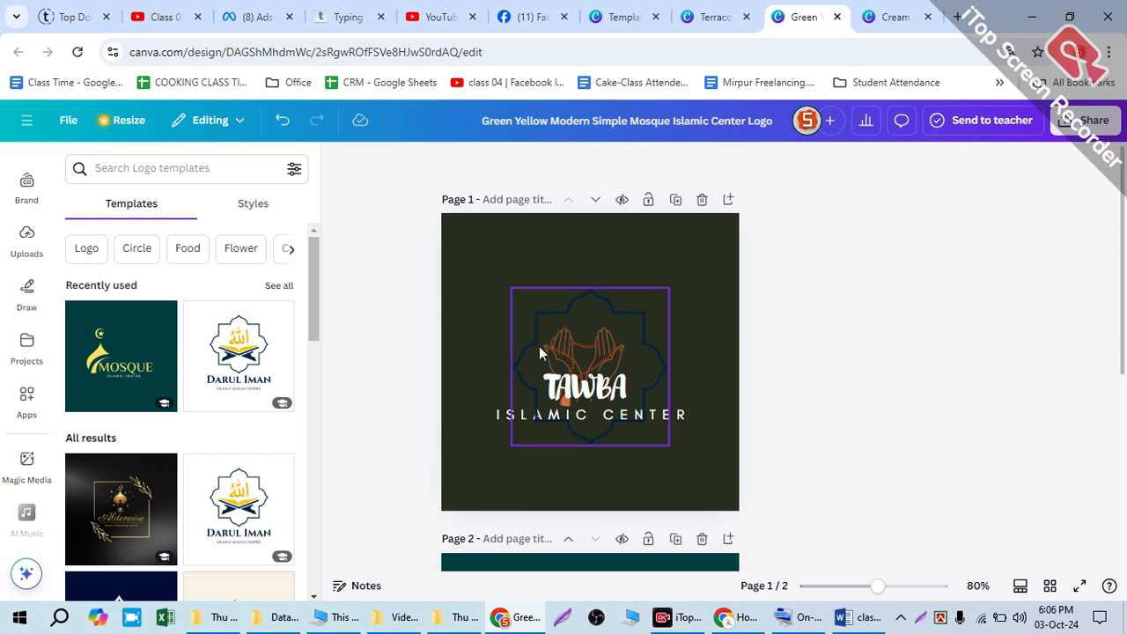
key("ctrl+v")
left_click_drag(498, 307, 526, 345)
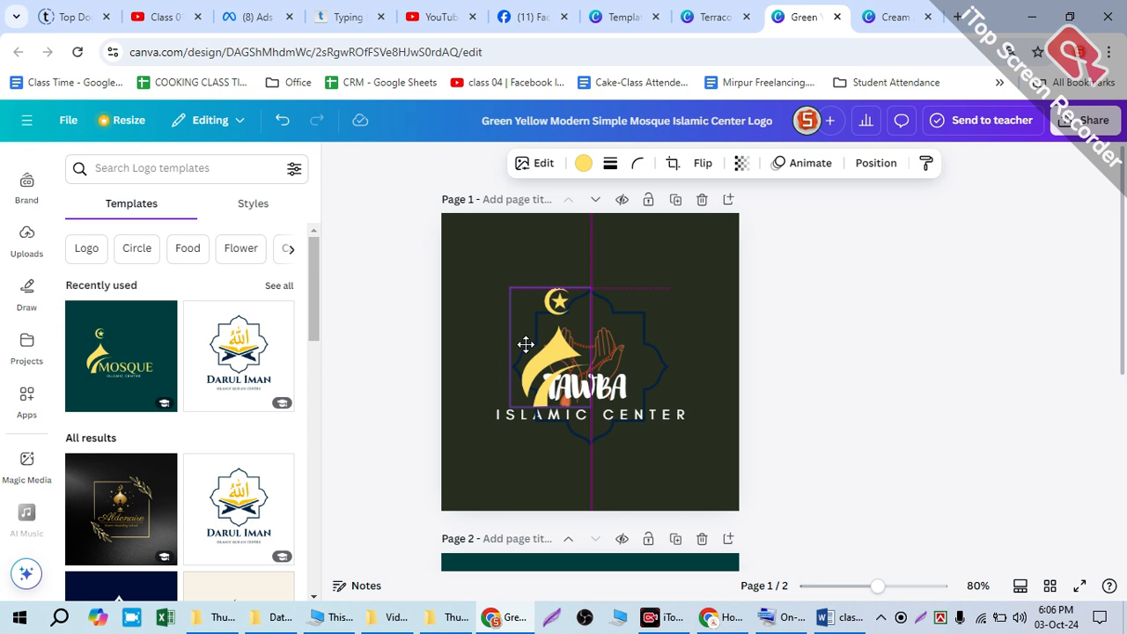
Step: Delete the dark blue ornamental frame from page 1 and send the yellow dome graphic backward
left_click(639, 328)
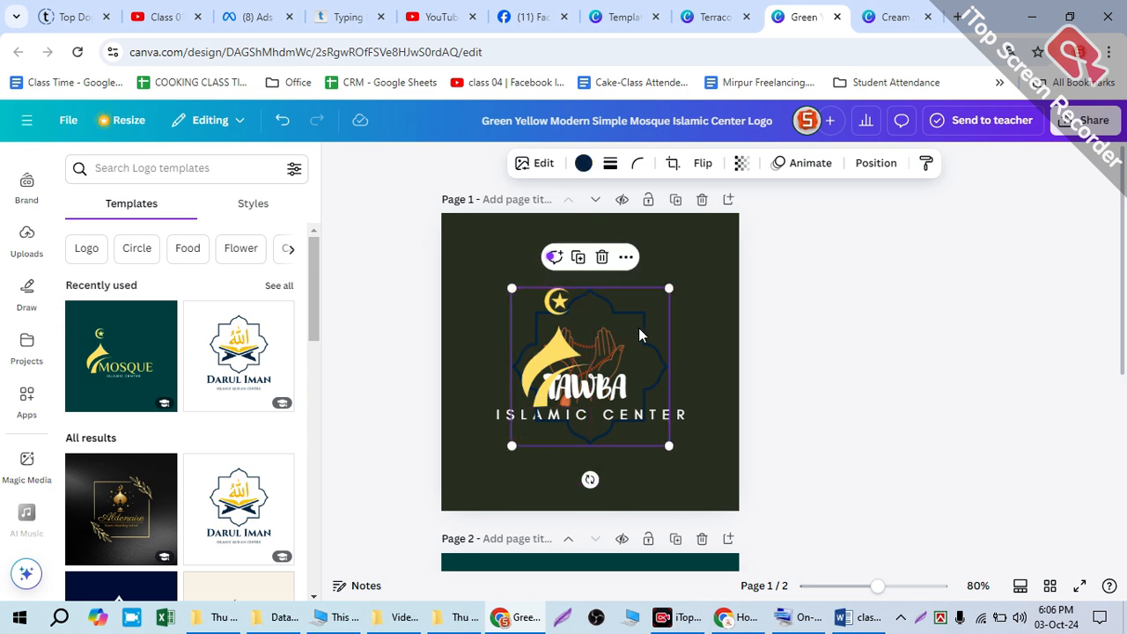
key("Delete")
left_click(582, 335)
right_click(571, 348)
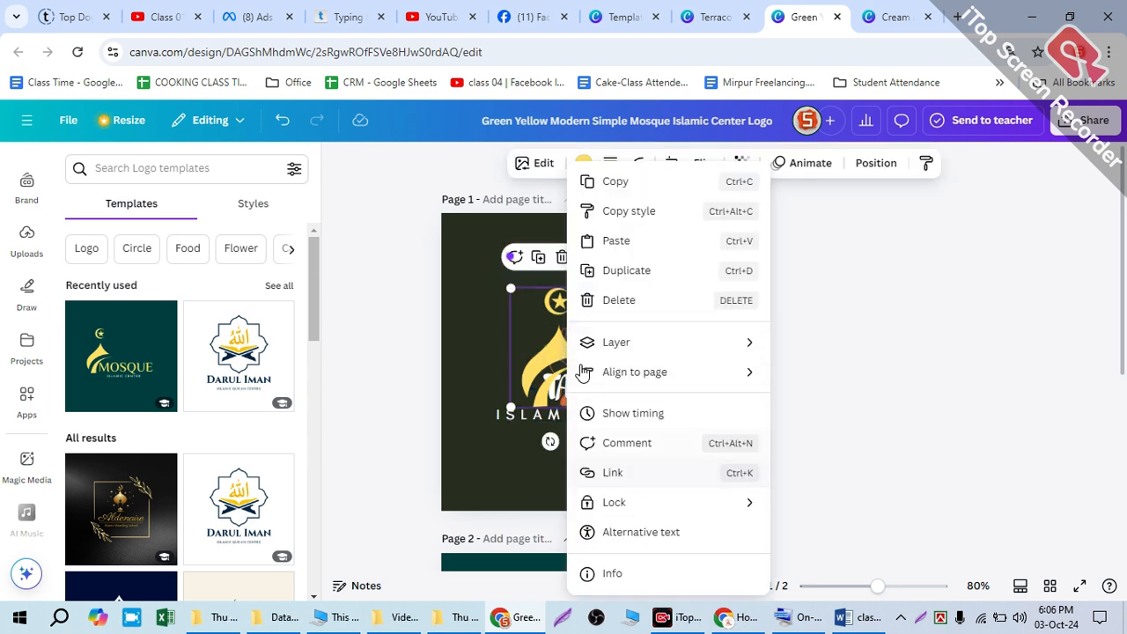
mouse_move(616, 342)
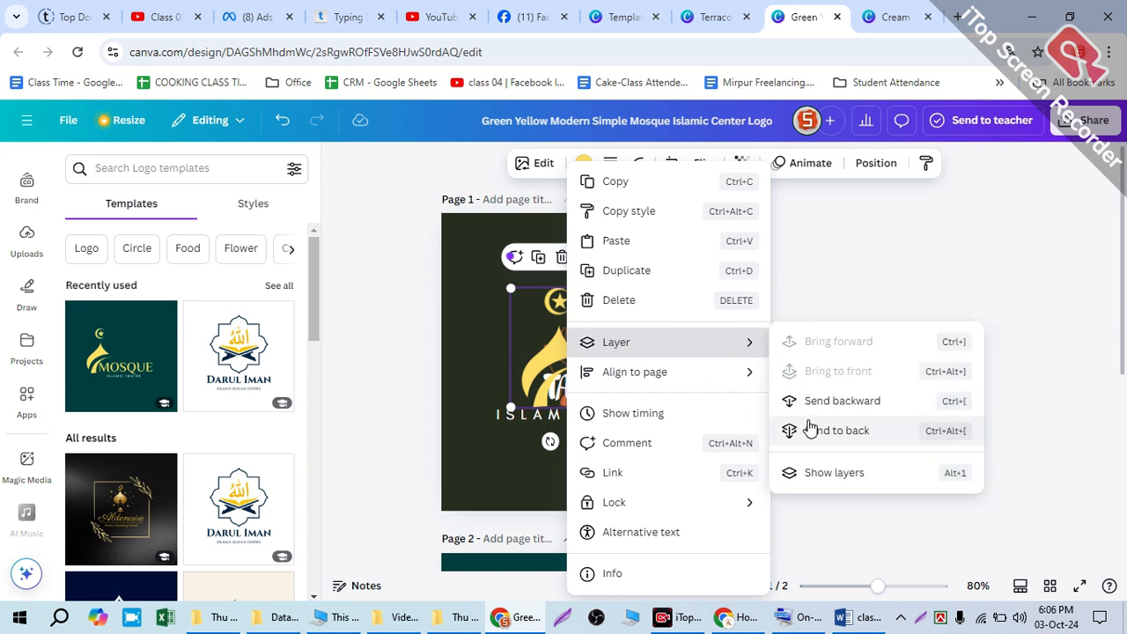
left_click(842, 401)
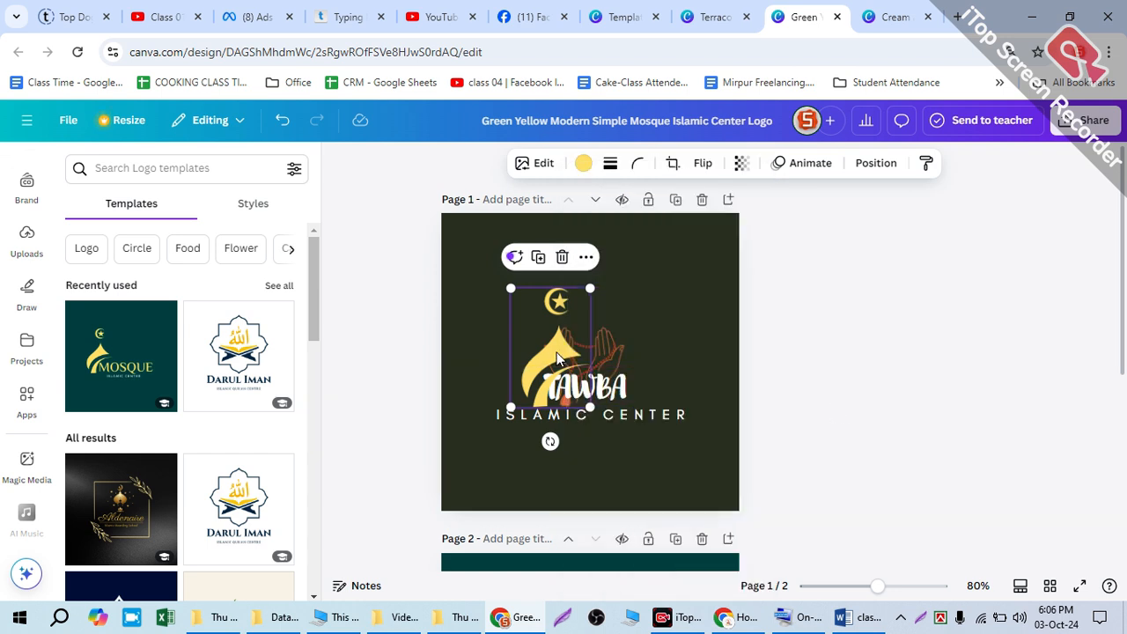
Step: Enlarge the yellow dome and crescent graphic and place it around the first letters of TAWBA, above the ISLAMIC CENTER line
left_click_drag(531, 343, 526, 335)
mouse_move(526, 438)
left_mouse_down()
mouse_move(566, 441)
mouse_move(528, 442)
mouse_move(517, 429)
left_mouse_up()
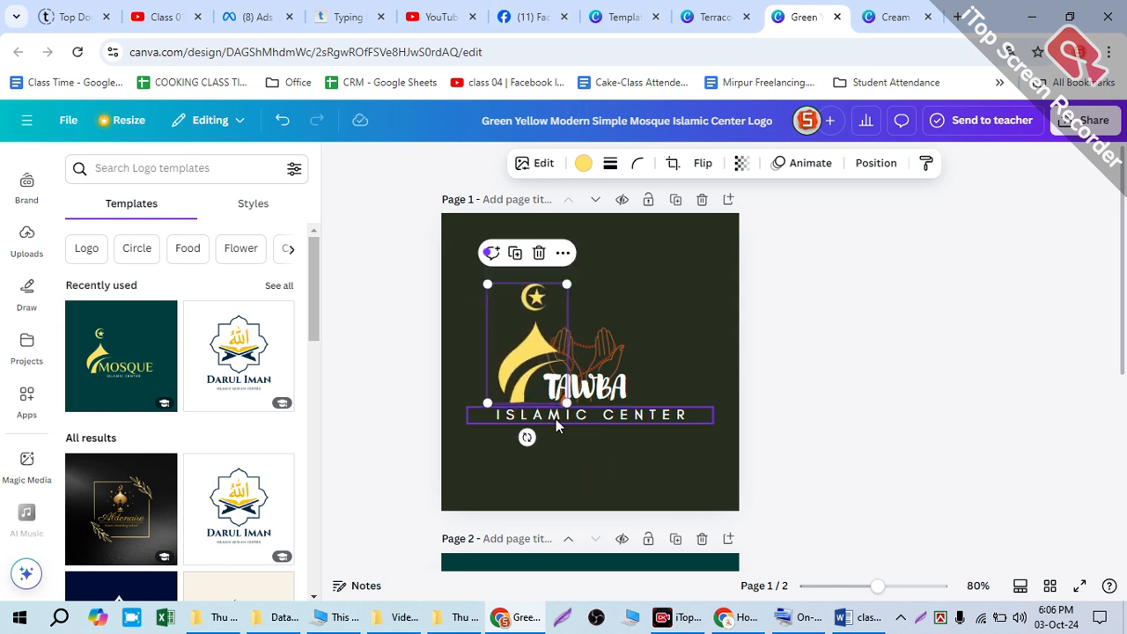
left_click_drag(477, 273, 457, 242)
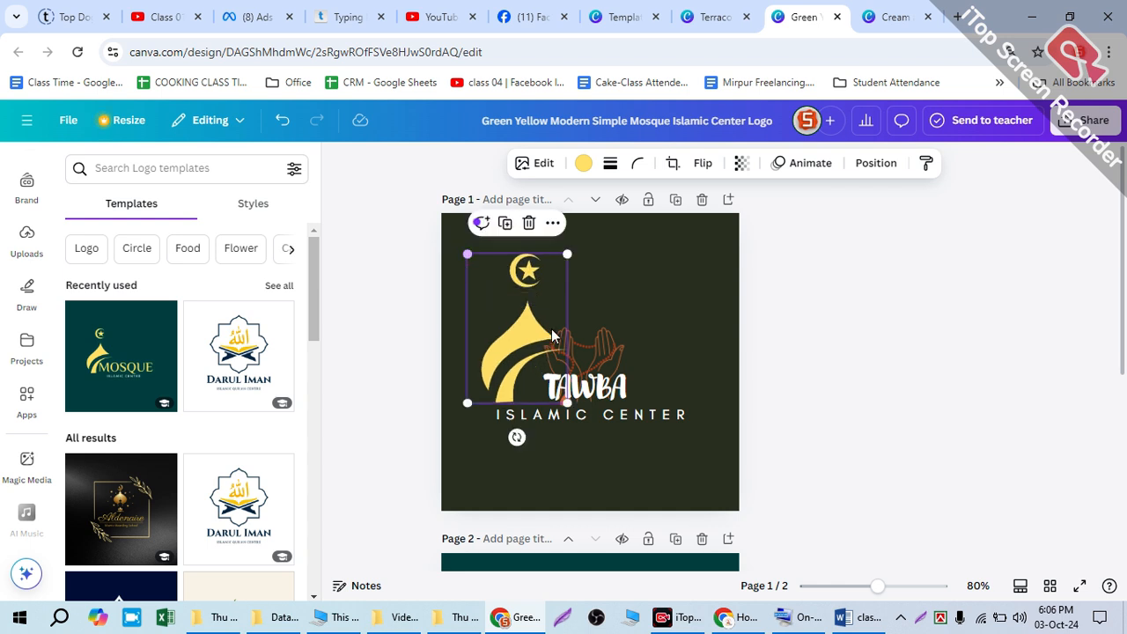
left_click_drag(507, 362, 526, 335)
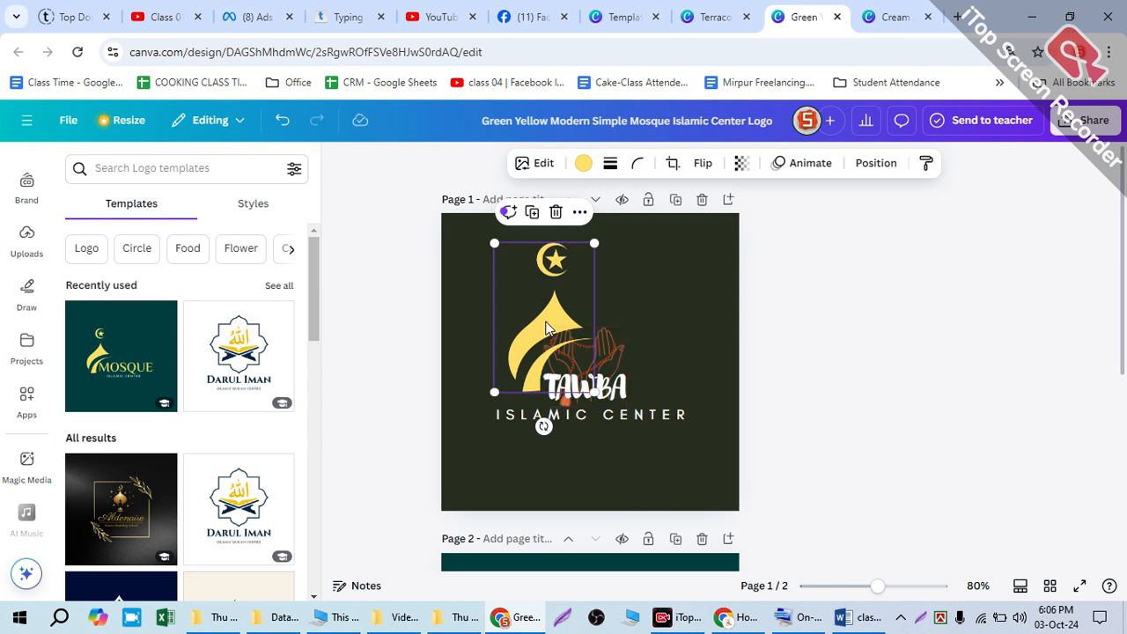
right_click(546, 329)
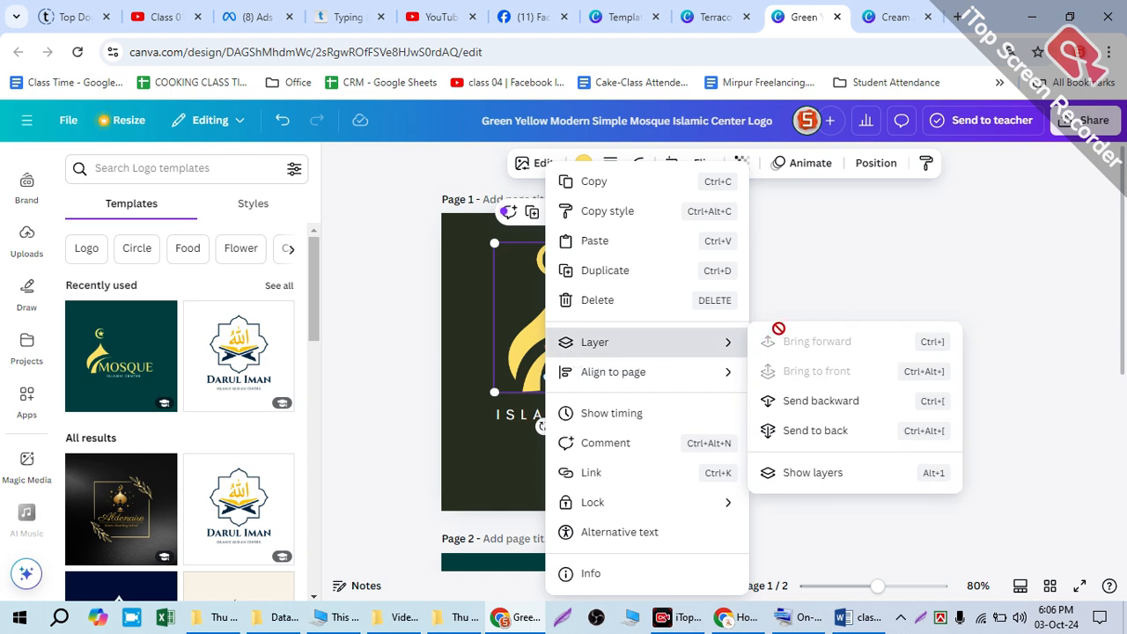
left_click(839, 286)
Step: Raise the praying-hands graphic slightly behind TAWBA and shift the yellow dome graphic diagonally away from the text
left_click(607, 355)
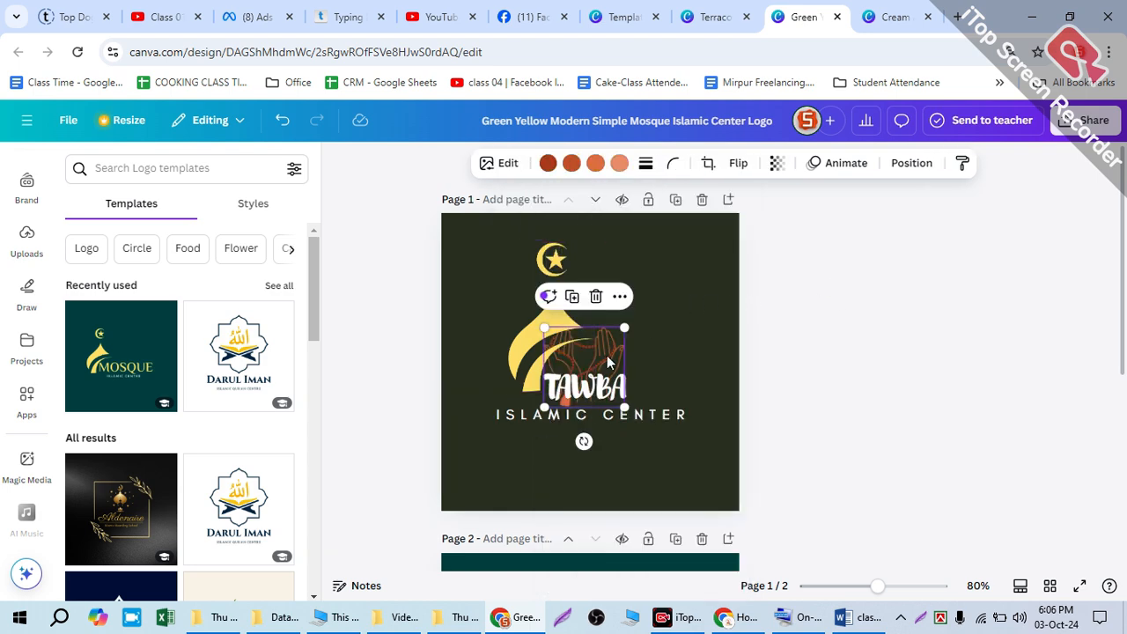
scroll(595, 383, "up", 6)
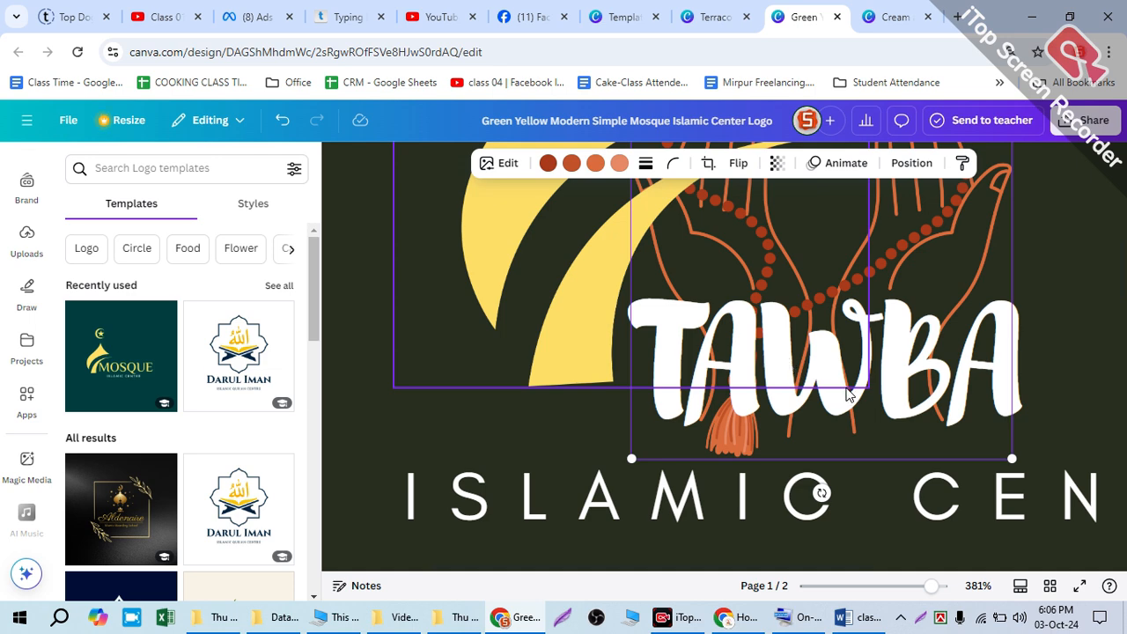
scroll(846, 394, "down", 4)
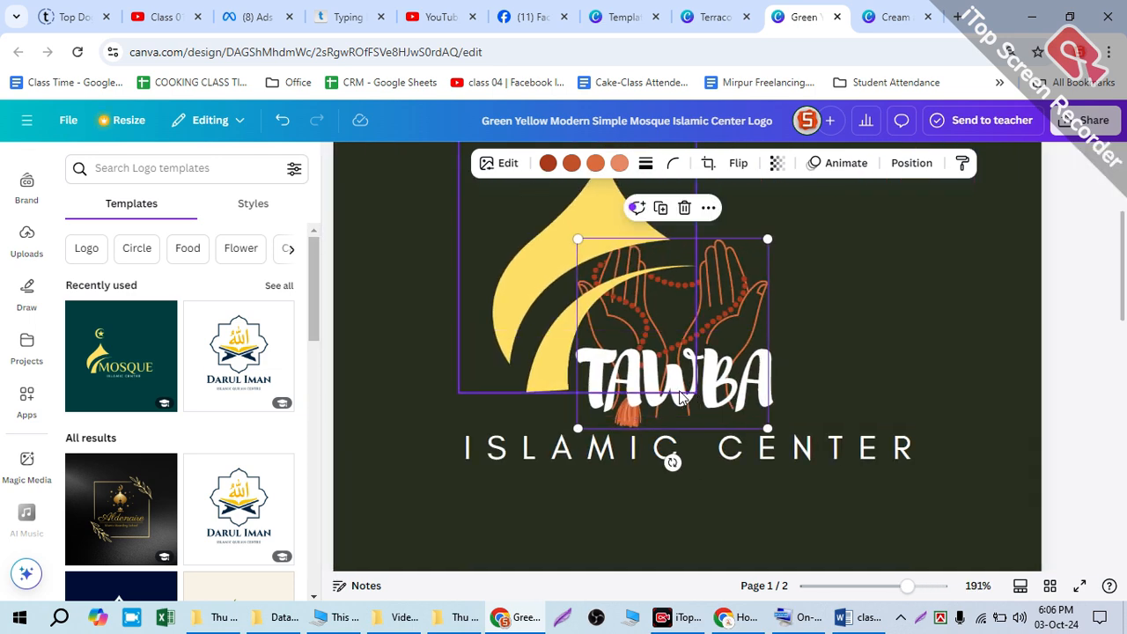
left_click_drag(733, 381, 735, 364)
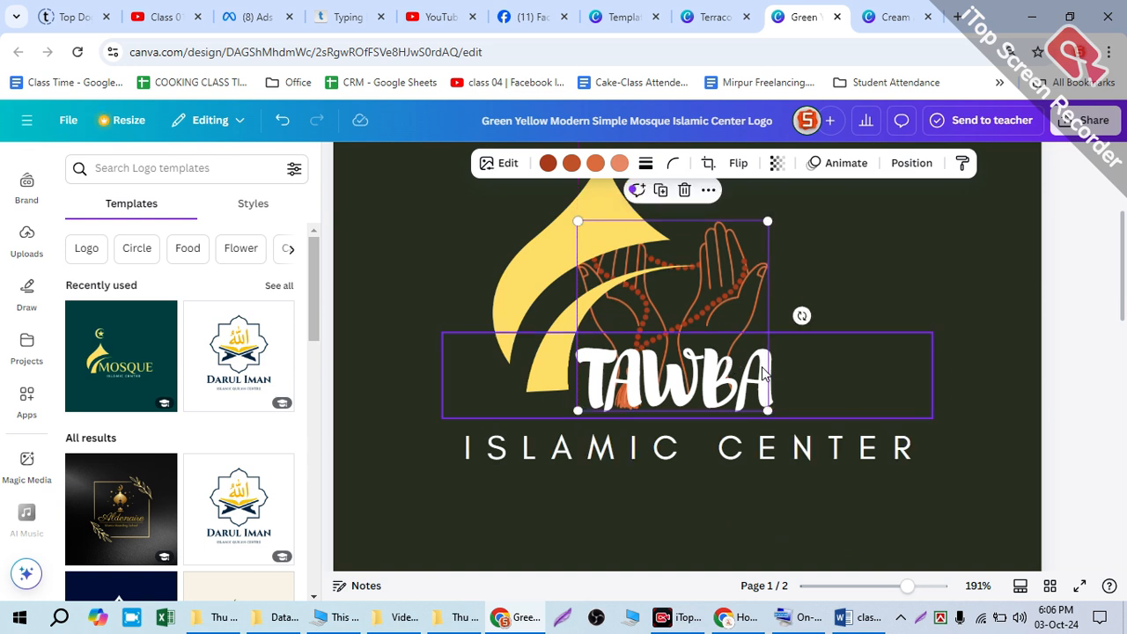
scroll(796, 357, "down", 5)
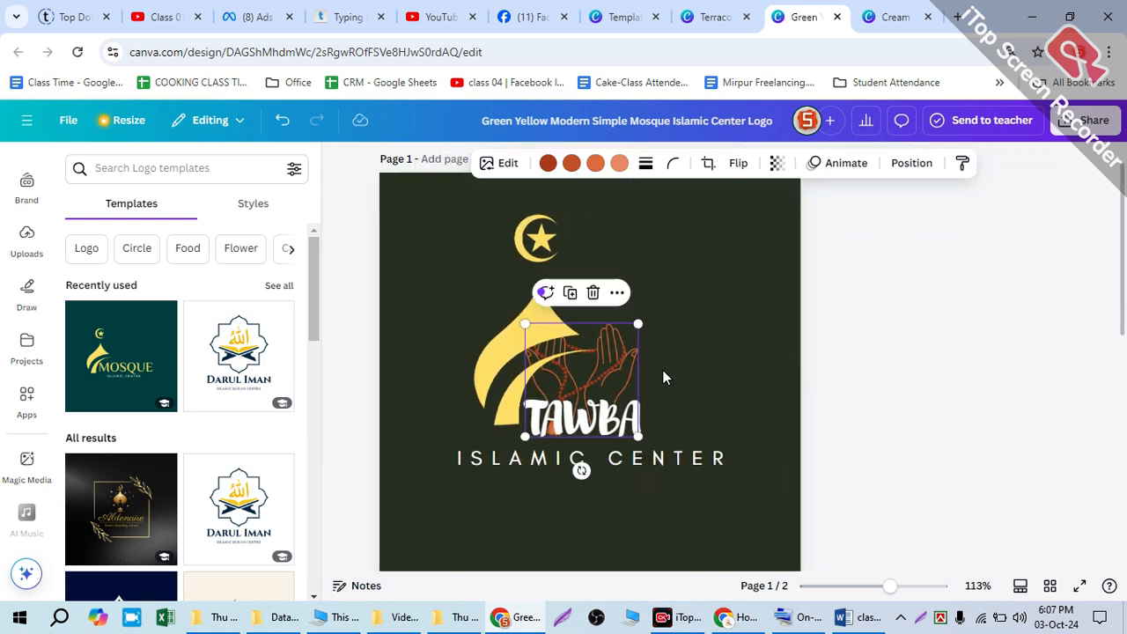
left_click_drag(499, 366, 473, 339)
Step: Shrink the TAWBA text to size 29.6 and place it across the middle of the praying hands
left_click(614, 438)
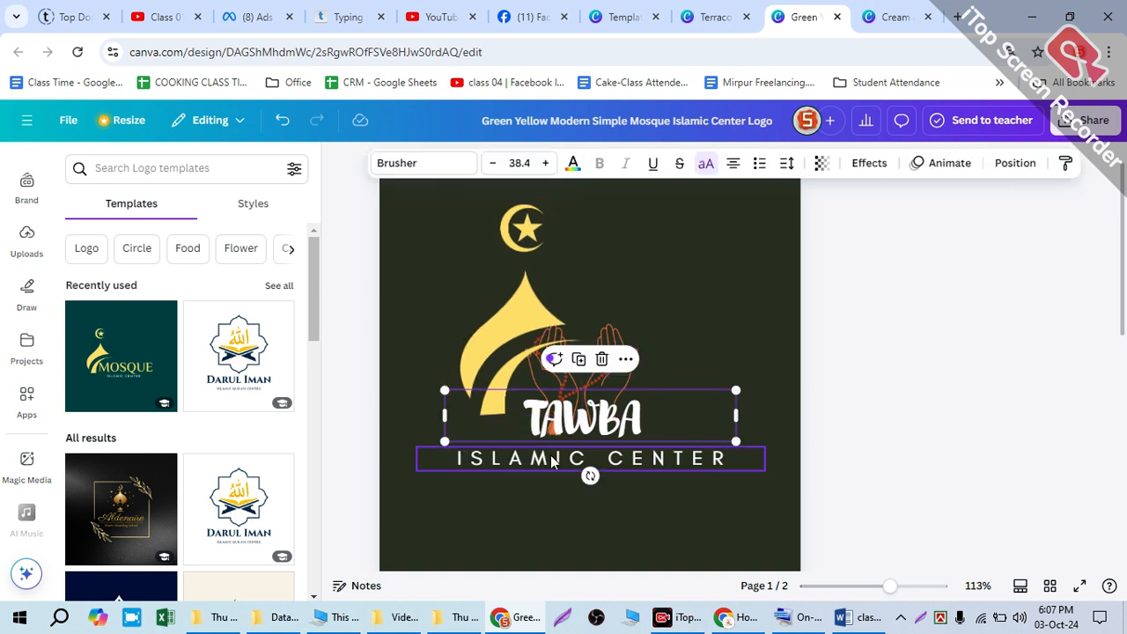
left_click(554, 459)
double_click(554, 459)
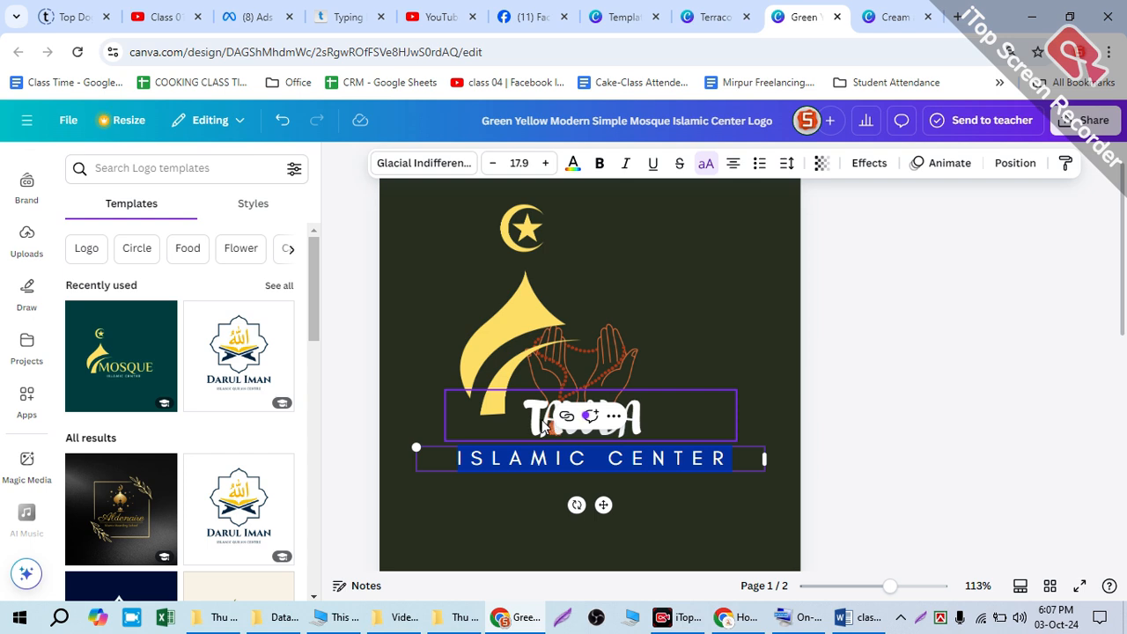
left_click(545, 425)
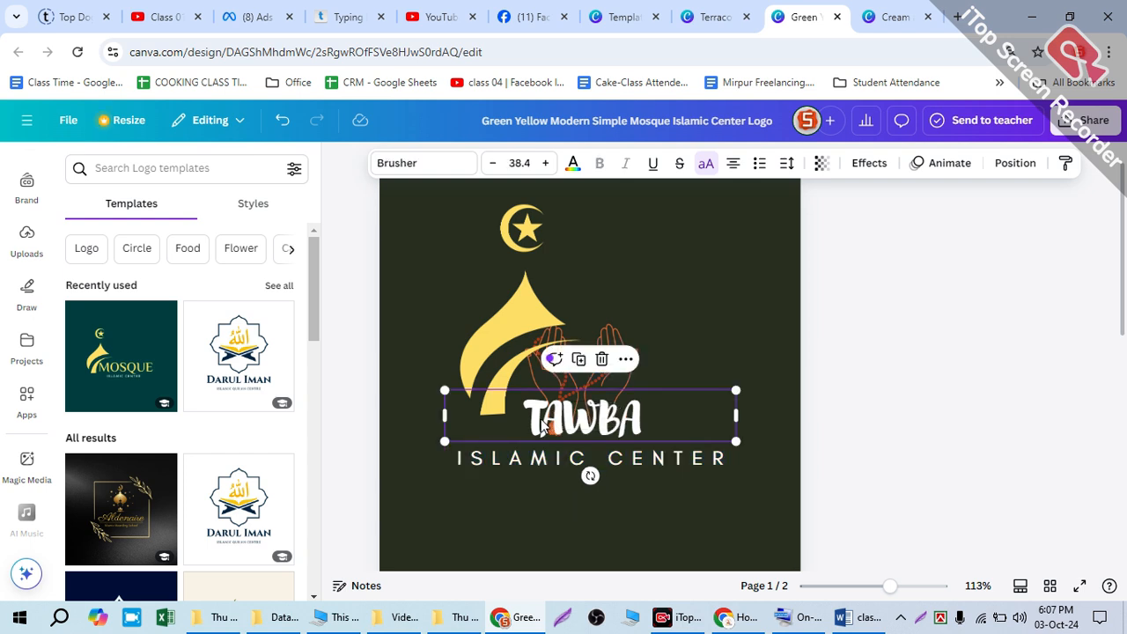
left_click_drag(543, 425, 521, 414)
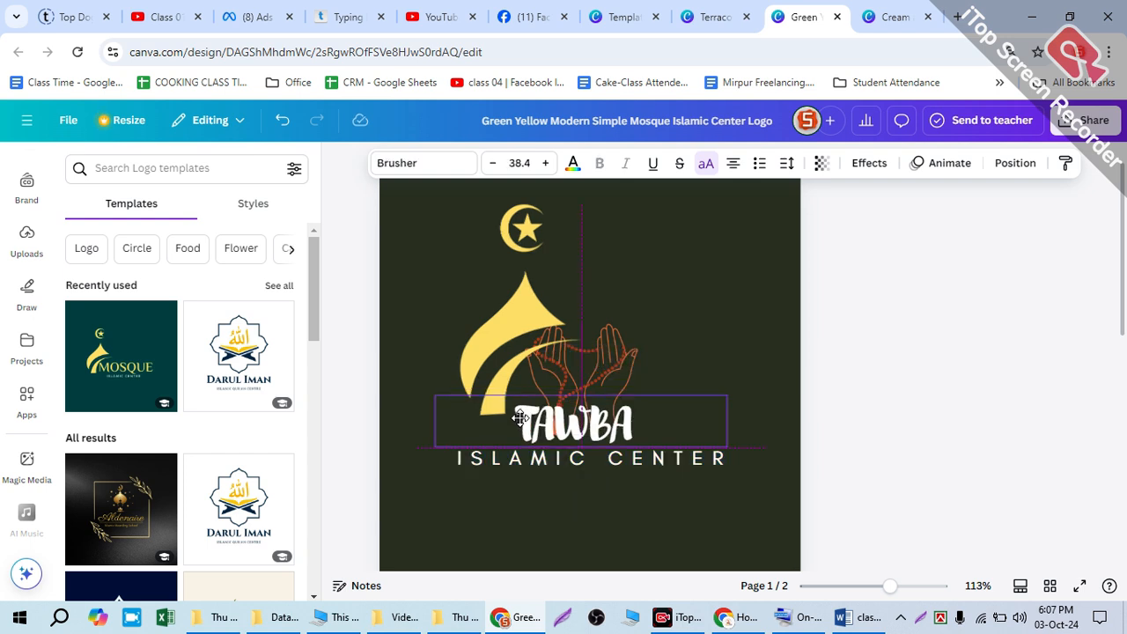
left_click_drag(522, 416, 533, 364)
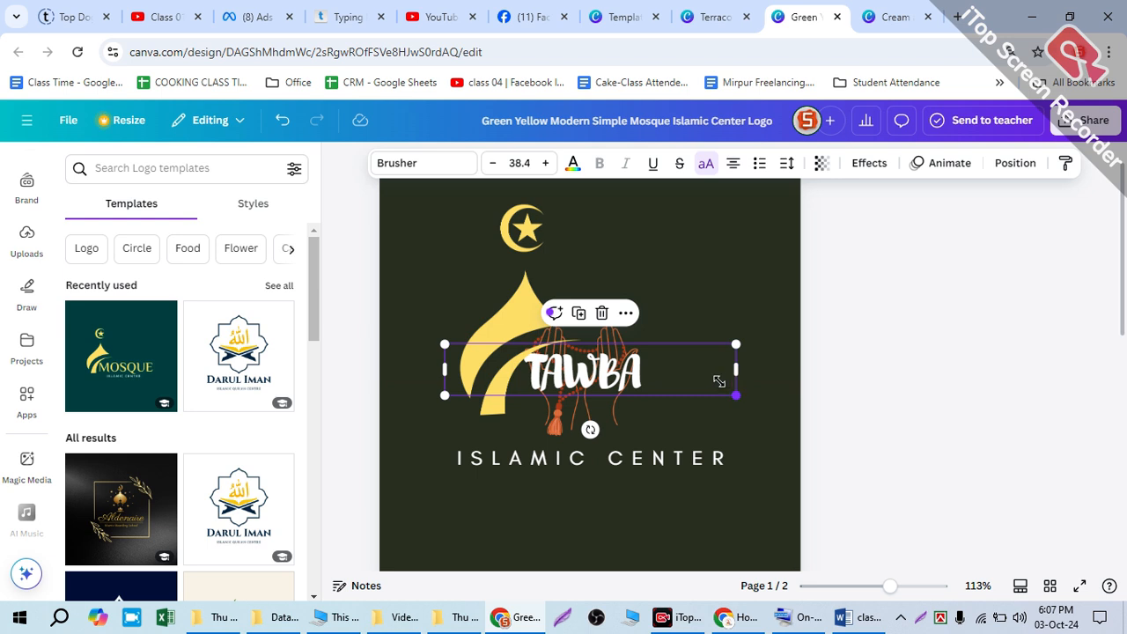
left_click_drag(719, 381, 654, 369)
left_click_drag(551, 357, 575, 359)
left_click(414, 312)
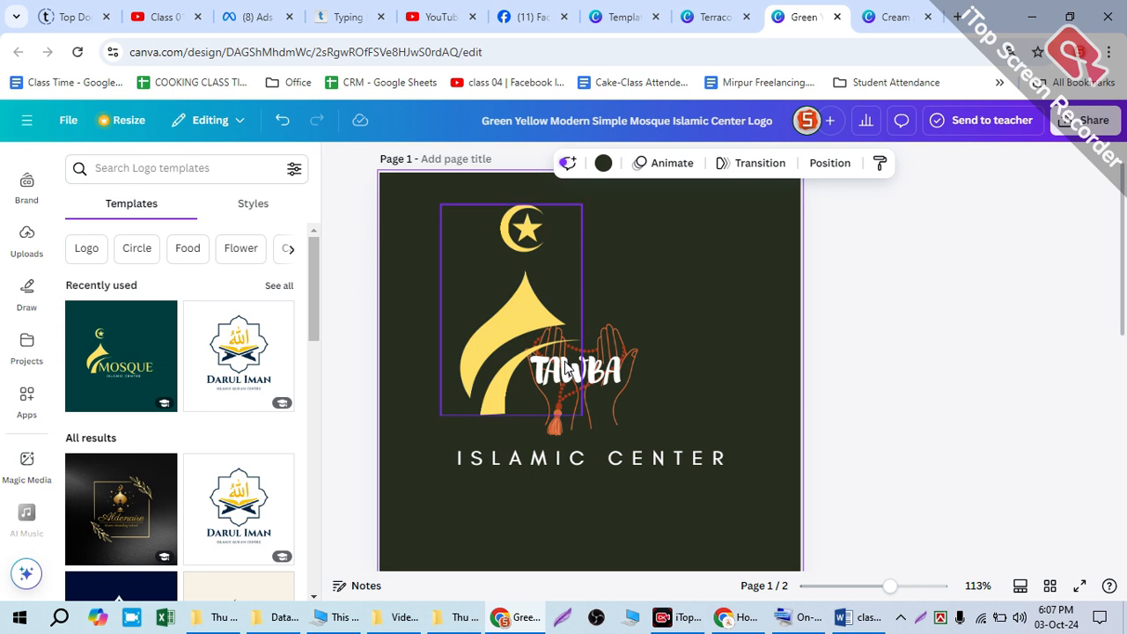
Step: Lower the TAWBA text to the base of the praying hands and move the yellow dome graphic sideways, clear of the hands
left_click_drag(595, 374, 586, 405)
left_click_drag(499, 332, 432, 340)
left_click(693, 376)
scroll(692, 379, "down", 2)
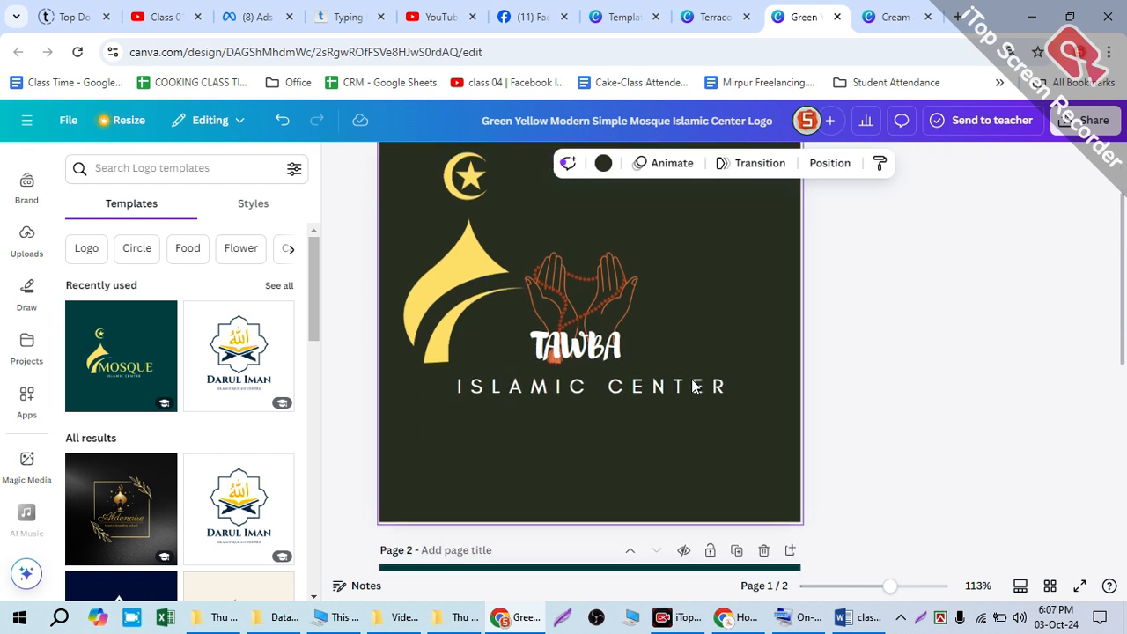
scroll(635, 354, "up", 3)
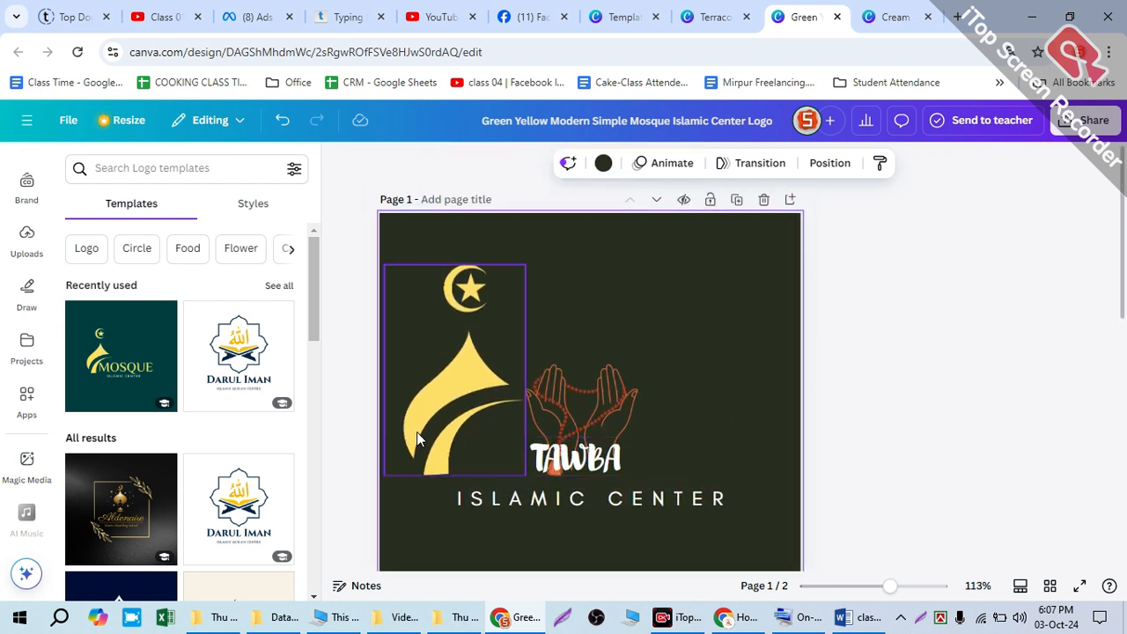
Step: Raise the praying hands slightly and place the TAWBA text at their base, just above the ISLAMIC CENTER line
left_click(579, 417)
left_click_drag(578, 411, 563, 385)
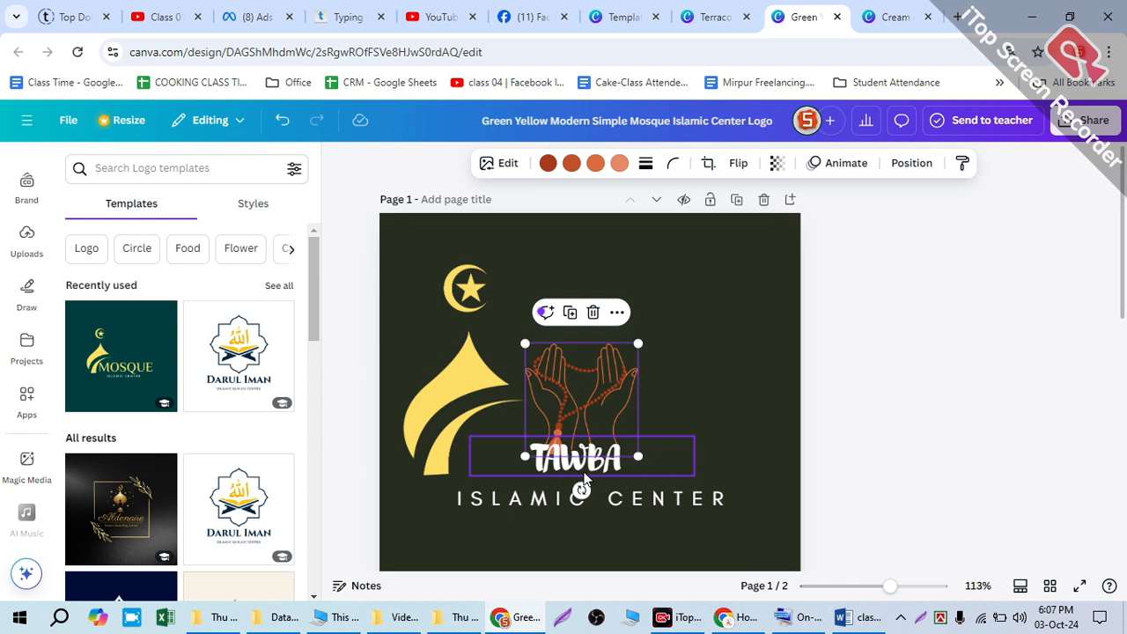
left_click(581, 463)
left_click_drag(581, 465, 583, 470)
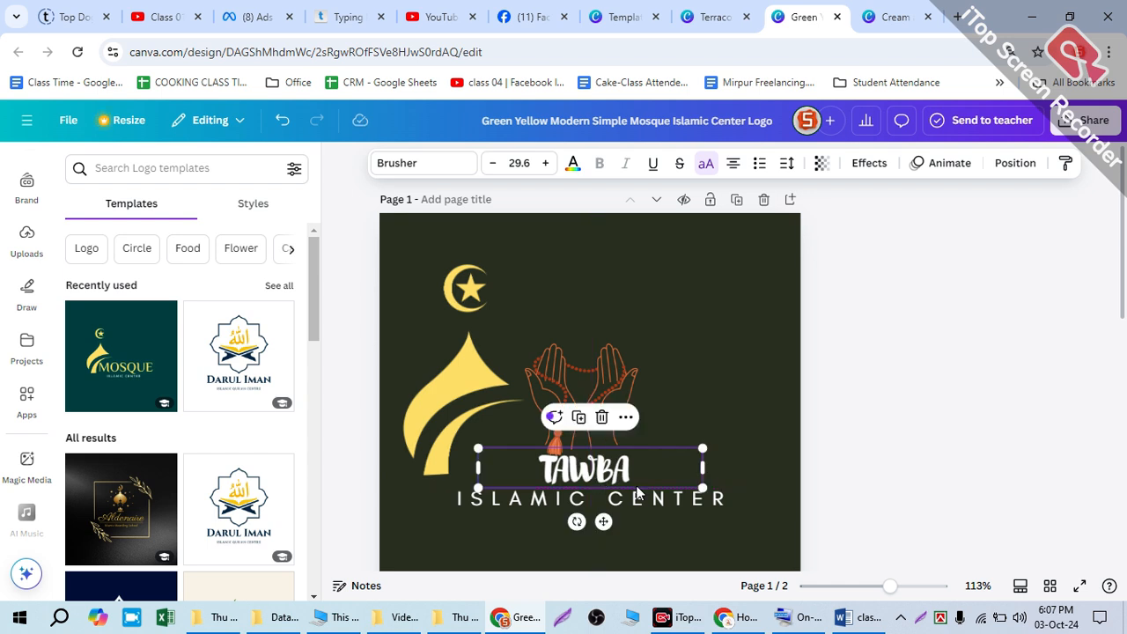
left_click_drag(612, 376, 602, 381)
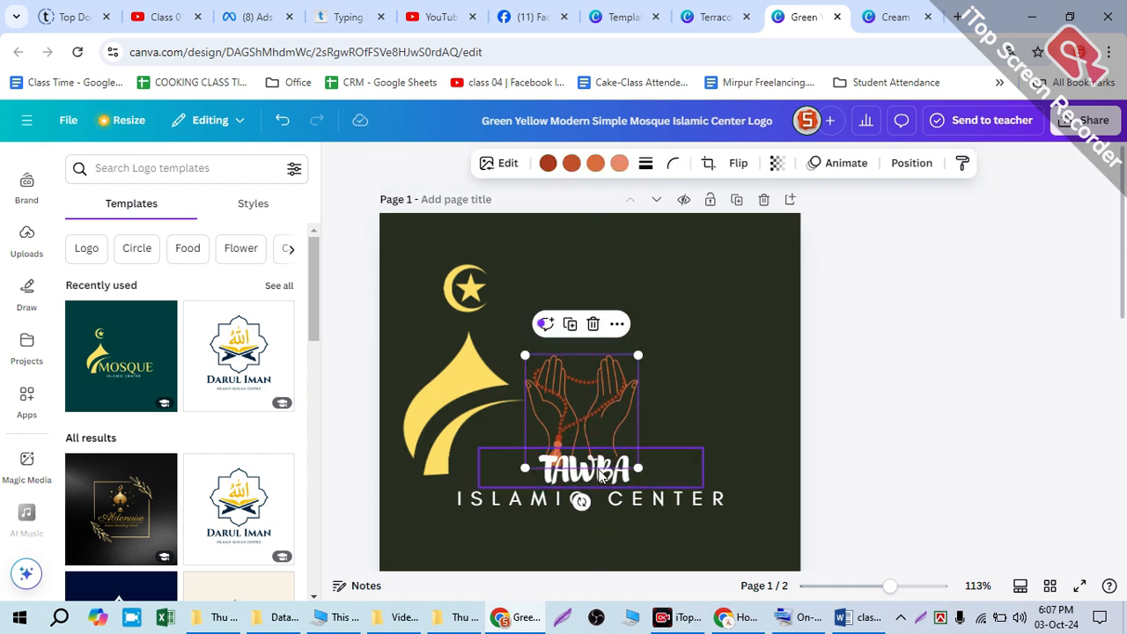
Step: Shrink the TAWBA text further, place it between the palms of the praying hands, and nudge the yellow dome graphic closer
left_click(675, 473)
left_click_drag(702, 486, 625, 459)
left_click_drag(542, 450, 562, 382)
left_click_drag(667, 411, 645, 400)
left_click_drag(573, 381, 576, 377)
left_click(675, 441)
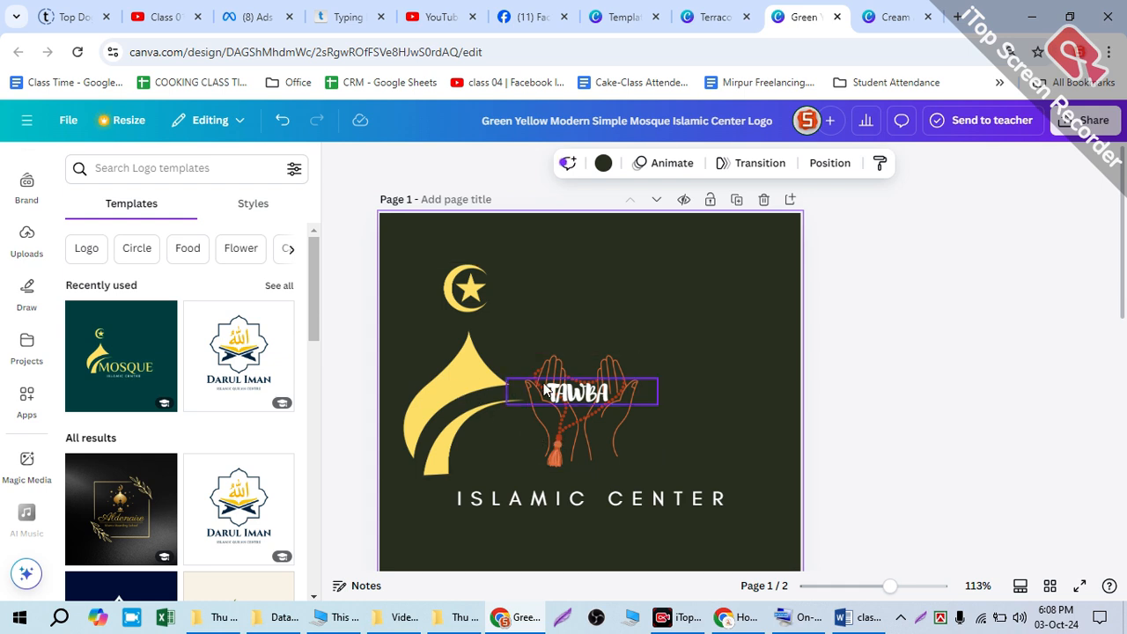
mouse_move(453, 376)
left_mouse_down()
mouse_move(512, 357)
mouse_move(567, 367)
mouse_move(575, 383)
mouse_move(450, 370)
mouse_move(463, 363)
left_mouse_up()
Step: Browse the Islamic logo templates for another graphic and look at the Blue Modern Illustrative Religious & Spiritual Mosque Logo without adding it
scroll(233, 444, "down", 5)
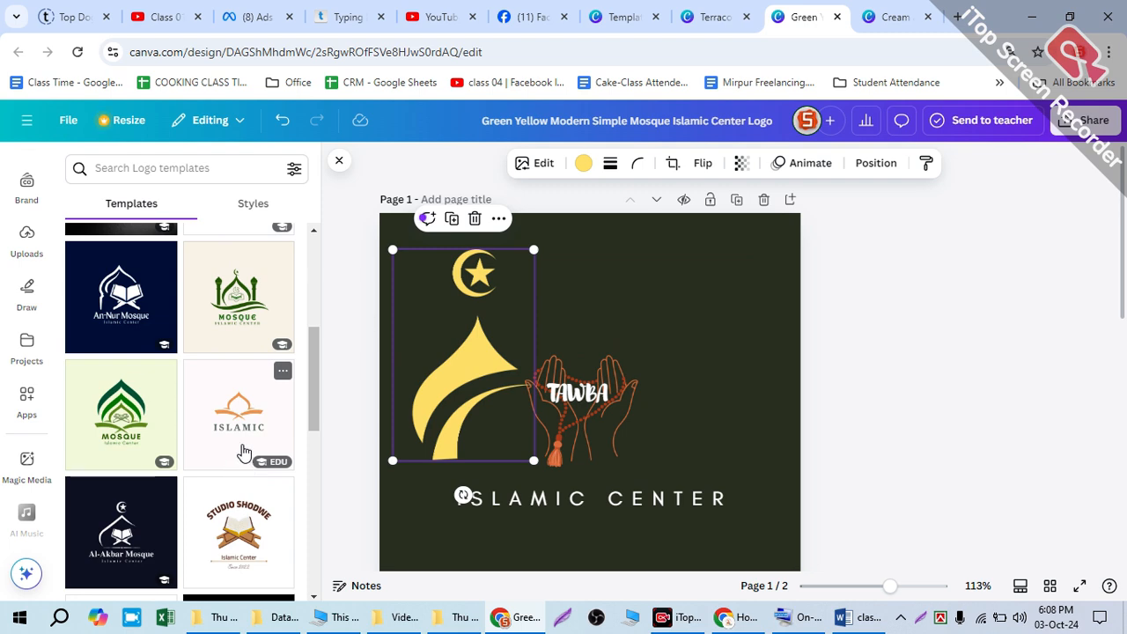
scroll(244, 451, "down", 5)
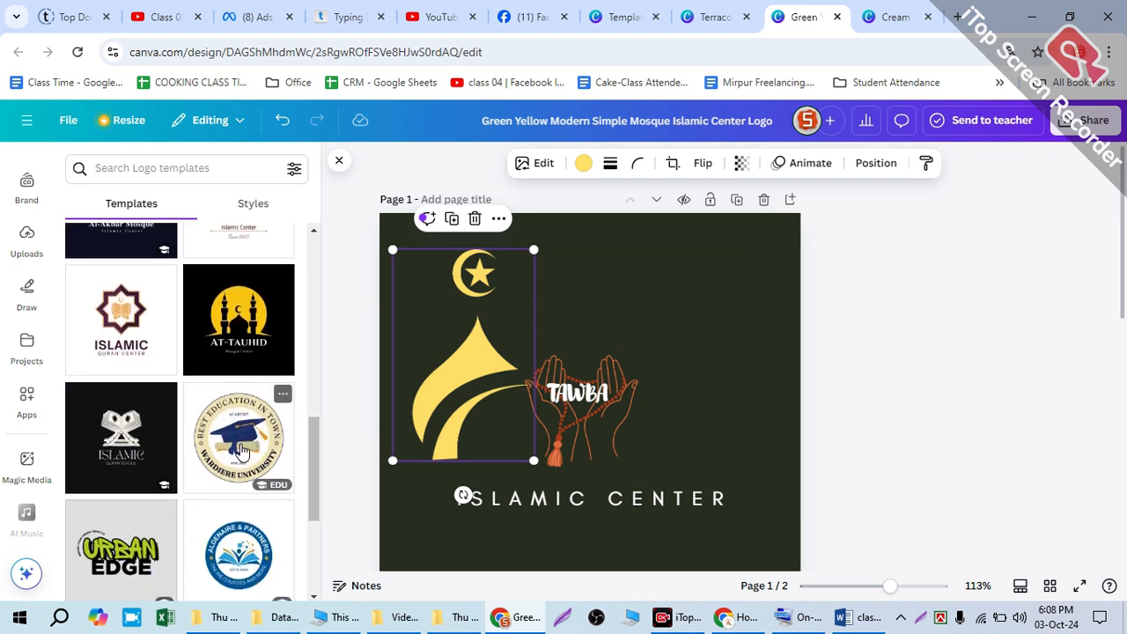
scroll(244, 451, "down", 5)
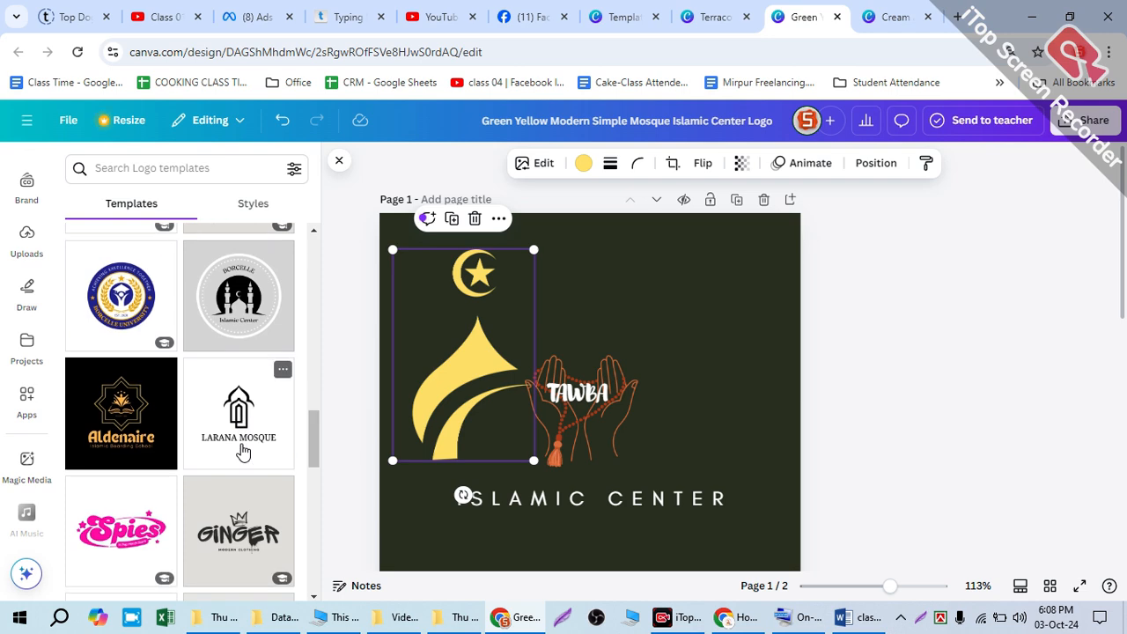
scroll(244, 451, "down", 5)
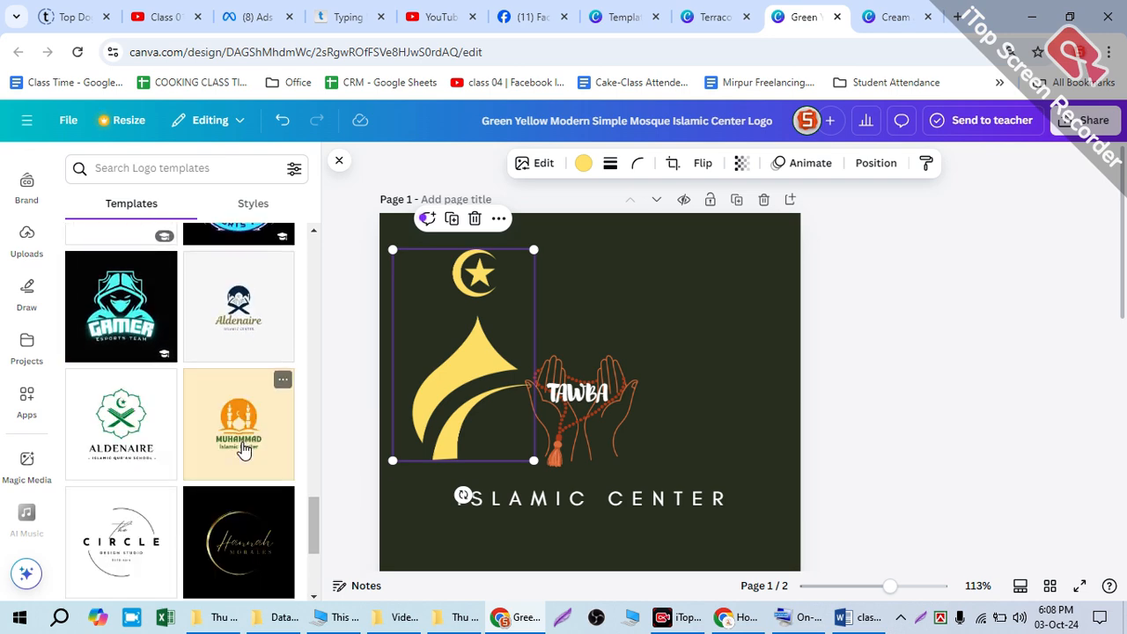
scroll(244, 451, "down", 5)
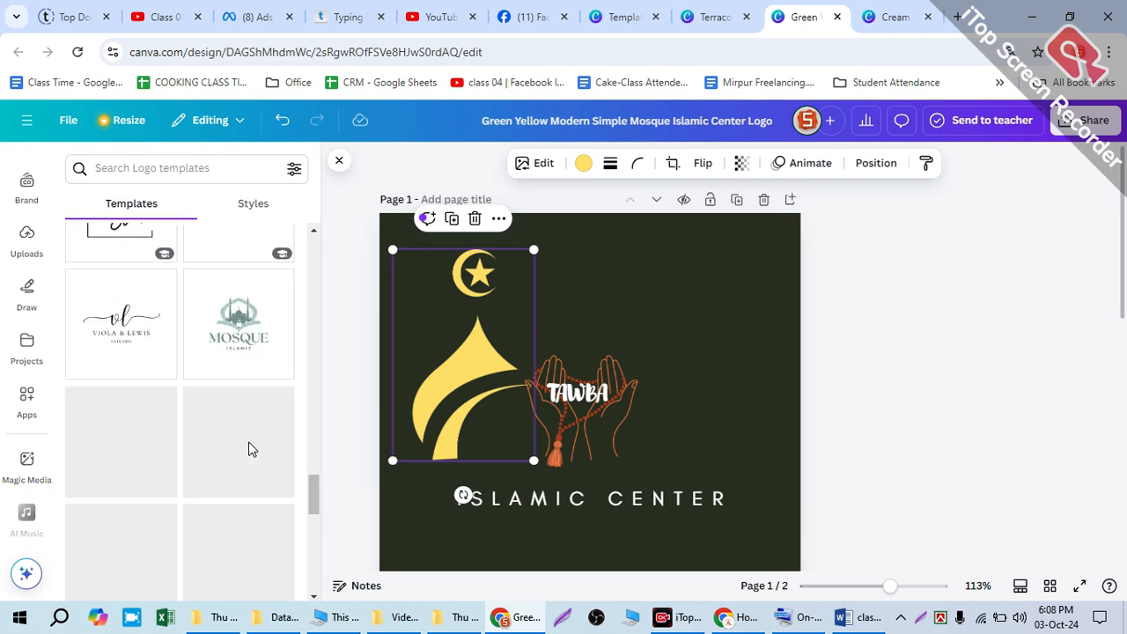
scroll(227, 438, "up", 20)
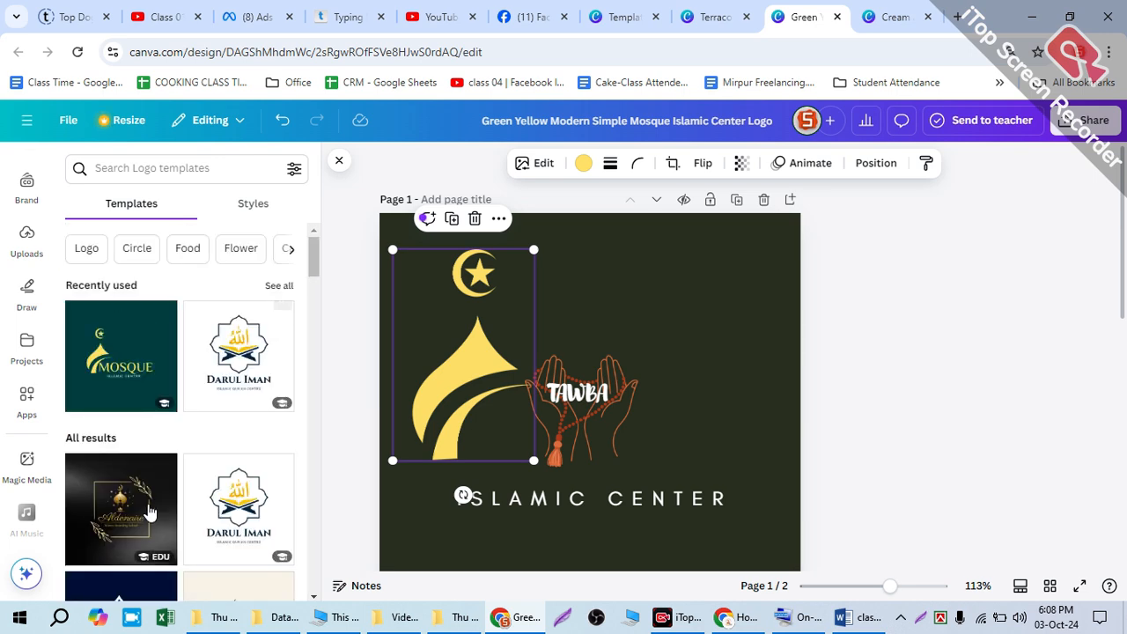
scroll(150, 511, "down", 3)
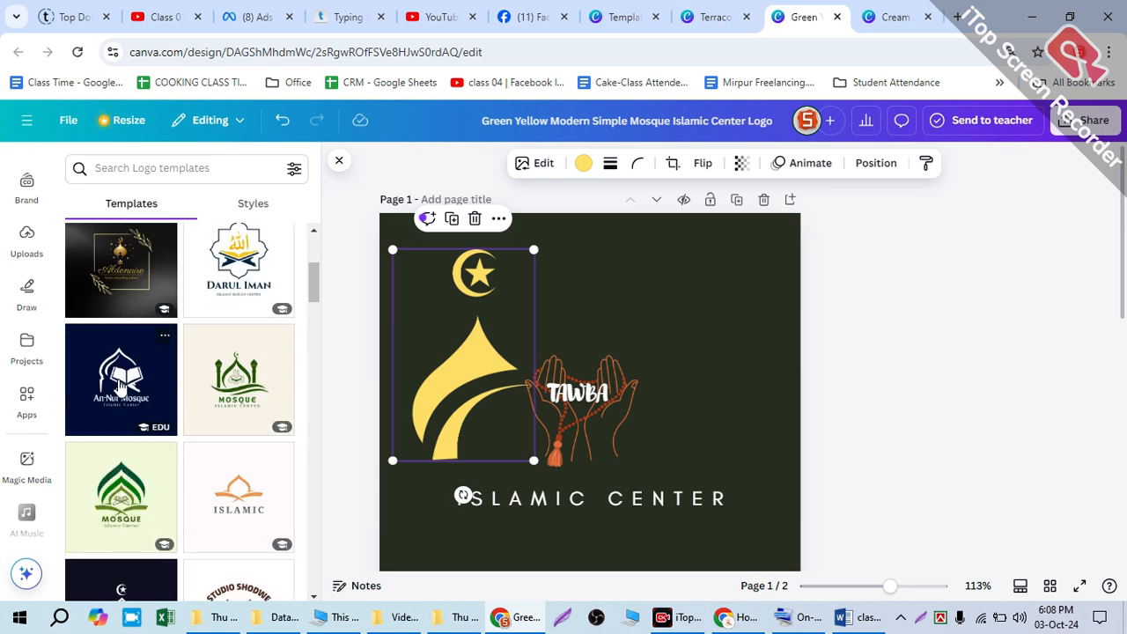
left_click(120, 377)
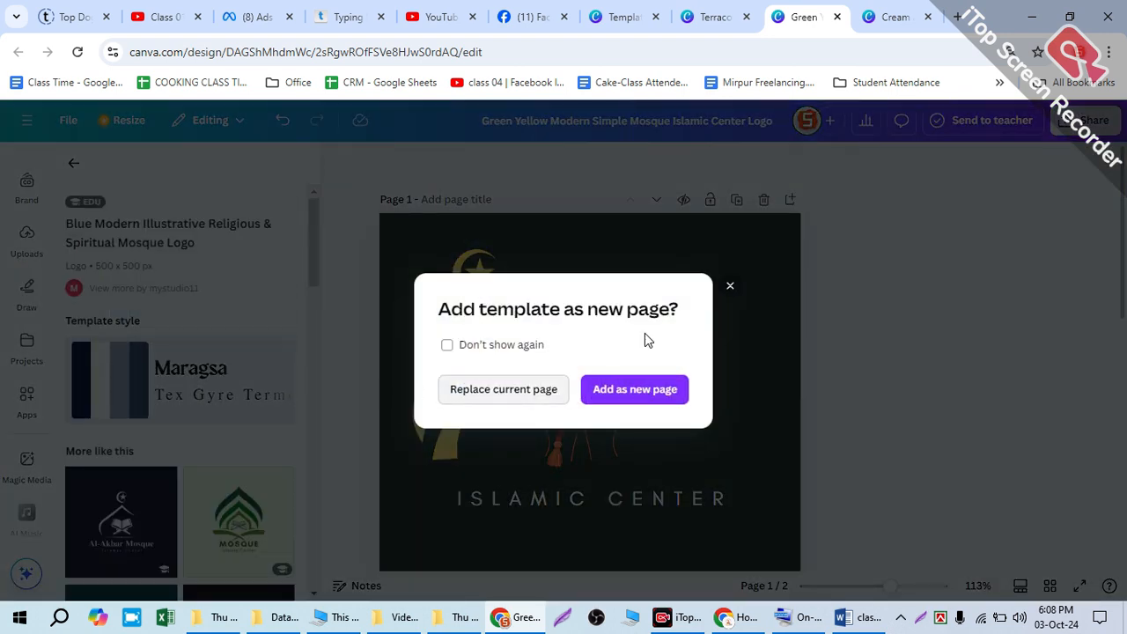
left_click(727, 286)
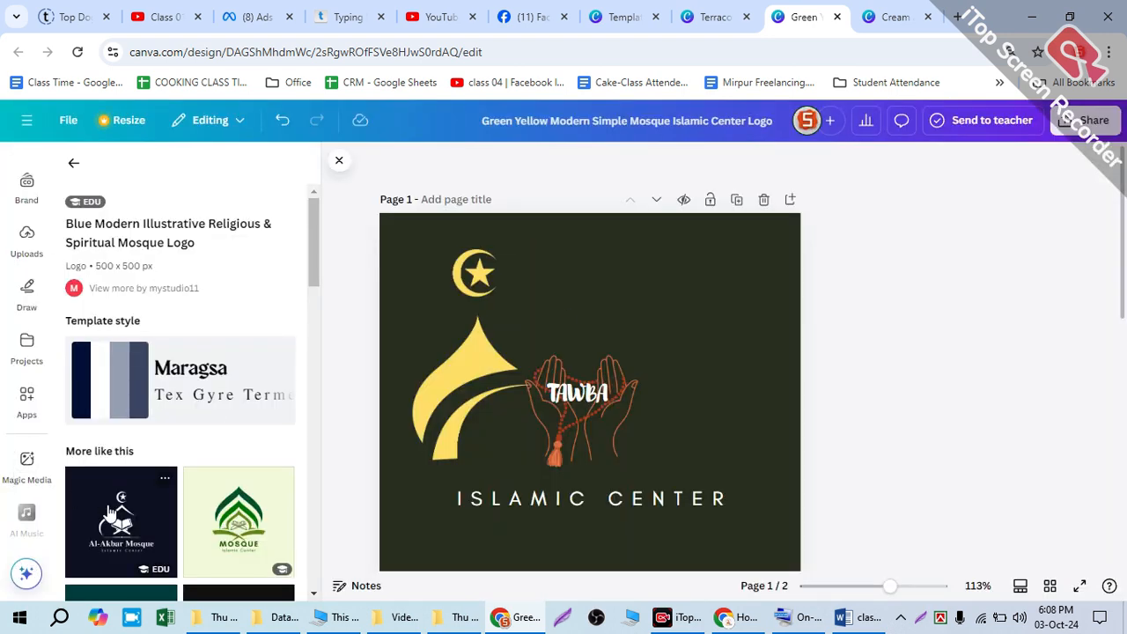
Step: Apply the Black and White Illustrative Mosque Logo template to page 2 and cut its white dome and crescent graphic
scroll(487, 512, "down", 5)
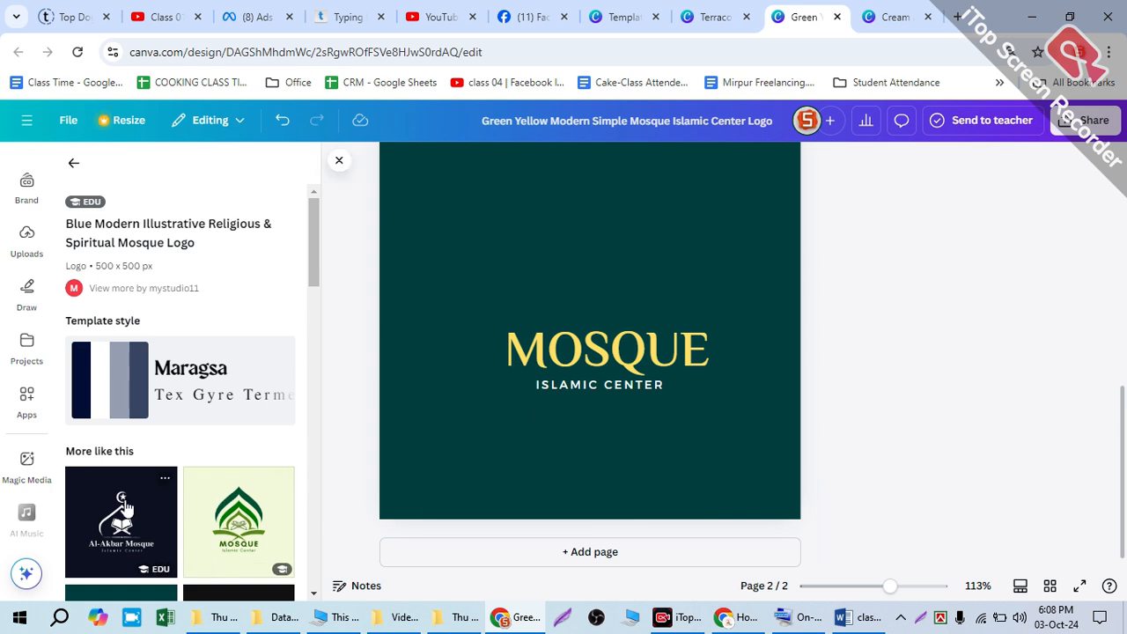
left_click(126, 509)
left_click(548, 304)
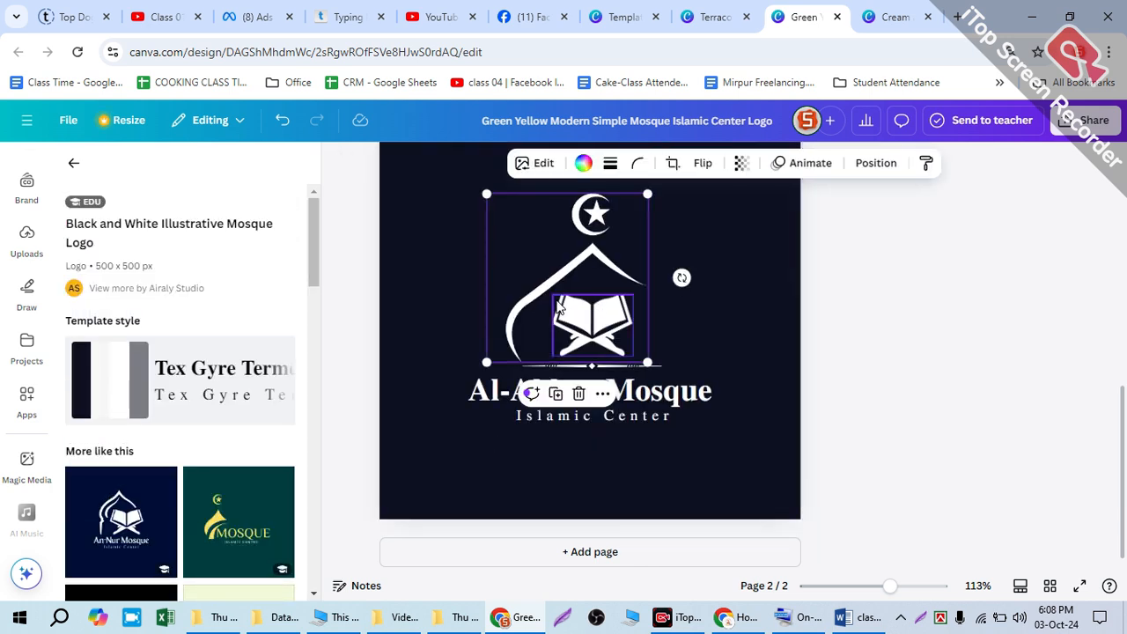
key("Delete")
Step: Replace the yellow dome graphic on page 1 with the cut white dome and crescent, arching it over the praying hands and TAWBA
scroll(472, 288, "up", 5)
left_click(473, 355)
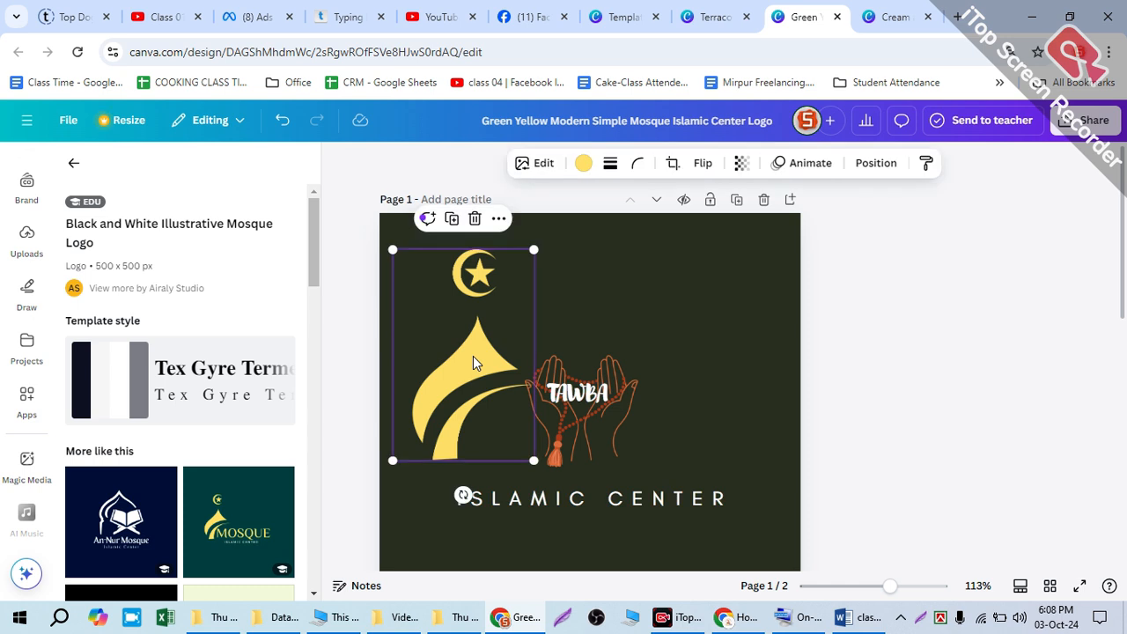
key("Delete")
key("ctrl+z")
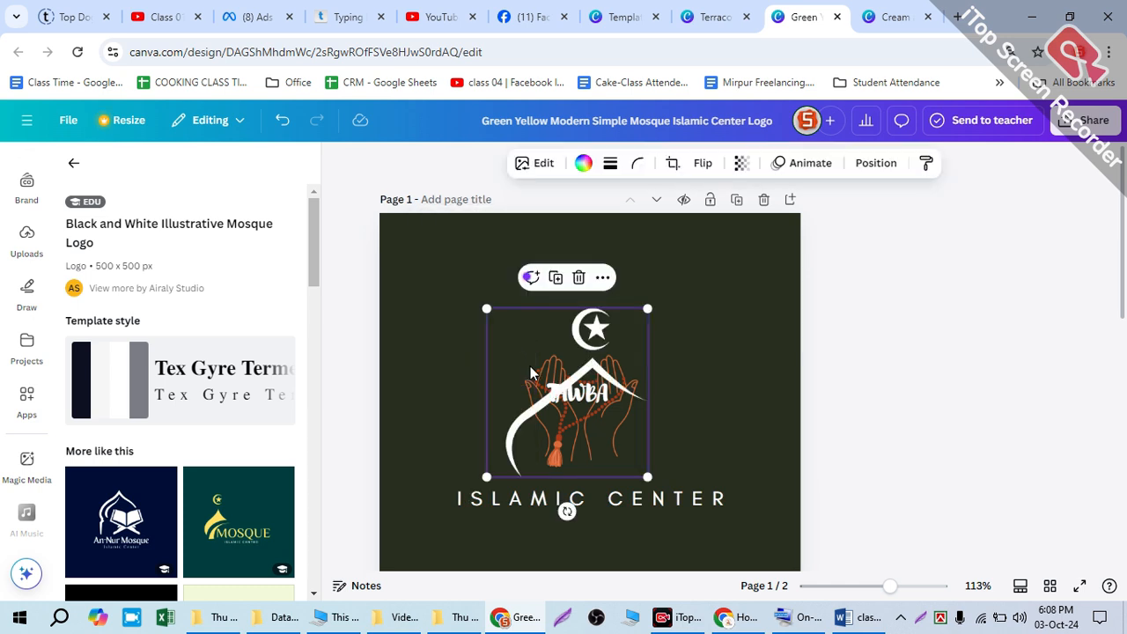
mouse_move(531, 346)
left_mouse_down()
mouse_move(523, 325)
mouse_move(529, 333)
left_mouse_up()
left_click_drag(573, 393, 490, 396)
left_click(677, 369)
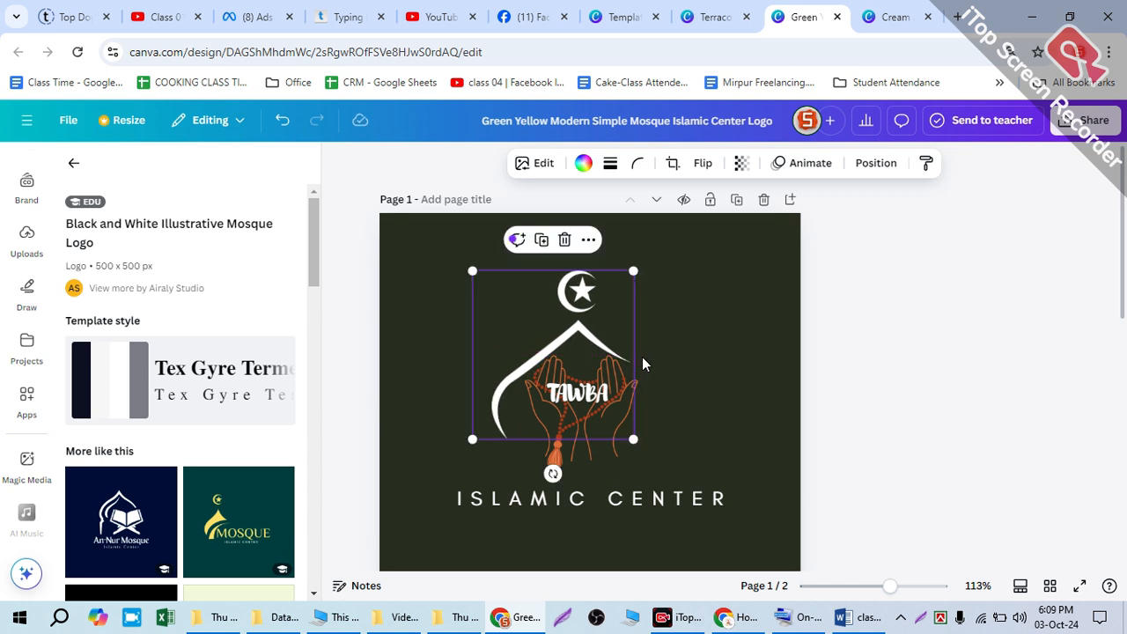
left_click(575, 393)
left_click(650, 396)
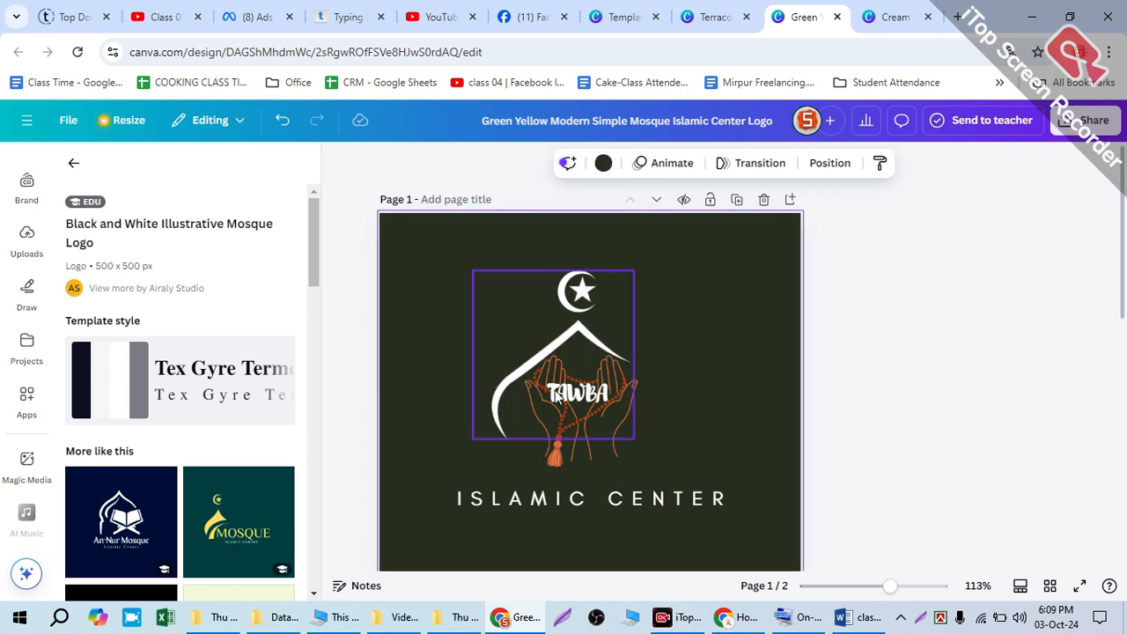
left_click(565, 402)
left_click(651, 375)
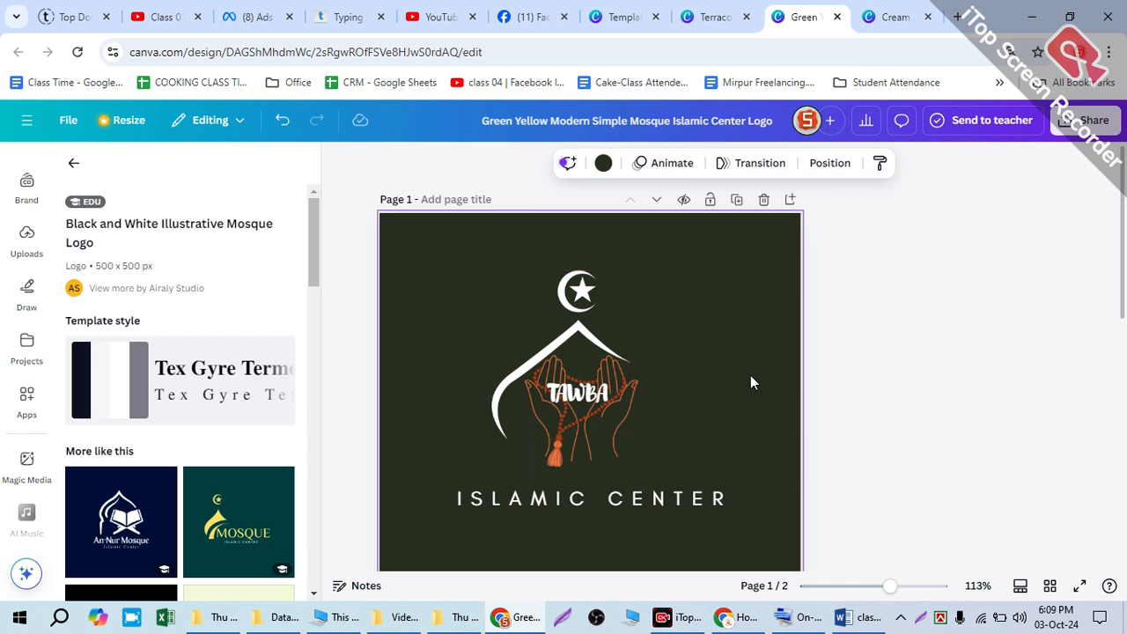
Step: Show the list of layers for page 1
key("alt+1")
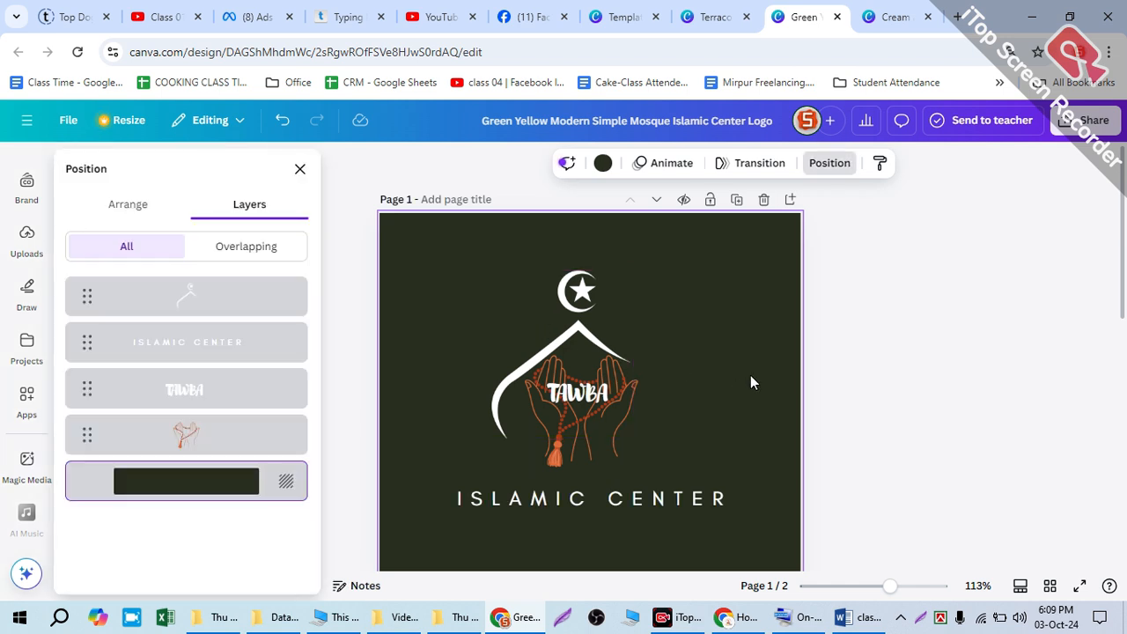
key("alt+1")
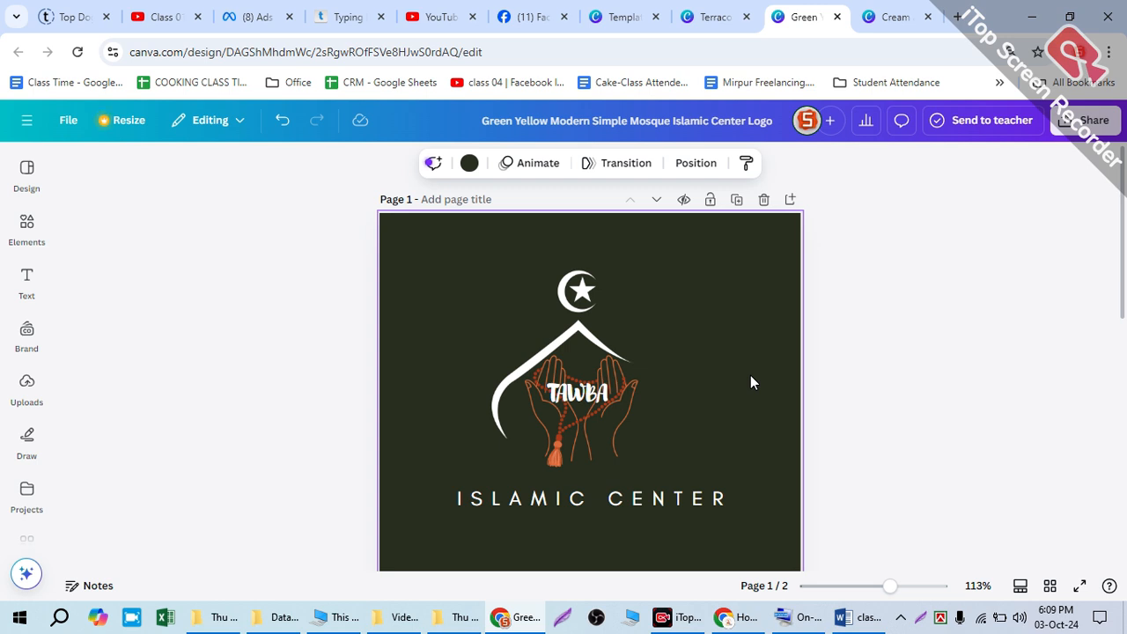
key("alt+1")
key("alt+1")
key("alt+1")
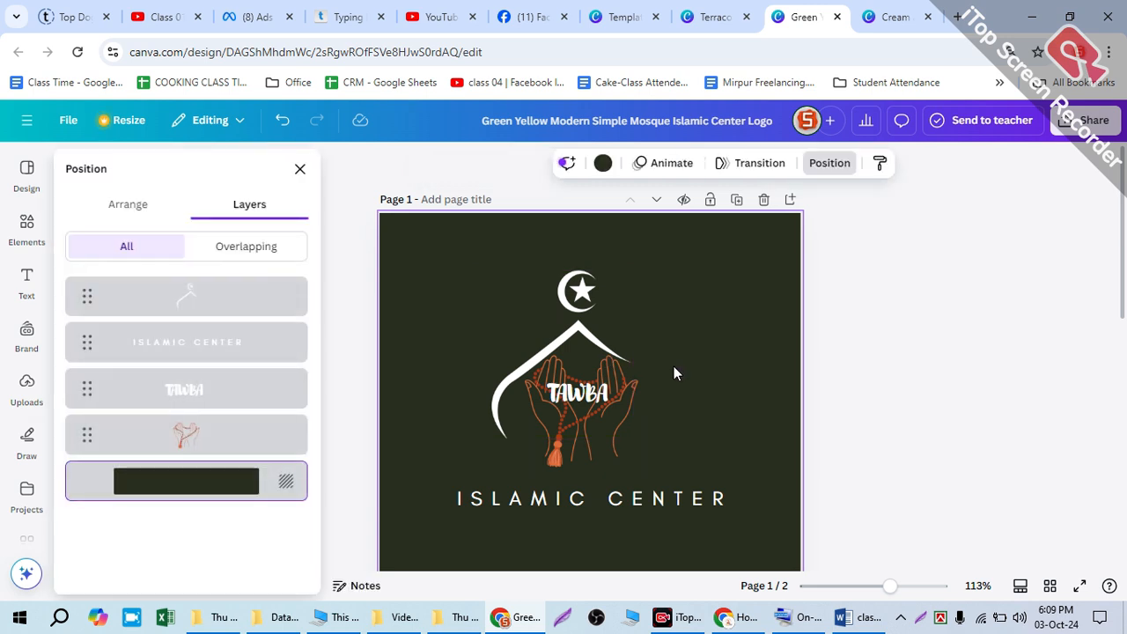
Step: Enlarge the TAWBA text over the praying hands on page 1 to font size 24.7
left_click(229, 299)
left_click(216, 342)
left_click(211, 410)
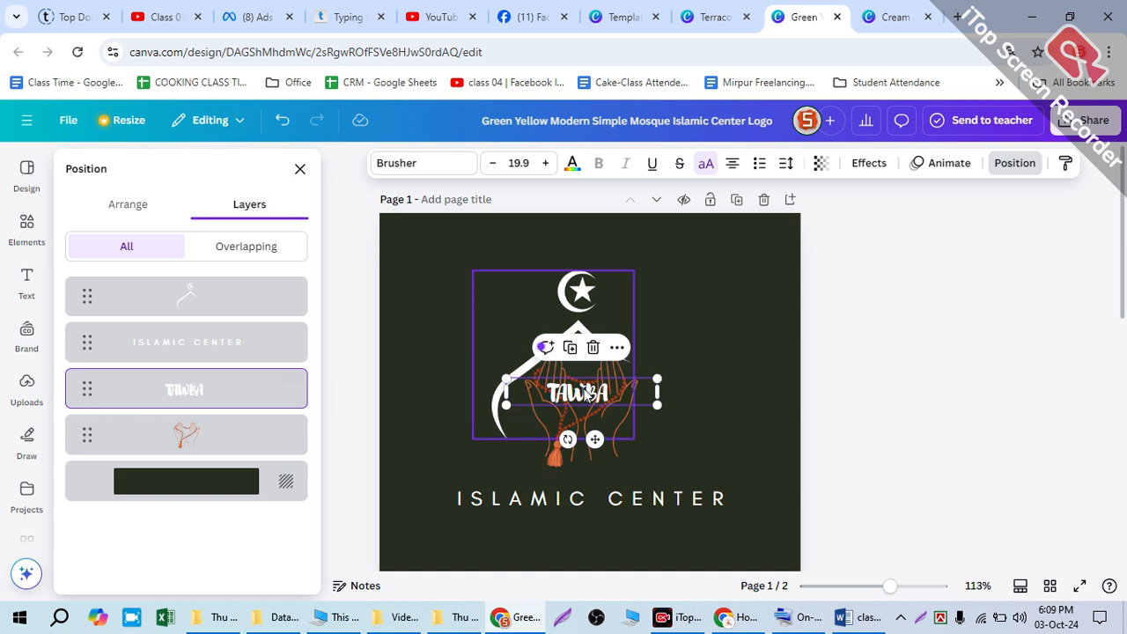
left_click(589, 394)
left_click(206, 387)
left_click_drag(649, 399, 685, 404)
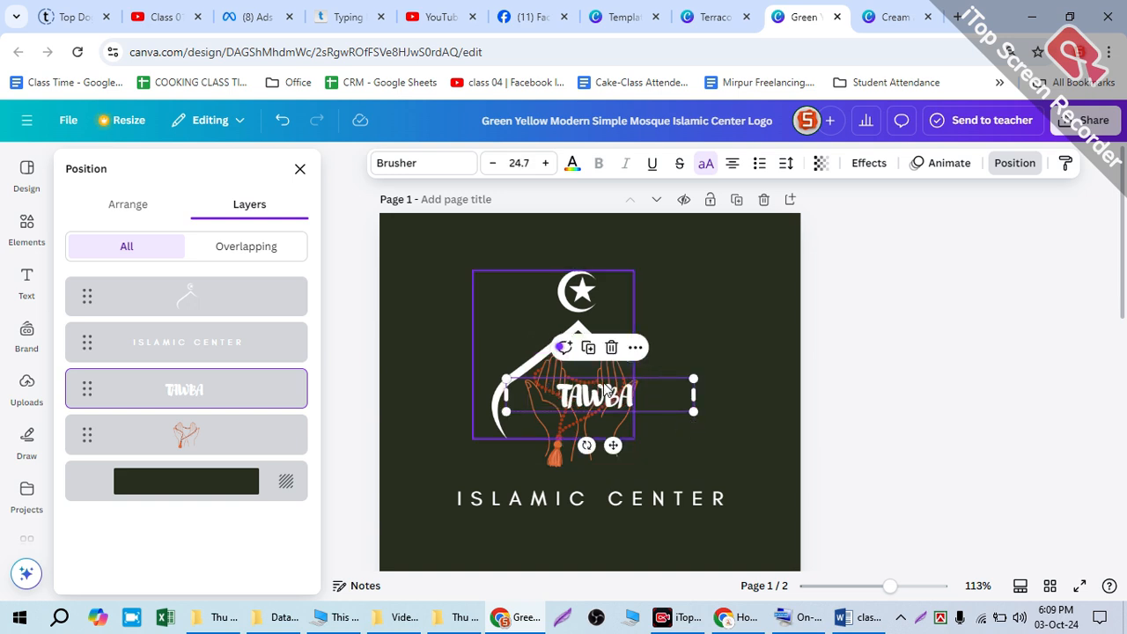
Step: Lock the white dome and crescent graphic on page 1
left_click(576, 293)
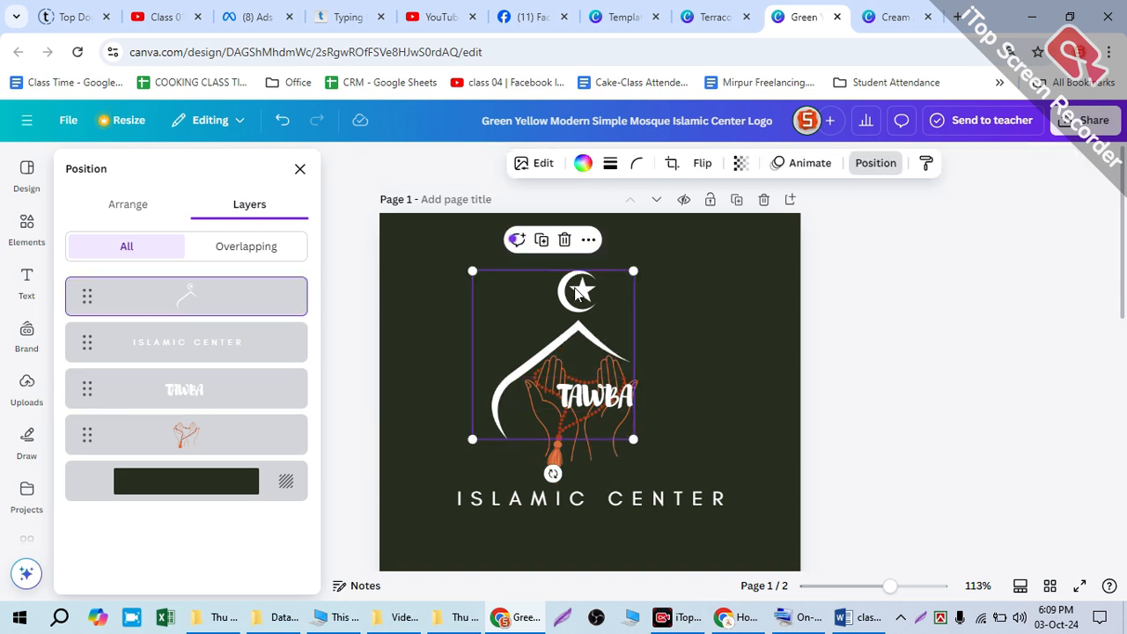
left_click(587, 240)
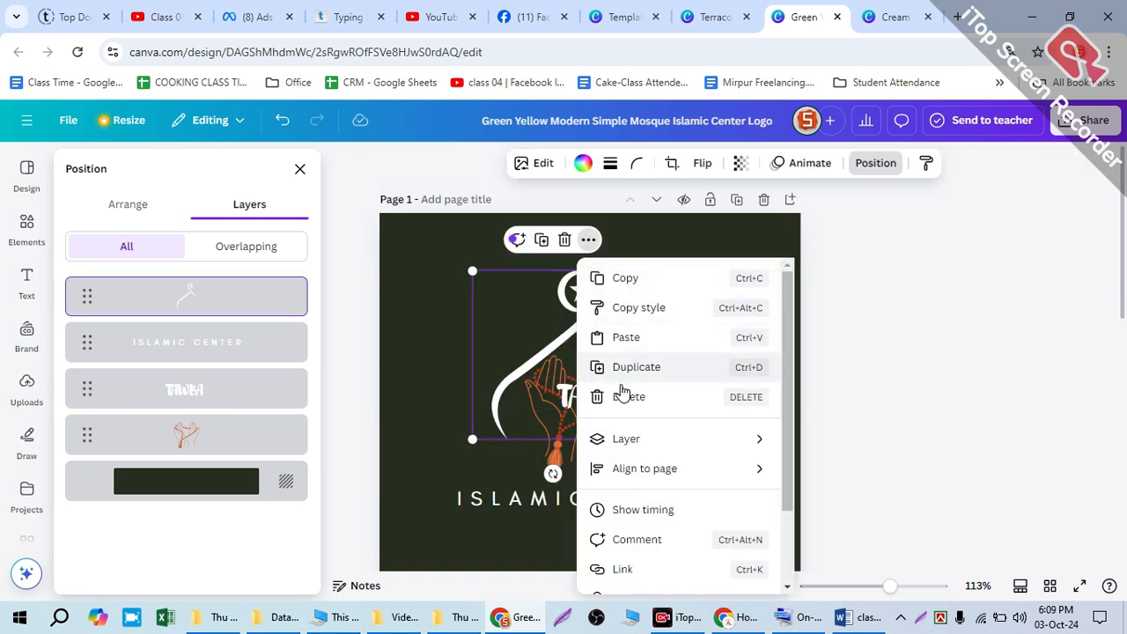
scroll(637, 528, "down", 2)
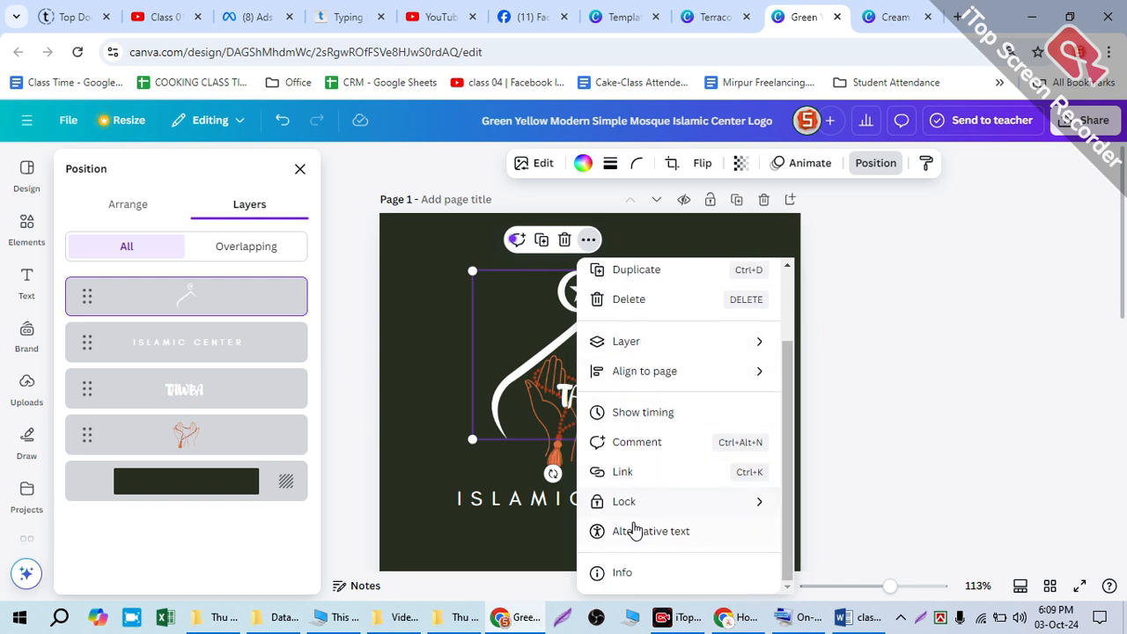
mouse_move(767, 503)
left_click(822, 501)
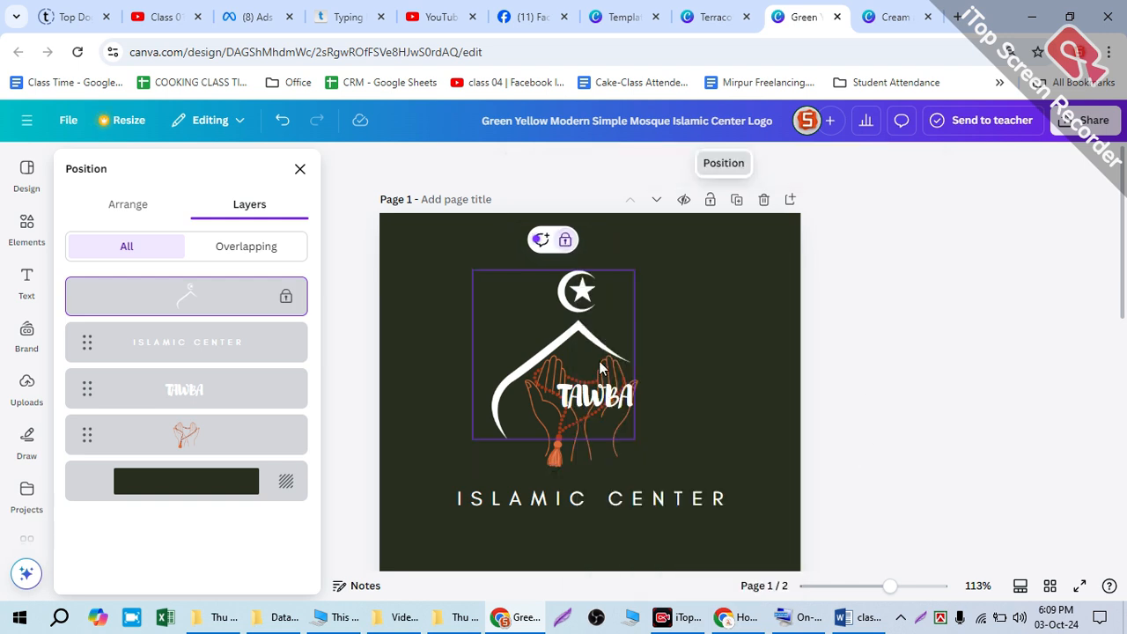
Step: Move the TAWBA text down to the base of the praying hands and delete the ISLAMIC CENTER text
left_click(244, 396)
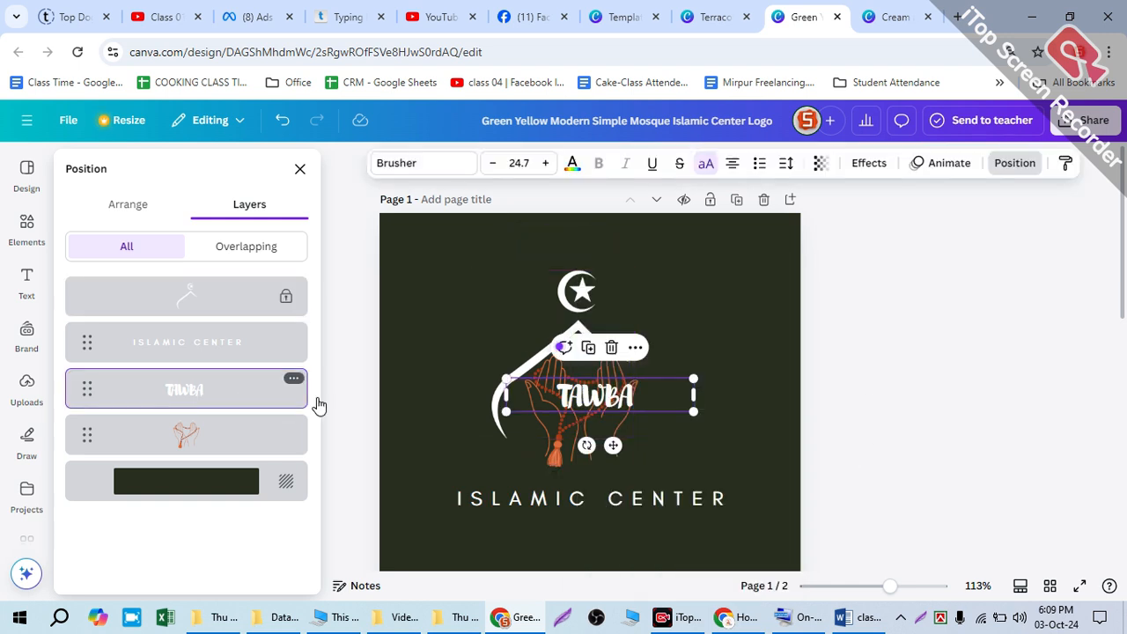
left_click_drag(582, 397, 563, 446)
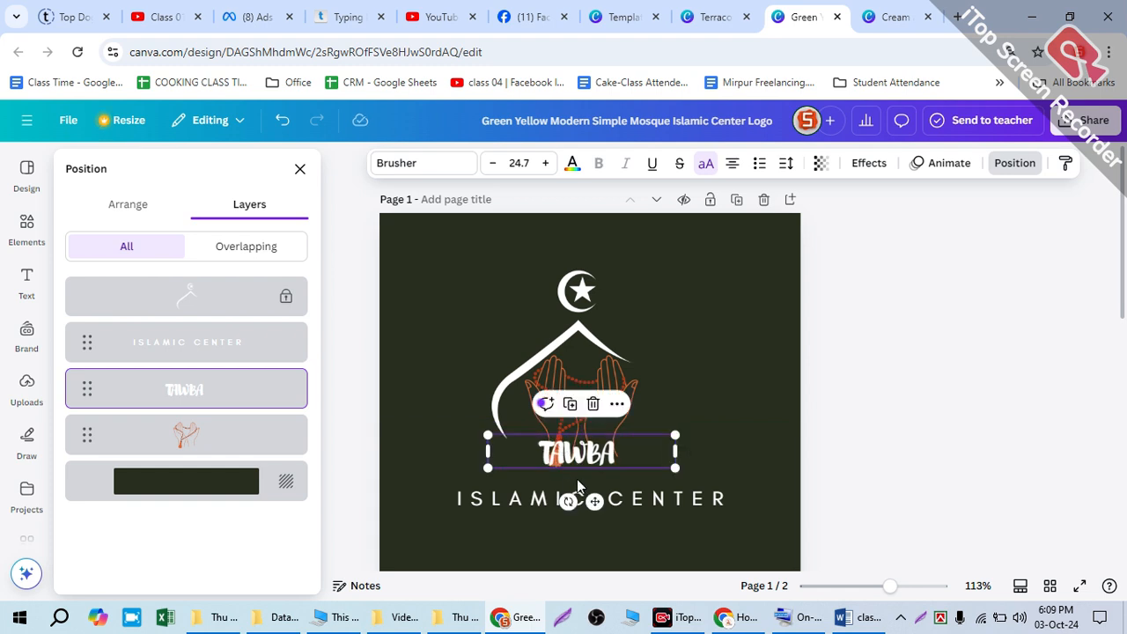
left_click_drag(527, 483, 530, 470)
double_click(530, 469)
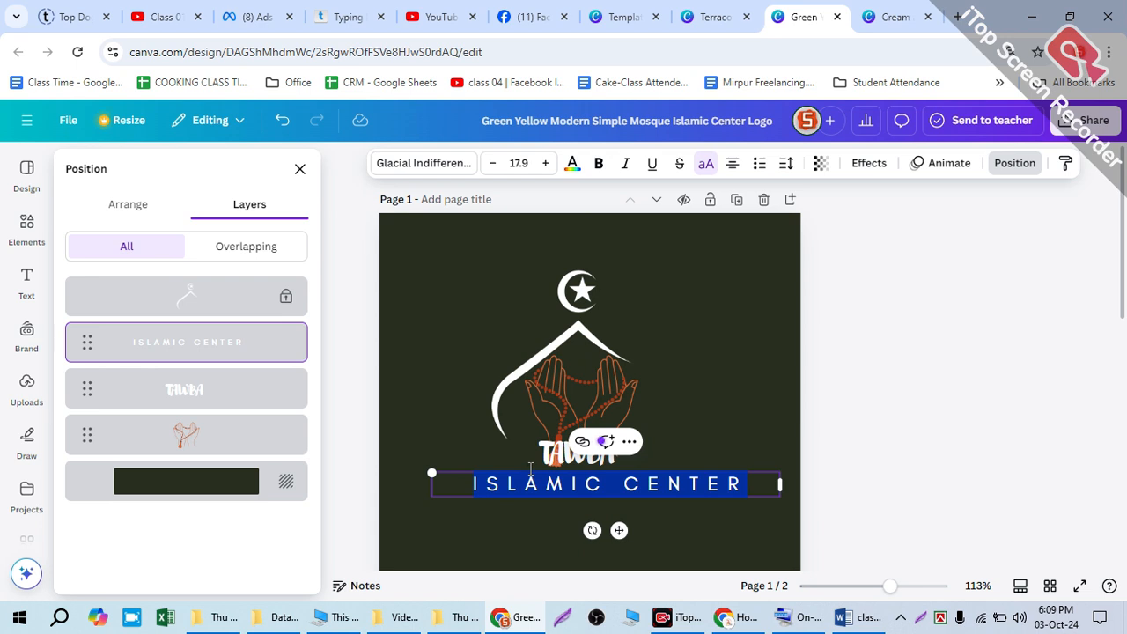
key("BackSpace")
left_click(676, 354)
Step: Enlarge TAWBA to font size 33.1 and center it across the lower part of the praying hands
left_click_drag(577, 459, 553, 454)
left_click_drag(646, 461, 711, 474)
left_click_drag(579, 451, 573, 440)
left_click(689, 345)
scroll(608, 370, "down", 2)
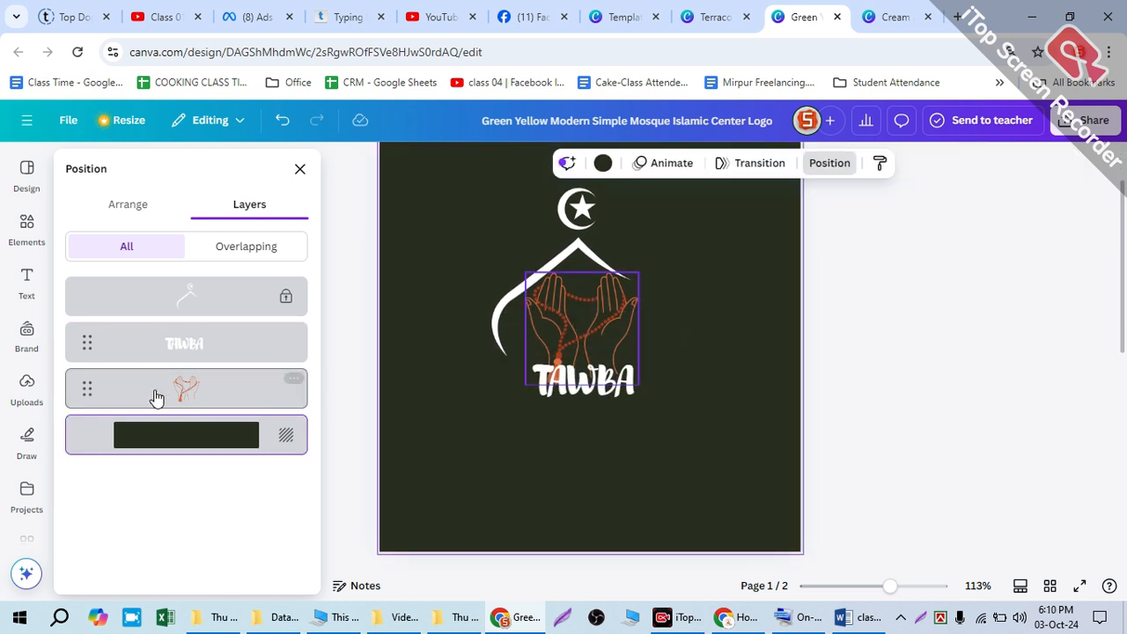
Step: Browse the templates similar to the Black and White Illustrative Mosque Logo for another graphic
left_click(27, 173)
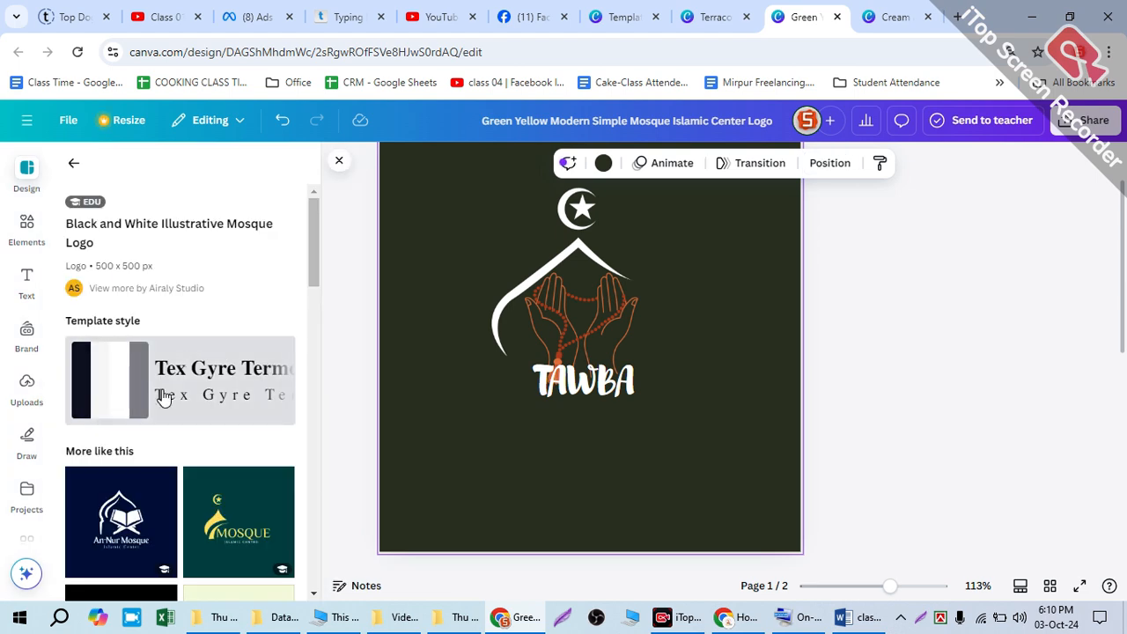
scroll(172, 393, "down", 5)
scroll(110, 473, "down", 3)
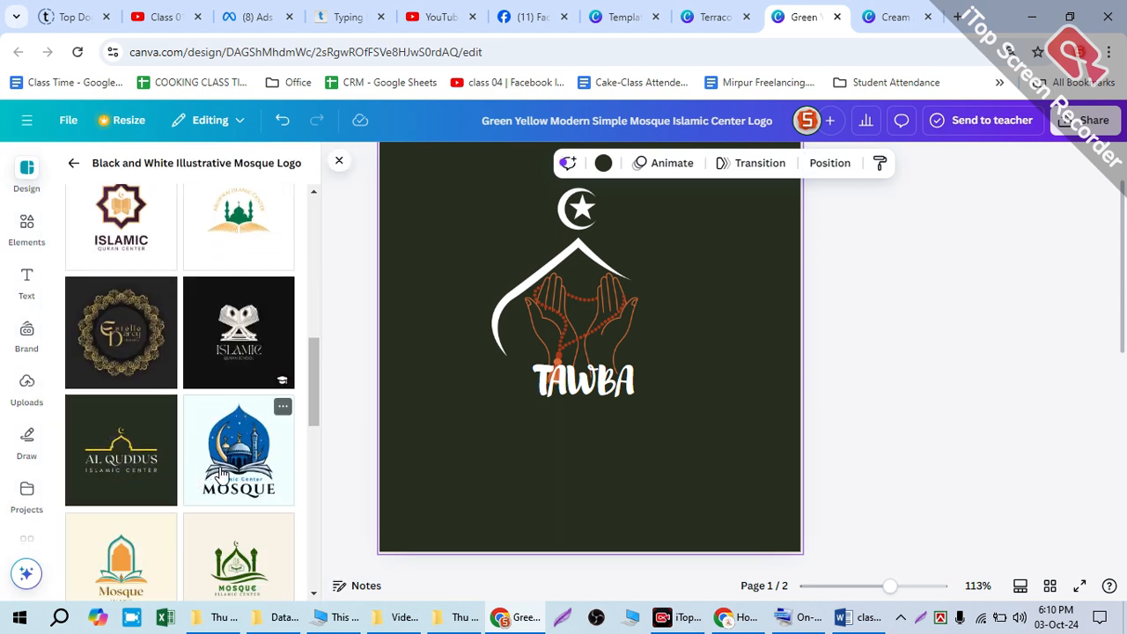
scroll(220, 473, "down", 5)
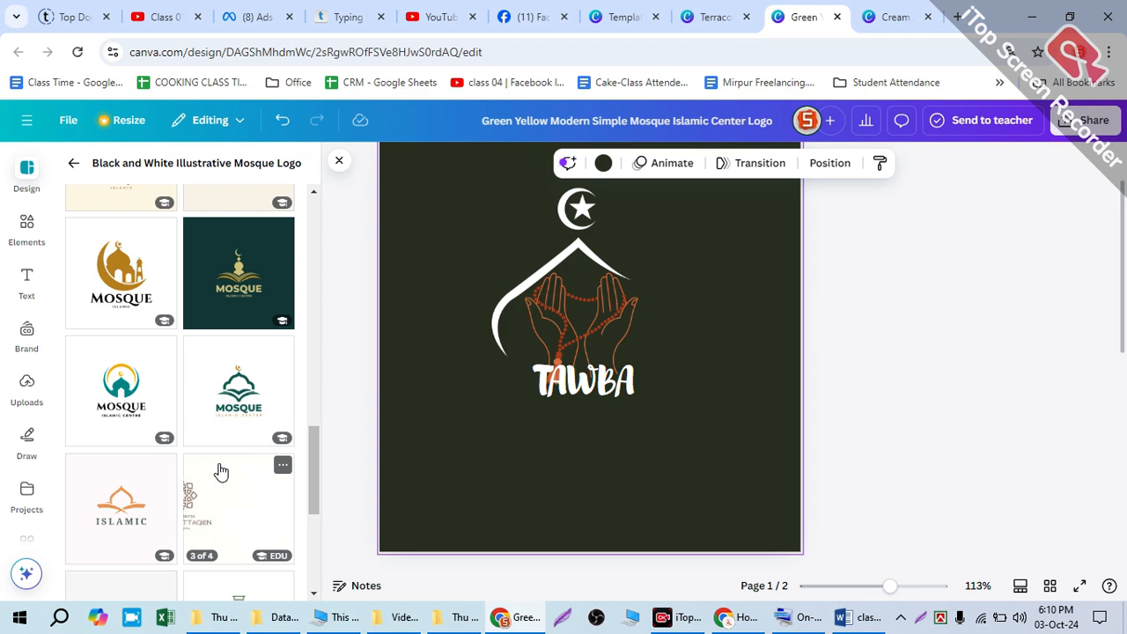
scroll(221, 472, "down", 3)
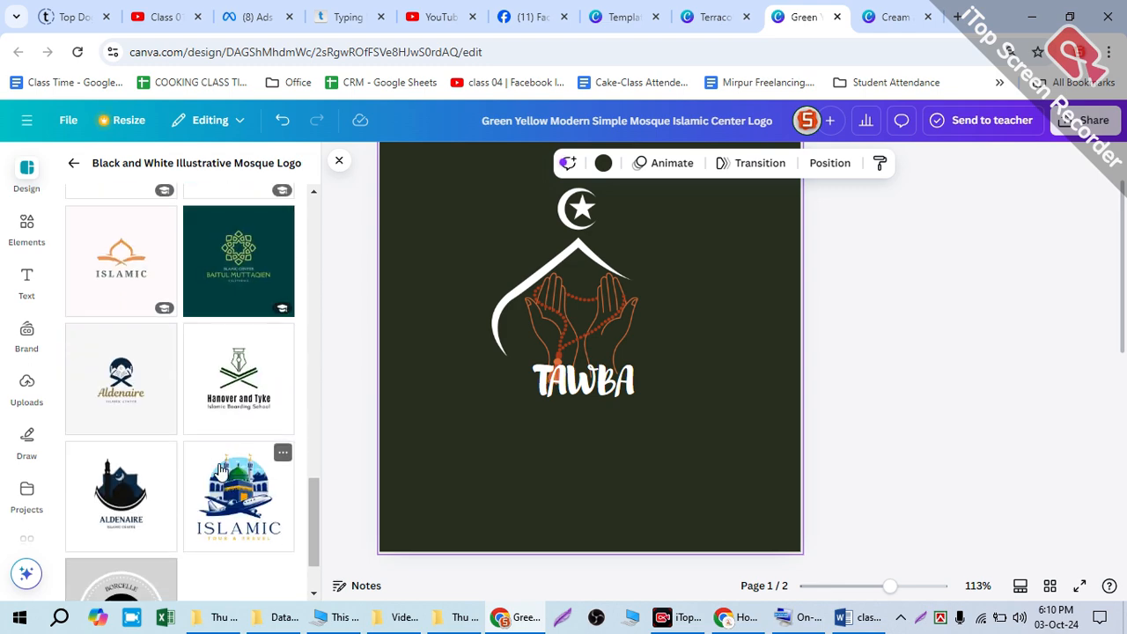
scroll(207, 489, "down", 1)
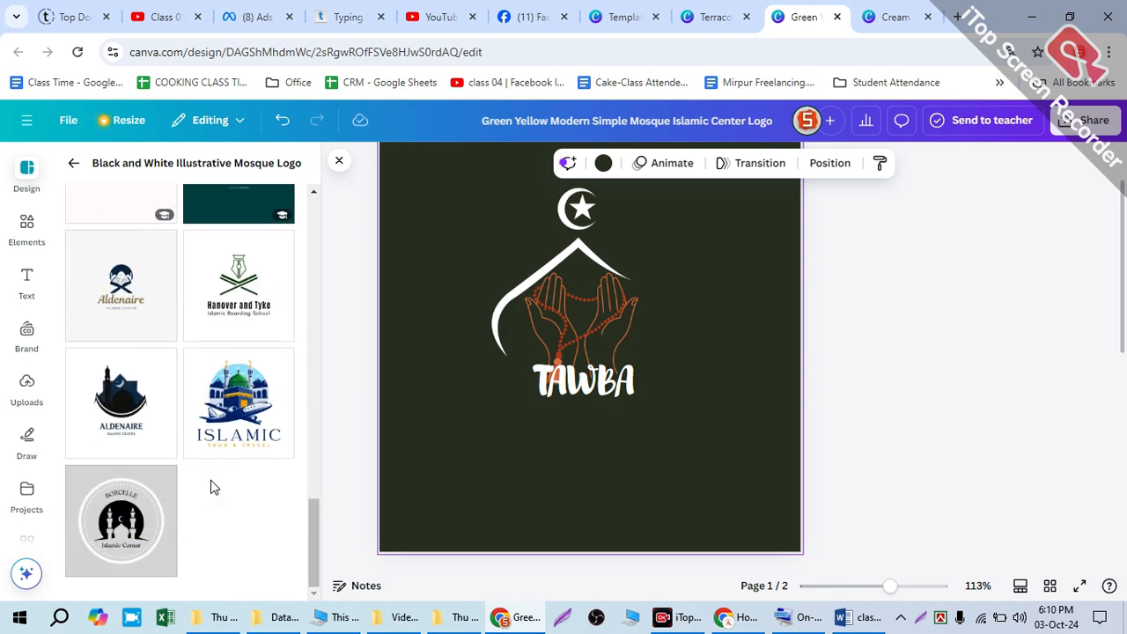
scroll(220, 487, "up", 10)
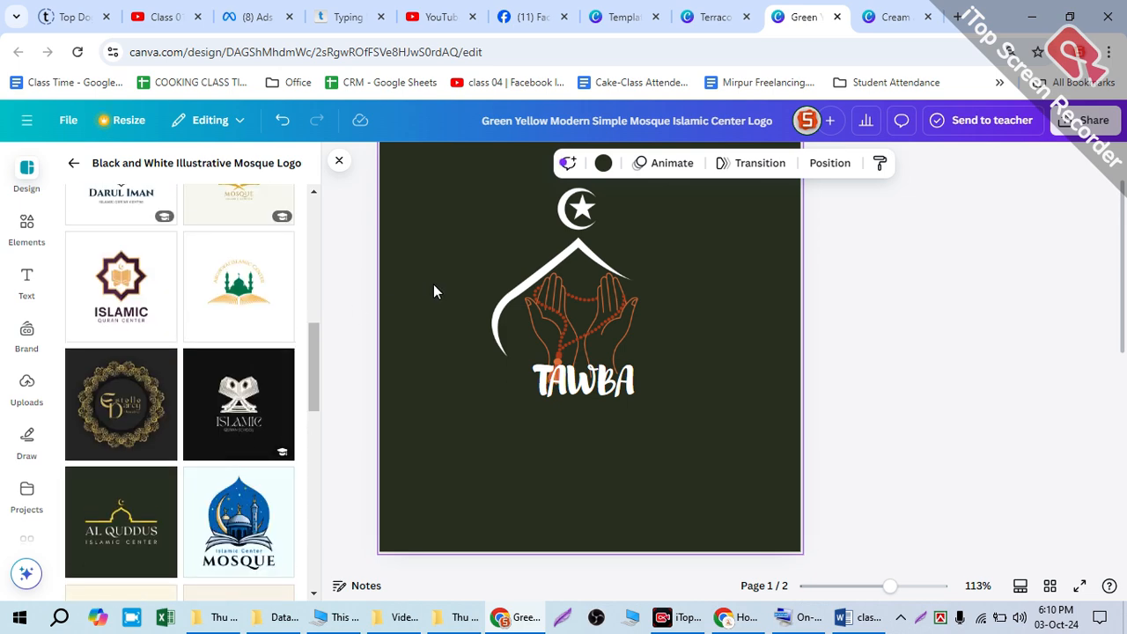
Step: Unlock the white dome and crescent graphic on page 1 and delete it
left_click_drag(533, 276, 486, 268)
left_click(585, 204)
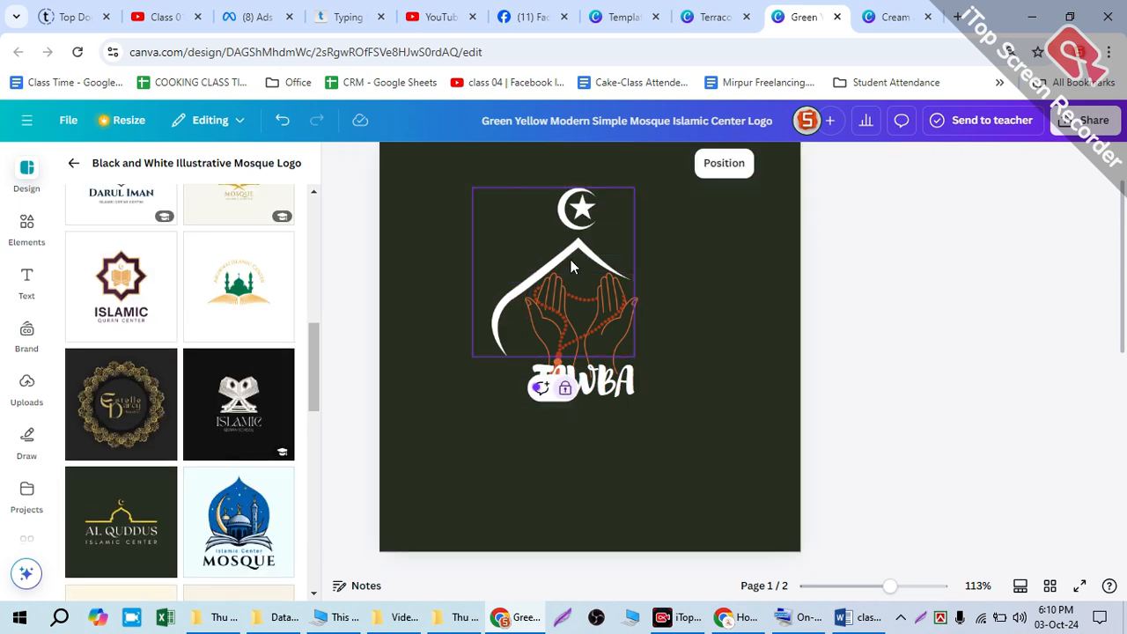
left_click(711, 165)
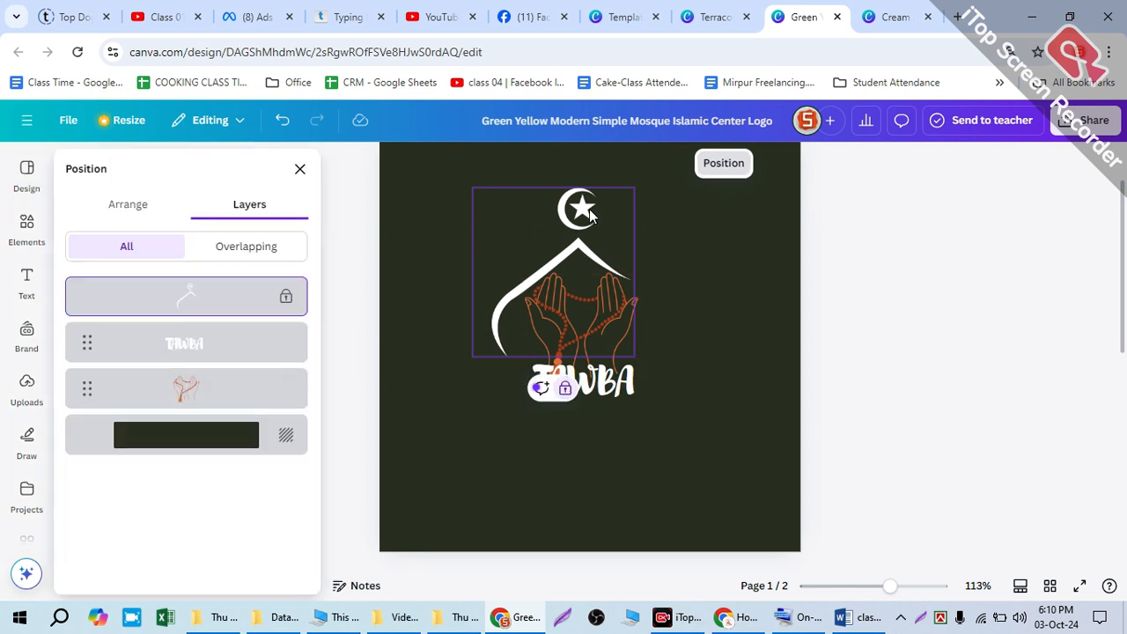
left_click(565, 389)
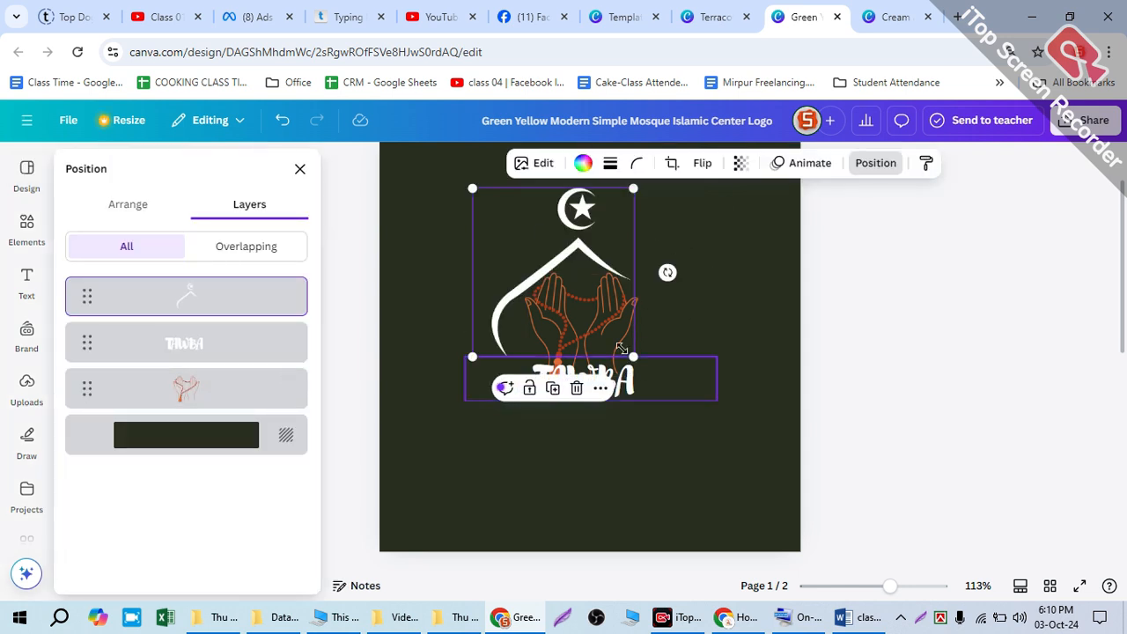
key("Delete")
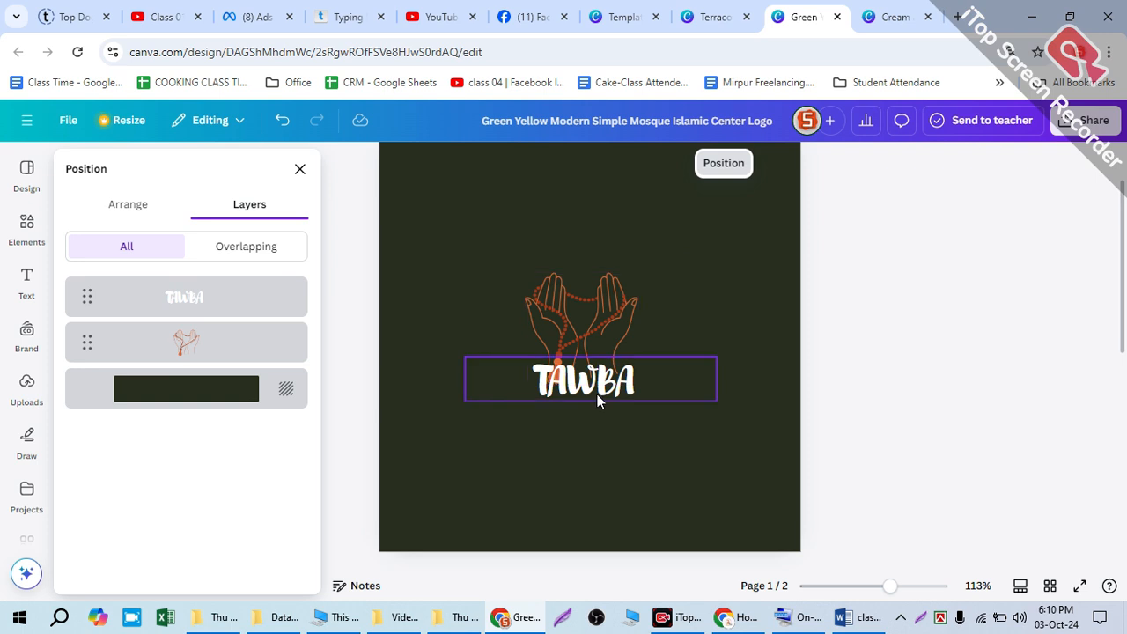
left_click(638, 398)
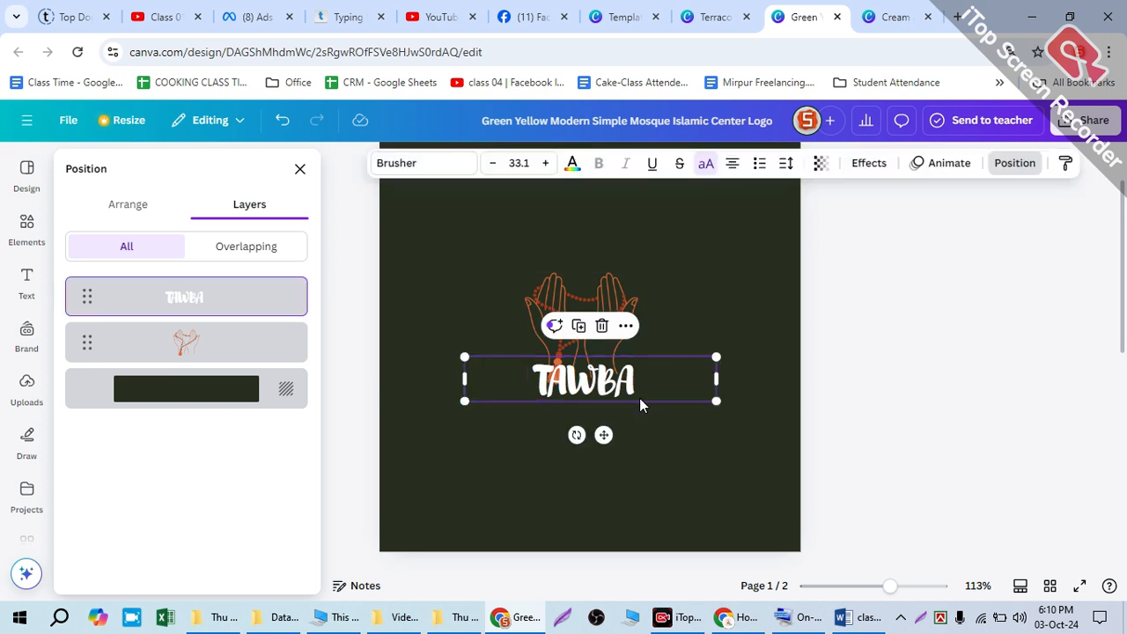
left_click(412, 325)
left_click(23, 213)
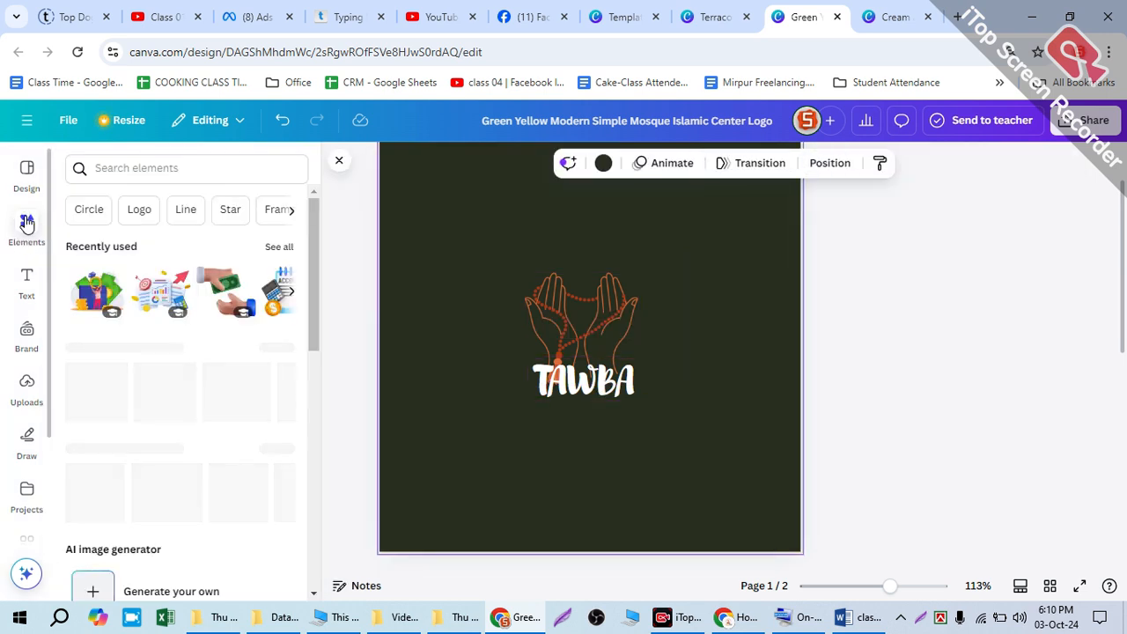
scroll(151, 423, "down", 3)
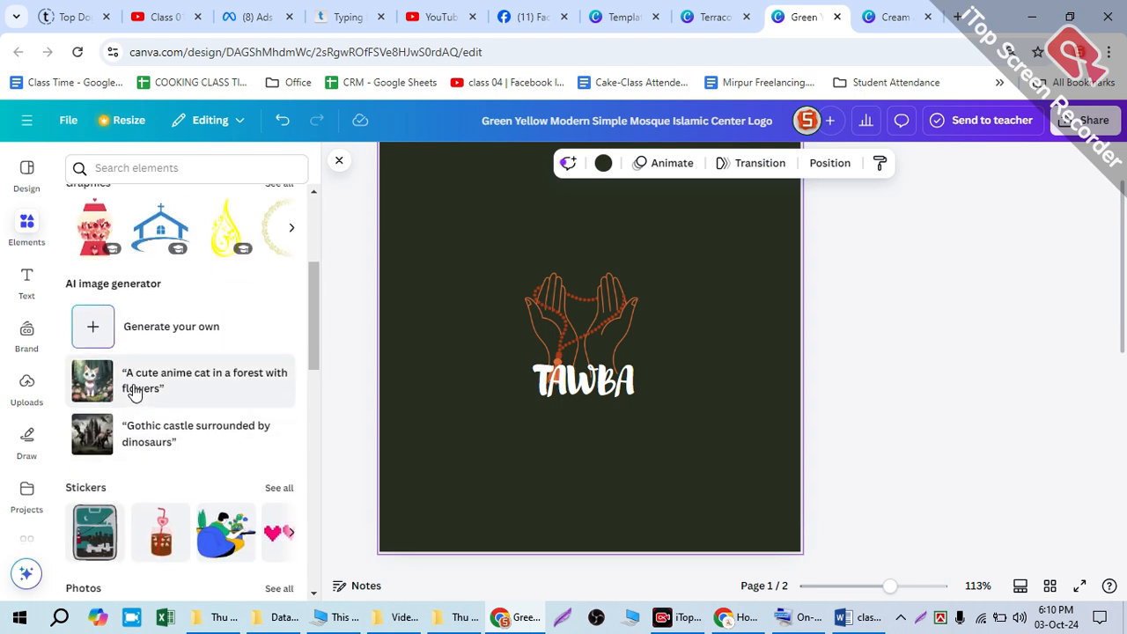
scroll(79, 310, "up", 3)
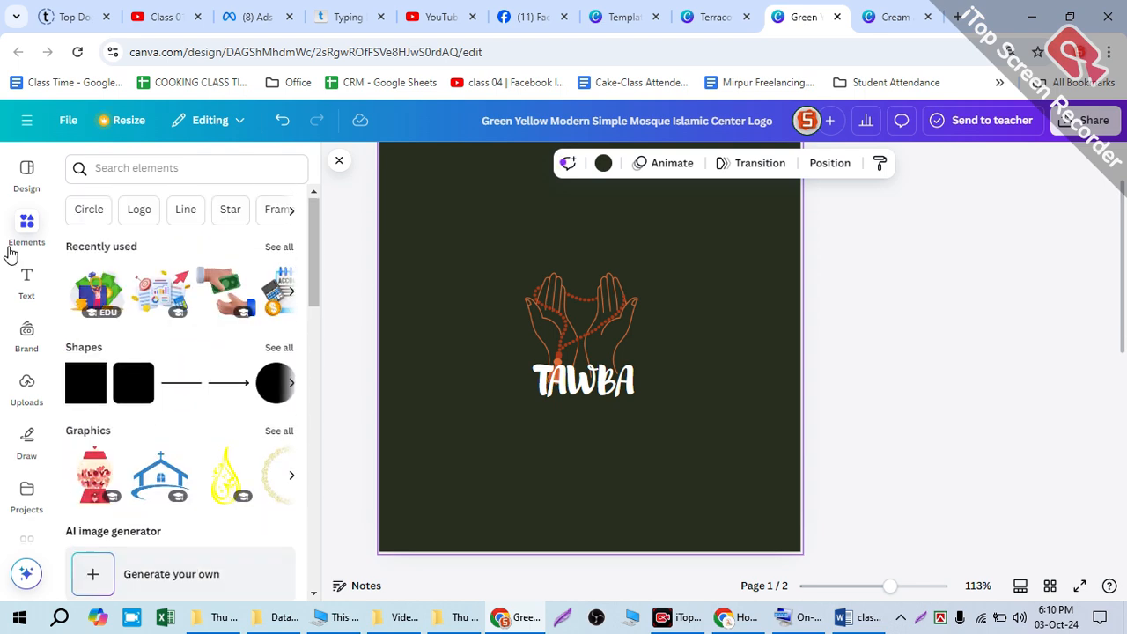
Step: Apply the Black Gold Circle Elegant Jewelry Logo template to page 2
left_click(26, 173)
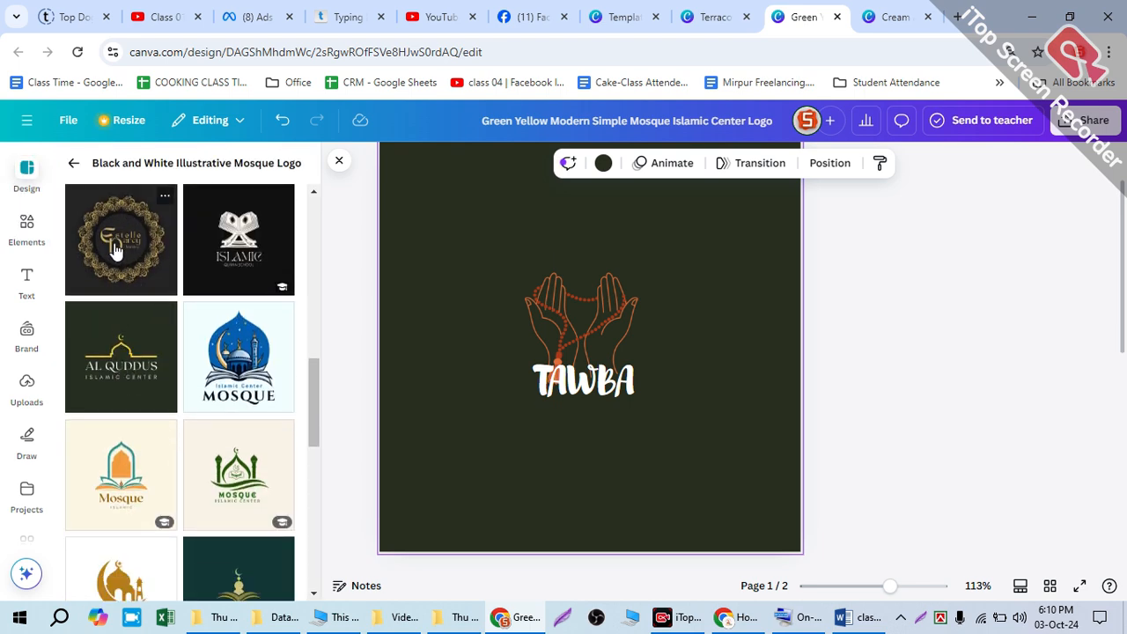
scroll(523, 507, "down", 3)
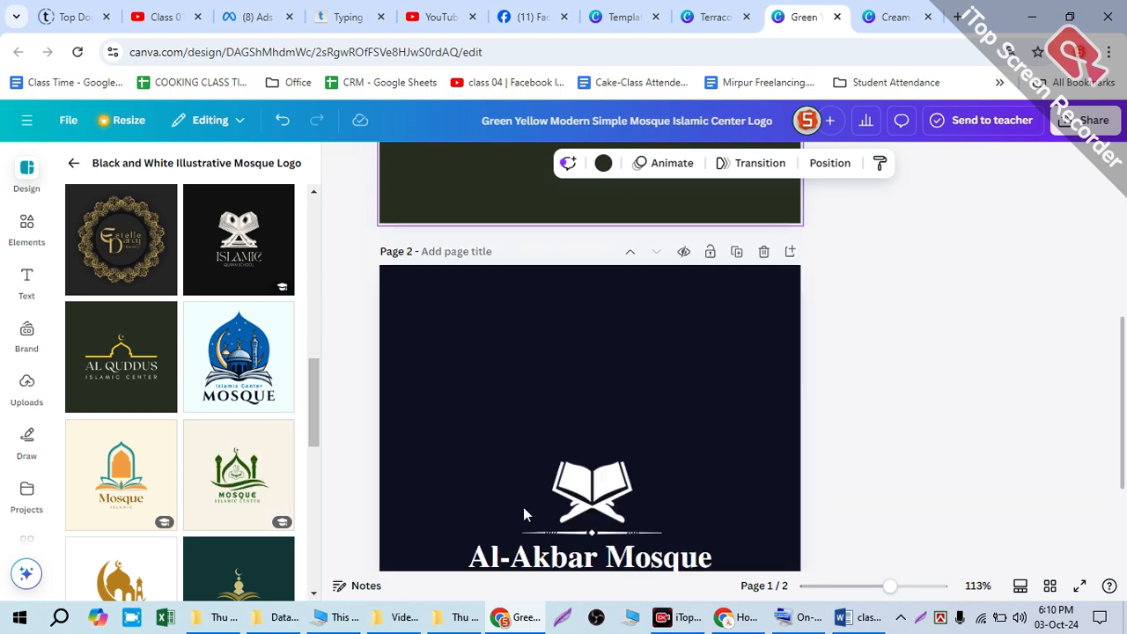
left_click(123, 231)
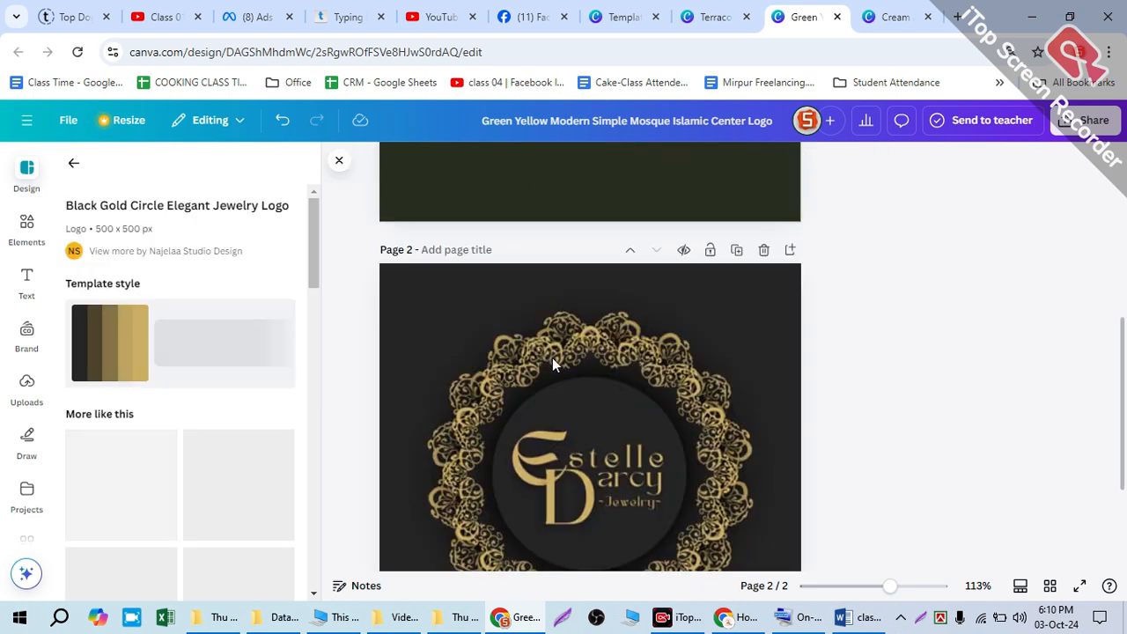
Step: Select all elements of the gold jewelry logo on page 2 together and copy them
left_click(561, 357)
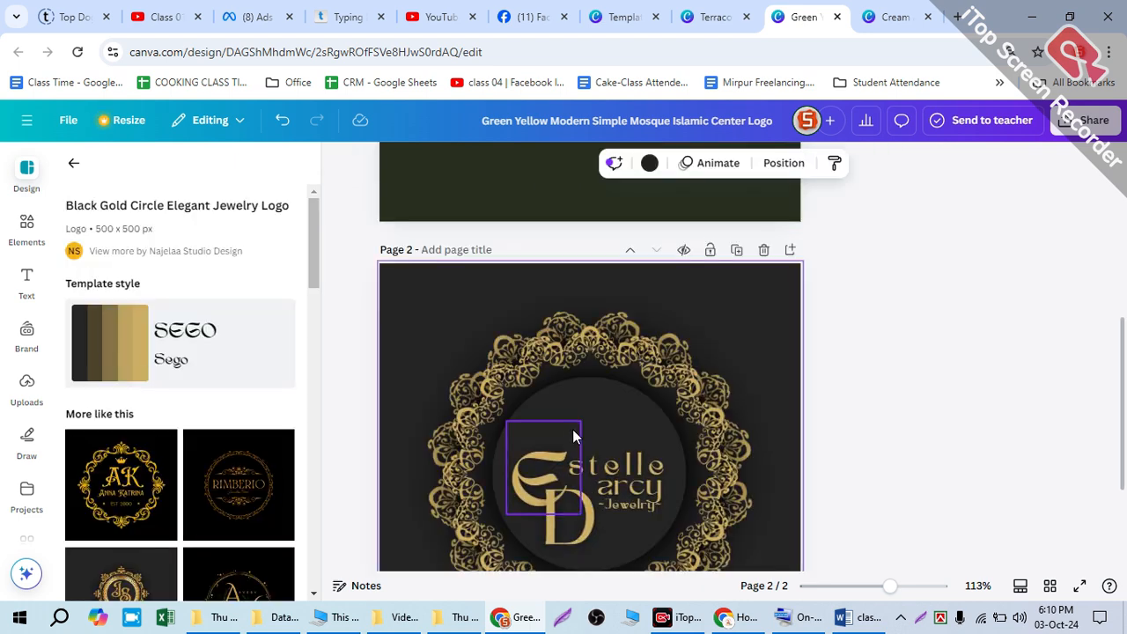
left_click(510, 360)
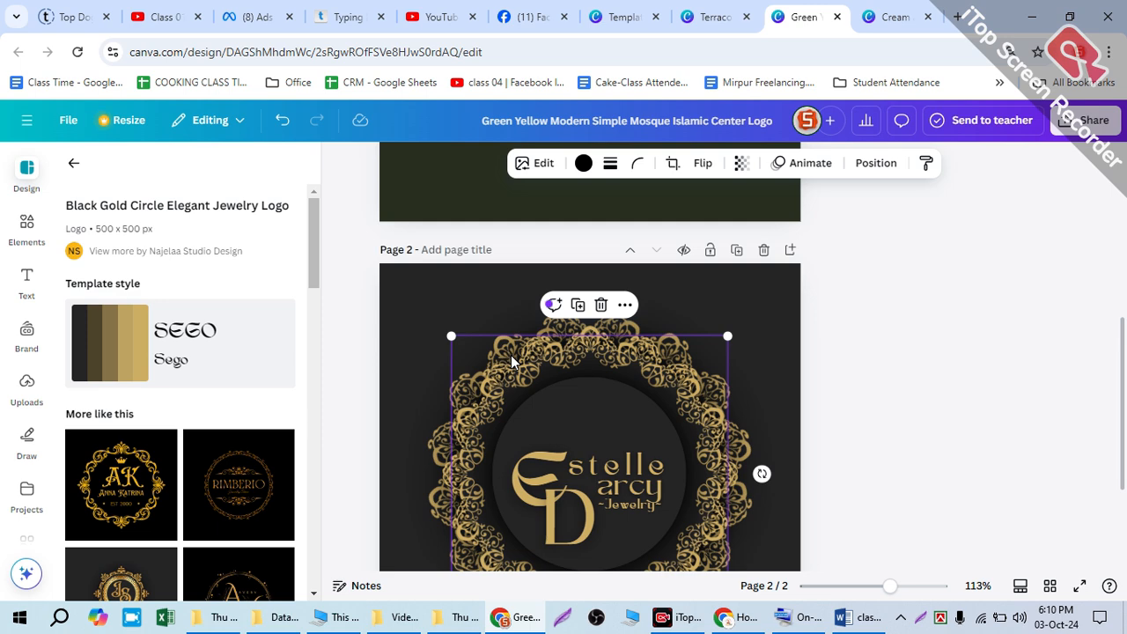
left_click(425, 321)
left_click_drag(393, 299, 709, 572)
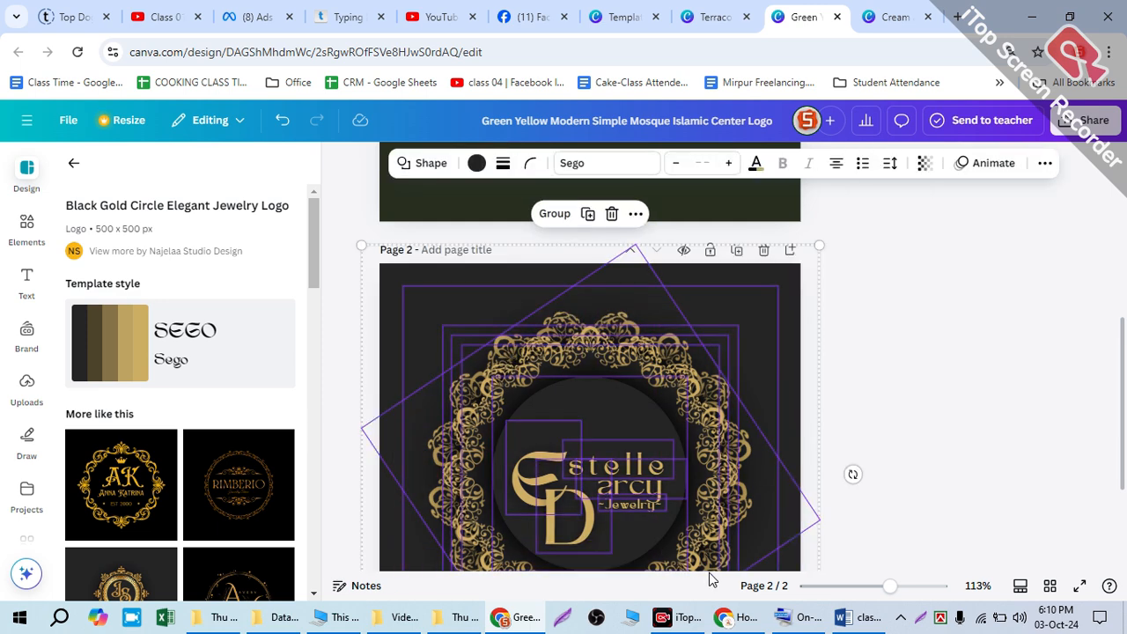
scroll(624, 526, "up", 3)
scroll(624, 526, "up", 2)
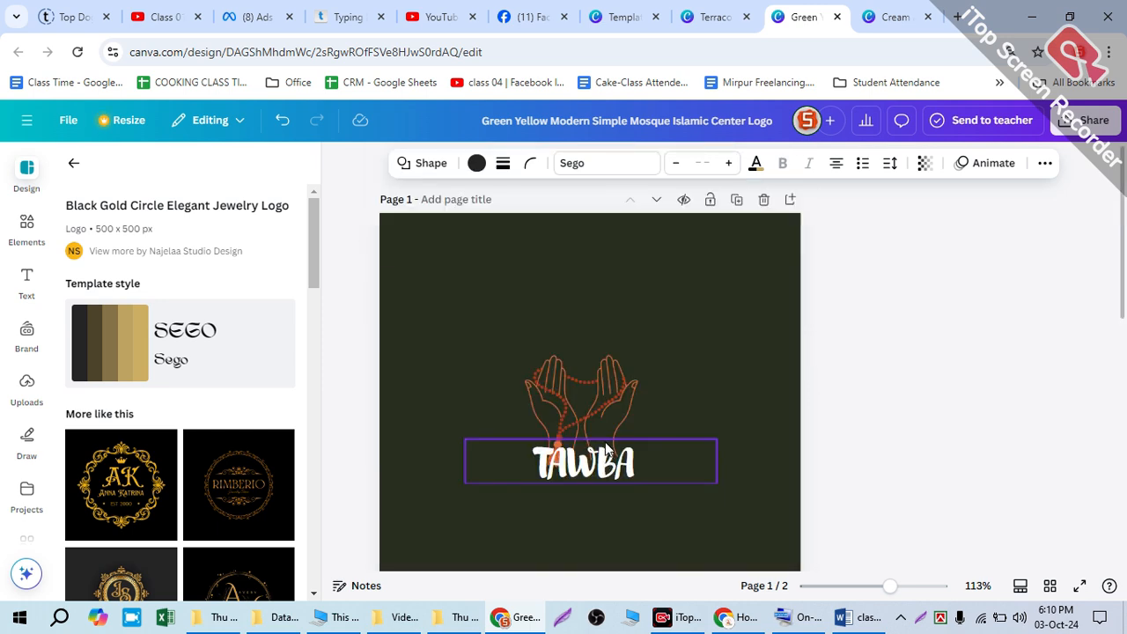
Step: Move the praying hands and TAWBA text lower on page 1, and paste the copied jewelry logo elements onto that page
left_click_drag(571, 399, 560, 526)
left_click_drag(568, 477, 561, 539)
left_click(550, 400)
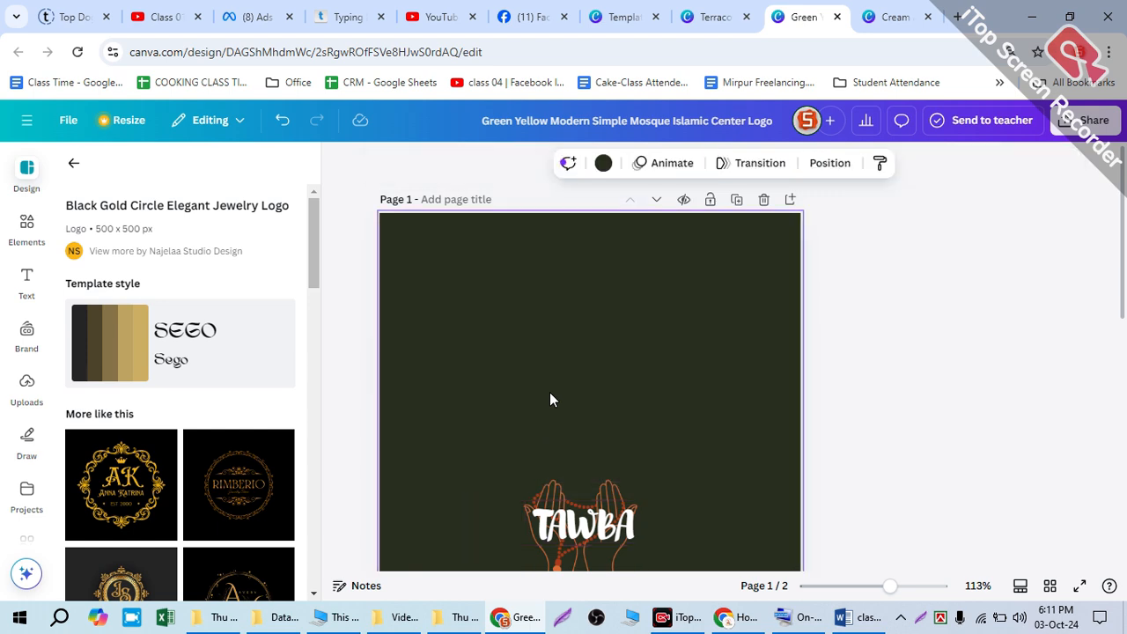
key("ctrl+v")
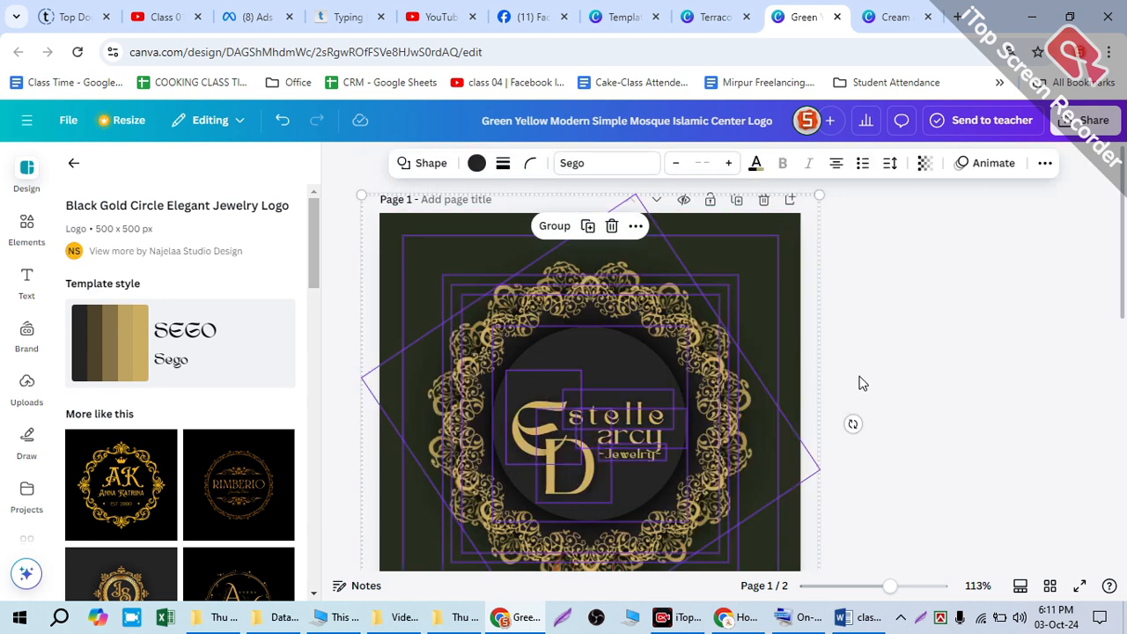
Step: Delete all the gold lettering inside the ornamental circle on page 1, including both large initials and the Jewelry caption
left_click(861, 382)
left_click(618, 416)
key("Delete")
left_click(574, 434)
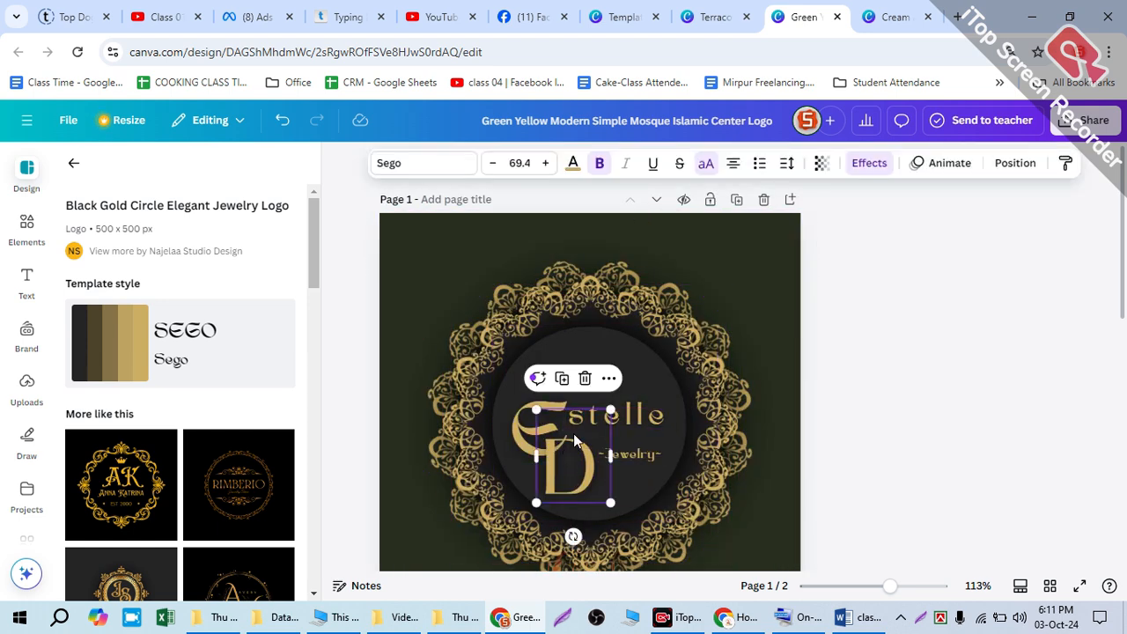
key("Delete")
left_click(600, 421)
key("Delete")
left_click(622, 449)
key("Delete")
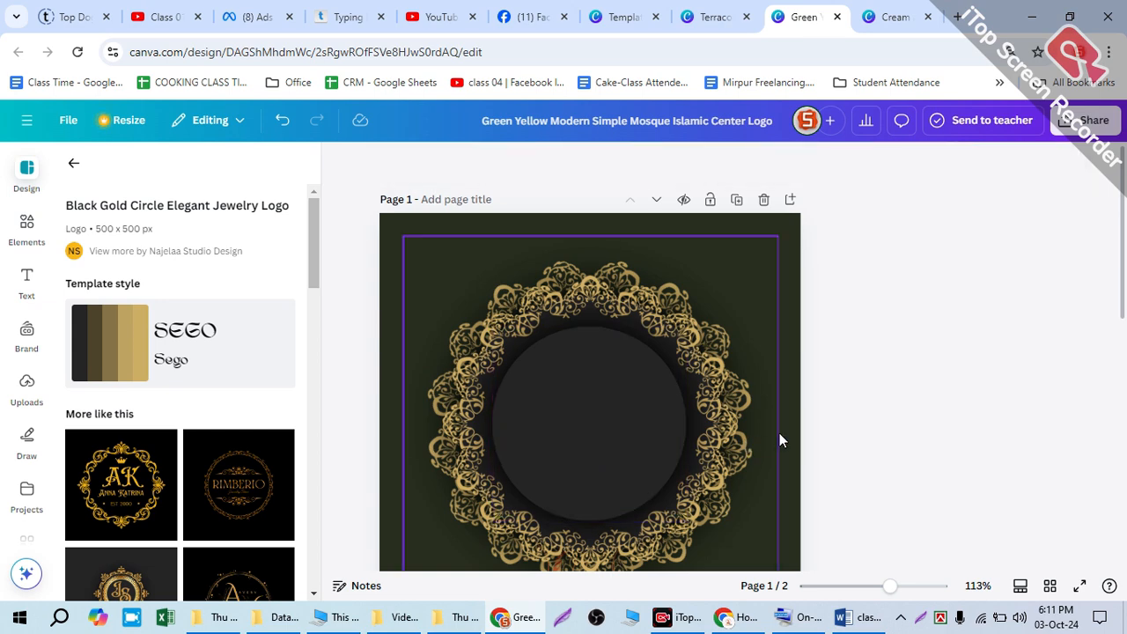
Step: Undo the last lettering deletions inside the ornamental circle on page 1
scroll(875, 430, "down", 3)
scroll(630, 435, "down", 3)
scroll(599, 423, "down", 7)
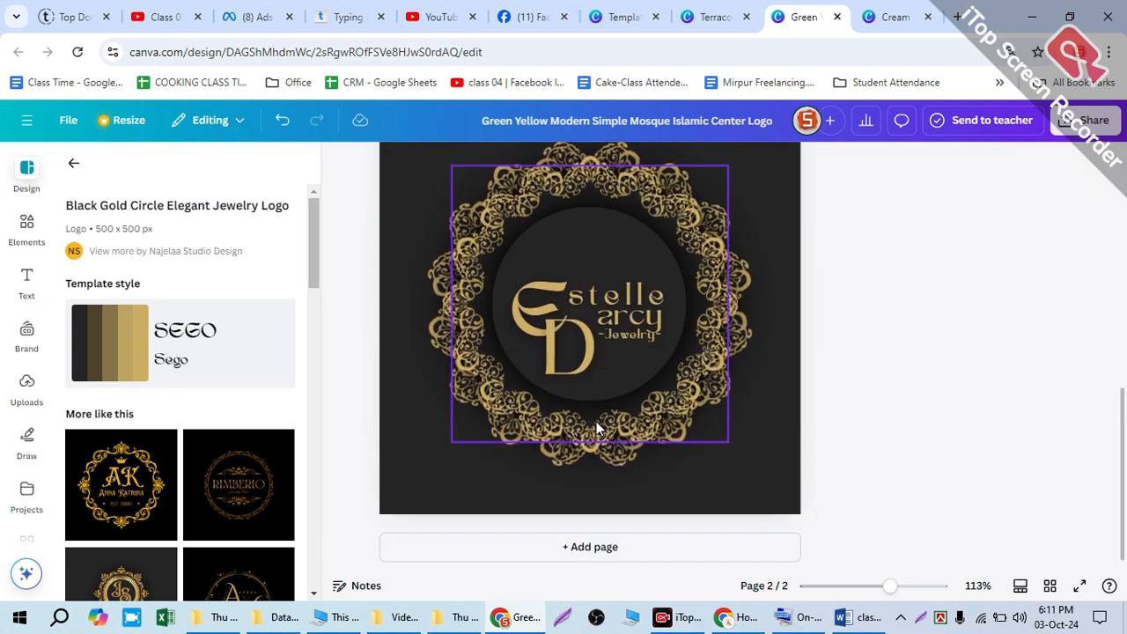
key("ctrl+z")
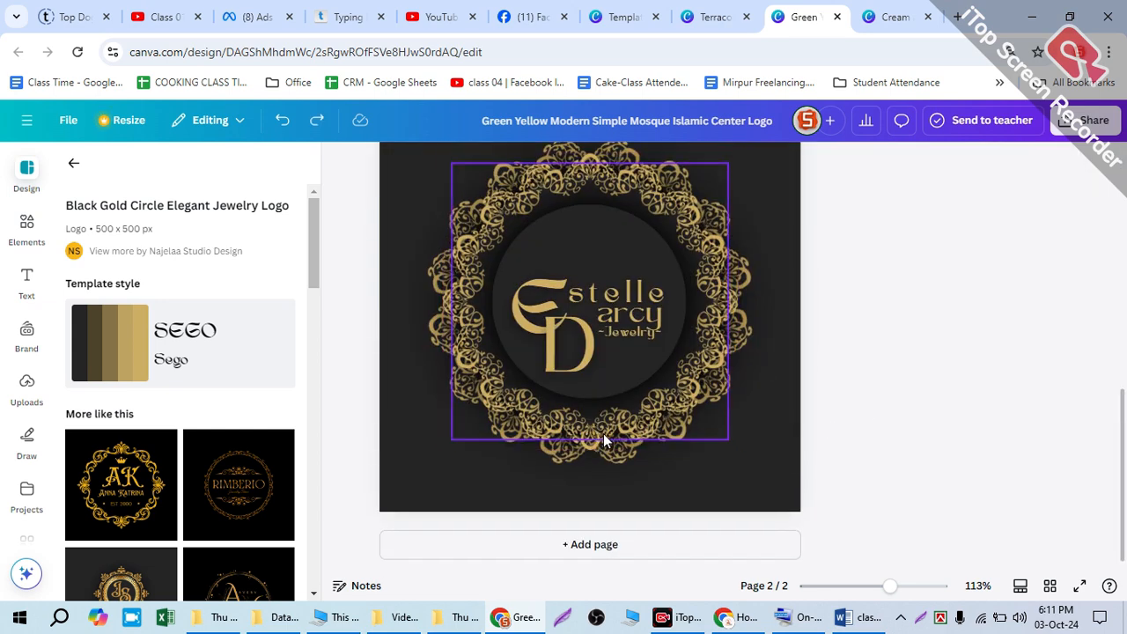
left_click(755, 478)
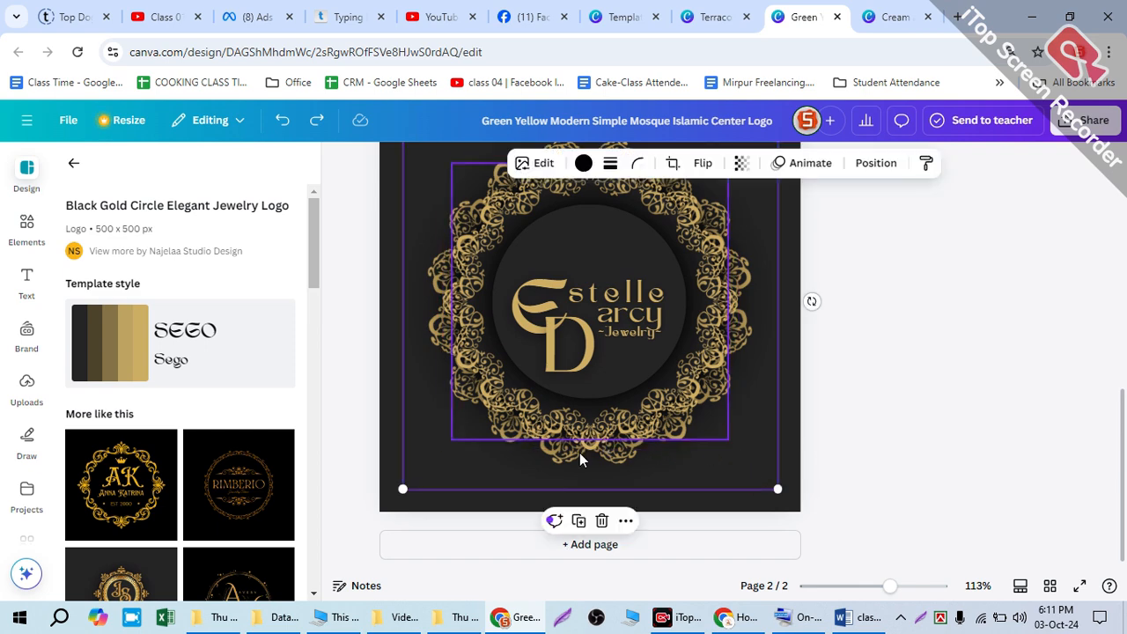
key("ctrl+z")
scroll(587, 446, "up", 1)
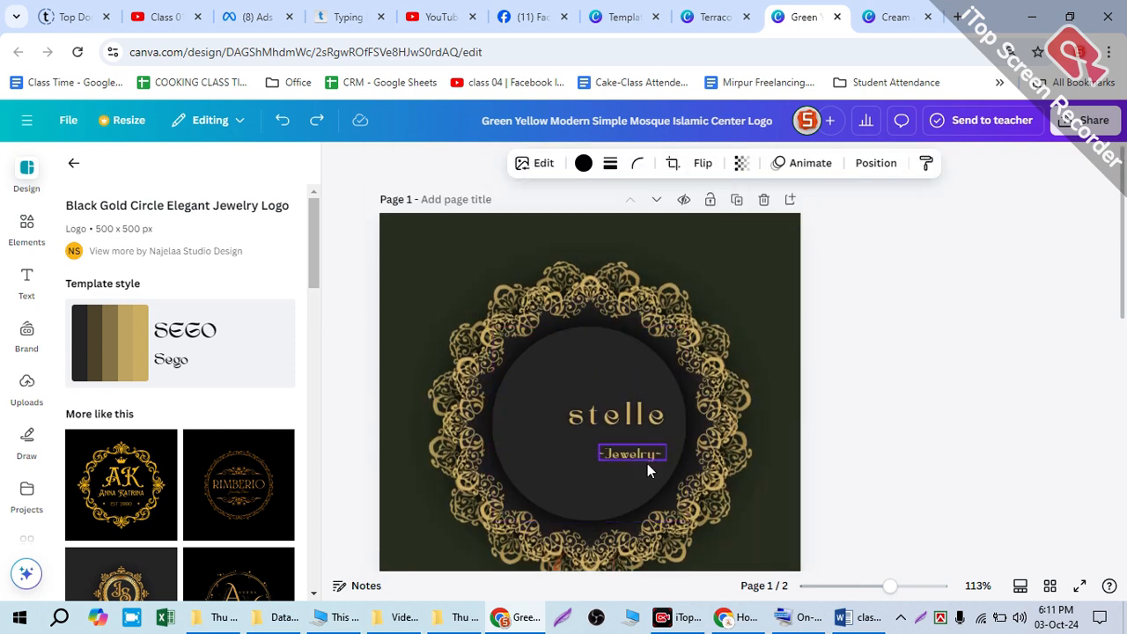
Step: Show the page 1 layers and bring the TAWBA text layer to the front of the stack
left_click(403, 519)
left_click(389, 527)
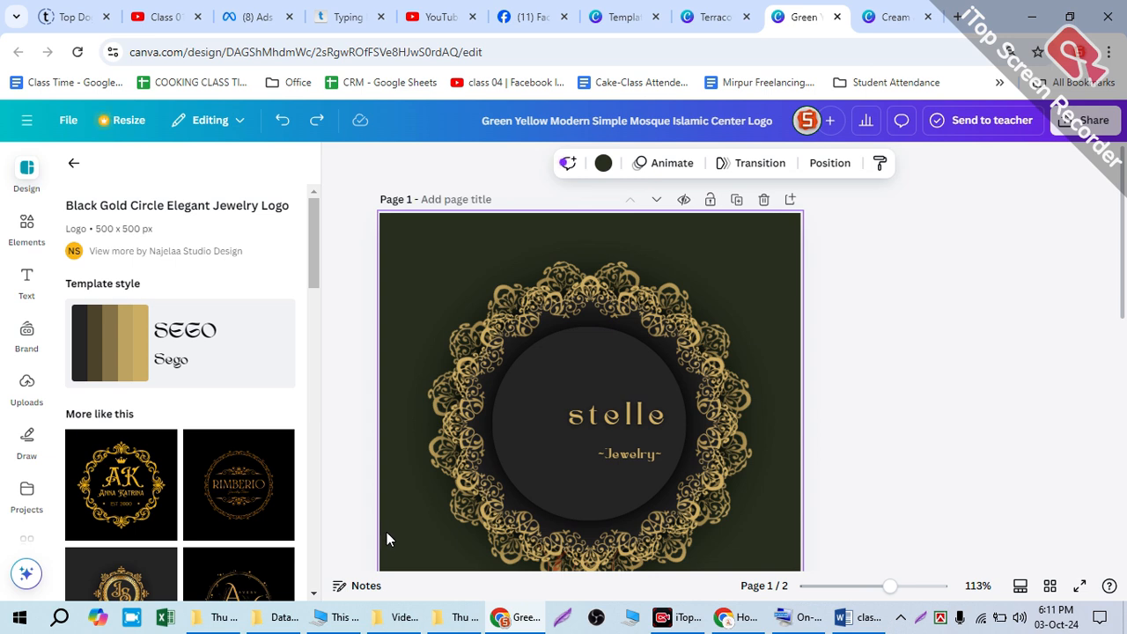
key("alt+1")
scroll(222, 458, "down", 3)
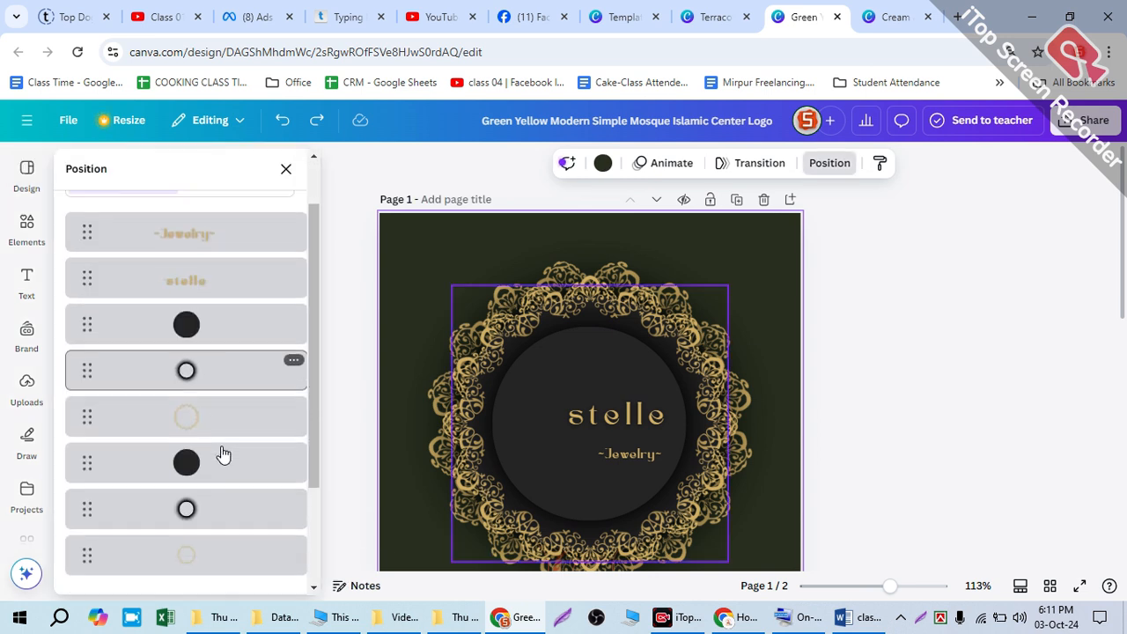
left_click(222, 458)
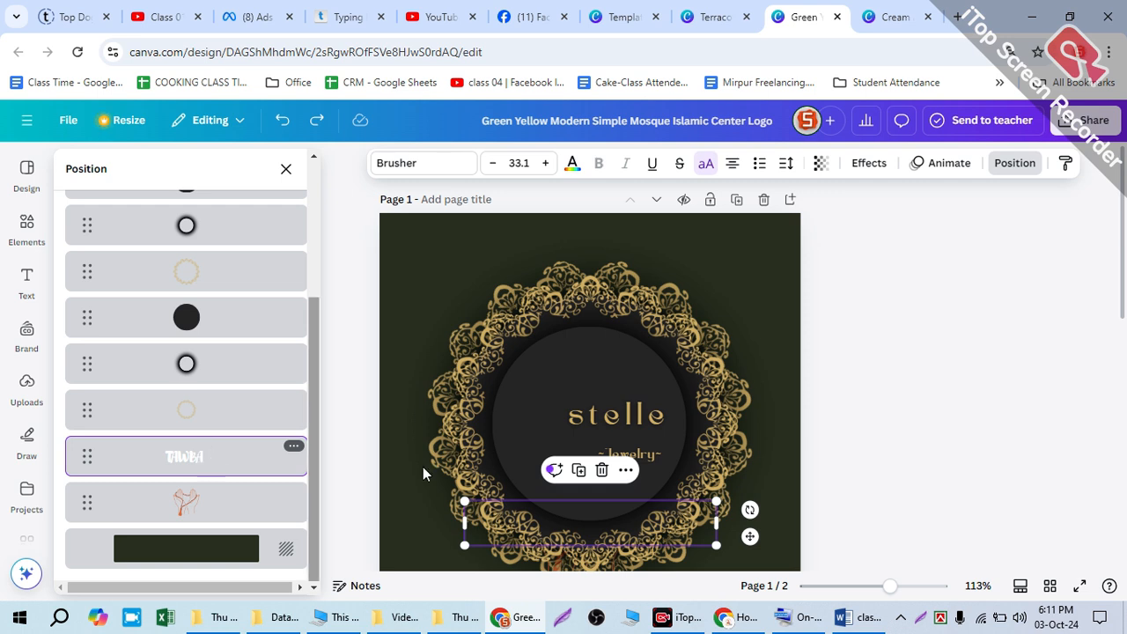
left_click_drag(196, 438, 202, 281)
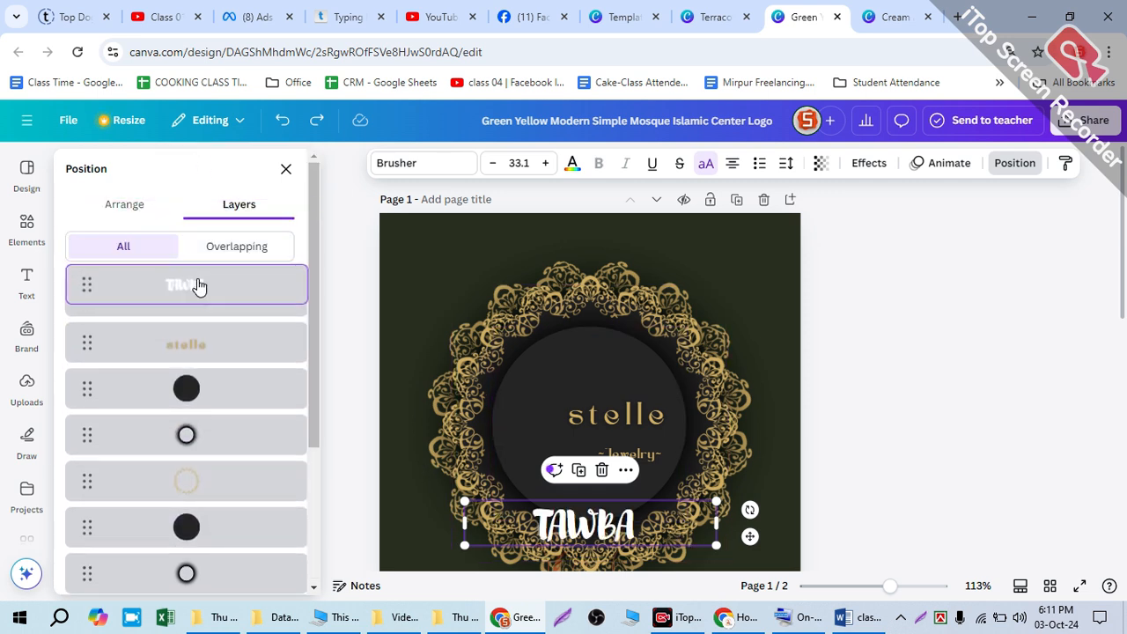
Step: Bring the praying hands layer to the front, above the TAWBA text
scroll(199, 423, "down", 3)
left_click(183, 500)
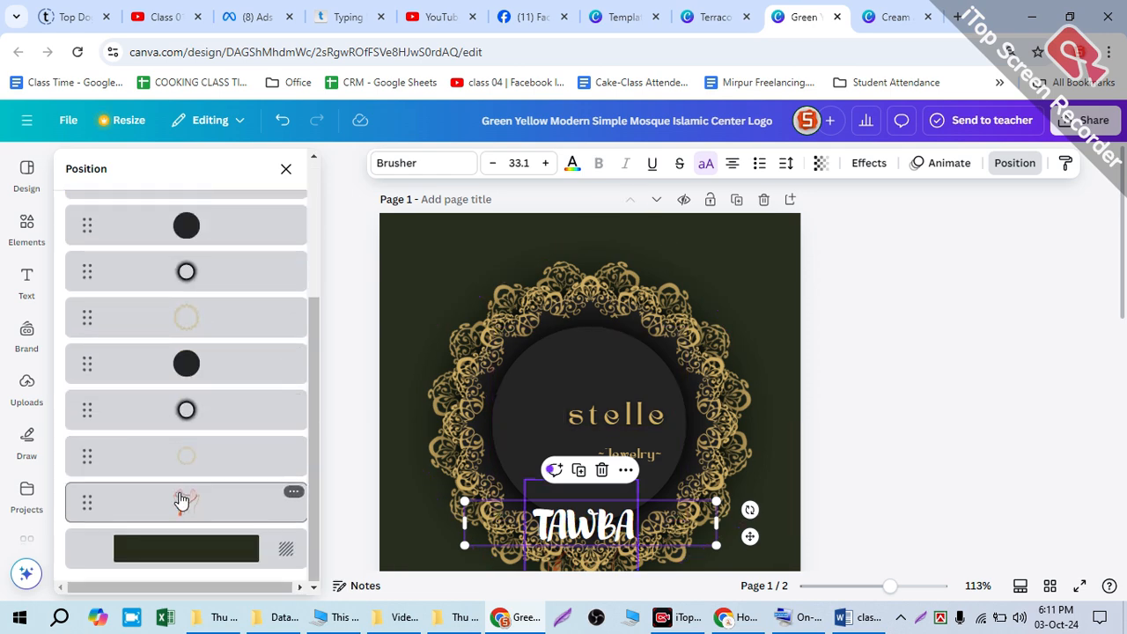
scroll(203, 167, "up", 5)
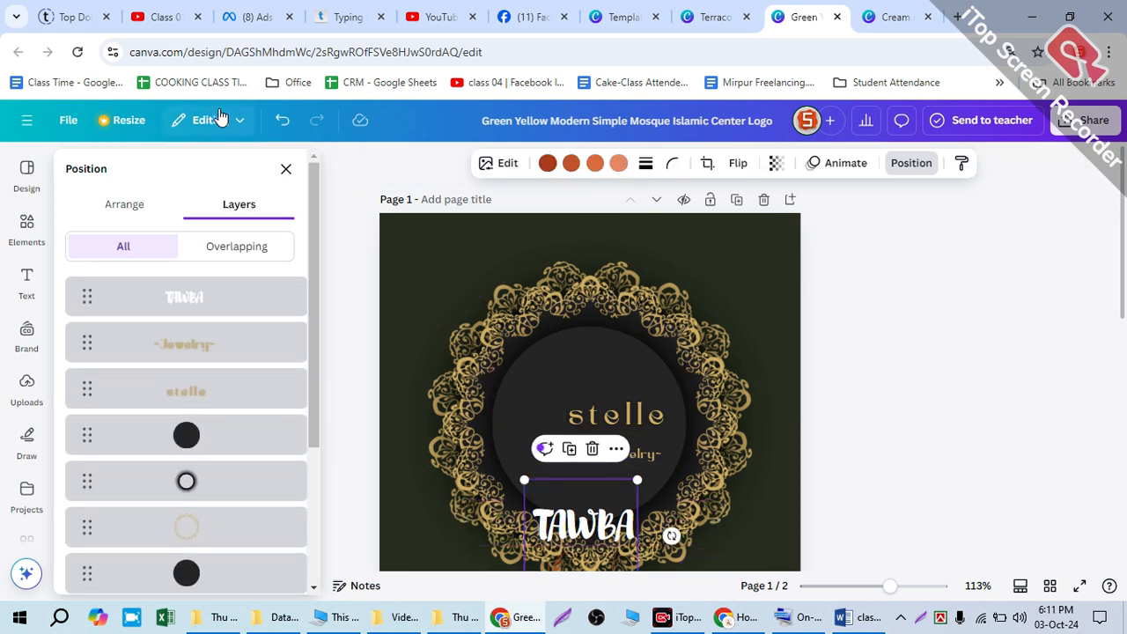
scroll(200, 352, "down", 3)
left_click_drag(202, 496, 212, 305)
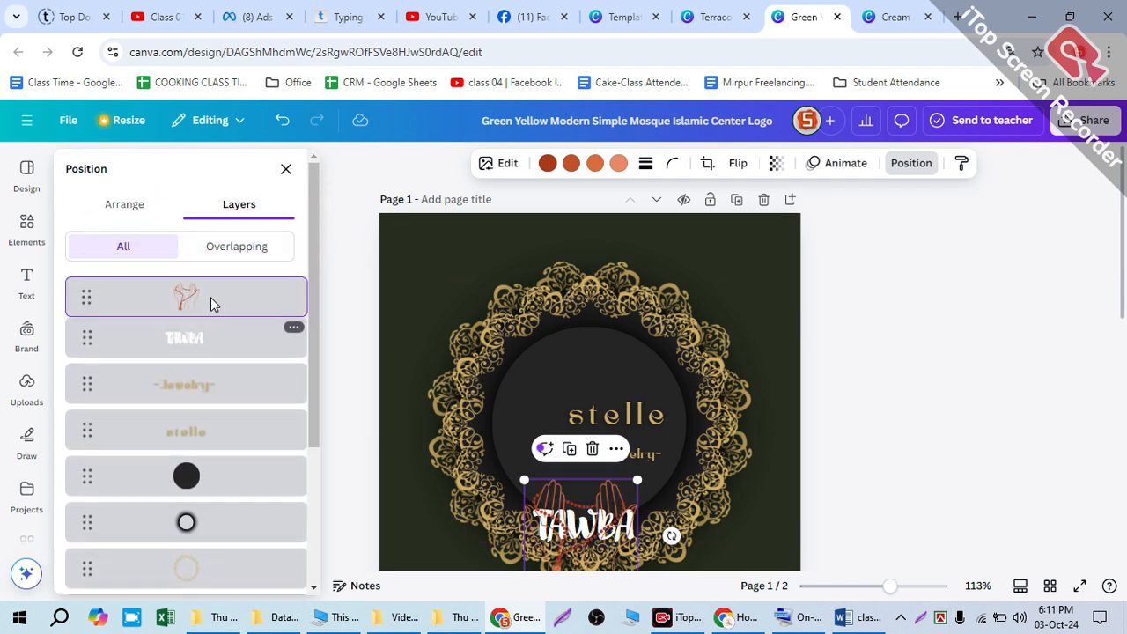
Step: Delete the gold "stelle" and "Jewelry" texts from the dark circle
left_click(639, 423)
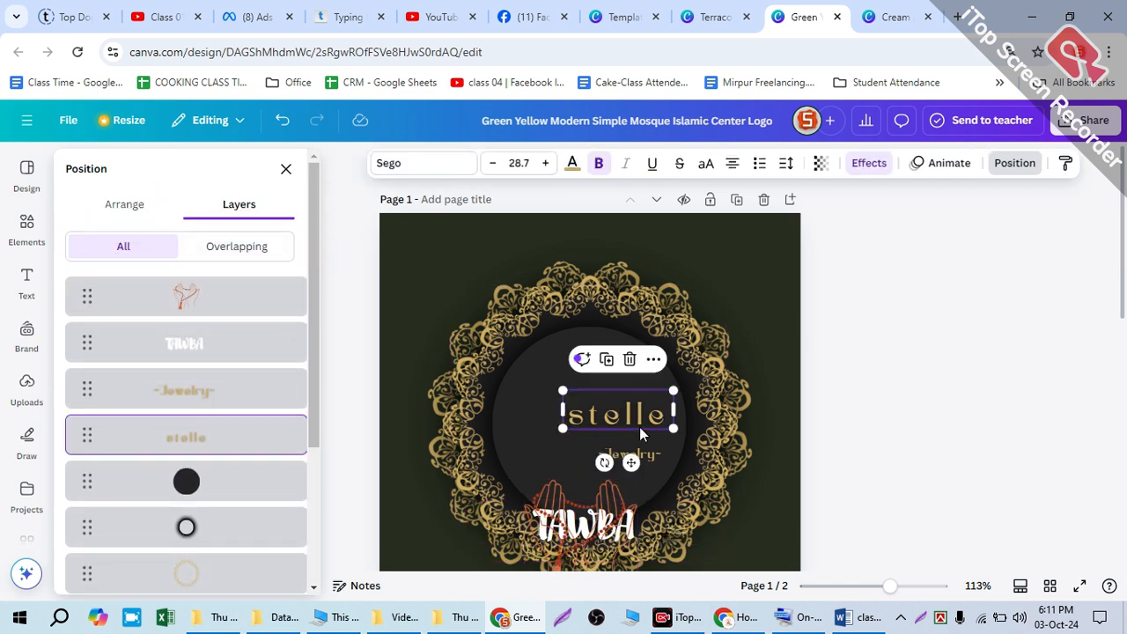
key("Delete")
left_click(631, 456)
key("Delete")
Step: Move the praying hands into the middle of the dark circle and place the TAWBA text over their lower part
left_click_drag(596, 489, 599, 372)
left_click_drag(588, 526, 578, 473)
left_click_drag(588, 397, 586, 382)
left_click_drag(593, 468, 605, 467)
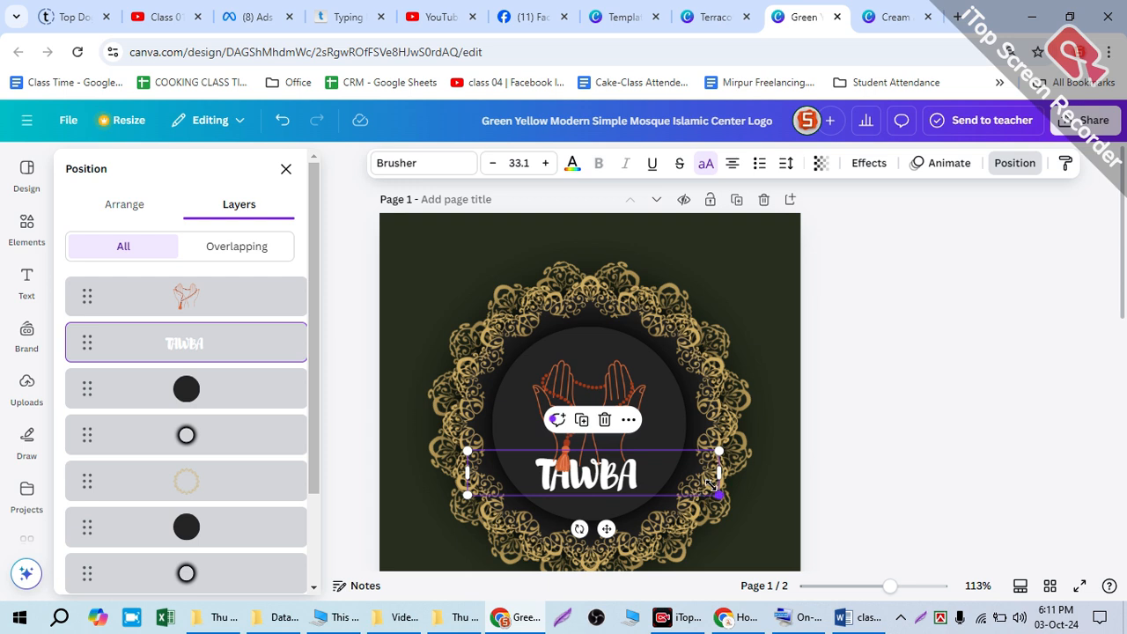
Step: Enlarge the TAWBA text to size 35.6 and recentre it under the hands
left_click_drag(724, 500, 741, 502)
left_click_drag(627, 476, 610, 475)
left_click(866, 374)
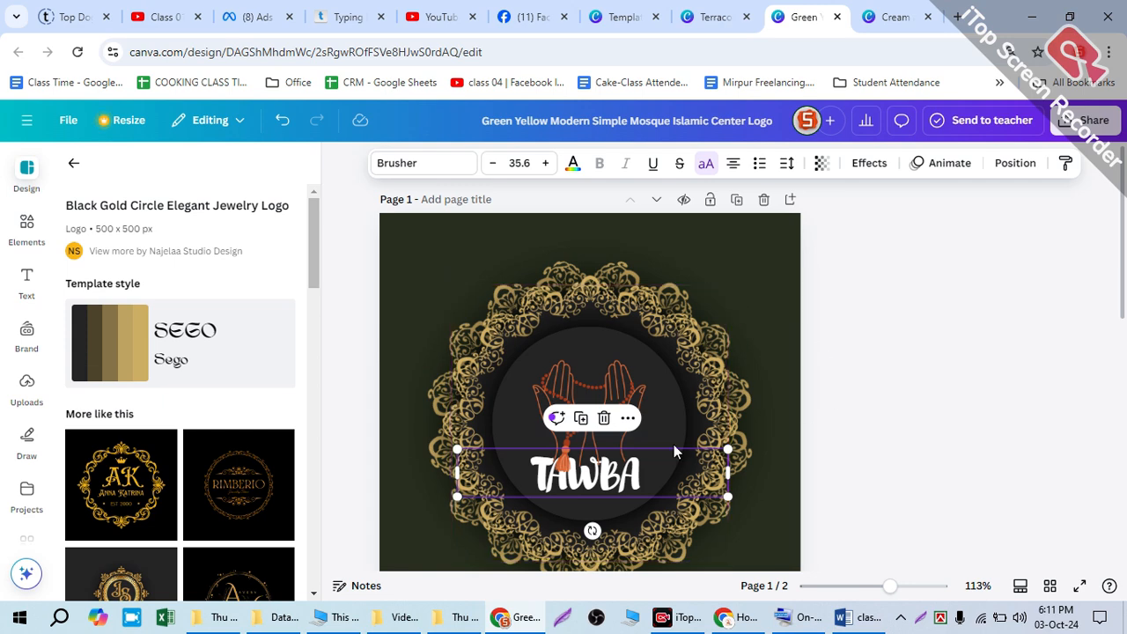
Step: Browse the templates similar to the Black Gold Circle Elegant Jewelry Logo and return to the logo template list
scroll(233, 468, "down", 1)
scroll(234, 469, "down", 5)
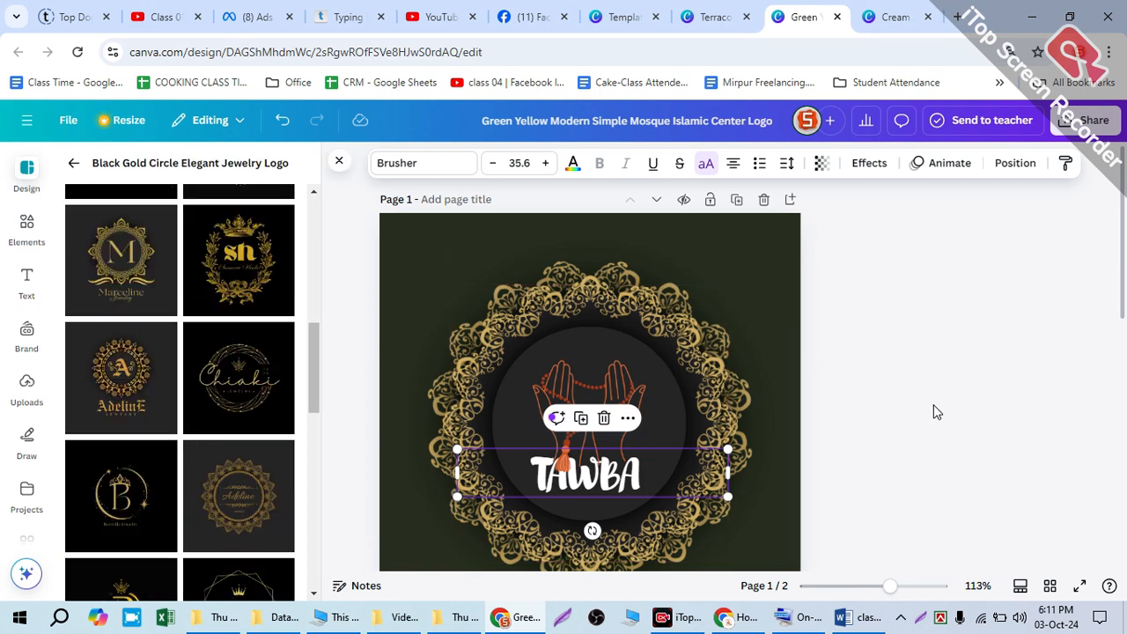
left_click(935, 412)
scroll(581, 397, "down", 2)
left_click(569, 323)
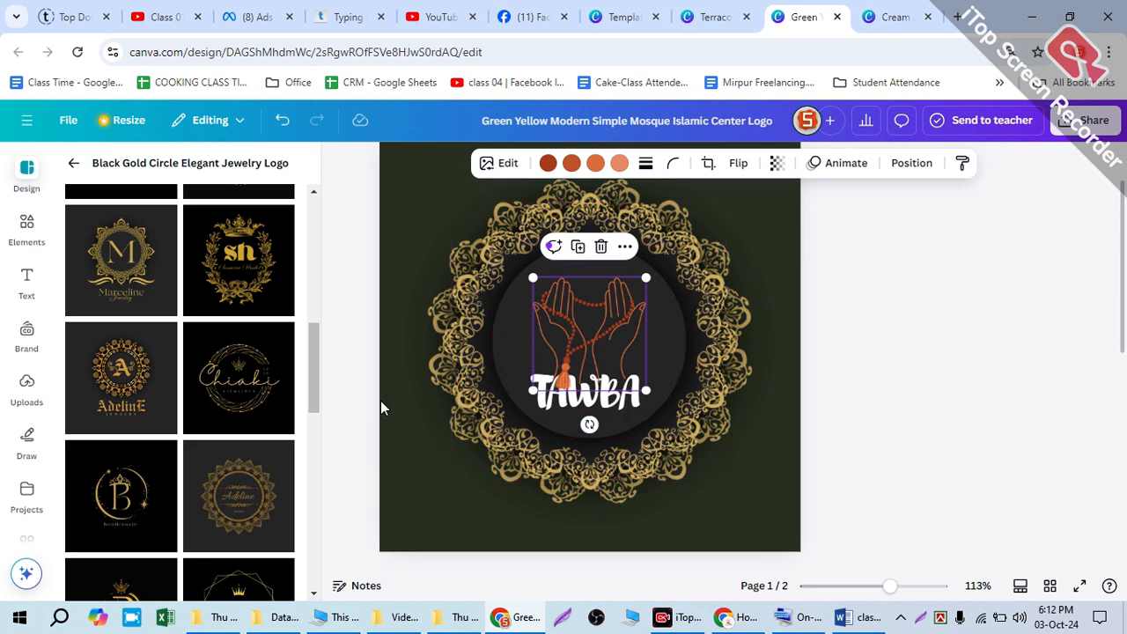
scroll(176, 451, "down", 5)
scroll(183, 449, "down", 5)
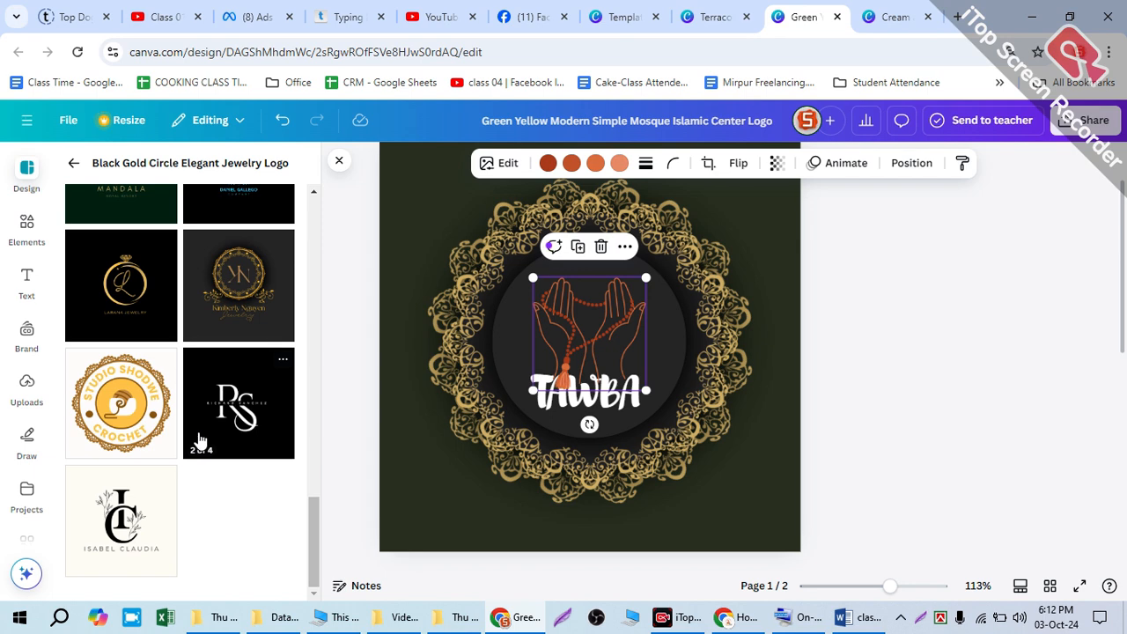
scroll(198, 438, "up", 8)
scroll(203, 431, "up", 5)
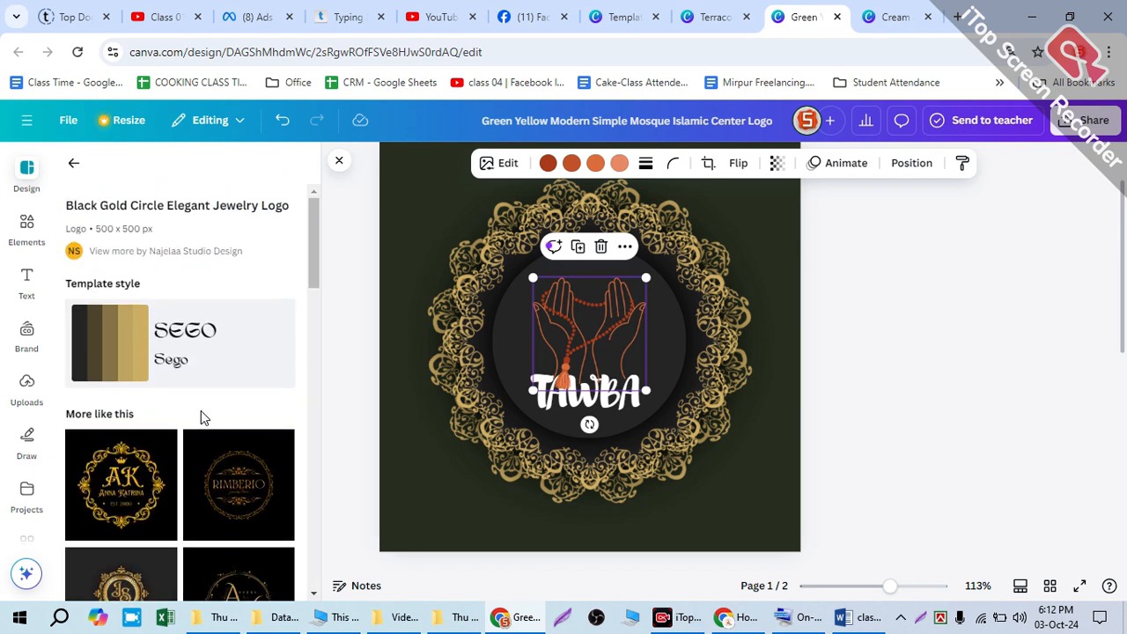
left_click(74, 164)
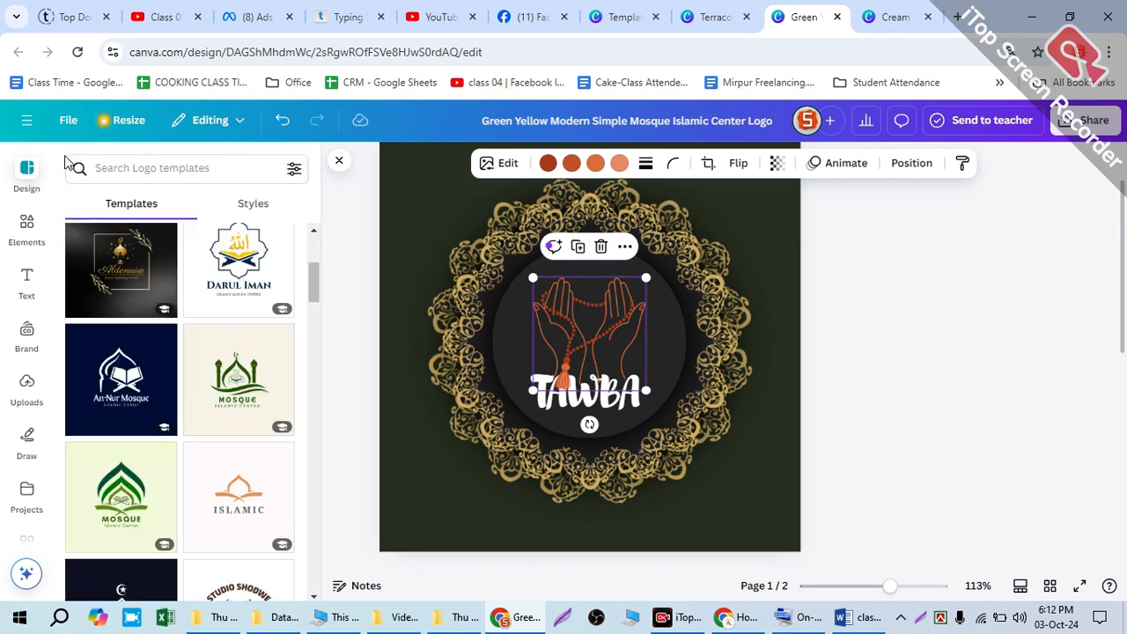
Step: Switch to the Terracotta Minimalist Islamic Boutique Logo design and undo the removal of its praying hands
left_click(709, 17)
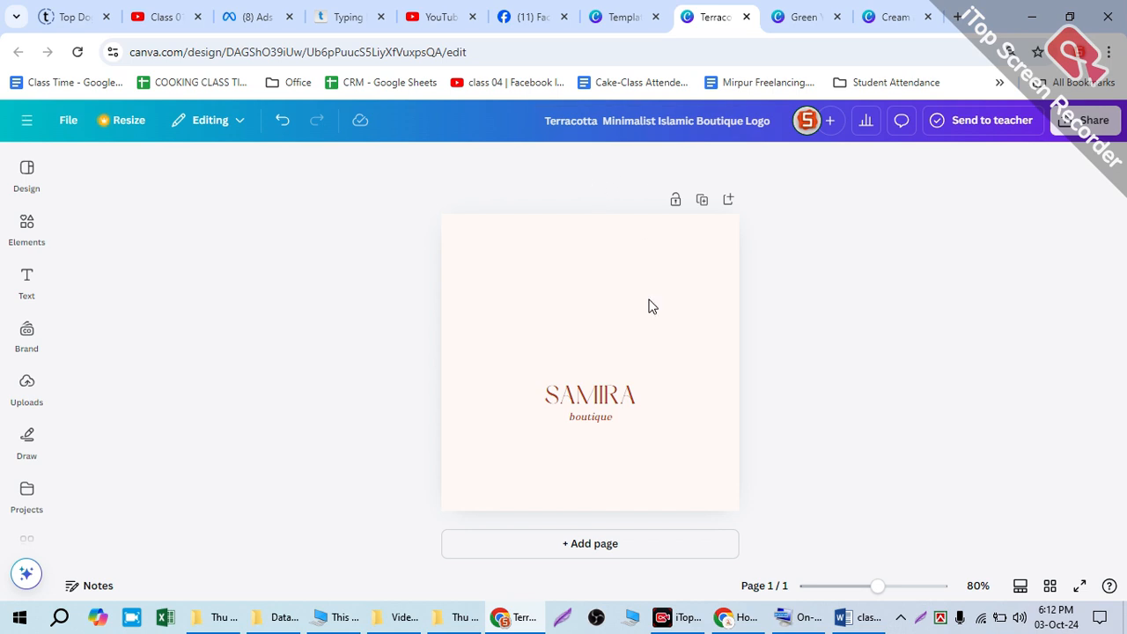
left_click(616, 331)
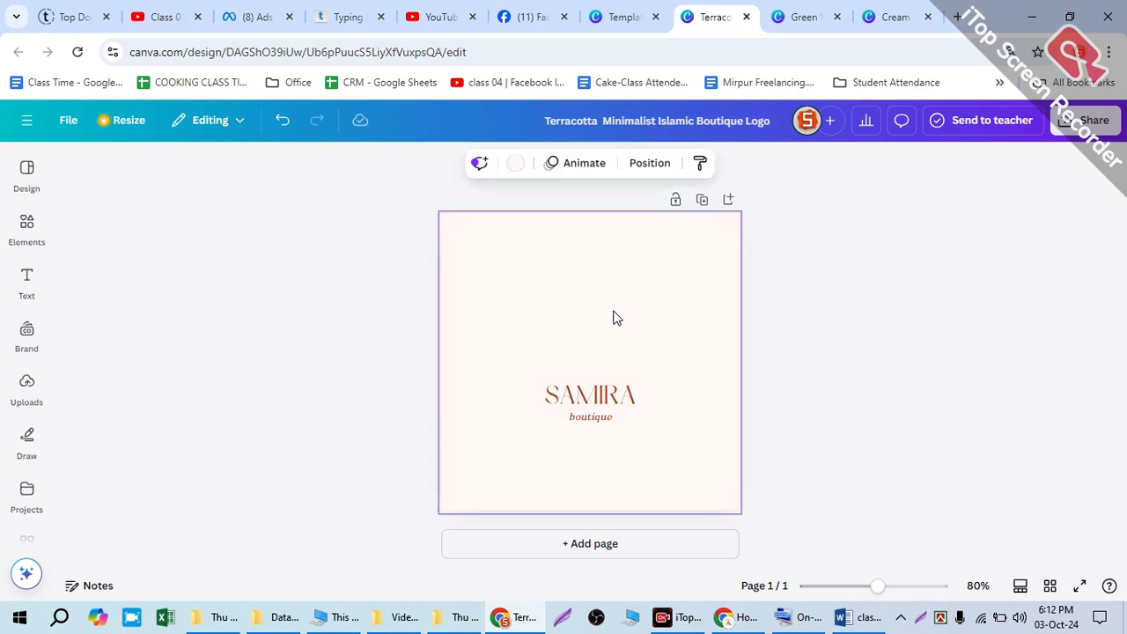
key("ctrl+z")
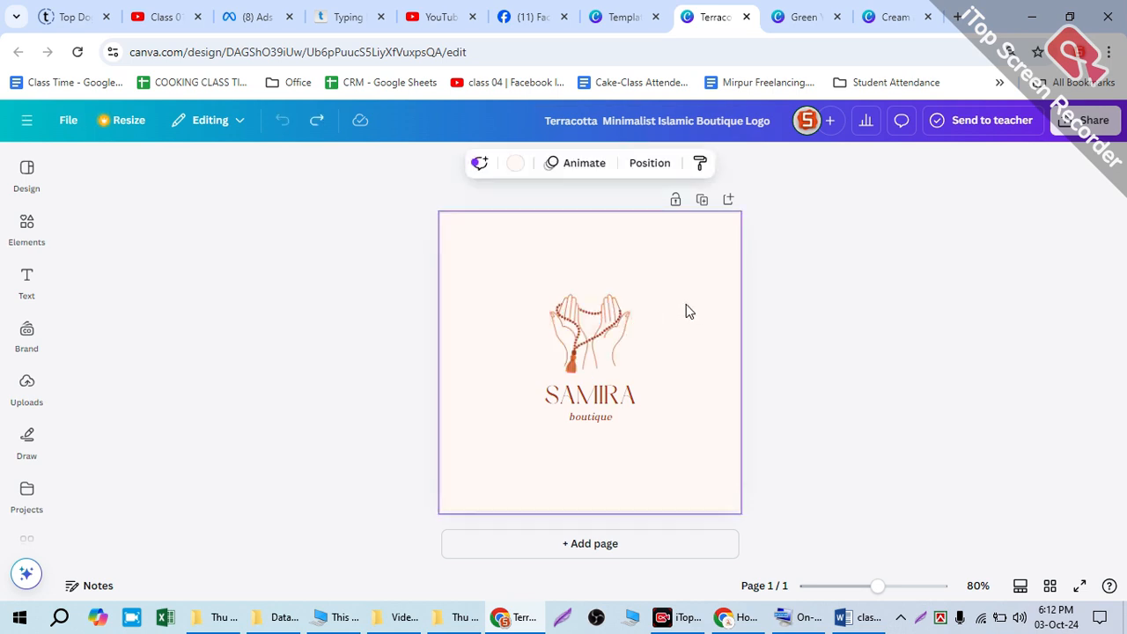
Step: Copy the hex code #FFF9F6 of the Terracotta logo's background colour
left_click(508, 165)
left_click(166, 199)
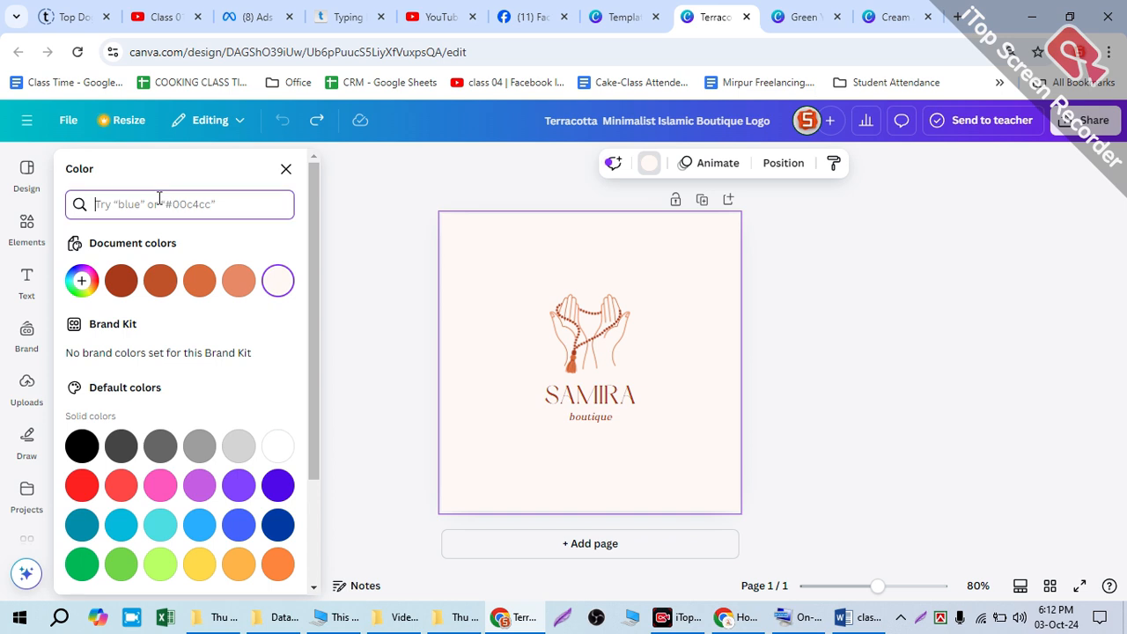
right_click(273, 289)
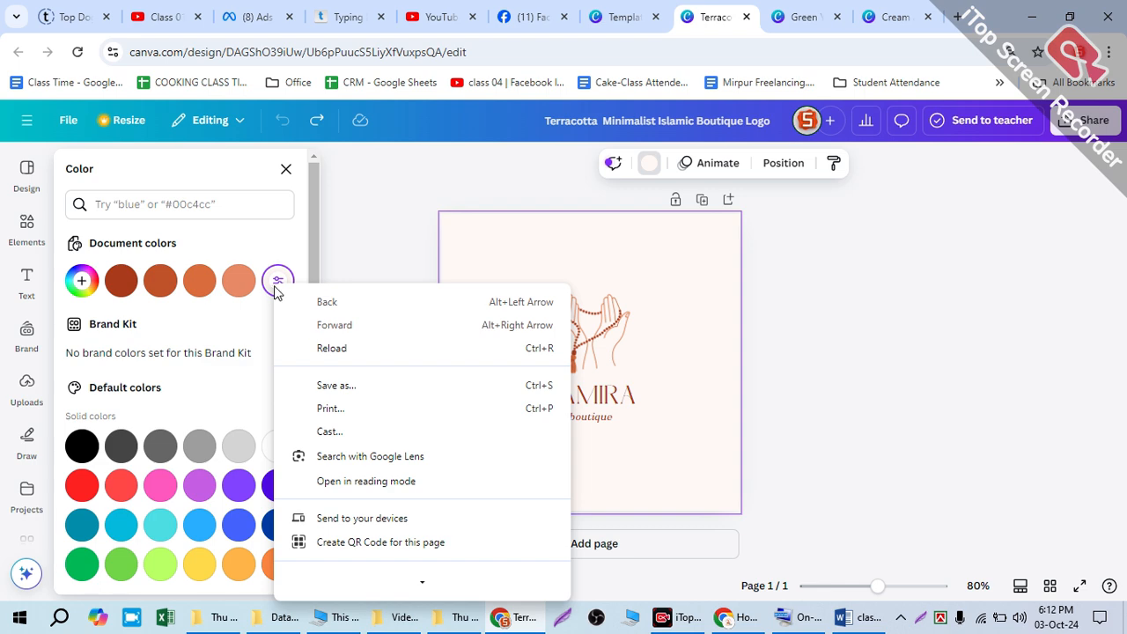
left_click(272, 284)
left_click(271, 283)
right_click(145, 473)
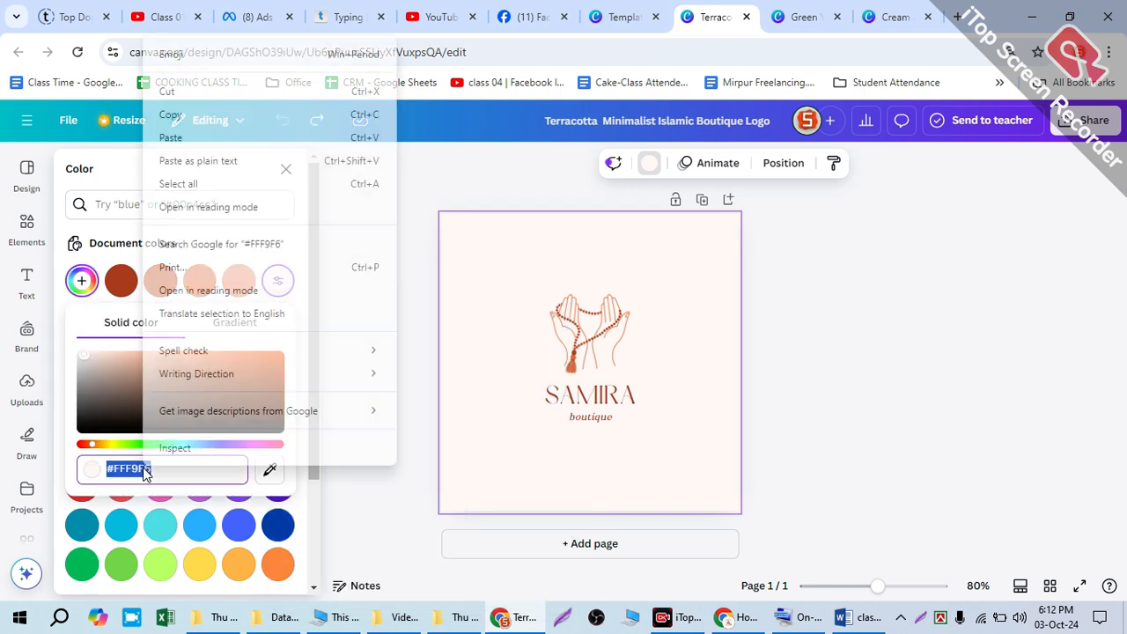
left_click(195, 126)
Step: Return to the Green Yellow Modern Simple Mosque design and try filling the dark inner circle with #fff9f6
left_click(793, 17)
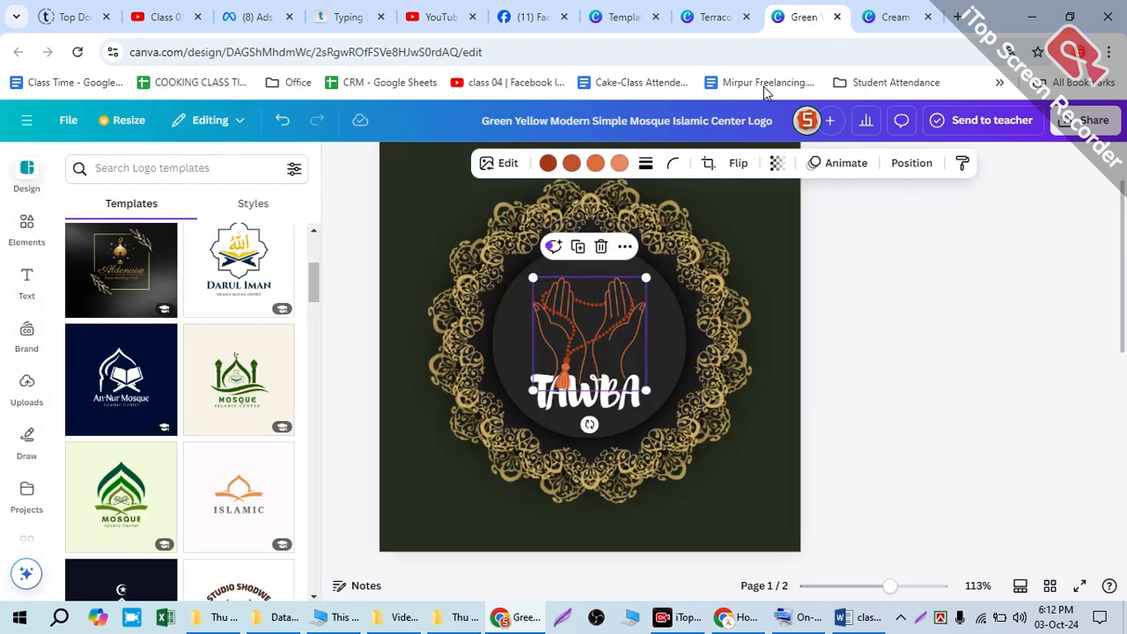
left_click(671, 331)
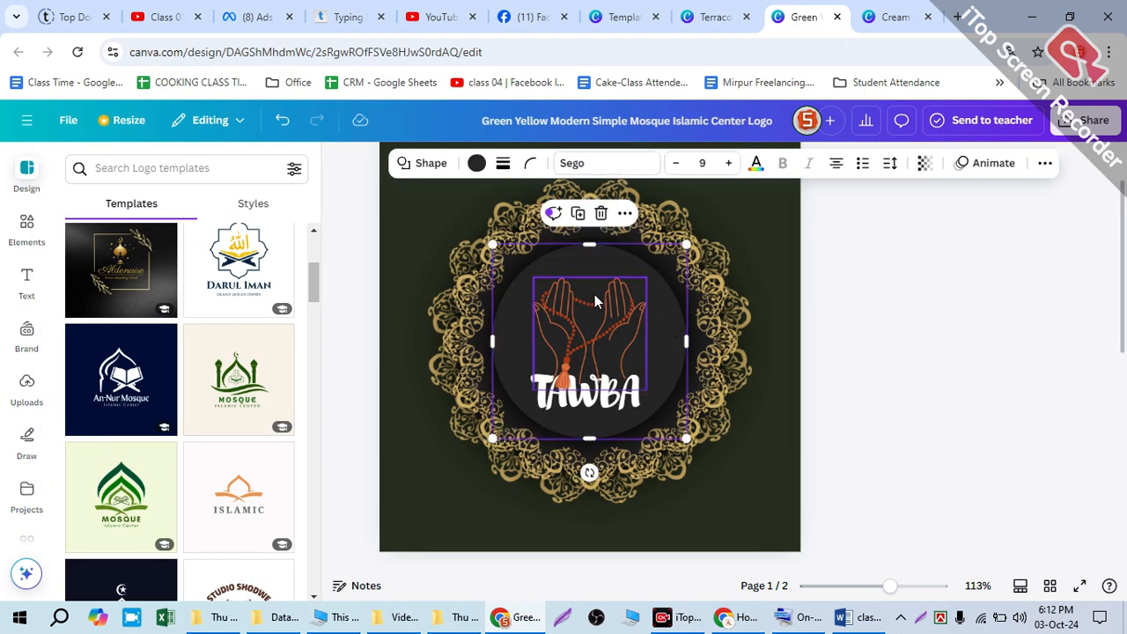
left_click(476, 166)
left_click(162, 199)
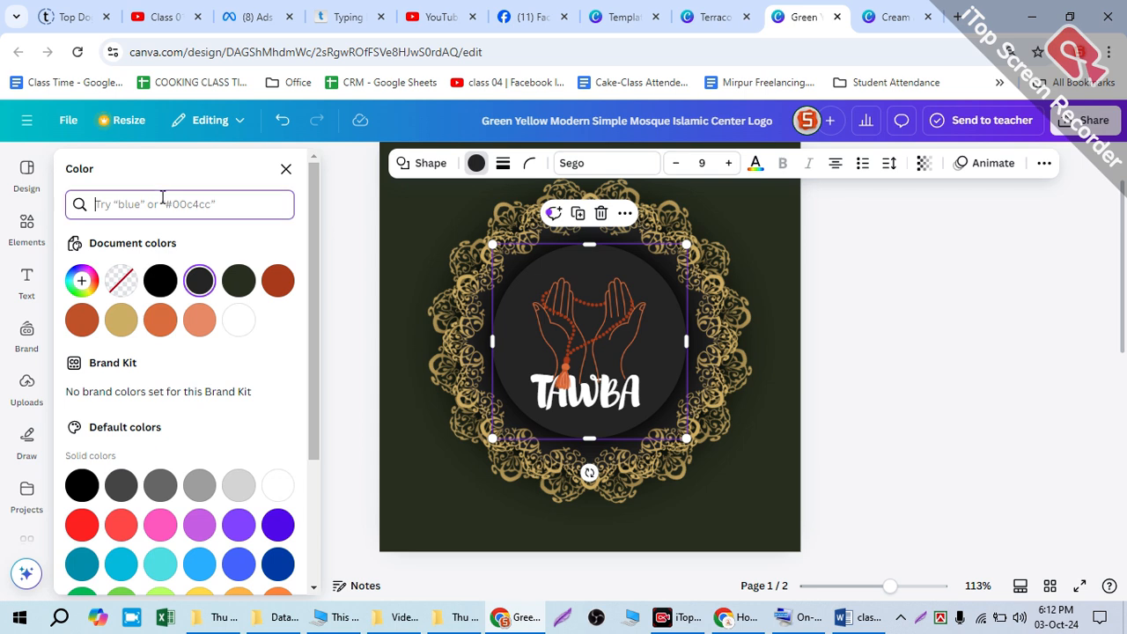
type("#fff9f6")
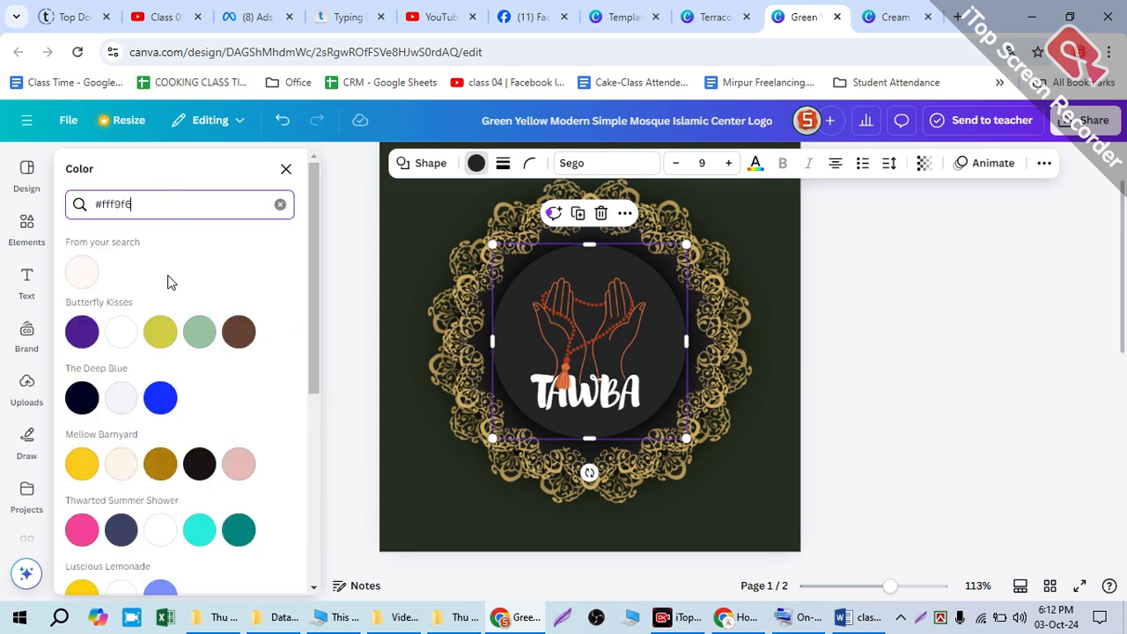
left_click(81, 273)
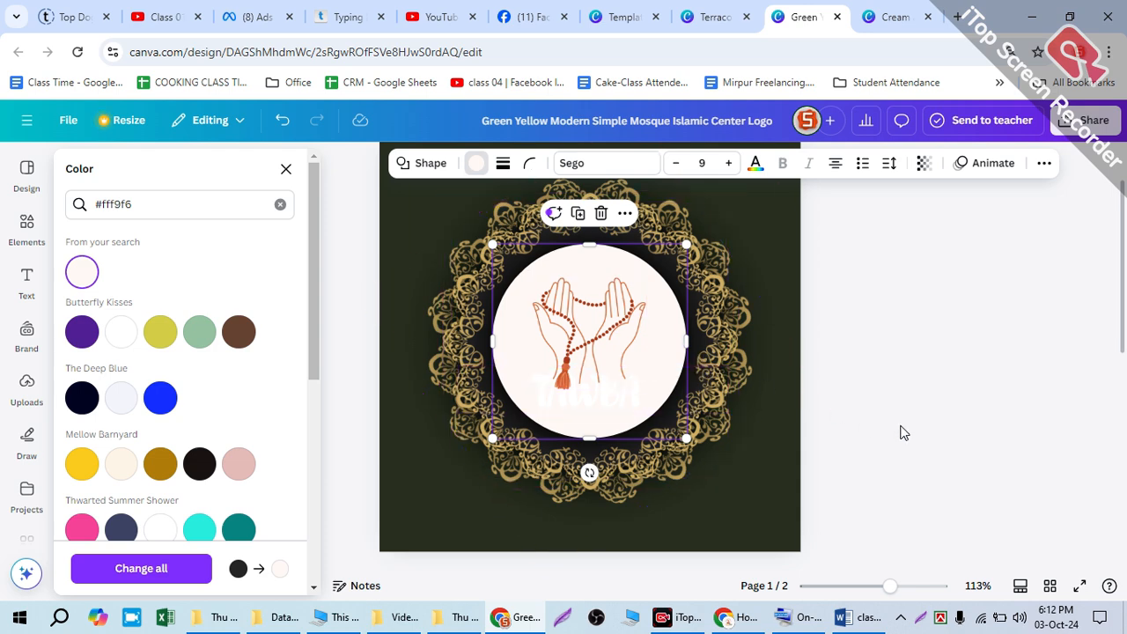
Step: Undo the inner circle's fill colour change and deselect everything
left_click(786, 475)
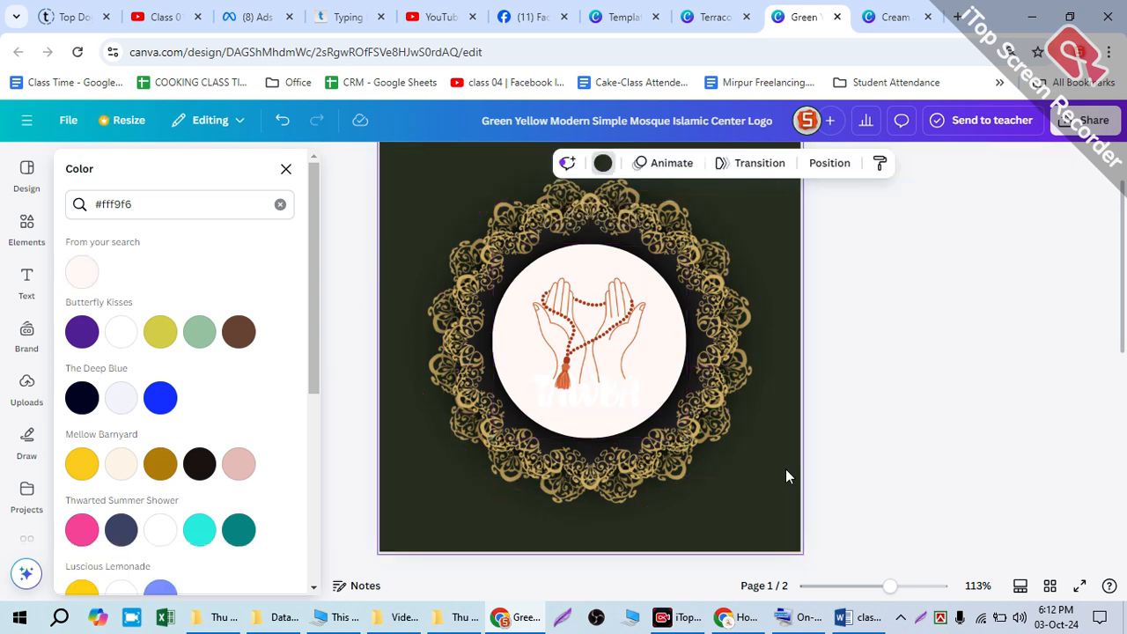
left_click(599, 409)
key("ctrl+z")
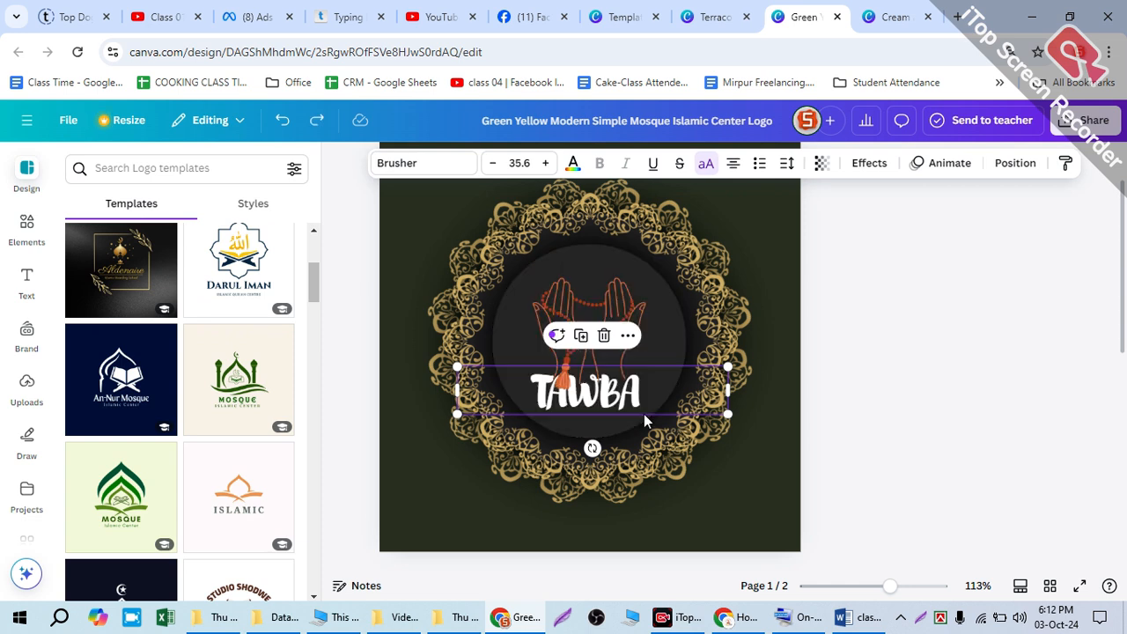
left_click(855, 372)
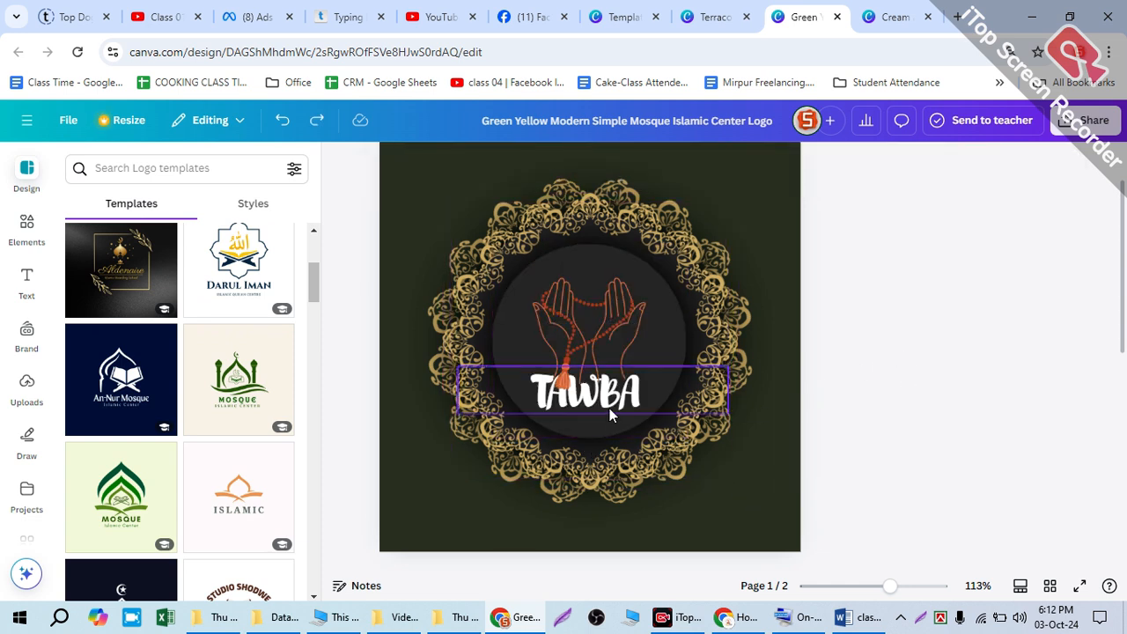
scroll(186, 448, "down", 5)
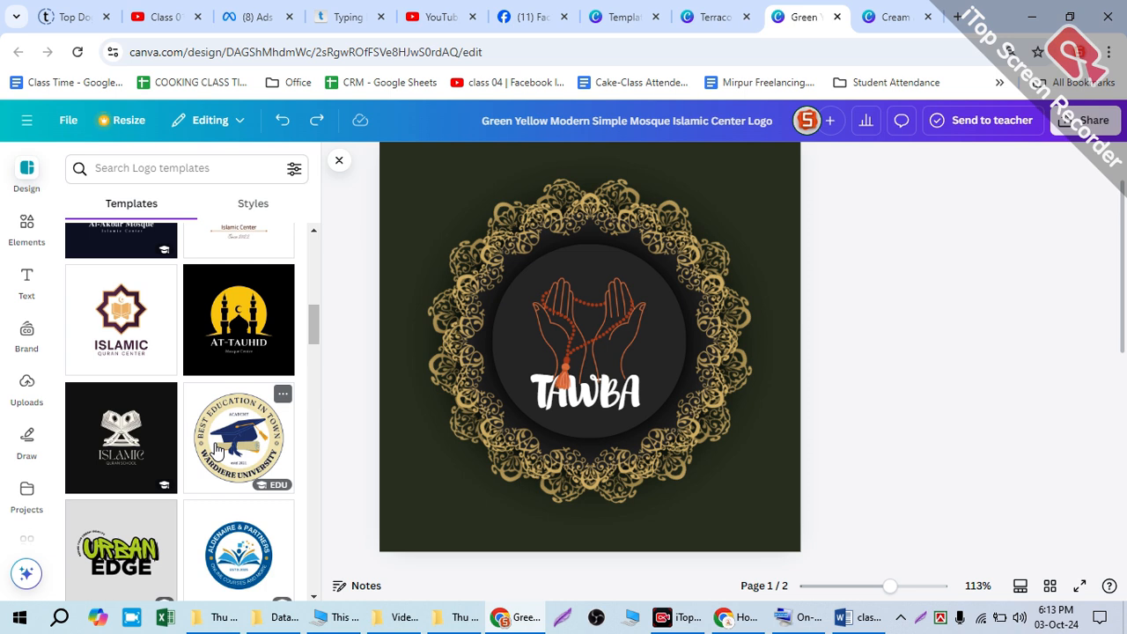
scroll(897, 330, "up", 1)
scroll(902, 332, "down", 1)
scroll(896, 330, "up", 1)
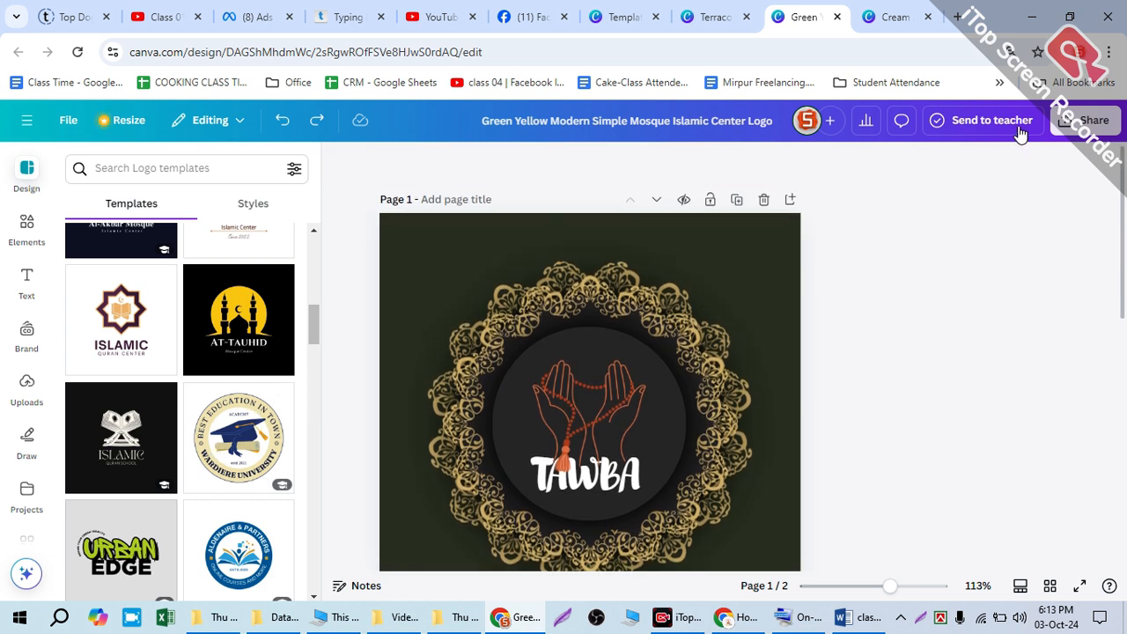
Step: Delete the second page with the Estelle Darcy jewelry logo so only the TAWBA logo page is kept
left_click(1092, 121)
left_click(794, 173)
scroll(792, 353, "down", 2)
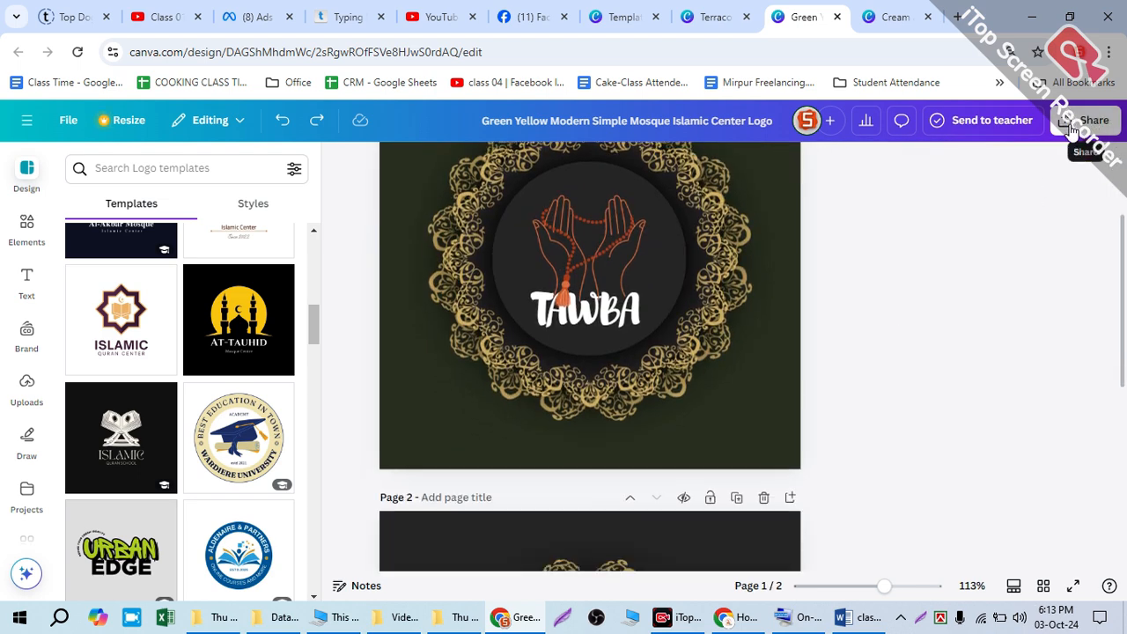
scroll(848, 375, "down", 3)
scroll(739, 379, "up", 2)
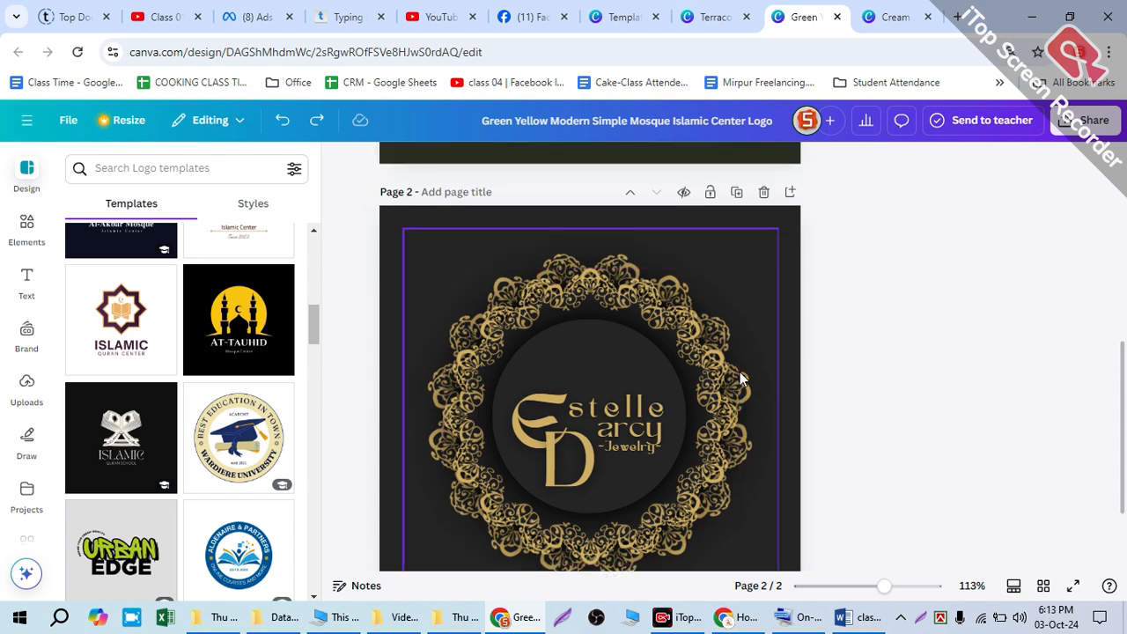
left_click(764, 333)
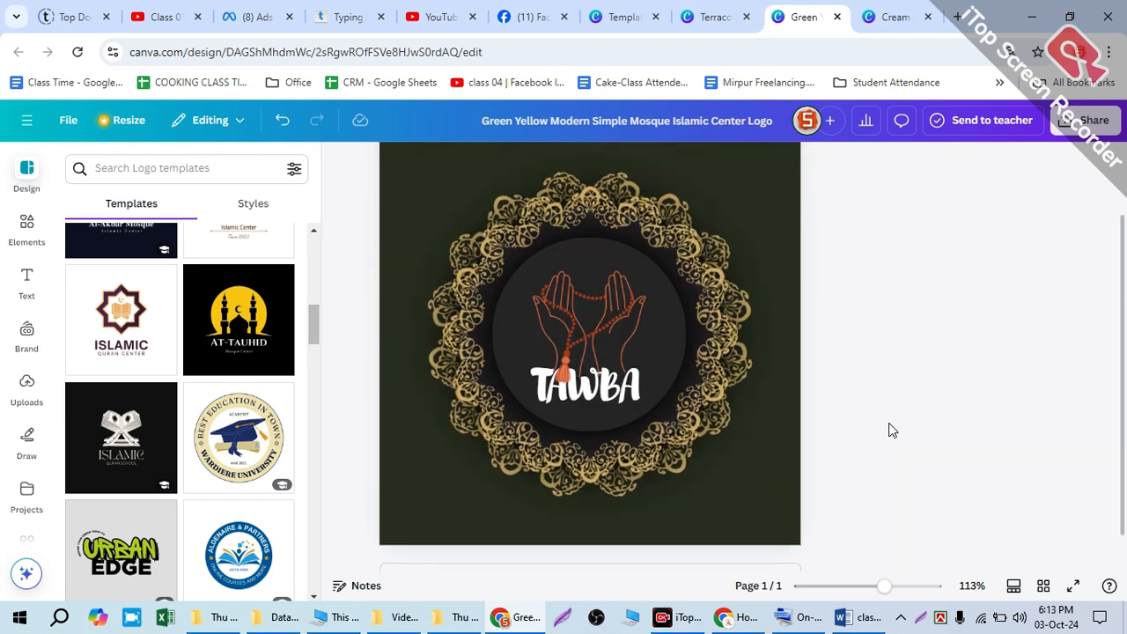
Step: Download the TAWBA logo design as a JPG with the quality set to 100
left_click(1089, 123)
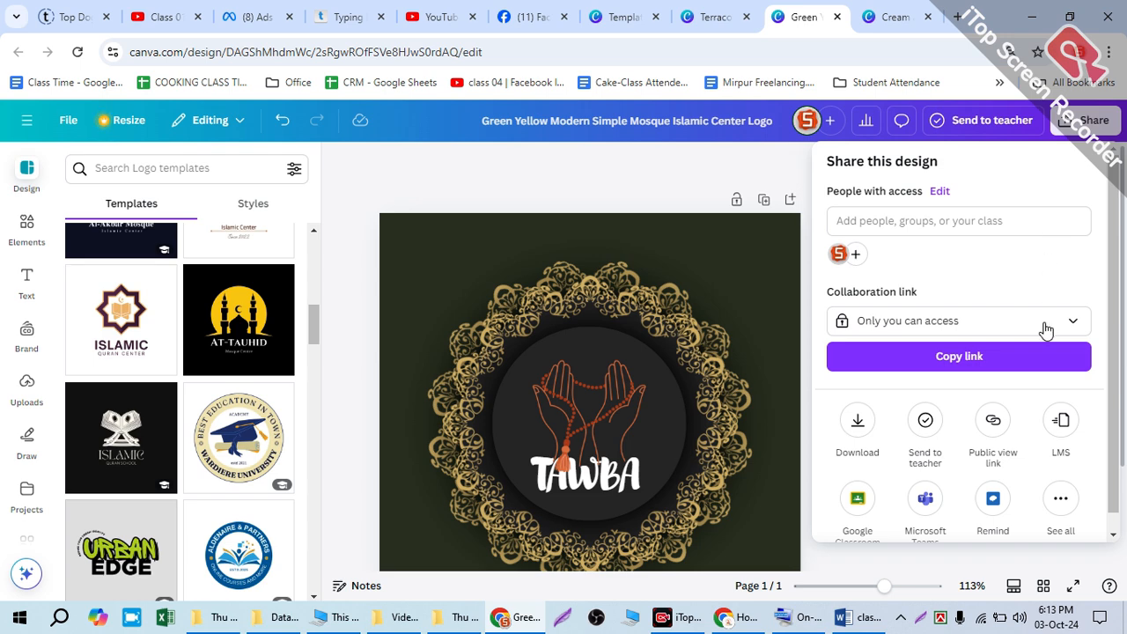
scroll(943, 317, "down", 1)
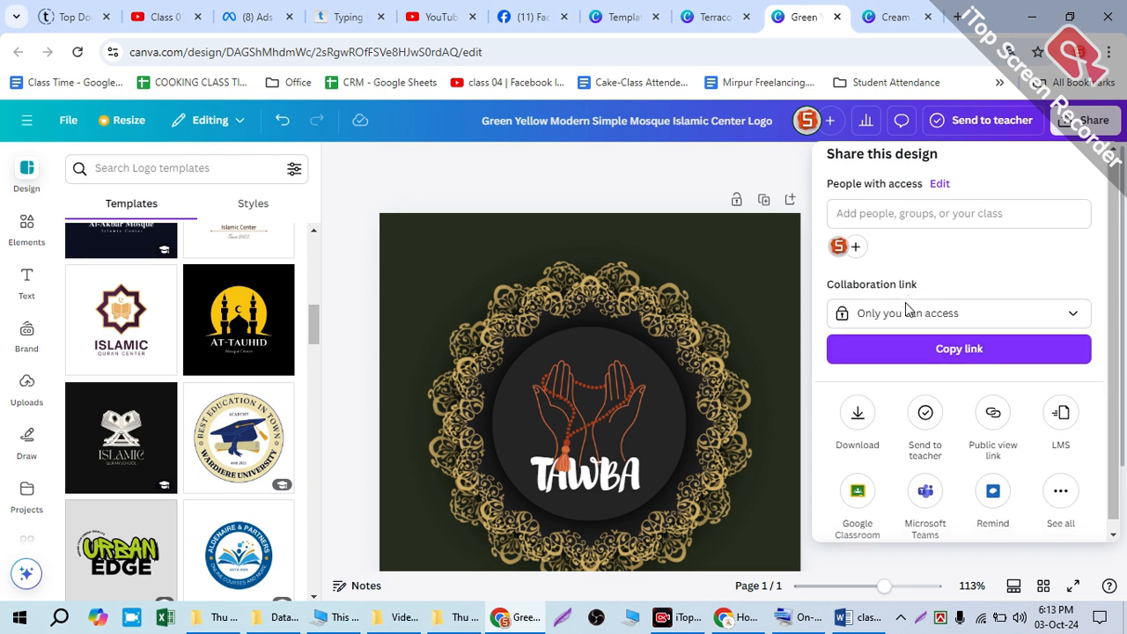
left_click(853, 410)
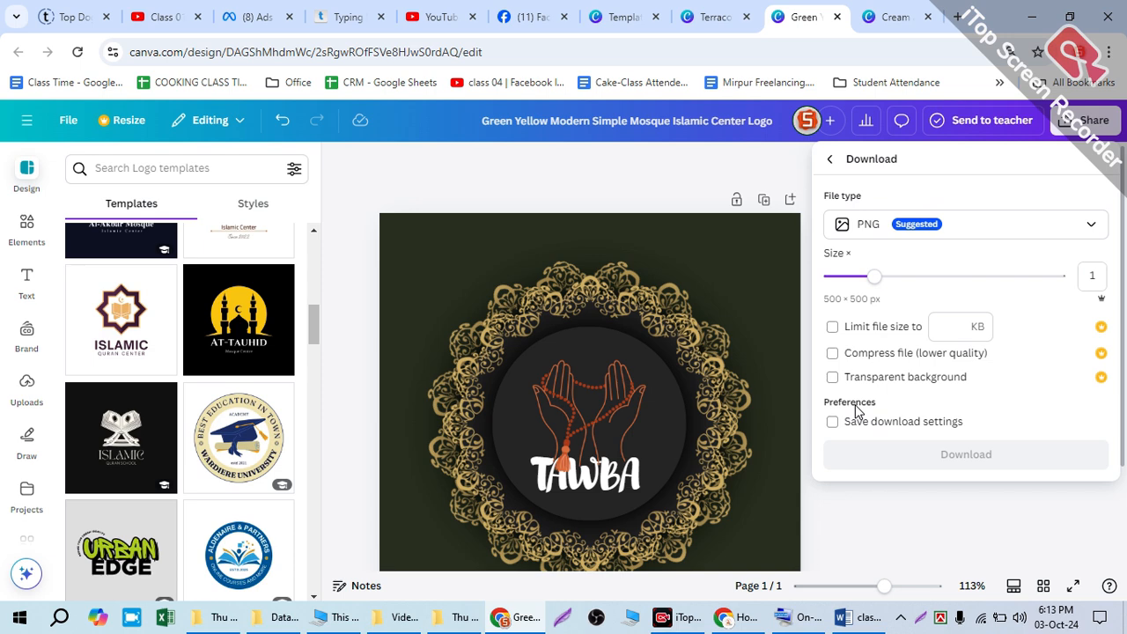
left_click(839, 227)
left_click(863, 268)
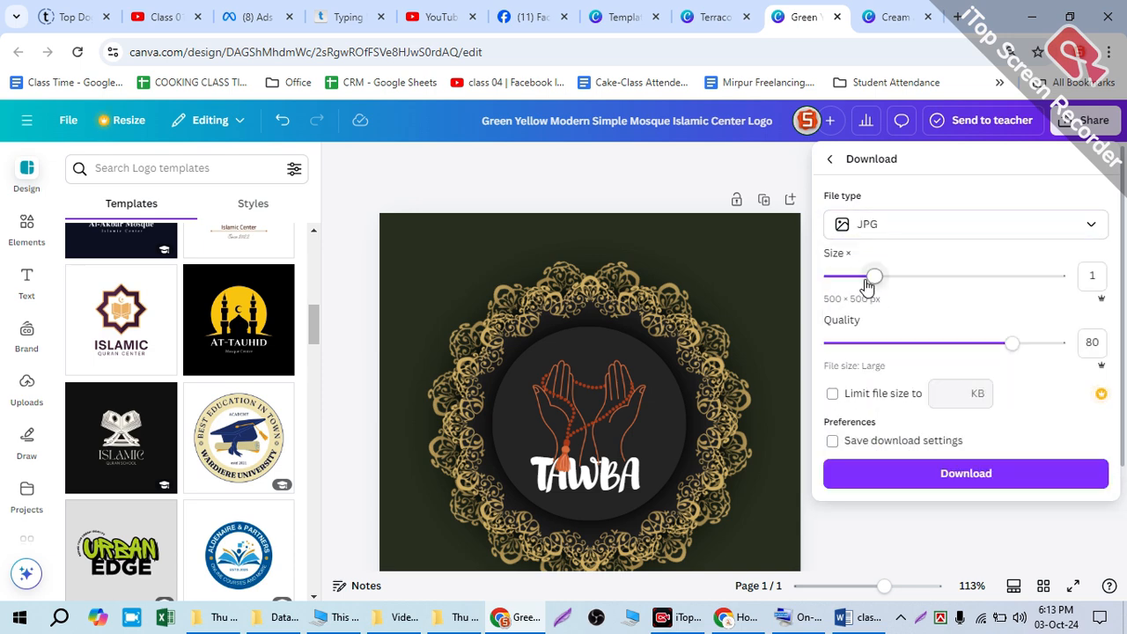
left_click_drag(1013, 342, 1058, 343)
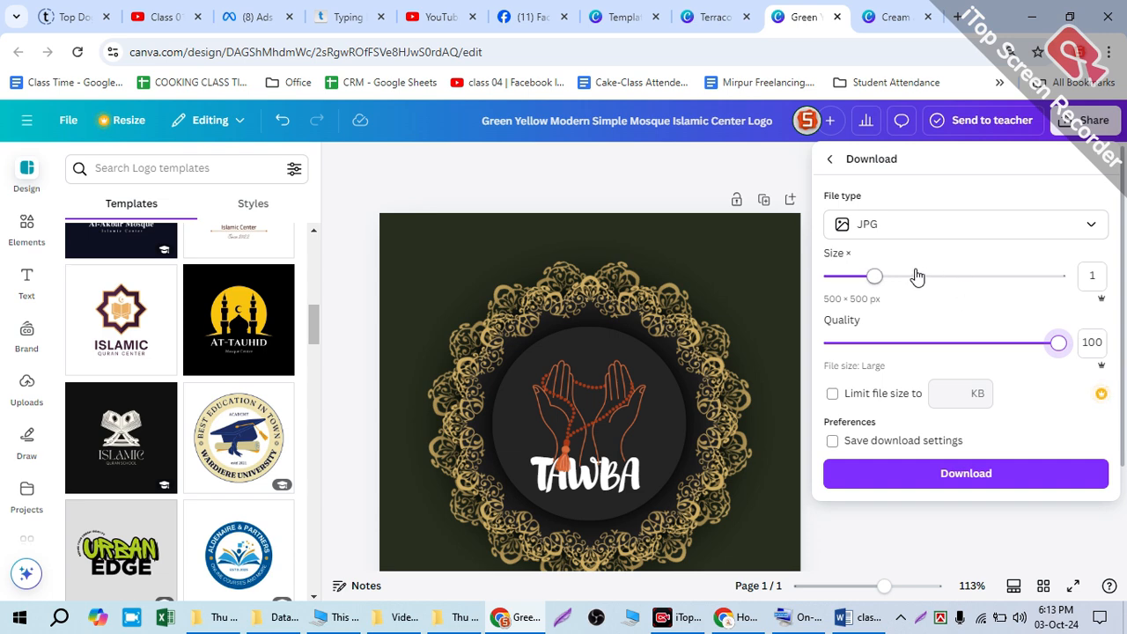
left_click(983, 474)
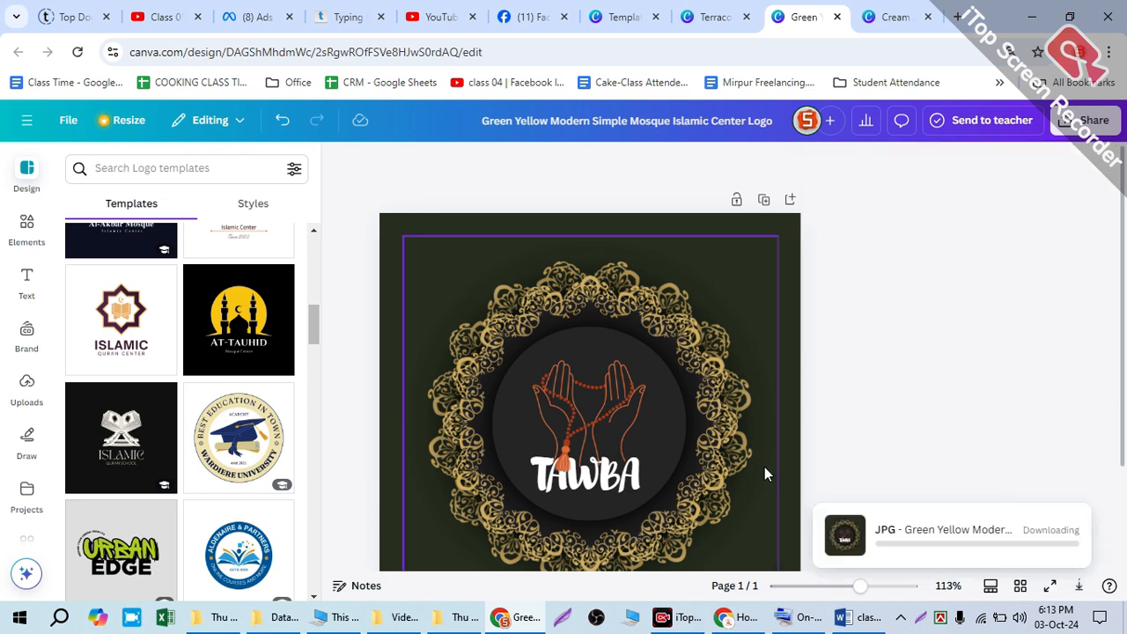
scroll(766, 463, "down", 2)
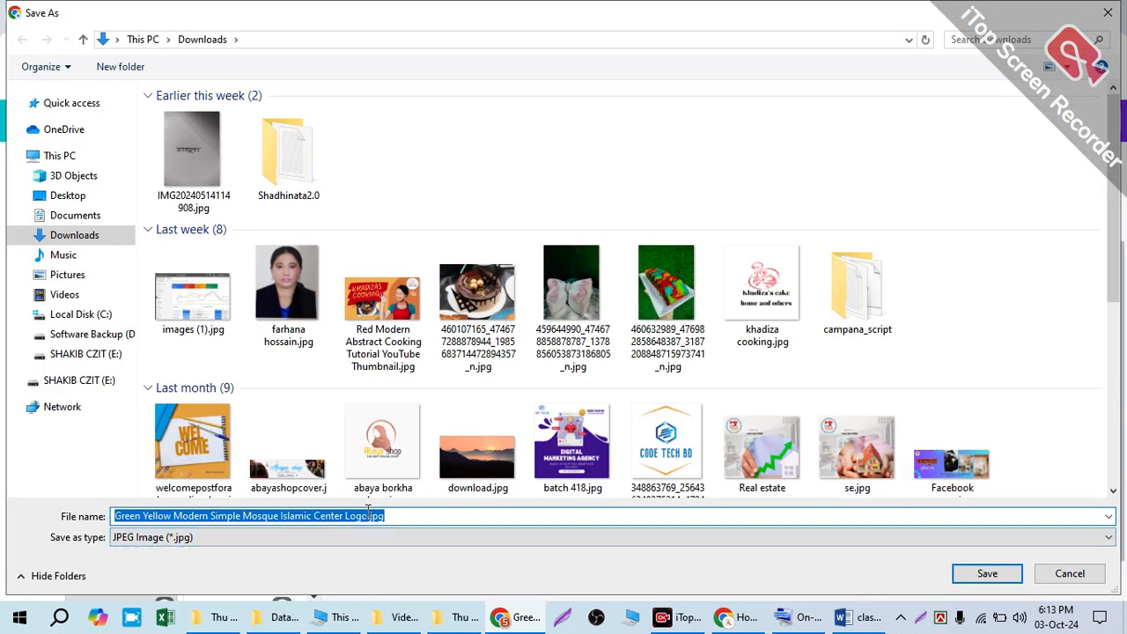
Step: Save the image in Downloads as "Tawba Lolo .jpg" and show the browser's recent download history
left_click(360, 509)
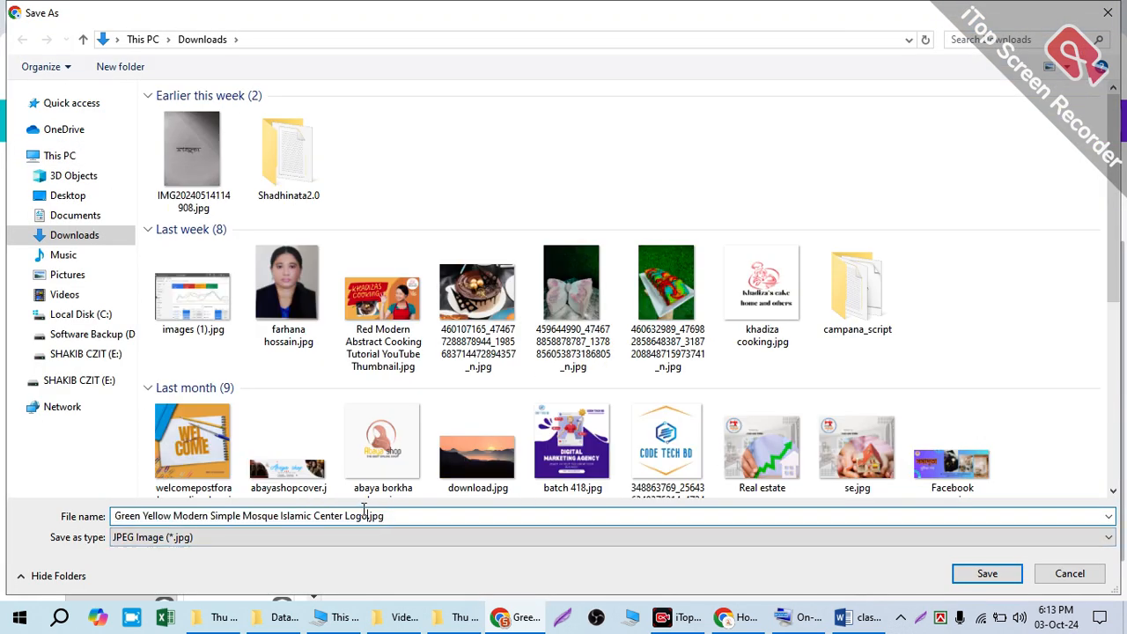
left_click_drag(363, 508, 46, 518)
key("BackSpace")
type("T")
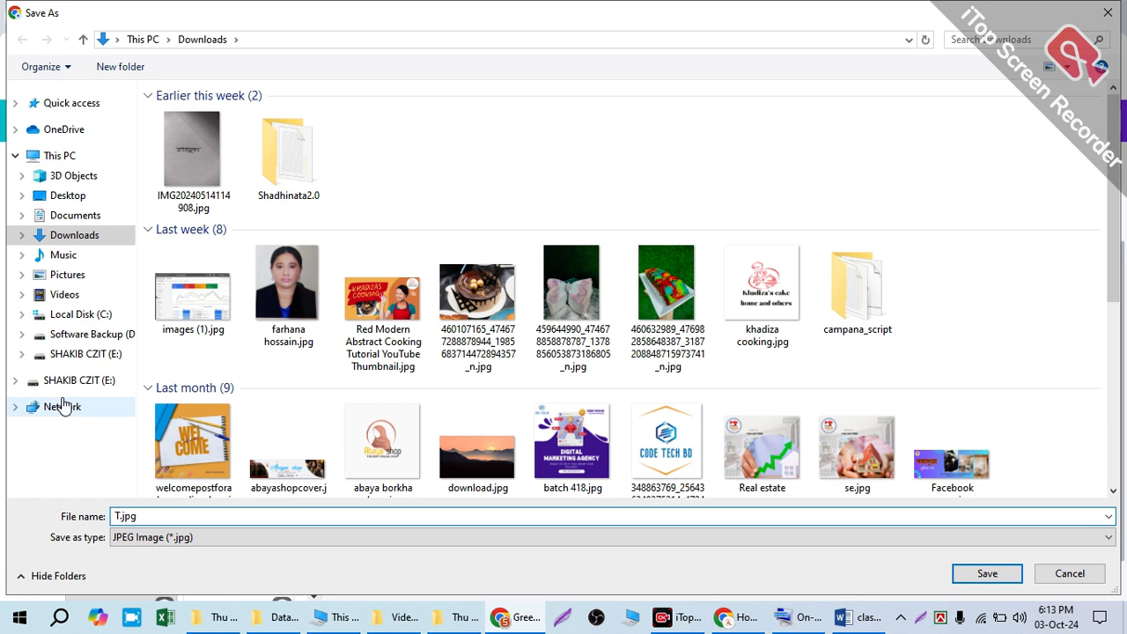
type("aw")
key("BackSpace")
key("BackSpace")
key("BackSpace")
type("olo")
key("Return")
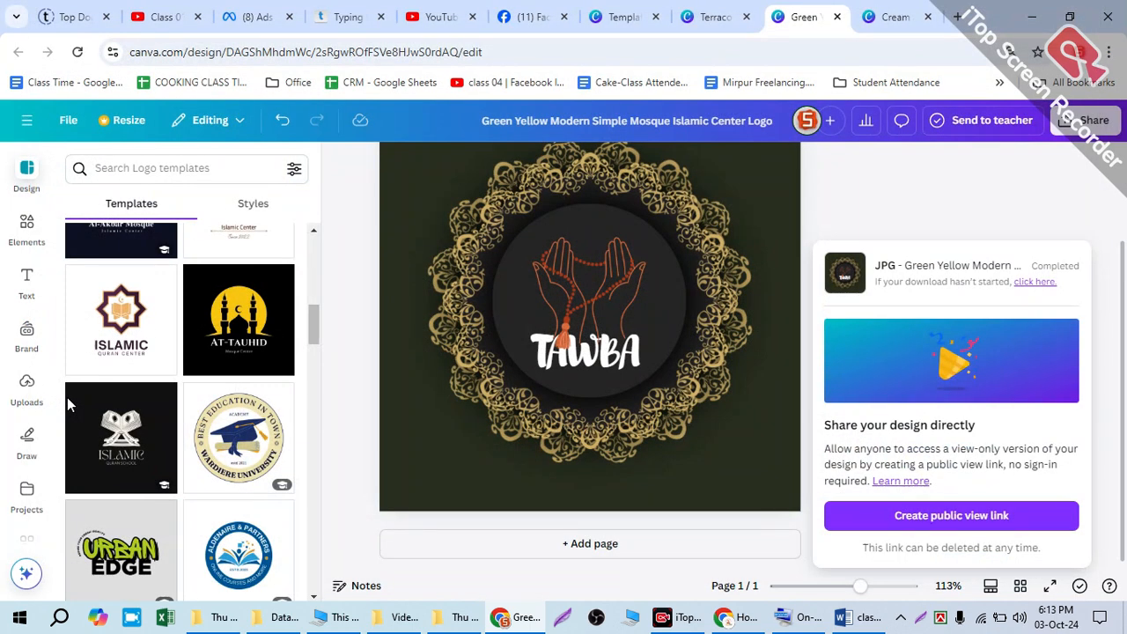
left_click(1062, 58)
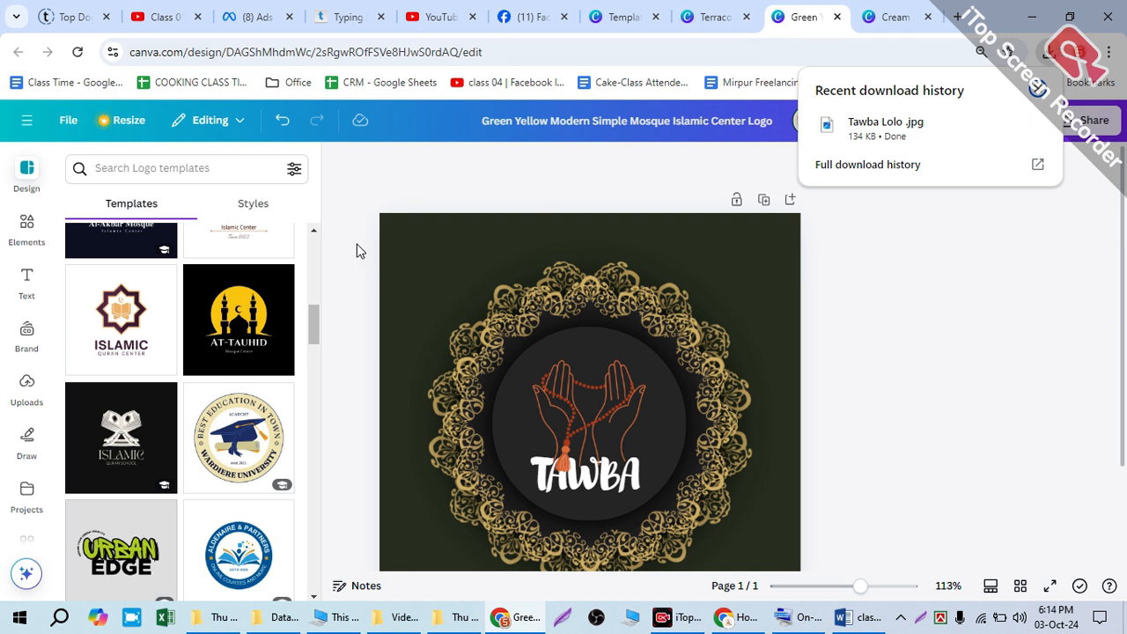
Step: Return to the Canva home page from the open template page and close all browser tabs after it
left_click(590, 16)
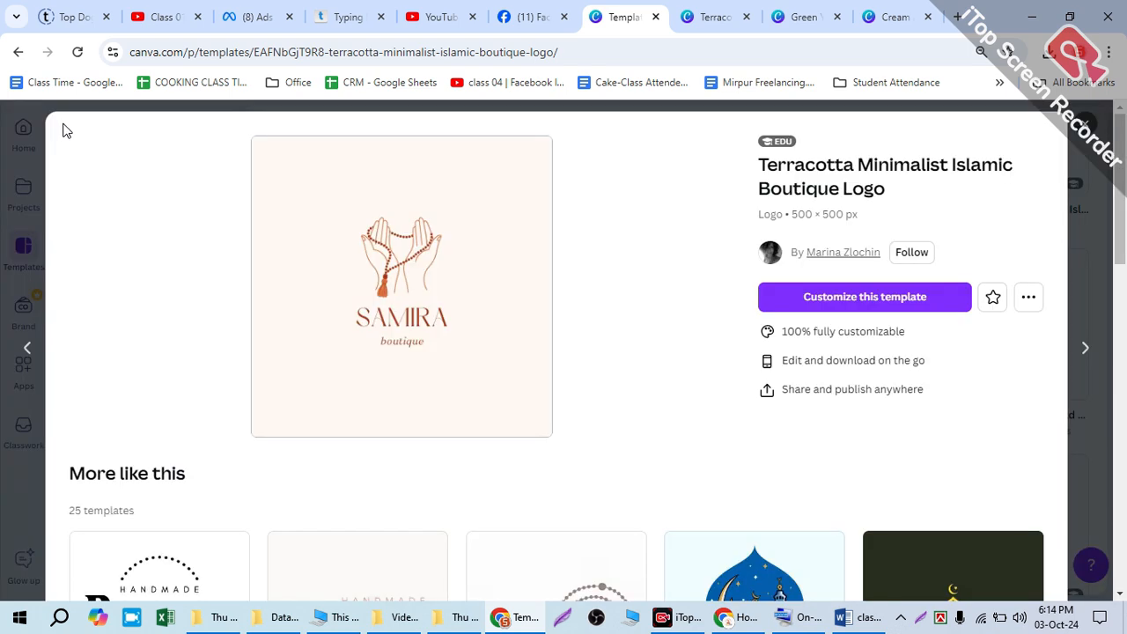
left_click(25, 129)
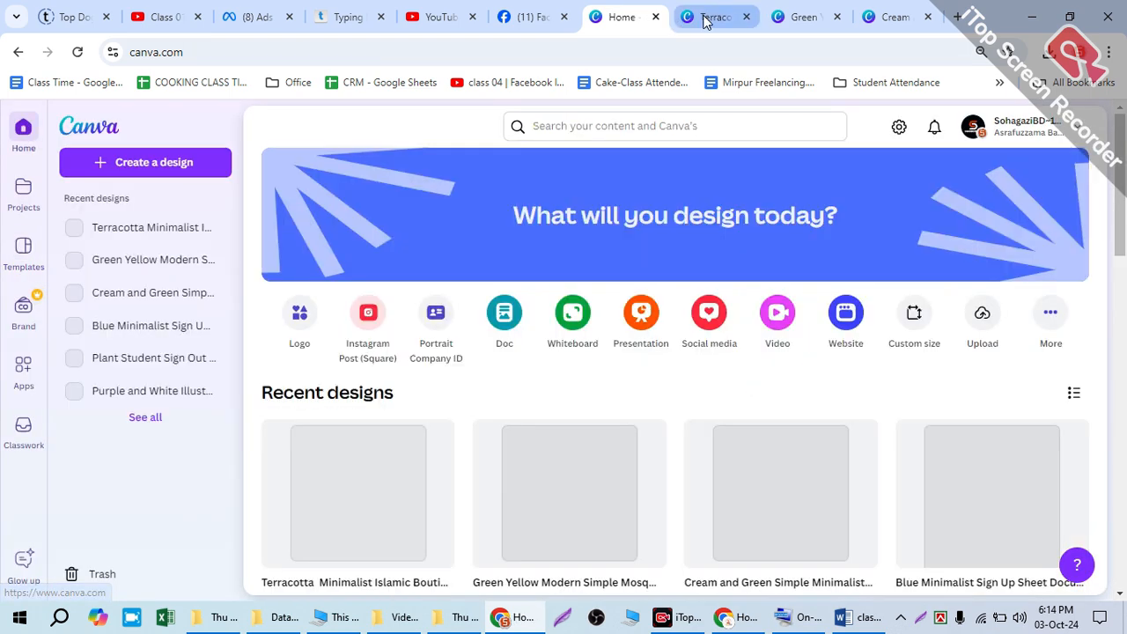
right_click(599, 19)
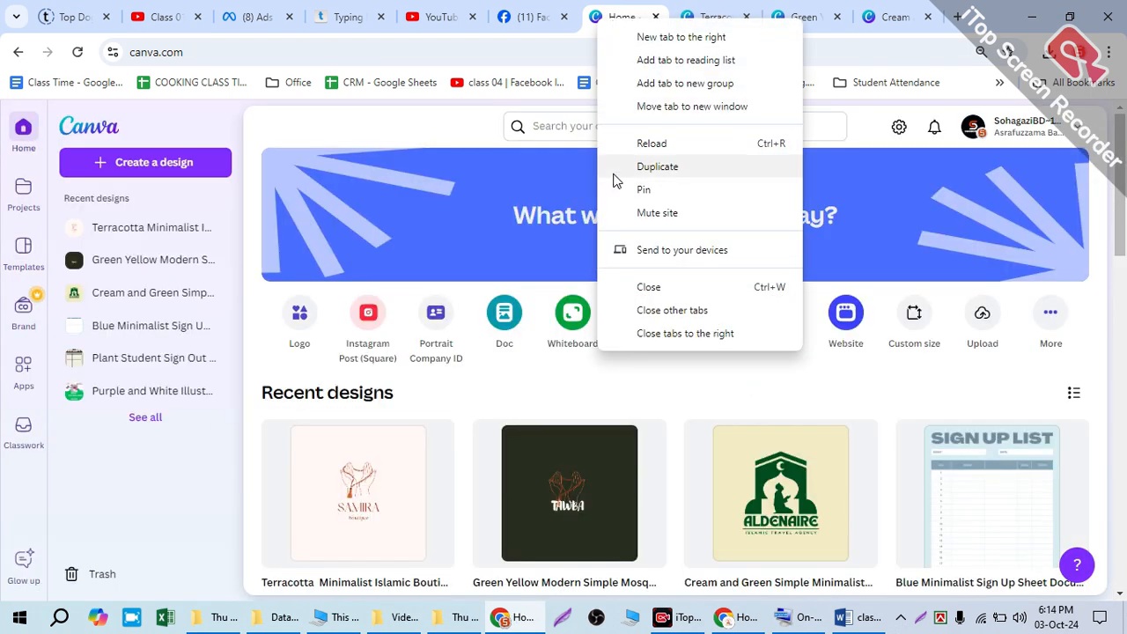
left_click(654, 332)
Step: Search Canva for "cover design for islamic page" and limit the results to Canva Templates
left_click(615, 125)
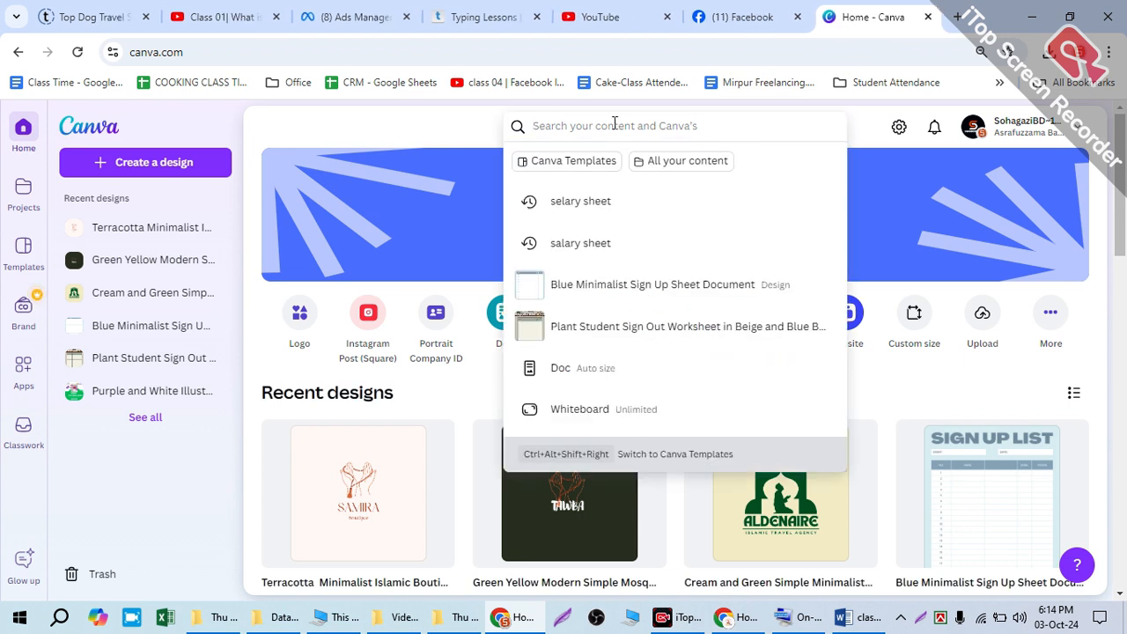
type("lo")
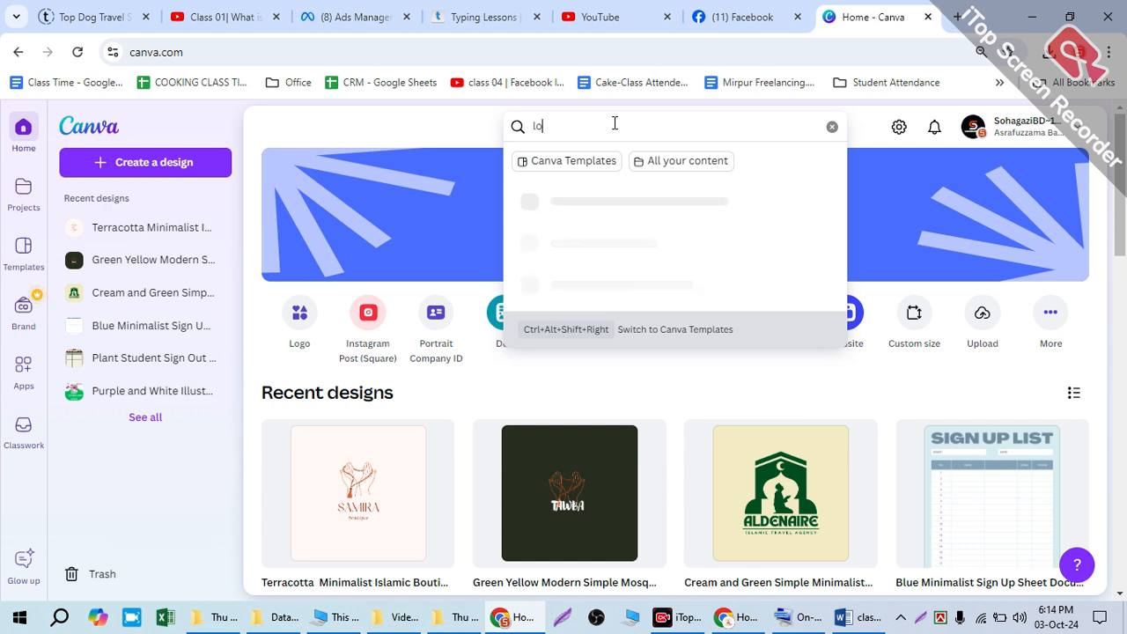
key("BackSpace")
type("cov")
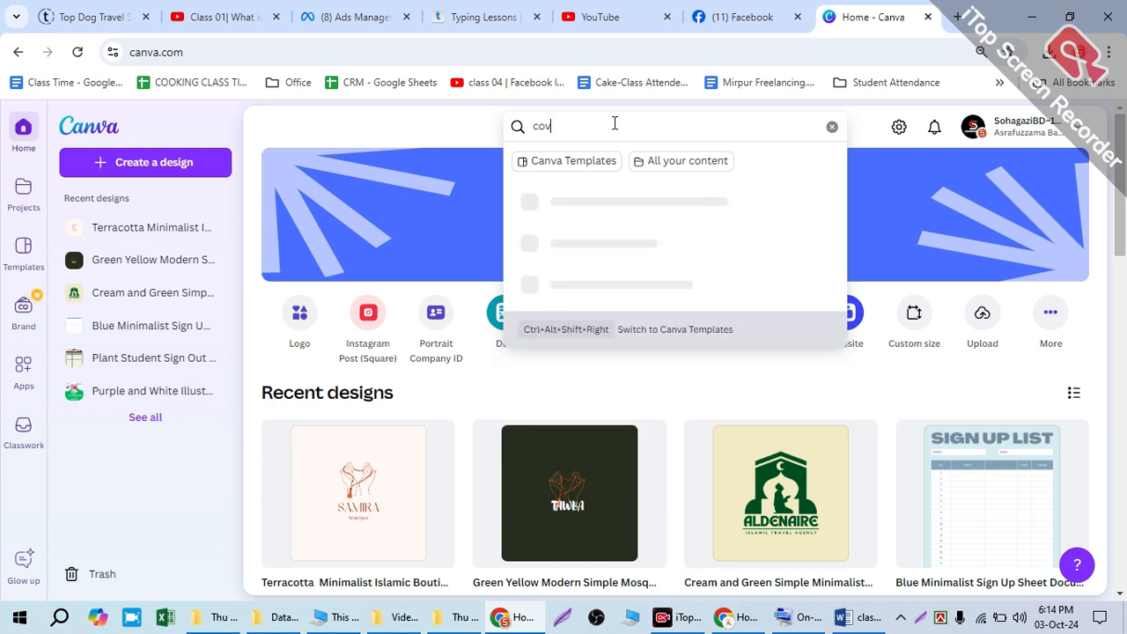
type("er des")
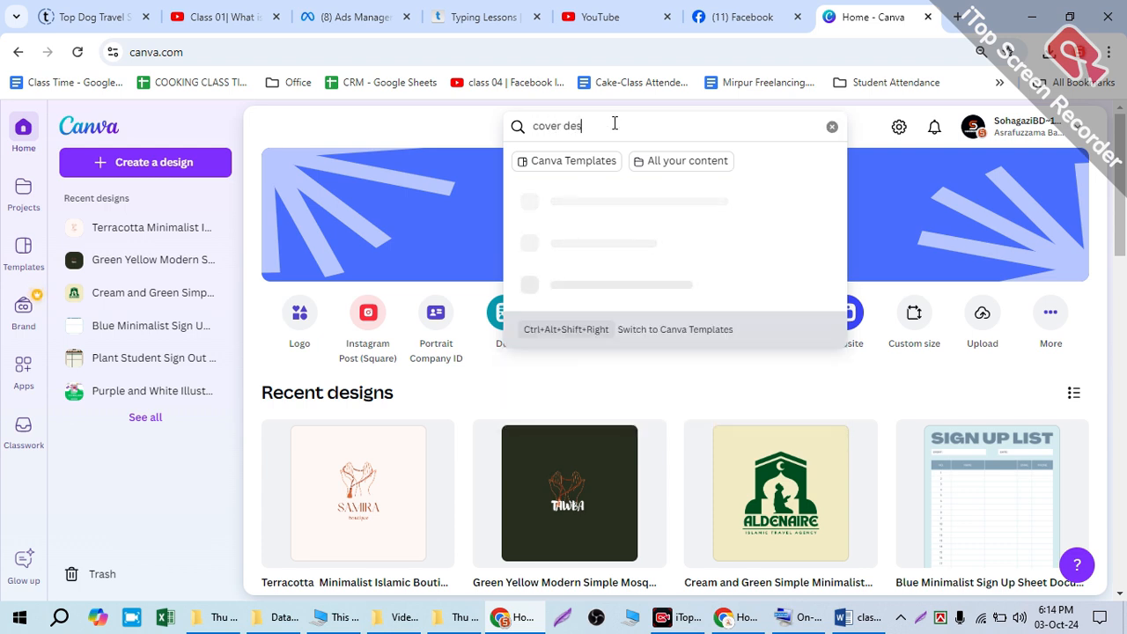
type("ign for")
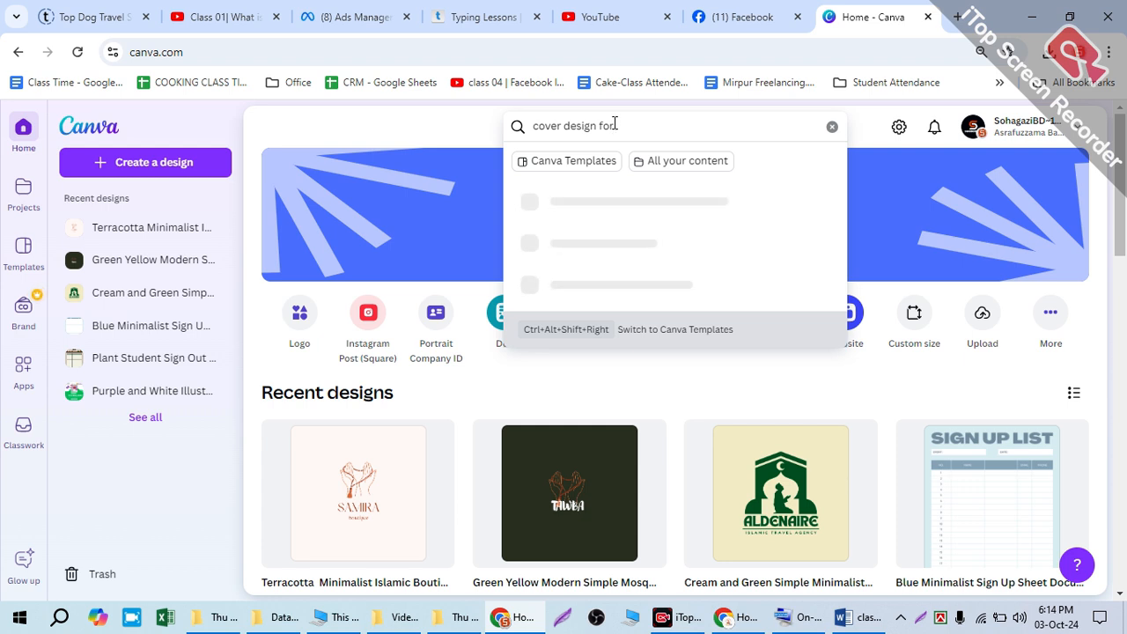
type(" islamic page")
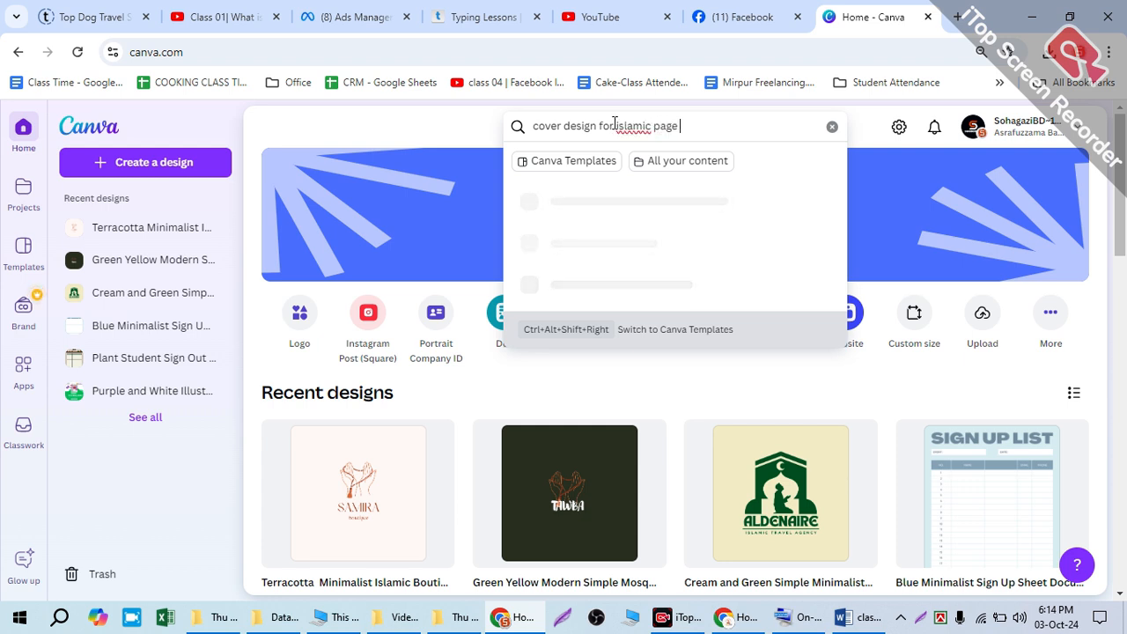
key("Return")
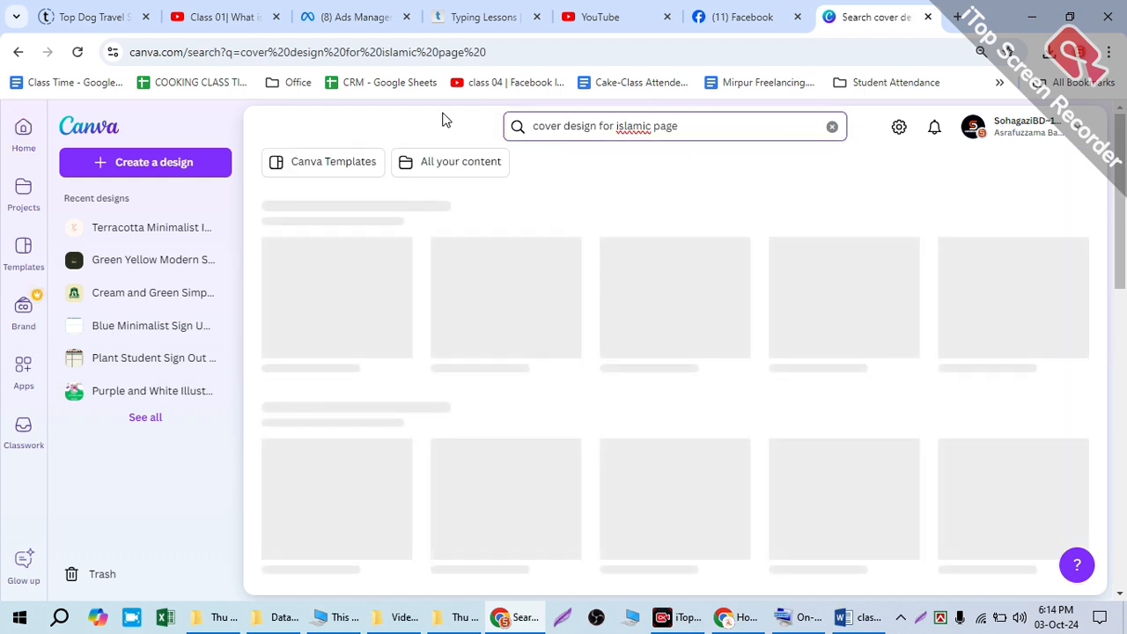
left_click(326, 167)
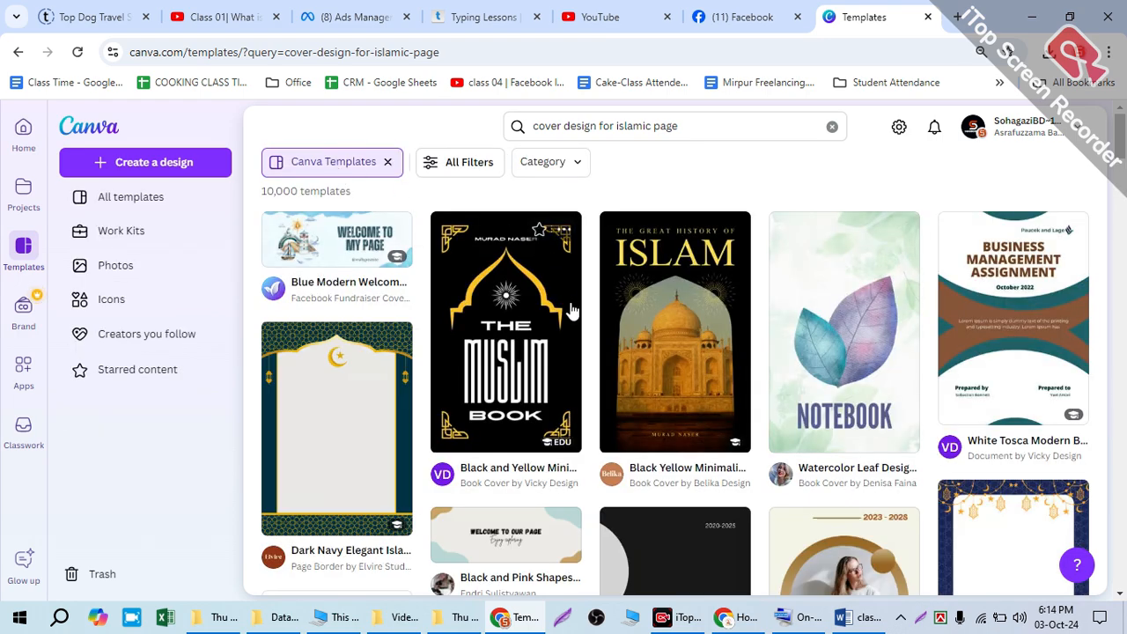
Step: Browse the template results and refine the search to "cover design for islamic facebook page"
scroll(337, 415, "down", 1)
scroll(736, 308, "down", 10)
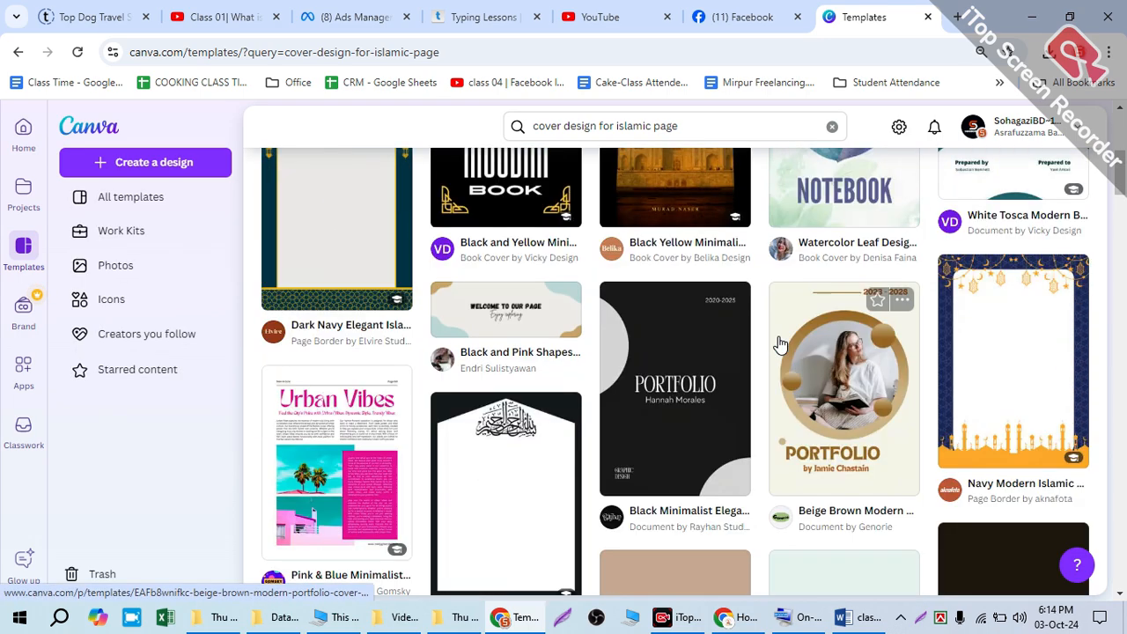
scroll(724, 298, "up", 11)
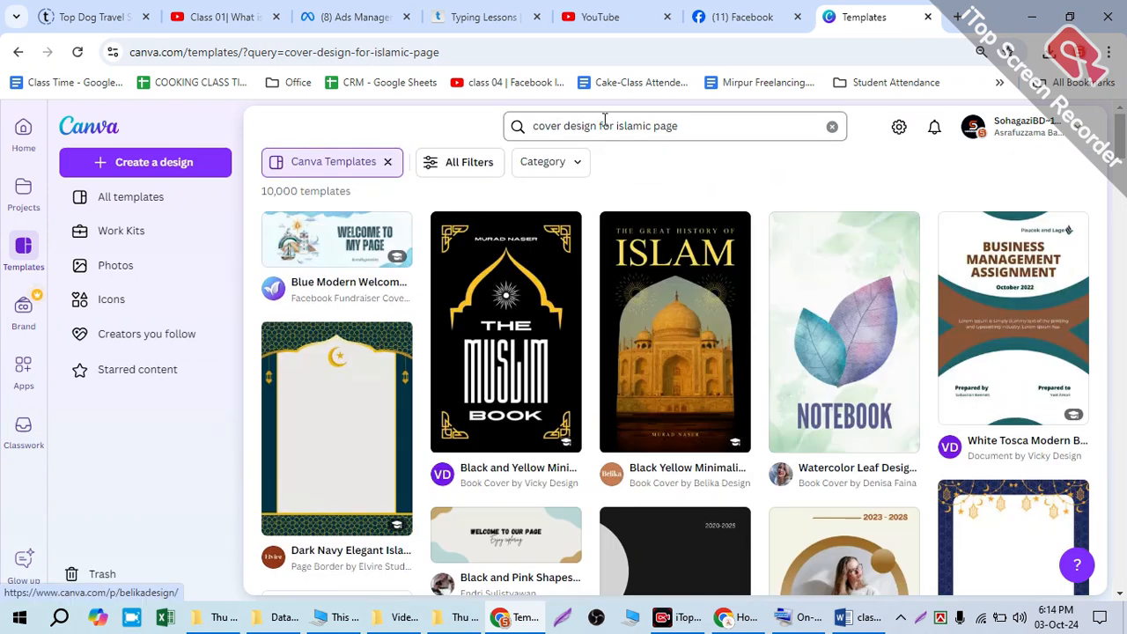
double_click(681, 125)
left_click(654, 124)
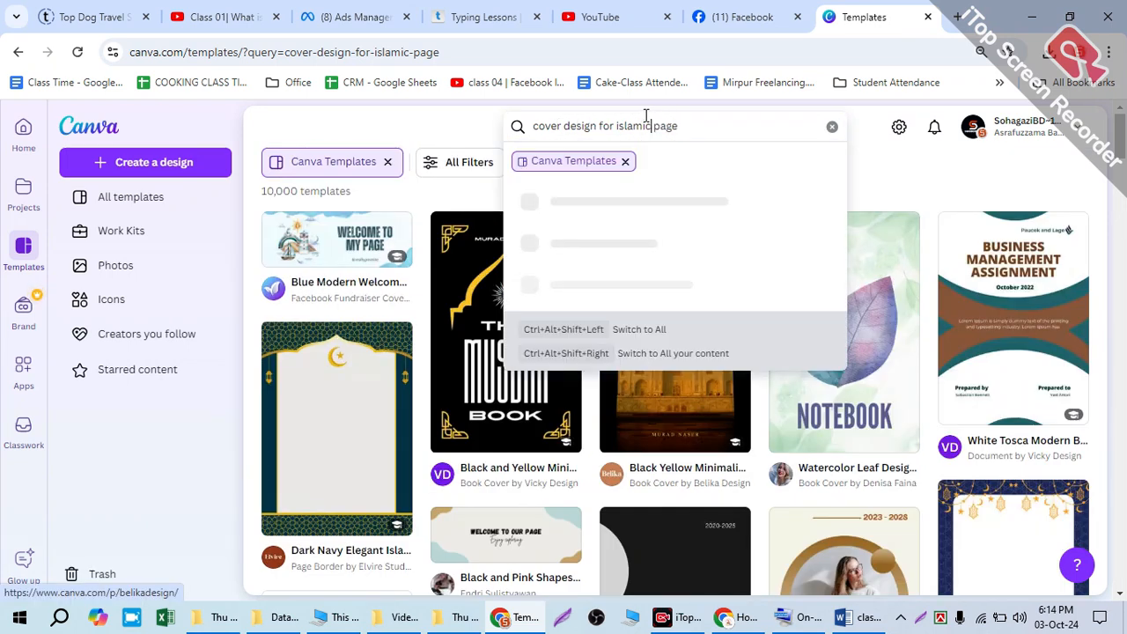
type("facebook")
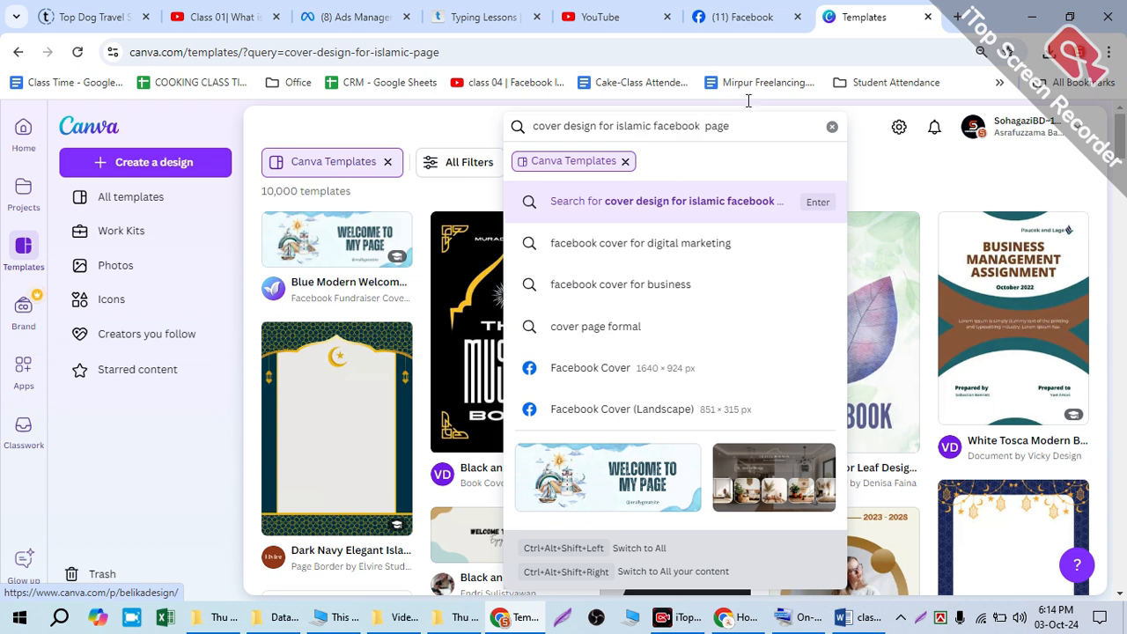
key("Return")
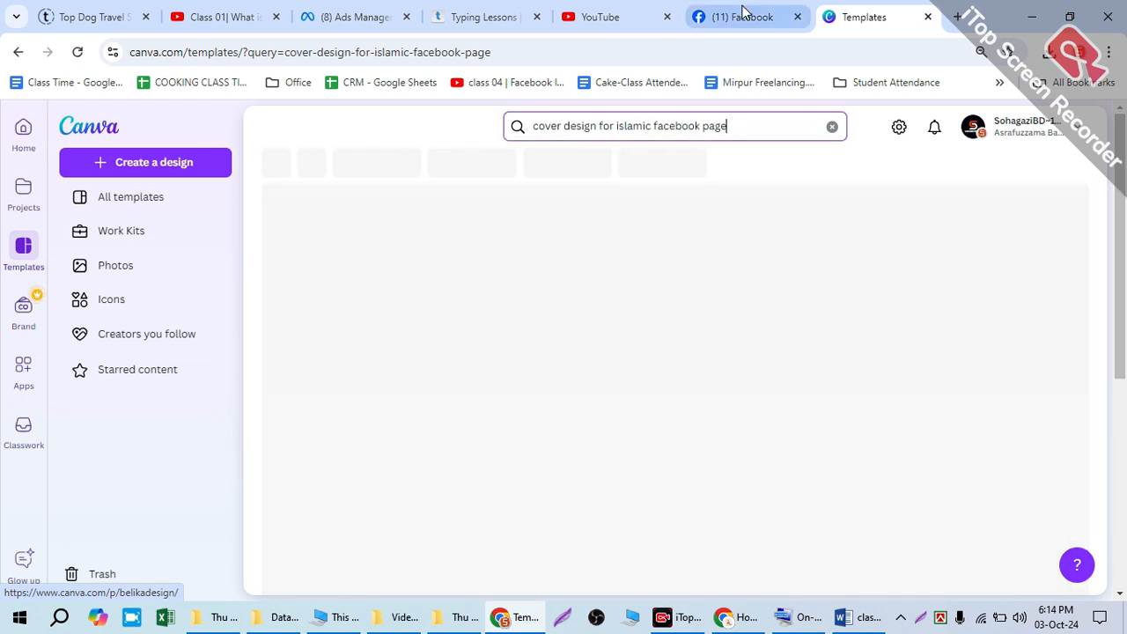
Step: View the Skill And Technology Institute-Mirpur Facebook page's cover photo full size, close it, and open a new browser tab
left_click(745, 16)
left_click(490, 242)
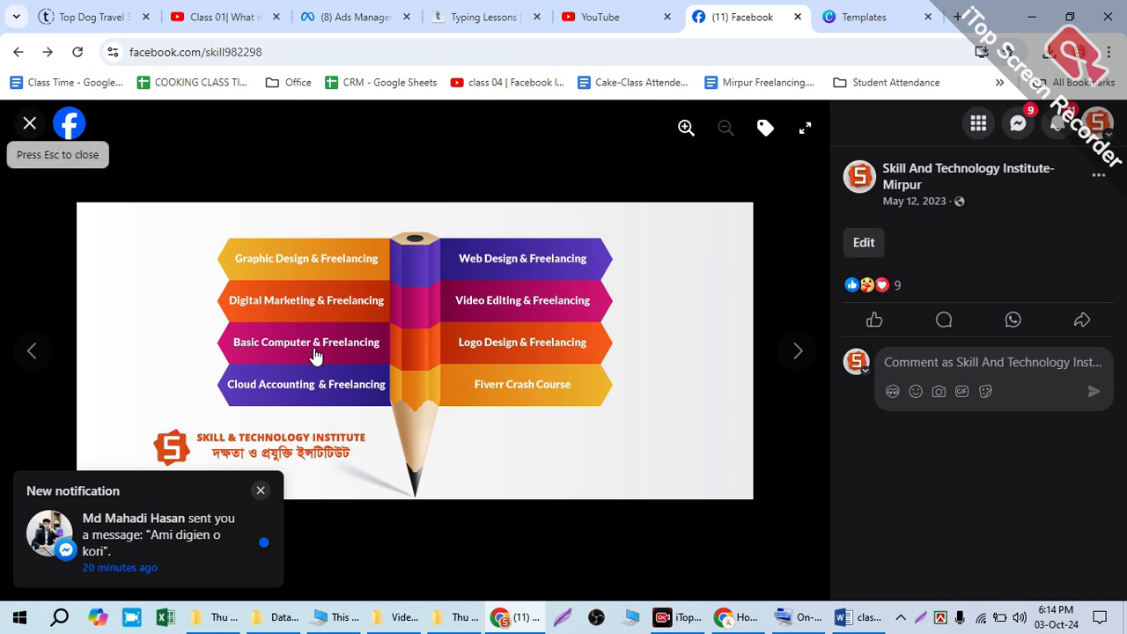
left_click(29, 123)
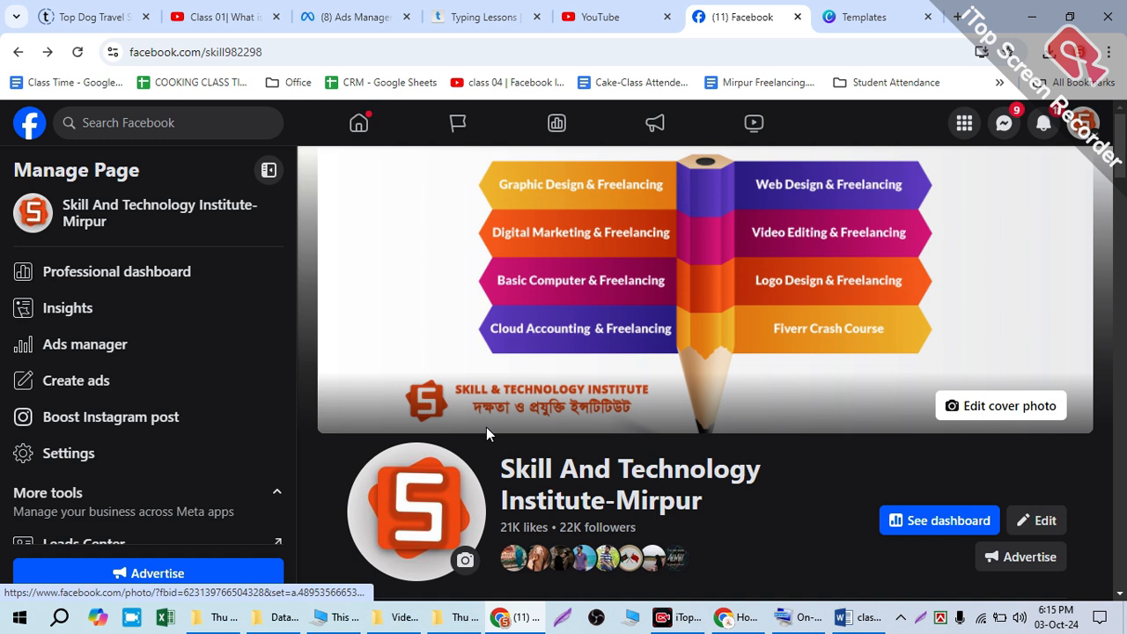
left_click(958, 17)
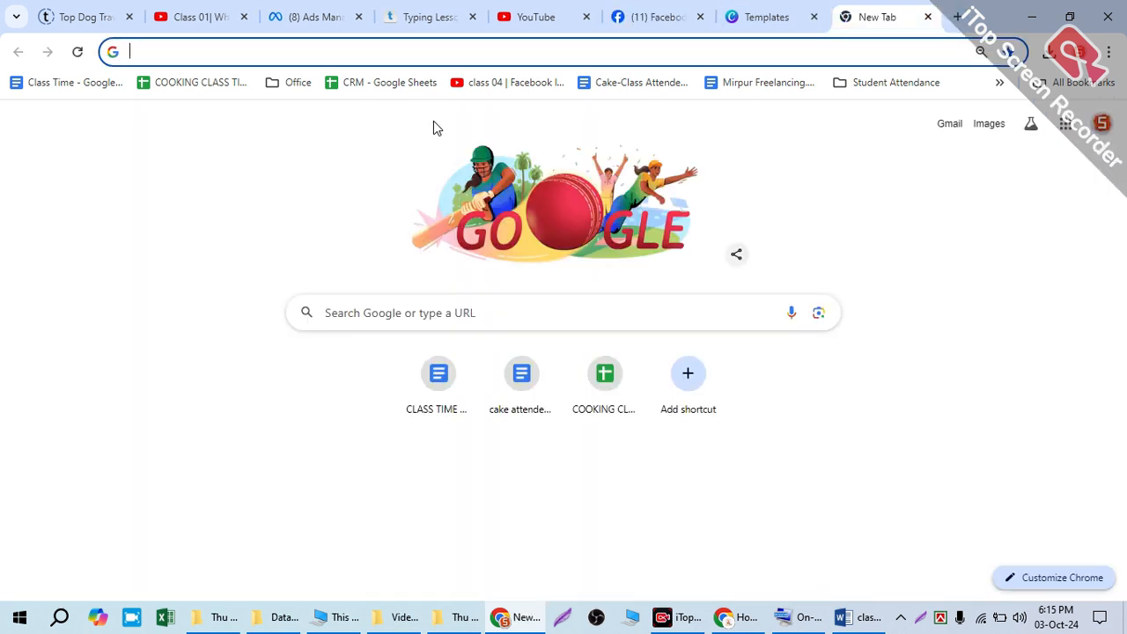
type("pafe")
key("BackSpace")
key("BackSpace")
type("cen")
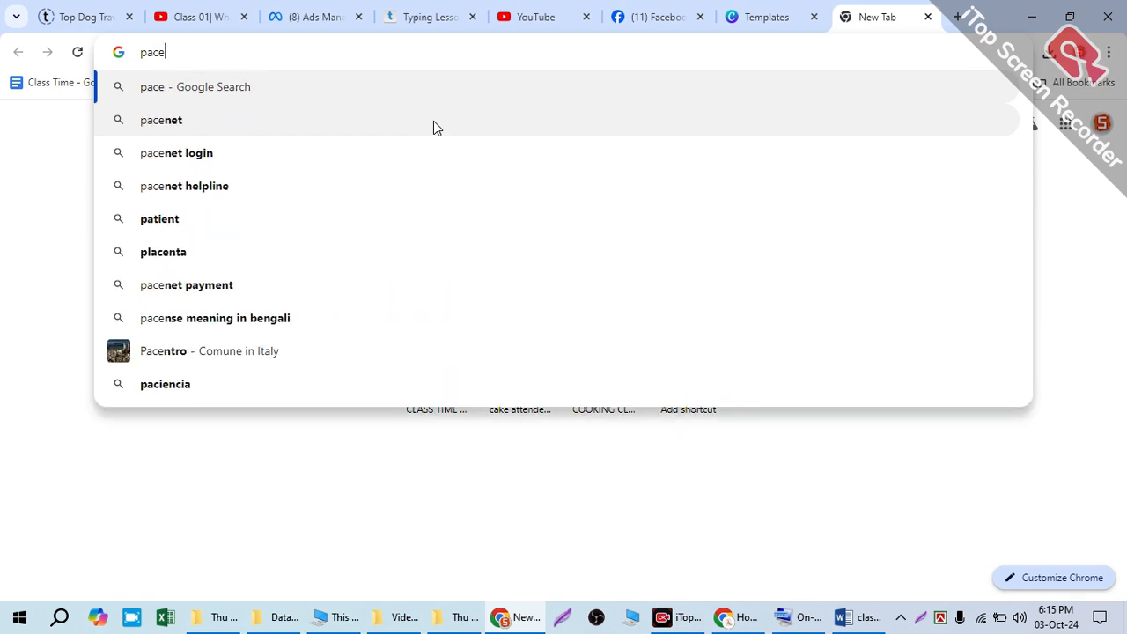
key("BackSpace")
key("BackSpace")
key("BackSpace")
key("BackSpace")
key("BackSpace")
Step: Search Google for "facebook logo size for page"
type("facebook ")
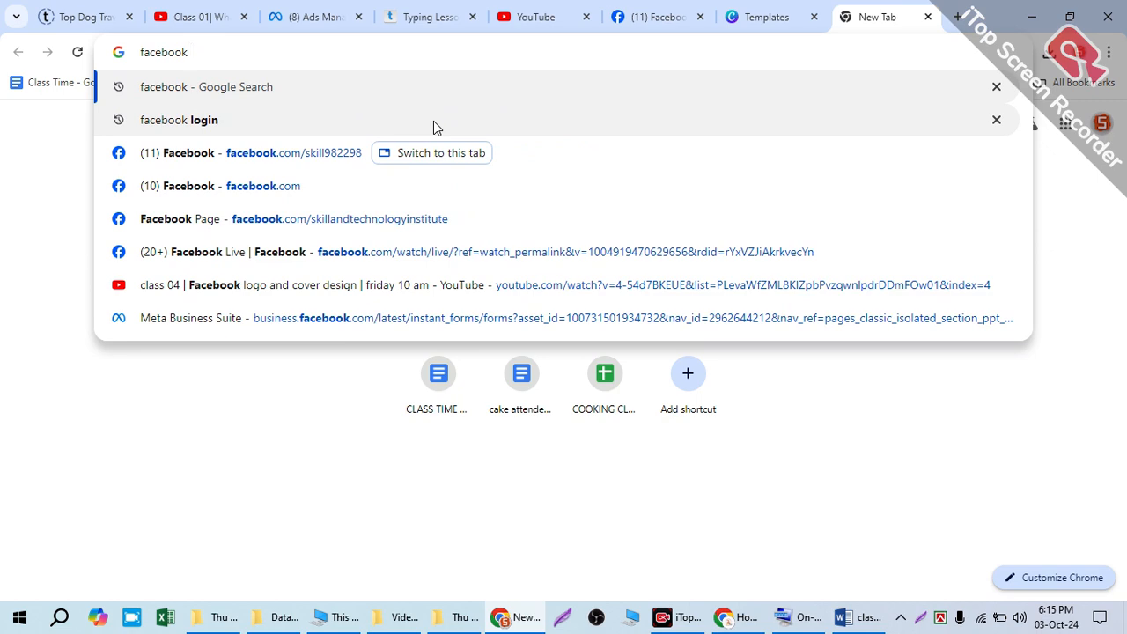
type("logo sic")
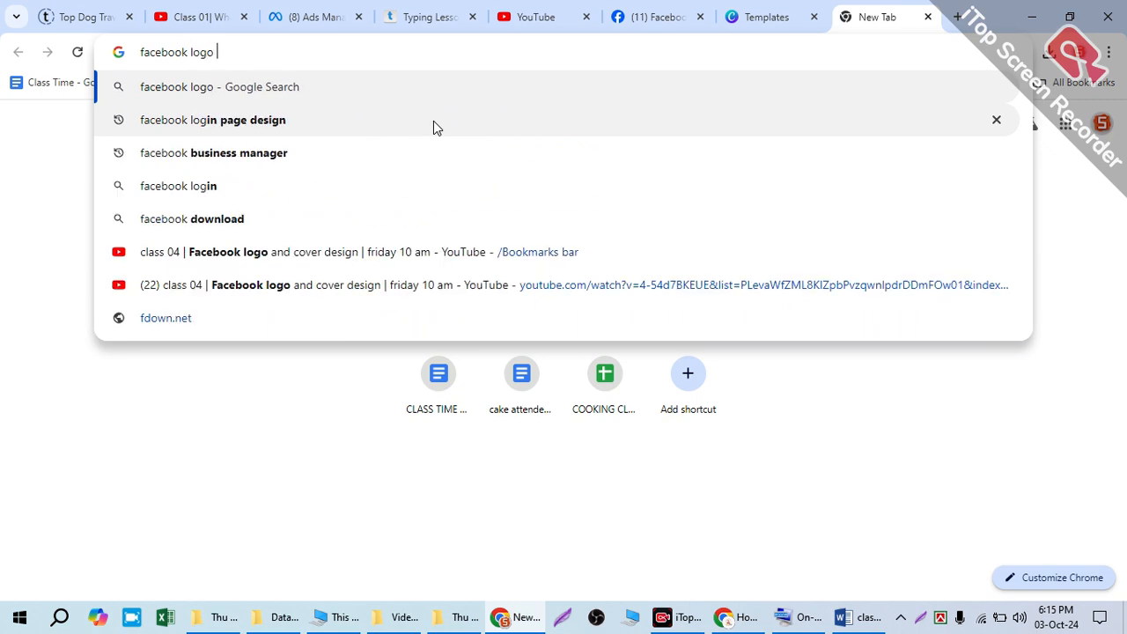
key("BackSpace")
type("ze f")
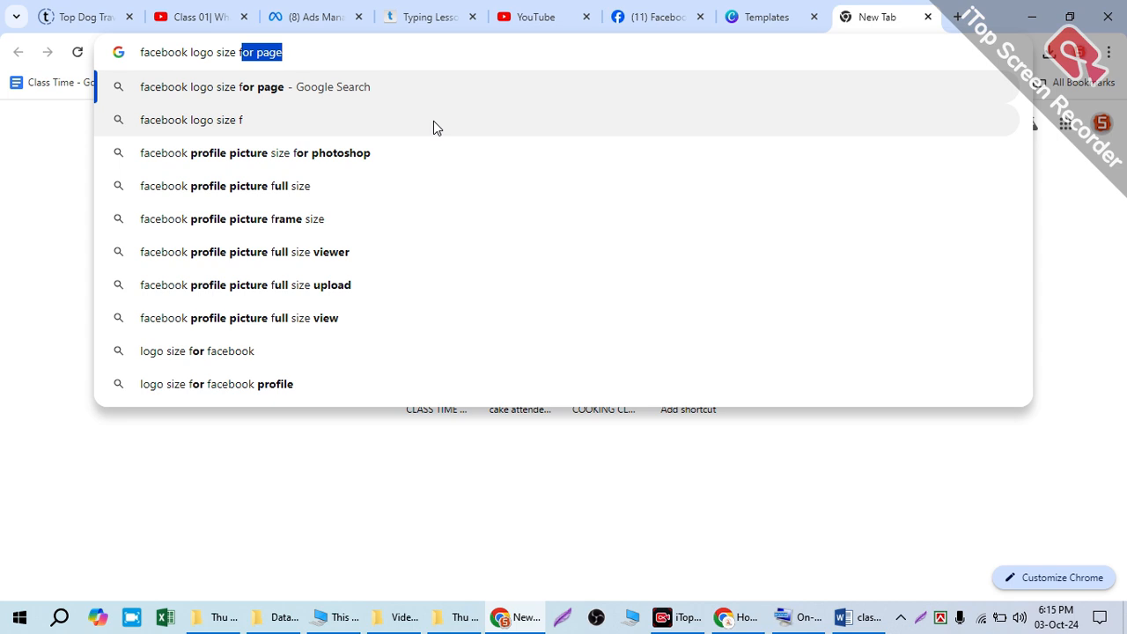
key("Return")
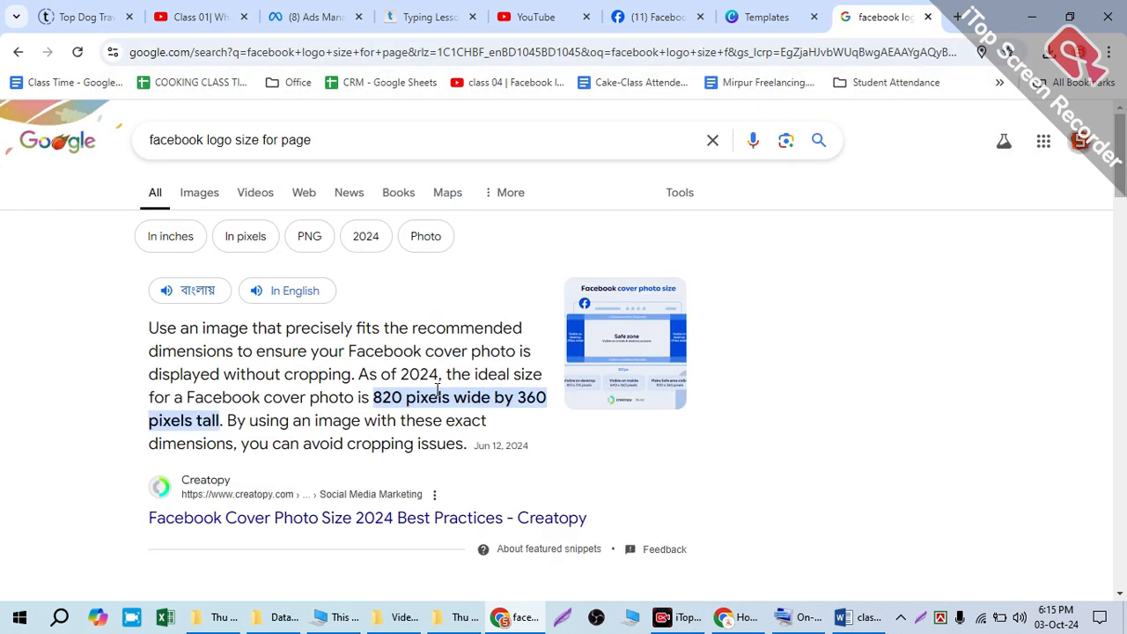
Step: Skim the search results and change the Google query to the suggested "facebook profile picture size ratio"
scroll(414, 379, "down", 2)
scroll(422, 361, "up", 2)
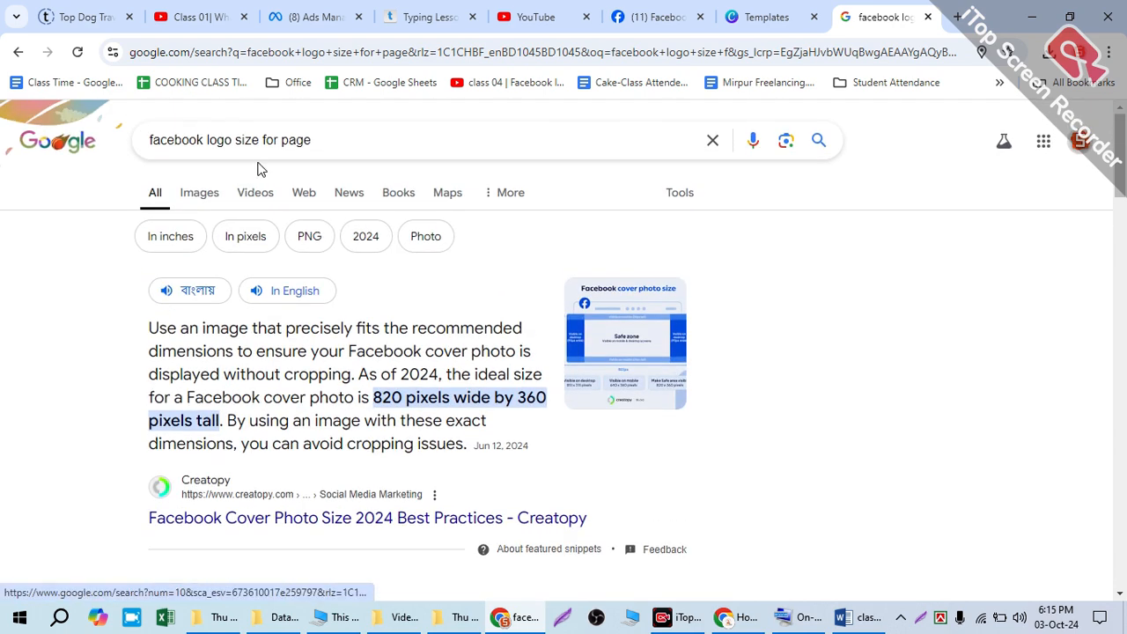
left_click(230, 136)
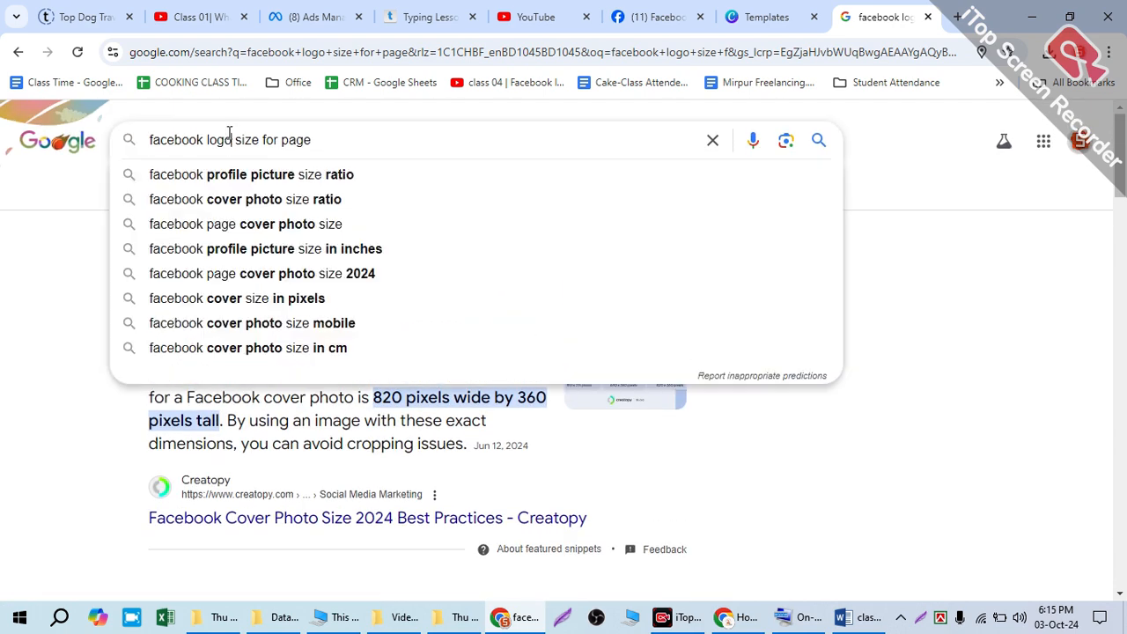
left_click(280, 176)
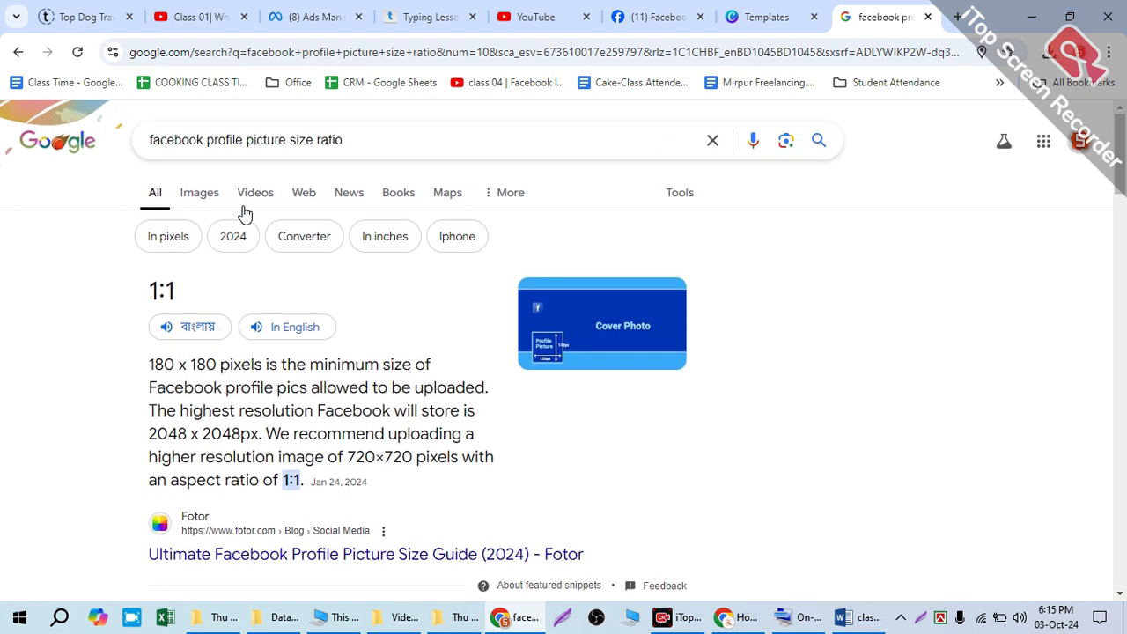
Step: Look through the Google image results for Facebook profile picture sizes and aspect ratios
left_click(188, 202)
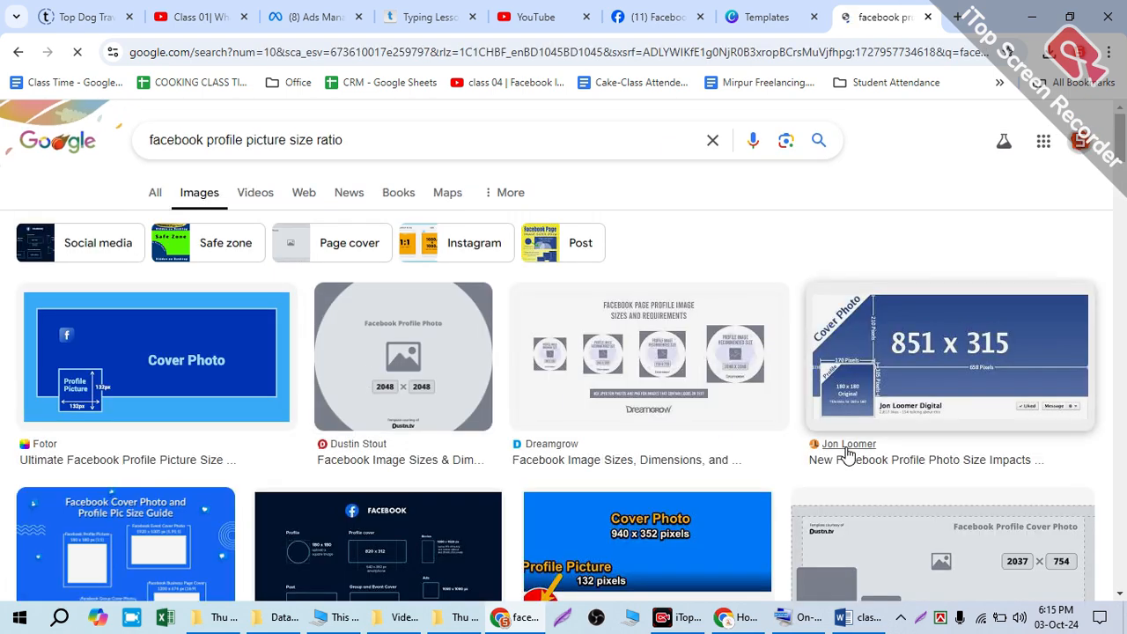
scroll(705, 446, "down", 10)
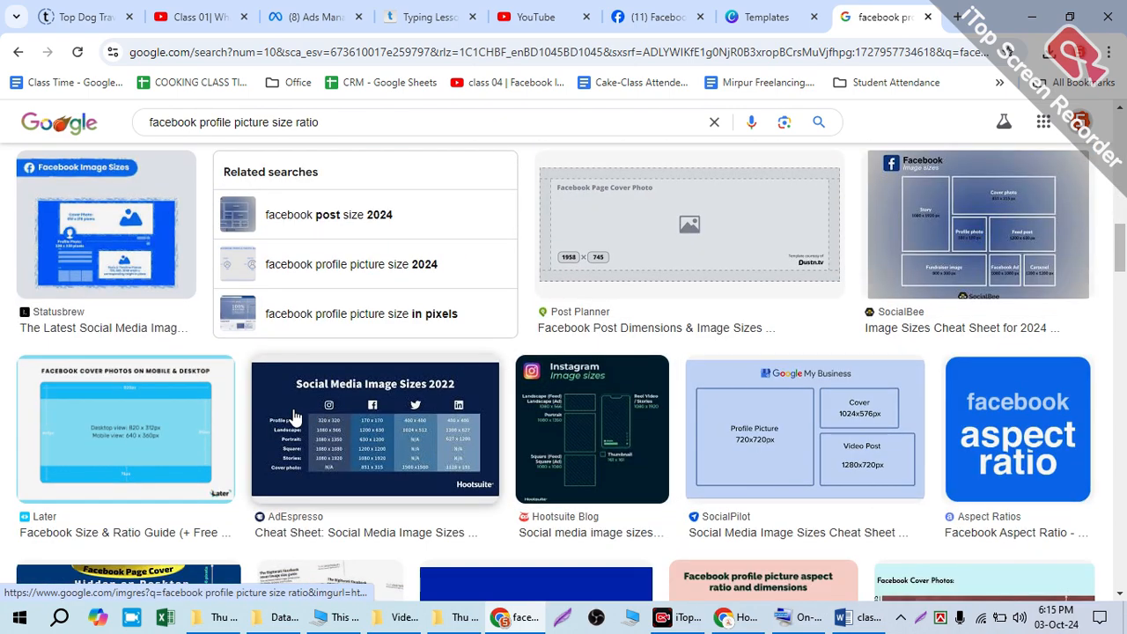
scroll(295, 414, "down", 5)
scroll(331, 388, "down", 2)
scroll(331, 389, "down", 10)
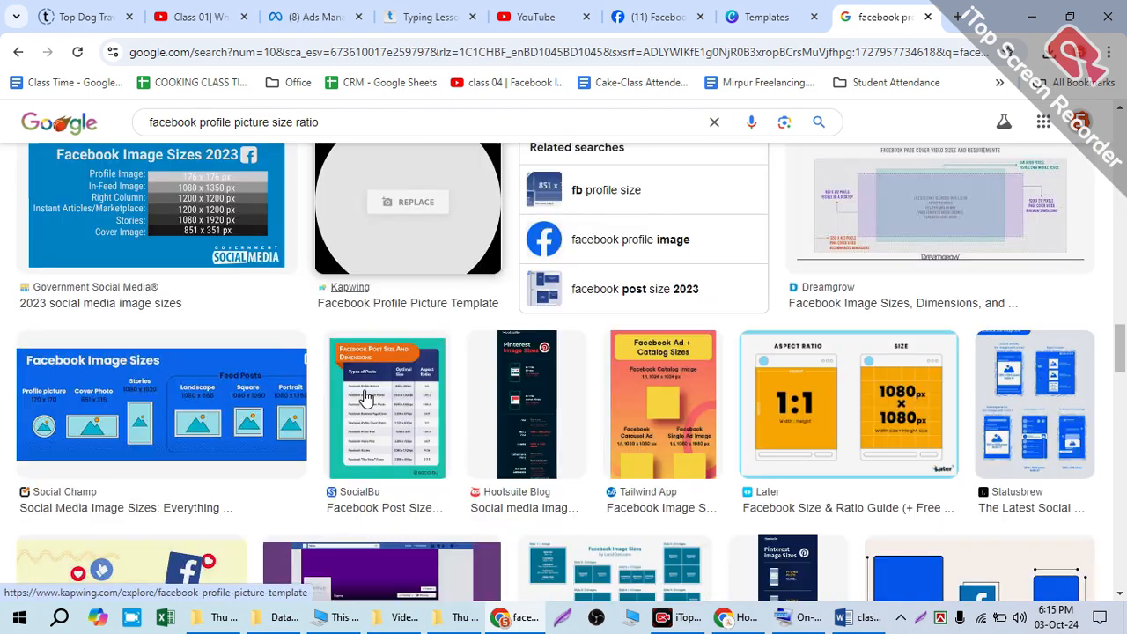
scroll(325, 466, "down", 5)
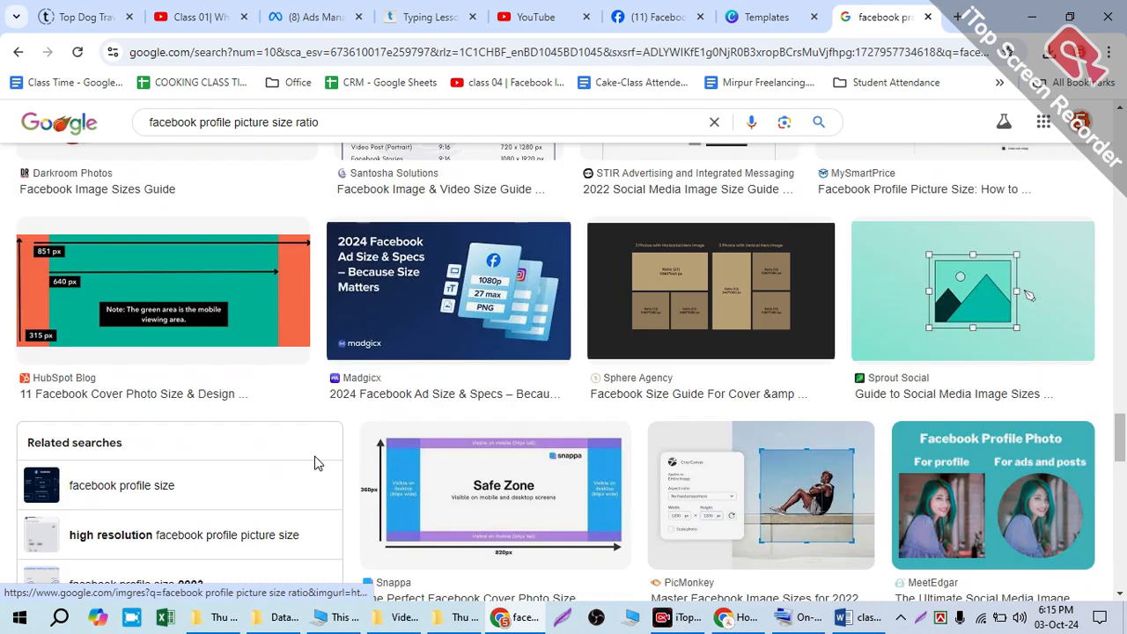
Step: Open you.com in a new browser tab and skip its introductory pop-up
left_click(957, 17)
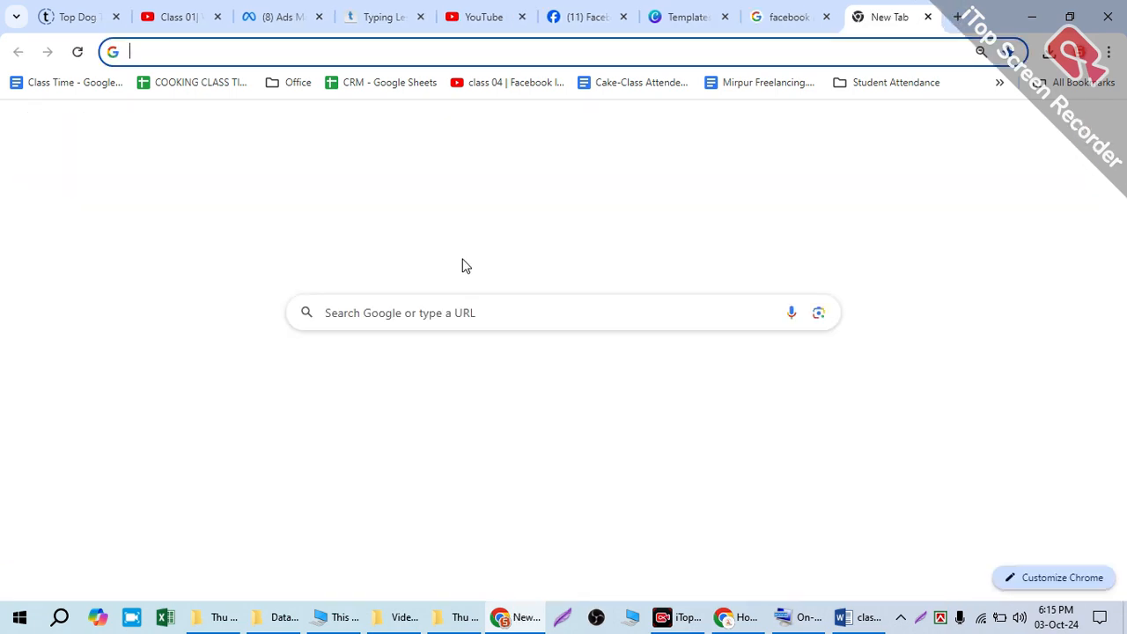
type("you.com")
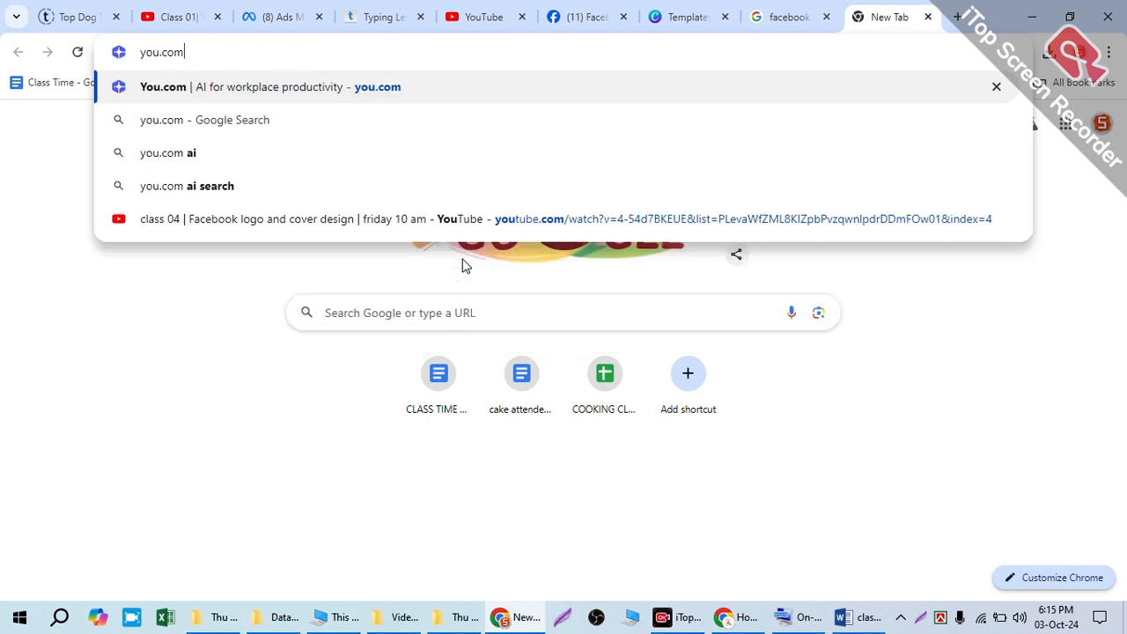
key("Return")
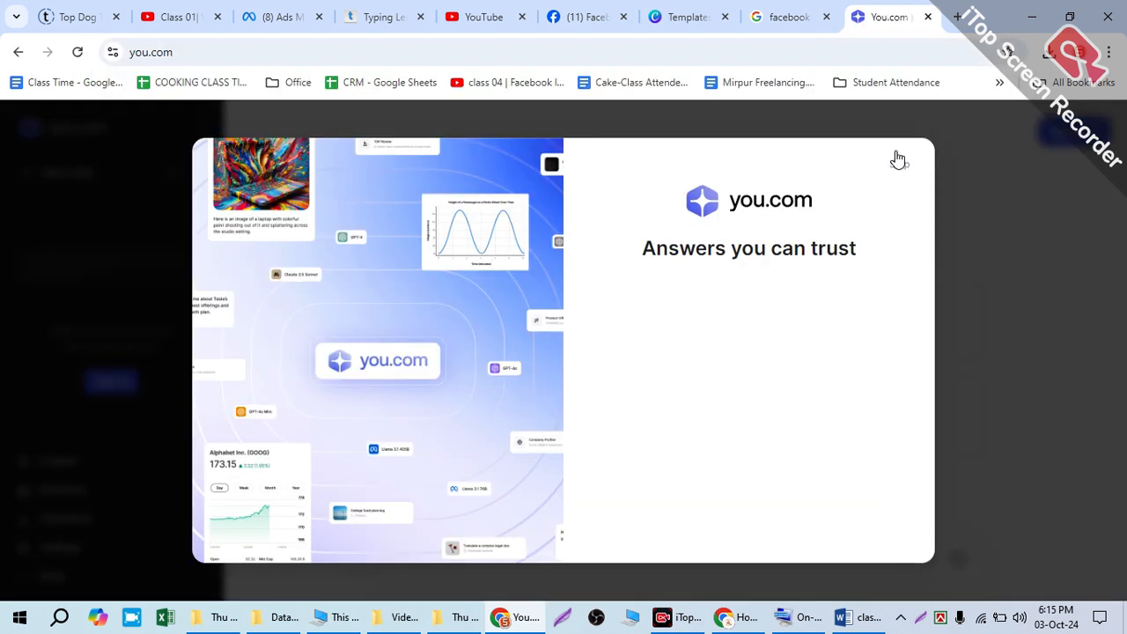
left_click(893, 173)
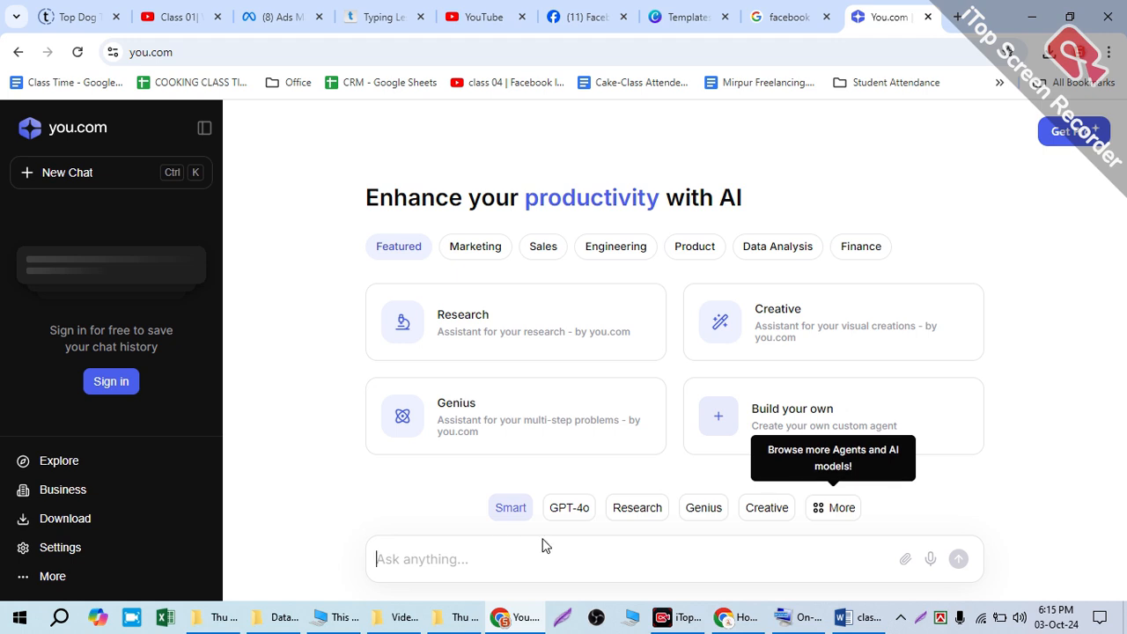
Step: Ask you.com for "facebook logo and cover photo size" and read the recommended logo and cover dimensions
type("fa")
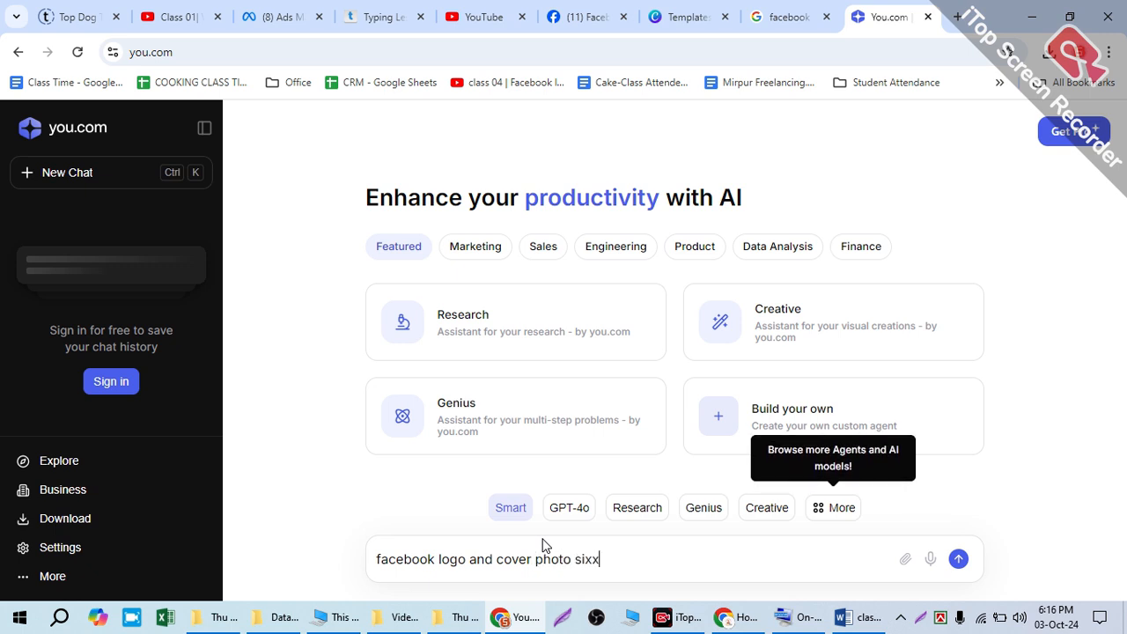
key("Return")
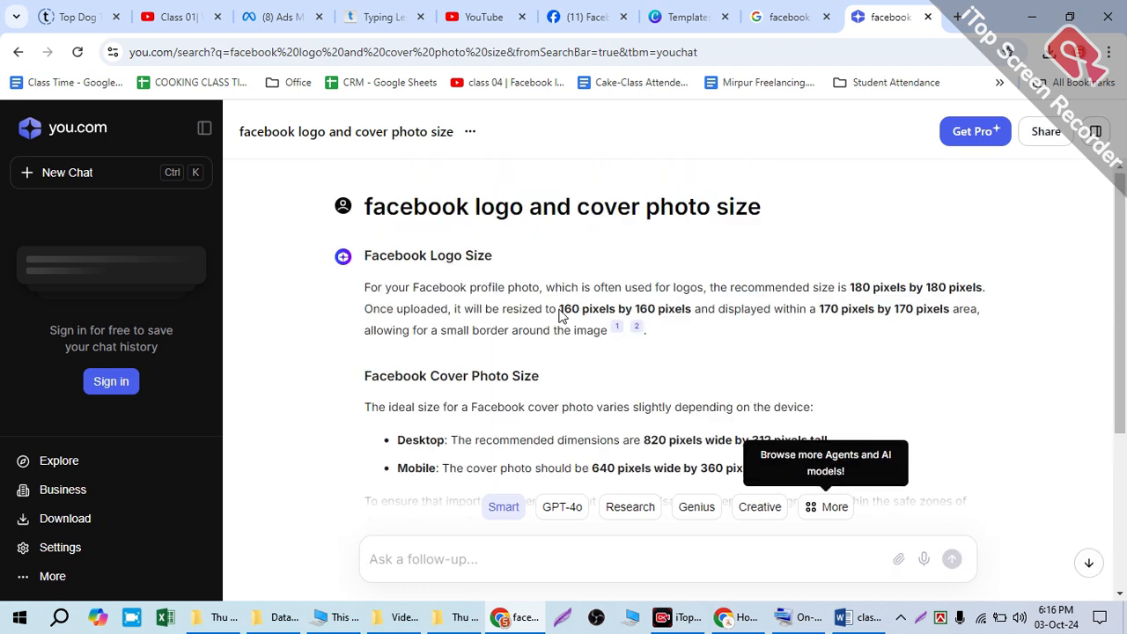
left_click_drag(561, 304, 728, 285)
scroll(710, 333, "down", 1)
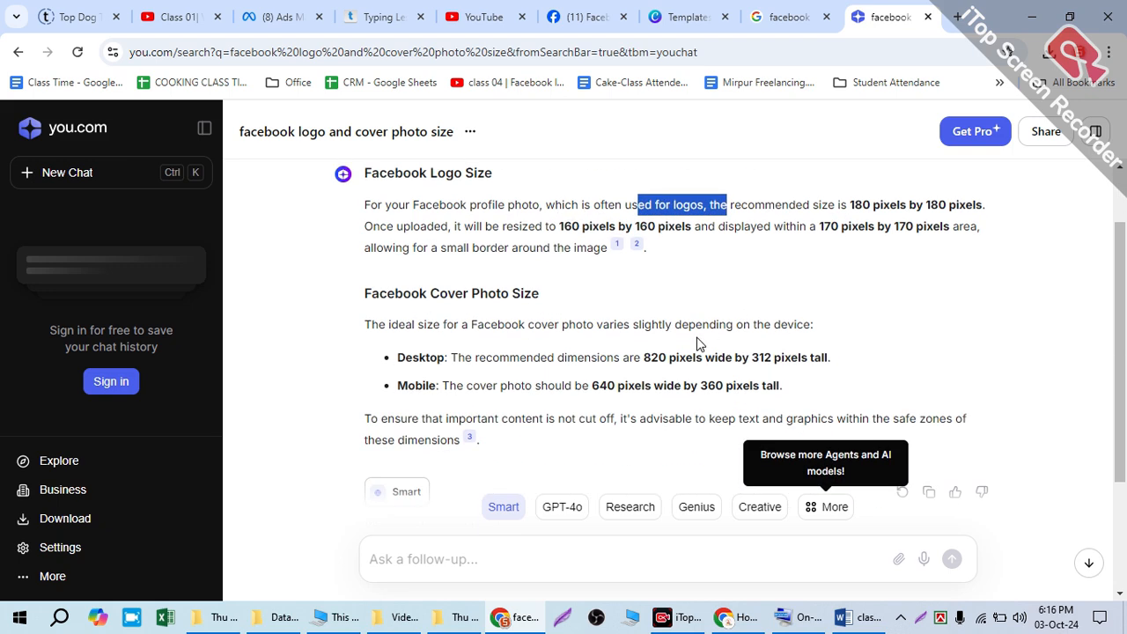
left_click_drag(644, 352, 676, 352)
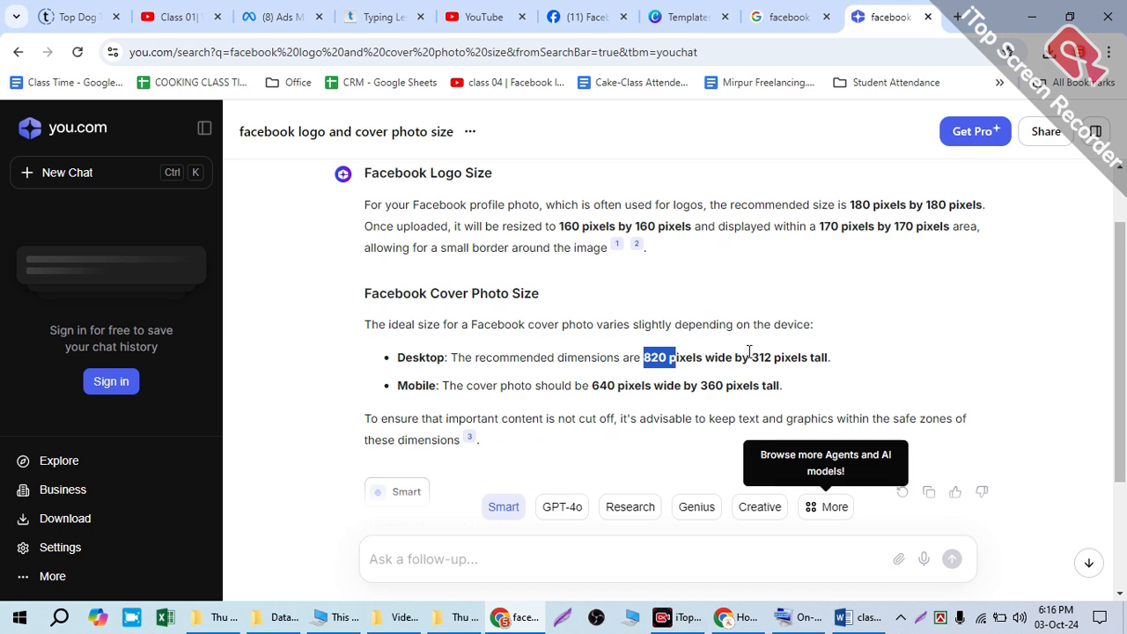
left_click_drag(750, 351, 772, 354)
left_click_drag(548, 297, 435, 288)
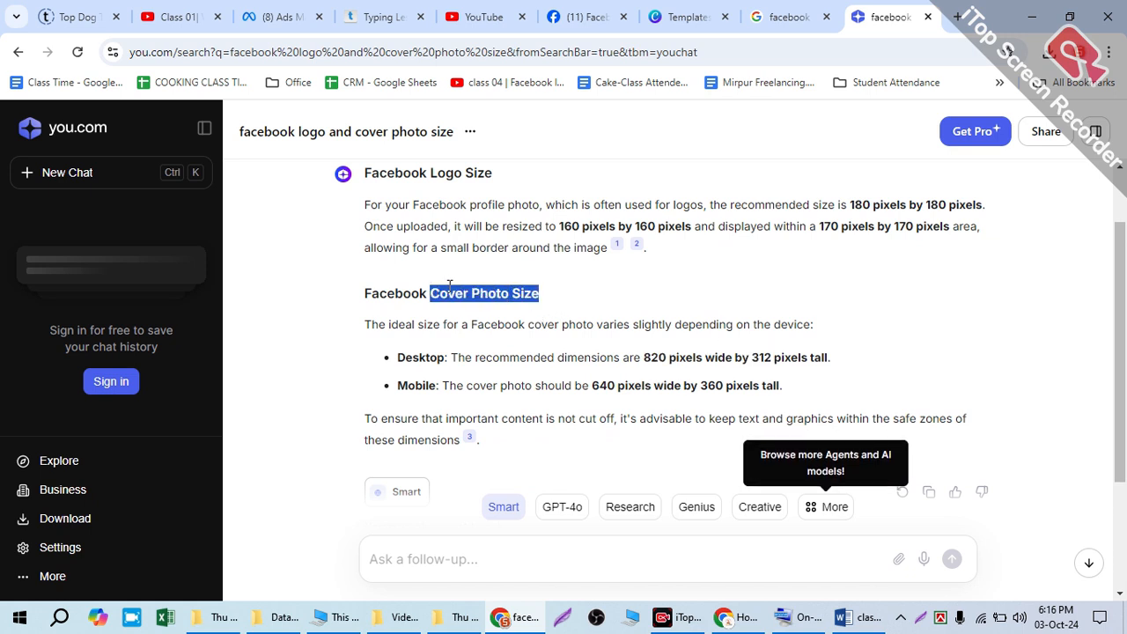
Step: Copy the question "facebook logo and cover photo size" from the chat and submit it again as a follow-up
scroll(592, 209, "up", 1)
left_click_drag(799, 216, 362, 204)
right_click(410, 208)
left_click(432, 156)
scroll(529, 493, "down", 3)
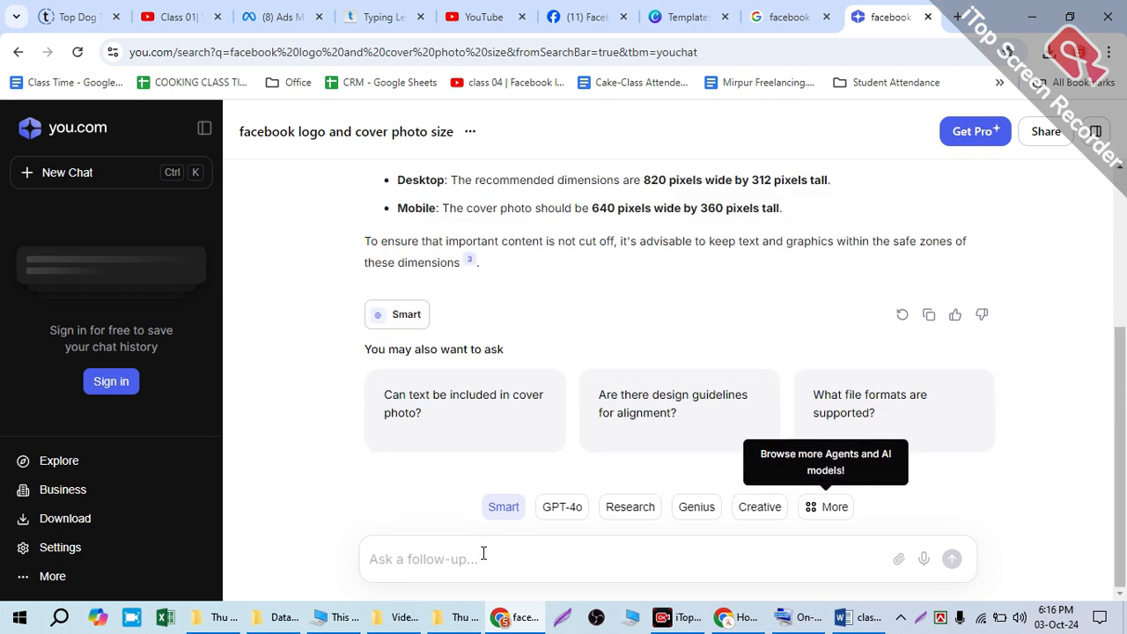
key("ctrl+v")
key("Return")
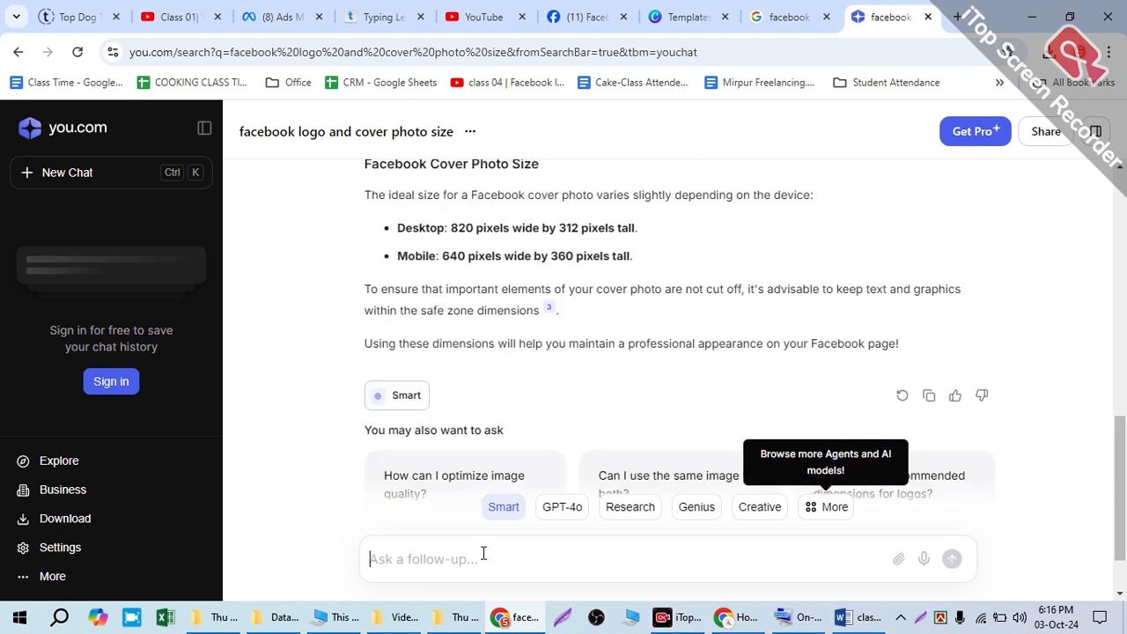
Step: Read the second answer's recommended Facebook logo size and its desktop and mobile cover photo sizes
scroll(451, 324, "up", 2)
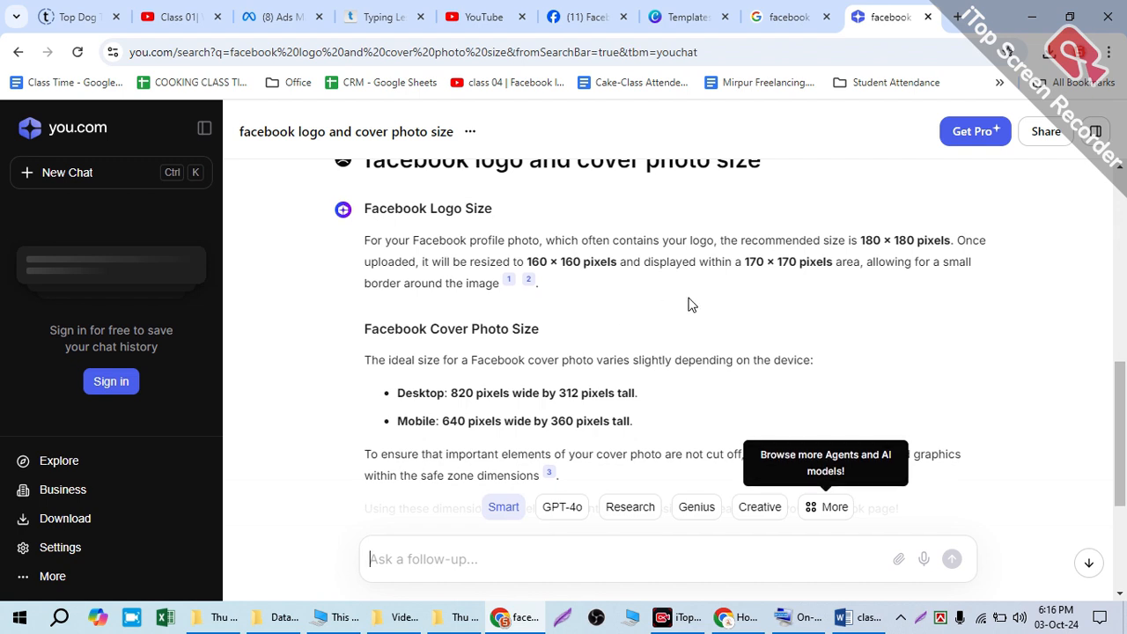
left_click_drag(858, 233, 908, 226)
scroll(762, 344, "down", 3)
scroll(619, 322, "up", 2)
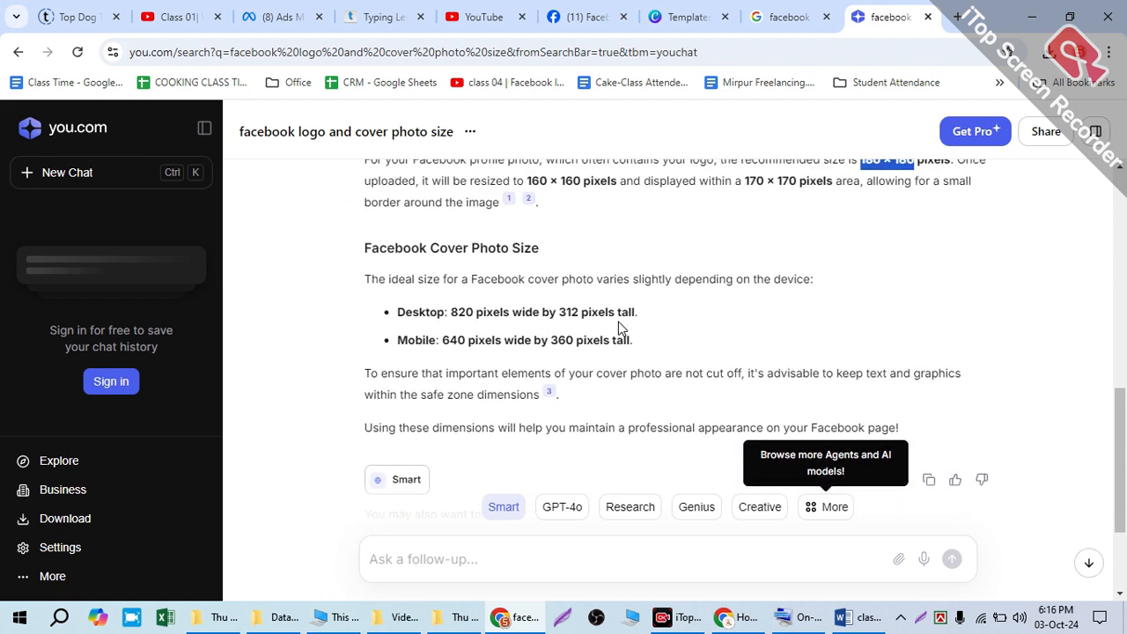
left_click_drag(442, 312, 461, 332)
left_click(463, 303)
left_click_drag(548, 335, 560, 325)
scroll(515, 352, "up", 2)
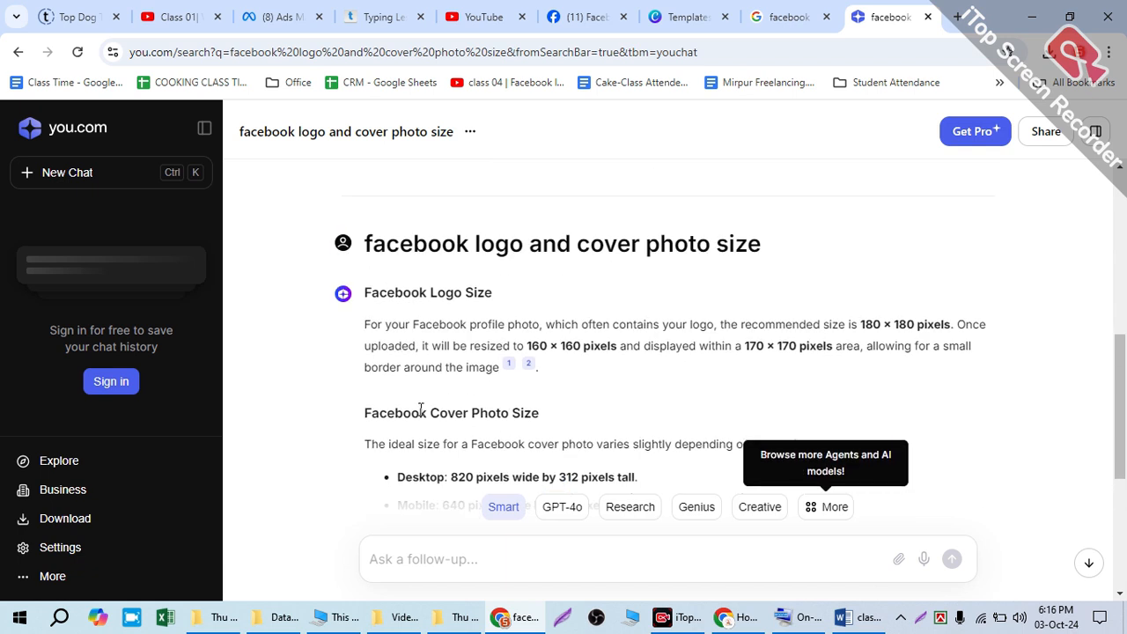
left_click_drag(427, 413, 552, 412)
Step: Copy the question text, search Google for "facebook logo and cover photo size" and skim the results
left_click_drag(370, 266, 894, 270)
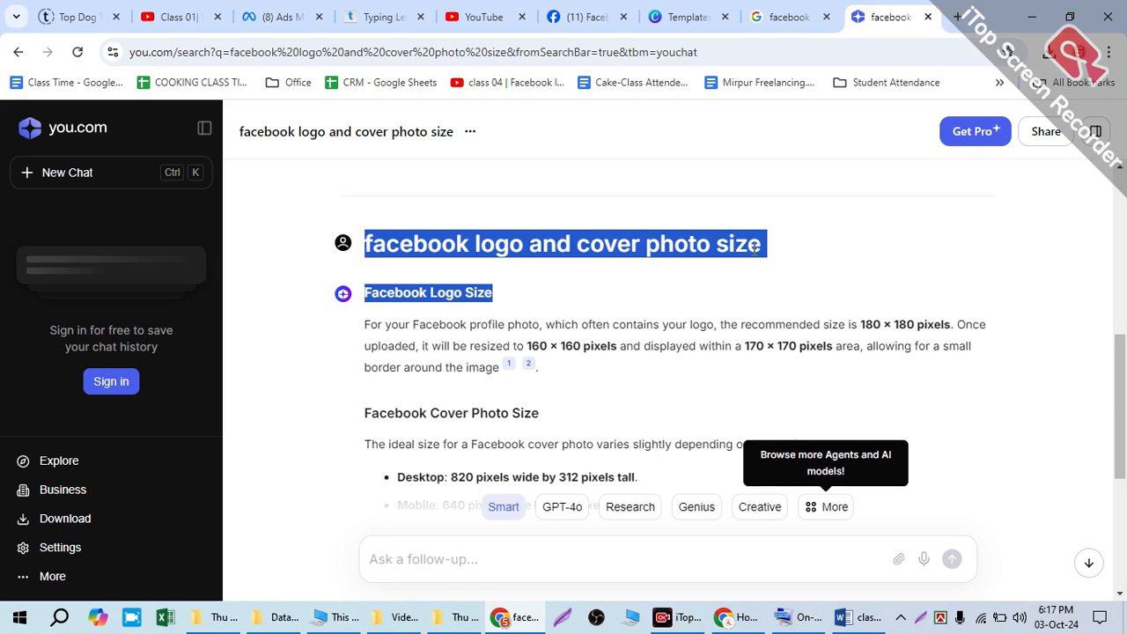
left_click(401, 242)
left_click_drag(361, 243, 735, 234)
right_click(734, 236)
left_click(756, 252)
left_click(790, 16)
left_click(787, 51)
key("ctrl+v")
key("Return")
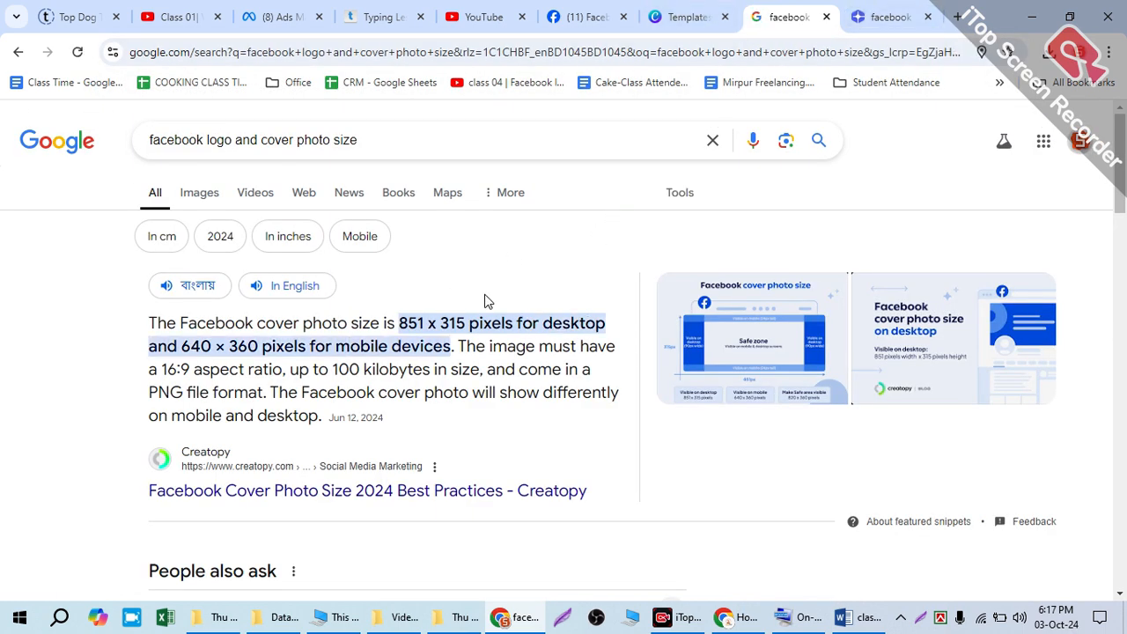
scroll(479, 392, "down", 7)
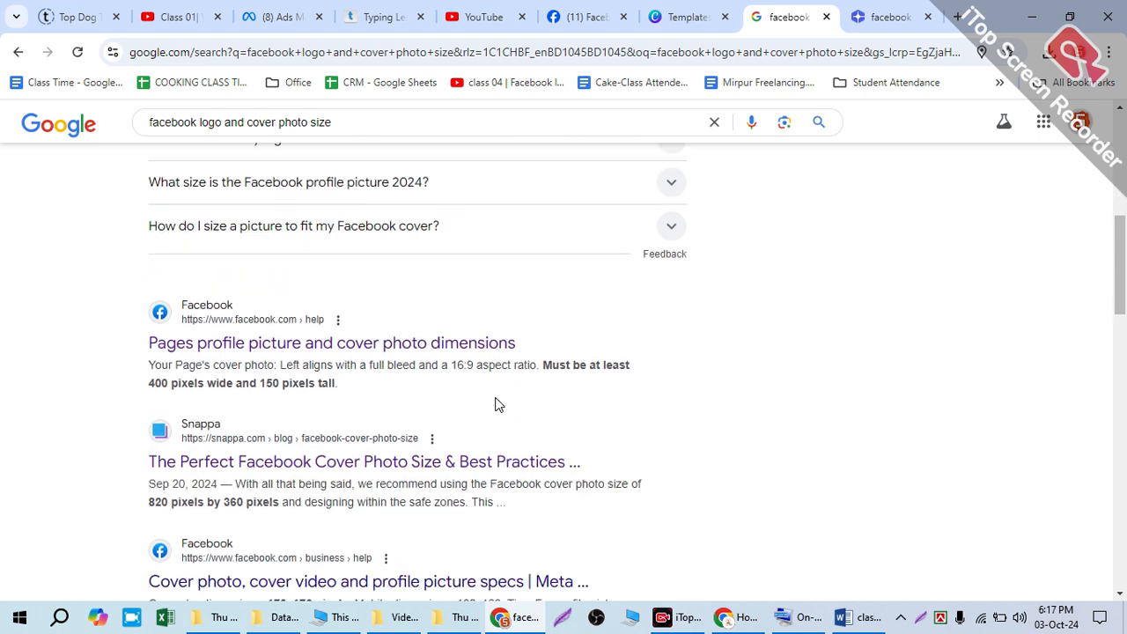
scroll(602, 358, "down", 5)
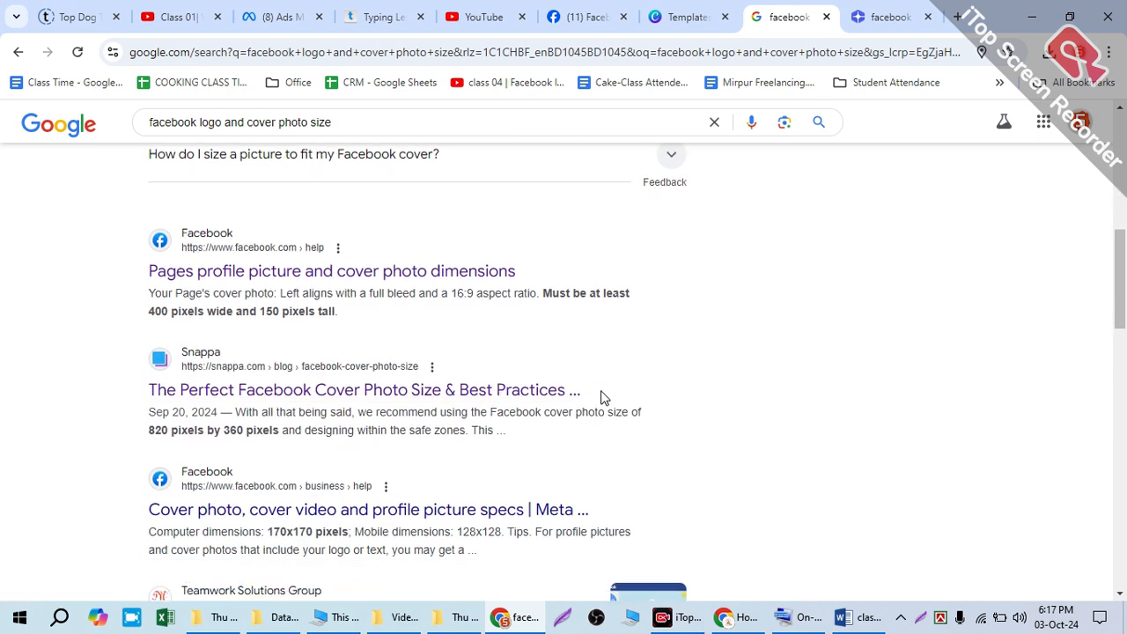
scroll(603, 200, "up", 4)
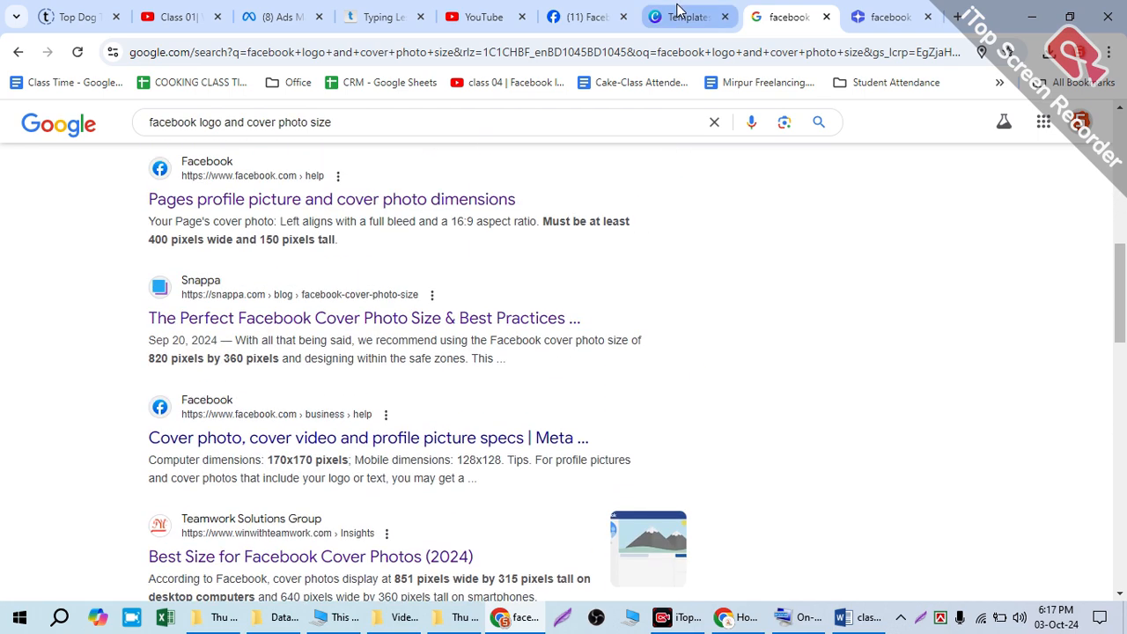
Step: Switch to Canva and look through the template results for "cover design for islamic facebook page"
left_click(684, 17)
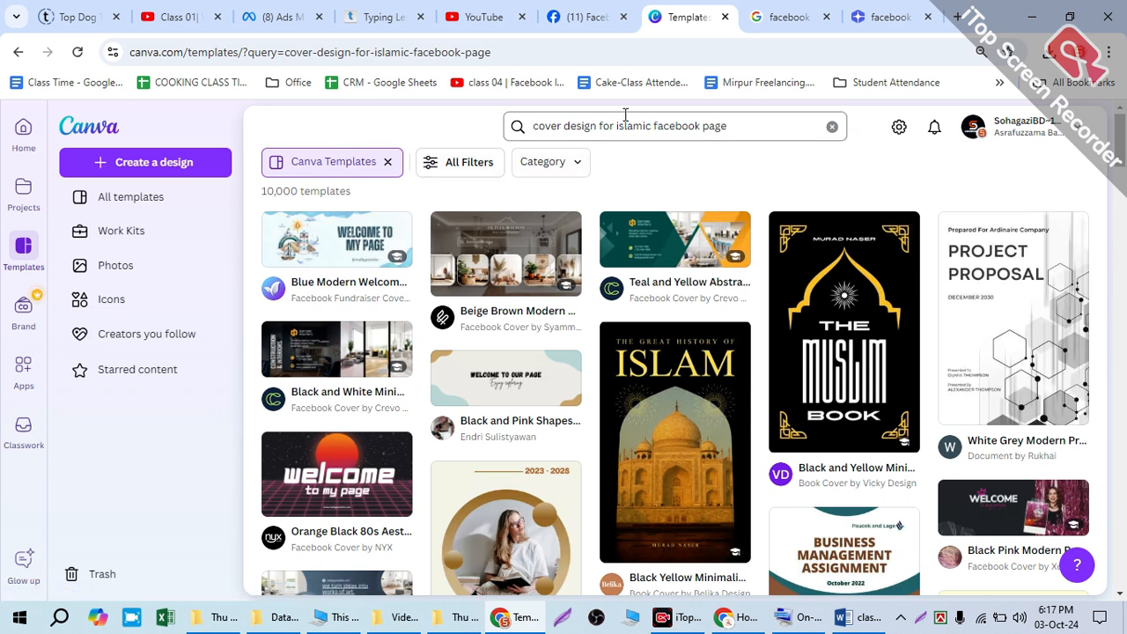
scroll(536, 458, "down", 5)
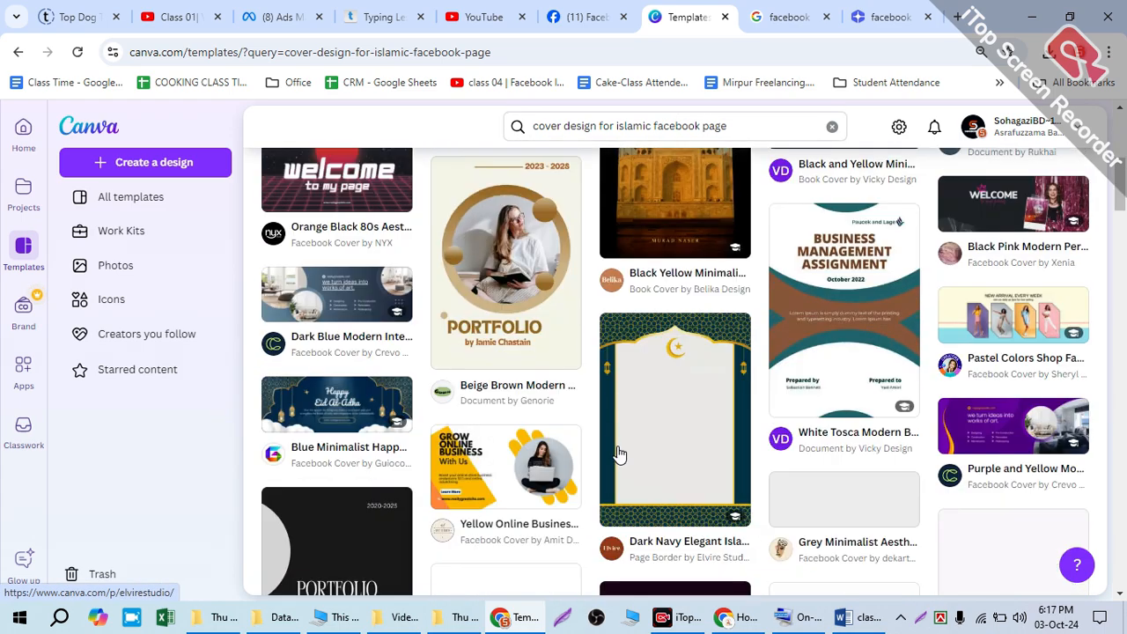
scroll(452, 422, "down", 8)
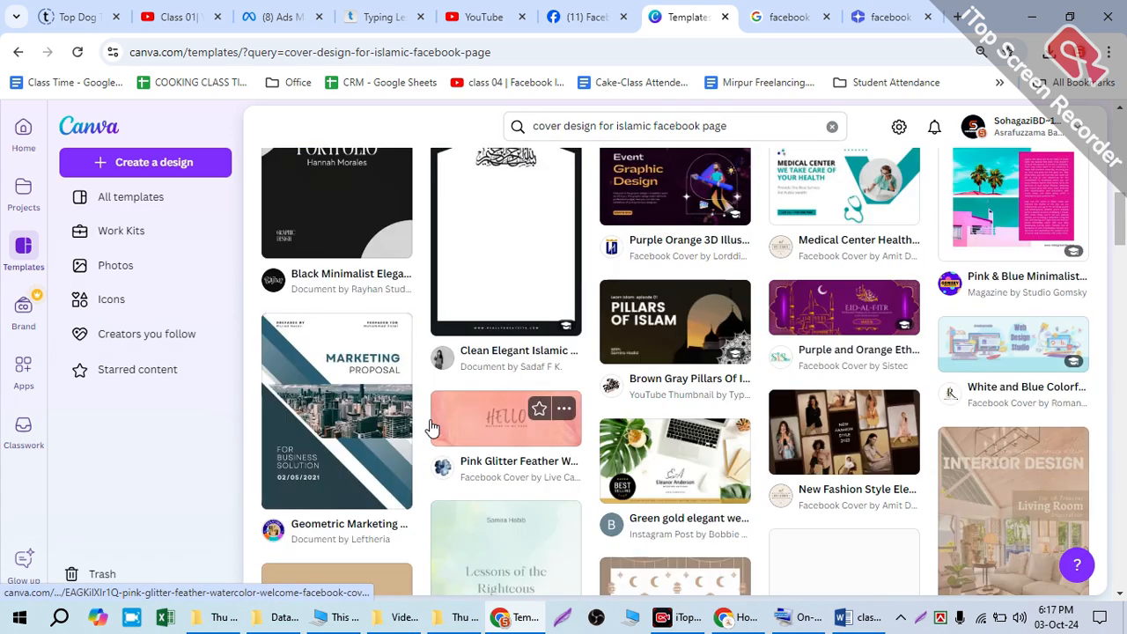
scroll(590, 370, "down", 6)
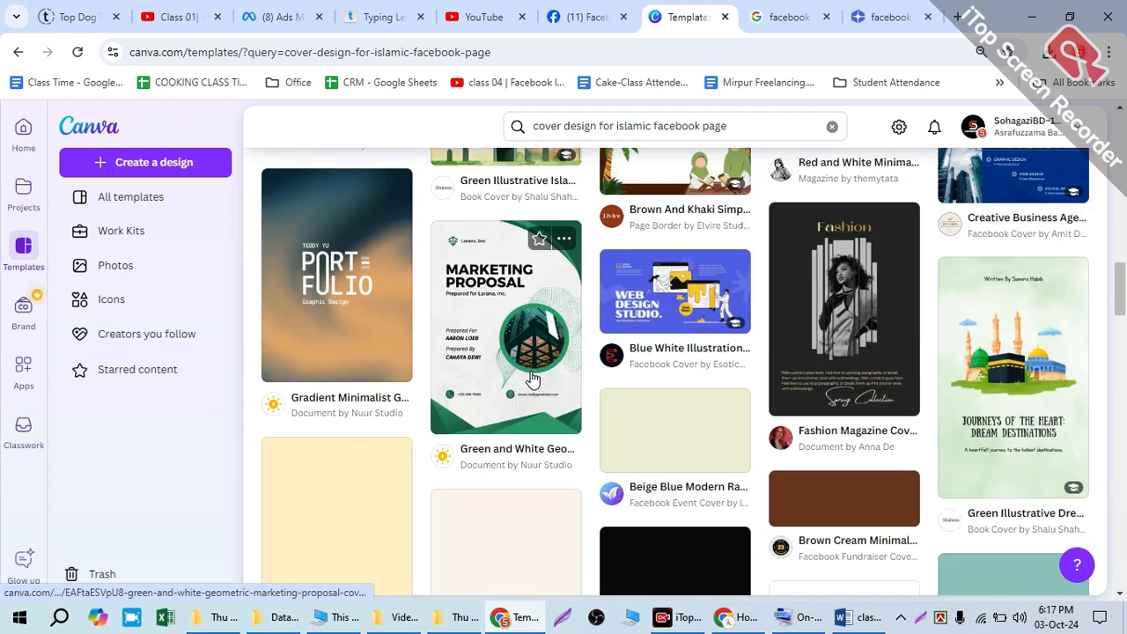
scroll(791, 379, "down", 10)
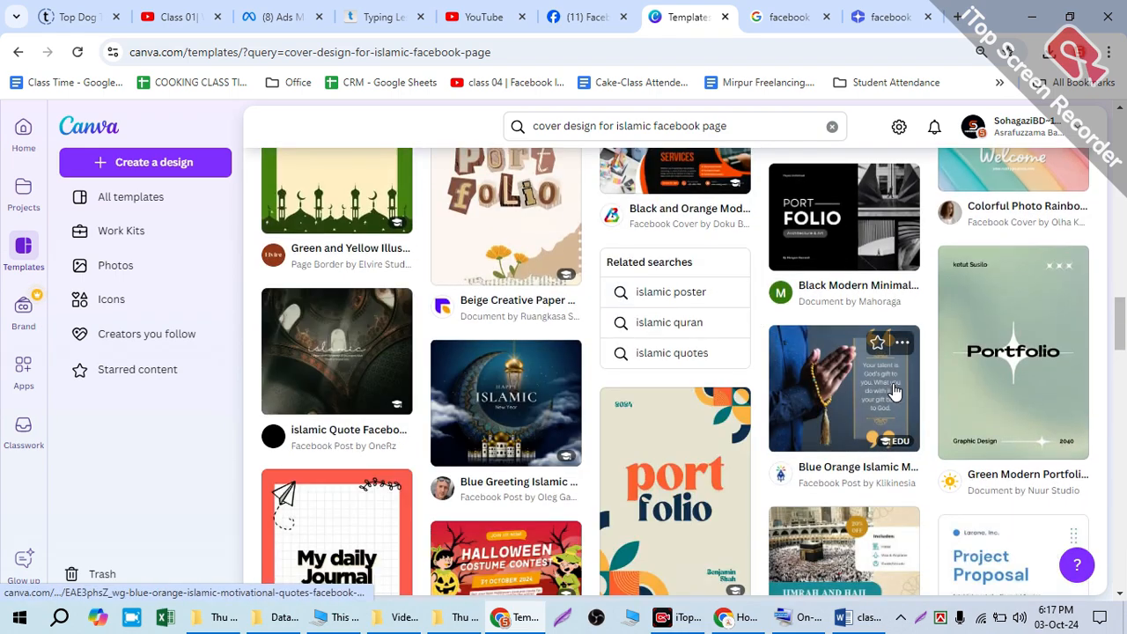
scroll(834, 394, "down", 5)
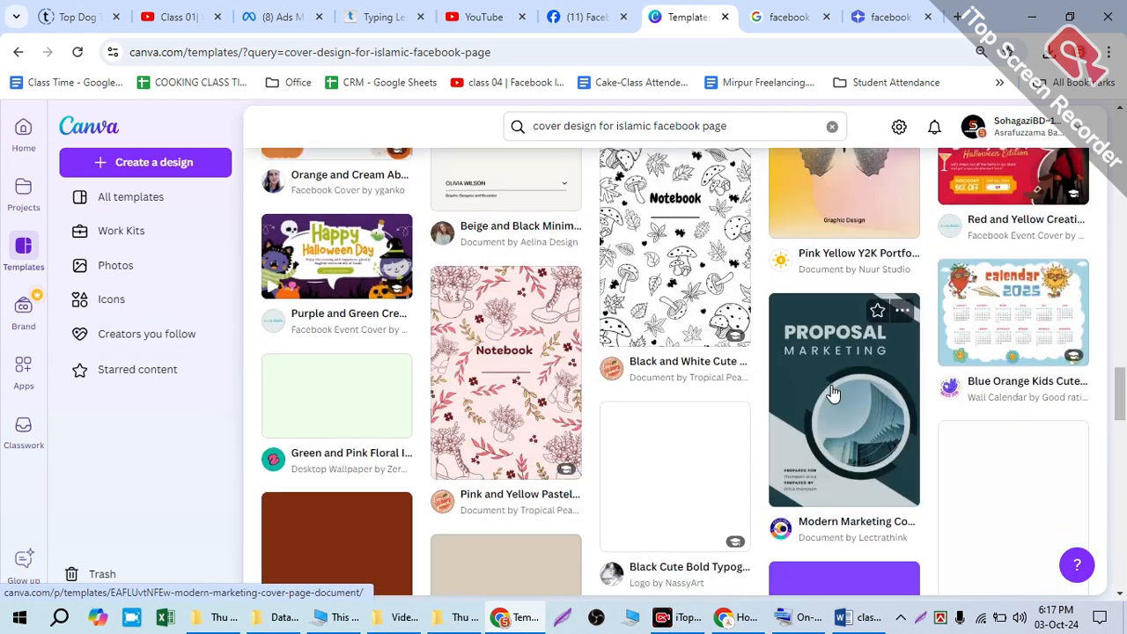
scroll(834, 394, "up", 6)
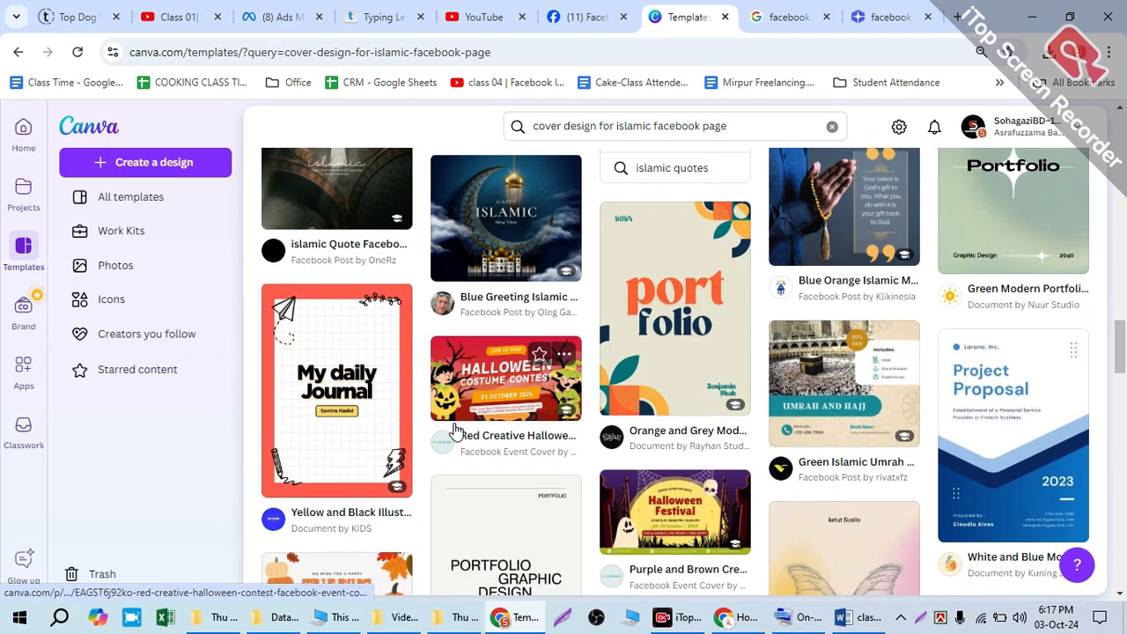
scroll(418, 284, "down", 3)
scroll(585, 452, "down", 6)
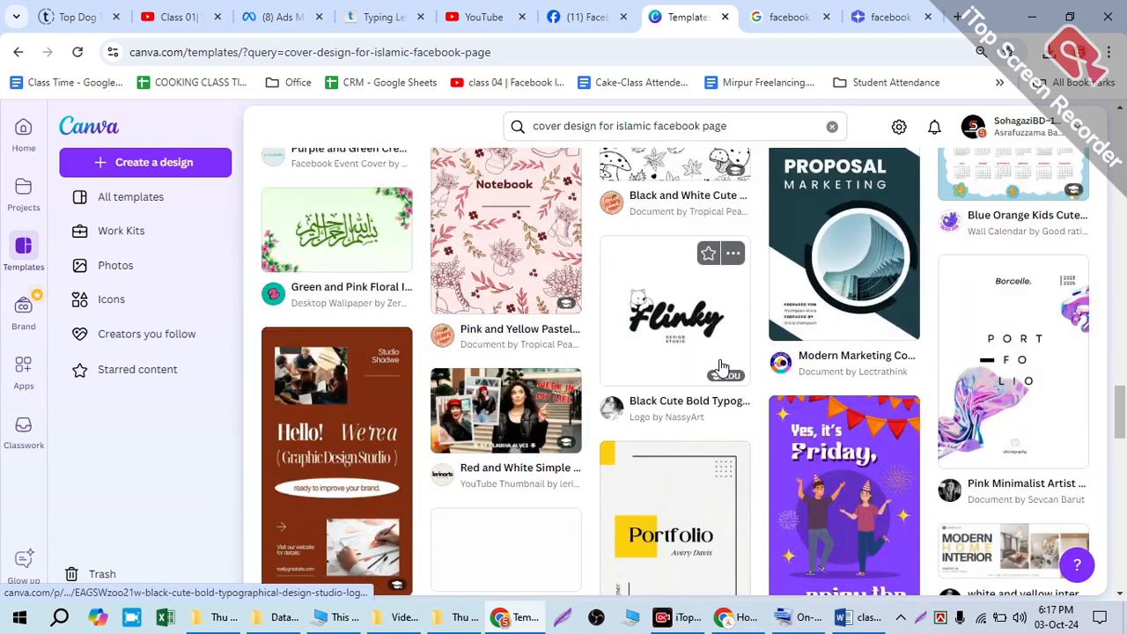
scroll(586, 451, "down", 4)
scroll(584, 446, "up", 3)
scroll(581, 443, "down", 10)
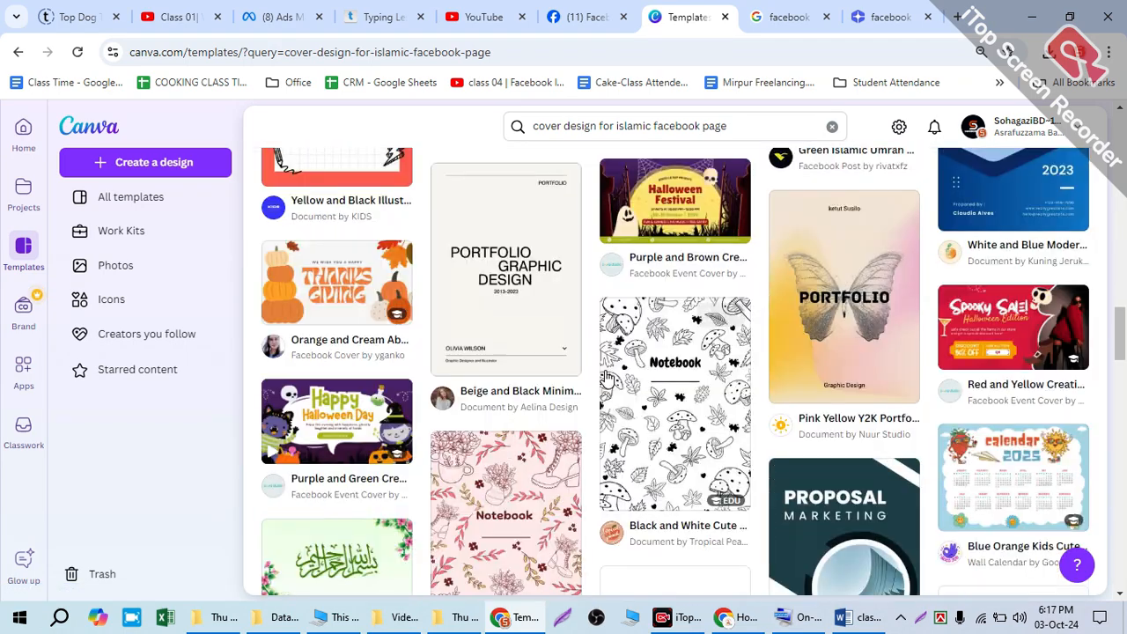
scroll(610, 361, "up", 15)
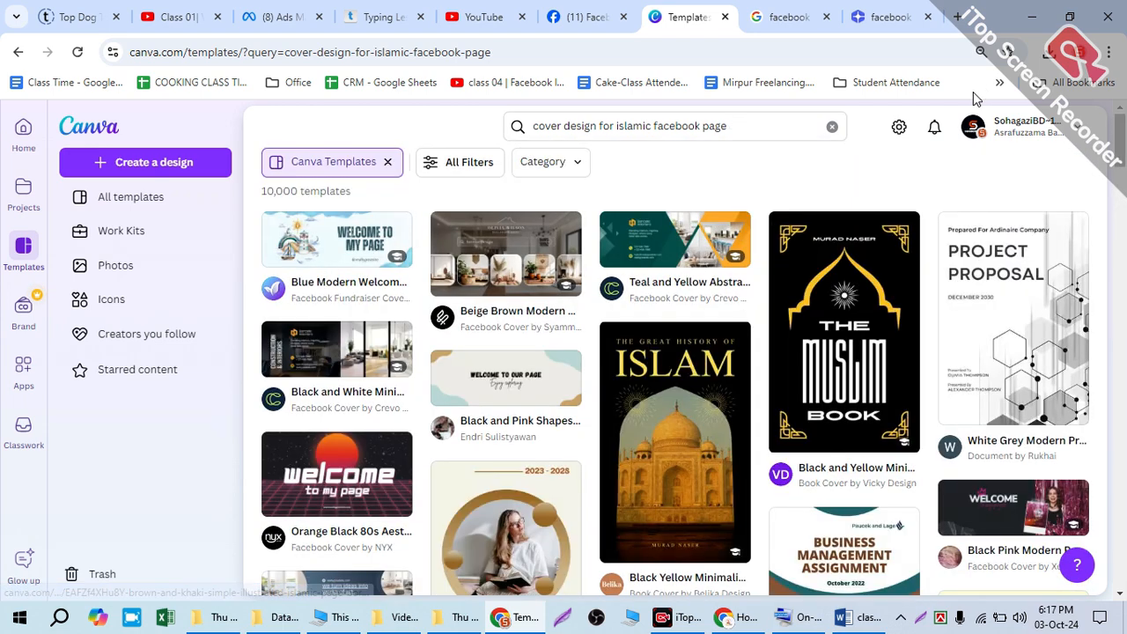
Step: Remove the Canva Templates filter and open the custom size options for a new design
left_click(357, 170)
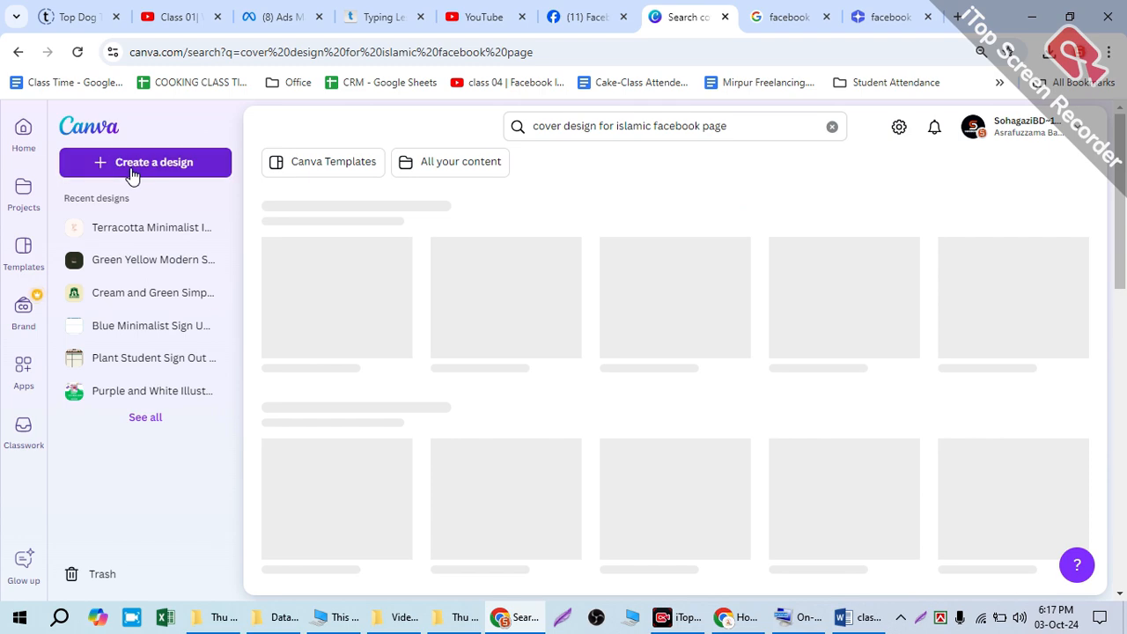
left_click(150, 168)
left_click(163, 166)
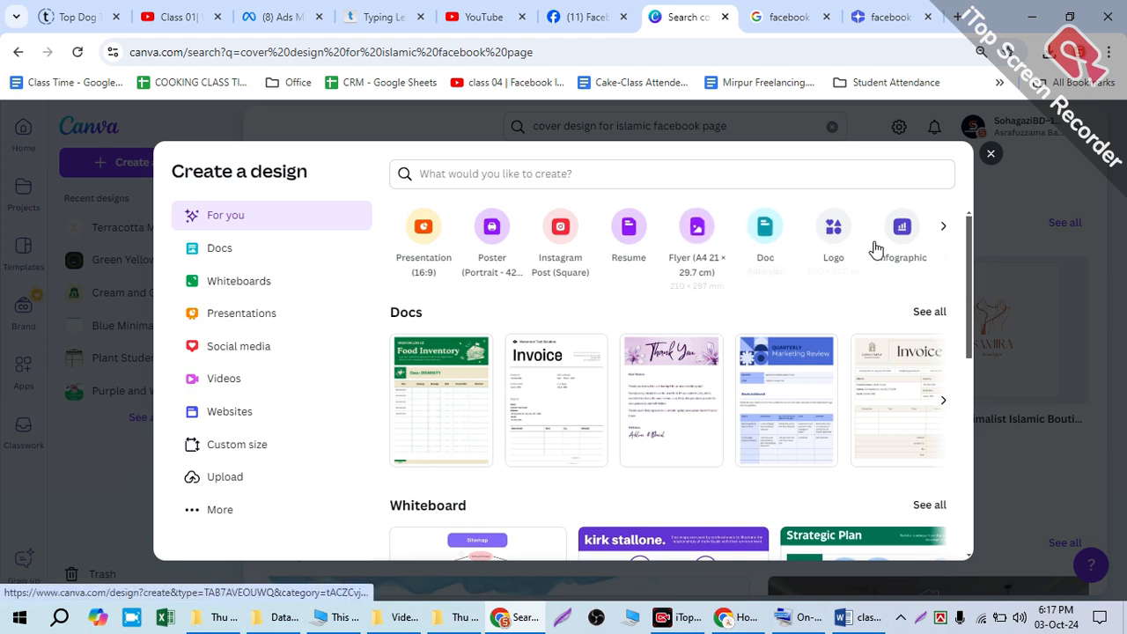
left_click(237, 451)
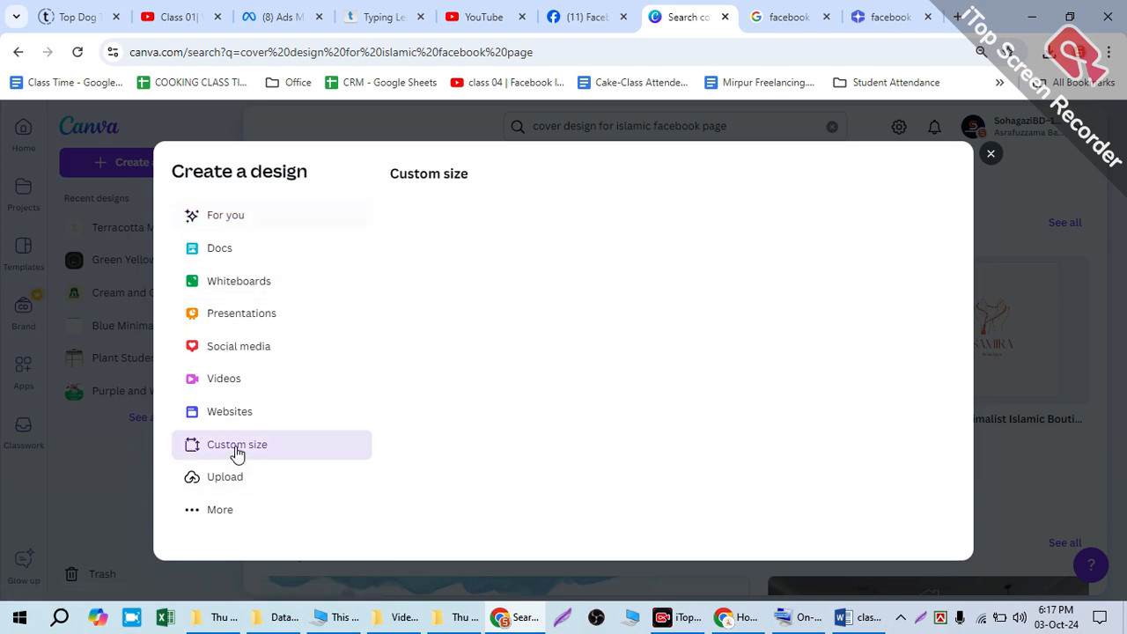
Step: Check the desktop Facebook cover photo width and height in the you.com answer and return to Canva
left_click(885, 17)
scroll(533, 403, "down", 2)
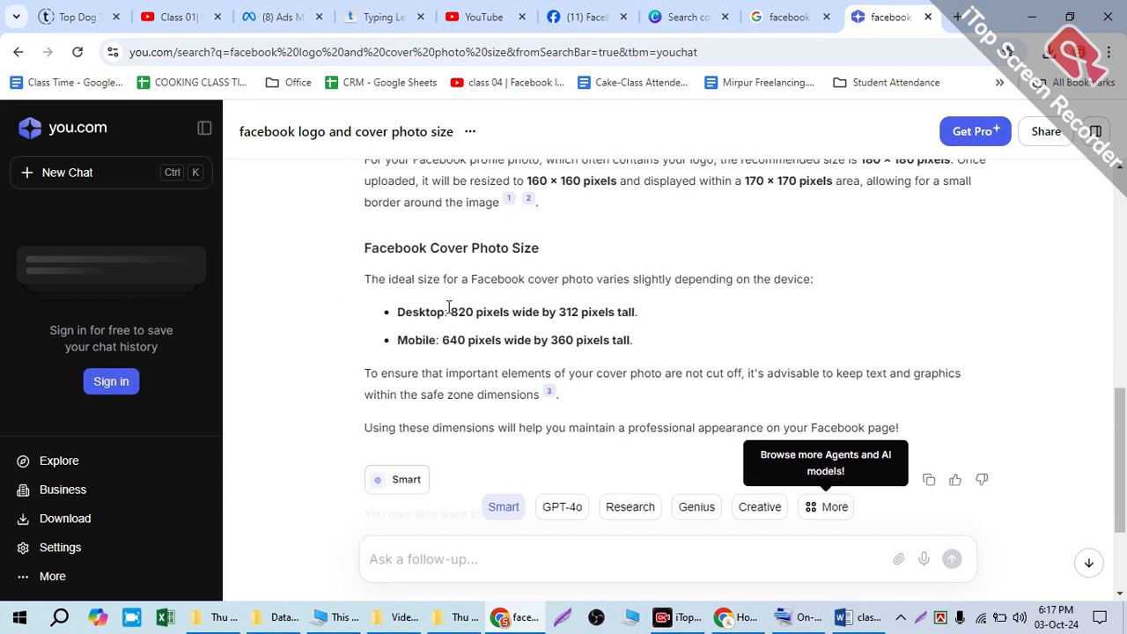
left_click_drag(450, 312, 465, 311)
left_click_drag(559, 311, 589, 312)
left_click(780, 15)
left_click(689, 18)
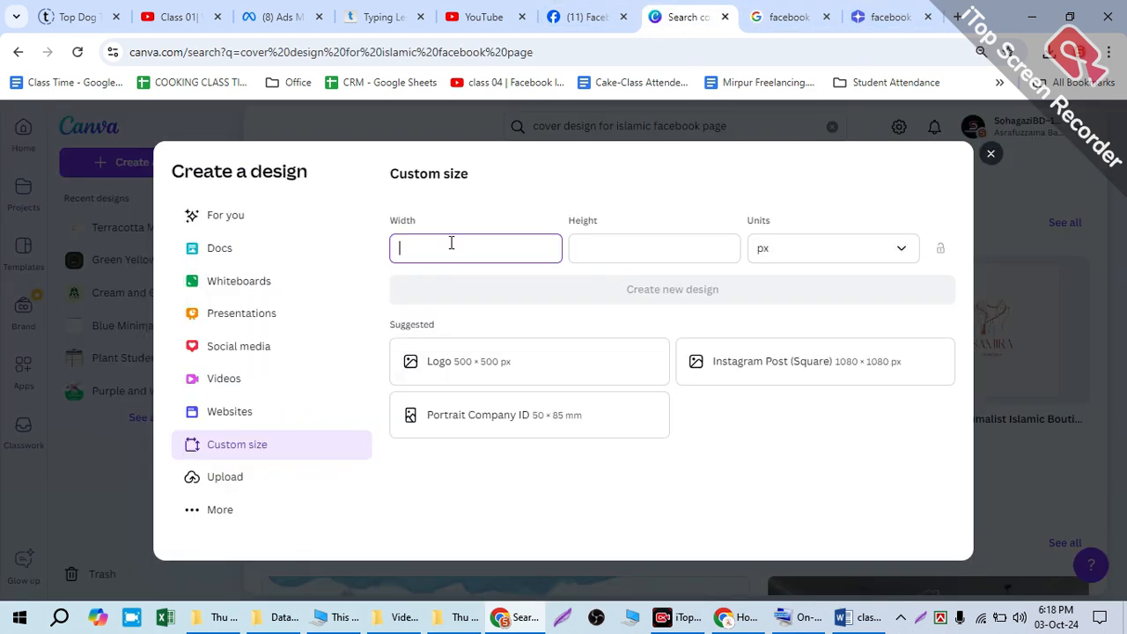
Step: Create a new custom-size design 820 px wide and 312 px high
left_click(450, 243)
type("820")
left_click(623, 238)
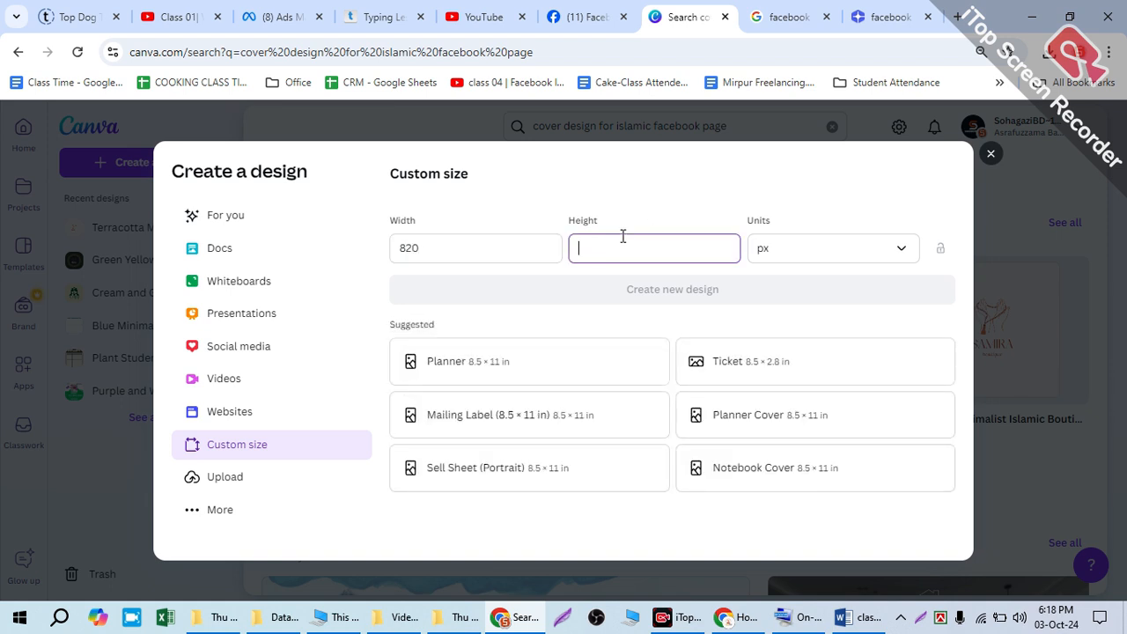
type("312")
left_click(687, 290)
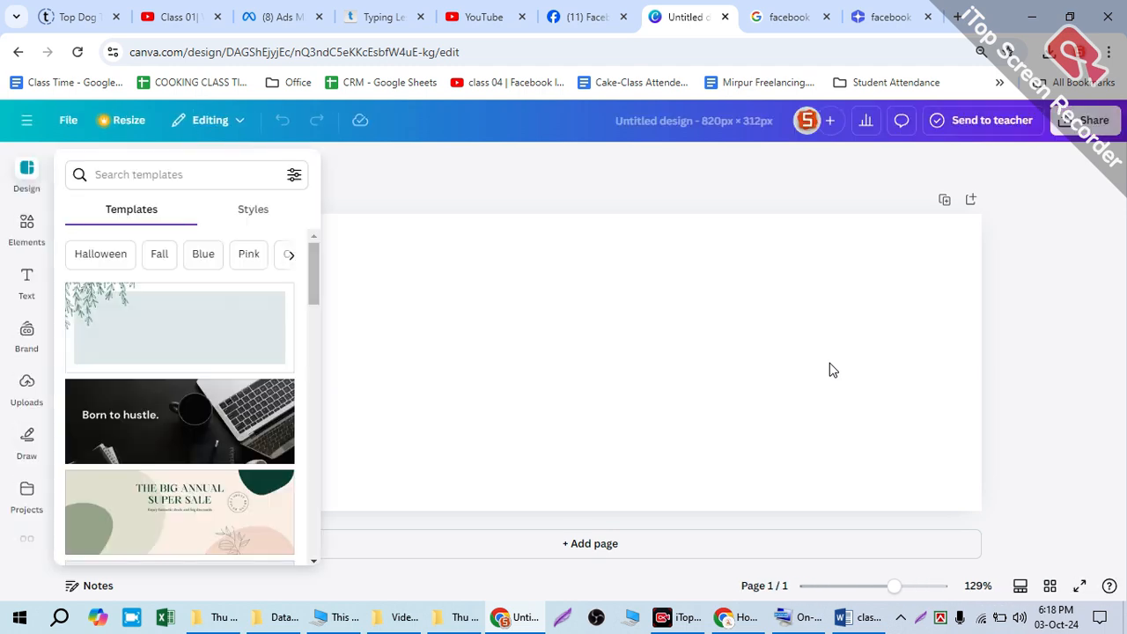
Step: Search the design templates for "islamic cover photos"
scroll(212, 365, "down", 5)
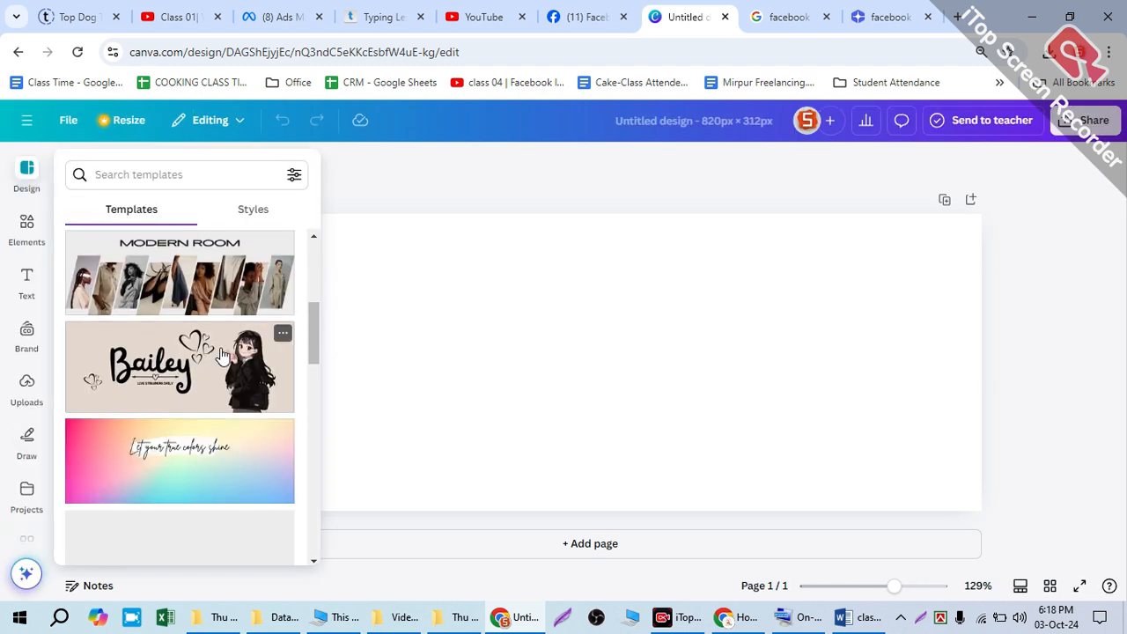
left_click(183, 164)
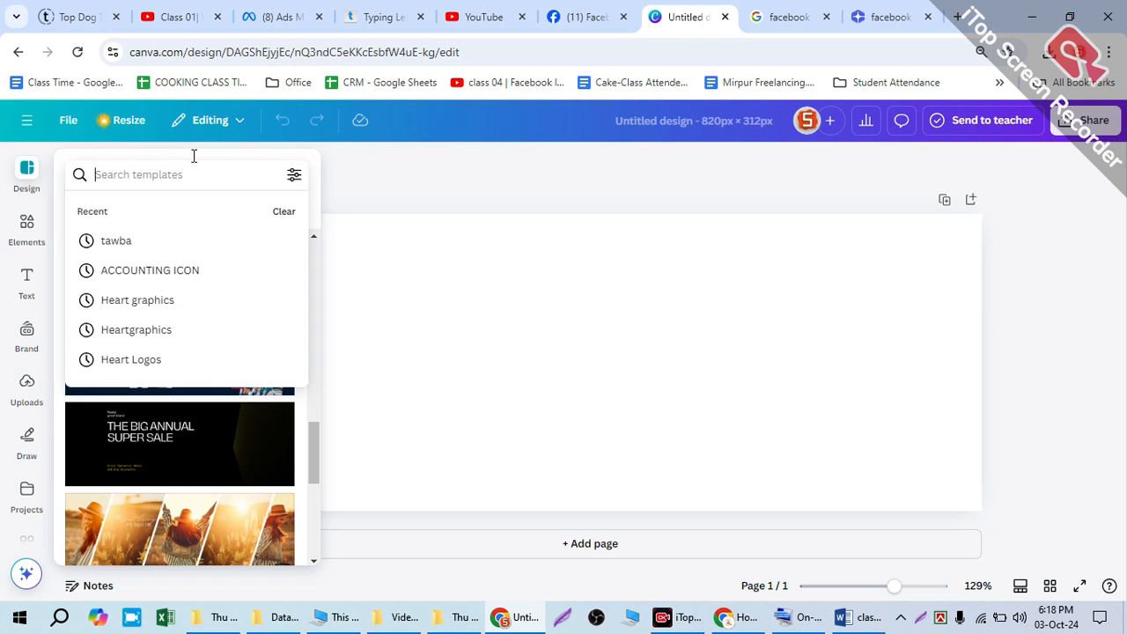
type("isa")
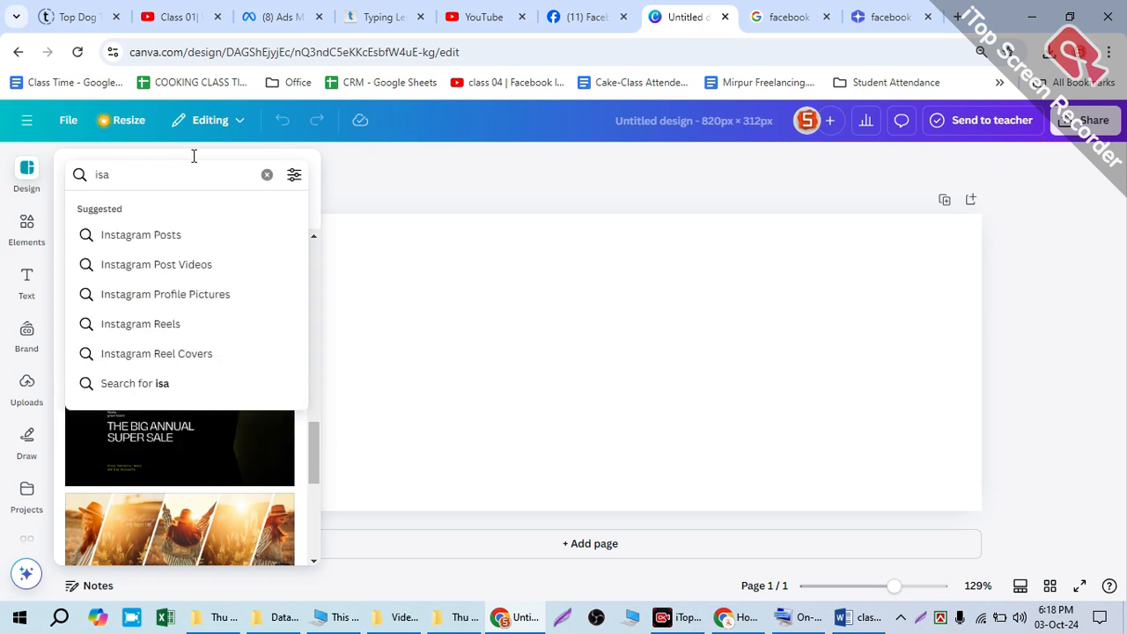
type("amic")
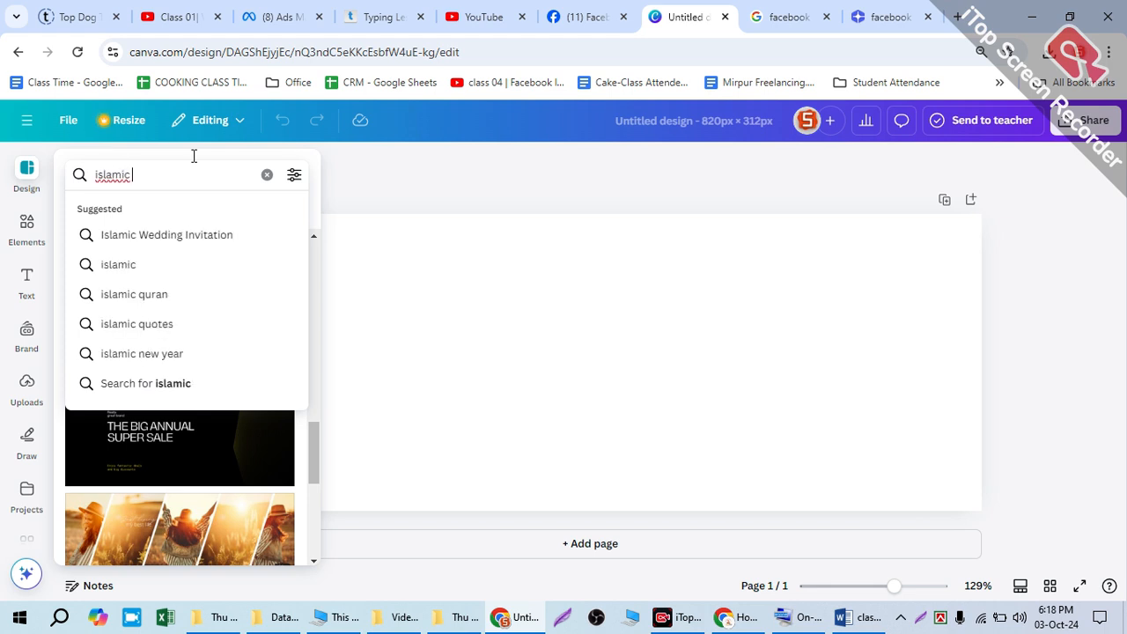
type(" cover photos")
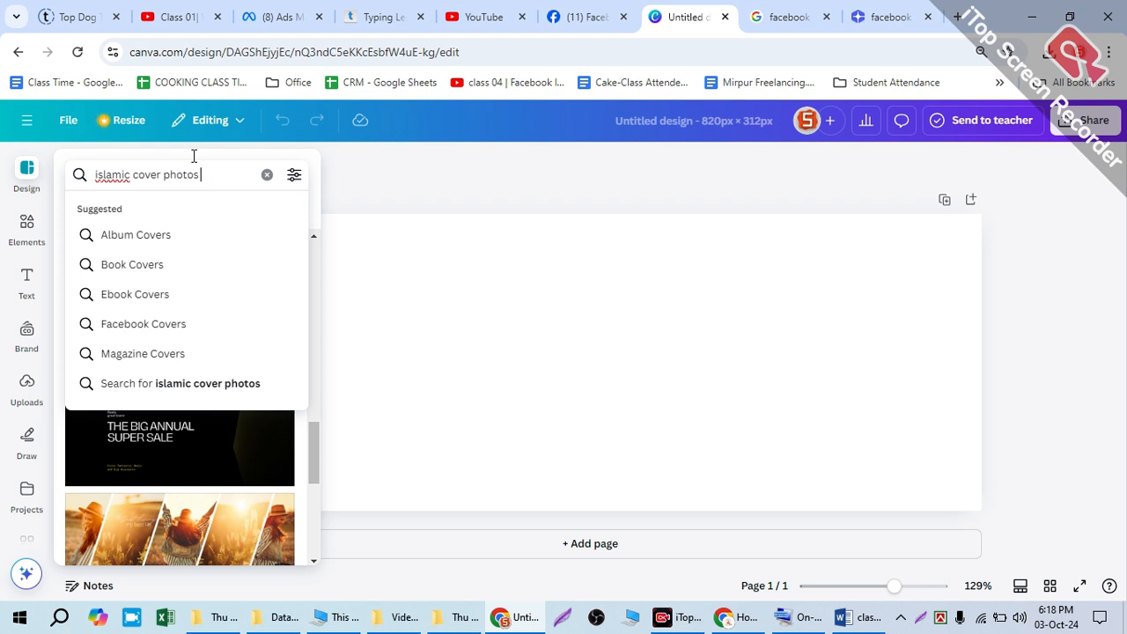
key("Return")
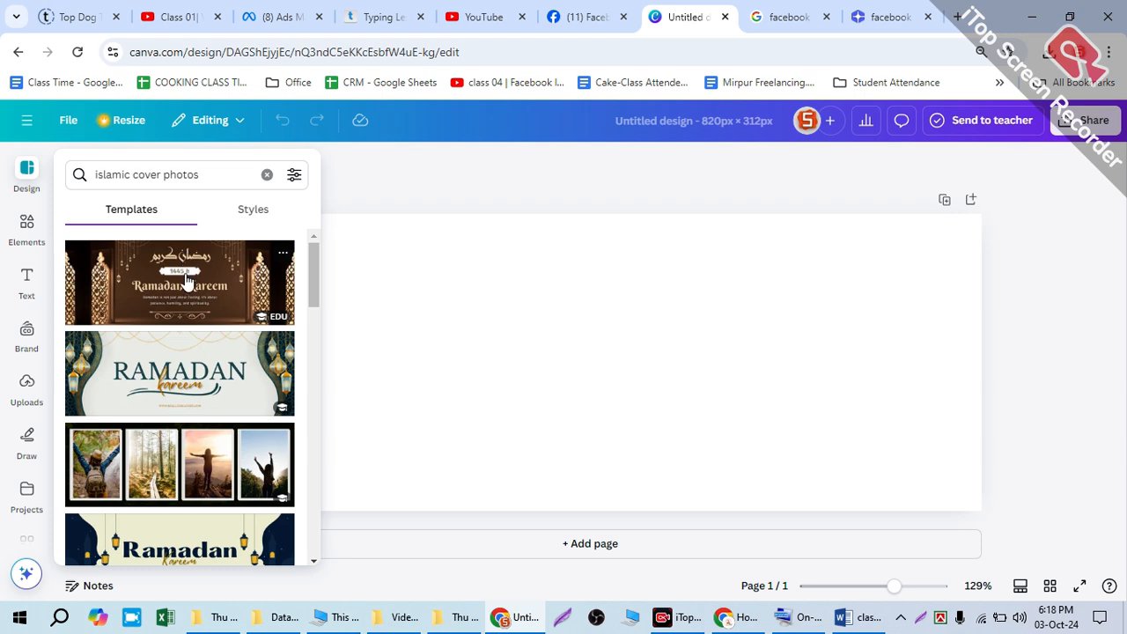
Step: Apply the Blue Beige Modern Ramadan Kareem Facebook Fundraiser Cover Photo template to the blank page
scroll(183, 377, "down", 3)
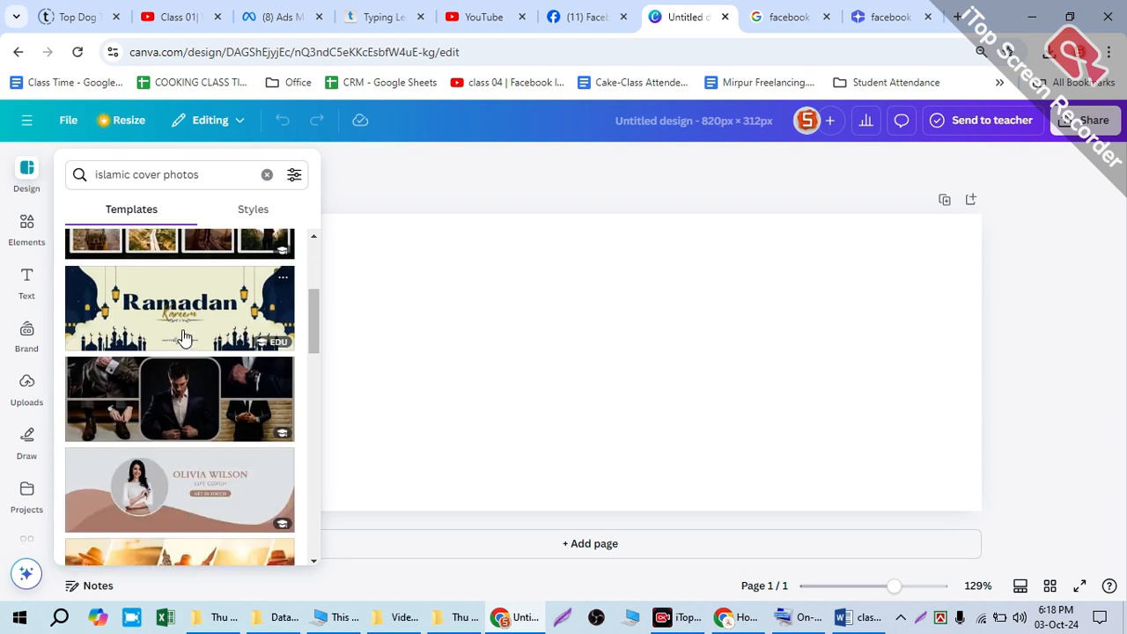
scroll(150, 312, "down", 1)
scroll(157, 321, "up", 2)
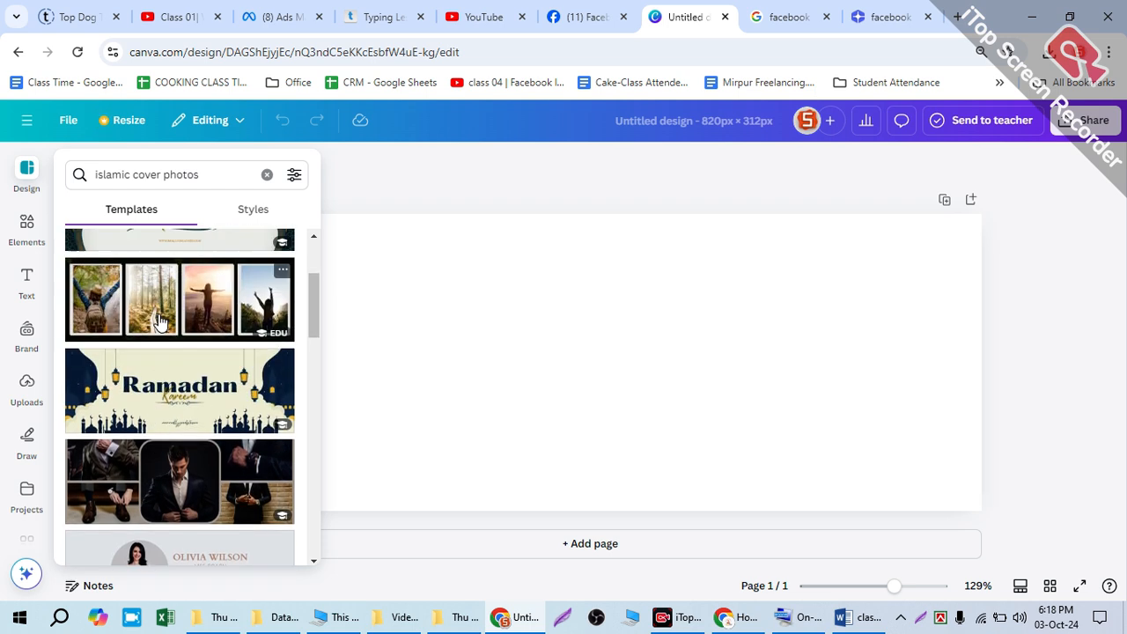
left_click(151, 372)
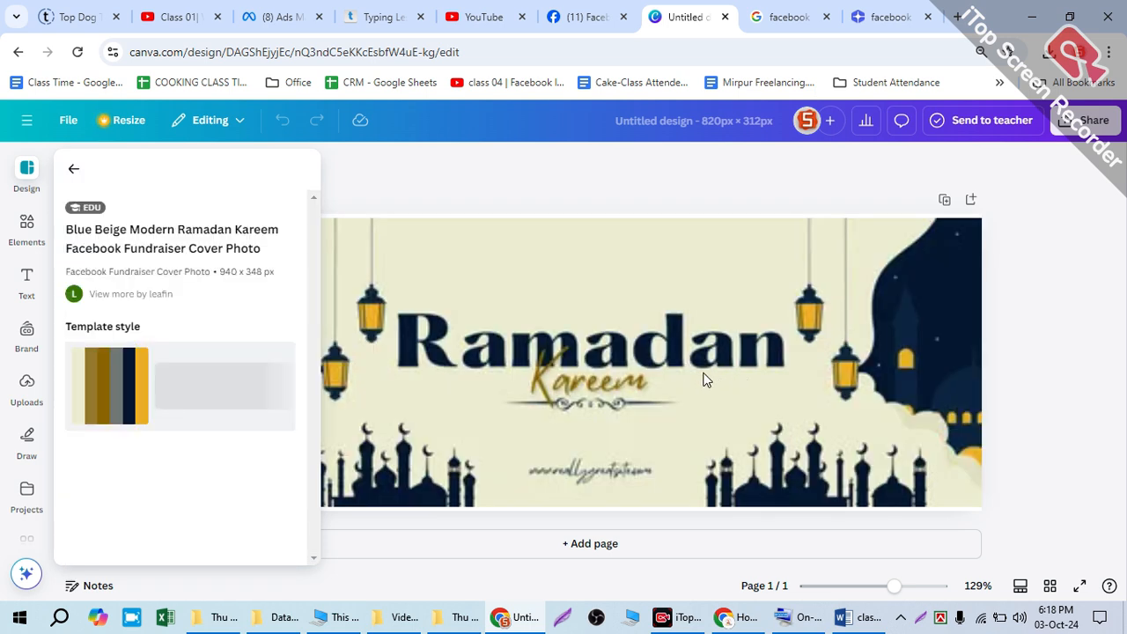
Step: Replace the large "Ramadan" heading on the cover with "Tawba"
left_click(738, 339)
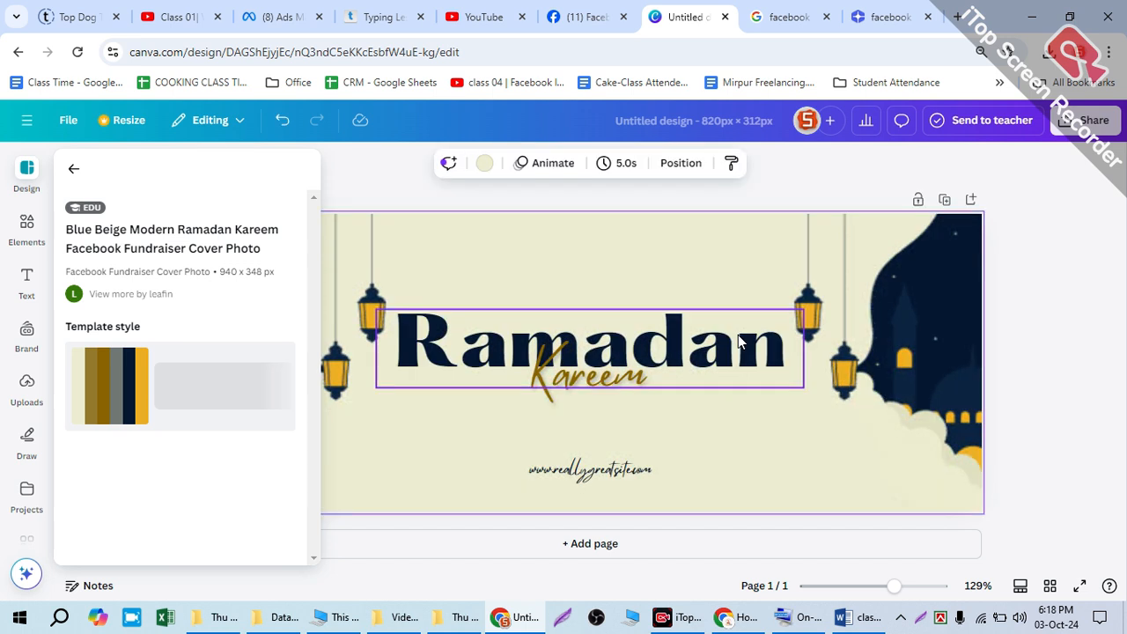
double_click(730, 335)
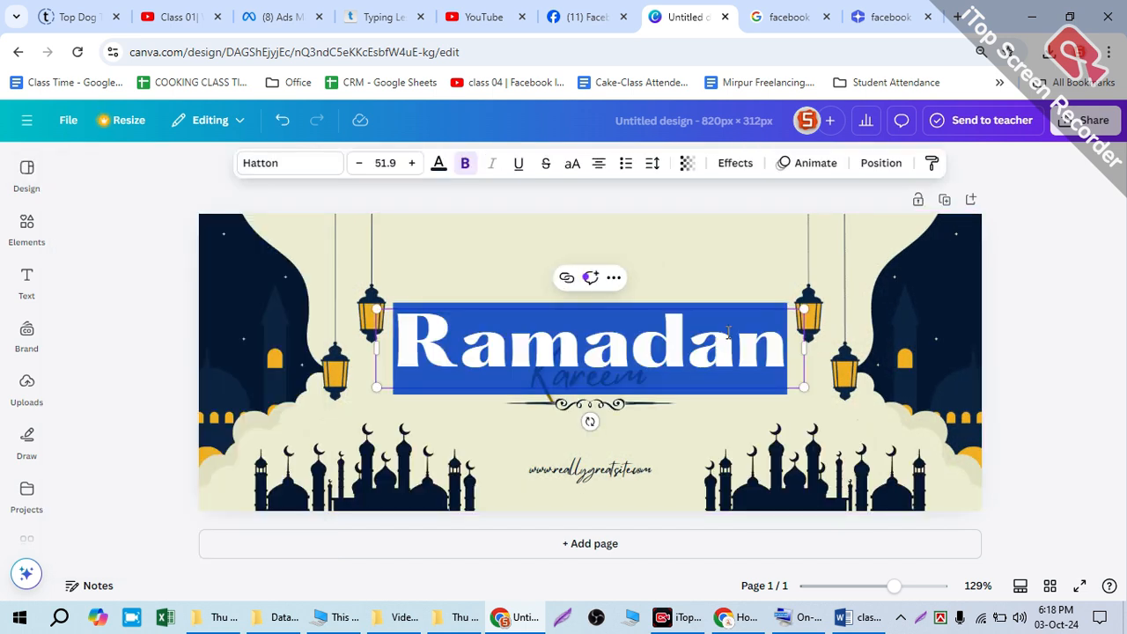
type("Tawba")
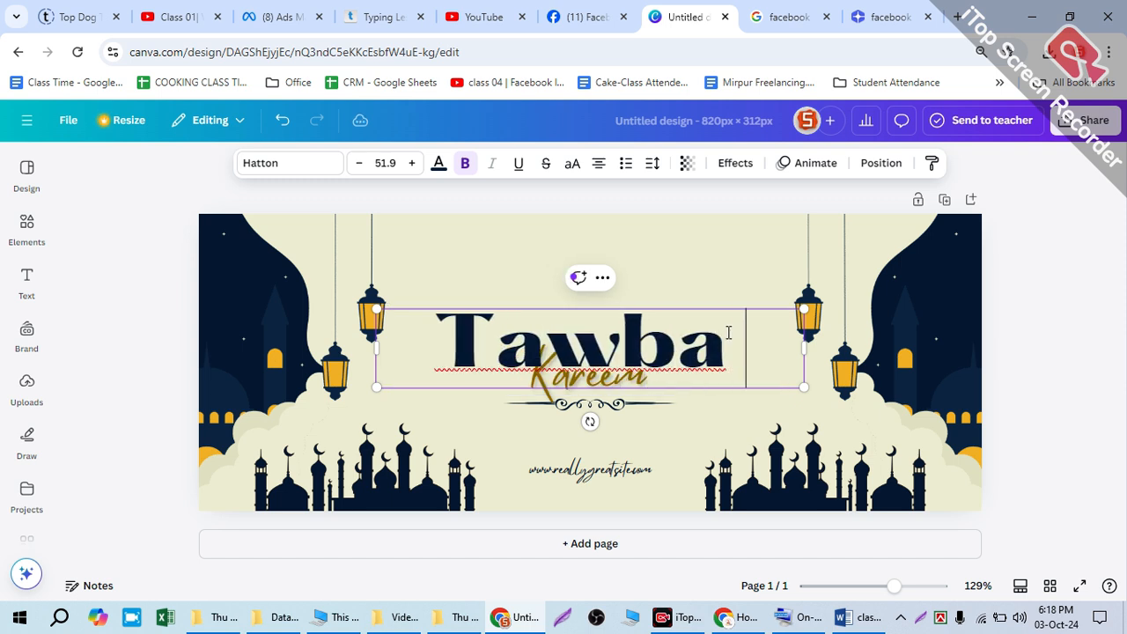
Step: Select the gold "Kareem" text overlapping the heading through the layer list and delete it
left_click(571, 376)
left_click(627, 373)
left_click(650, 369)
double_click(597, 372)
left_click(642, 374)
left_click(652, 371)
left_click(668, 422)
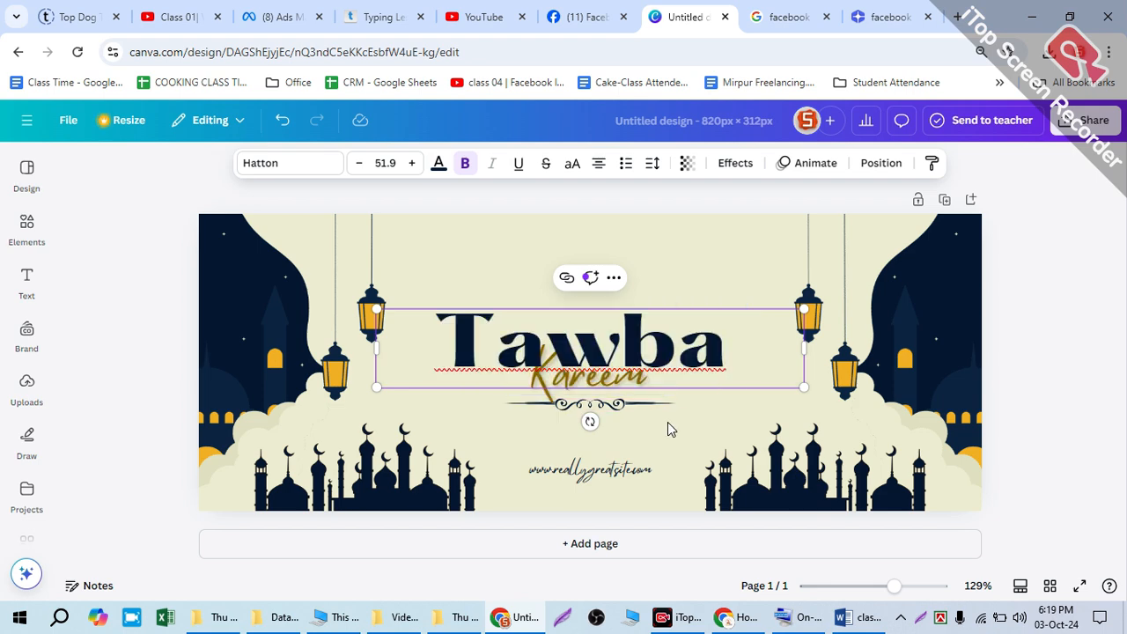
left_click(626, 385)
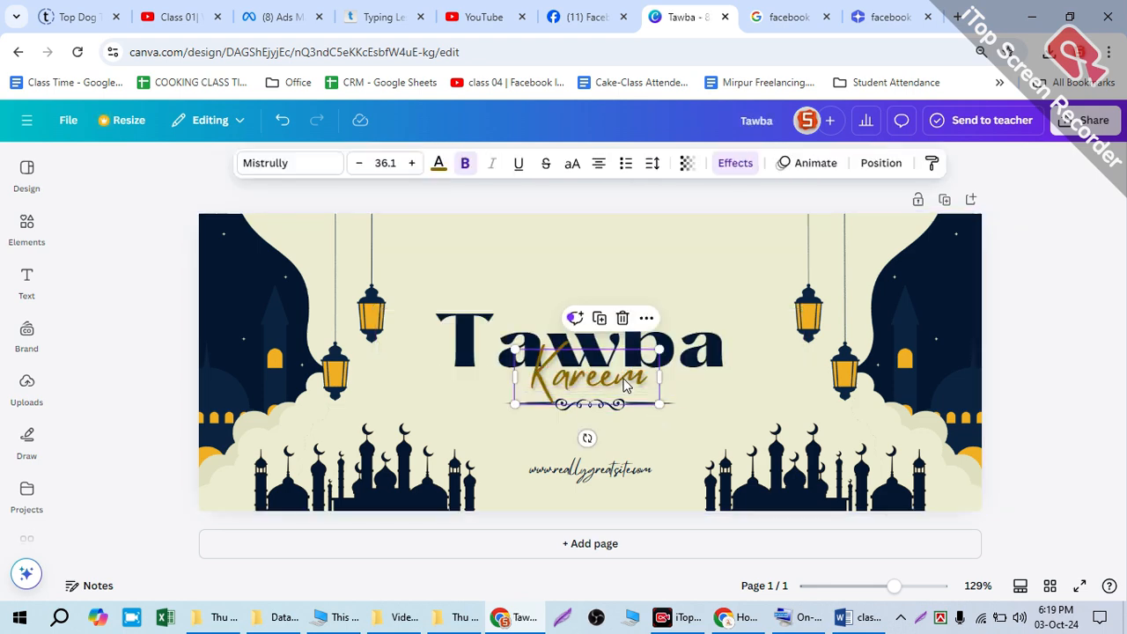
left_click(695, 423)
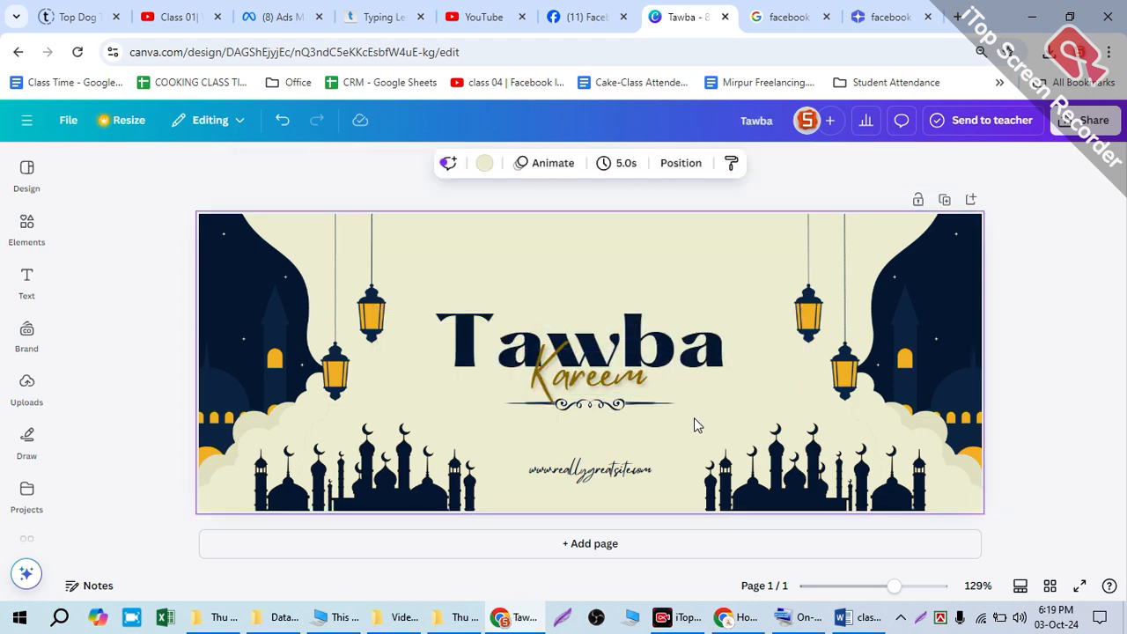
key("alt+1")
left_click(267, 350)
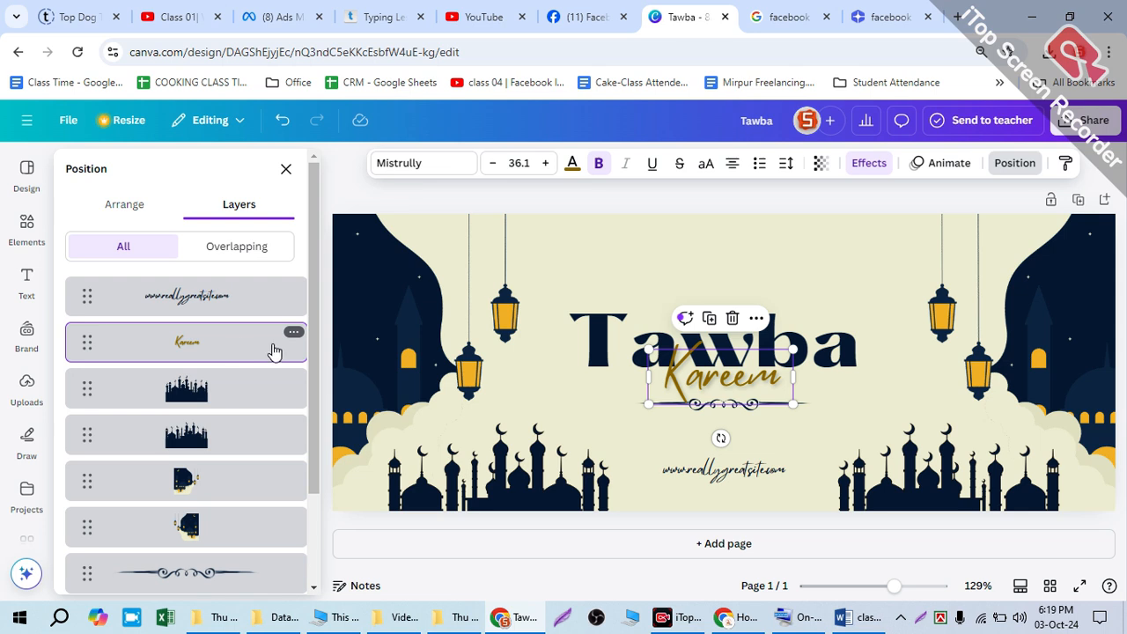
key("Delete")
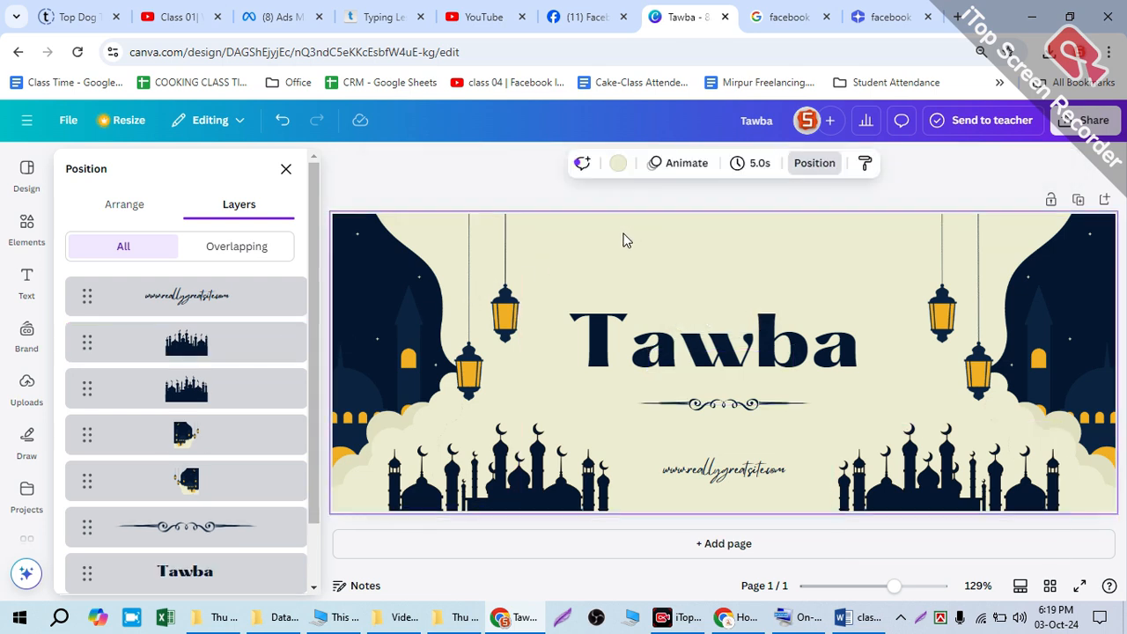
Step: Examine the cover's side artwork, mosque silhouettes, website text and remaining layers, and close the layer list
left_click(383, 315)
left_click(1039, 254)
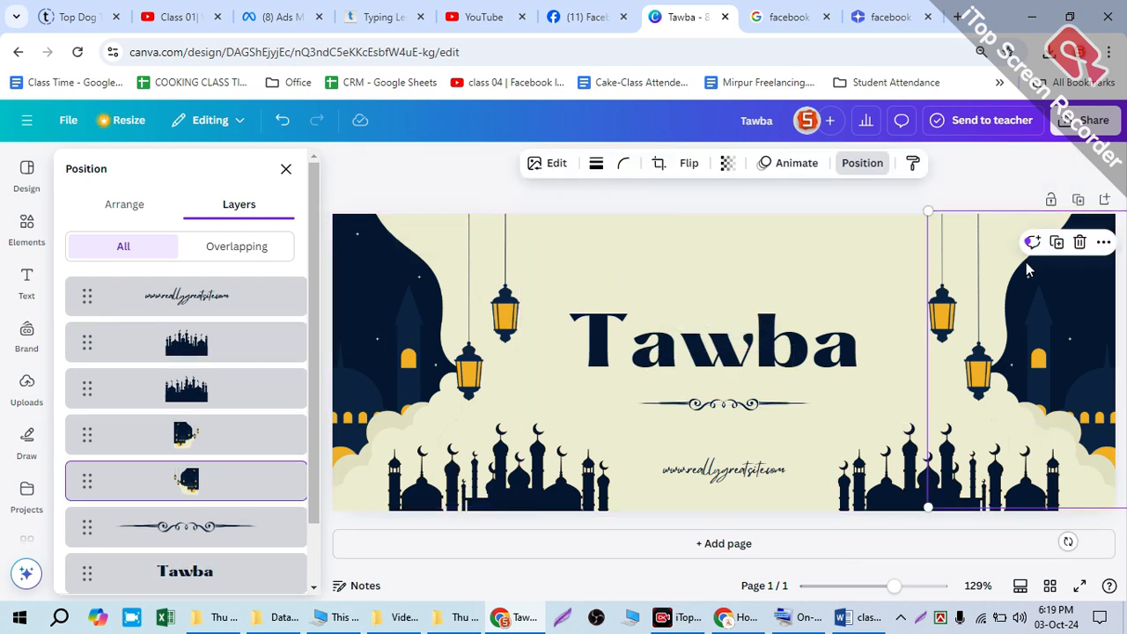
left_click(546, 476)
left_click(724, 471)
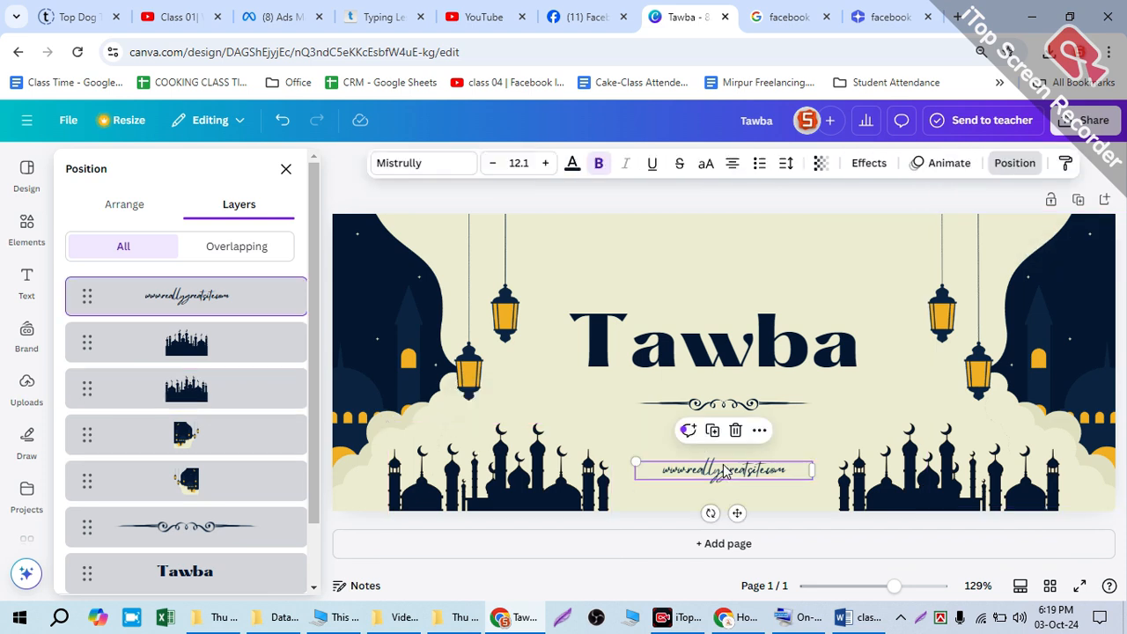
scroll(196, 461, "down", 2)
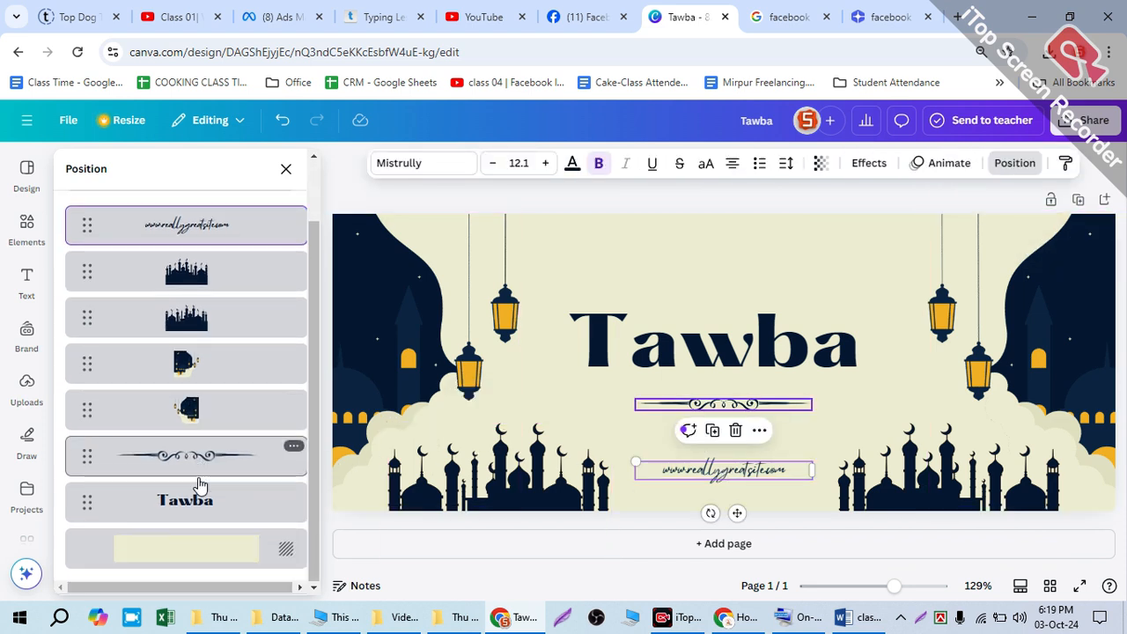
left_click(1014, 164)
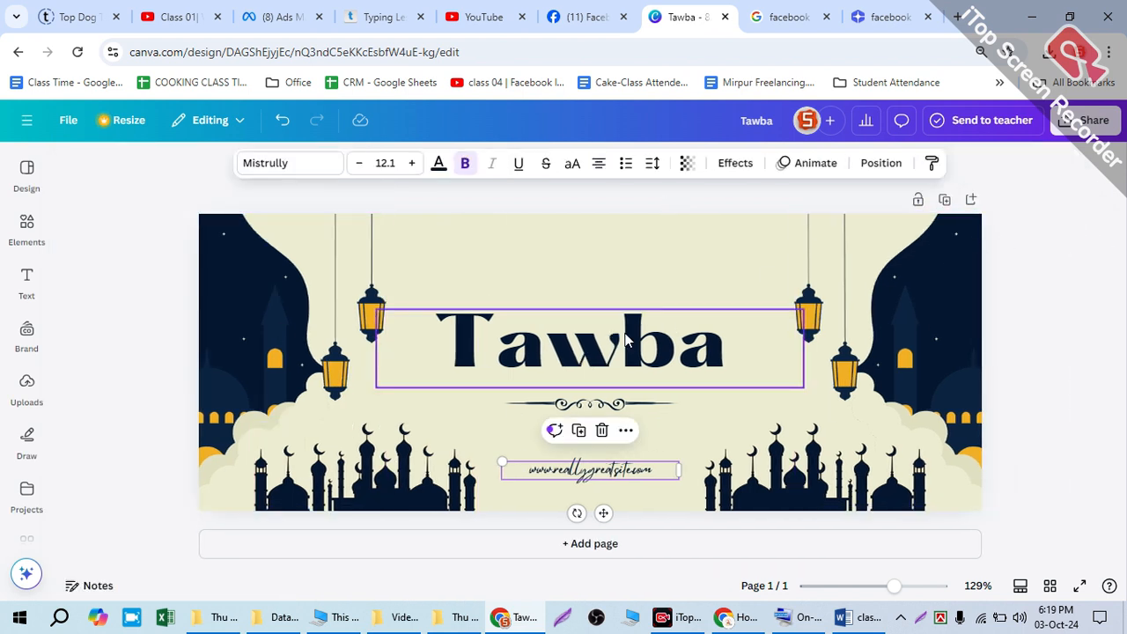
left_click(1088, 120)
left_click(721, 255)
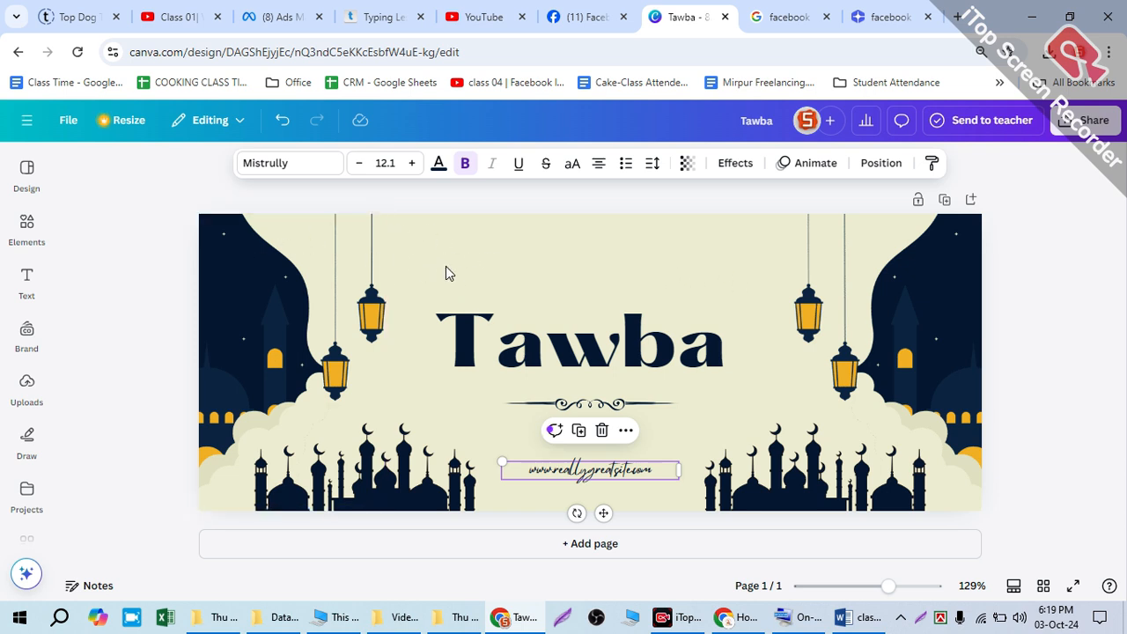
Step: Upload the logo file "Tawba Lolo .jpg" from the Downloads folder
left_click(24, 229)
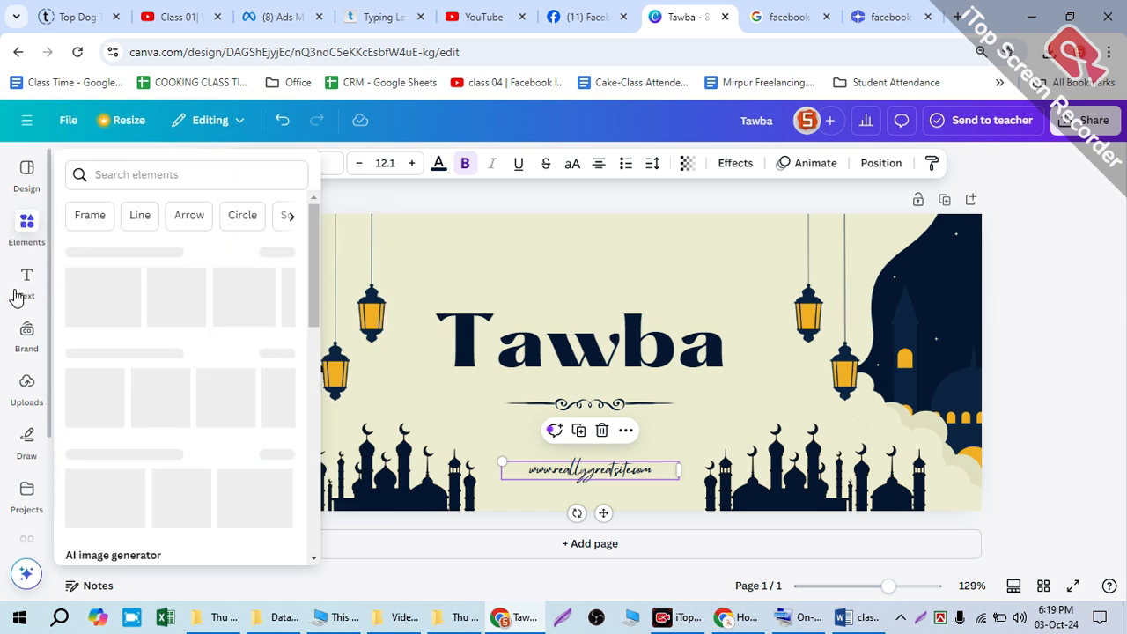
left_click(25, 382)
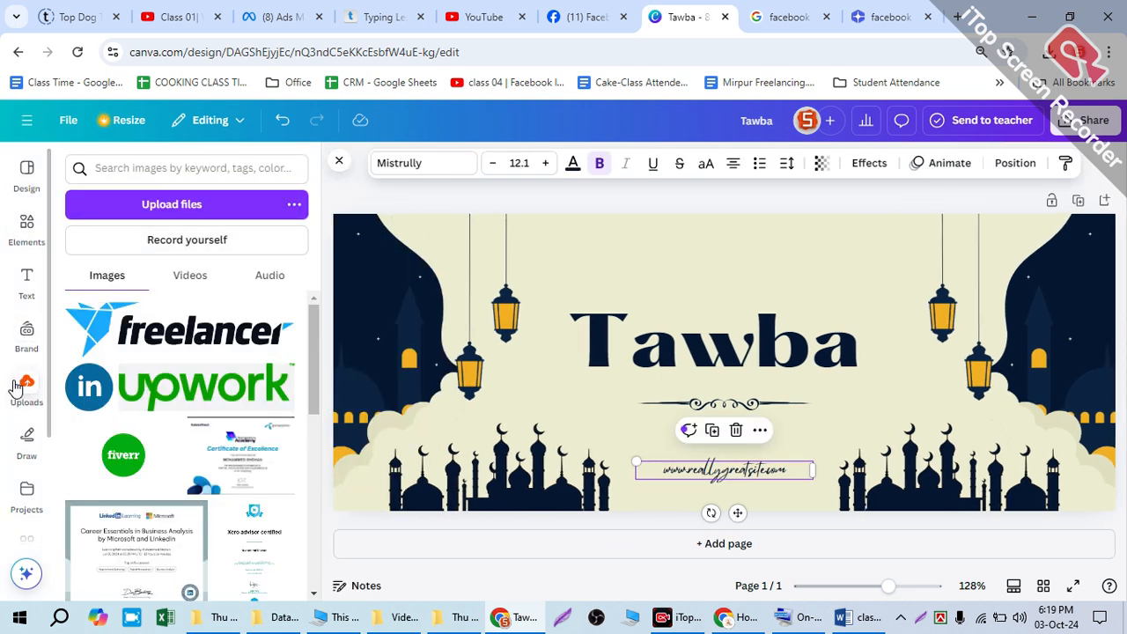
left_click(183, 204)
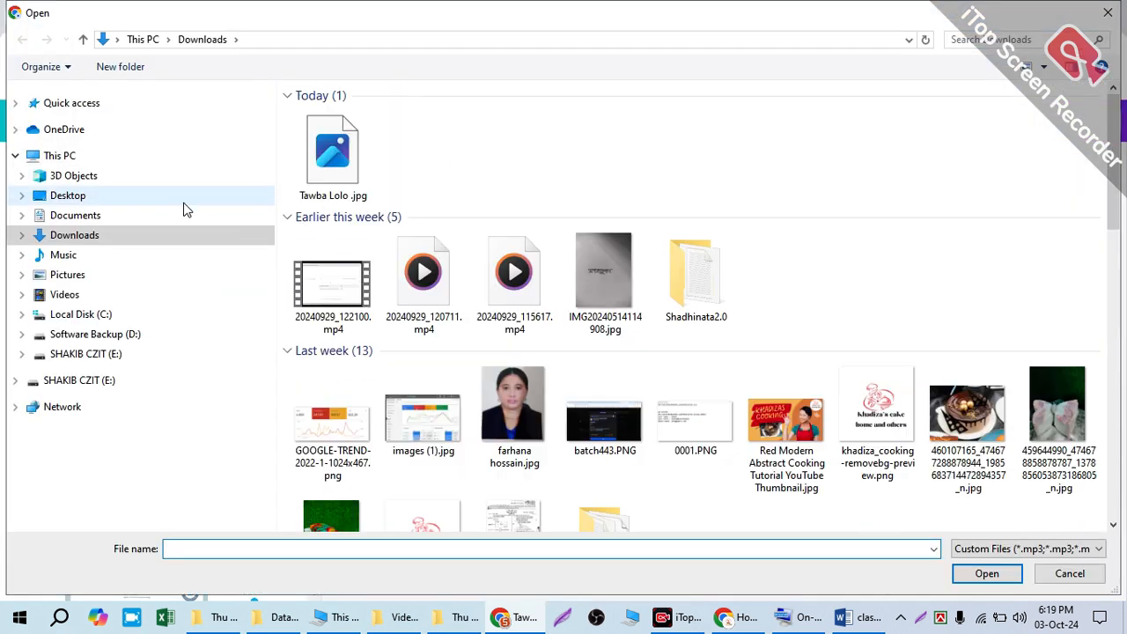
left_click(333, 150)
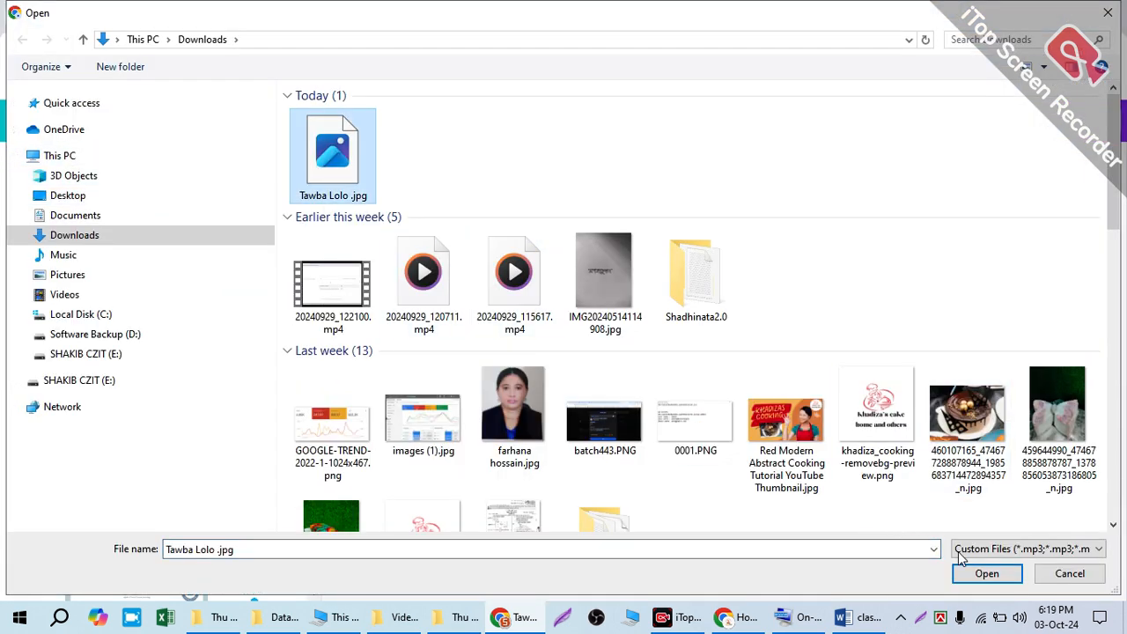
left_click(974, 574)
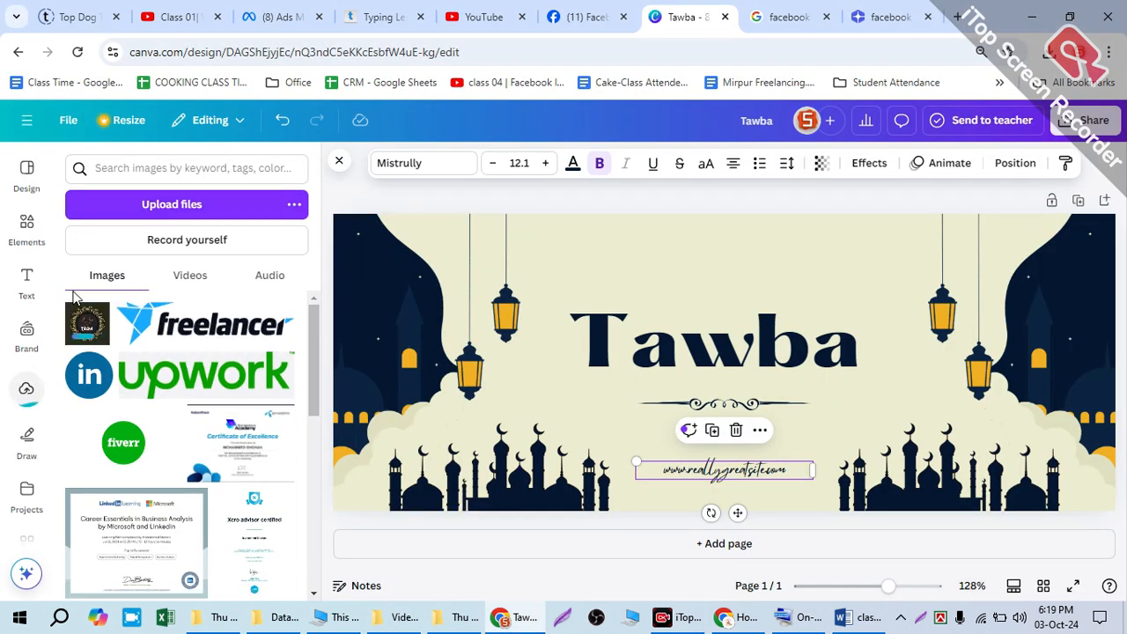
Step: Place the uploaded TAWBA logo on the cover, shrink it and move it to the upper-left area beside the night-sky artwork
left_click(82, 328)
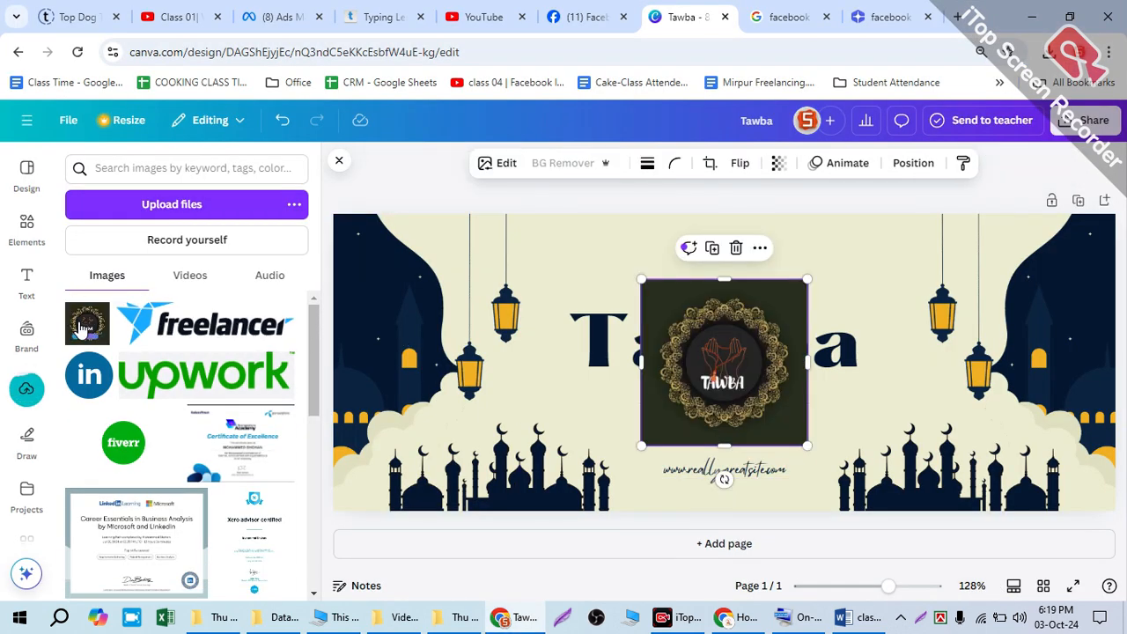
left_click_drag(692, 305, 588, 266)
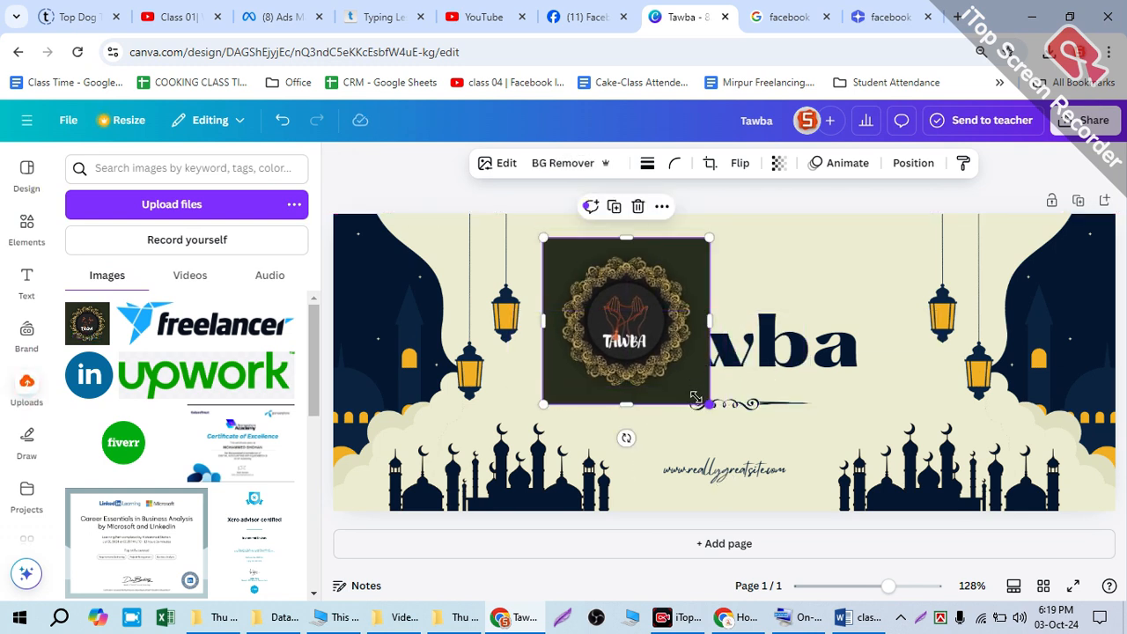
left_click_drag(696, 392, 902, 235)
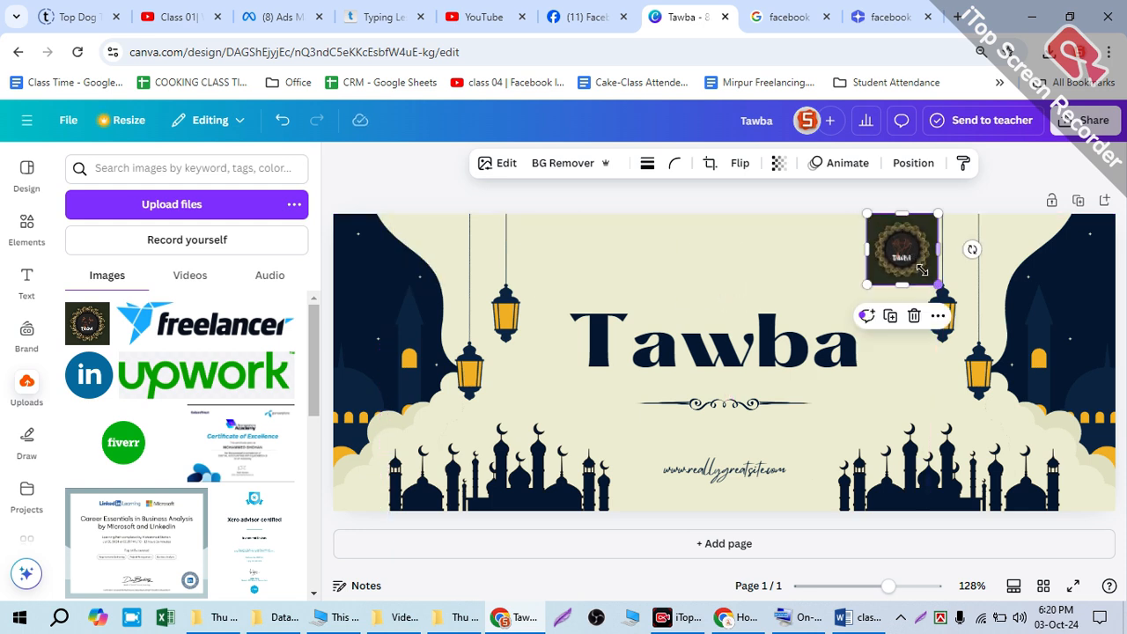
left_click_drag(926, 273, 431, 229)
Step: Remove the dark square background from the TAWBA logo image with BG Remover
scroll(401, 231, "up", 5)
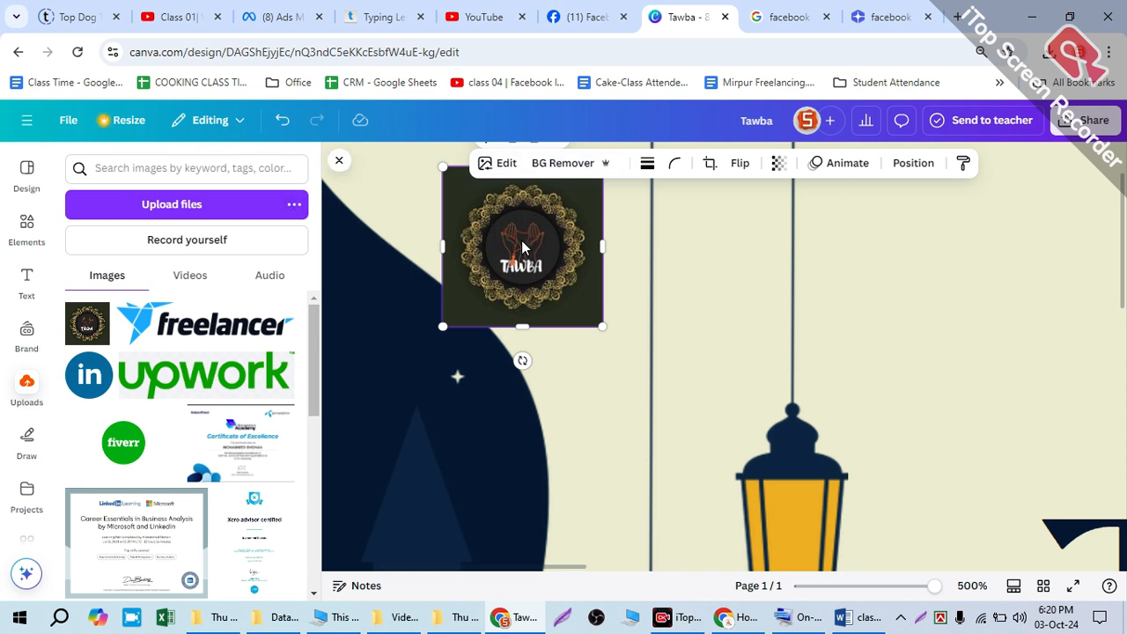
left_click(517, 275)
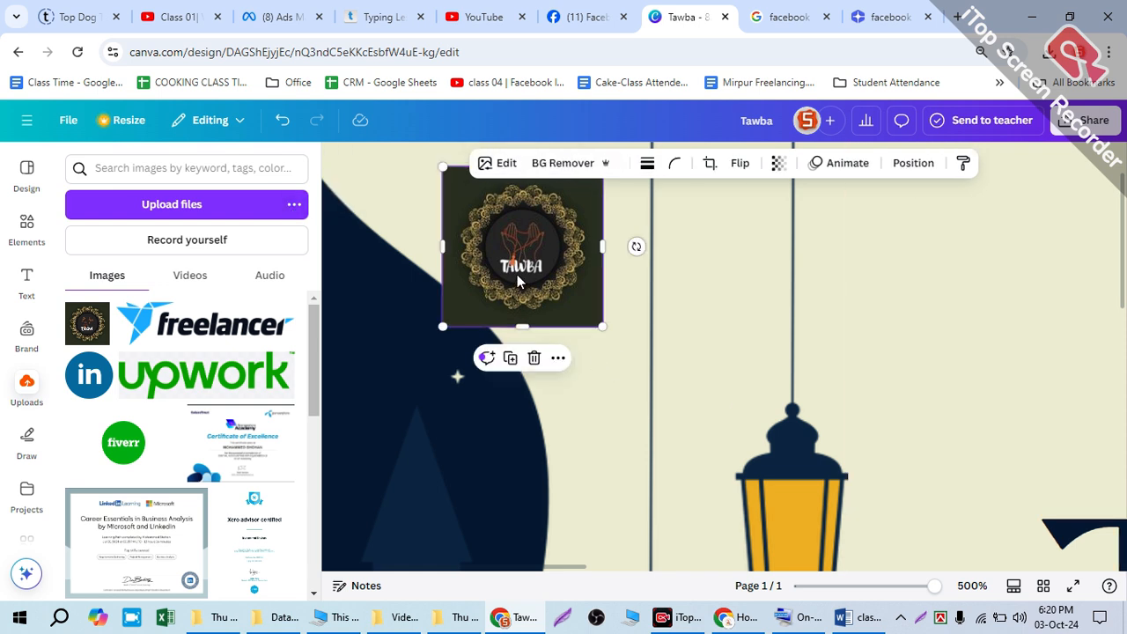
scroll(538, 295, "down", 5, "ctrl")
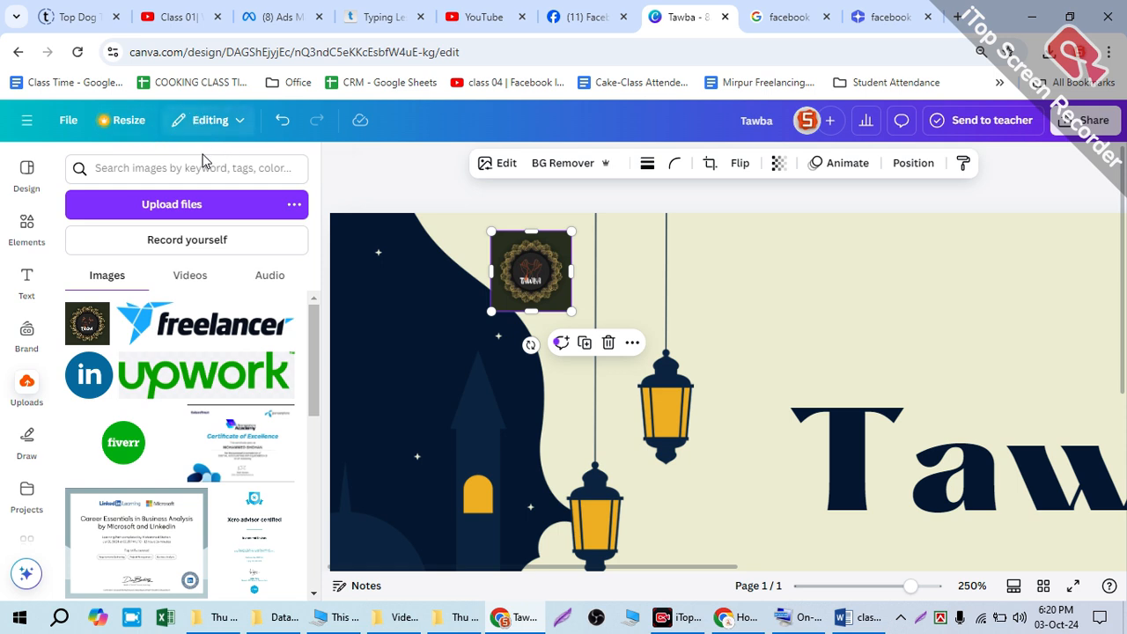
scroll(562, 262, "up", 1, "ctrl")
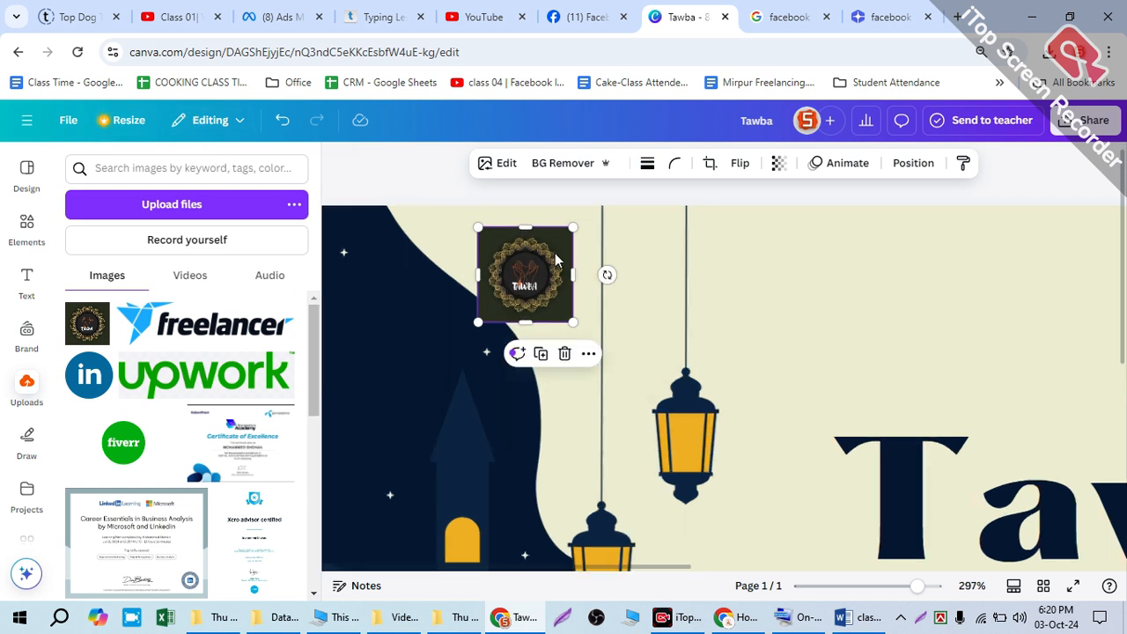
left_click(549, 166)
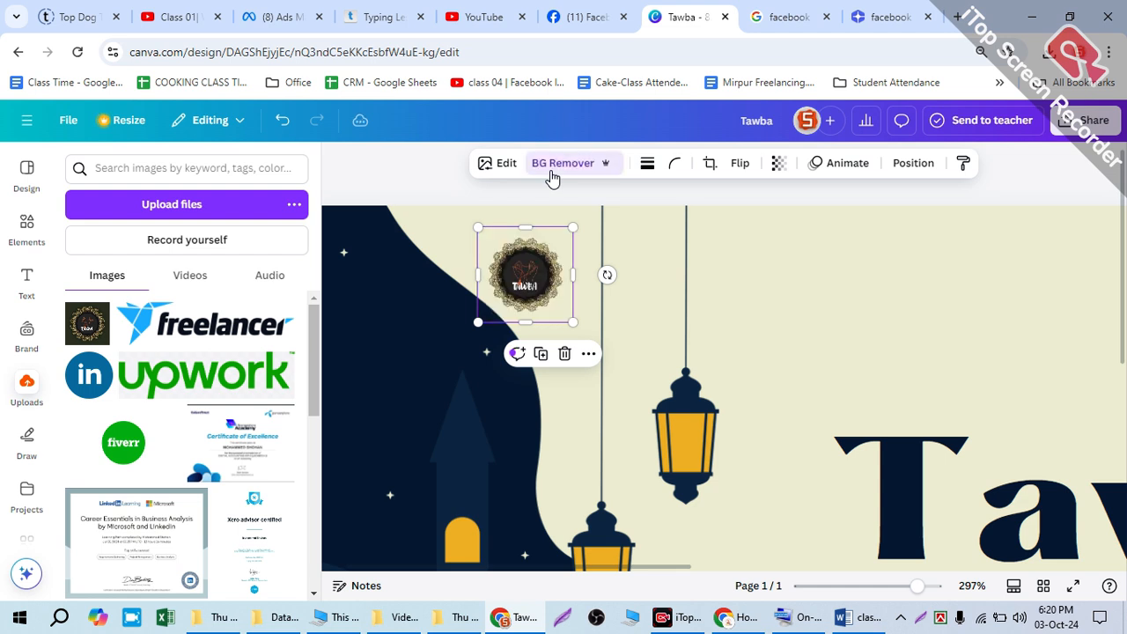
Step: Resize the TAWBA logo to a small badge and place it at the cover's upper edge, between the night-sky artwork and the first lantern
left_click_drag(558, 307, 735, 516)
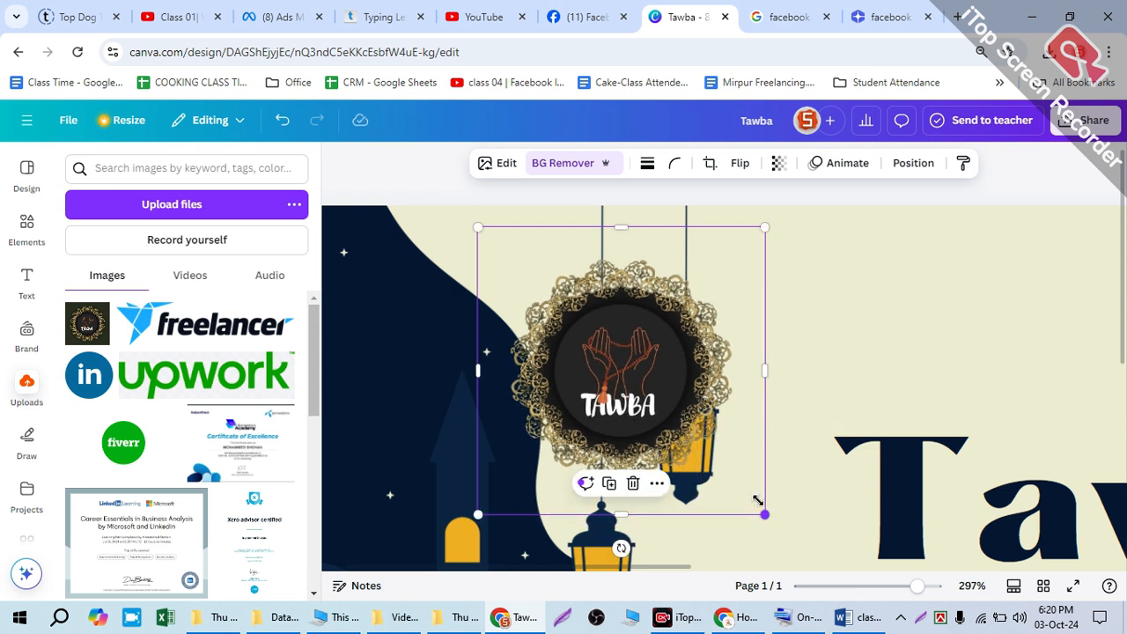
left_click_drag(719, 482, 537, 316)
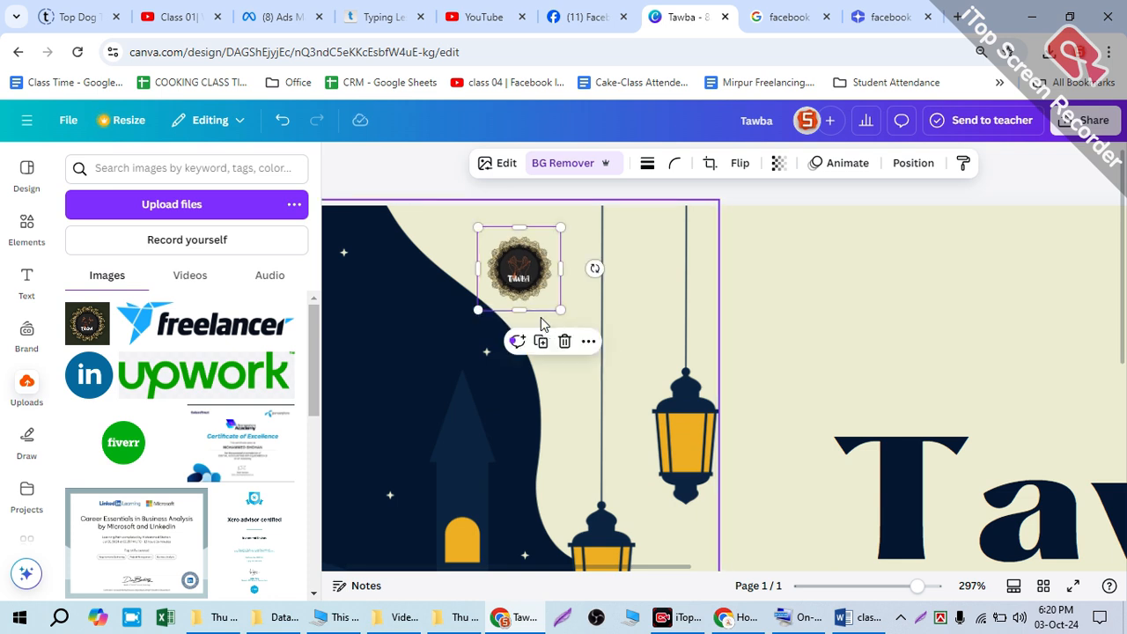
left_click_drag(506, 252, 483, 234)
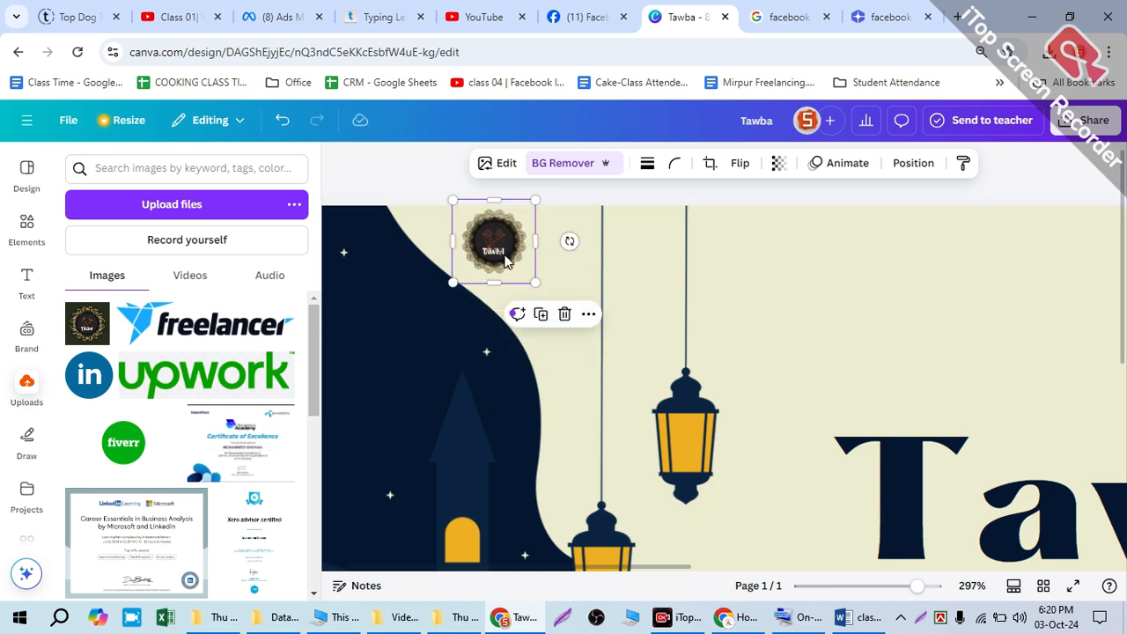
left_click_drag(537, 290, 575, 314)
left_click_drag(509, 252, 515, 253)
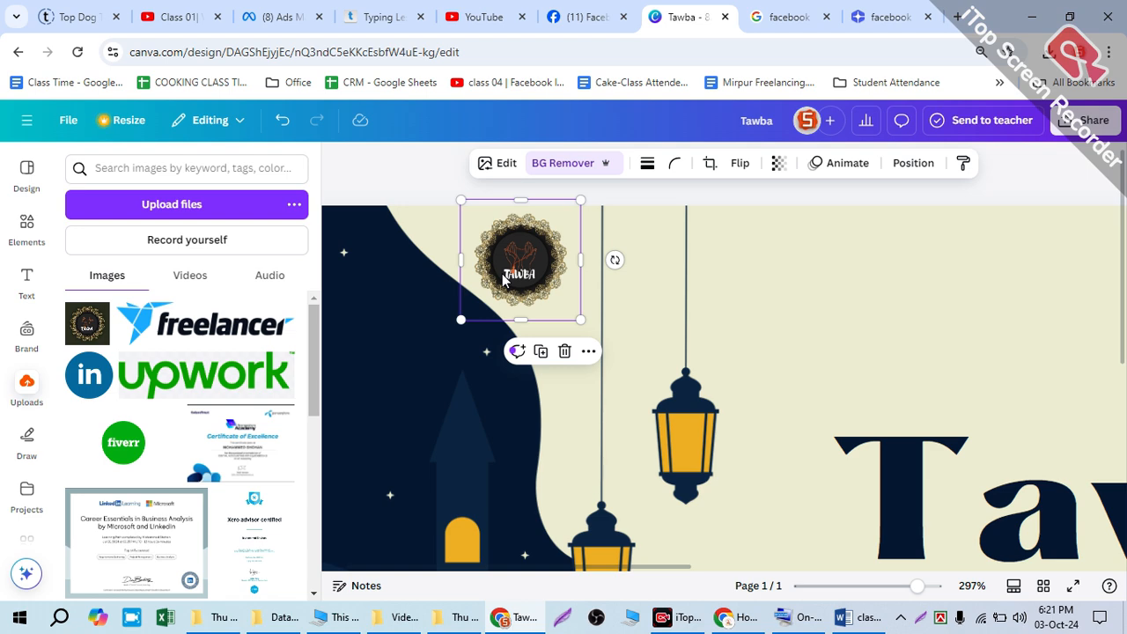
left_click(833, 288)
scroll(819, 295, "down", 5)
scroll(803, 296, "right", 1)
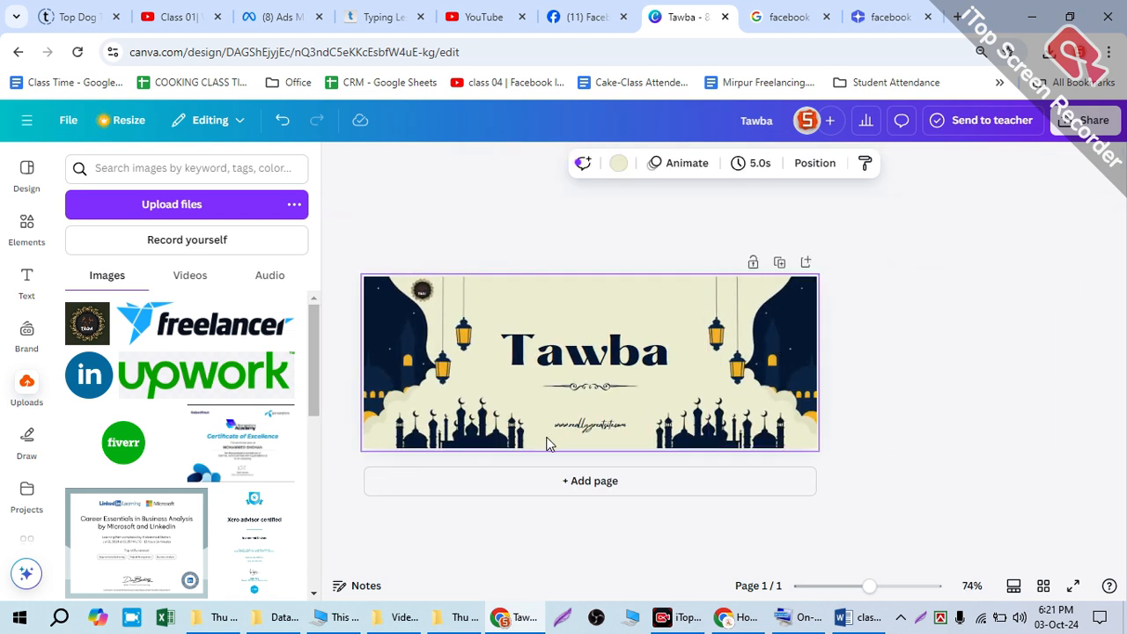
scroll(541, 424, "up", 3)
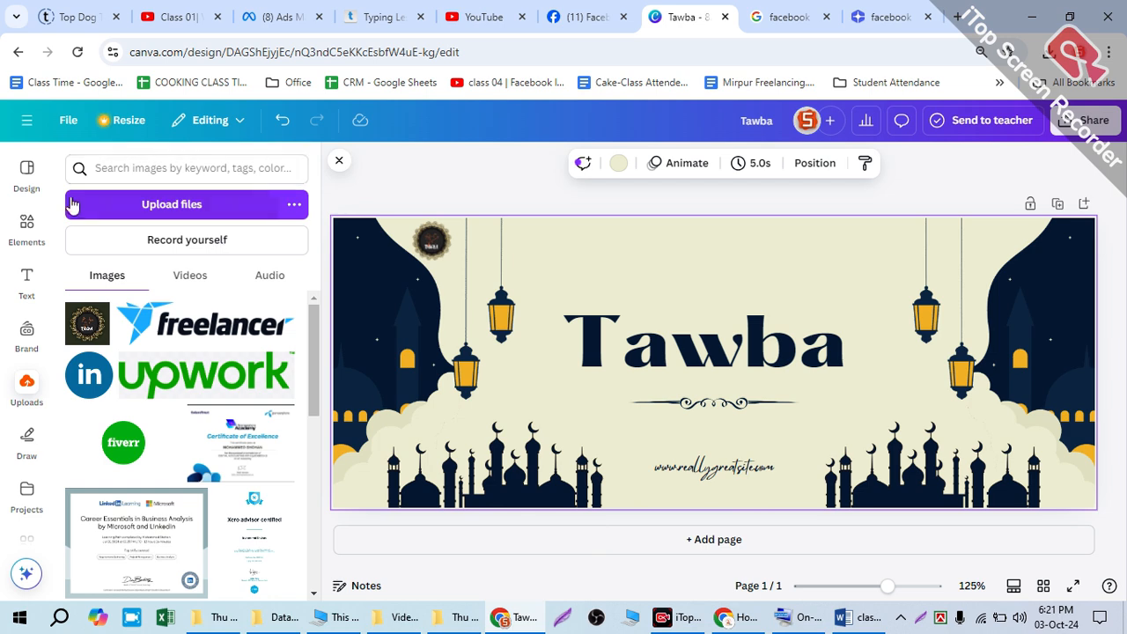
Step: Search the elements library for "phone icon"
left_click(26, 223)
left_click(104, 167)
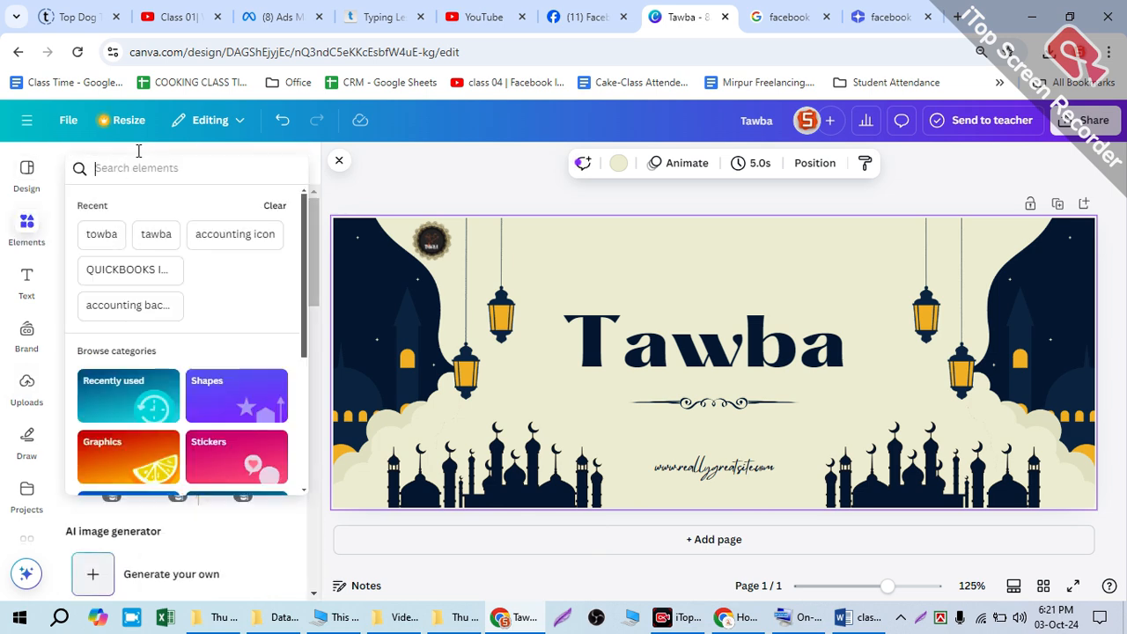
type("phon")
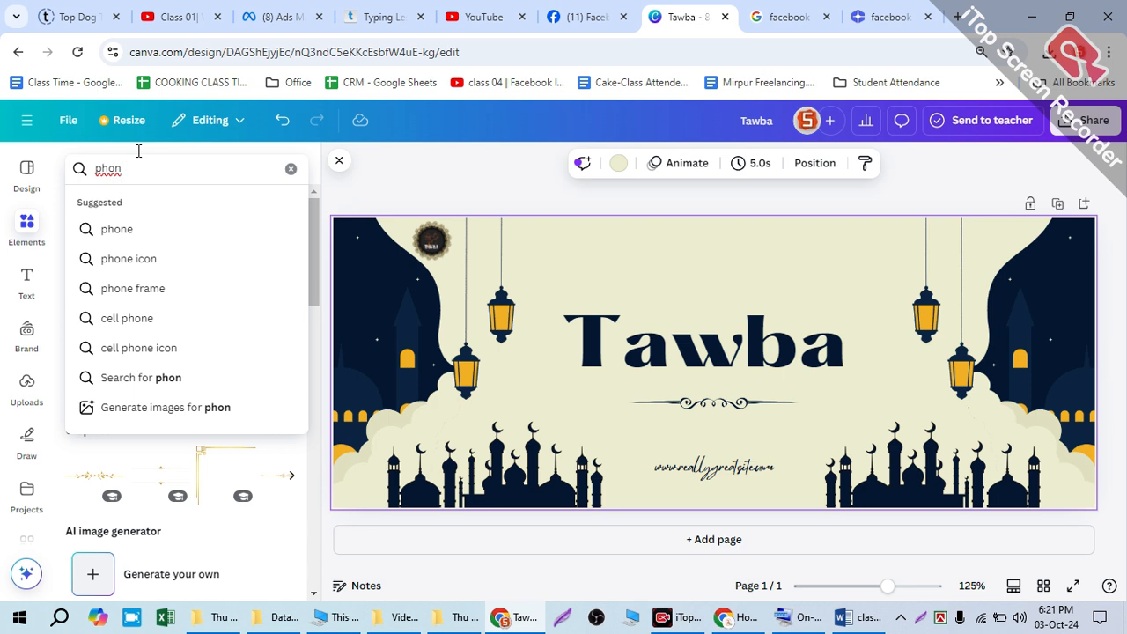
left_click(204, 260)
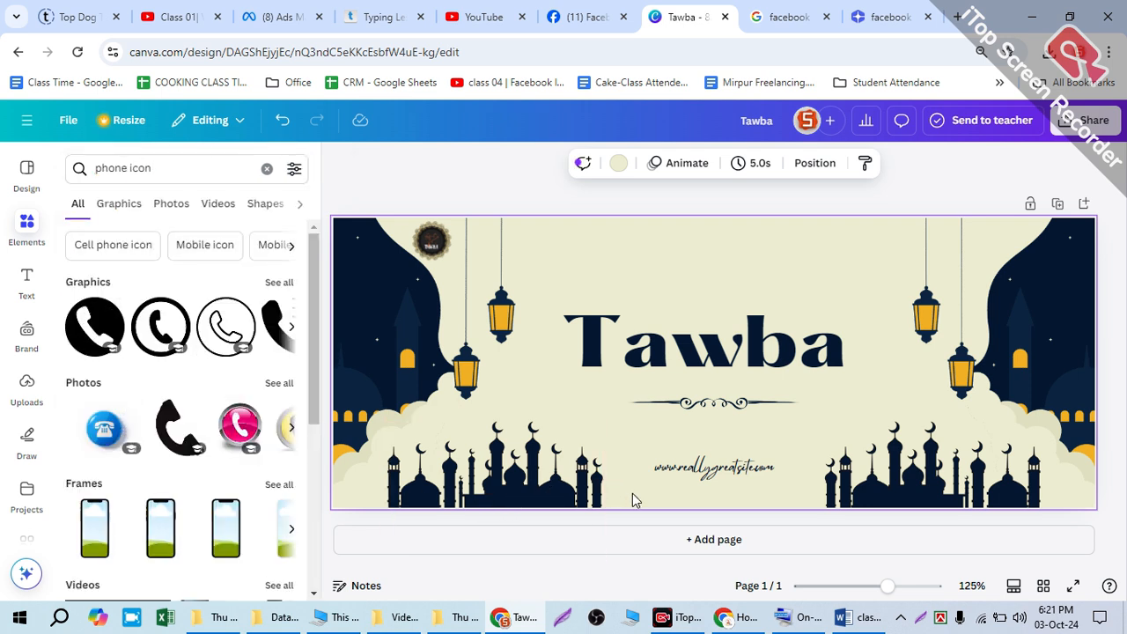
Step: Search the elements library for "email icon"
left_click(170, 161)
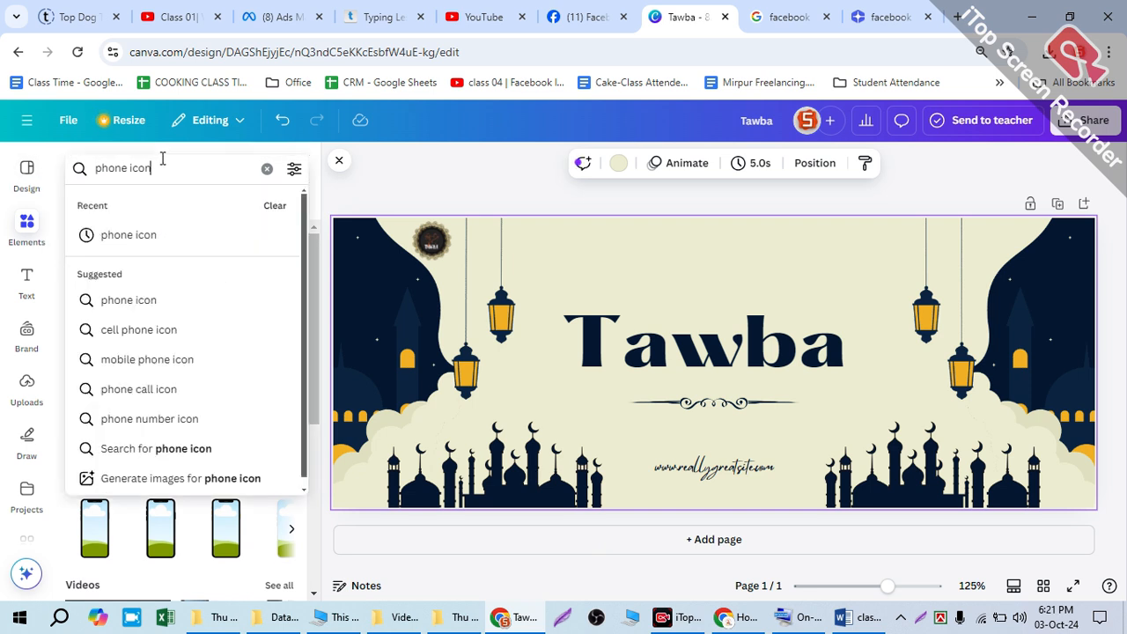
type("e")
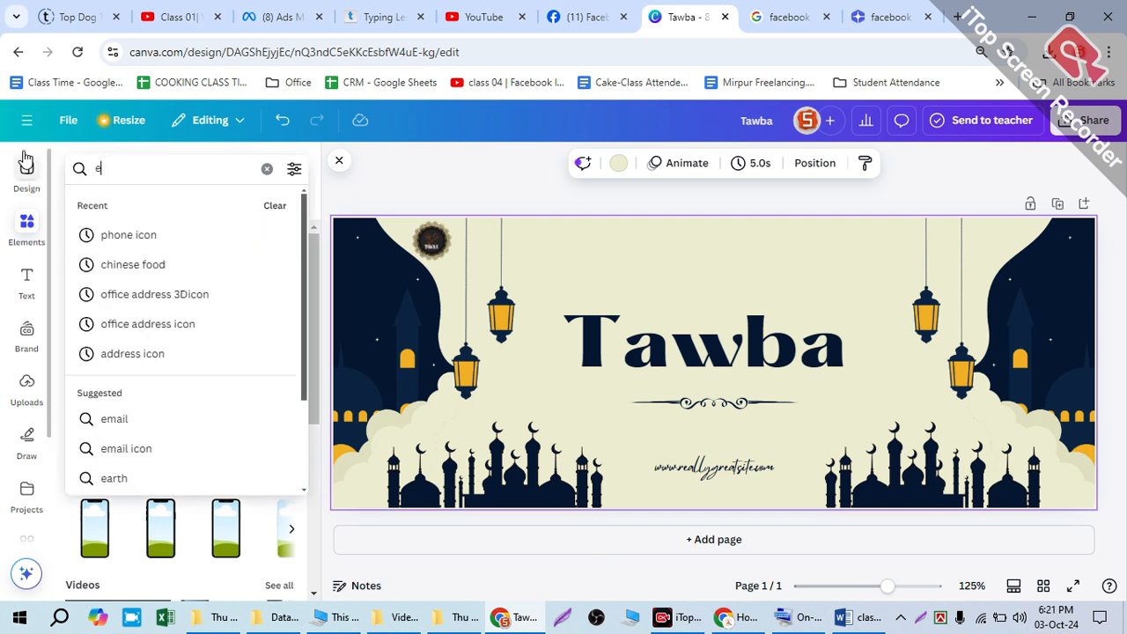
type("j")
key("BackSpace")
type("mail icon")
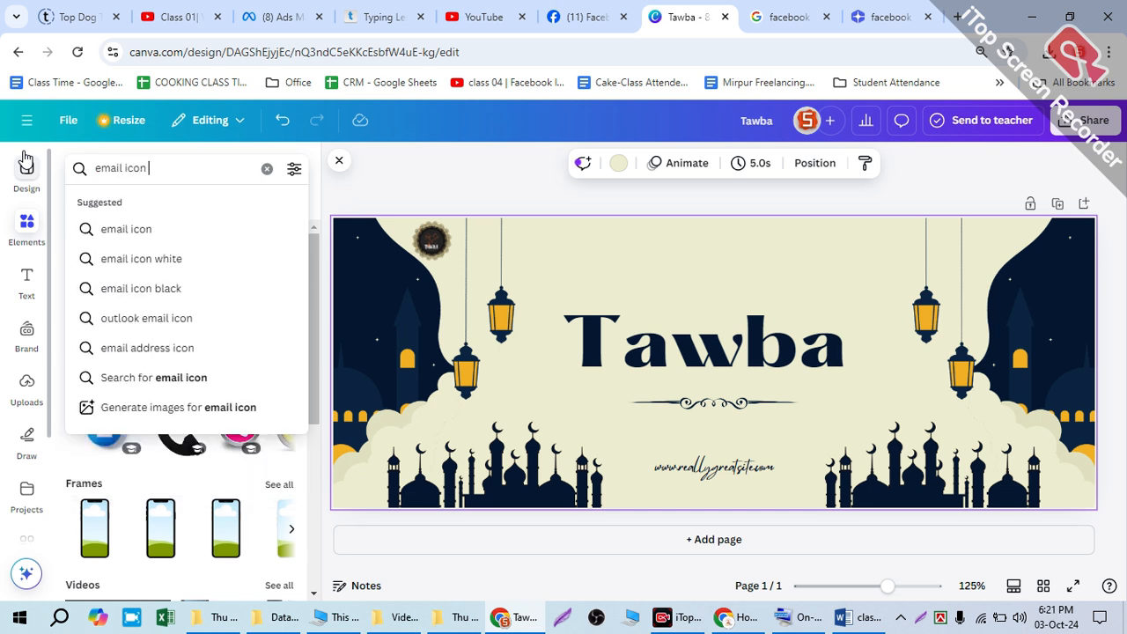
left_click(176, 226)
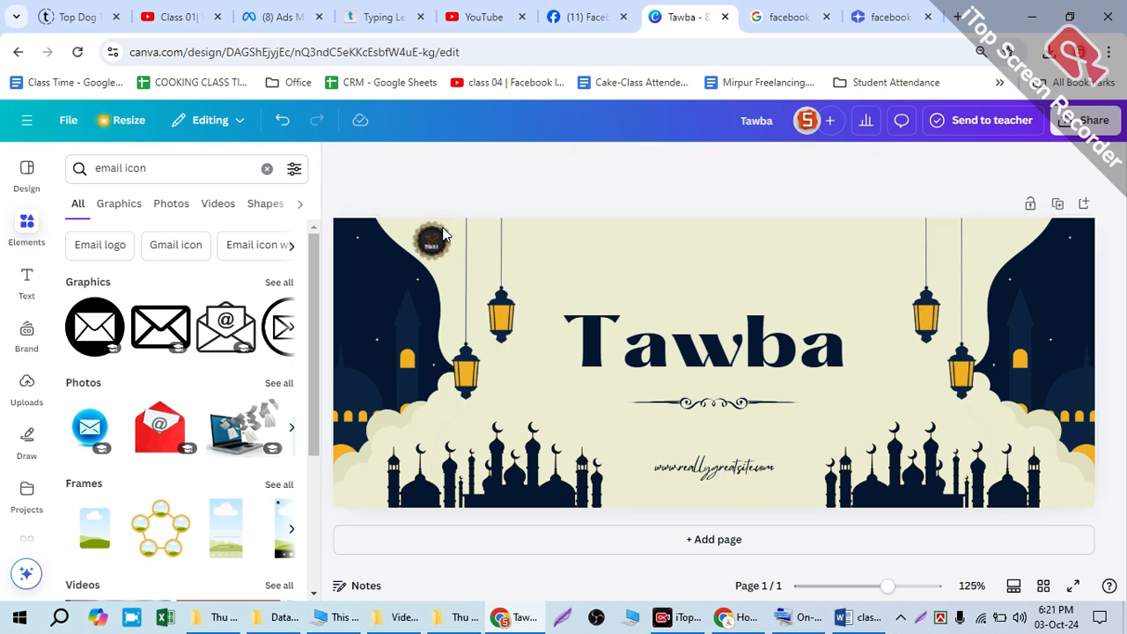
Step: Set the cover's download file type to JPG with quality 100, and close the download settings
left_click(1087, 121)
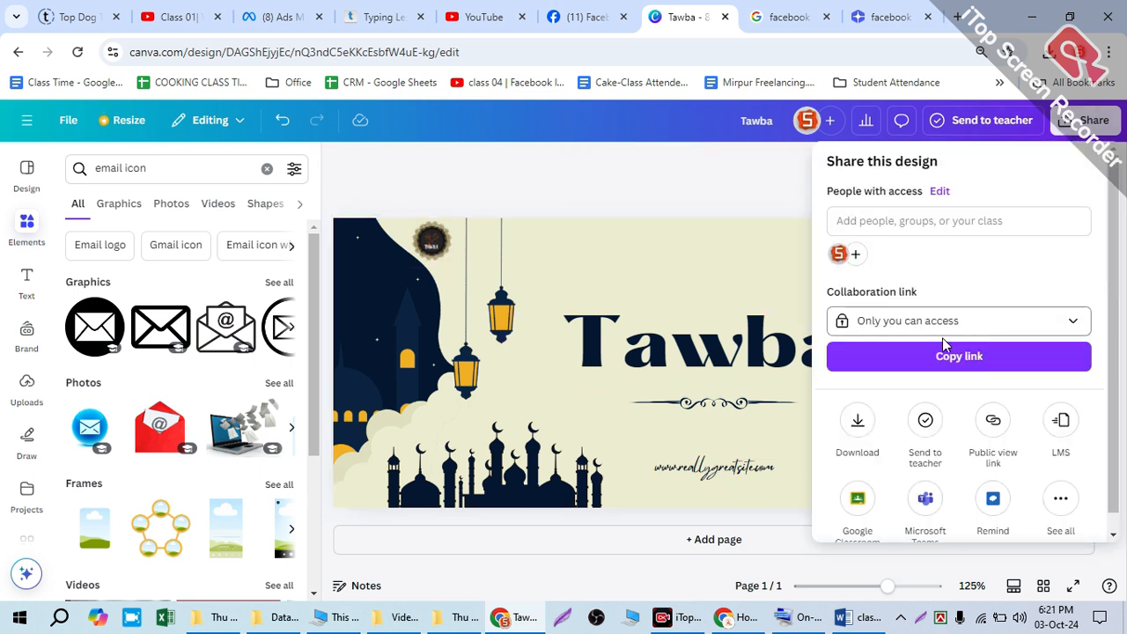
left_click(856, 421)
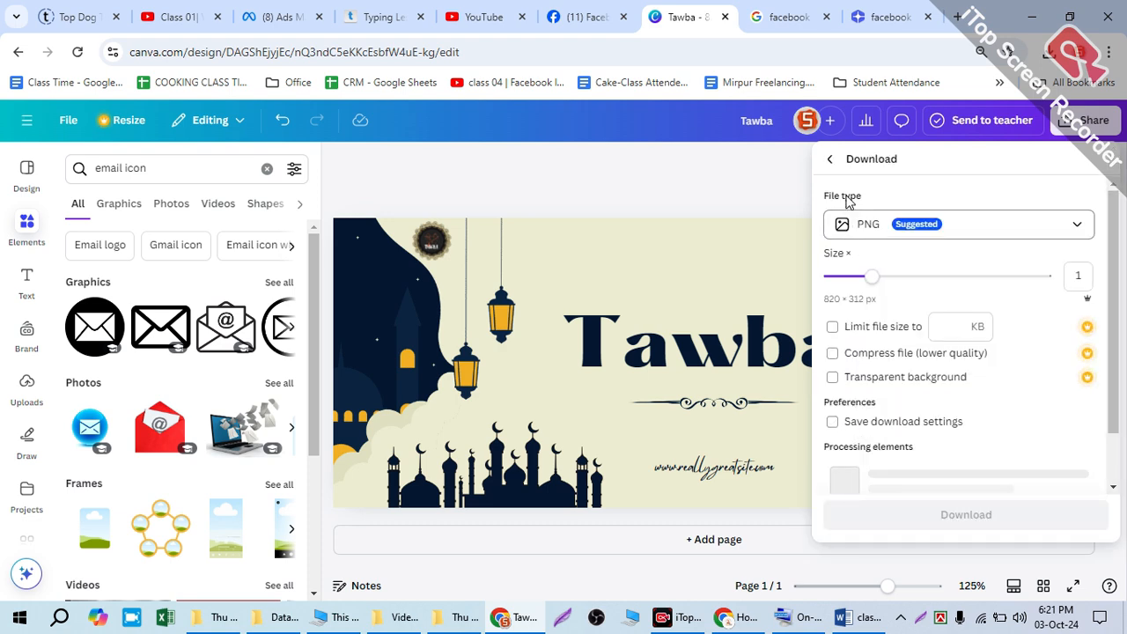
left_click(829, 160)
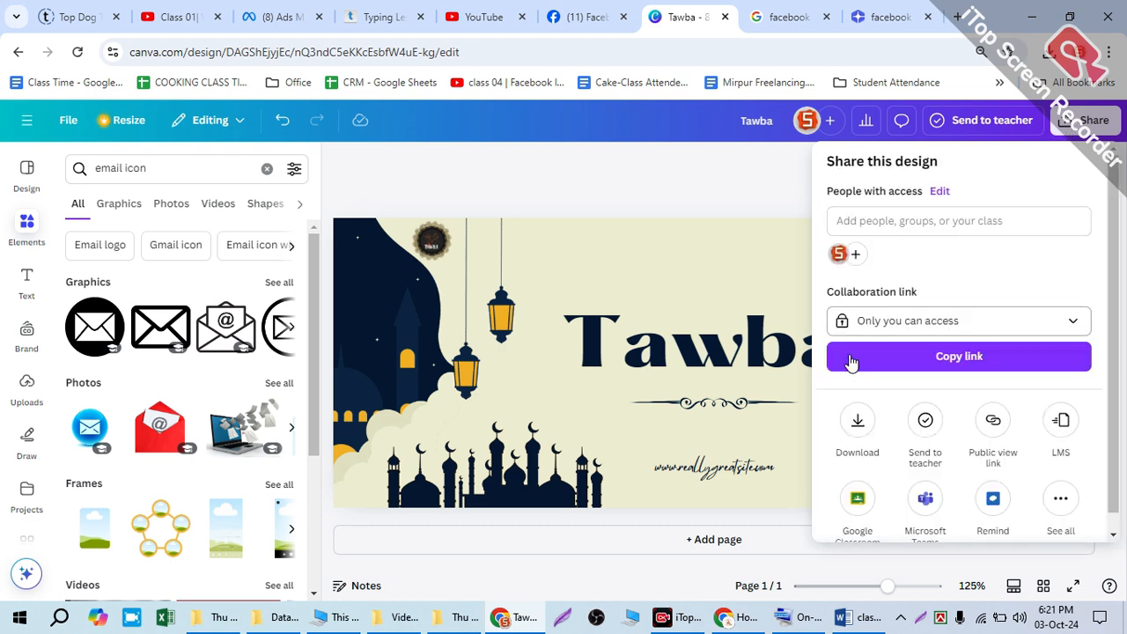
left_click(857, 421)
left_click(872, 228)
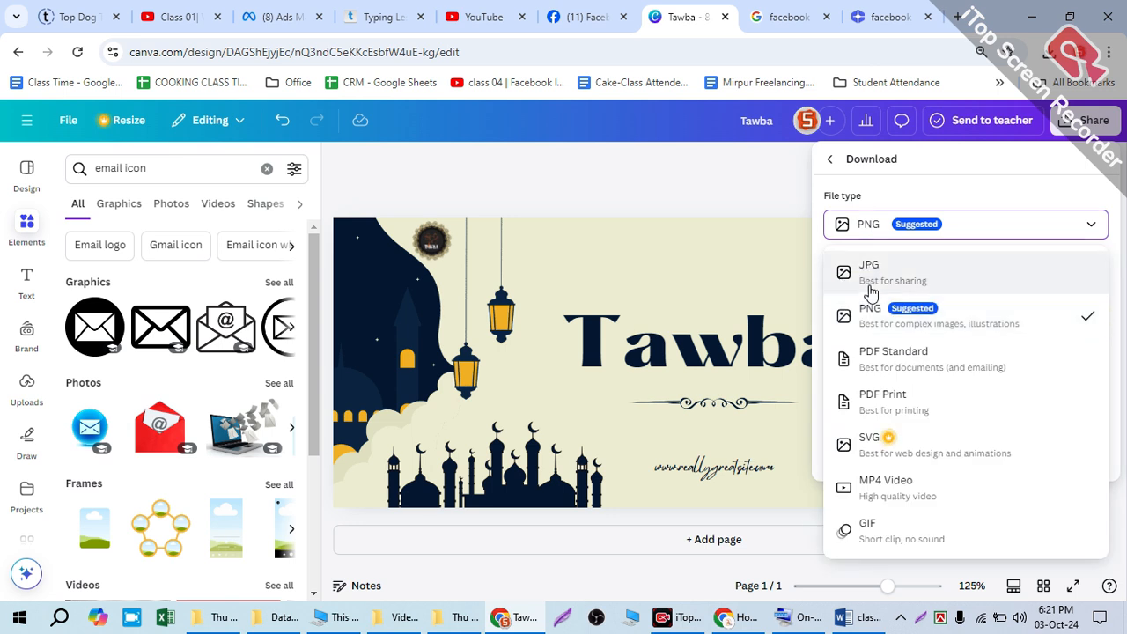
left_click(874, 266)
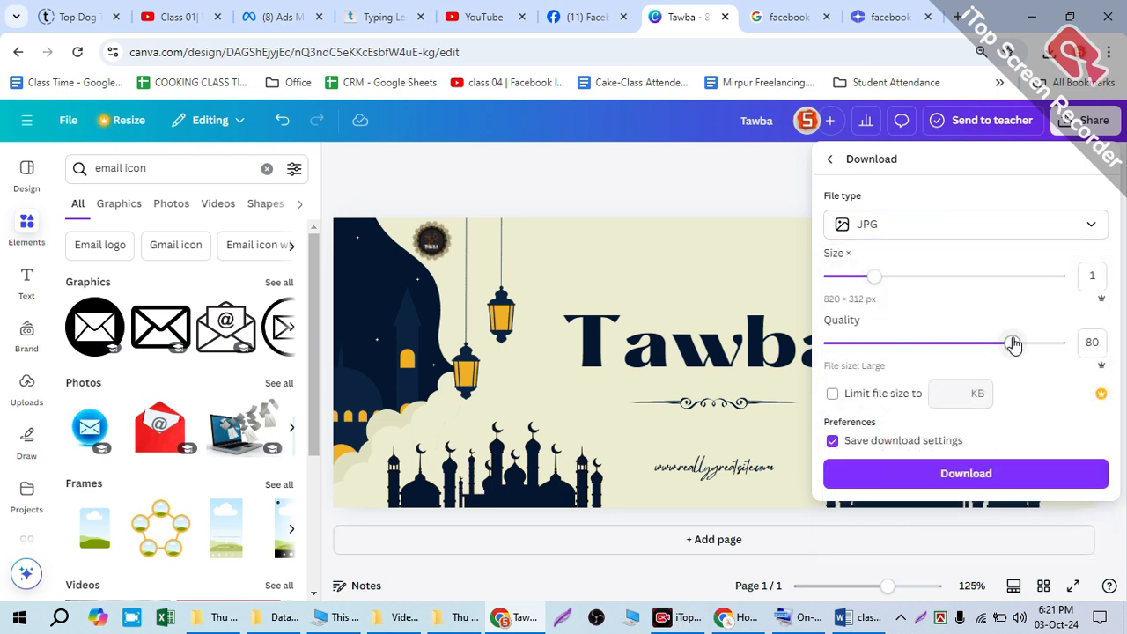
left_click_drag(1013, 343, 1060, 342)
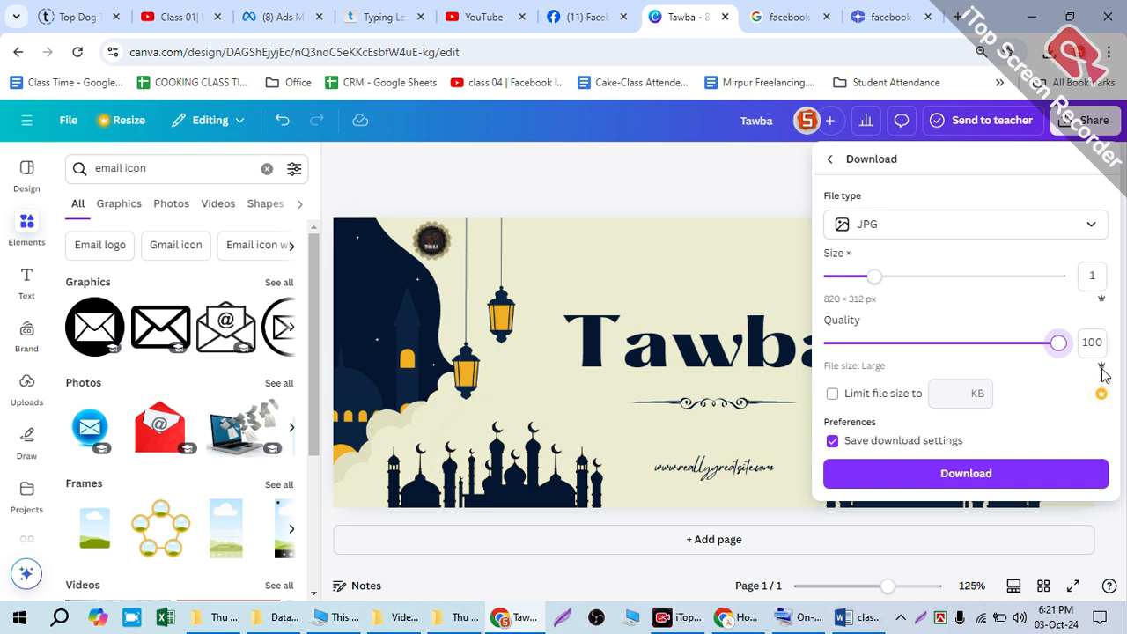
left_click(692, 185)
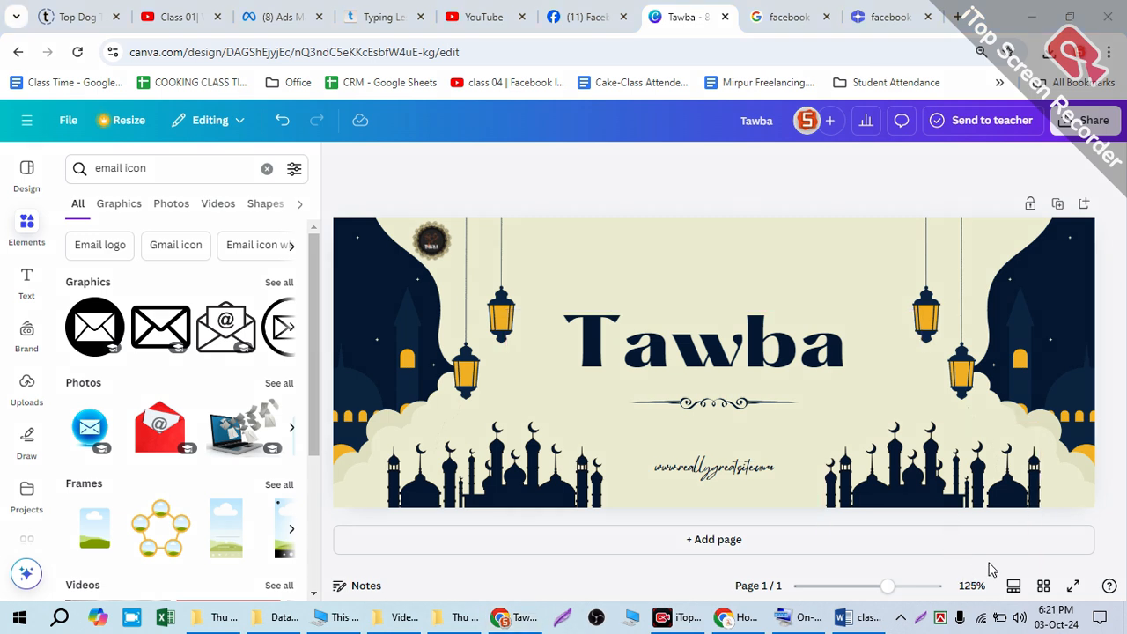
Step: Download the cover as a JPG and save it in the Downloads folder as "Tawba Banner Design.jpg"
left_click(1085, 120)
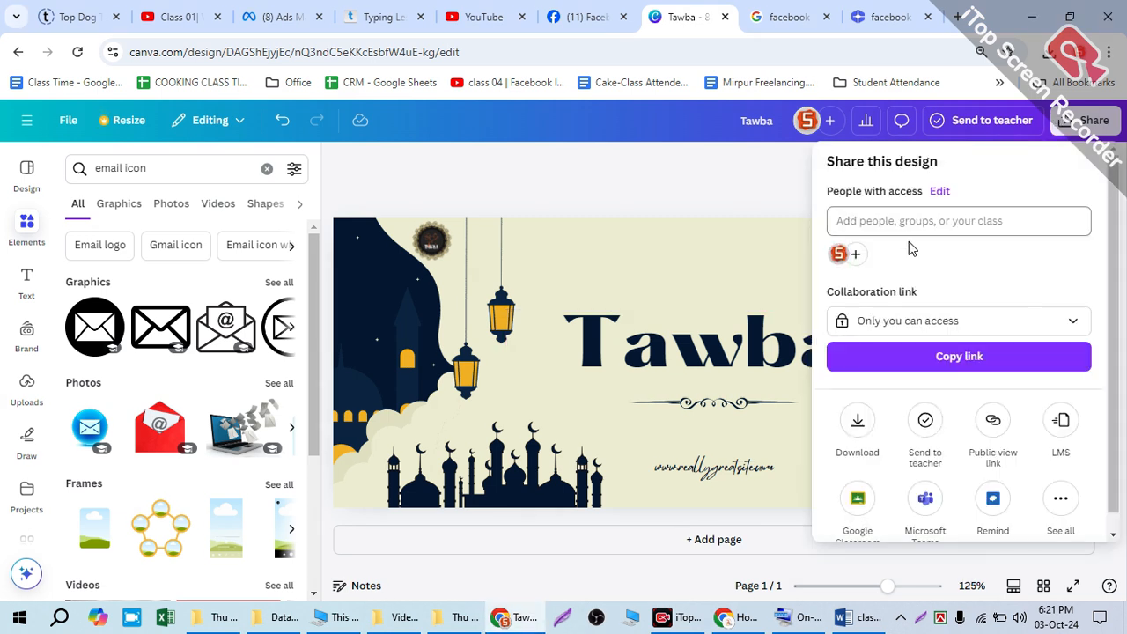
left_click(871, 430)
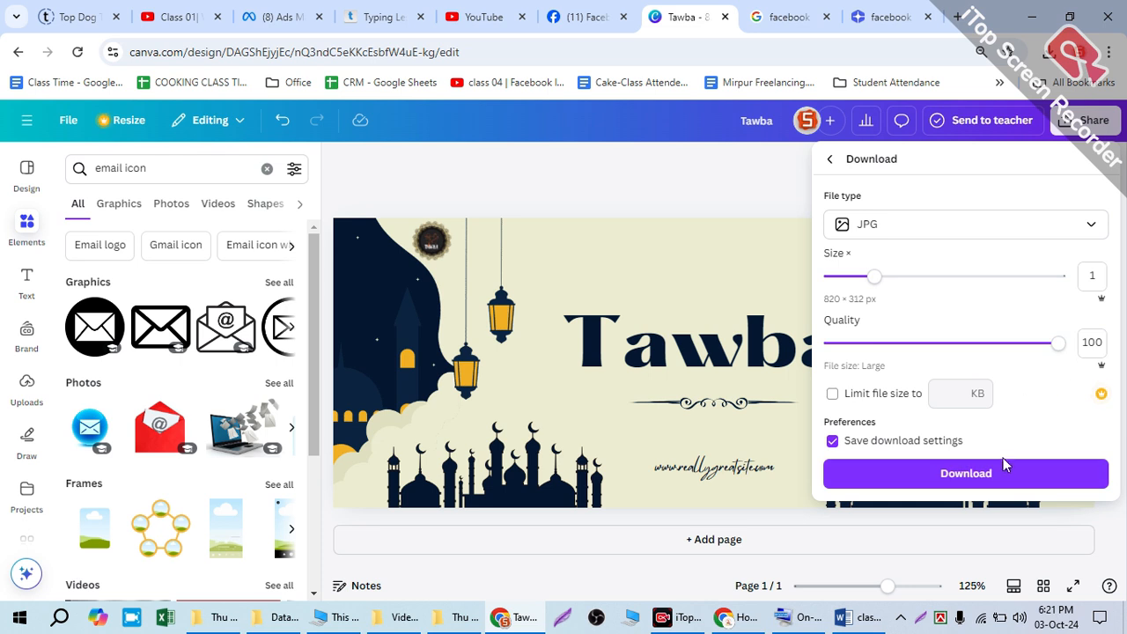
left_click(992, 475)
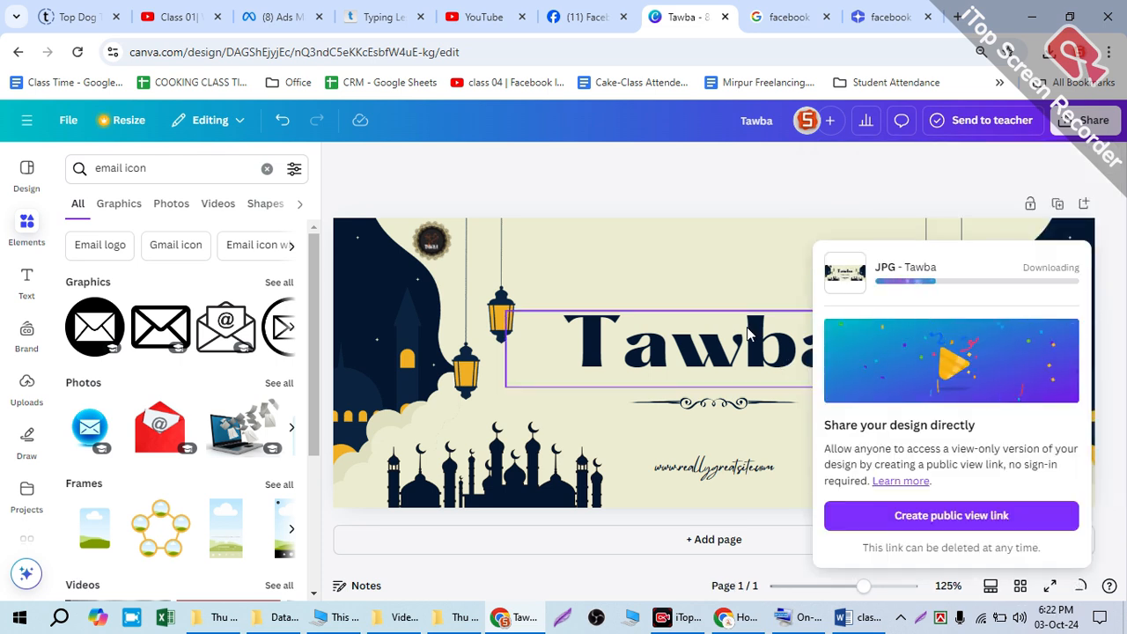
left_click(577, 182)
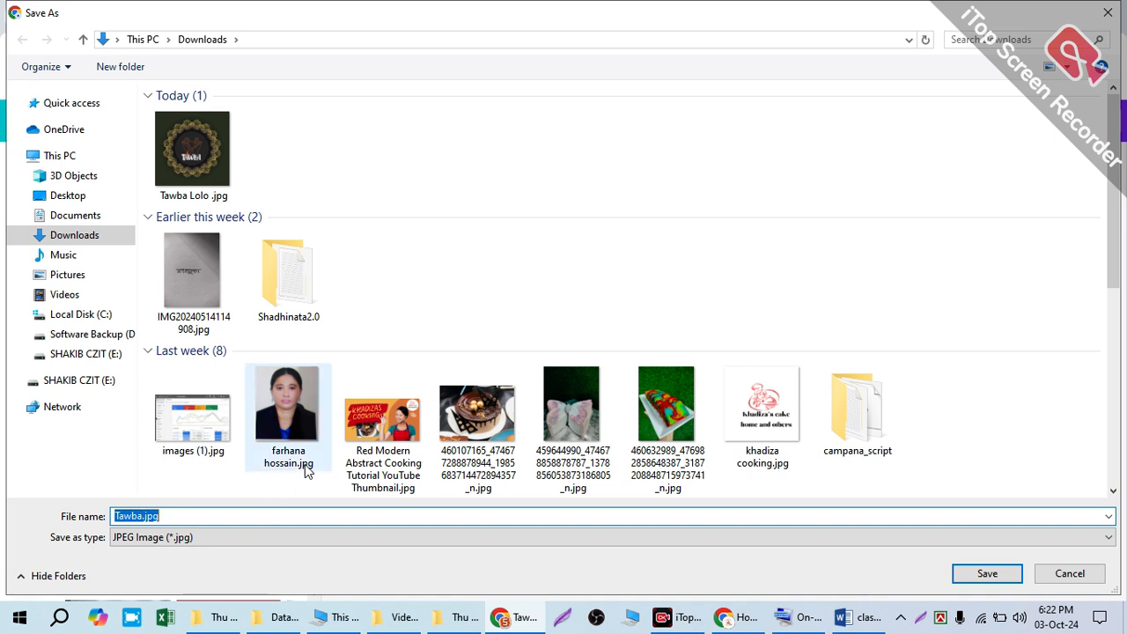
key("Home")
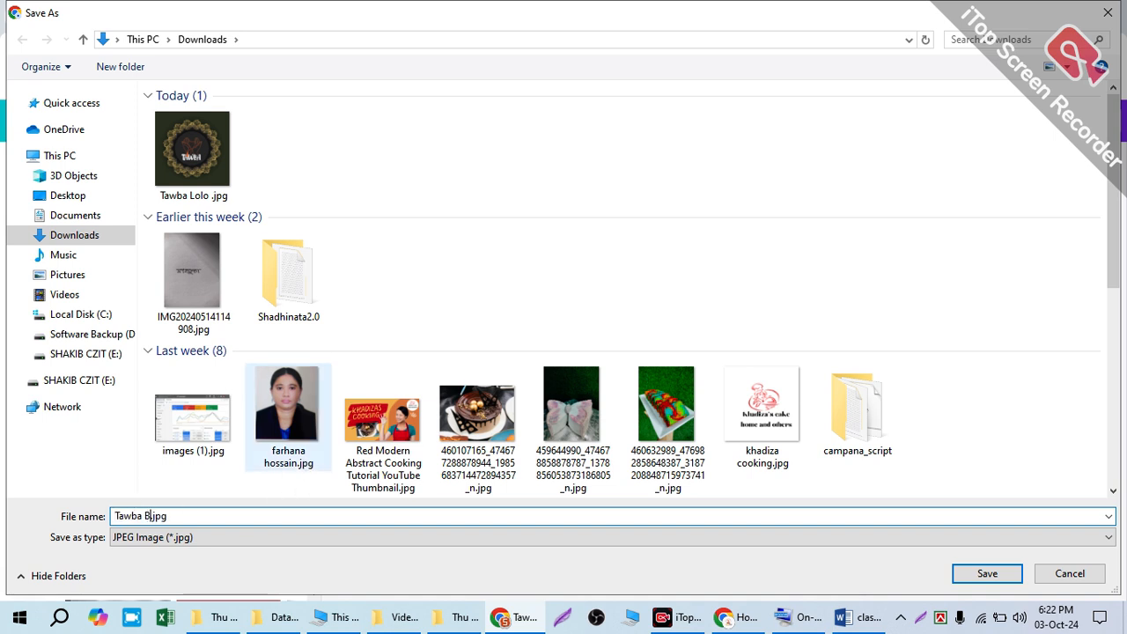
type("Banner Design")
key("Return")
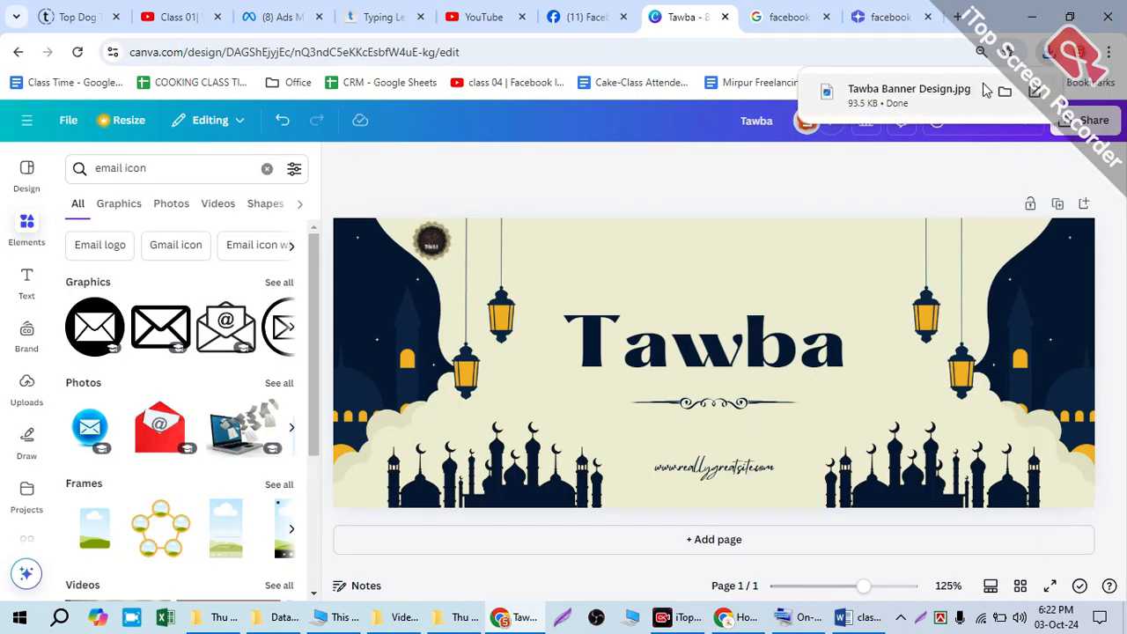
Step: Show the downloaded file in its folder and view "Tawba Lolo .jpg" and "Tawba Banner Design.jpg" in the image viewer, closing each
left_click(1002, 93)
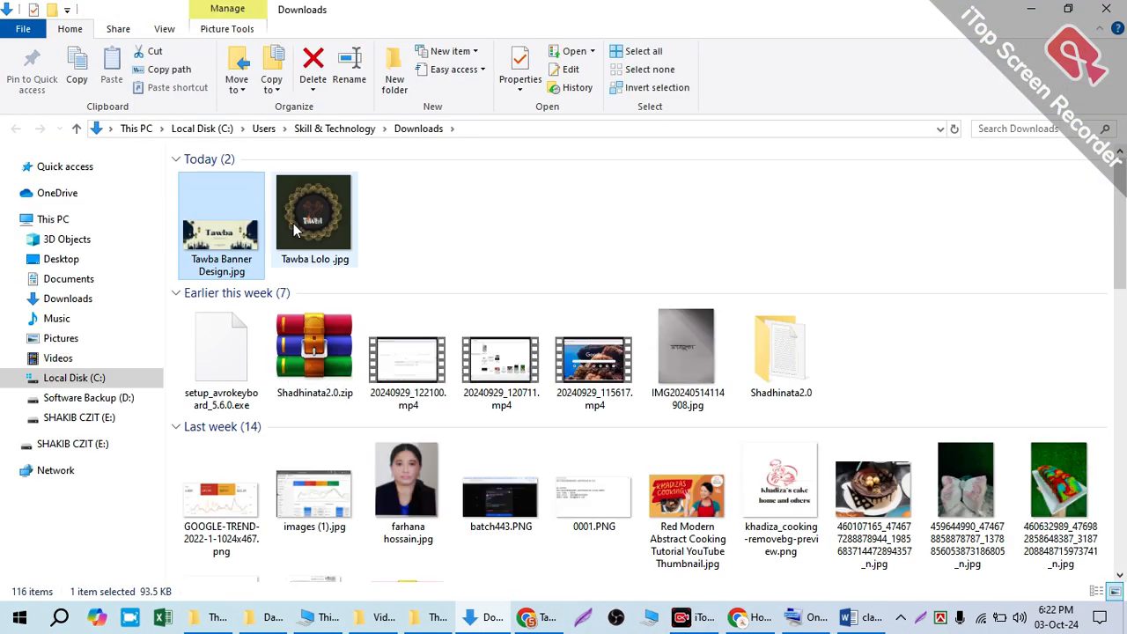
left_click(344, 222)
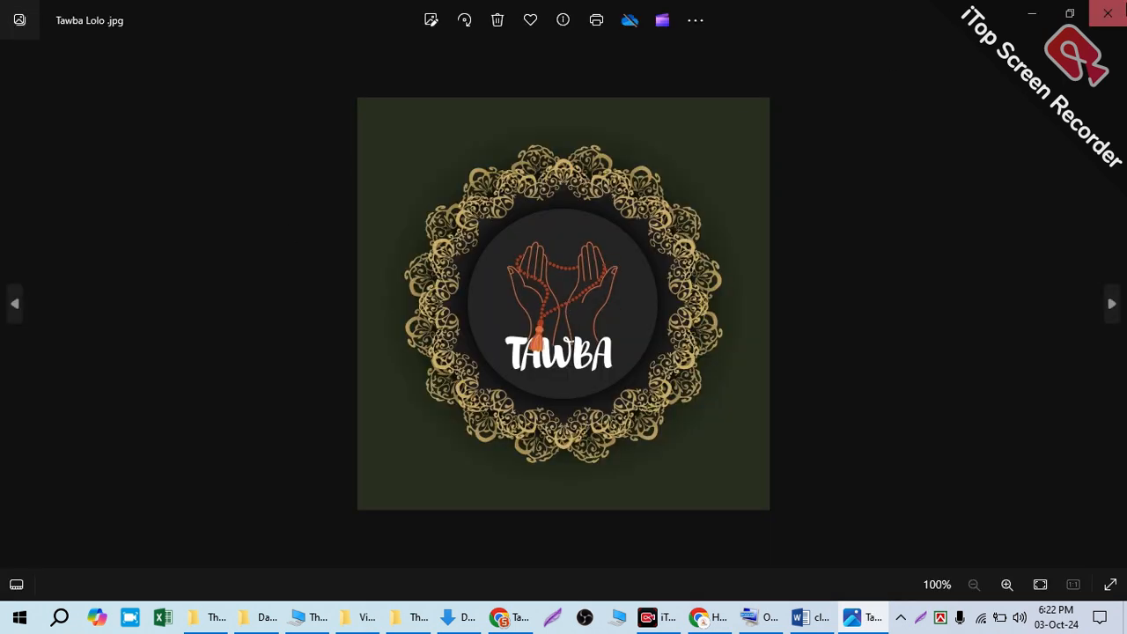
left_click(1106, 9)
left_click(212, 234)
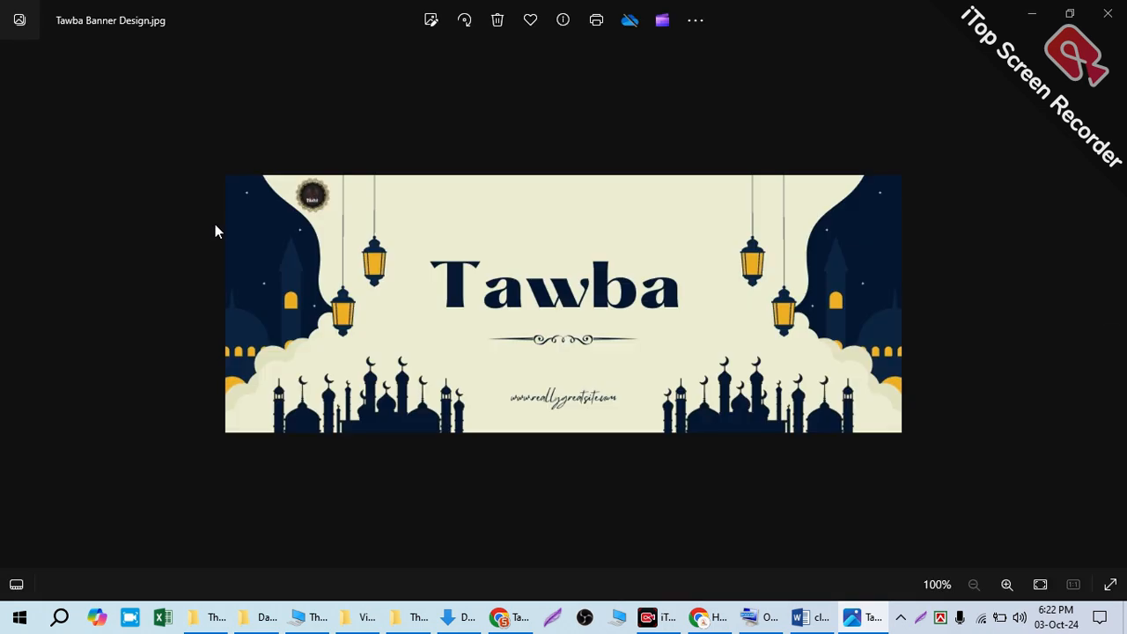
left_click(1107, 11)
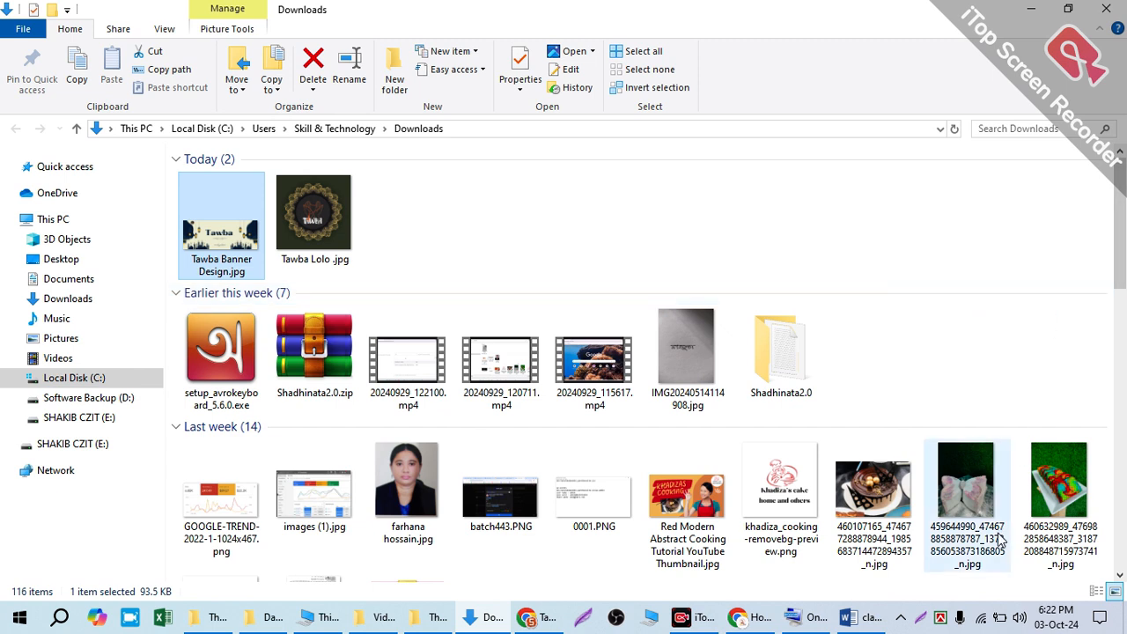
Step: Select the Tawba banner and logo files in the Downloads folder to show them, and minimize the folder and the cover's browser window
left_click(883, 532)
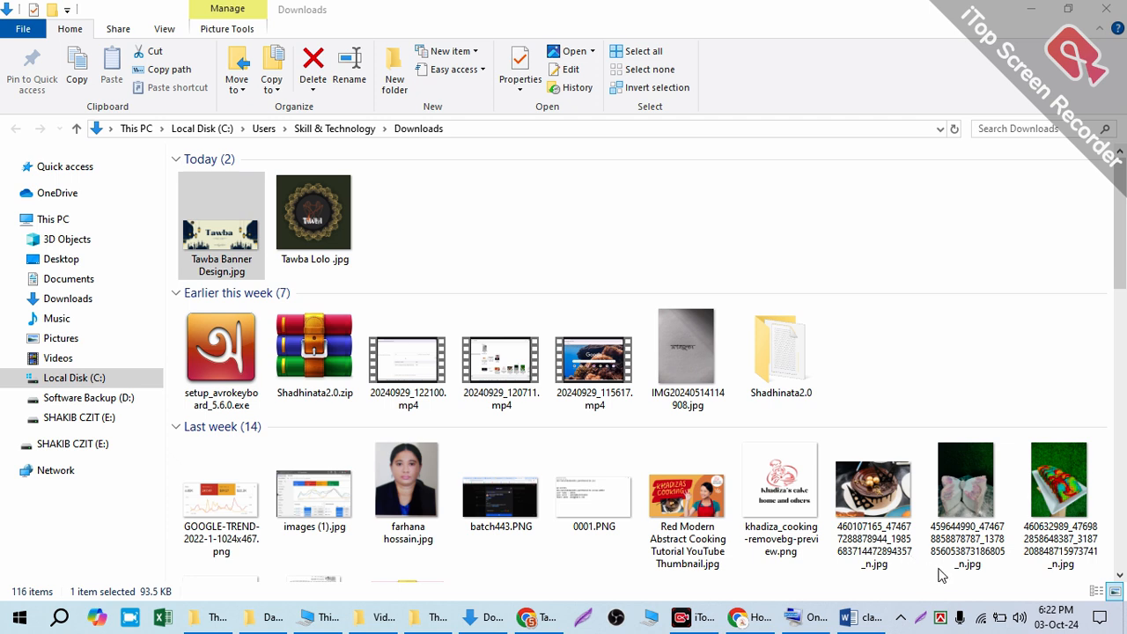
left_click(552, 224)
left_click_drag(506, 210, 165, 205)
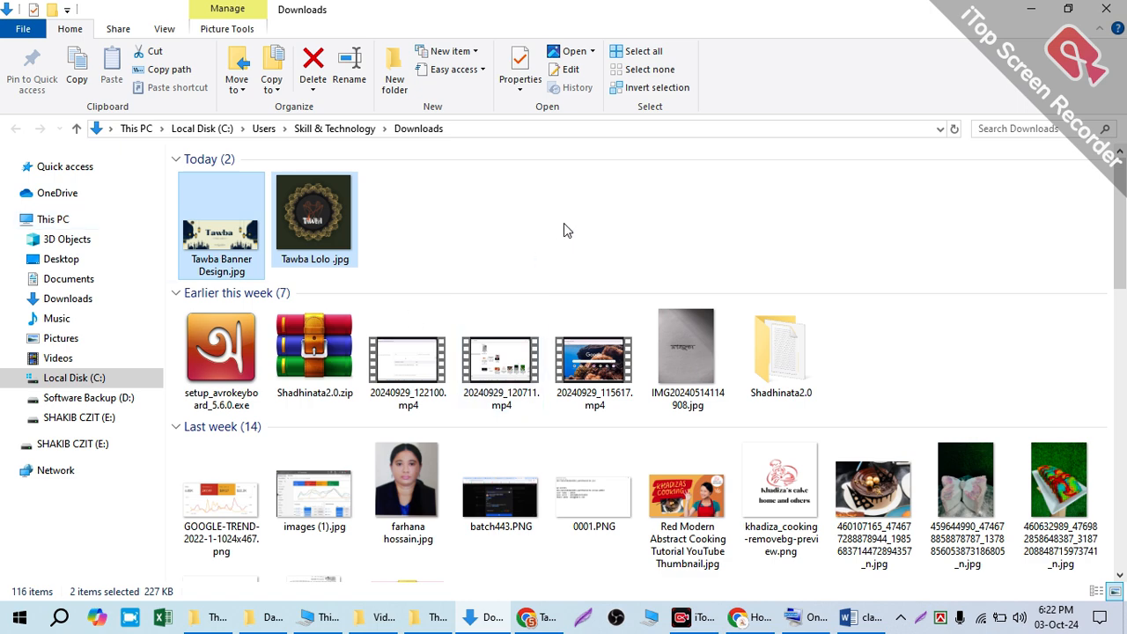
left_click(255, 242)
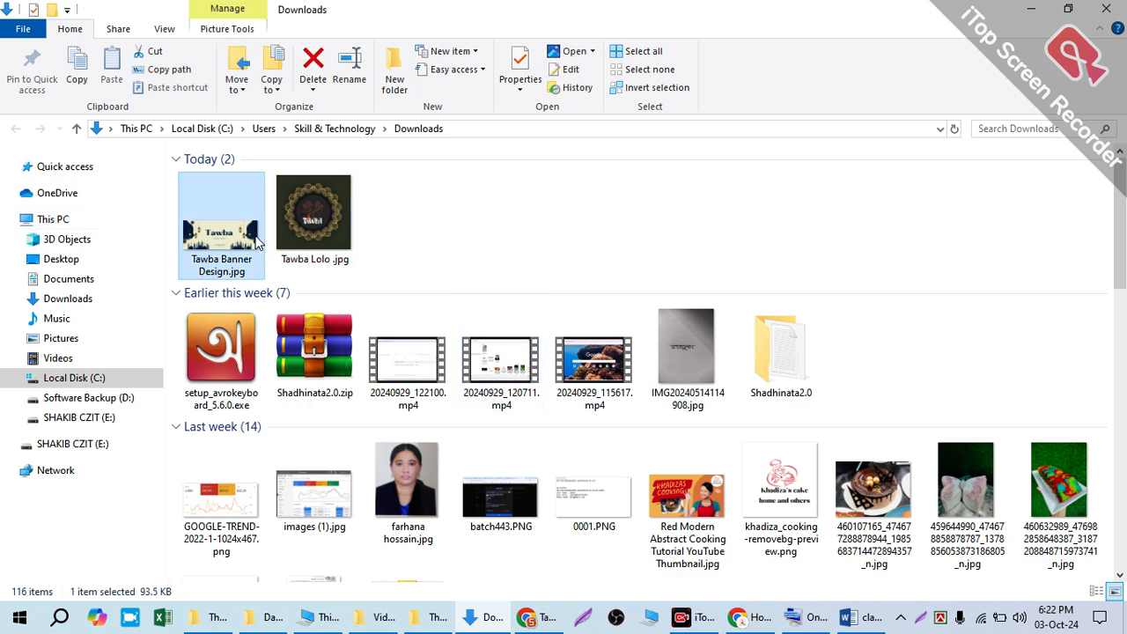
left_click(1033, 10)
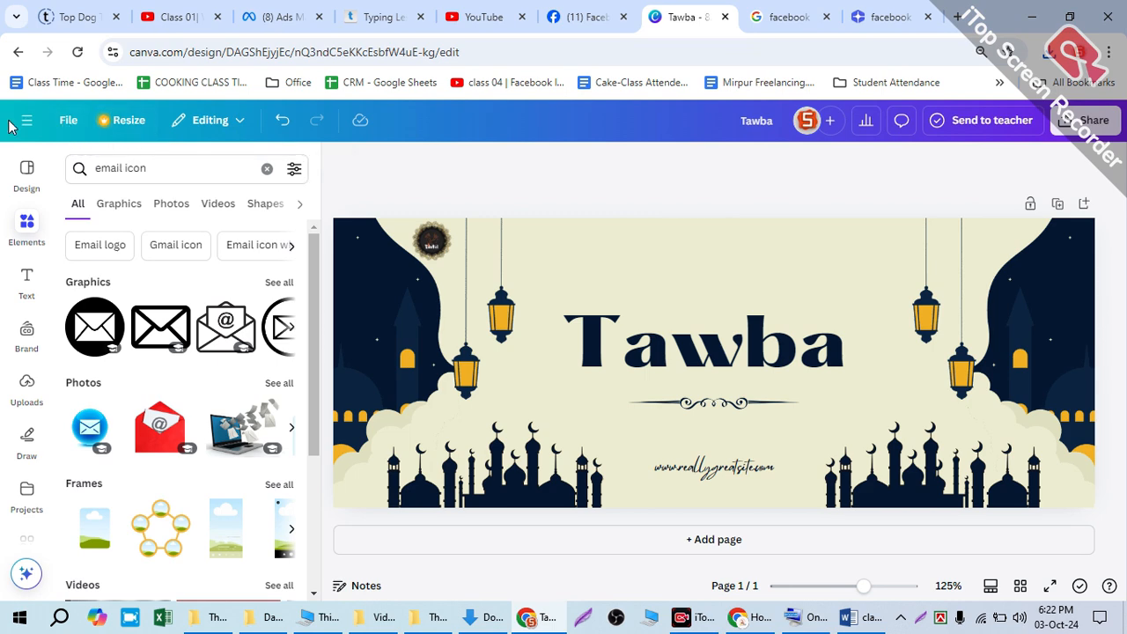
left_click(1033, 17)
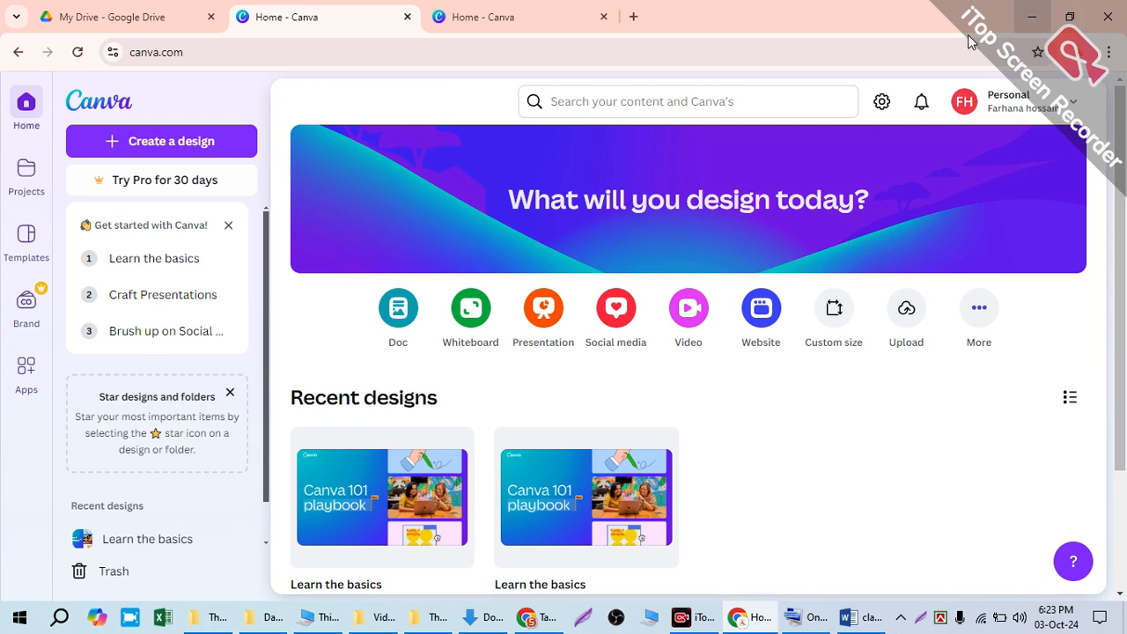
Step: Clear the screen: minimize the Canva home window, close class 02.docx, minimize the Thu DM 442 folder, and refresh the desktop
left_click(1039, 8)
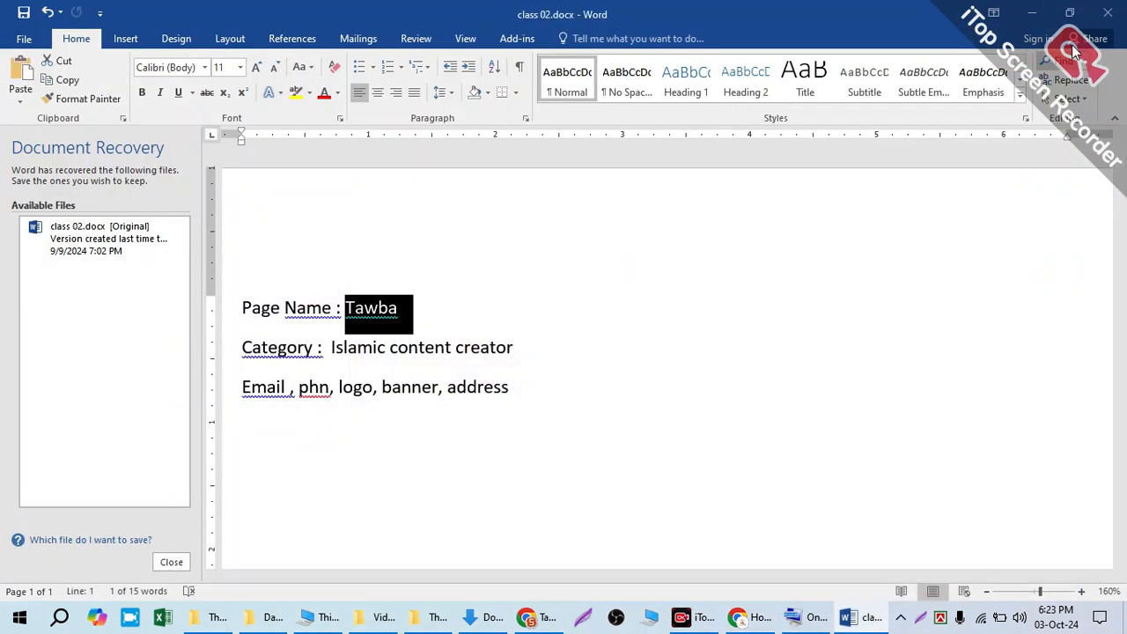
left_click(1108, 13)
left_click(491, 337)
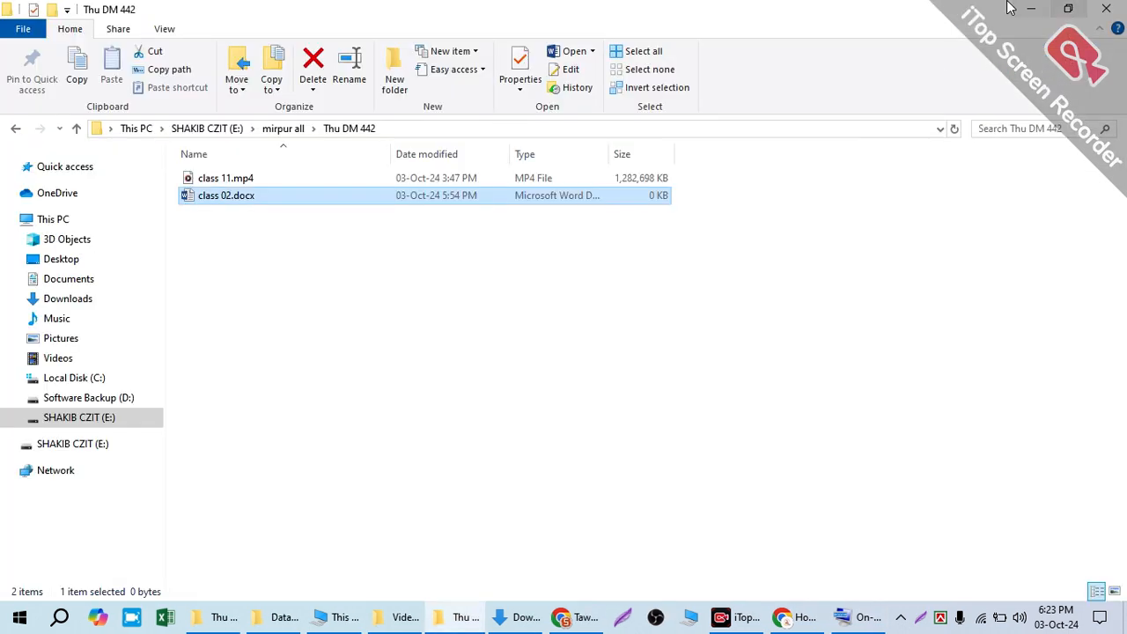
left_click(1030, 8)
right_click(735, 144)
left_click(768, 191)
right_click(767, 185)
left_click(793, 231)
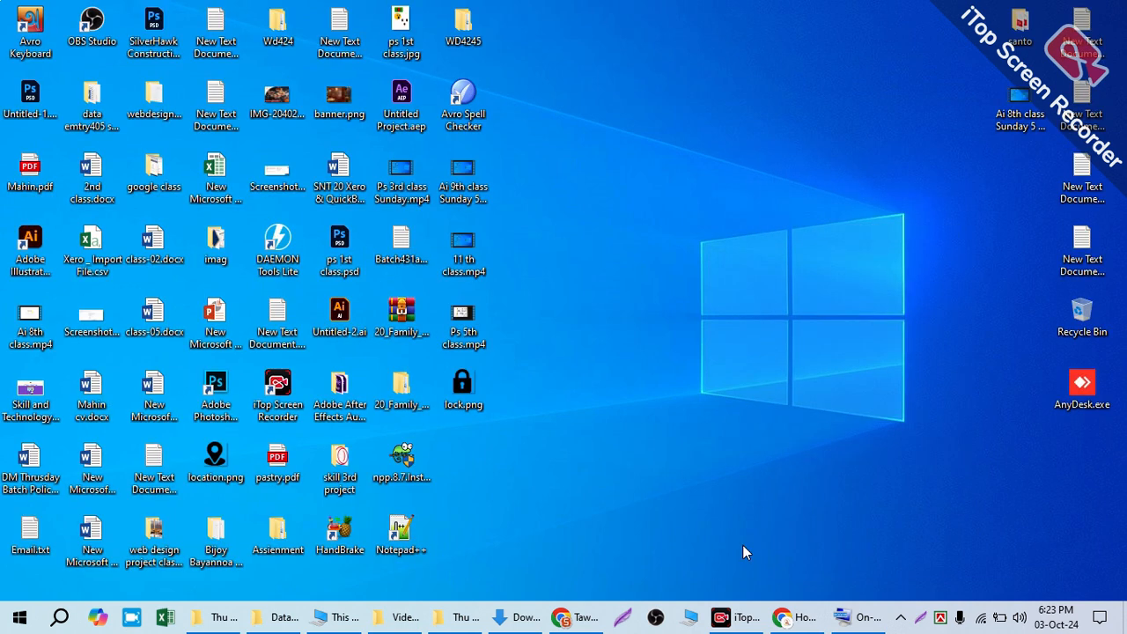
Step: Switch to Facebook in the other browser window, change from the Mirpur page to the institute's main profile, and open that profile
left_click(560, 621)
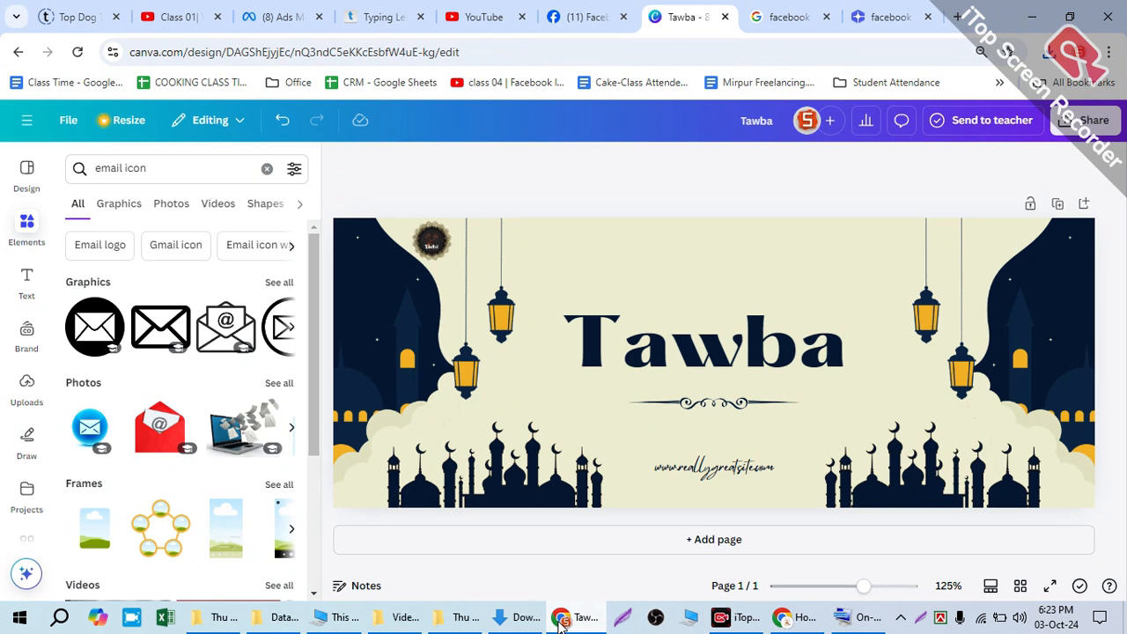
left_click(578, 8)
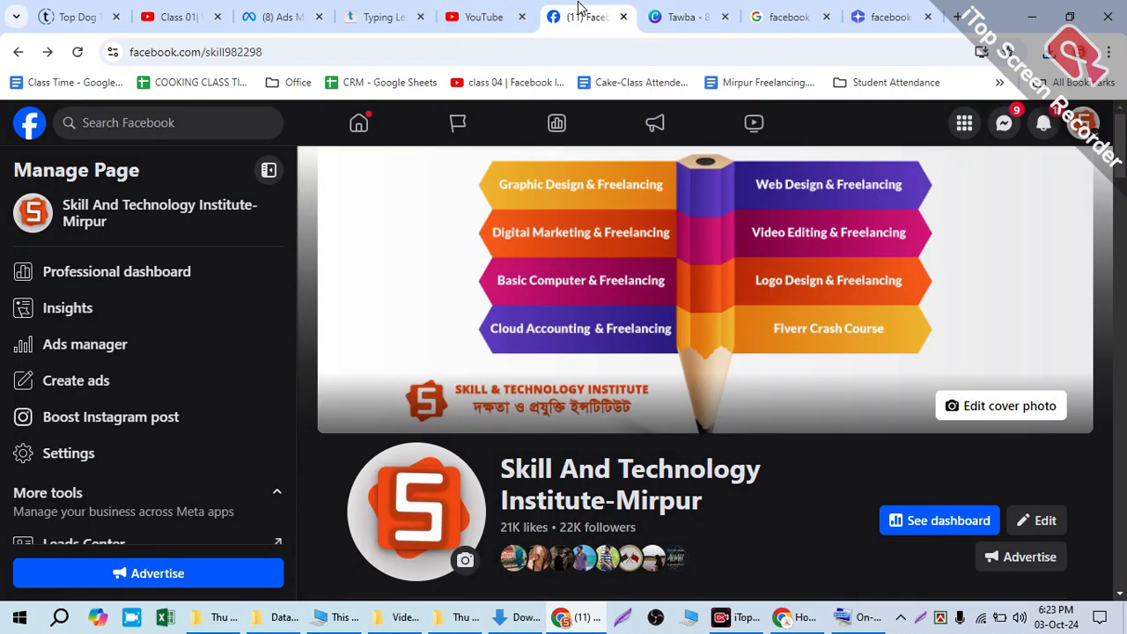
left_click(1076, 123)
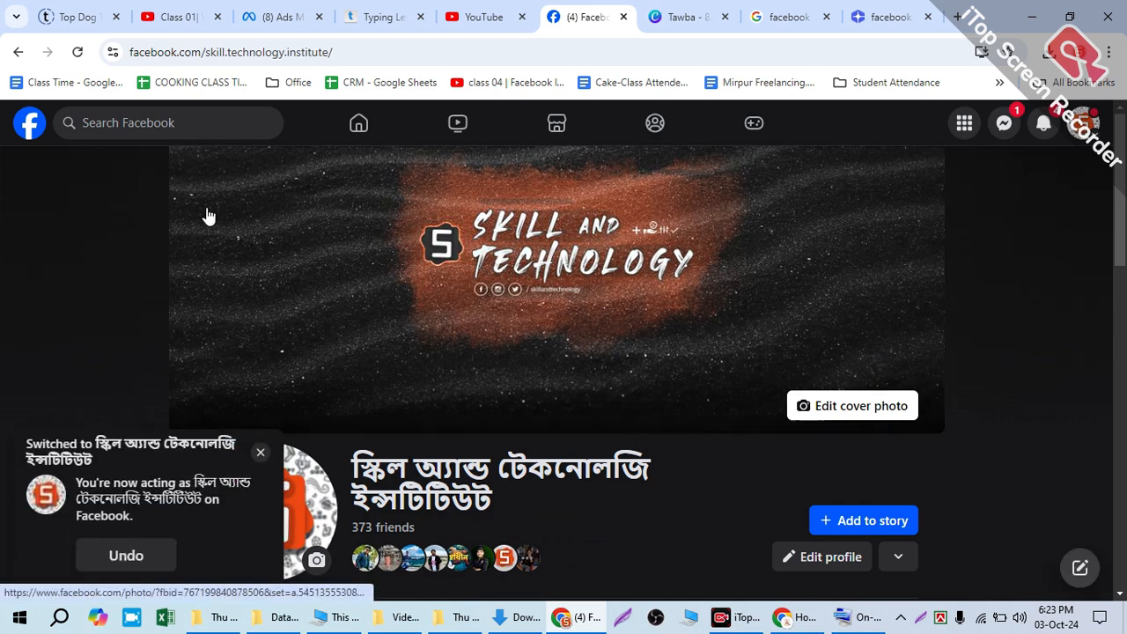
left_click(19, 132)
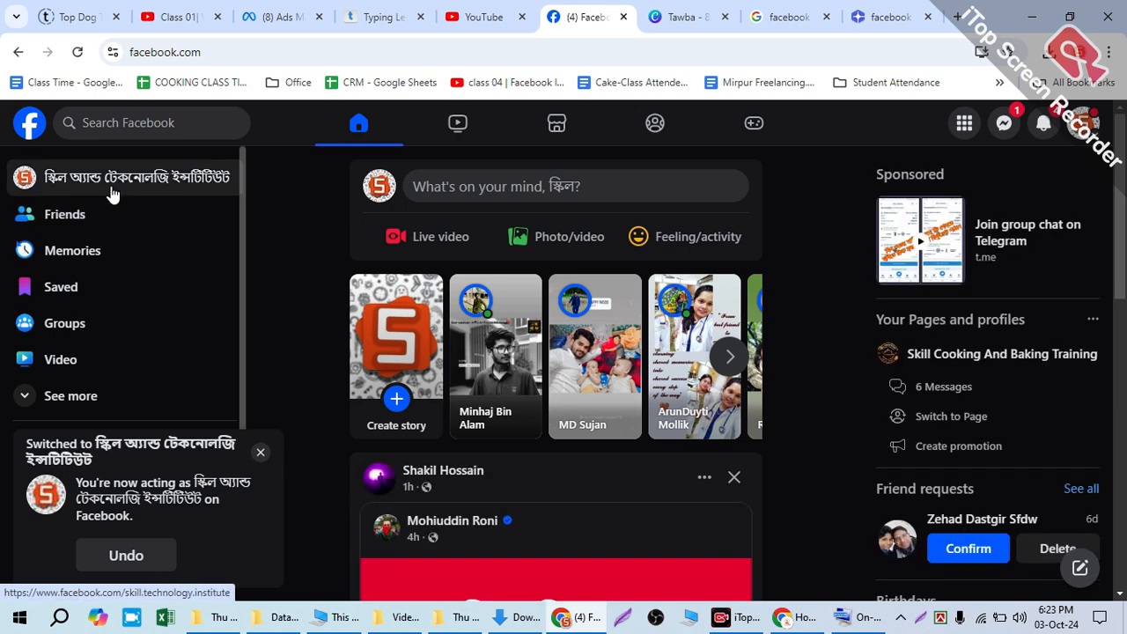
left_click(112, 185)
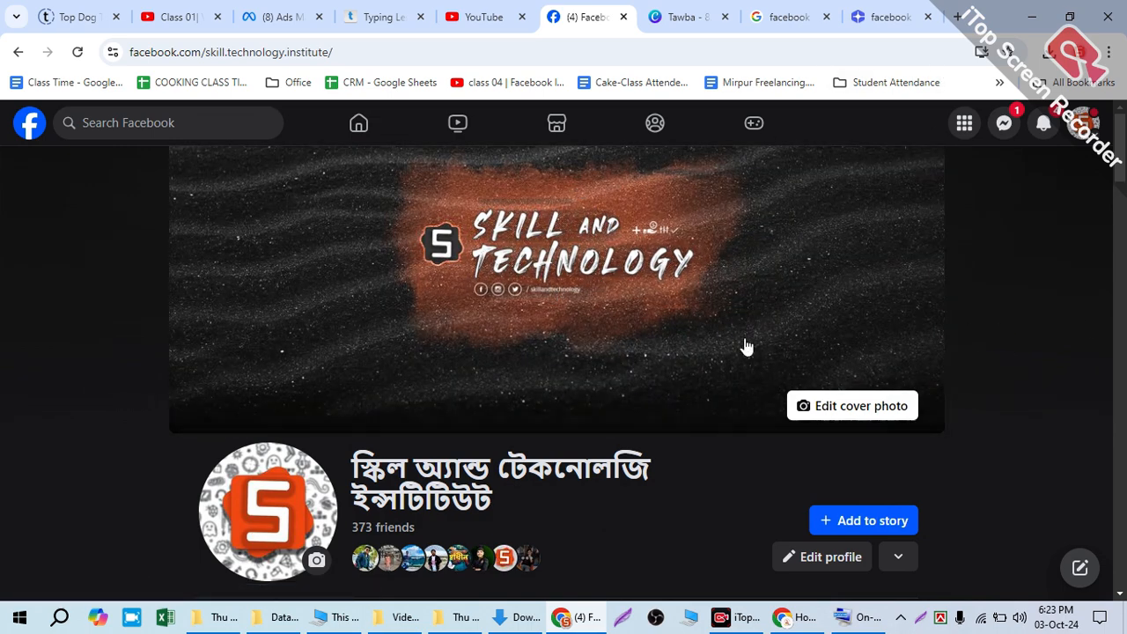
Step: Examine the profile's cover, intro, photos, friends and posts, skipping to near the end of the April 1 live video
scroll(541, 310, "down", 3)
scroll(464, 269, "up", 3)
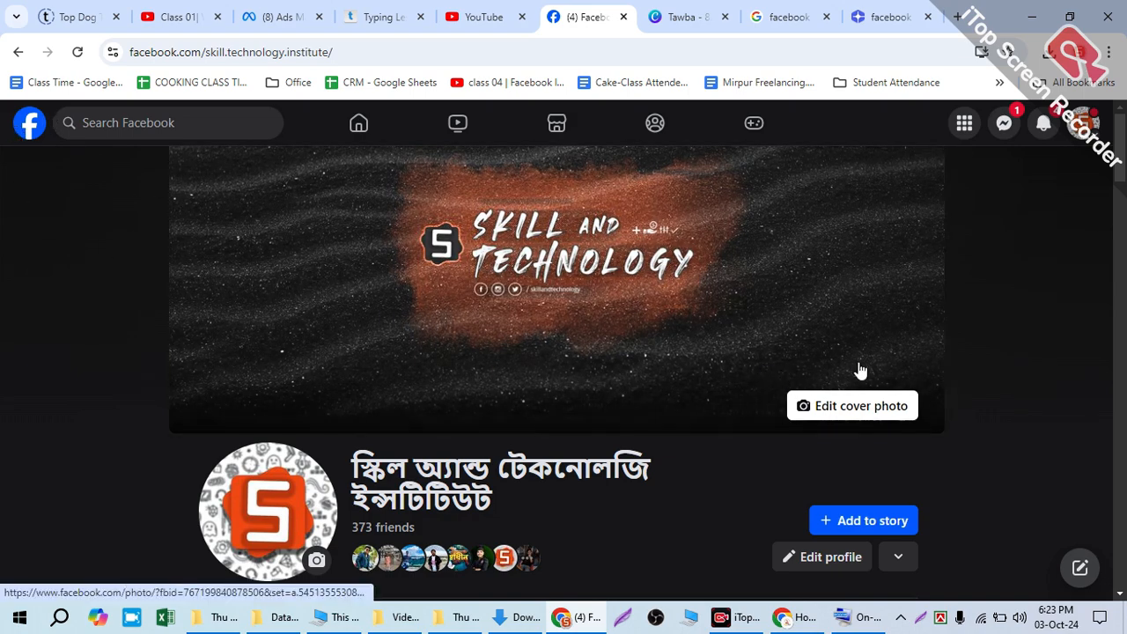
scroll(974, 433, "down", 12)
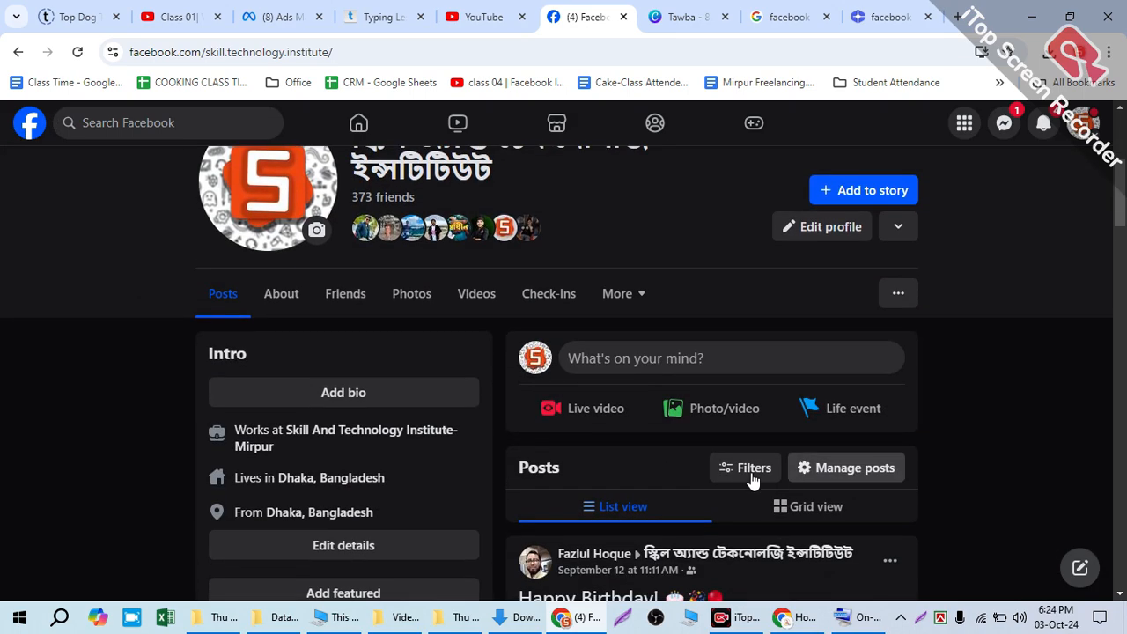
scroll(606, 465, "up", 1)
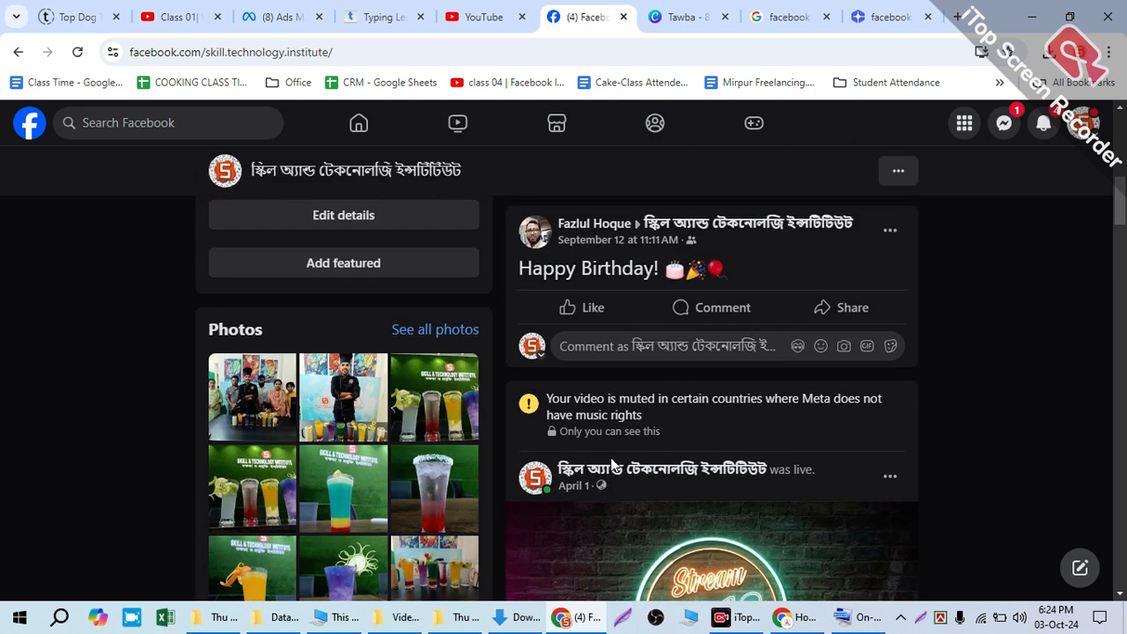
scroll(612, 465, "down", 4)
scroll(607, 460, "up", 3)
scroll(610, 462, "up", 1)
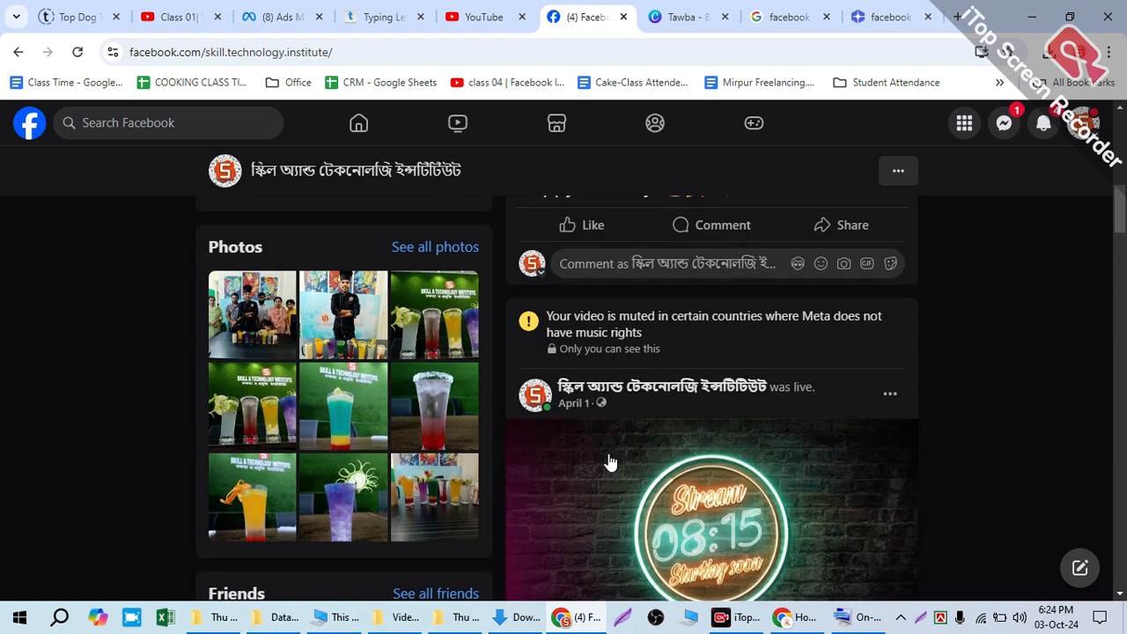
scroll(608, 460, "down", 2)
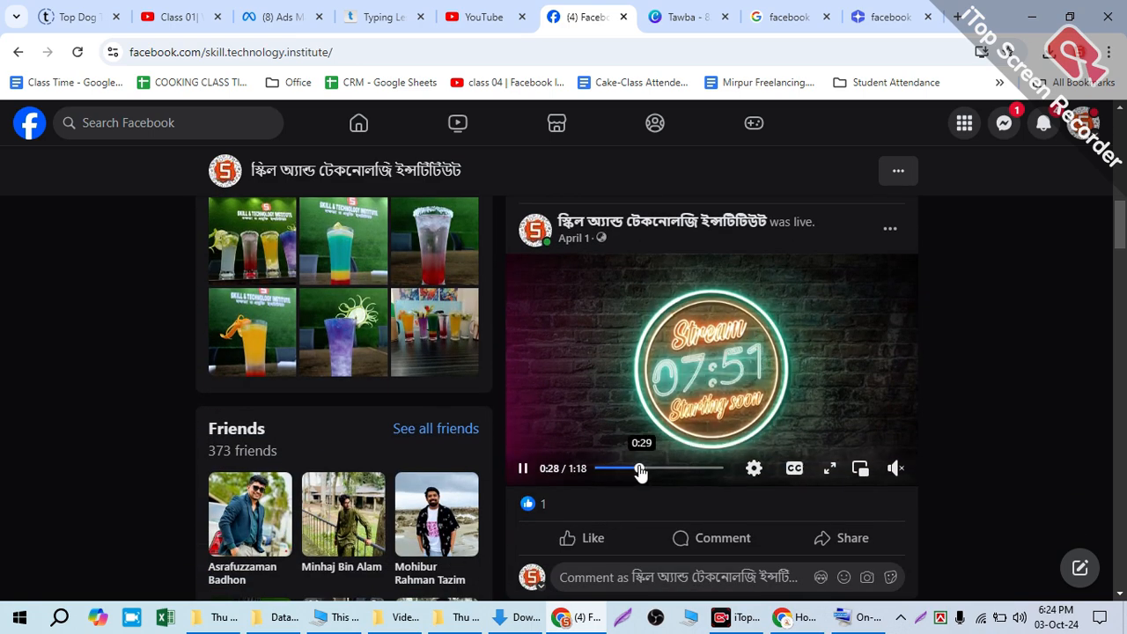
left_click(716, 469)
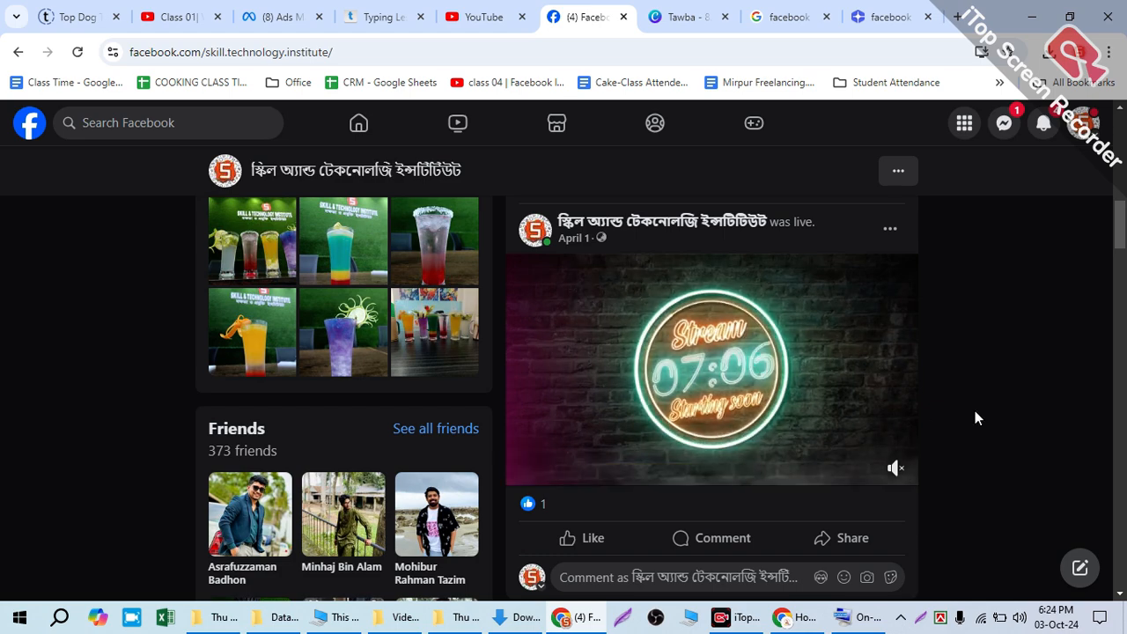
scroll(983, 412, "down", 4)
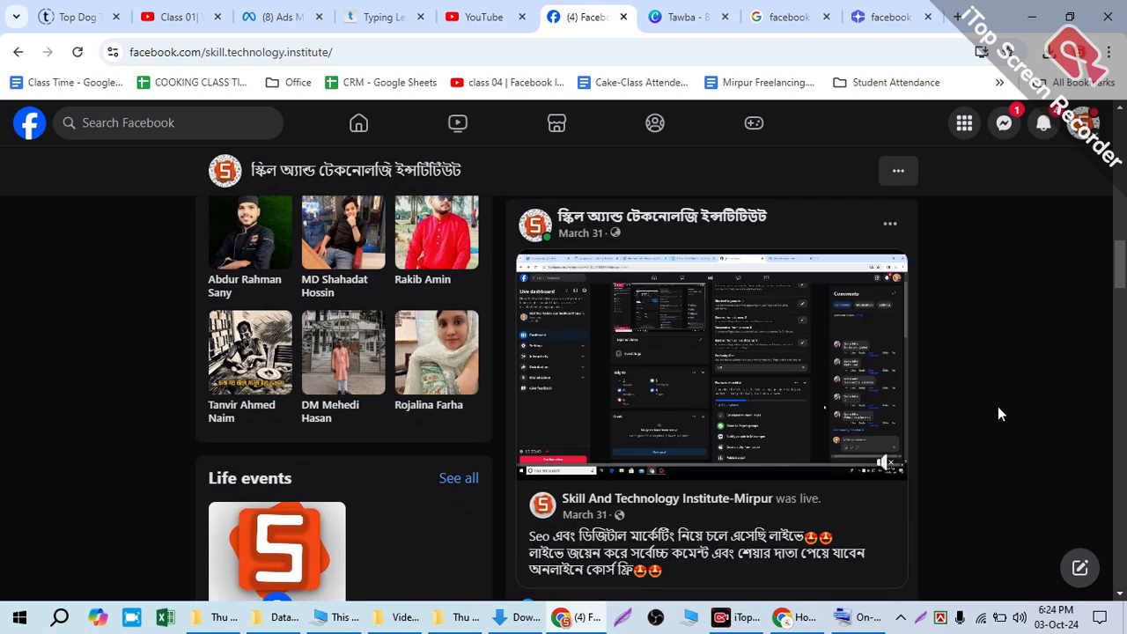
scroll(998, 408, "down", 6)
scroll(998, 408, "up", 5)
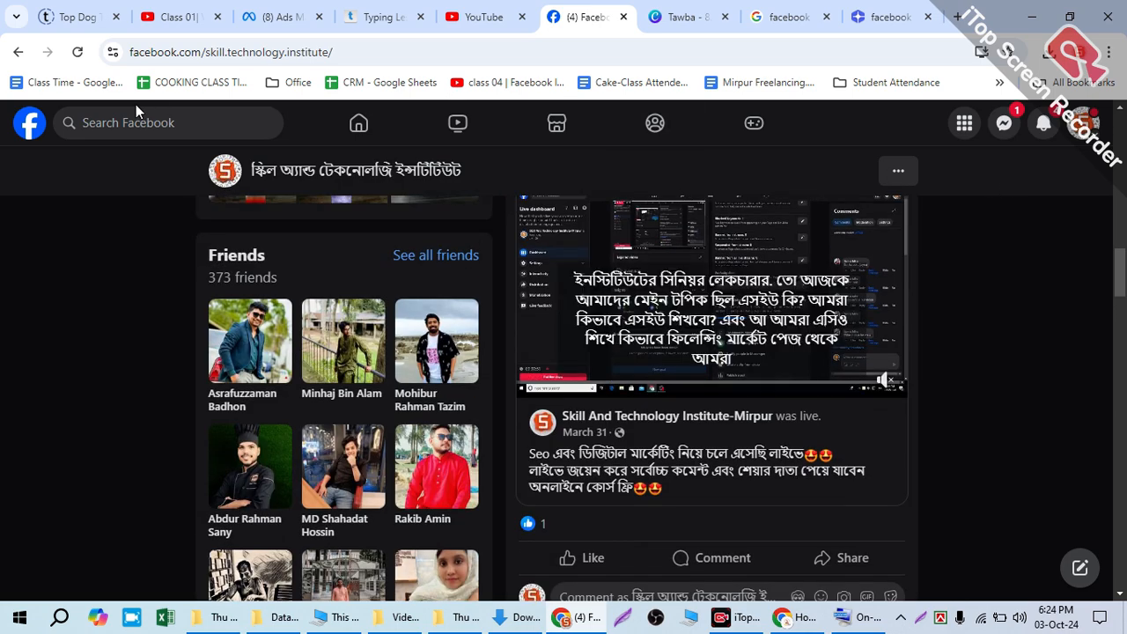
Step: Return to the home feed, open the blank Create a Page form, and close it without entering anything
left_click(29, 126)
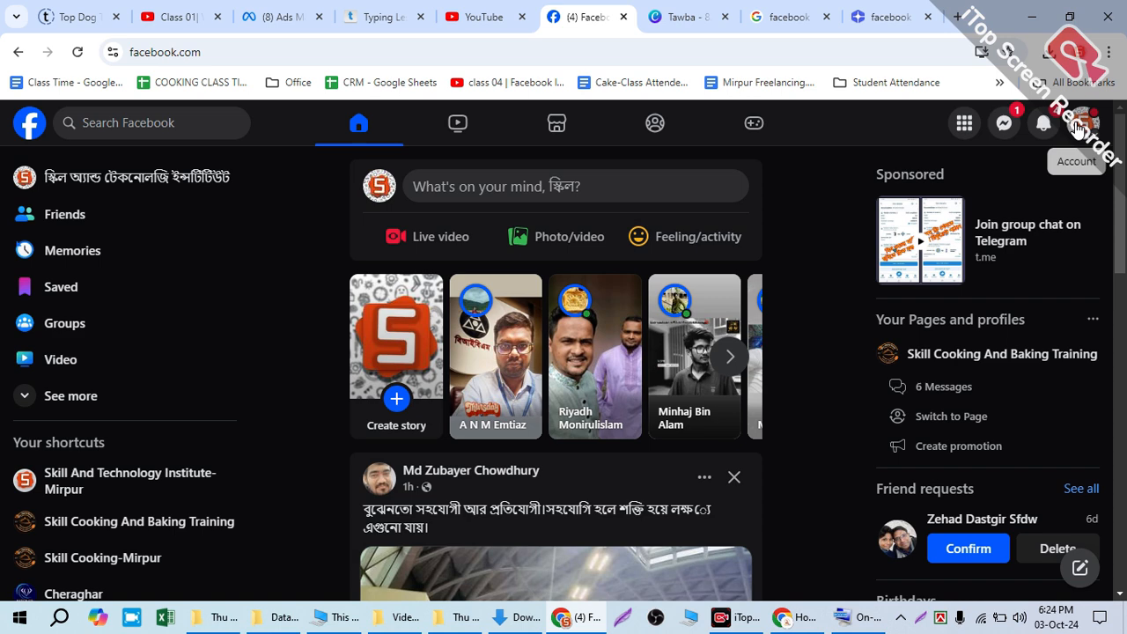
left_click(964, 127)
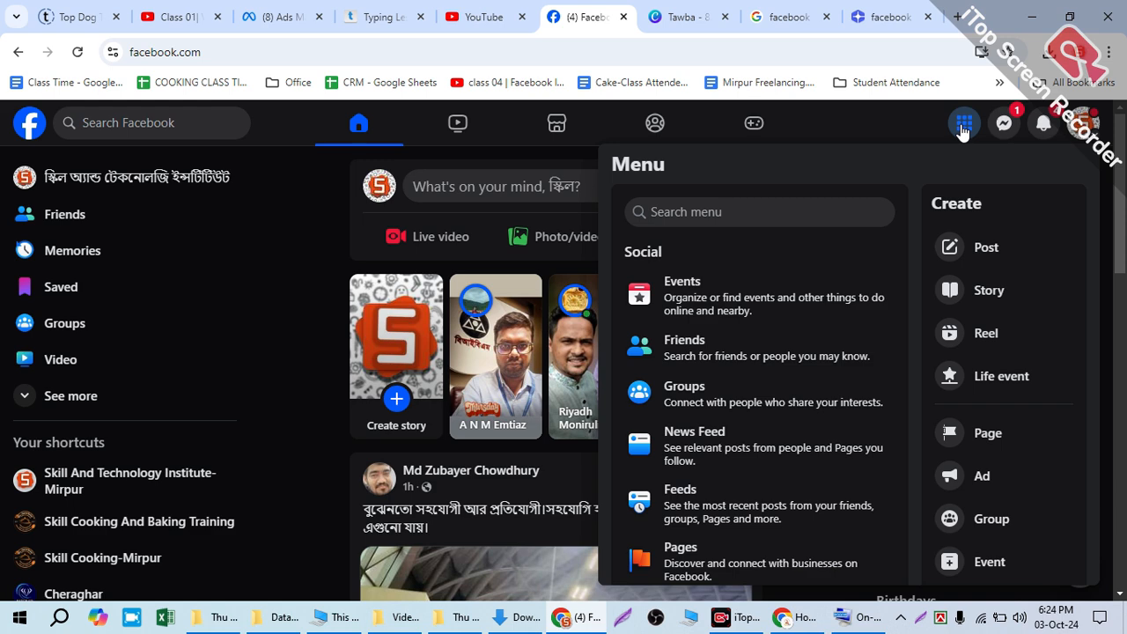
left_click(987, 433)
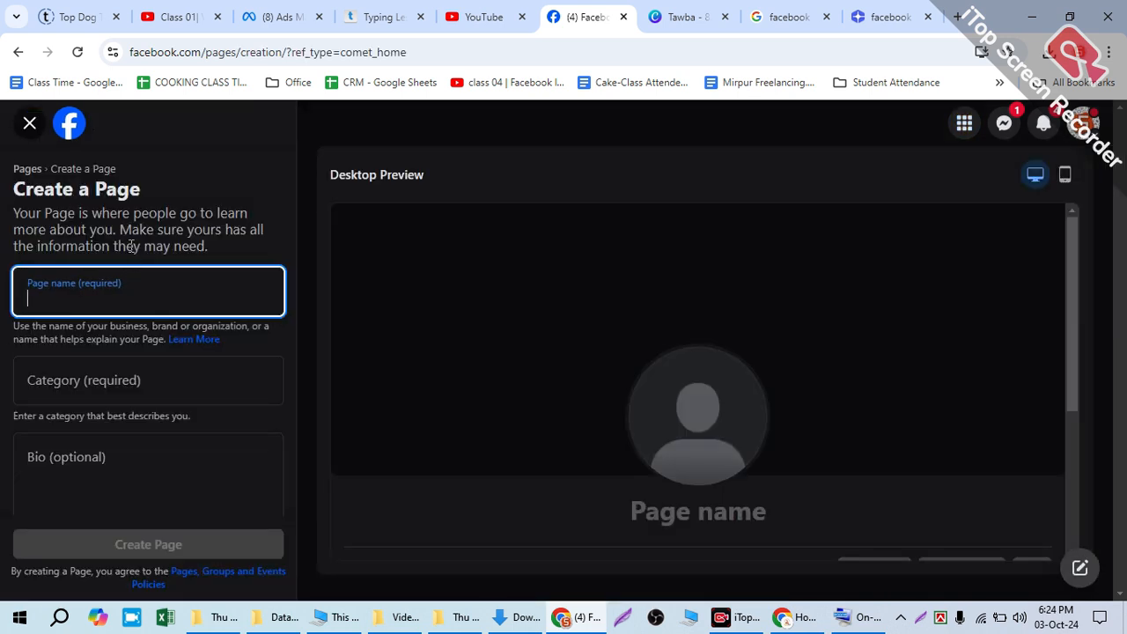
left_click(25, 128)
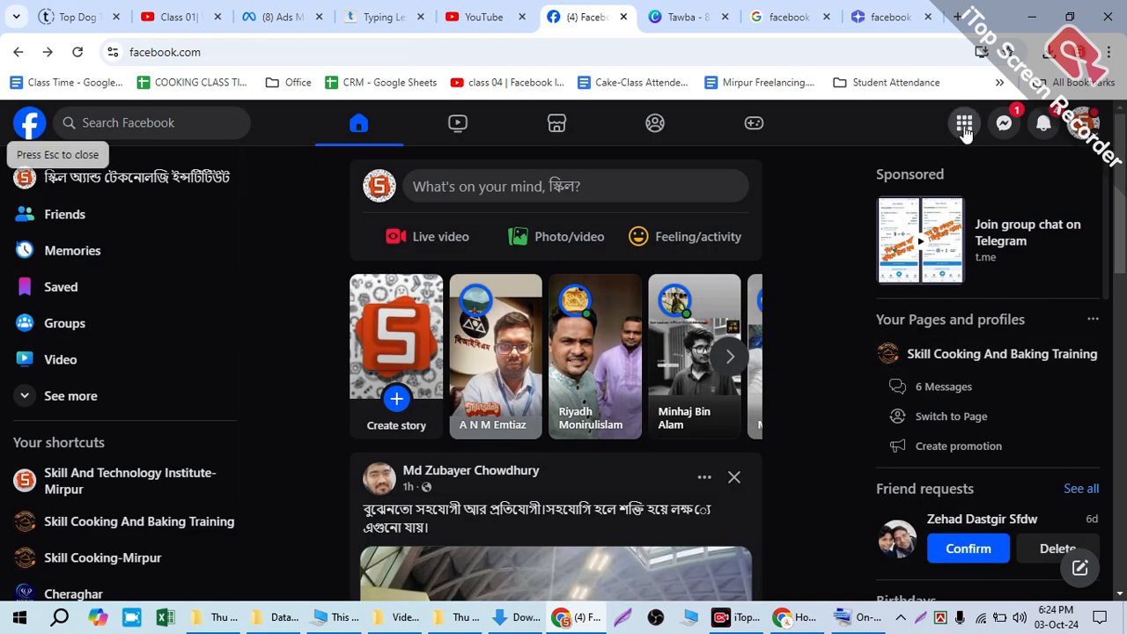
Step: View the Pages section with the pages this profile manages, and go back to the home feed
left_click(964, 128)
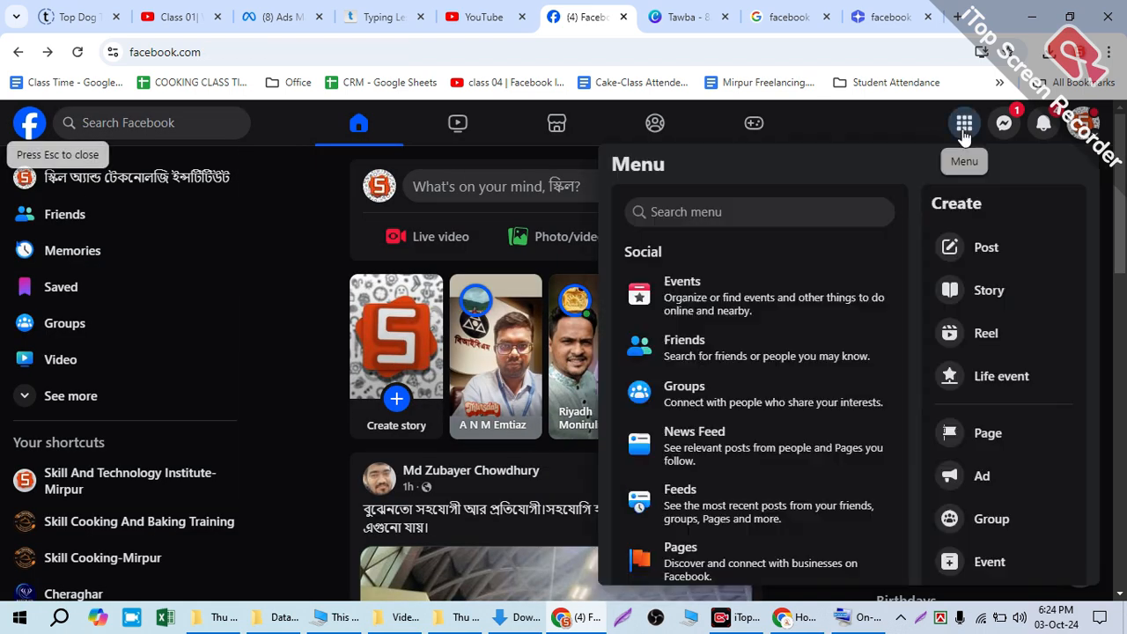
scroll(687, 550, "down", 2)
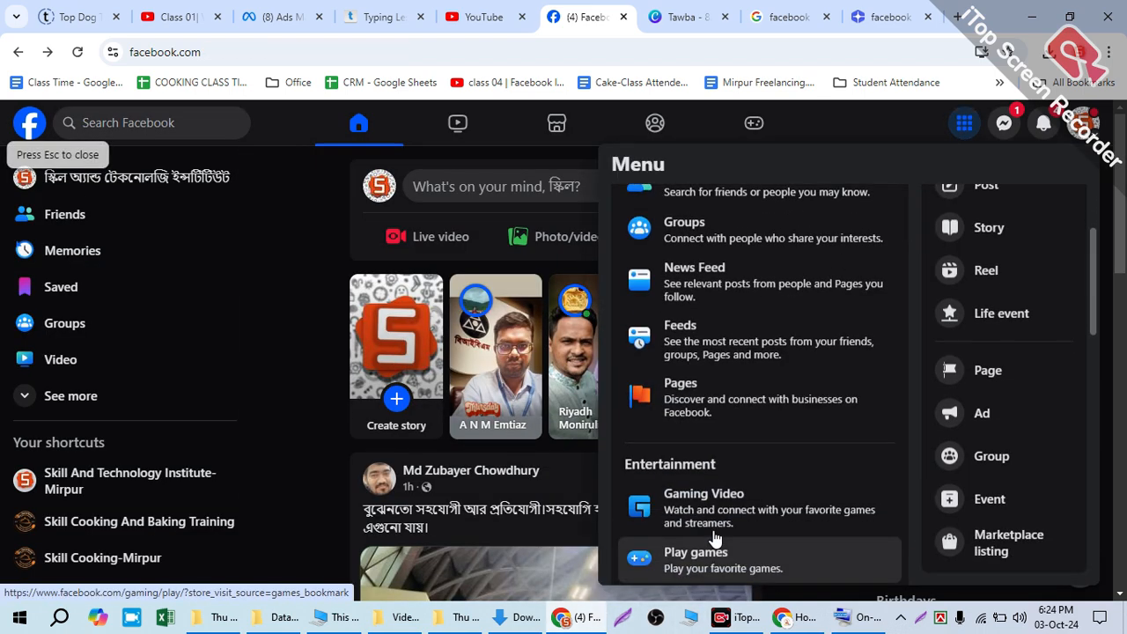
left_click(747, 410)
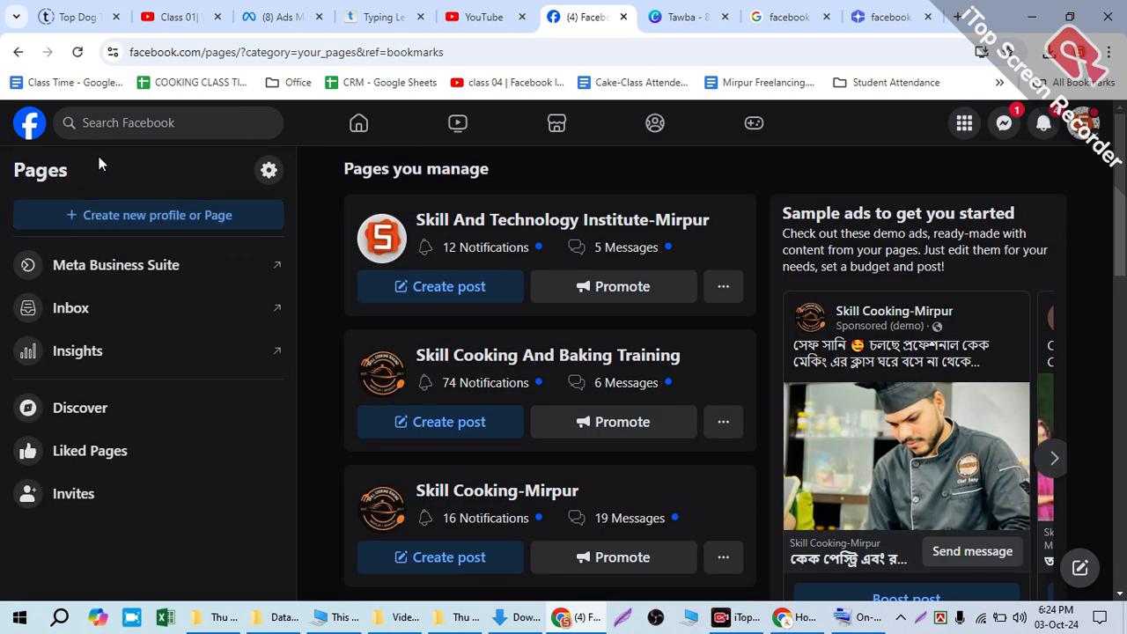
left_click(19, 54)
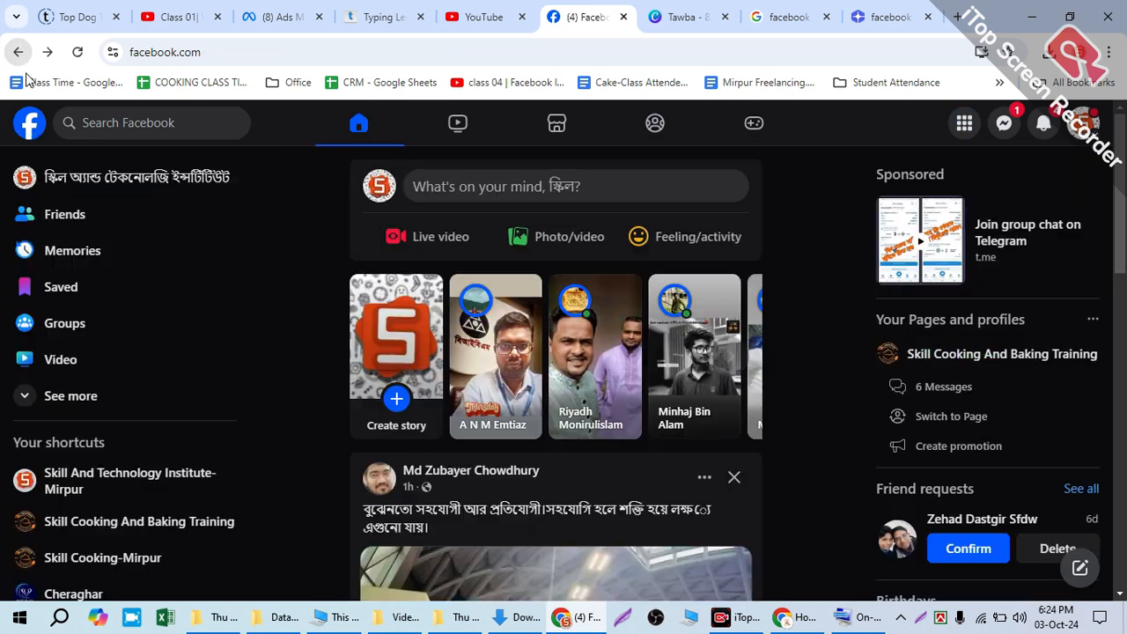
Step: From the expanded home shortcuts, open the Pages section and start a new Public Page up to its blank creation form
left_click(51, 398)
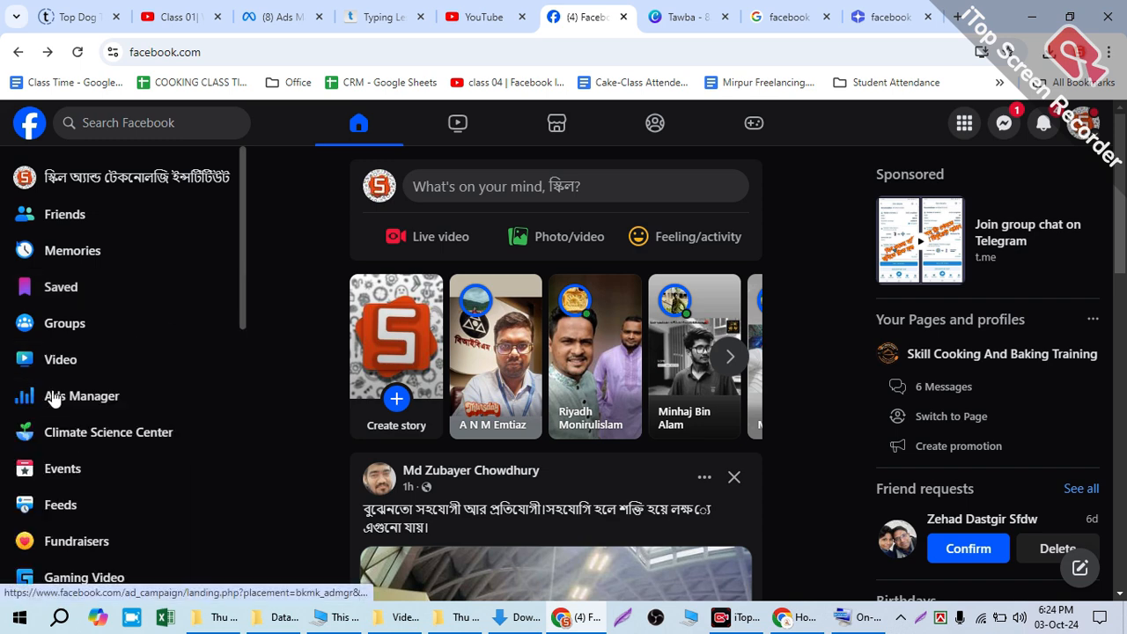
scroll(50, 396, "down", 3)
scroll(43, 543, "down", 3)
left_click(108, 307)
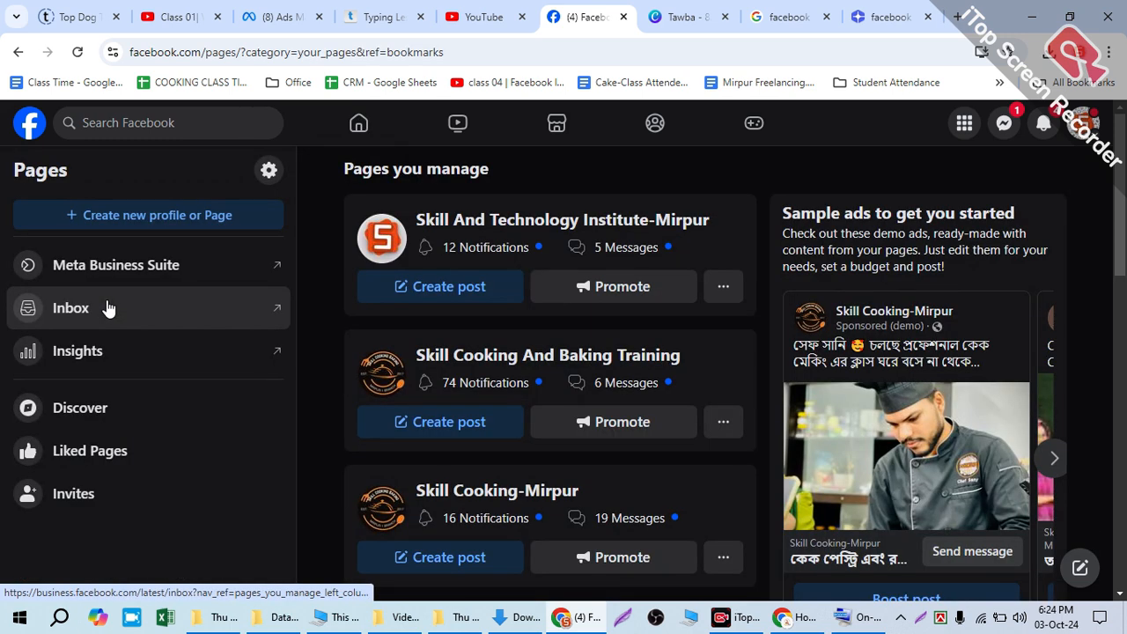
left_click(99, 212)
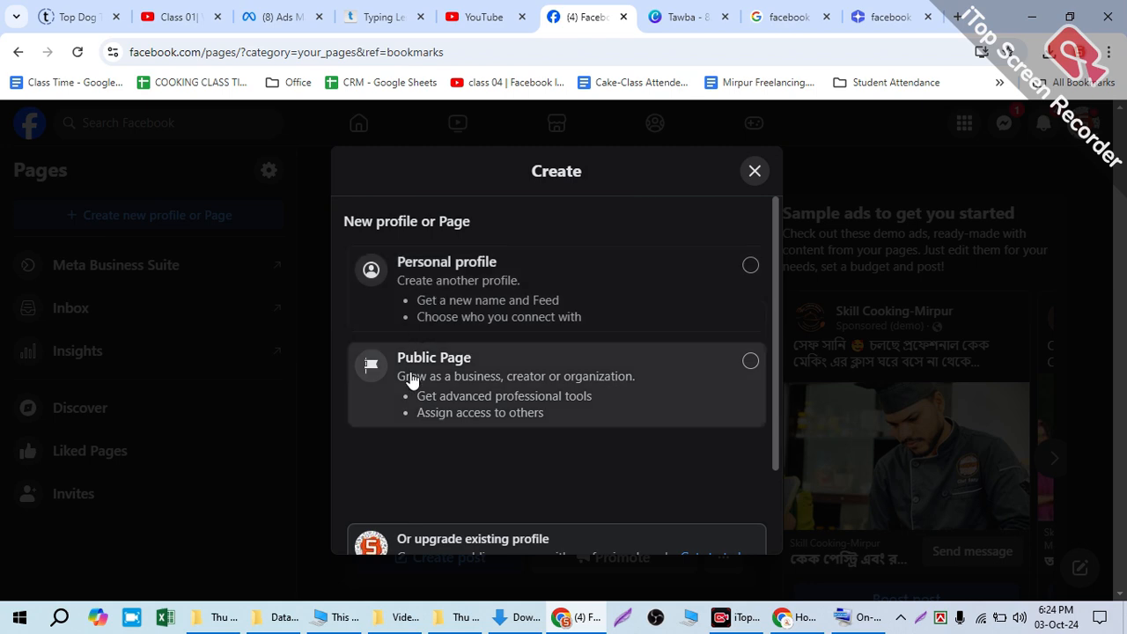
left_click(498, 377)
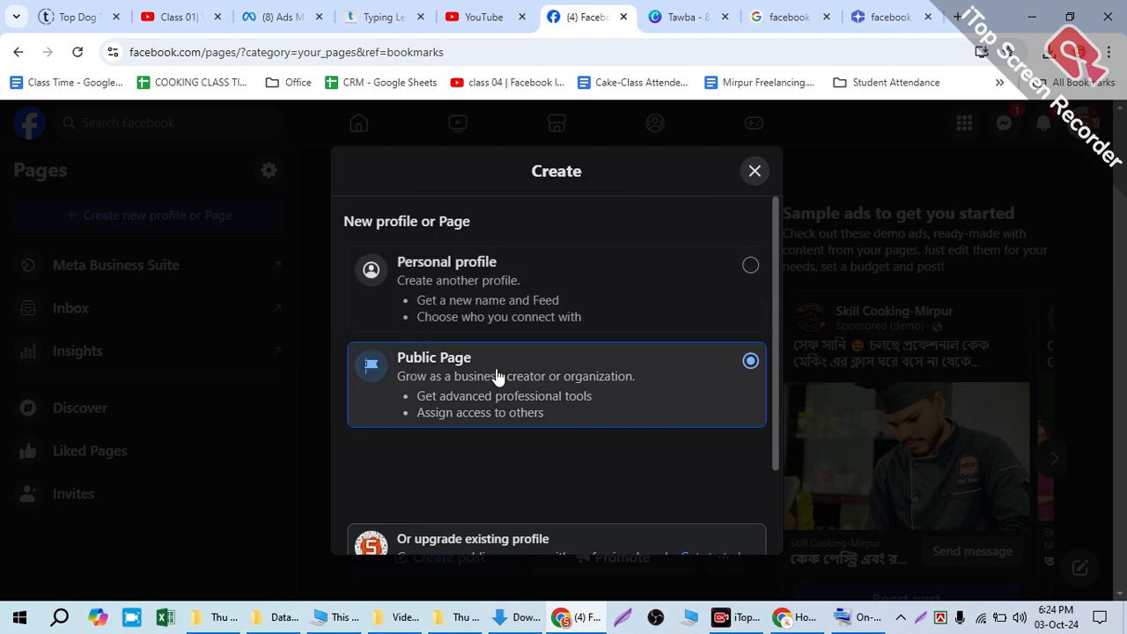
scroll(509, 484, "down", 2)
left_click(510, 522)
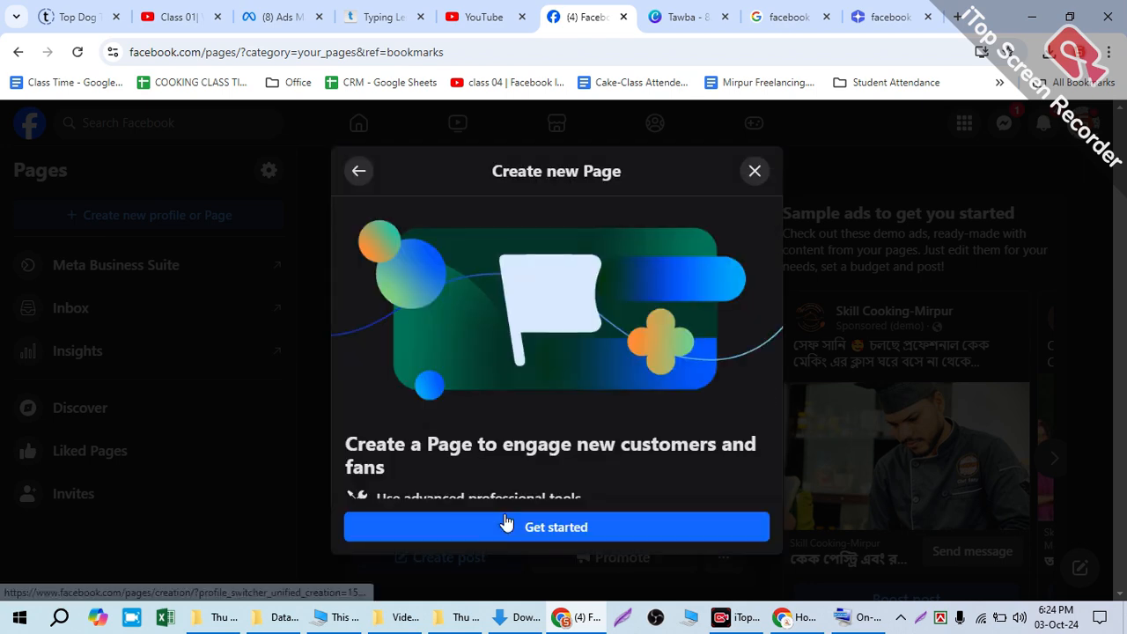
scroll(502, 464, "down", 4)
left_click(533, 532)
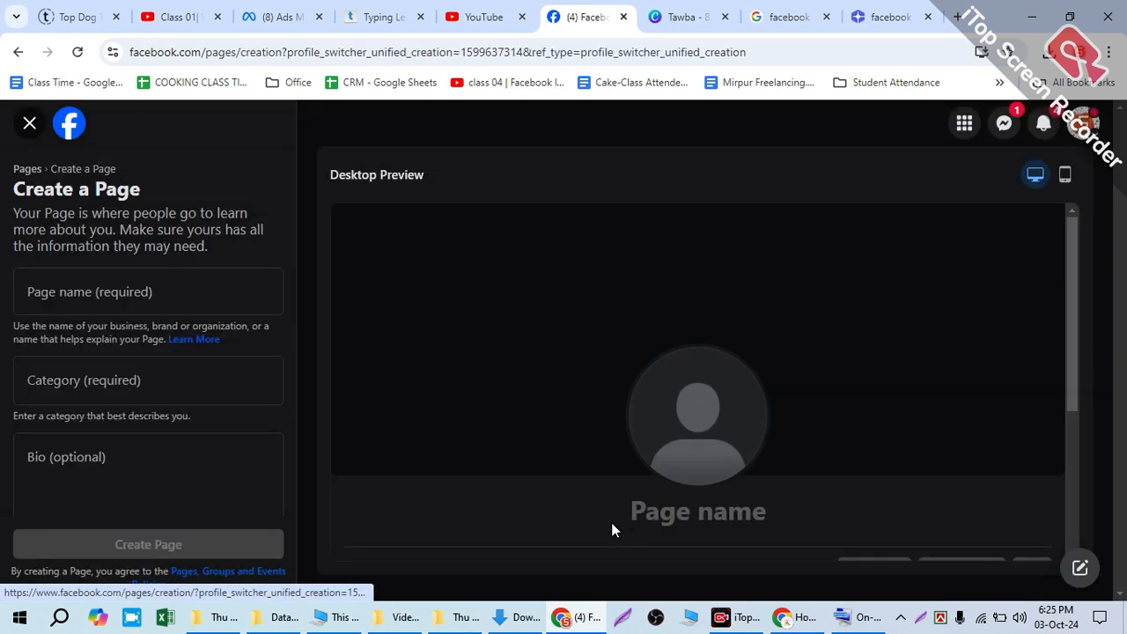
Step: Point out the Page name, Category and Bio fields of the blank form, and close the form
left_click(140, 292)
left_click(141, 380)
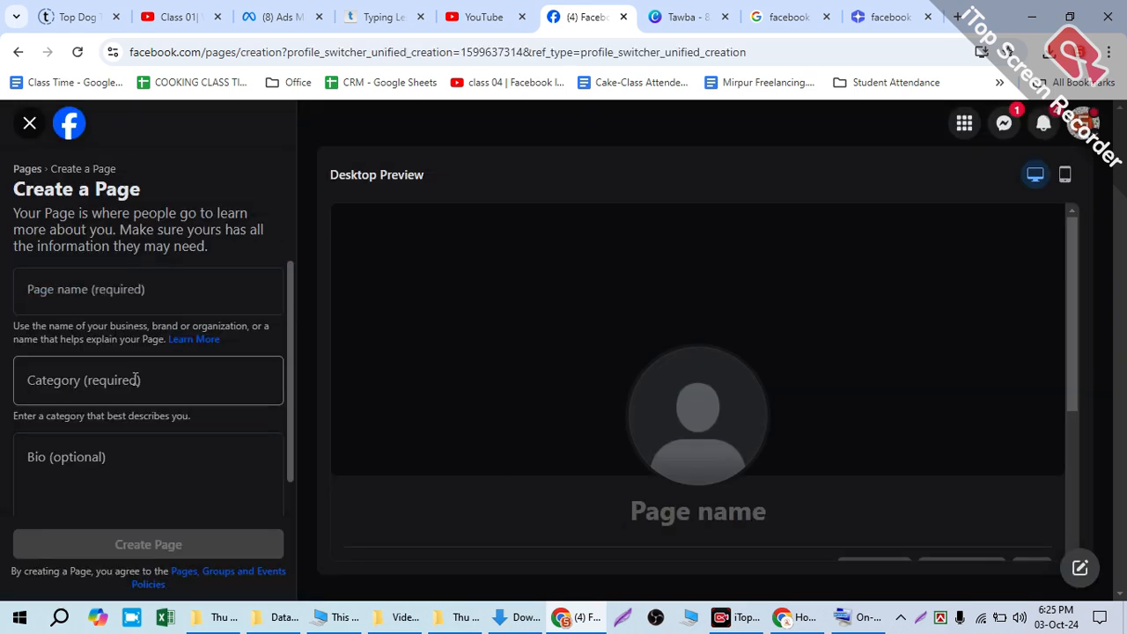
left_click(127, 465)
left_click(30, 123)
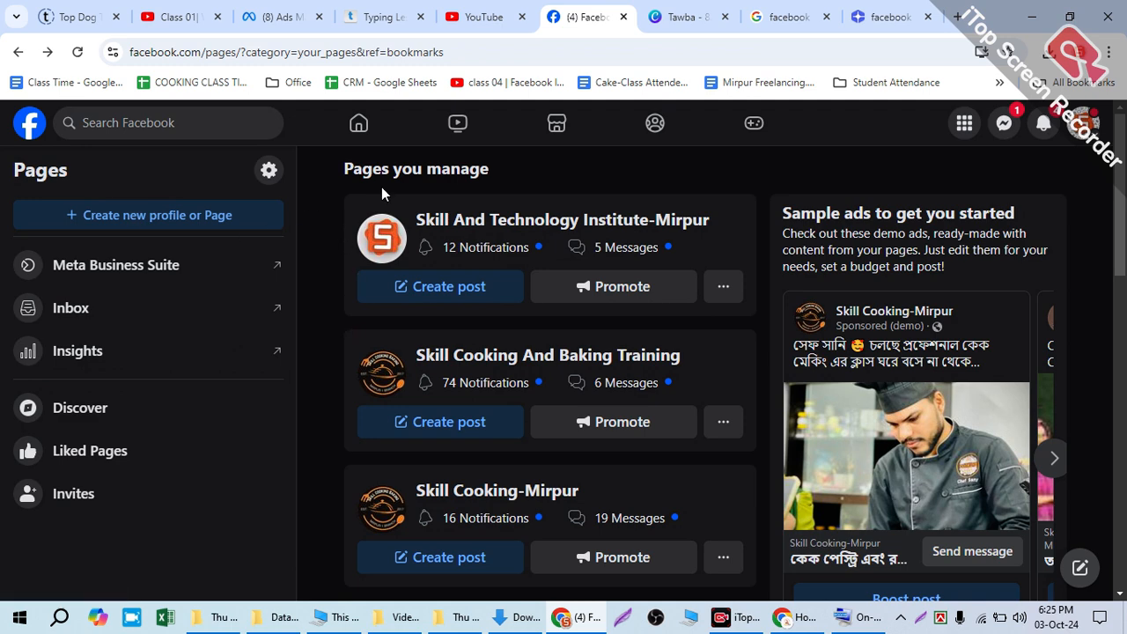
Step: Return to the home feed and start a new Page from the create options
left_click(358, 124)
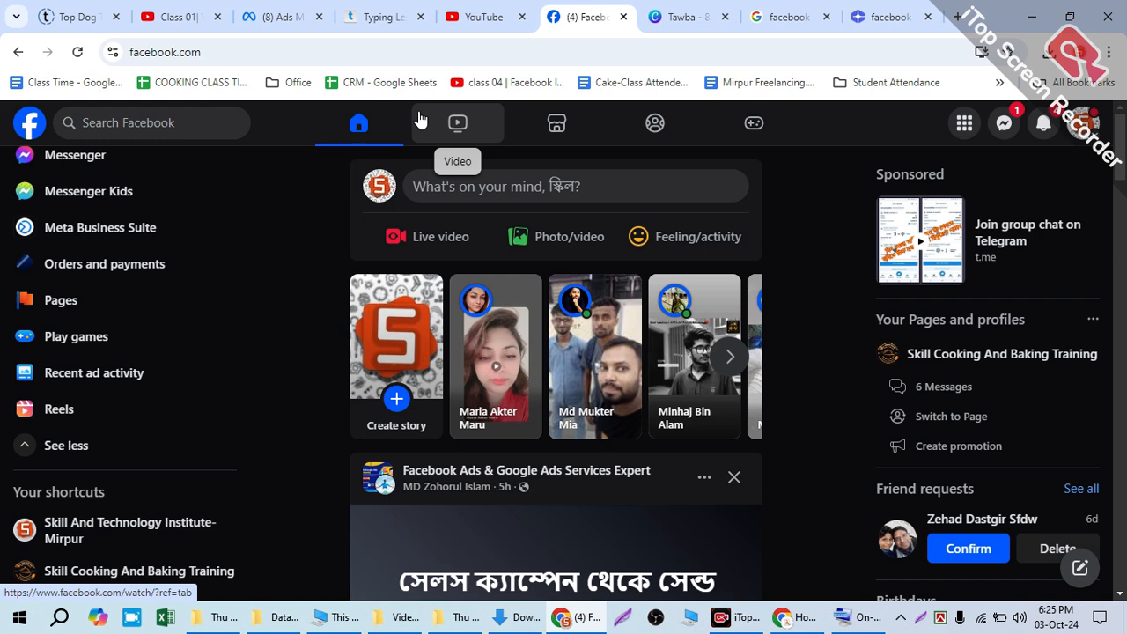
left_click(965, 122)
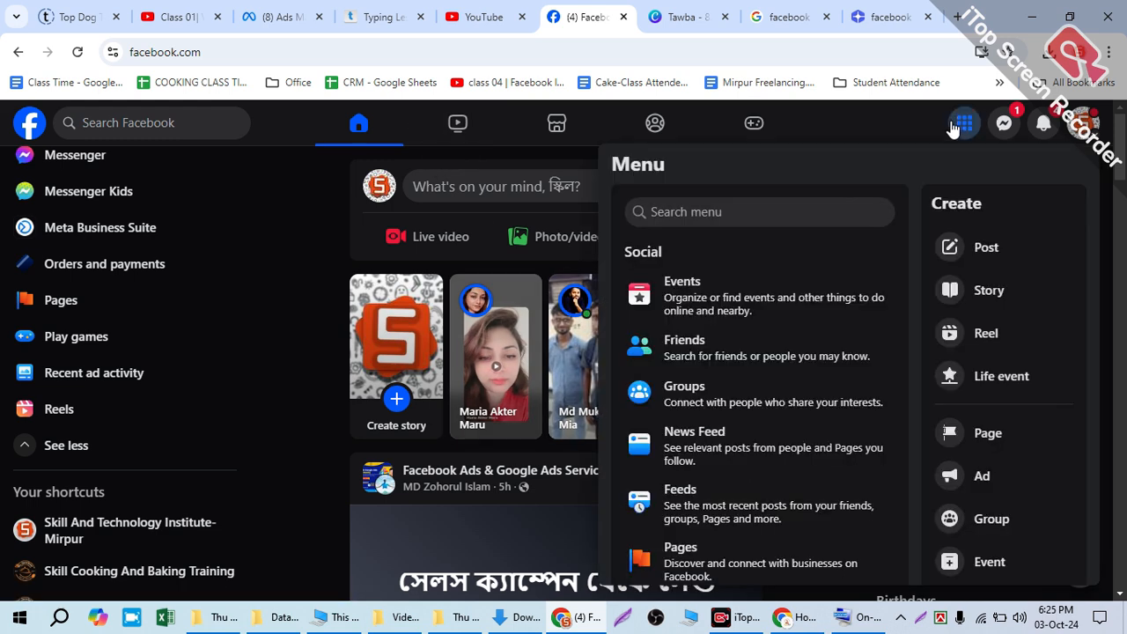
mouse_move(984, 440)
left_mouse_down()
mouse_move(793, 541)
mouse_move(151, 467)
mouse_move(60, 517)
mouse_move(907, 520)
mouse_move(971, 505)
mouse_move(1004, 445)
left_mouse_up()
left_click(1004, 444)
Step: Enter Tawba as the page name in the Create a Page form
left_click(51, 276)
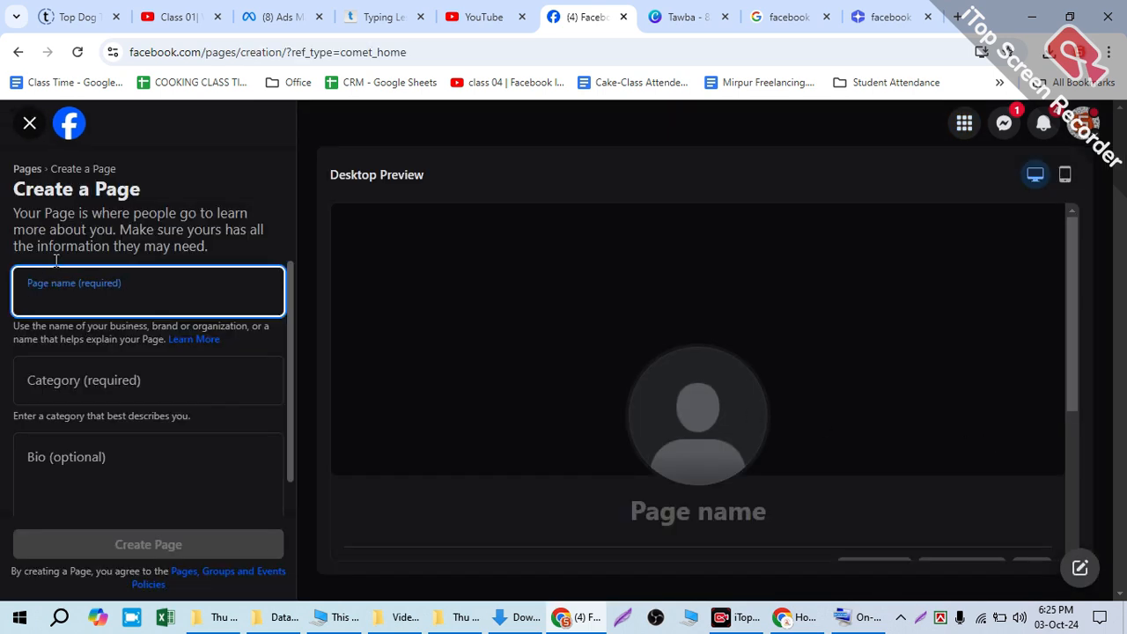
type("T")
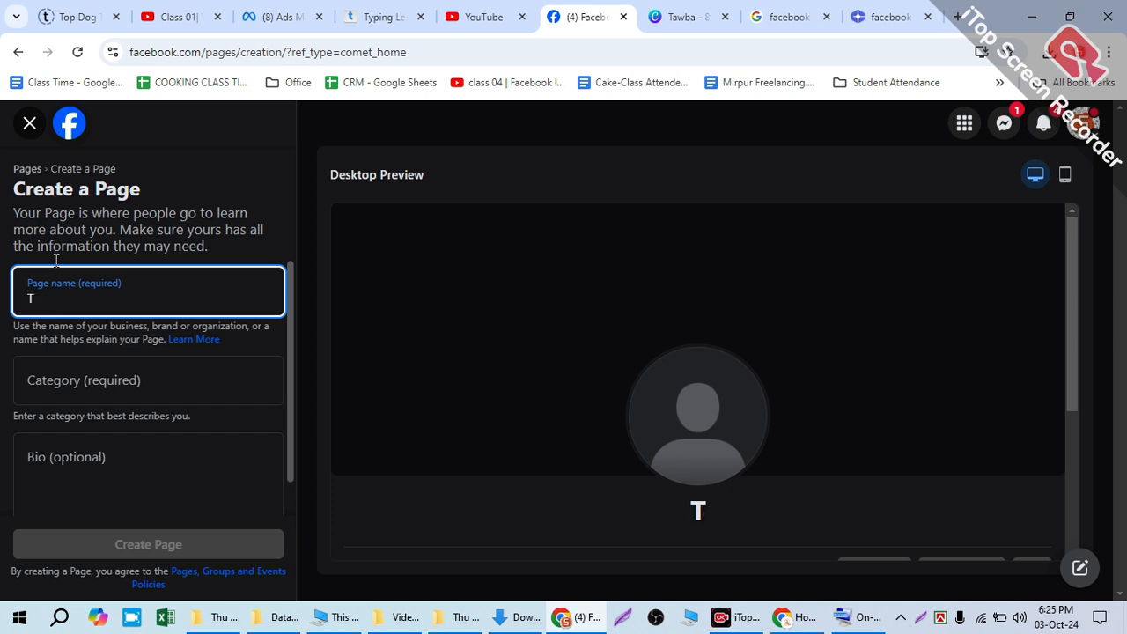
type("oqb")
key("BackSpace")
key("BackSpace")
type("q")
key("BackSpace")
type("w")
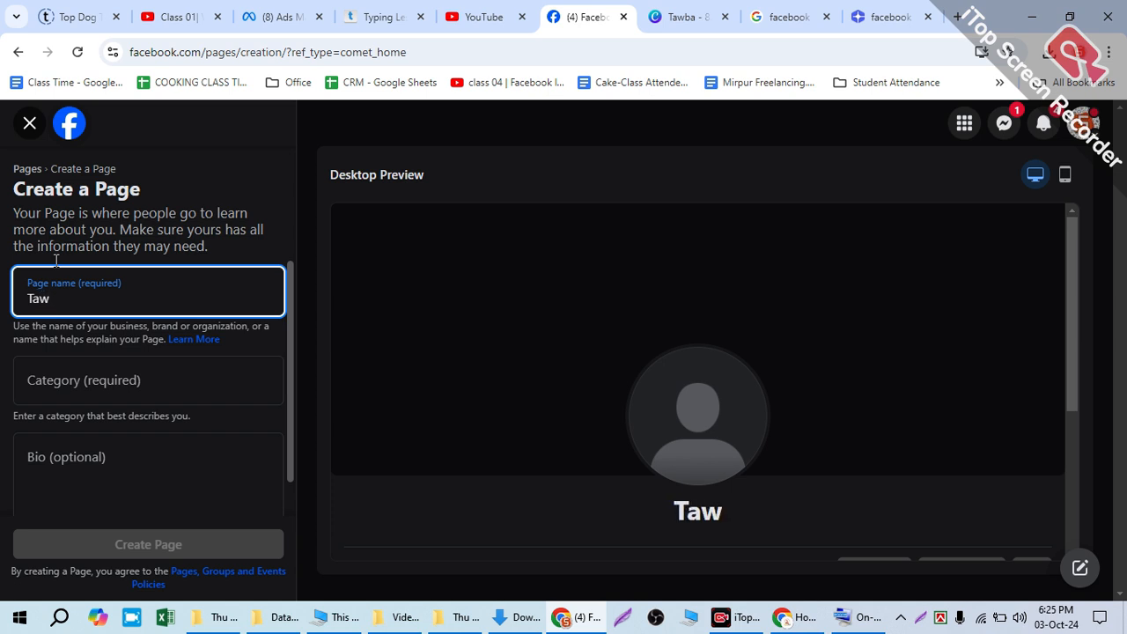
type("ba")
Step: Try "islamic" as the page category and clear the Category field again
left_click(77, 394)
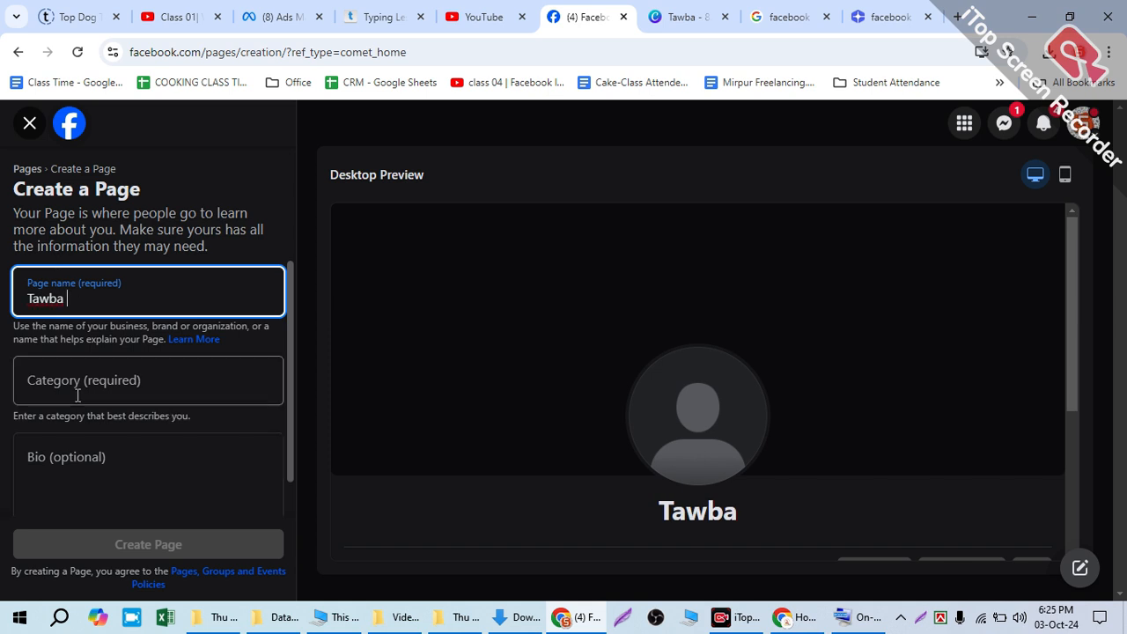
type("isl")
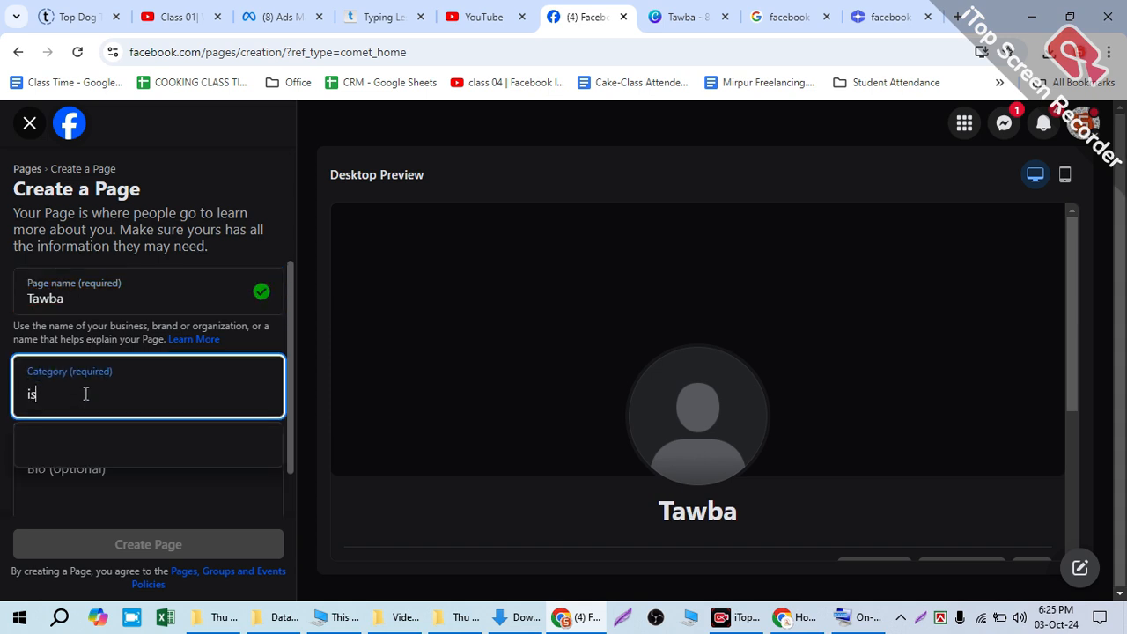
type("mic")
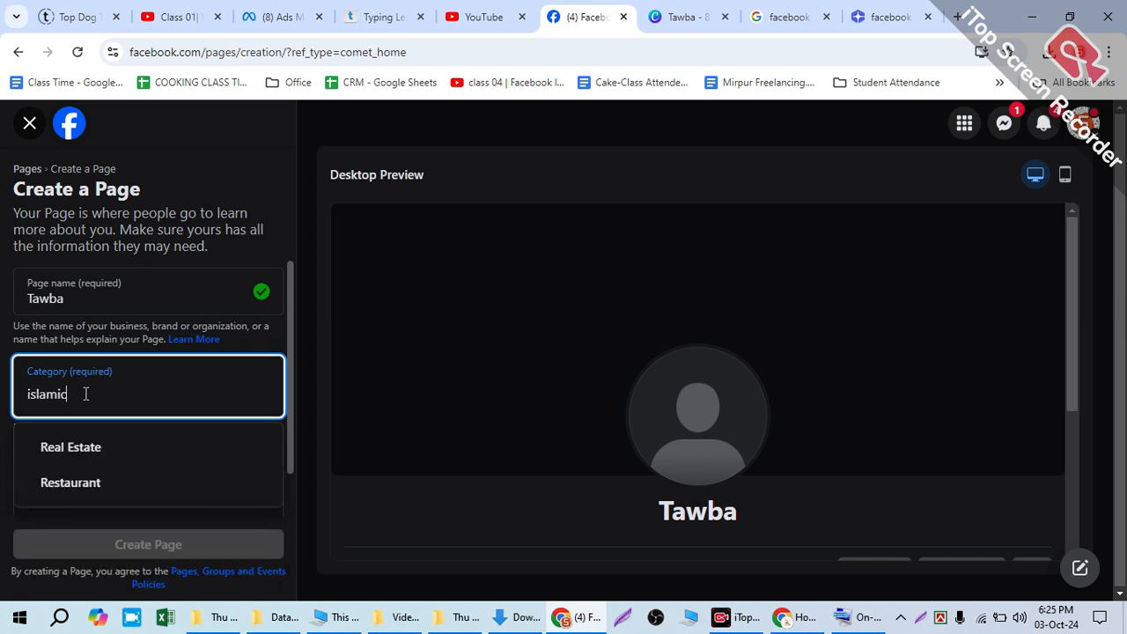
key("BackSpace")
key("BackSpace")
key("BackSpace")
key("BackSpace")
key("BackSpace")
key("BackSpace")
key("BackSpace")
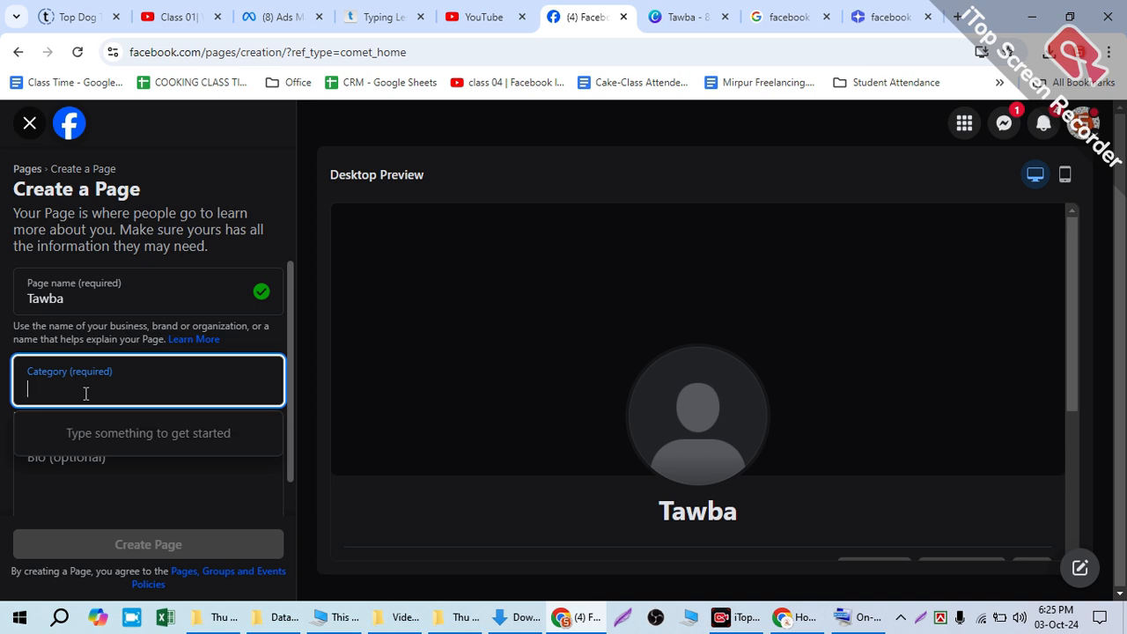
Step: Look through the category suggestions for the shorter search terms "isl" and "is"
type("isl")
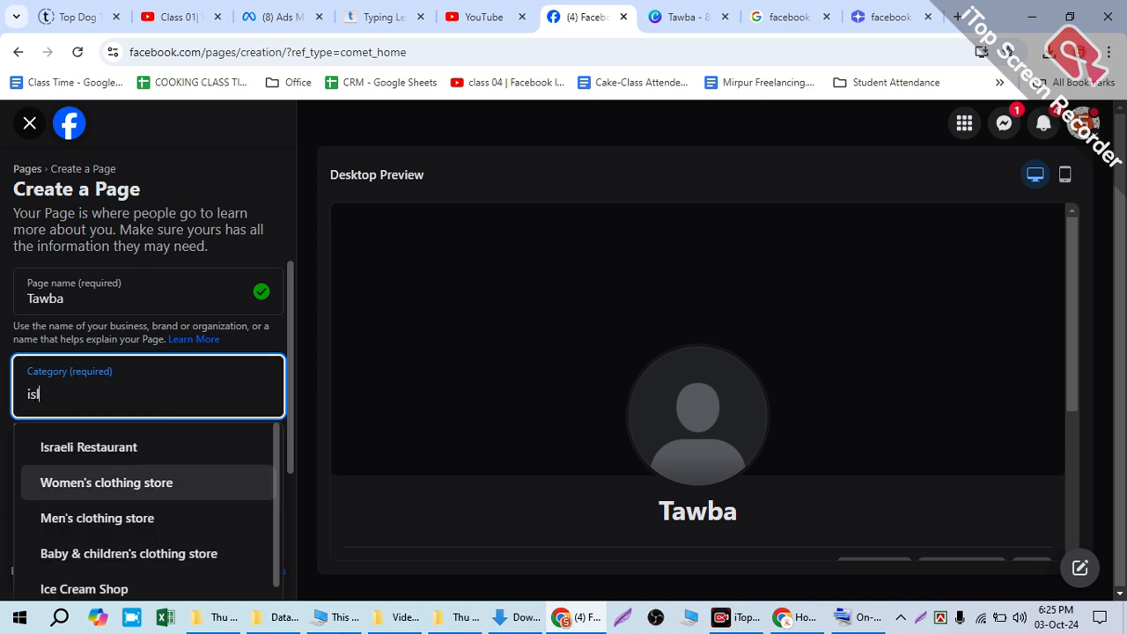
scroll(199, 516, "down", 2)
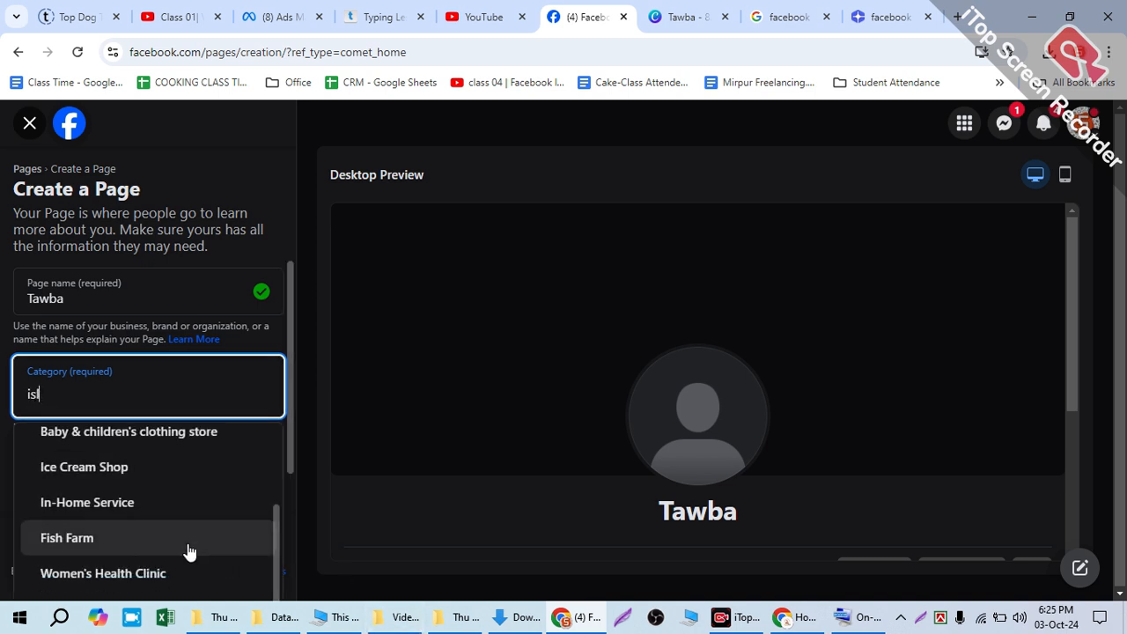
scroll(151, 543, "up", 2)
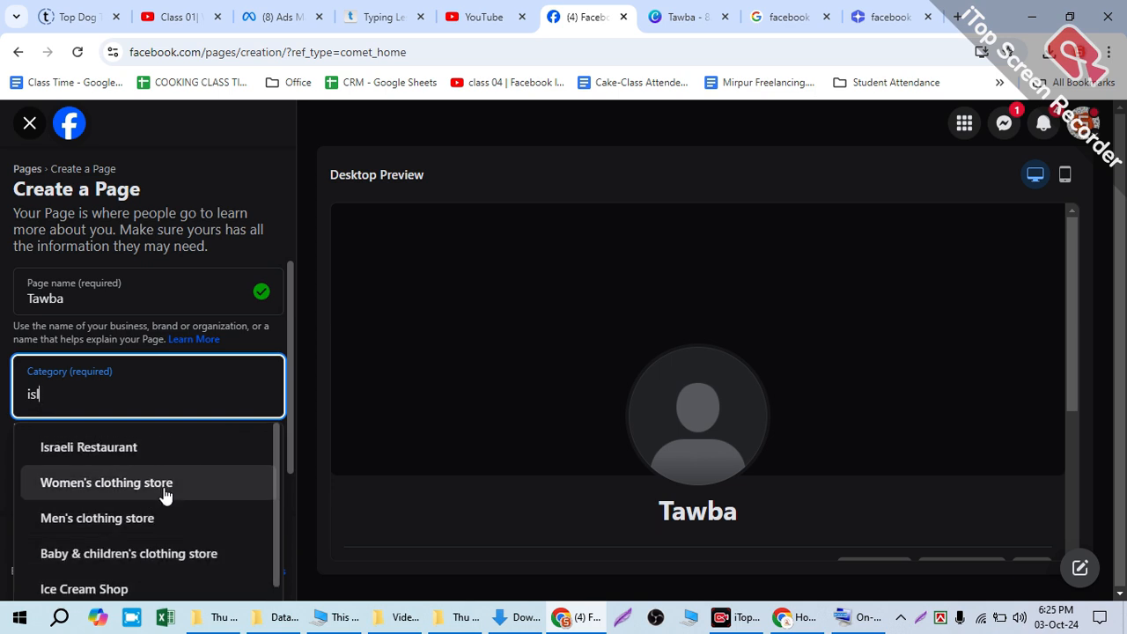
double_click(67, 391)
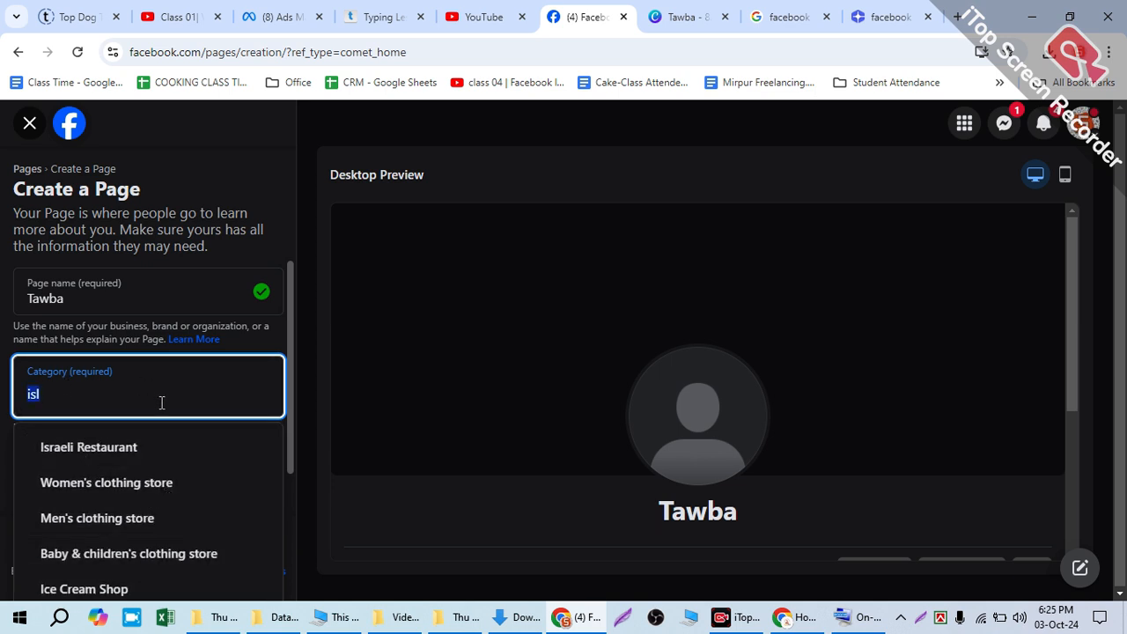
key("BackSpace")
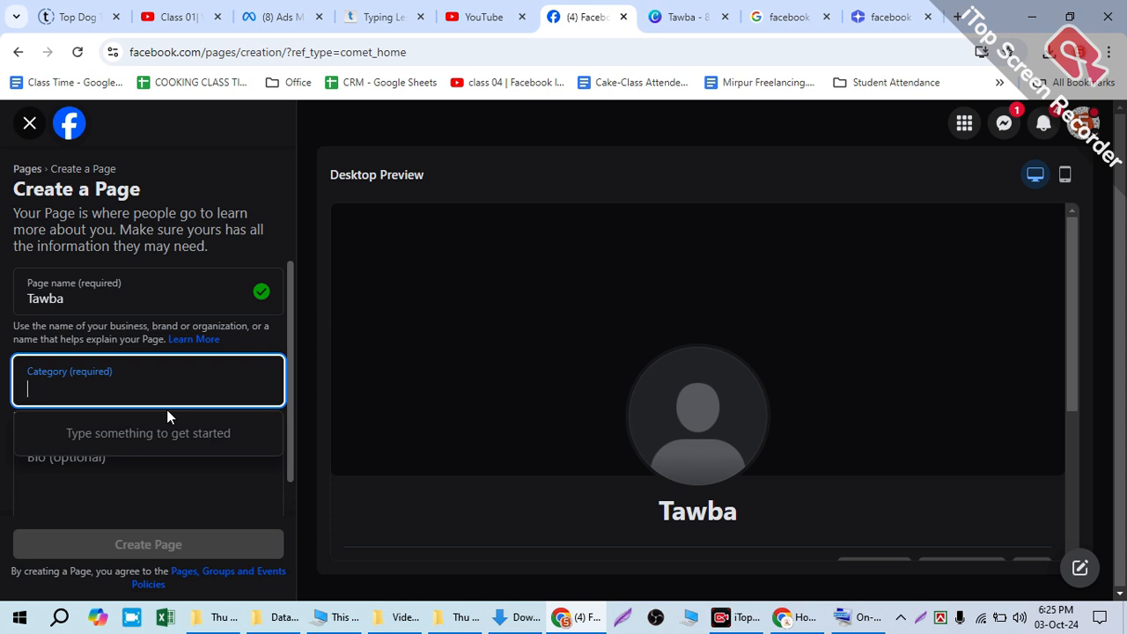
type("is")
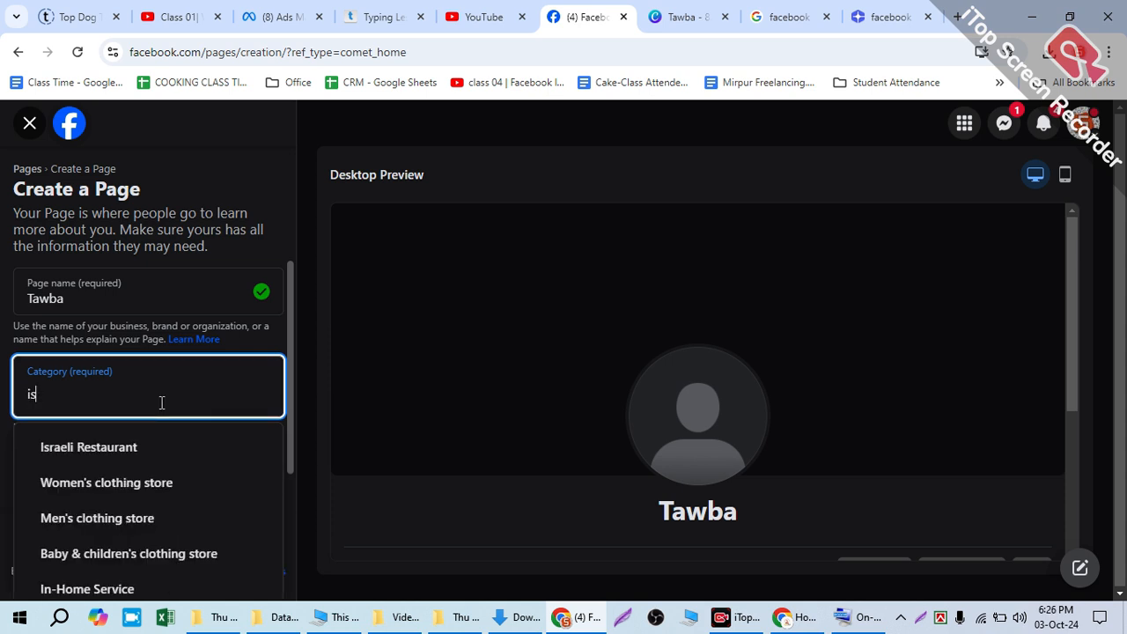
scroll(181, 523, "down", 1)
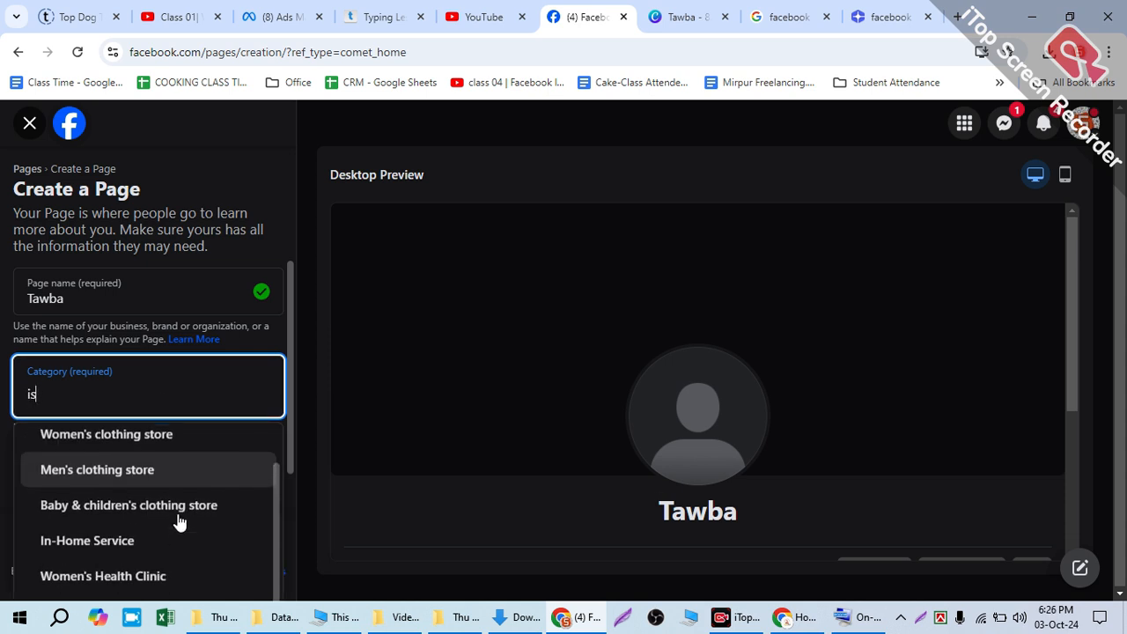
scroll(179, 522, "up", 1)
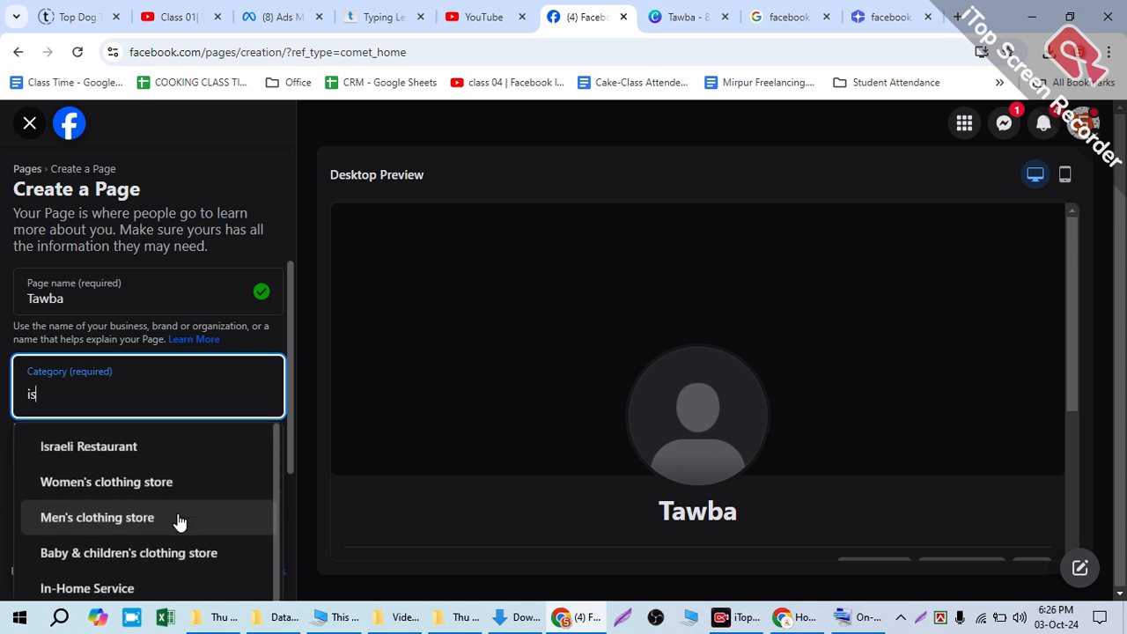
Step: Replace the category search with "conten creator", and shorten it to "content"
double_click(31, 394)
key("BackSpace")
type("con")
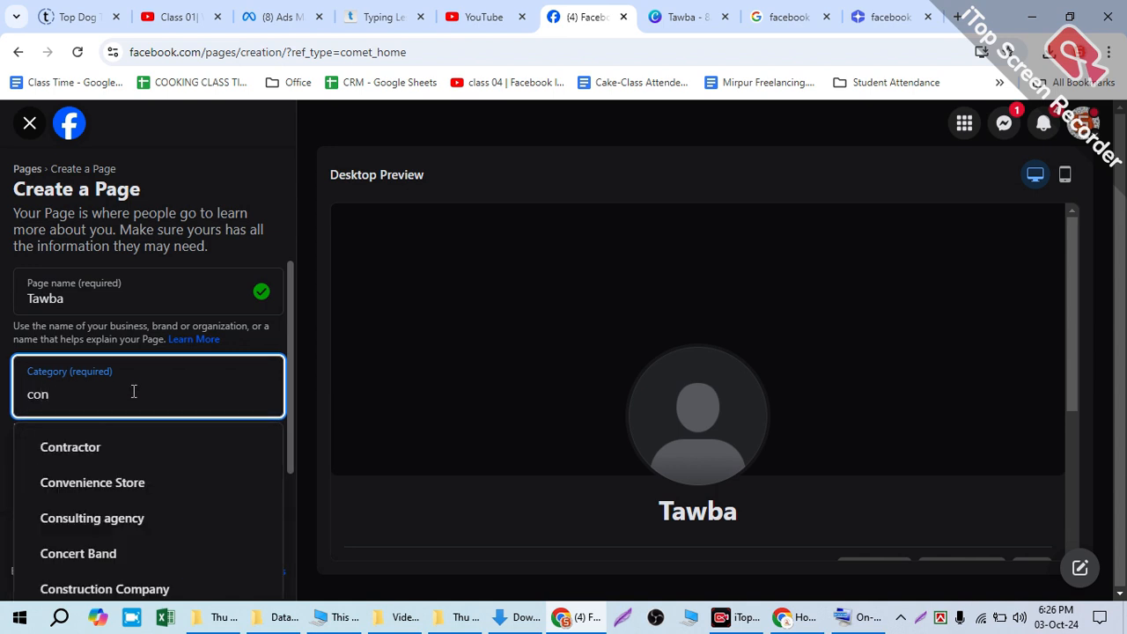
type("ten")
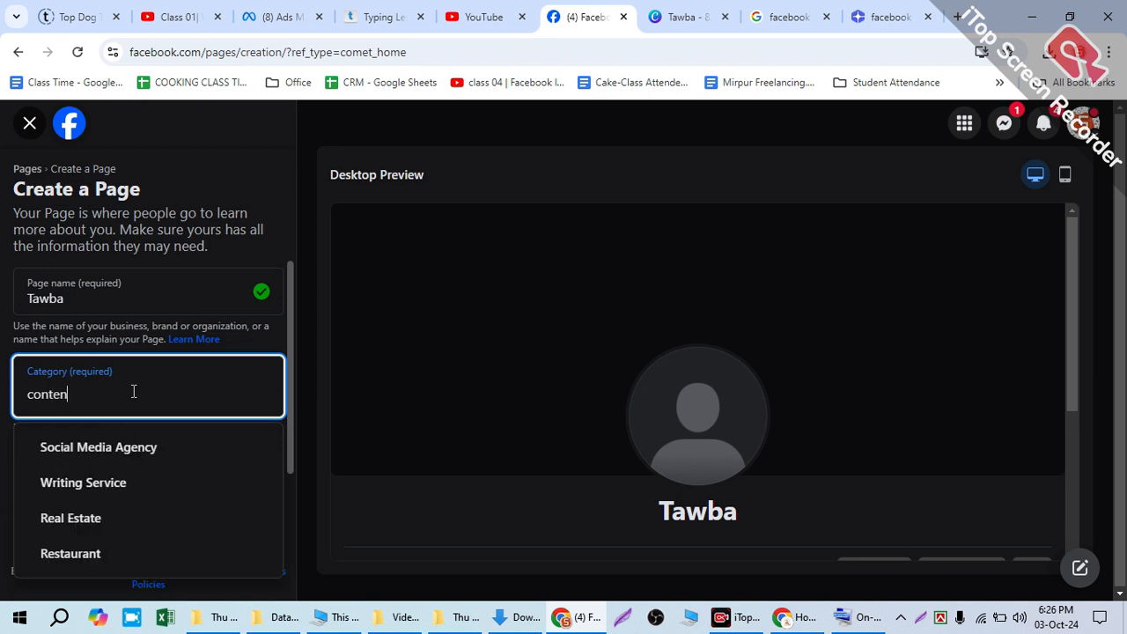
type(" creator")
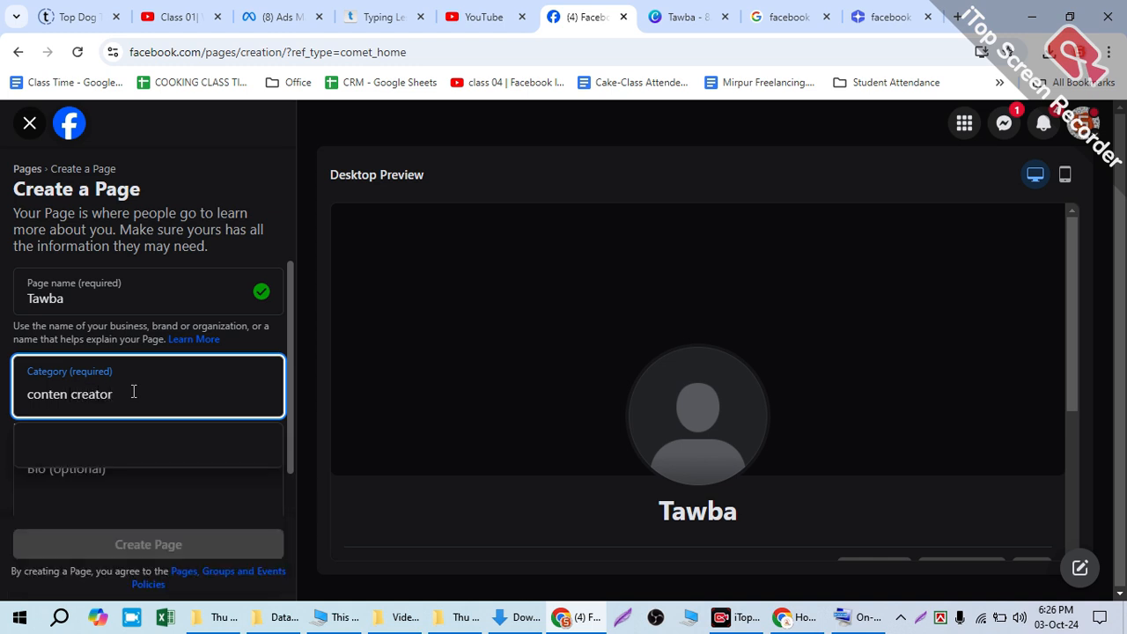
key("BackSpace")
key("BackSpace")
key("BackSpace")
key("BackSpace")
key("BackSpace")
key("BackSpace")
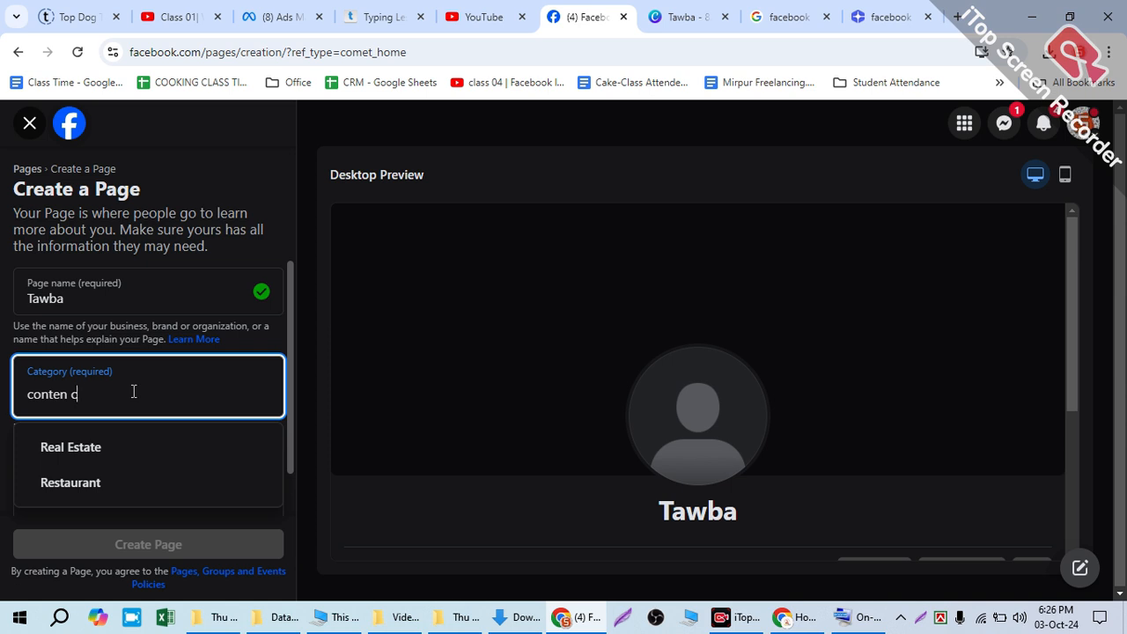
key("BackSpace")
key("BackSpace")
key("BackSpace")
type("t")
key("BackSpace")
type("nt")
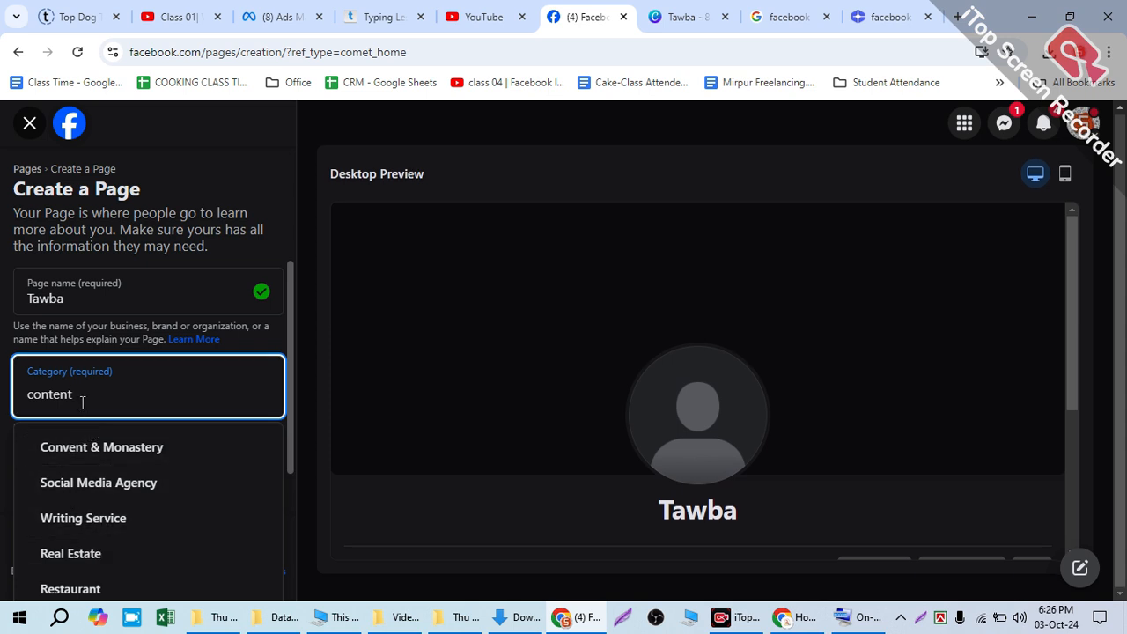
Step: Search the page categories for "video maker" instead
left_click_drag(85, 409, 4, 392)
key("BackSpace")
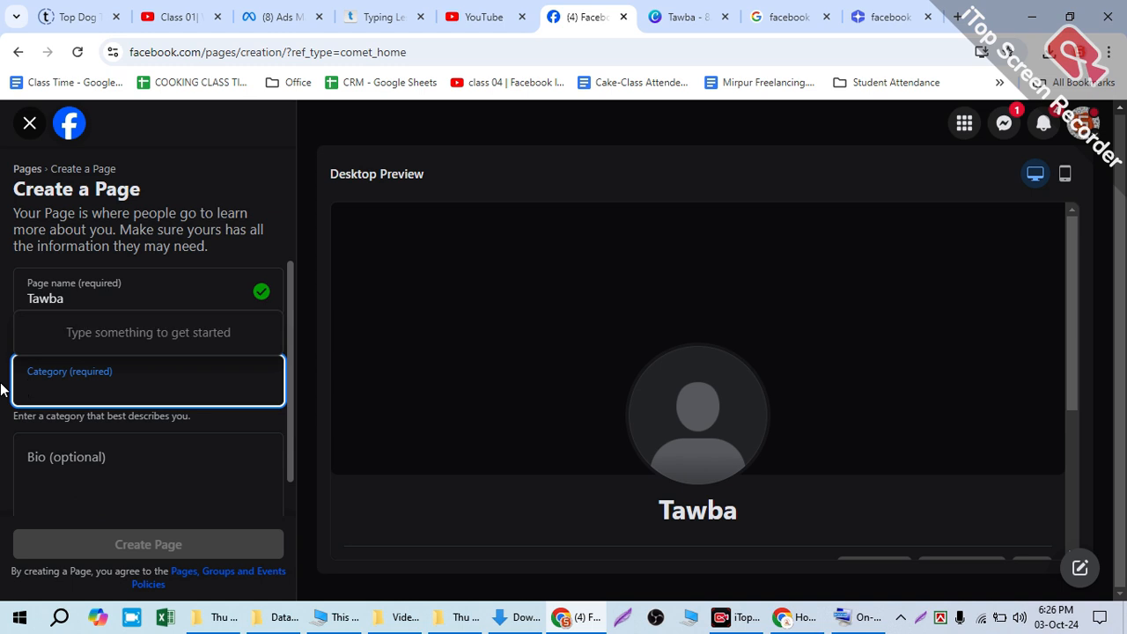
type("v")
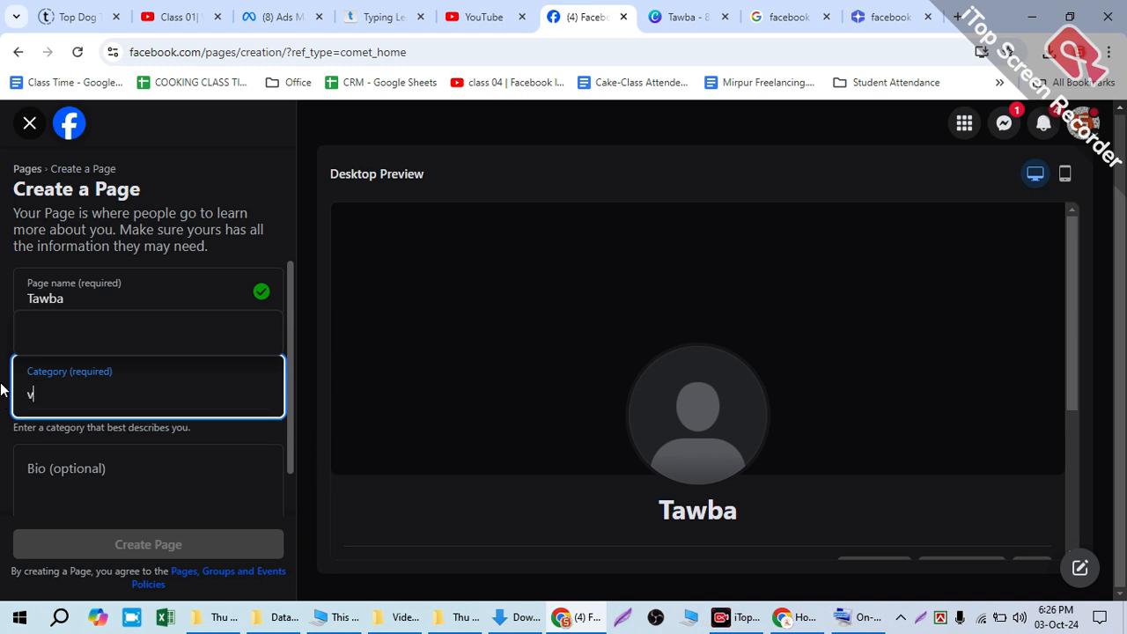
type("ideo maker")
Step: Replace the category search with "digital" and choose the Digital creator category
triple_click(126, 393)
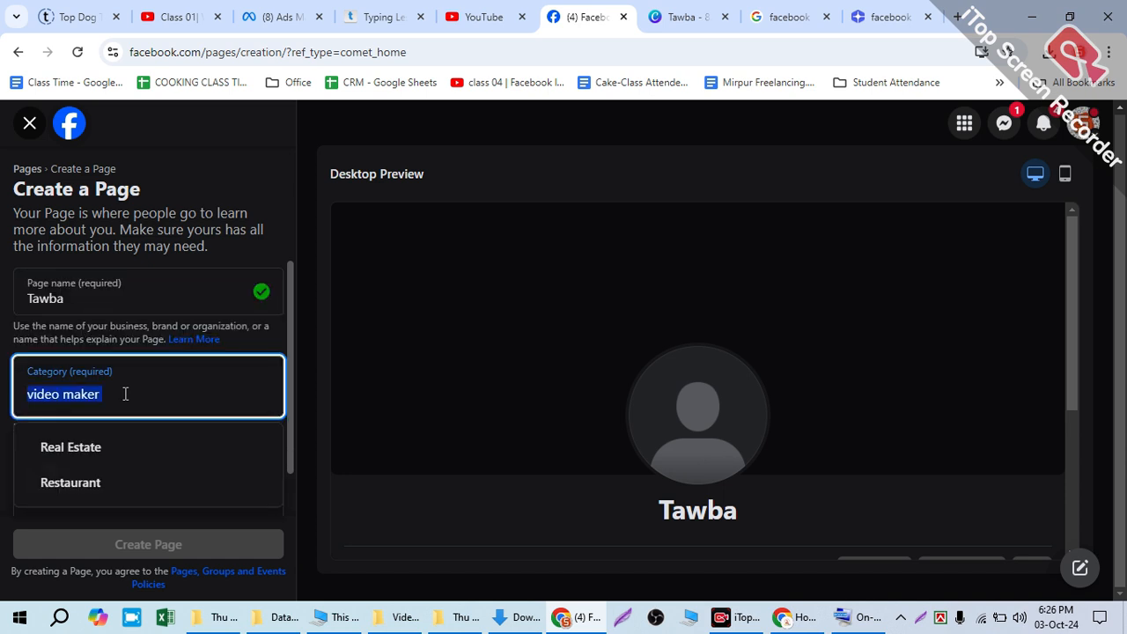
key("BackSpace")
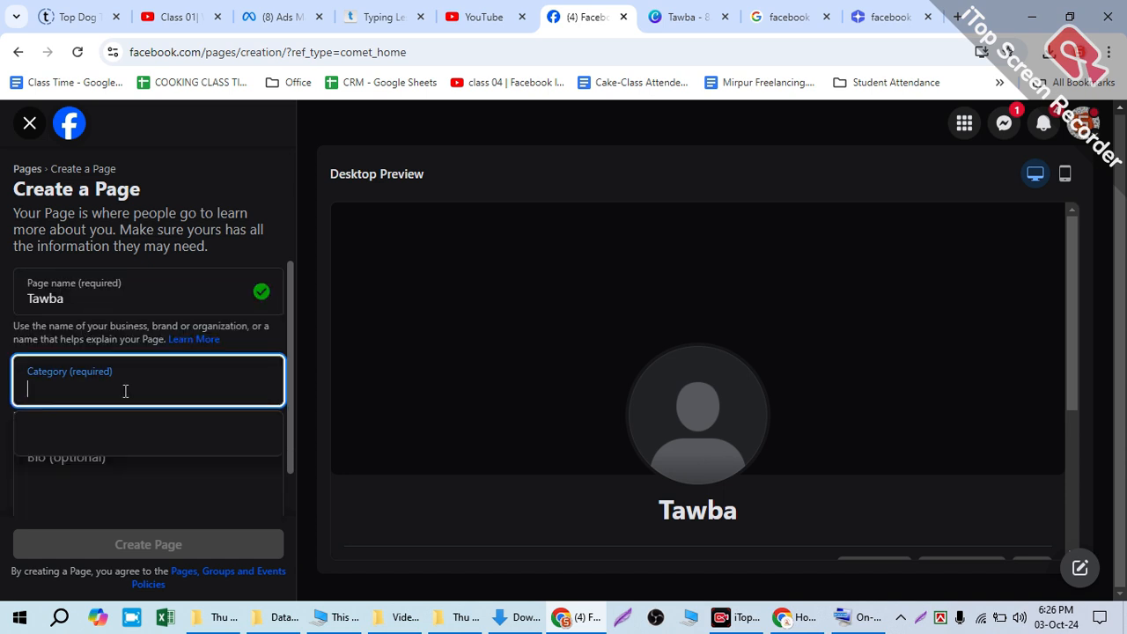
type("digital")
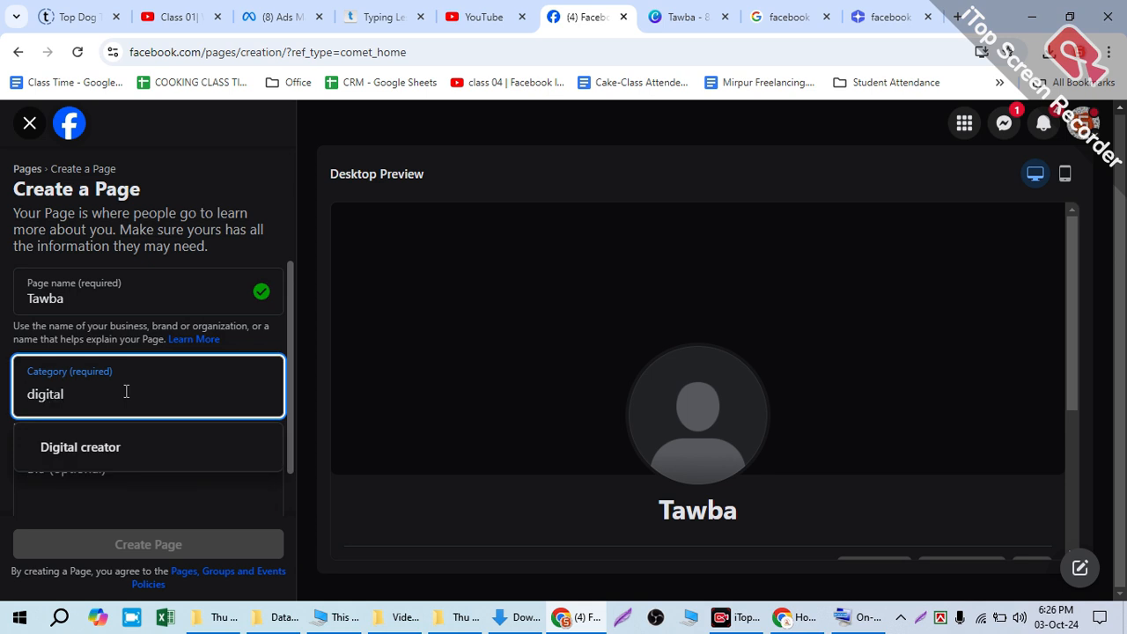
left_click(116, 454)
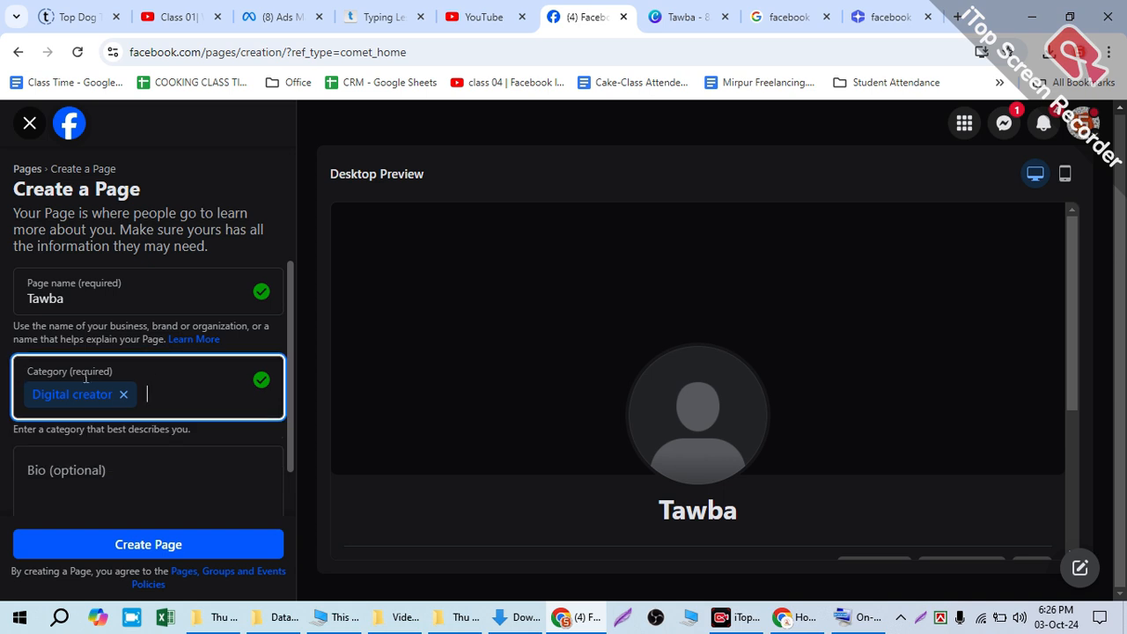
Step: Add Home decor, Food & Drink and Web Designer as further page categories
left_click(174, 390)
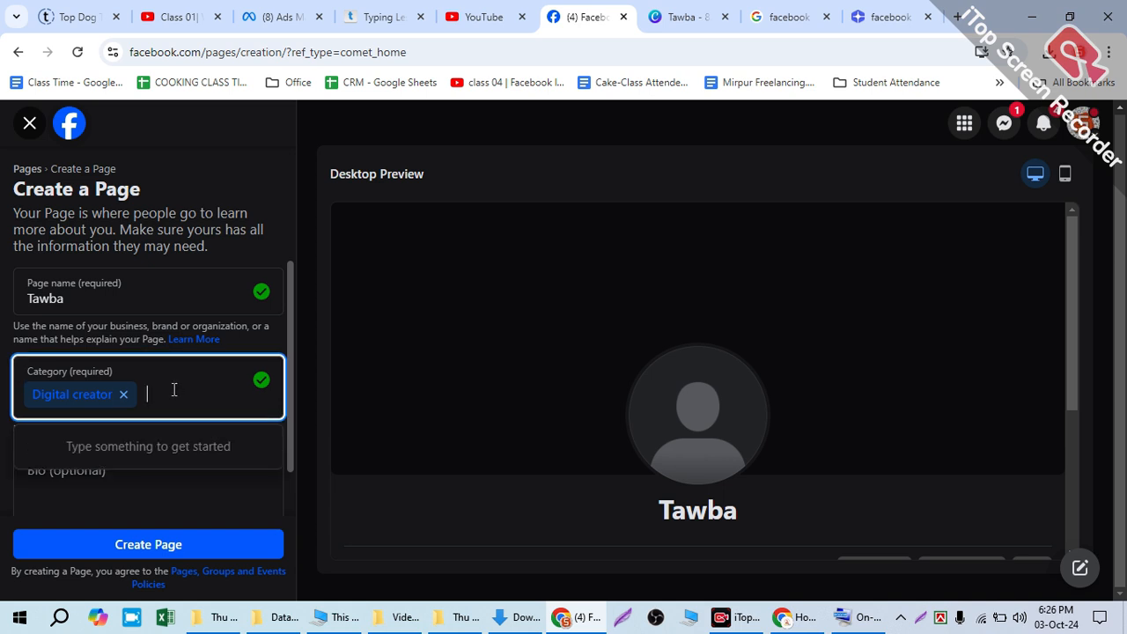
type("d")
left_click(132, 445)
type("d")
left_click(136, 466)
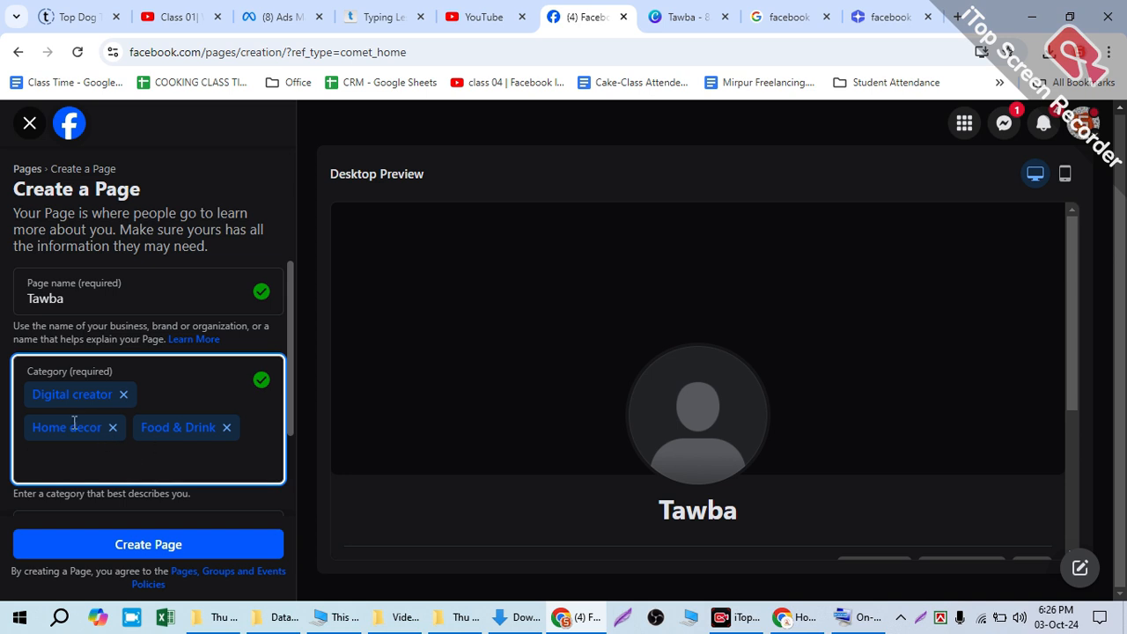
type("d")
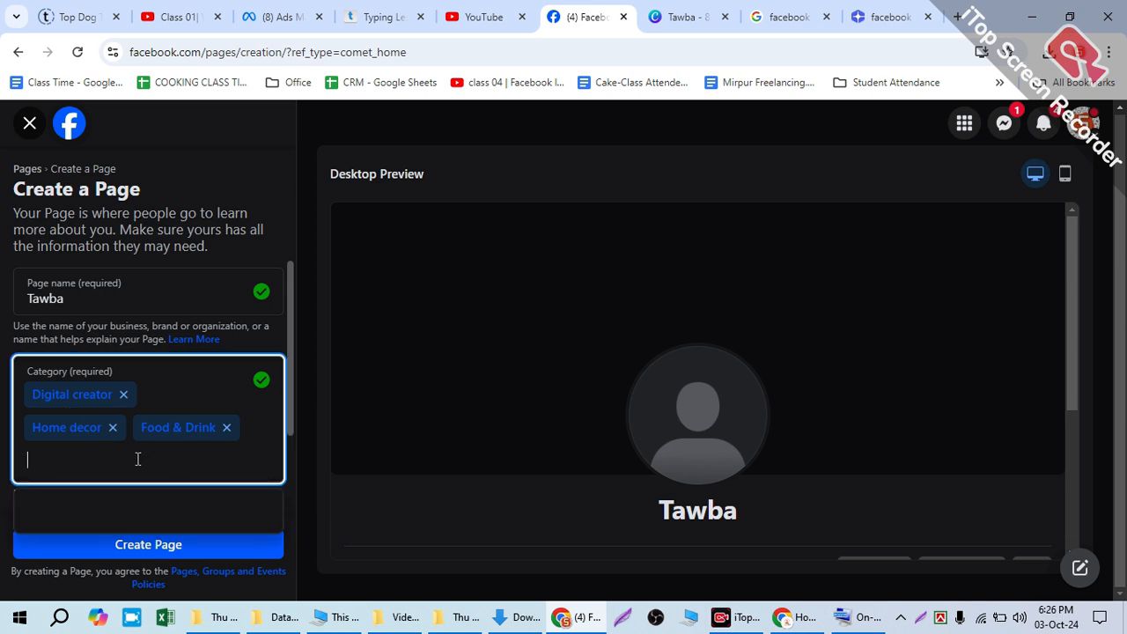
left_click(47, 515)
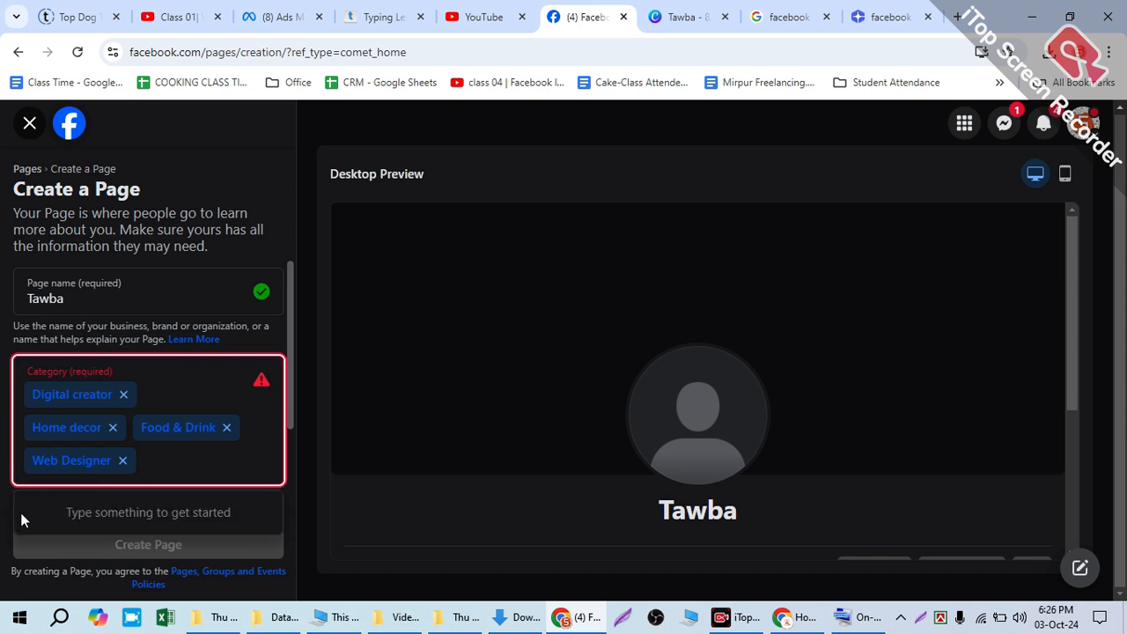
Step: Point out the category limit note under the Category field, and remove the Home decor category
left_click_drag(13, 493, 104, 483)
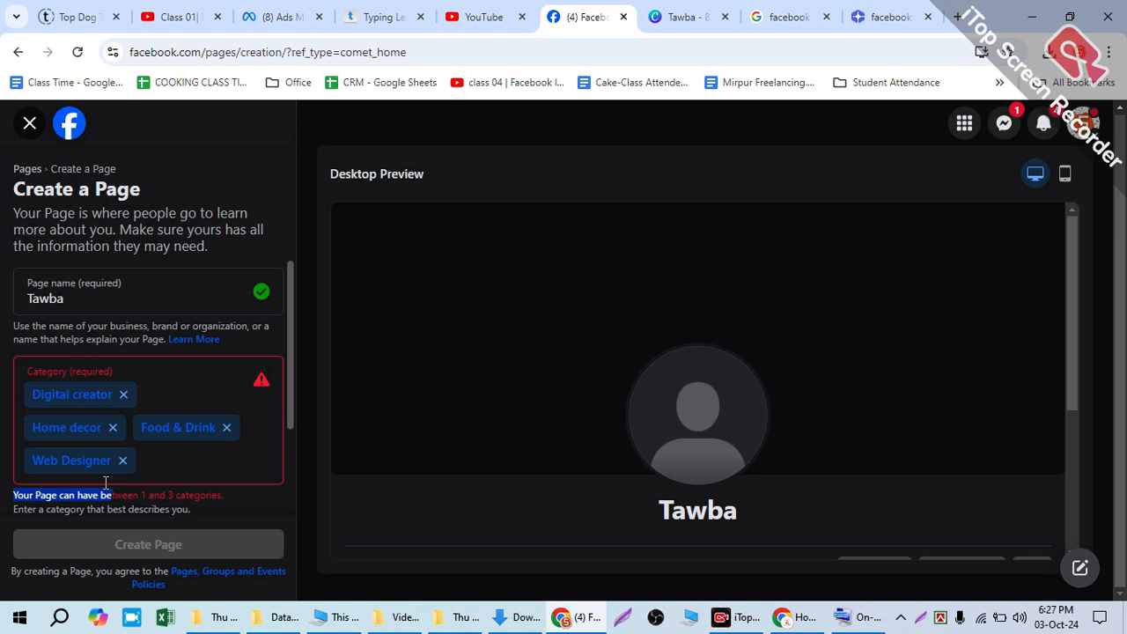
left_click_drag(107, 486, 244, 497)
left_click(226, 491)
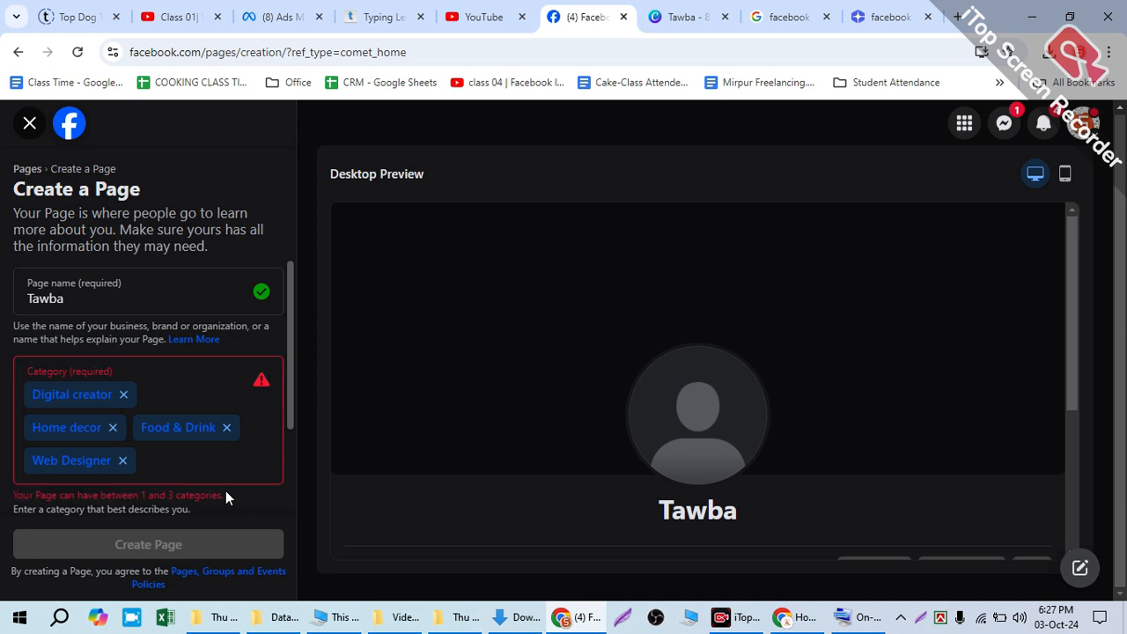
left_click(112, 427)
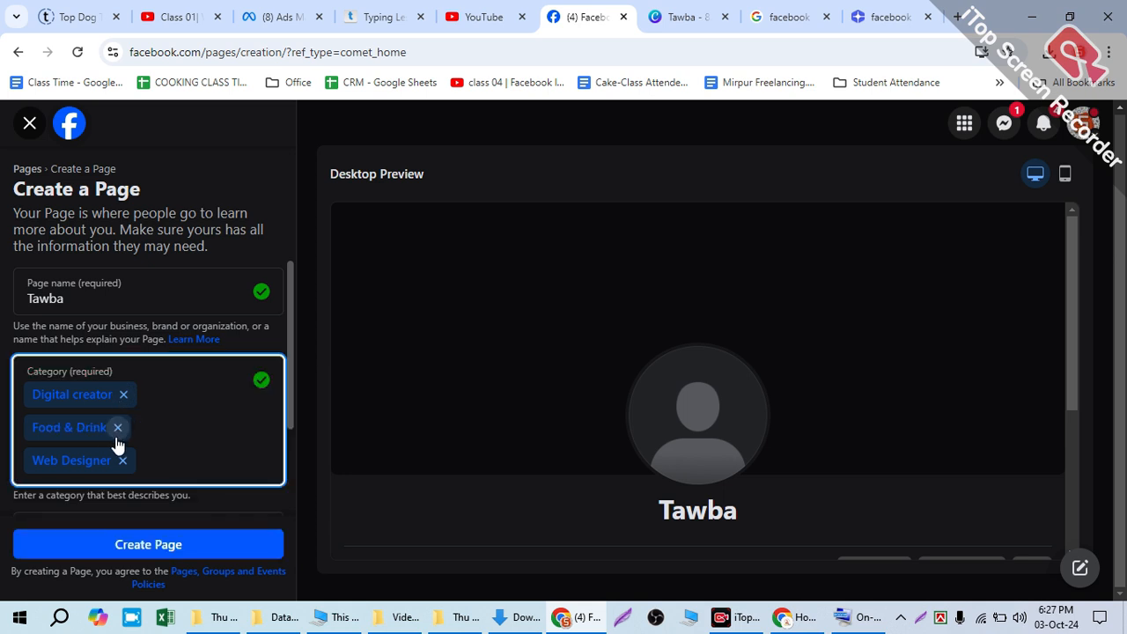
Step: Remove the Web Designer and Food & Drink categories, keeping only Digital creator as the page category
left_click(117, 460)
left_click(117, 427)
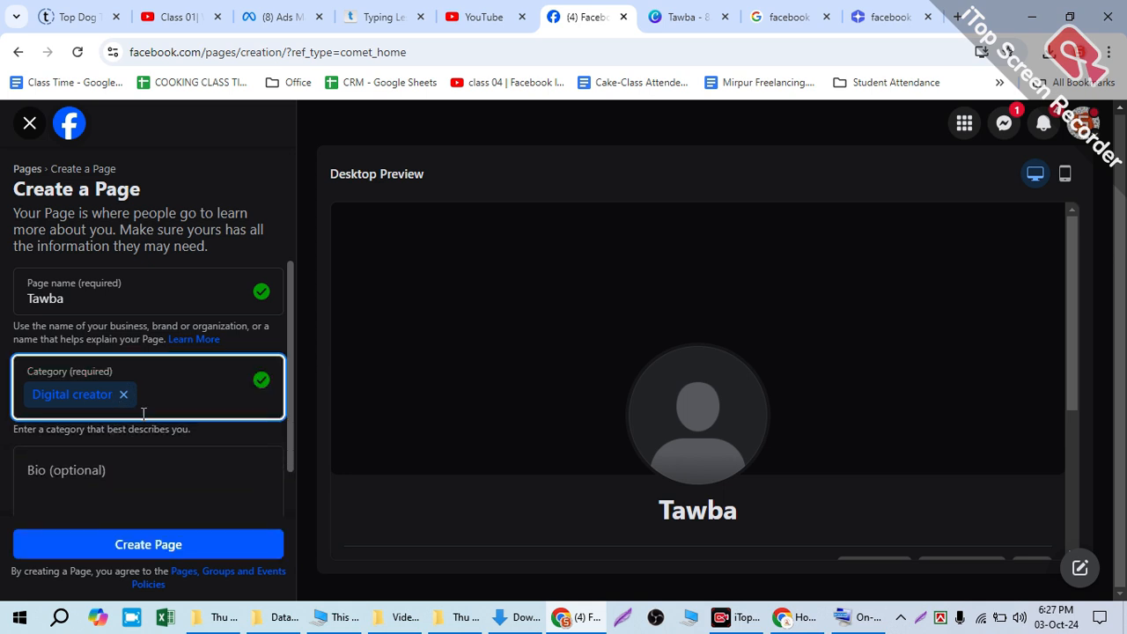
left_click(183, 397)
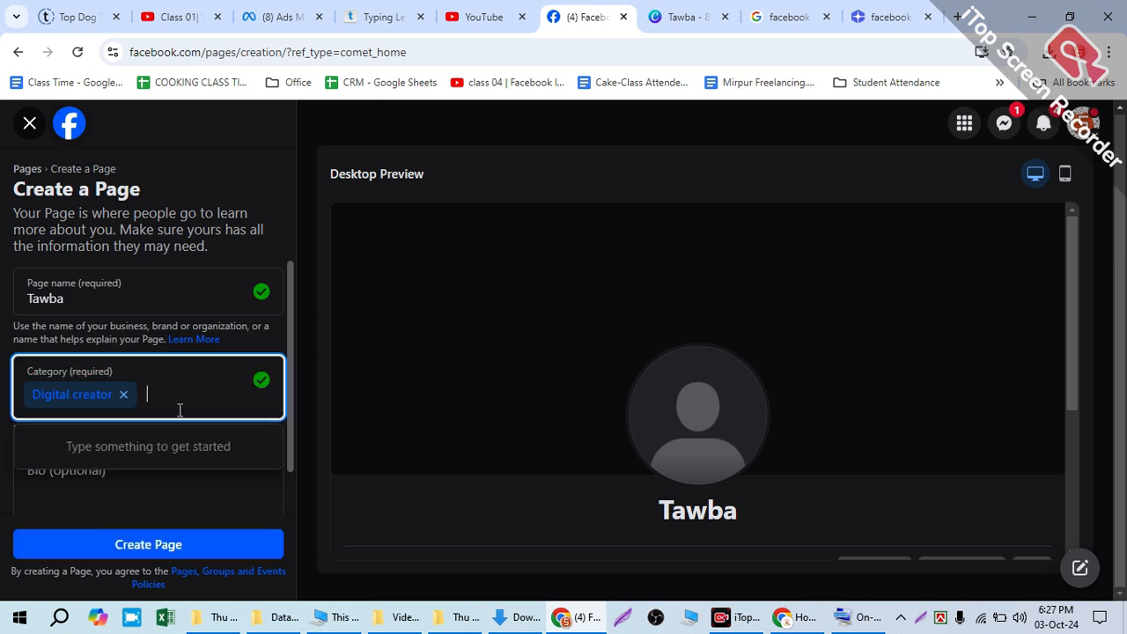
Step: Enter "Always stay on Sunnah" as the page bio and submit the form to create the page
left_click(145, 467)
scroll(115, 471, "down", 1)
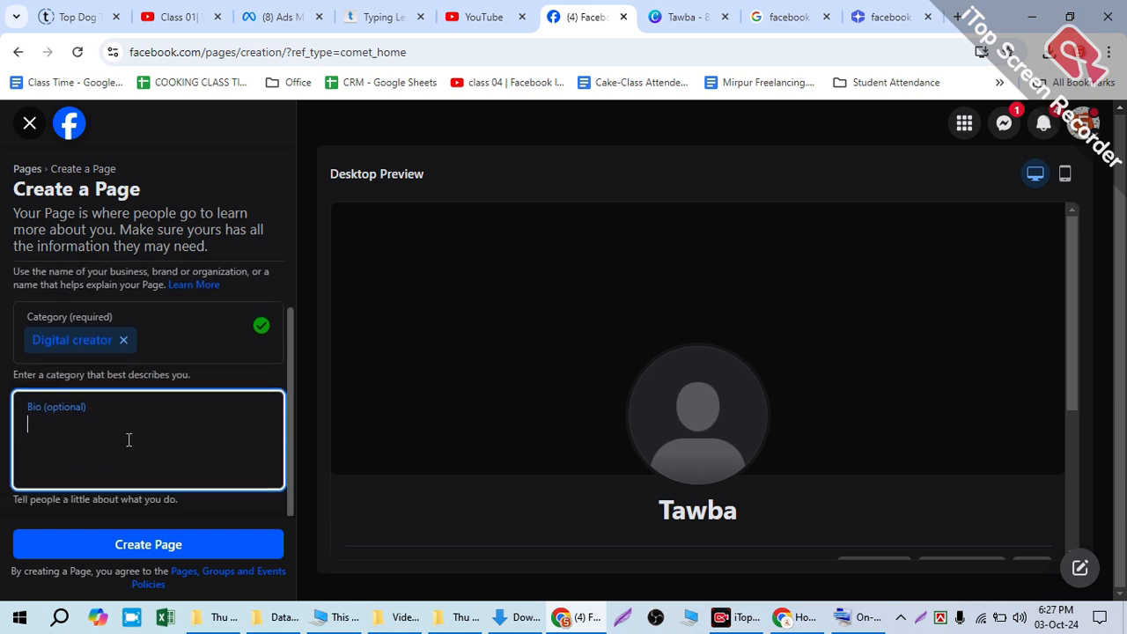
type("A")
key("BackSpace")
type("A")
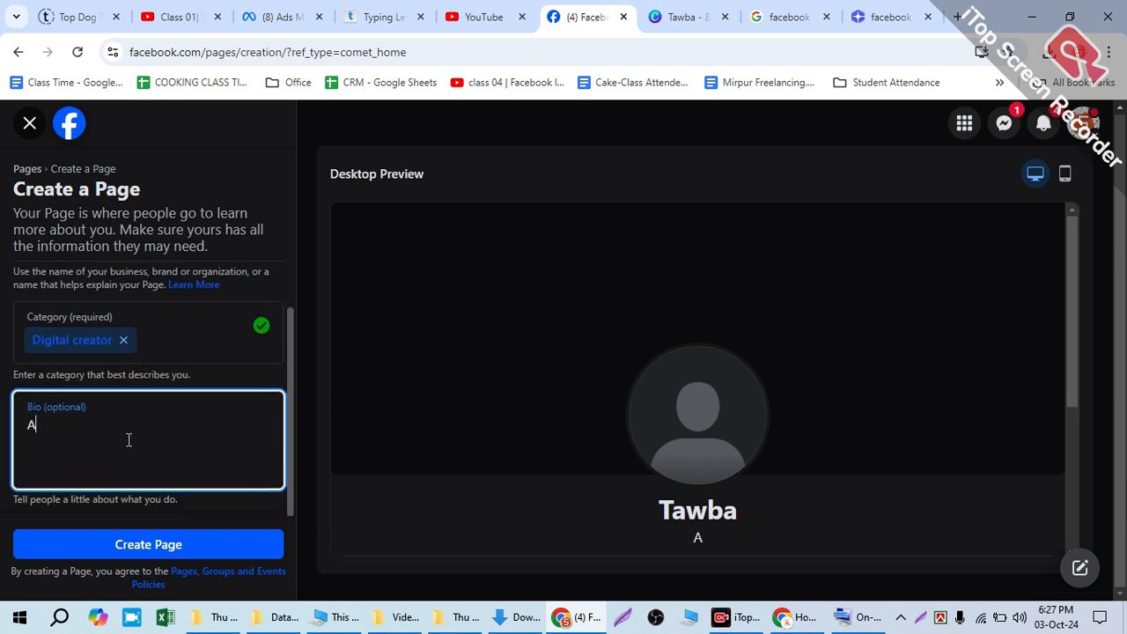
type("lwa st")
key("BackSpace")
key("BackSpace")
key("BackSpace")
type("ys stay o")
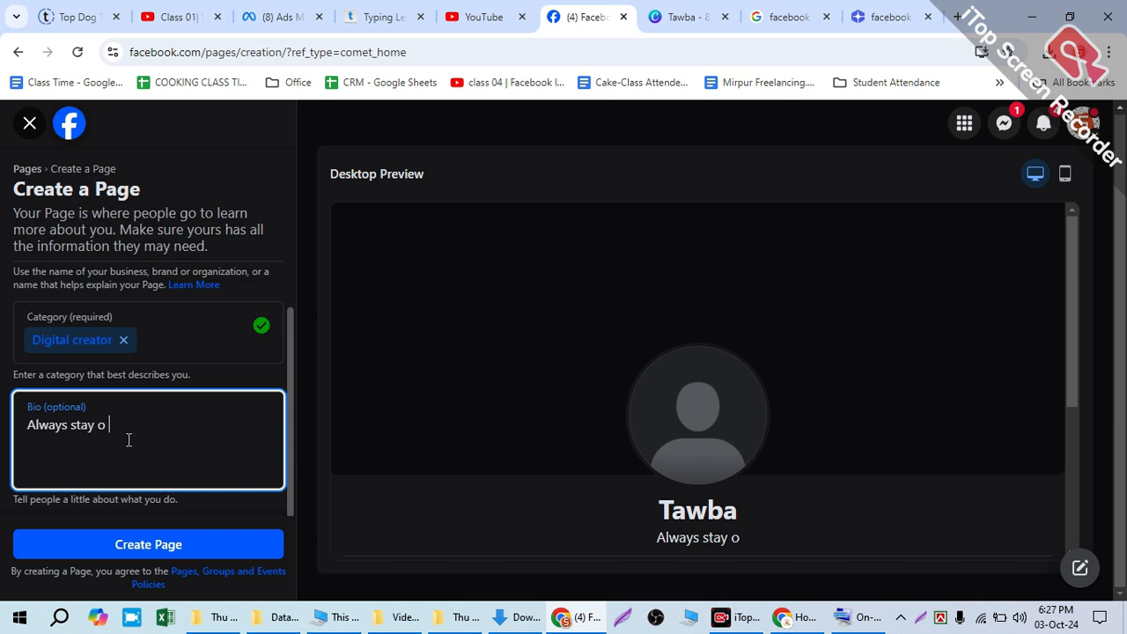
key("BackSpace")
type("n Sunnah")
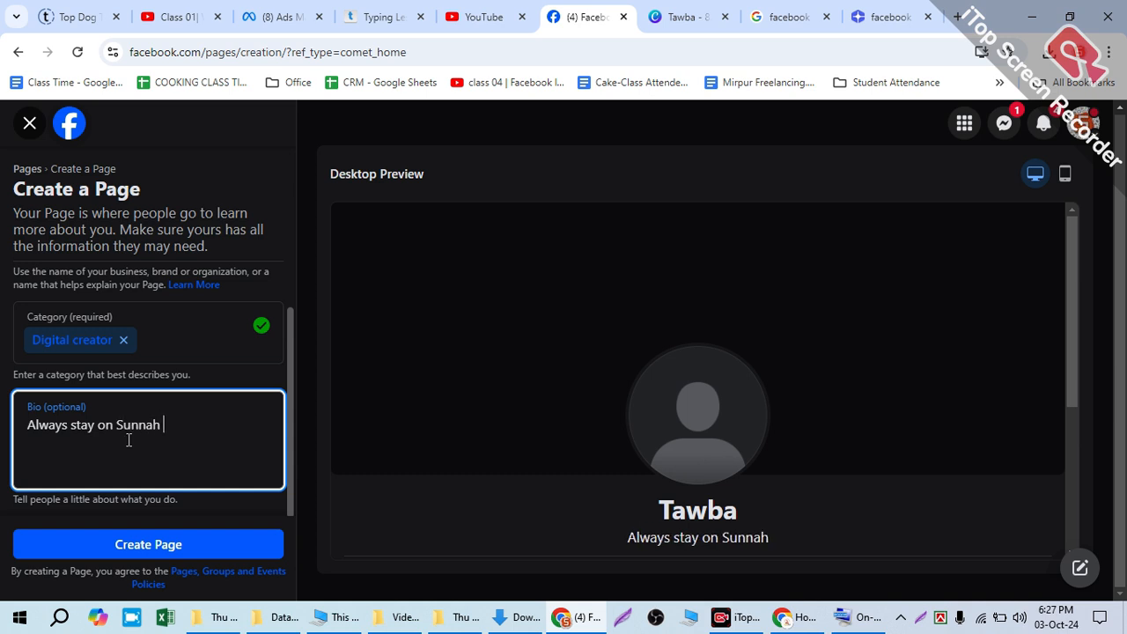
left_click(158, 539)
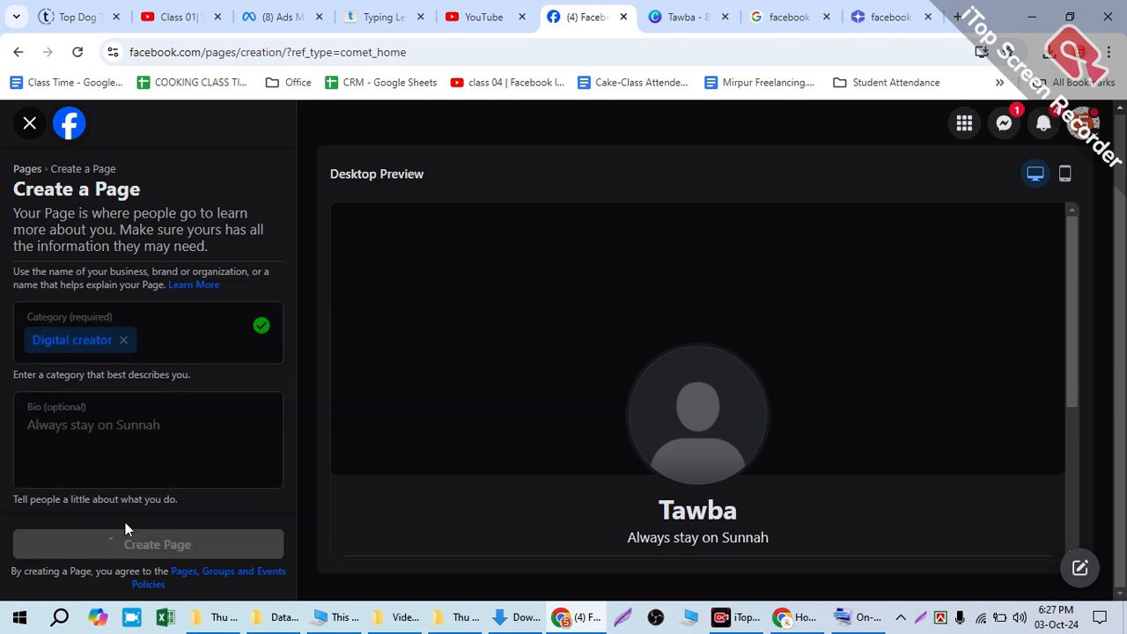
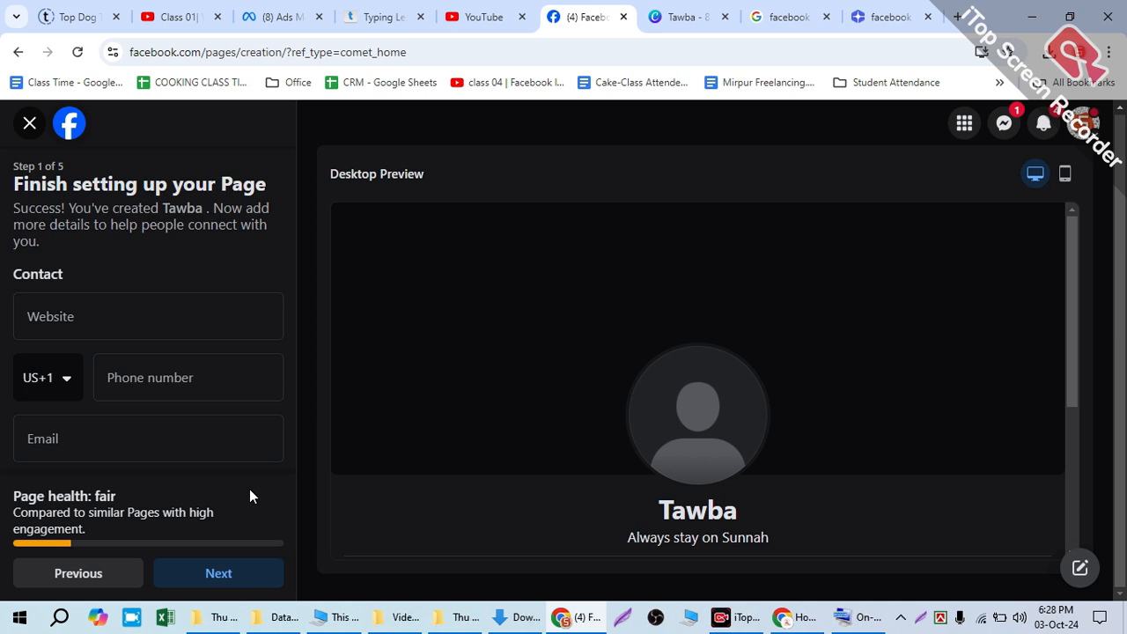
left_click(79, 315)
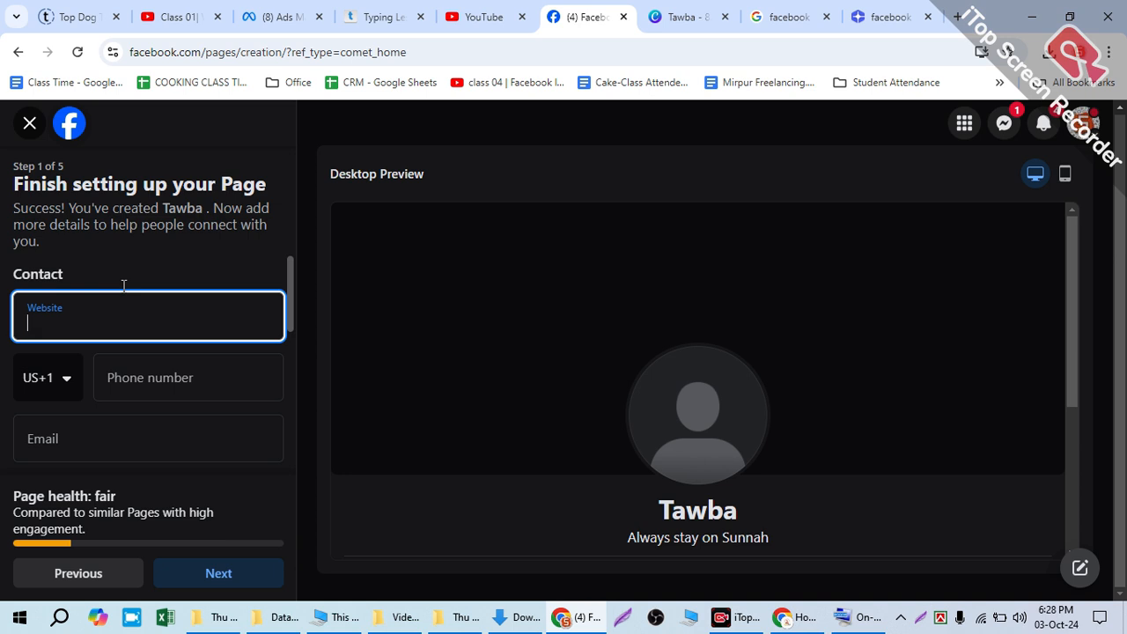
type("www.codetechbd.net")
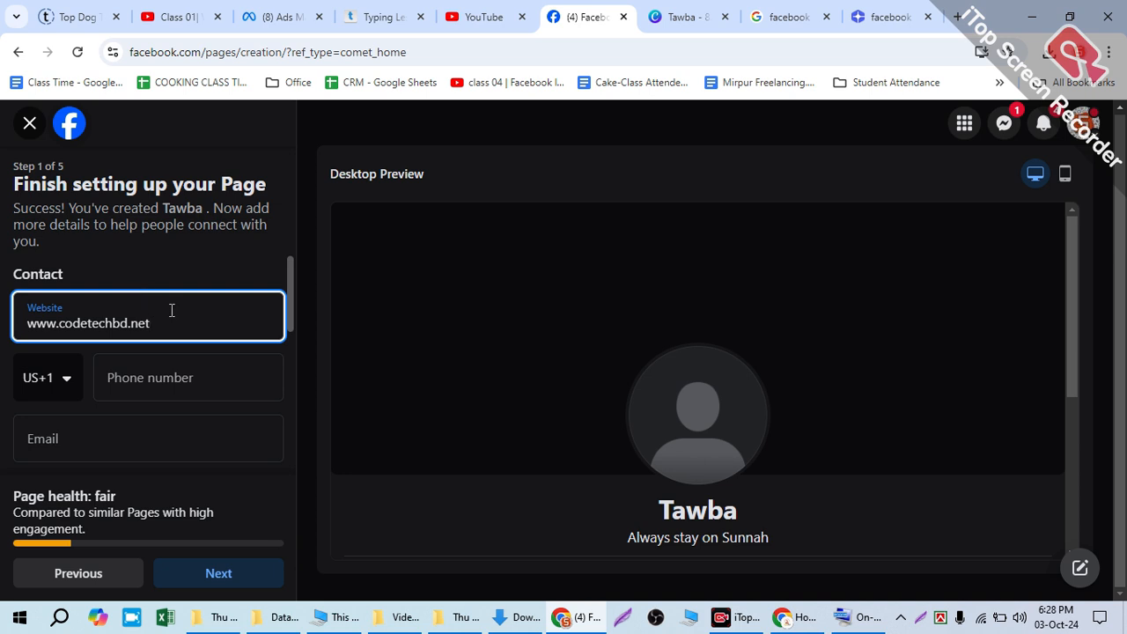
left_click_drag(171, 309, 6, 308)
scroll(139, 385, "down", 1)
scroll(140, 385, "down", 2)
scroll(88, 330, "up", 3)
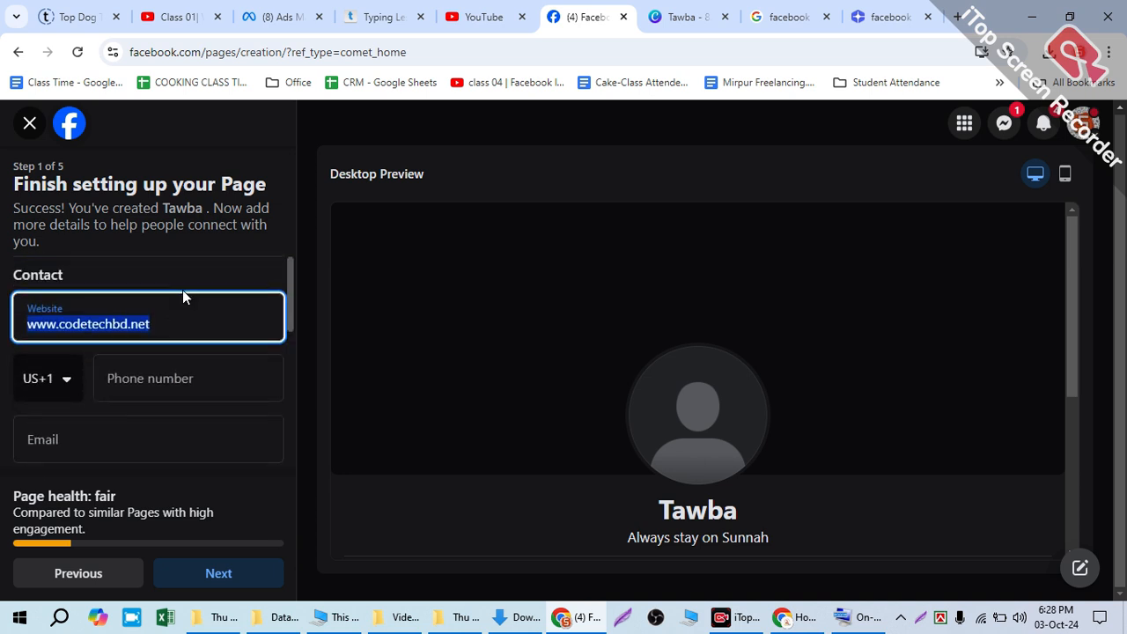
left_click(183, 260)
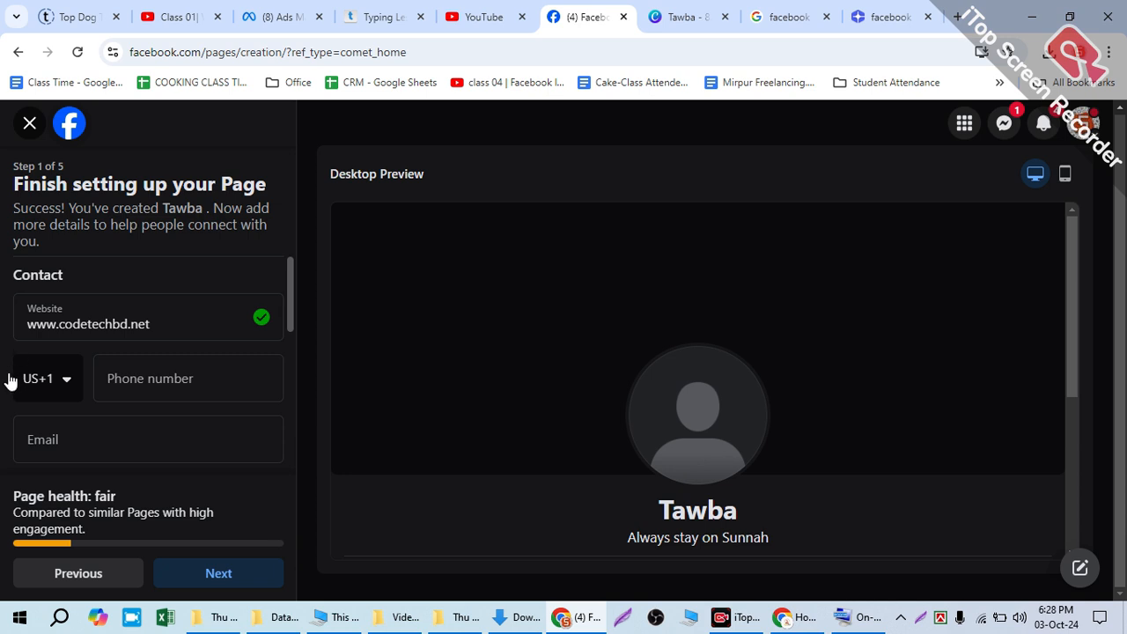
Step: Try to open the country code list for the page's phone number
left_click(37, 386)
left_click(60, 398)
left_click(113, 377)
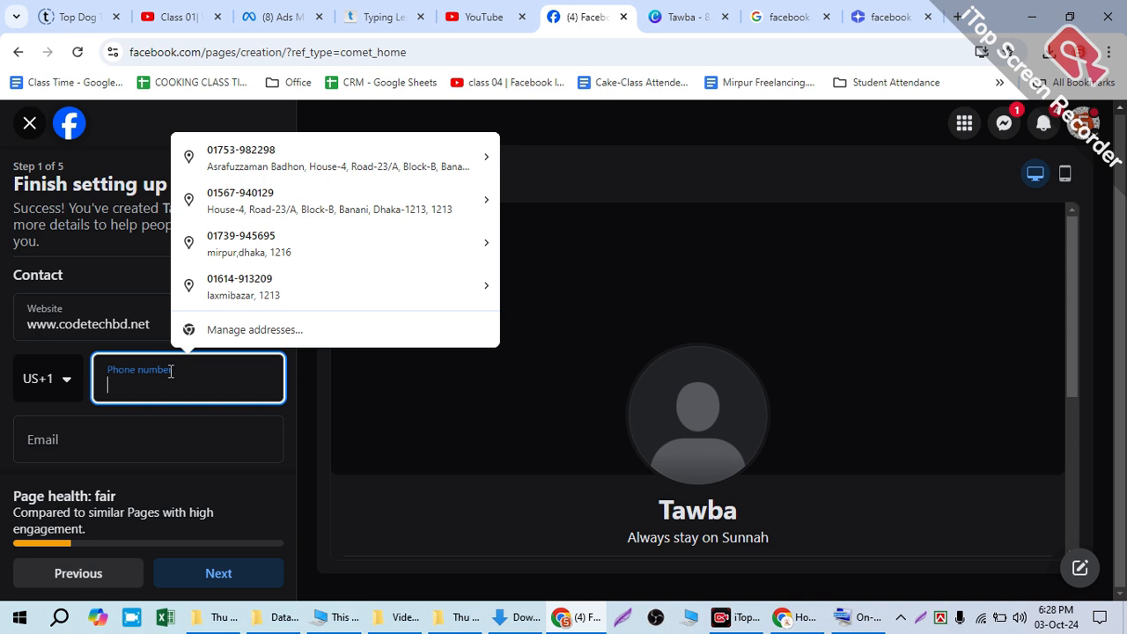
left_click(41, 387)
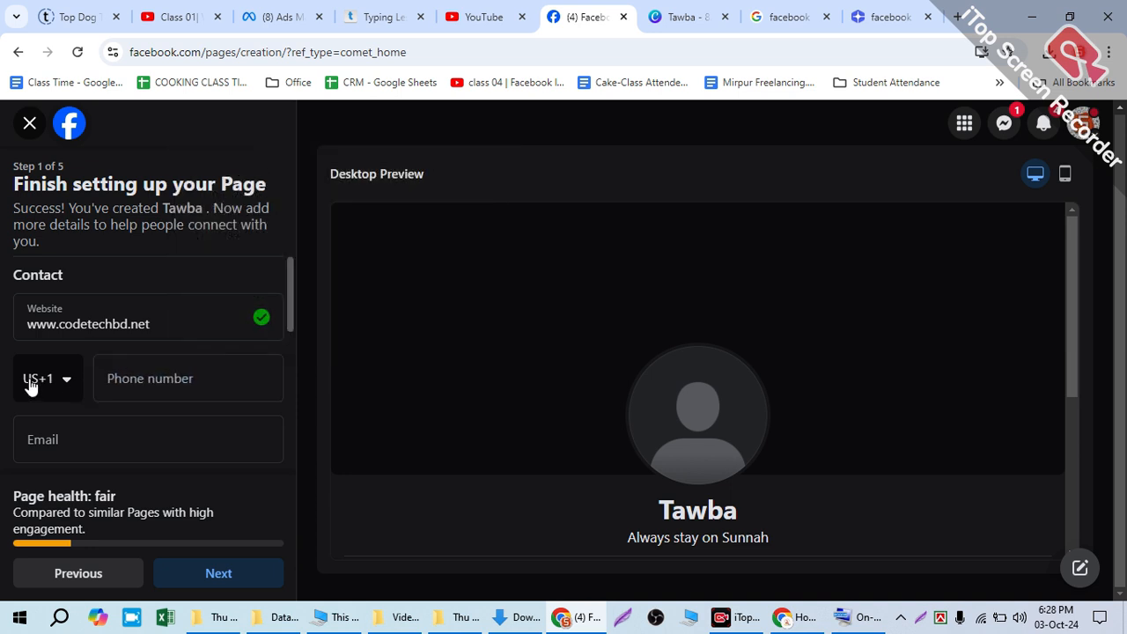
scroll(35, 385, "down", 1)
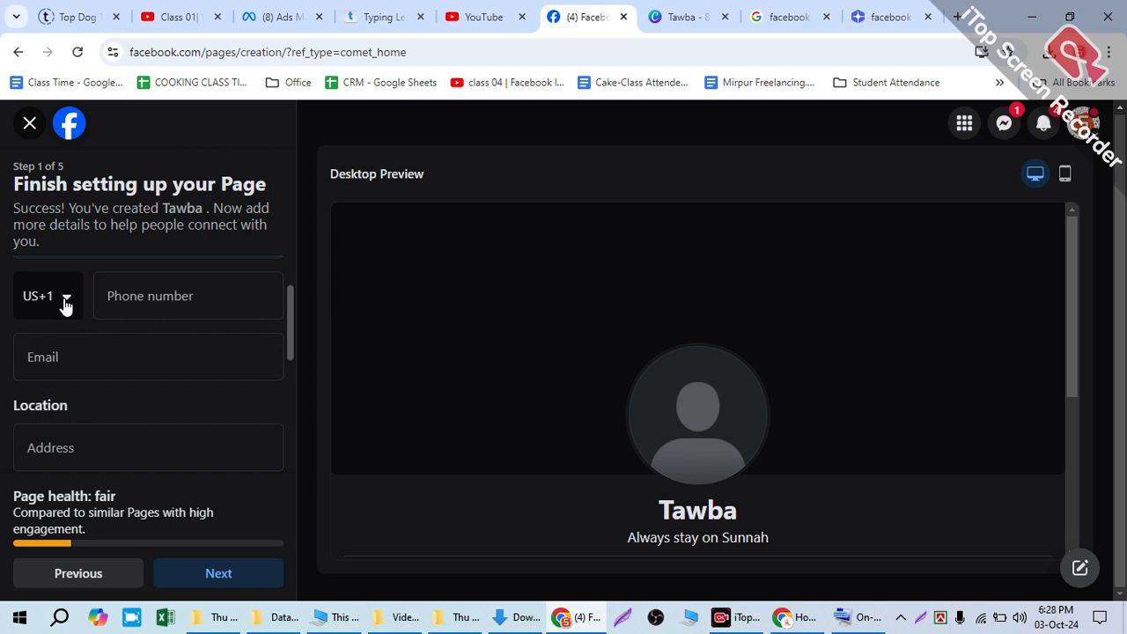
scroll(71, 326, "up", 1)
Step: Clear the website entry and reload the page setup, discarding the unsaved changes
left_click_drag(176, 314, 3, 339)
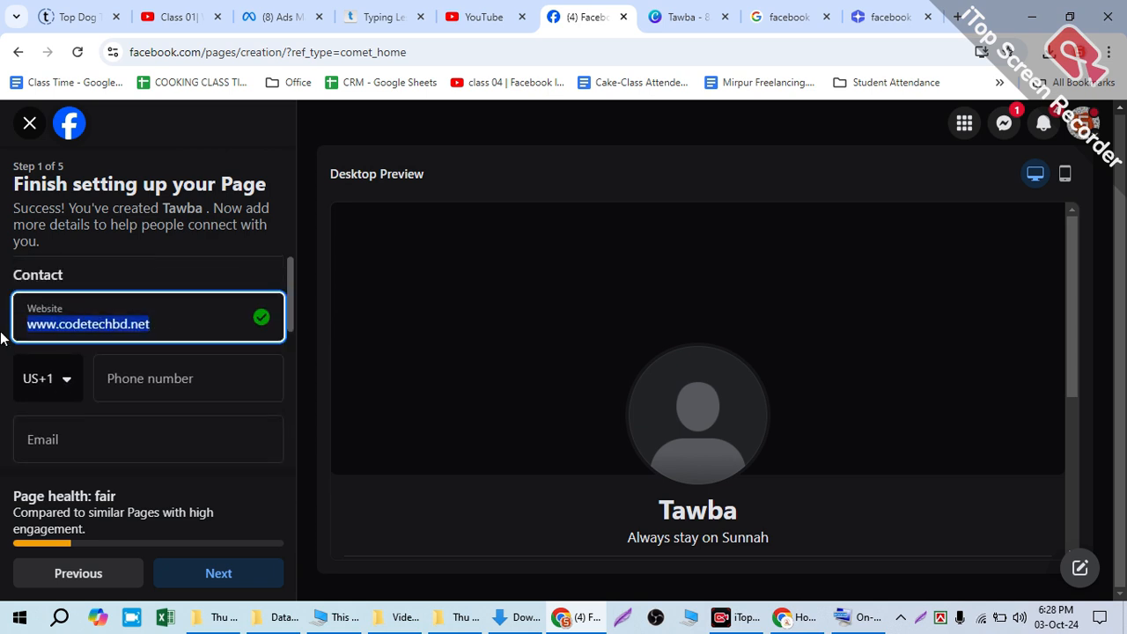
key("BackSpace")
left_click(43, 380)
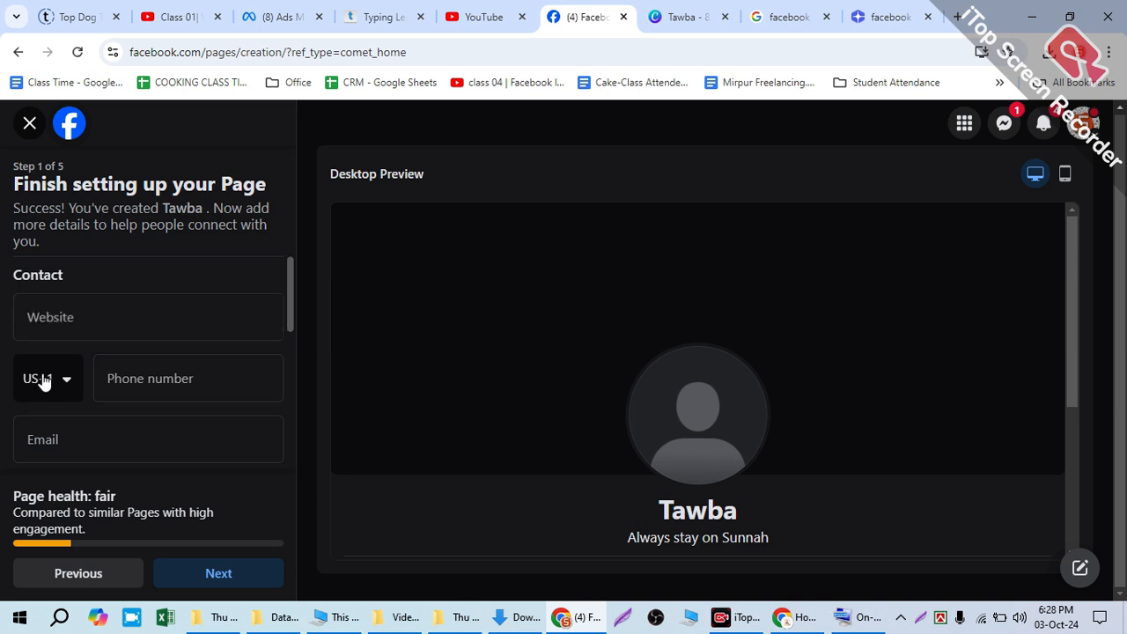
left_click(77, 52)
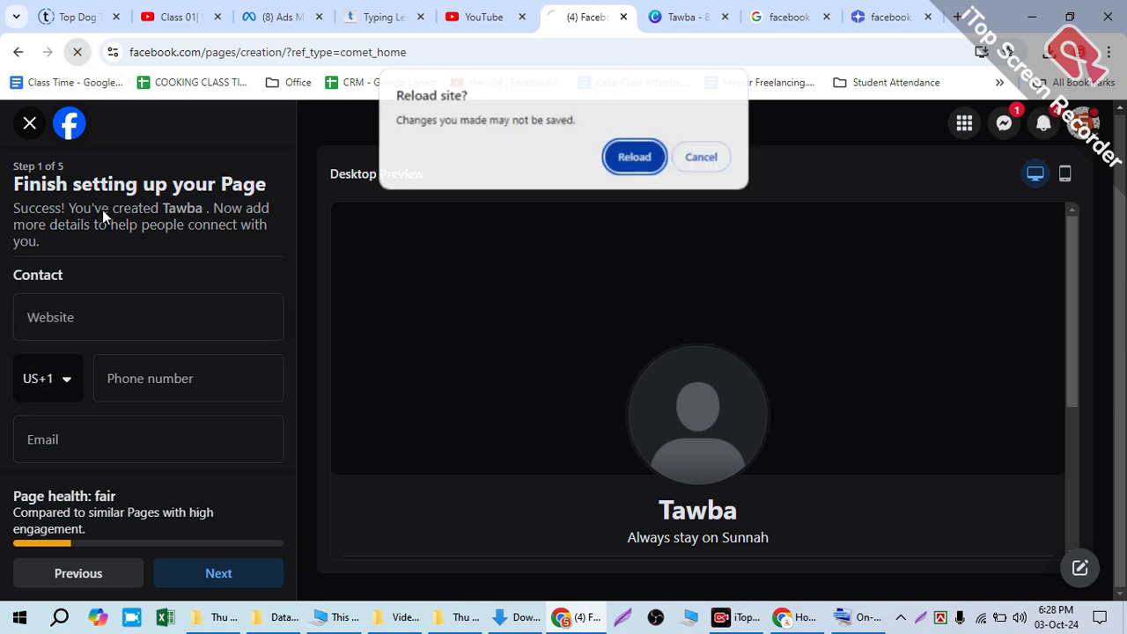
left_click(633, 156)
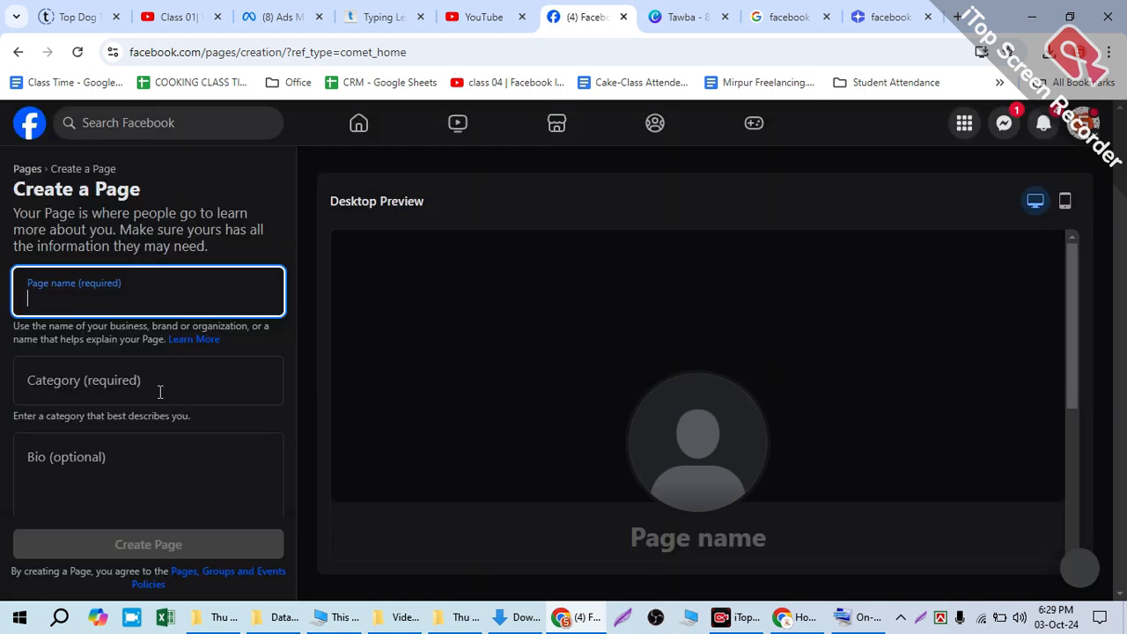
Step: Enter Tawba as the page name and choose Digital creator as its category
type("T")
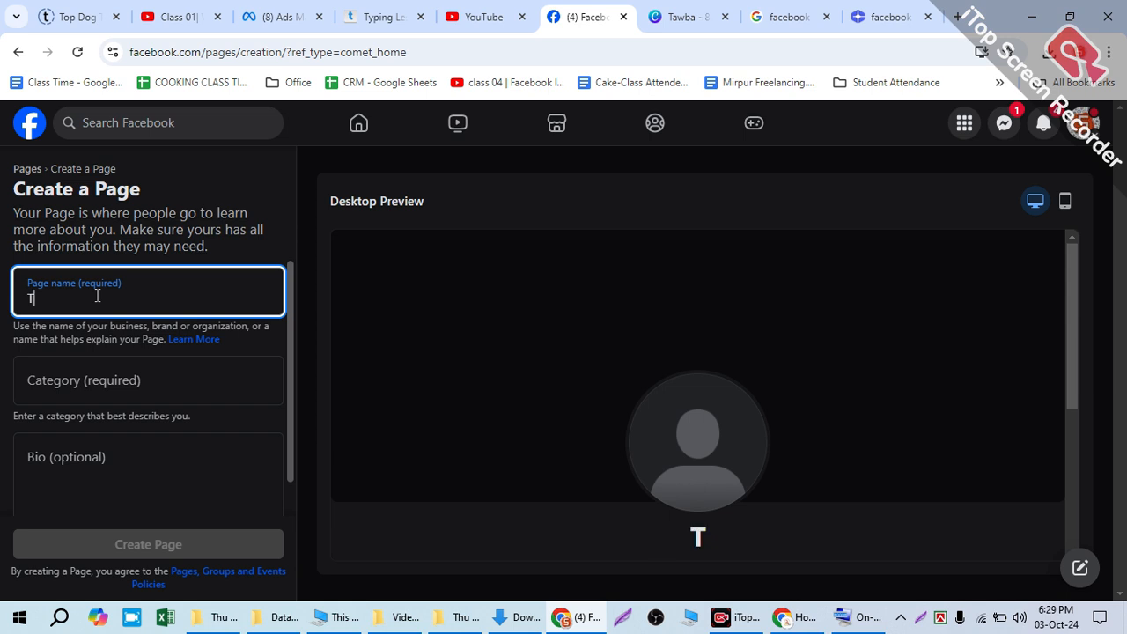
type("awba")
left_click(174, 384)
type("dog")
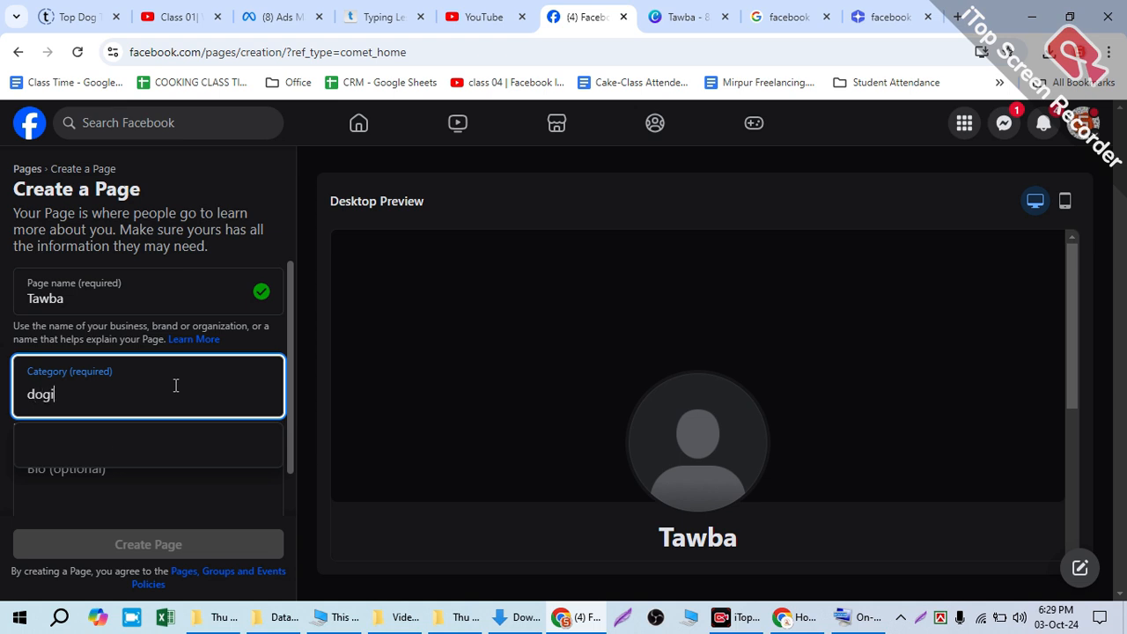
key("BackSpace")
type("=")
key("BackSpace")
key("BackSpace")
type("igital")
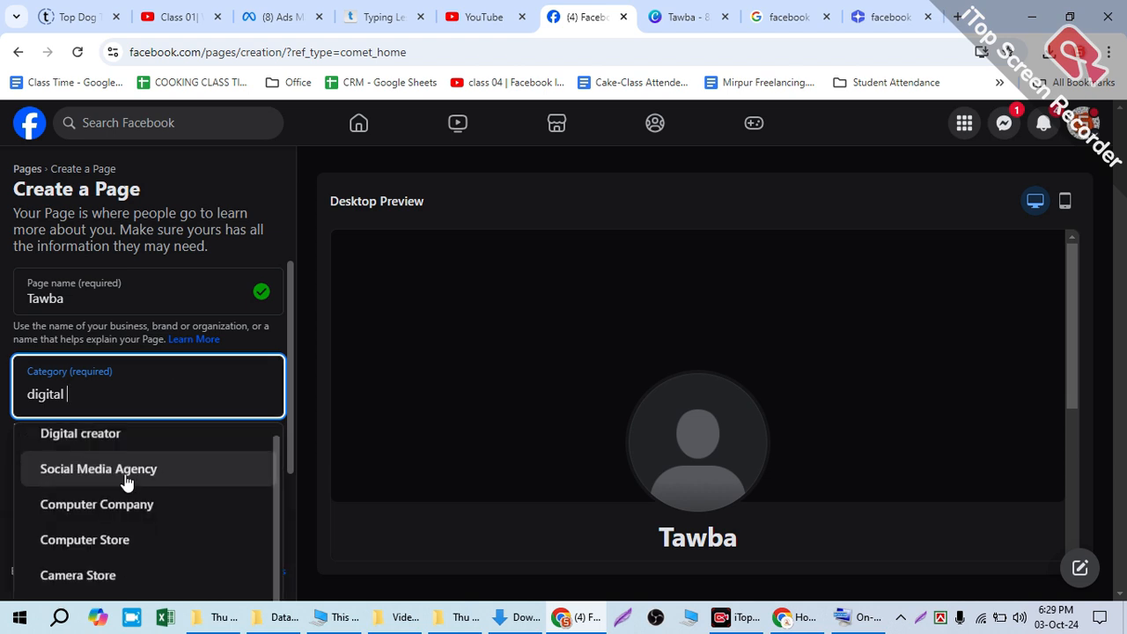
left_click(80, 441)
Step: Enter "Always stay on sunnah" as the page bio and select the bio text
left_click(86, 467)
type("Always sta")
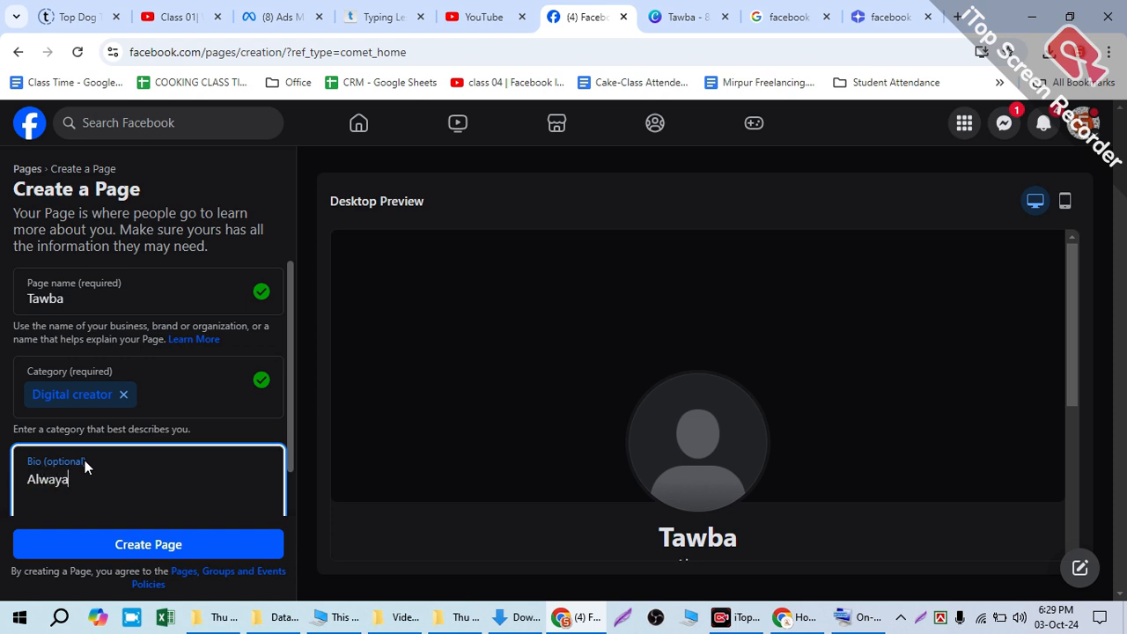
type("y on sunnah")
scroll(202, 379, "down", 1)
key("ctrl+a")
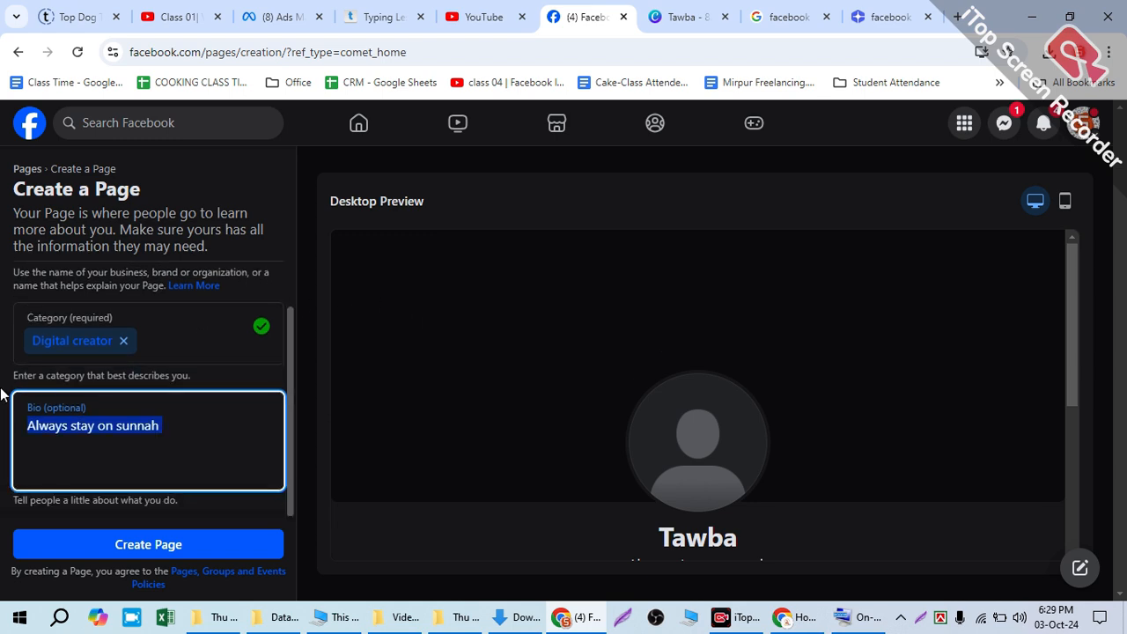
Step: Switch to the you.com chat and submit "i have a t-shirt facebook page give me a bio section for my fb page within 80 words"
left_click(898, 16)
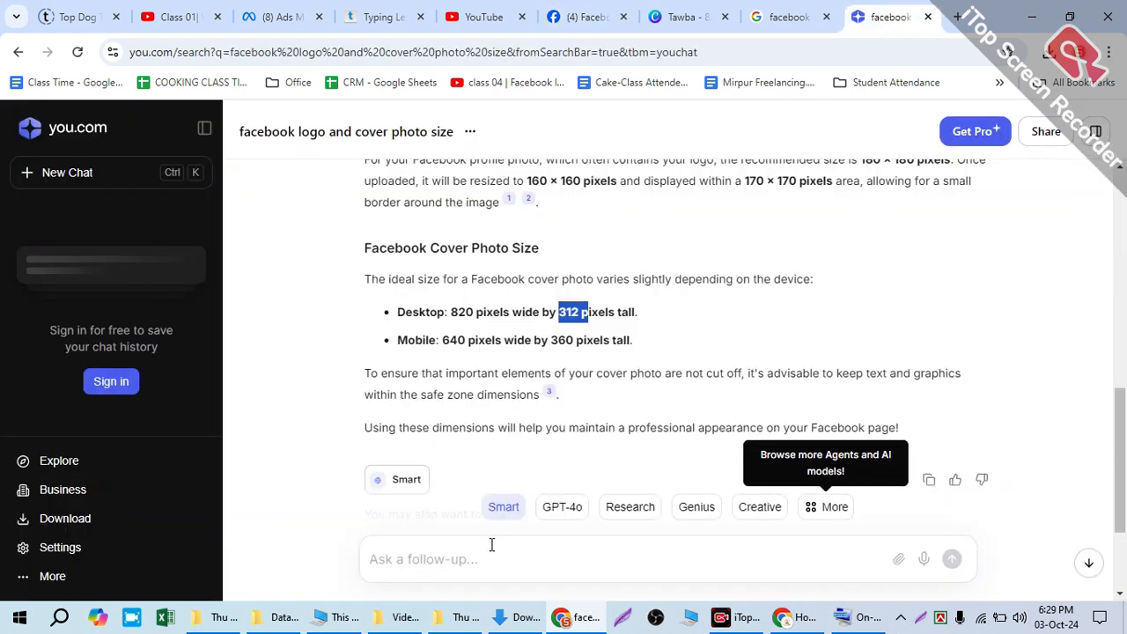
type("i ga")
key("BackSpace")
key("BackSpace")
key("BackSpace")
type("have a")
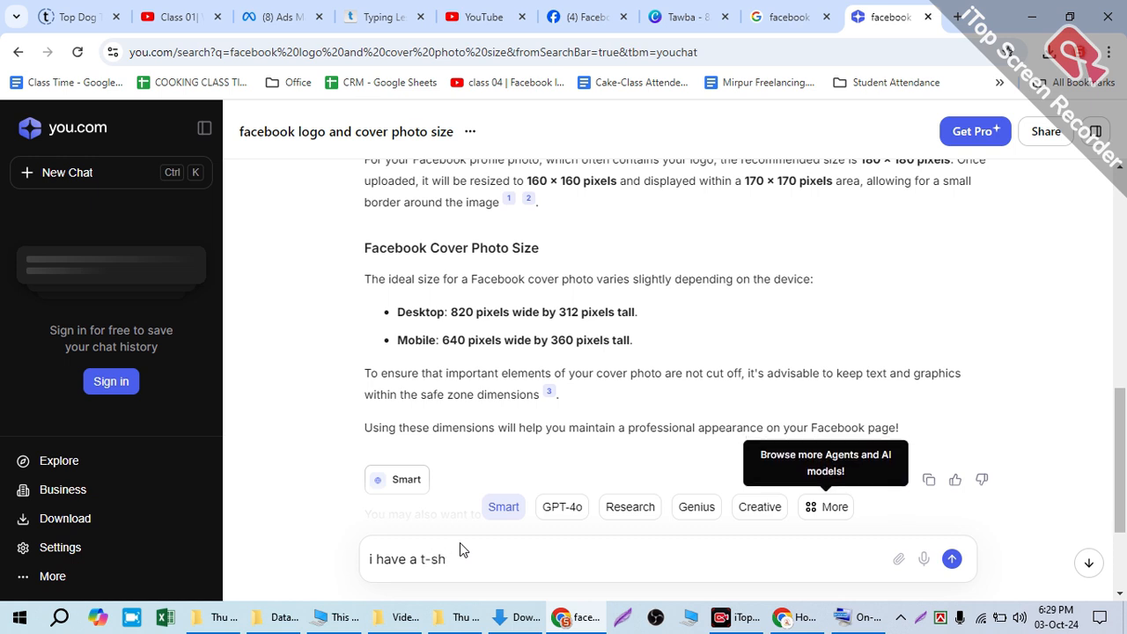
type("t-shirt facebook page give me an")
key("BackSpace")
type("bio section for my ")
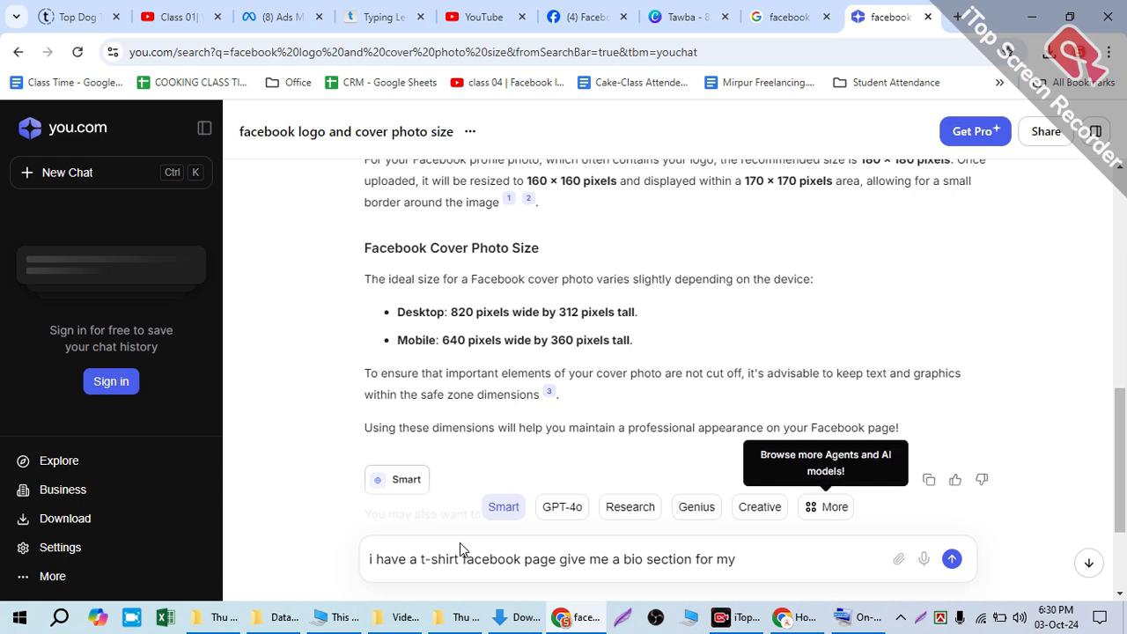
type("fab")
key("BackSpace")
key("BackSpace")
type("b page within")
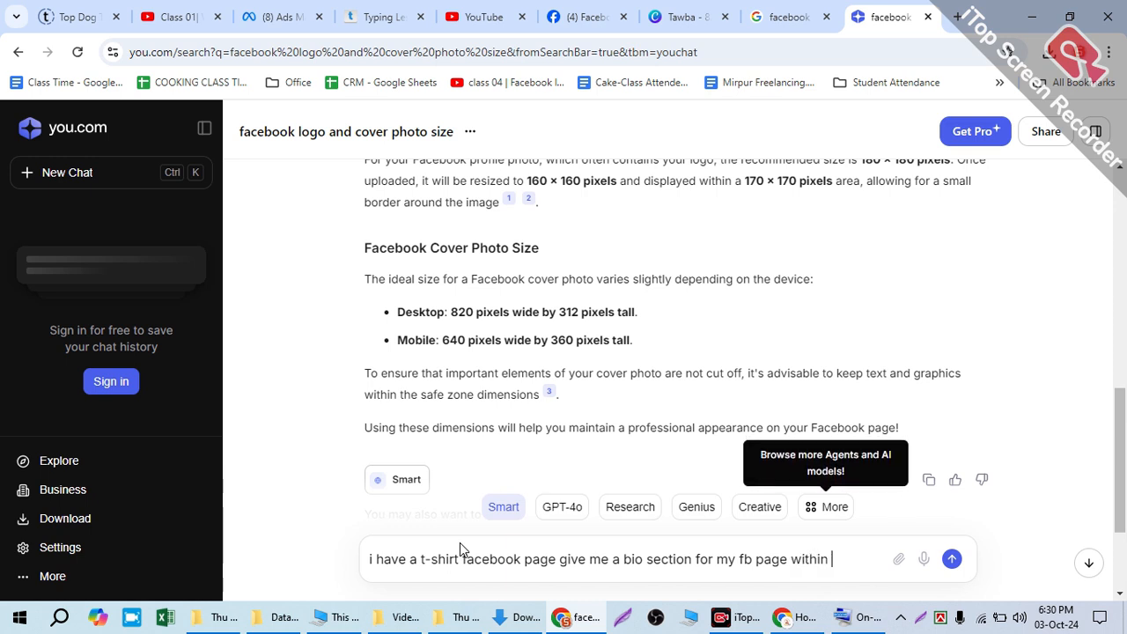
type(" 67")
type("80 words")
key("Return")
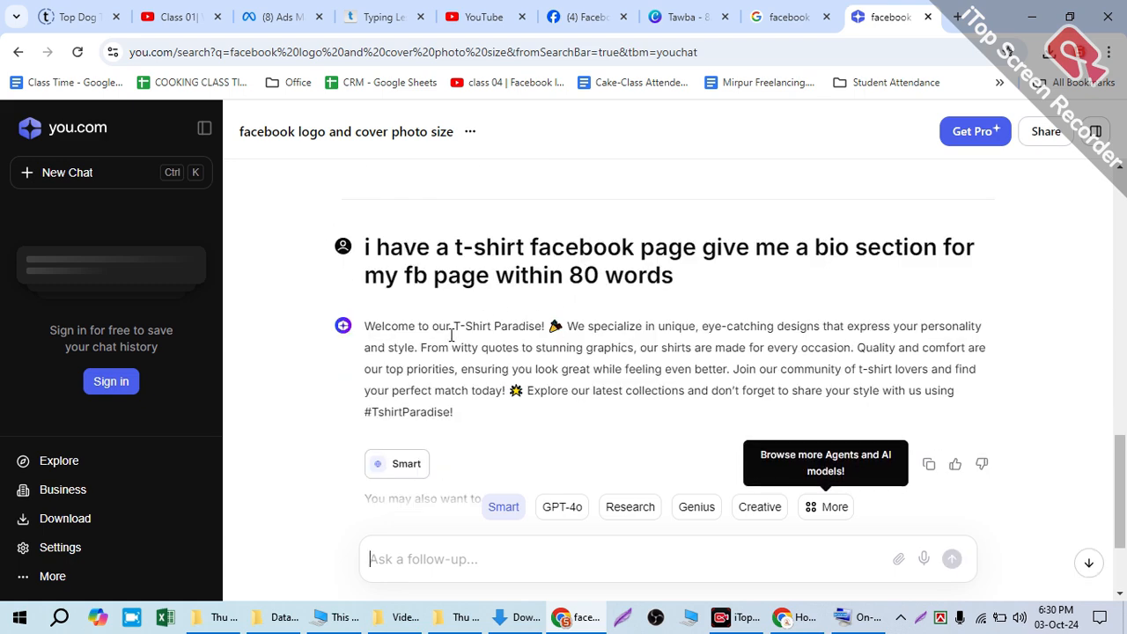
Step: Copy the whole generated T-Shirt Paradise bio from the chat answer
left_click_drag(467, 412, 346, 356)
right_click(683, 336)
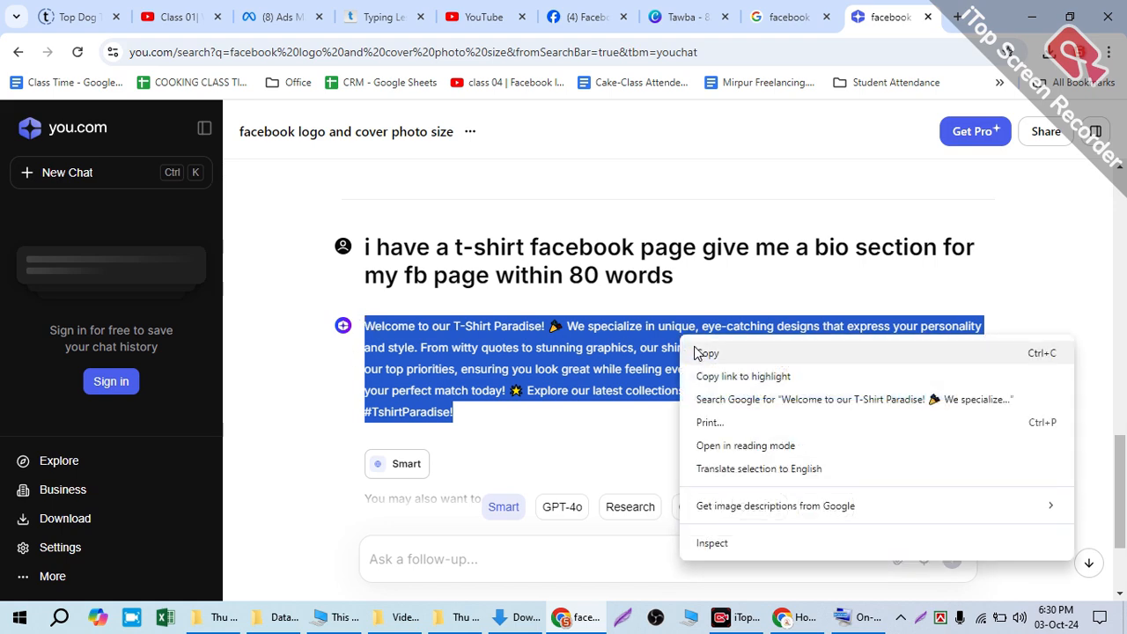
left_click(698, 352)
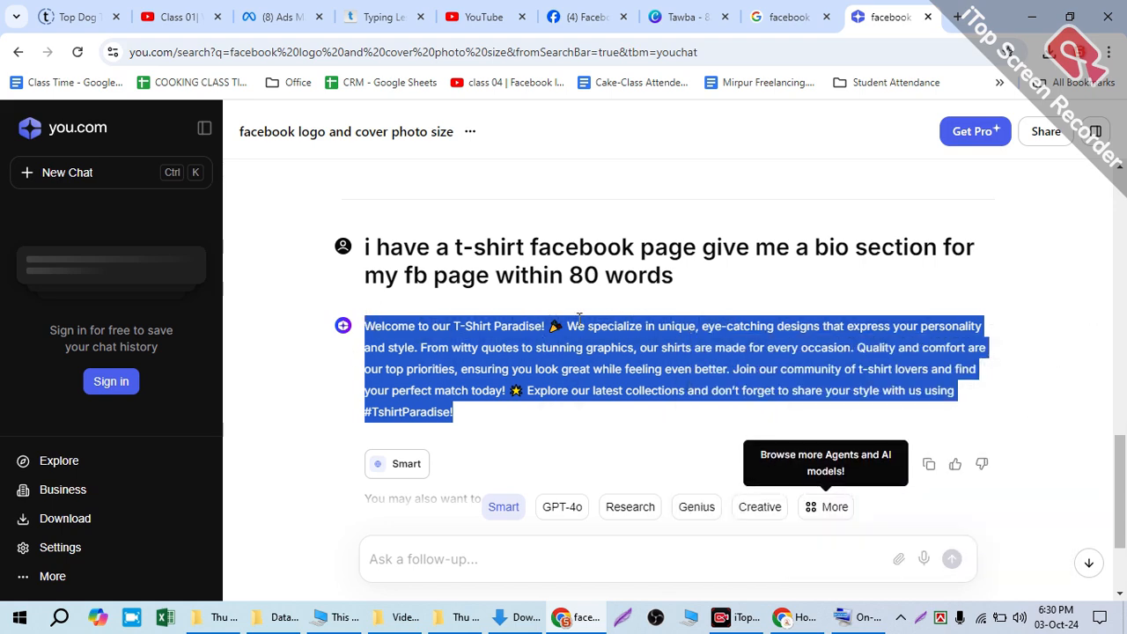
left_click(790, 618)
left_click(790, 618)
left_click(578, 618)
left_click(578, 619)
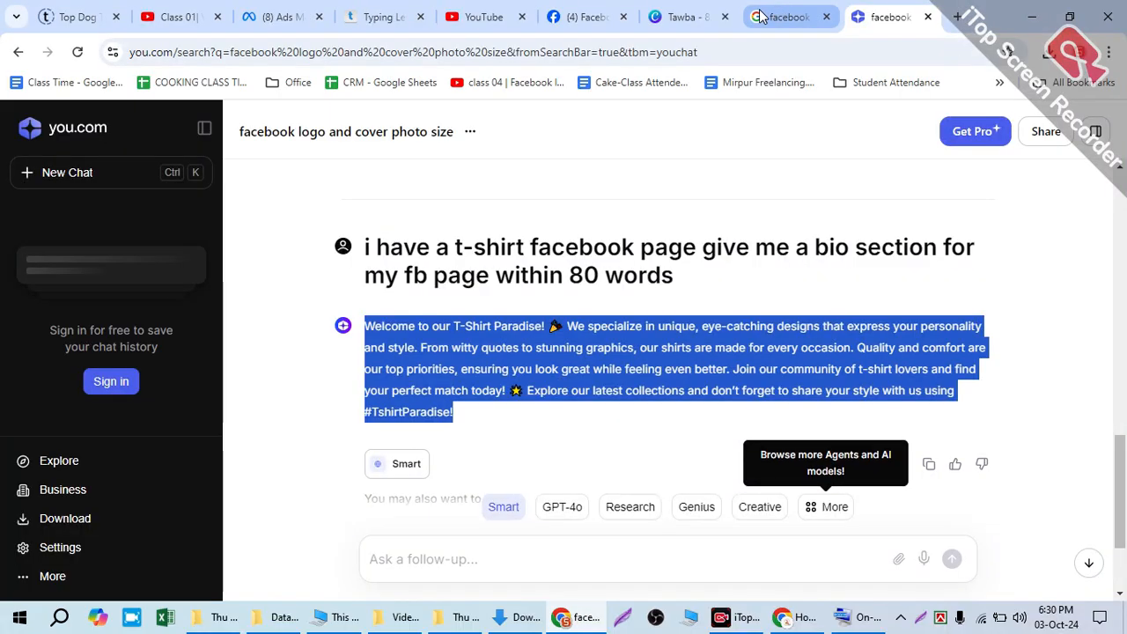
Step: Switch back to Facebook, try to create the Tawba page with the entered bio, and highlight the notice text
left_click(671, 16)
left_click(577, 15)
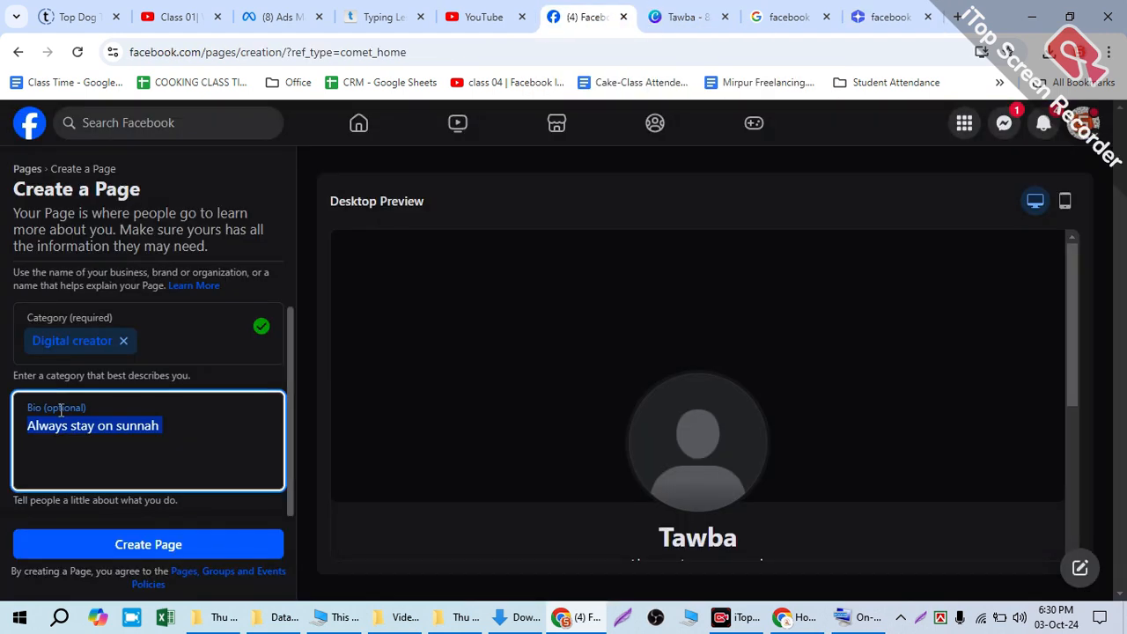
left_click(168, 454)
left_click(190, 543)
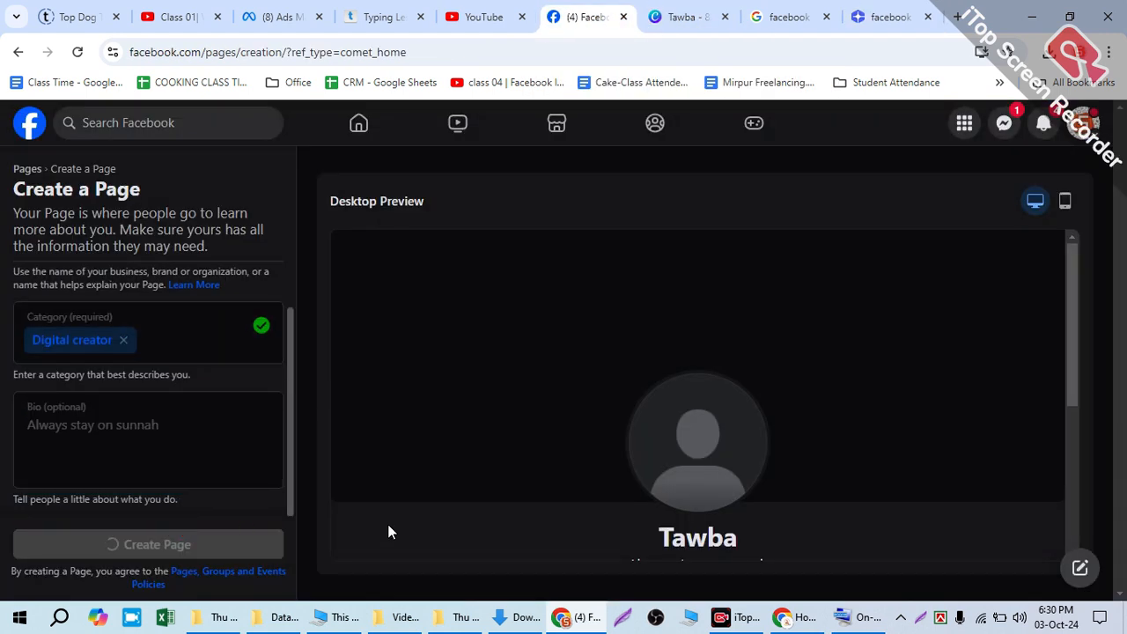
scroll(447, 403, "down", 1)
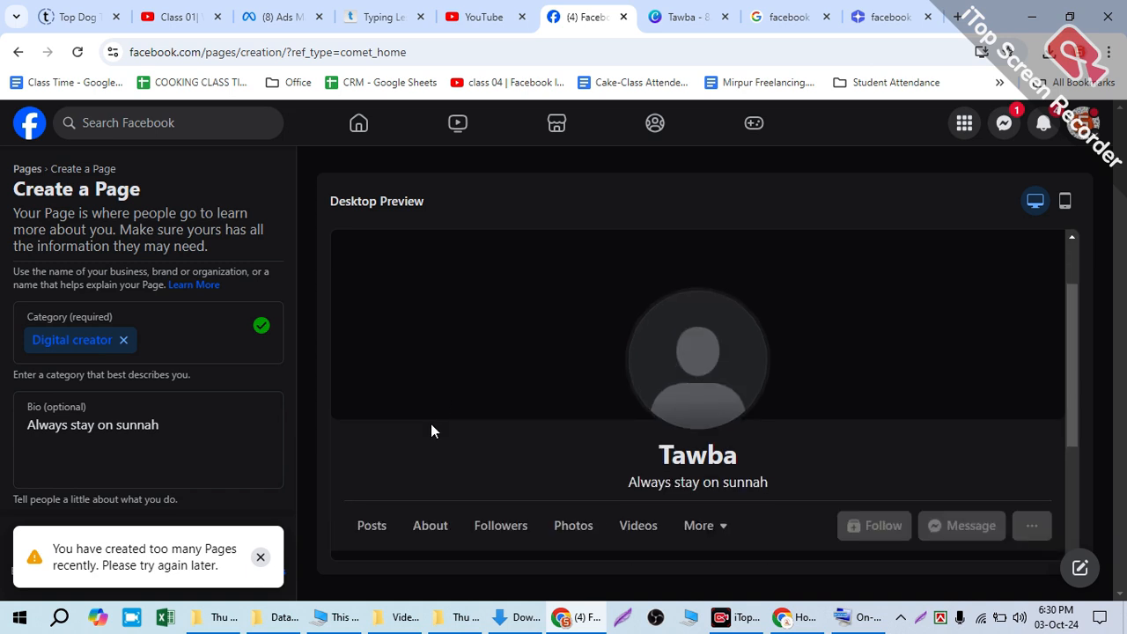
left_click_drag(53, 548, 231, 576)
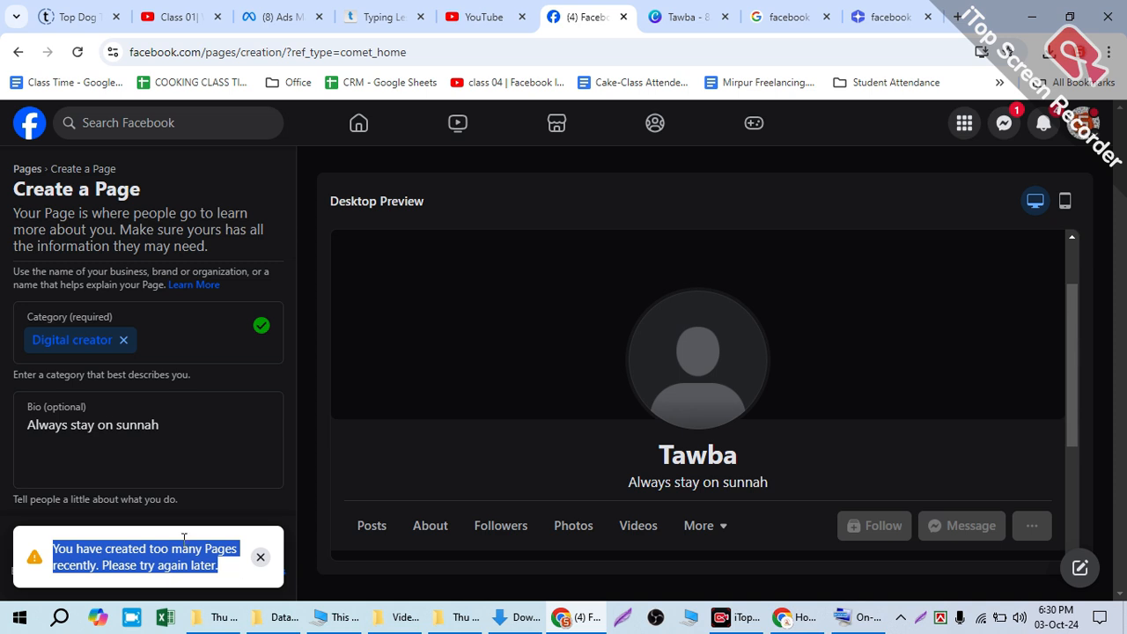
Step: Open the account's full list of profiles and Pages, expand it and look for the Tawba page
left_click(1084, 122)
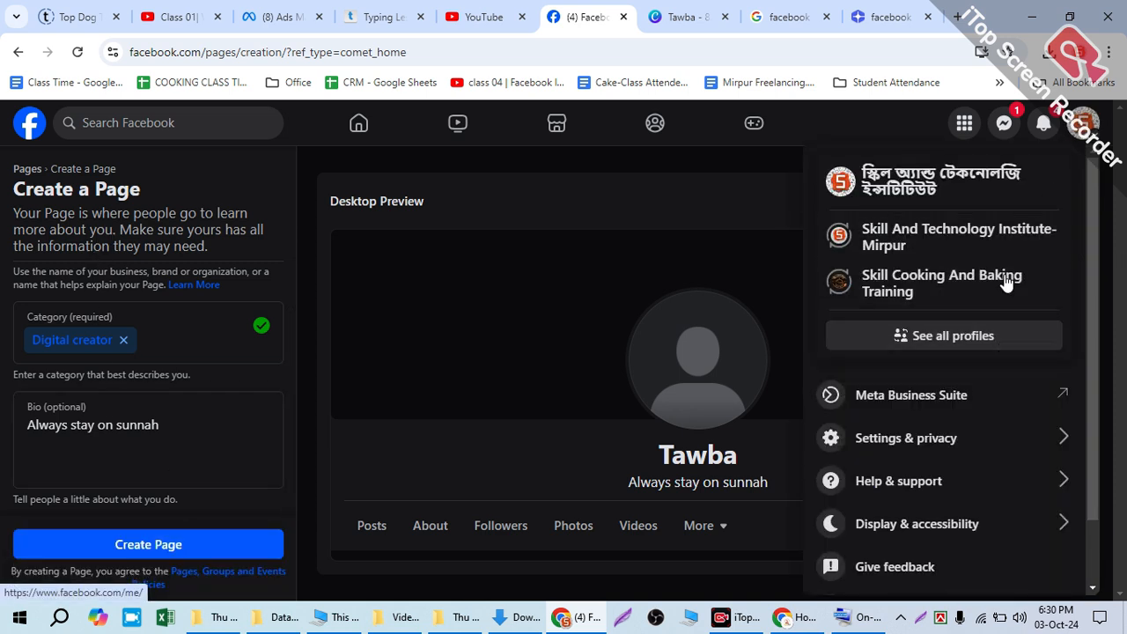
left_click(992, 346)
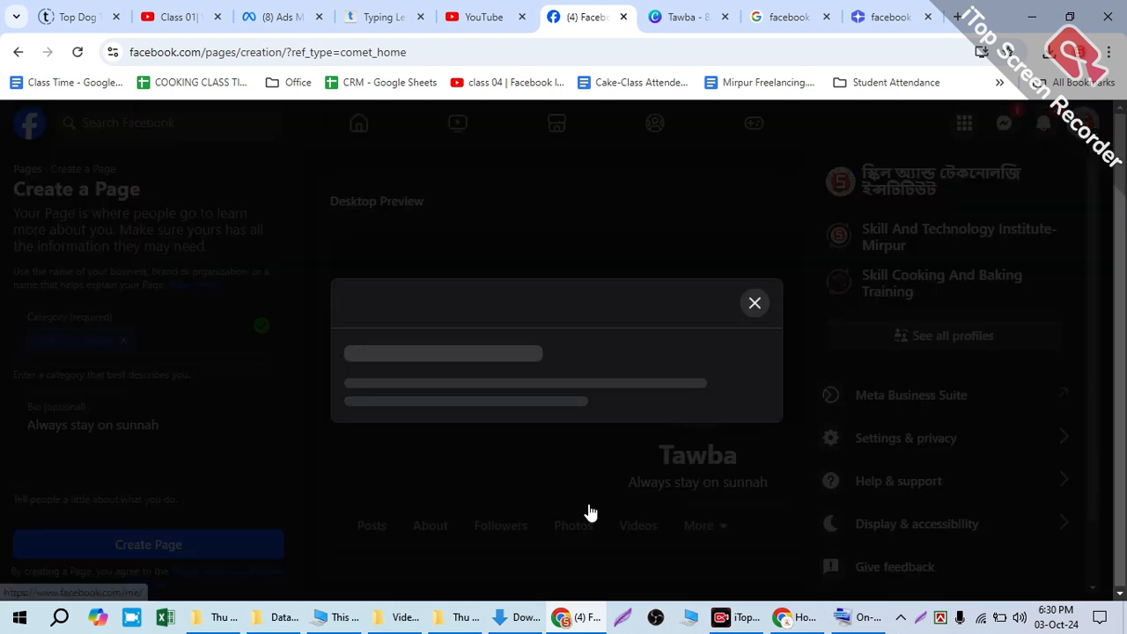
scroll(531, 496, "down", 5)
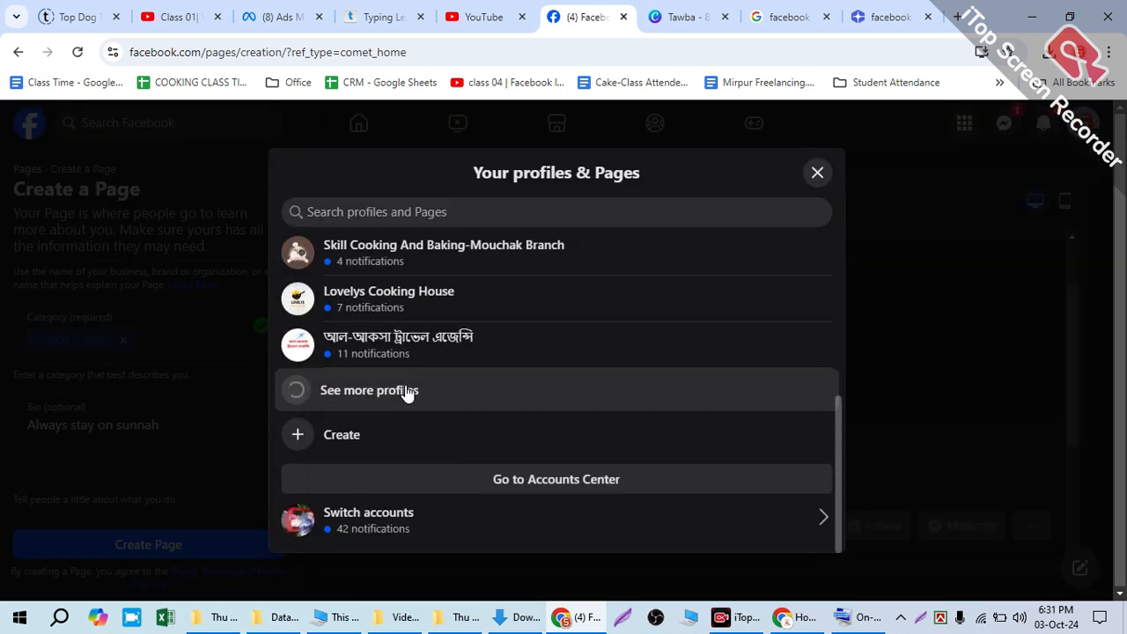
left_click(456, 407)
scroll(455, 423, "down", 1)
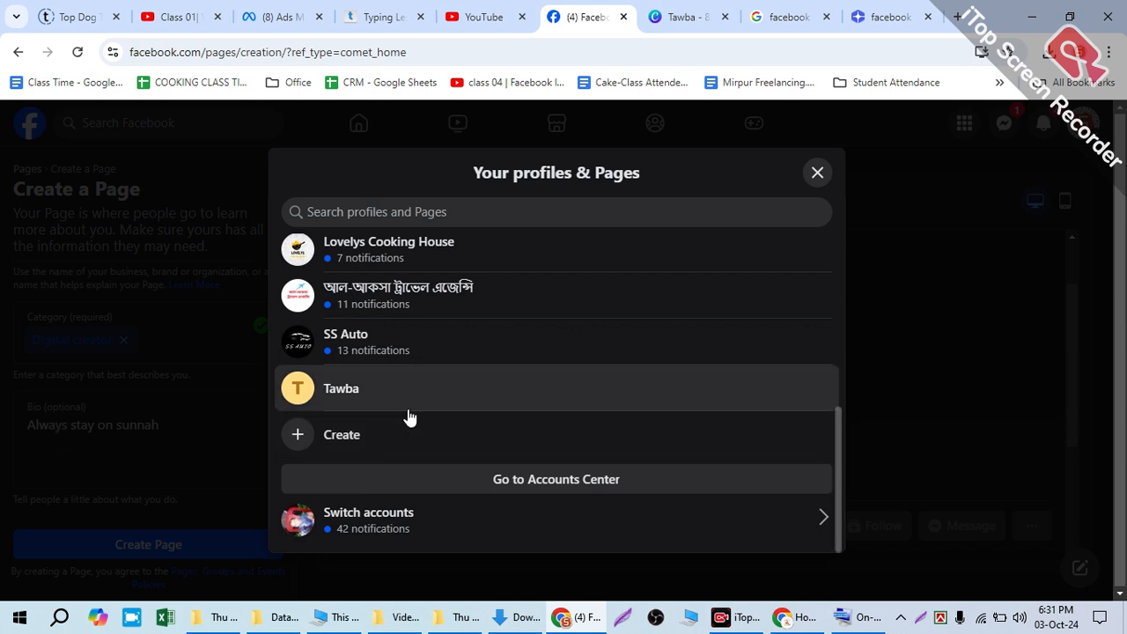
scroll(444, 379, "up", 4)
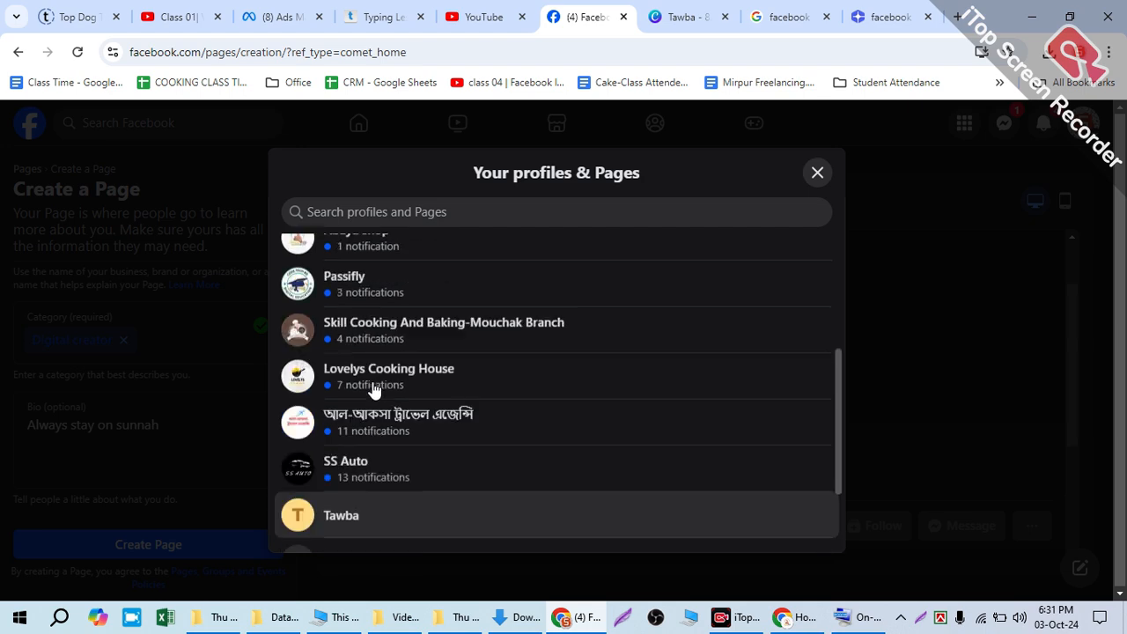
Step: Switch to the Tawba Page profile, leaving the unsaved Page creation form, and skip the welcome tour
scroll(445, 375, "down", 5)
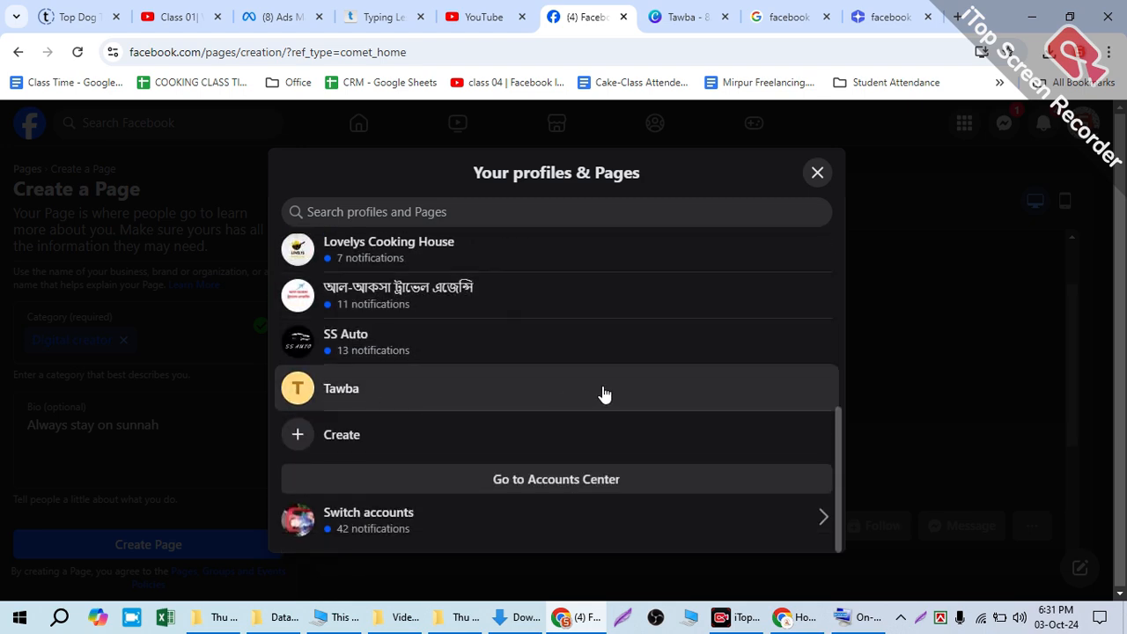
left_click(525, 391)
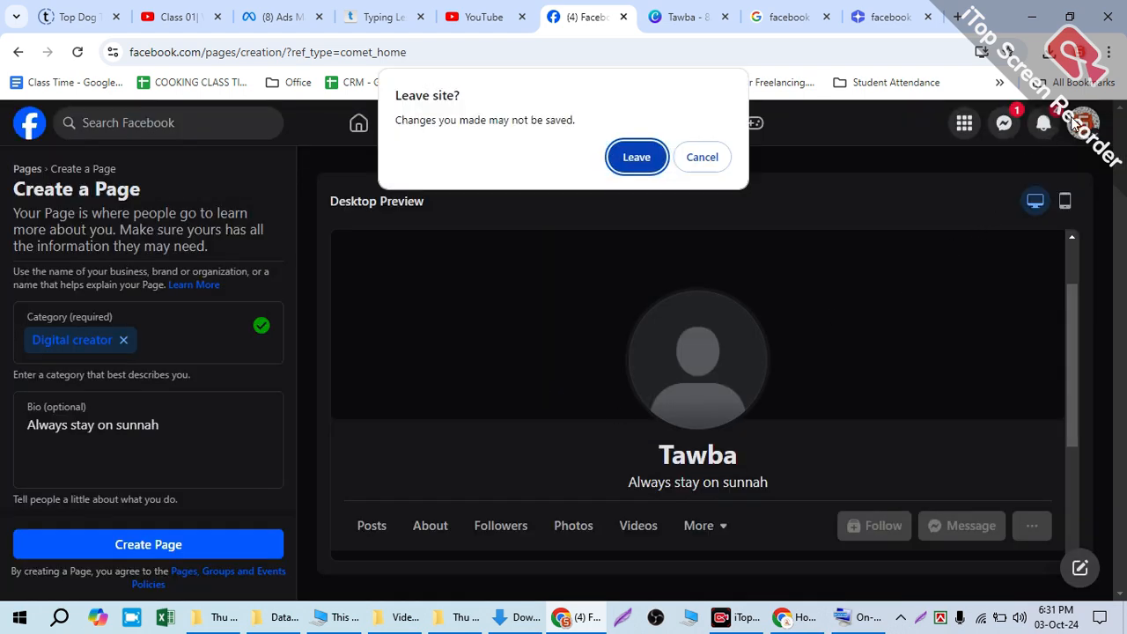
left_click(643, 161)
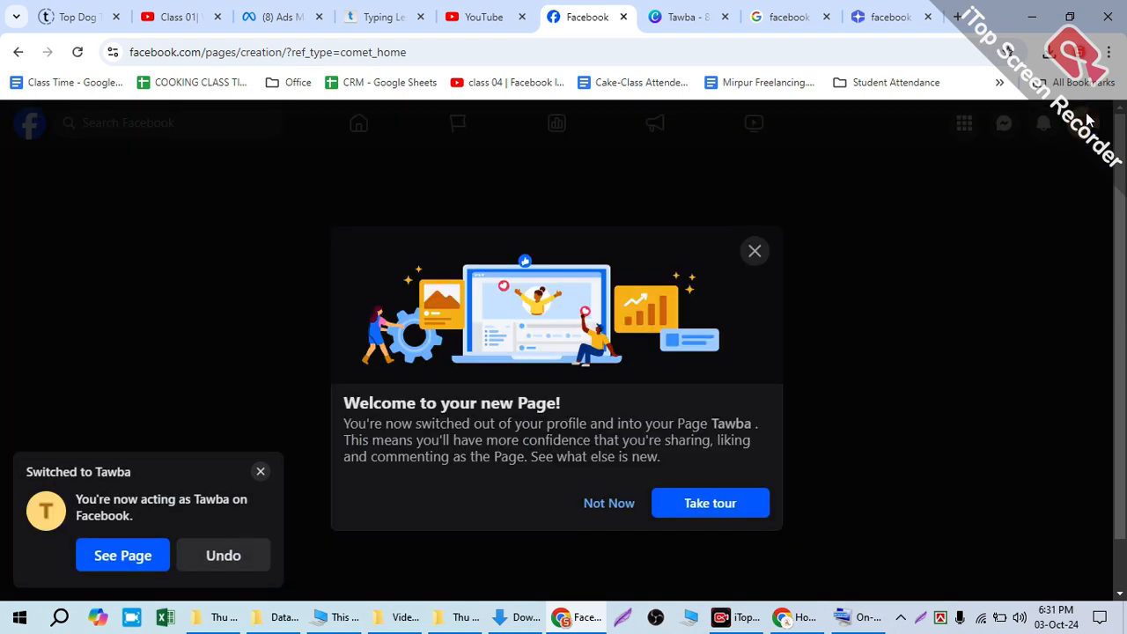
left_click(621, 501)
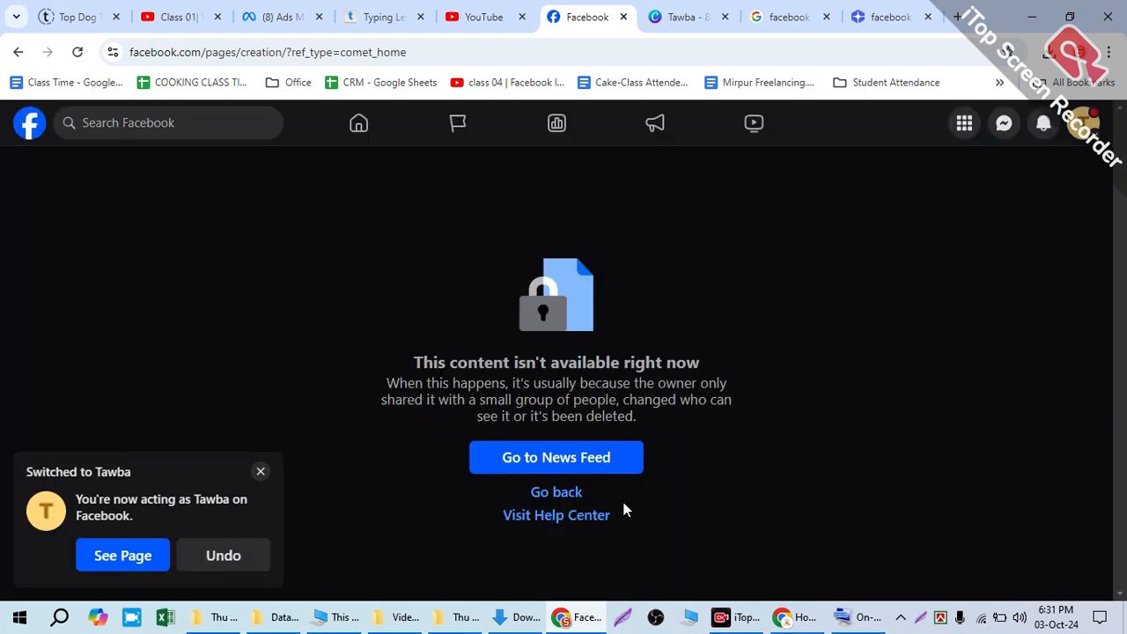
Step: Open the Tawba Page from the account profiles and accept the default welcome settings to start using it
left_click(1086, 131)
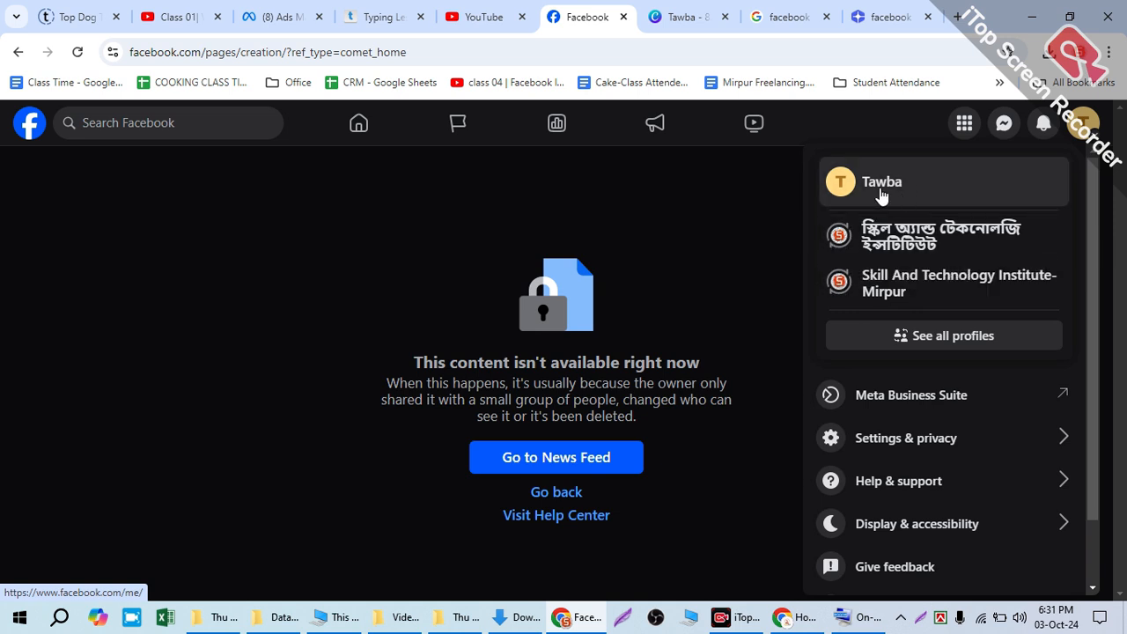
left_click(953, 192)
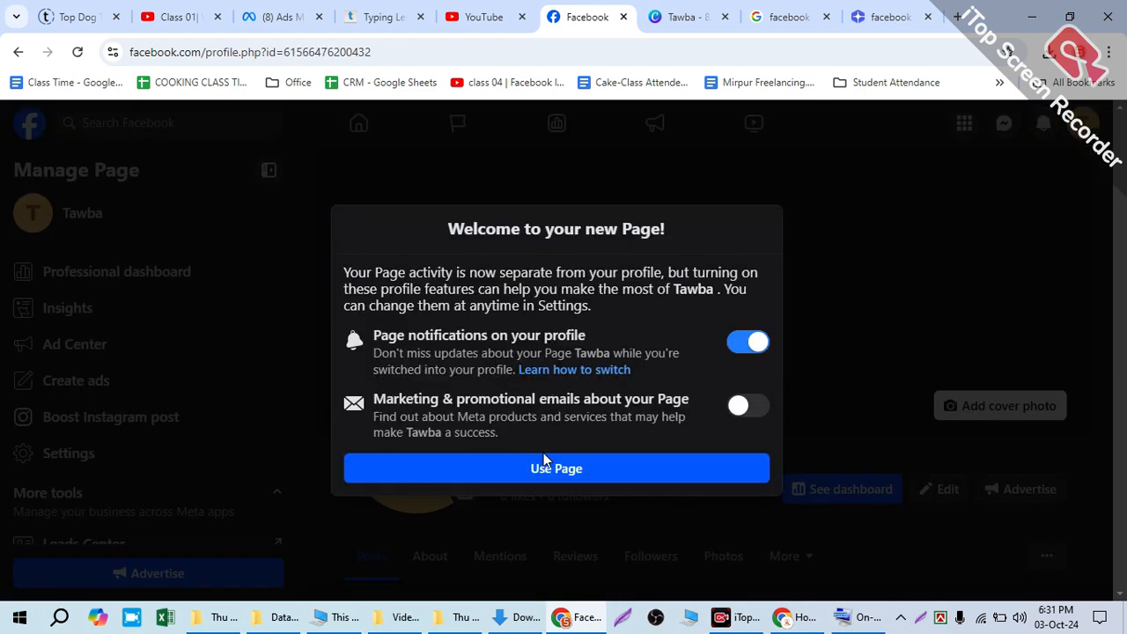
left_click(554, 465)
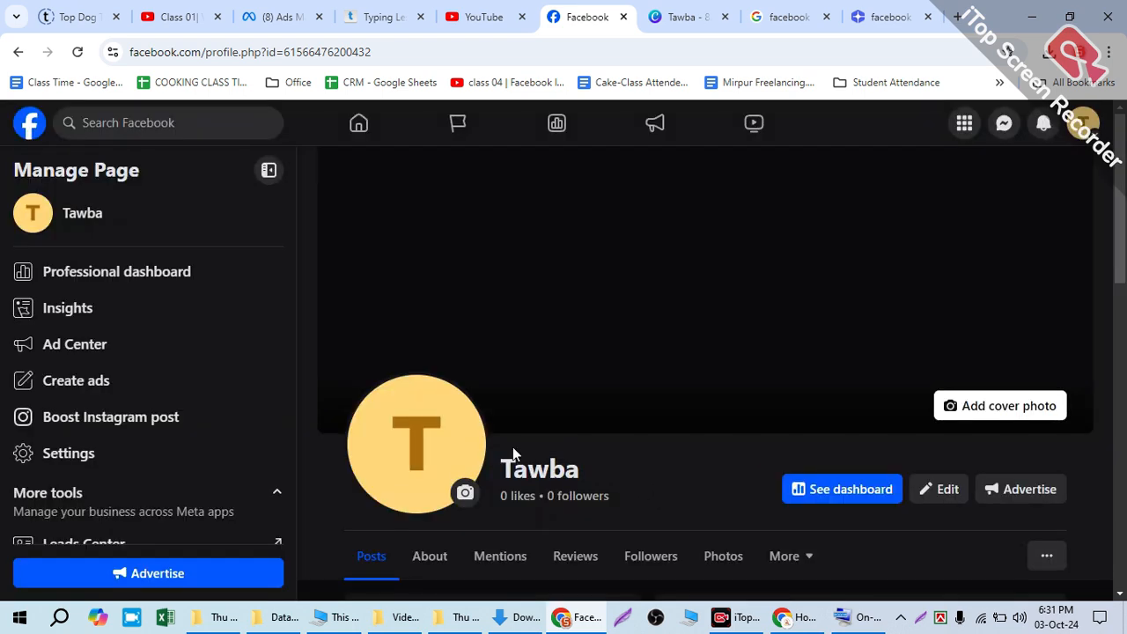
Step: Add the Page's address to the contact info in its About section using a saved autofill address, and save it
scroll(529, 453, "down", 3)
left_click(430, 310)
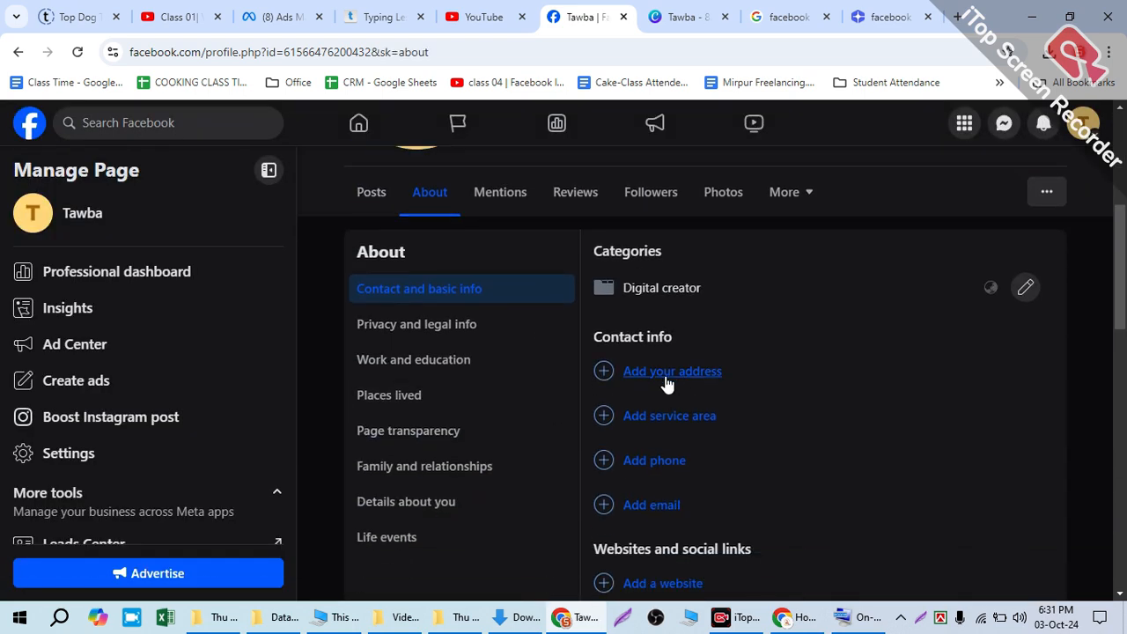
left_click(669, 374)
left_click(649, 376)
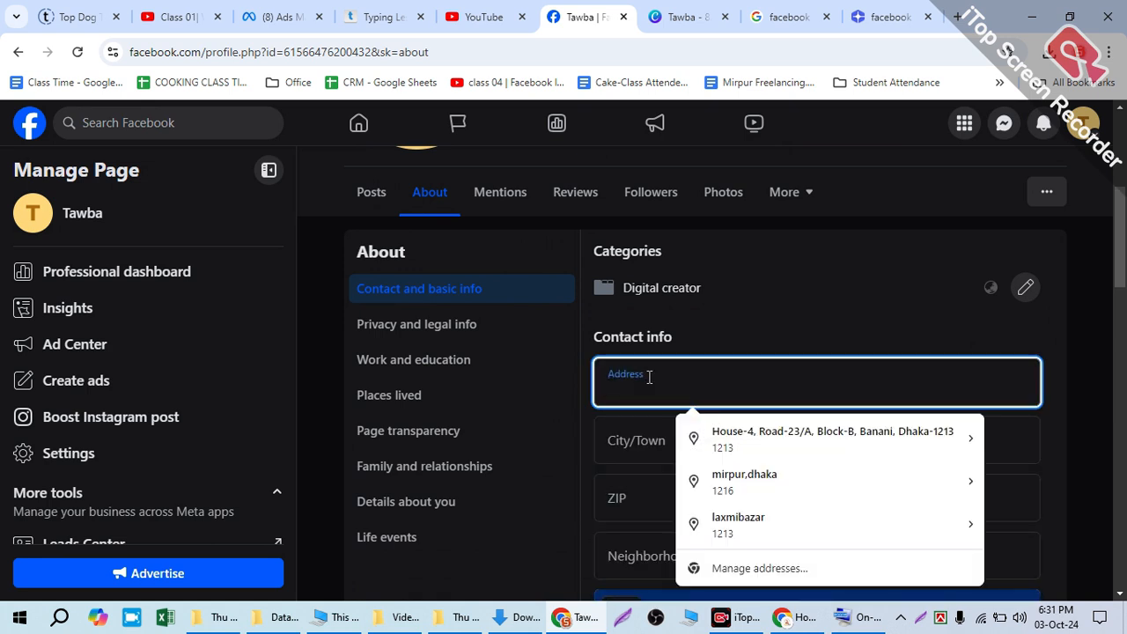
type("Mi")
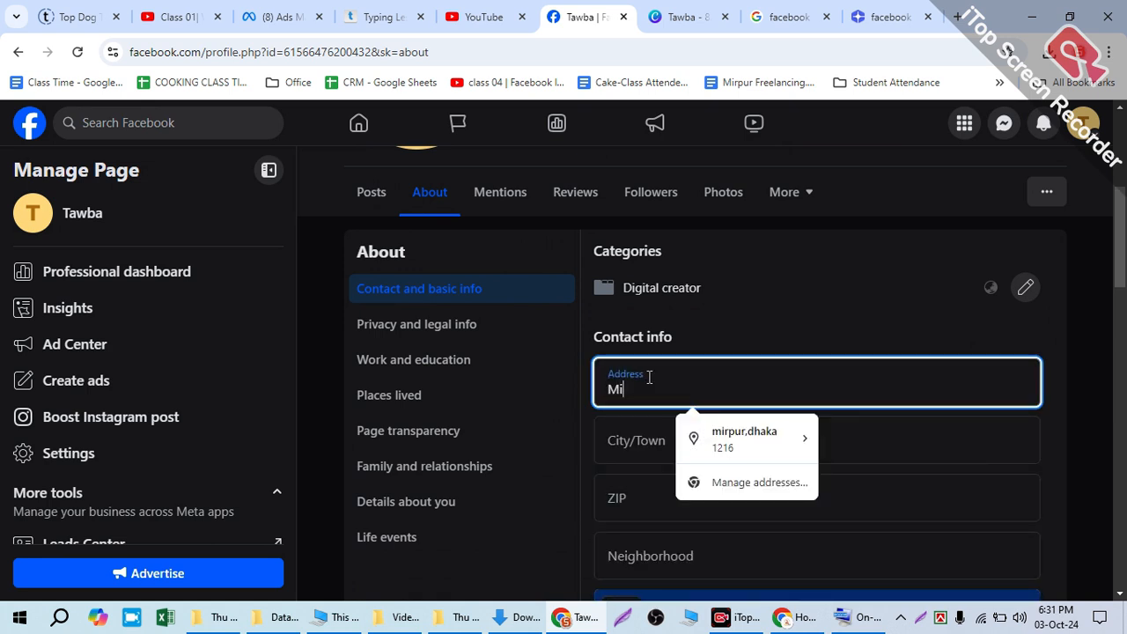
left_click(744, 436)
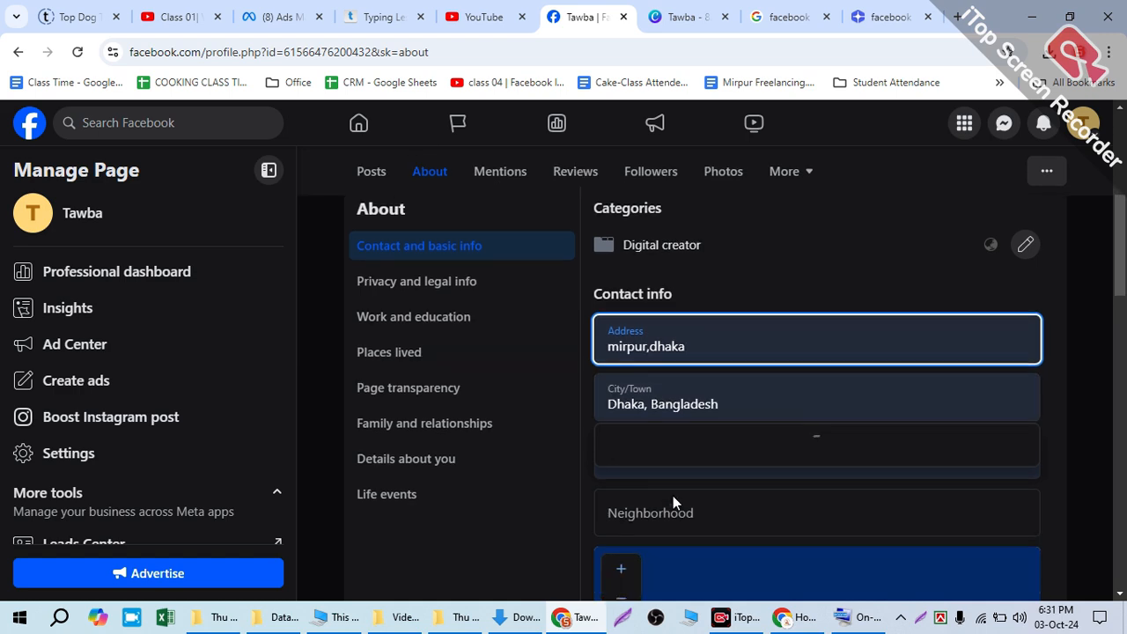
left_click(643, 328)
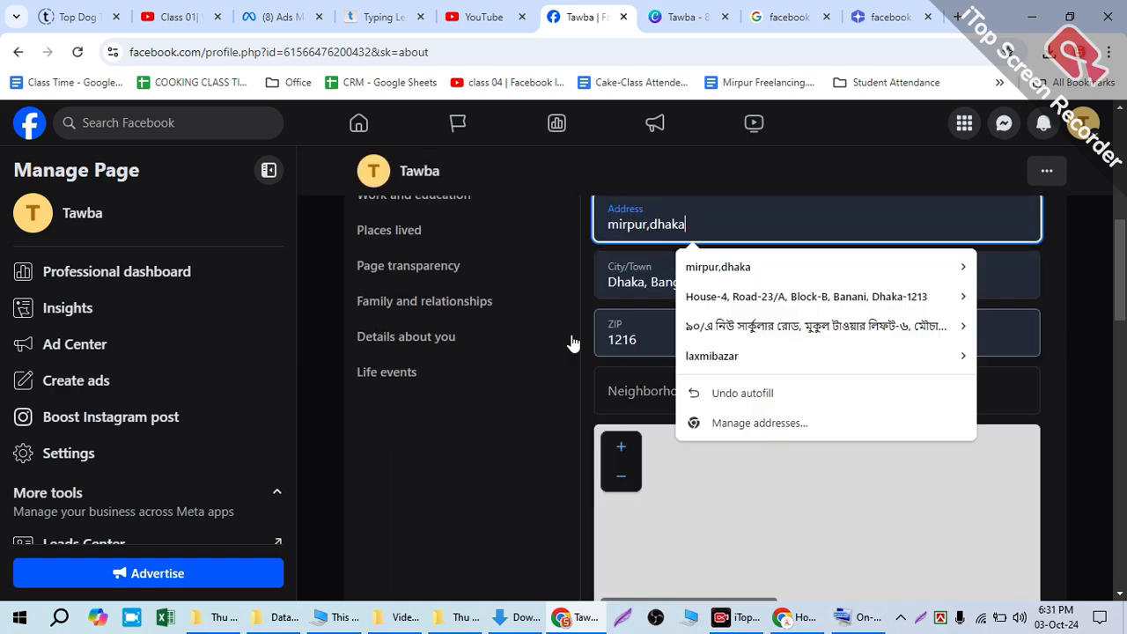
left_click(598, 301)
scroll(735, 384, "down", 1)
scroll(734, 384, "down", 2)
left_click(1017, 418)
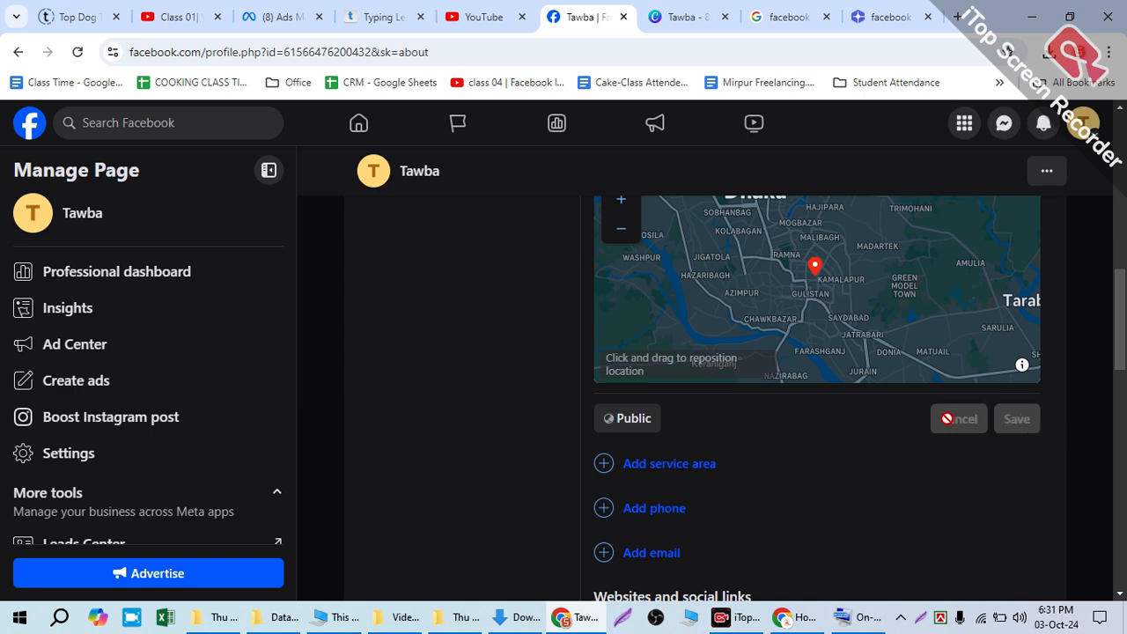
Step: Start adding a service area to the contact info and choose Rajshahi, Rajshahi Division, Bangladesh
left_click(671, 464)
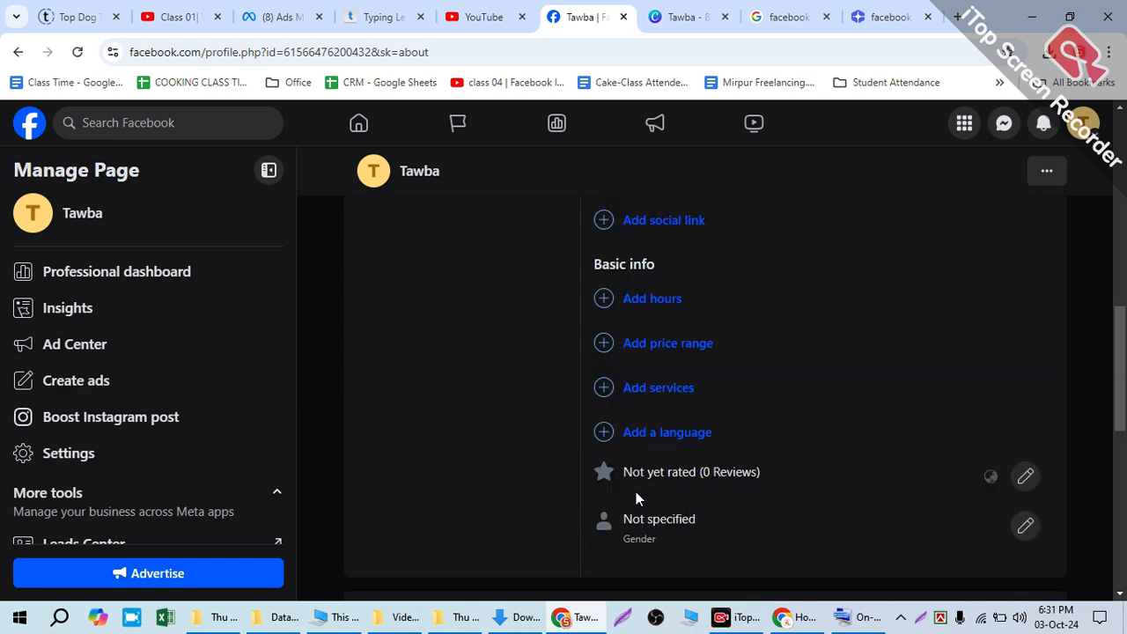
scroll(641, 484, "up", 6)
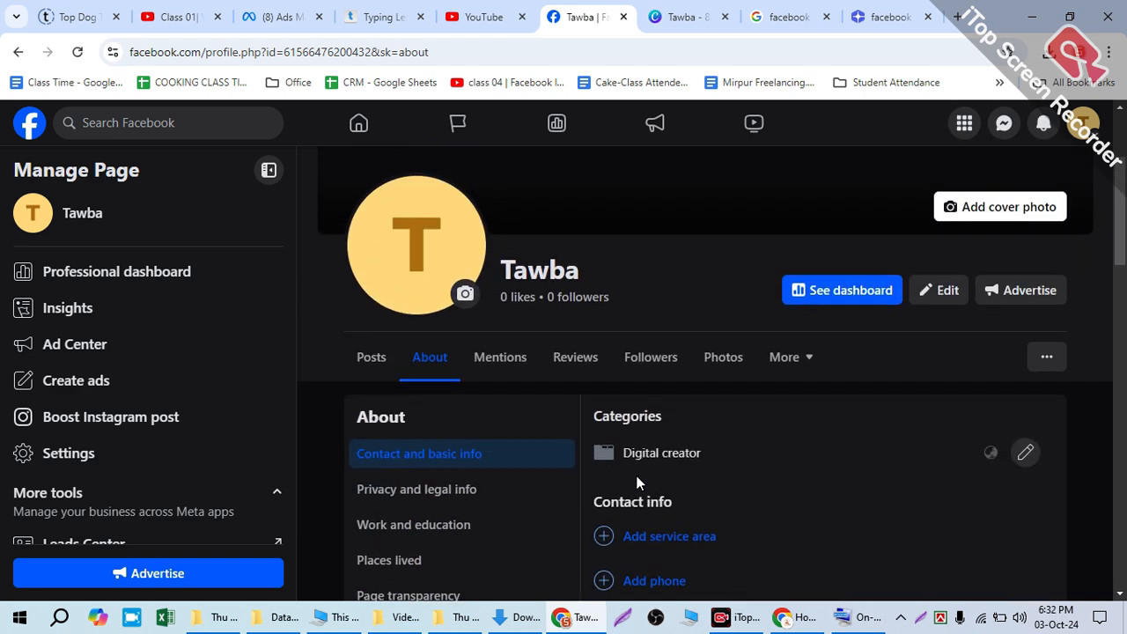
scroll(641, 487, "down", 2)
scroll(652, 304, "up", 2)
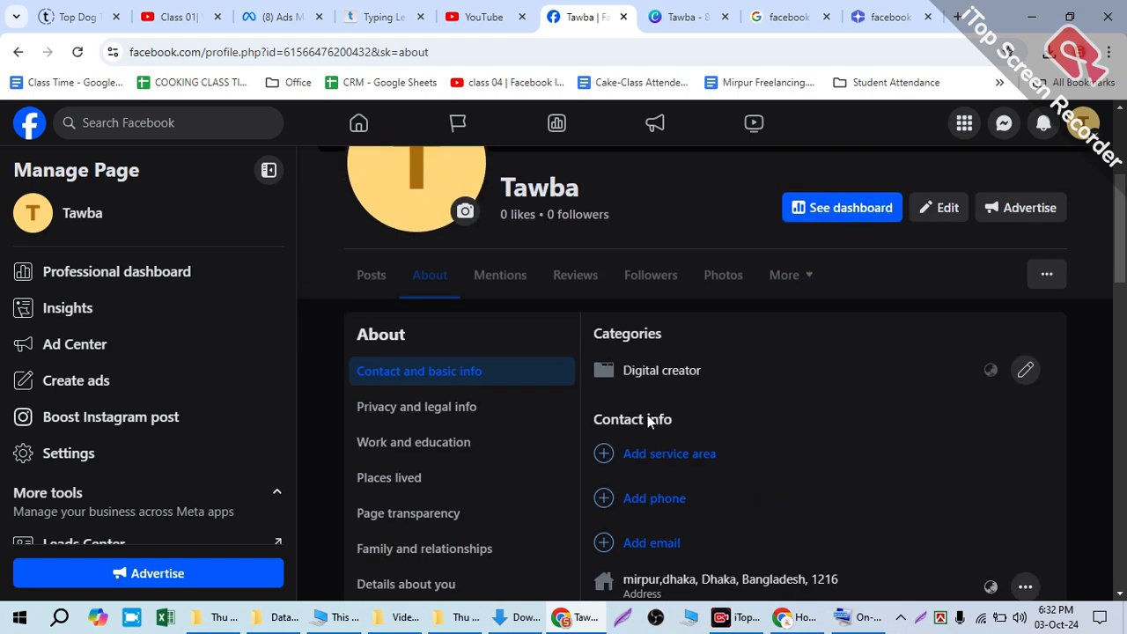
left_click(651, 454)
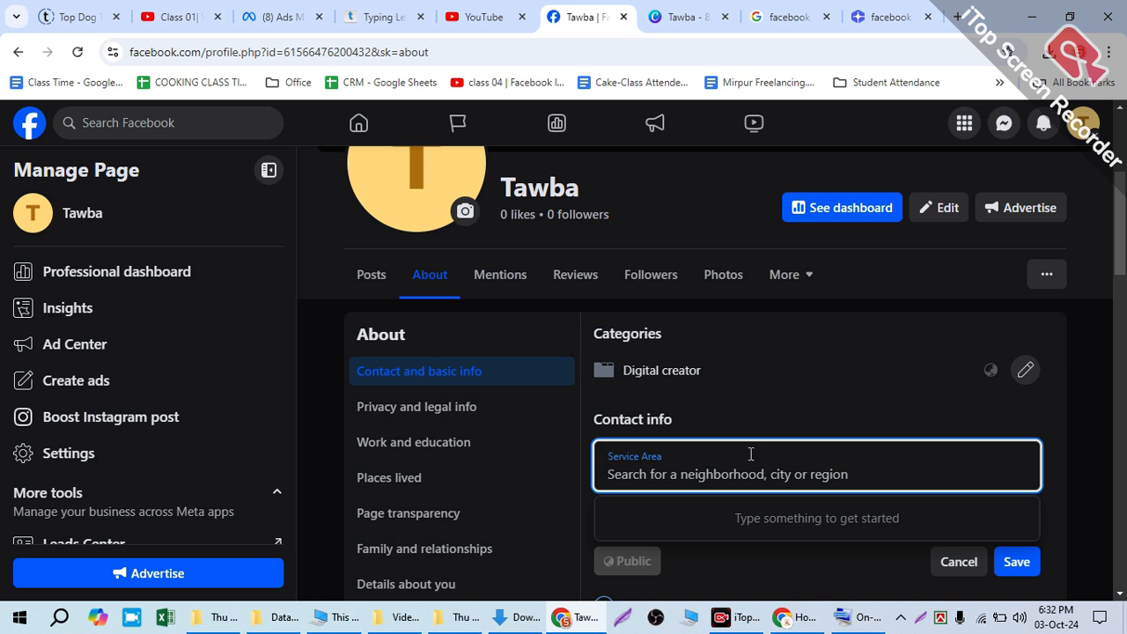
type("sha")
key("BackSpace")
key("BackSpace")
key("BackSpace")
type("rajshi")
key("BackSpace")
key("BackSpace")
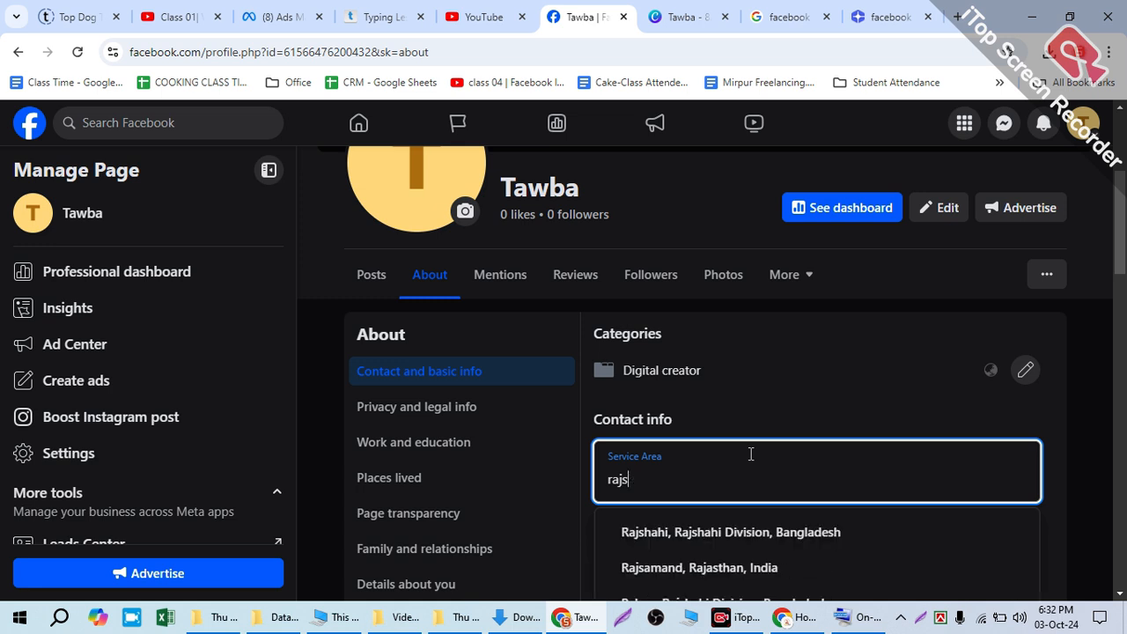
left_click(758, 532)
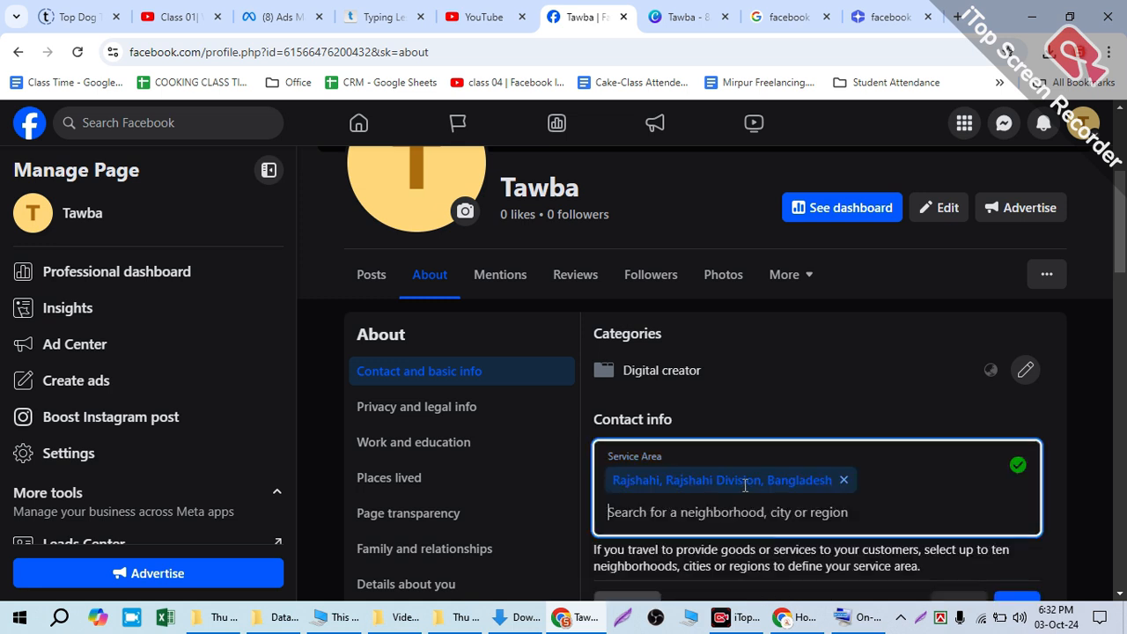
Step: Add Barisal, Barisal Division, Bangladesh as a second service area and save the service areas
type("b")
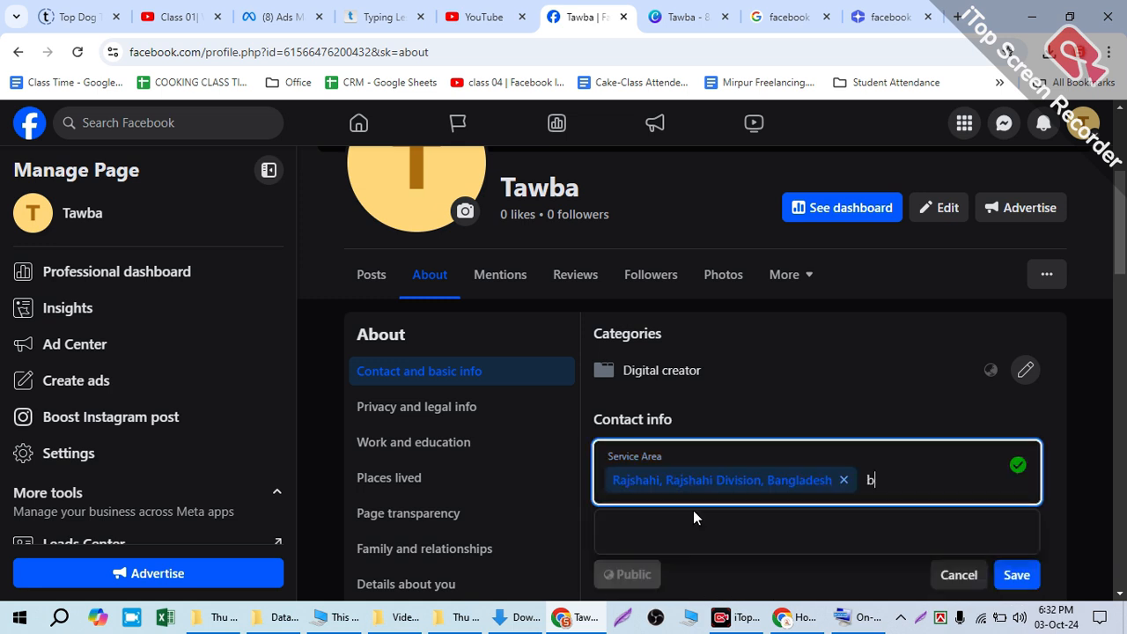
type("arisal")
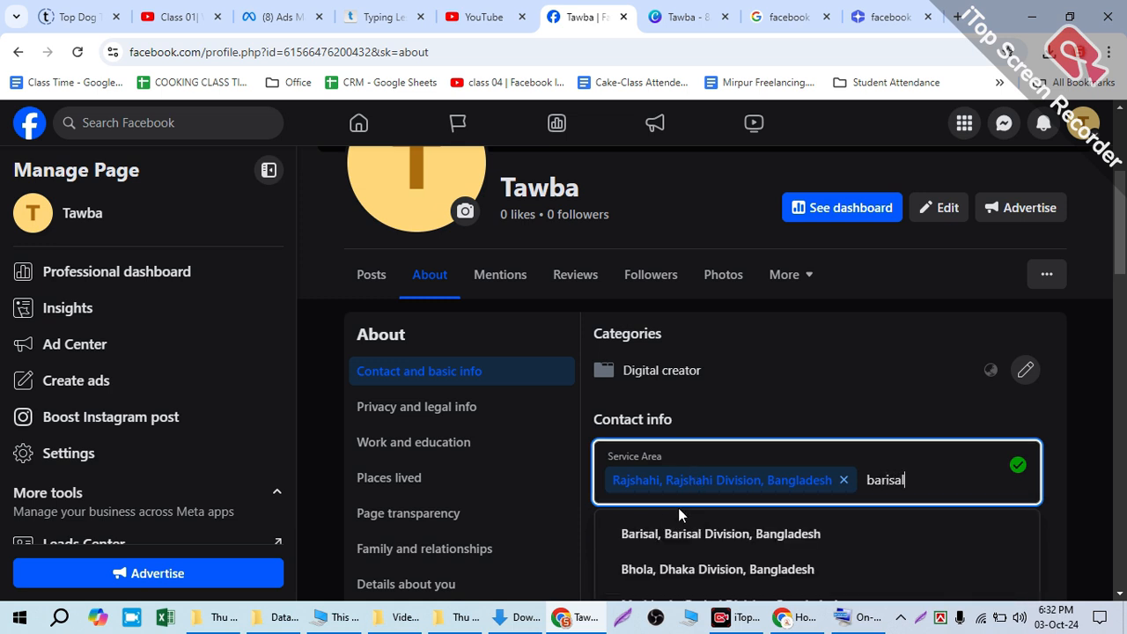
left_click(659, 537)
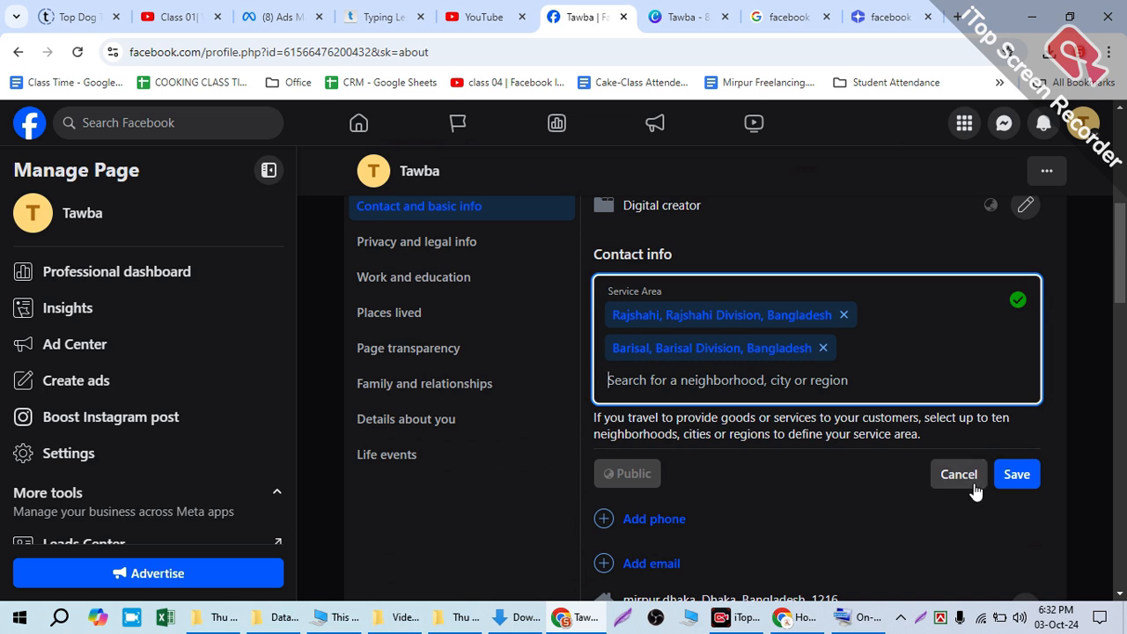
left_click(1014, 475)
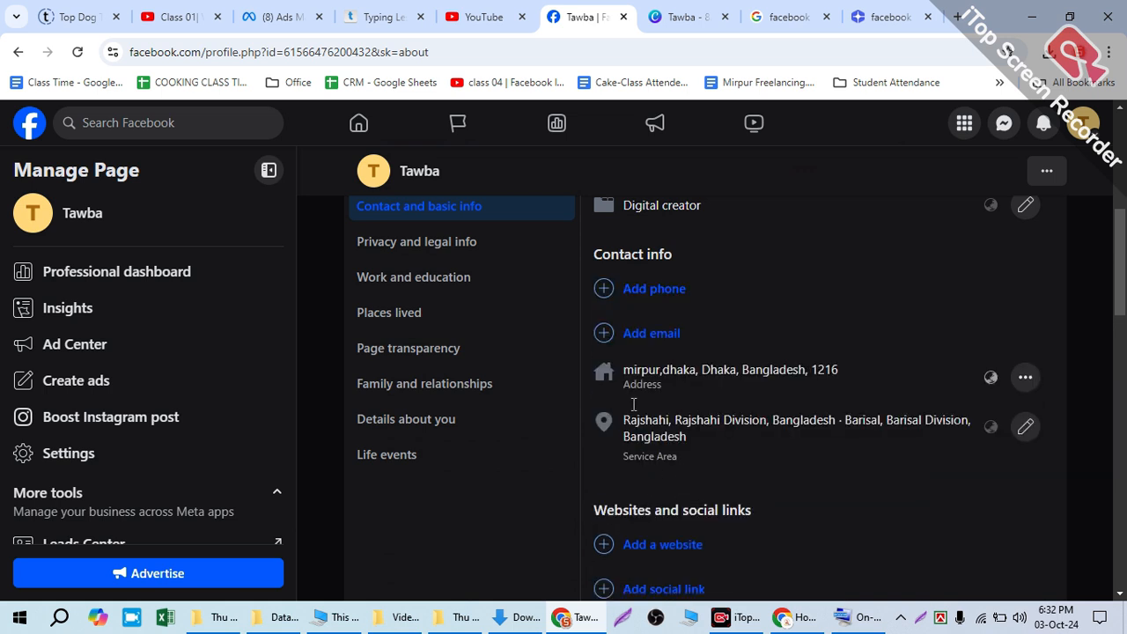
Step: Start adding a contact phone and set its country code to Bangladesh (BD+880)
left_click(647, 290)
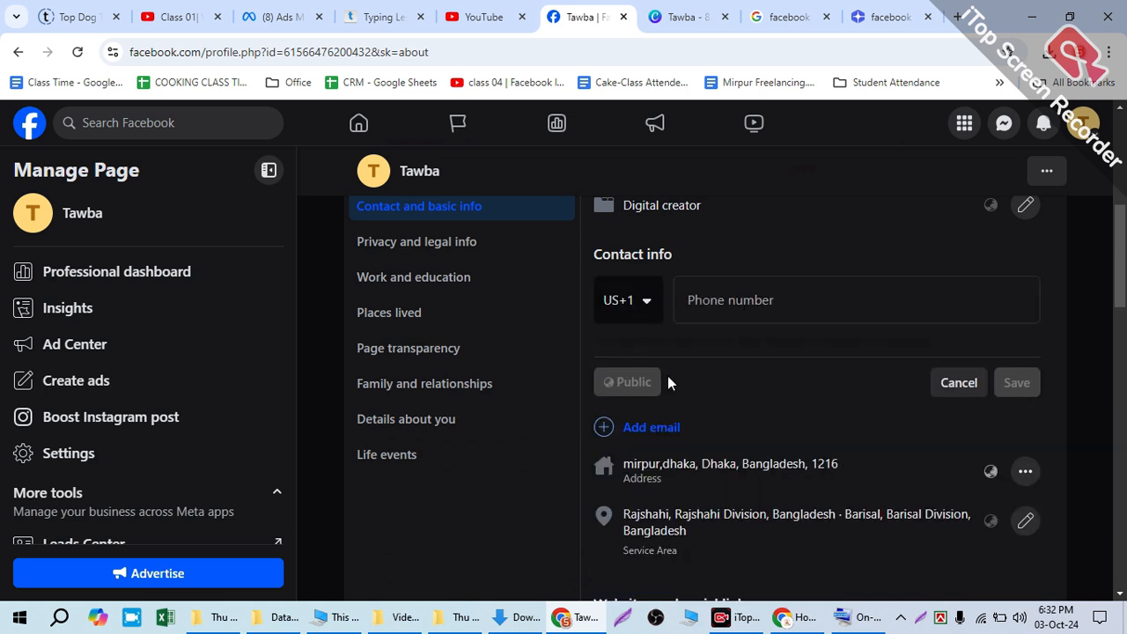
left_click(614, 308)
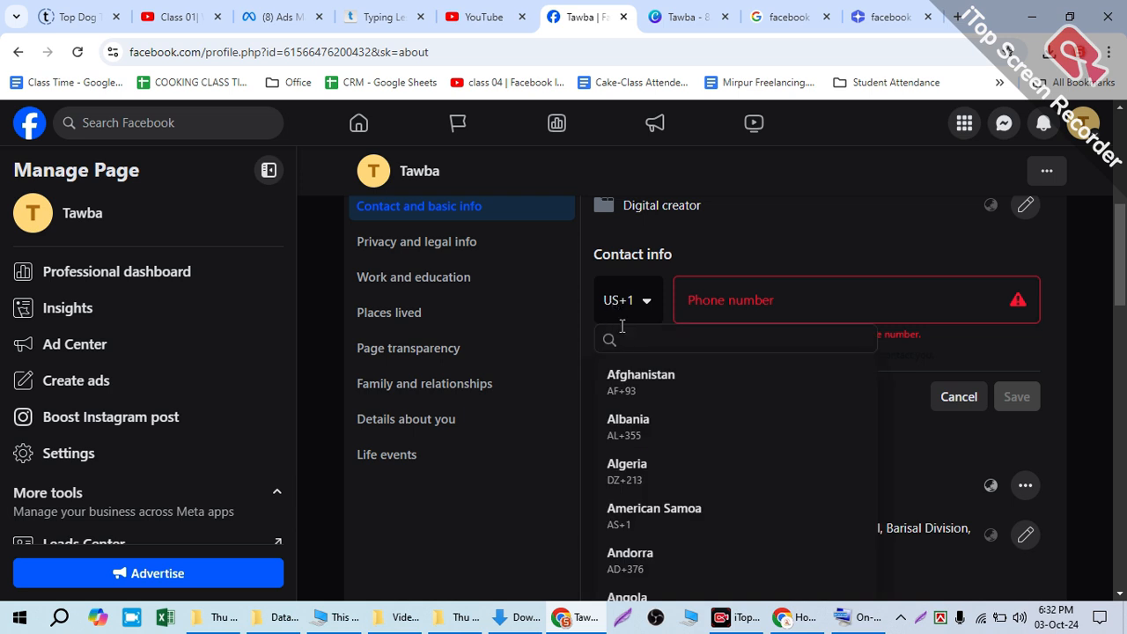
type("ban")
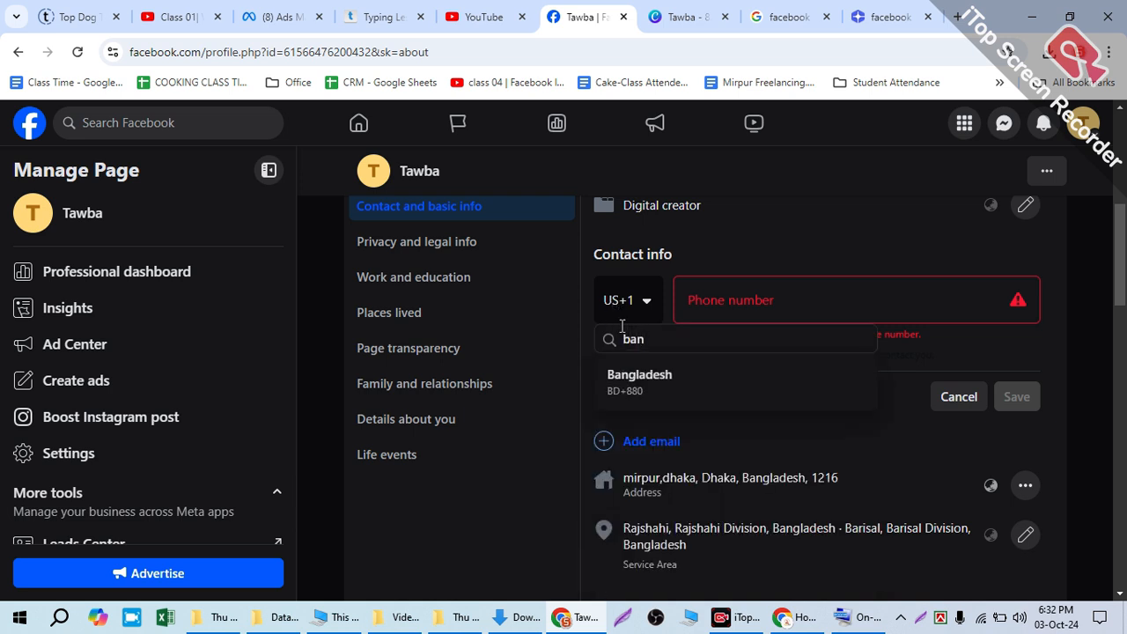
left_click(637, 380)
left_click(712, 297)
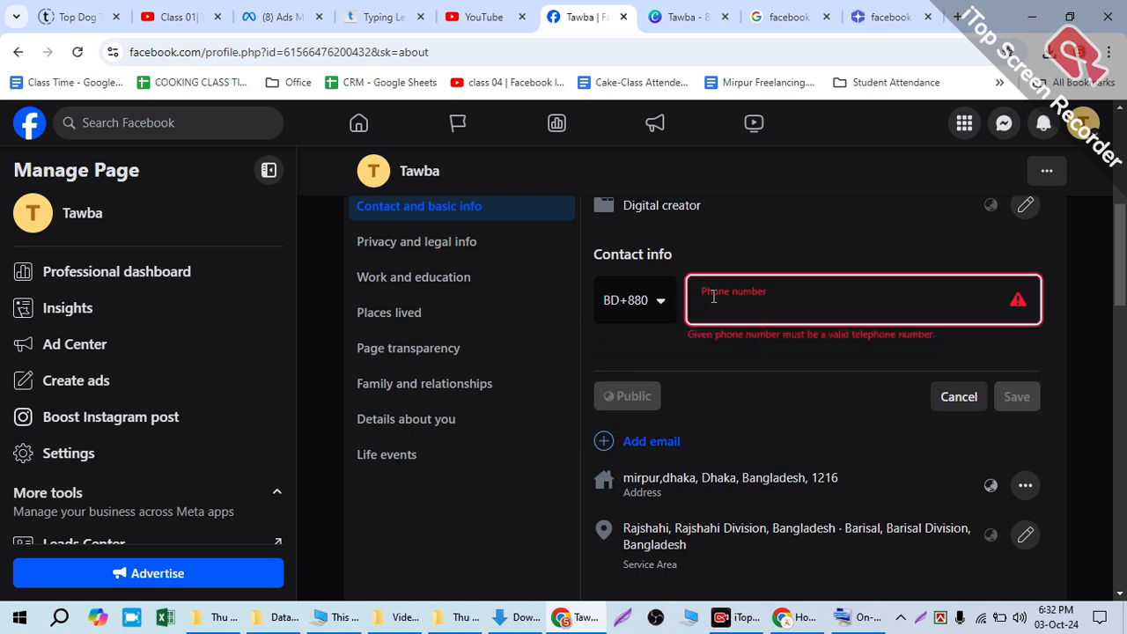
type("0")
key("BackSpace")
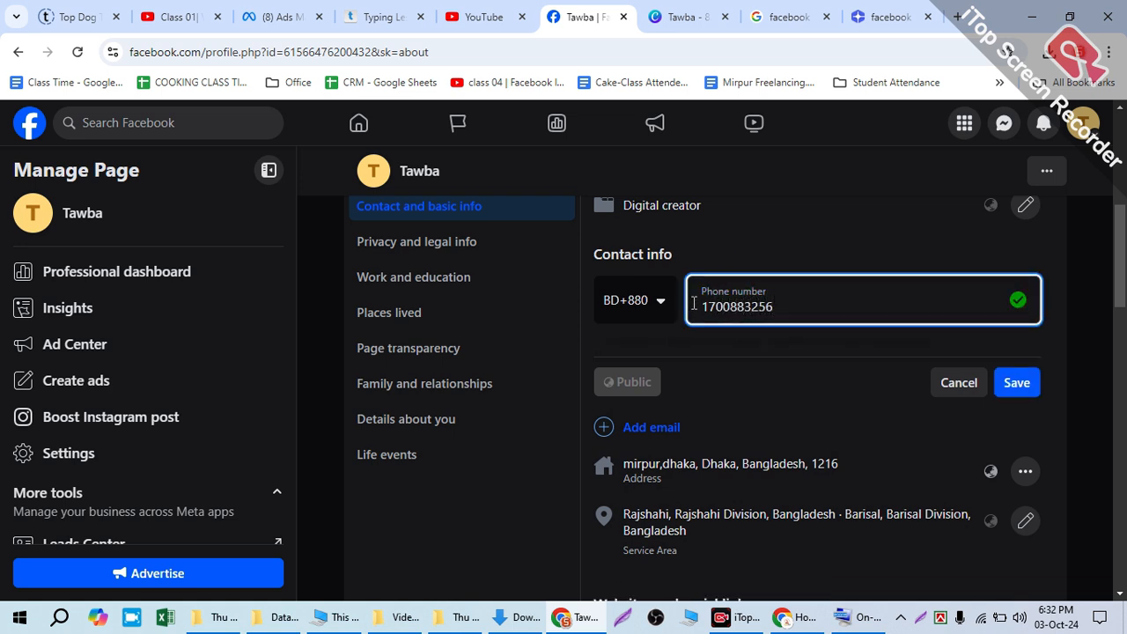
left_click_drag(694, 303, 803, 298)
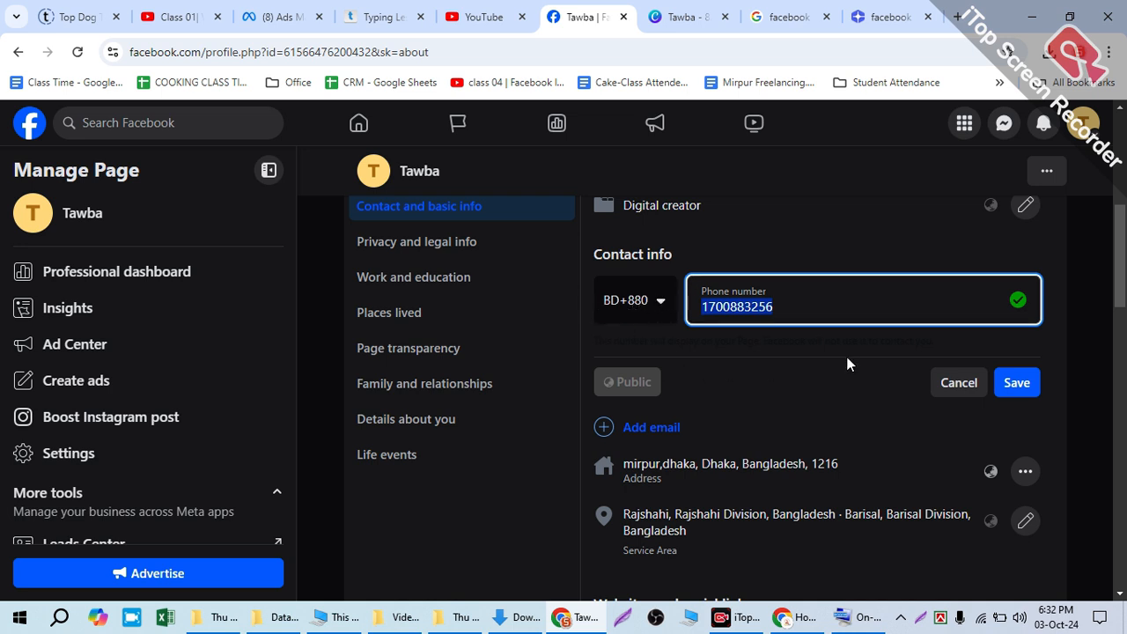
scroll(847, 362, "down", 1)
left_click(1017, 300)
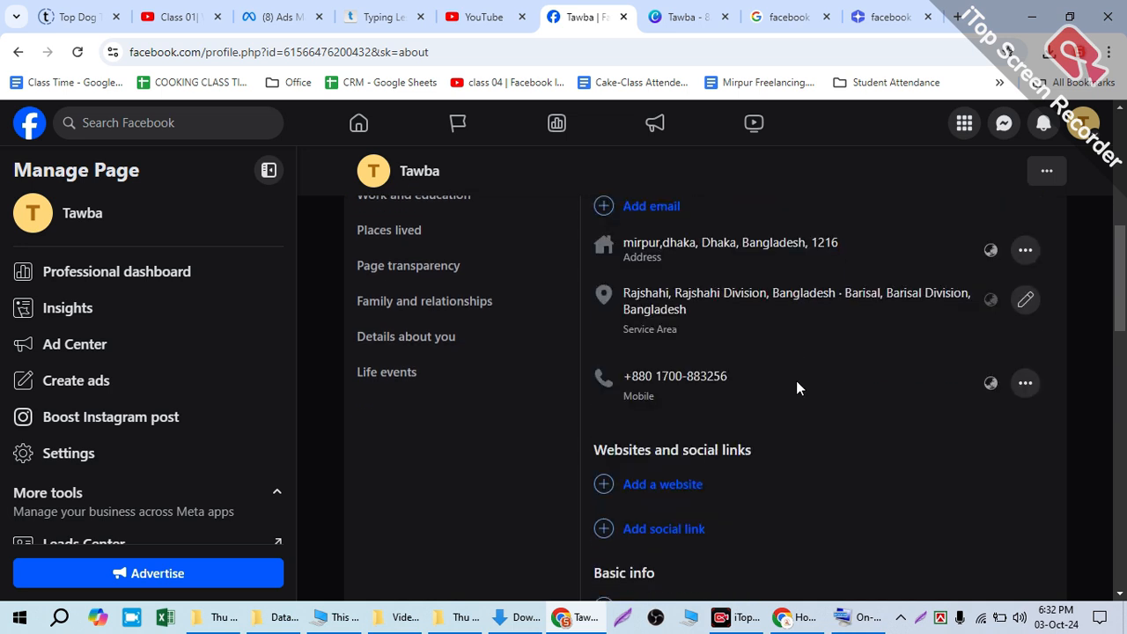
Step: Add the contact e-mail address to the Page's contact info and save it
scroll(675, 291, "up", 4)
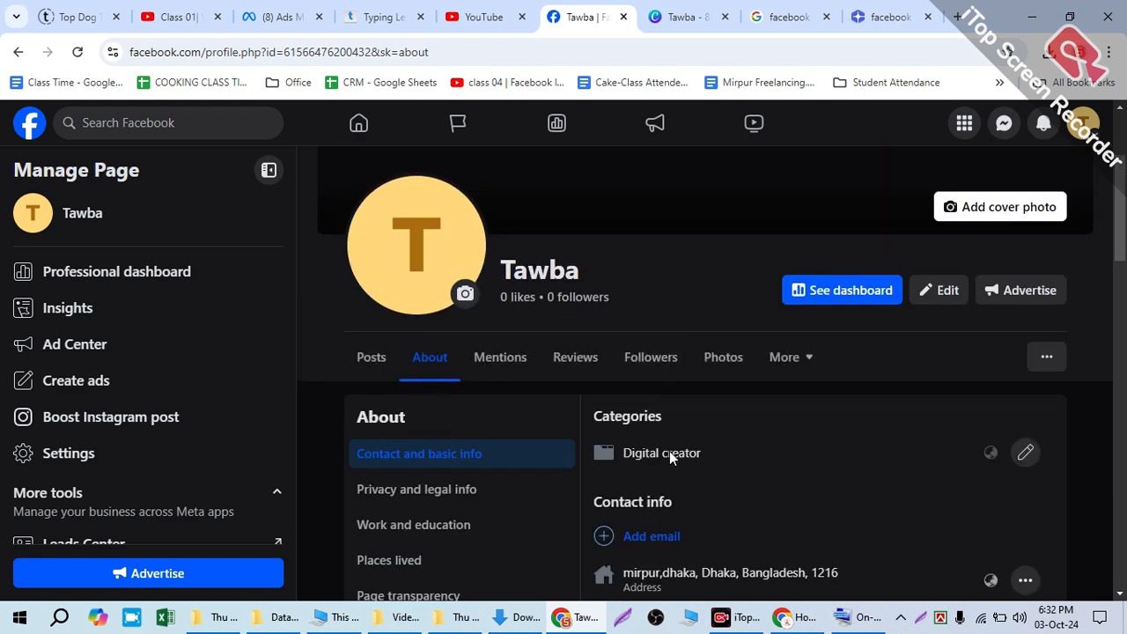
left_click(644, 545)
type("a")
key("BackSpace")
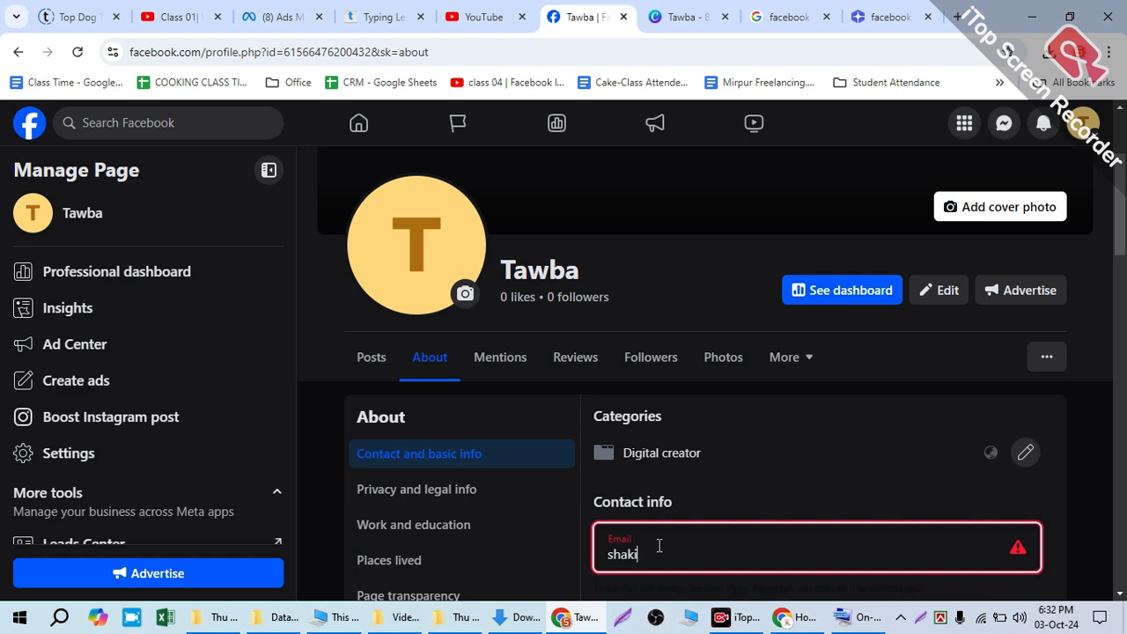
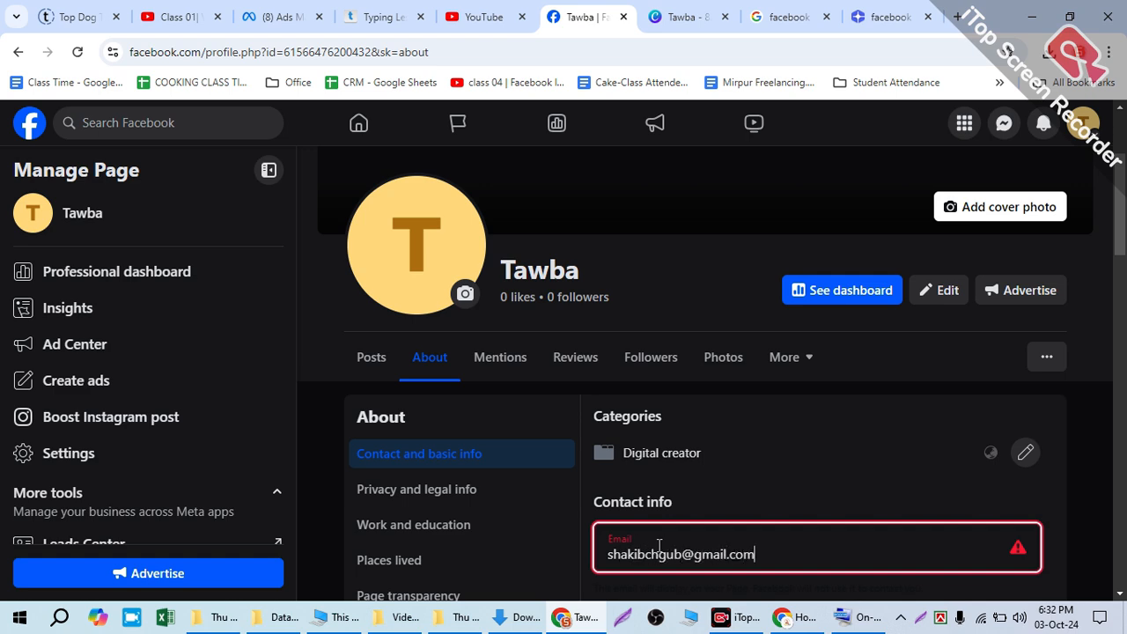
scroll(711, 511, "down", 4)
scroll(840, 391, "up", 3)
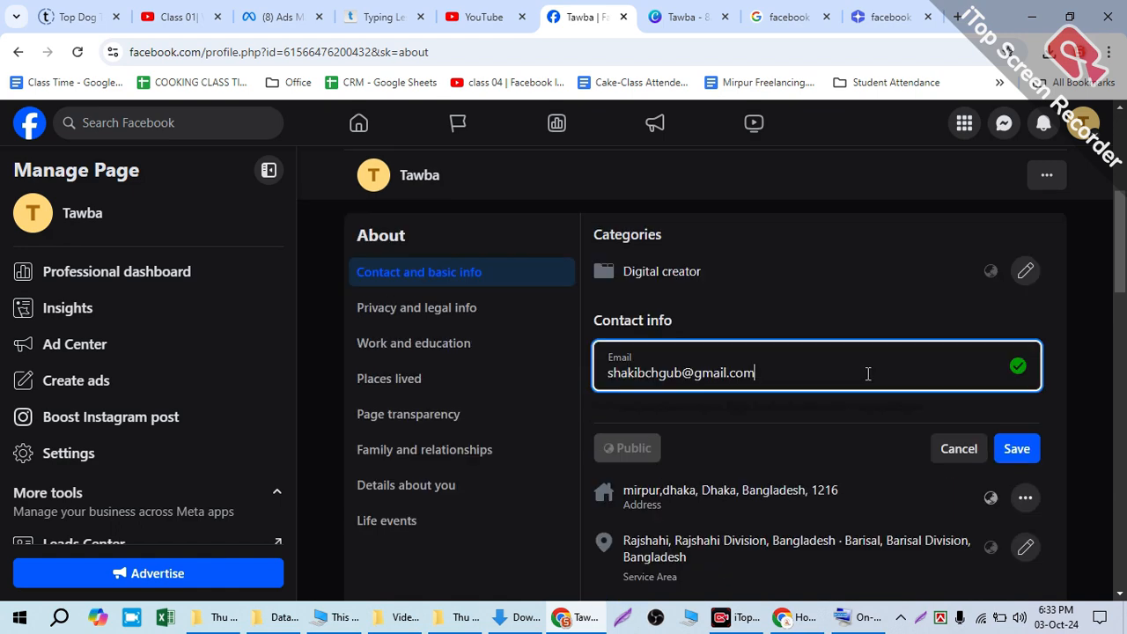
left_click(1016, 463)
scroll(701, 390, "down", 4)
scroll(695, 406, "down", 2)
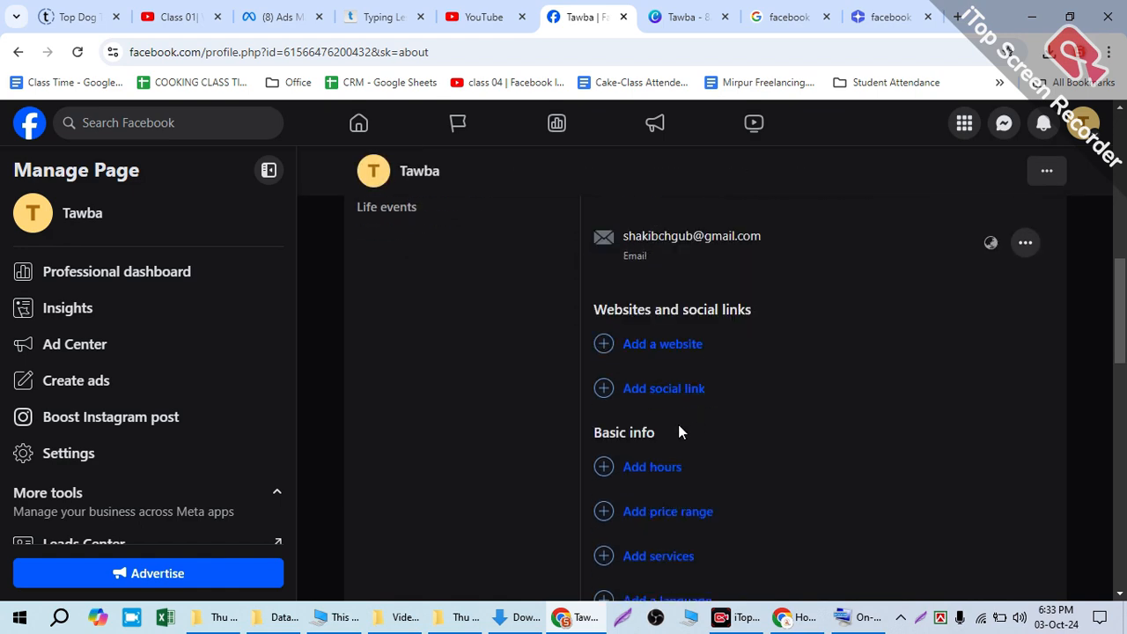
left_click(667, 361)
left_click(646, 363)
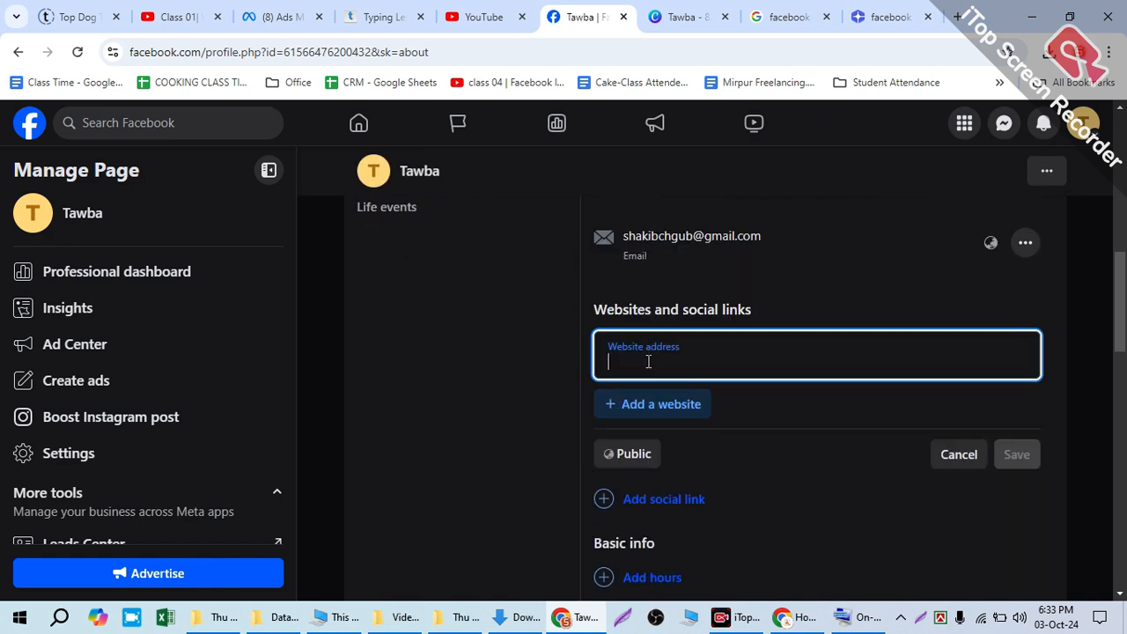
type("www.codetechbd.net")
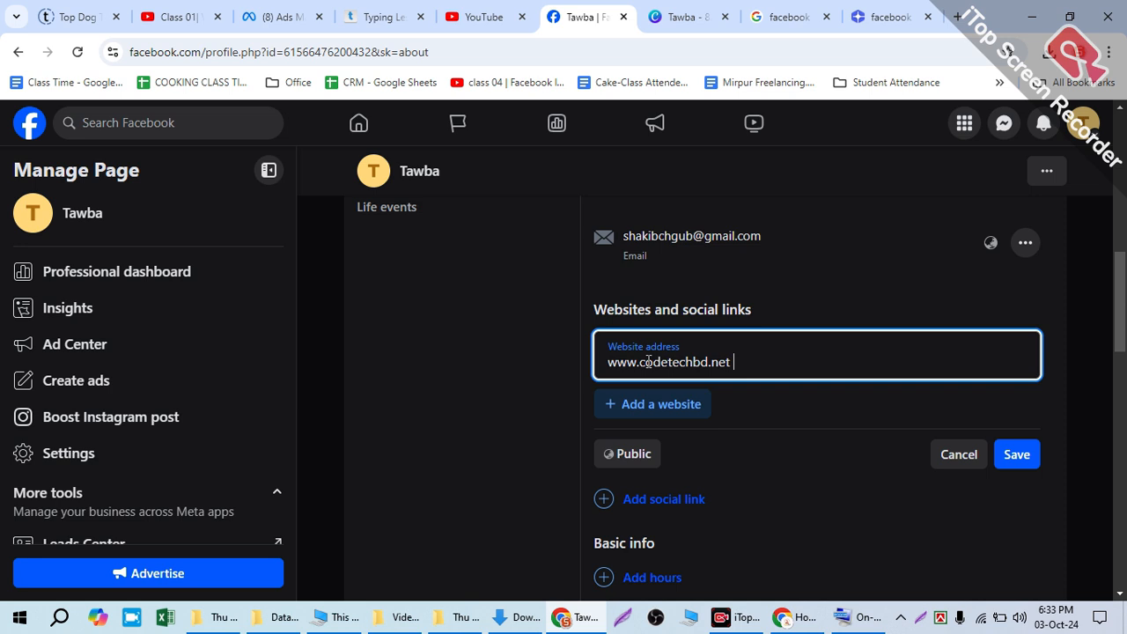
left_click(999, 450)
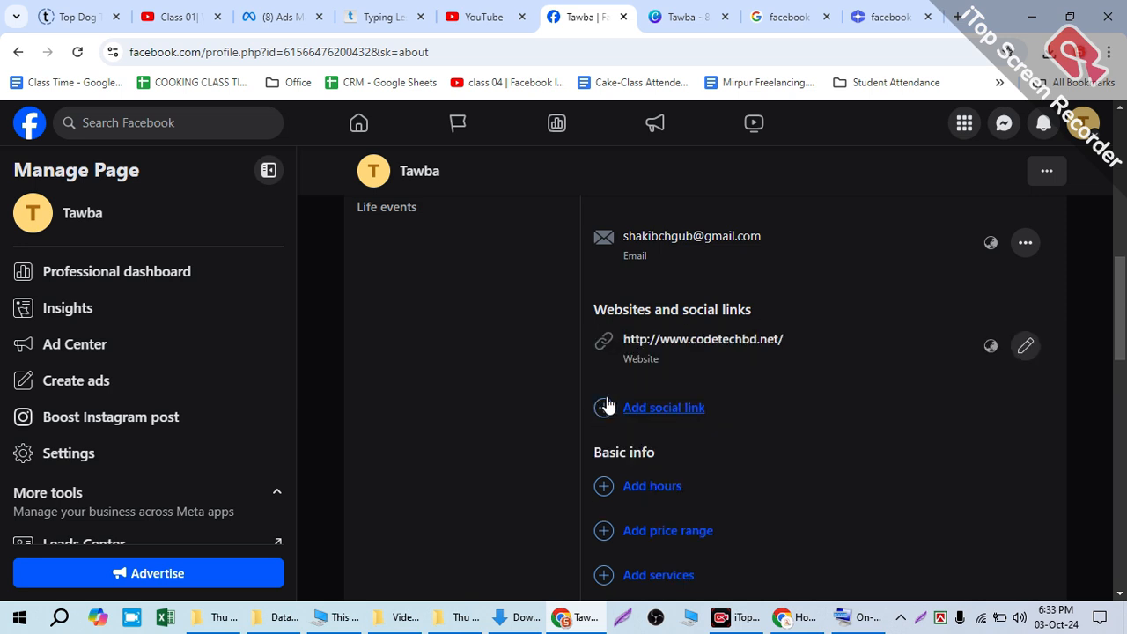
Step: Start the Page's social links with an Instagram entry using the username tawba26
left_click(671, 401)
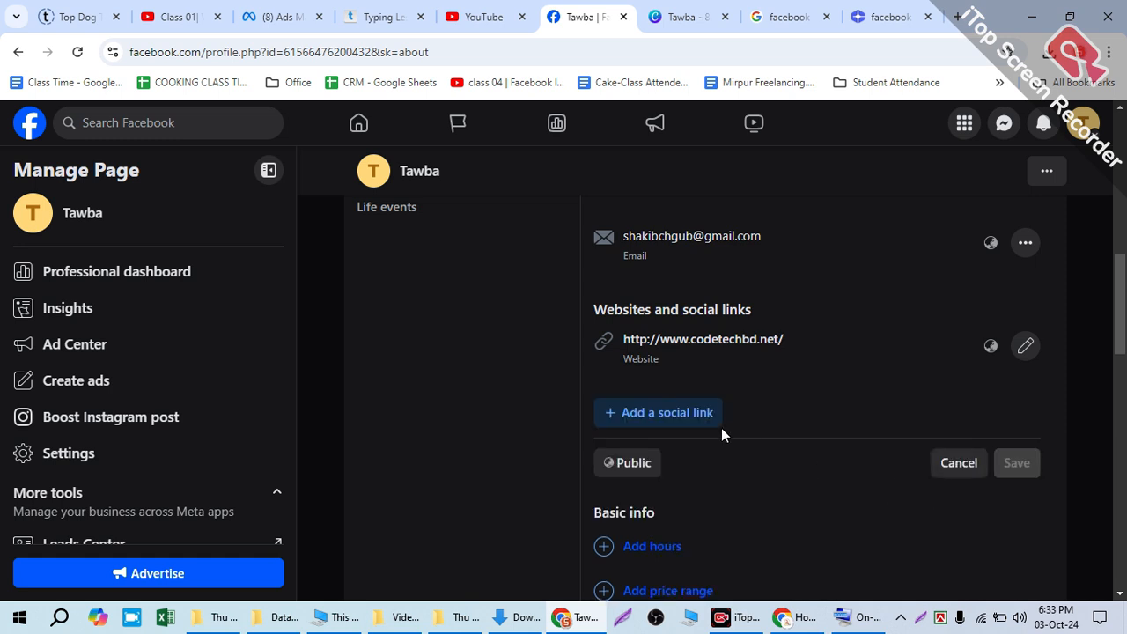
scroll(722, 433, "down", 1)
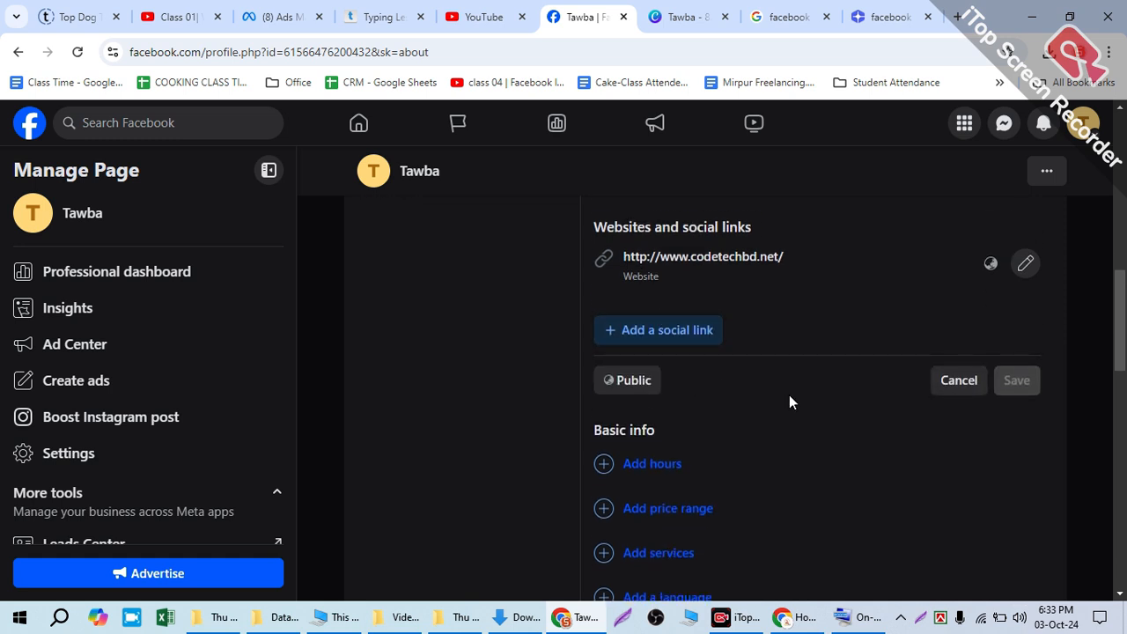
left_click(679, 339)
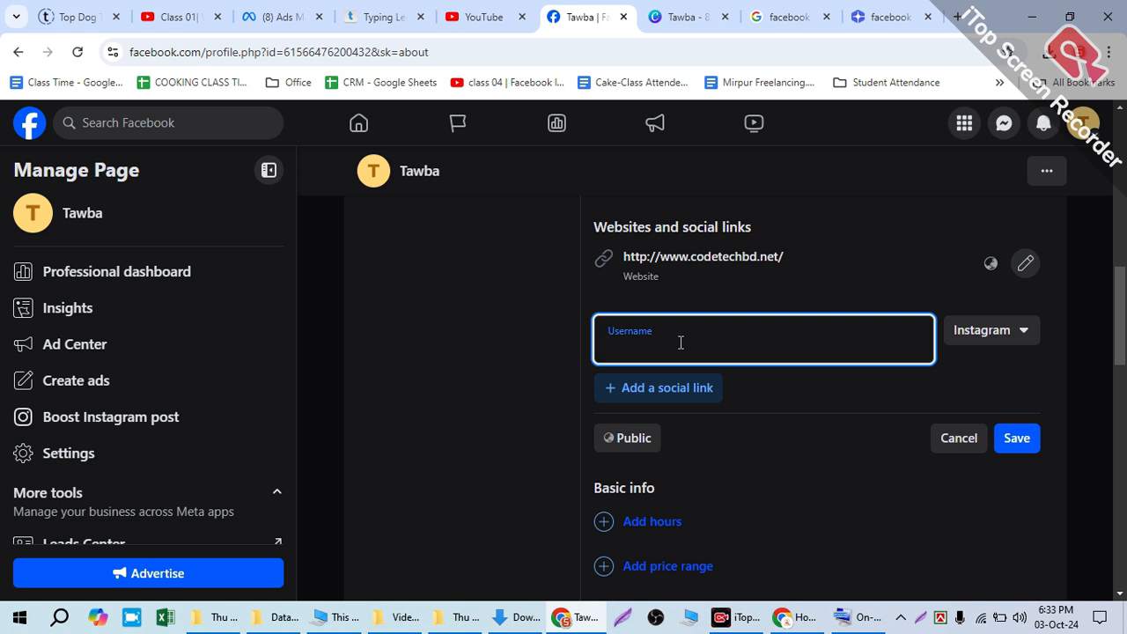
type("tawba")
left_click(675, 388)
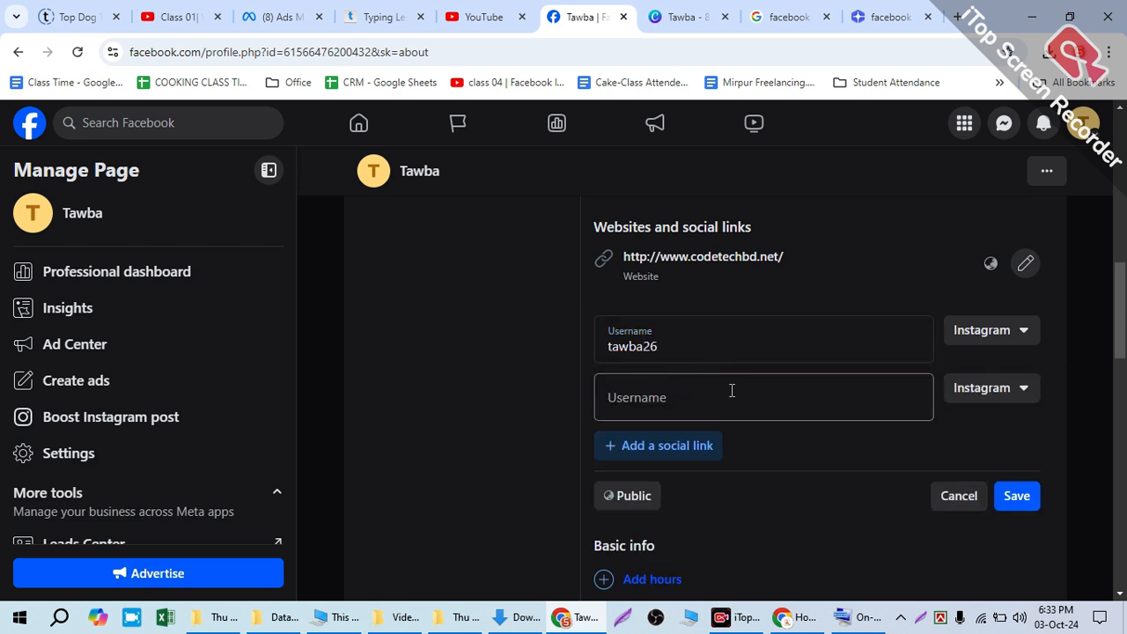
left_click(985, 392)
scroll(875, 535, "down", 1)
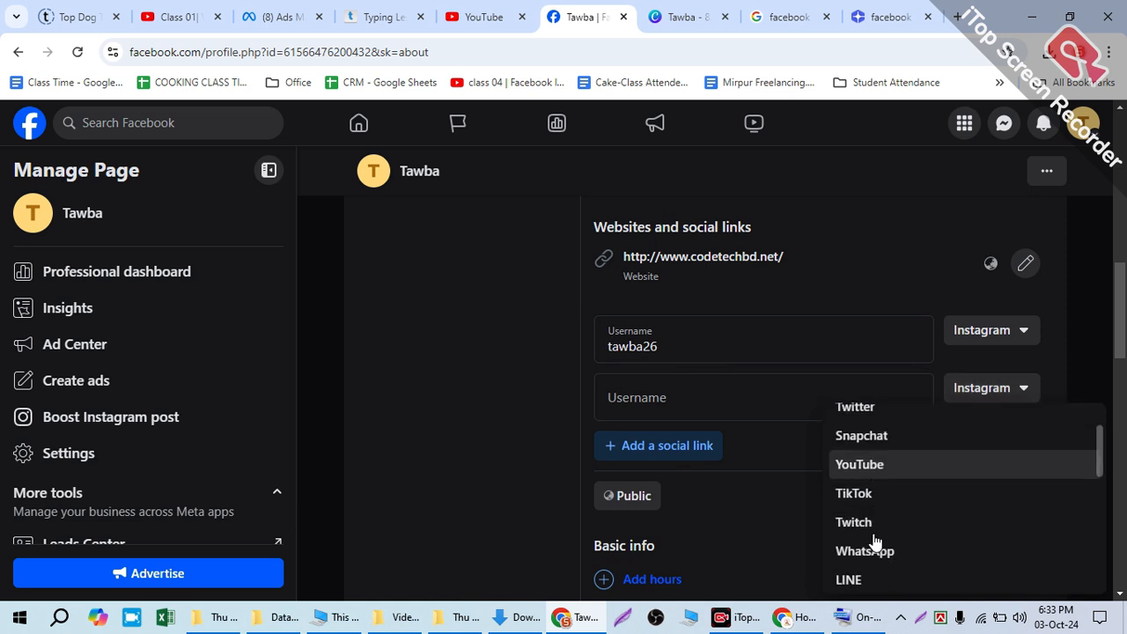
left_click(886, 474)
left_click(690, 399)
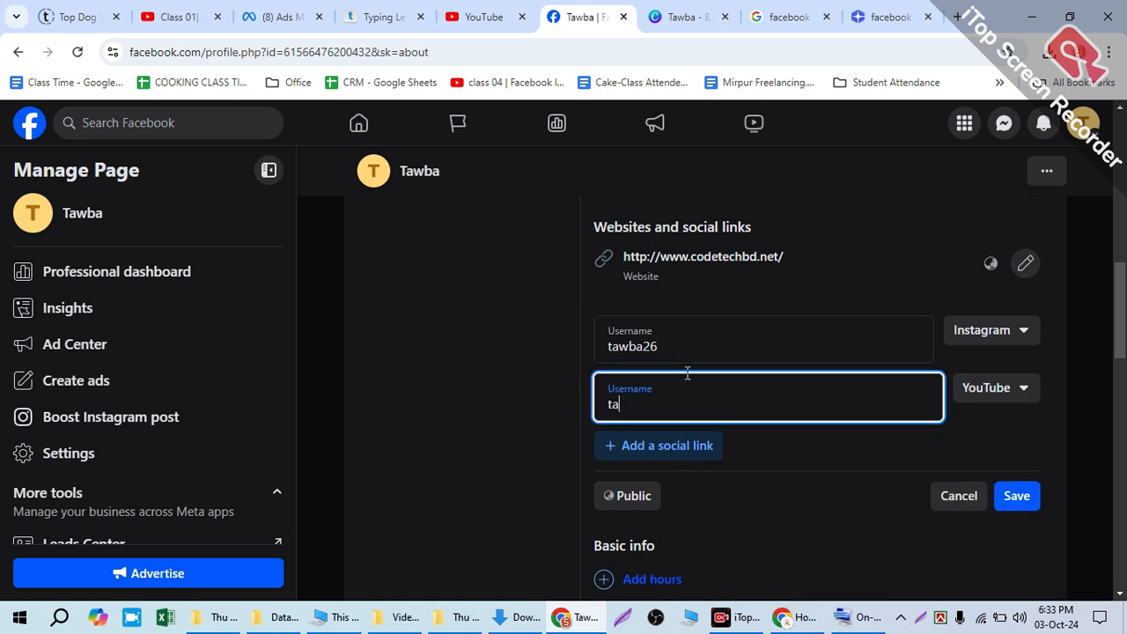
type("@tawba26")
left_click(619, 402)
left_click_drag(685, 397, 540, 404)
key("ctrl+c")
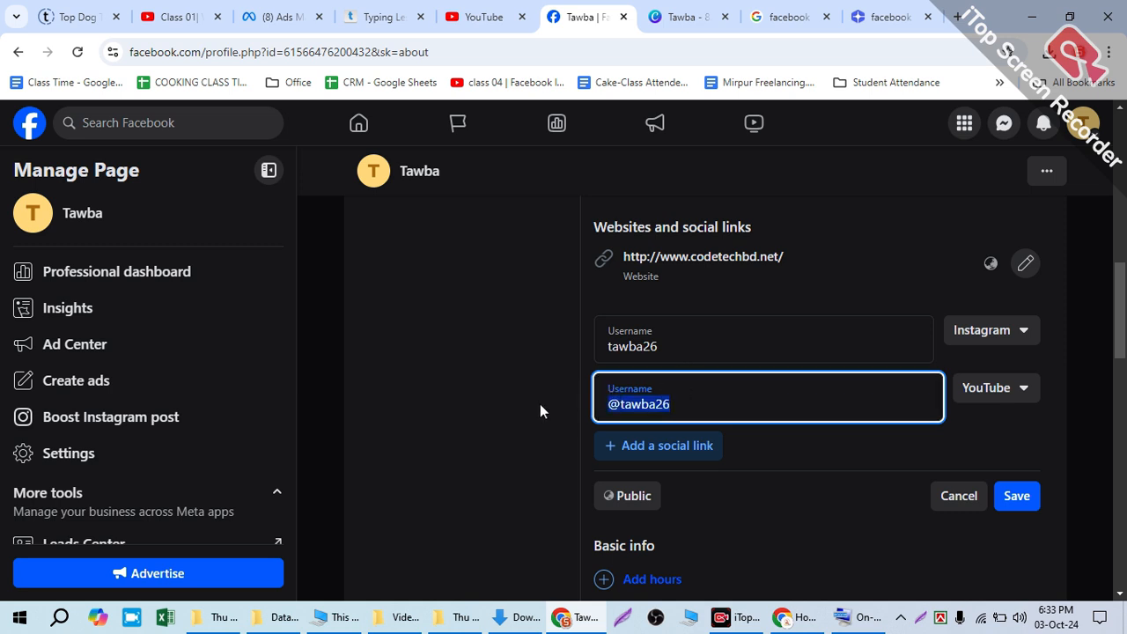
left_click(661, 446)
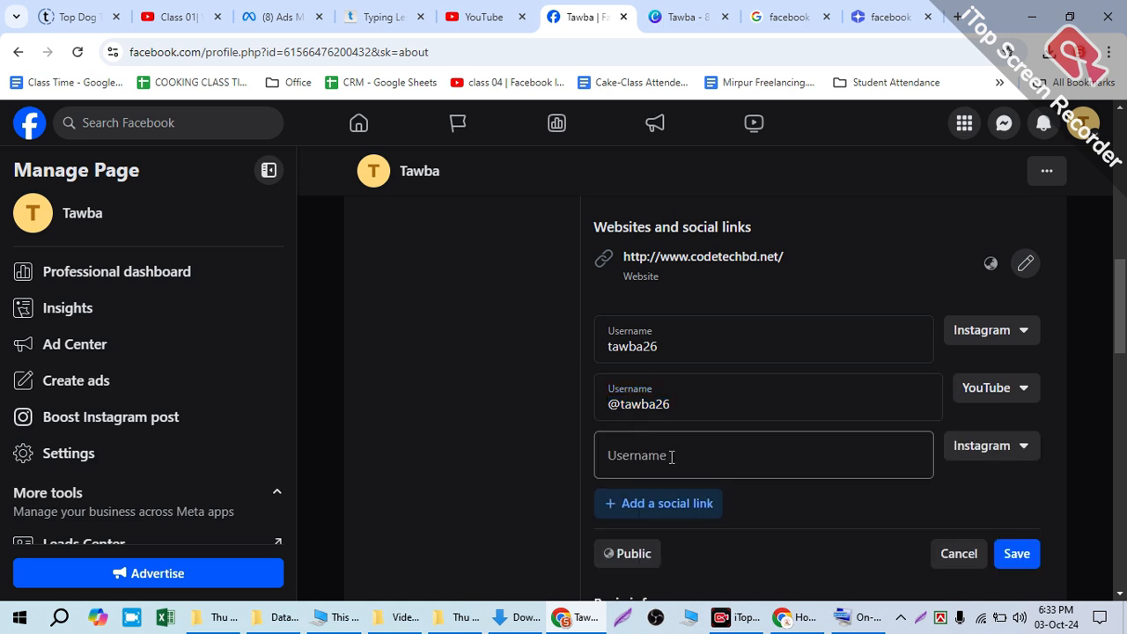
left_click(999, 446)
scroll(908, 515, "down", 2)
left_click(868, 551)
left_click(686, 443)
key("ctrl+v")
left_click(816, 508)
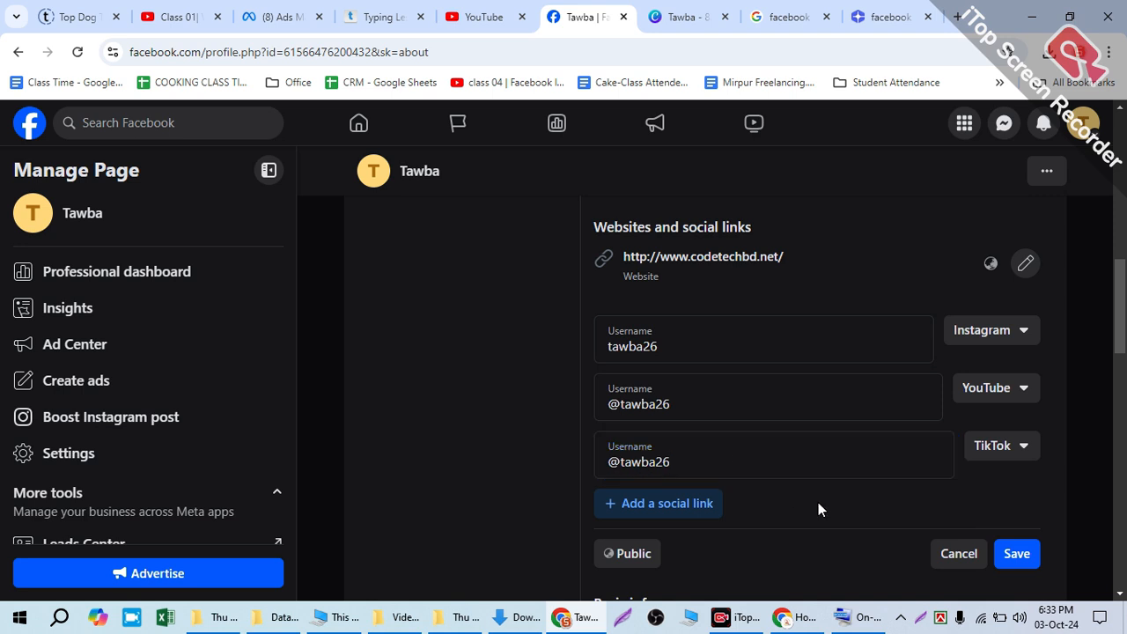
left_click(1017, 553)
Step: Set the Page's business hours to Always open and save them
scroll(763, 432, "down", 2)
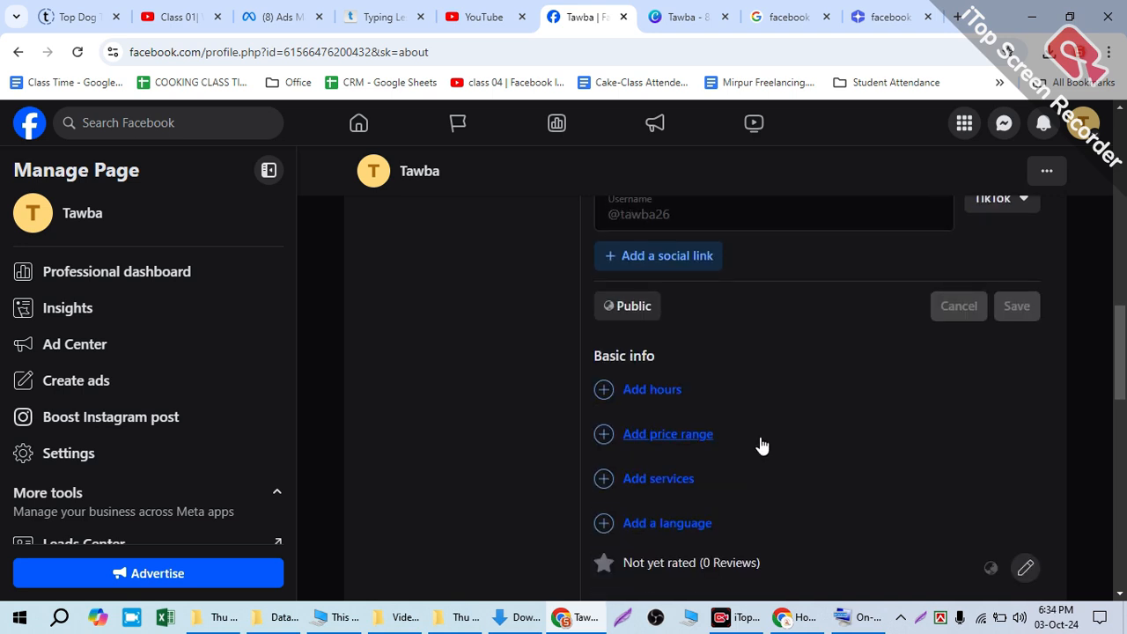
left_click(656, 288)
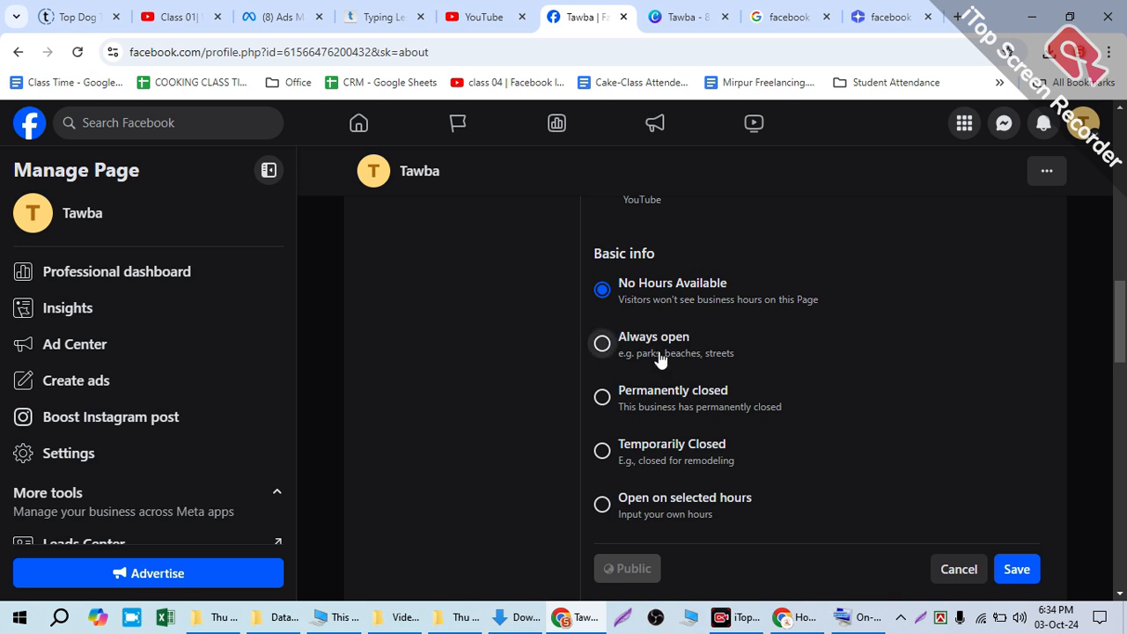
left_click(661, 360)
scroll(1009, 427, "down", 2)
left_click(1010, 416)
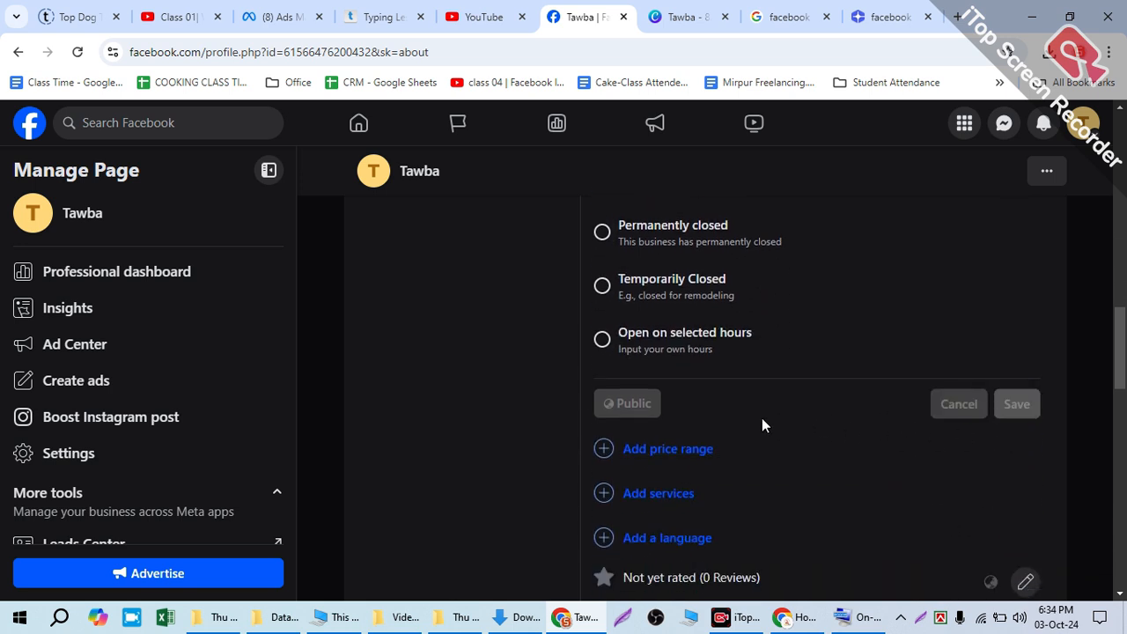
Step: Set the Page's price range to $$$ (Expensive) and save it
scroll(761, 417, "up", 3)
left_click(686, 377)
left_click(636, 458)
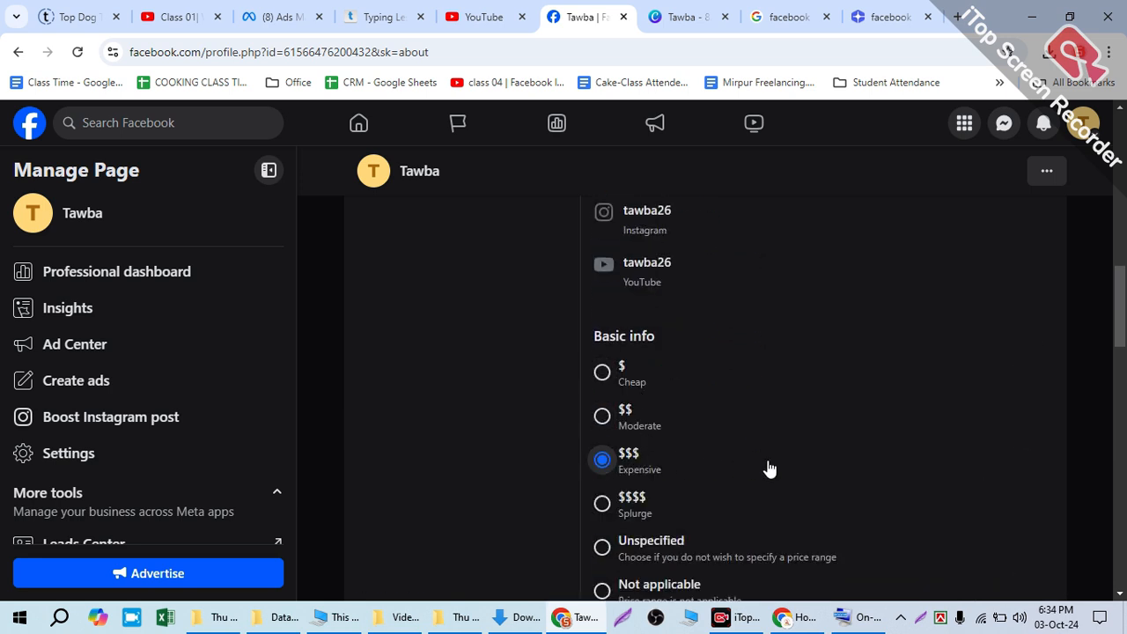
scroll(769, 469, "down", 3)
left_click(1013, 409)
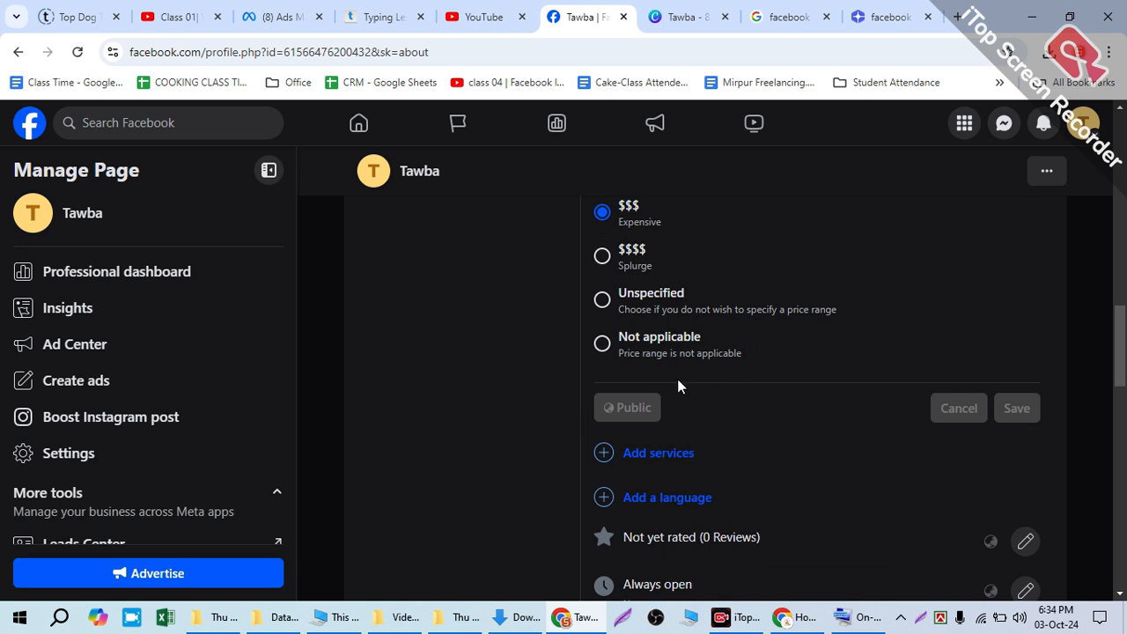
Step: Add Online classes as the Page's service and save it
scroll(667, 378, "up", 4)
left_click(641, 455)
scroll(723, 423, "down", 2)
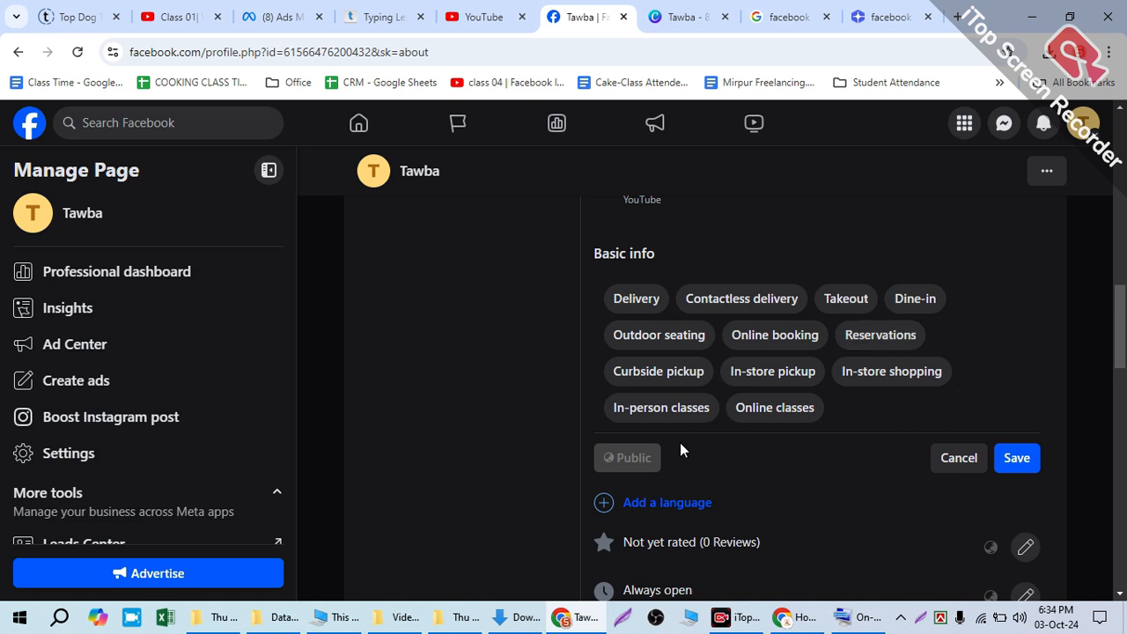
left_click(775, 407)
left_click(1017, 457)
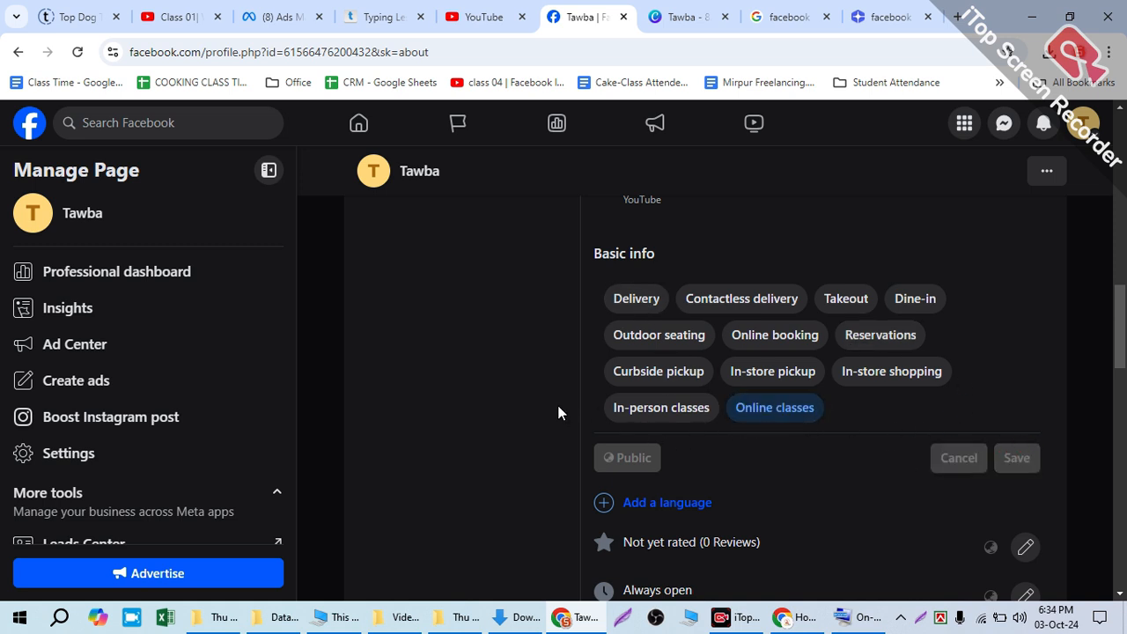
Step: Add English and Bengali as the Page's languages and save them
scroll(634, 234, "down", 1)
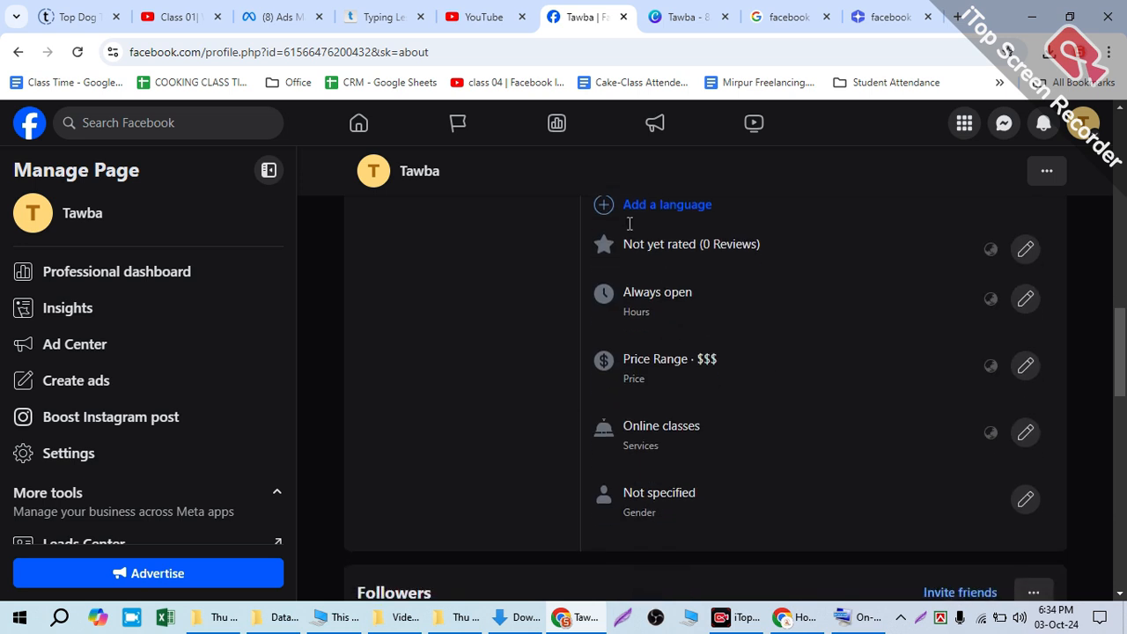
left_click(631, 207)
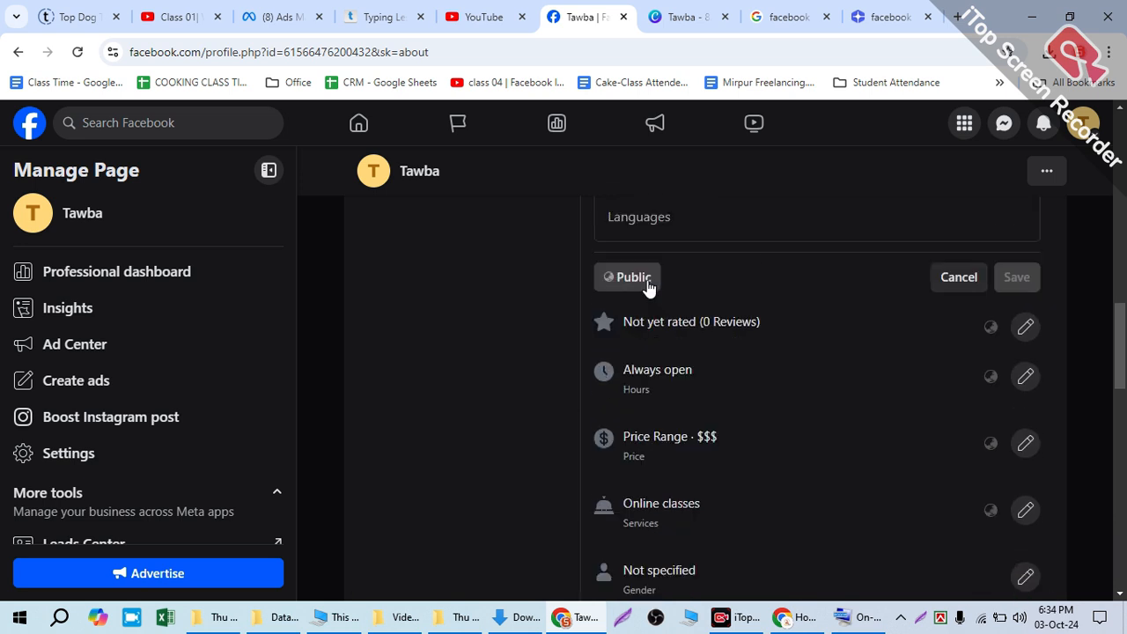
left_click(640, 212)
scroll(626, 265, "up", 2)
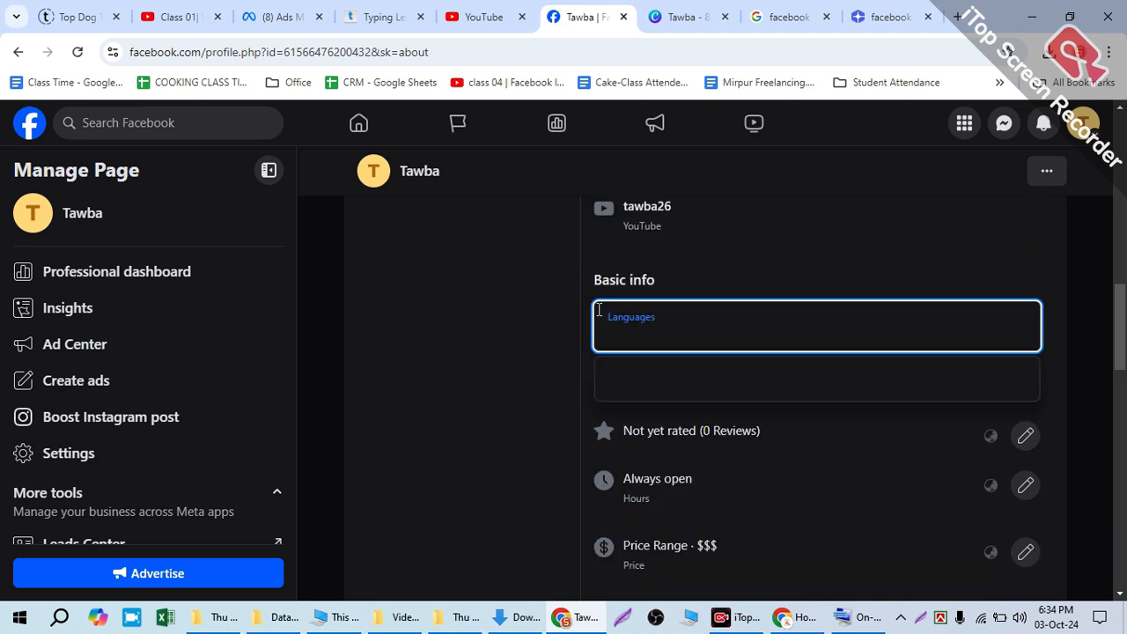
type("en")
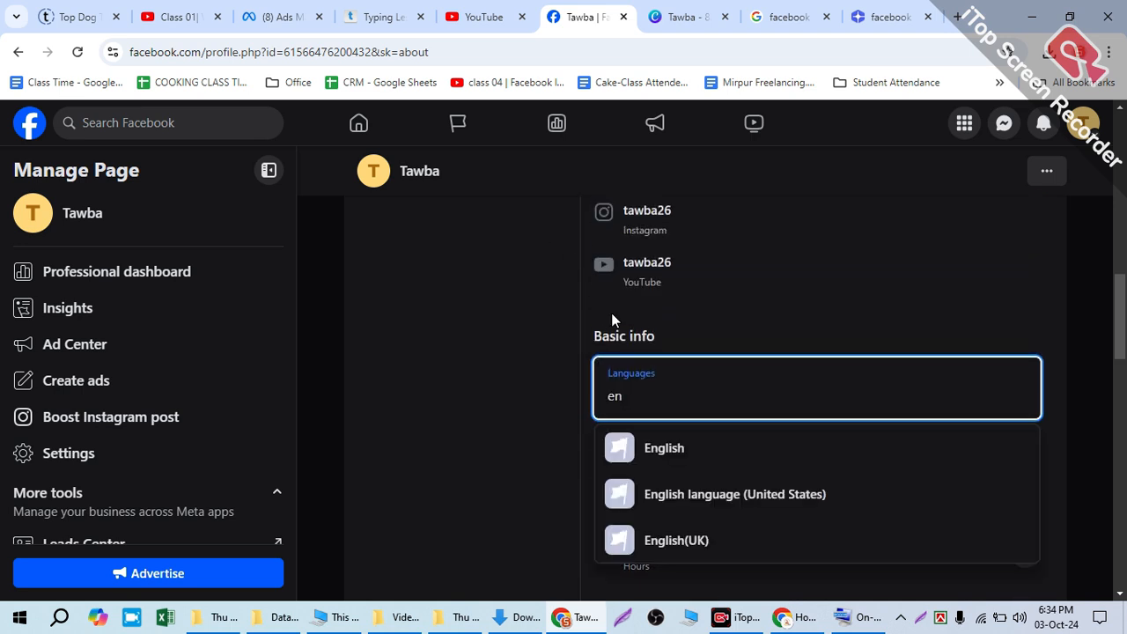
left_click(657, 449)
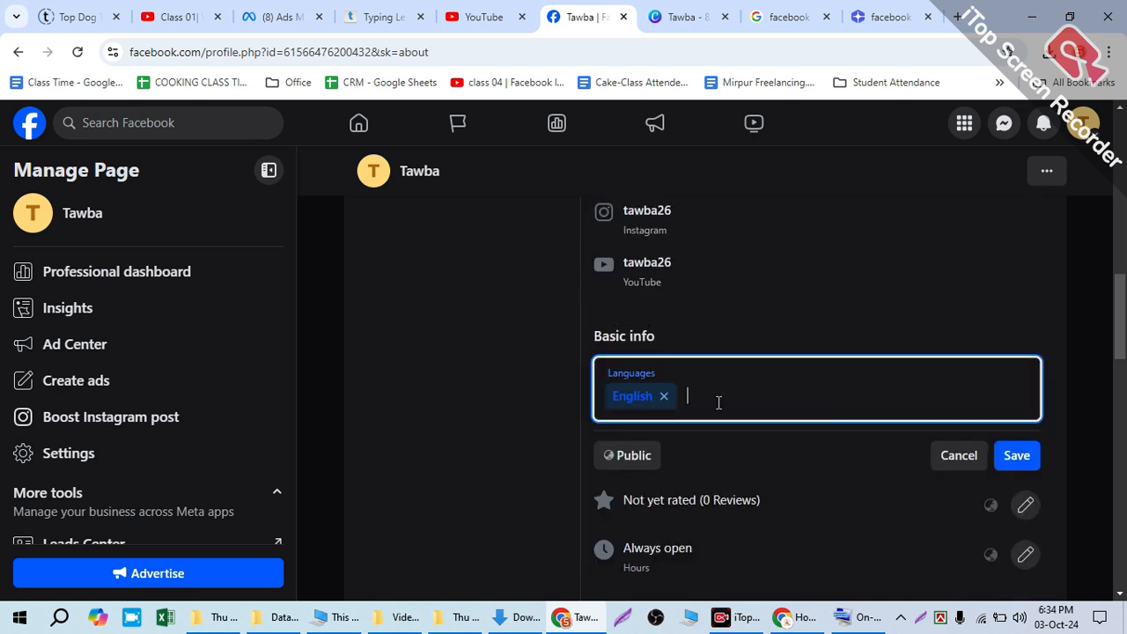
type("ben")
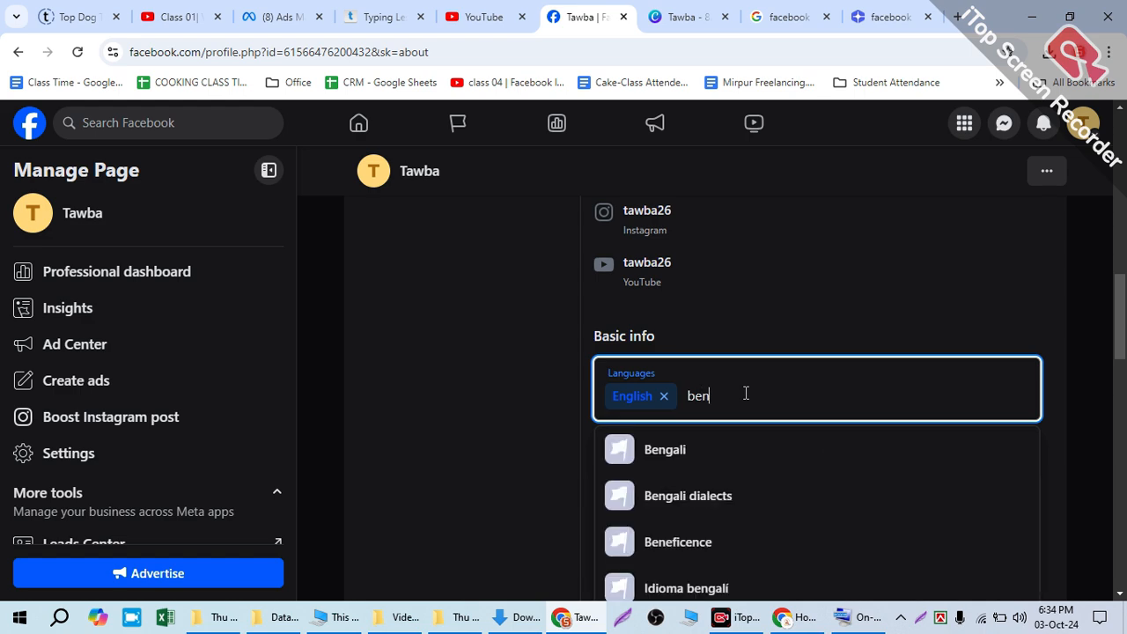
left_click(758, 444)
left_click(1016, 455)
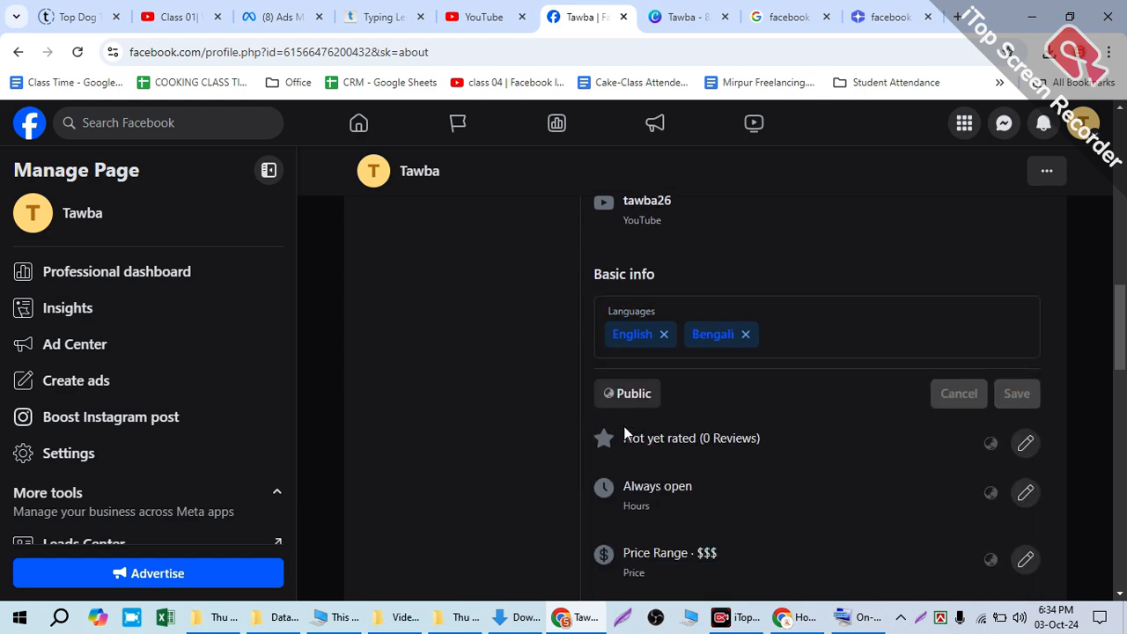
Step: Review the filled-in About details and the Followers and Photos sections of the Page
scroll(652, 432, "down", 4)
scroll(669, 440, "up", 1)
scroll(683, 443, "up", 10)
scroll(676, 437, "down", 6)
scroll(674, 439, "down", 9)
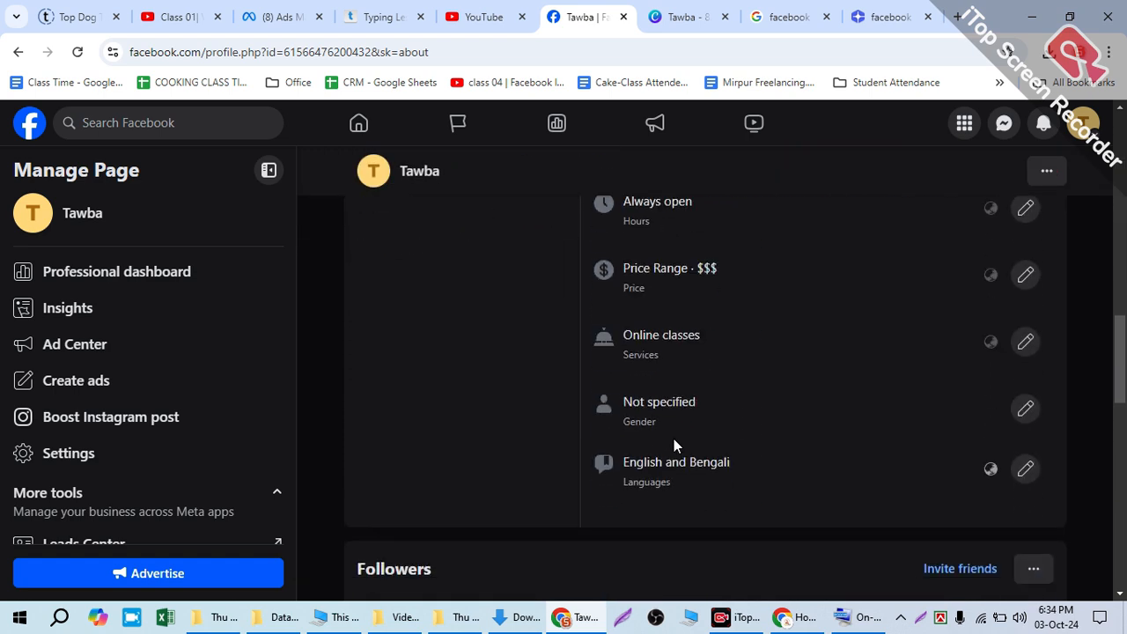
scroll(674, 436, "down", 3)
scroll(674, 436, "up", 10)
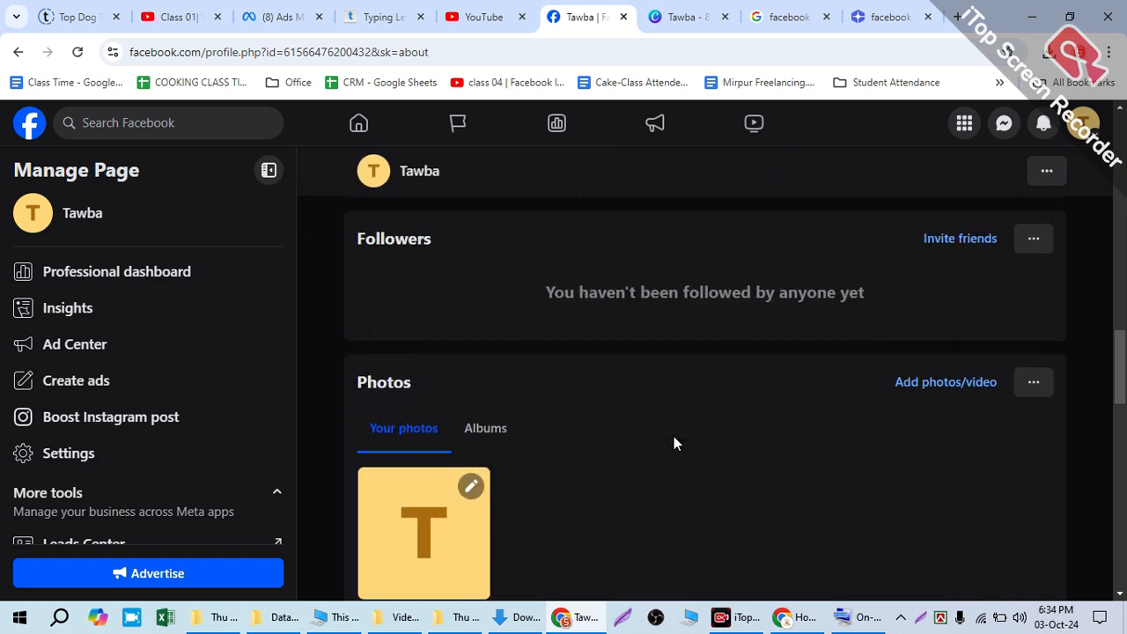
scroll(673, 434, "up", 10)
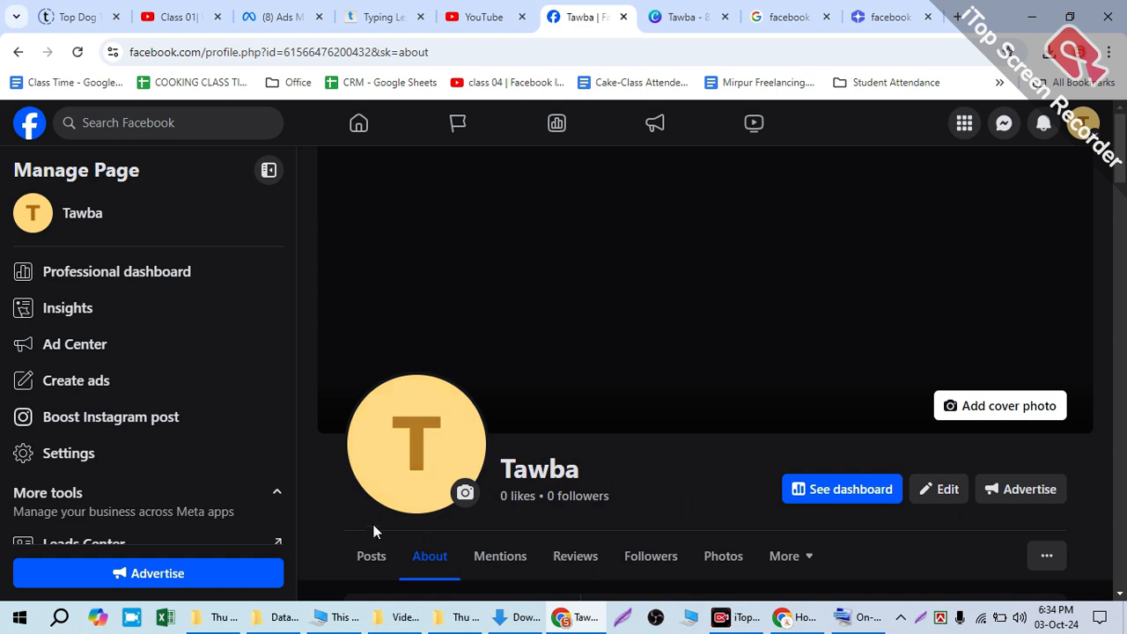
Step: Check the Page health rating among the Page's posts and view its full list of setup steps and progress
scroll(591, 471, "down", 6)
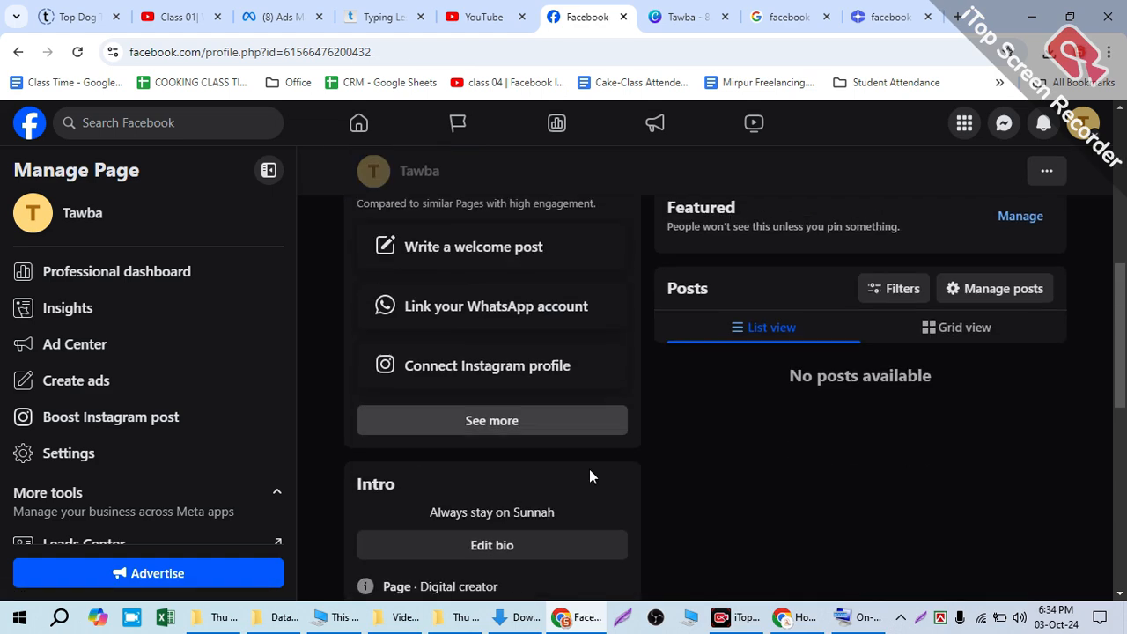
scroll(507, 388, "up", 2)
mouse_move(473, 320)
left_mouse_down()
mouse_move(401, 313)
mouse_move(484, 326)
mouse_move(436, 319)
left_mouse_up()
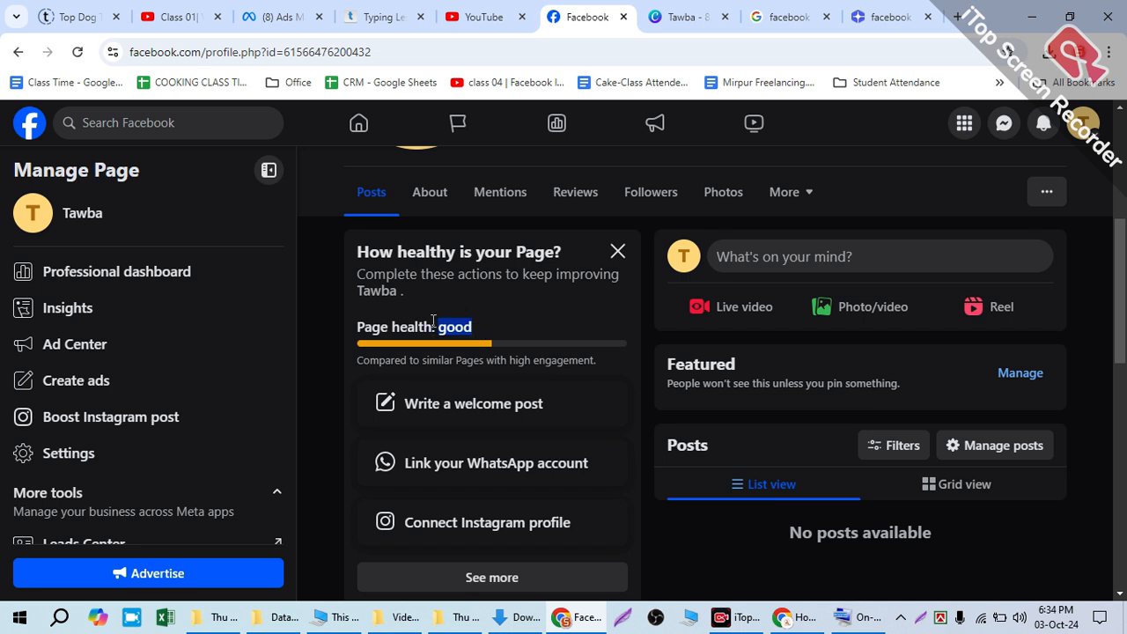
scroll(511, 454, "down", 1)
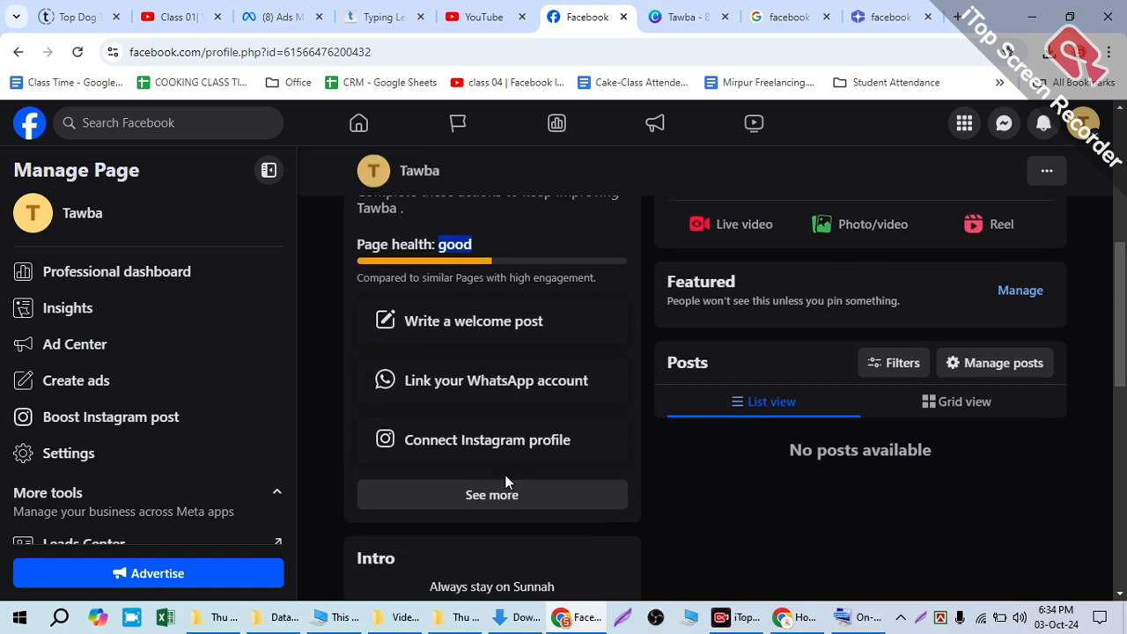
left_click(498, 496)
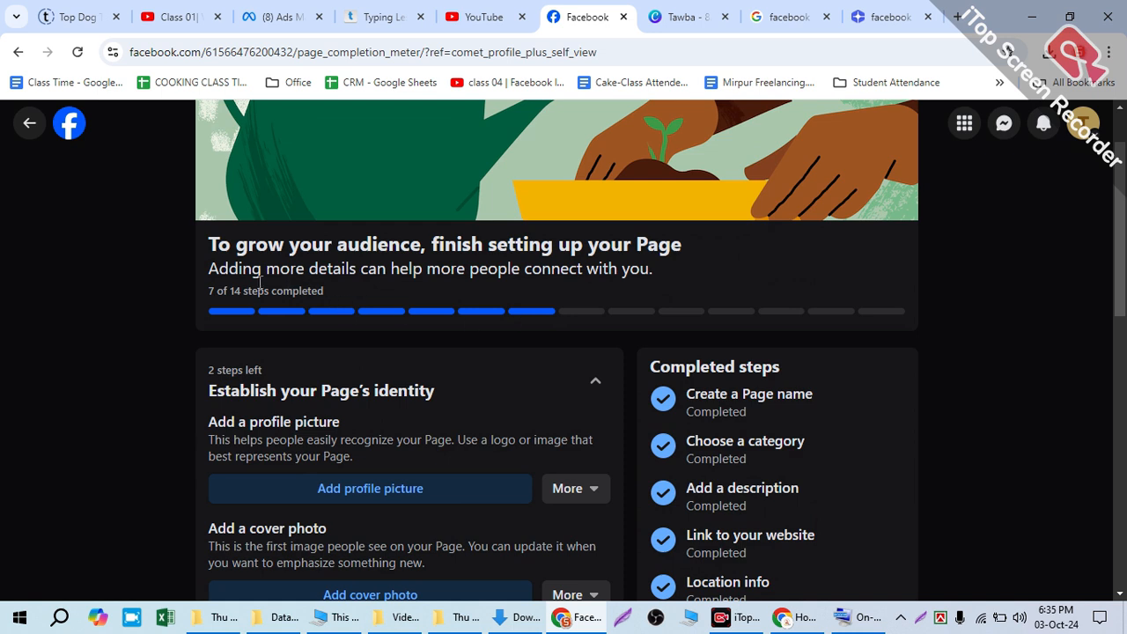
double_click(236, 289)
scroll(584, 411, "down", 1)
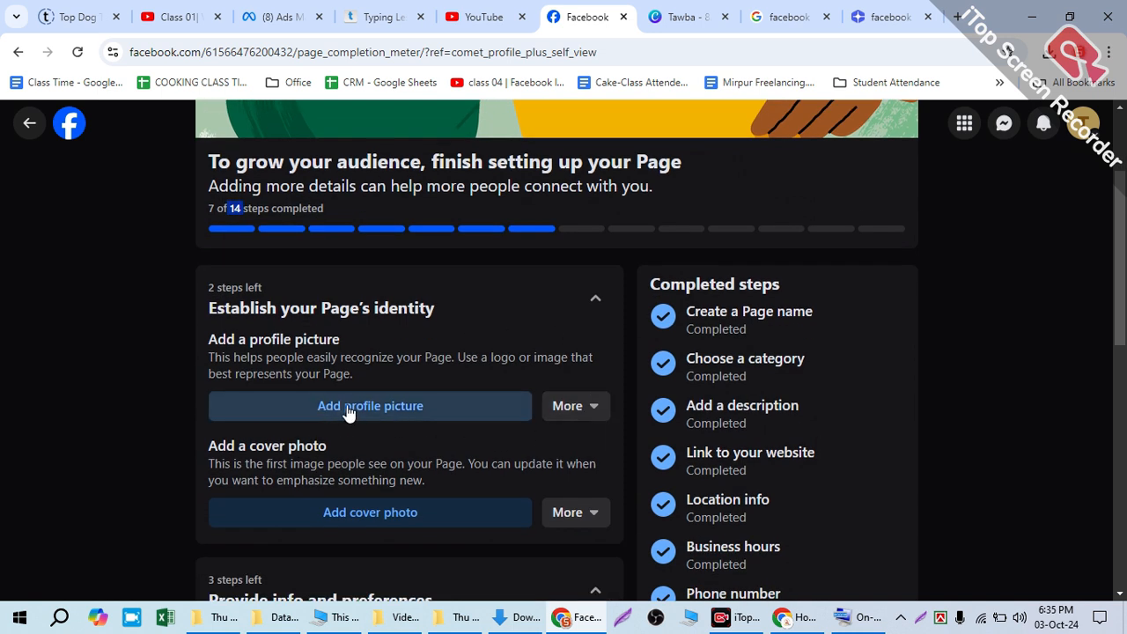
left_click(375, 409)
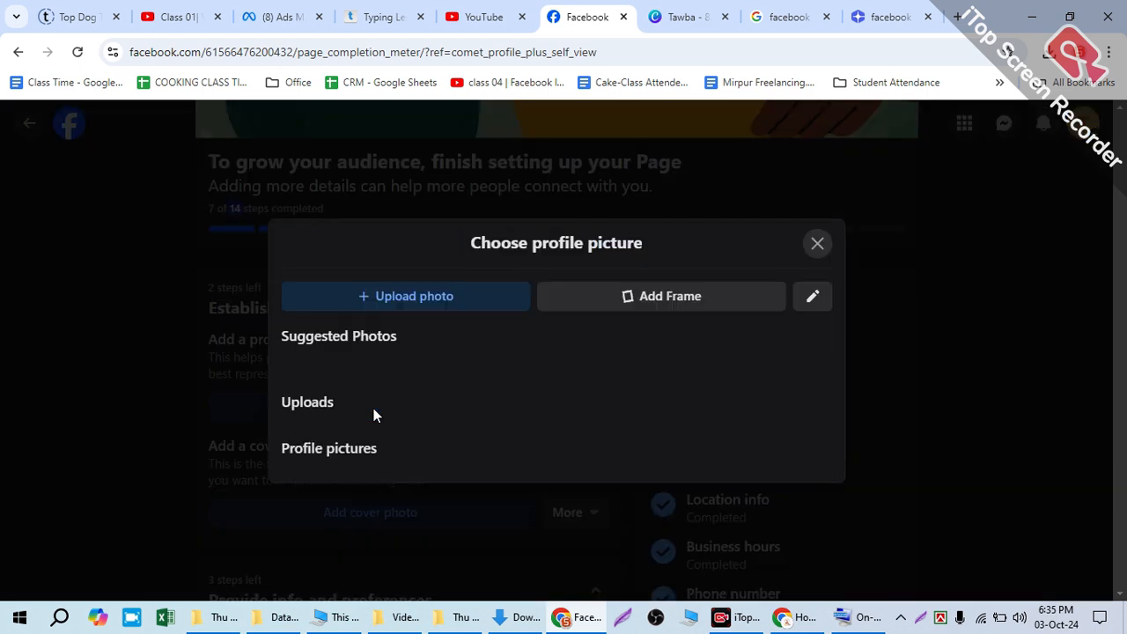
left_click(438, 236)
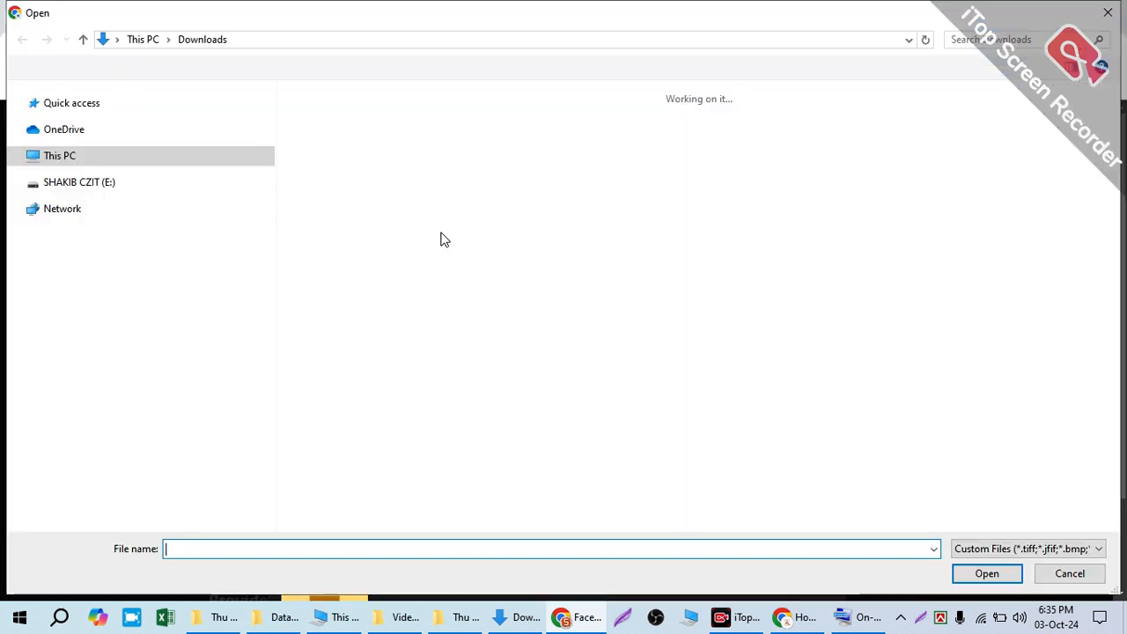
left_click(334, 194)
left_click(432, 159)
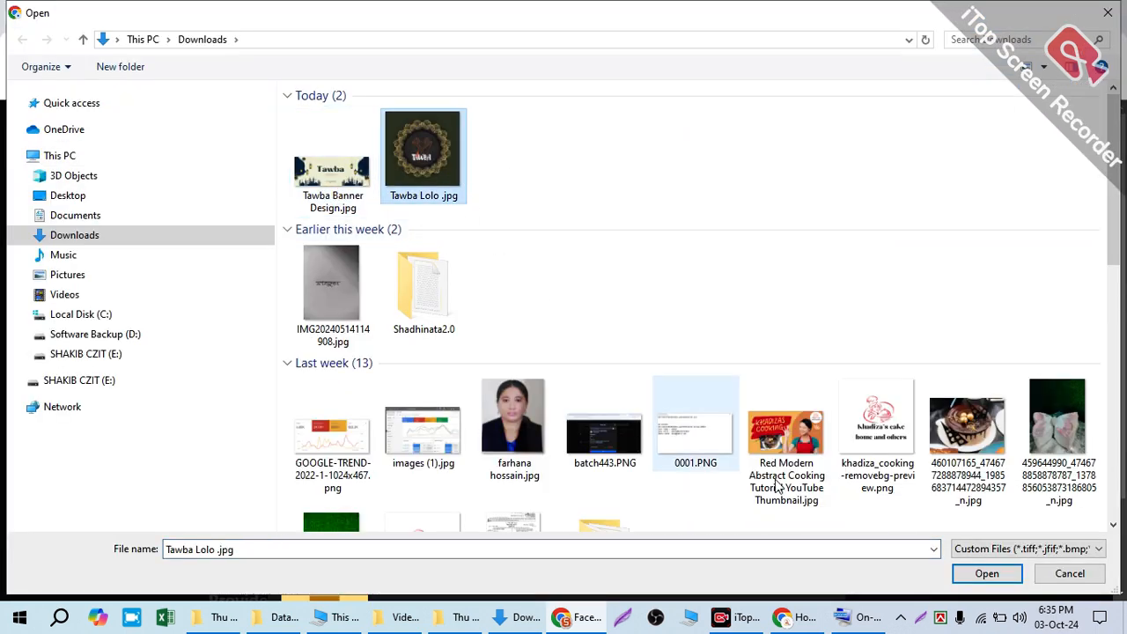
left_click(984, 573)
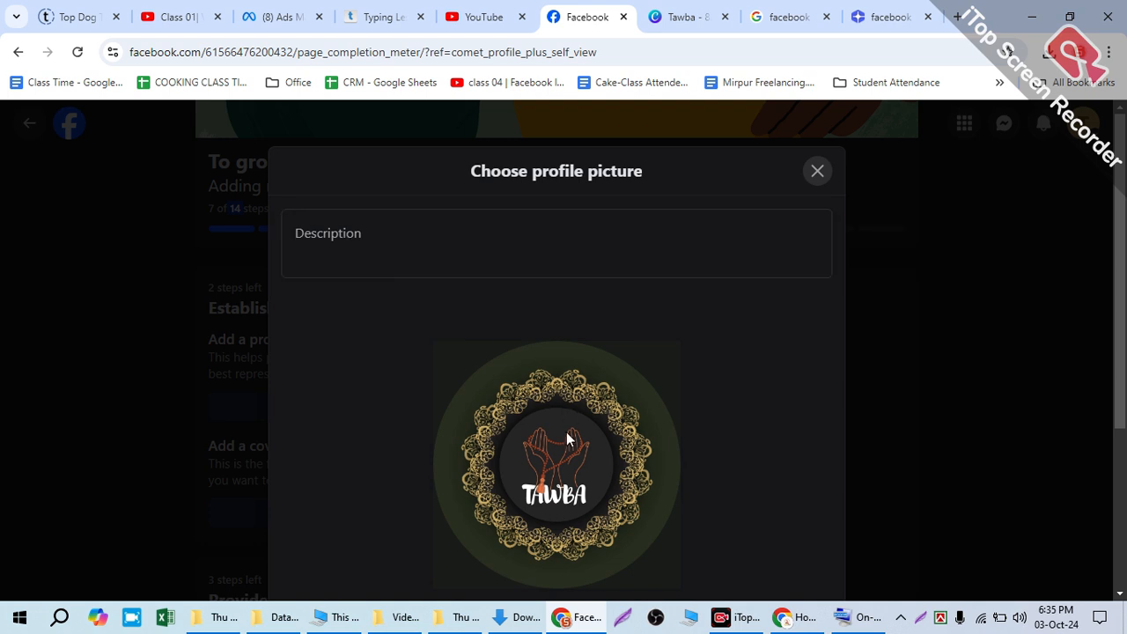
Step: Enlarge the logo slightly so its gold ornament fills the circular crop, and save the profile picture
scroll(566, 439, "down", 2)
left_click_drag(400, 491, 441, 498)
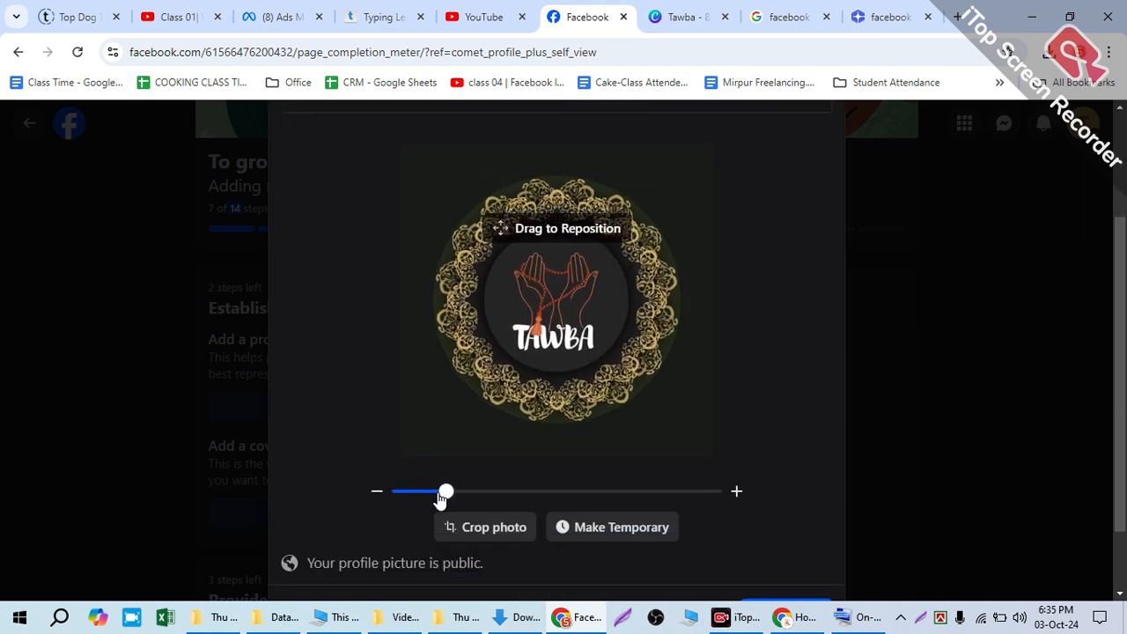
scroll(629, 536, "down", 2)
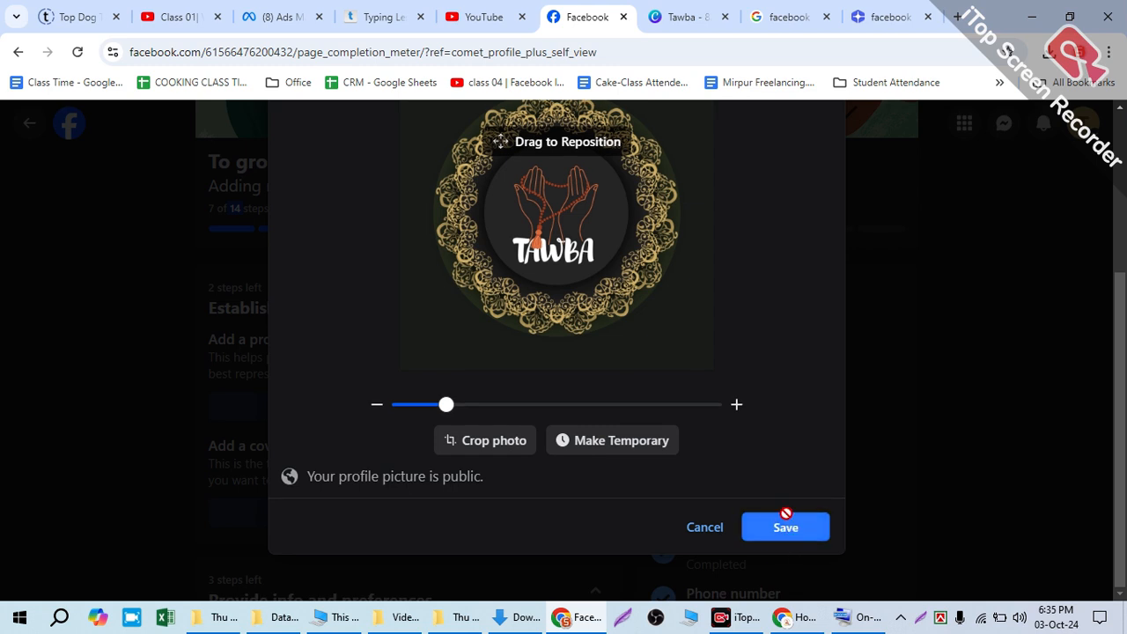
left_click(785, 527)
Step: Reopen the full list of Page setup steps from the Page health section and find the cover photo task
scroll(851, 471, "up", 1)
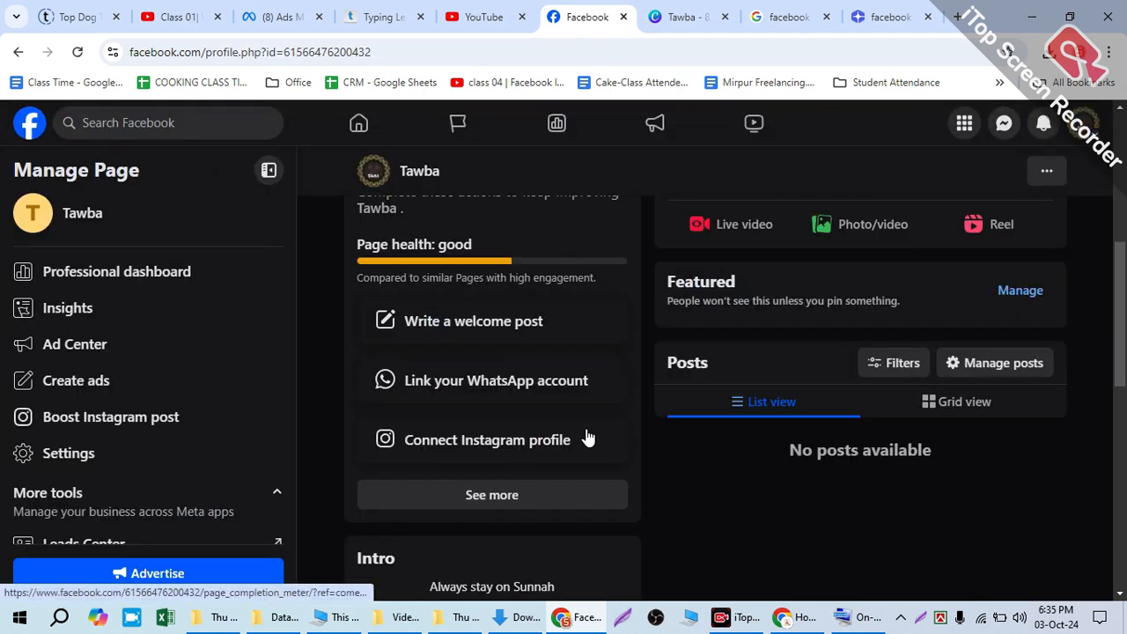
scroll(418, 346, "up", 1)
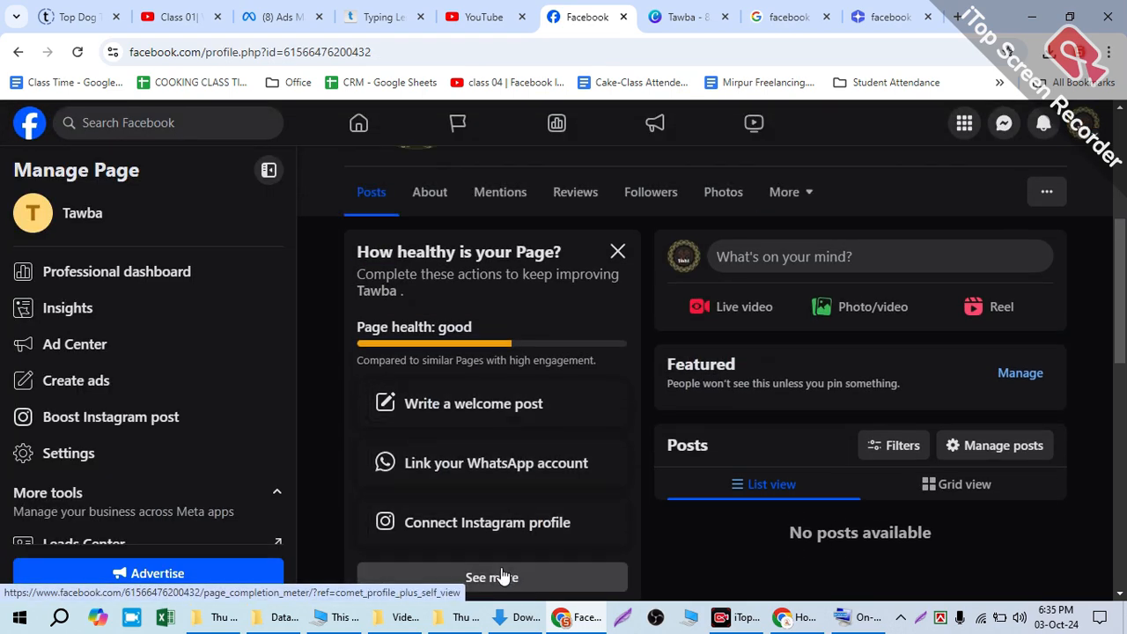
left_click(503, 576)
scroll(434, 348, "down", 4)
left_click(402, 243)
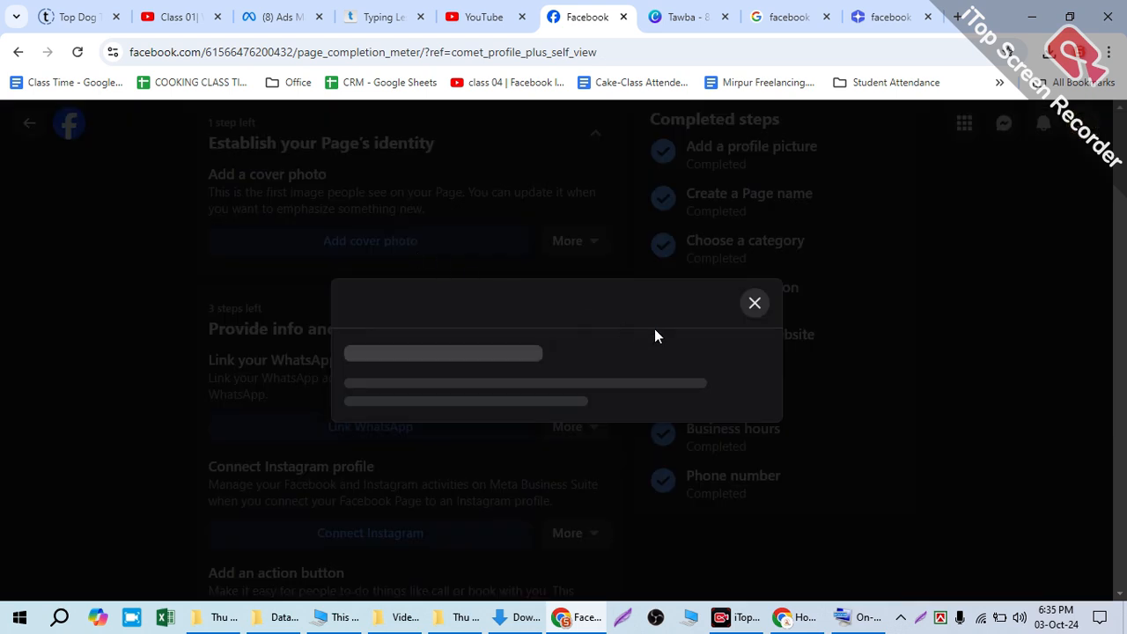
left_click(438, 411)
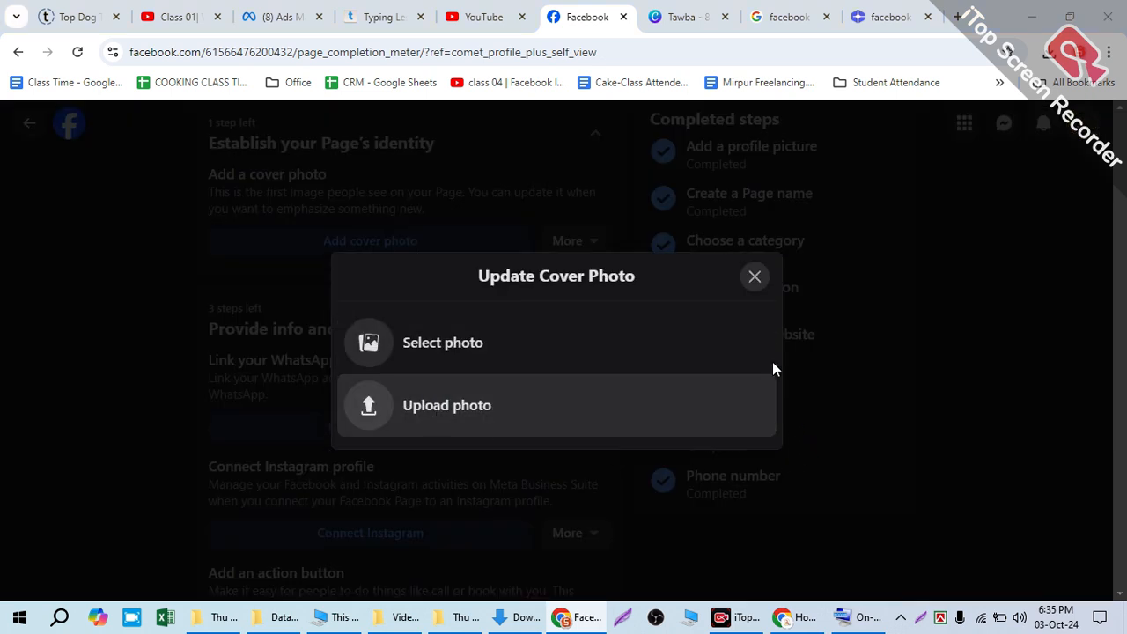
double_click(401, 163)
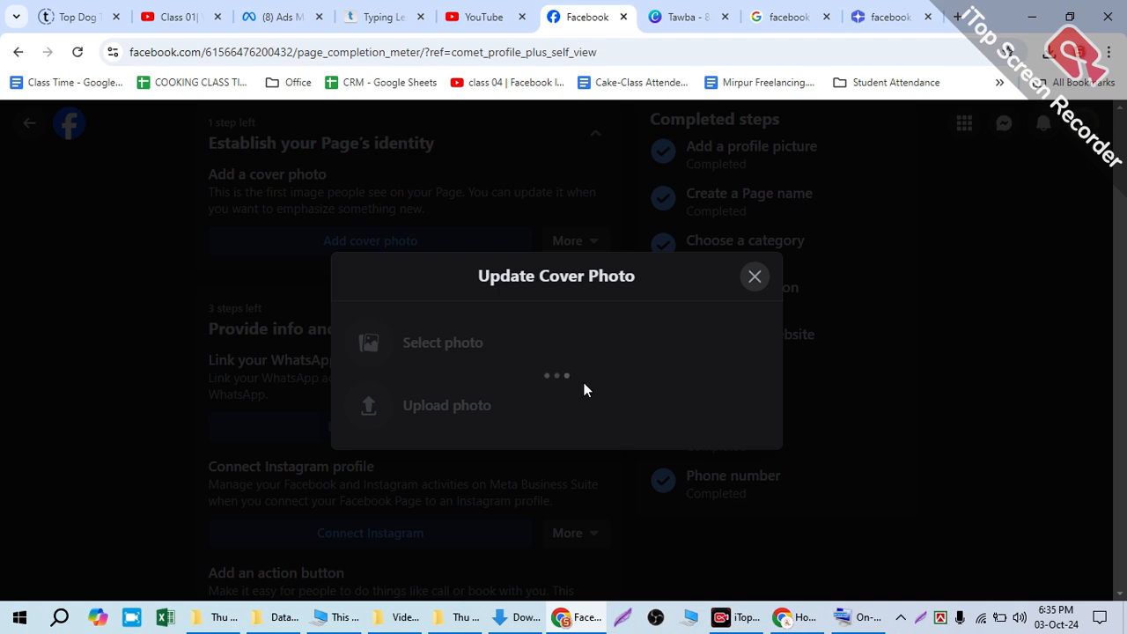
left_click(632, 480)
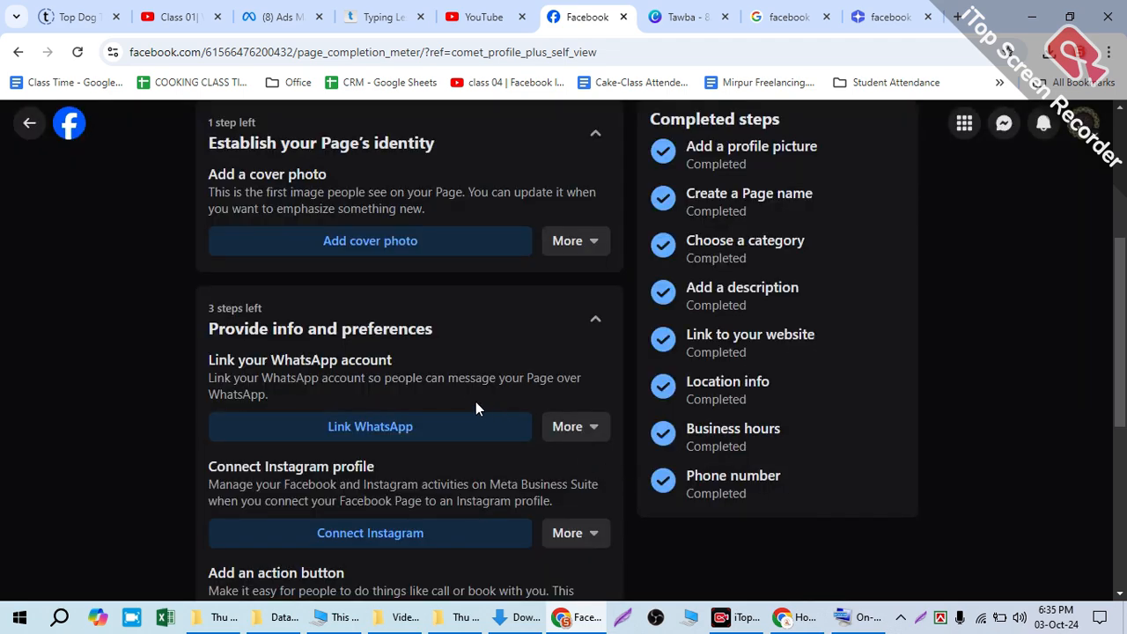
Step: Upload Tawba Banner Design.jpg from Downloads as the Page's cover photo and save it
left_click(385, 240)
left_click(447, 399)
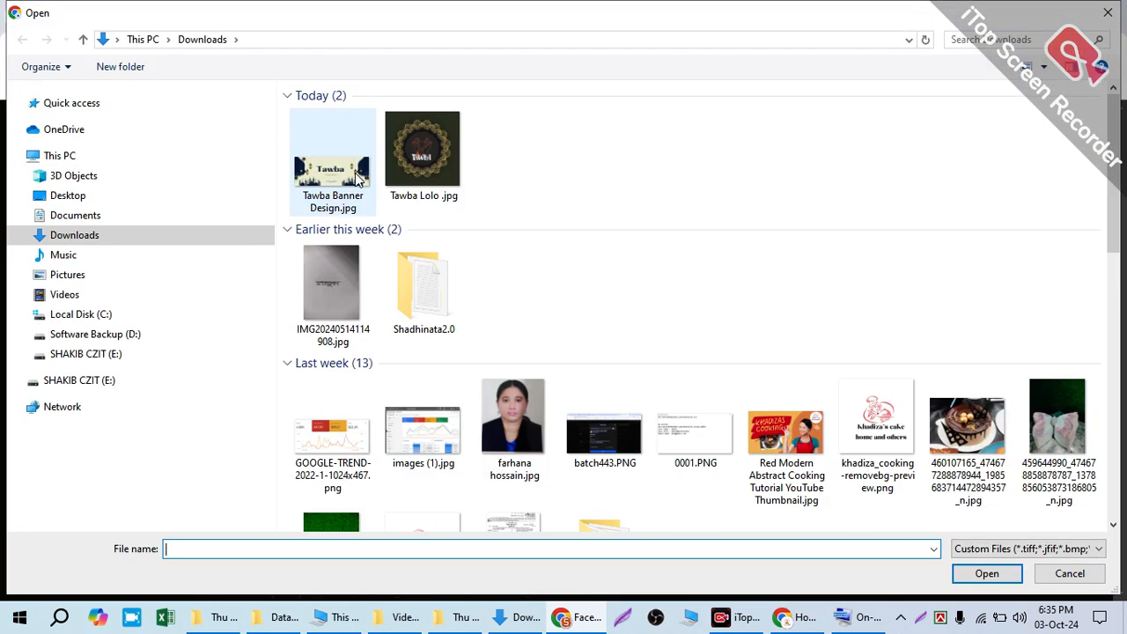
left_click(357, 176)
left_click(974, 576)
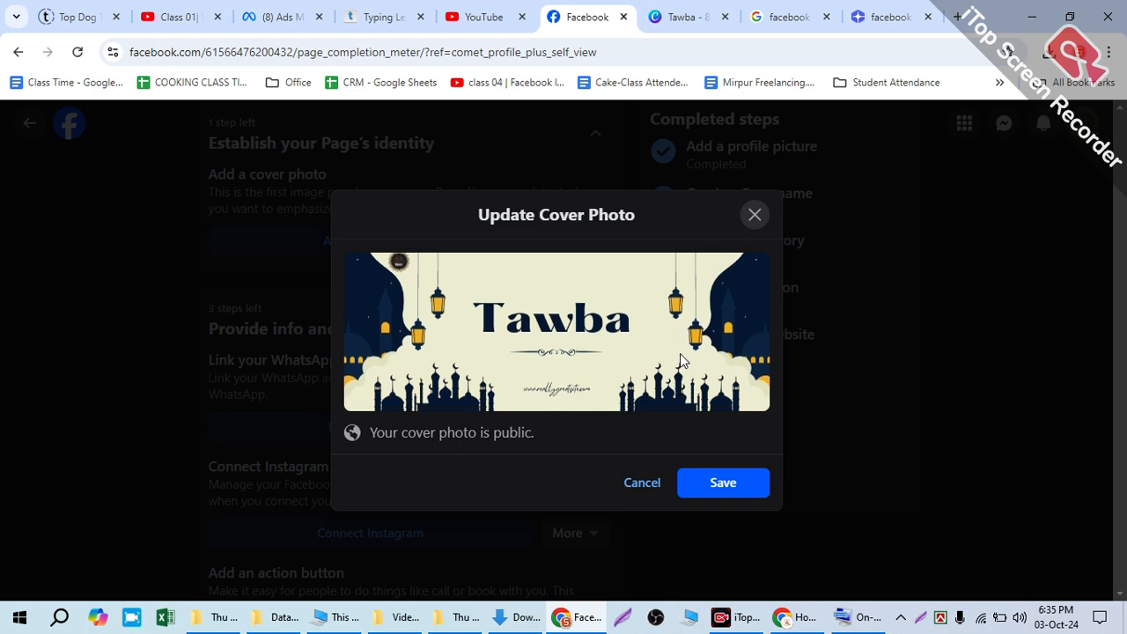
left_click(724, 484)
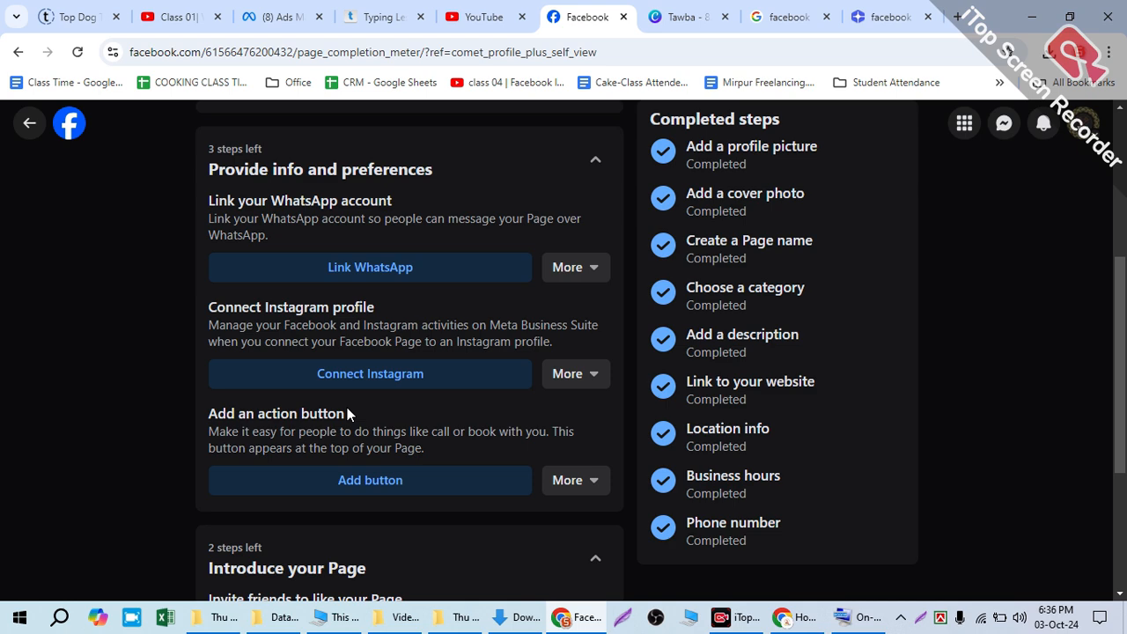
Step: Add a Send message action button to the Page from its setup list and save it
scroll(355, 415, "up", 2)
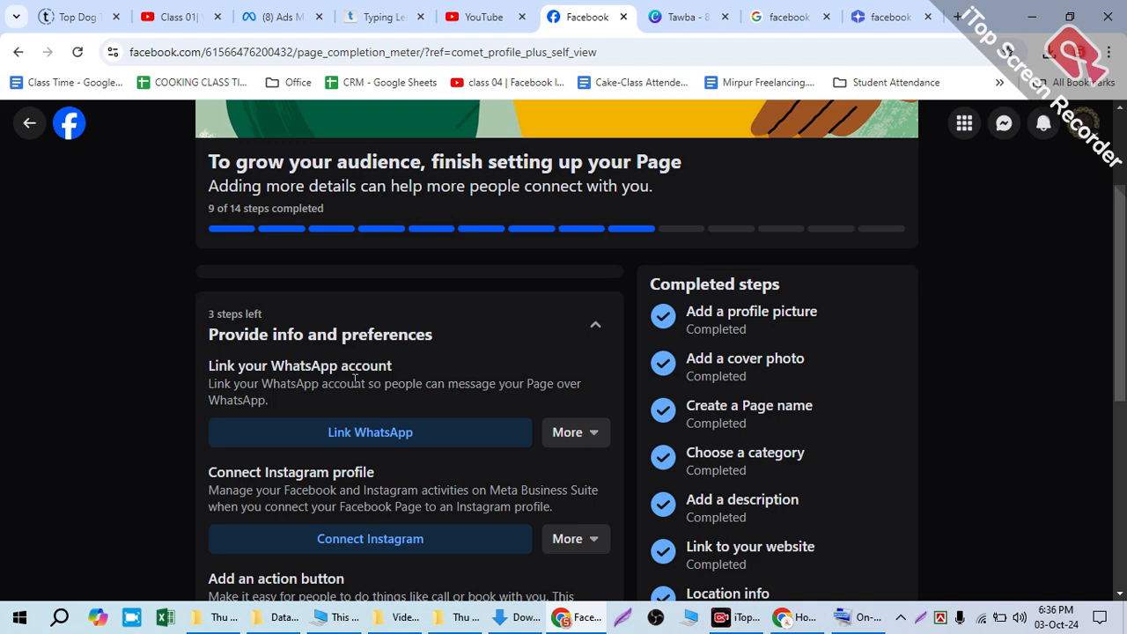
scroll(355, 382, "down", 3)
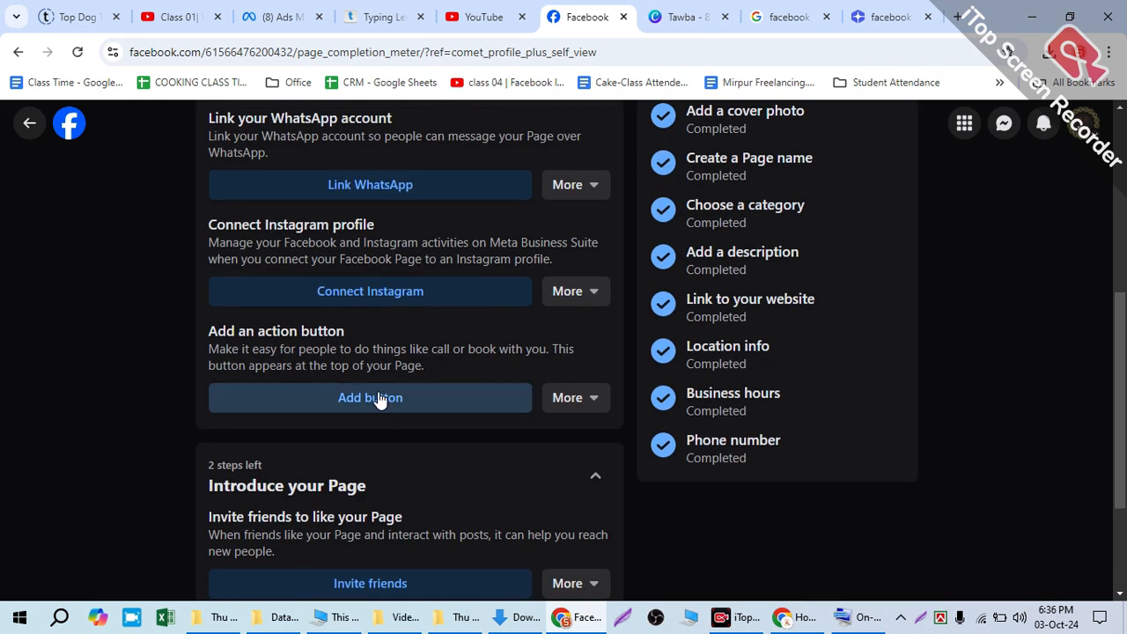
left_click(422, 402)
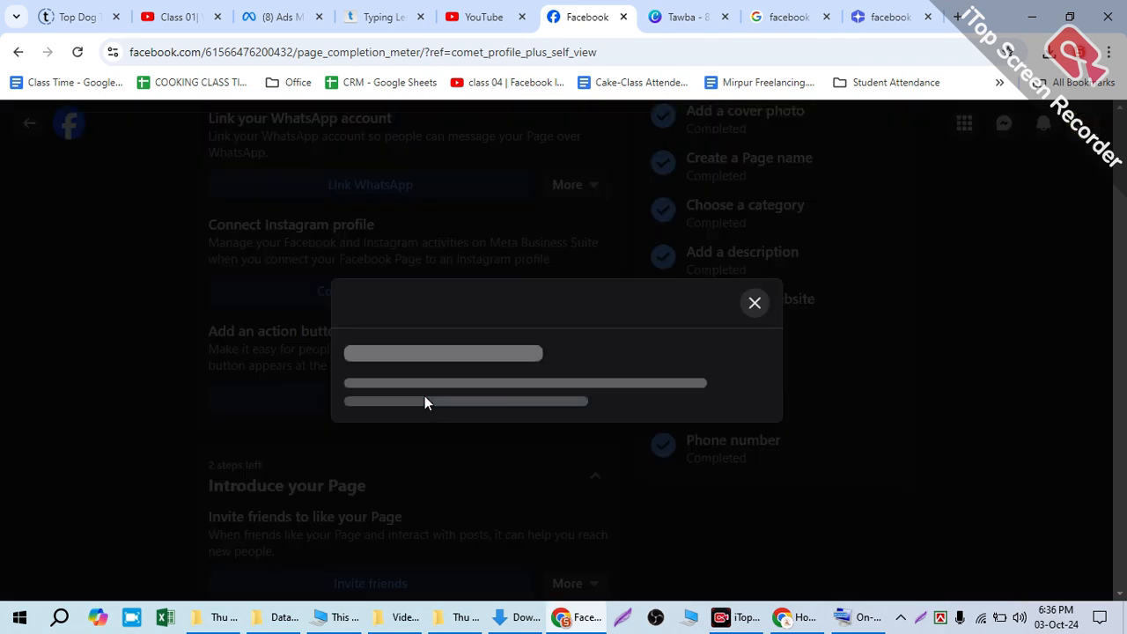
left_click(614, 503)
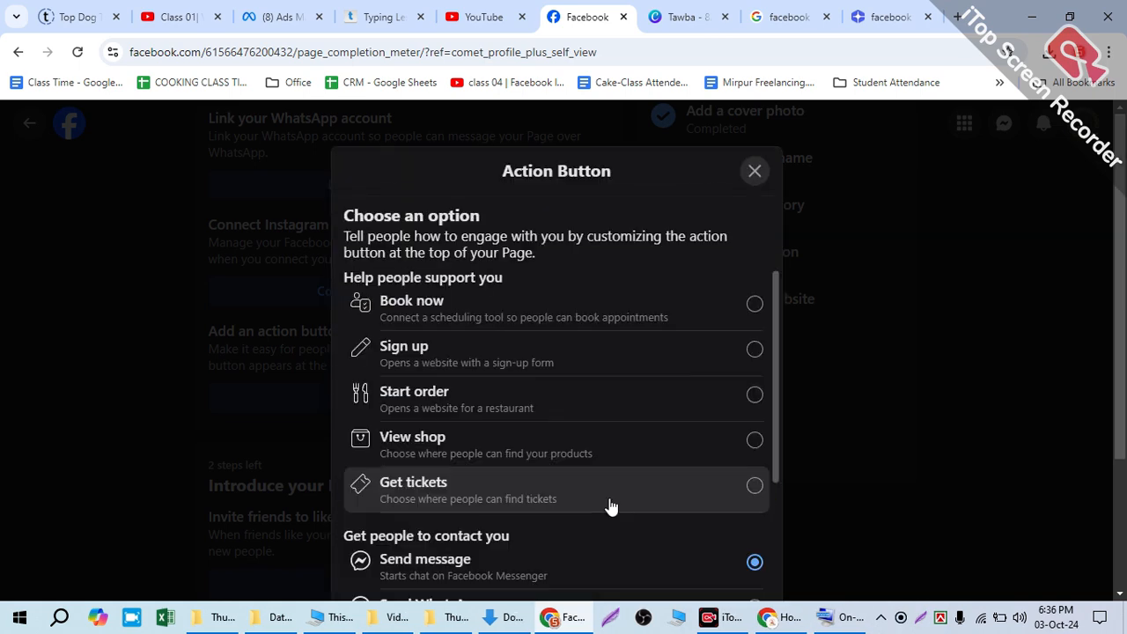
scroll(440, 423, "down", 2)
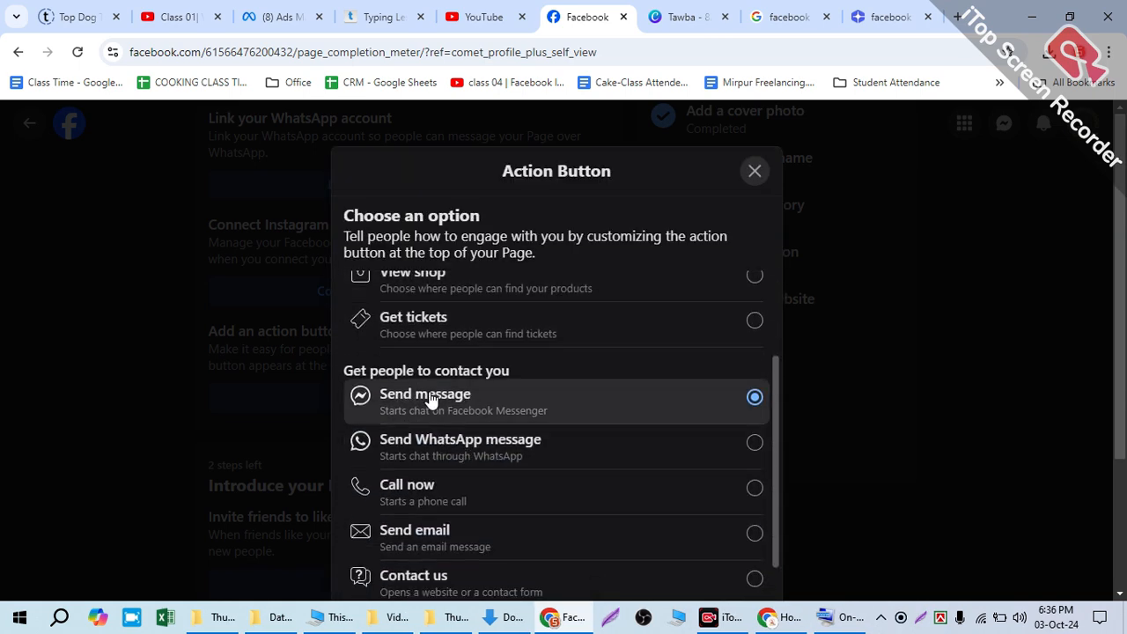
scroll(693, 424, "down", 2)
scroll(691, 452, "down", 2)
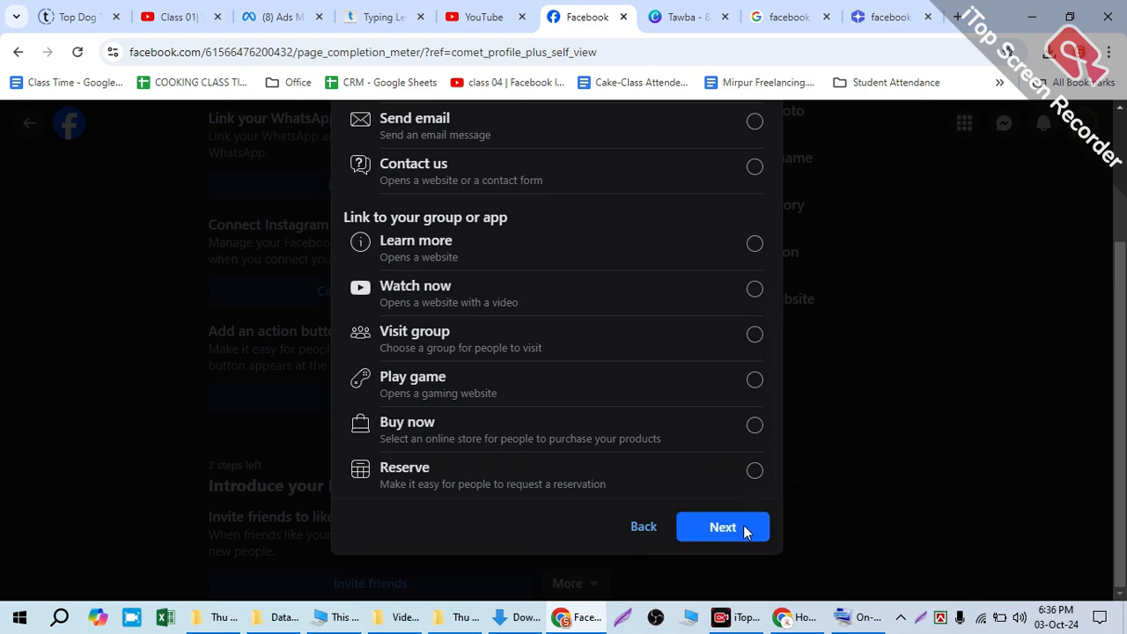
left_click(737, 531)
left_click(721, 508)
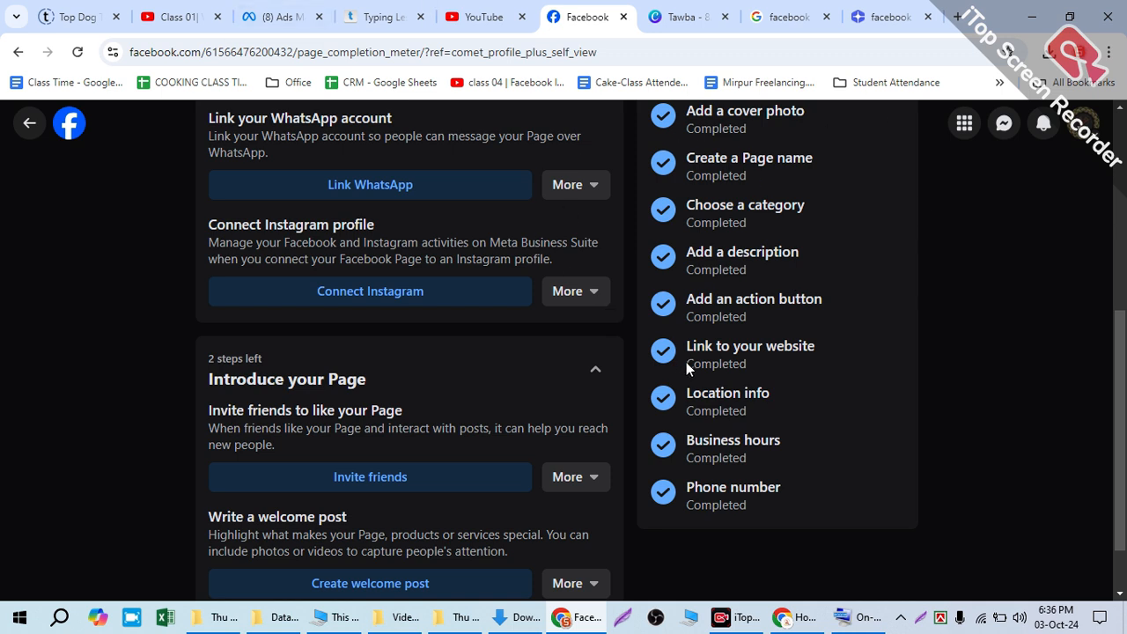
Step: Review the Page's setup progress and the remaining tasks, down to the welcome post
scroll(686, 362, "down", 2)
scroll(608, 423, "up", 6)
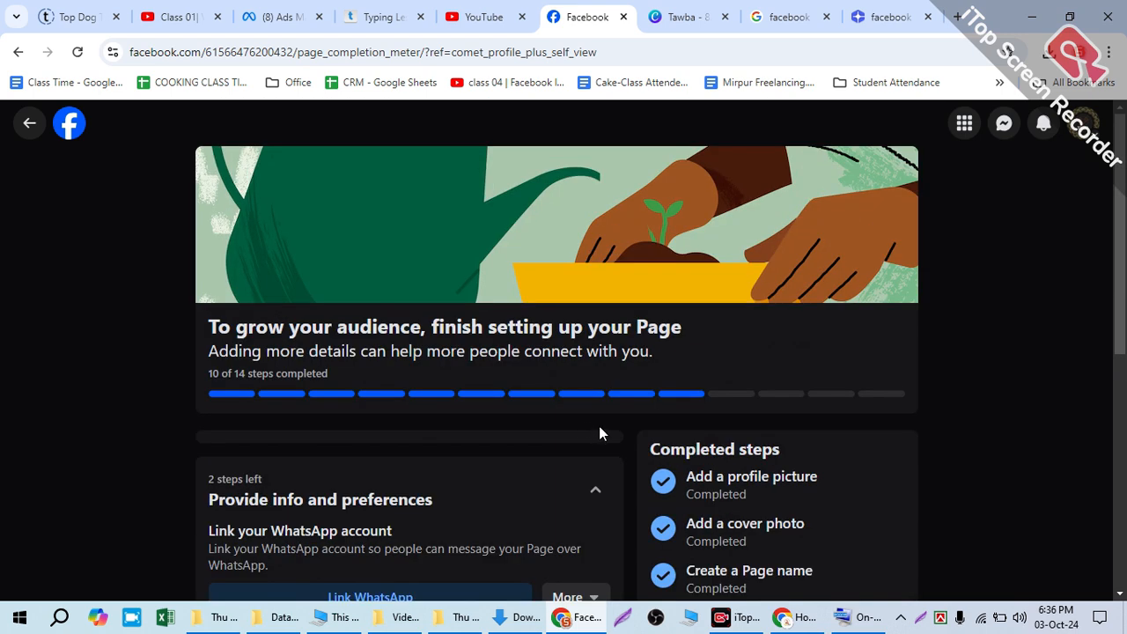
scroll(364, 405, "down", 3)
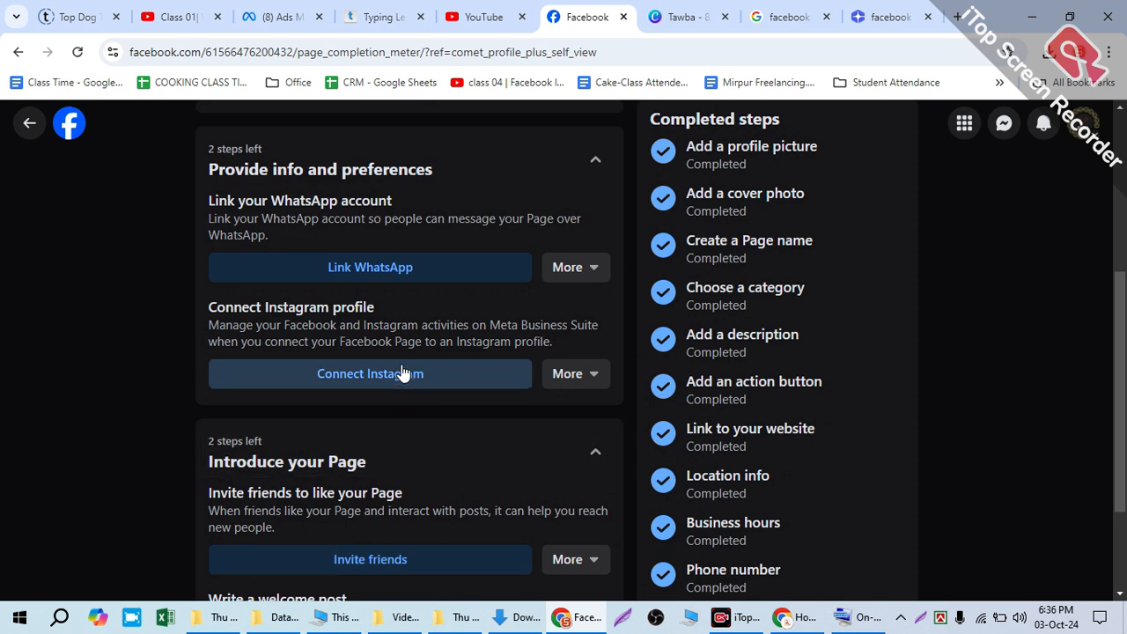
scroll(458, 414, "down", 2)
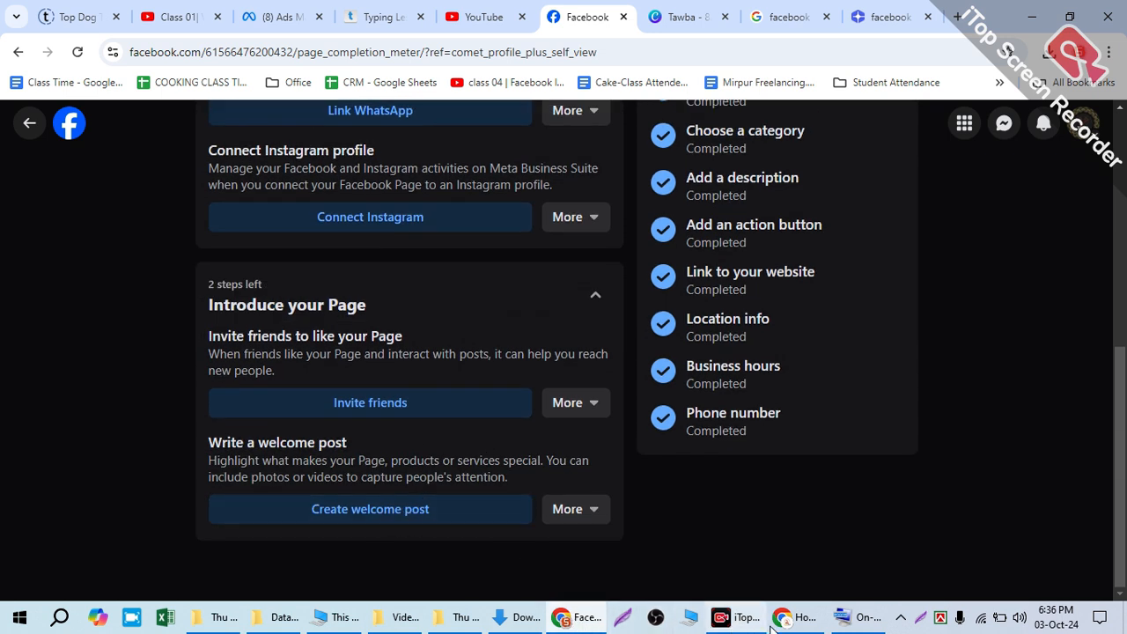
Step: Switch to Canva and leave the Tawba cover design for the template library
left_click(560, 620)
left_click(560, 621)
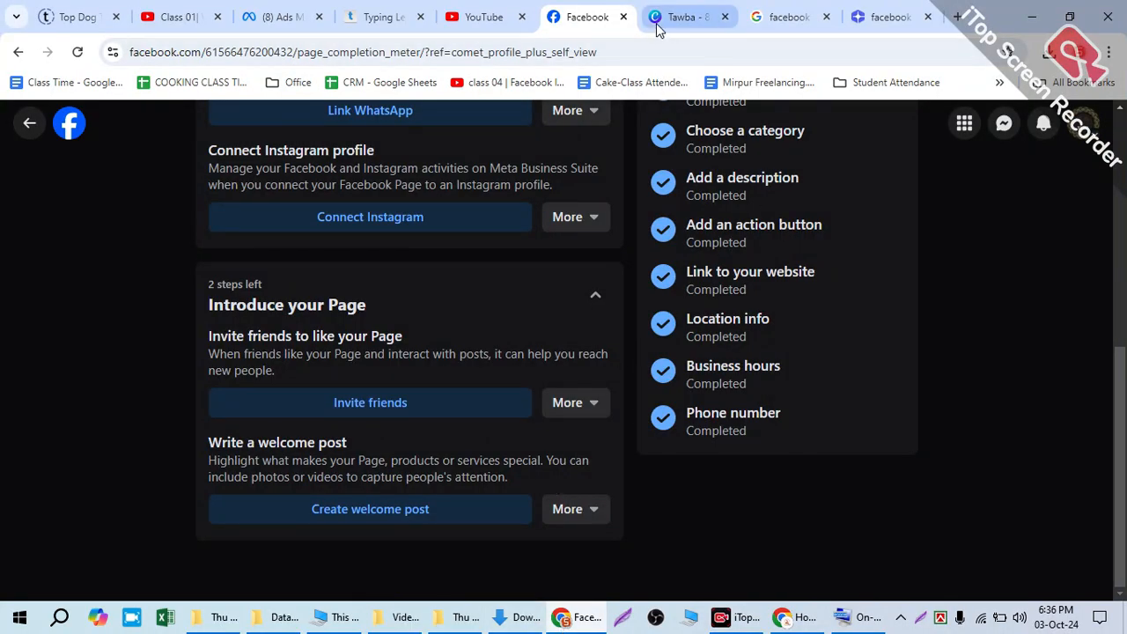
left_click(683, 17)
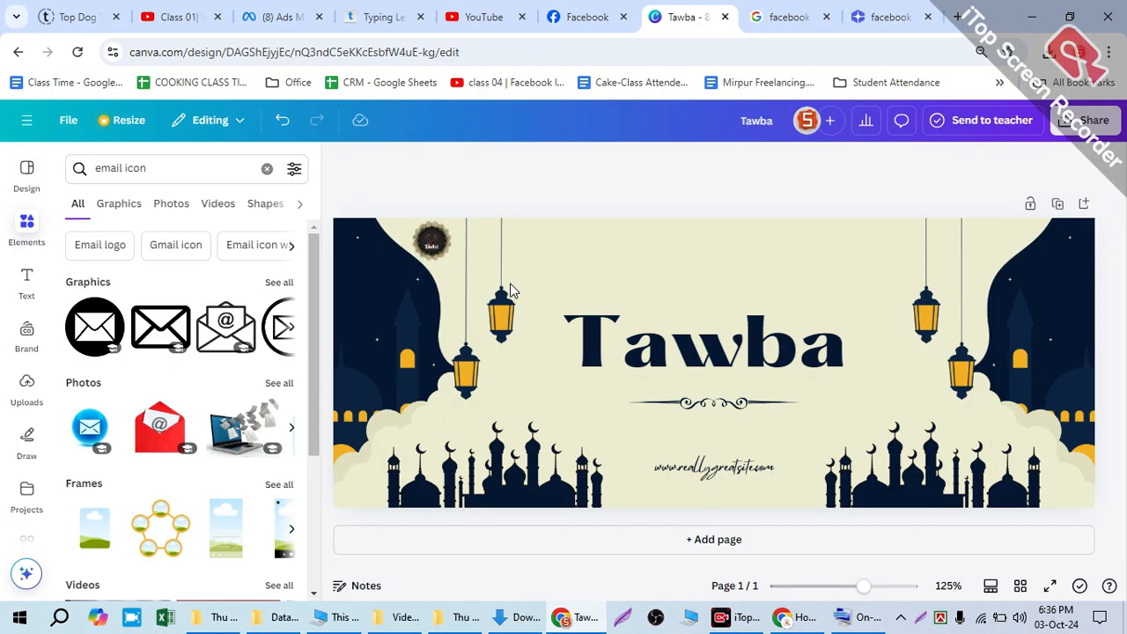
left_click(12, 176)
left_click(26, 120)
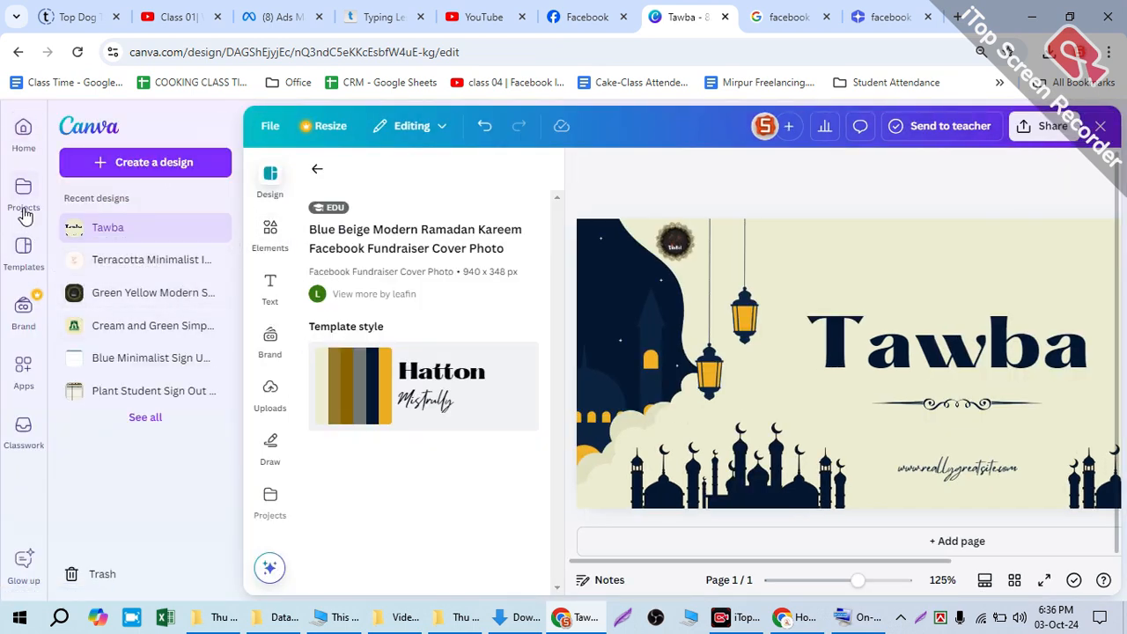
left_click(23, 260)
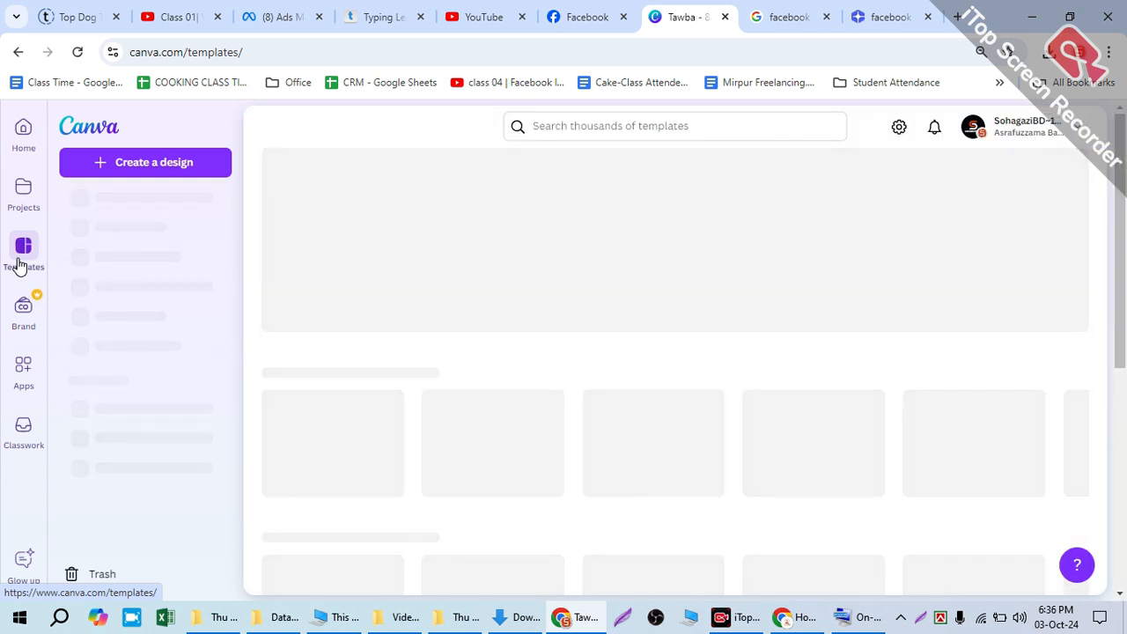
Step: Search the Canva template library for "welcome post for islamic page"
left_click(555, 122)
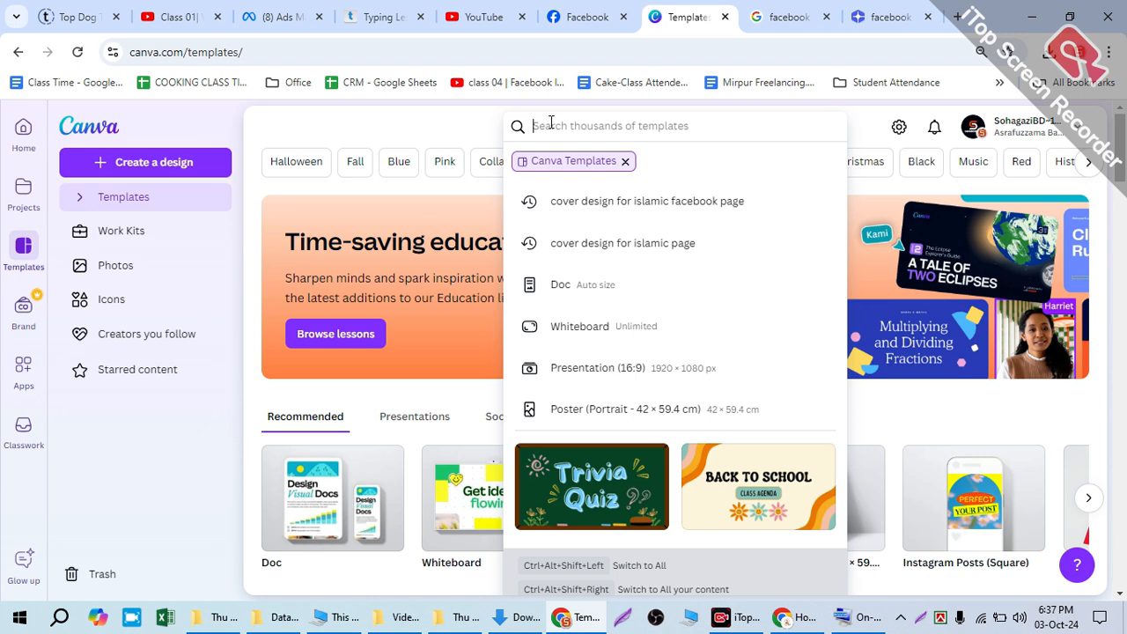
type("welcom")
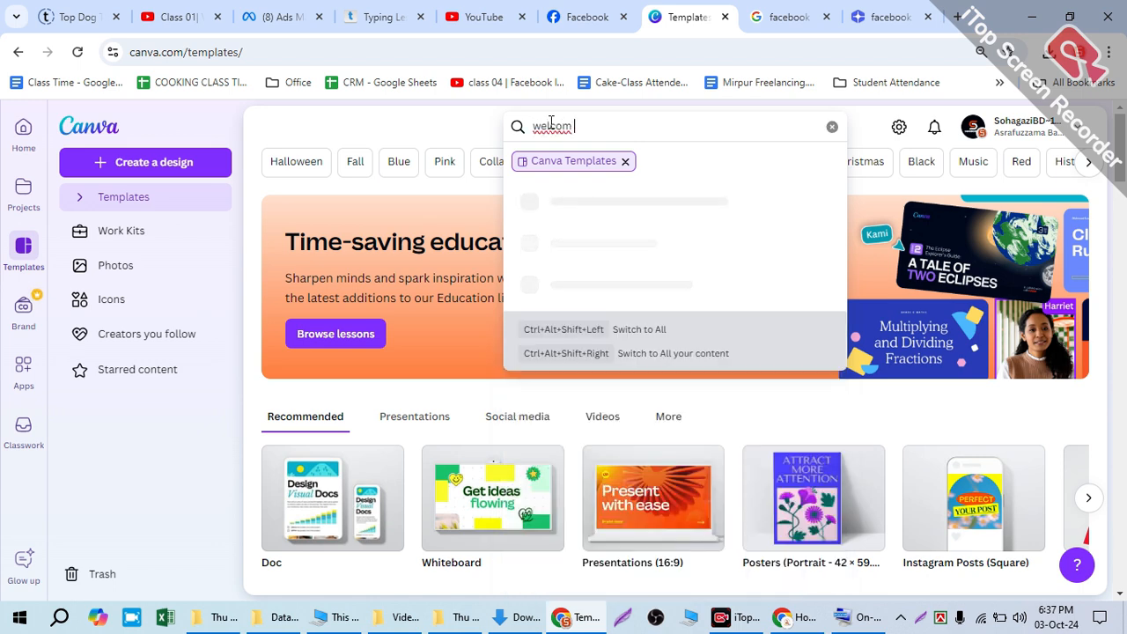
type("e post")
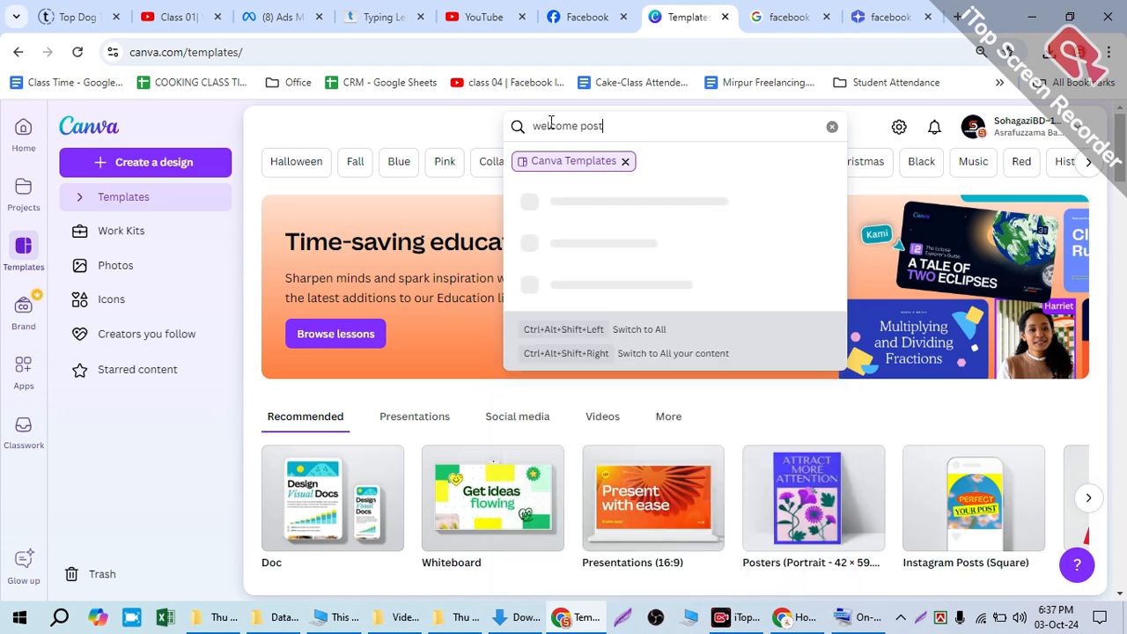
type(" for i")
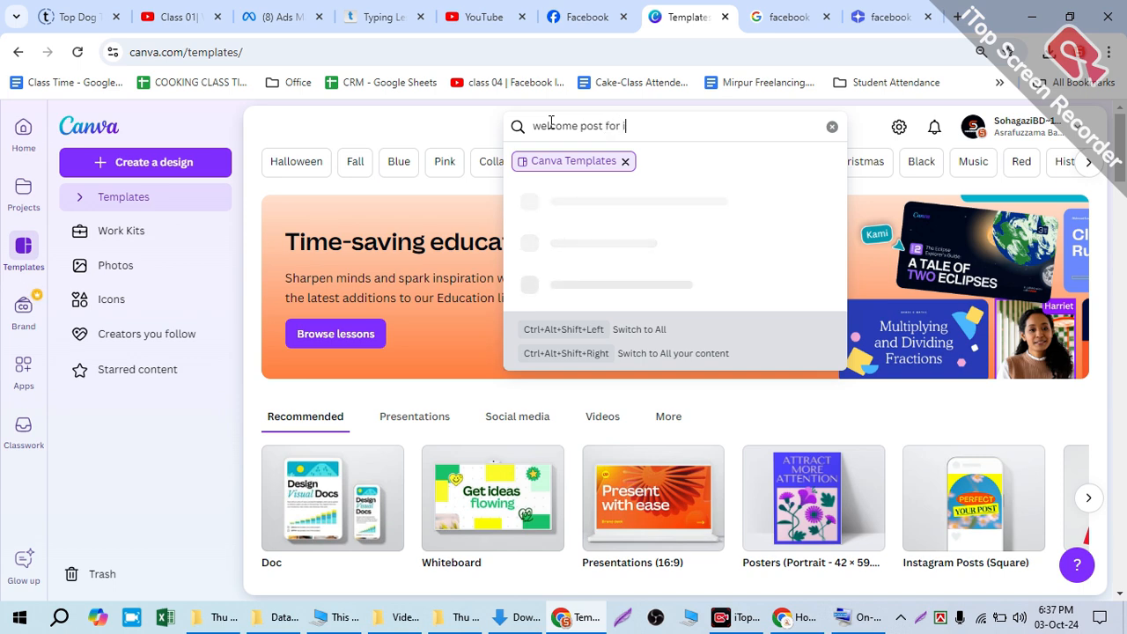
type("slamic page")
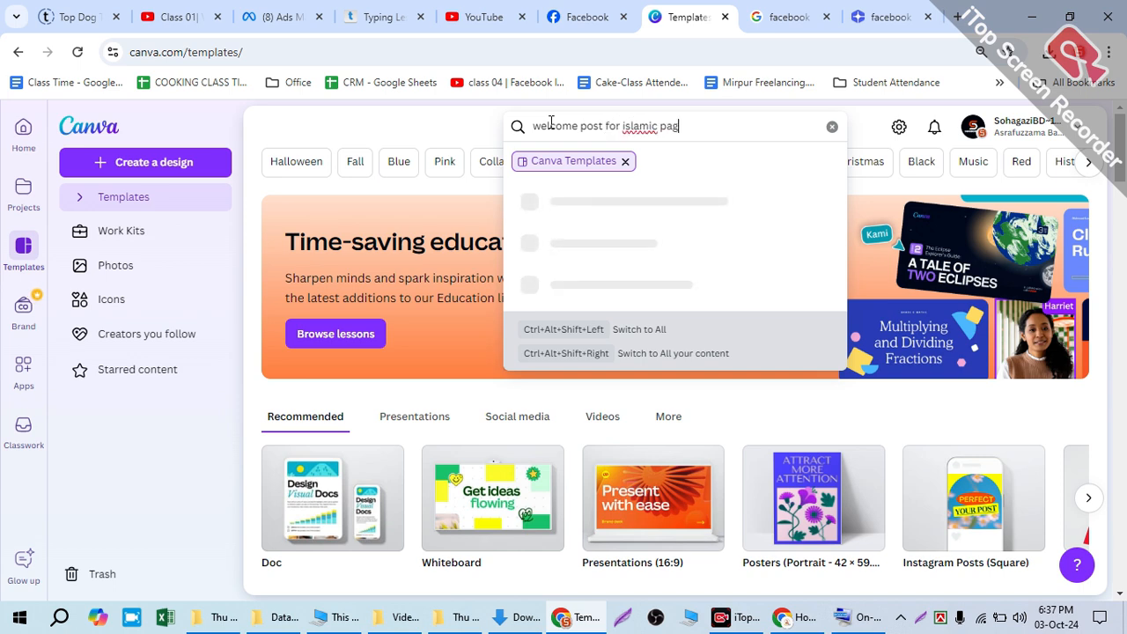
key("Return")
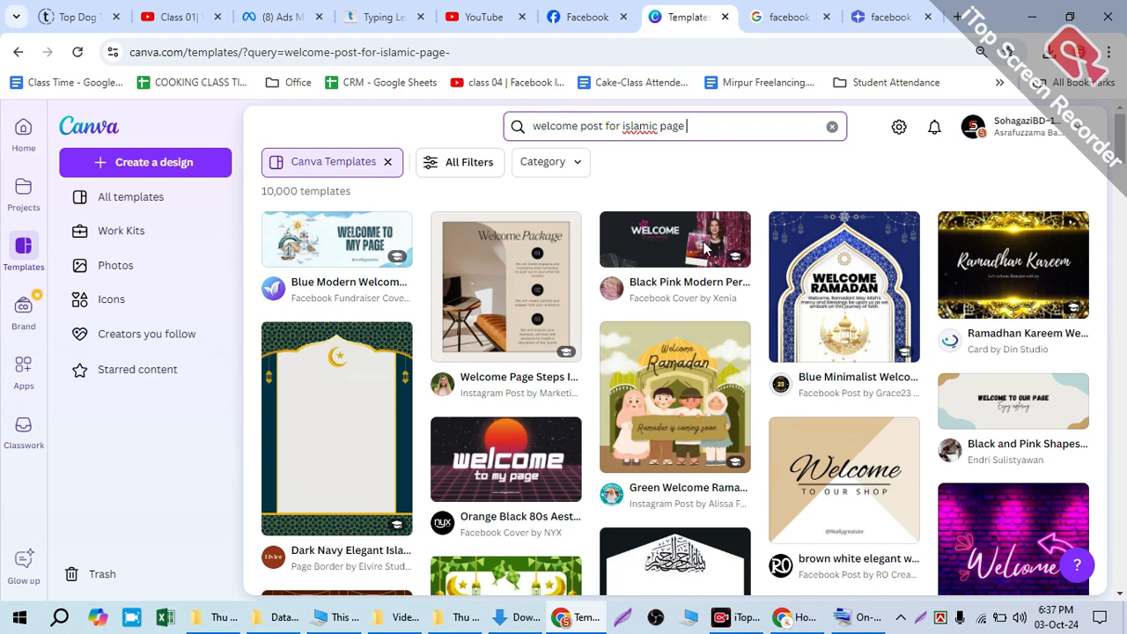
Step: Browse the template results and open the Navy Blue Yellow Typographic Welcome Ramadan Instagram Post for customizing
scroll(705, 249, "down", 5)
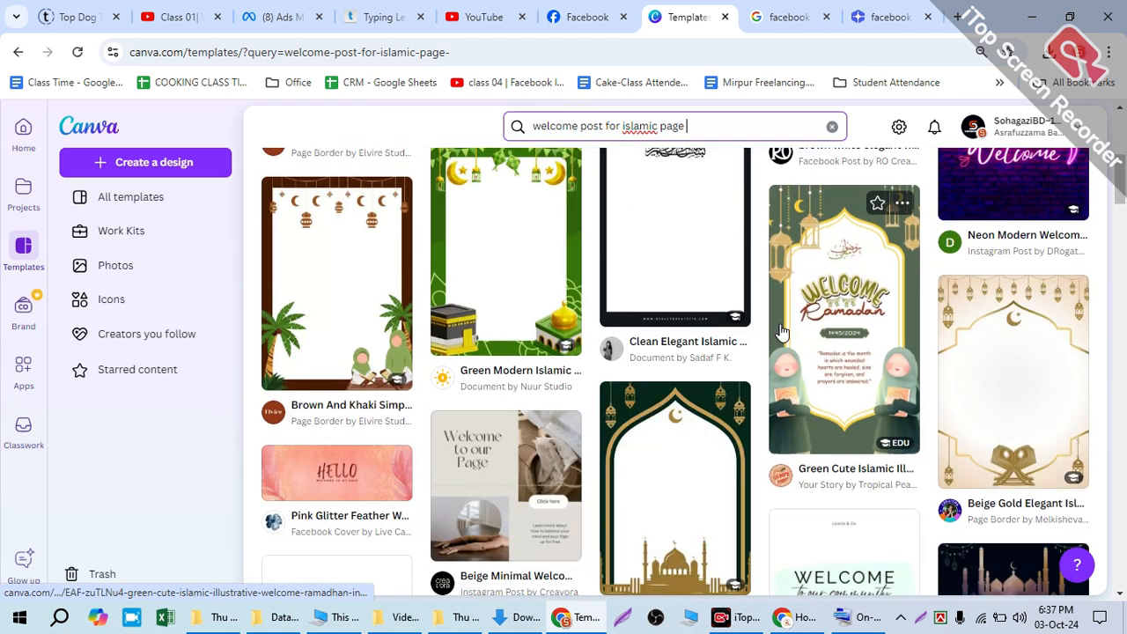
scroll(608, 392, "down", 2)
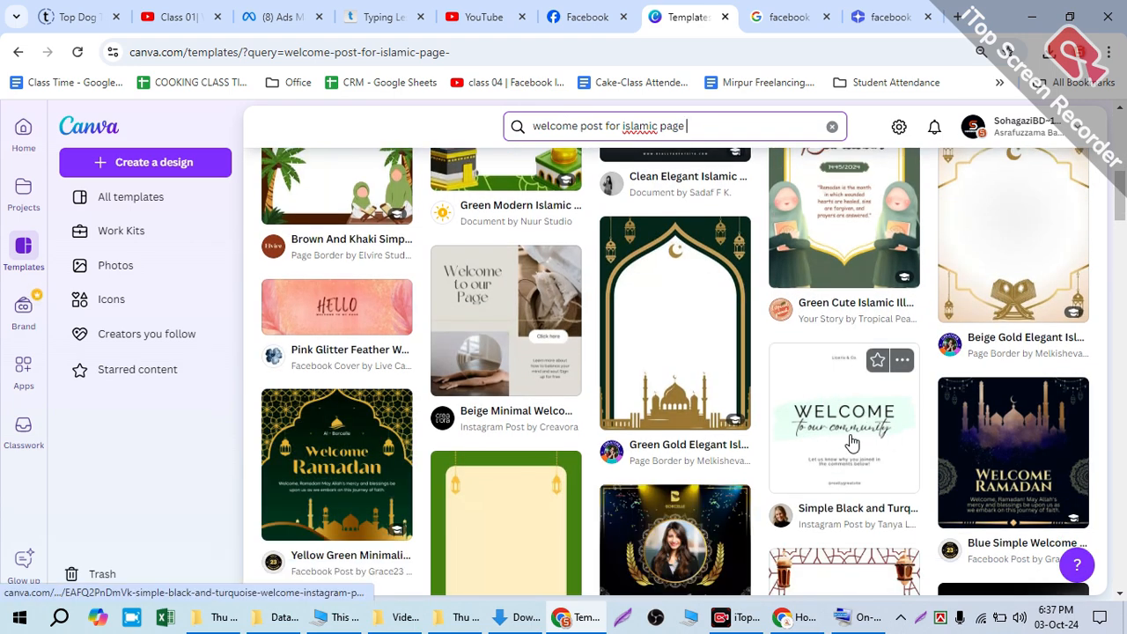
scroll(750, 440, "down", 2)
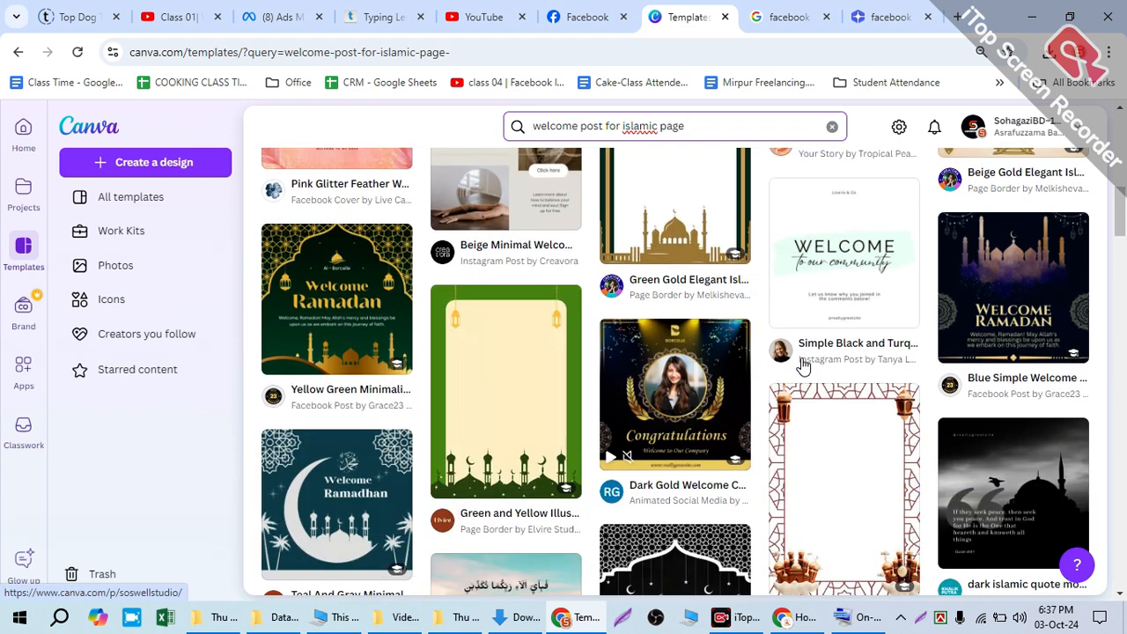
scroll(587, 396, "down", 2)
scroll(740, 488, "down", 4)
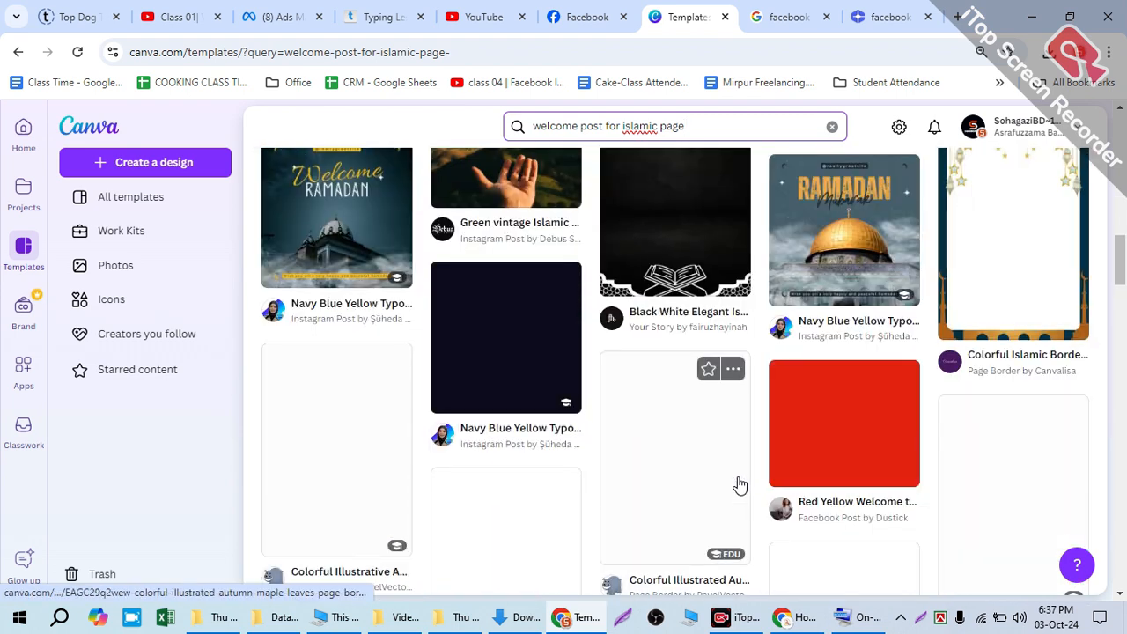
left_click(473, 361)
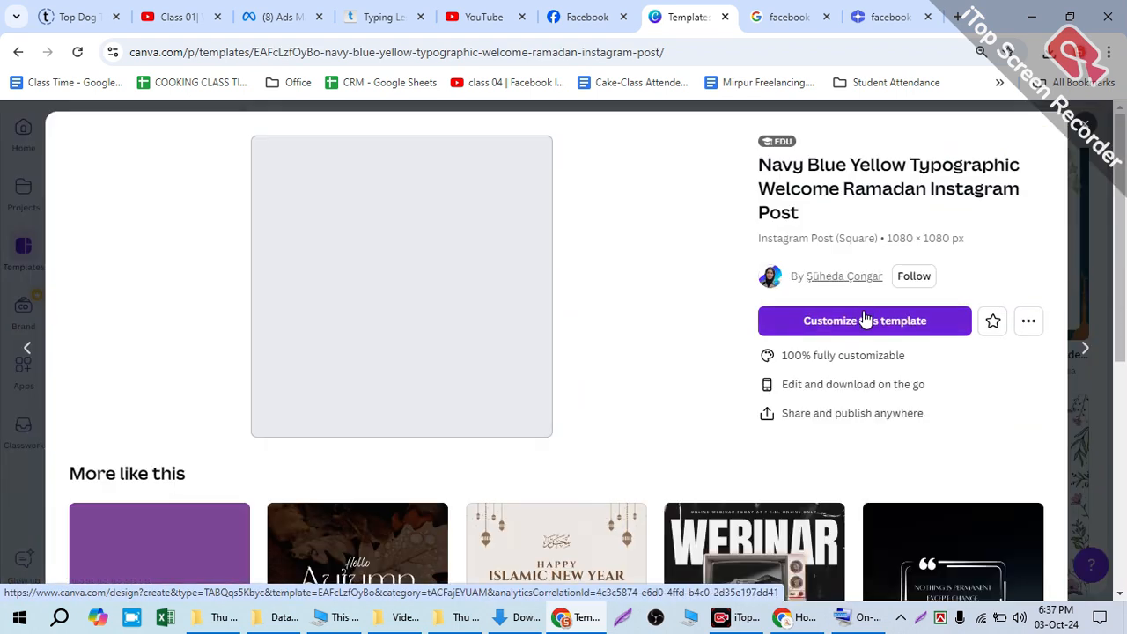
left_click(864, 320)
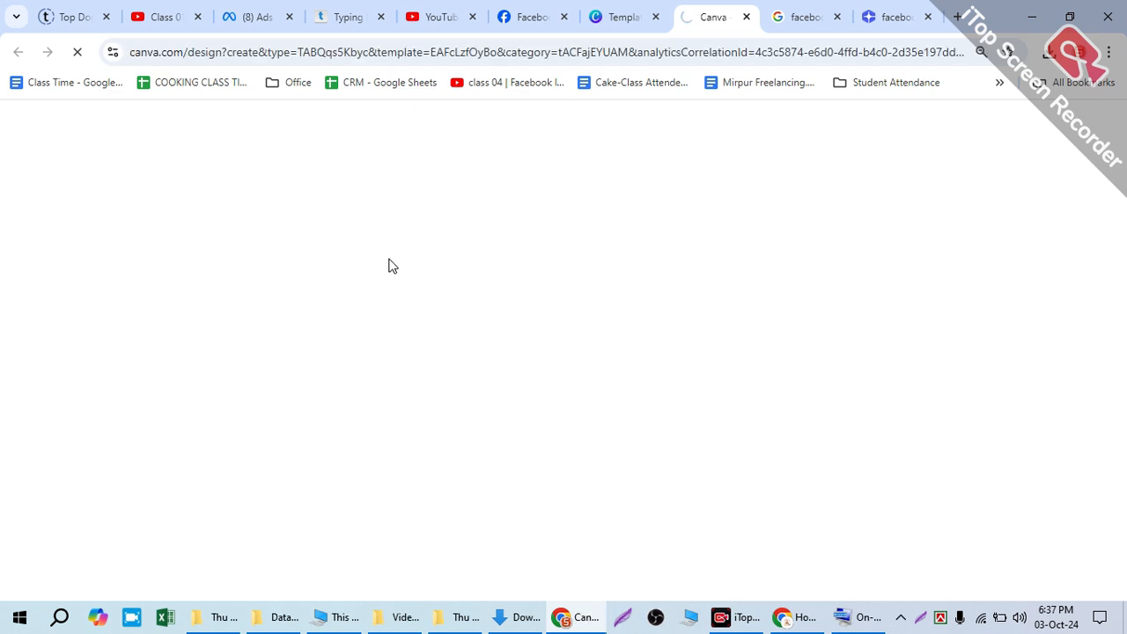
left_click(612, 17)
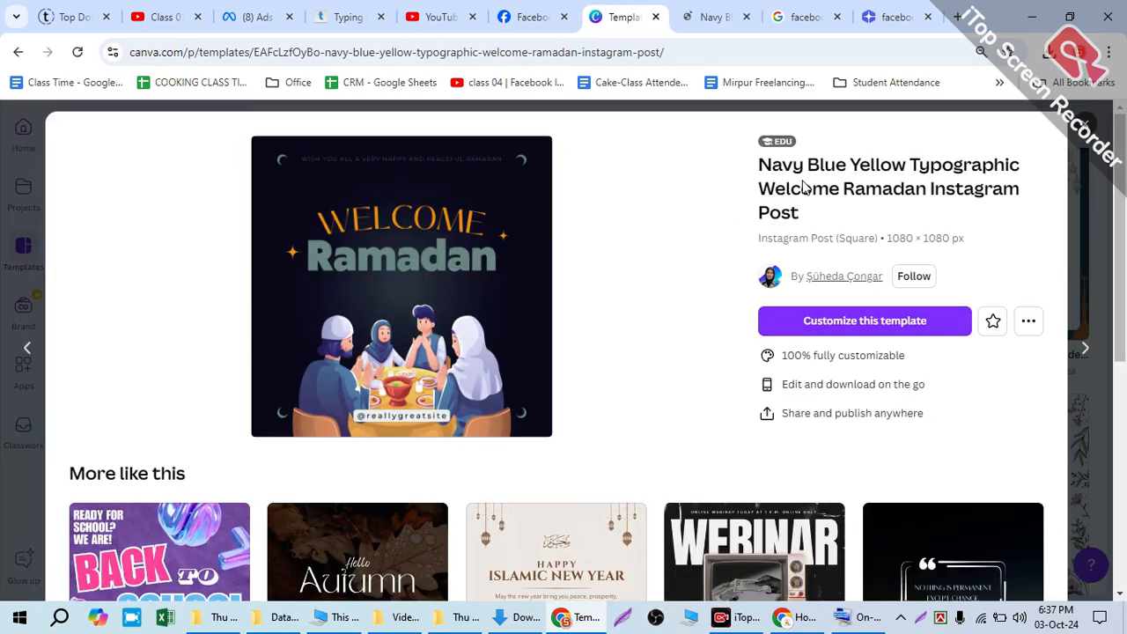
mouse_move(768, 143)
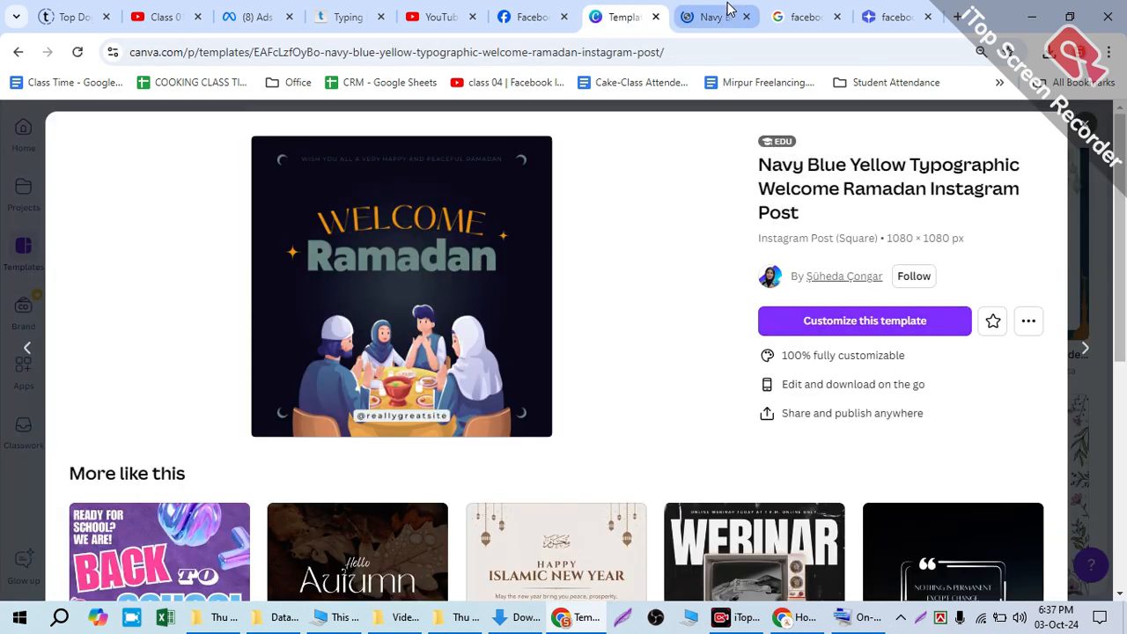
left_click(693, 11)
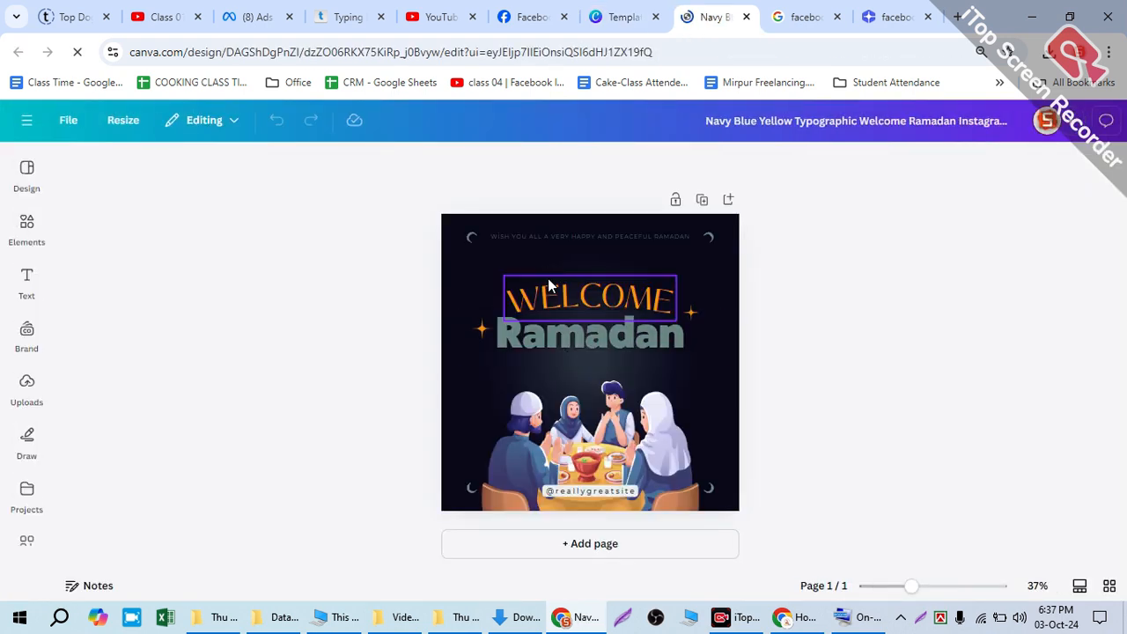
Step: Move the "Ramadan" text down to just above the family illustration, leaving a gap below "WELCOME"
double_click(583, 334)
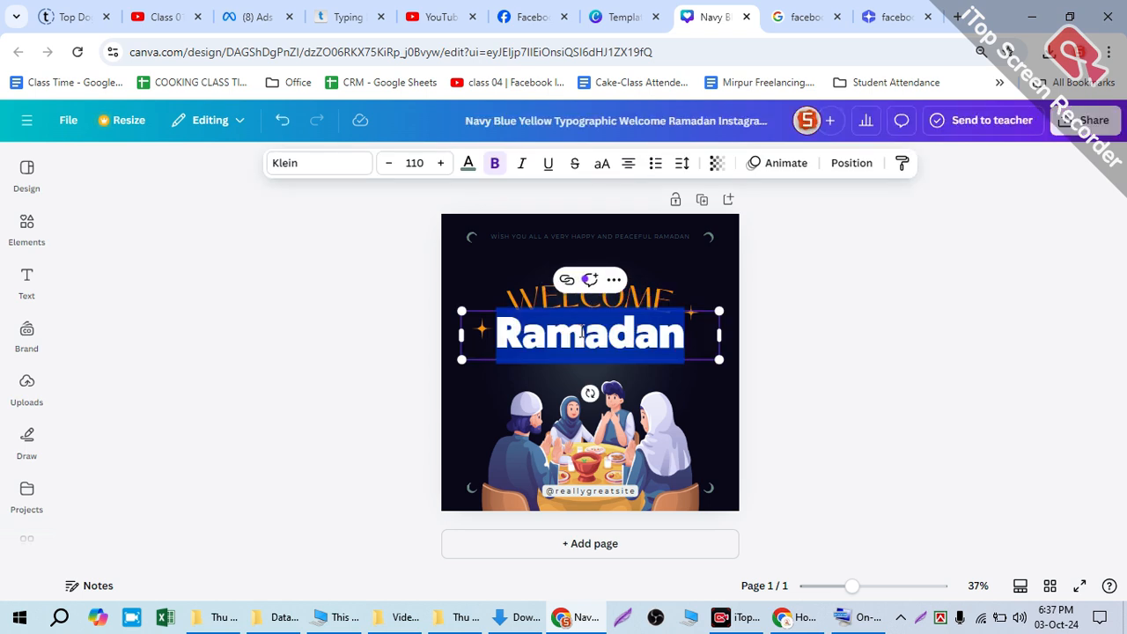
key("Escape")
key("Escape")
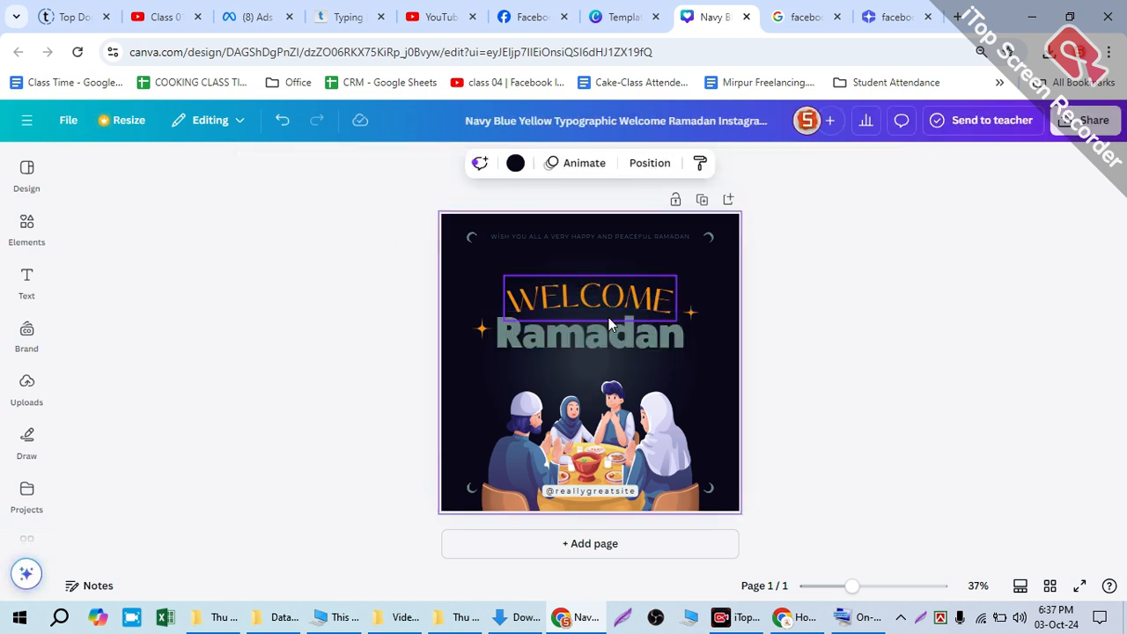
left_click_drag(599, 332, 608, 368)
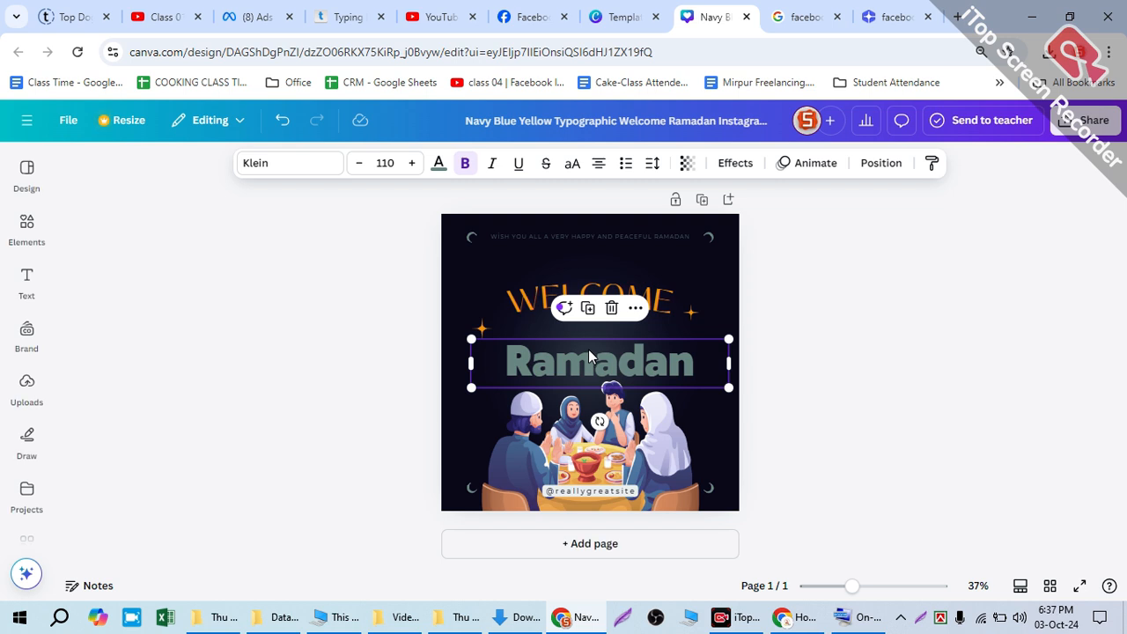
left_click(457, 287)
left_click_drag(564, 344, 566, 351)
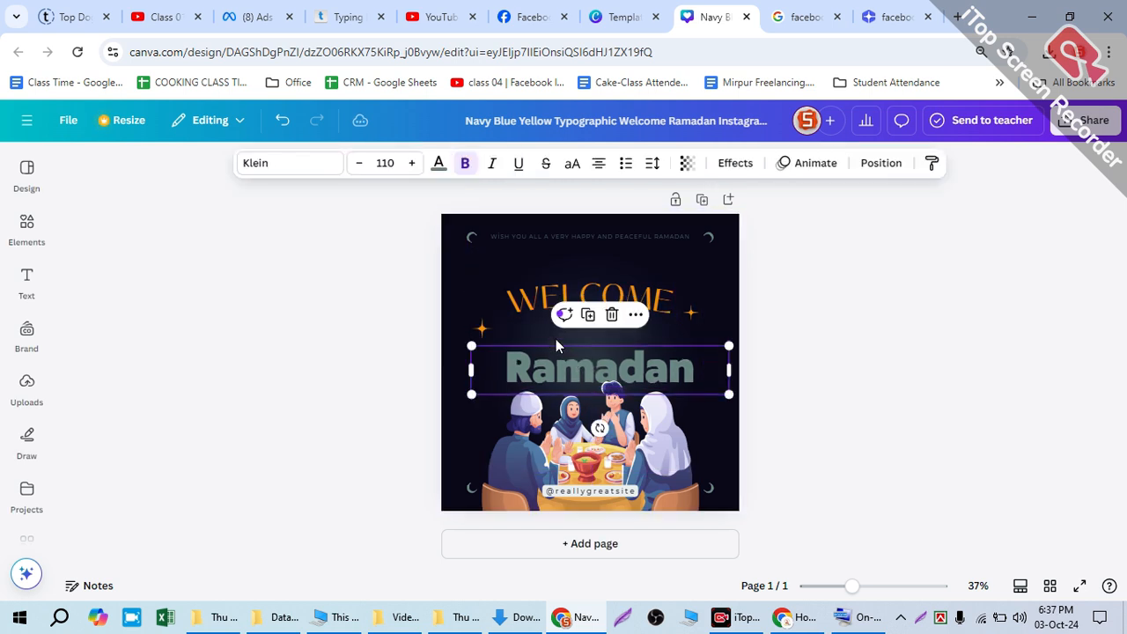
left_click(396, 292)
Step: Add a subheading reading "TO" to the design and enlarge it to font size 172
left_click(26, 280)
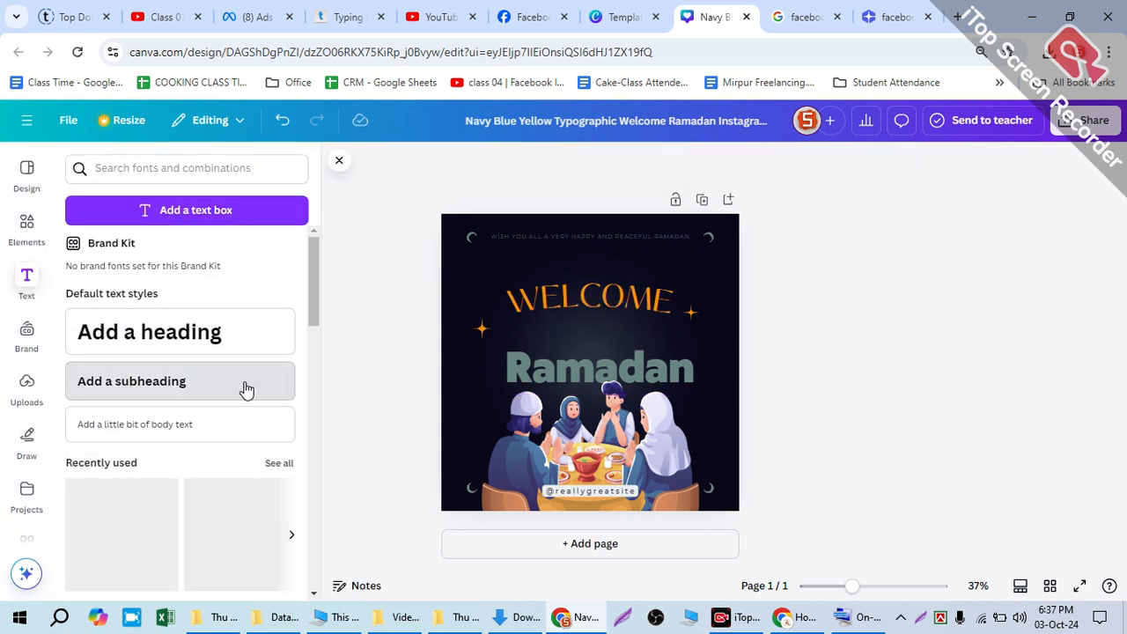
left_click(185, 387)
type("To")
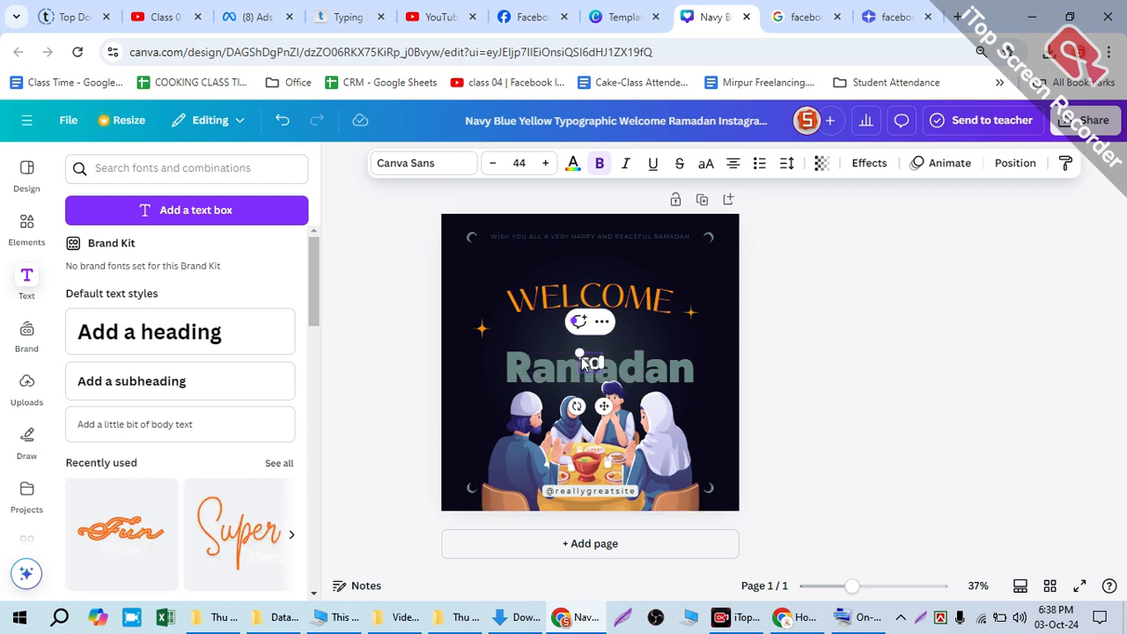
left_click_drag(568, 344, 515, 296)
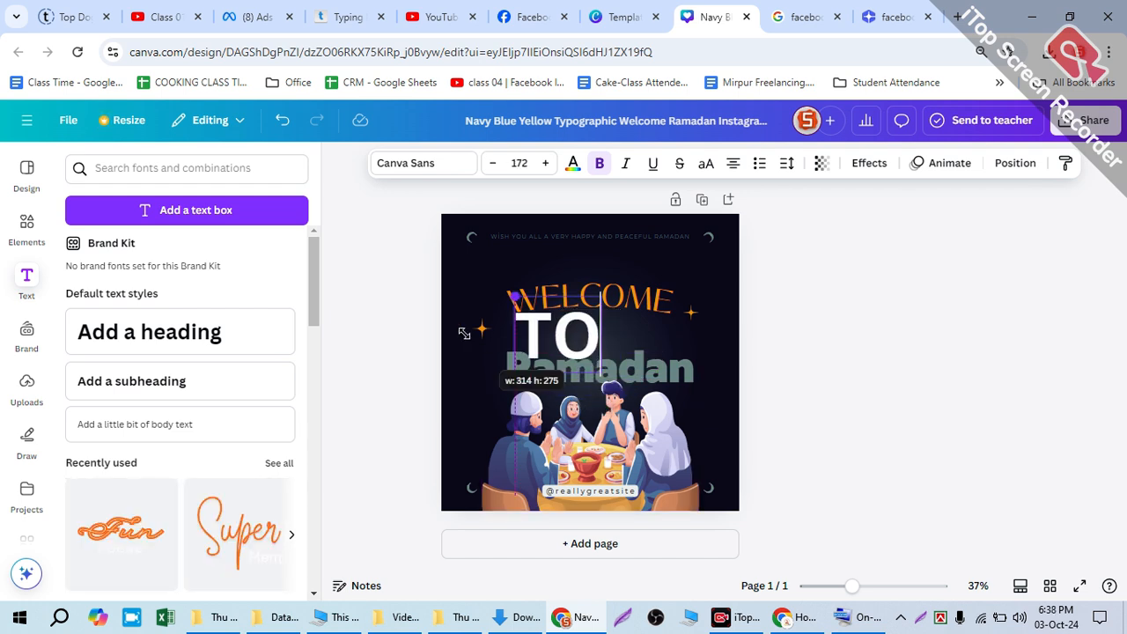
Step: Reduce the "TO" text to font size 97.4 and place it centred between "WELCOME" and "Ramadan"
left_click(544, 165)
left_click(544, 164)
left_click(487, 166)
left_click(487, 167)
left_click(487, 167)
left_click(488, 166)
left_click(487, 167)
left_click(487, 167)
left_click(487, 167)
left_click(487, 167)
left_click(487, 166)
left_click(487, 167)
left_click(487, 167)
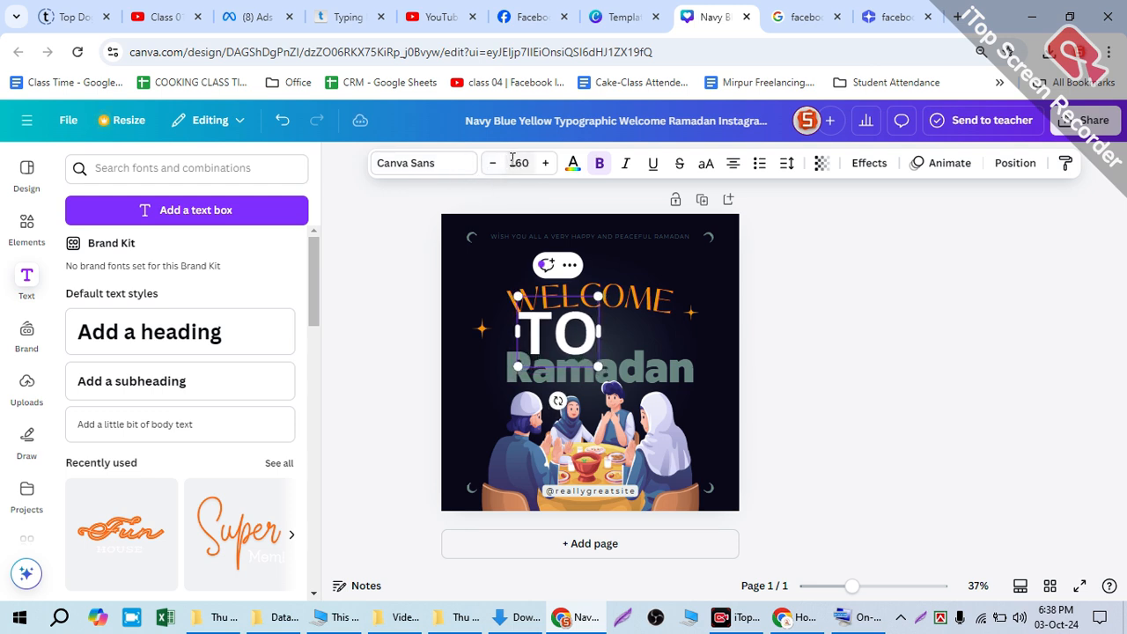
left_click_drag(563, 343, 589, 325)
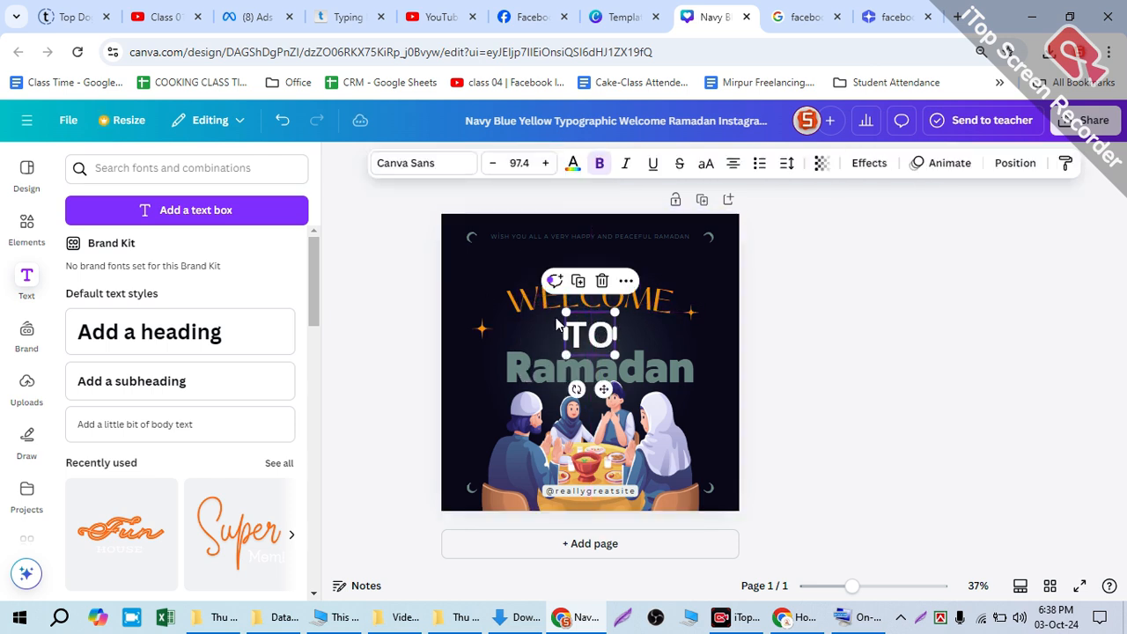
Step: Try several colours on the "TO" text and settle on the document's orange to match "WELCOME"
left_click(573, 164)
left_click(196, 448)
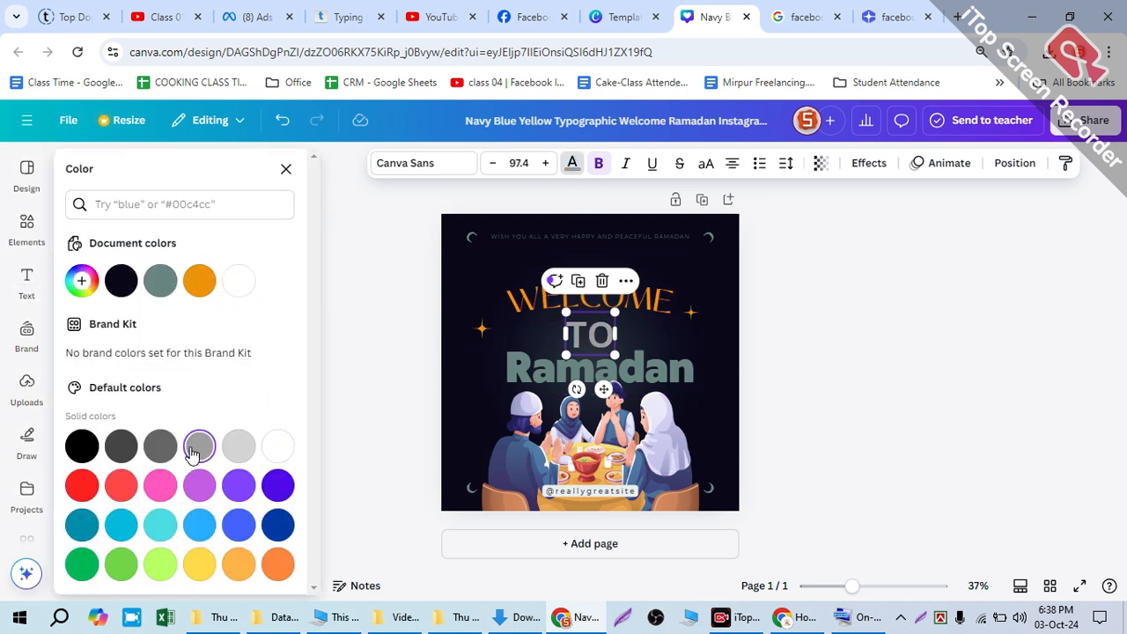
left_click(158, 486)
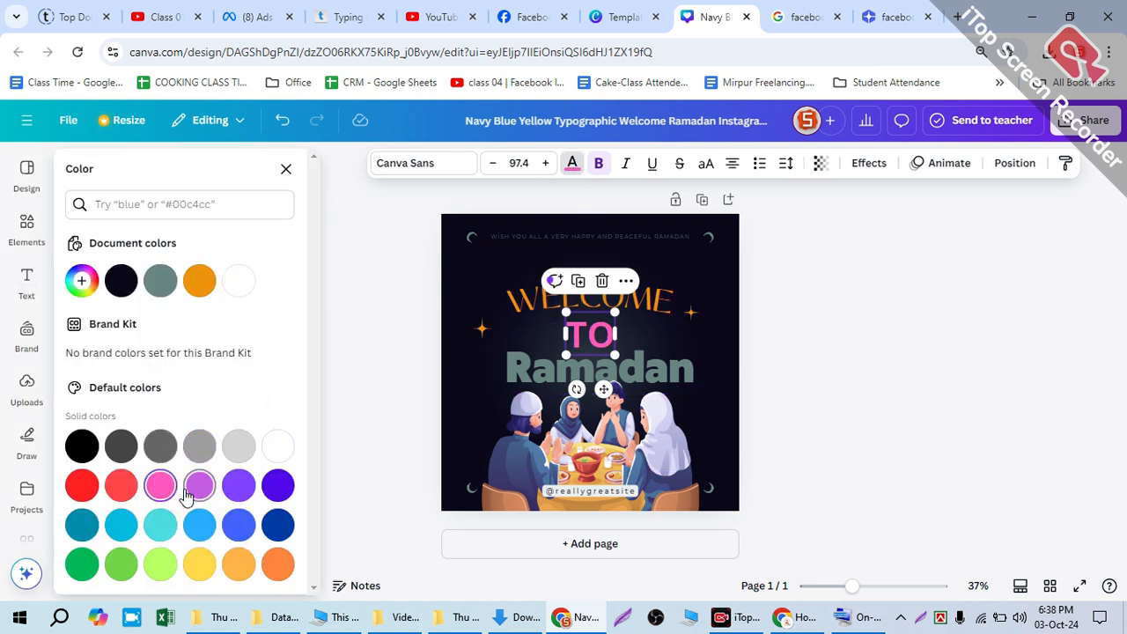
left_click(268, 492)
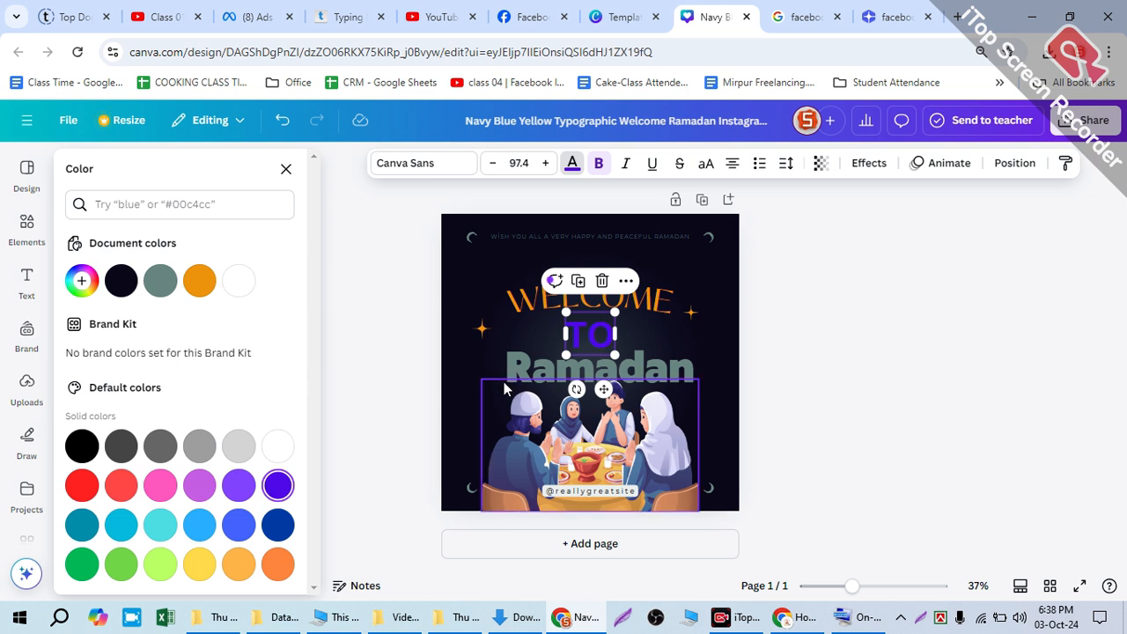
left_click(153, 279)
left_click(121, 280)
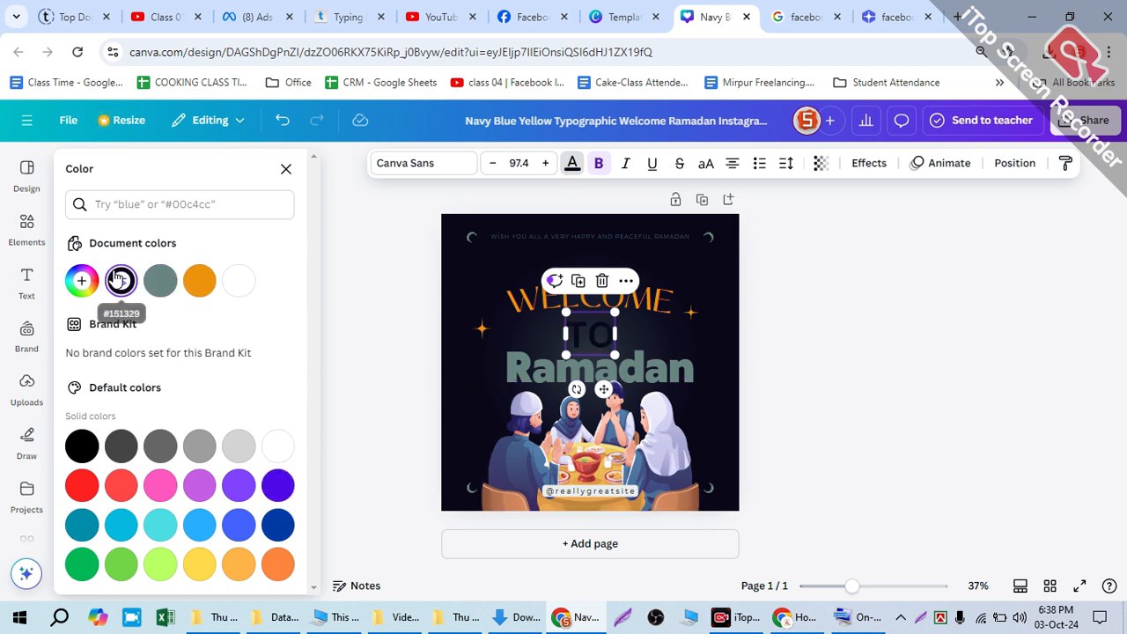
left_click(236, 282)
left_click(197, 282)
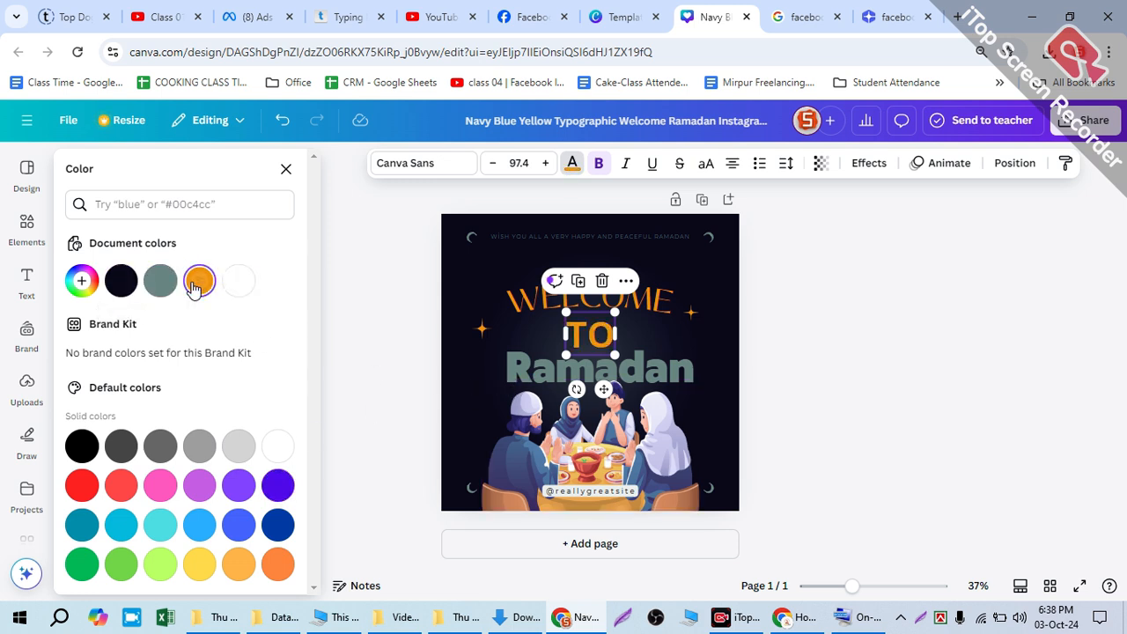
Step: Replace the word "Ramadan" with "Tawba"
left_click(499, 358)
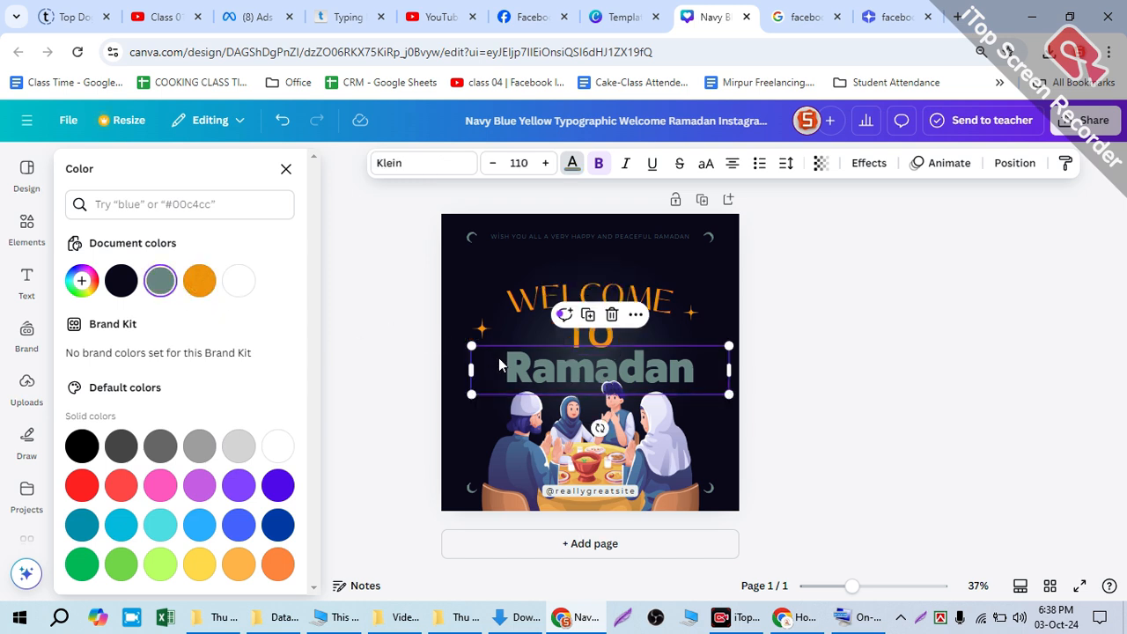
double_click(542, 352)
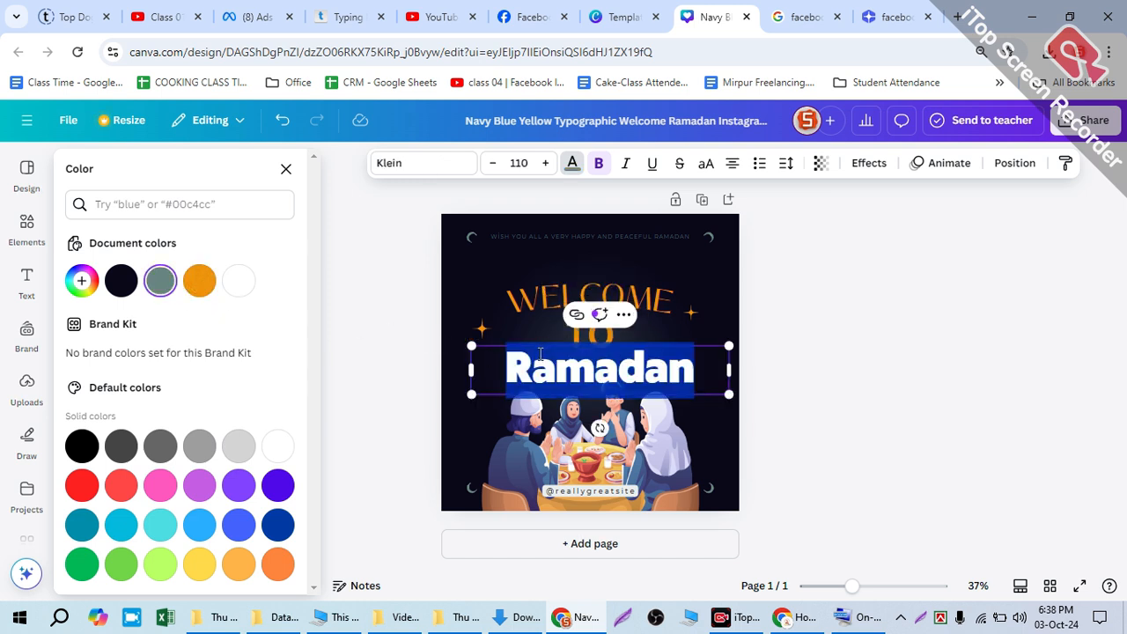
type("Tawba")
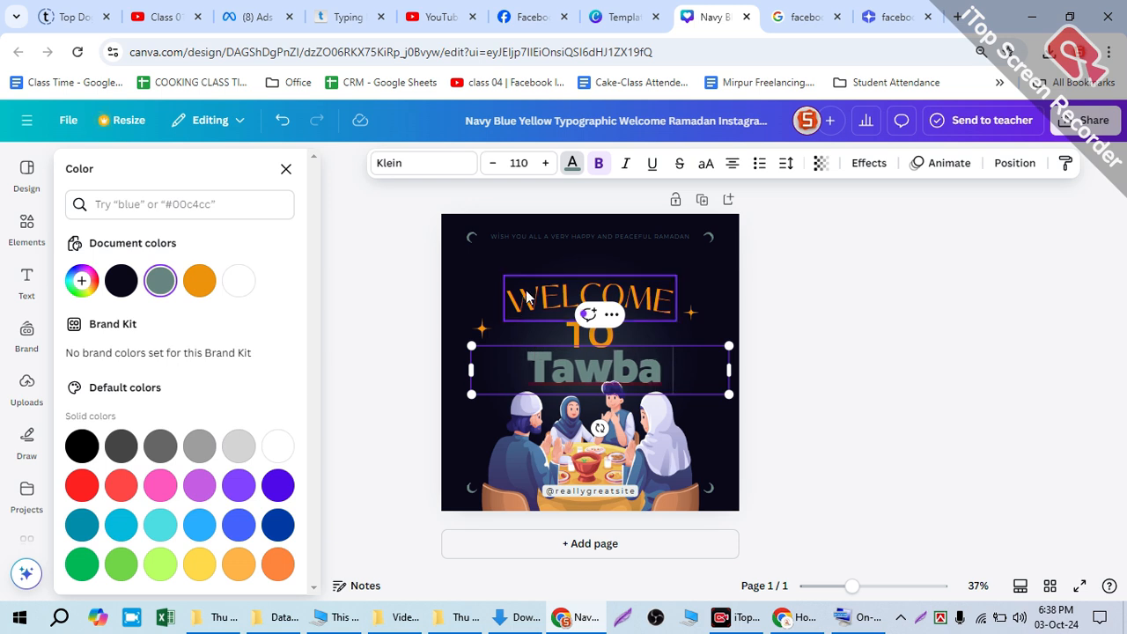
left_click(848, 324)
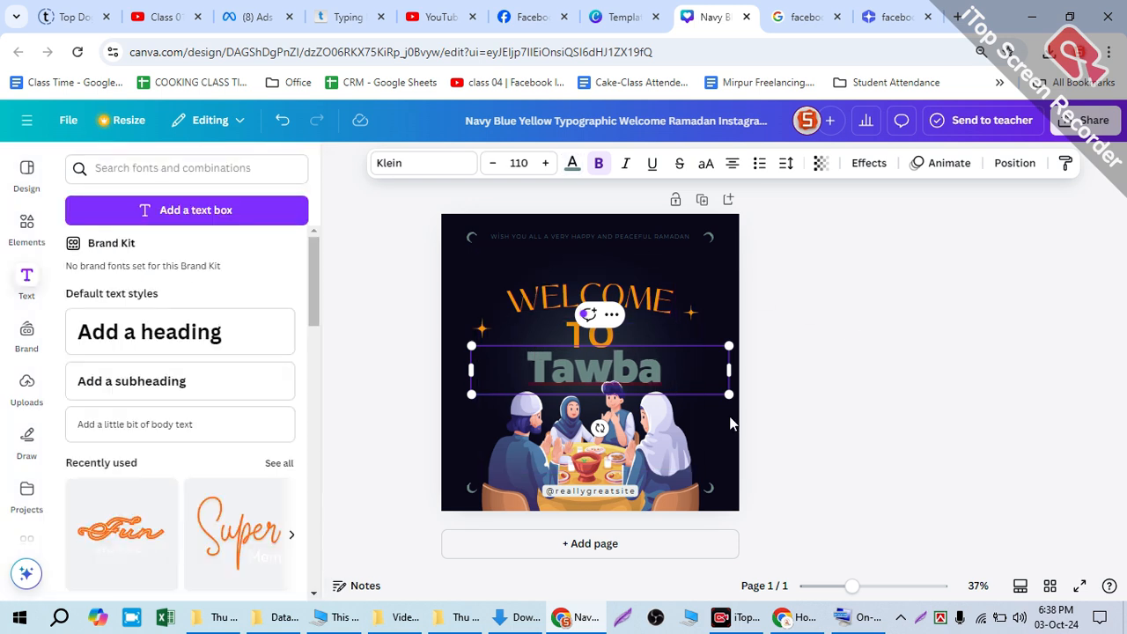
left_click(584, 491)
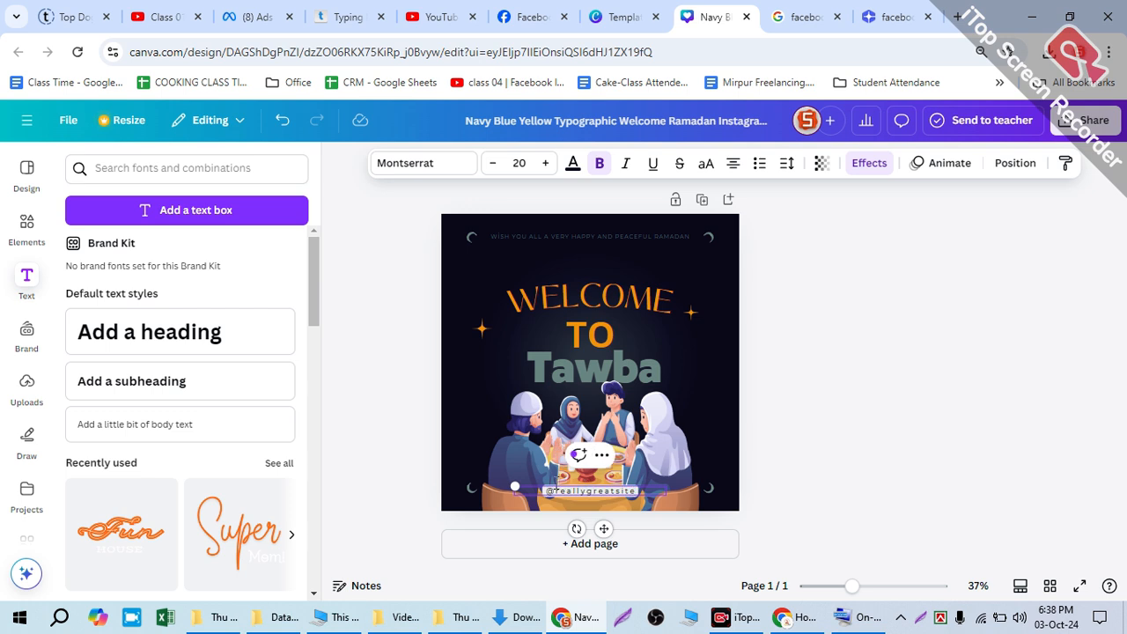
left_click_drag(550, 491, 640, 503)
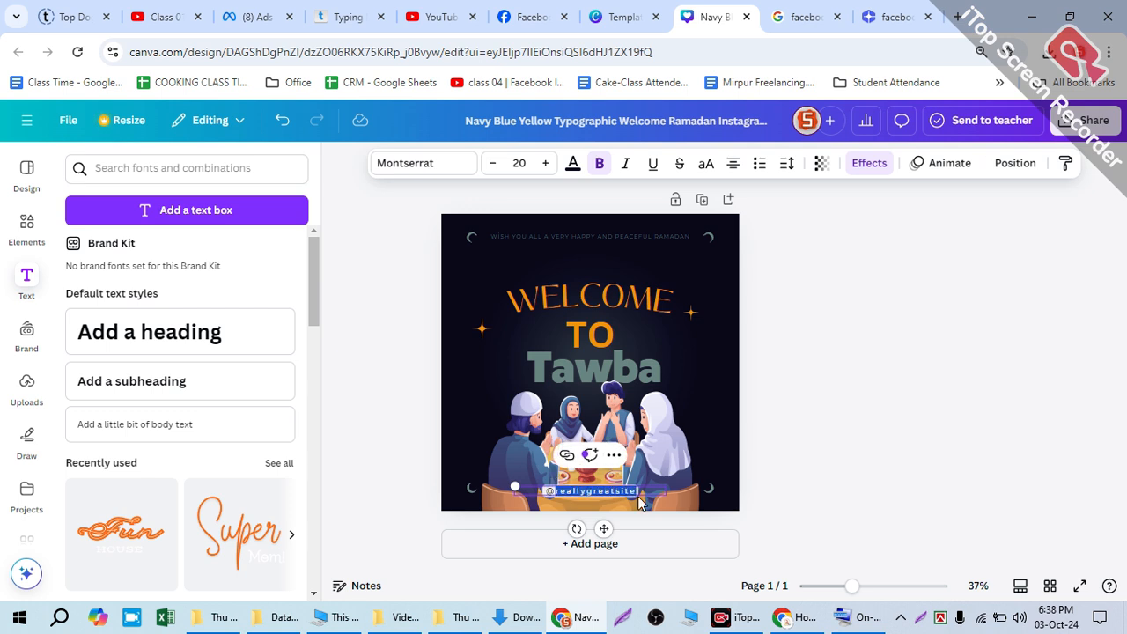
type("@codetechbd")
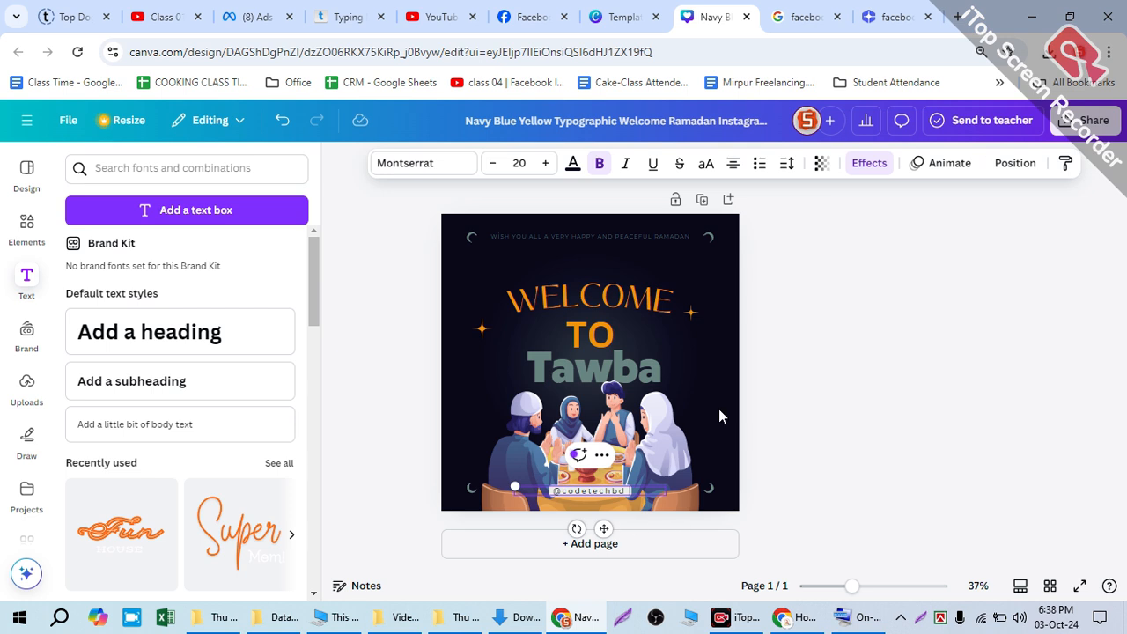
left_click(790, 398)
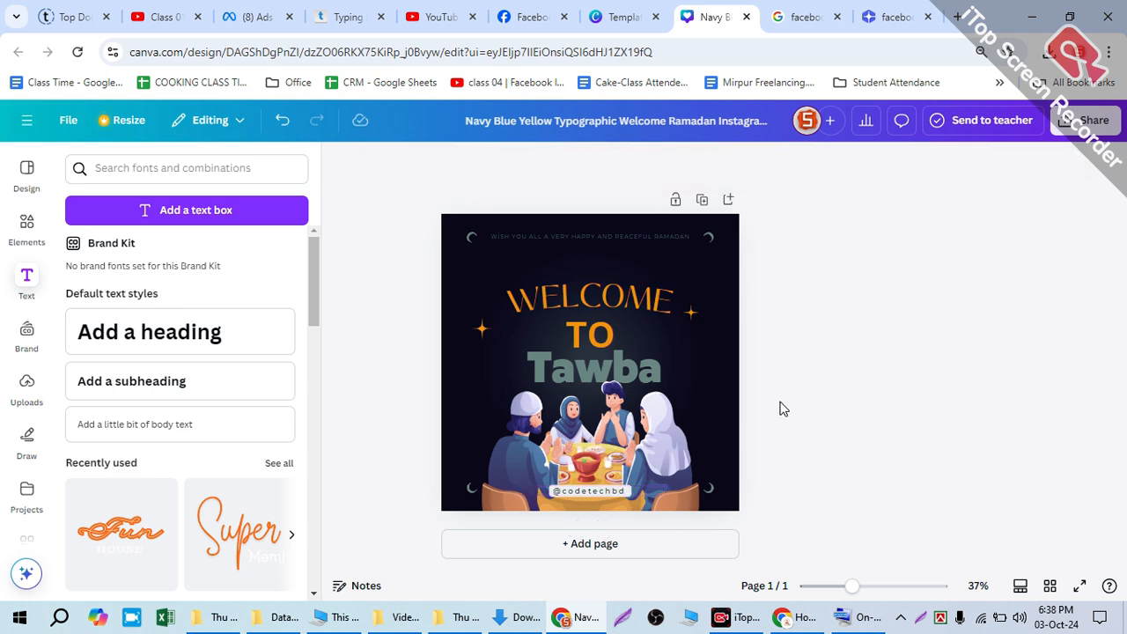
Step: Download the design as a JPG with the quality set to 100
left_click(1085, 121)
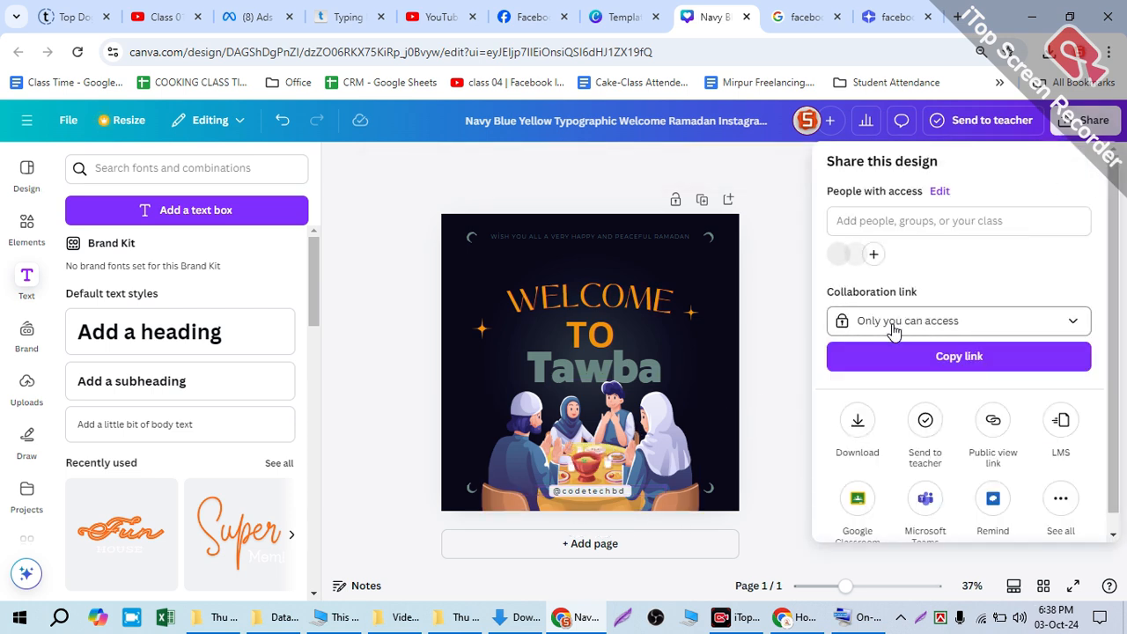
left_click(858, 440)
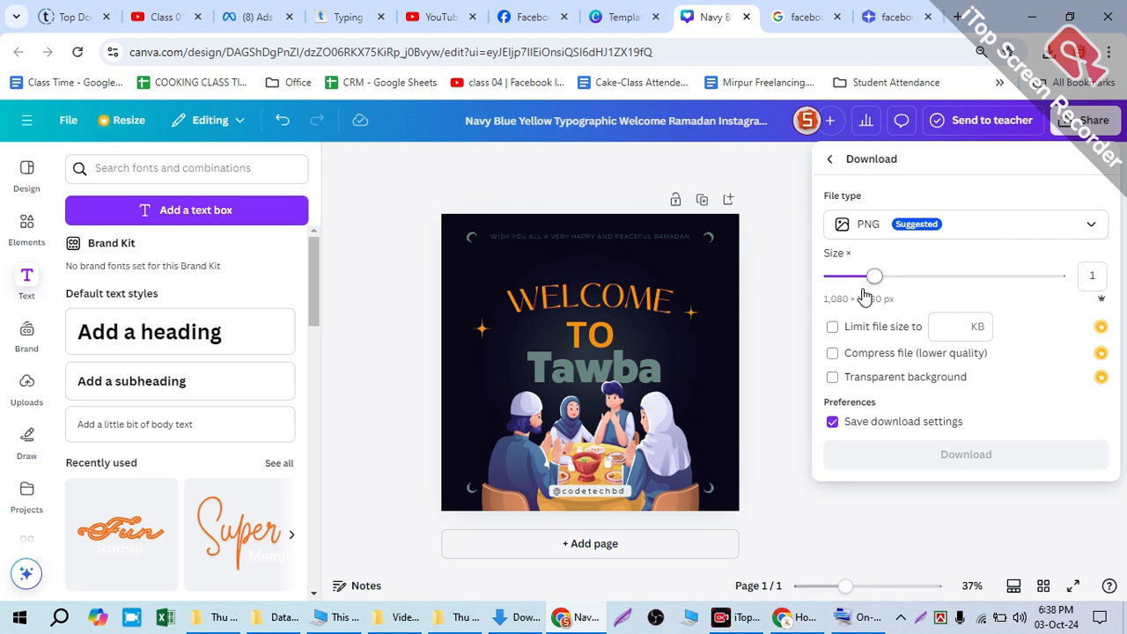
left_click(841, 231)
left_click(847, 267)
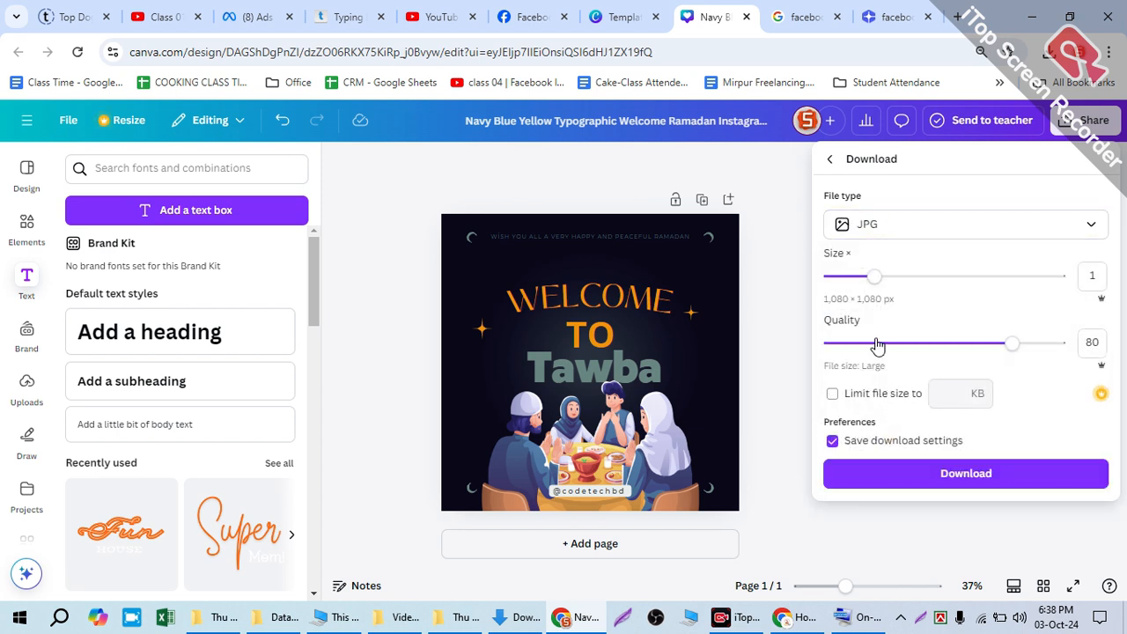
left_click(845, 222)
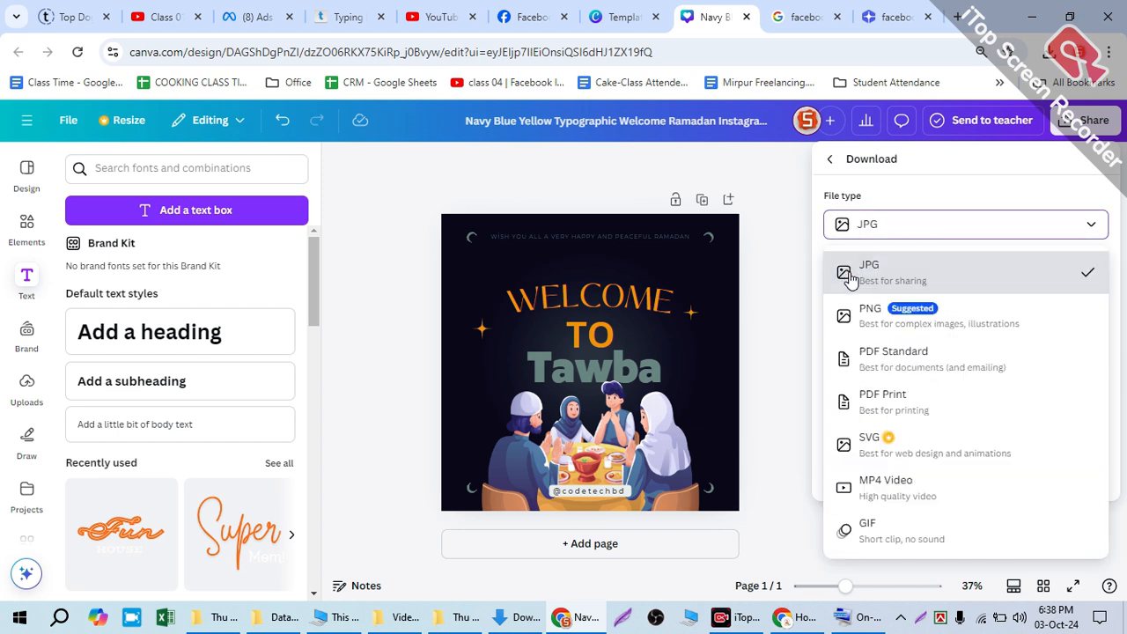
left_click(895, 276)
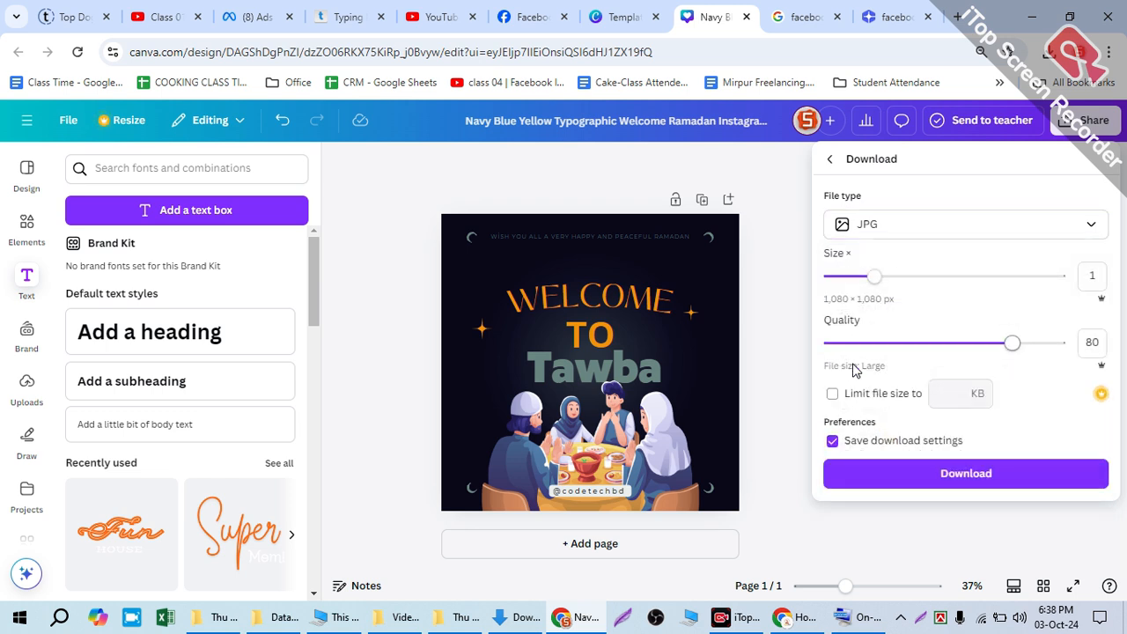
left_click_drag(1005, 343, 1107, 358)
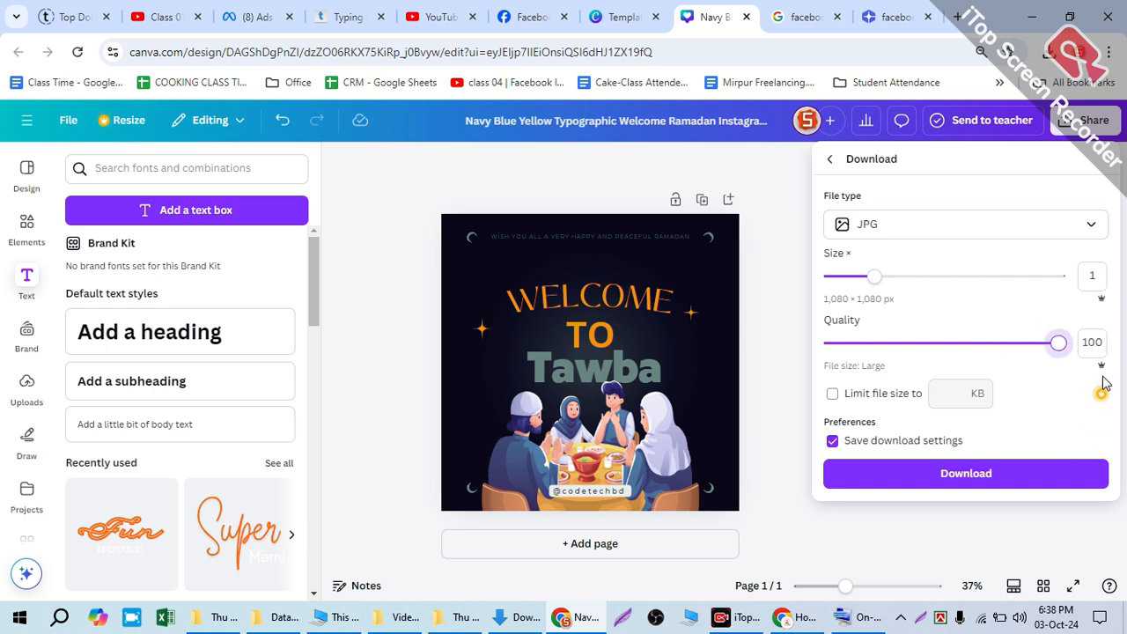
left_click(960, 475)
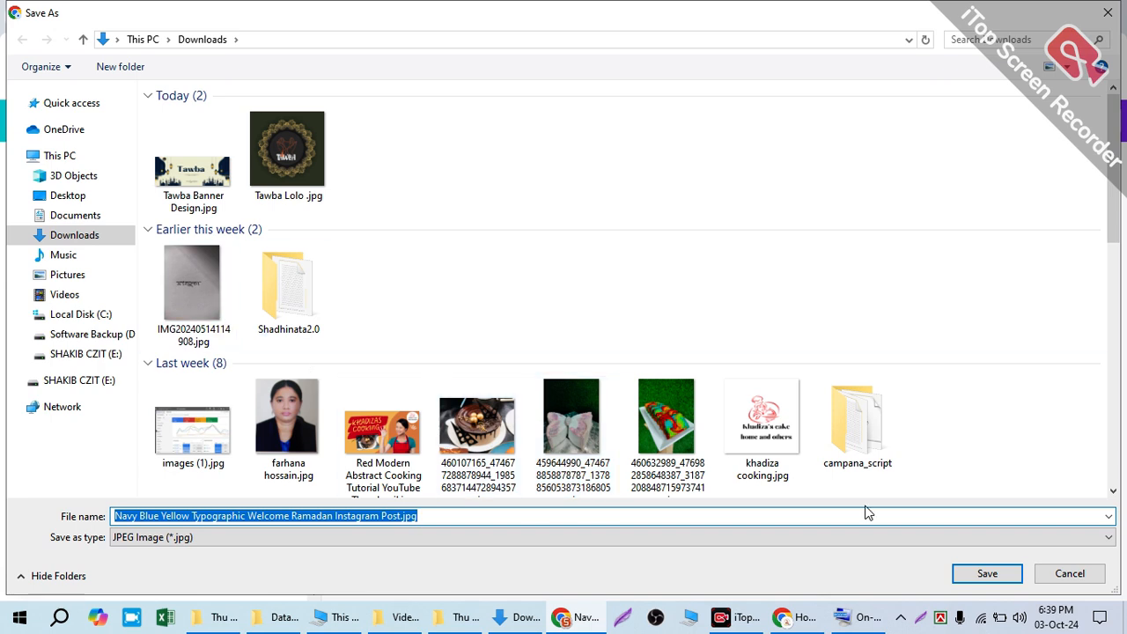
Step: Save the image in the Downloads folder under the name "welcome post .jpg"
left_click(405, 510)
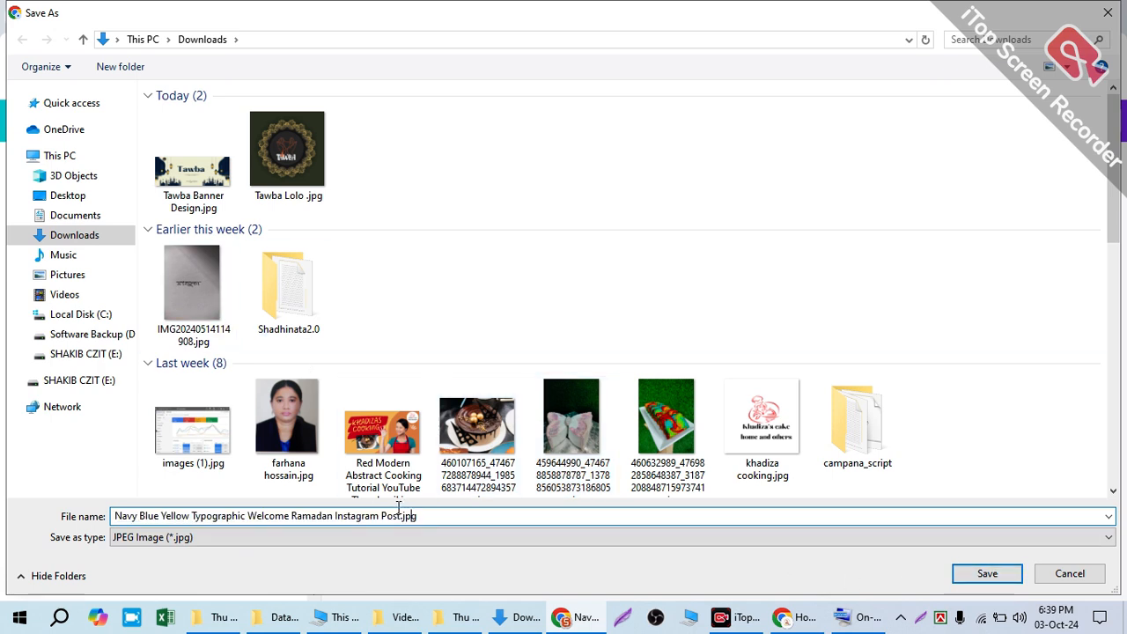
left_click_drag(395, 514, 76, 531)
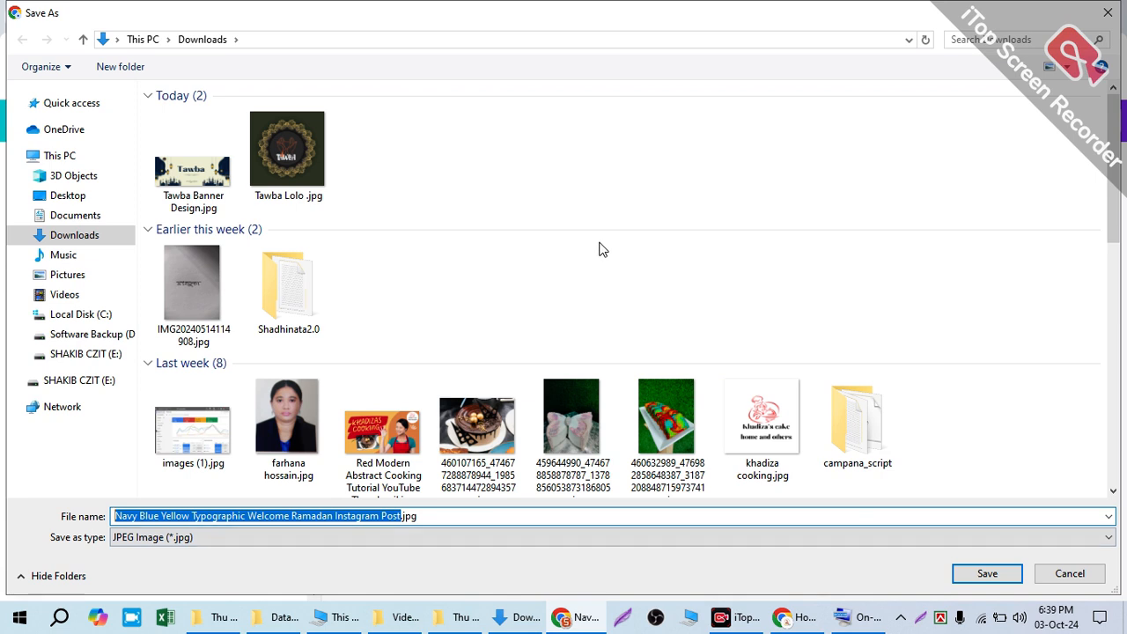
type("welcome")
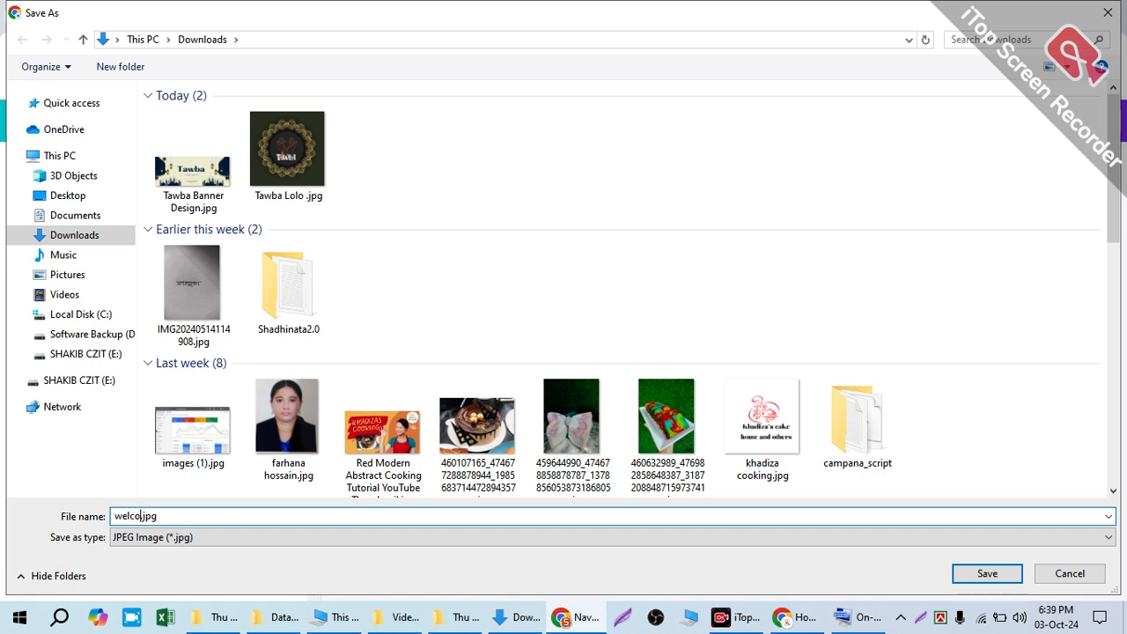
type(" post")
key("Return")
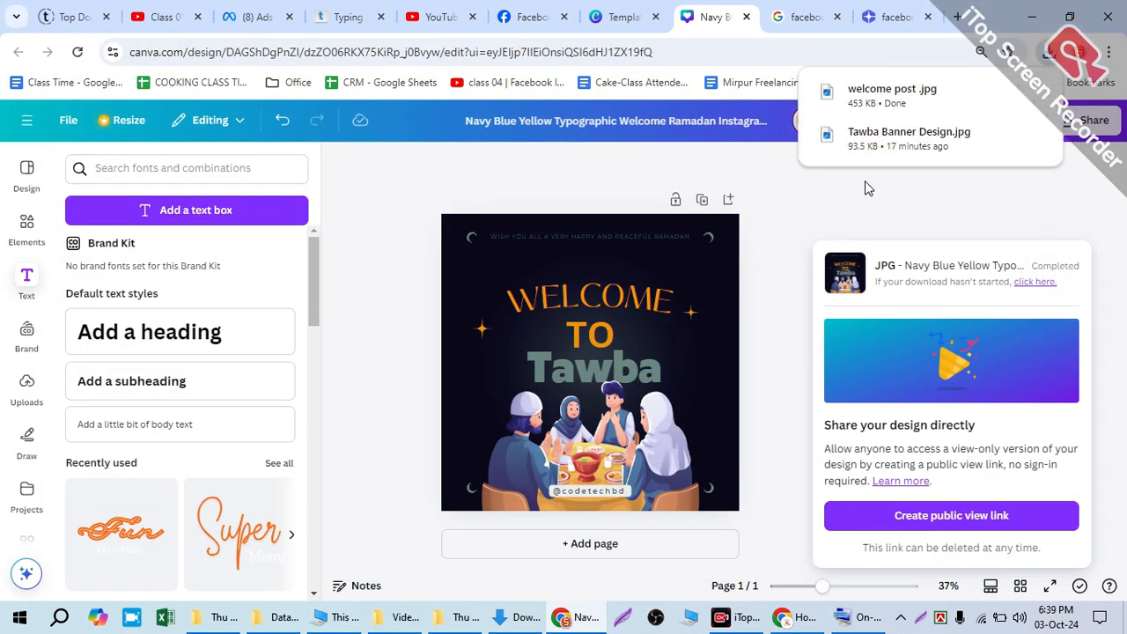
left_click(865, 183)
left_click(790, 624)
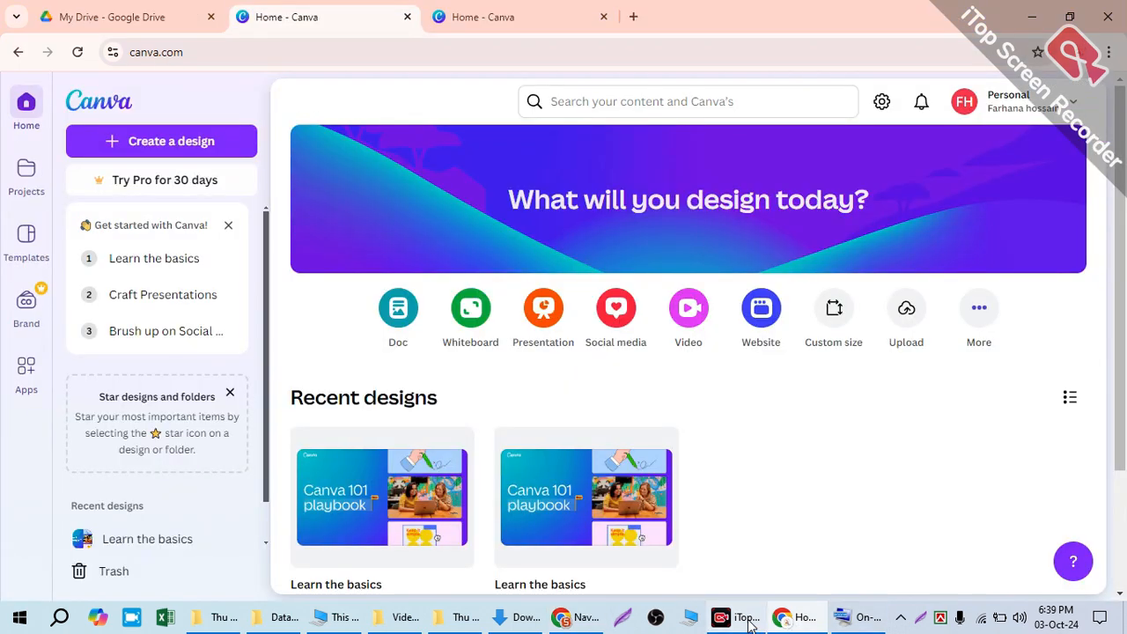
left_click(783, 624)
left_click(584, 620)
left_click(584, 620)
Step: Switch to the you.com chat and ask it to "give me a welcome post for my islamic page with hashtag"
left_click(895, 17)
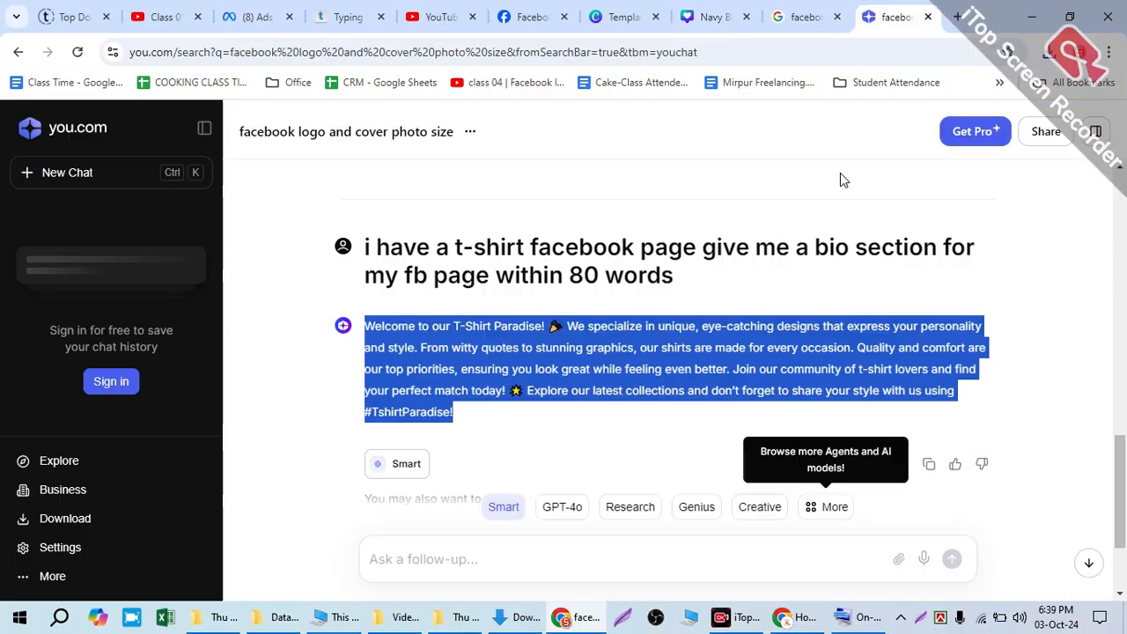
left_click(484, 555)
type("give")
key("BackSpace")
key("BackSpace")
type("ivem")
key("BackSpace")
type("me a welcome pos")
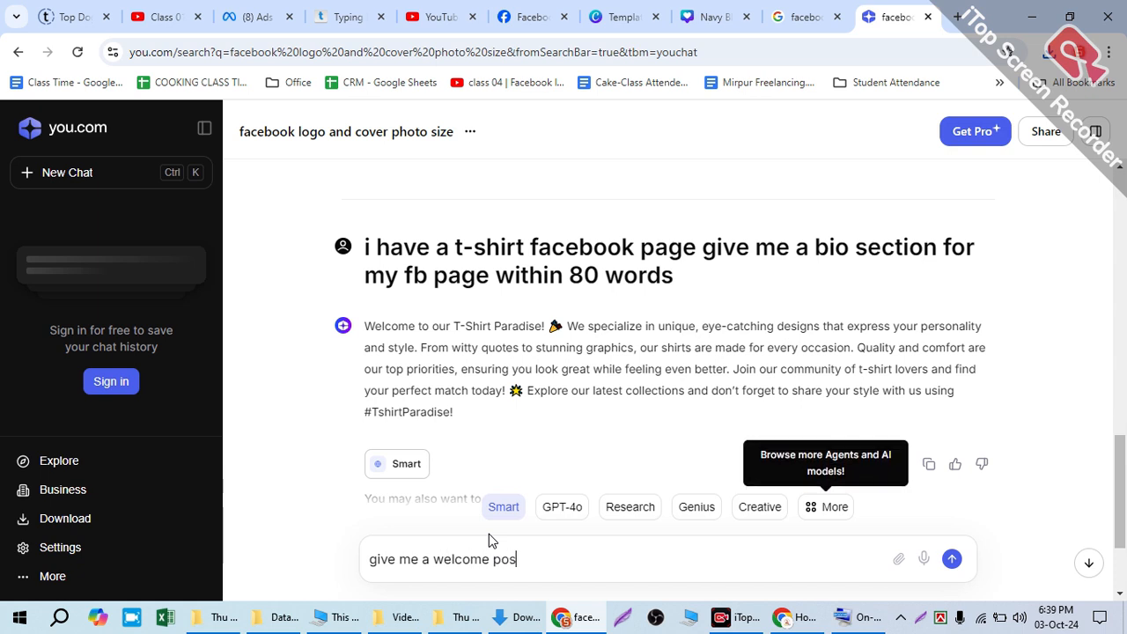
type("t for my islamic ")
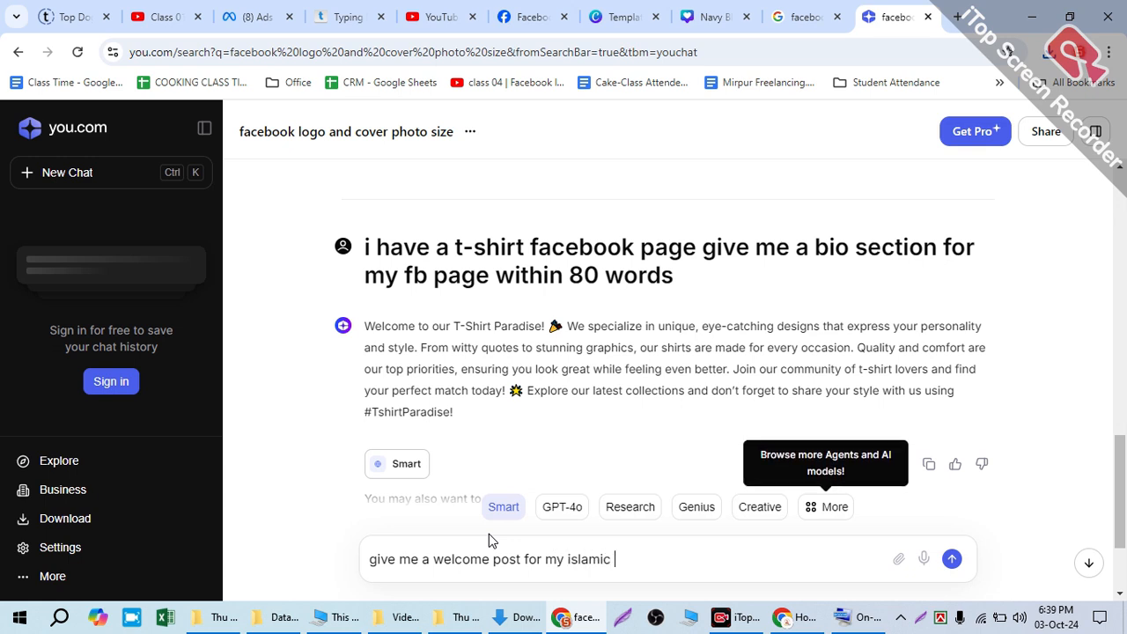
type("page with hashtag")
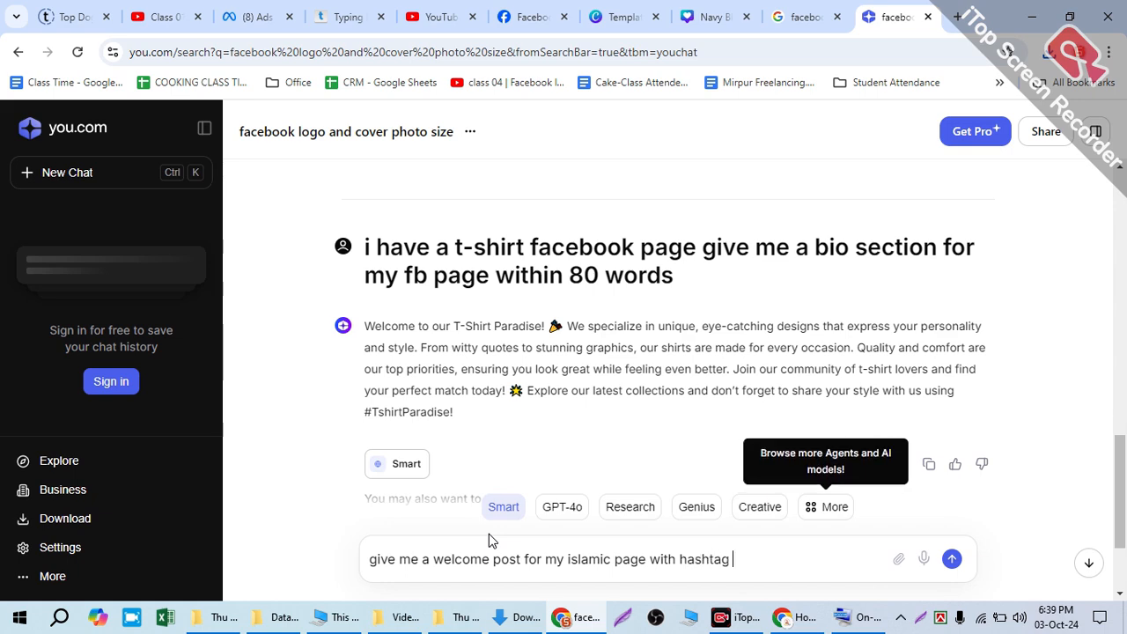
key("Return")
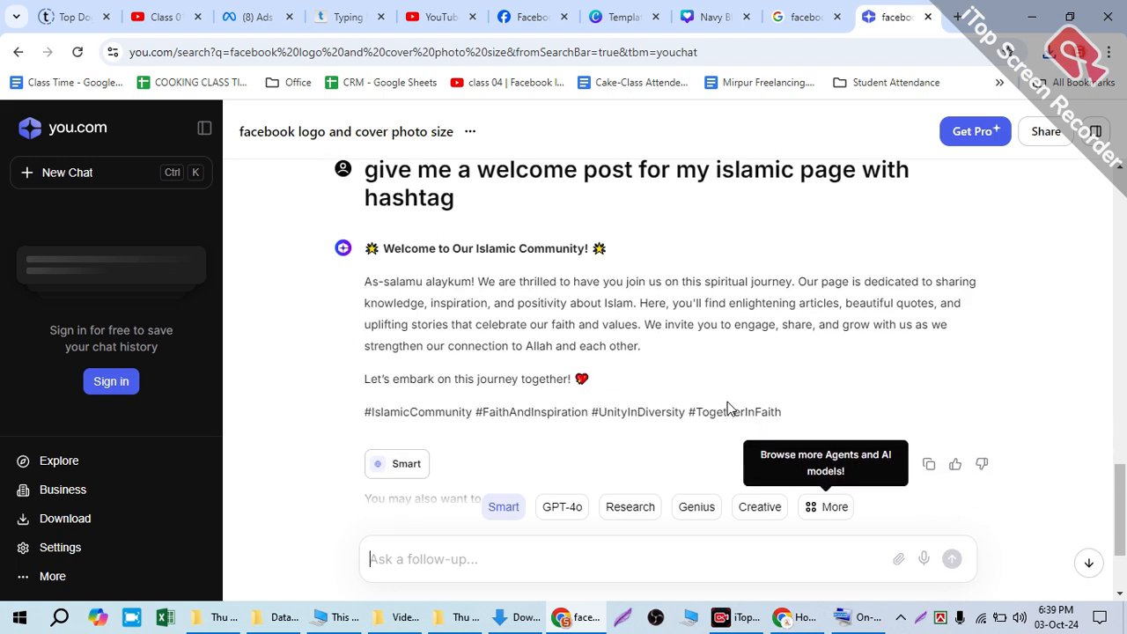
Step: Copy the whole generated welcome message, from its heading through the hashtags
left_click_drag(779, 410, 370, 240)
right_click(521, 298)
left_click(533, 305)
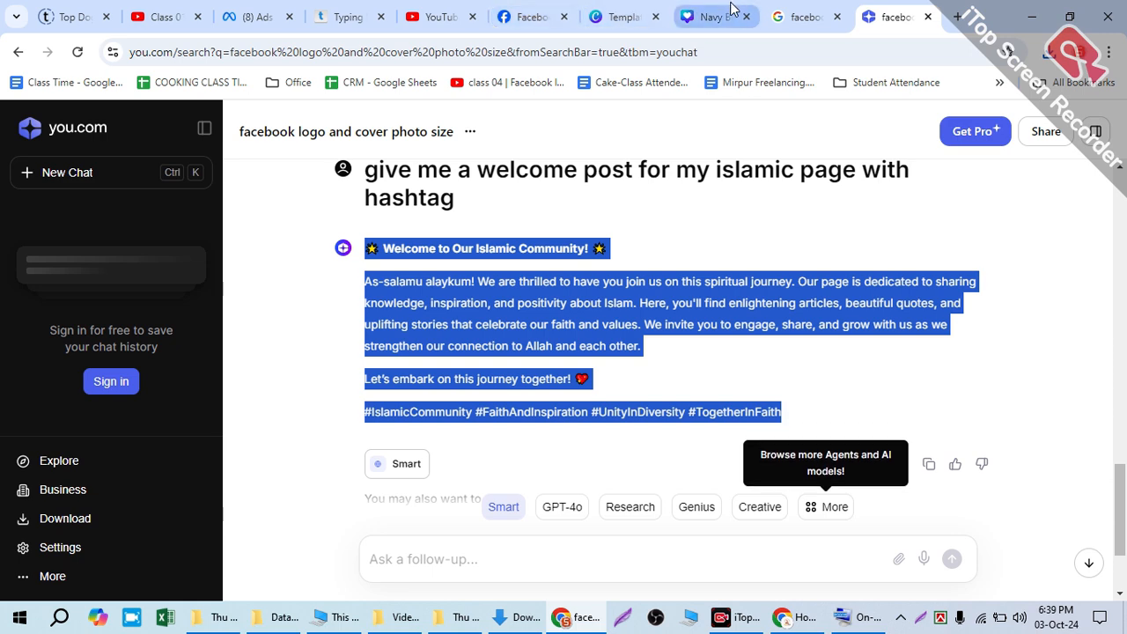
Step: Switch to Facebook, start the Page's welcome post from the page completion list, and paste the copied message into it
left_click(529, 16)
scroll(524, 340, "up", 2)
scroll(524, 340, "down", 2)
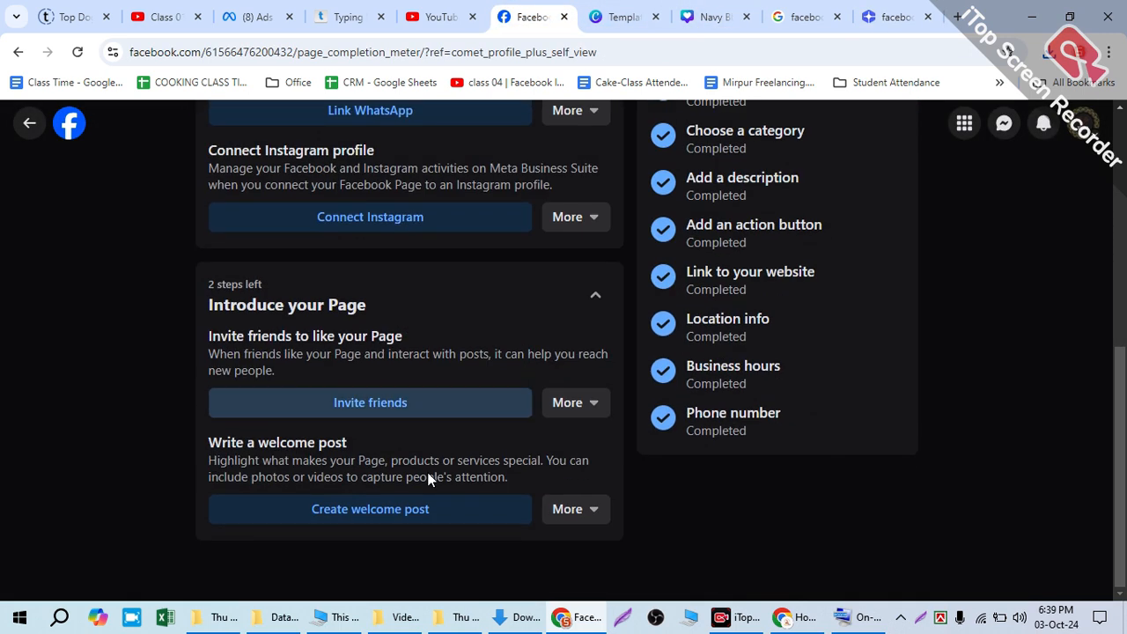
left_click(350, 511)
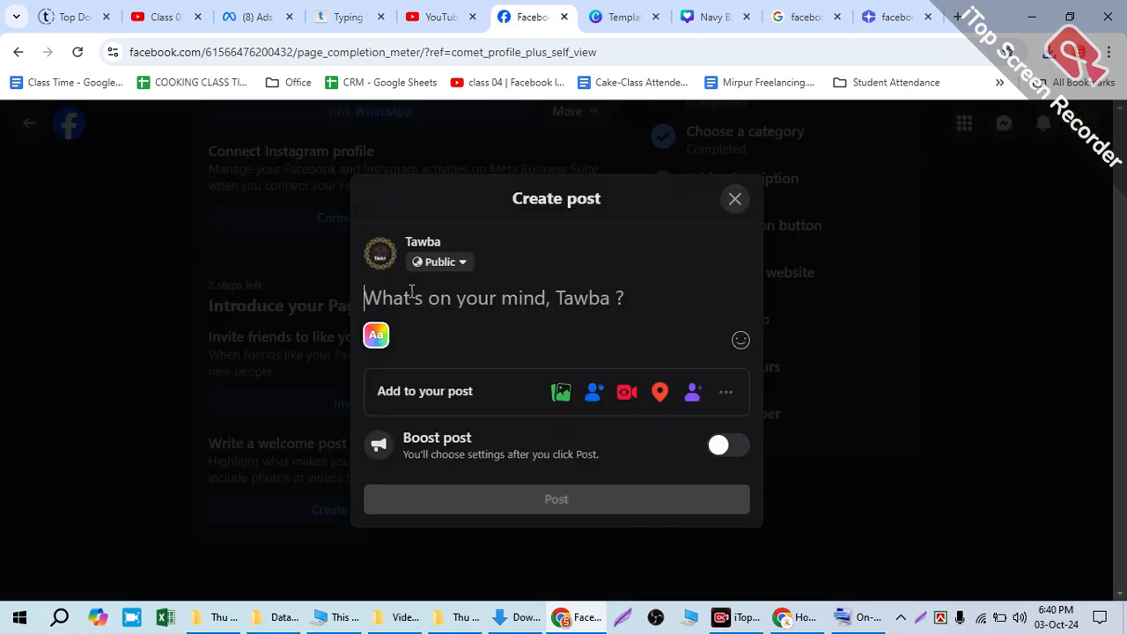
key("ctrl+v")
Step: Insert six lines each holding a single dot between "Let's embark on this journey together!" and the hashtags
left_click(593, 336)
type(".")
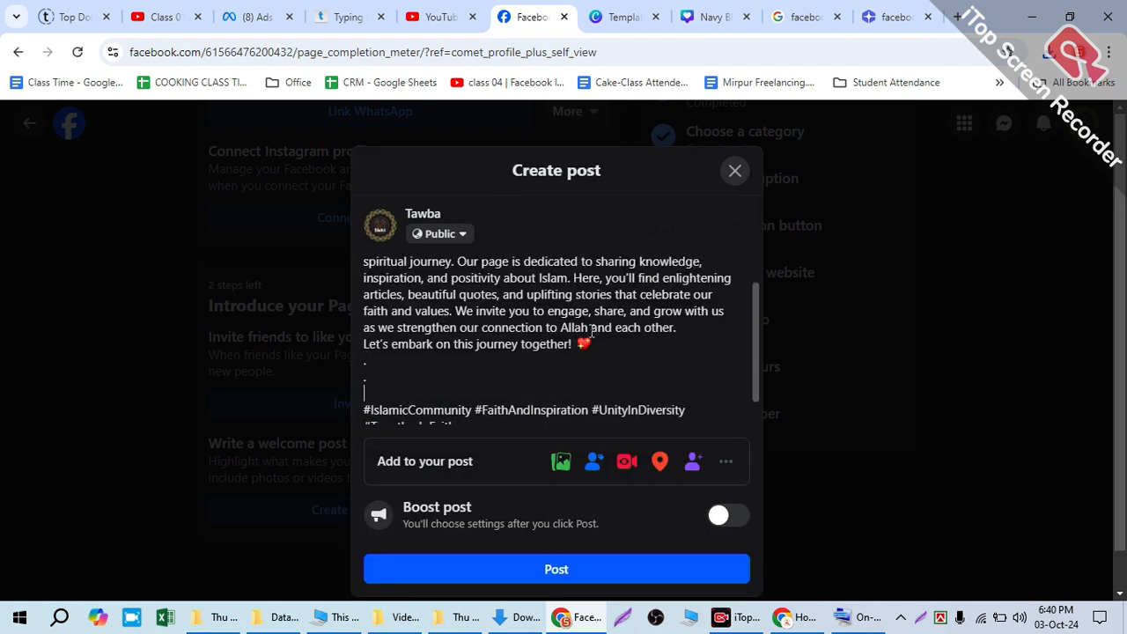
type(" . . . . .")
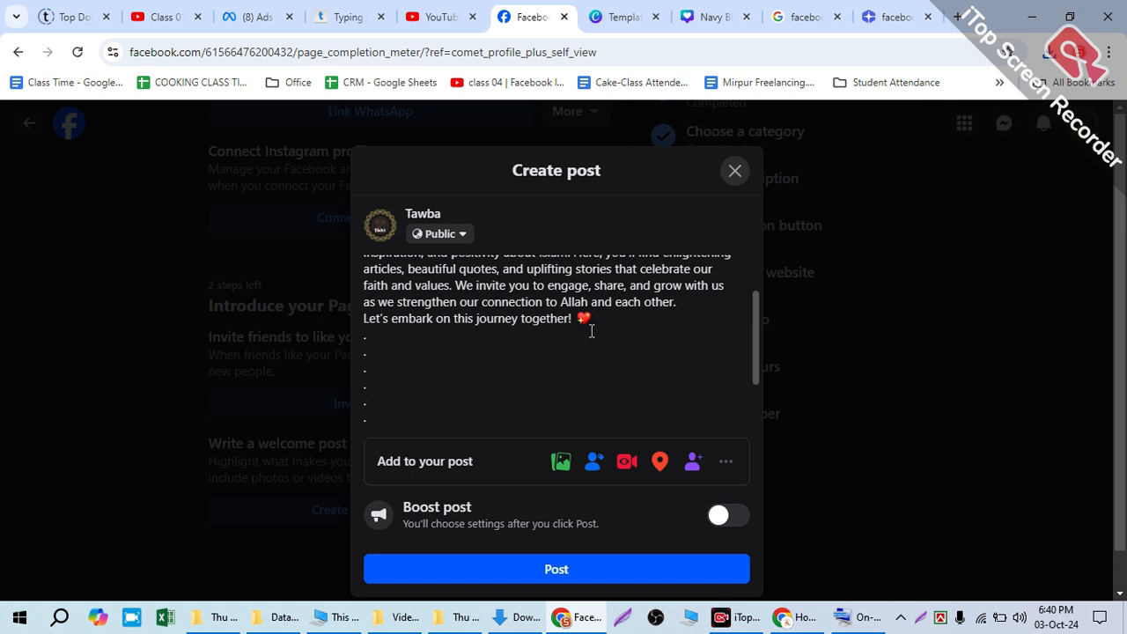
Step: Add the hashtags #tawba and #tawbah after #TogetherInFaith at the end of the post
scroll(592, 331, "down", 3)
left_click(482, 371)
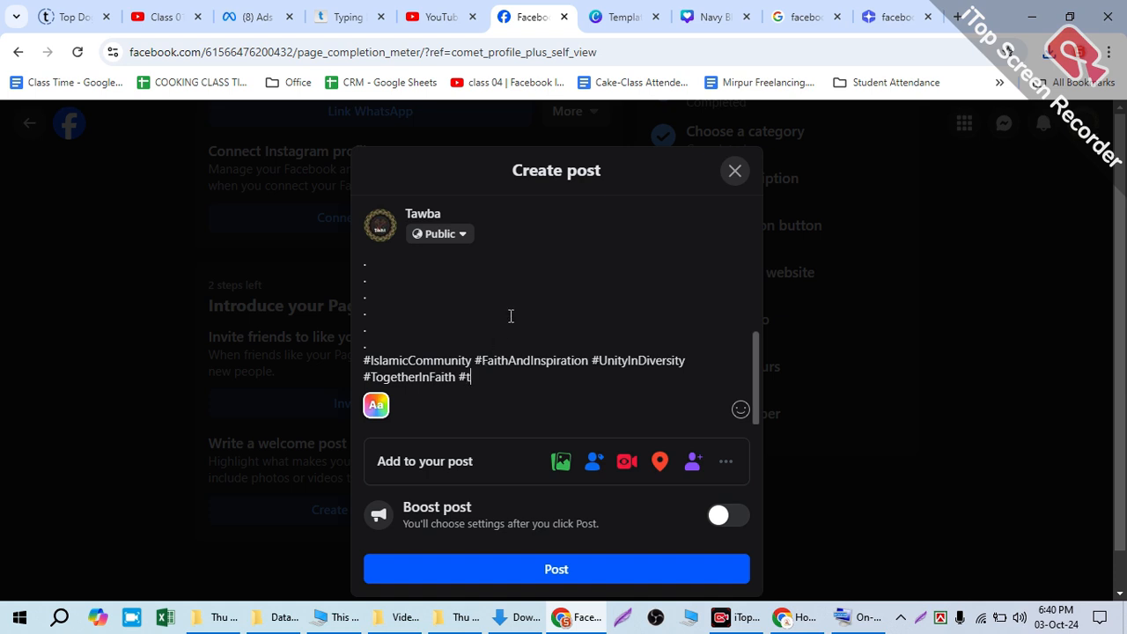
type("#tawba #tawbah")
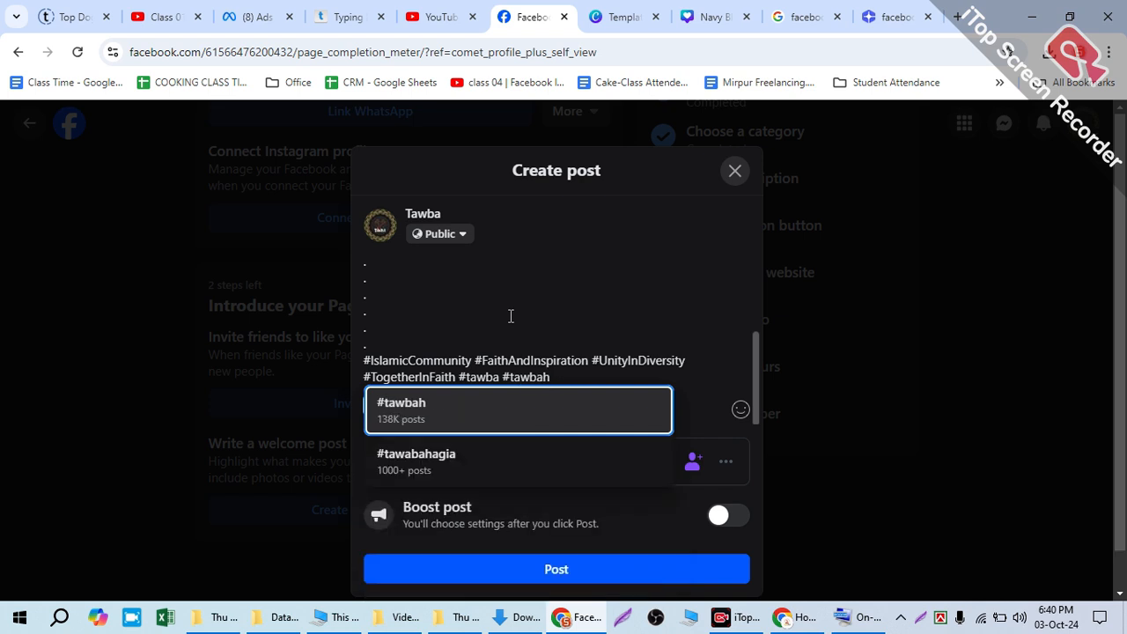
key("Return")
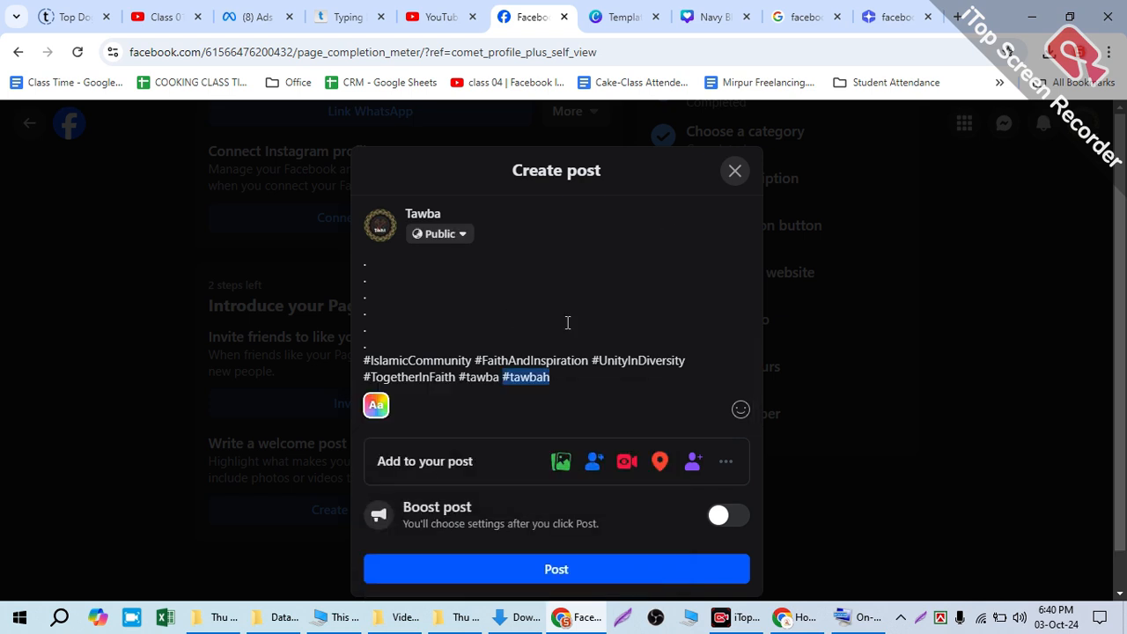
left_click(554, 464)
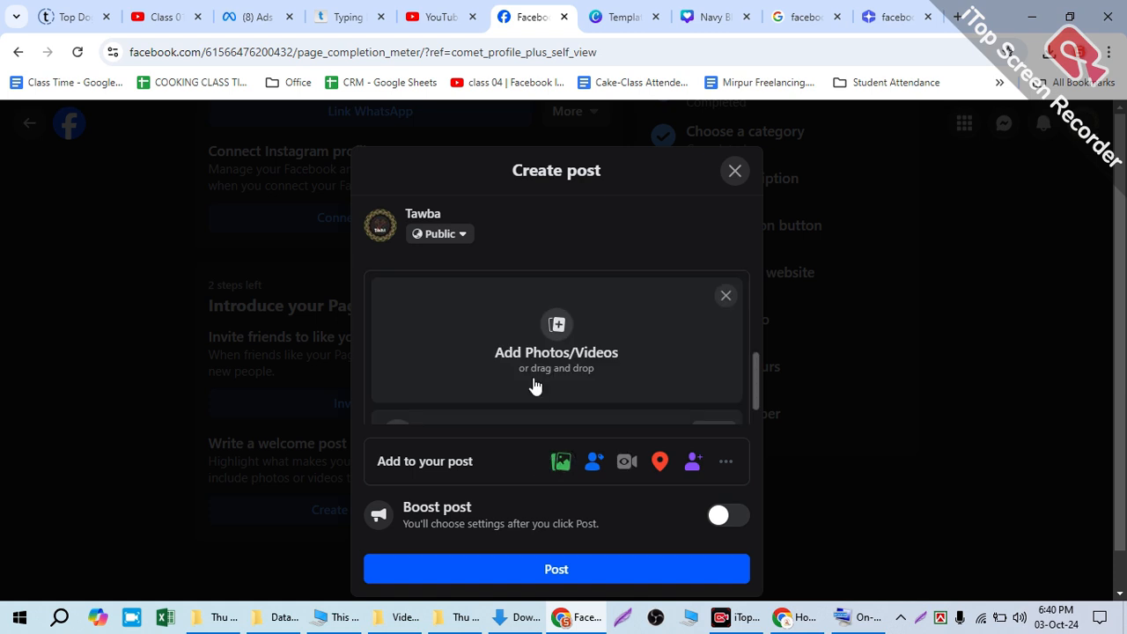
left_click(725, 300)
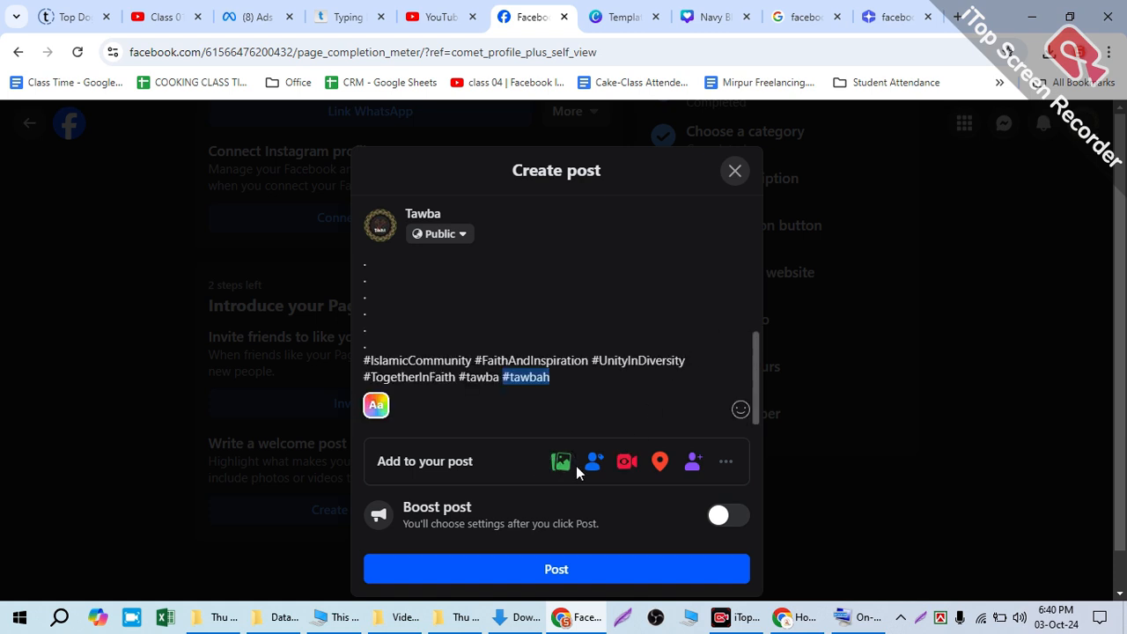
scroll(568, 350, "down", 3)
scroll(581, 348, "up", 5)
left_click(562, 462)
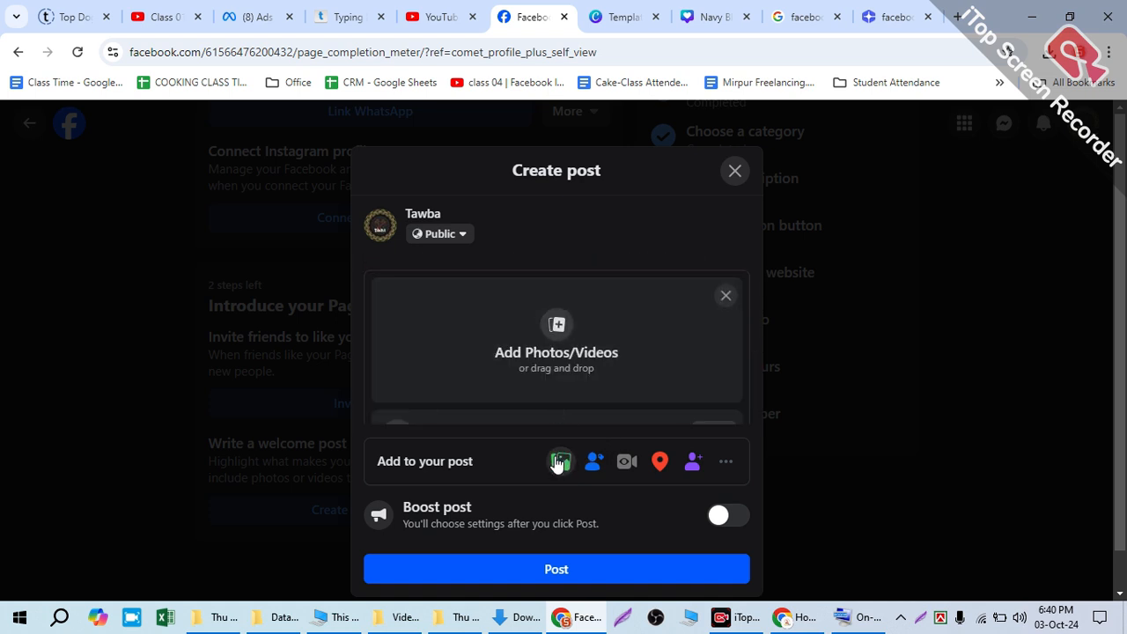
left_click(724, 296)
Step: Attach the image "welcome post .jpg" from the Downloads folder to the post
left_click(560, 463)
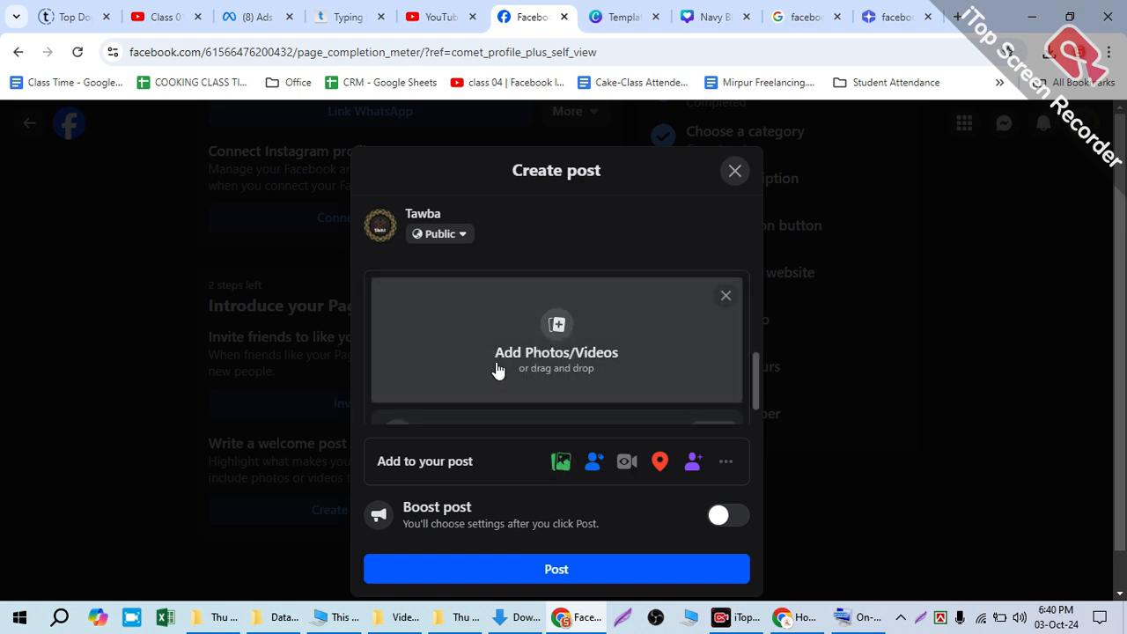
left_click(556, 325)
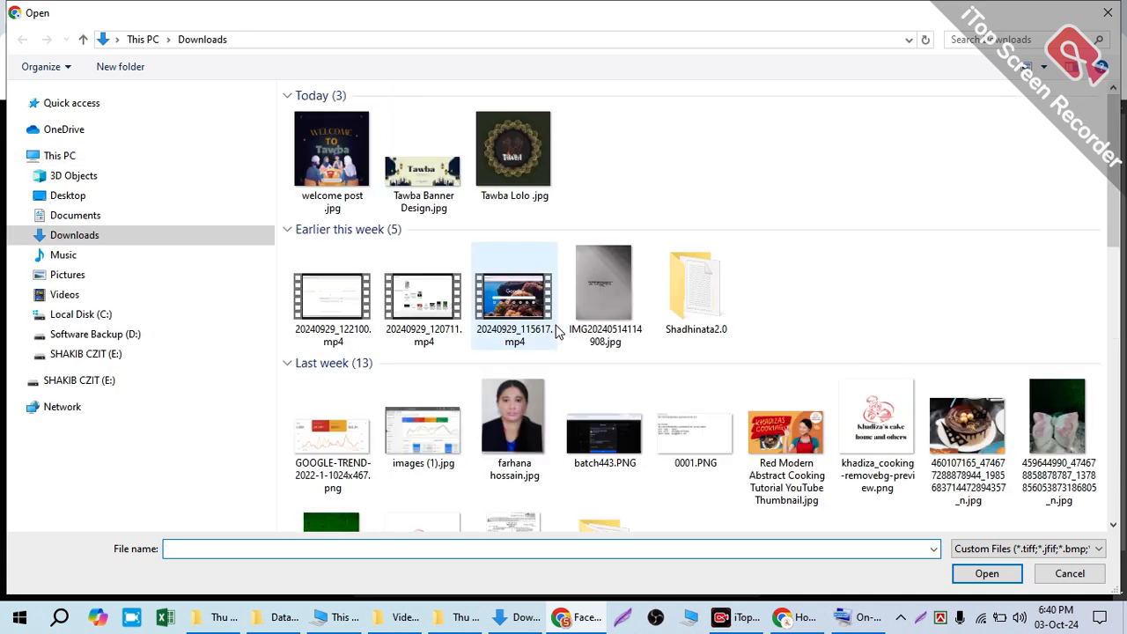
double_click(554, 326)
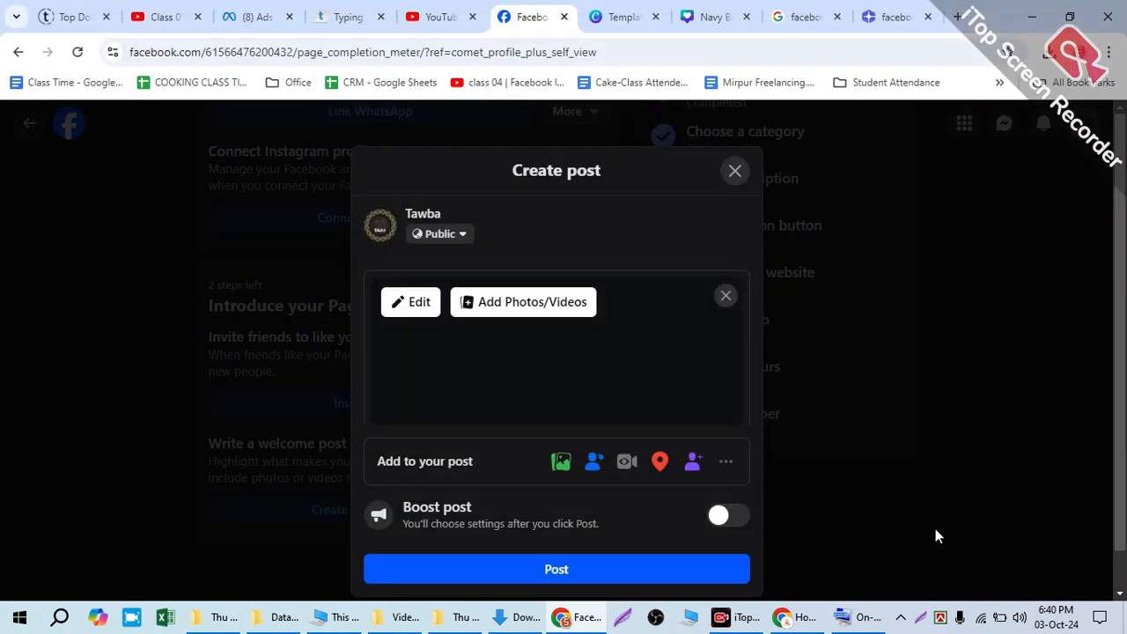
Step: Publish the welcome post in its original form, declining the offer to turn it into an event
left_click(589, 568)
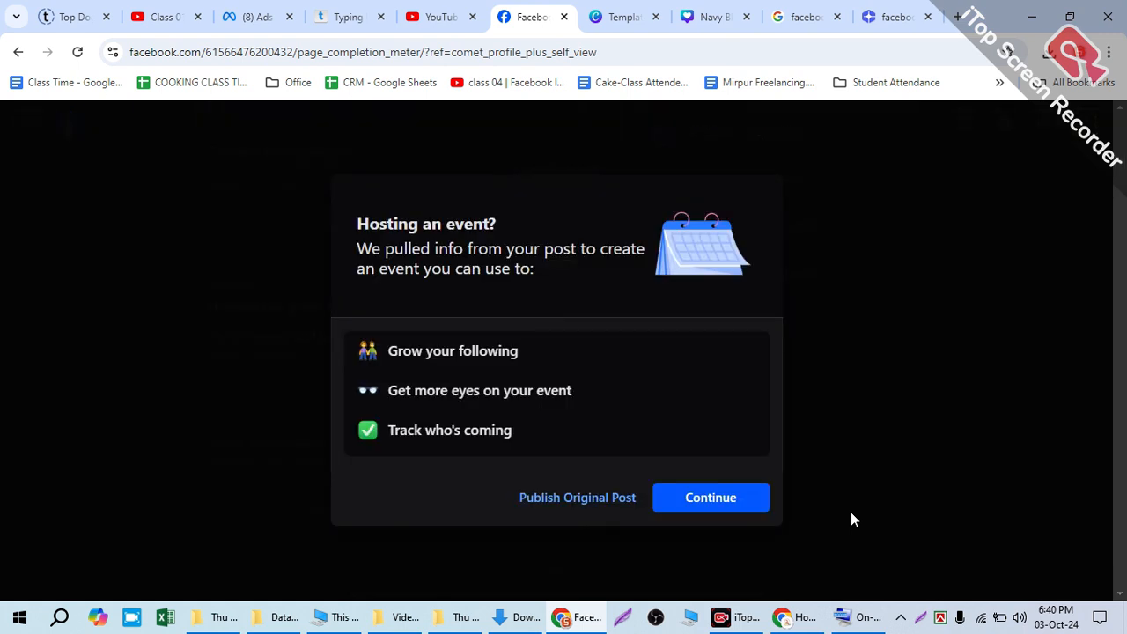
left_click(555, 499)
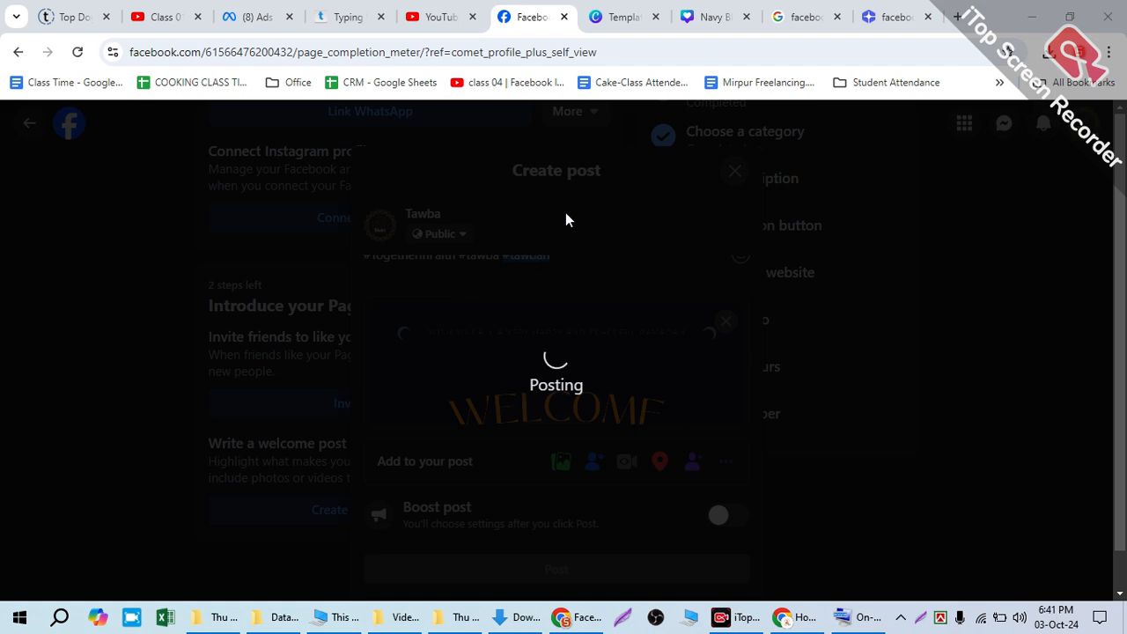
Step: Start inviting friends to like the Page from the Introduce your Page section, switching to the personal profile
scroll(441, 309, "up", 6)
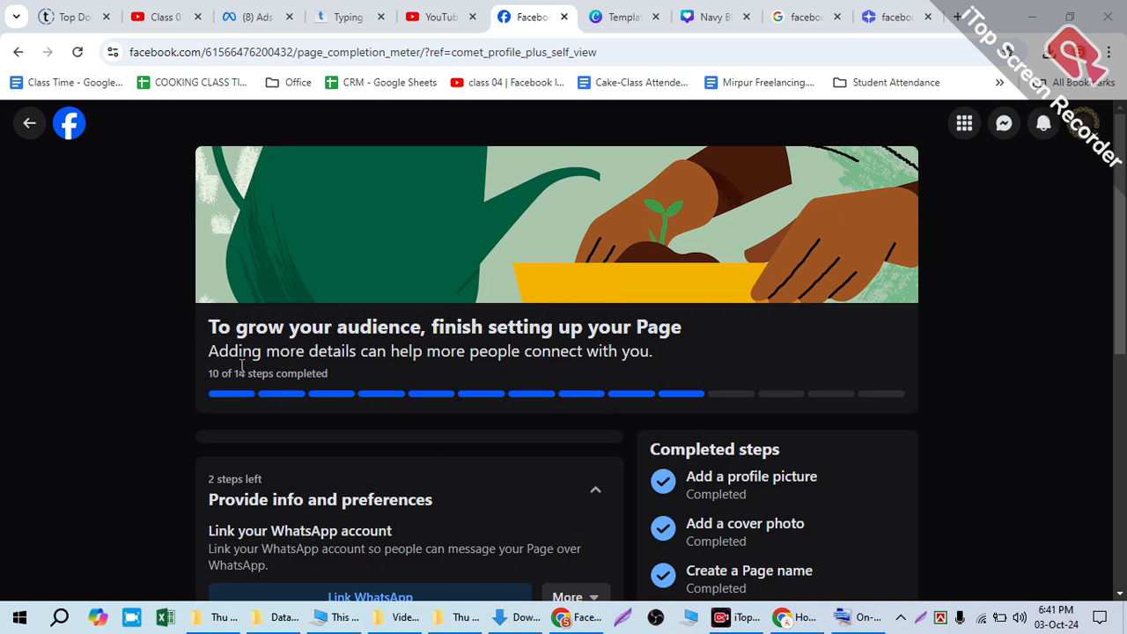
scroll(479, 362, "down", 5)
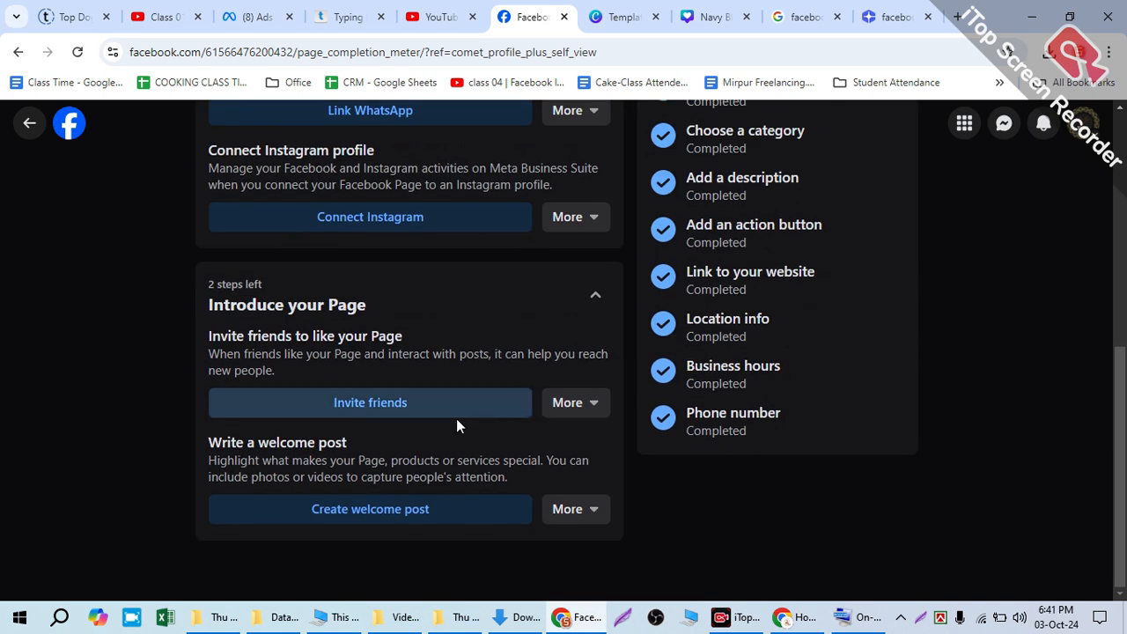
left_click_drag(282, 371, 222, 330)
left_click(361, 402)
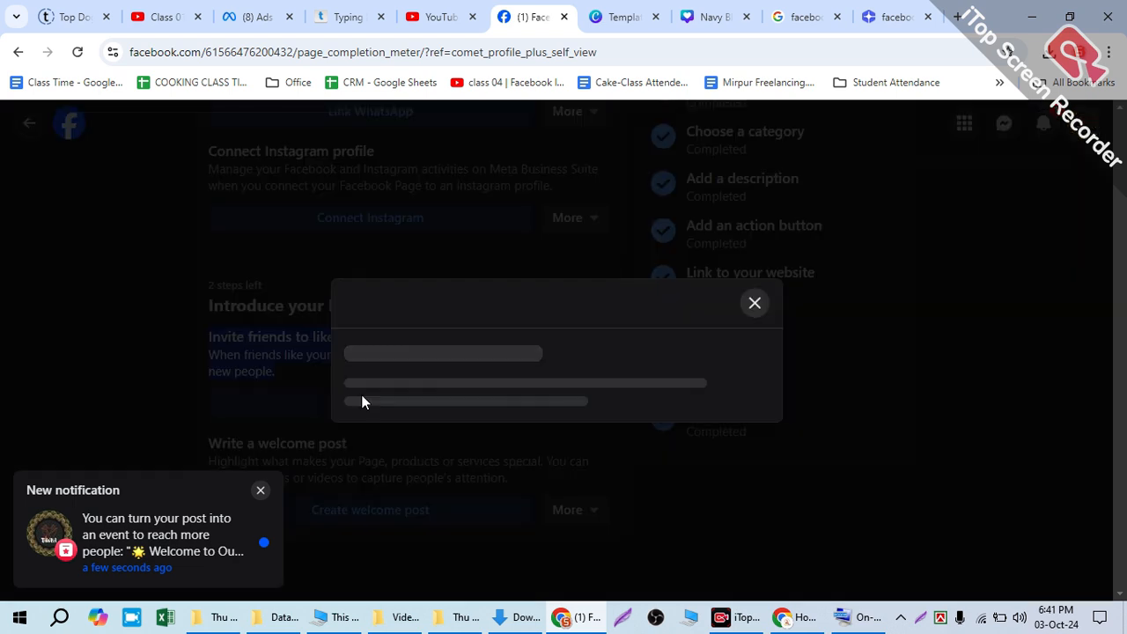
left_click(606, 427)
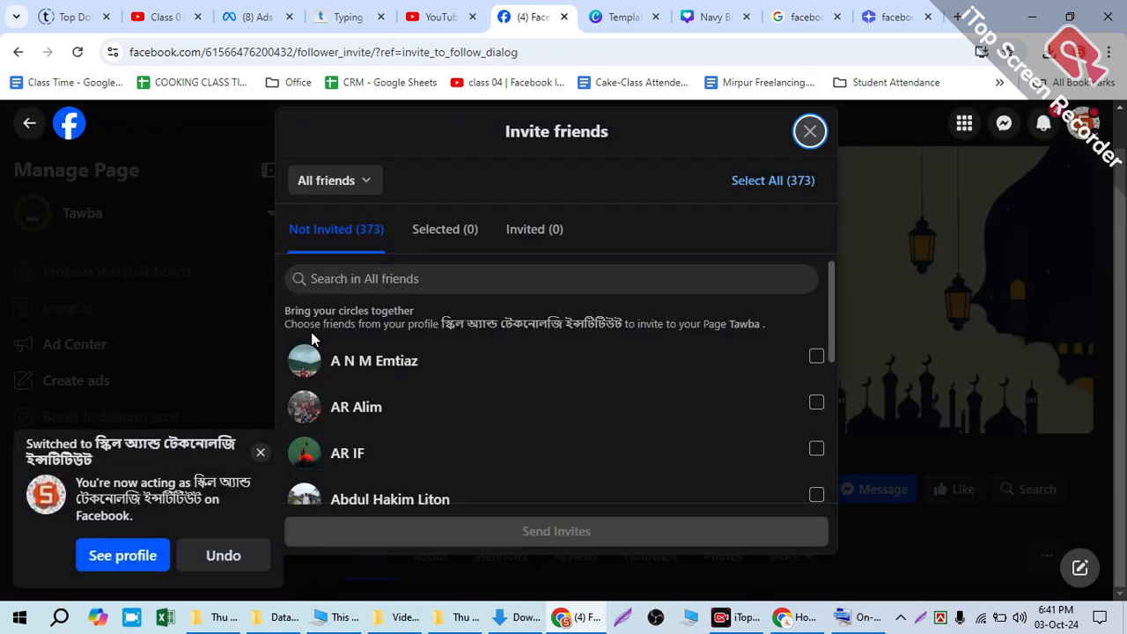
Step: Select all friends in the invitation list and clear that selection again
left_click(786, 181)
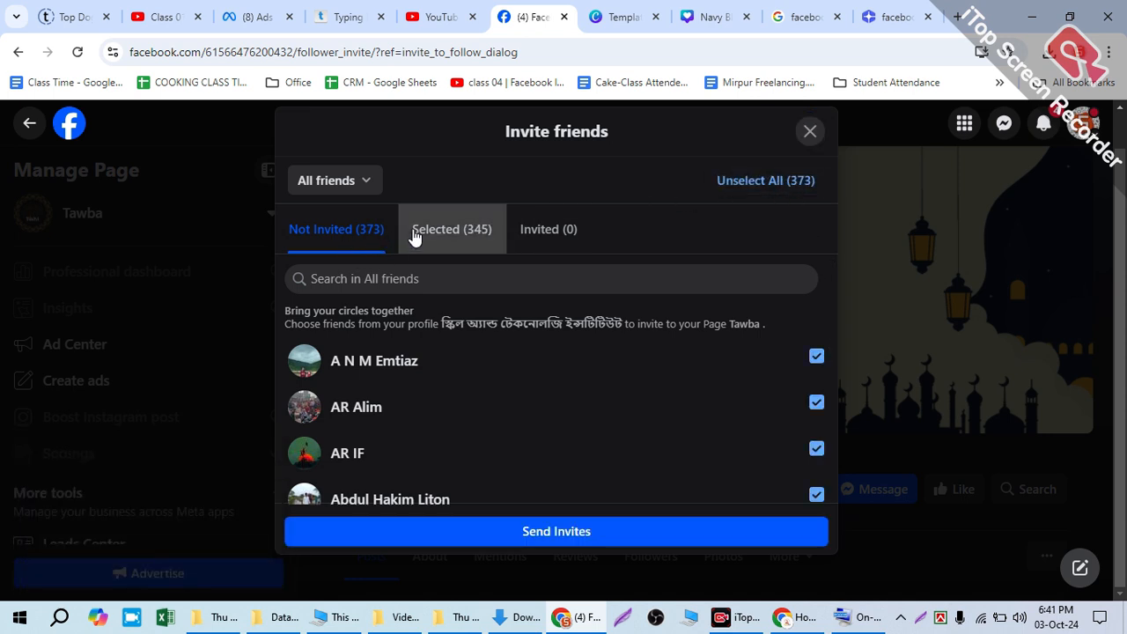
left_click(735, 181)
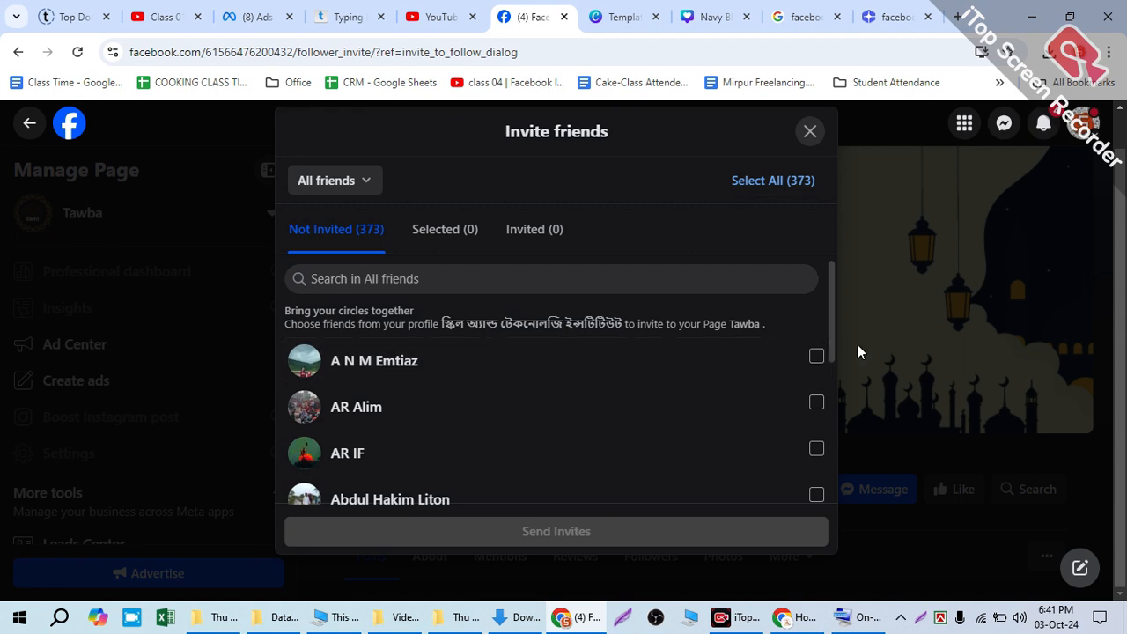
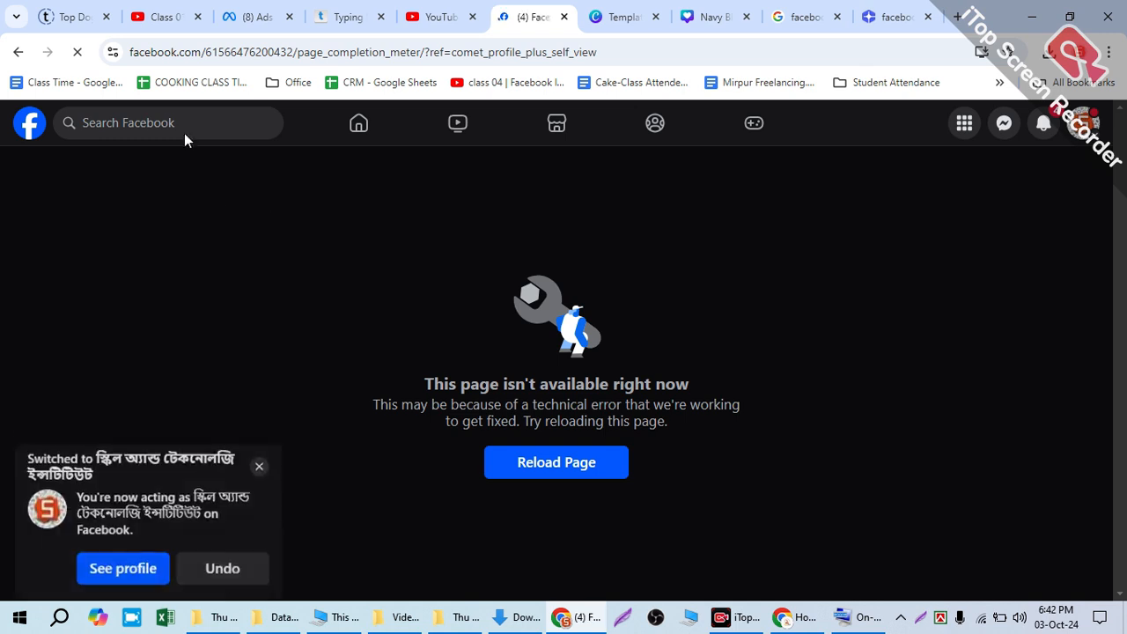
Step: Search Facebook for "tawba" and open the Tawba digital creator page from the page results
left_click(145, 122)
type("taw")
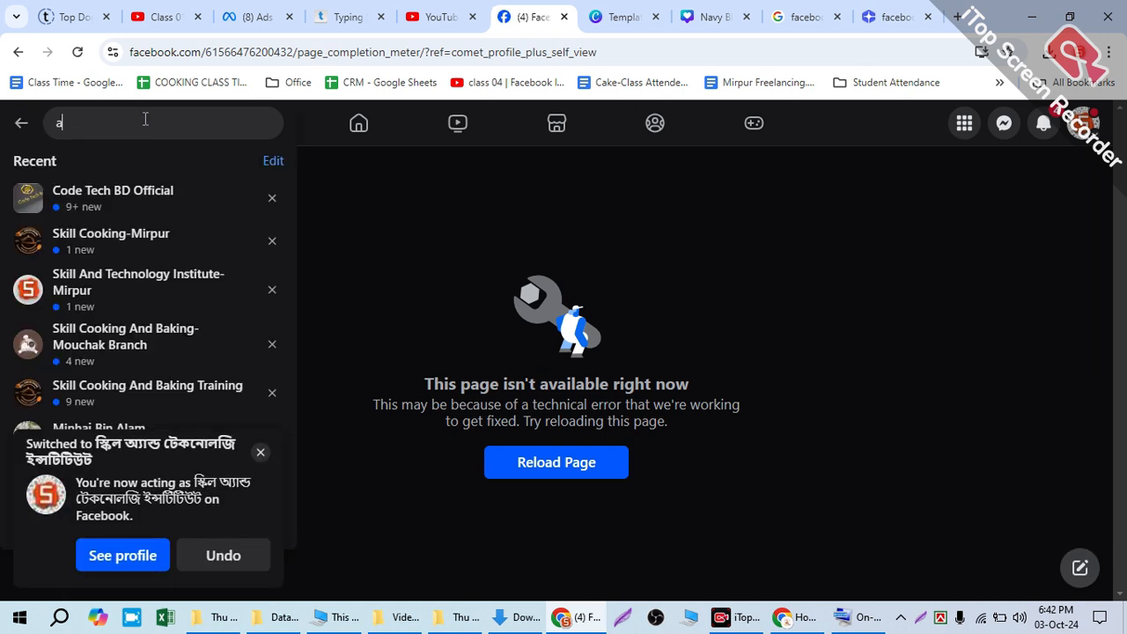
type("ba")
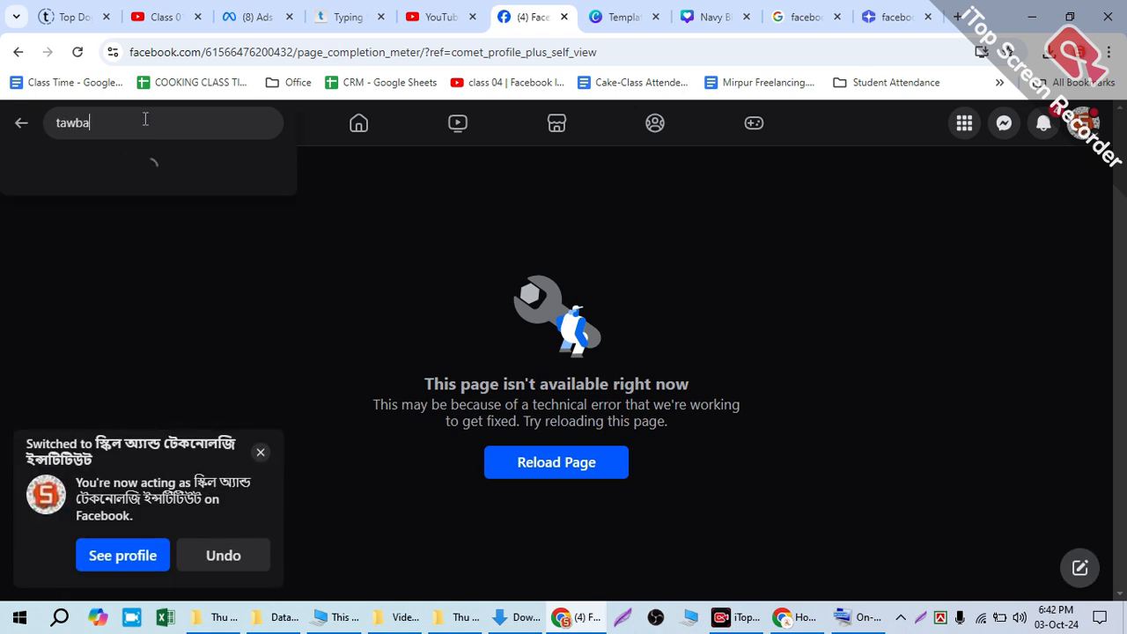
key("Return")
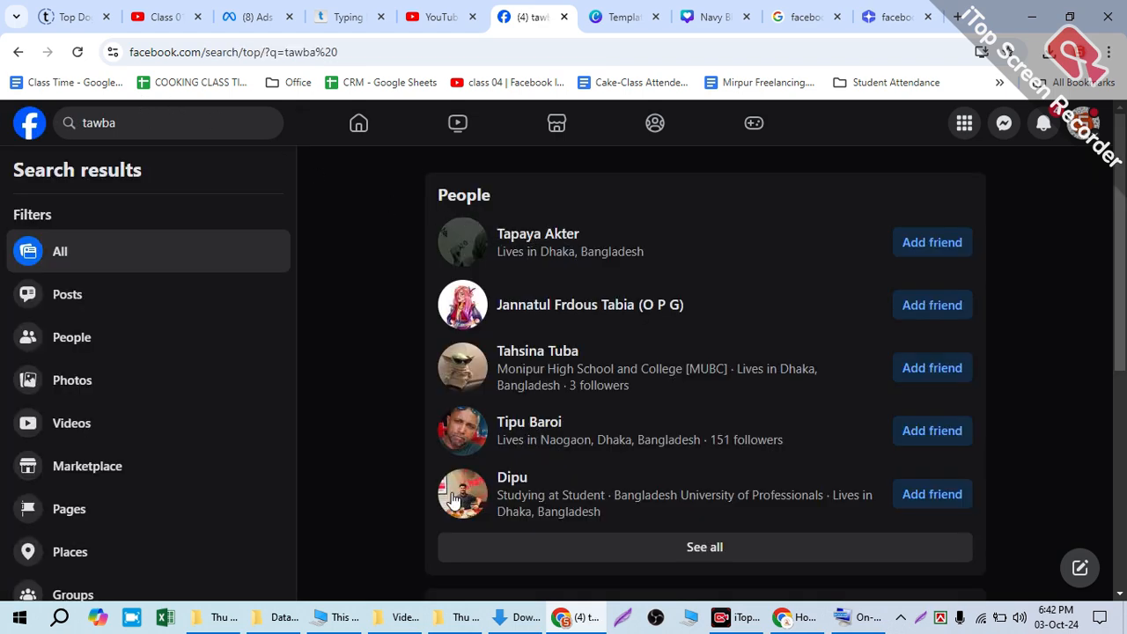
scroll(451, 493, "down", 3)
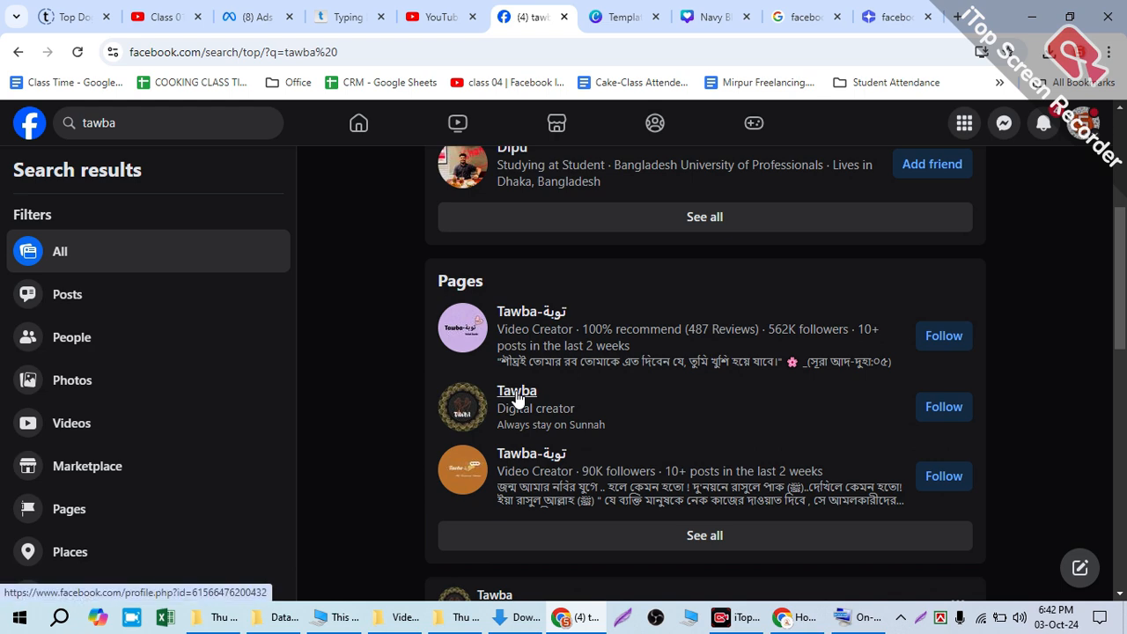
mouse_move(514, 395)
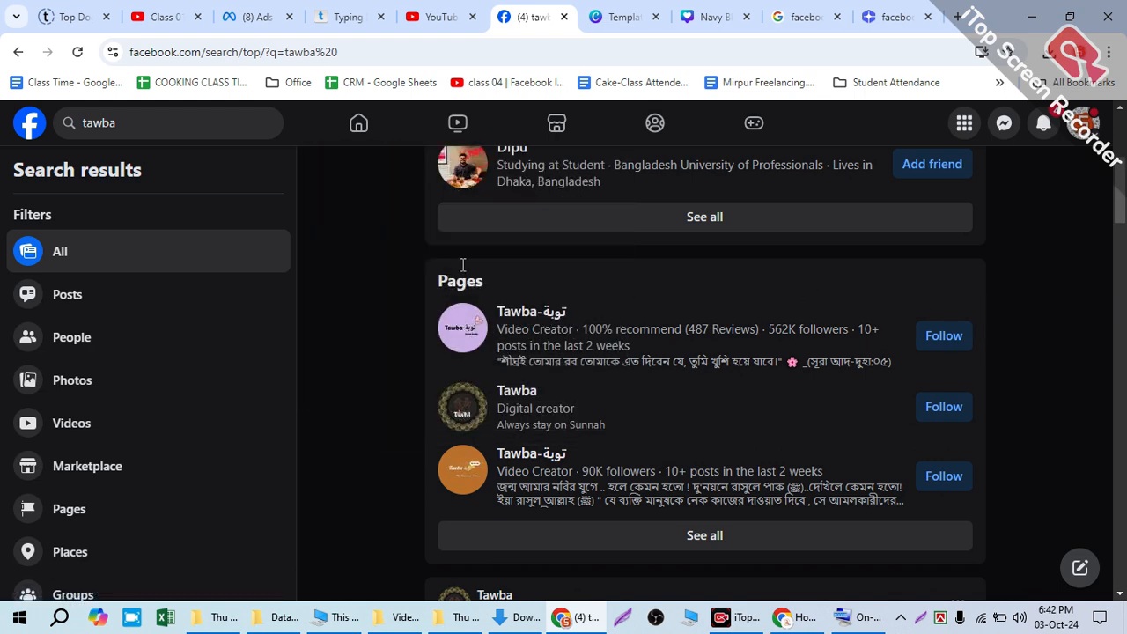
left_click_drag(136, 114, 19, 107)
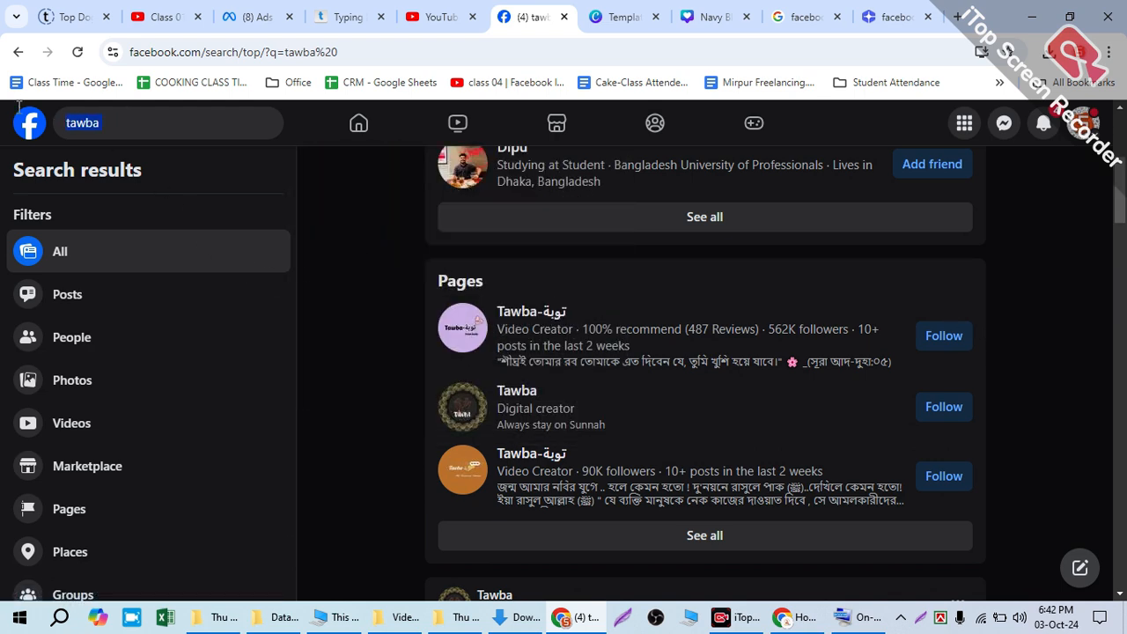
left_click(520, 396)
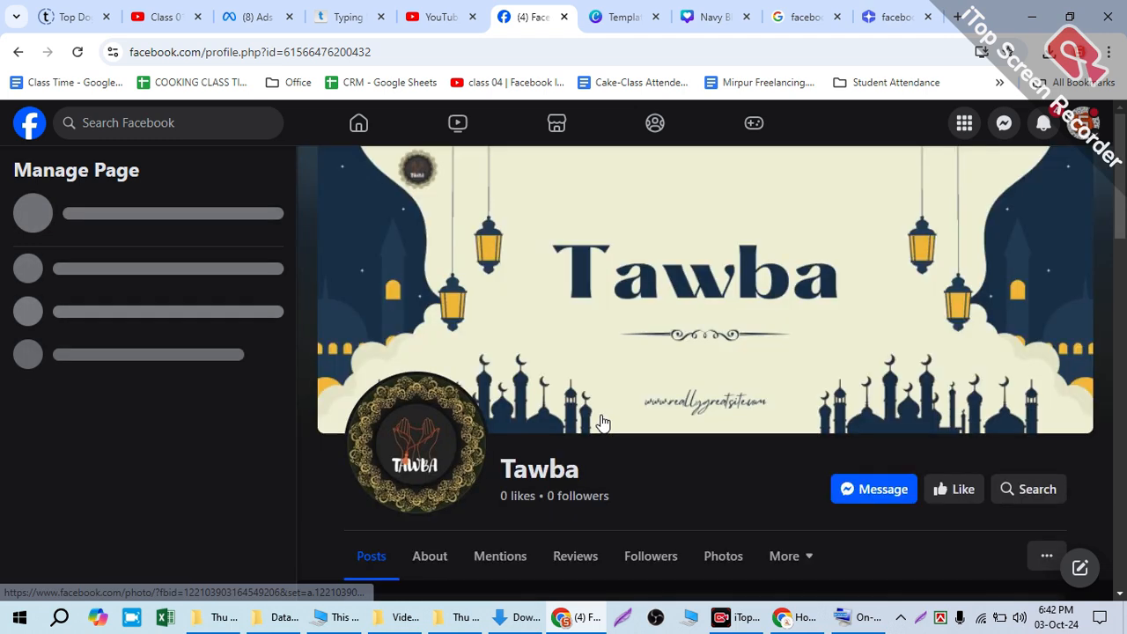
Step: Open the friend invitation list for the Tawba page
scroll(973, 483, "down", 1)
scroll(973, 482, "down", 2)
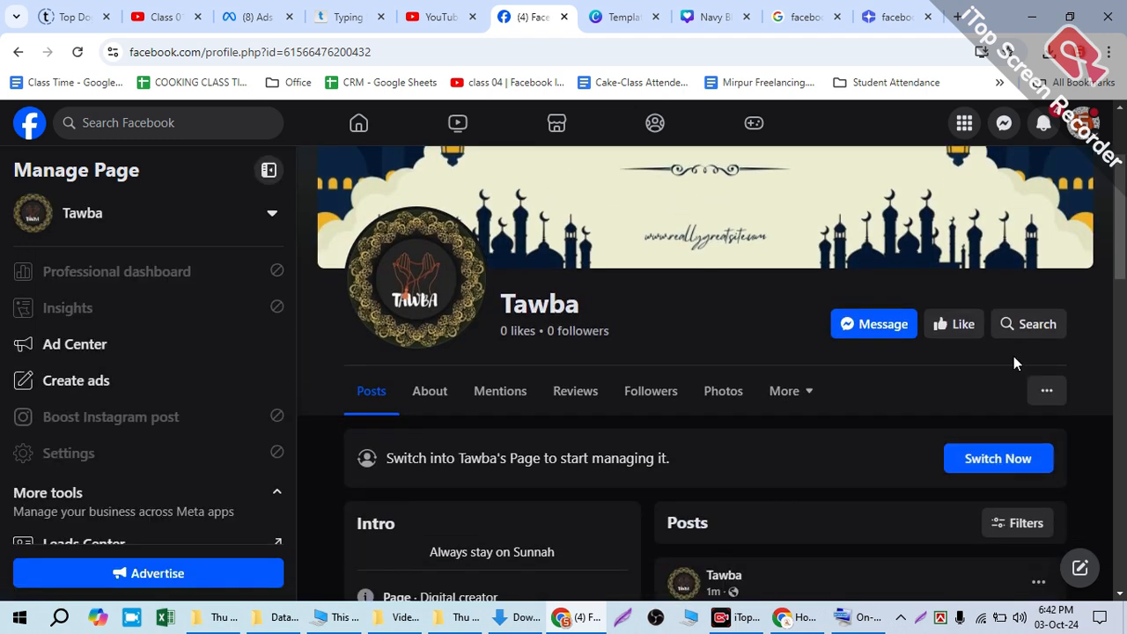
left_click(1045, 390)
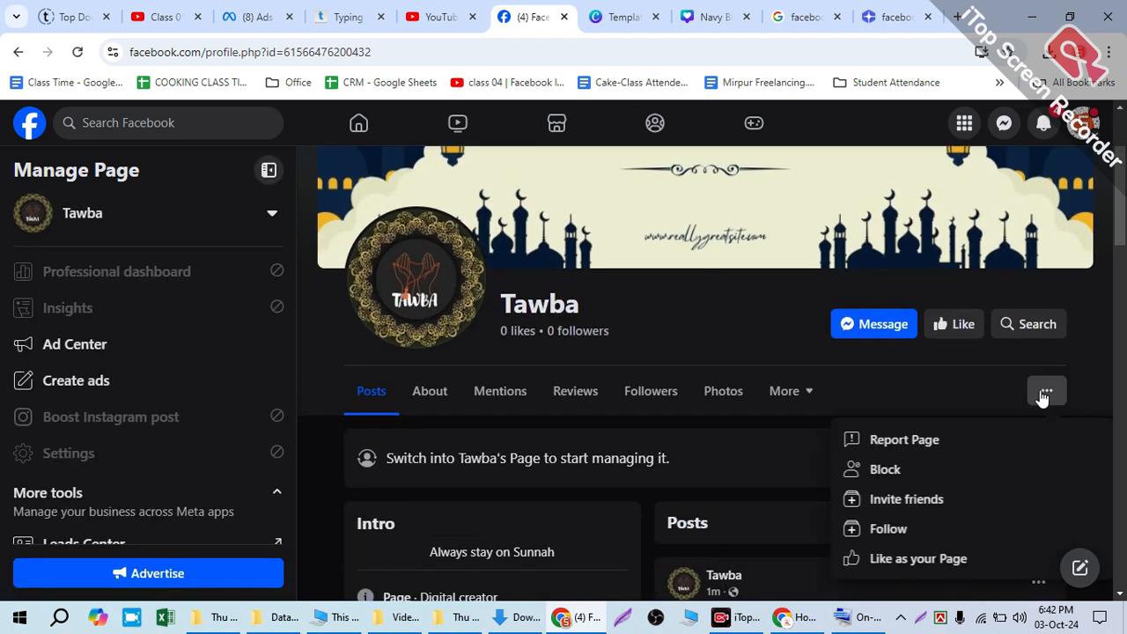
left_click(886, 499)
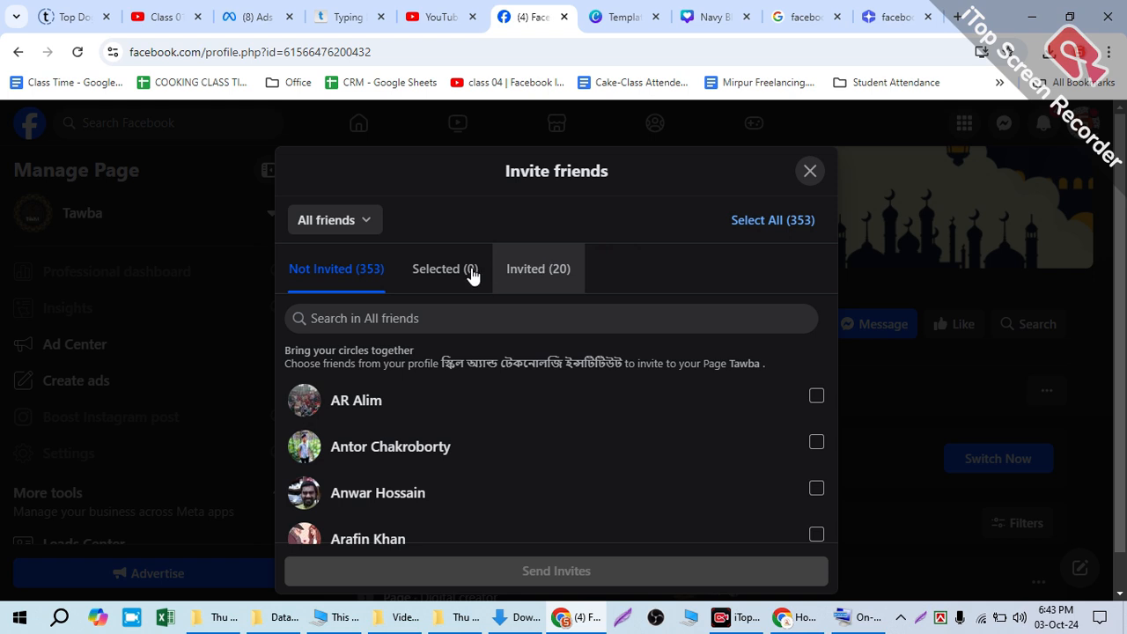
Step: Select the first four friends in the list, review the selection and send them the page invites
left_click(816, 395)
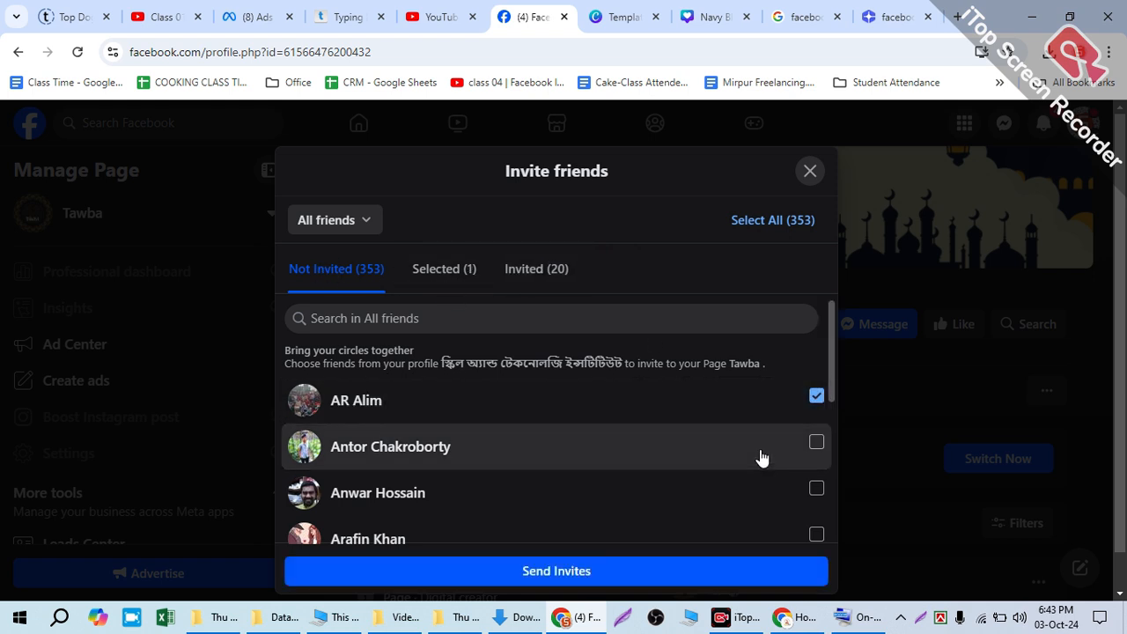
left_click(762, 454)
left_click(765, 493)
left_click(767, 528)
scroll(705, 405, "down", 2)
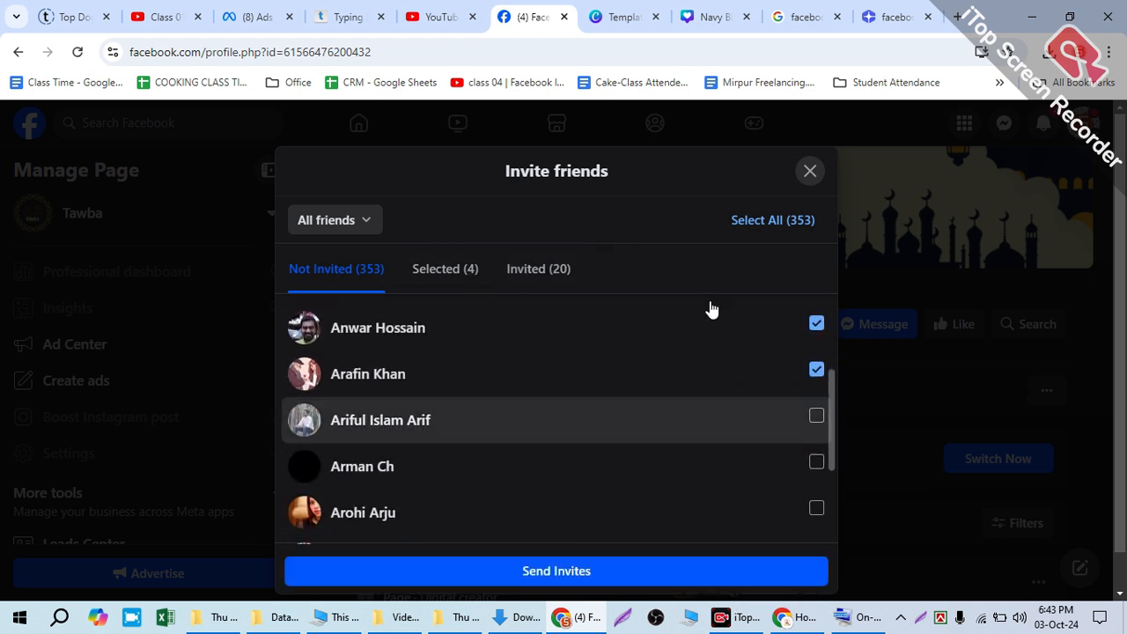
left_click(430, 270)
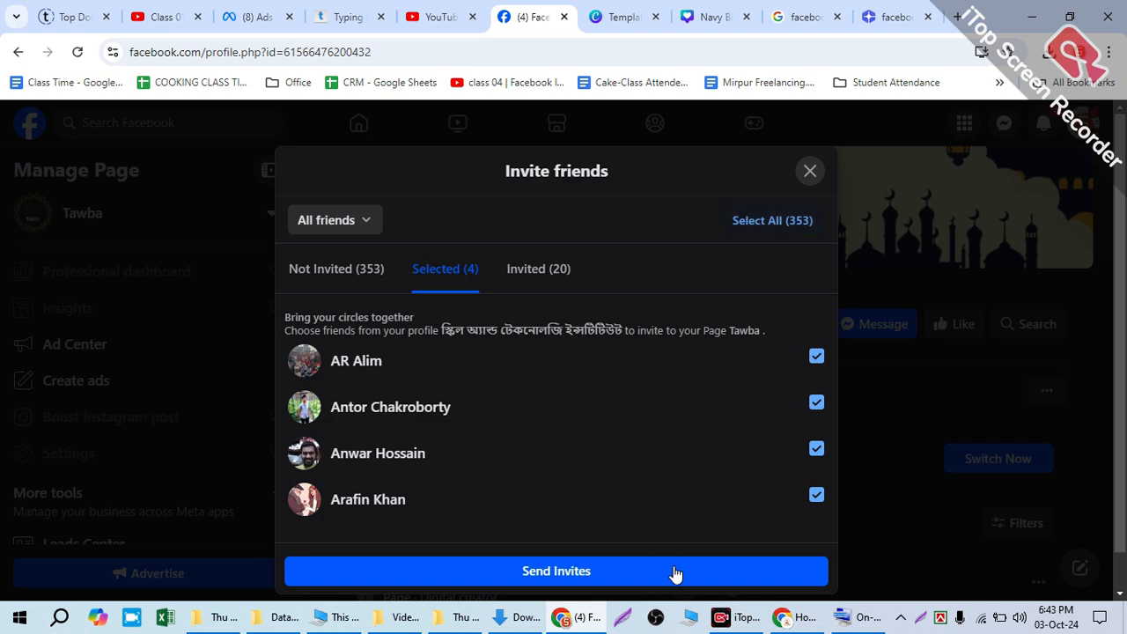
left_click(808, 172)
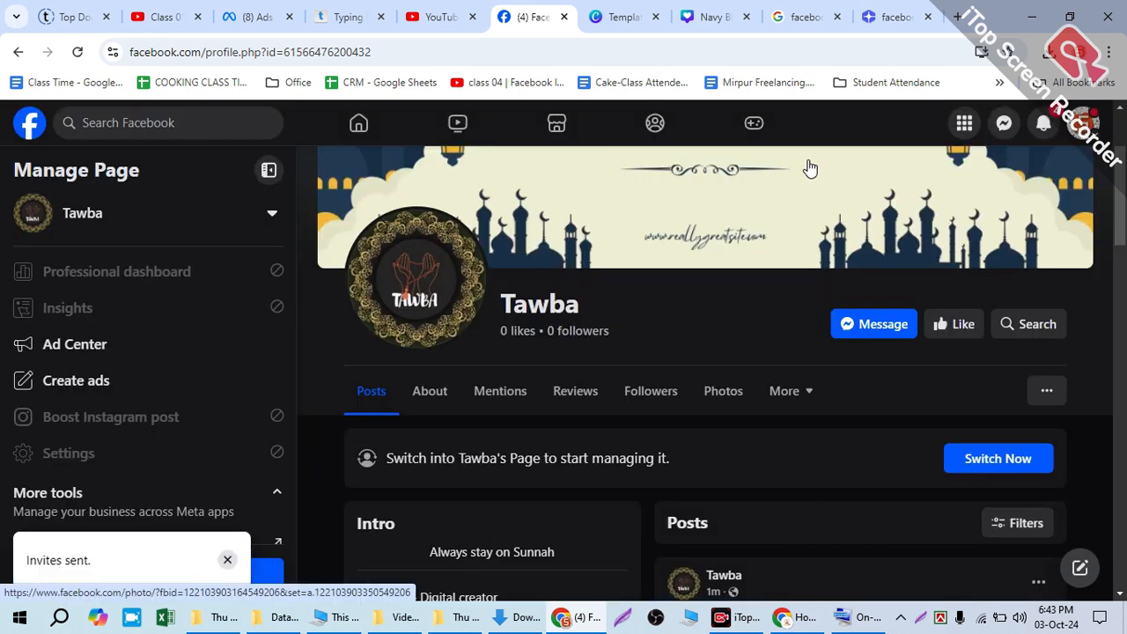
Step: Review the Tawba page's cover, intro, photos and posts, expanding the full text of the welcome post
scroll(811, 247, "up", 2)
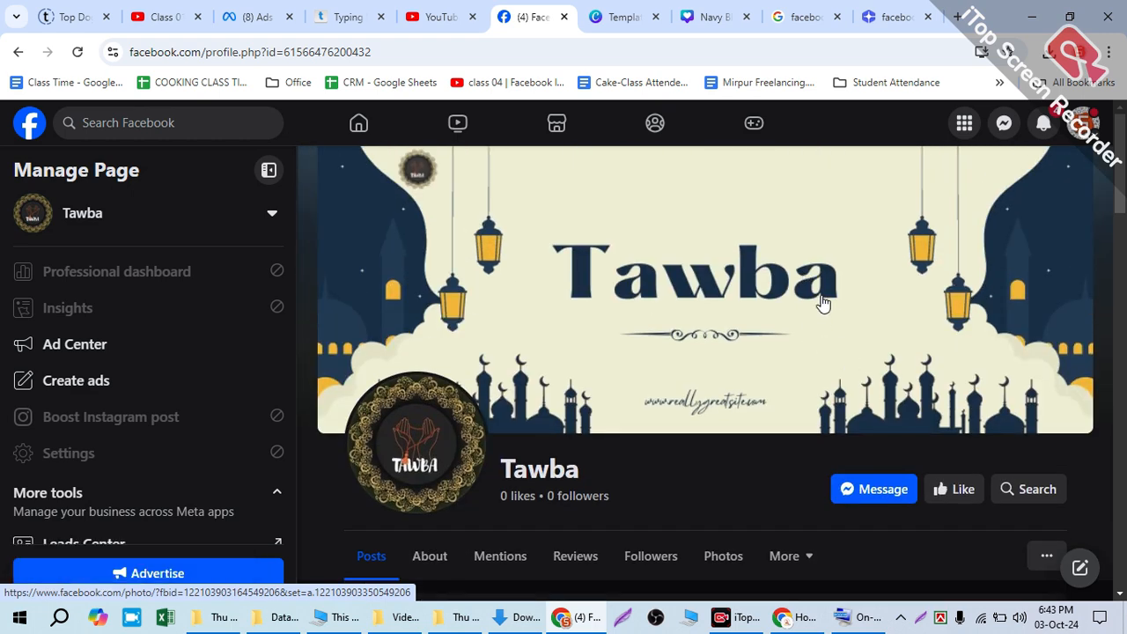
scroll(678, 419, "down", 5)
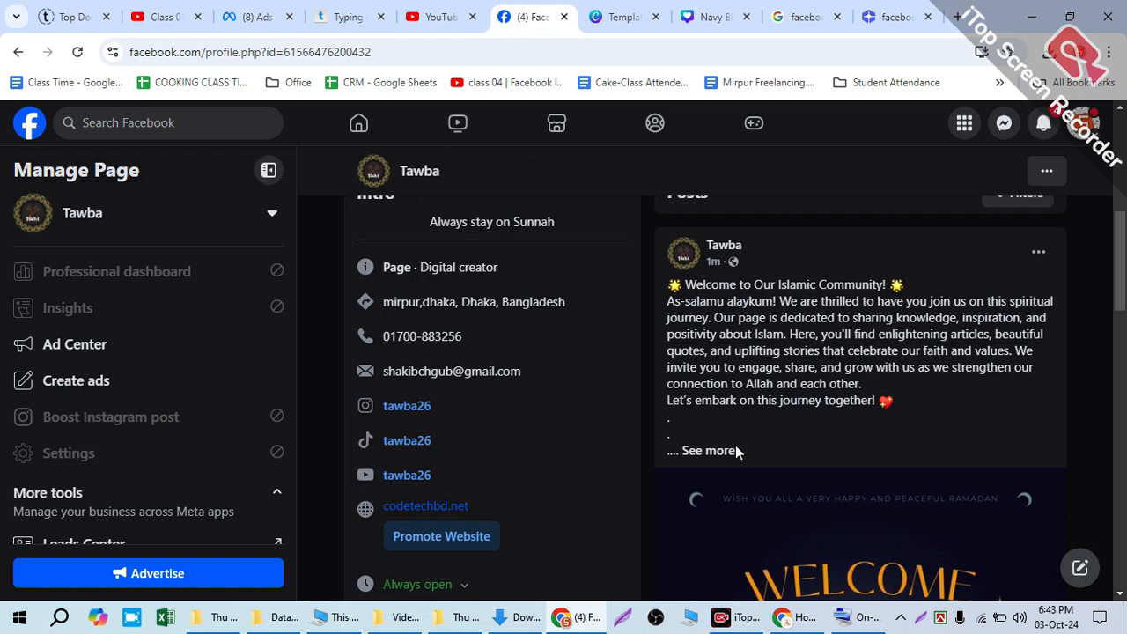
left_click(737, 451)
scroll(792, 458, "down", 10)
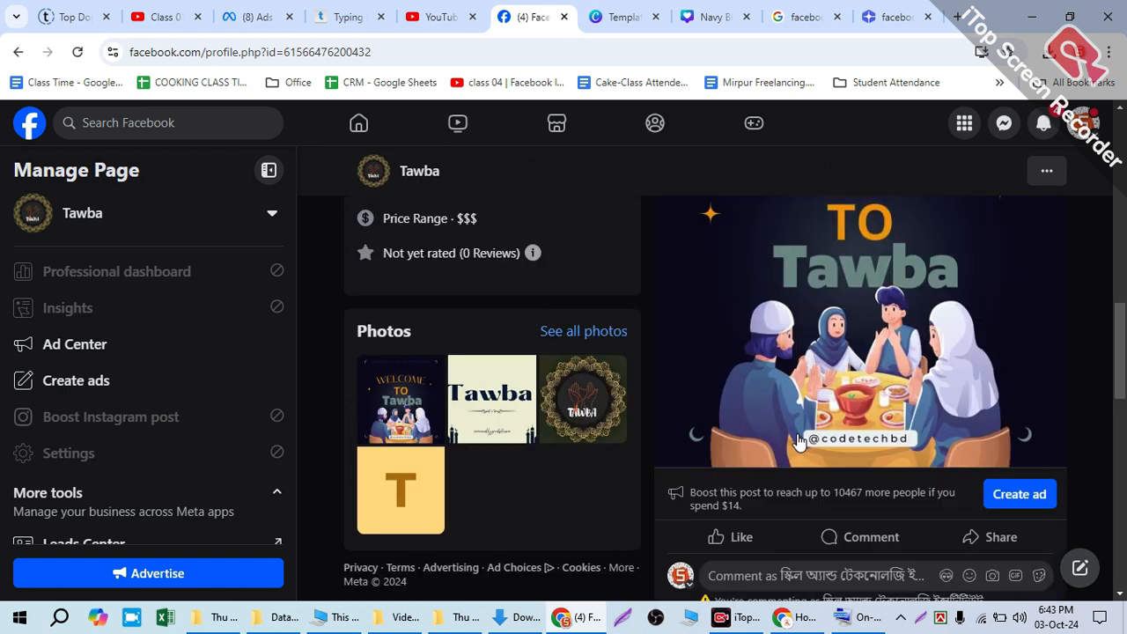
scroll(802, 473, "down", 8)
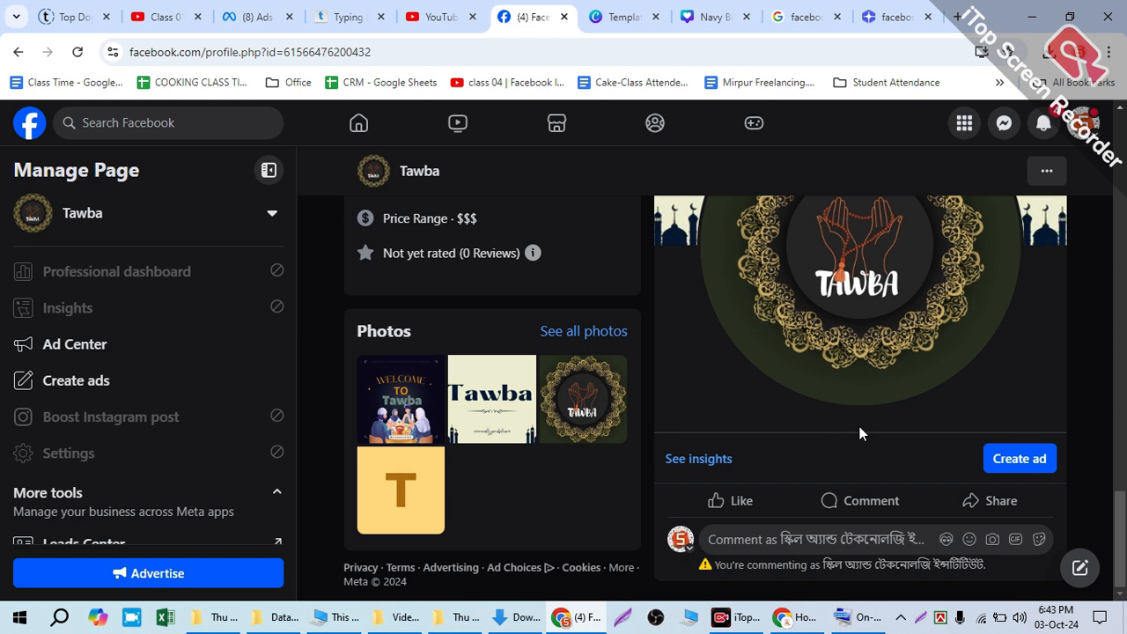
scroll(859, 433, "up", 2)
Step: Check the current profile's notifications and close the list
left_click(1042, 127)
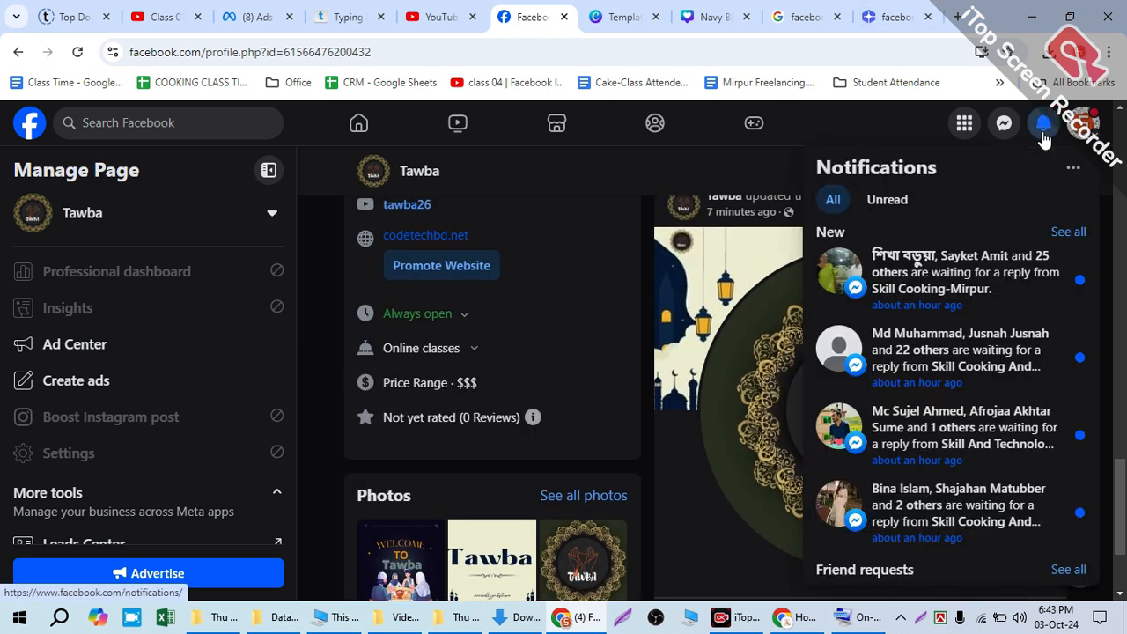
scroll(608, 275, "up", 3)
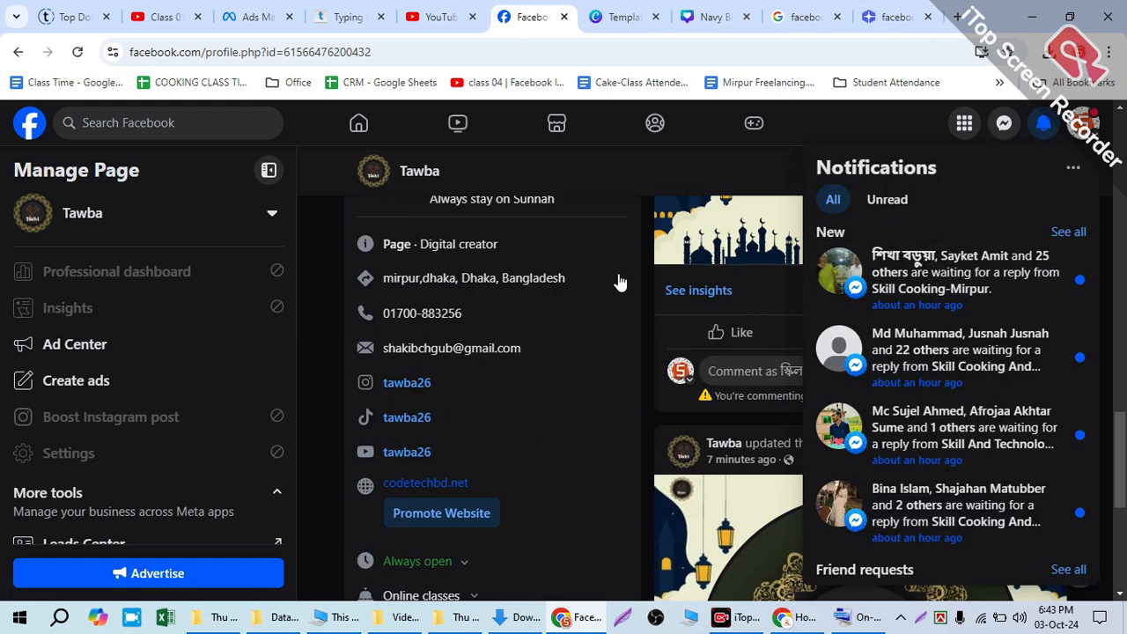
scroll(611, 420, "up", 1)
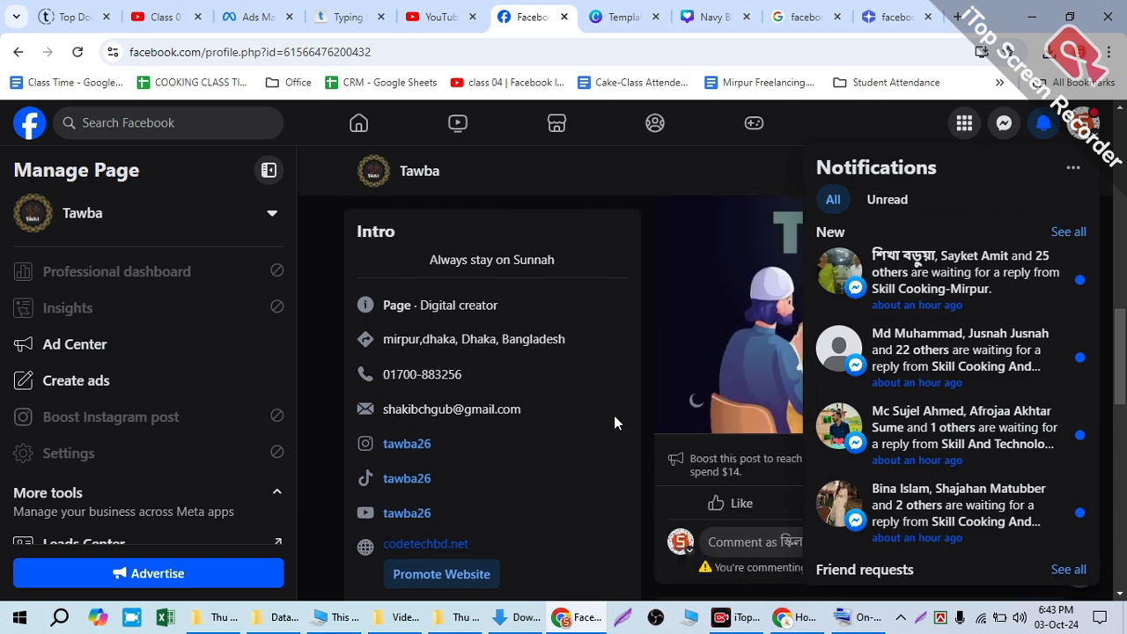
left_click(628, 364)
Step: Look over the Tawba page from its header and intro through the welcome, cover photo and profile picture posts
scroll(629, 364, "up", 1)
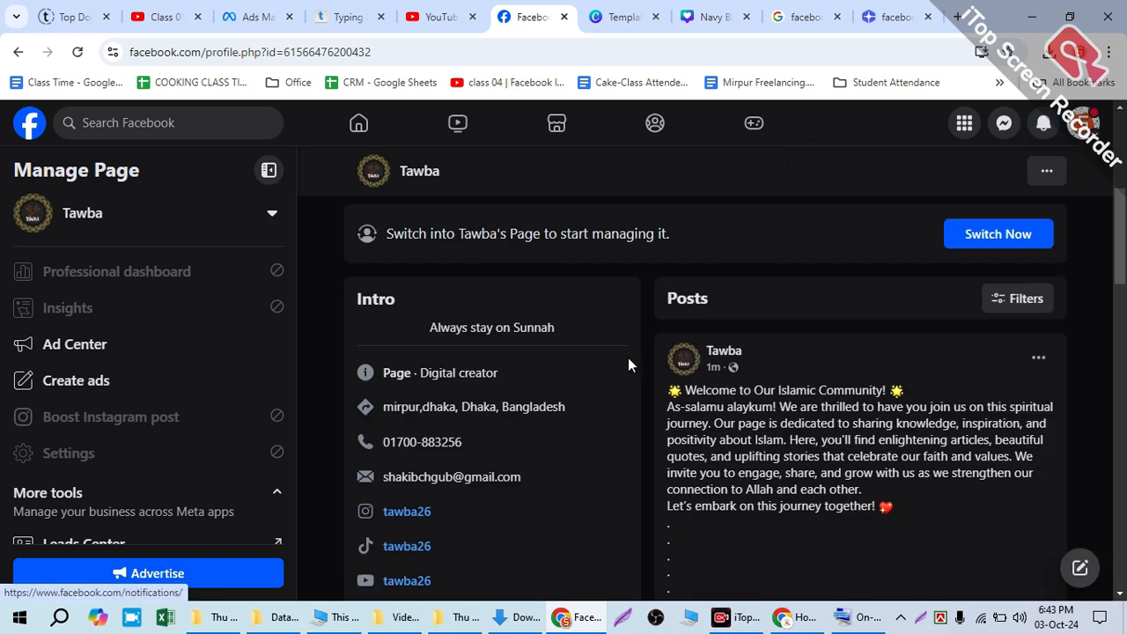
scroll(628, 358, "up", 3)
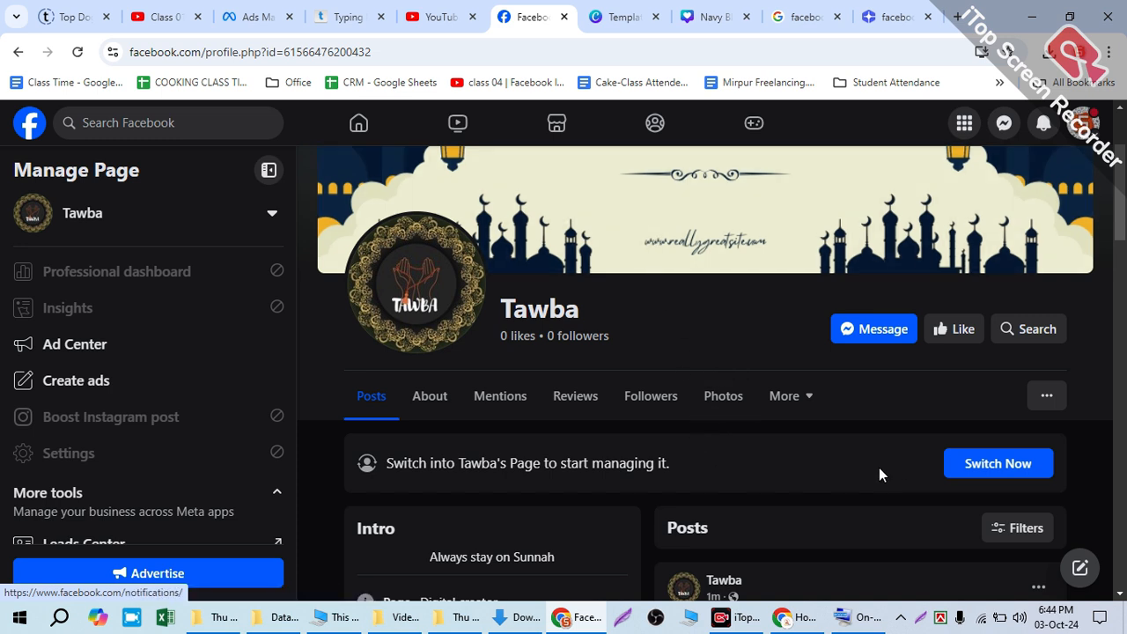
scroll(809, 407, "up", 2)
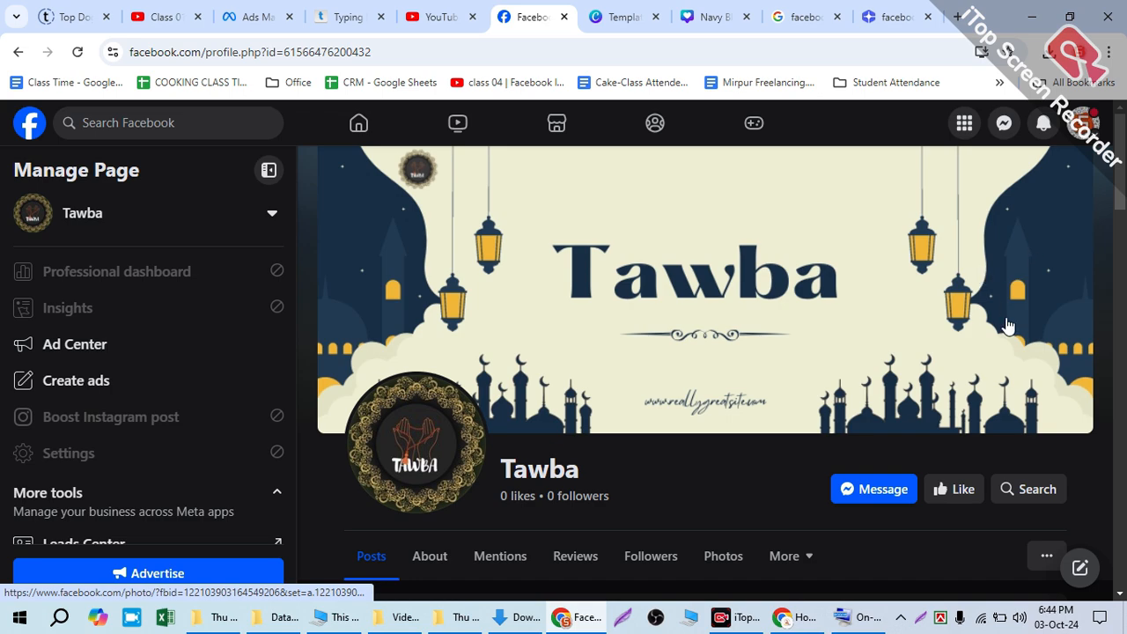
scroll(1004, 322, "down", 5)
scroll(1023, 296, "down", 12)
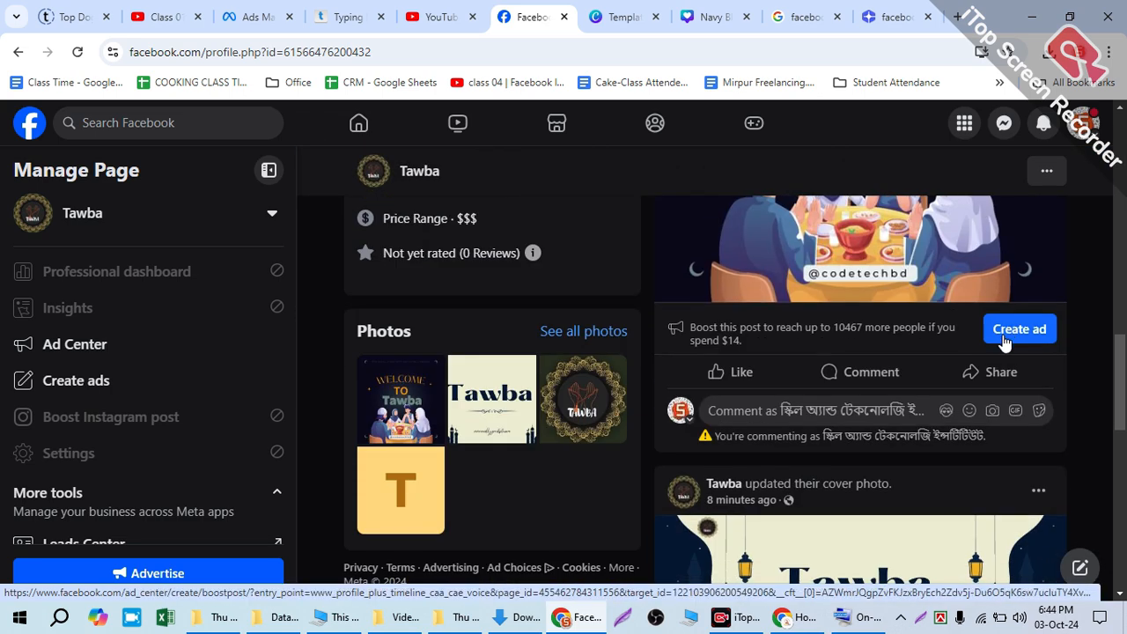
scroll(1092, 394, "down", 5)
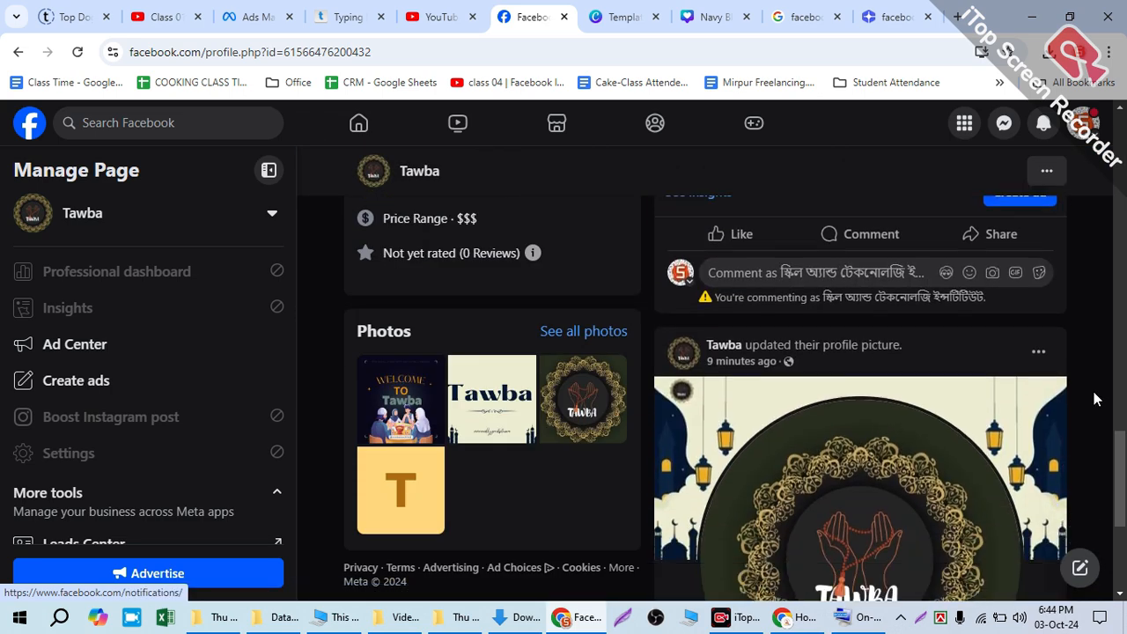
scroll(1048, 383, "up", 1)
scroll(1035, 383, "up", 5)
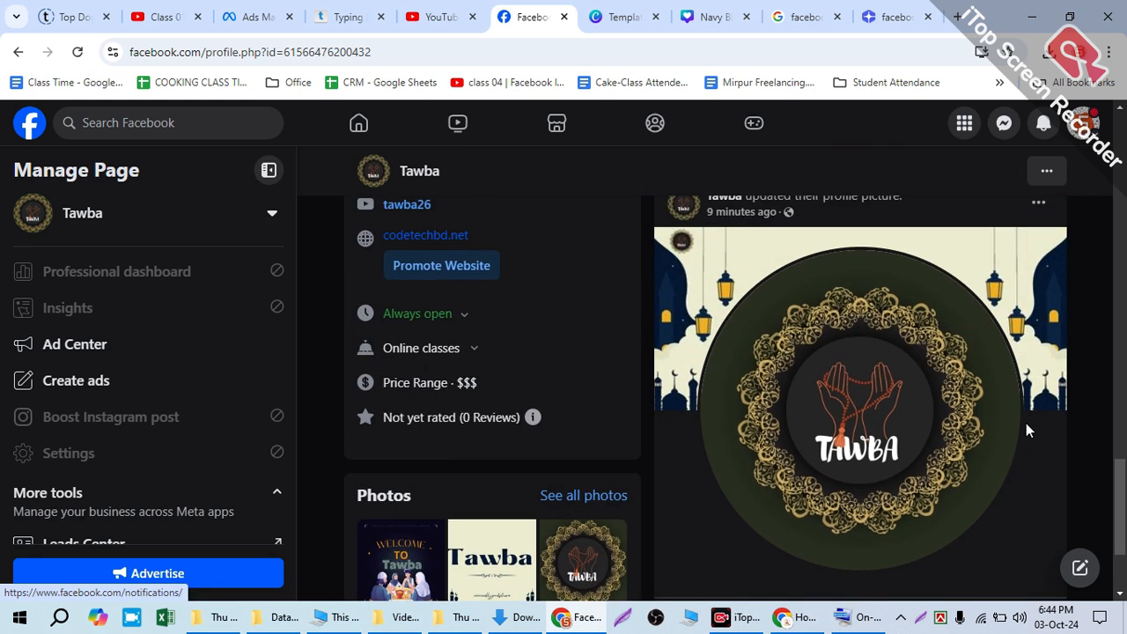
scroll(1044, 418, "up", 2)
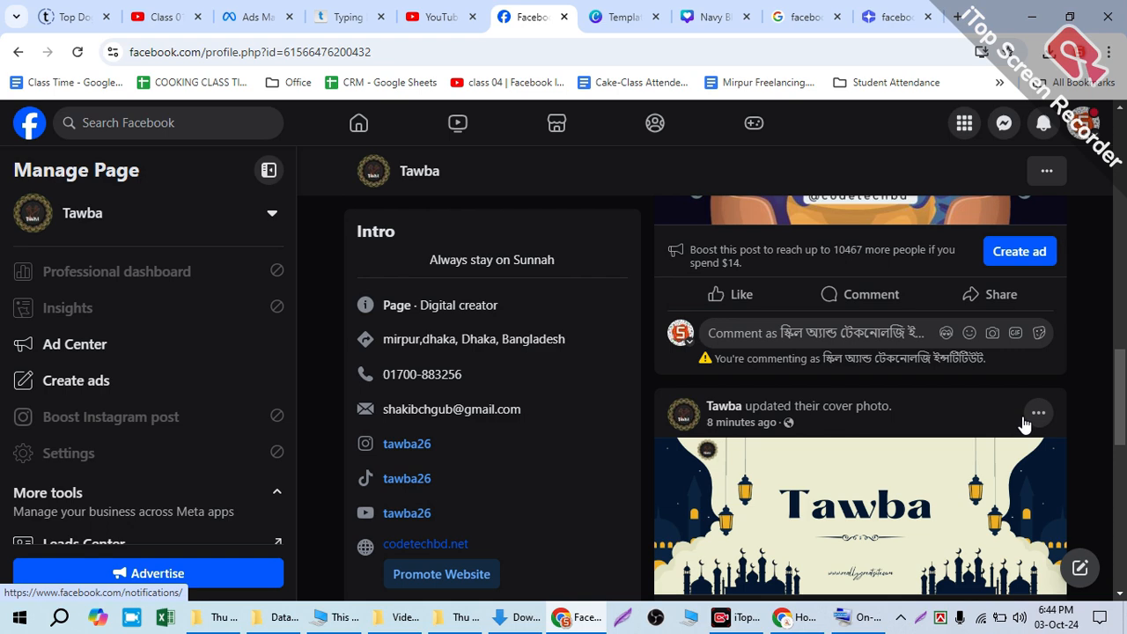
scroll(869, 433, "up", 8)
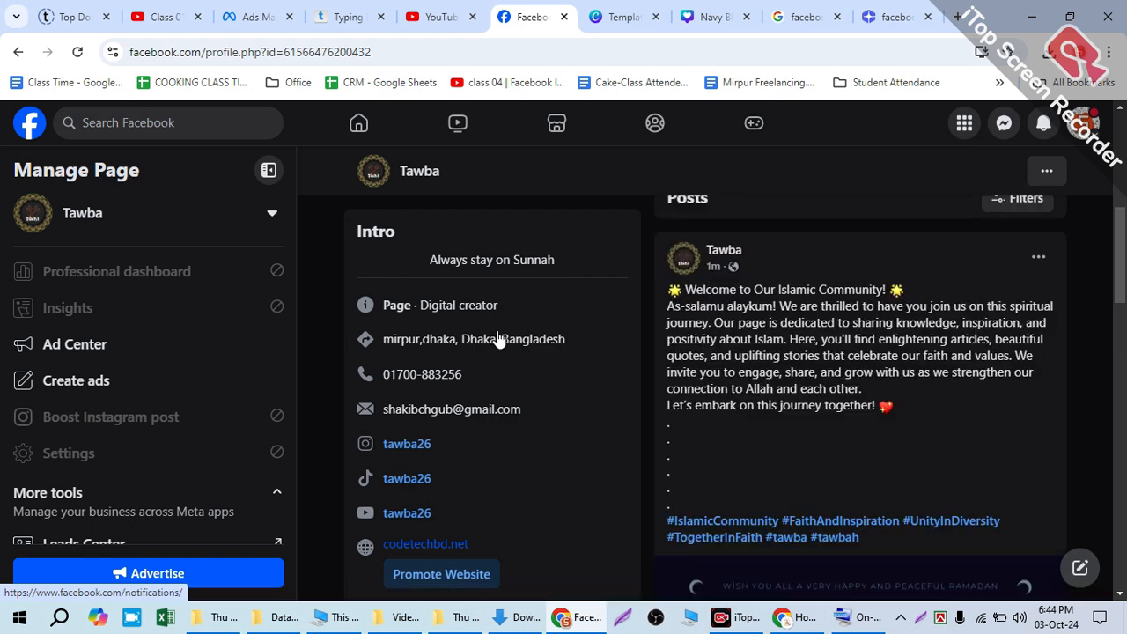
scroll(497, 352, "up", 5)
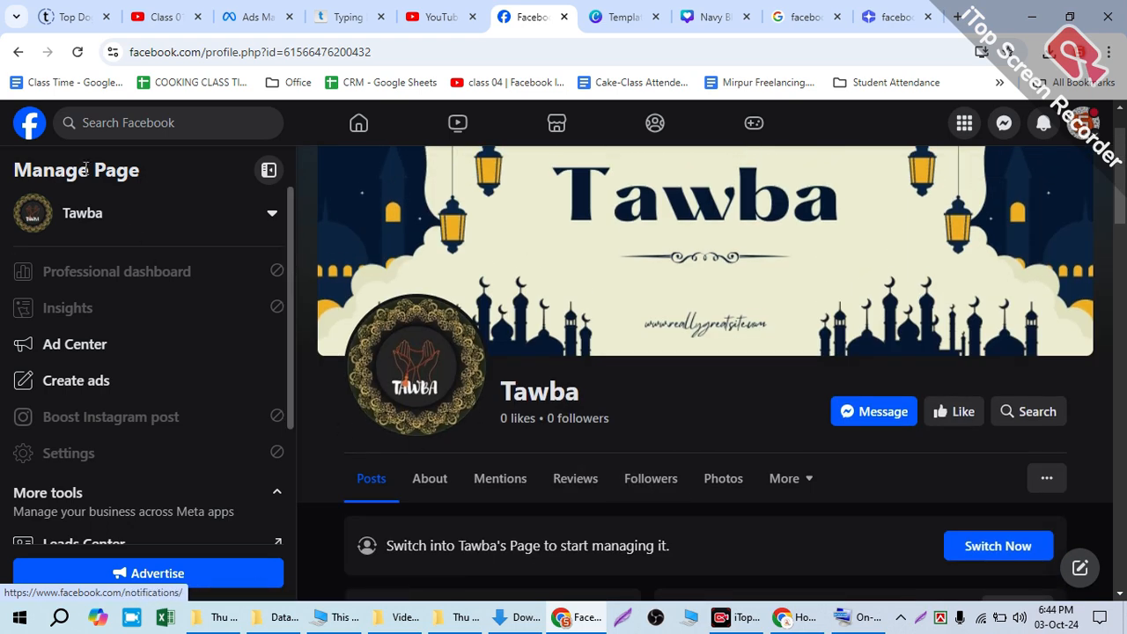
Step: Switch to acting as the Tawba page and preview its header, intro and welcome post with View As
left_click(1083, 123)
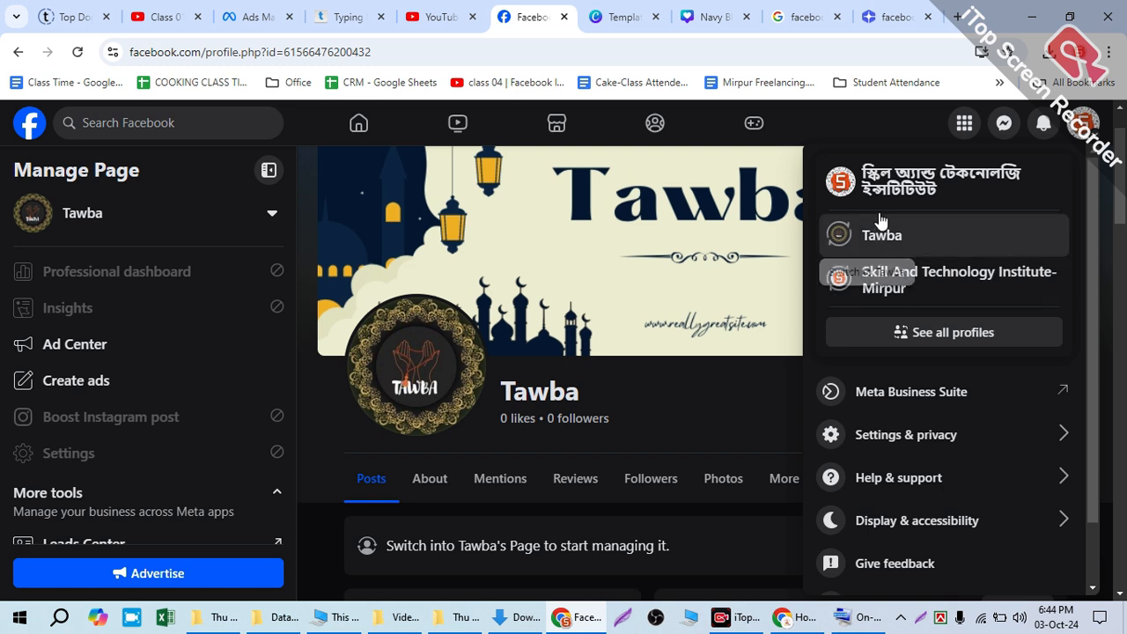
left_click(882, 238)
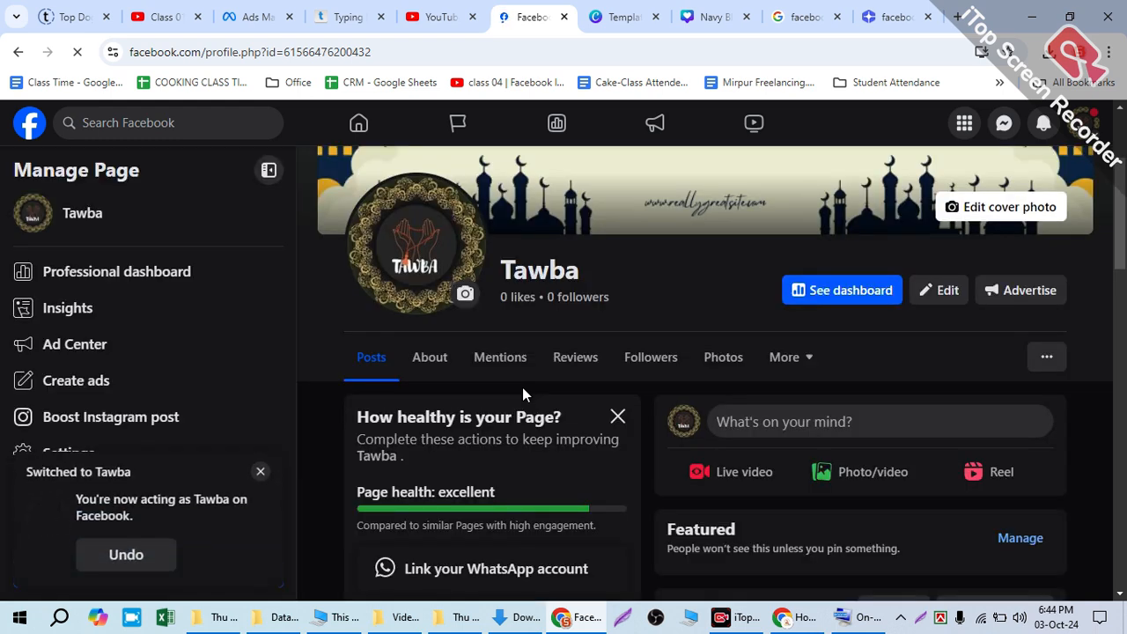
left_click(1033, 354)
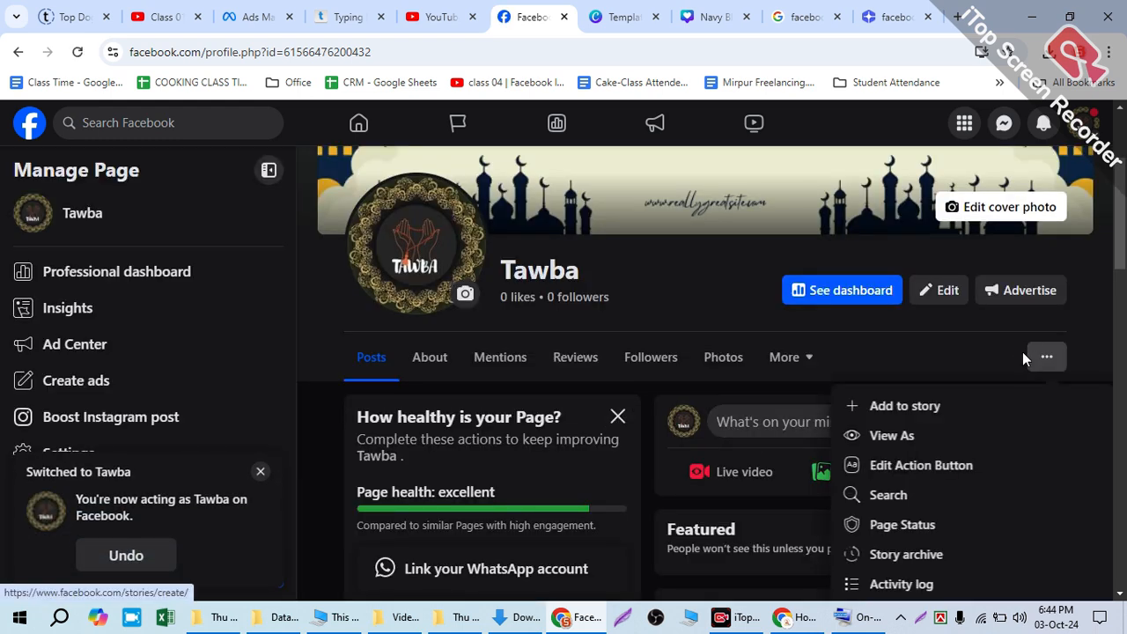
left_click(870, 437)
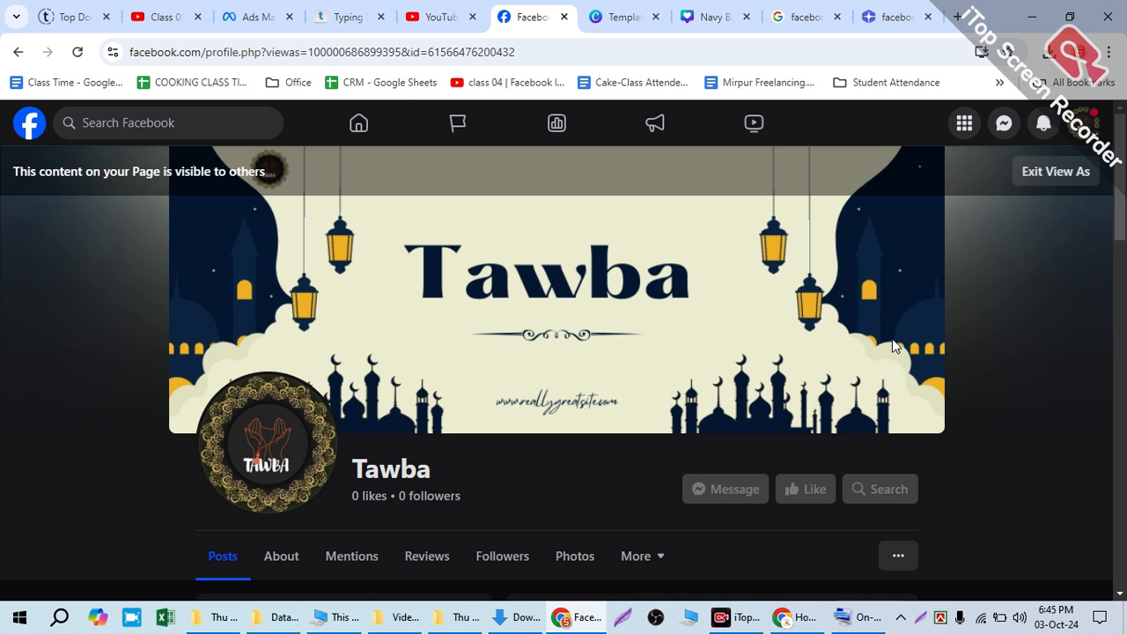
scroll(763, 371, "down", 1)
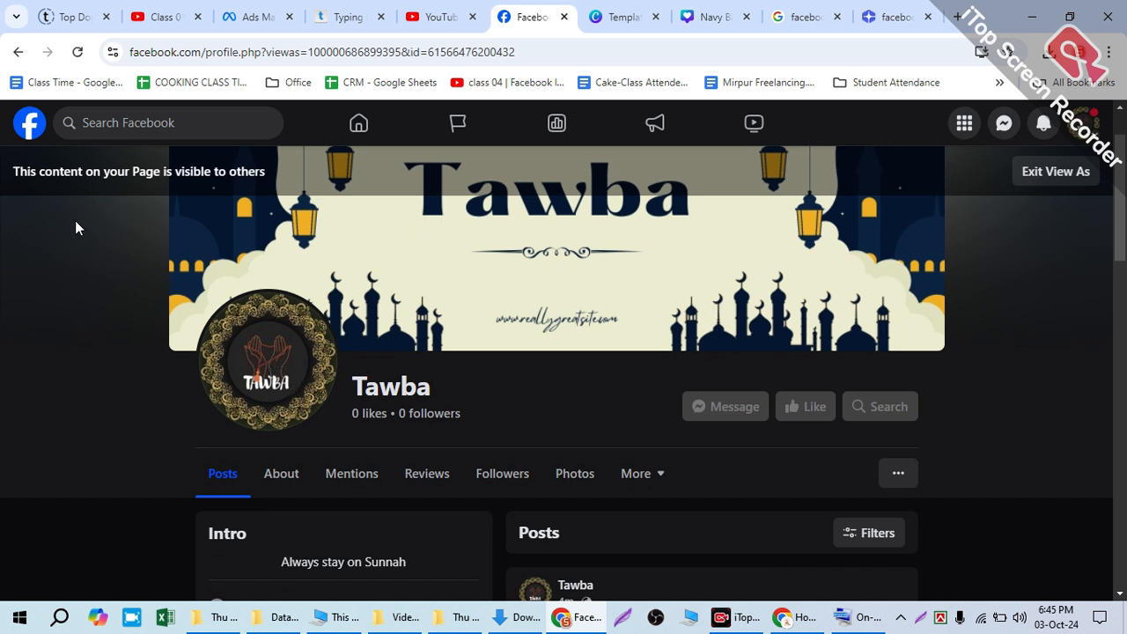
scroll(552, 406, "down", 1)
scroll(549, 391, "down", 7)
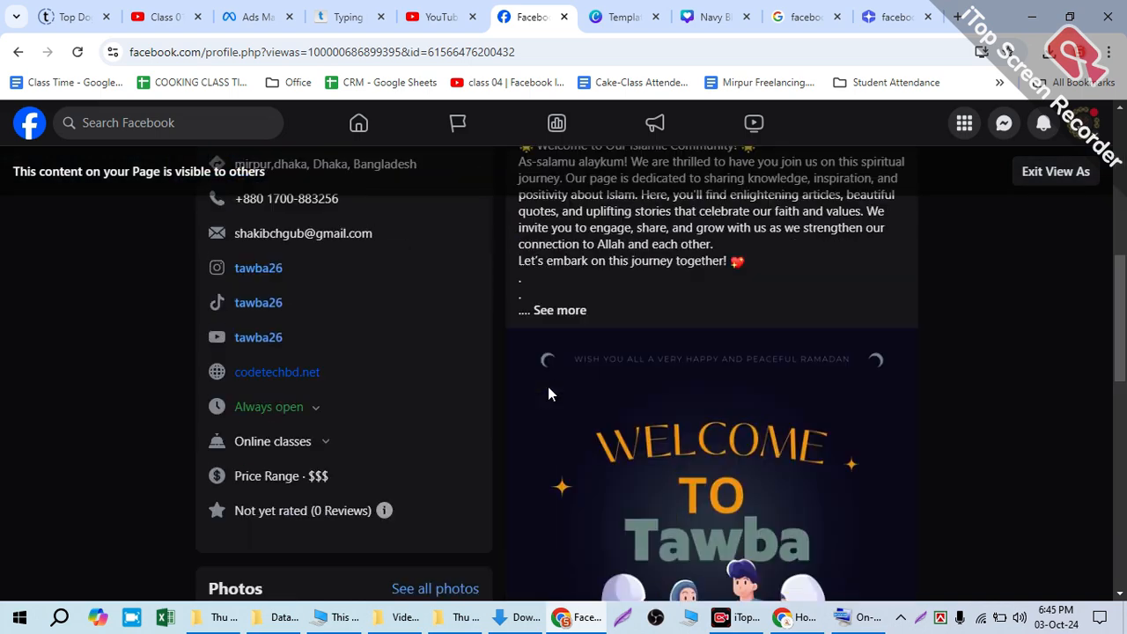
Step: Look over the Tawba page's visitor preview down to the photos and profile picture post, and return to the cover
scroll(380, 239, "up", 3)
scroll(286, 399, "down", 1)
scroll(287, 398, "down", 10)
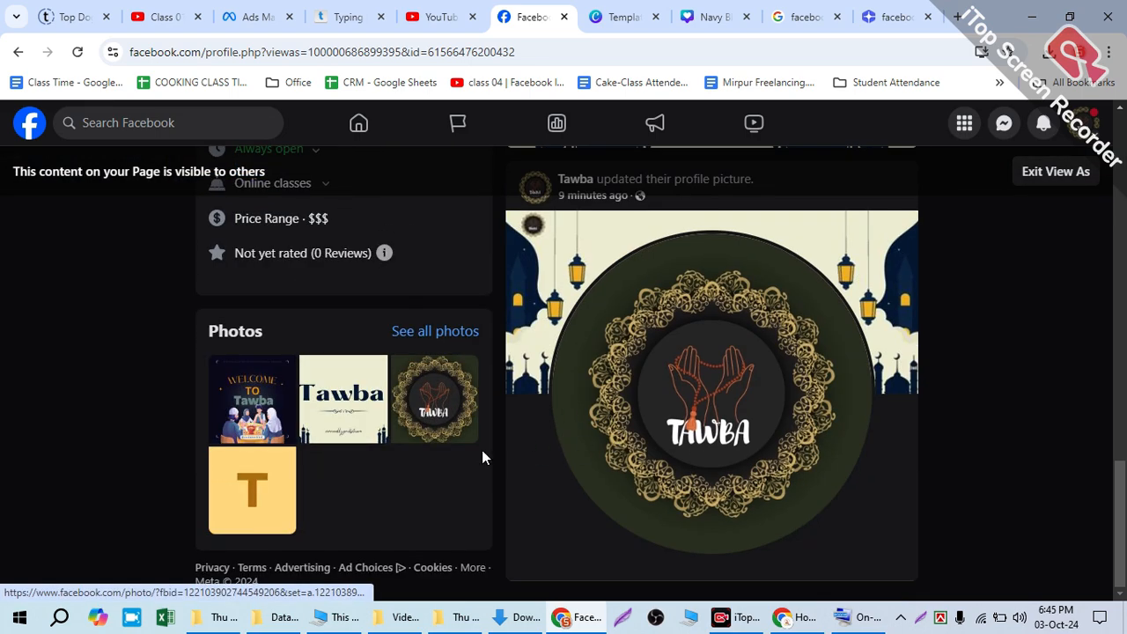
scroll(813, 342, "up", 5)
scroll(822, 359, "up", 5)
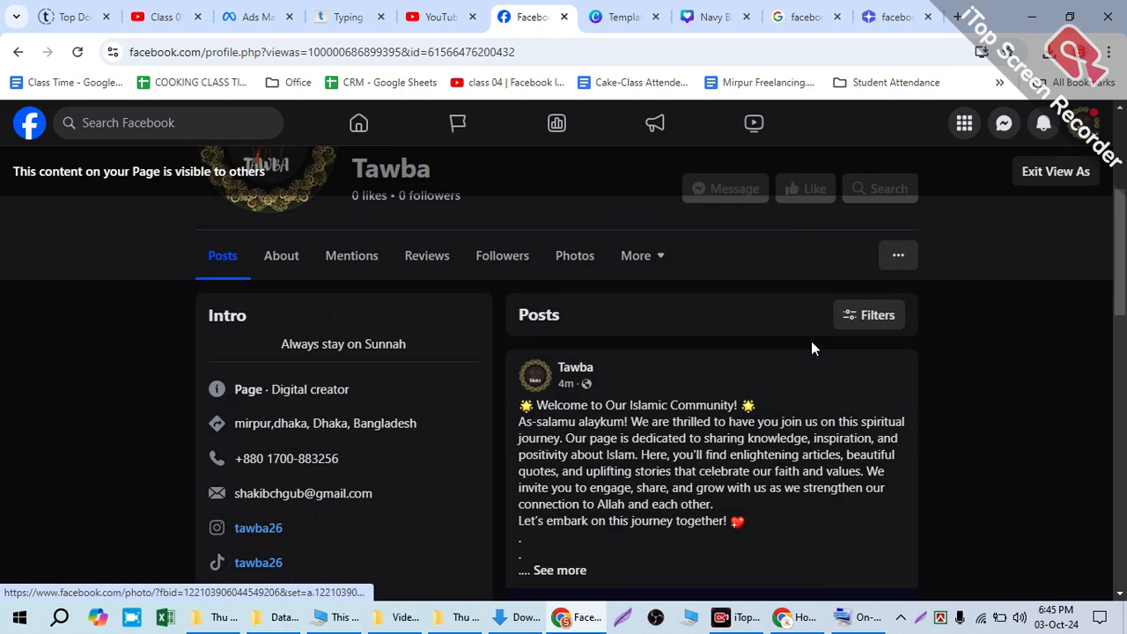
Step: Leave the View As preview of the Tawba page and go to the Facebook home feed
left_click(30, 125)
left_click(653, 399)
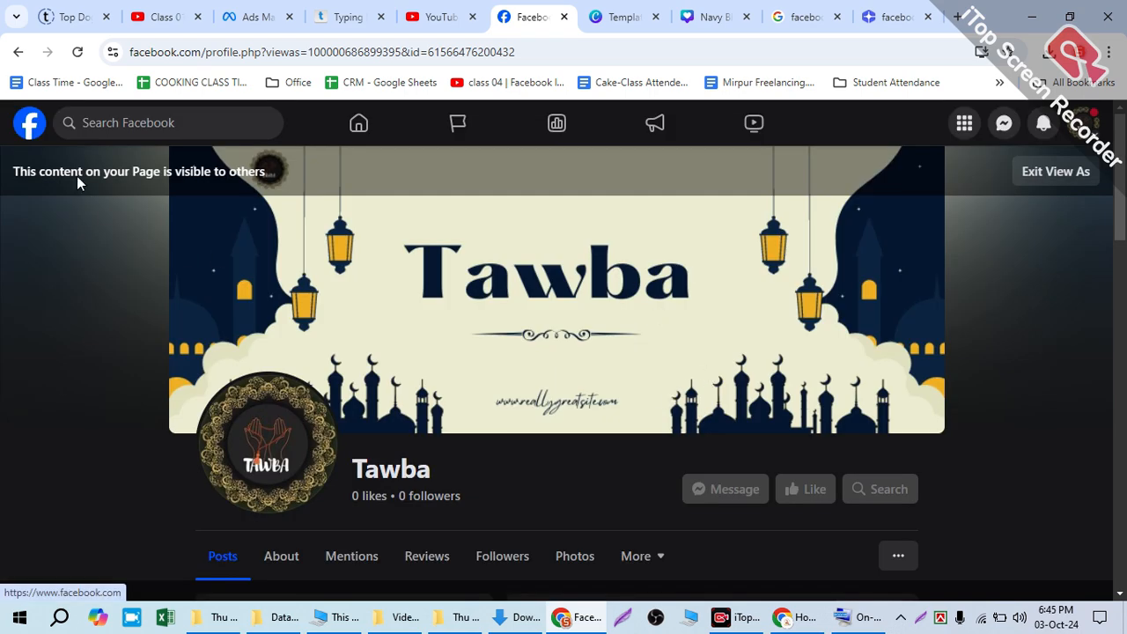
left_click(32, 125)
left_click(717, 393)
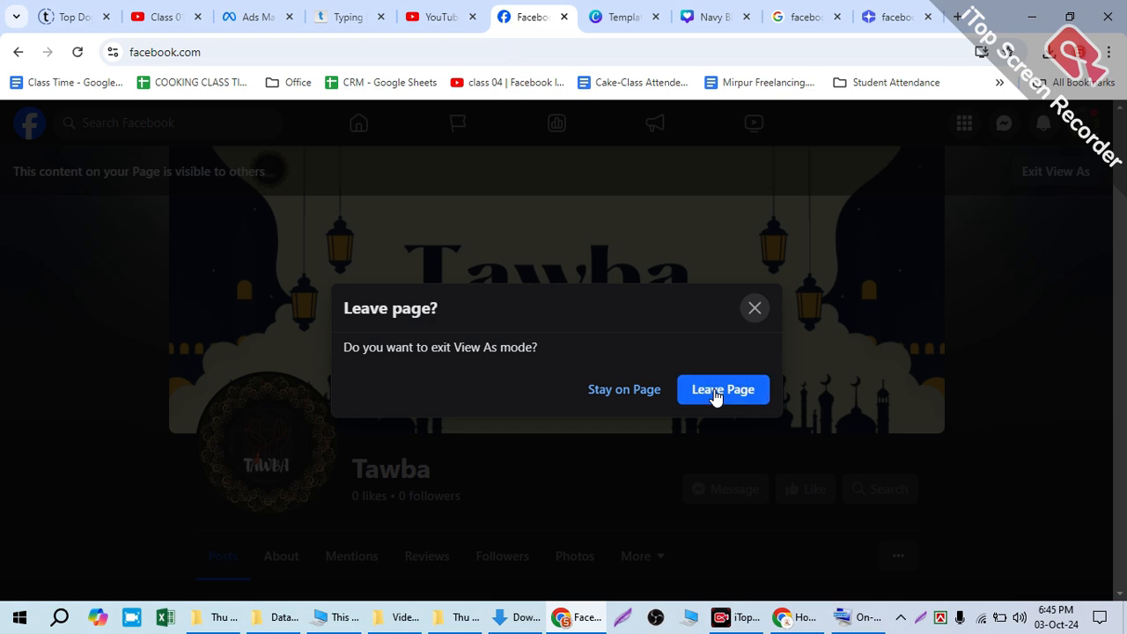
Step: Expand the Tawba welcome post in the home feed and look through the posts below it
scroll(778, 386, "down", 6)
scroll(779, 384, "up", 4)
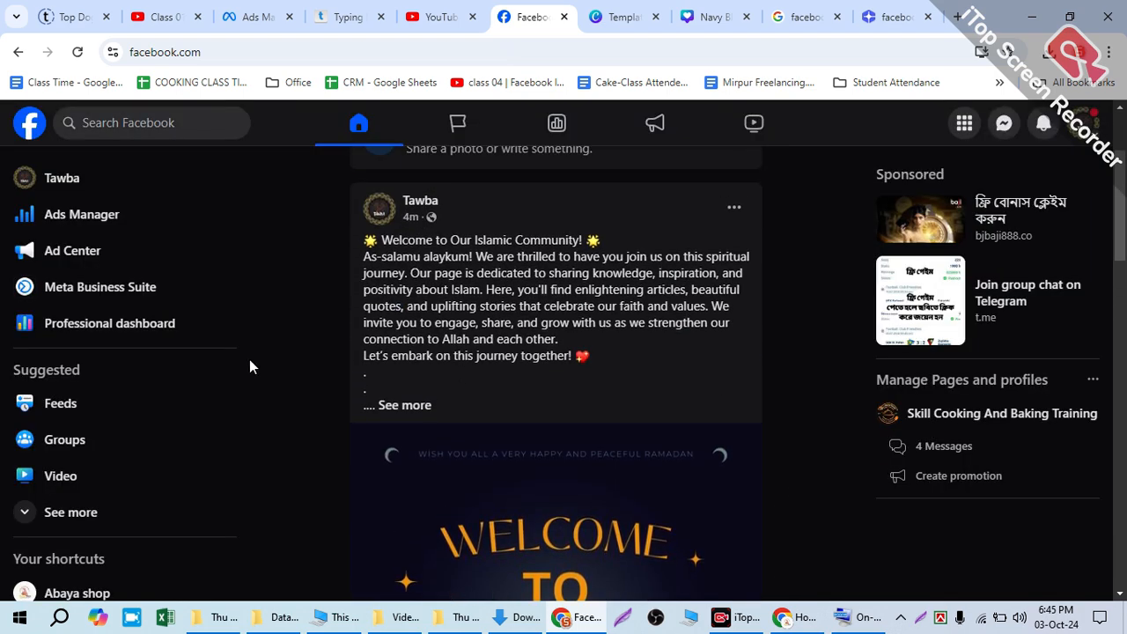
left_click(405, 403)
scroll(386, 393, "down", 5)
scroll(360, 390, "down", 12)
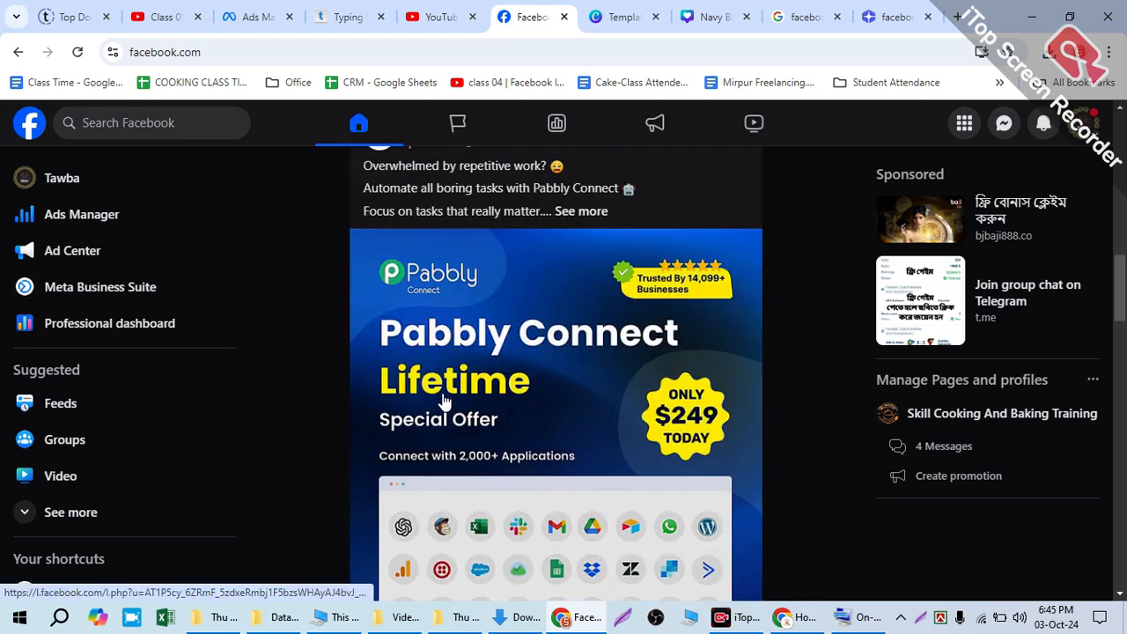
scroll(465, 406, "down", 8)
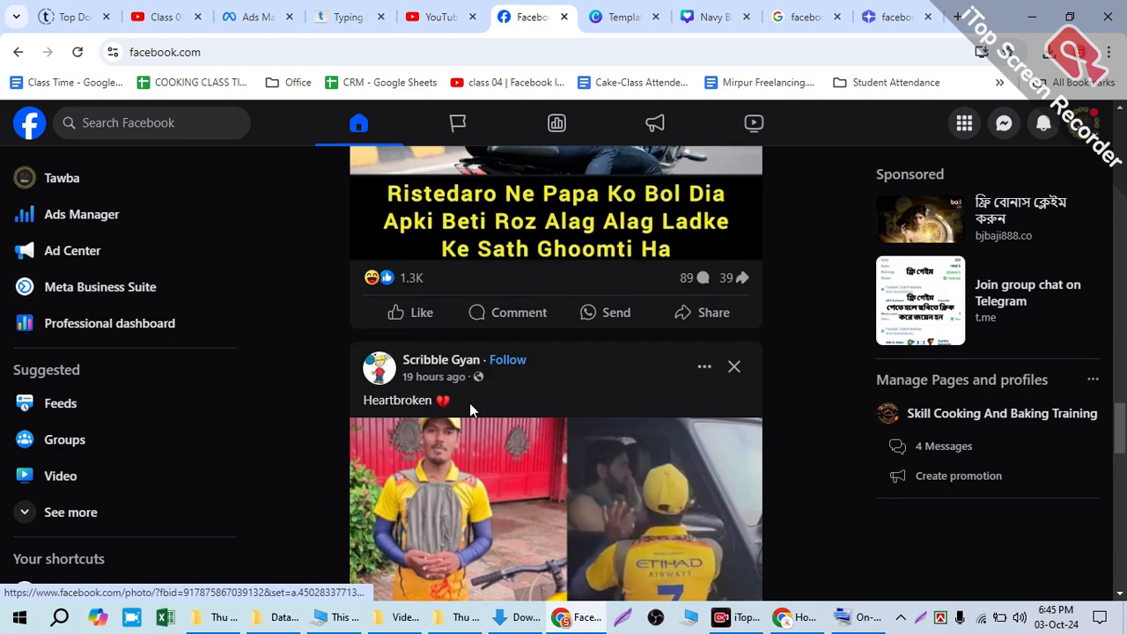
scroll(473, 402, "down", 4)
scroll(473, 403, "down", 5)
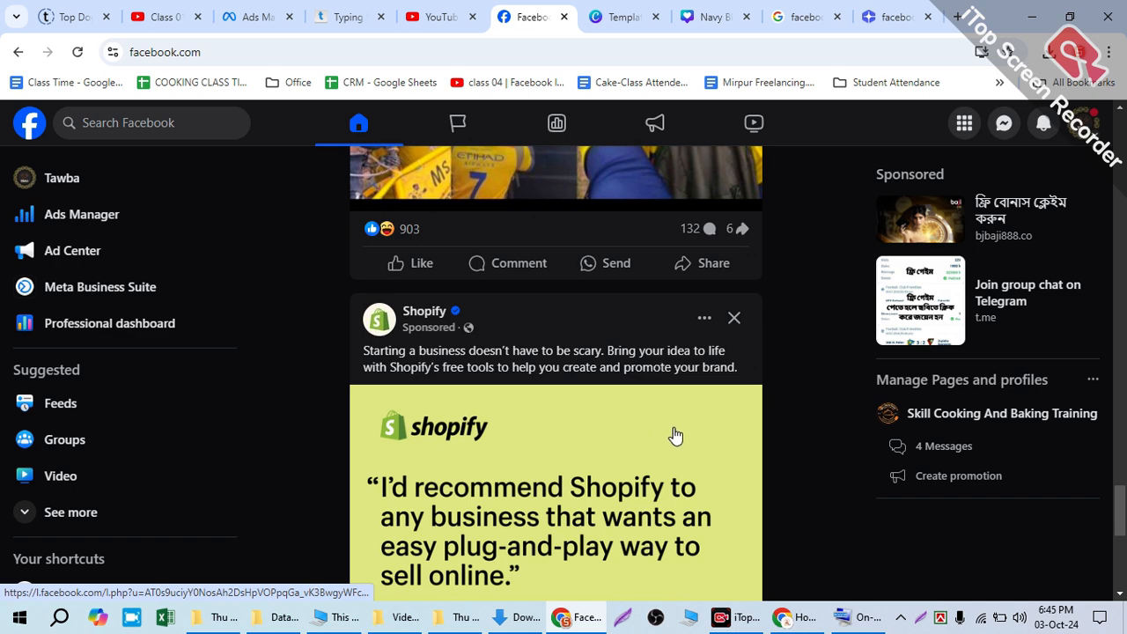
scroll(679, 417, "down", 4)
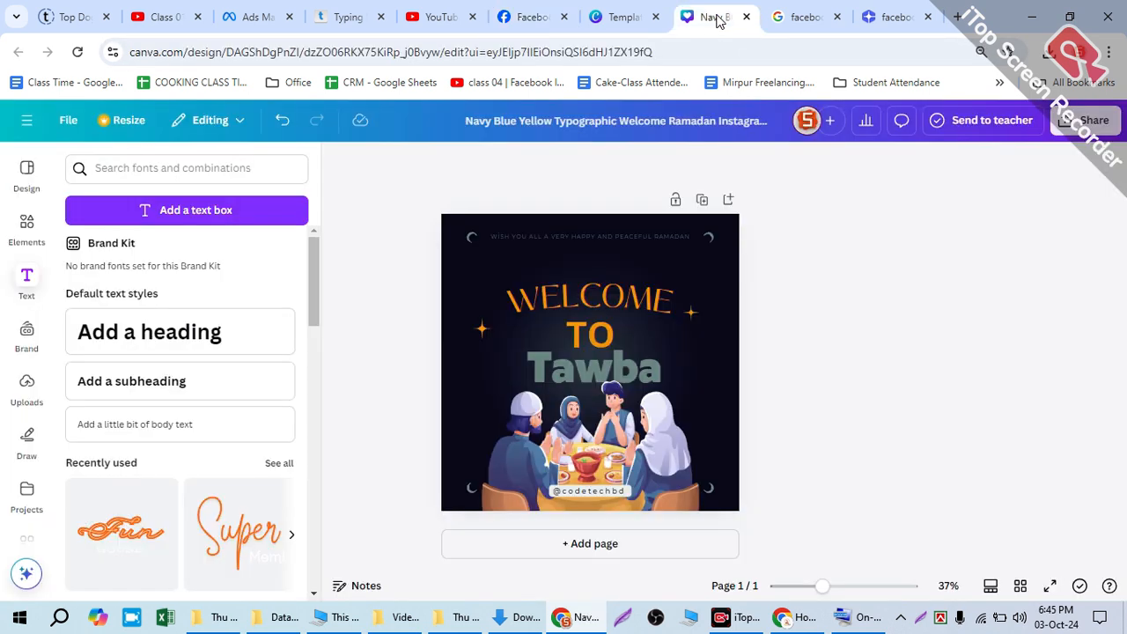
Step: Search Google for "canva pro price list" and examine the plan prices on Canva's pricing page
left_click(694, 19)
left_click(788, 17)
double_click(616, 52)
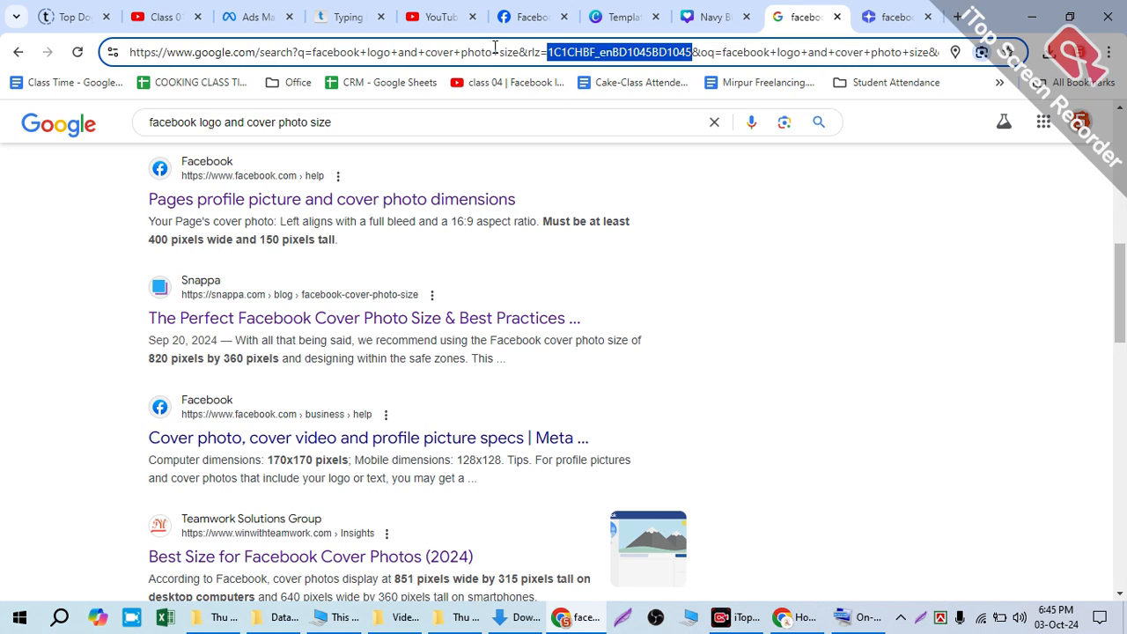
key("ctrl+a")
key("BackSpace")
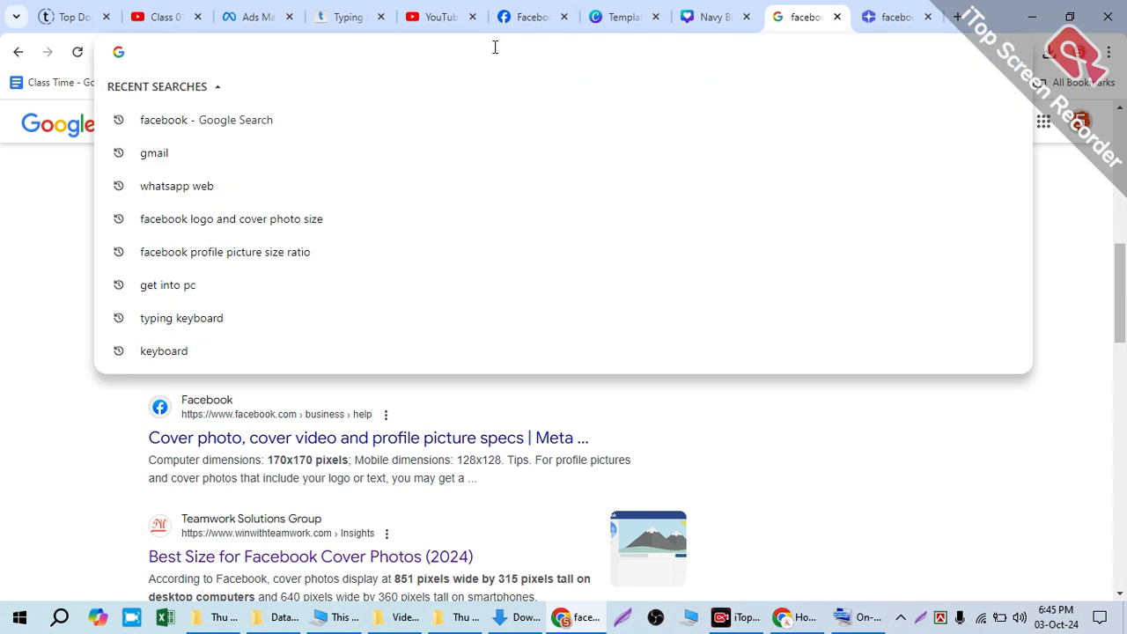
type("canva ")
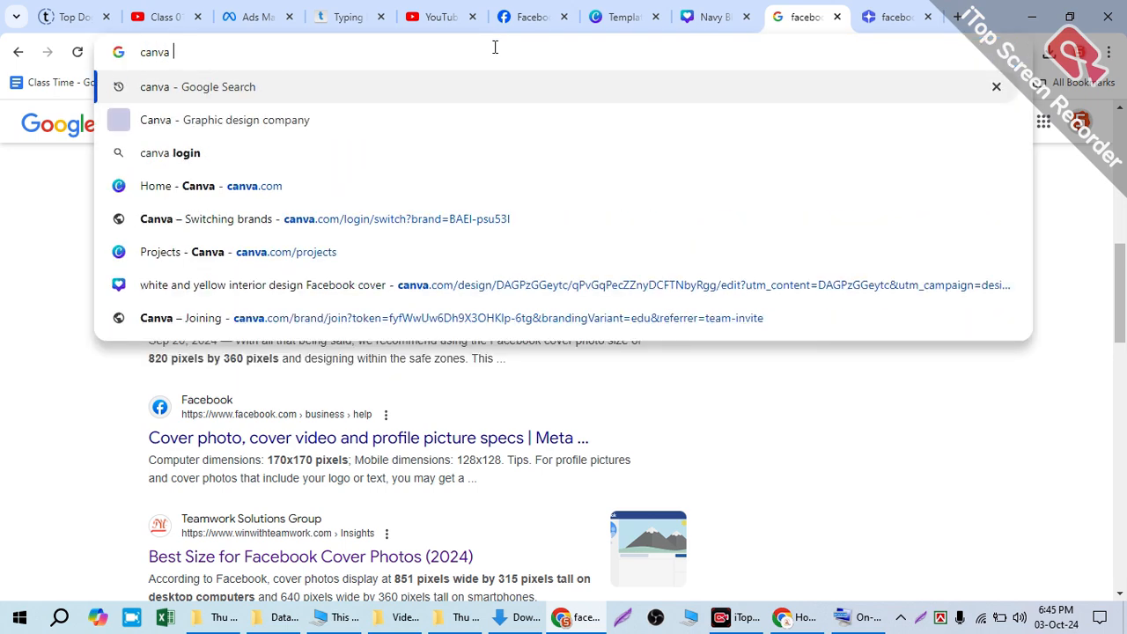
type("pro pr")
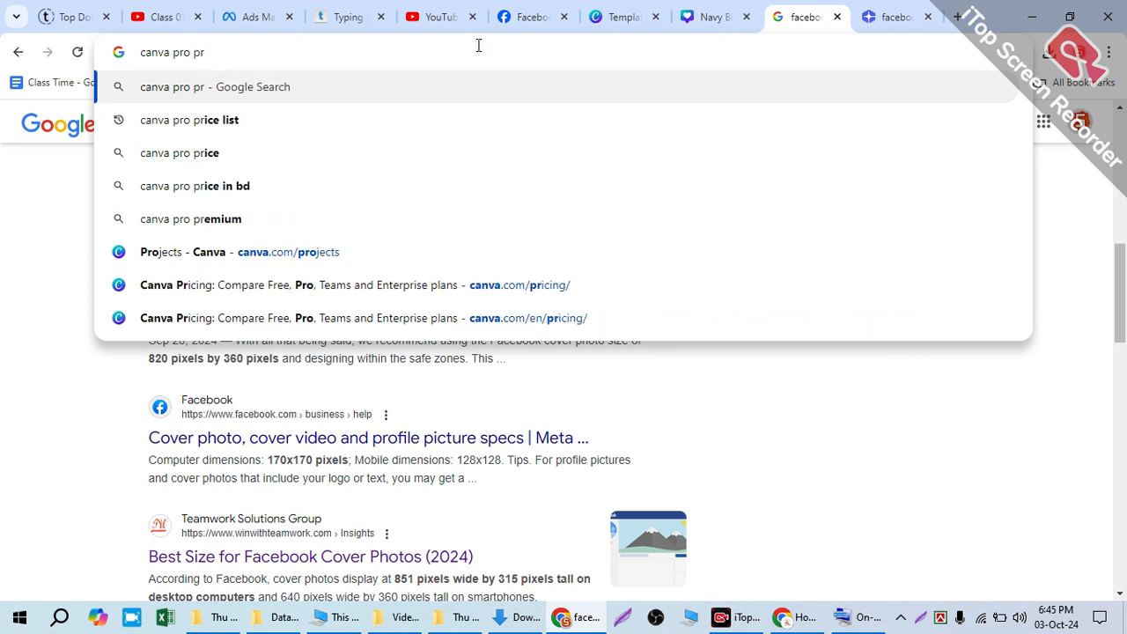
left_click(252, 115)
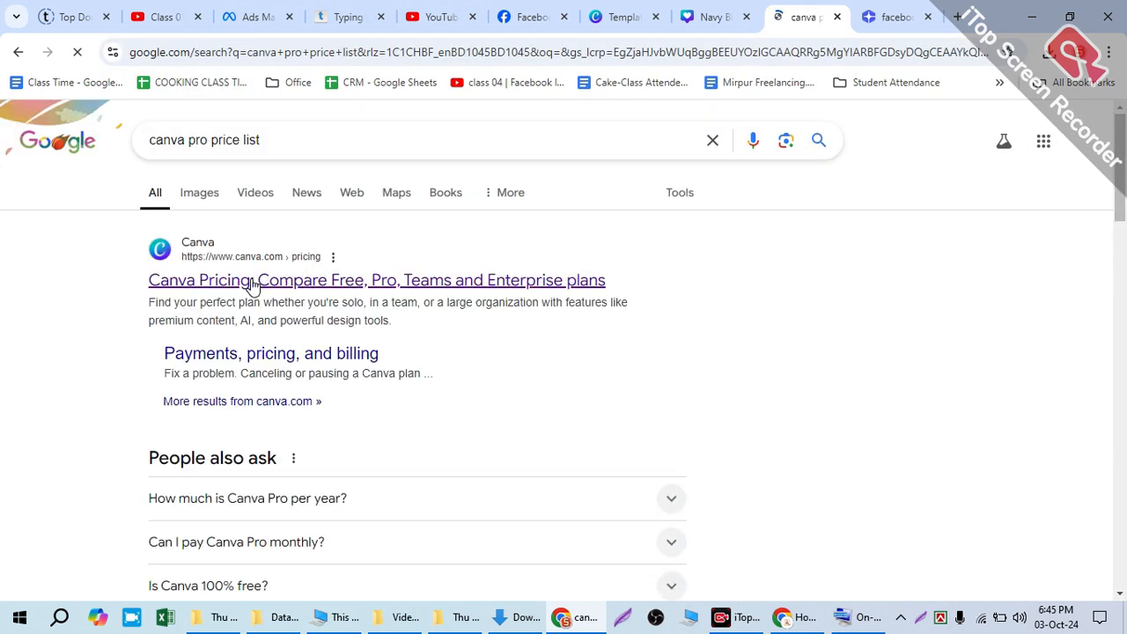
left_click(223, 282)
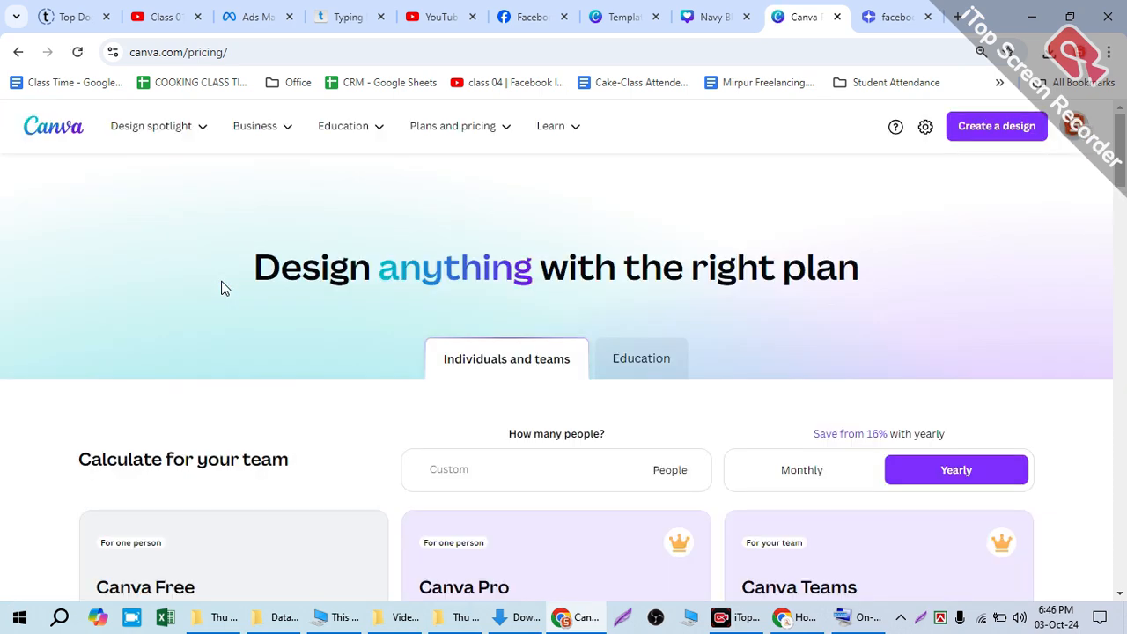
scroll(223, 288, "down", 5)
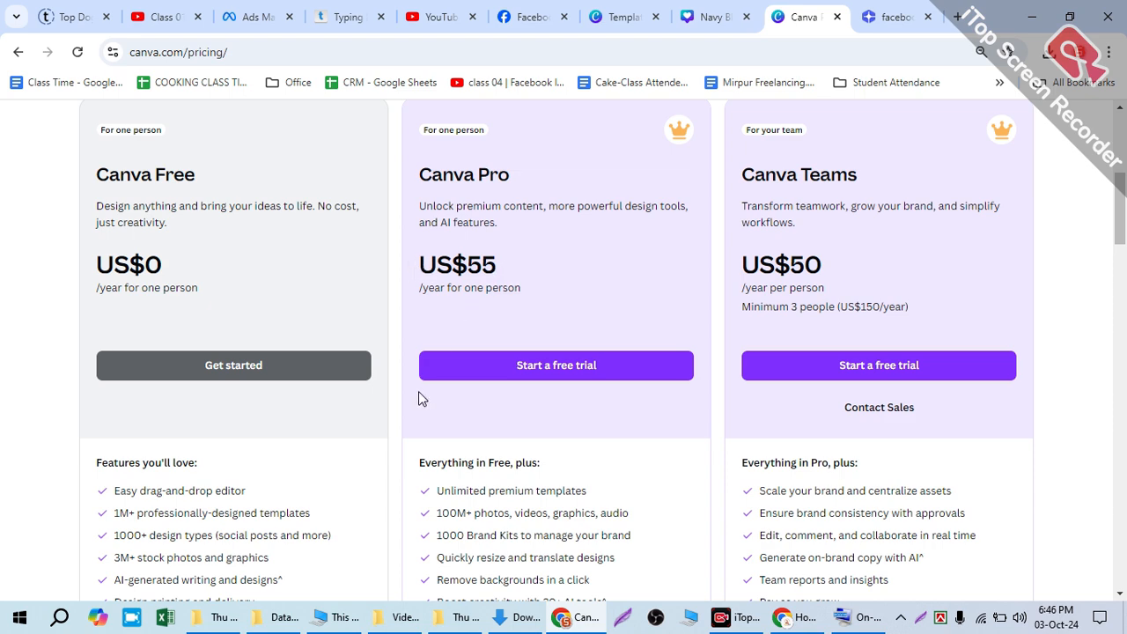
Step: Open the Windows Calculator and place its window beside the Canva Pro plan so the yearly price stays readable
left_click(25, 621)
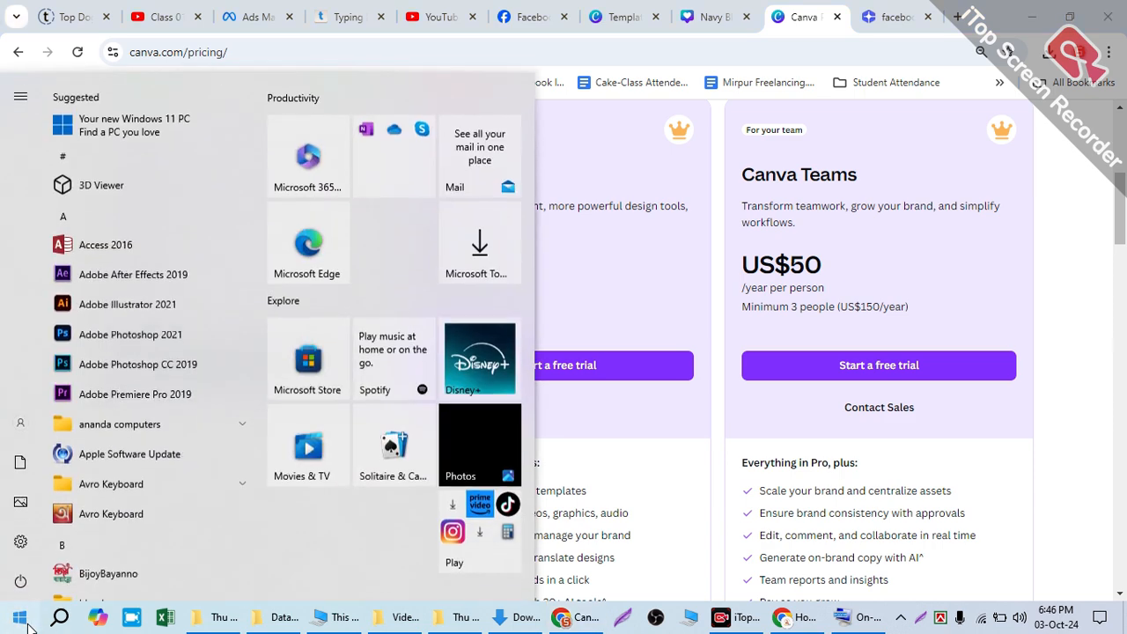
type("ca")
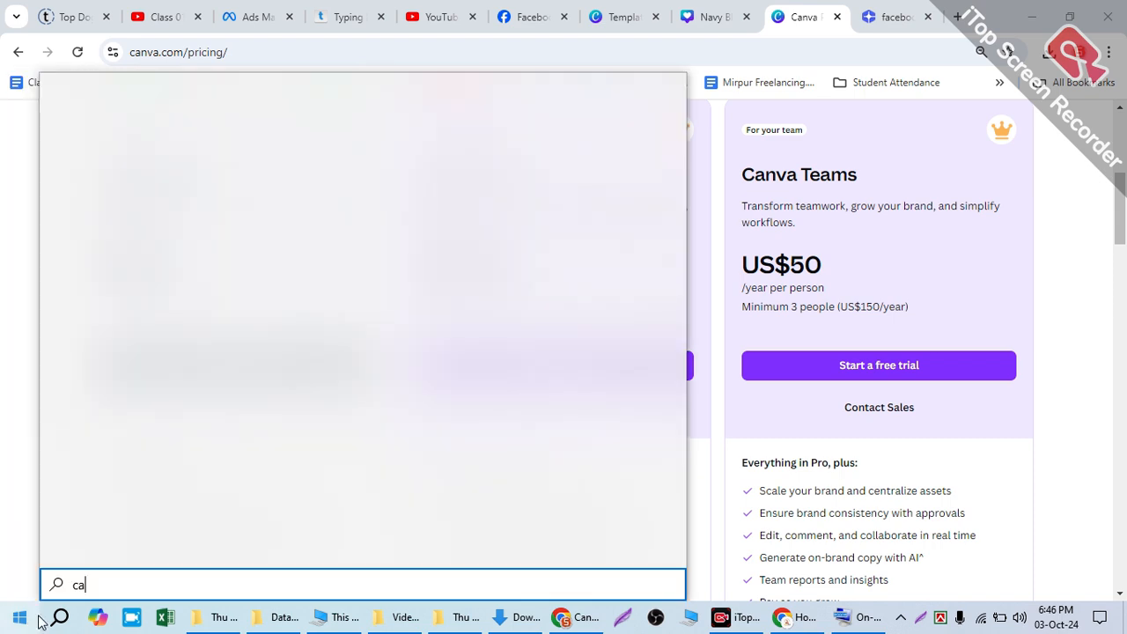
type("l")
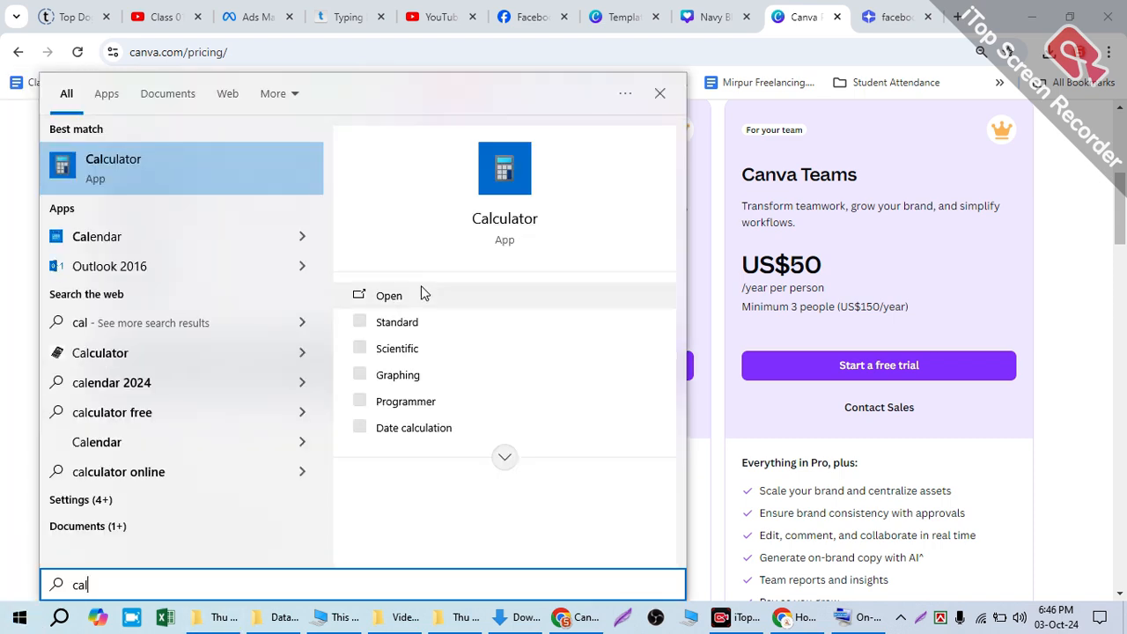
left_click(394, 295)
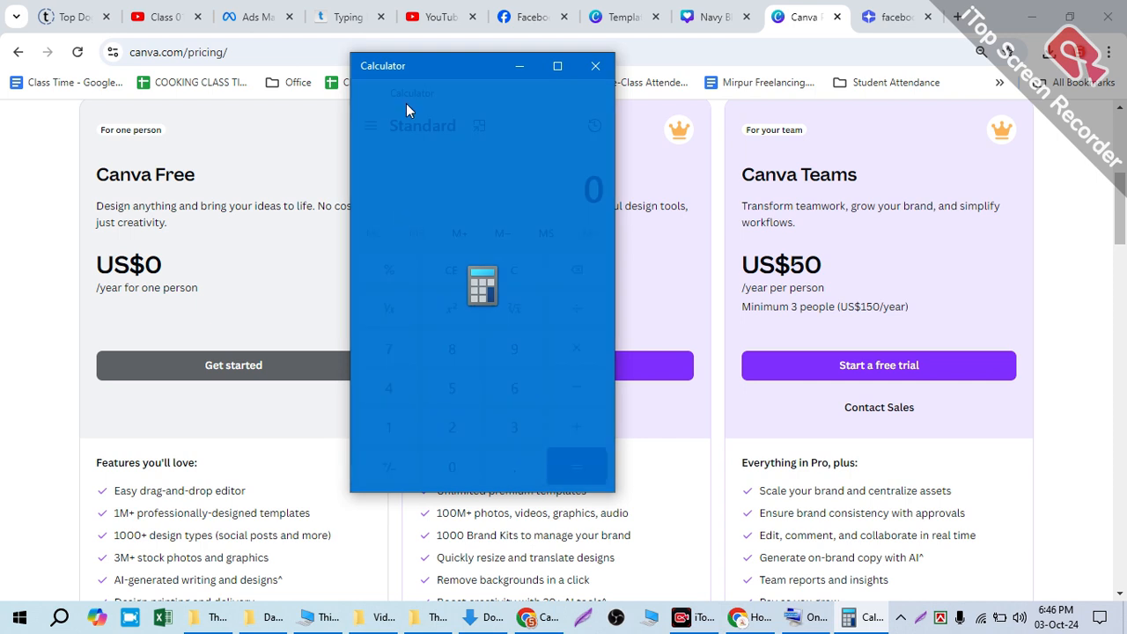
left_click_drag(440, 67, 182, 104)
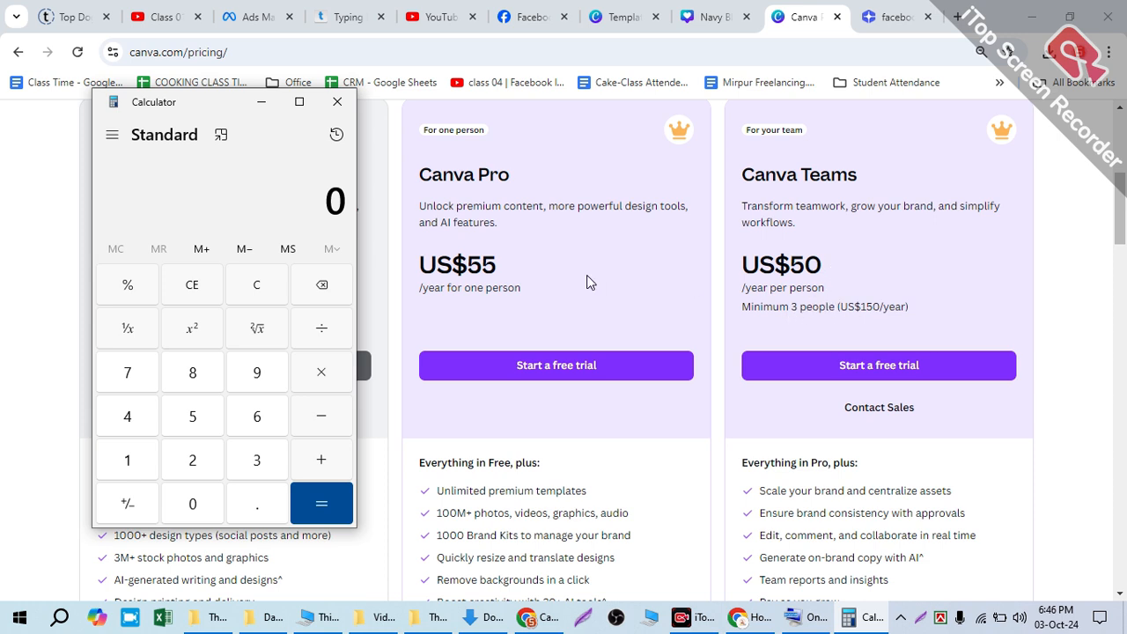
Step: Convert the yearly Canva Pro price by calculating 55 × 120, and close the calculator
left_click(172, 419)
left_click(173, 418)
left_click(323, 384)
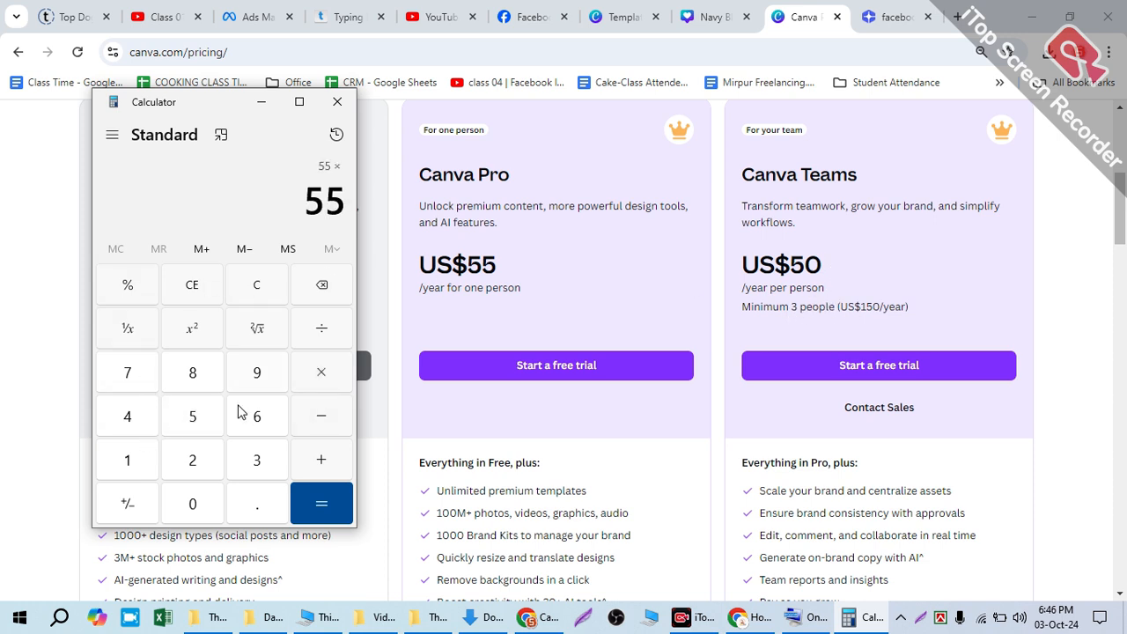
left_click(119, 461)
left_click(195, 464)
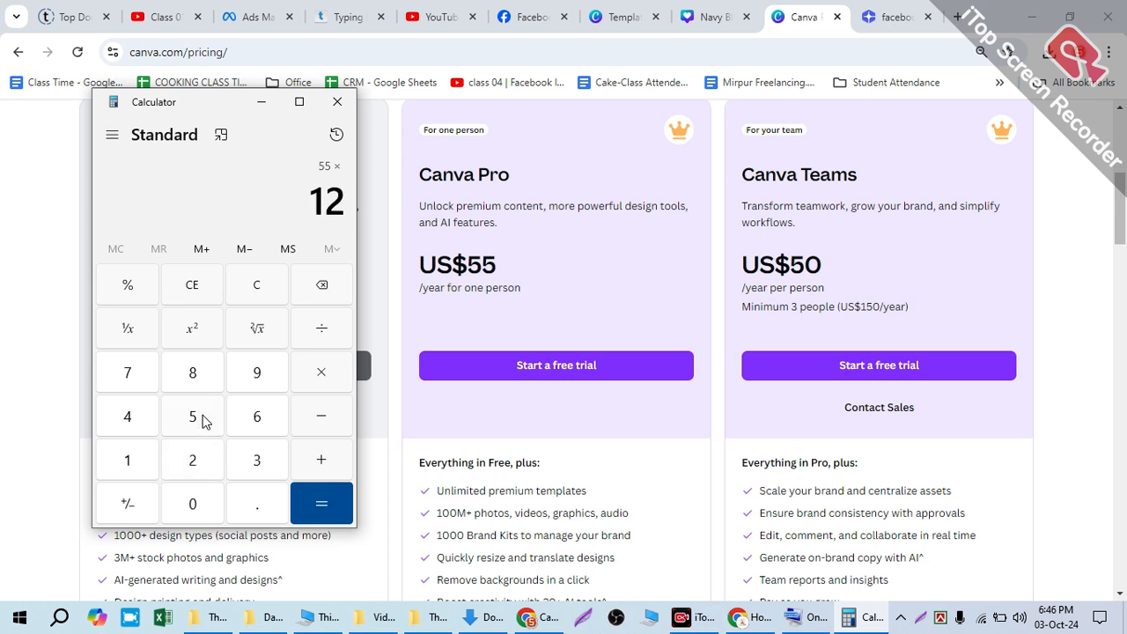
left_click(198, 508)
left_click(321, 495)
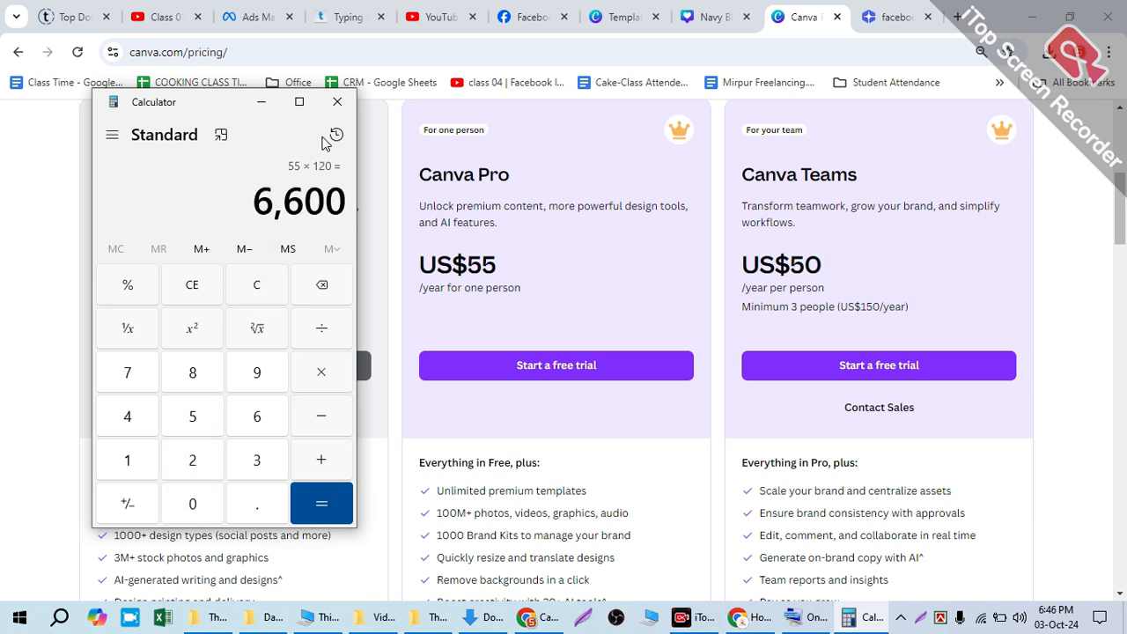
left_click(326, 104)
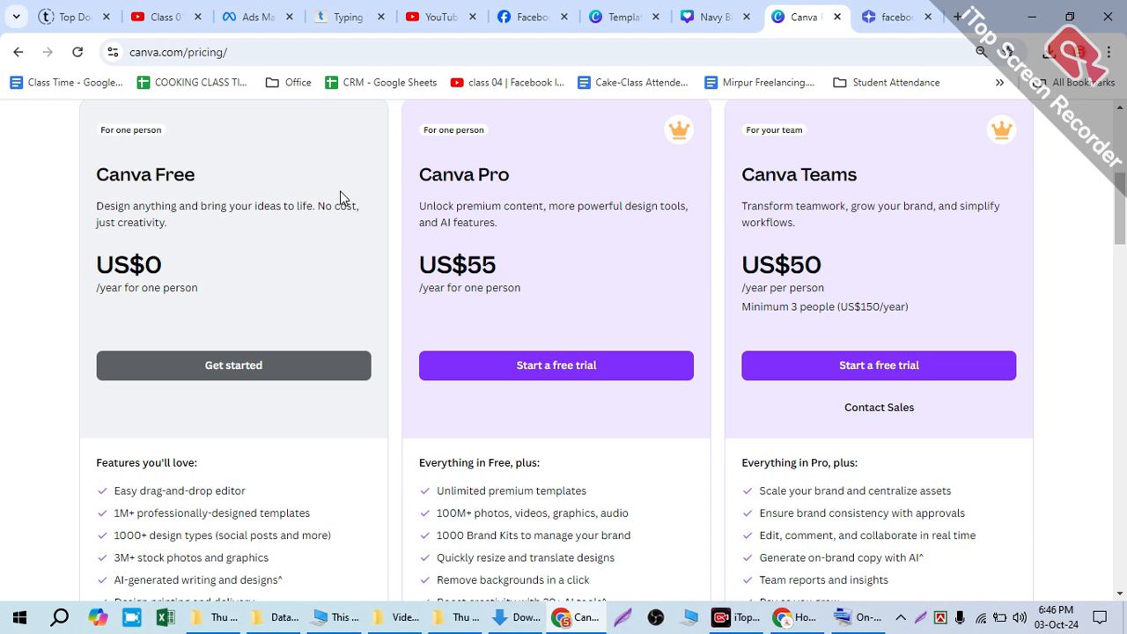
Step: Return to the Welcome to Tawba design in Canva and filter its Instagram post templates by Quote
scroll(378, 373, "up", 5)
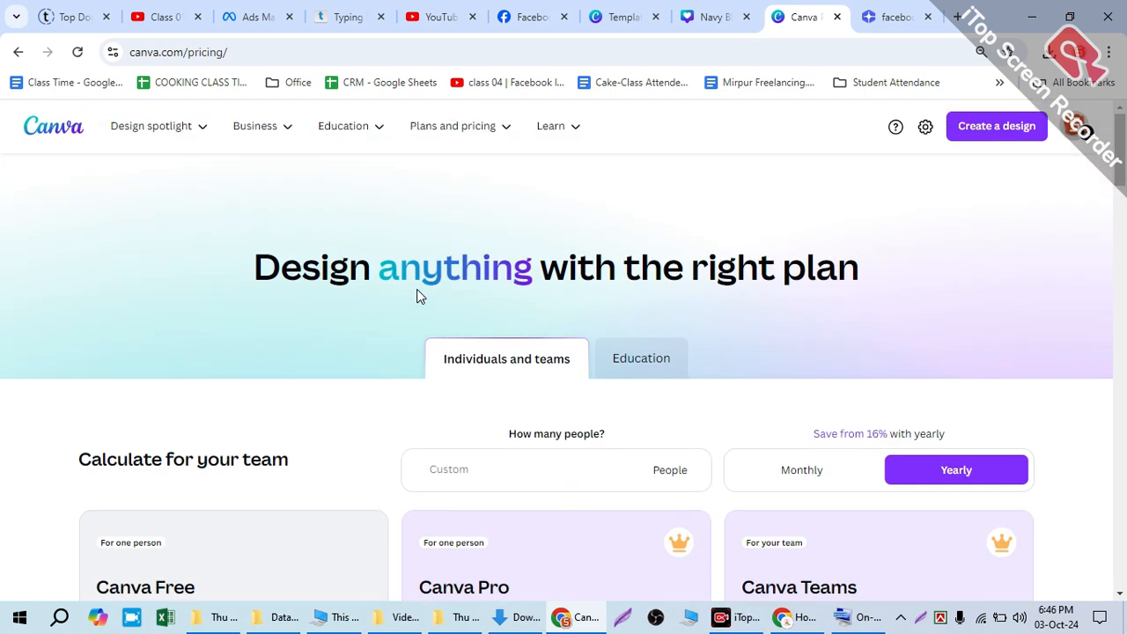
left_click(891, 17)
left_click(712, 17)
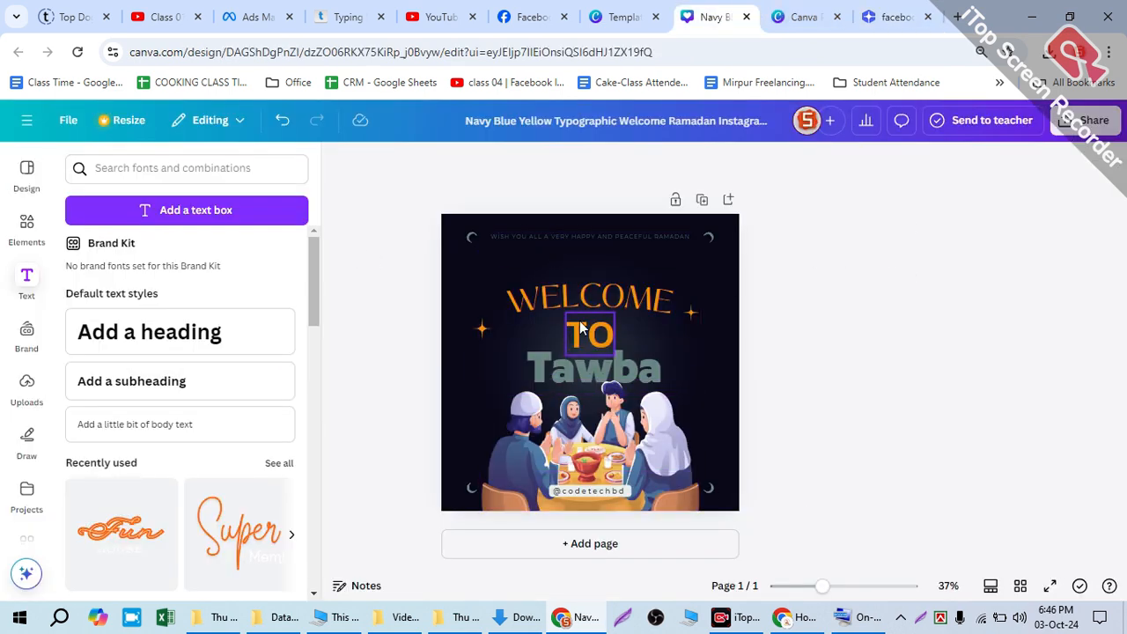
left_click(24, 174)
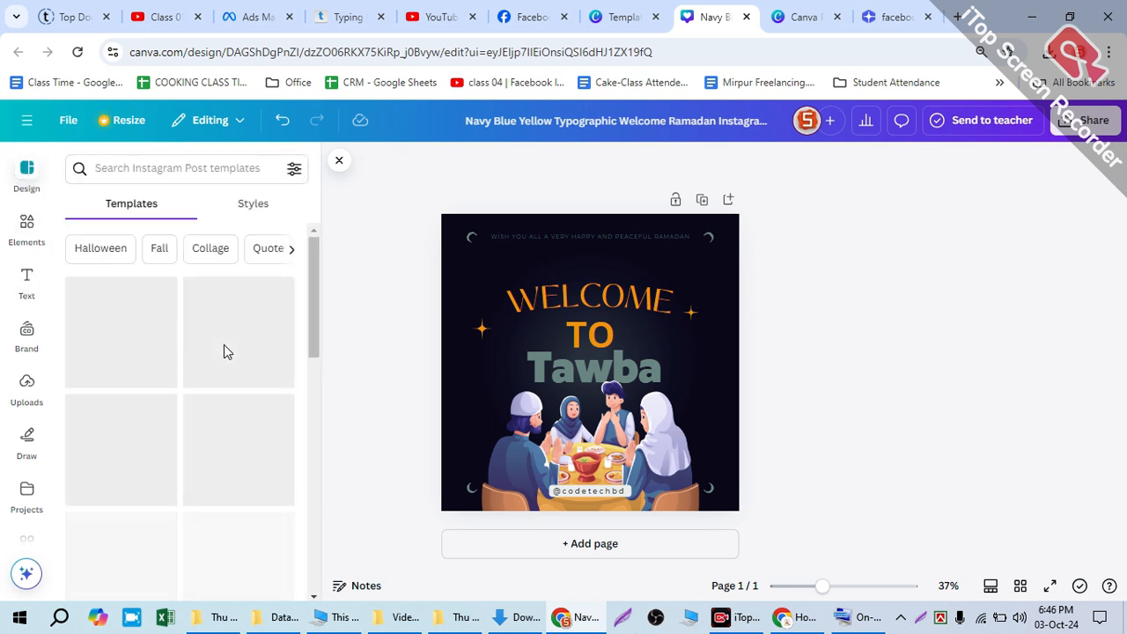
left_click(263, 247)
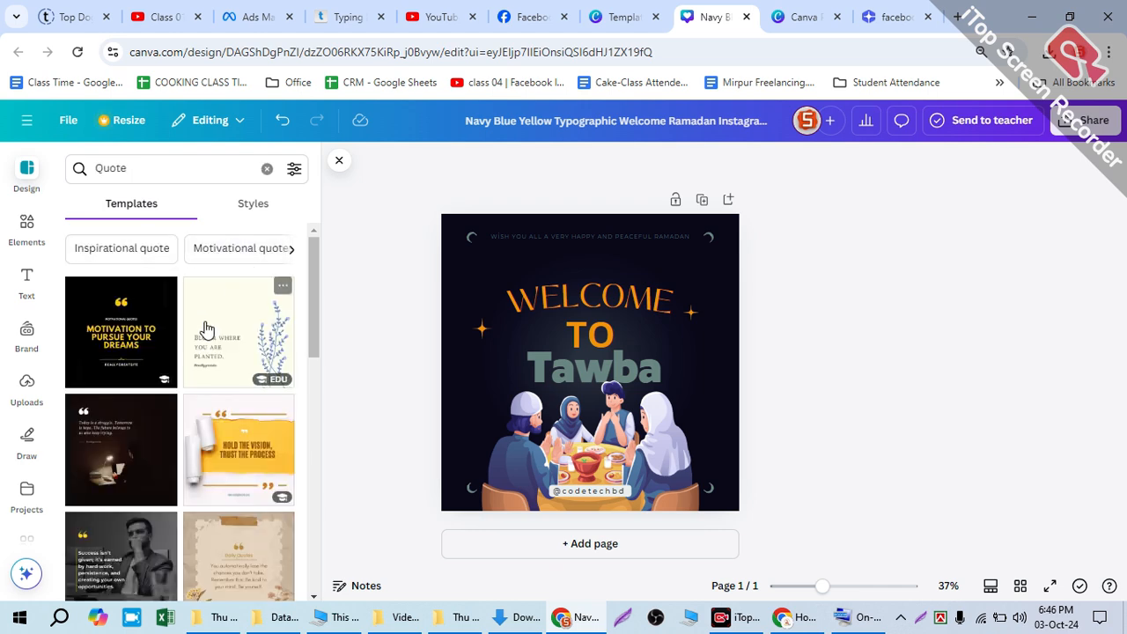
Step: Add the Yellow and White Minimal Business Quote template to the Tawba design as a new page
scroll(132, 344, "down", 2)
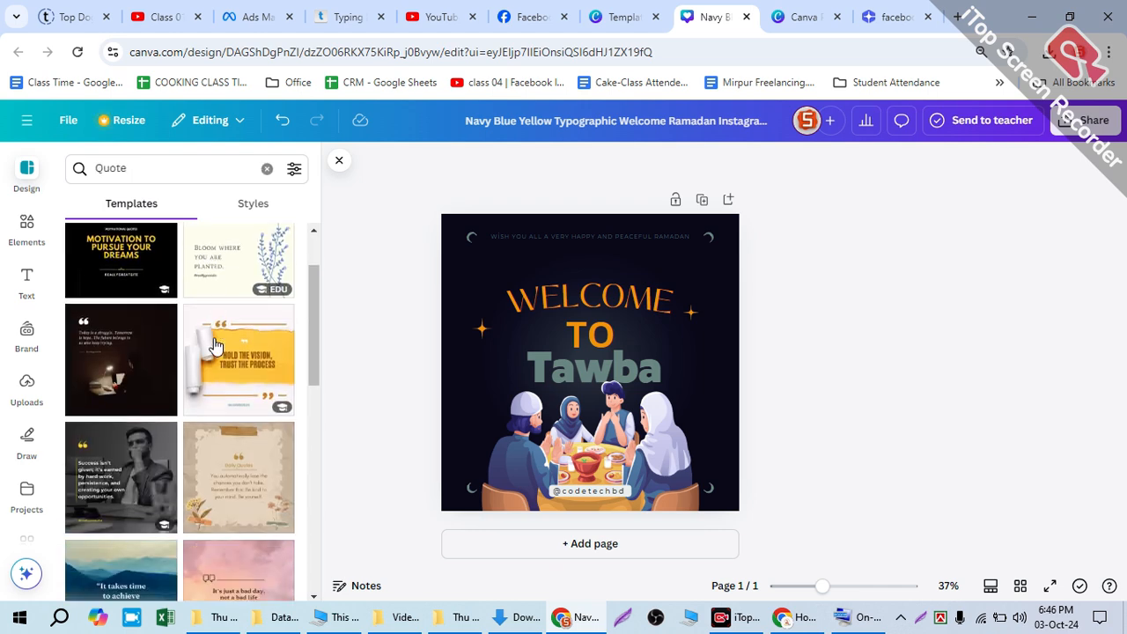
scroll(212, 385, "down", 1)
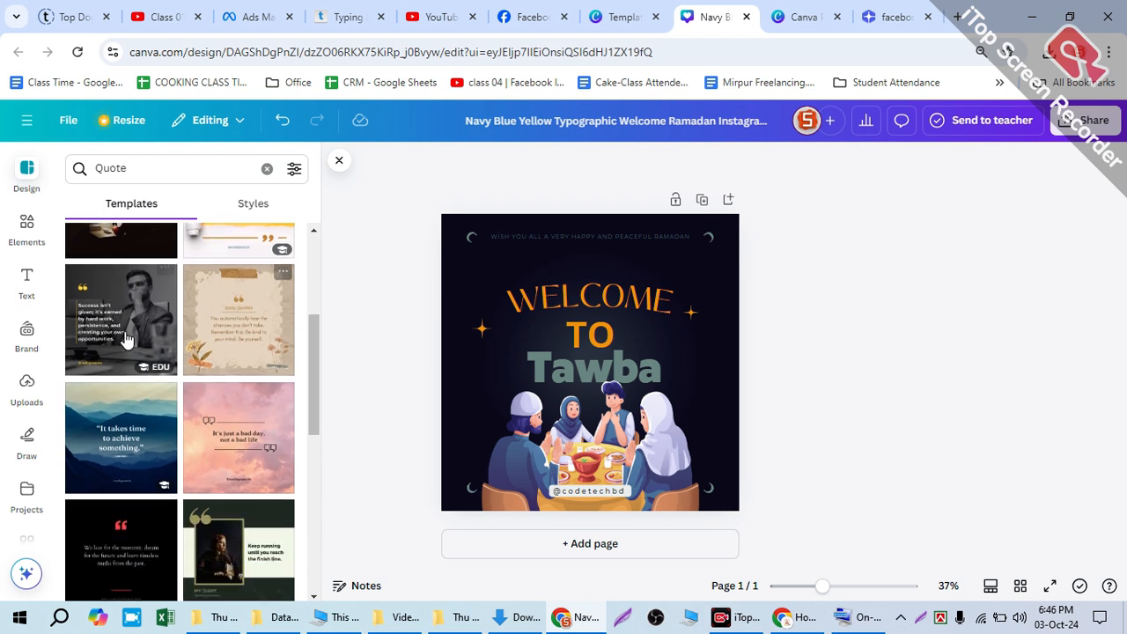
left_click(128, 313)
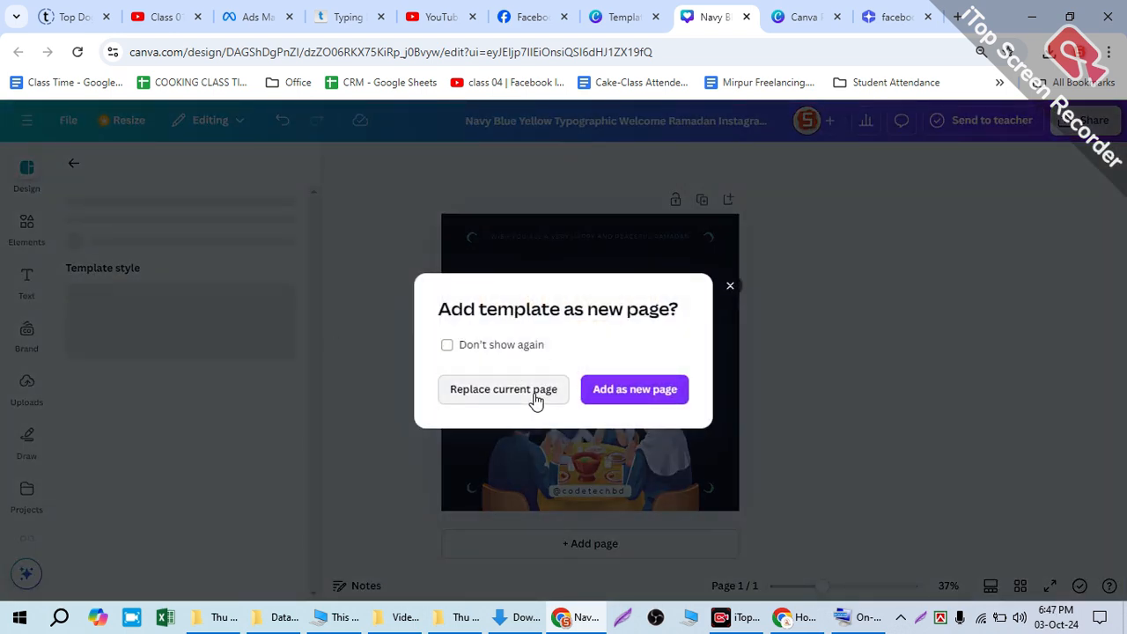
left_click(626, 390)
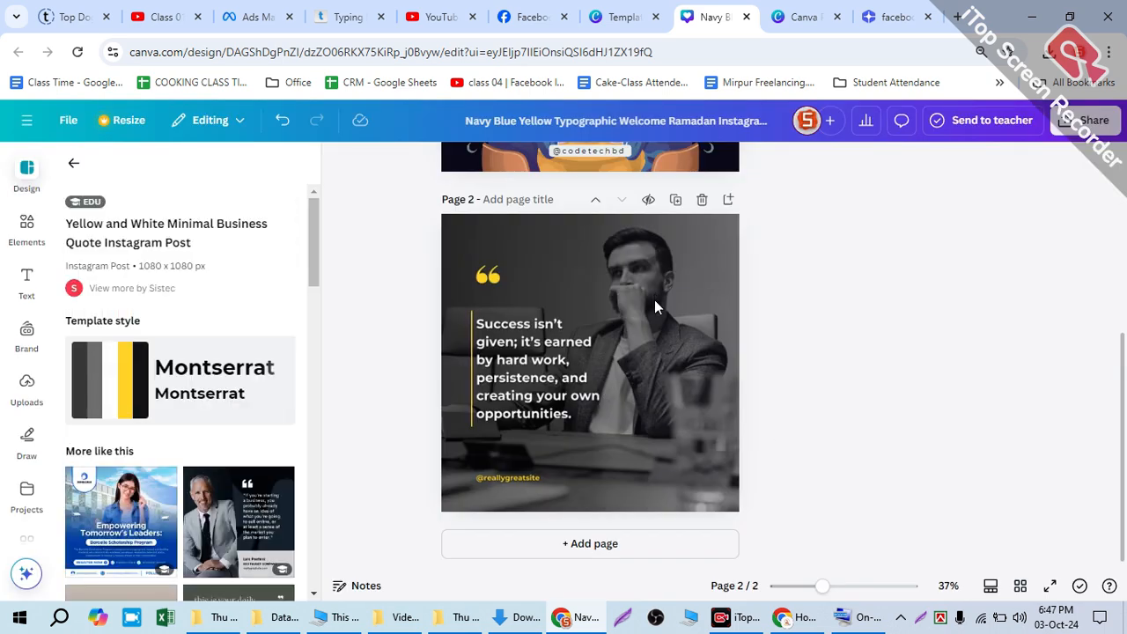
Step: Examine the added quote page's photo and browse the similar templates suggested for the Yellow and White Minimal Business Quote
left_click(654, 299)
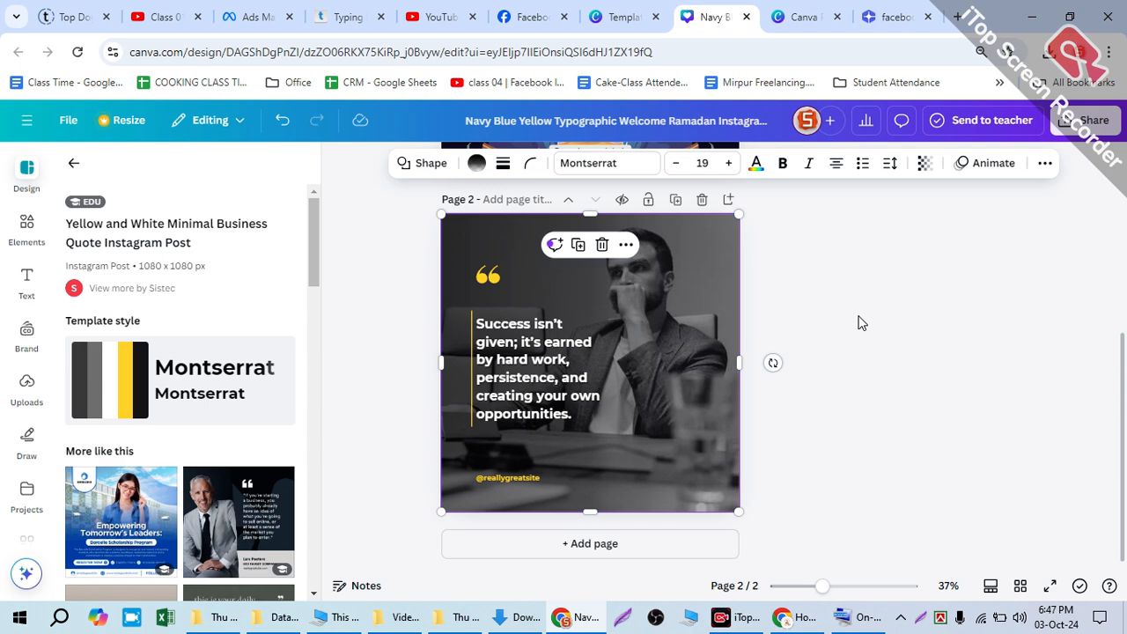
left_click(858, 317)
scroll(234, 398, "down", 4)
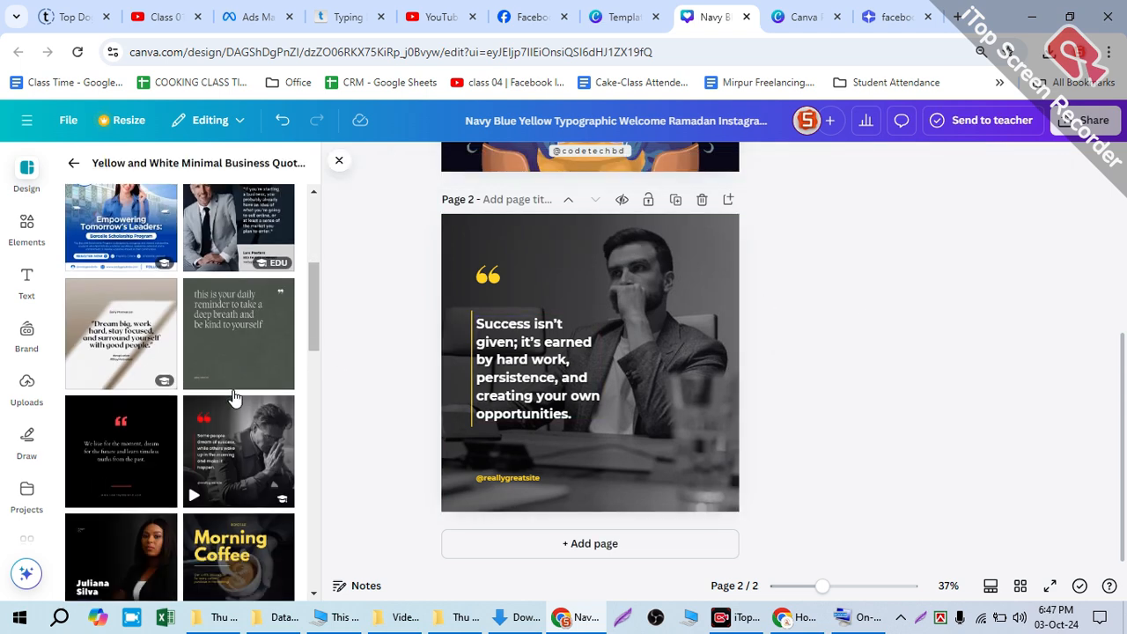
scroll(235, 398, "down", 1)
scroll(229, 360, "up", 3)
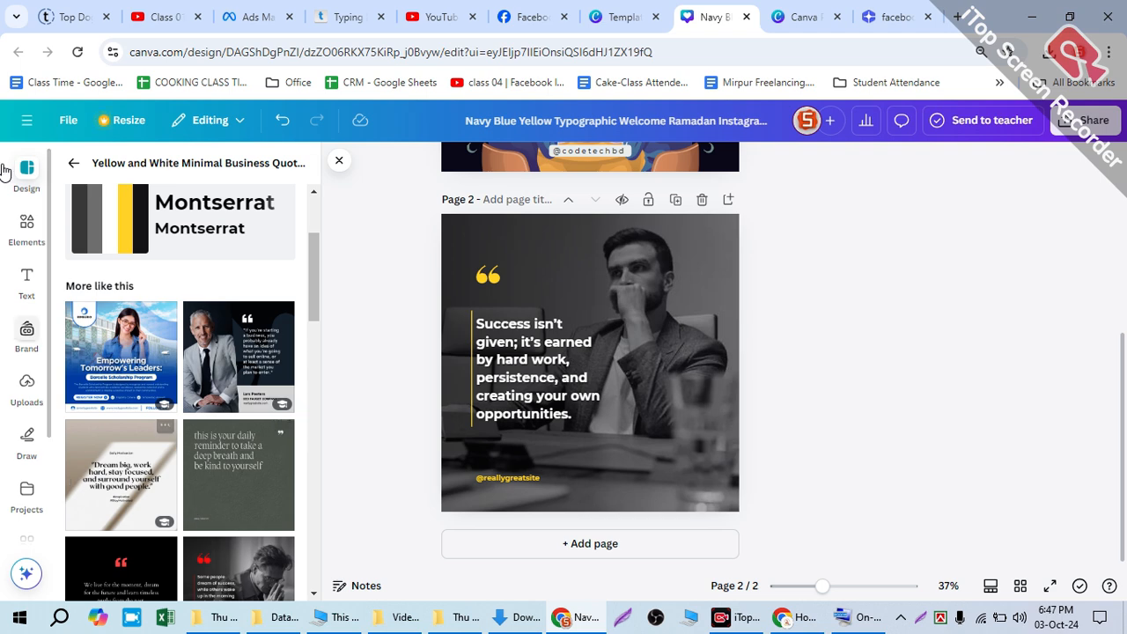
Step: Switch to Facebook and search it for "code tech bd"
left_click(526, 20)
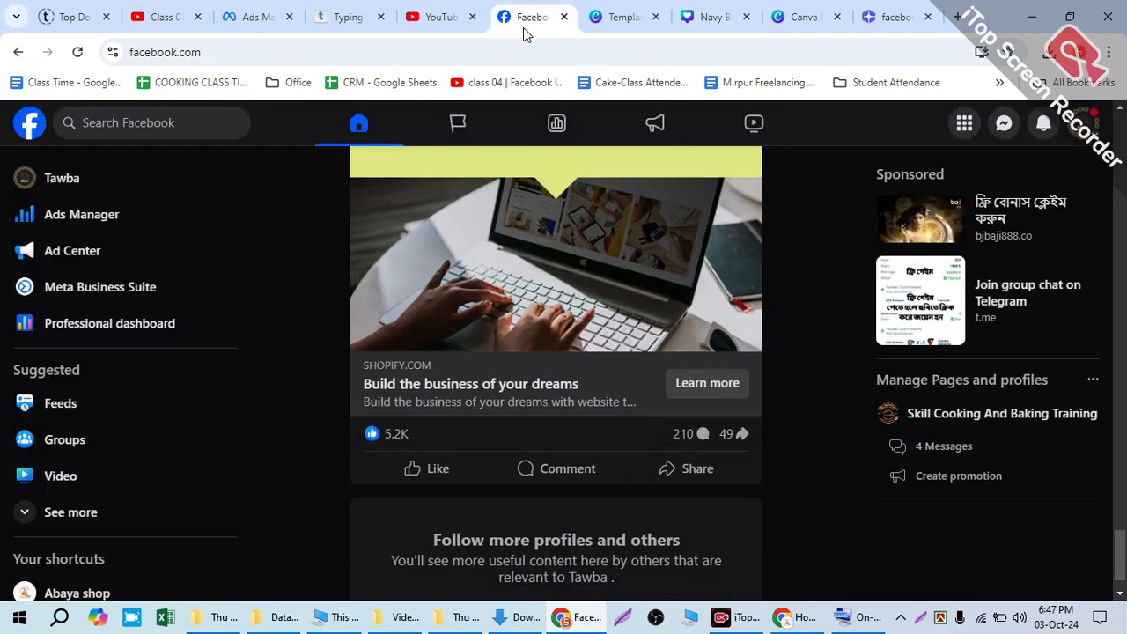
right_click(521, 24)
left_click(57, 122)
left_click(57, 122)
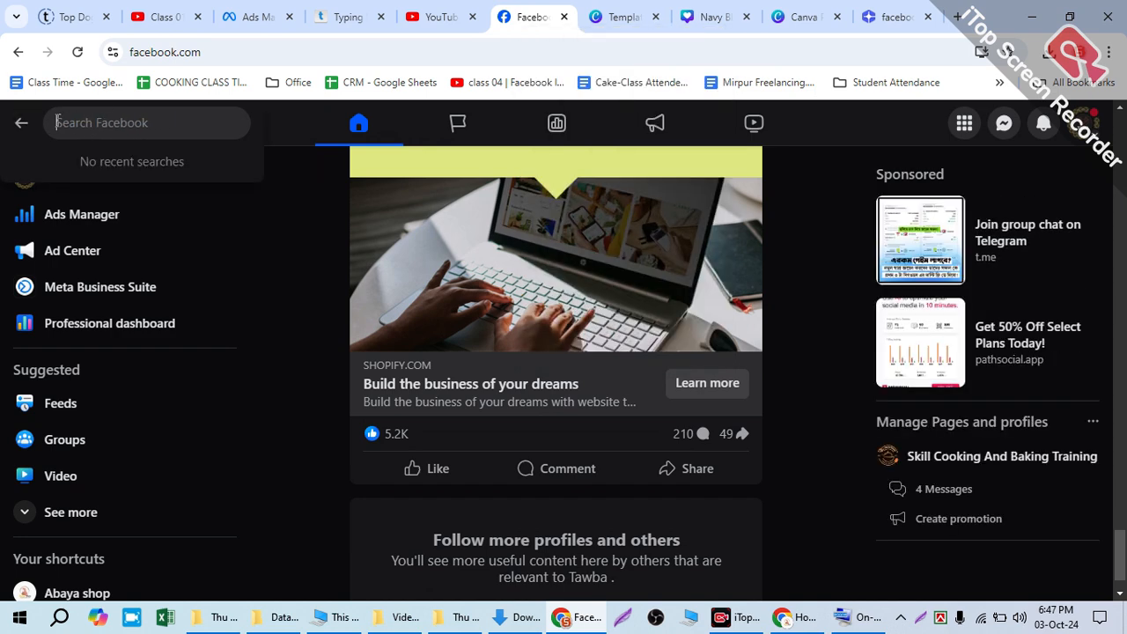
type("code tech bd")
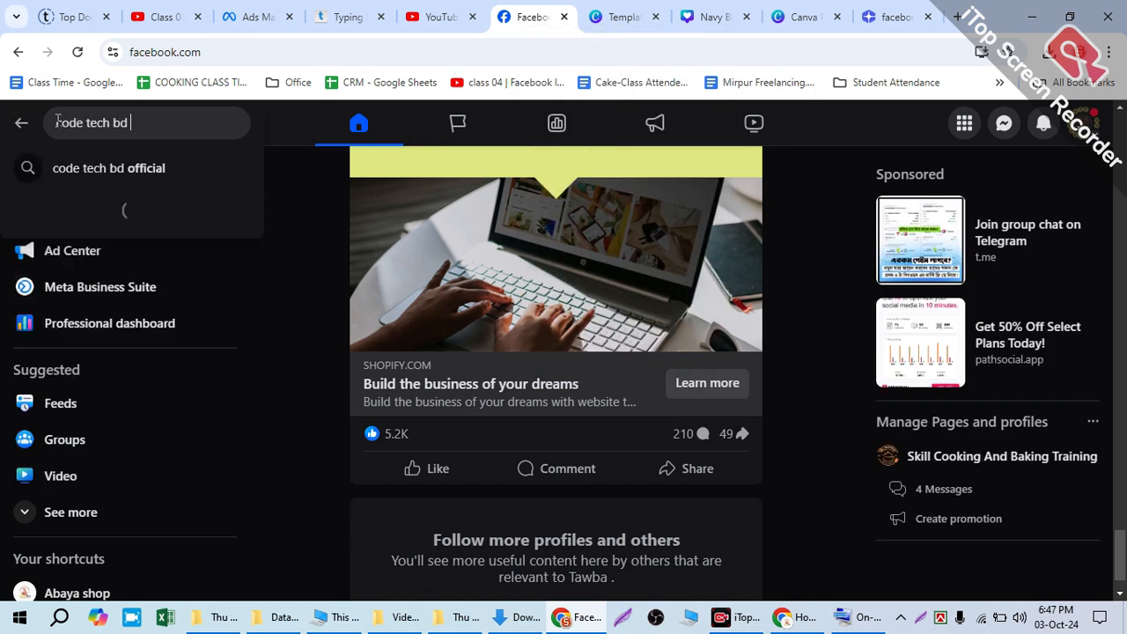
key("Return")
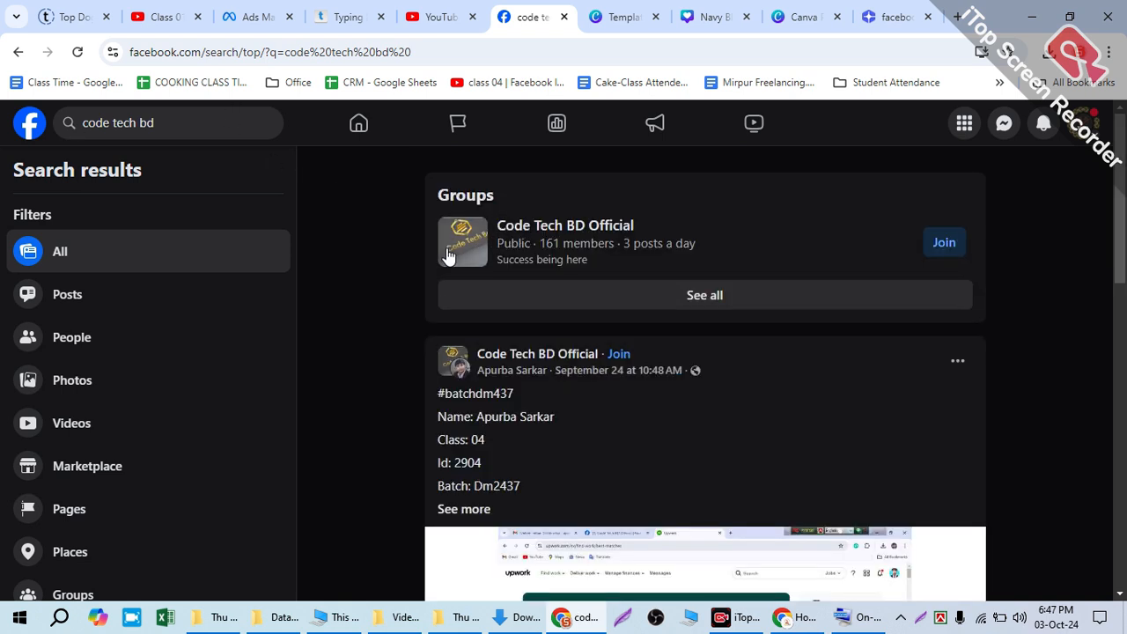
Step: Look over the combined search results and narrow them to Pages only
scroll(388, 400, "down", 5)
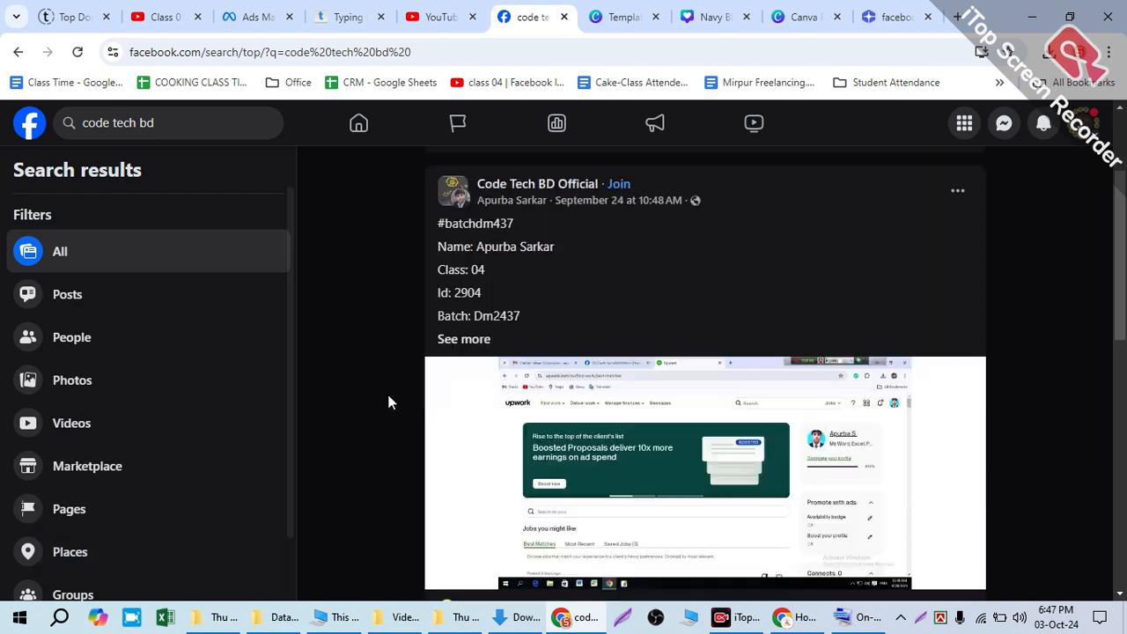
scroll(387, 400, "up", 5)
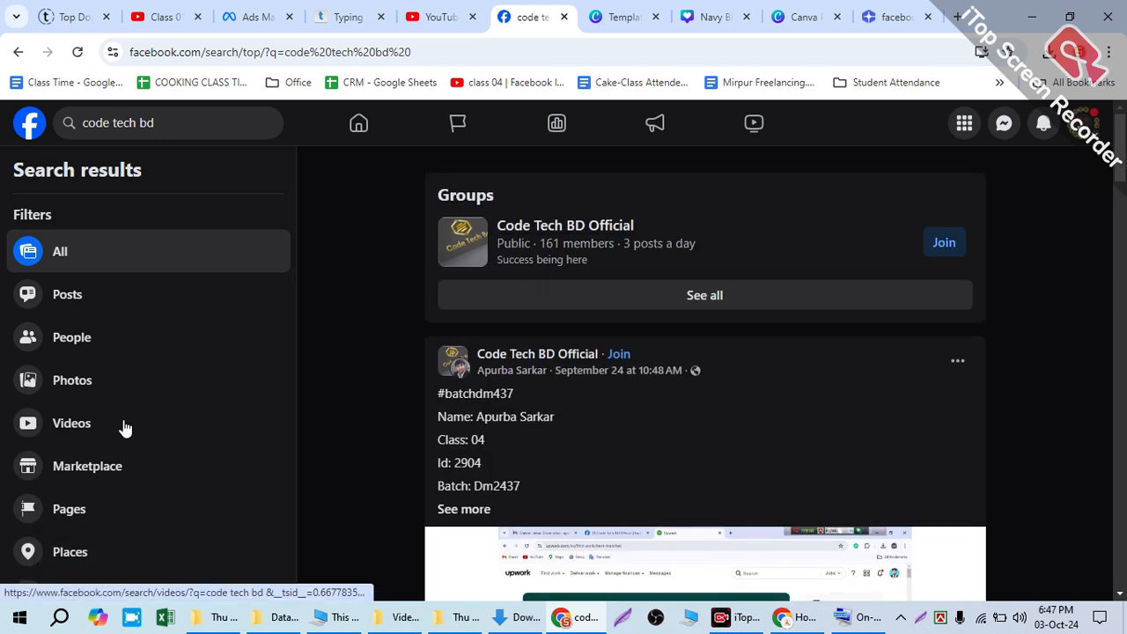
scroll(115, 431, "down", 1)
left_click(621, 17)
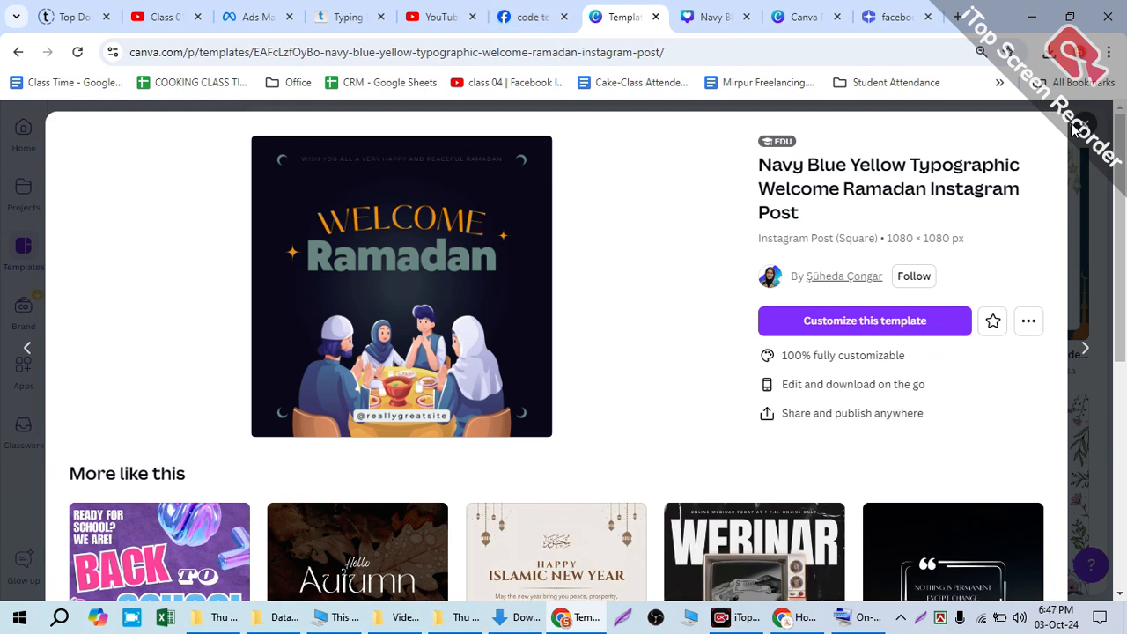
left_click(519, 12)
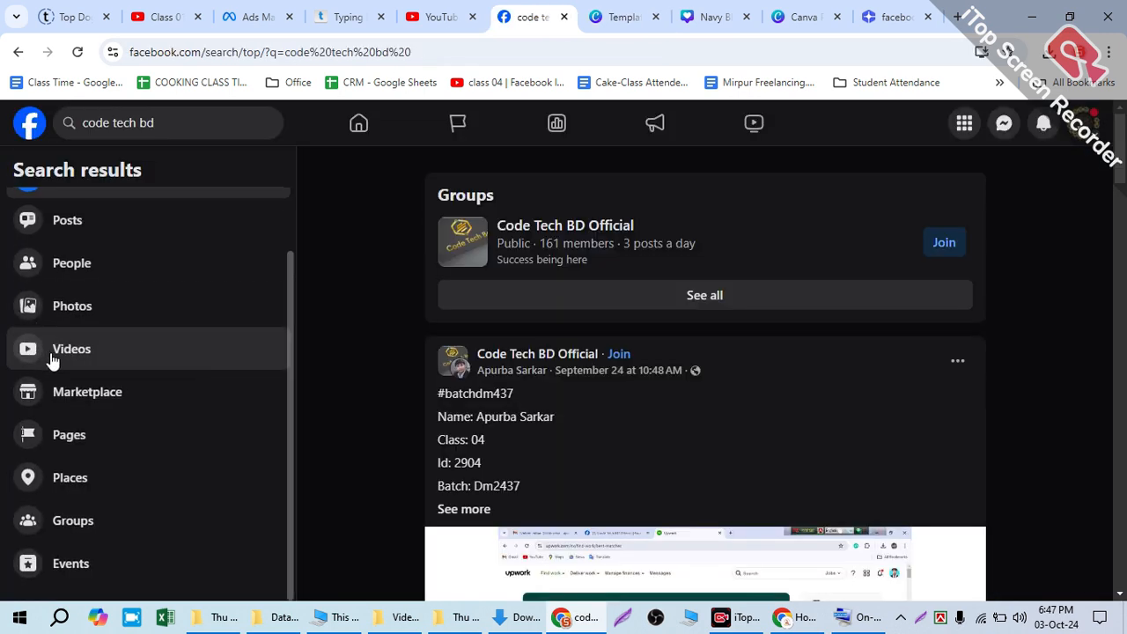
left_click(70, 435)
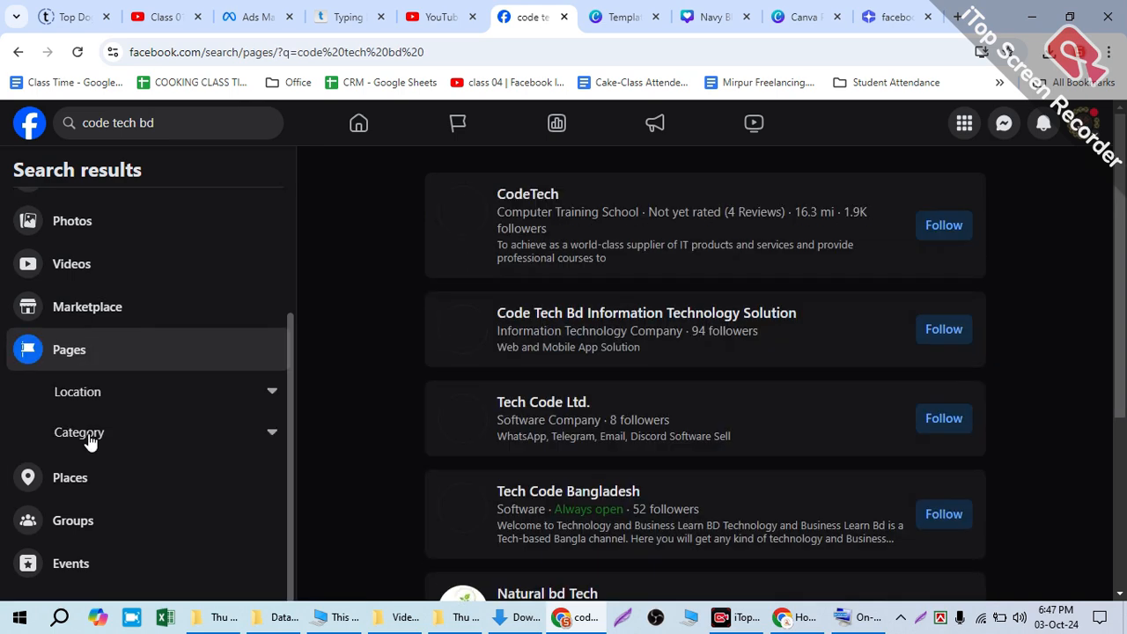
Step: Find the Code Tech BD web designer page among the page results and open it
scroll(502, 375, "down", 4)
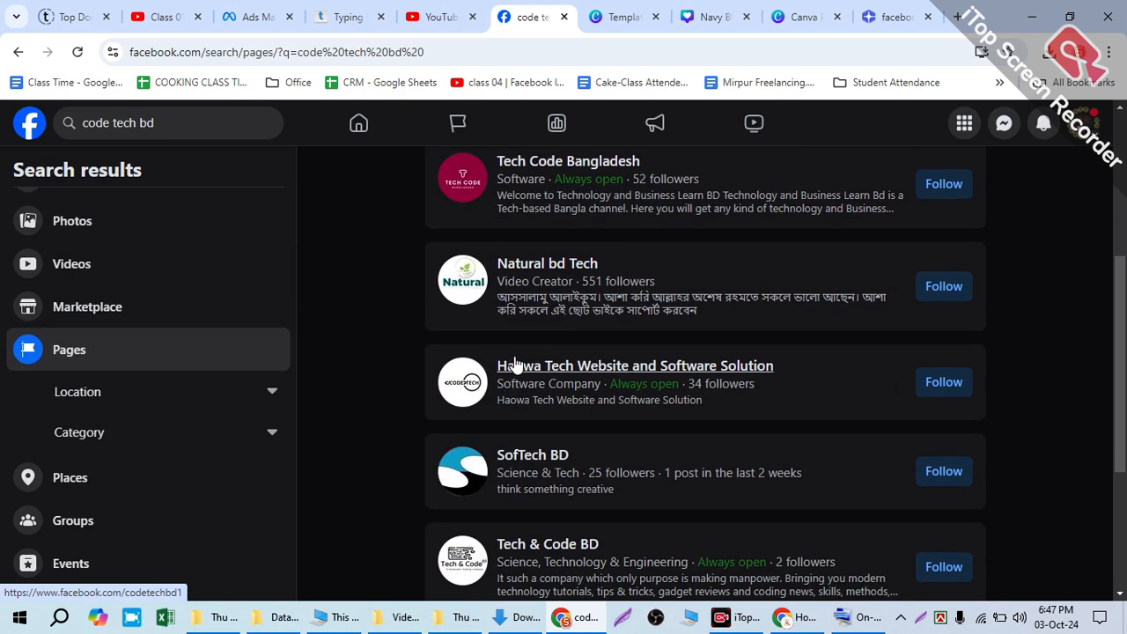
scroll(516, 365, "down", 3)
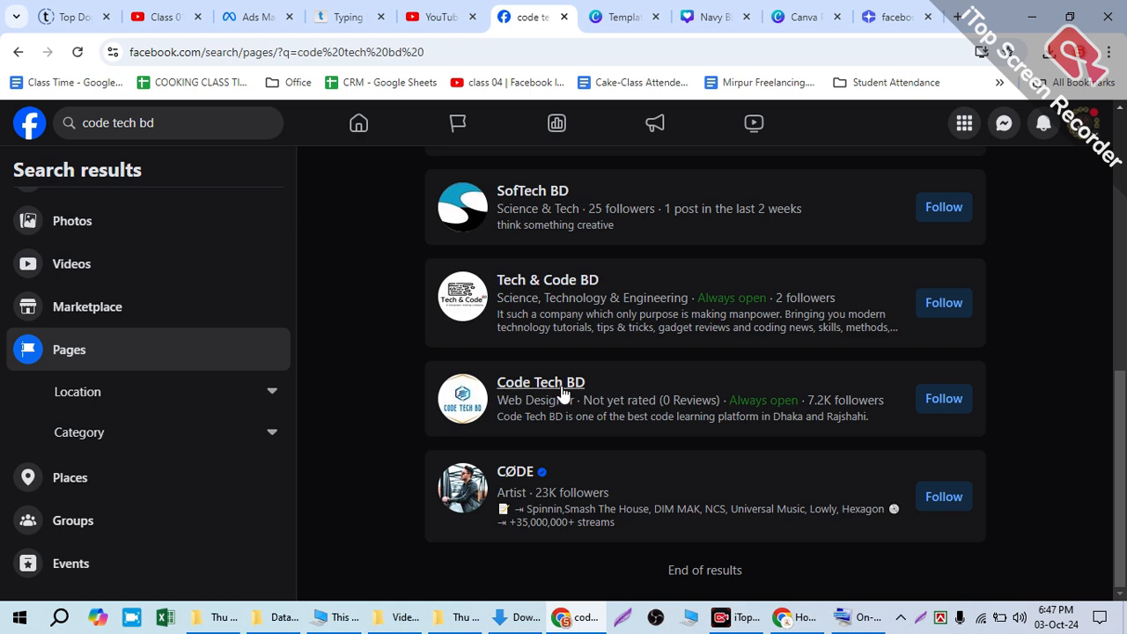
left_click_drag(802, 394, 817, 390)
left_click(511, 385)
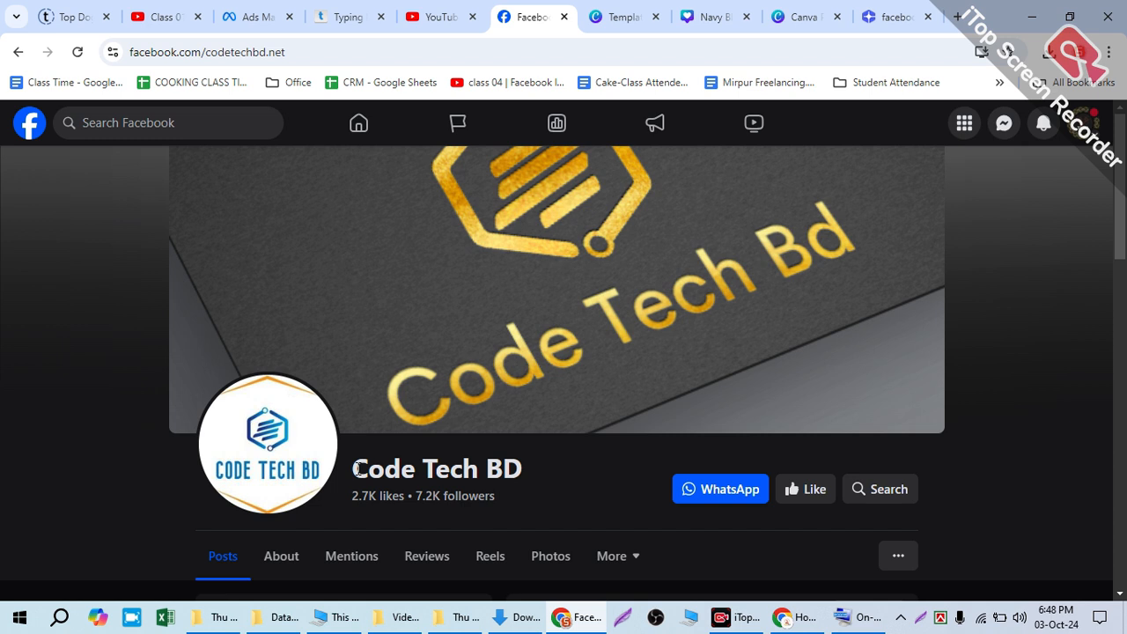
Step: Return to the Facebook home feed and look through it for Tawba's cover photo update and welcome post
left_click(15, 129)
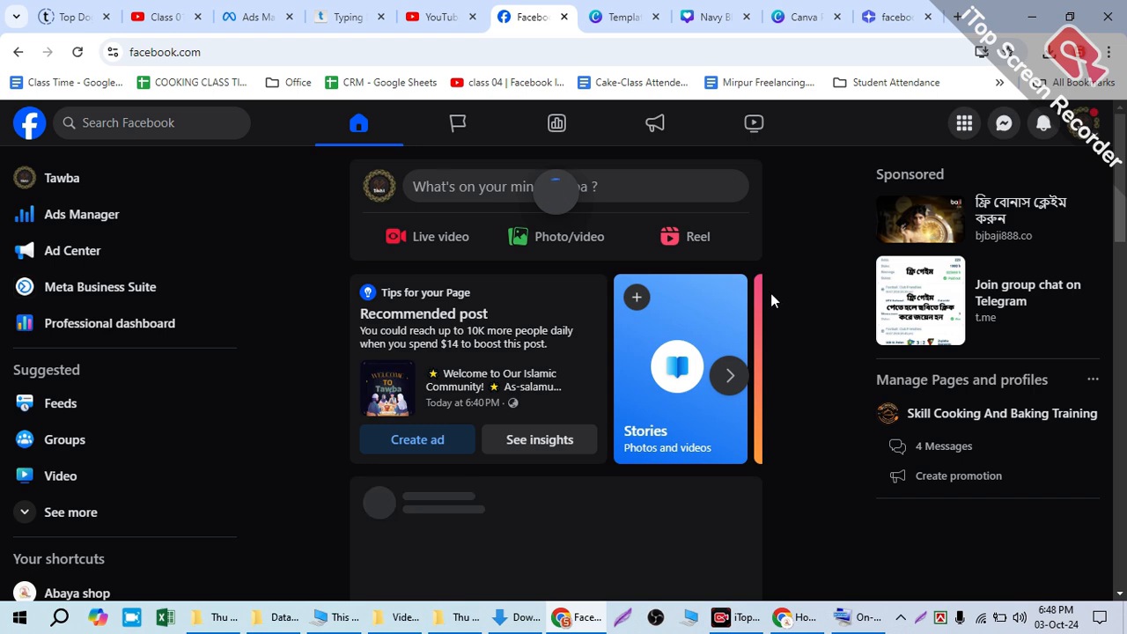
left_click(732, 380)
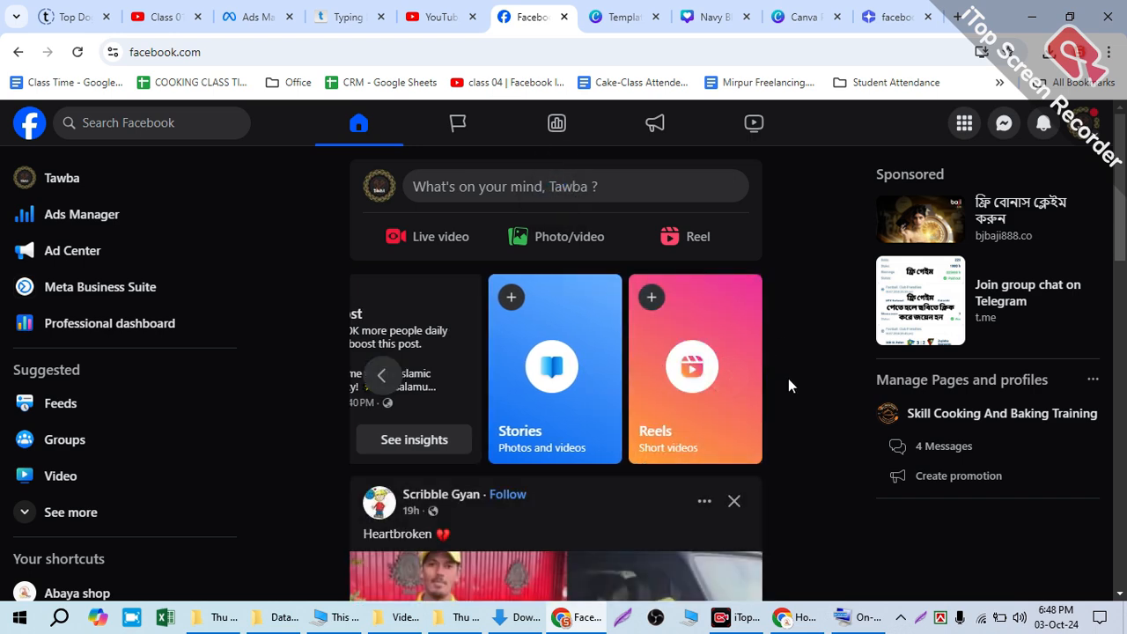
scroll(789, 378, "down", 7)
scroll(784, 386, "down", 12)
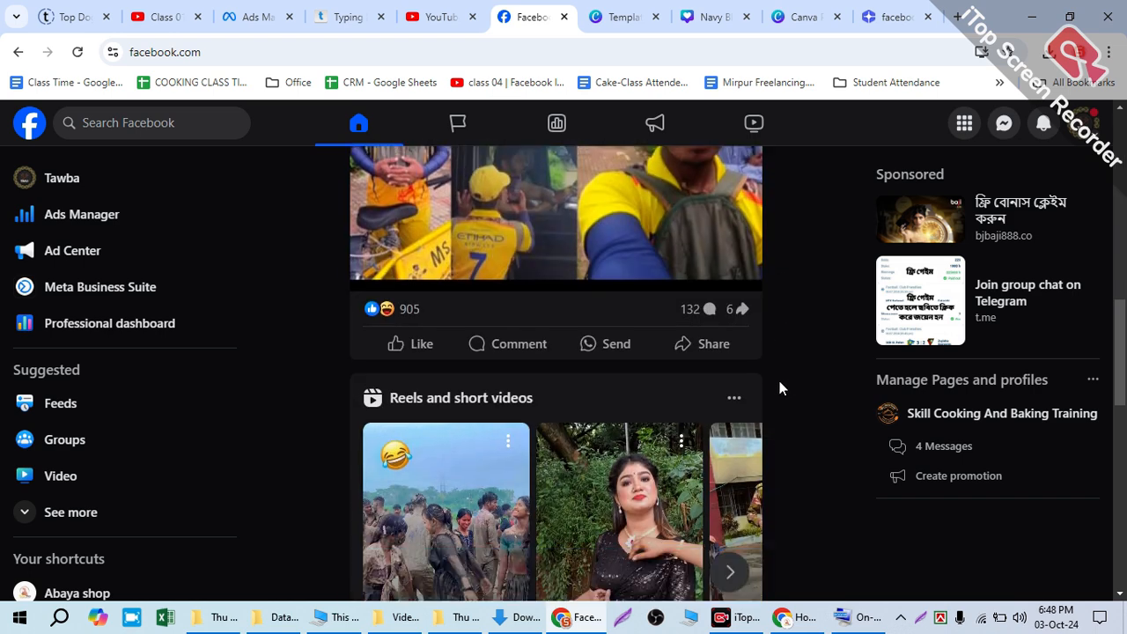
scroll(778, 385, "down", 4)
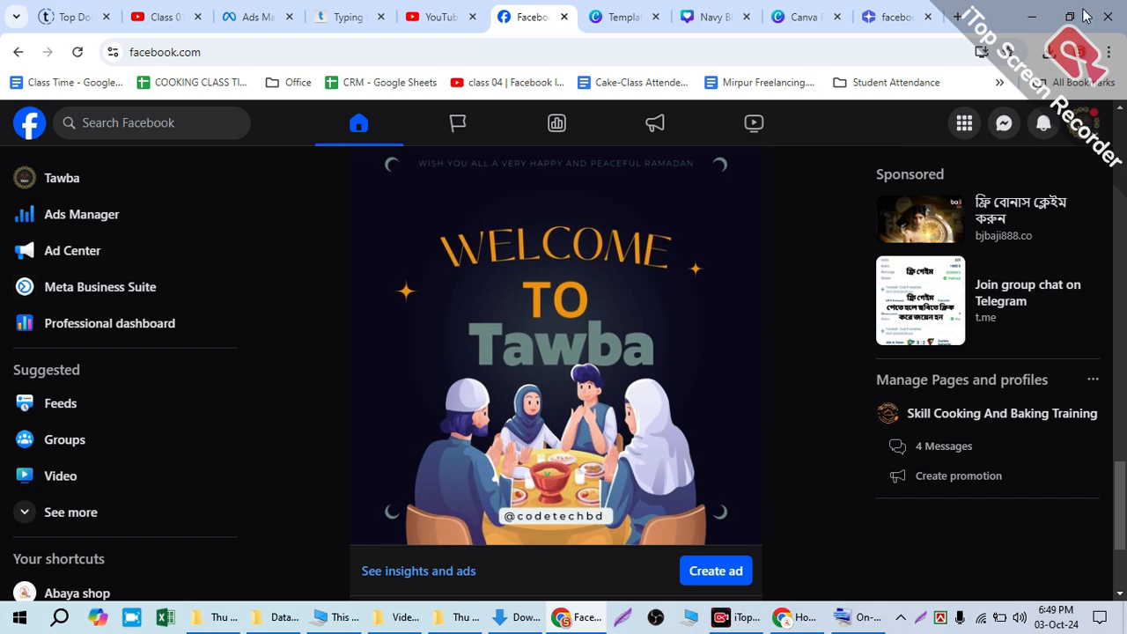
scroll(810, 389, "up", 3)
scroll(562, 392, "up", 9)
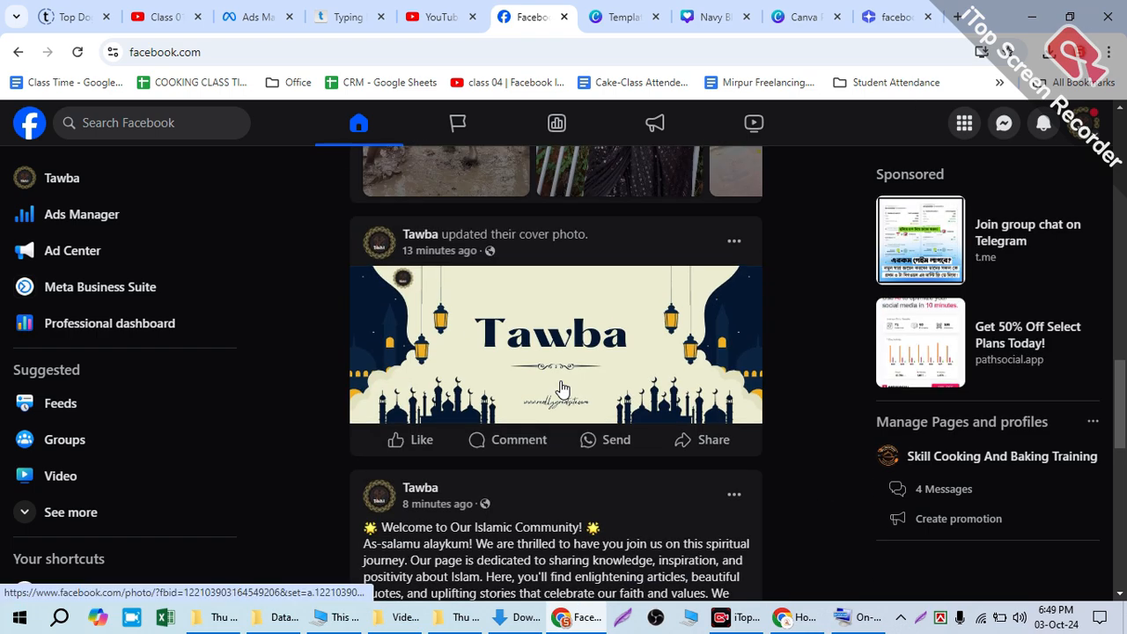
scroll(718, 409, "down", 7)
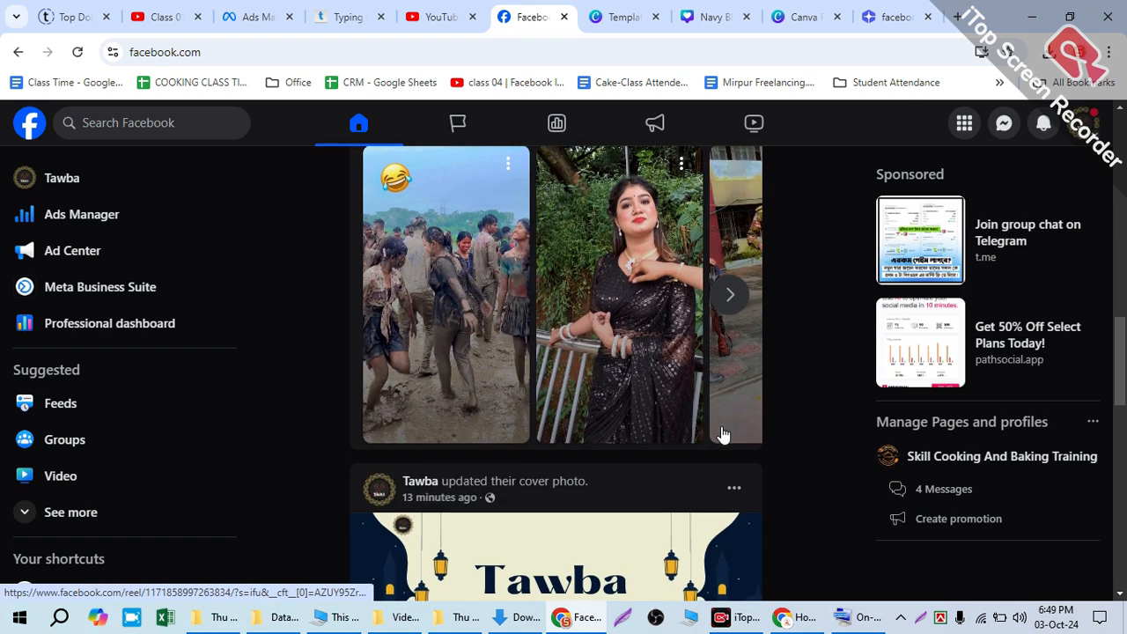
Step: View Tawba's cover photo enlarged, close it, and look over the Welcome to Tawba post in the feed
left_click(539, 276)
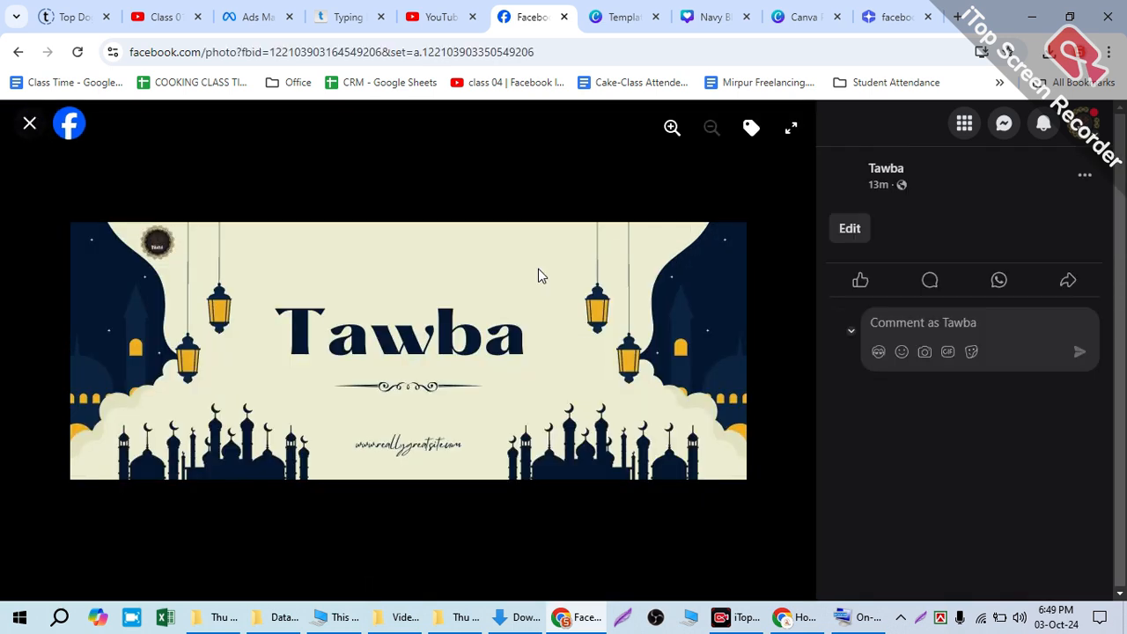
left_click(26, 123)
scroll(485, 340, "down", 3)
scroll(531, 405, "down", 4)
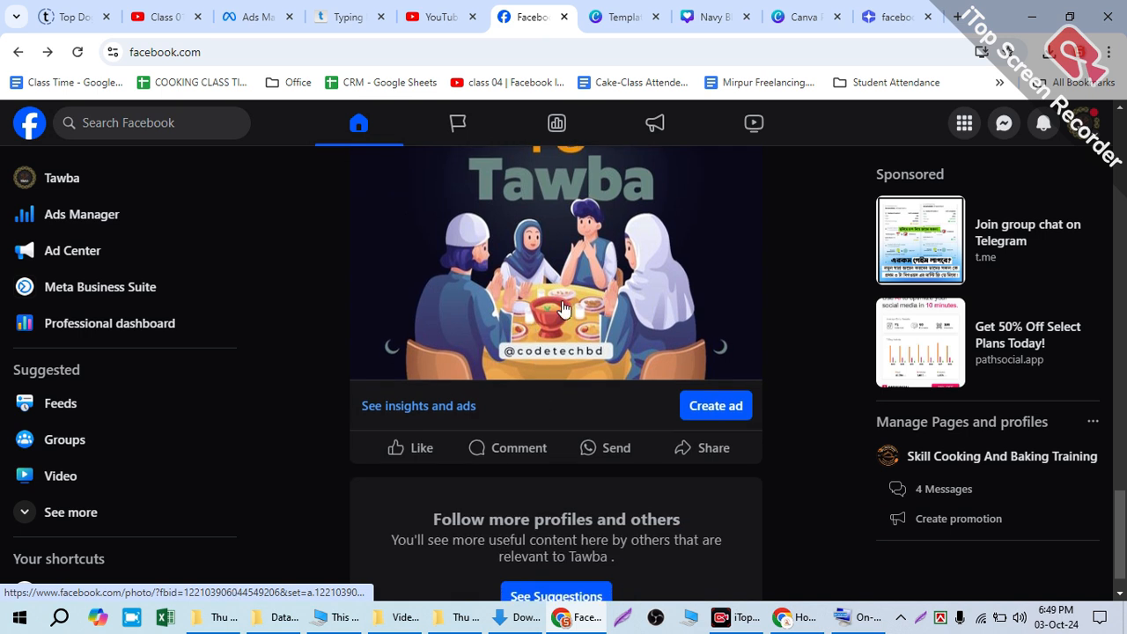
scroll(552, 308, "up", 3)
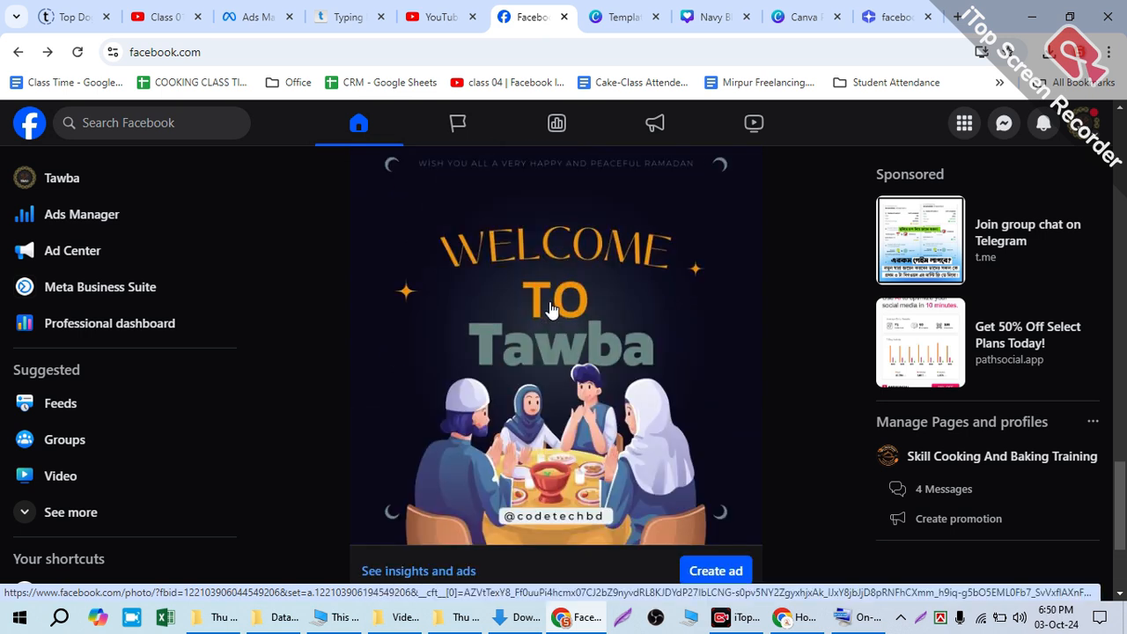
scroll(708, 334, "up", 1)
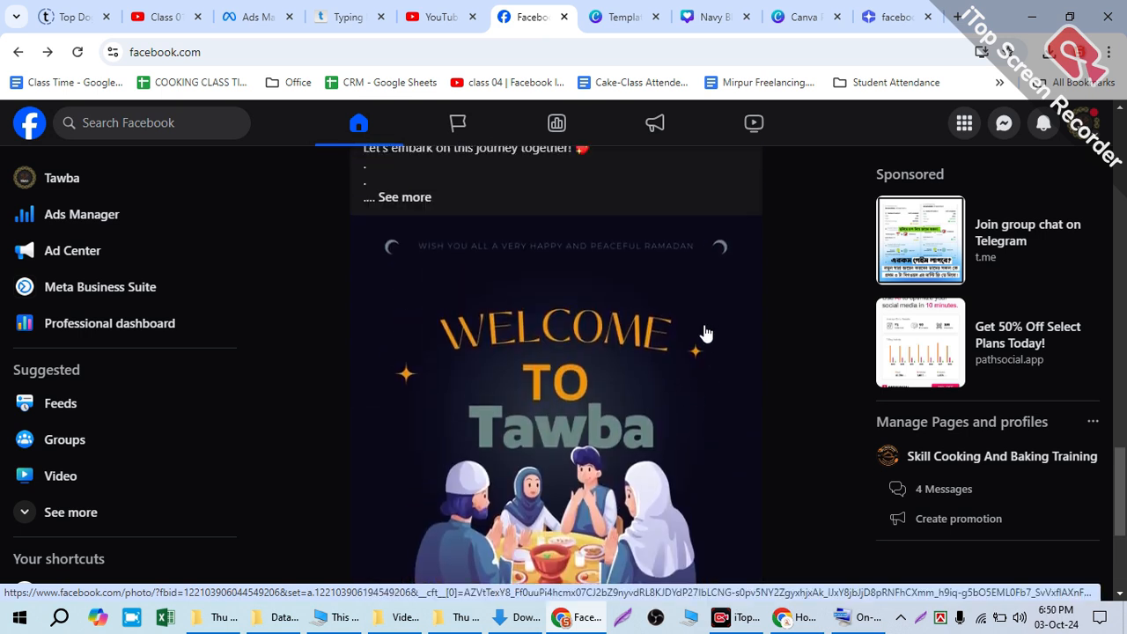
Step: Open the Tawba page, look over its header and intro, and select its full web address
left_click(51, 178)
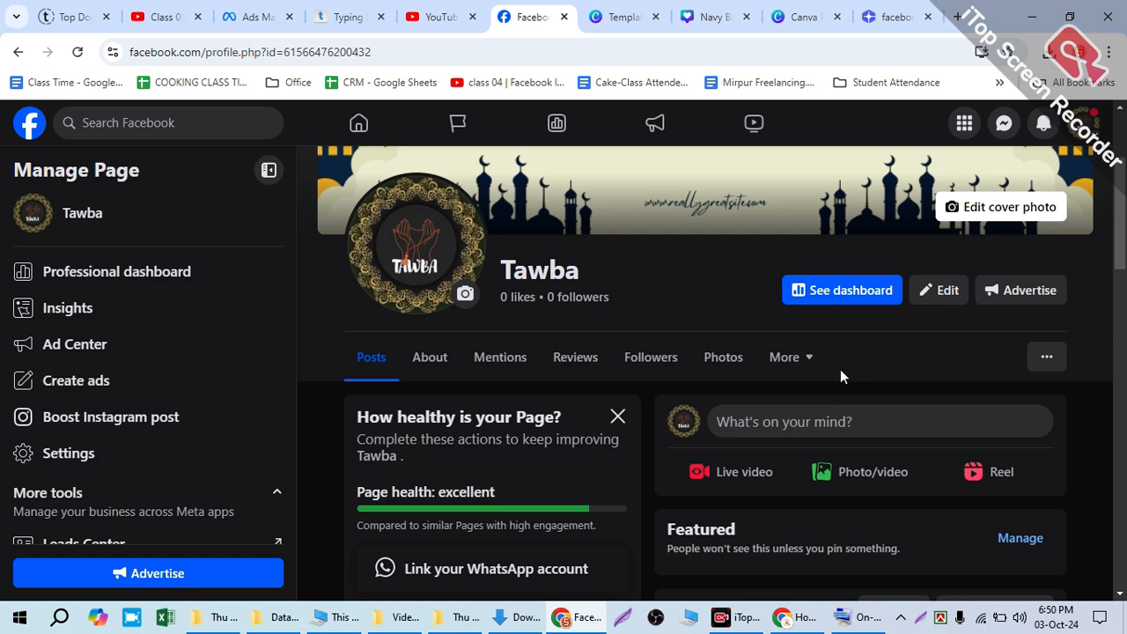
scroll(841, 374, "down", 4)
scroll(384, 387, "up", 3)
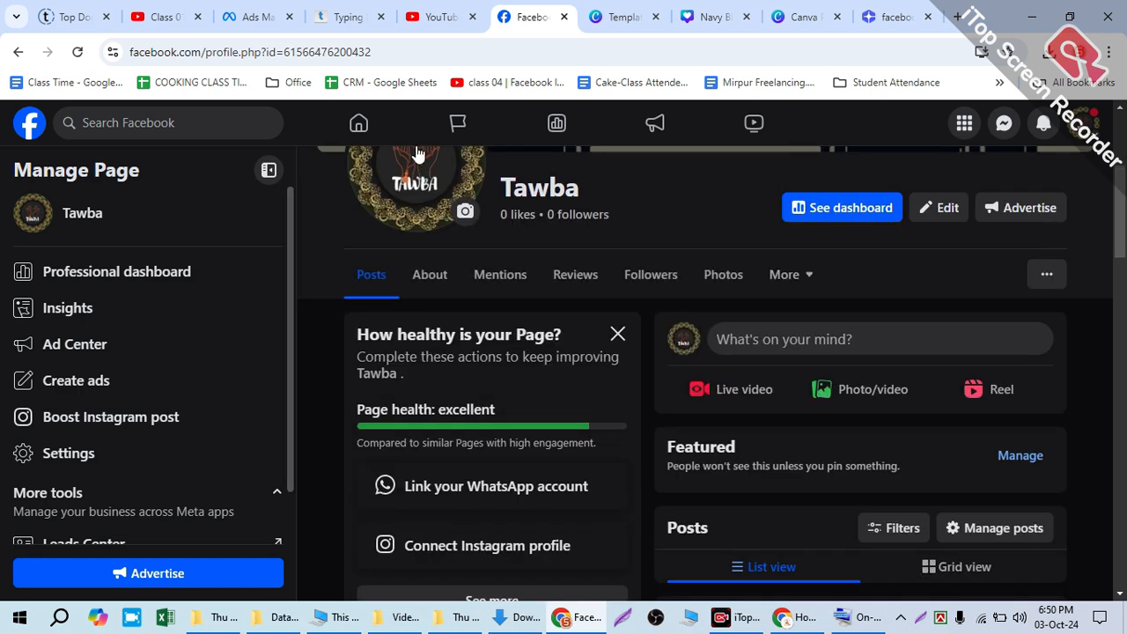
scroll(793, 449, "down", 3)
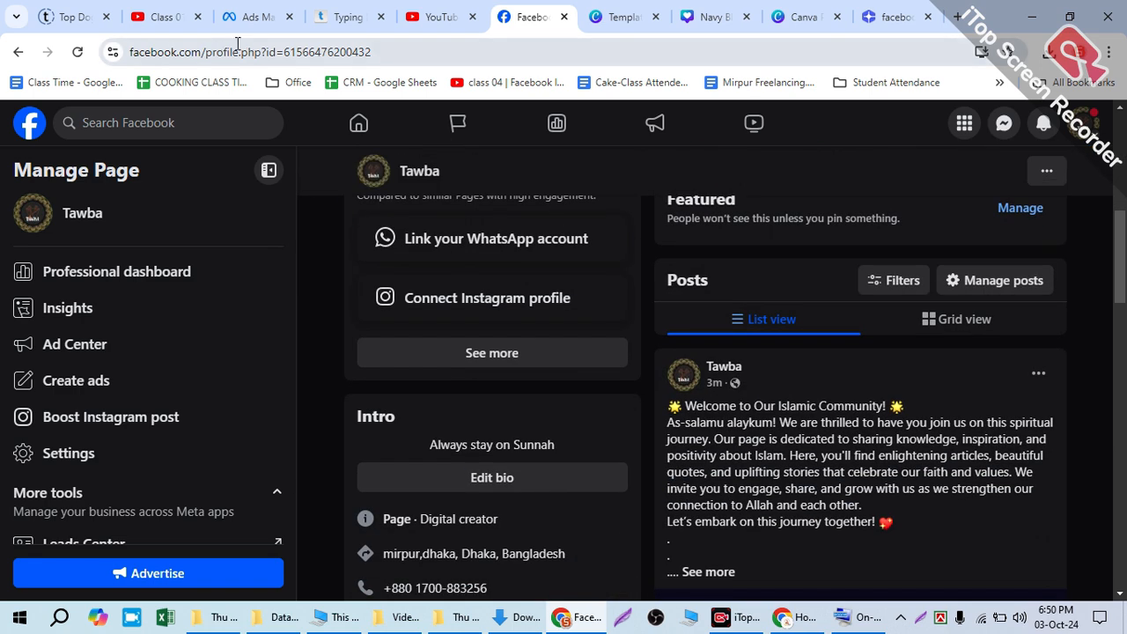
double_click(250, 52)
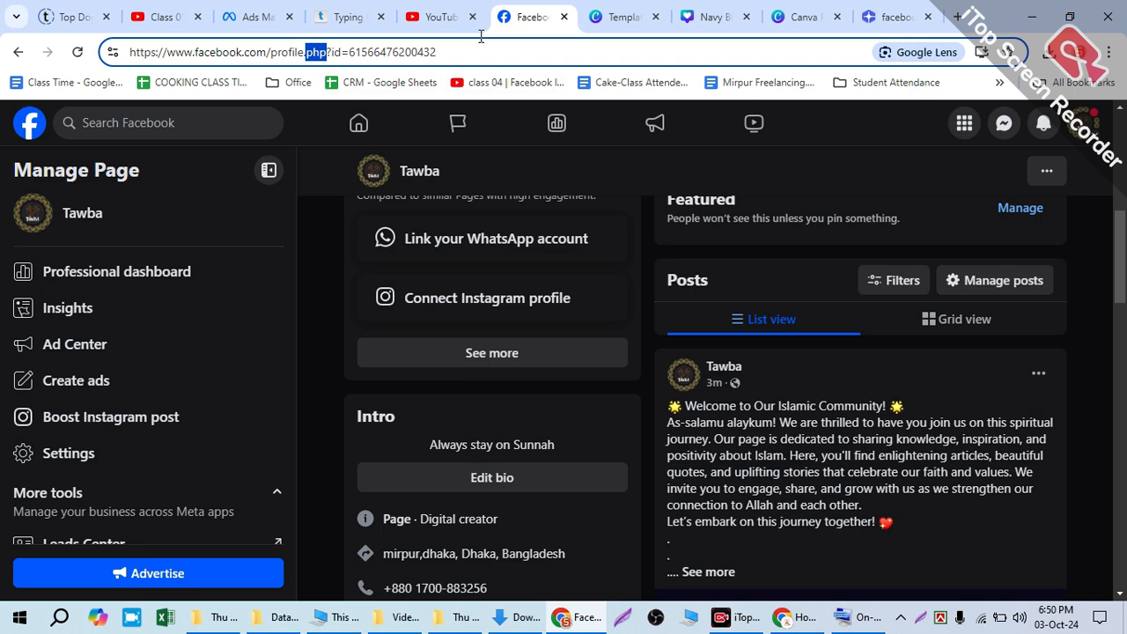
left_click_drag(475, 52, 94, 46)
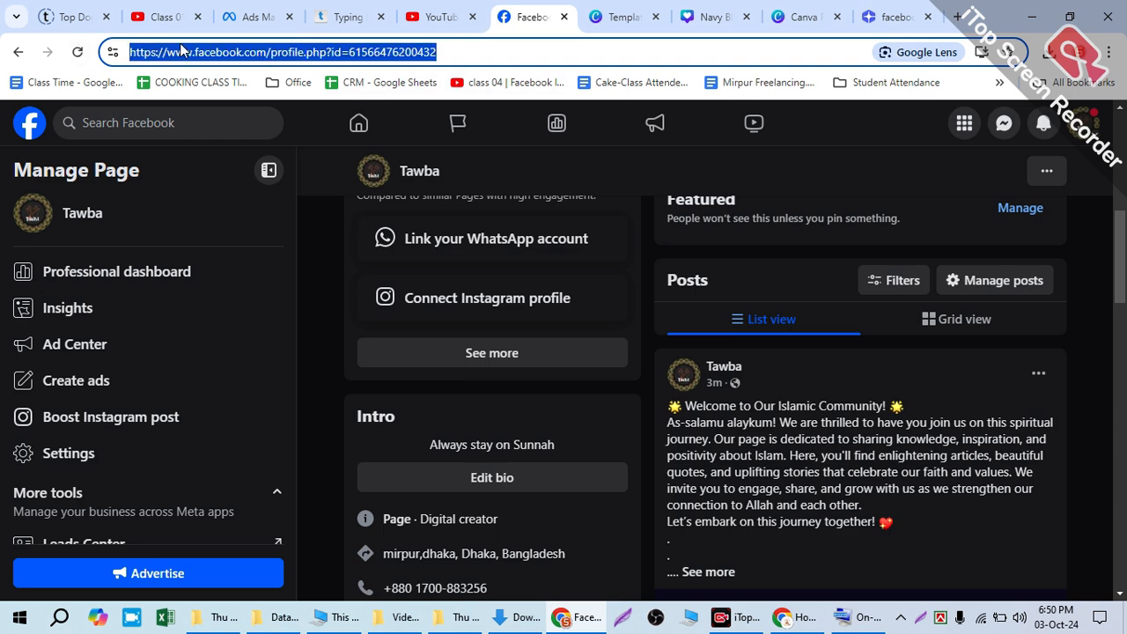
Step: Review the Tawba page's photos and posts down to the end and return to the page header
scroll(726, 477, "down", 10)
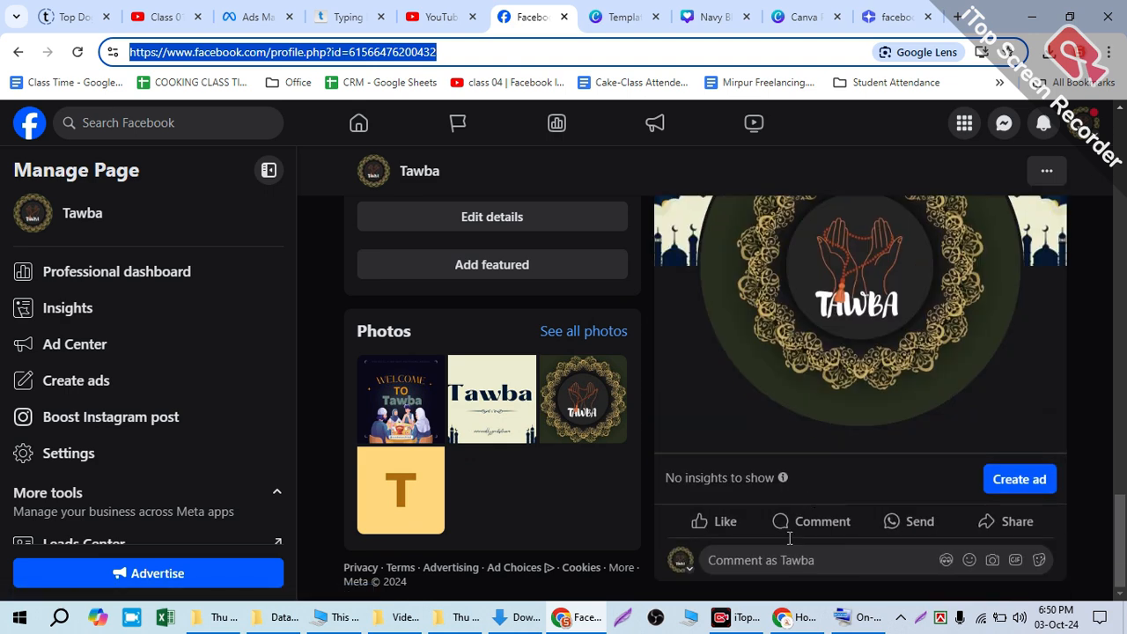
left_click_drag(1124, 563, 1126, 469)
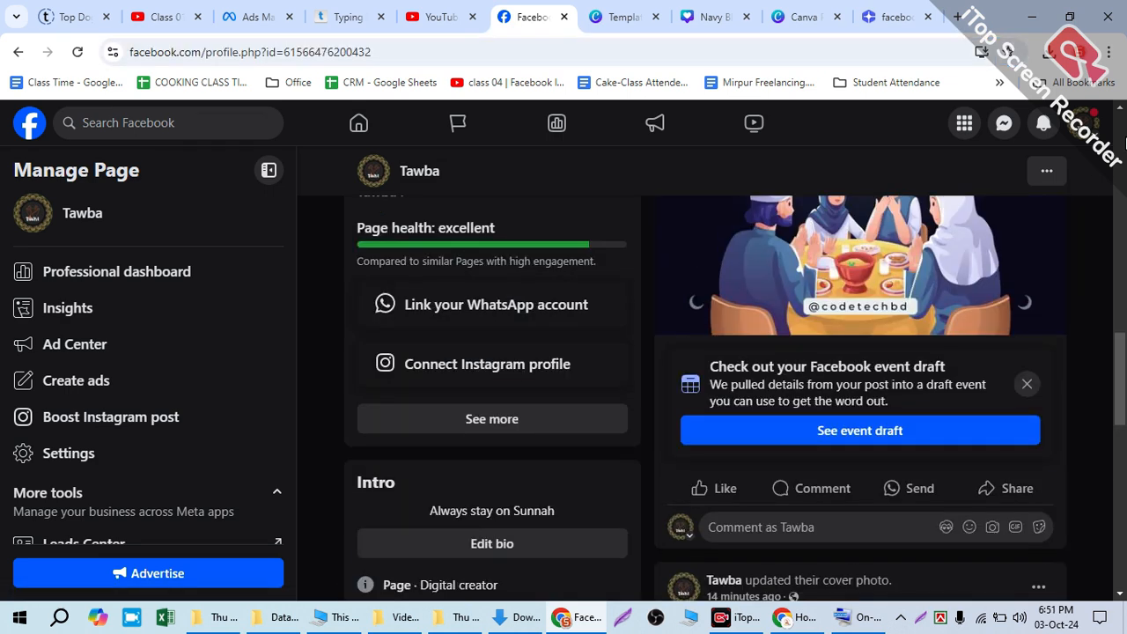
left_click(1126, 138)
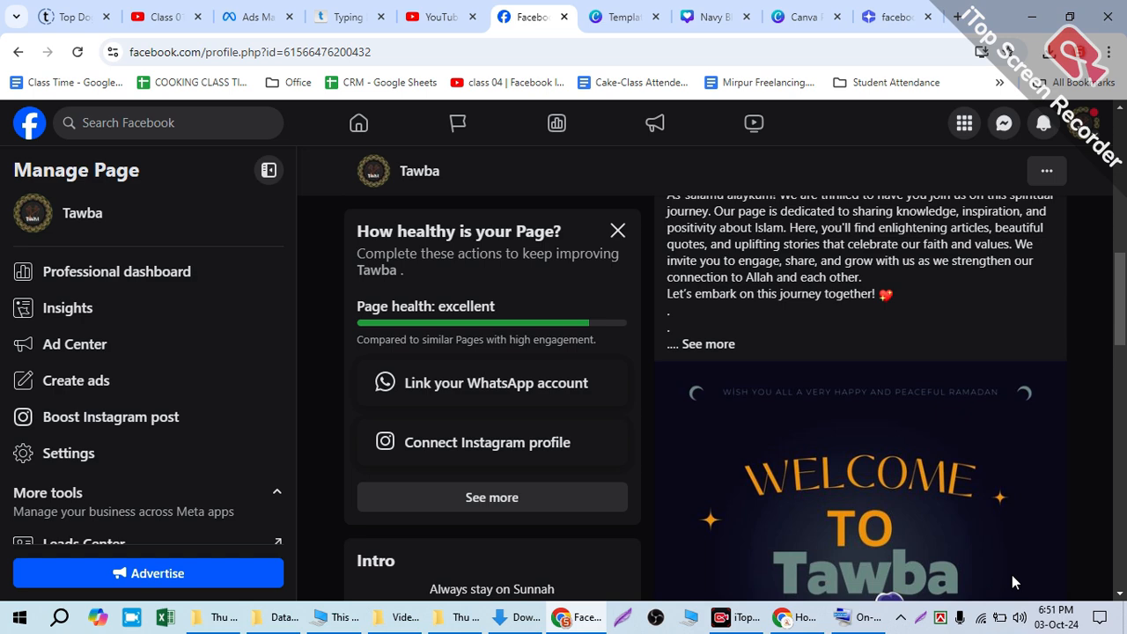
scroll(911, 455, "up", 7)
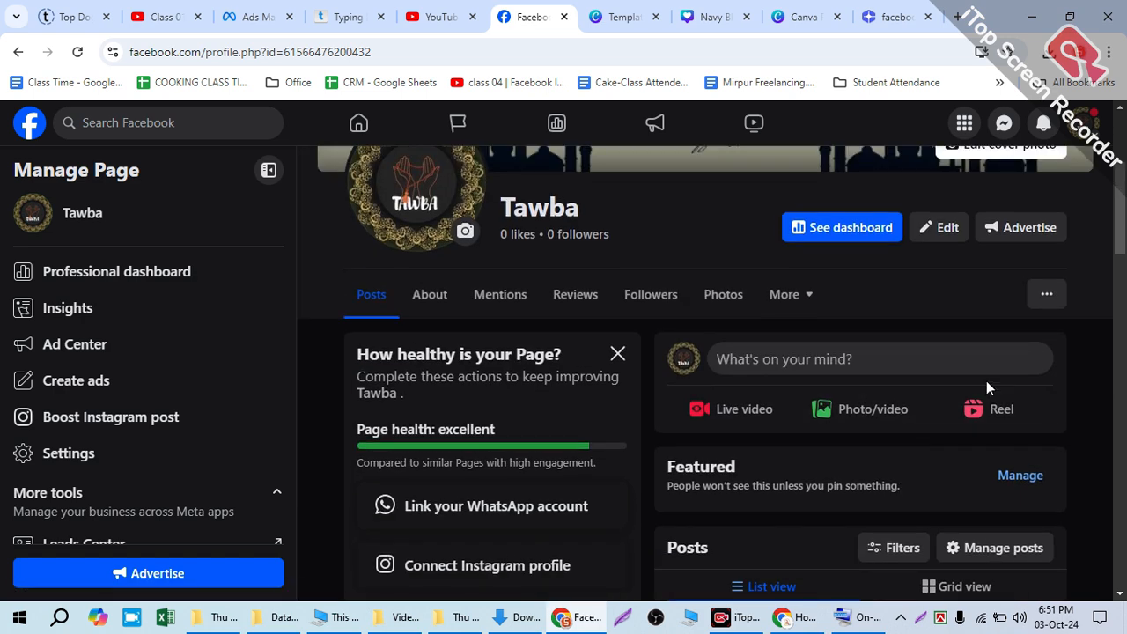